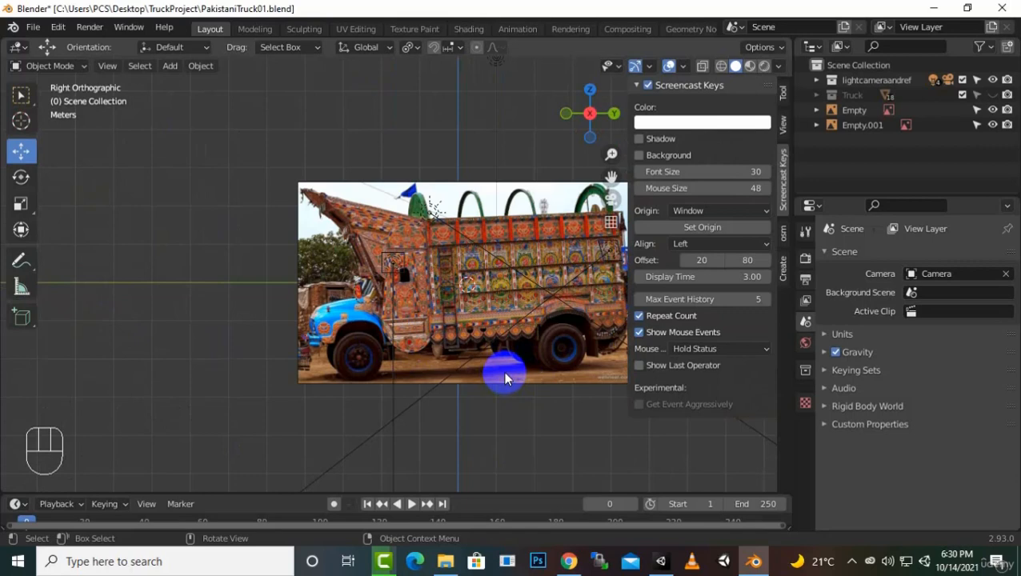
Step: Add a mesh plane in the front view, over the truck's front reference image
{"action": "key", "text": "KP_1"}
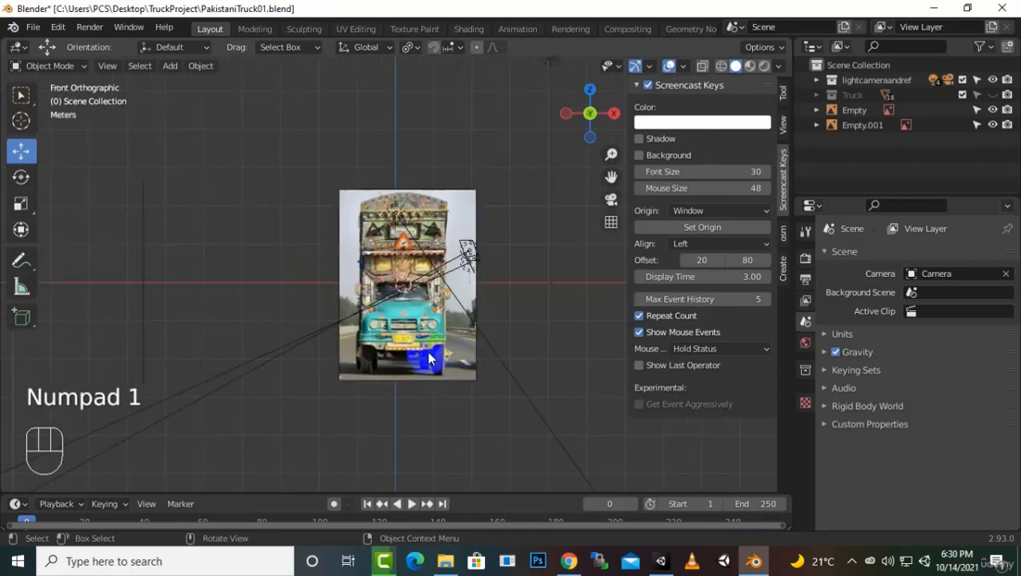
{"action": "key", "text": "shift+a"}
{"action": "mouse_move", "coordinate": [417, 237]}
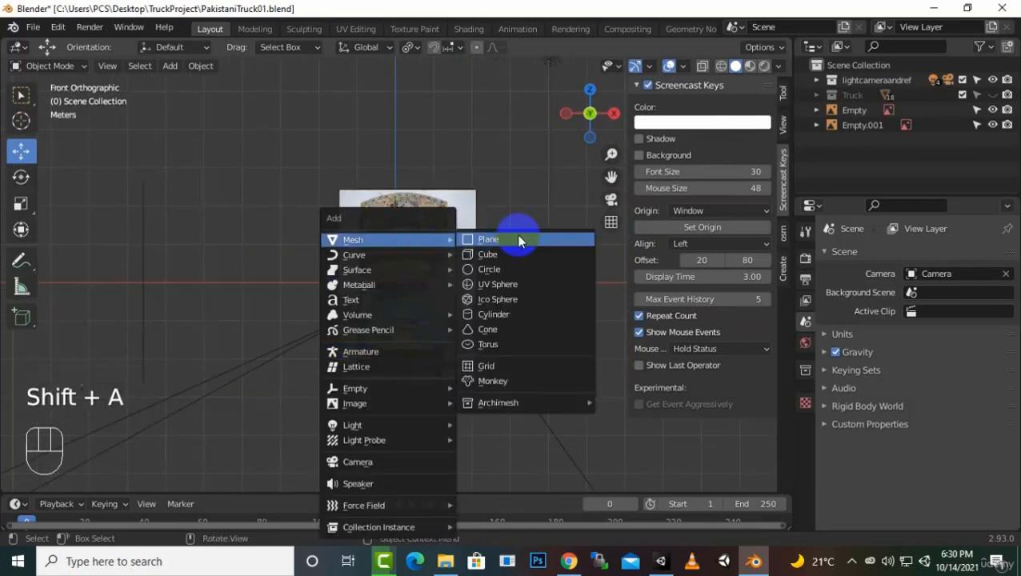
{"action": "left_click", "coordinate": [518, 238]}
{"action": "scroll", "coordinate": [431, 352], "scroll_direction": "up", "scroll_amount": 4}
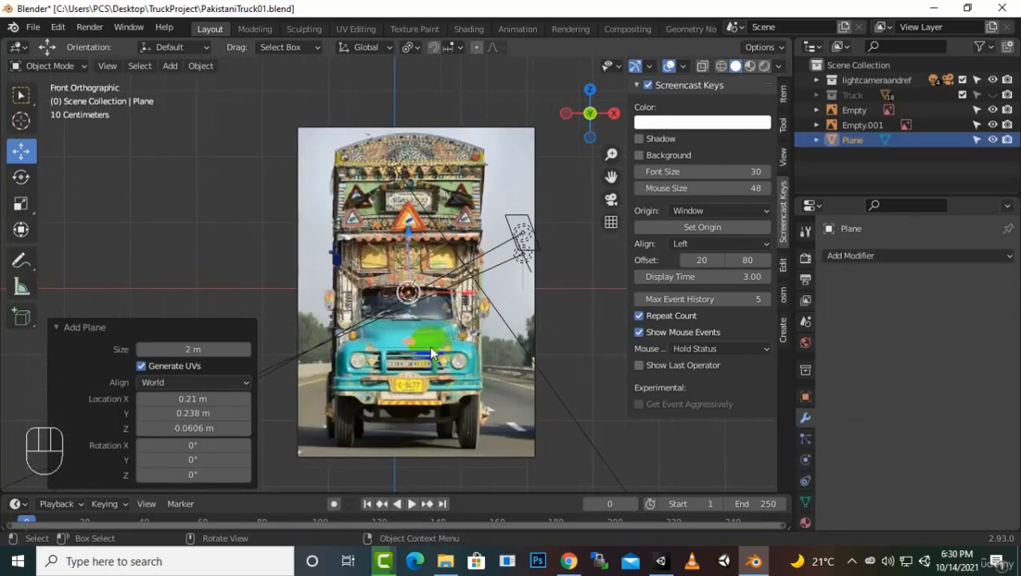
Step: Rotate the plane's geometry 90° about the X axis in Edit Mode so it stands upright
{"action": "key", "text": "Tab"}
{"action": "key", "text": "r"}
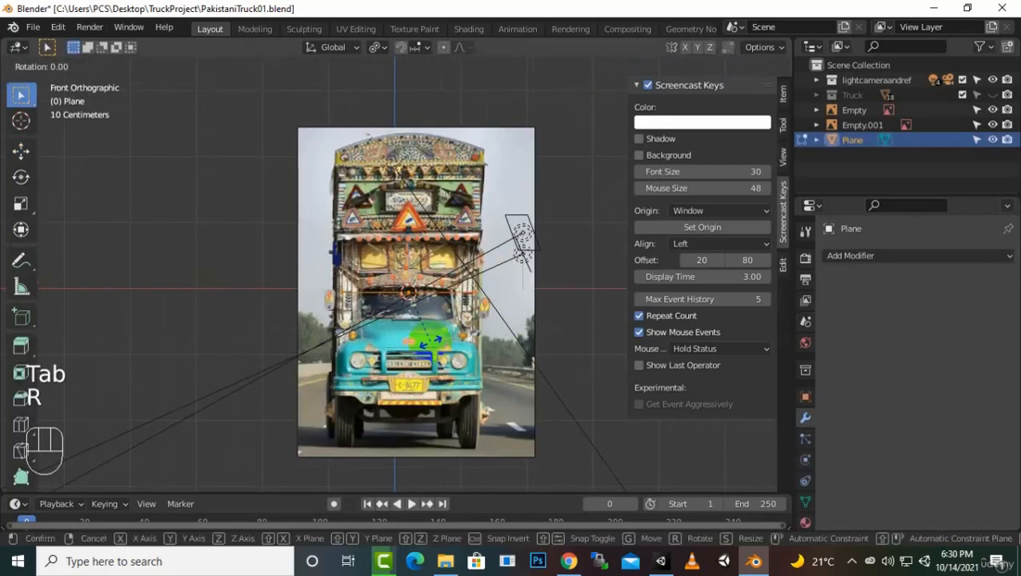
{"action": "key", "text": "x"}
{"action": "key", "text": "9"}
{"action": "key", "text": "0"}
{"action": "left_click", "coordinate": [430, 342]}
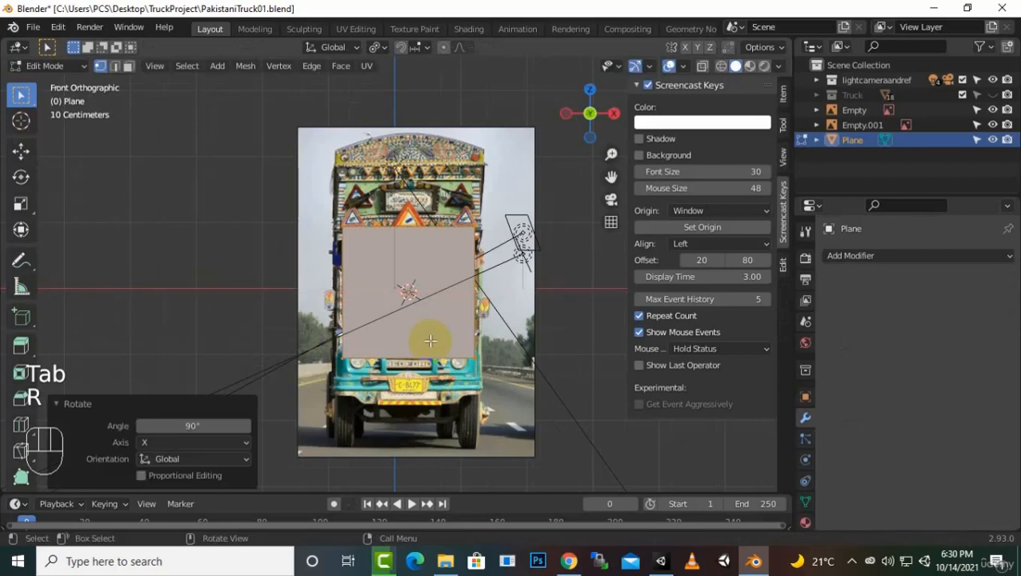
Step: Scale the plane along X by about 1.066 to match the truck's width in the front reference
{"action": "scroll", "coordinate": [414, 341], "scroll_direction": "up", "scroll_amount": 2}
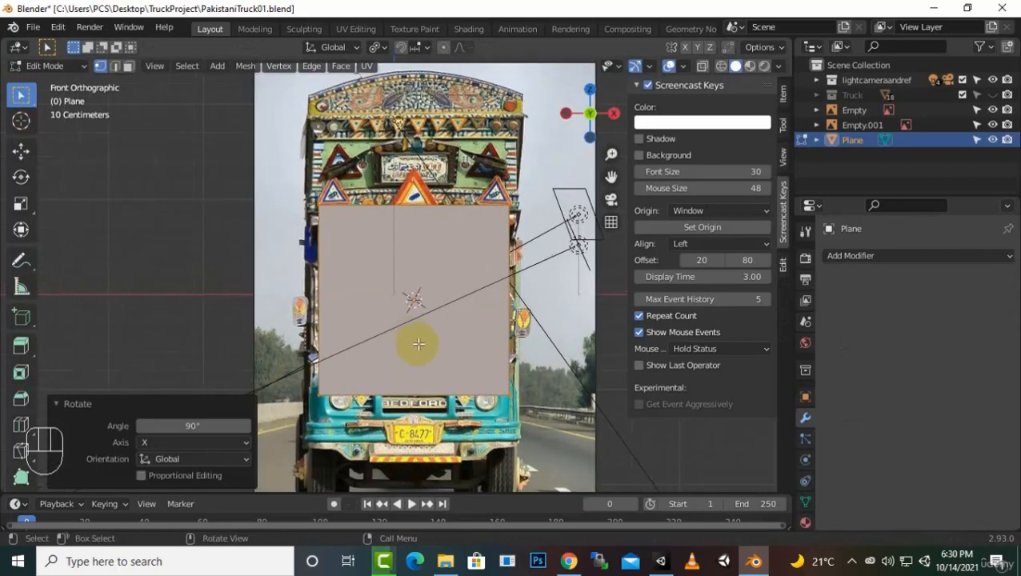
{"action": "key", "text": "s"}
{"action": "key", "text": "x"}
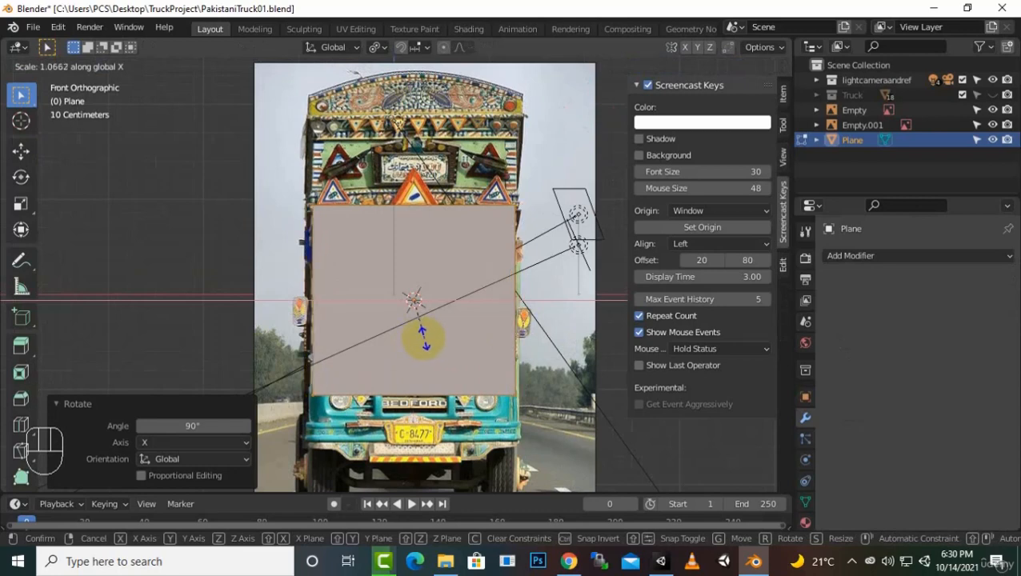
{"action": "left_click", "coordinate": [423, 338]}
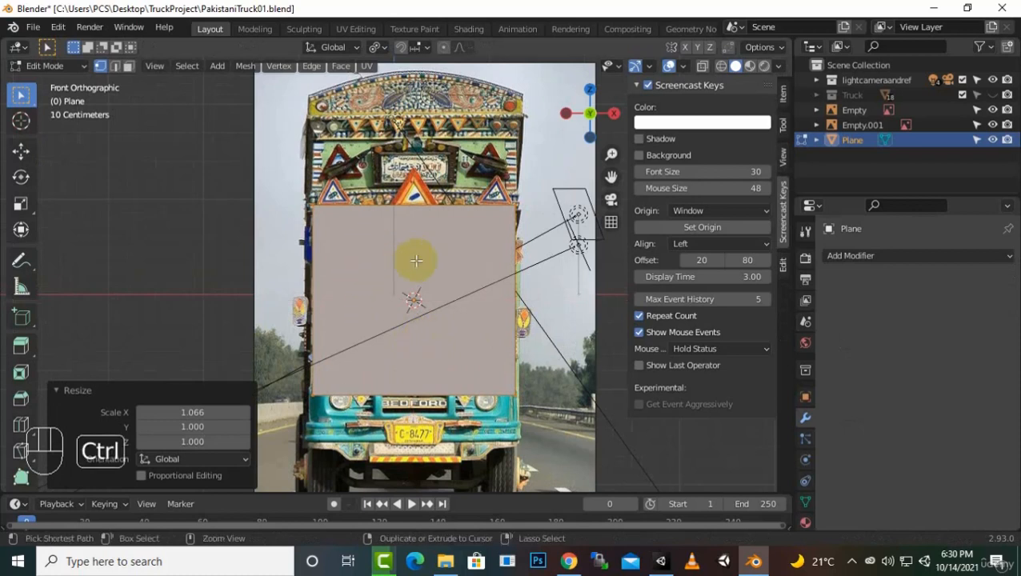
Step: Add seven vertical loop cuts across the plane
{"action": "key", "text": "ctrl+r"}
{"action": "scroll", "coordinate": [394, 371], "scroll_direction": "up", "scroll_amount": 1}
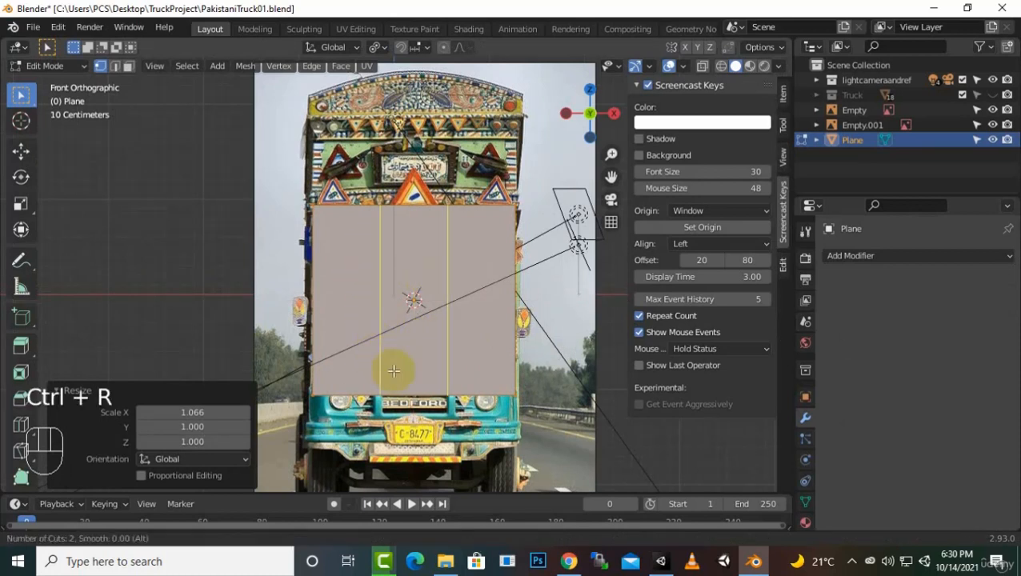
{"action": "scroll", "coordinate": [394, 371], "scroll_direction": "up", "scroll_amount": 2}
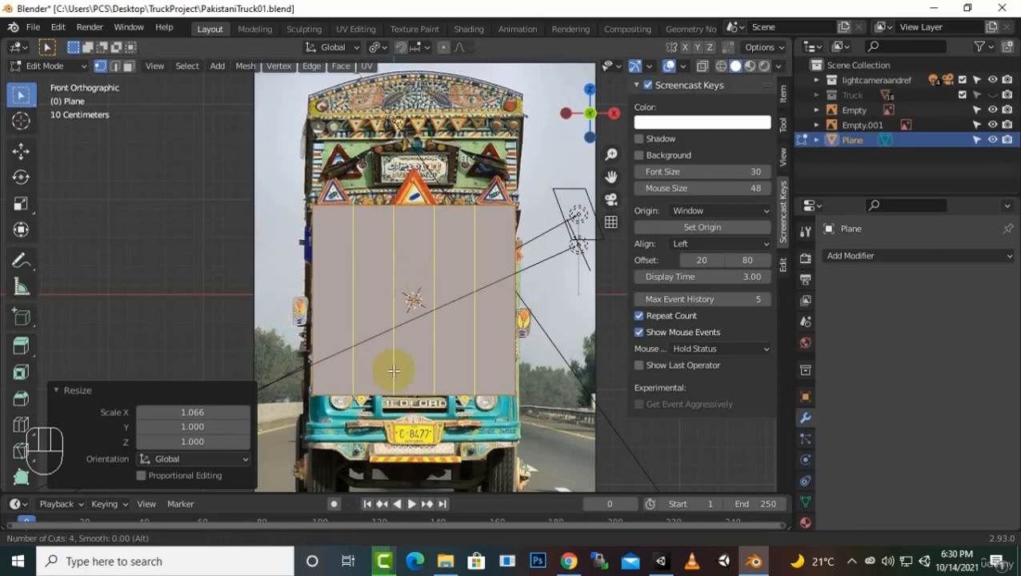
{"action": "scroll", "coordinate": [393, 370], "scroll_direction": "up", "scroll_amount": 3}
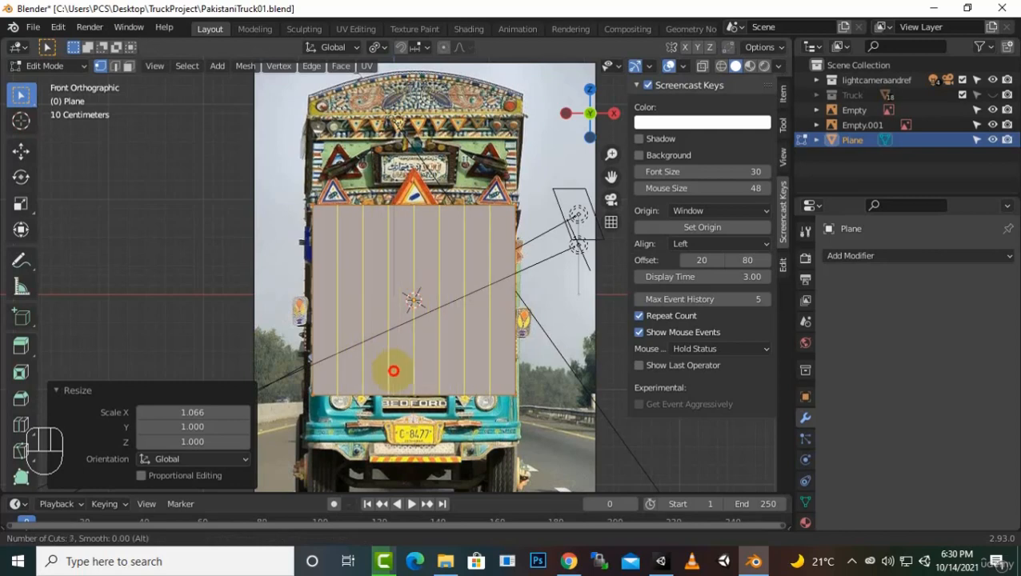
{"action": "left_click_drag", "start_coordinate": [394, 370], "coordinate": [396, 371]}
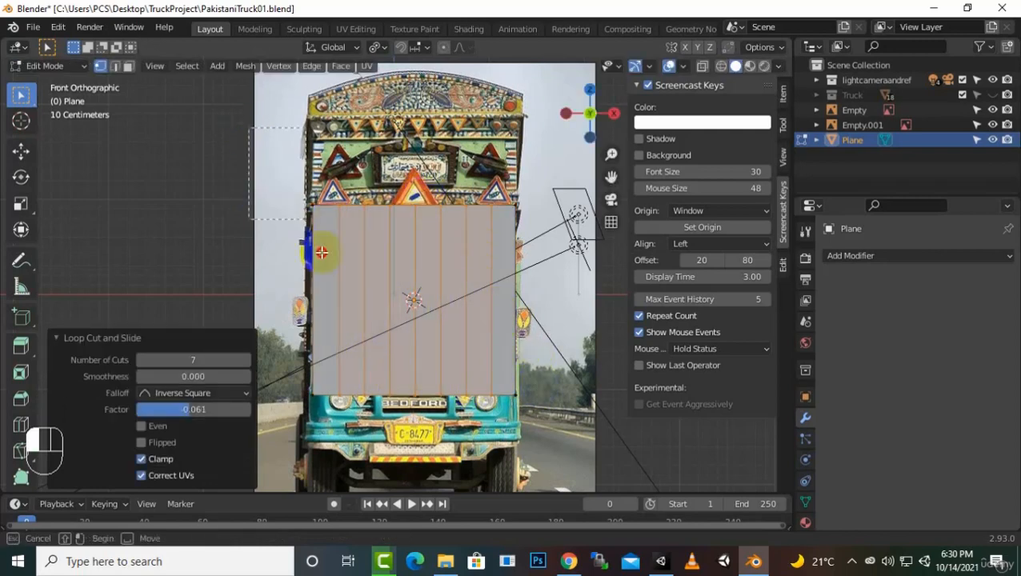
Step: Delete the vertices of the plane's left half and add an X-axis Mirror modifier with clipping
{"action": "left_click", "coordinate": [407, 453]}
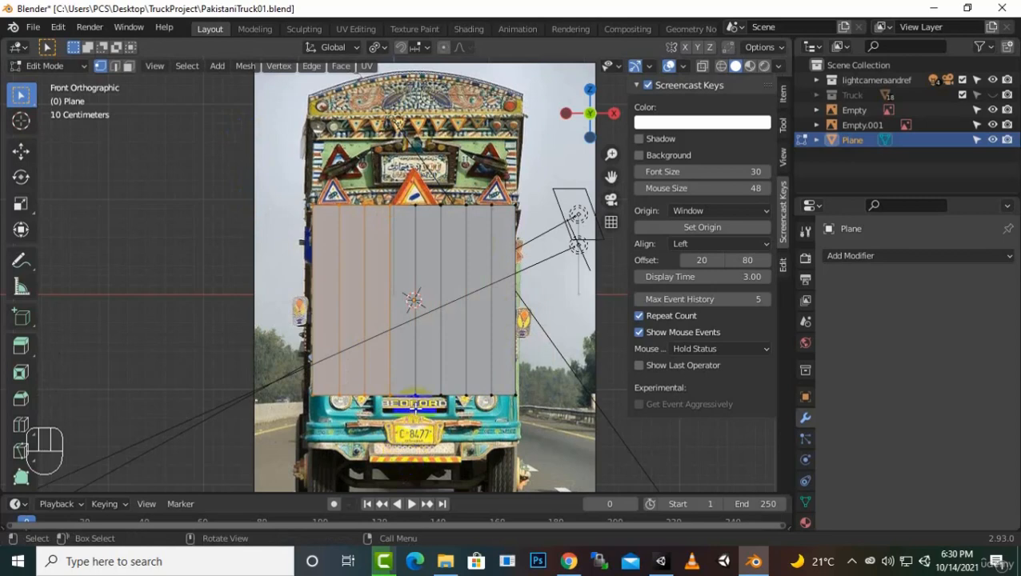
{"action": "key", "text": "Delete"}
{"action": "left_click", "coordinate": [400, 350]}
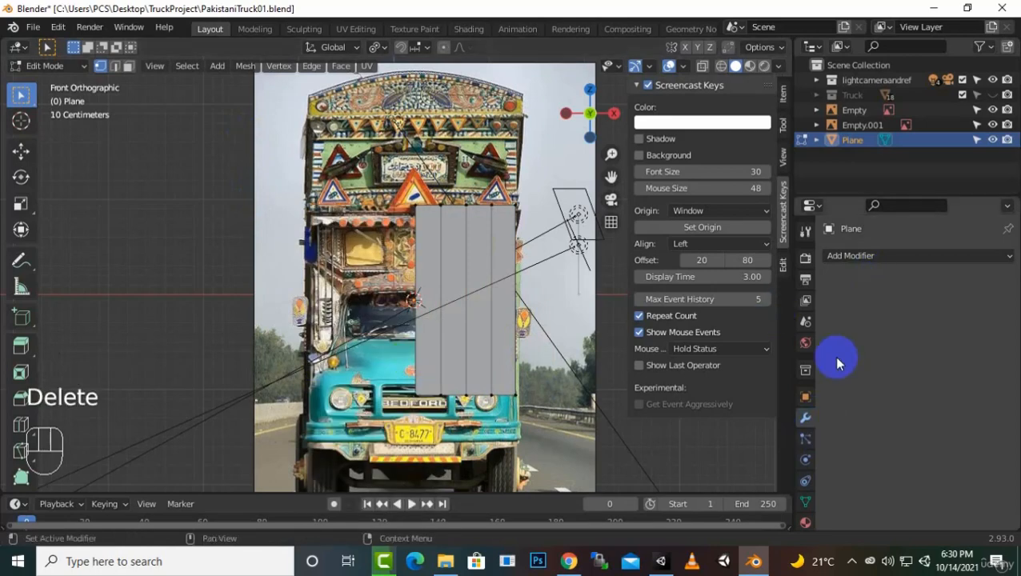
{"action": "left_click", "coordinate": [878, 257]}
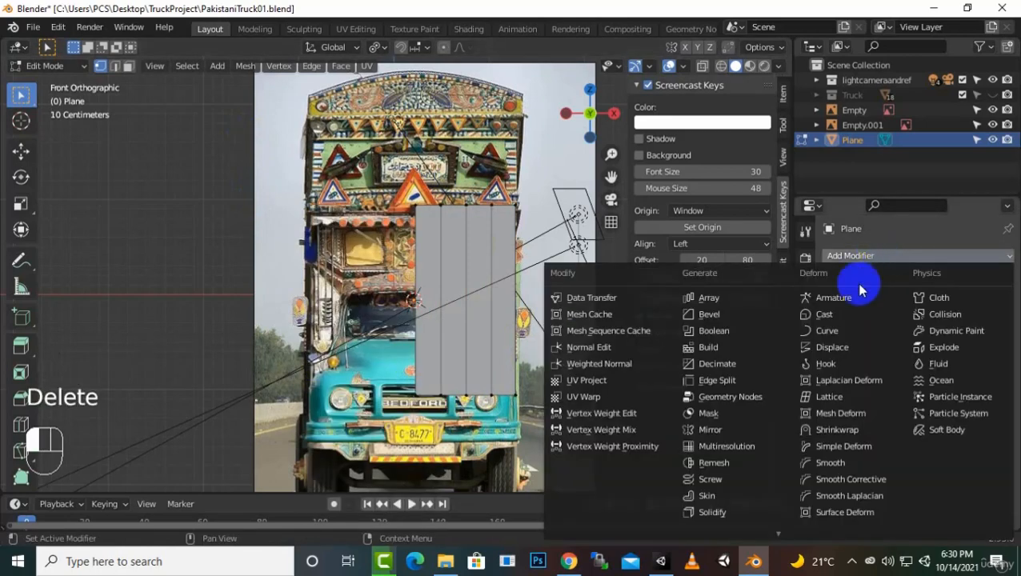
{"action": "left_click", "coordinate": [742, 433]}
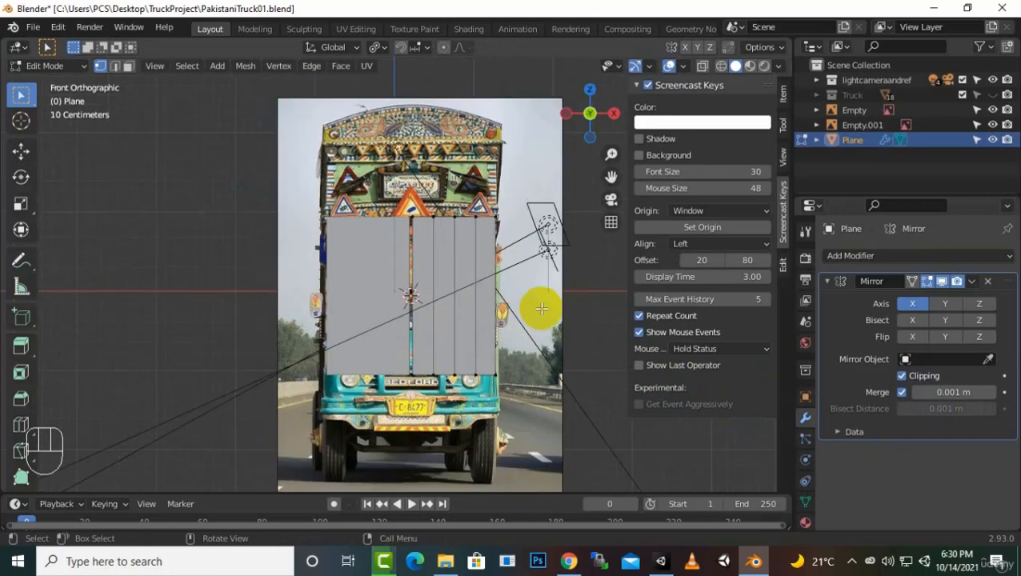
Step: Move the plane's inner edge vertices along X onto the mirror line to close the centre gap
{"action": "middle_click_drag", "start_coordinate": [540, 300], "coordinate": [440, 298]}
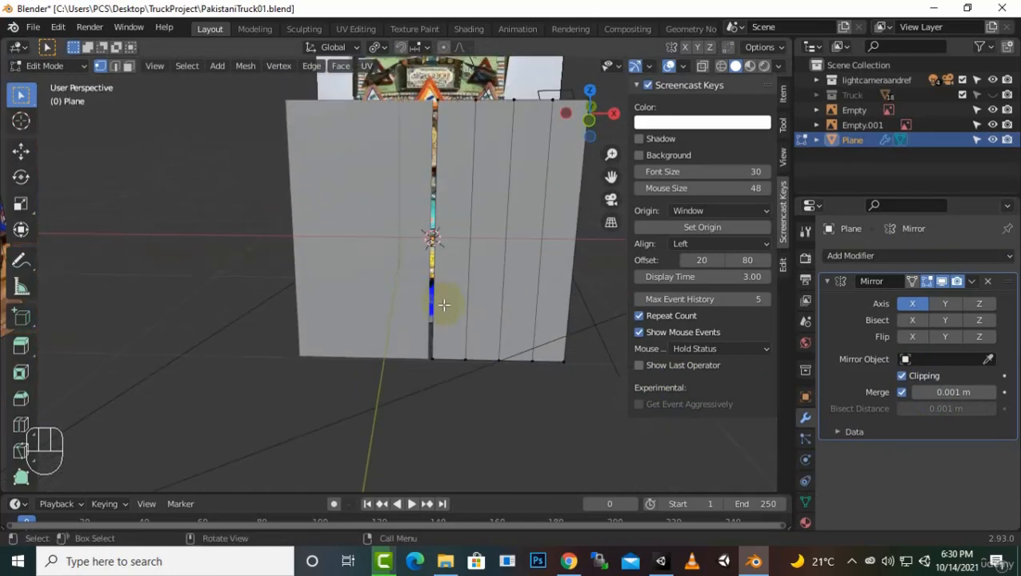
{"action": "middle_click_drag", "start_coordinate": [433, 376], "coordinate": [440, 365]}
{"action": "left_click_drag", "start_coordinate": [427, 412], "coordinate": [385, 118]}
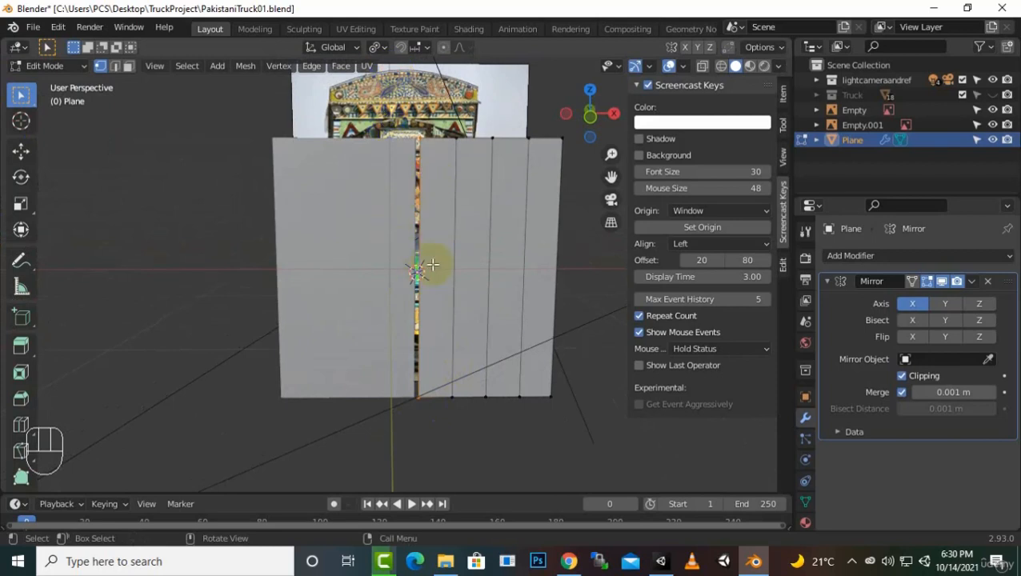
{"action": "left_click", "coordinate": [21, 151]}
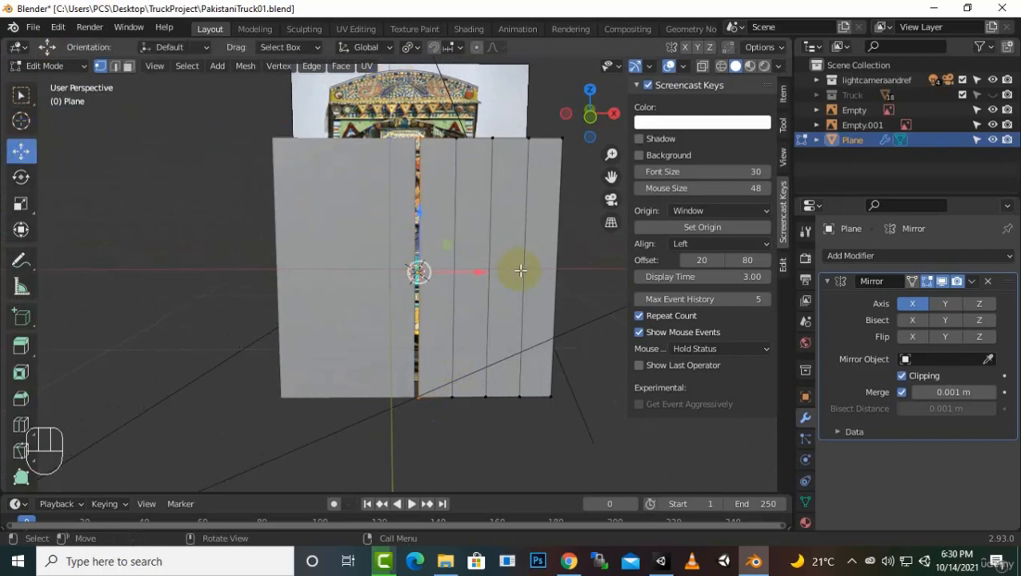
{"action": "left_click_drag", "start_coordinate": [483, 274], "coordinate": [466, 274]}
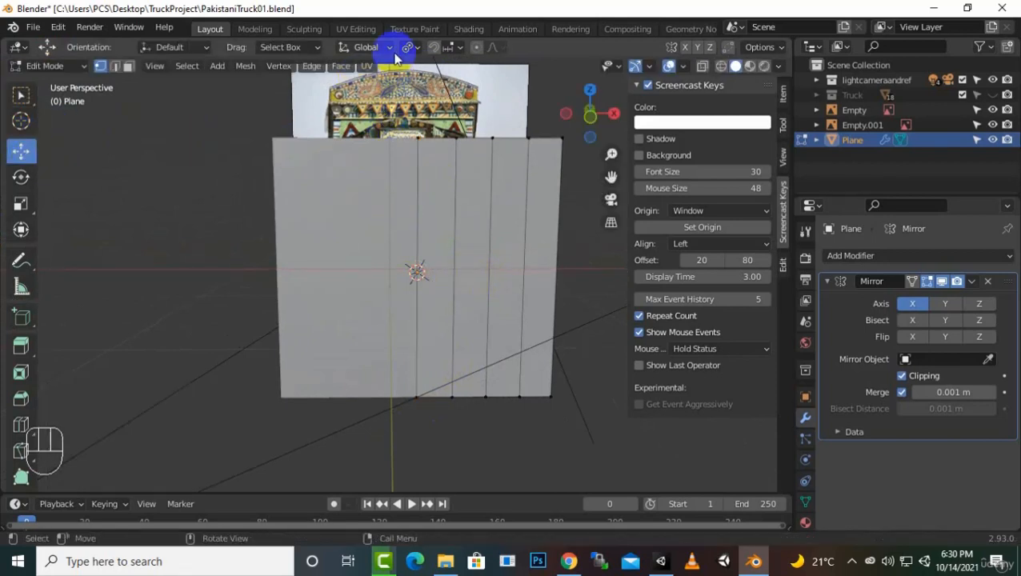
Step: In wireframe front view, lower the plane's top vertices about 1.46 m along Z to the base of the windshield
{"action": "middle_click_drag", "start_coordinate": [386, 288], "coordinate": [497, 353]}
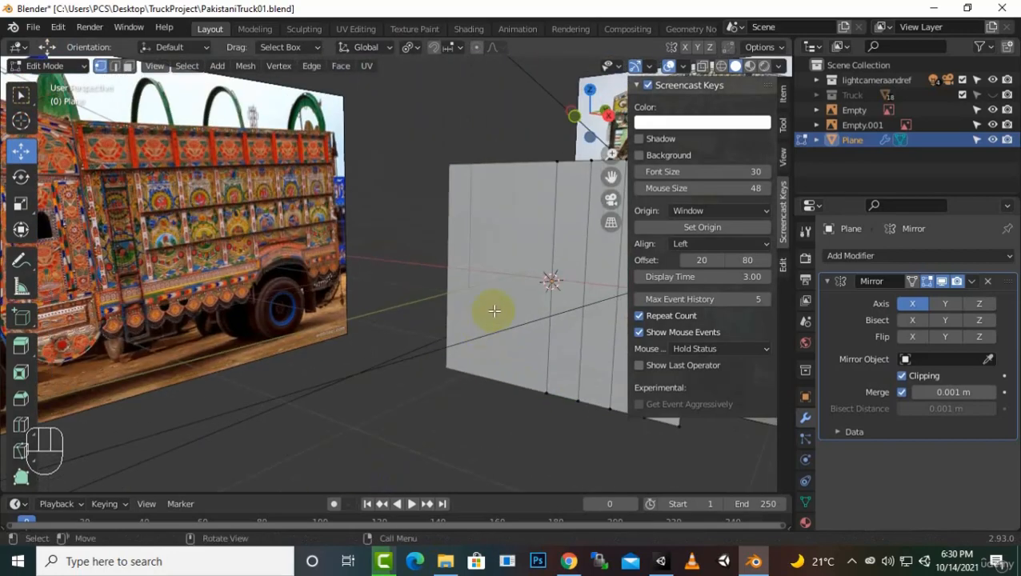
{"action": "key", "text": "KP_1"}
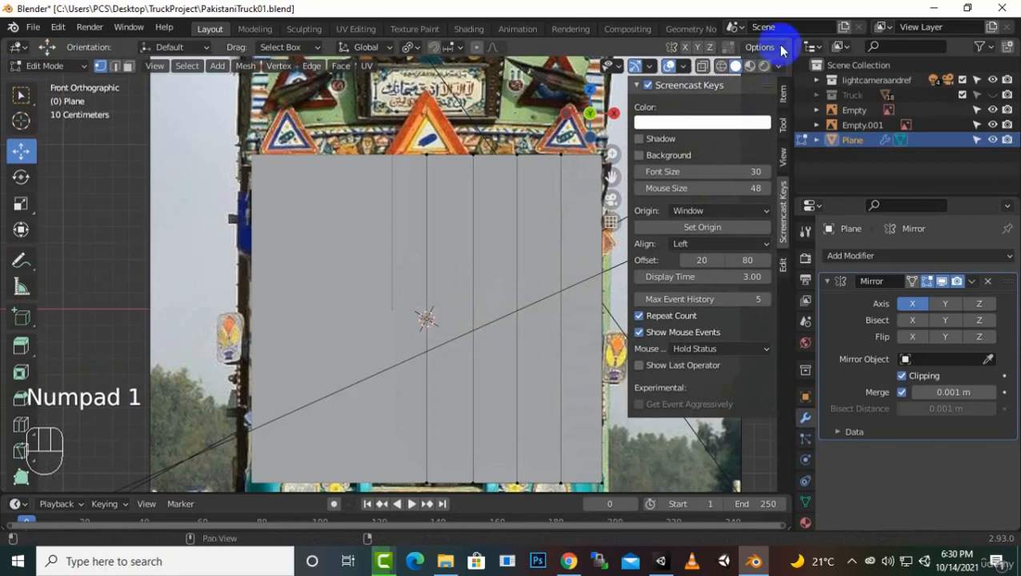
{"action": "left_click", "coordinate": [721, 66]}
{"action": "scroll", "coordinate": [386, 222], "scroll_direction": "down", "scroll_amount": 2}
{"action": "left_click_drag", "start_coordinate": [556, 155], "coordinate": [246, 251]}
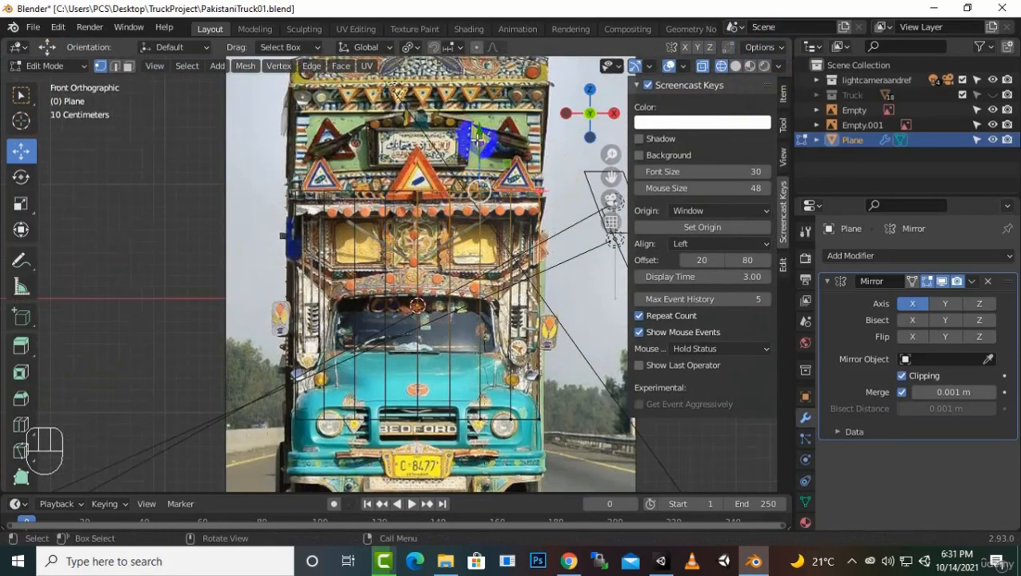
{"action": "left_click_drag", "start_coordinate": [478, 138], "coordinate": [499, 313]}
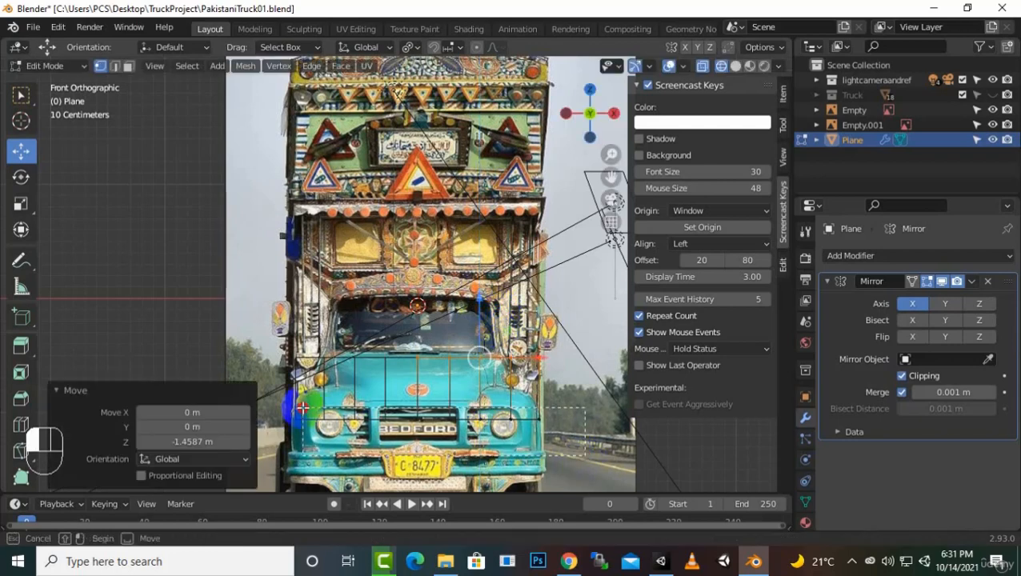
Step: Lower the plane's bottom vertices about 0.48 m along Z to the truck's bumper
{"action": "left_click", "coordinate": [474, 424]}
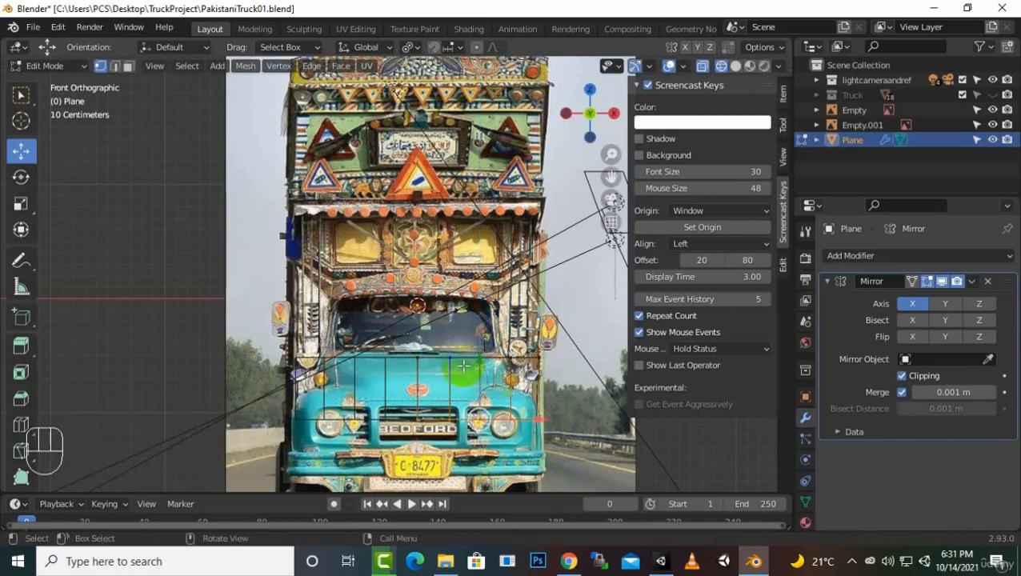
{"action": "left_click_drag", "start_coordinate": [480, 353], "coordinate": [481, 411]}
{"action": "scroll", "coordinate": [588, 337], "scroll_direction": "down", "scroll_amount": 1}
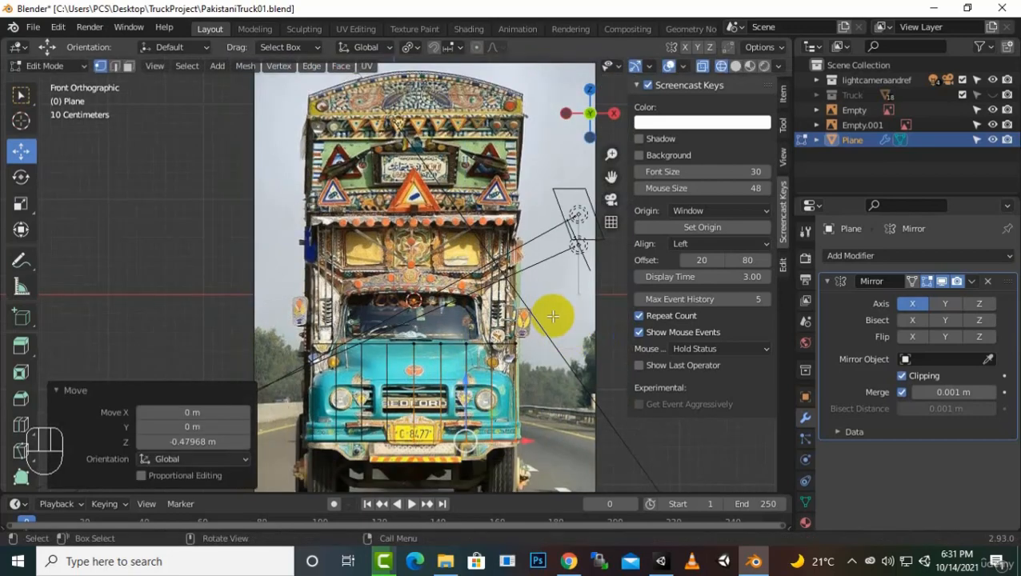
Step: In the right side view, move the whole mesh about 1.2 m up and 2.44 m along negative Y toward the cab
{"action": "key", "text": "KP_3"}
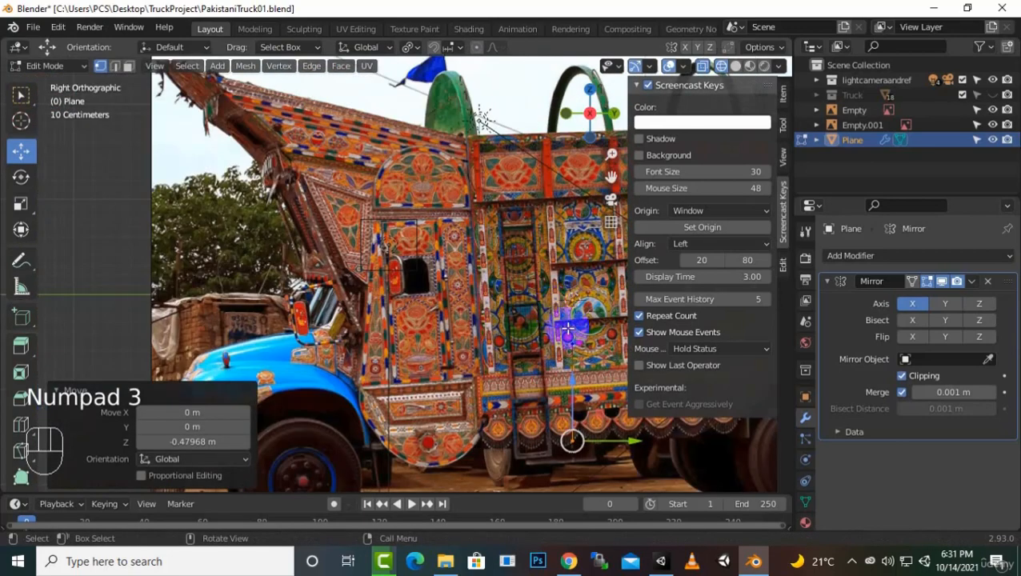
{"action": "key", "text": "a"}
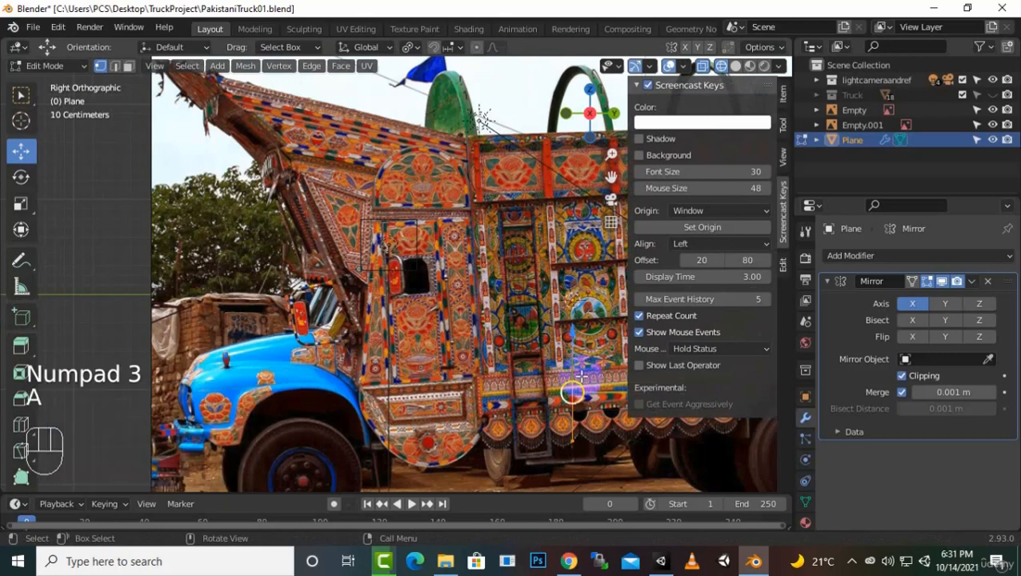
{"action": "left_click_drag", "start_coordinate": [570, 336], "coordinate": [593, 222]}
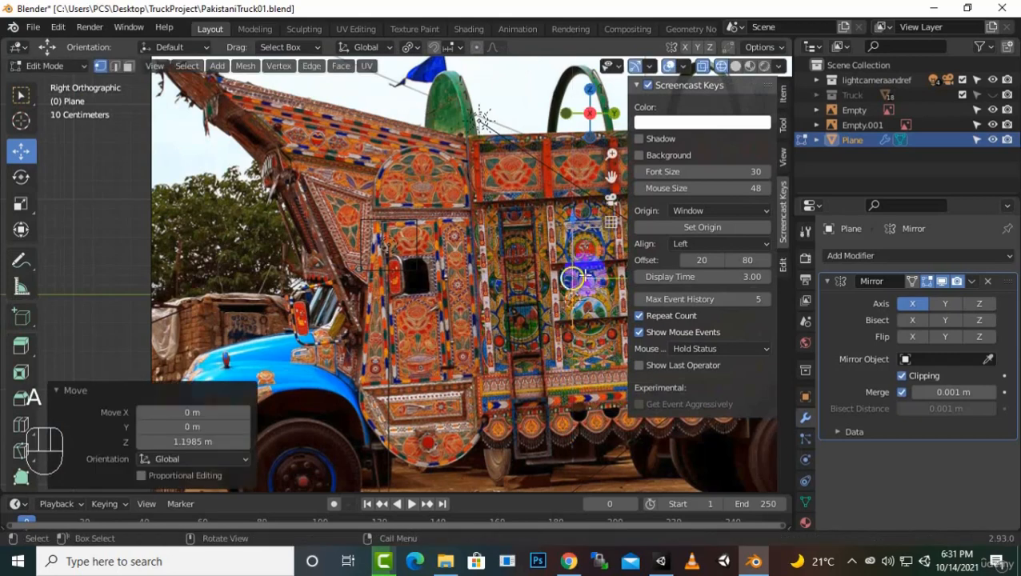
{"action": "left_click_drag", "start_coordinate": [574, 277], "coordinate": [365, 316]}
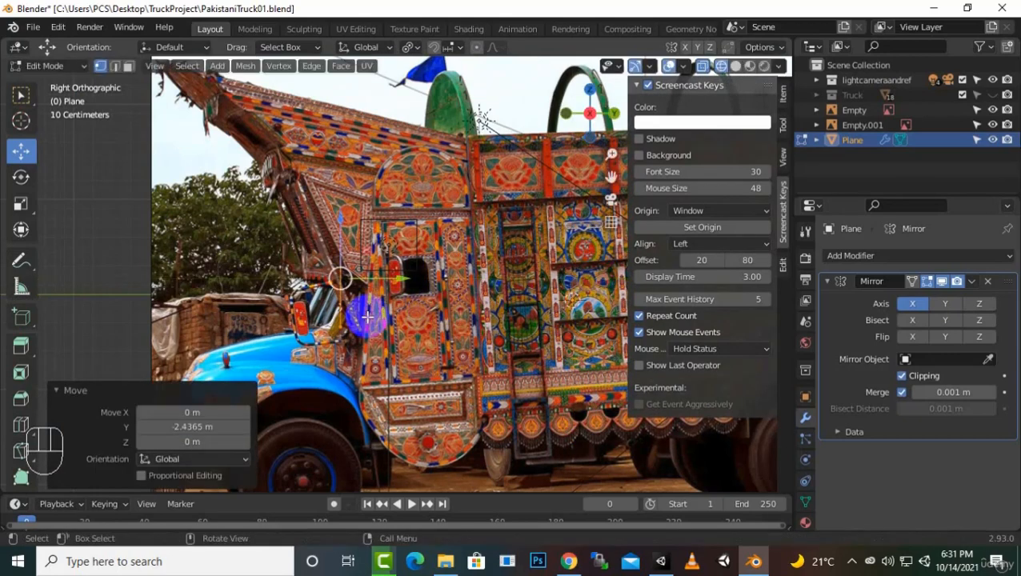
Step: Align the mesh with the rear of the hood: lower it about 1.13 m, shift it 0.18 m along negative Y and raise it 0.08 m
{"action": "left_click_drag", "start_coordinate": [344, 209], "coordinate": [349, 317]}
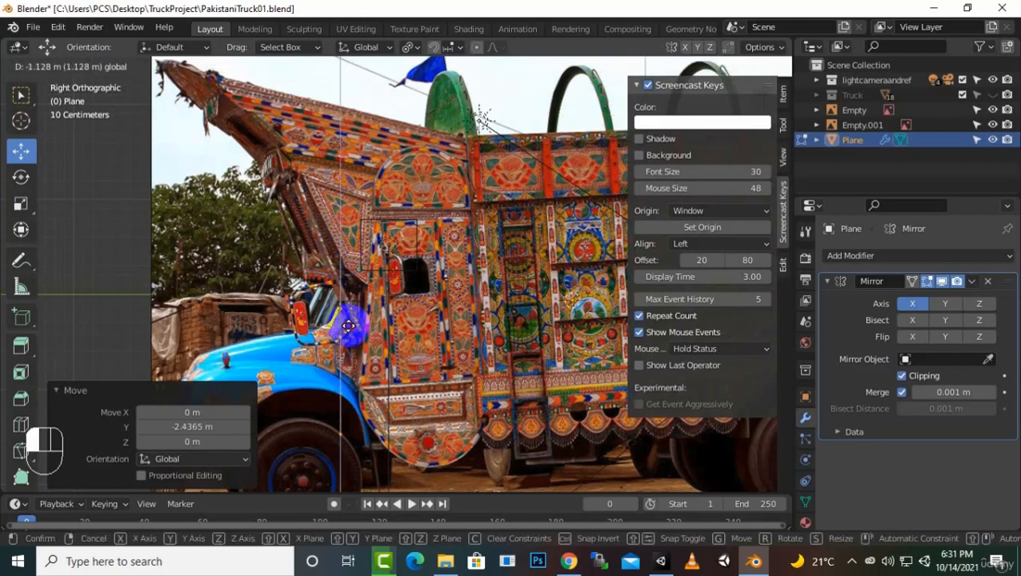
{"action": "left_click_drag", "start_coordinate": [349, 326], "coordinate": [322, 331]}
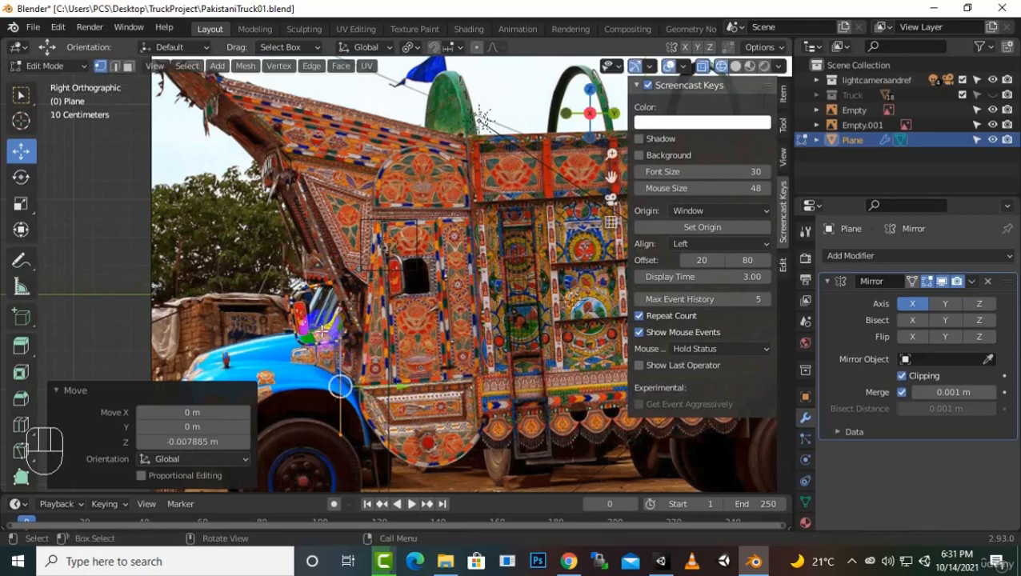
{"action": "key", "text": "ctrl"}
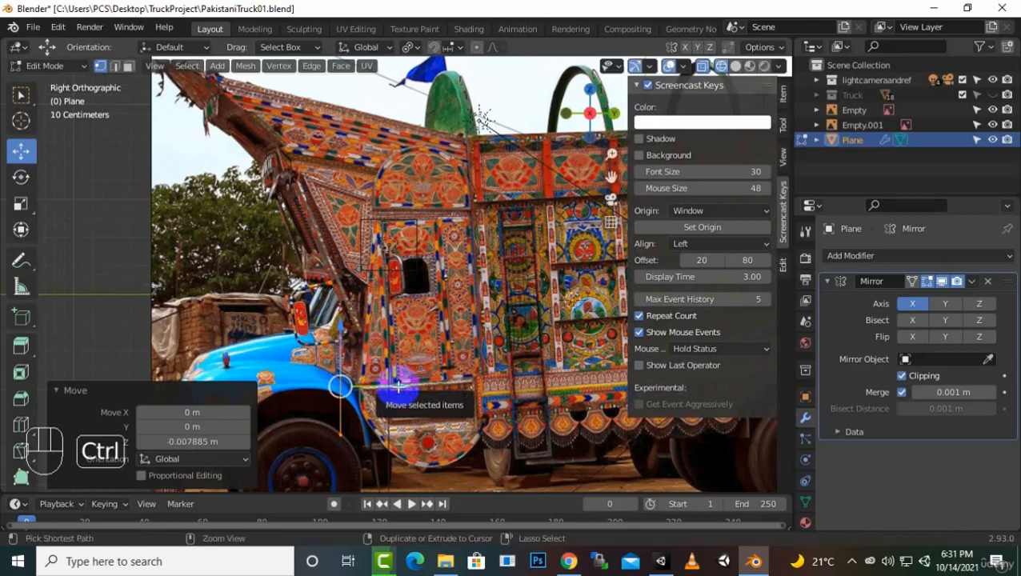
{"action": "key", "text": "ctrl+z"}
{"action": "left_click_drag", "start_coordinate": [398, 388], "coordinate": [376, 388]}
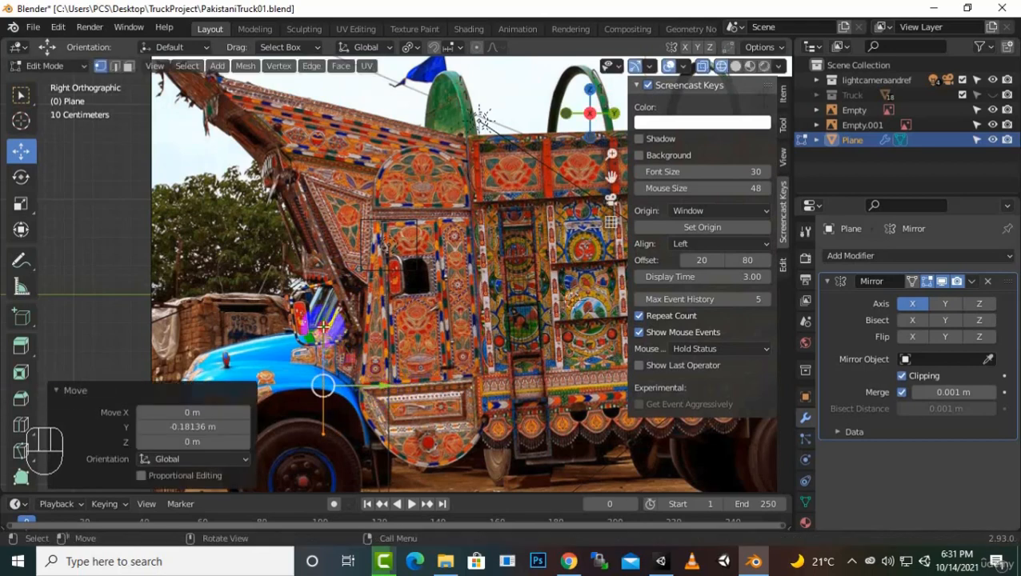
{"action": "left_click_drag", "start_coordinate": [322, 327], "coordinate": [322, 316]}
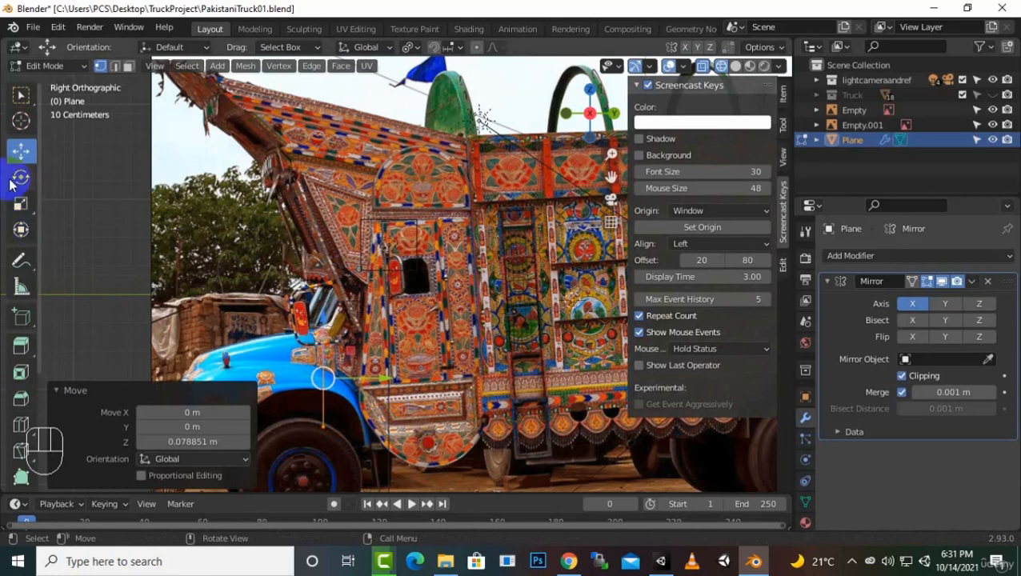
Step: Rotate the mesh about -28.3° in the right side view to tilt it along the rear of the hood
{"action": "left_click", "coordinate": [21, 176]}
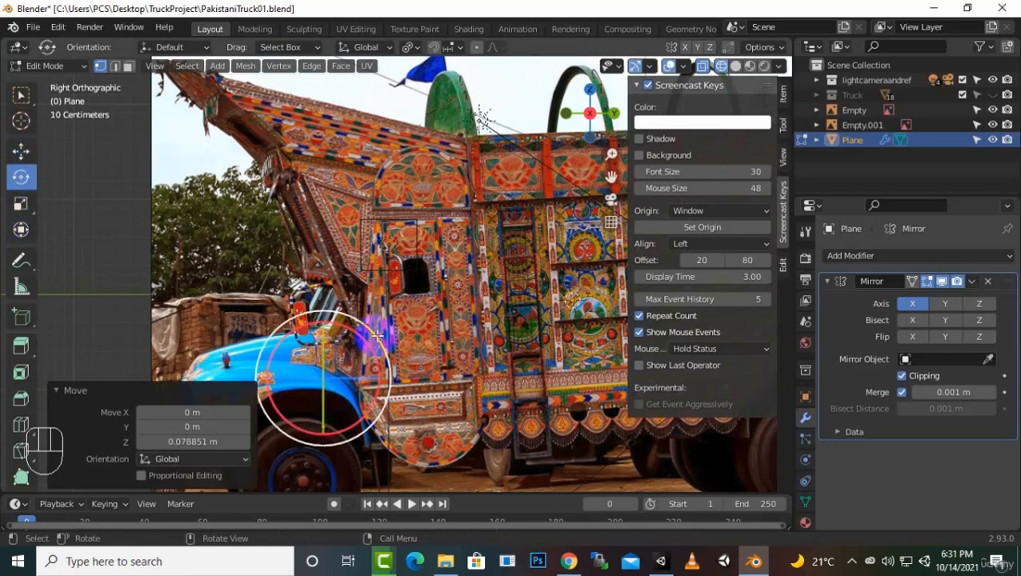
{"action": "left_click_drag", "start_coordinate": [367, 334], "coordinate": [349, 317]}
{"action": "key", "text": "Tab"}
Step: Shift the tilted mesh along positive Y by about 0.25 m and a further 0.08 m toward the cab
{"action": "left_click", "coordinate": [21, 149]}
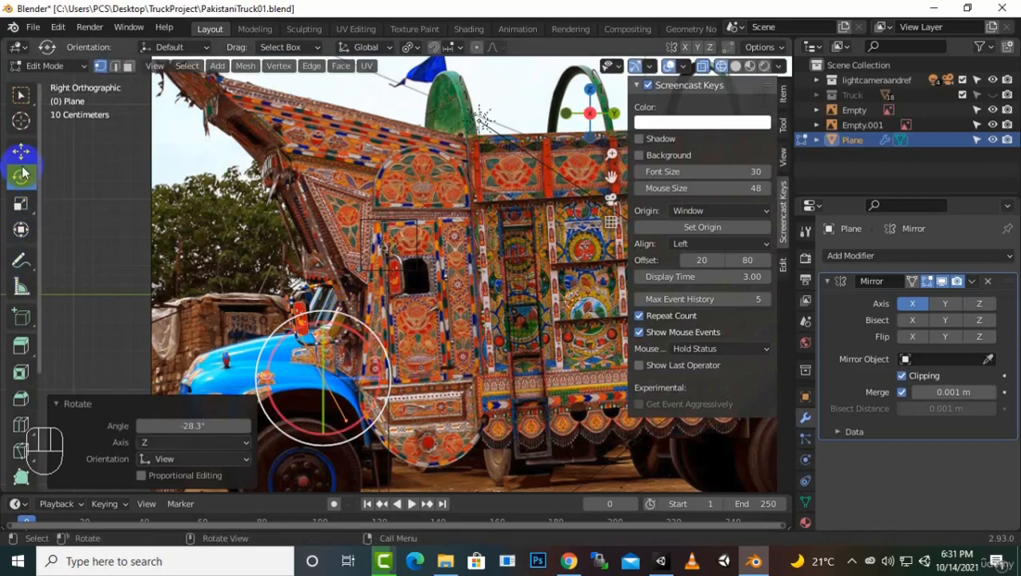
{"action": "left_click_drag", "start_coordinate": [382, 381], "coordinate": [405, 384]}
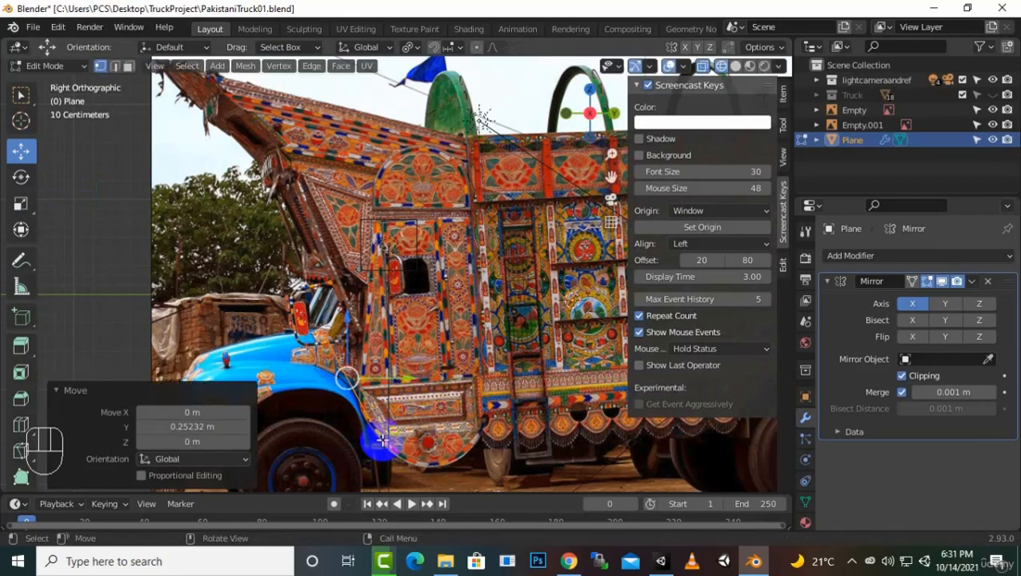
{"action": "key", "text": "KP_1"}
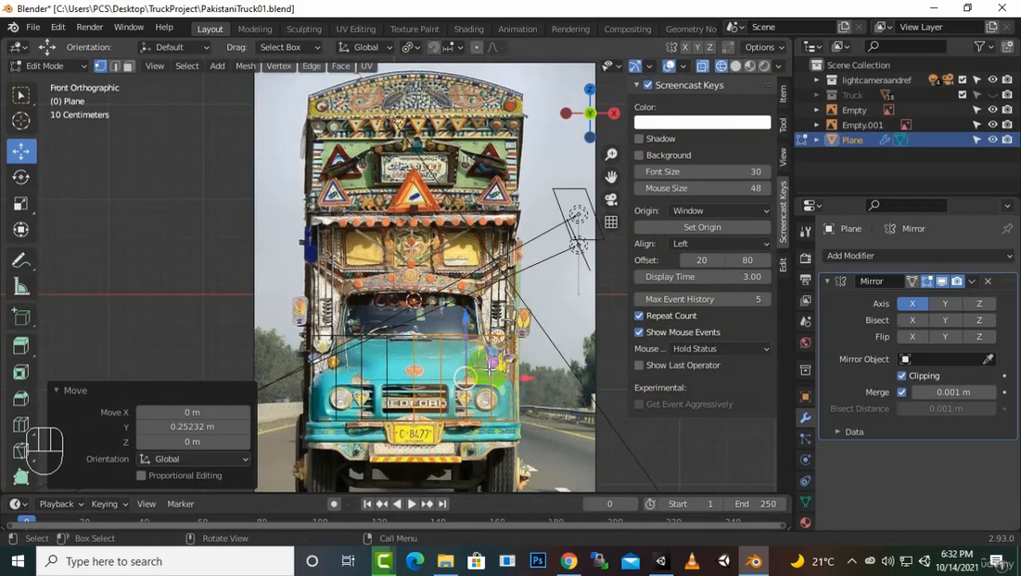
{"action": "key", "text": "KP_3"}
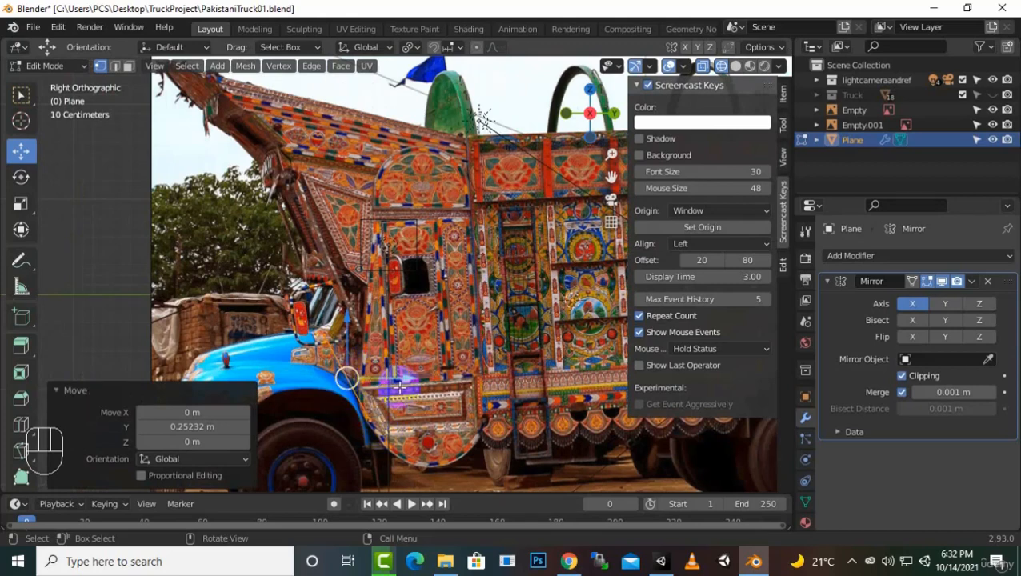
{"action": "left_click_drag", "start_coordinate": [408, 380], "coordinate": [416, 375]}
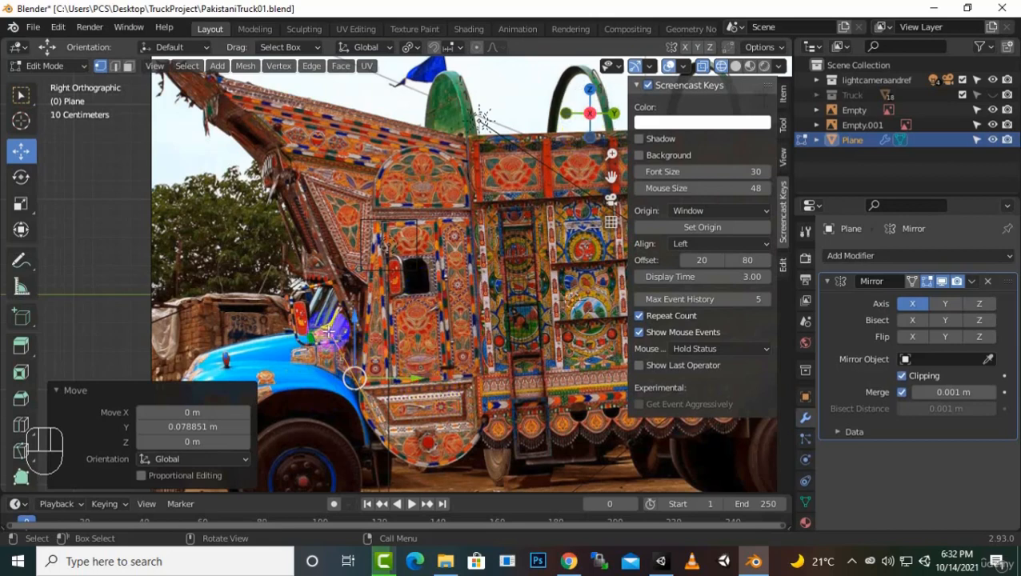
Step: In solid shading, select the plane's top, outer side and bottom edges and extrude them about 0.29 m along negative Y
{"action": "middle_click_drag", "start_coordinate": [504, 266], "coordinate": [508, 322]}
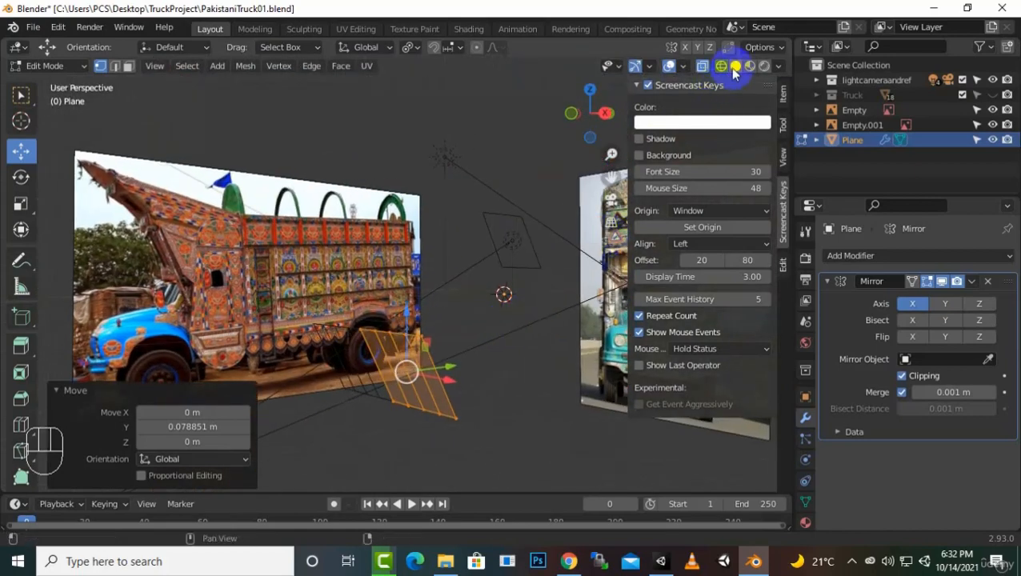
{"action": "scroll", "coordinate": [347, 338], "scroll_direction": "up", "scroll_amount": 2}
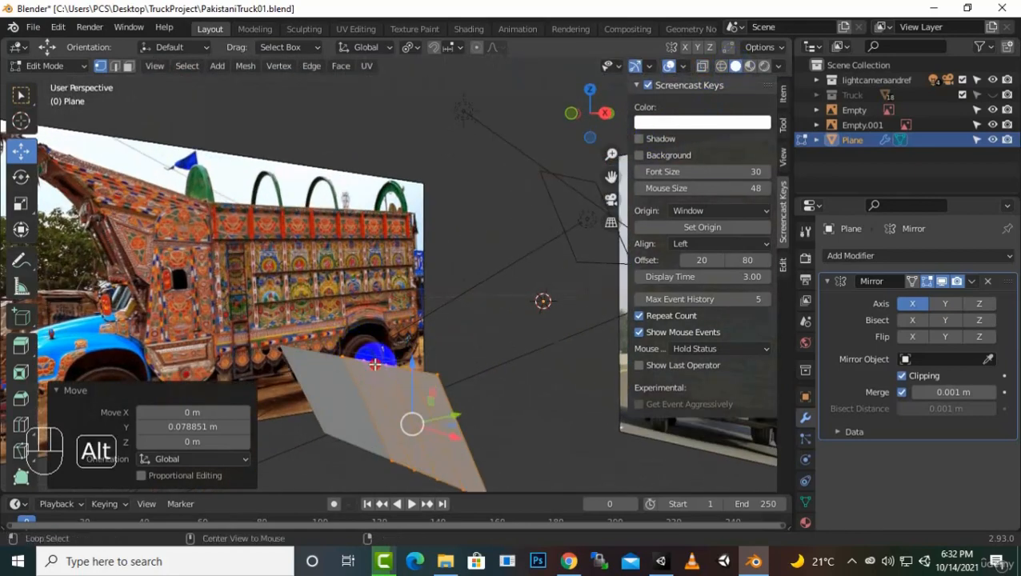
{"action": "left_click", "coordinate": [376, 361], "text": "alt"}
{"action": "left_click", "coordinate": [466, 441], "text": "alt+shift"}
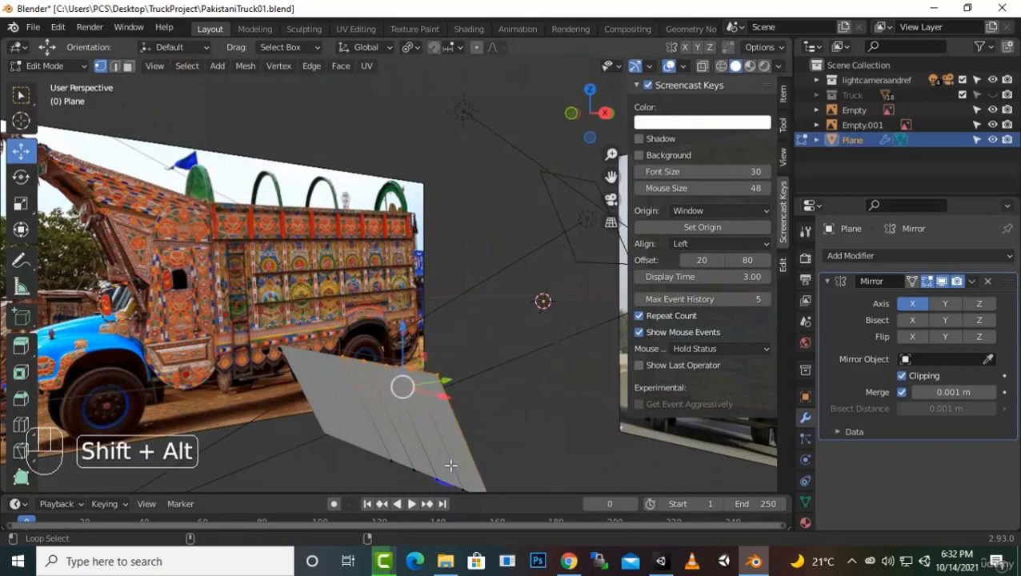
{"action": "left_click", "coordinate": [442, 480], "text": "alt+shift"}
{"action": "middle_click_drag", "start_coordinate": [504, 380], "coordinate": [509, 375]}
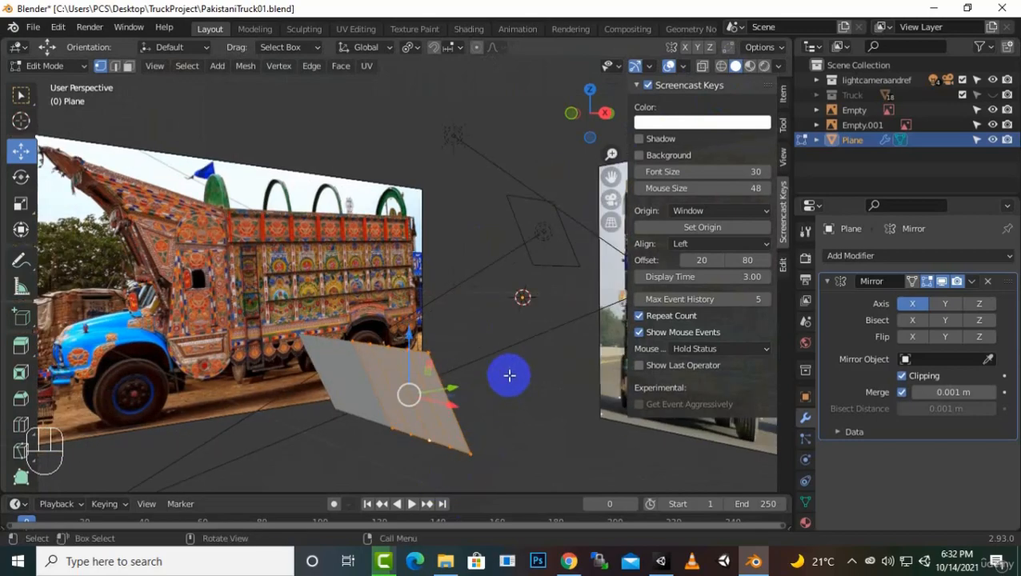
{"action": "key", "text": "KP_3"}
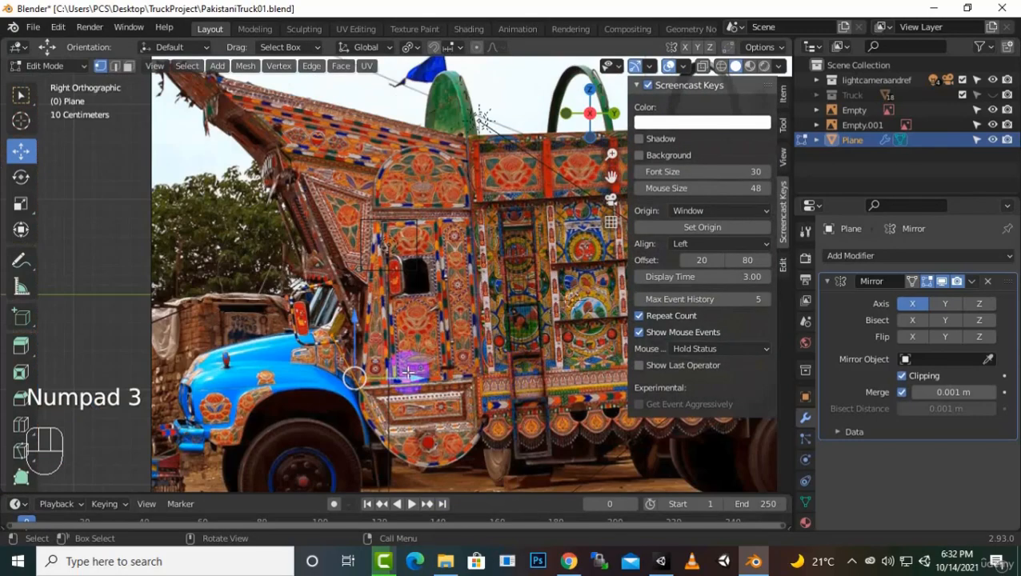
{"action": "key", "text": "e"}
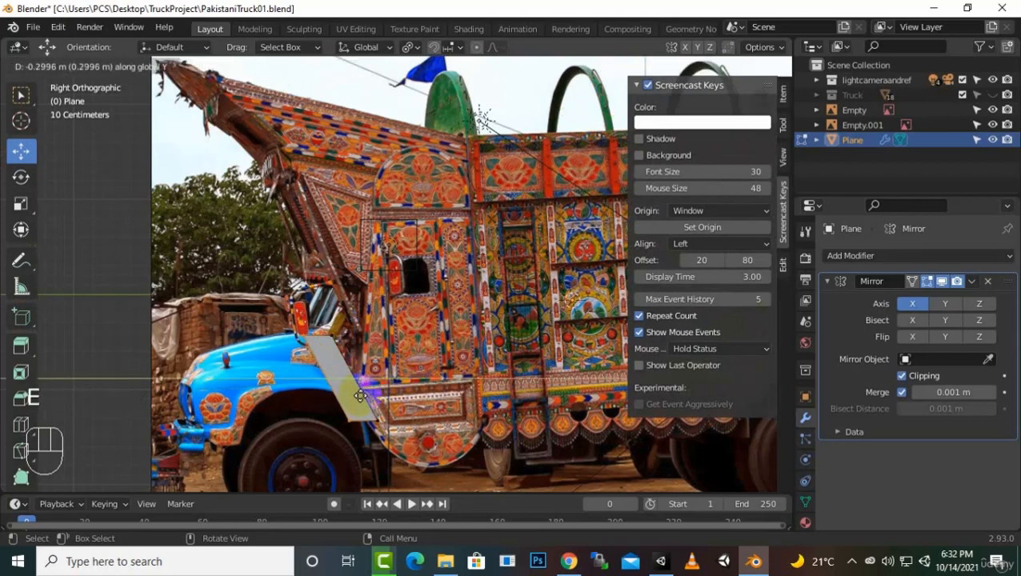
{"action": "left_click", "coordinate": [361, 396]}
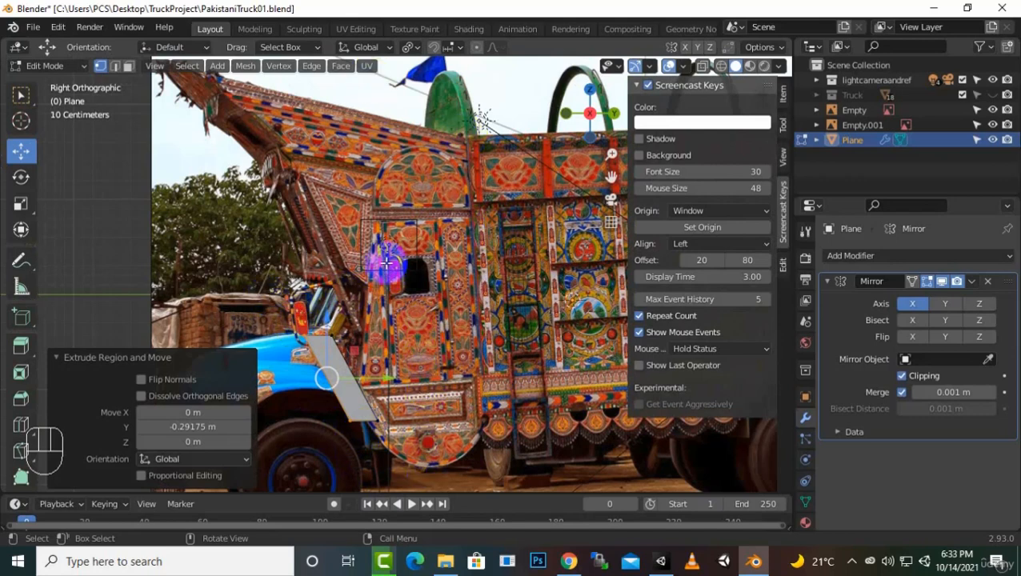
Step: In Object Mode, scale the side reference image by 0.852 and move it about 0.57 m along negative Y
{"action": "key", "text": "Tab"}
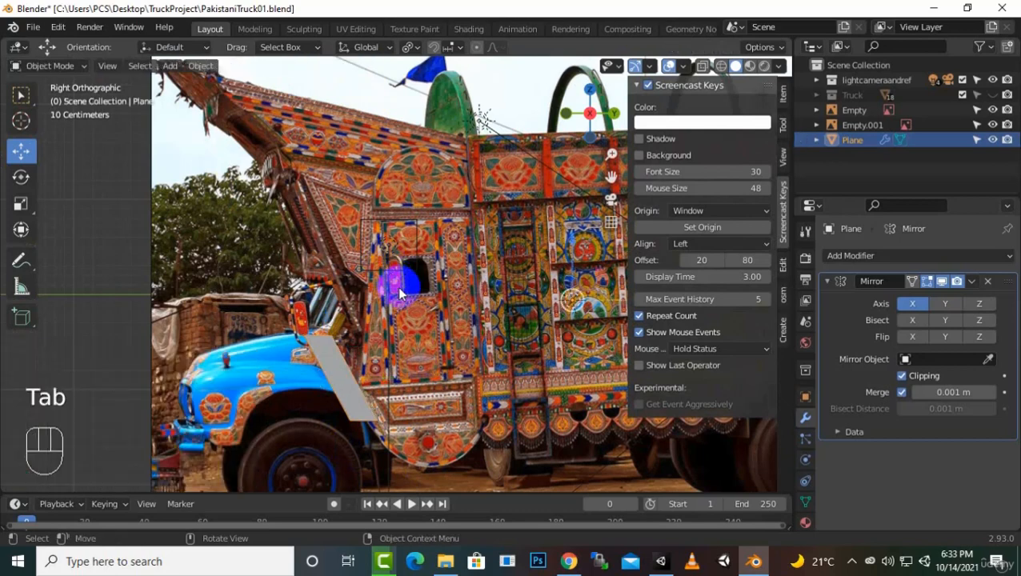
{"action": "left_click", "coordinate": [854, 110]}
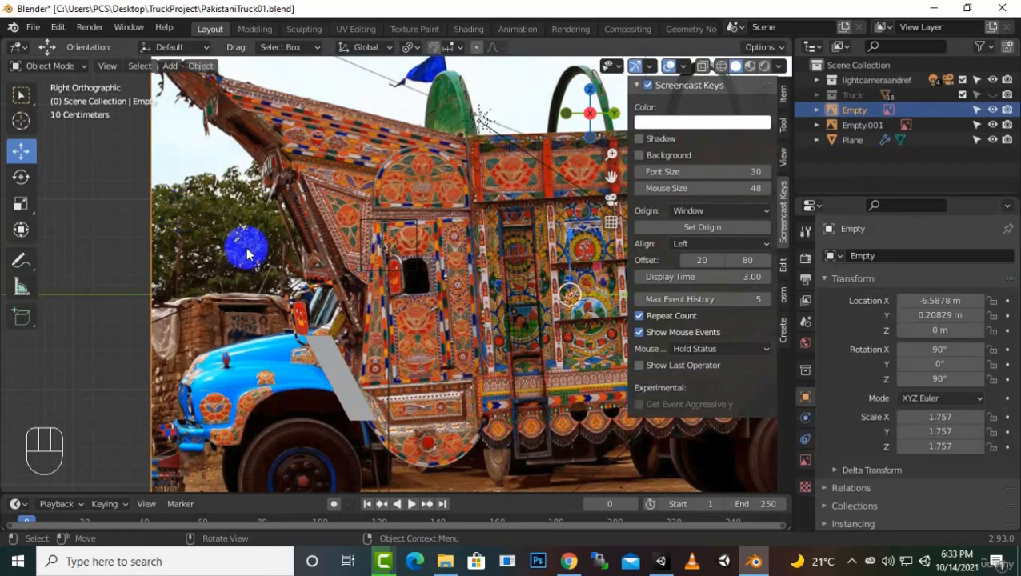
{"action": "key", "text": "s"}
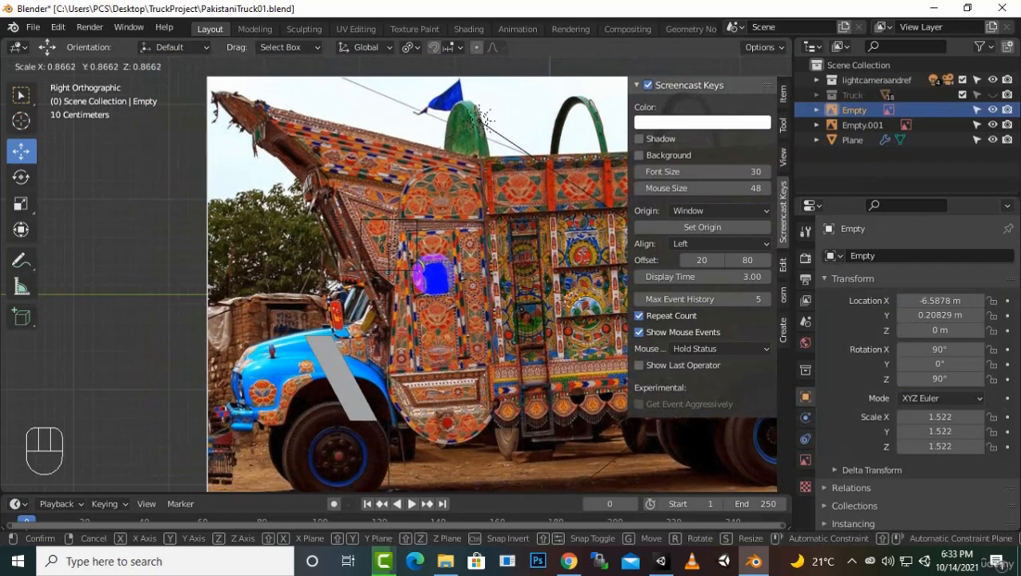
{"action": "left_click", "coordinate": [298, 330]}
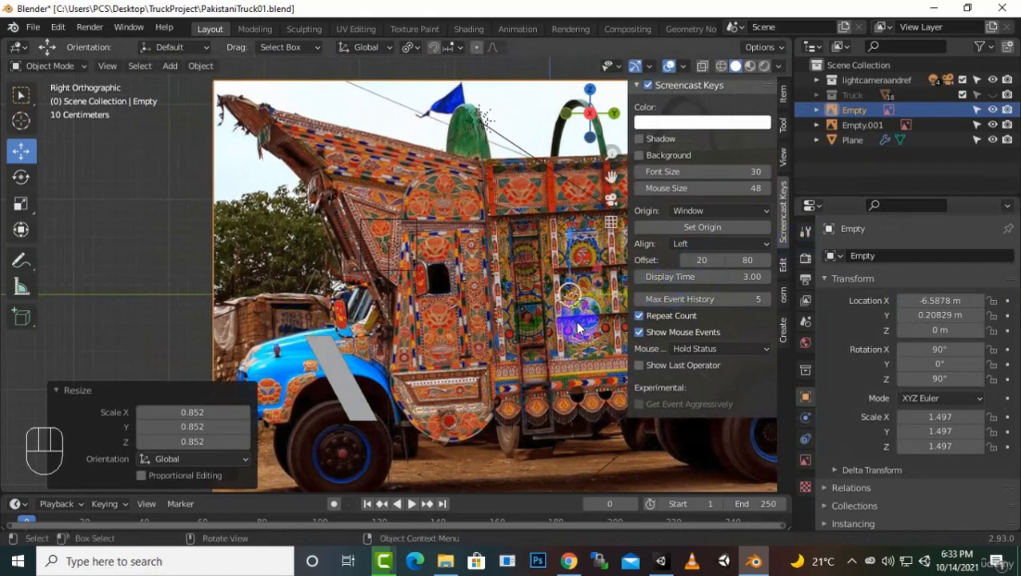
{"action": "left_click_drag", "start_coordinate": [610, 296], "coordinate": [553, 321]}
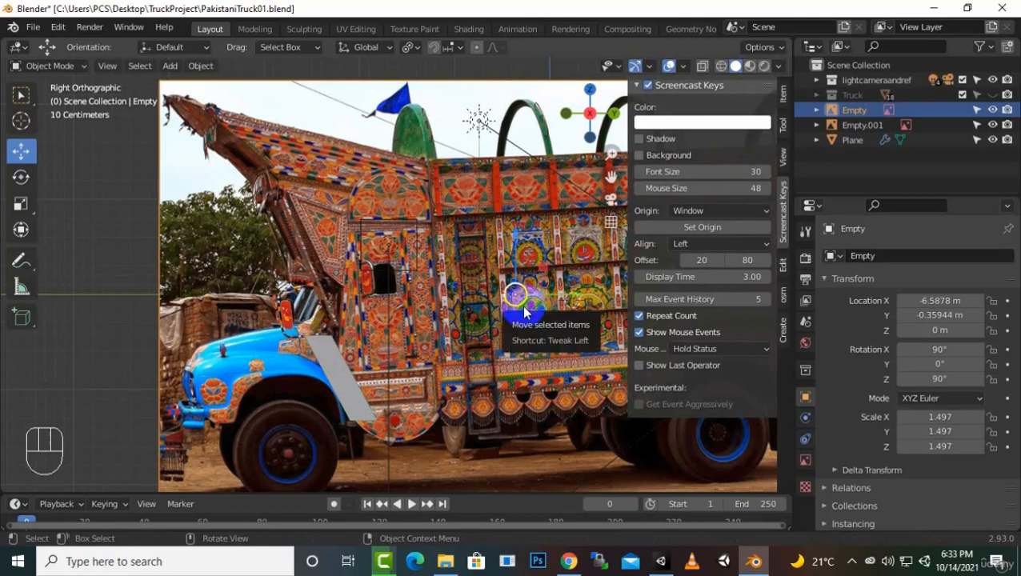
Step: Scale the side reference image by 0.9, lower it about 0.09 m and shift it about 0.13 m along negative Y
{"action": "key", "text": "s"}
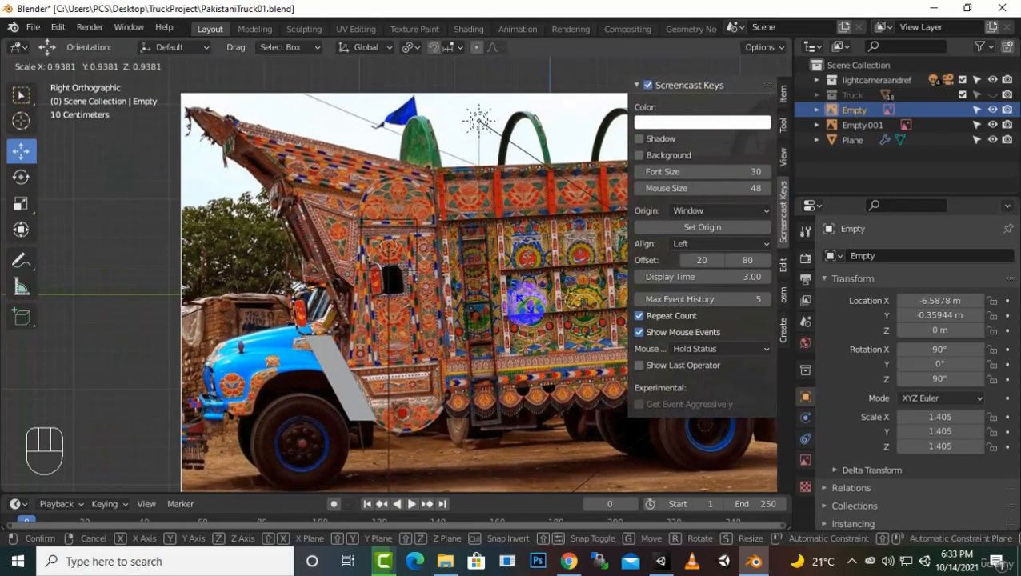
{"action": "left_click", "coordinate": [521, 303]}
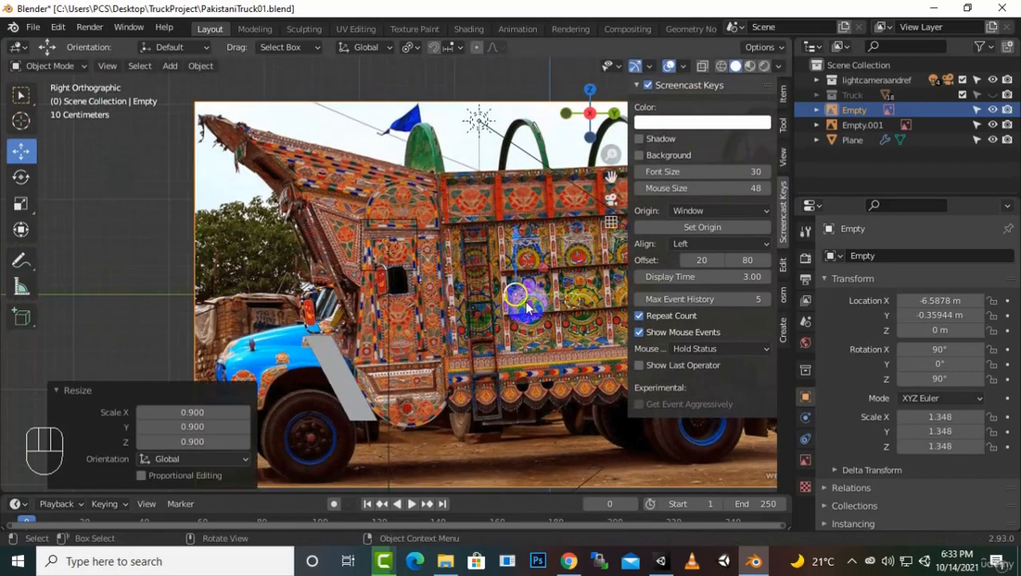
{"action": "key", "text": "g"}
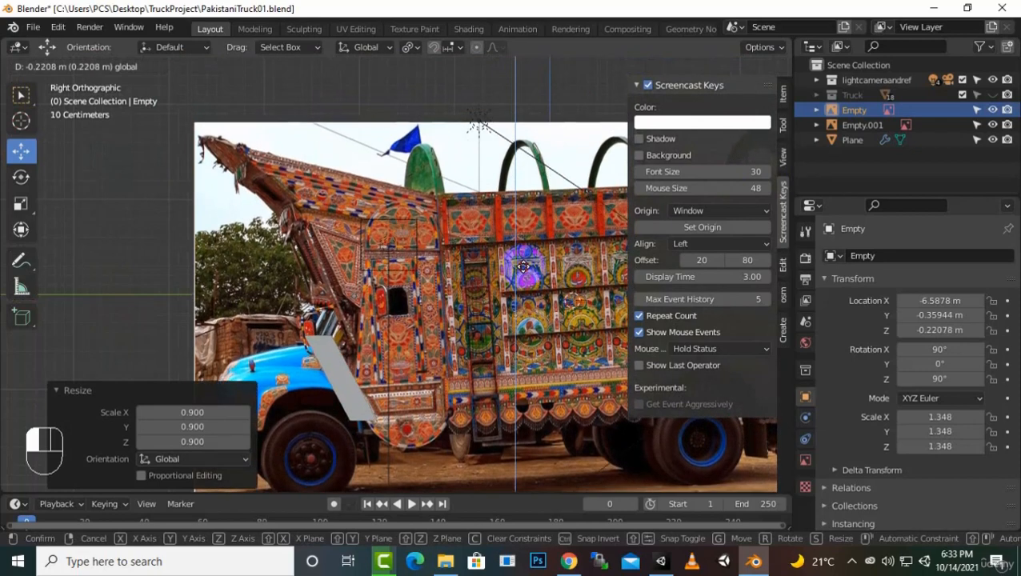
{"action": "left_click", "coordinate": [525, 256]}
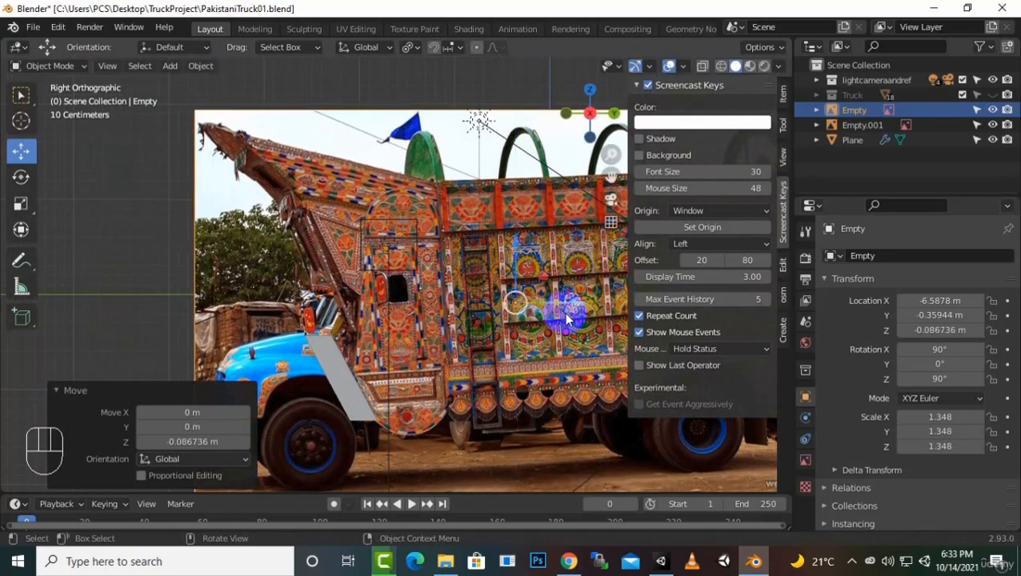
{"action": "left_click_drag", "start_coordinate": [569, 311], "coordinate": [547, 324]}
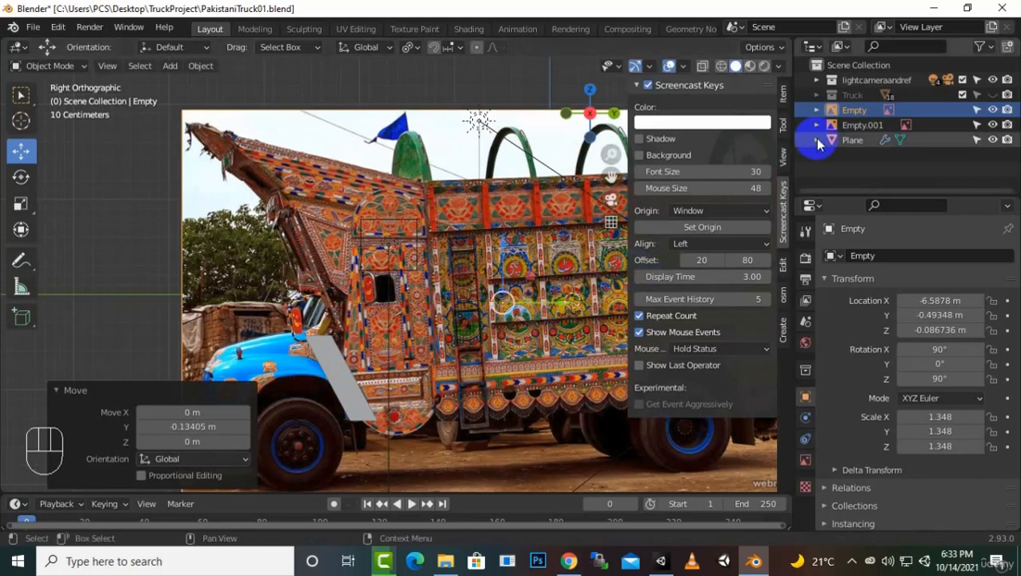
Step: Return to editing the plane's mesh and extrude its selected front edges about 0.2 m along negative Y in the right side view
{"action": "left_click", "coordinate": [851, 140]}
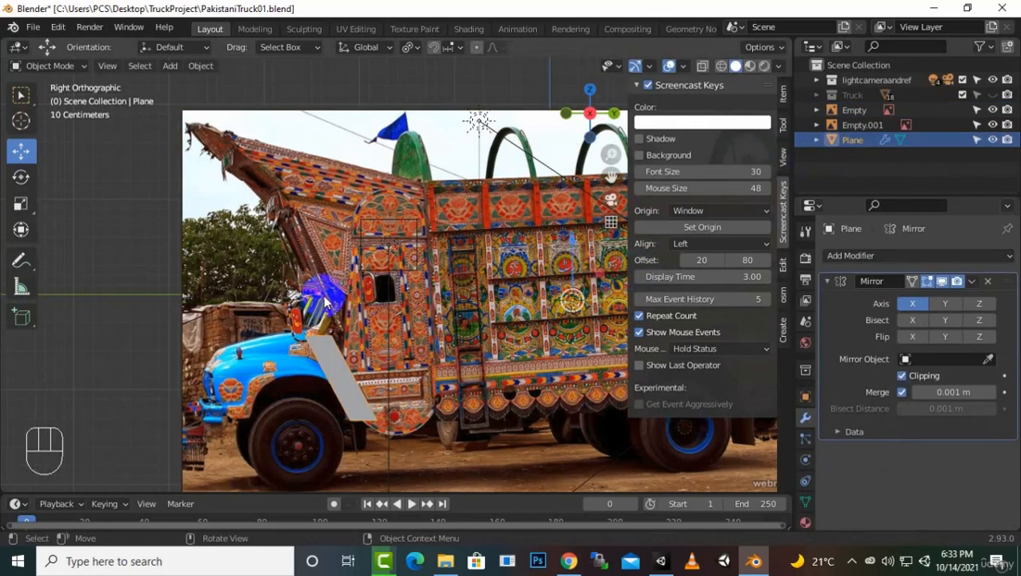
{"action": "key", "text": "Tab"}
{"action": "scroll", "coordinate": [417, 293], "scroll_direction": "down", "scroll_amount": 3}
{"action": "middle_click_drag", "start_coordinate": [417, 292], "coordinate": [465, 353]}
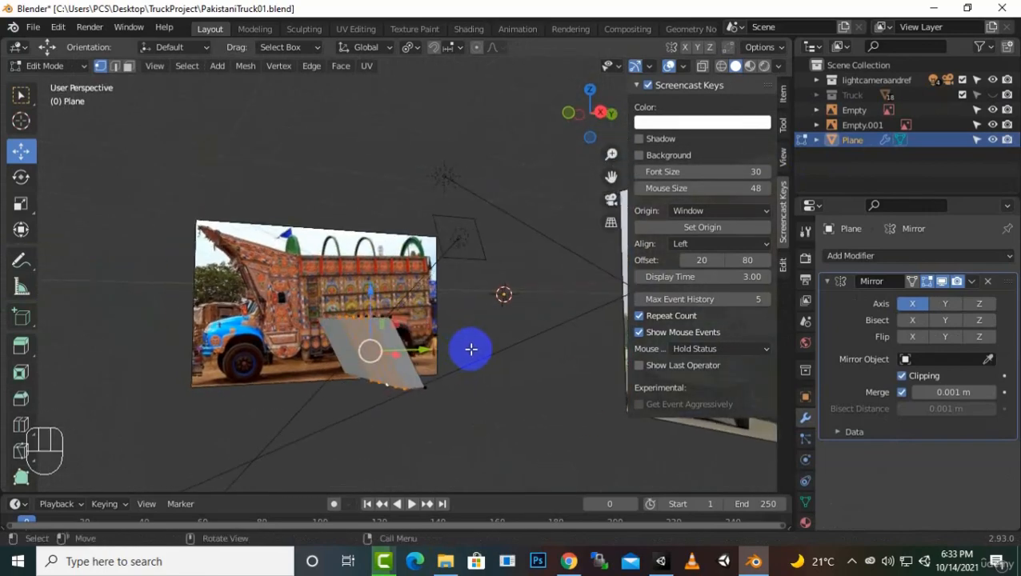
{"action": "key", "text": "KP_3"}
{"action": "scroll", "coordinate": [285, 398], "scroll_direction": "up", "scroll_amount": 3}
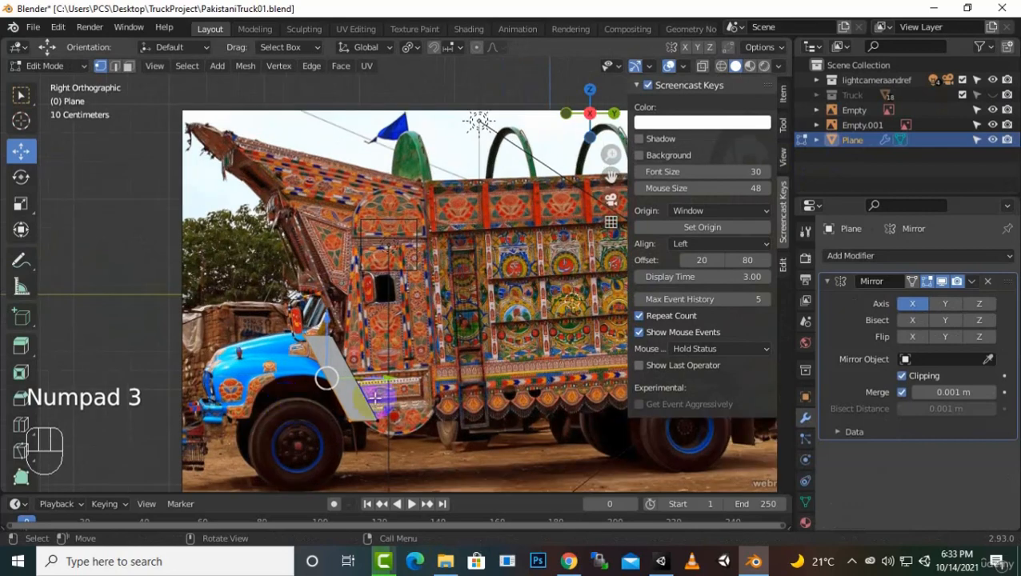
{"action": "key", "text": "e"}
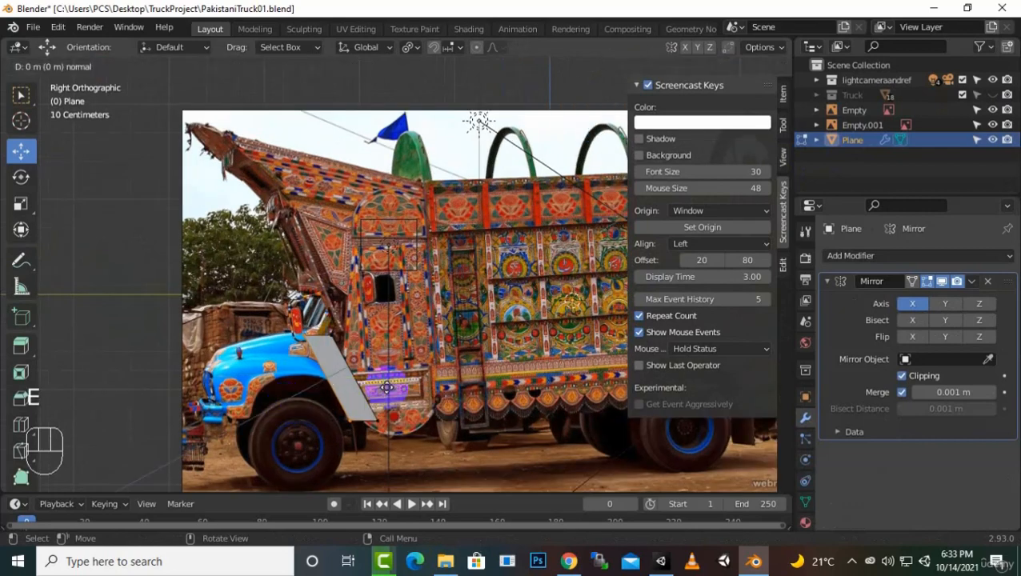
{"action": "key", "text": "y"}
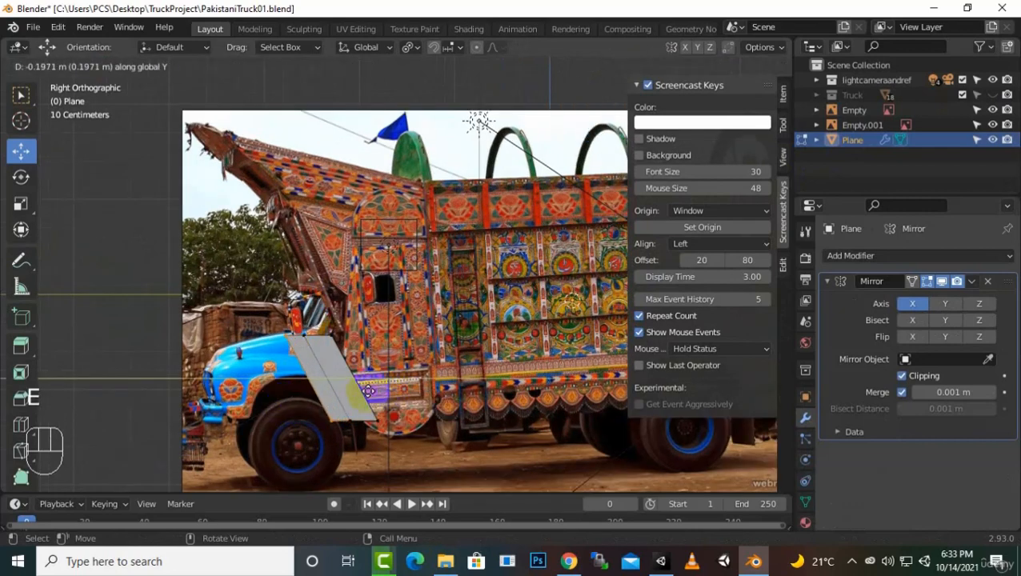
{"action": "left_click", "coordinate": [368, 391]}
Step: Extrude the hood's front edges twice more along negative Y, by about 0.22 m and about 0.24 m
{"action": "key", "text": "e"}
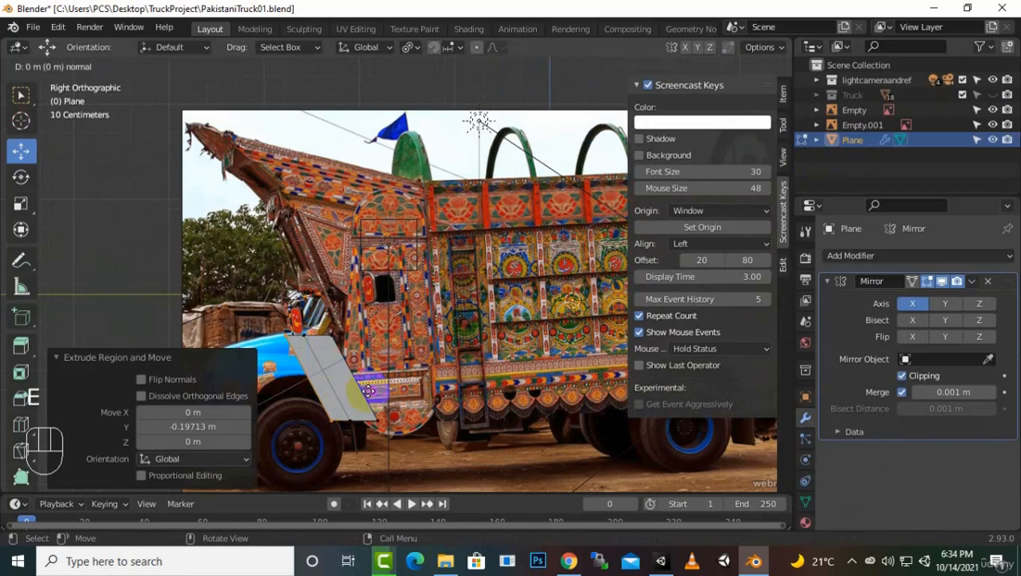
{"action": "key", "text": "y"}
{"action": "left_click", "coordinate": [346, 399]}
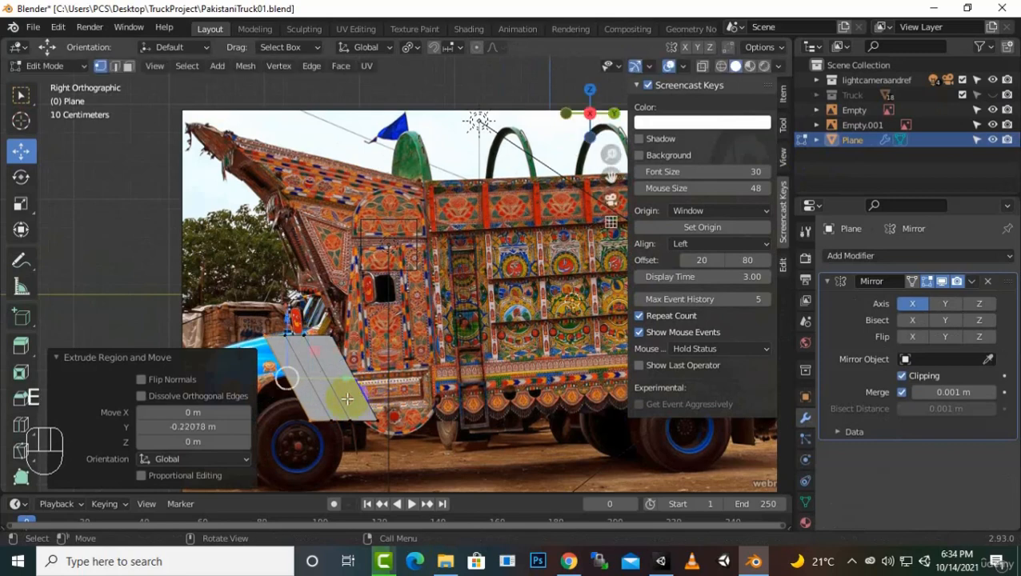
{"action": "key", "text": "e"}
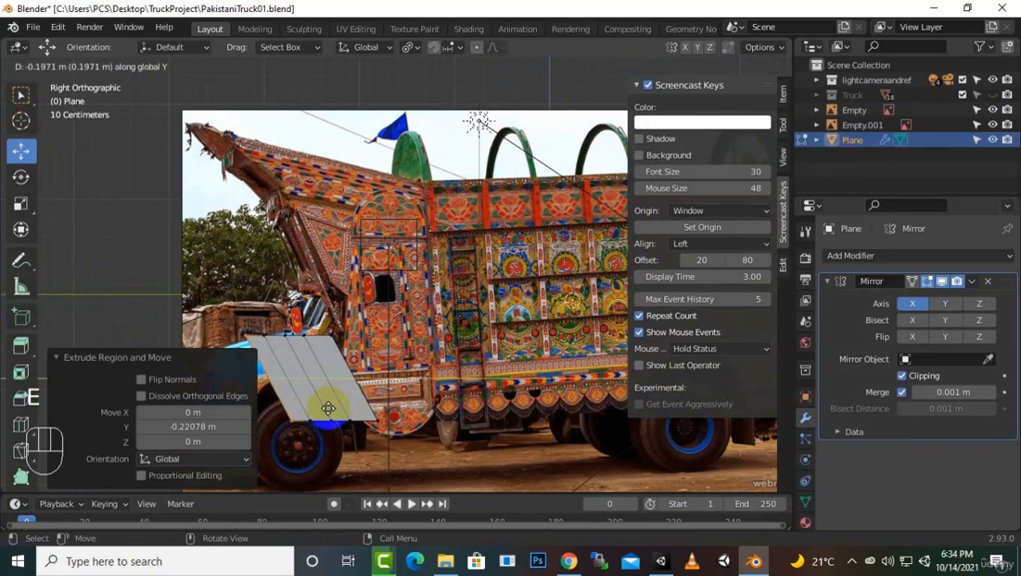
{"action": "left_click", "coordinate": [324, 411]}
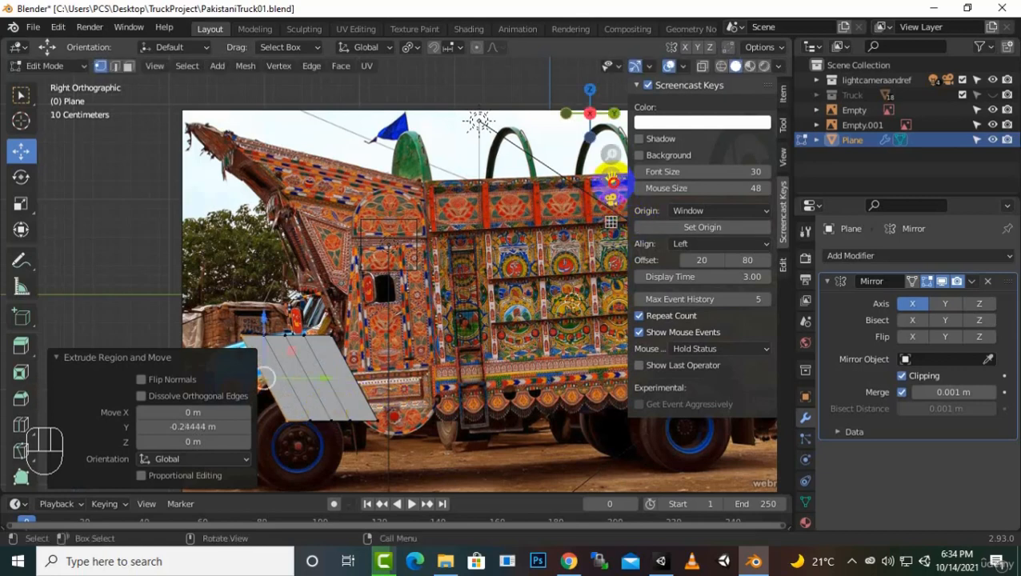
Step: Extrude the hood's front edges twice more along negative Y, by about 0.32 m and about 0.17 m
{"action": "left_click_drag", "start_coordinate": [611, 173], "coordinate": [785, 129]}
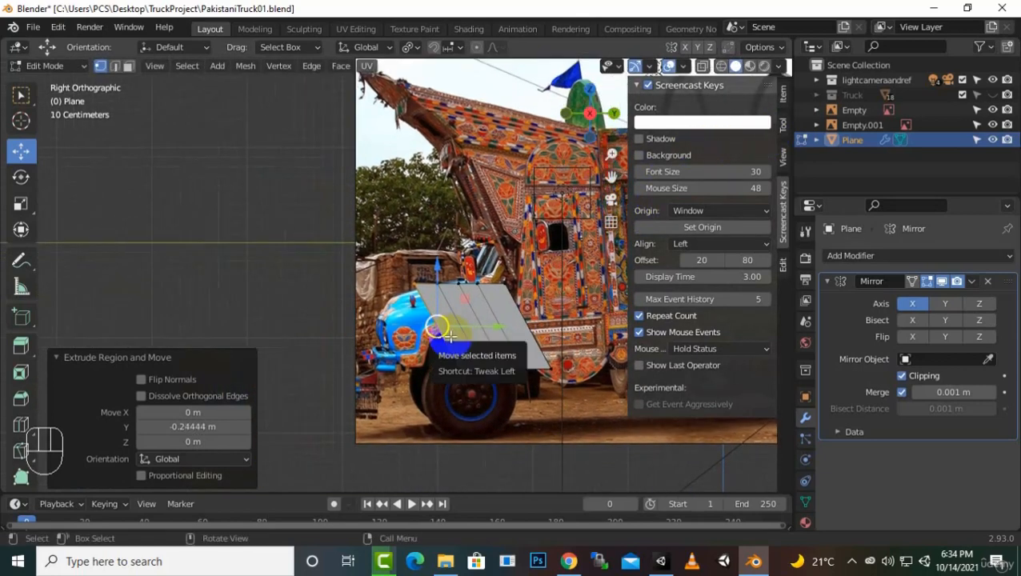
{"action": "key", "text": "e"}
{"action": "left_click", "coordinate": [420, 352]}
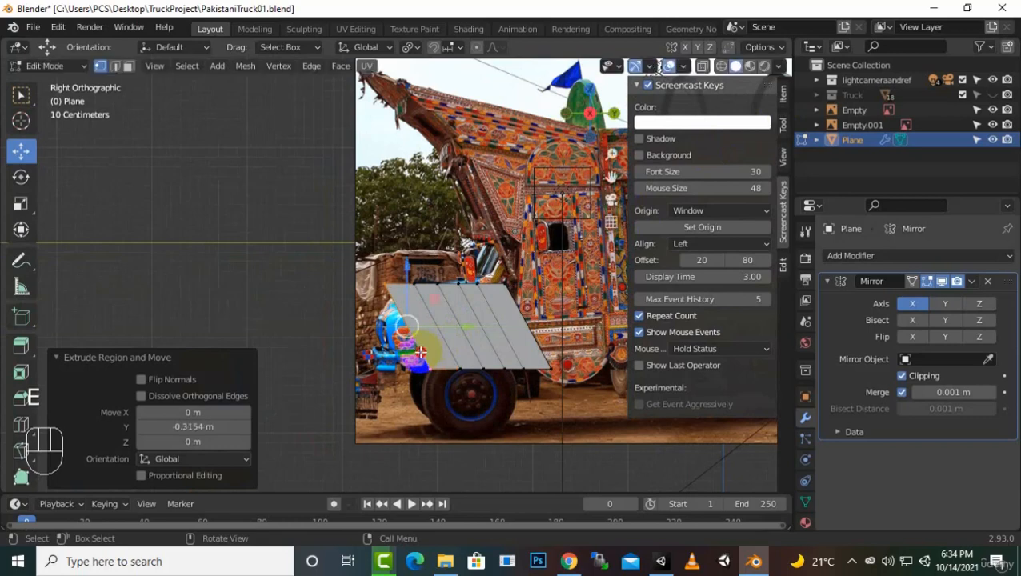
{"action": "key", "text": "e"}
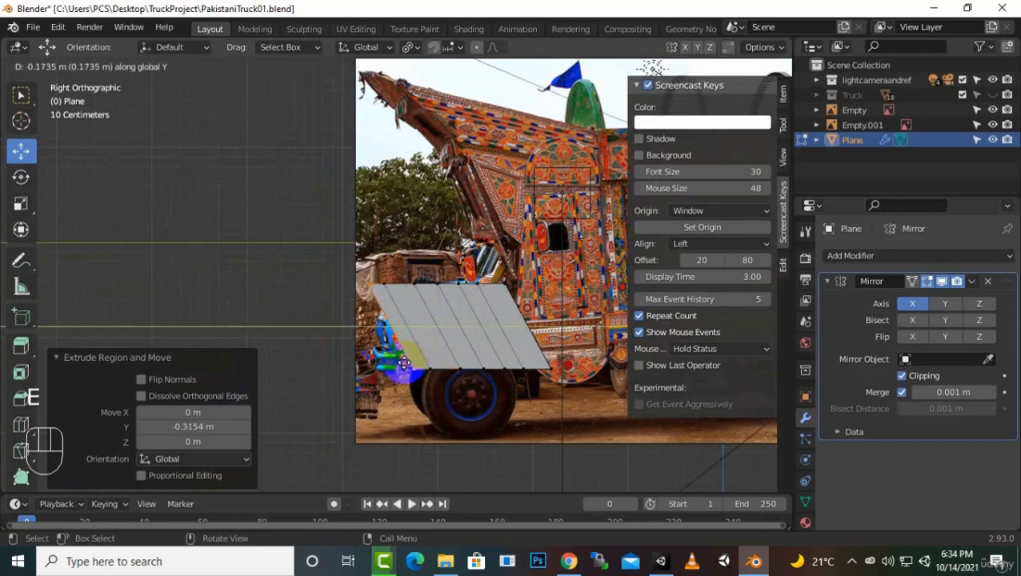
{"action": "left_click", "coordinate": [404, 363]}
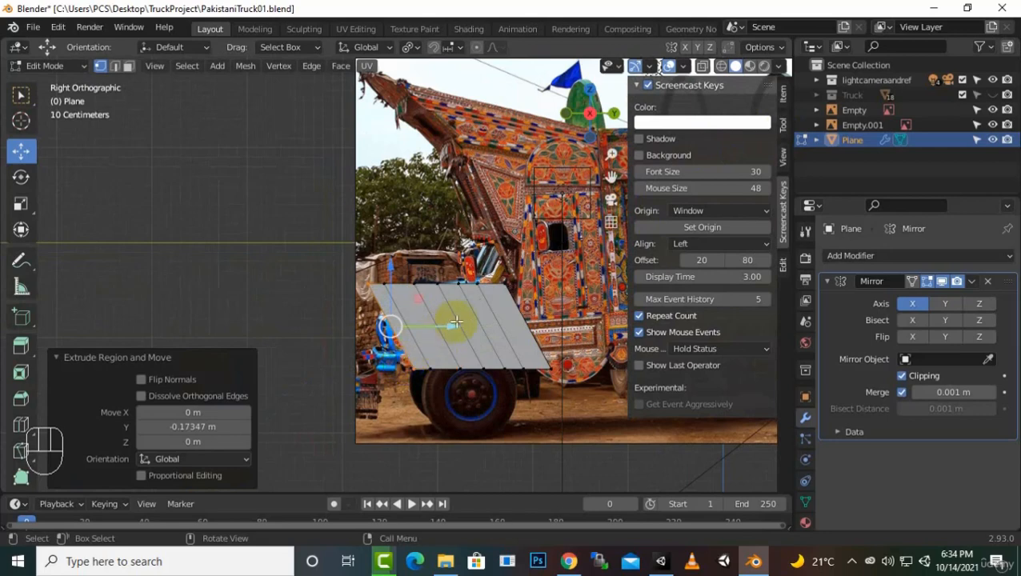
Step: In wireframe, shift the foremost upper vertices along positive Y and lower them about 0.22 m onto the hood's nose in the side reference
{"action": "left_click", "coordinate": [720, 66]}
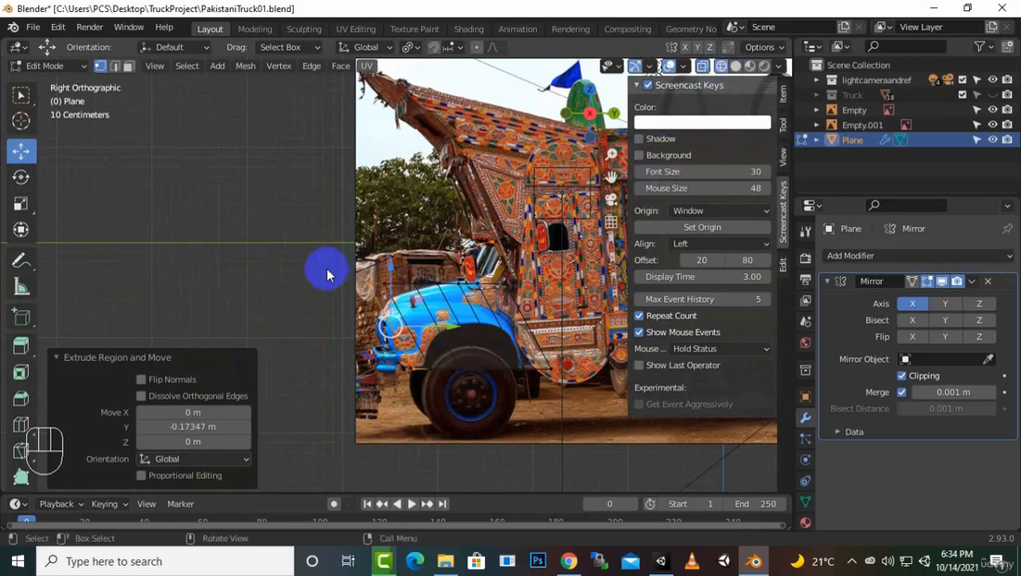
{"action": "scroll", "coordinate": [326, 274], "scroll_direction": "up", "scroll_amount": 3}
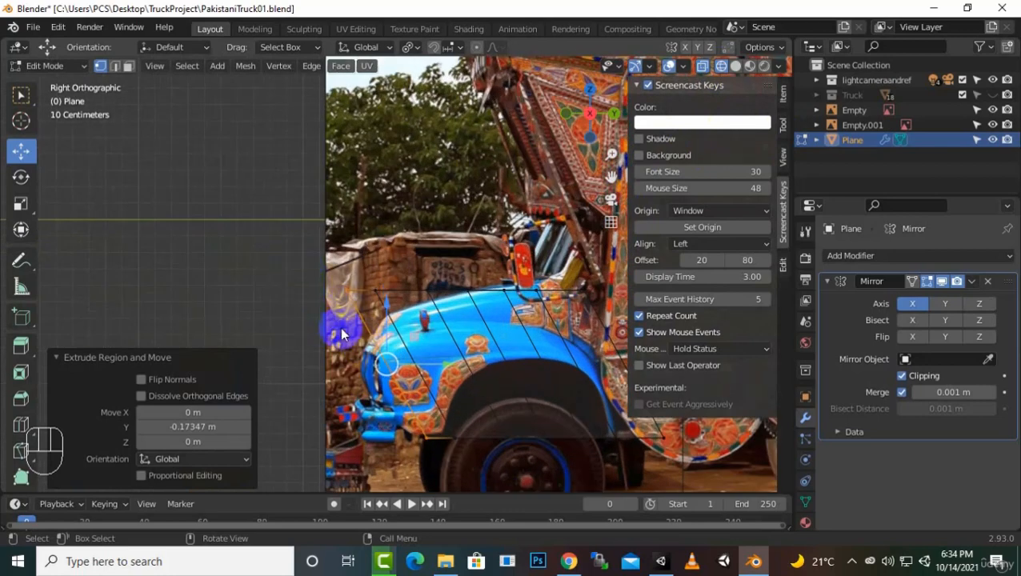
{"action": "left_click", "coordinate": [344, 294]}
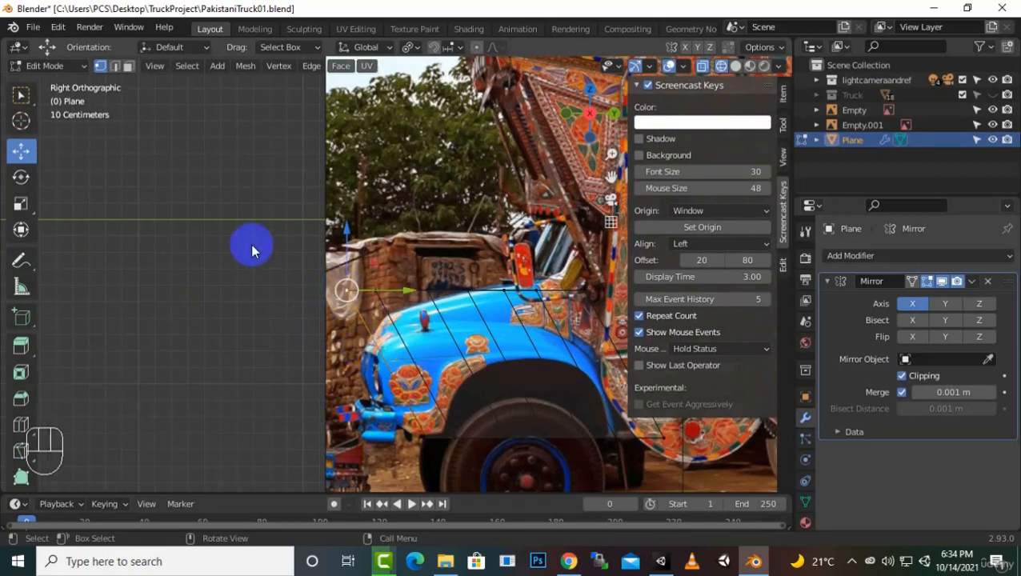
{"action": "left_click_drag", "start_coordinate": [251, 246], "coordinate": [364, 343]}
{"action": "left_click_drag", "start_coordinate": [344, 232], "coordinate": [366, 285]}
{"action": "left_click_drag", "start_coordinate": [405, 344], "coordinate": [424, 342]}
{"action": "left_click_drag", "start_coordinate": [341, 242], "coordinate": [404, 292]}
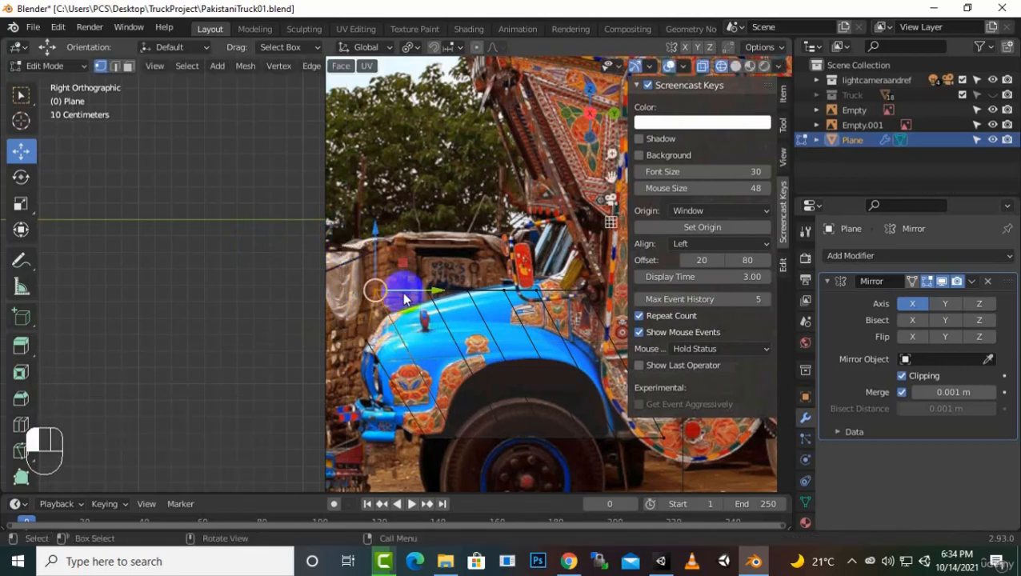
{"action": "left_click_drag", "start_coordinate": [384, 246], "coordinate": [397, 288]}
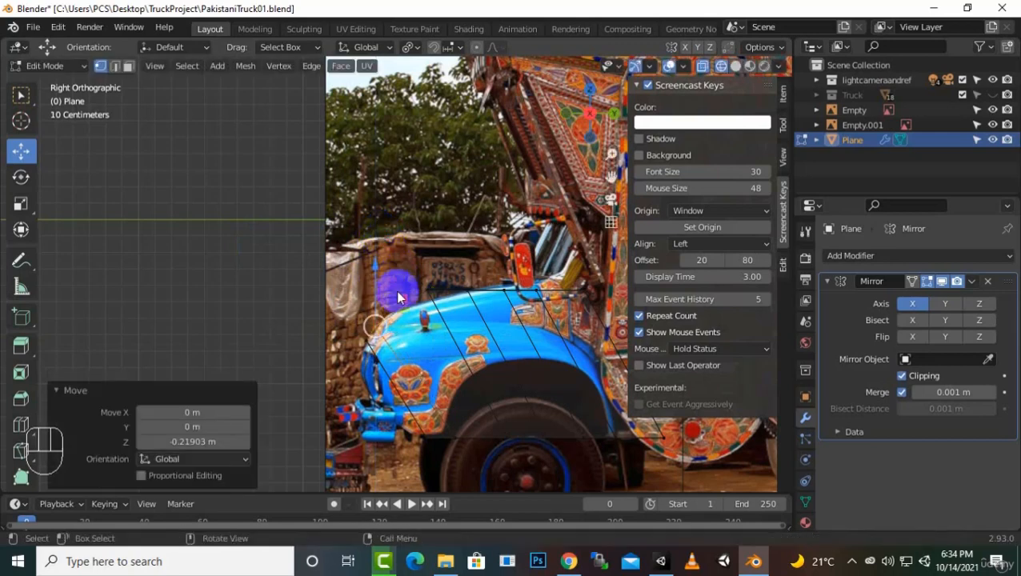
{"action": "left_click_drag", "start_coordinate": [424, 326], "coordinate": [433, 326]}
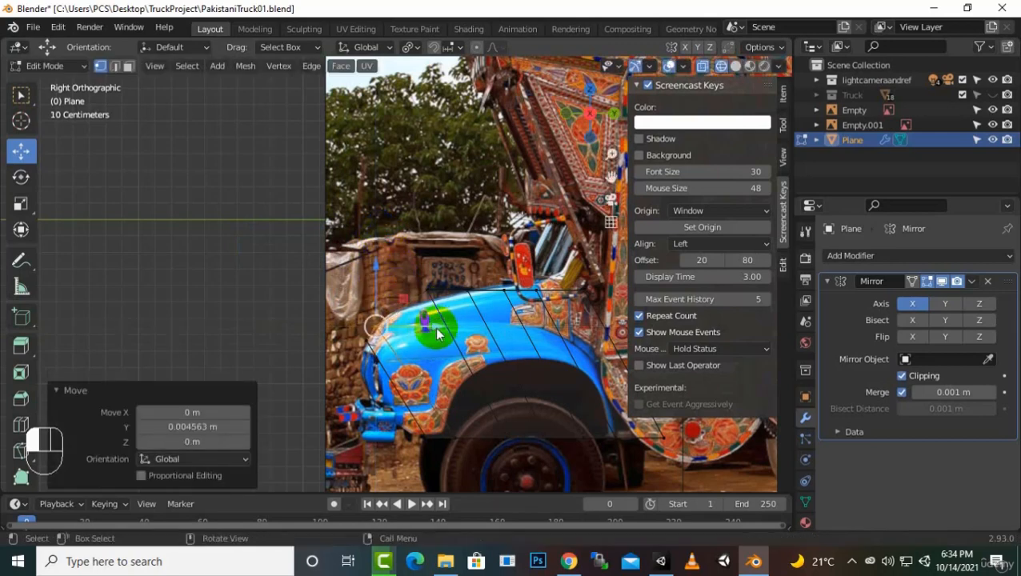
Step: Fit the remaining upper vertices to the hood's top line in the reference, raising the rearmost ones about 0.05 m
{"action": "left_click_drag", "start_coordinate": [434, 259], "coordinate": [414, 310]}
{"action": "left_click_drag", "start_coordinate": [424, 228], "coordinate": [454, 304]}
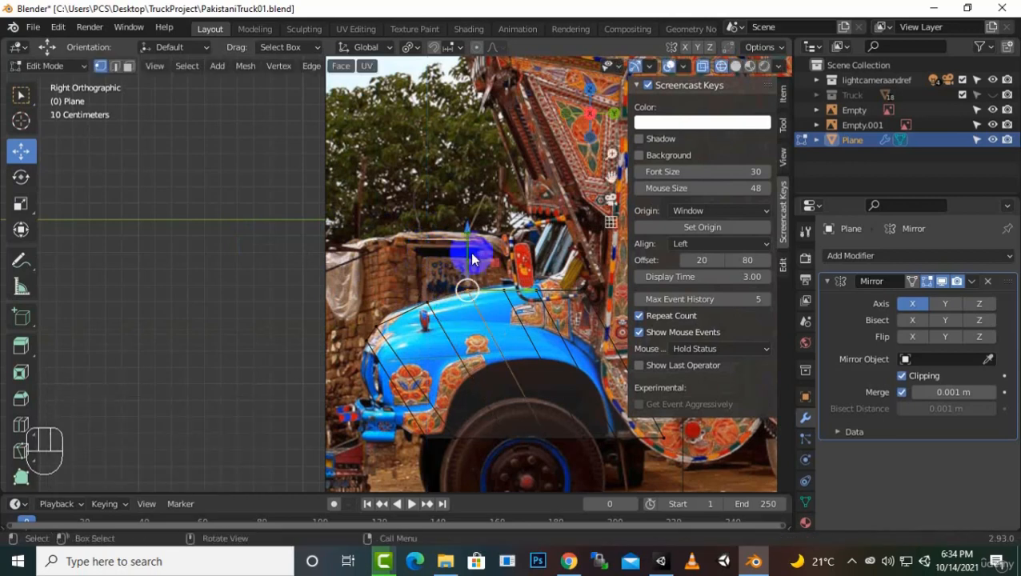
{"action": "left_click_drag", "start_coordinate": [467, 242], "coordinate": [470, 247]}
{"action": "left_click_drag", "start_coordinate": [553, 276], "coordinate": [570, 318]}
{"action": "left_click_drag", "start_coordinate": [583, 282], "coordinate": [582, 245]}
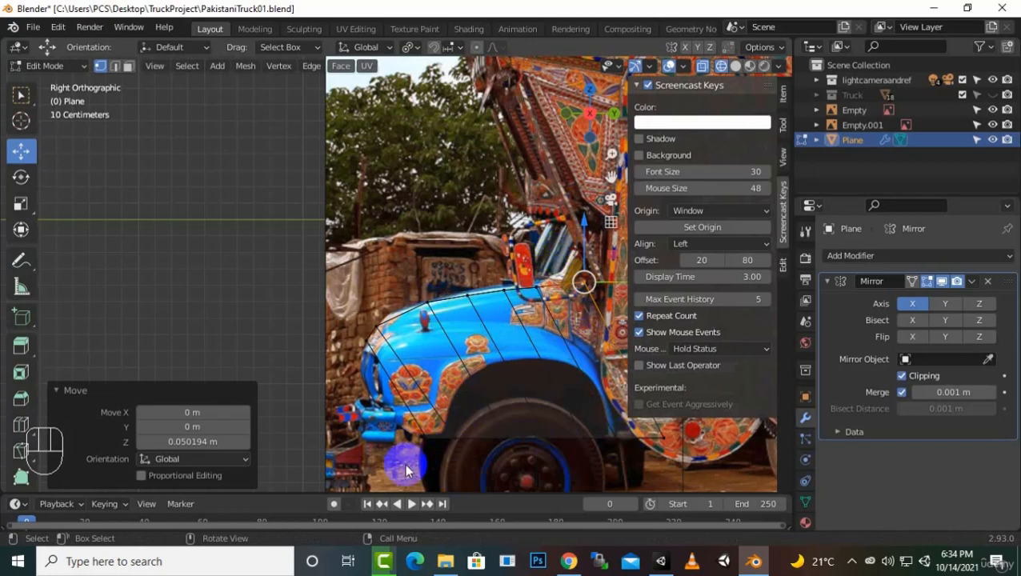
Step: Reposition the lower vertices along Y to follow the bumper end, the wheel arch and the rear of the fender in the reference
{"action": "scroll", "coordinate": [454, 426], "scroll_direction": "down", "scroll_amount": 1}
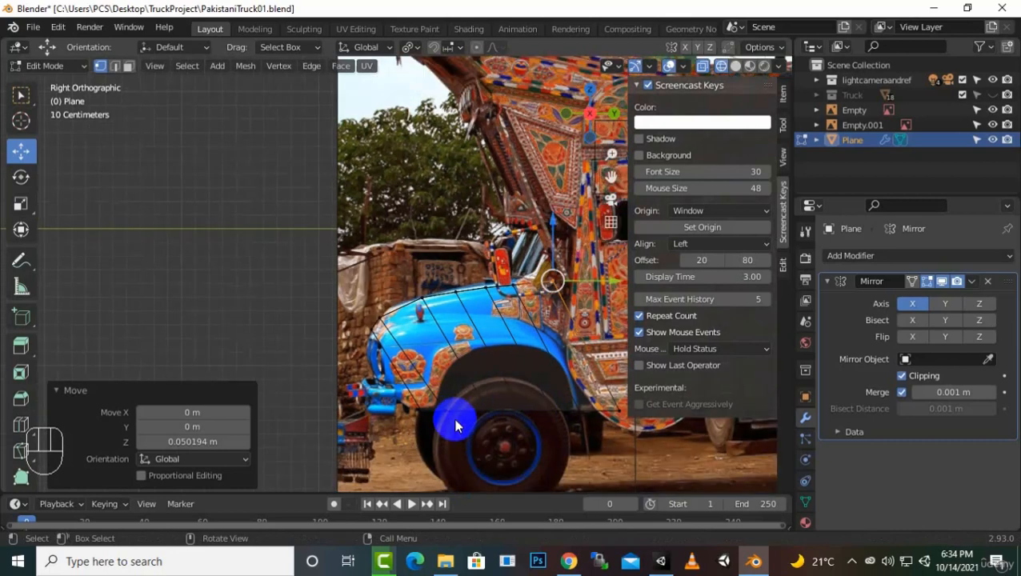
{"action": "left_click_drag", "start_coordinate": [391, 431], "coordinate": [443, 426]}
{"action": "left_click", "coordinate": [395, 405]}
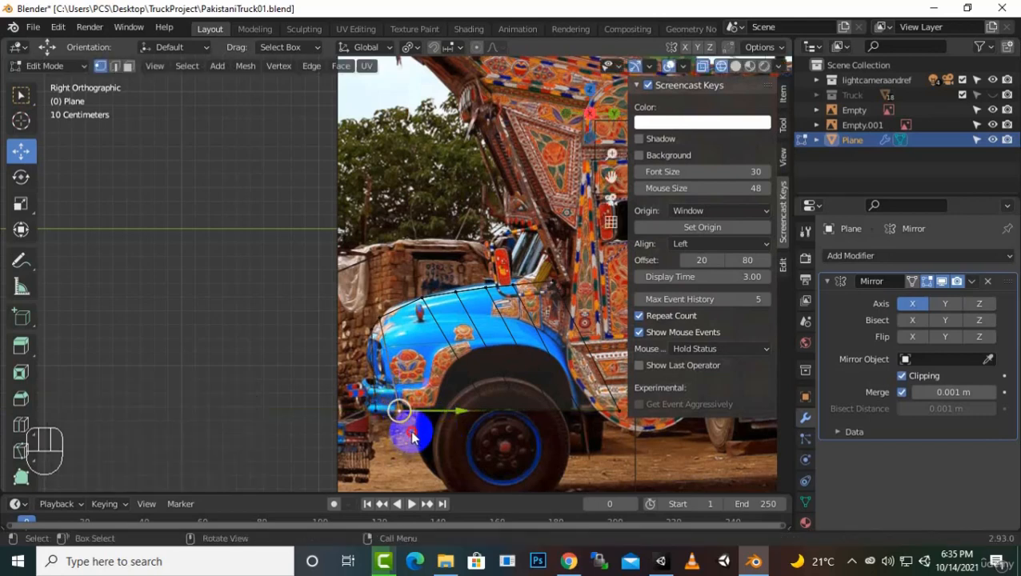
{"action": "left_click", "coordinate": [394, 399]}
{"action": "left_click", "coordinate": [396, 406]}
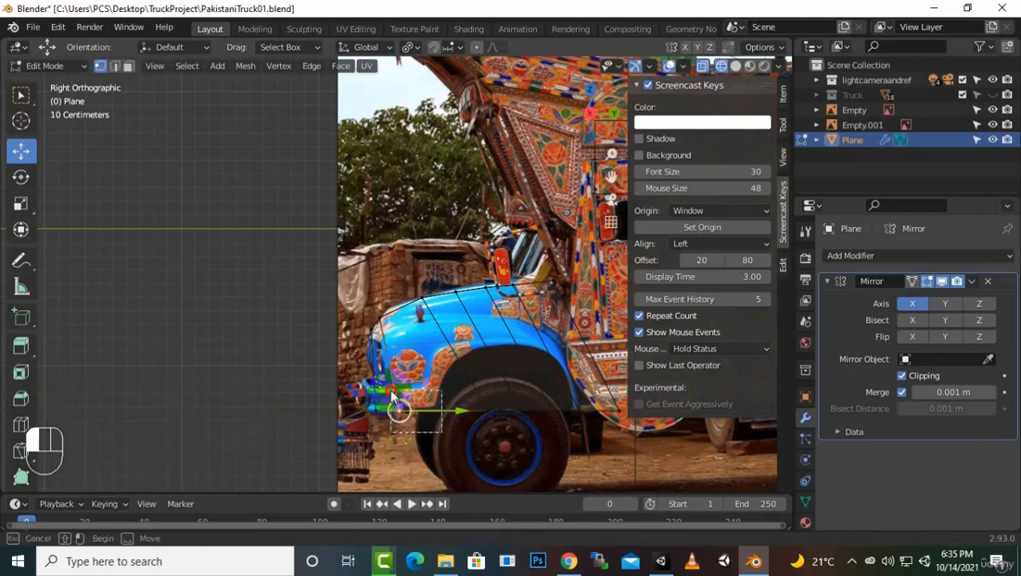
{"action": "mouse_move", "coordinate": [464, 410]}
{"action": "left_mouse_down"}
{"action": "mouse_move", "coordinate": [483, 411]}
{"action": "mouse_move", "coordinate": [469, 393]}
{"action": "left_mouse_up"}
{"action": "left_click_drag", "start_coordinate": [547, 411], "coordinate": [492, 439]}
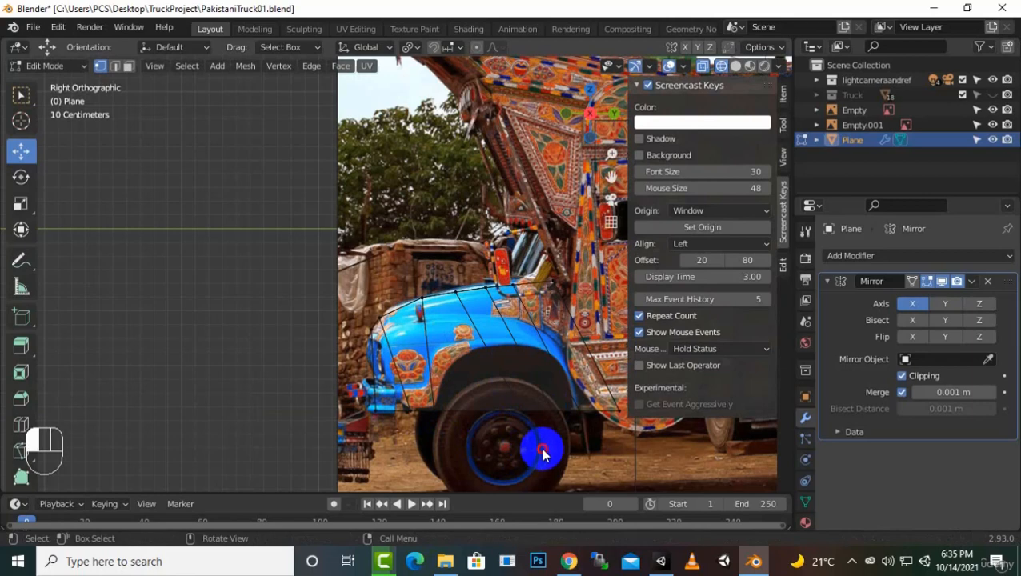
{"action": "left_click_drag", "start_coordinate": [584, 412], "coordinate": [565, 391]}
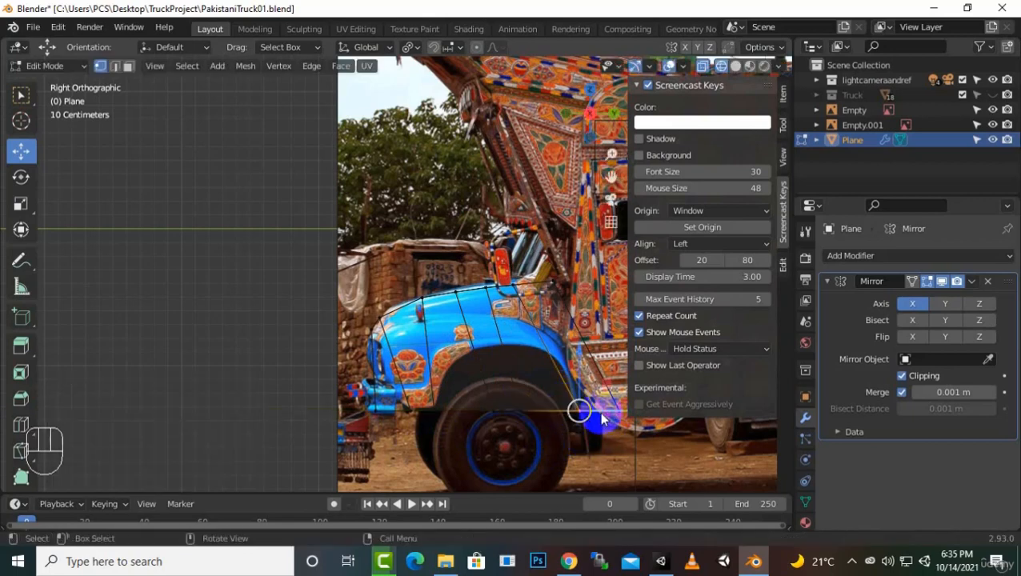
Step: Add three single-cut lengthwise edge loops across the hood's side, each centred with a slide factor of 0
{"action": "key", "text": "ctrl"}
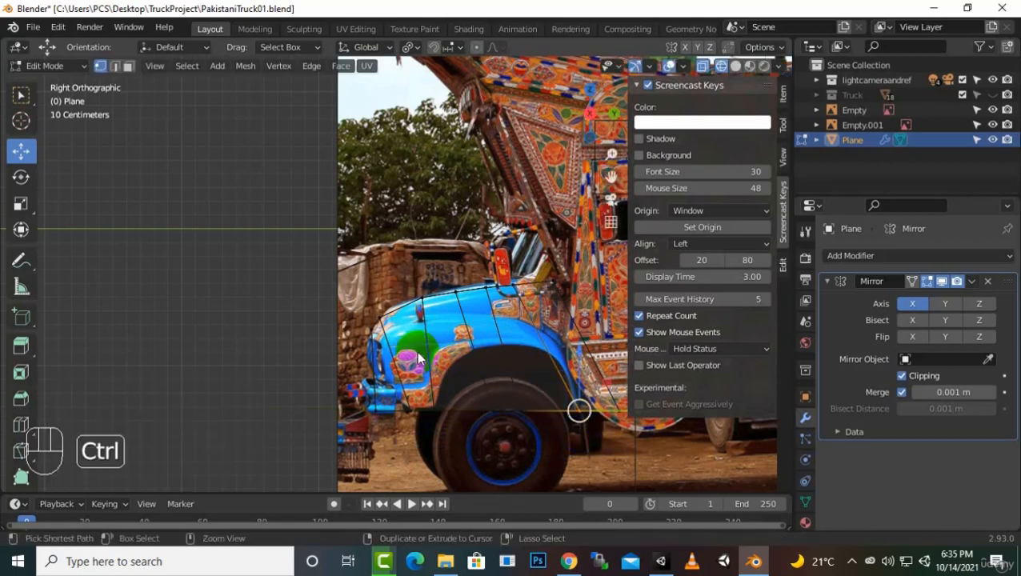
{"action": "key", "text": "ctrl+r"}
{"action": "left_click", "coordinate": [418, 359]}
{"action": "right_click", "coordinate": [418, 359]}
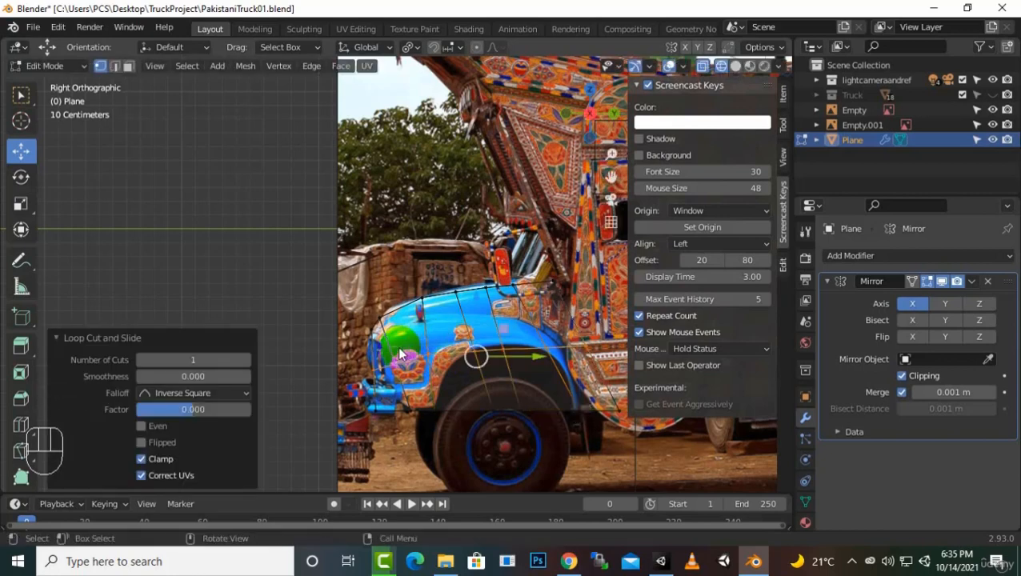
{"action": "key", "text": "ctrl+r"}
{"action": "left_click", "coordinate": [399, 353]}
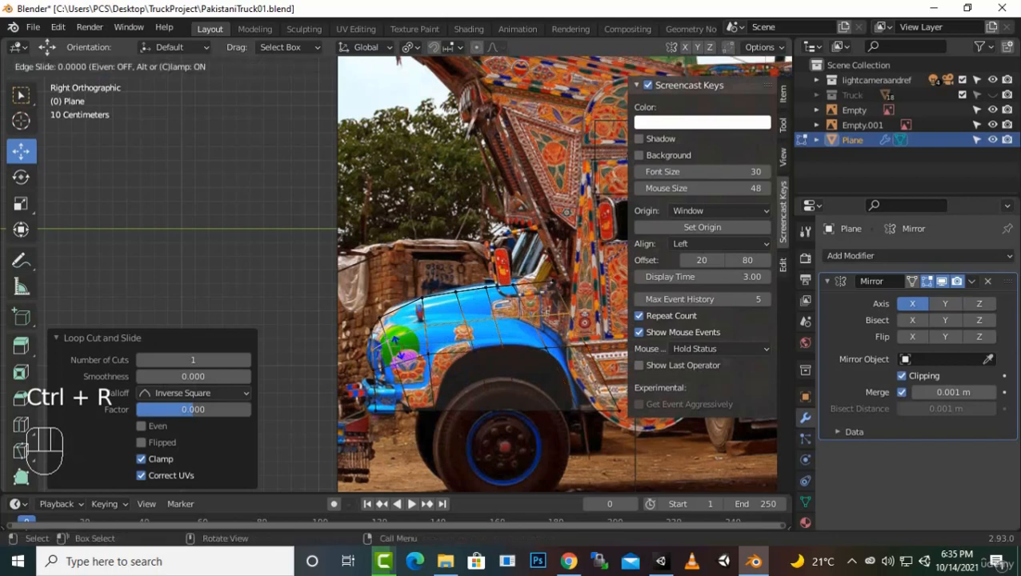
{"action": "right_click", "coordinate": [413, 362]}
{"action": "key", "text": "ctrl"}
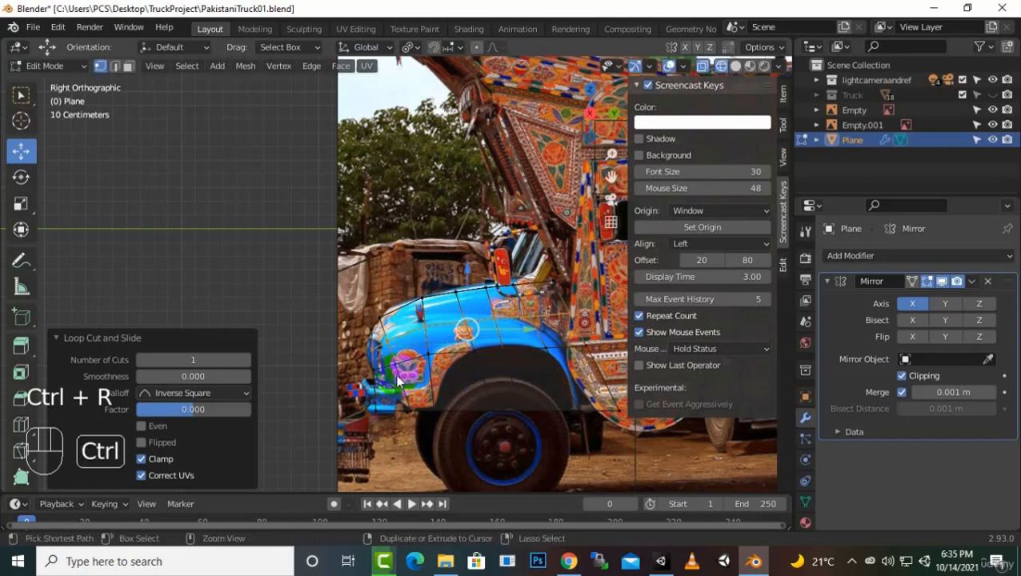
{"action": "key", "text": "ctrl+r"}
{"action": "left_click", "coordinate": [398, 381]}
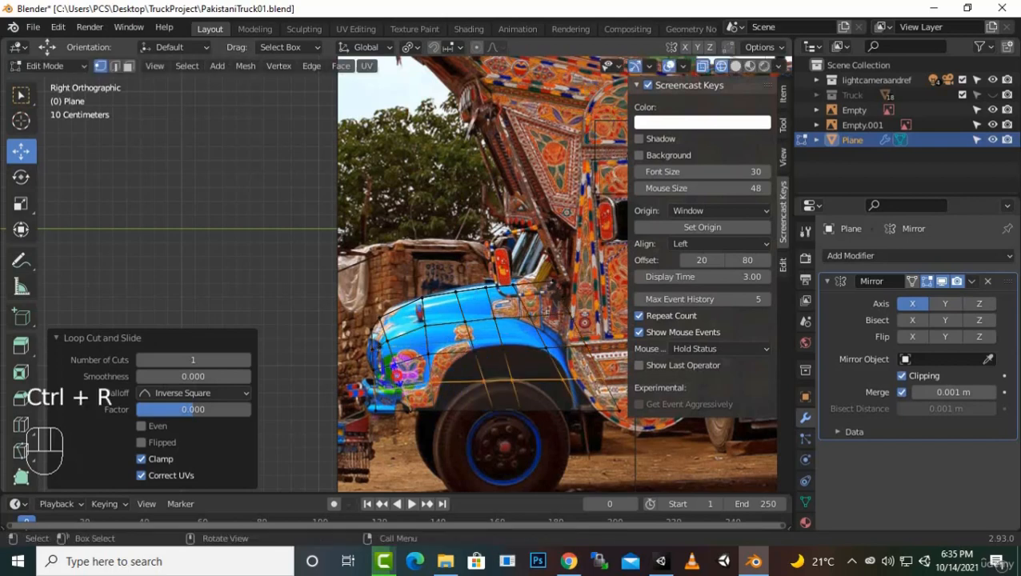
{"action": "right_click", "coordinate": [398, 381]}
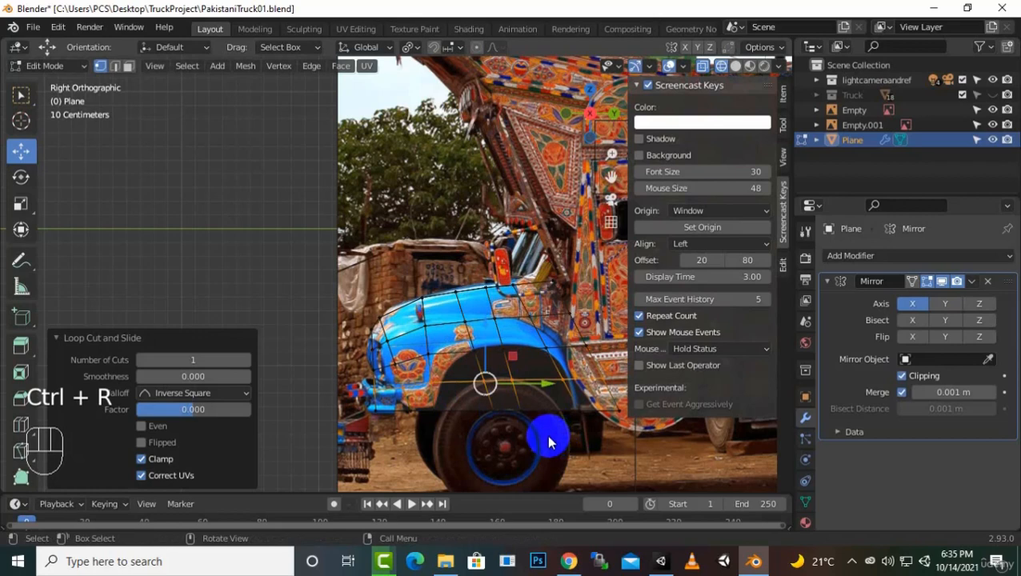
Step: Delete the edges covering the front wheel opening and view the hood in solid shading from an angle
{"action": "left_click", "coordinate": [507, 434]}
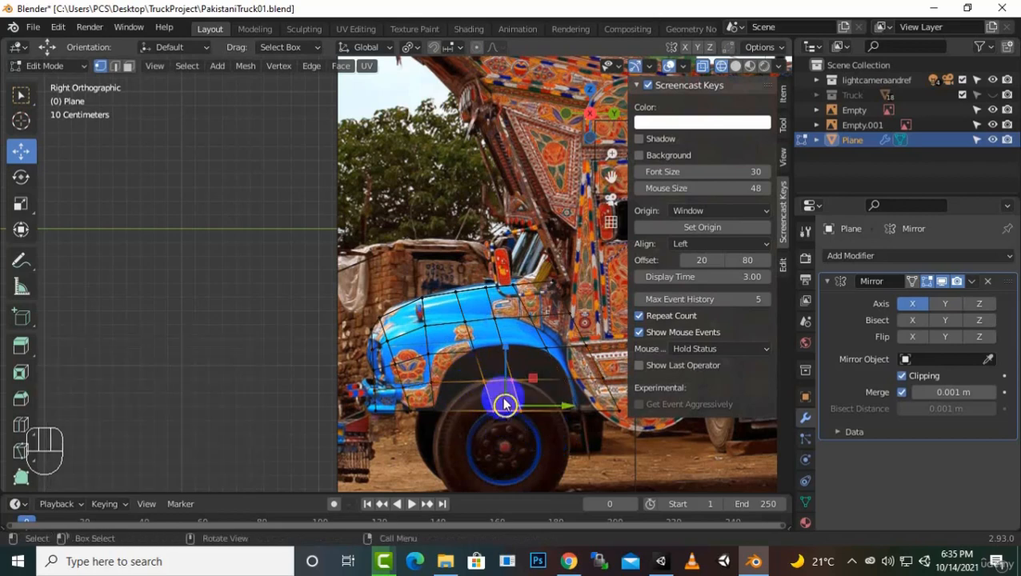
{"action": "key", "text": "Delete"}
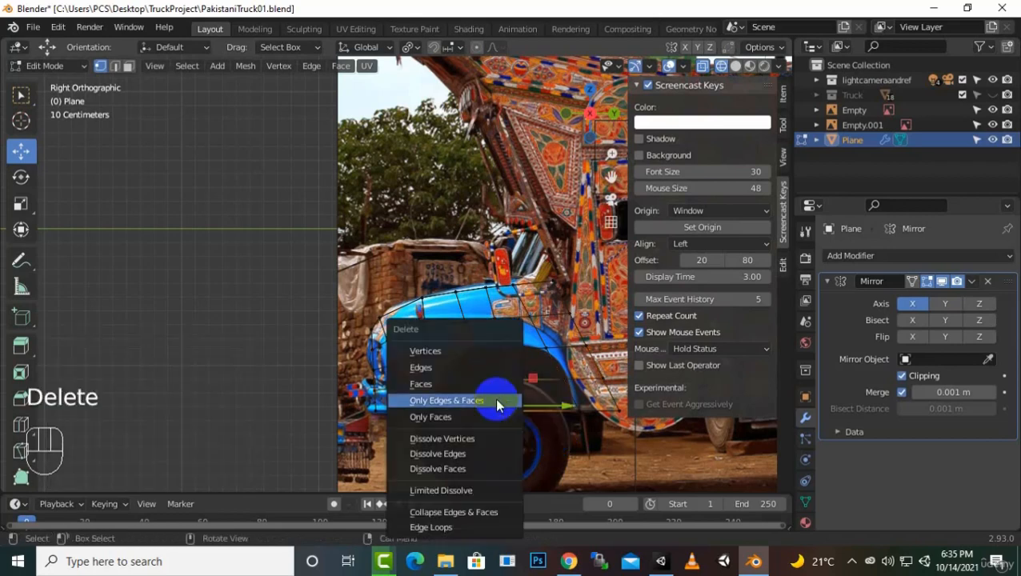
{"action": "left_click", "coordinate": [474, 365]}
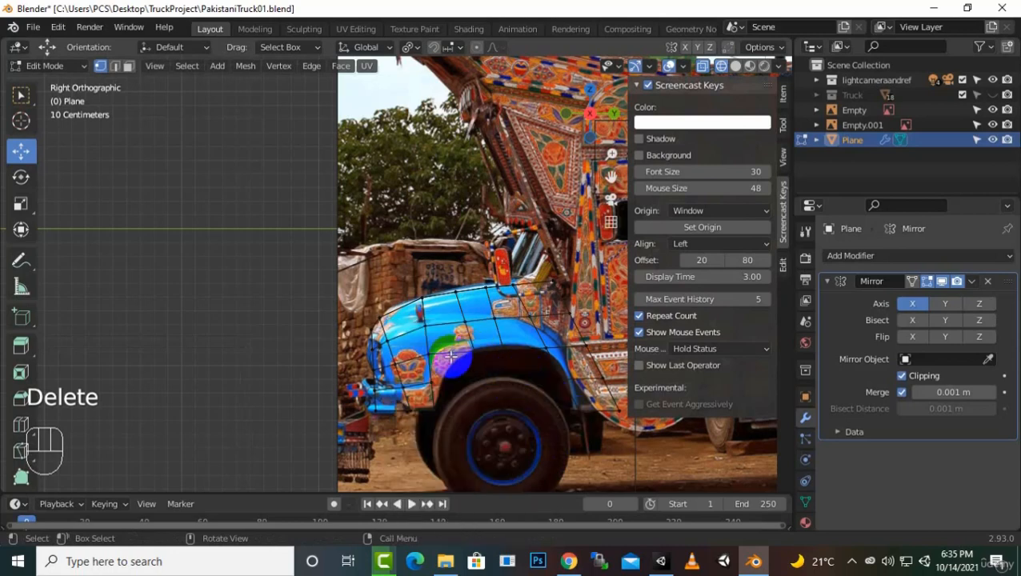
{"action": "left_click", "coordinate": [737, 66]}
{"action": "mouse_move", "coordinate": [406, 330]}
{"action": "middle_mouse_down"}
{"action": "mouse_move", "coordinate": [422, 388]}
{"action": "mouse_move", "coordinate": [485, 417]}
{"action": "mouse_move", "coordinate": [551, 387]}
{"action": "mouse_move", "coordinate": [424, 353]}
{"action": "mouse_move", "coordinate": [412, 364]}
{"action": "middle_mouse_up"}
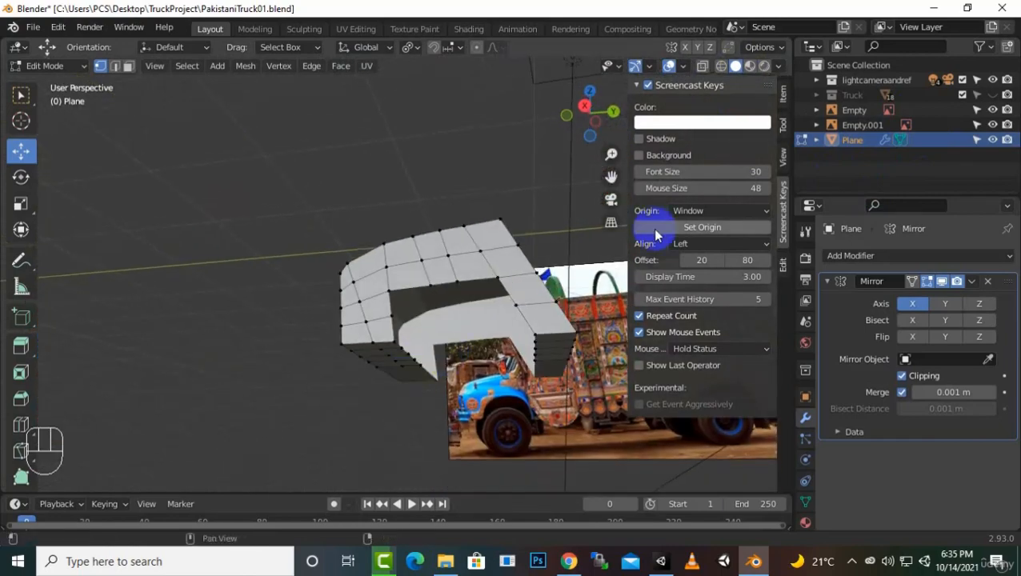
{"action": "left_click", "coordinate": [418, 274]}
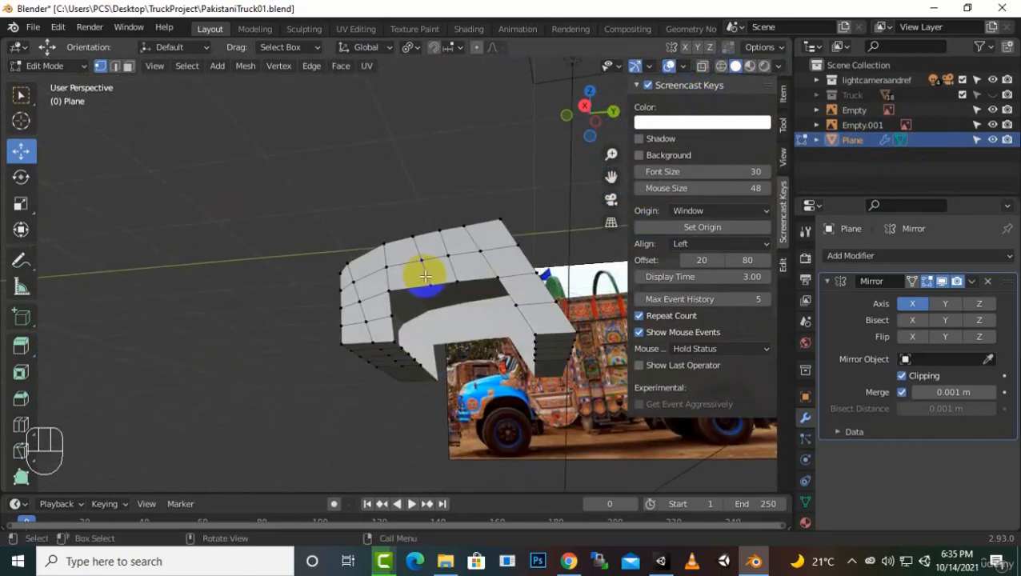
Step: In the right side wireframe view, fit the front wheel-arch vertices to the fender, moving the lower one about 0.06 m along Y
{"action": "key", "text": "KP_3"}
{"action": "scroll", "coordinate": [436, 376], "scroll_direction": "up", "scroll_amount": 3}
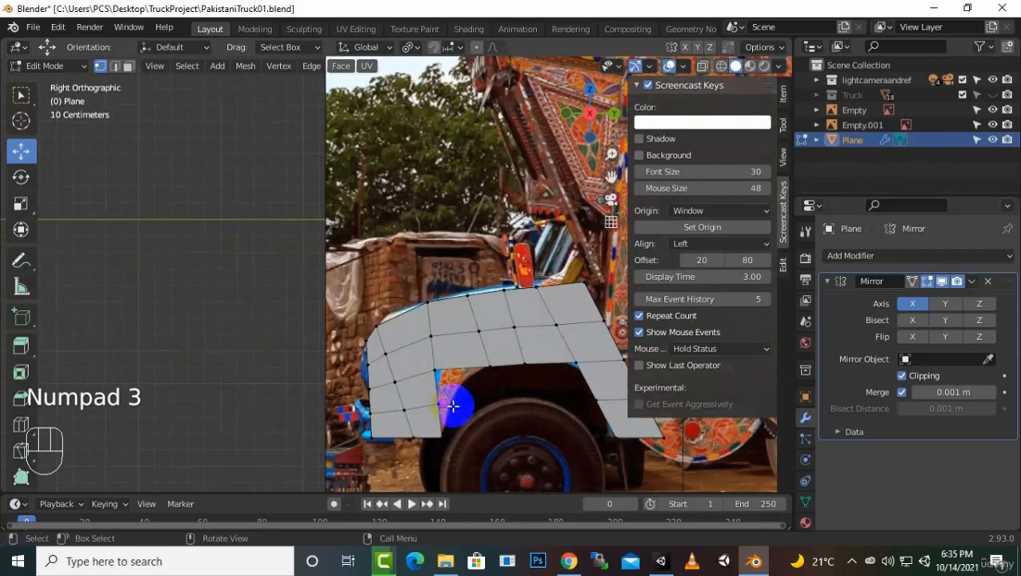
{"action": "scroll", "coordinate": [453, 406], "scroll_direction": "up", "scroll_amount": 1}
{"action": "left_click", "coordinate": [446, 429]}
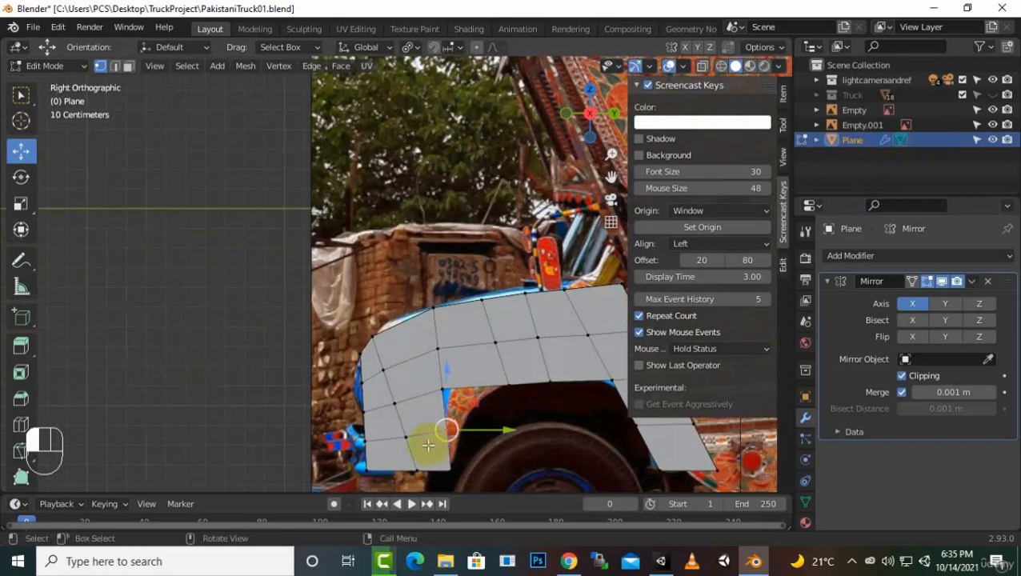
{"action": "left_click", "coordinate": [702, 65]}
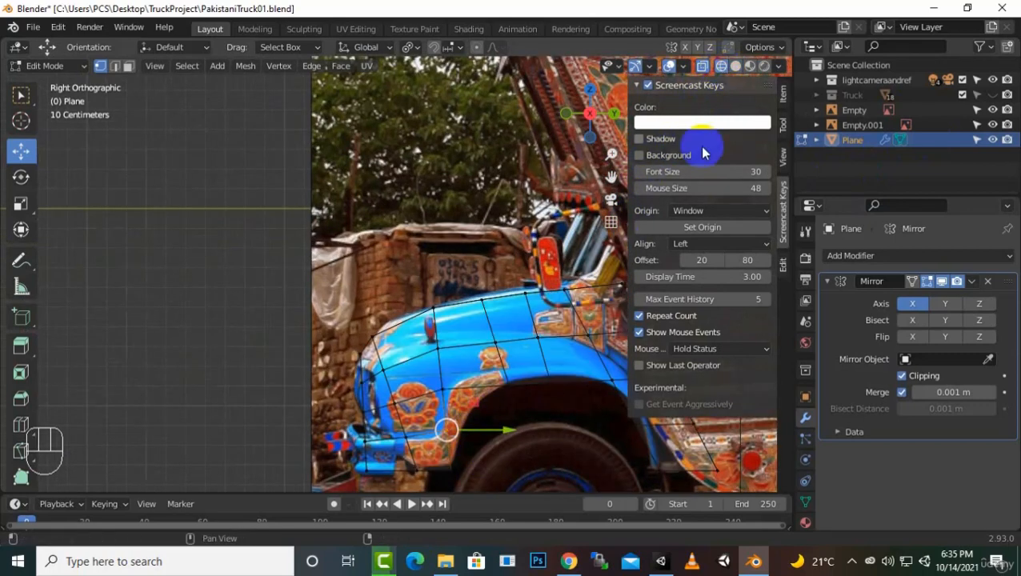
{"action": "left_click_drag", "start_coordinate": [475, 441], "coordinate": [517, 436]}
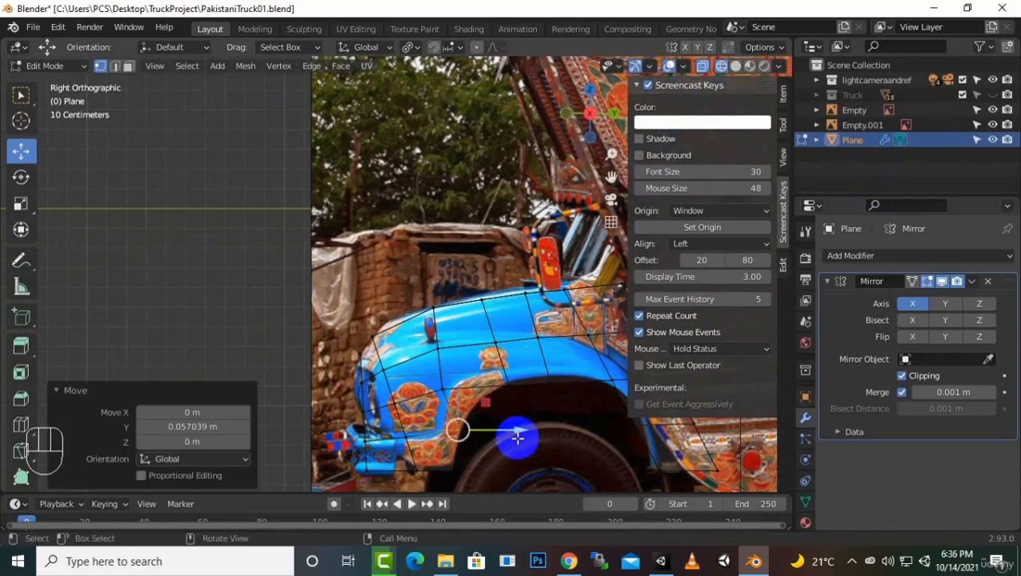
{"action": "left_click_drag", "start_coordinate": [430, 383], "coordinate": [520, 398]}
{"action": "left_click_drag", "start_coordinate": [472, 346], "coordinate": [483, 360]}
Step: Align the arch's upper and rear vertices with the wheel opening, raising one about 0.04 m, and check the hood in solid shading
{"action": "left_click_drag", "start_coordinate": [531, 412], "coordinate": [510, 341]}
{"action": "left_click", "coordinate": [527, 424]}
{"action": "left_click_drag", "start_coordinate": [565, 417], "coordinate": [549, 330]}
{"action": "scroll", "coordinate": [493, 400], "scroll_direction": "down", "scroll_amount": 1}
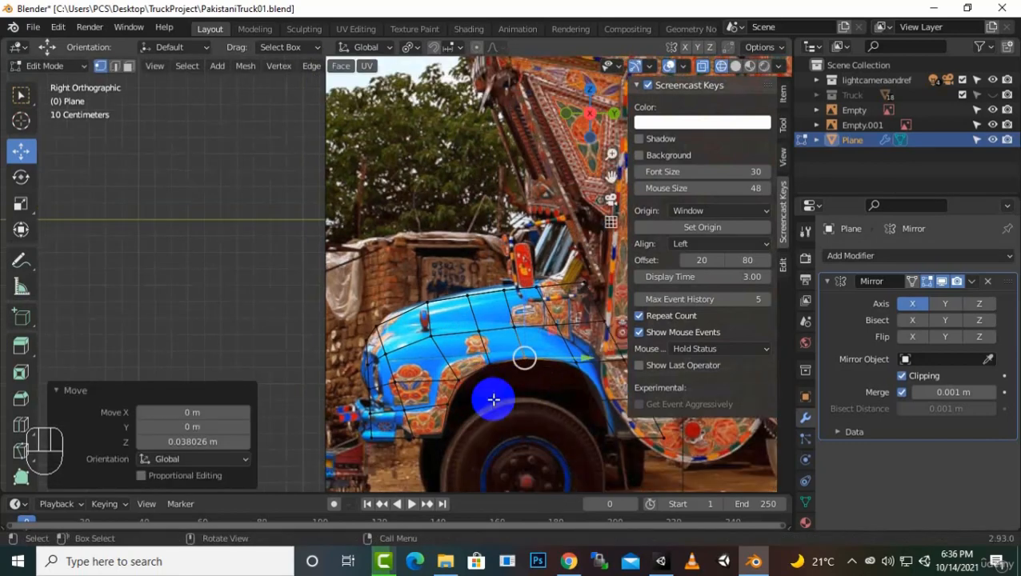
{"action": "mouse_move", "coordinate": [562, 387]}
{"action": "left_mouse_down"}
{"action": "mouse_move", "coordinate": [592, 360]}
{"action": "mouse_move", "coordinate": [583, 359]}
{"action": "mouse_move", "coordinate": [606, 416]}
{"action": "mouse_move", "coordinate": [626, 402]}
{"action": "mouse_move", "coordinate": [629, 454]}
{"action": "mouse_move", "coordinate": [665, 440]}
{"action": "left_mouse_up"}
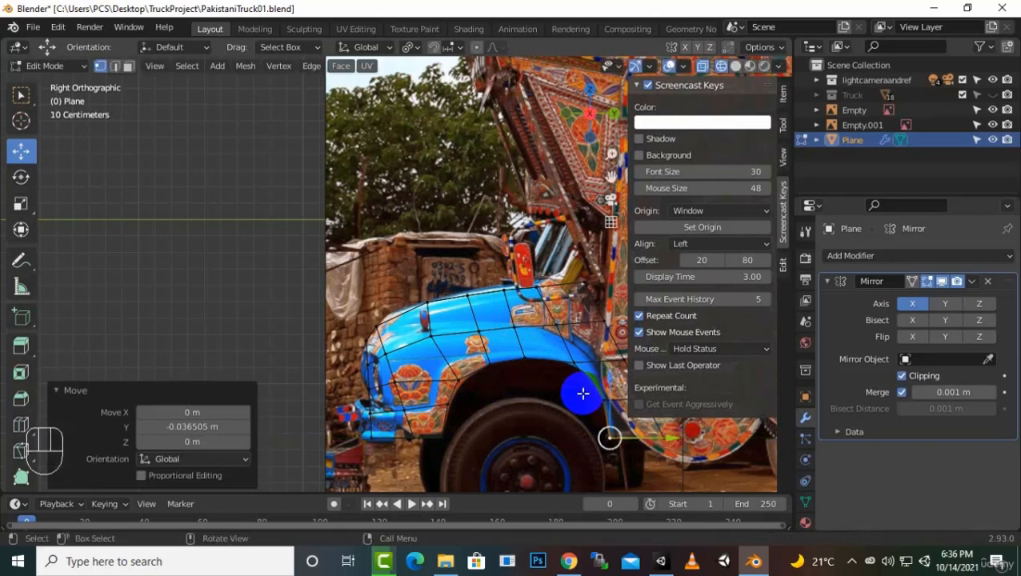
{"action": "left_click", "coordinate": [736, 66]}
{"action": "scroll", "coordinate": [551, 313], "scroll_direction": "down", "scroll_amount": 2}
{"action": "middle_click_drag", "start_coordinate": [515, 430], "coordinate": [520, 369]}
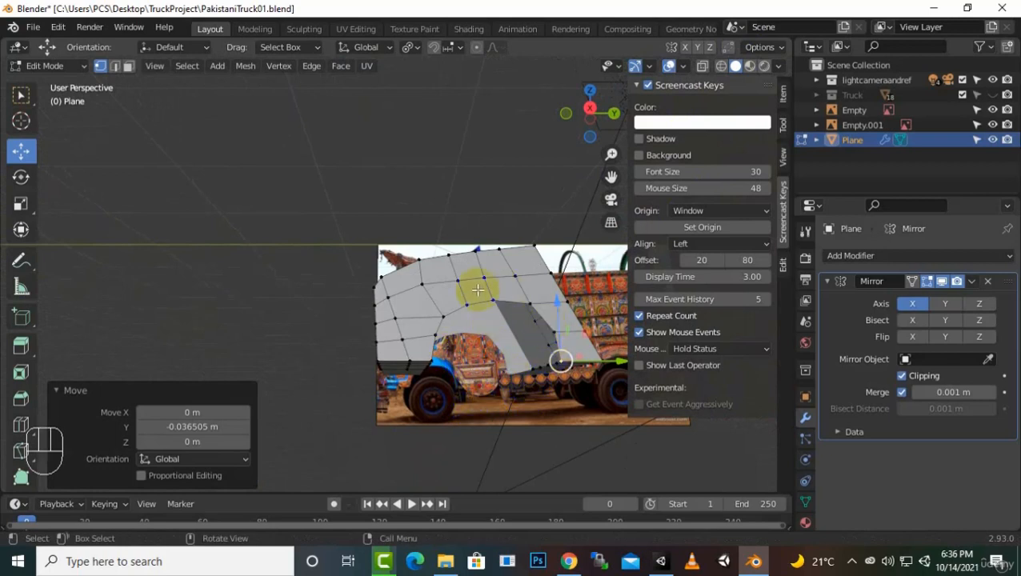
Step: Try to fill the wheel-arch edge loop with a face, check the result in Object Mode, and undo the fill
{"action": "middle_click_drag", "start_coordinate": [510, 336], "coordinate": [548, 328]}
{"action": "left_click", "coordinate": [546, 296], "text": "alt"}
{"action": "key", "text": "f"}
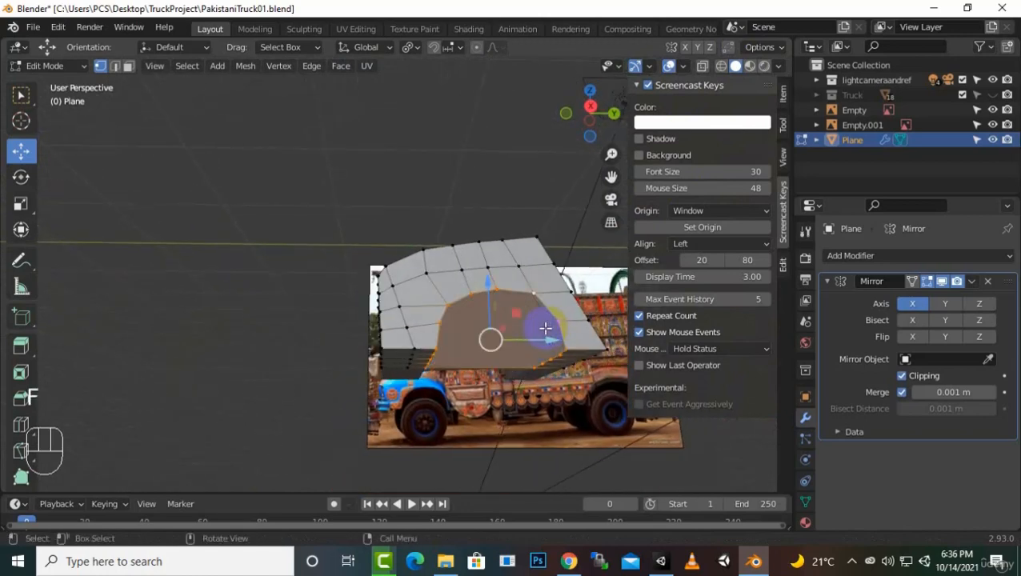
{"action": "middle_click_drag", "start_coordinate": [536, 397], "coordinate": [225, 426]}
{"action": "key", "text": "Tab"}
{"action": "middle_click_drag", "start_coordinate": [433, 405], "coordinate": [335, 423]}
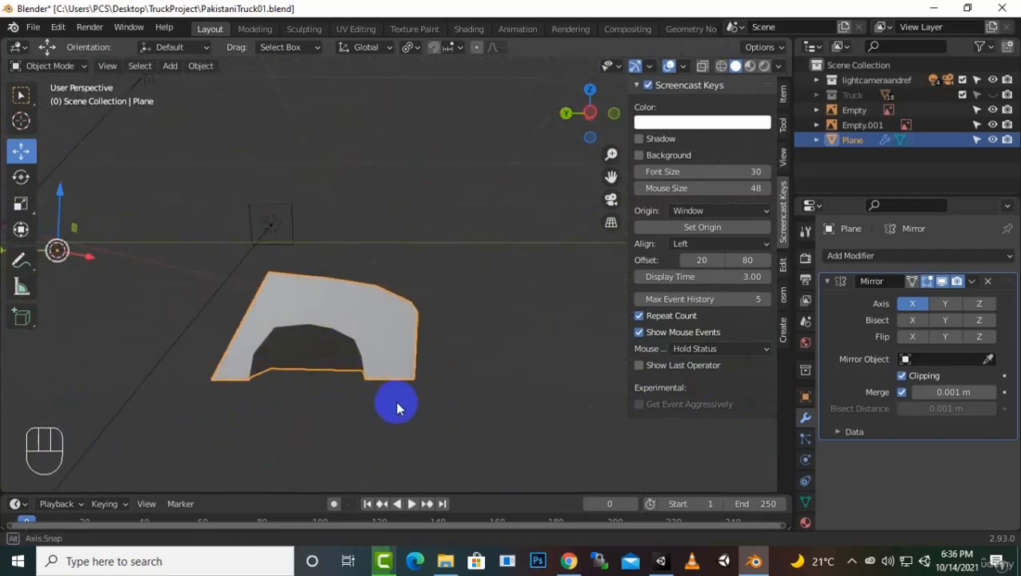
{"action": "middle_click_drag", "start_coordinate": [396, 406], "coordinate": [194, 339]}
{"action": "key", "text": "ctrl+z"}
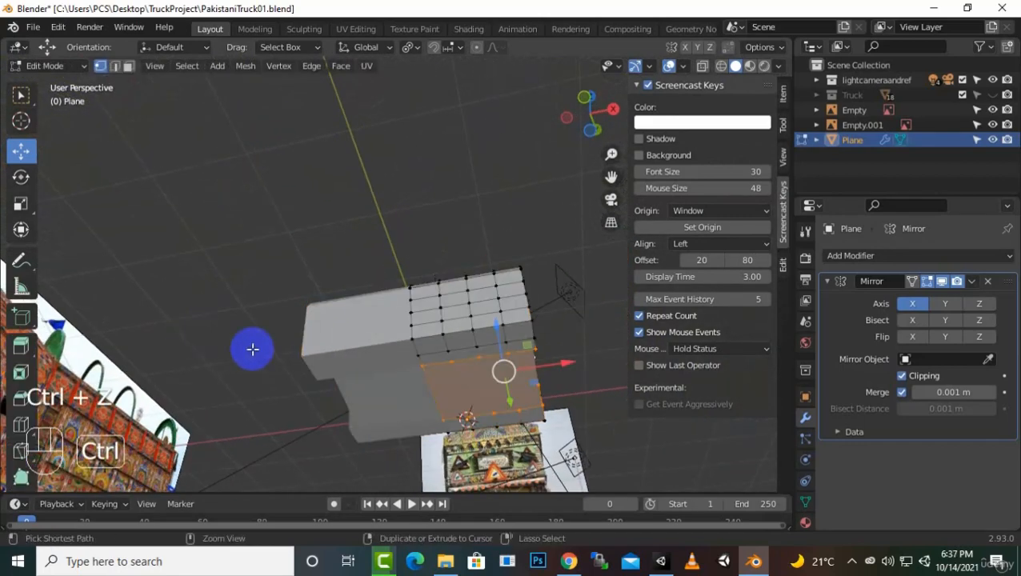
{"action": "middle_click_drag", "start_coordinate": [363, 401], "coordinate": [269, 403]}
{"action": "key", "text": "ctrl+z"}
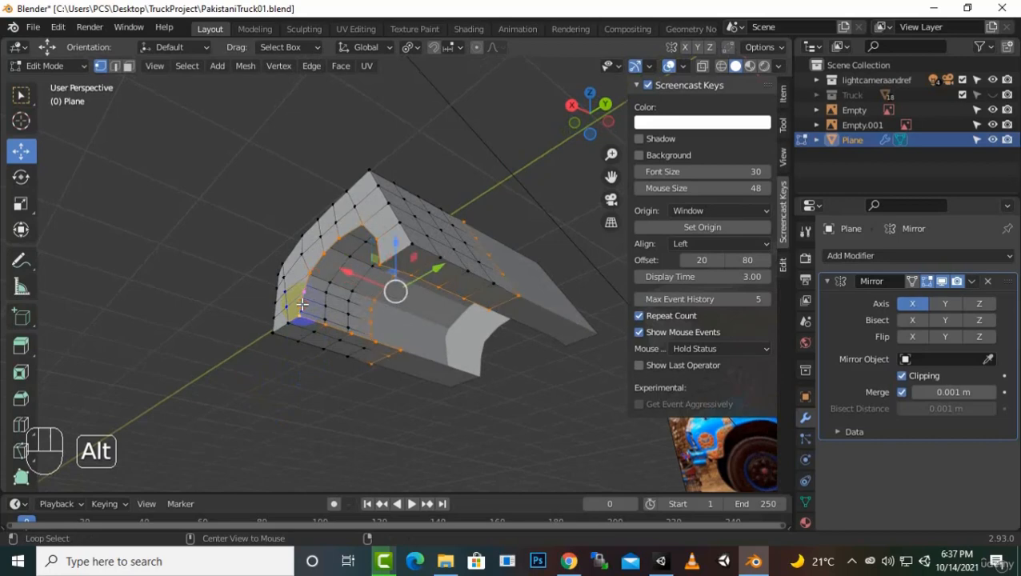
Step: Try to extrude the wheel-arch edge path inward by about -0.07 m X, 0.11 m Y and 0.07 m Z, and undo the extrusion
{"action": "middle_click_drag", "start_coordinate": [337, 337], "coordinate": [564, 399]}
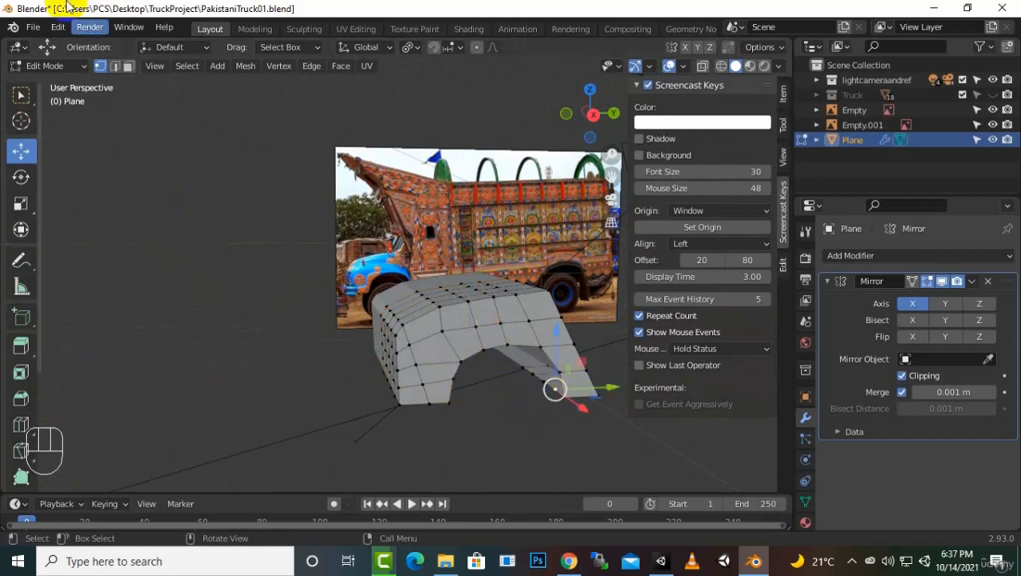
{"action": "left_click", "coordinate": [114, 66]}
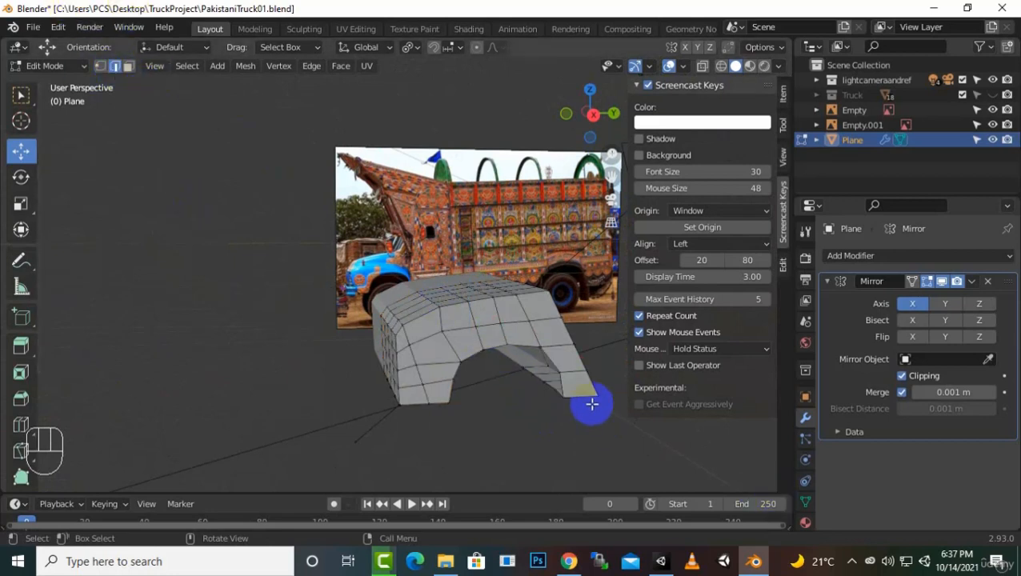
{"action": "left_click", "coordinate": [456, 403], "text": "ctrl"}
{"action": "middle_click_drag", "start_coordinate": [507, 404], "coordinate": [376, 425]}
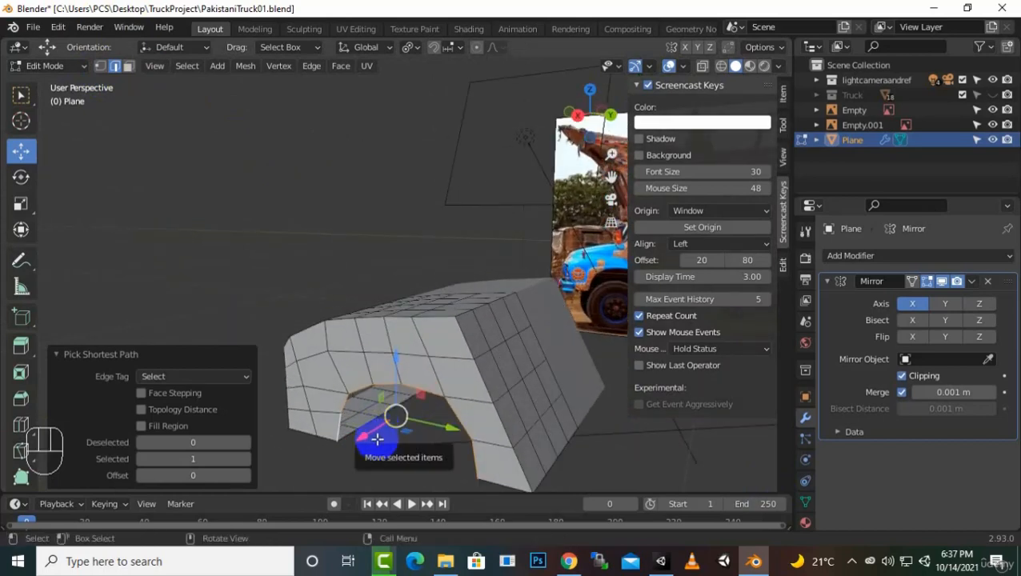
{"action": "key", "text": "e"}
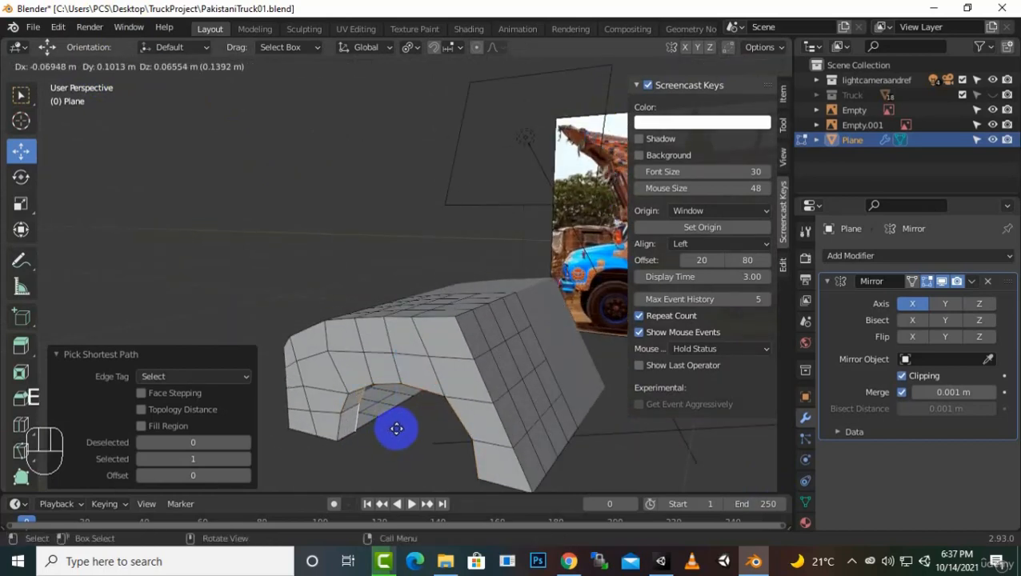
{"action": "left_click", "coordinate": [391, 432]}
{"action": "middle_click_drag", "start_coordinate": [366, 444], "coordinate": [328, 417]}
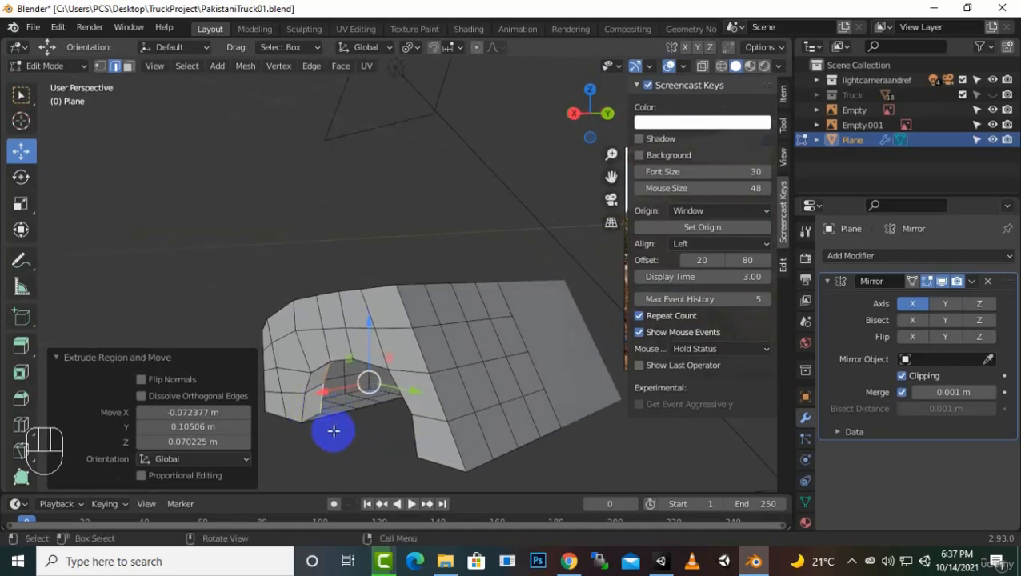
{"action": "key", "text": "ctrl"}
{"action": "key", "text": "ctrl+z"}
{"action": "scroll", "coordinate": [328, 427], "scroll_direction": "down", "scroll_amount": 3}
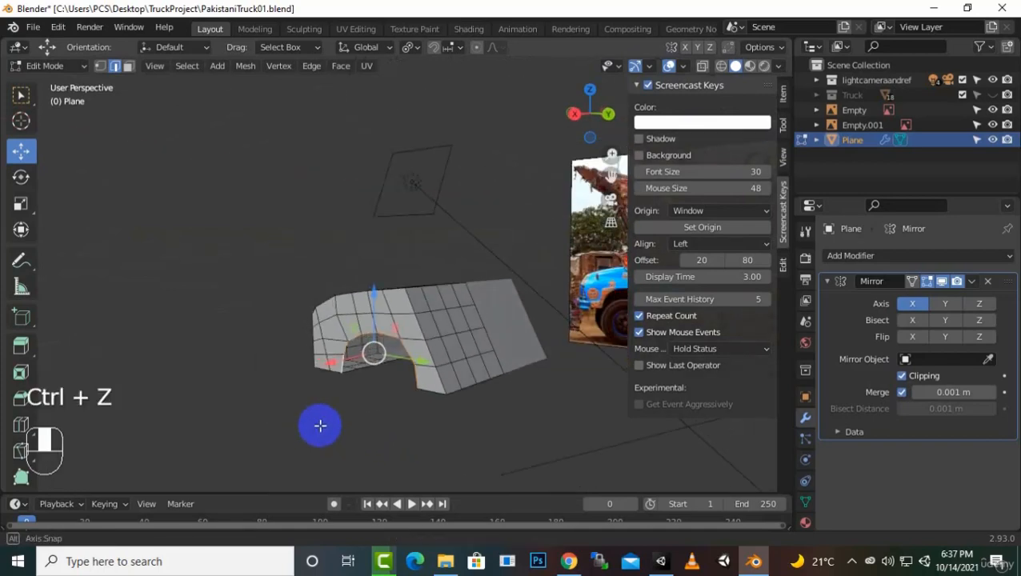
Step: Add a Subdivision Surface modifier to the hood with its viewport level set to 3
{"action": "middle_click_drag", "start_coordinate": [319, 427], "coordinate": [470, 446]}
{"action": "left_click", "coordinate": [903, 255]}
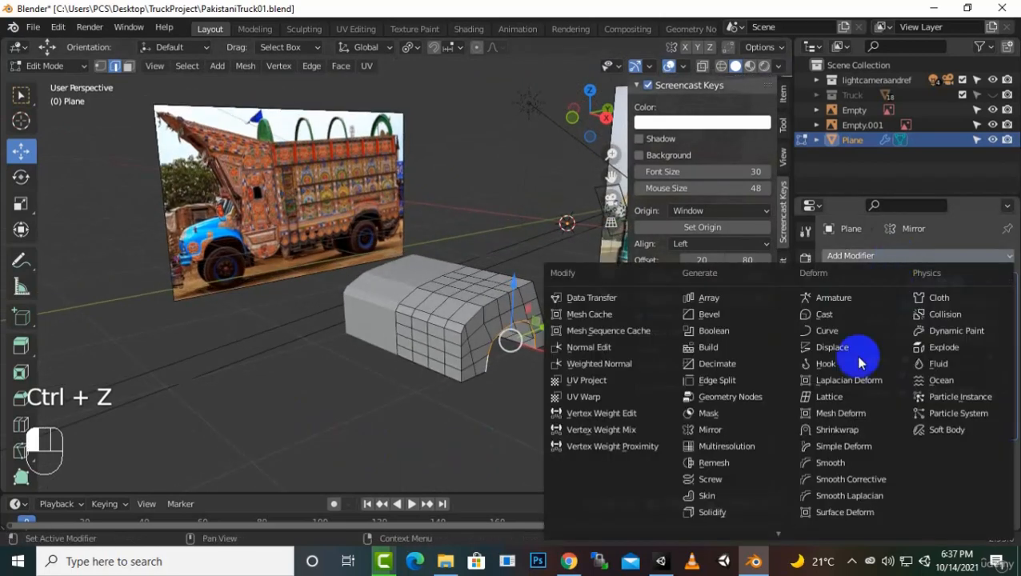
{"action": "left_click", "coordinate": [757, 516]}
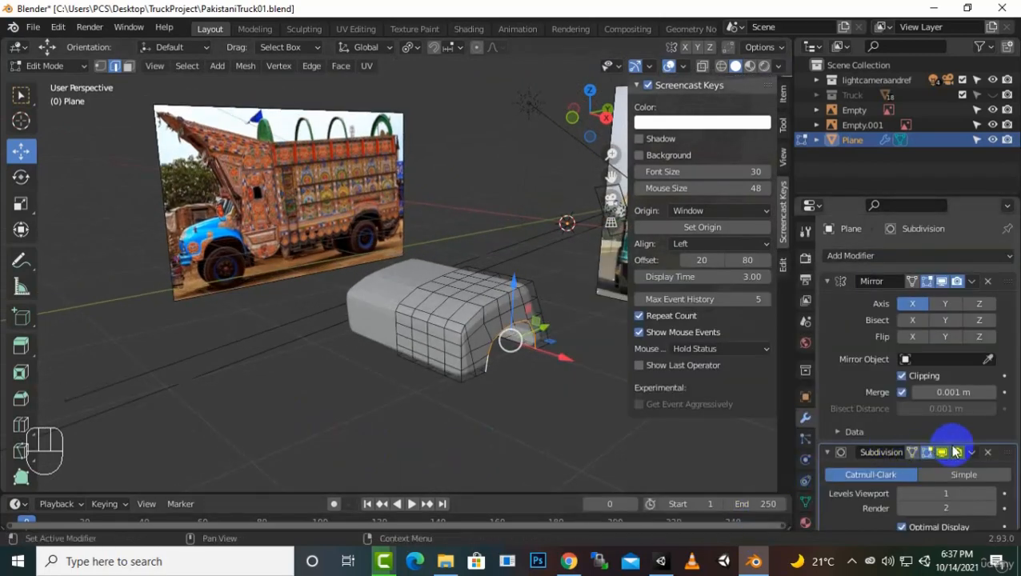
{"action": "left_click", "coordinate": [992, 494]}
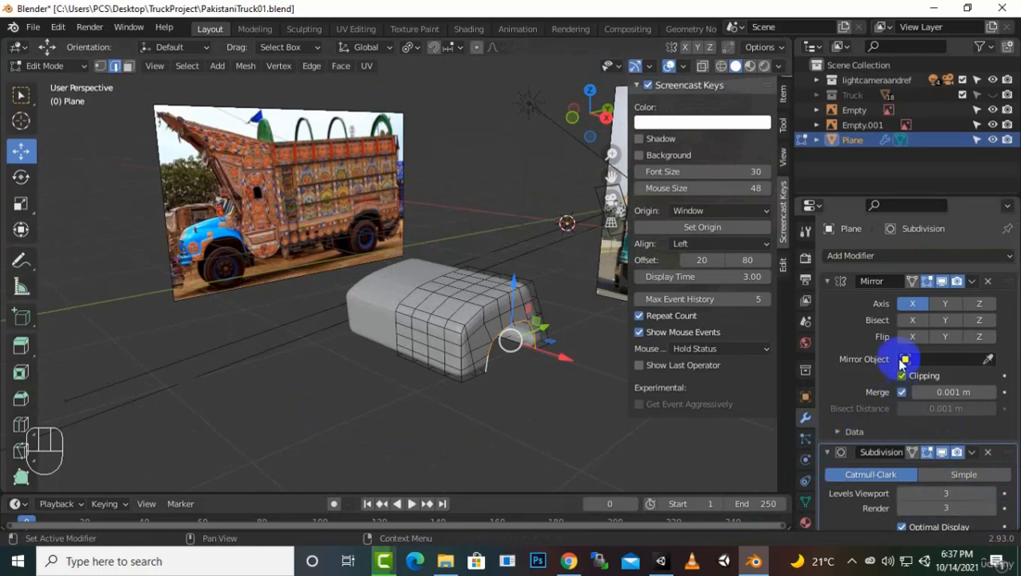
Step: Add a Solidify modifier to the hood and view the smoothed, thickened shape in Object Mode
{"action": "left_click", "coordinate": [912, 255]}
{"action": "left_click", "coordinate": [713, 512]}
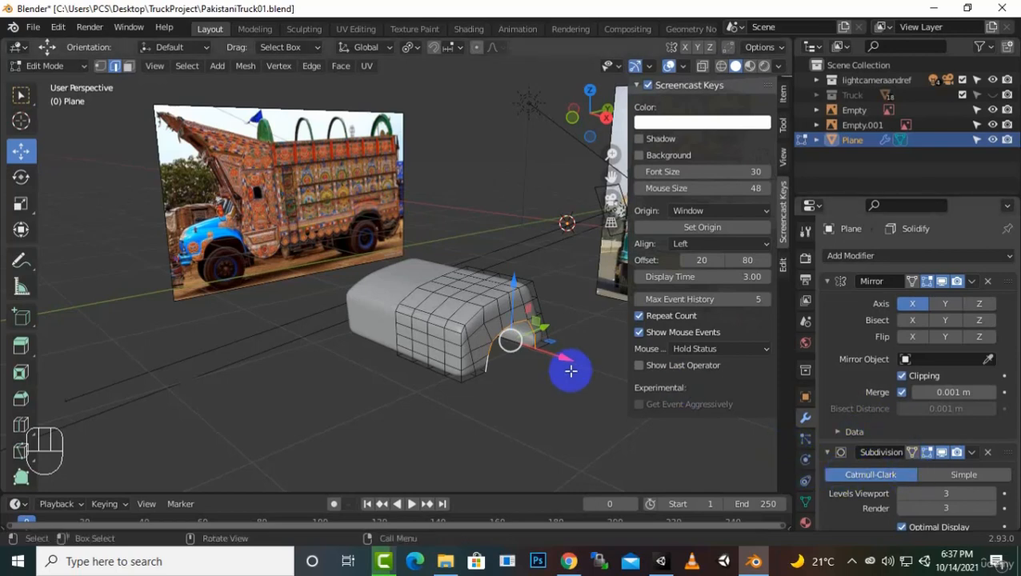
{"action": "middle_click_drag", "start_coordinate": [551, 368], "coordinate": [497, 408]}
{"action": "key", "text": "Tab"}
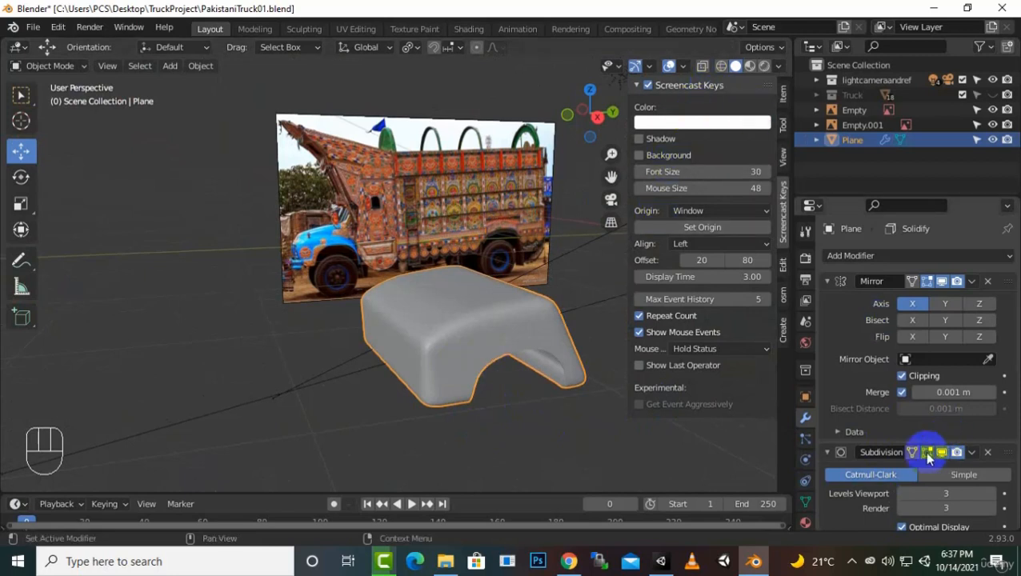
Step: Turn off the Edit Mode display of the Subdivision and Solidify modifiers and collapse all three modifiers' settings
{"action": "scroll", "coordinate": [924, 286], "scroll_direction": "down", "scroll_amount": 4}
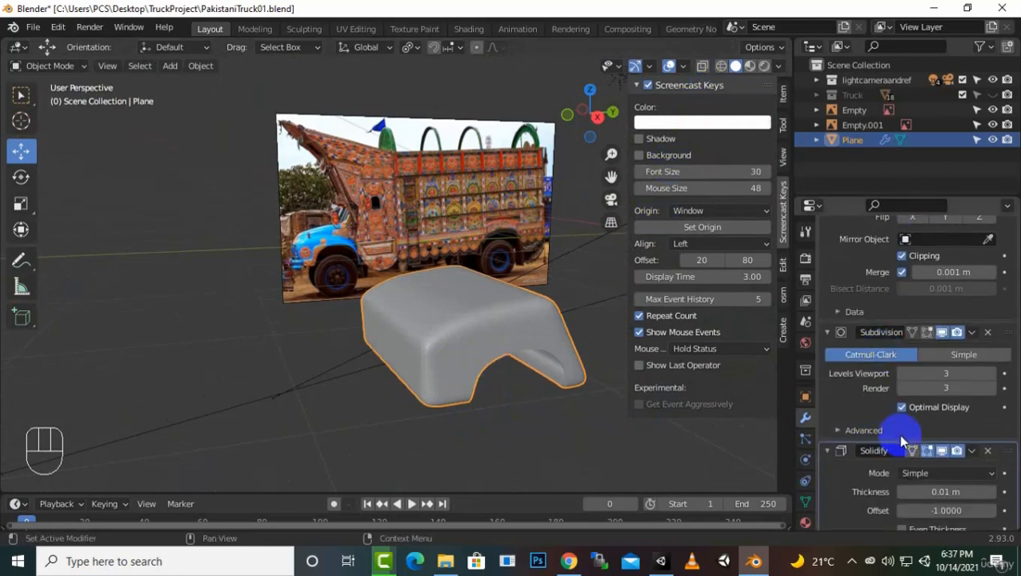
{"action": "scroll", "coordinate": [871, 320], "scroll_direction": "up", "scroll_amount": 3}
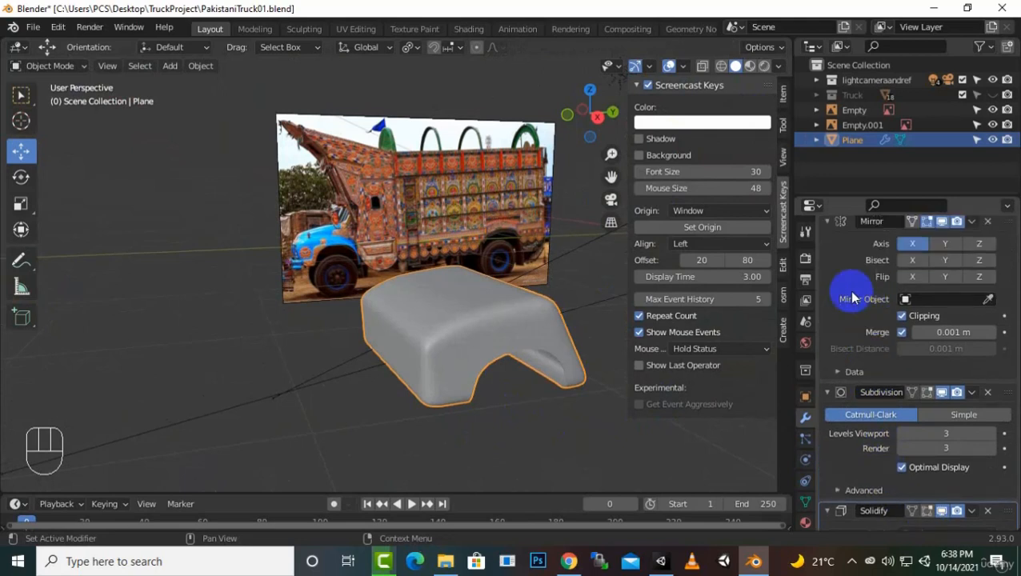
{"action": "left_click", "coordinate": [836, 253]}
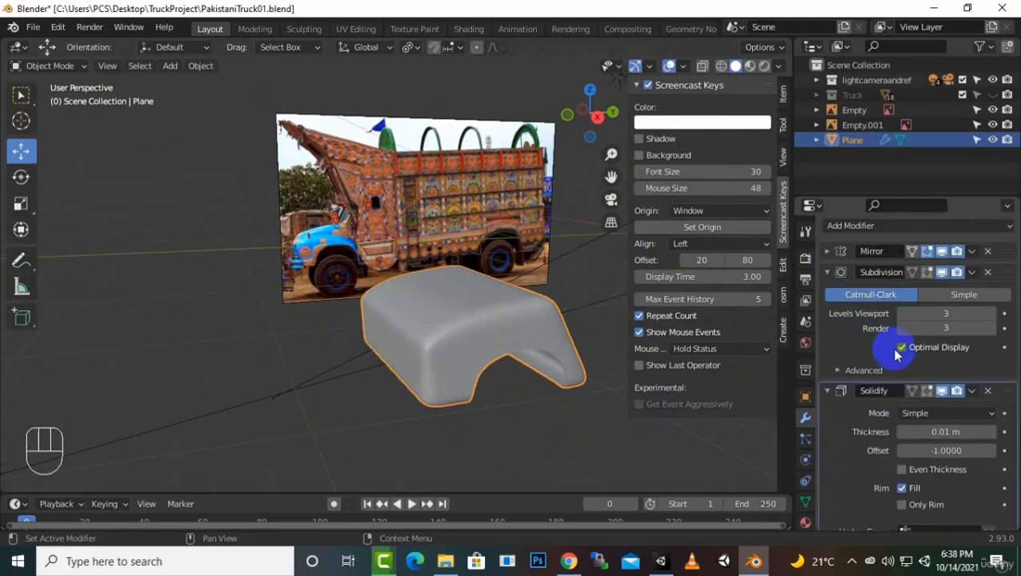
{"action": "left_click", "coordinate": [828, 391]}
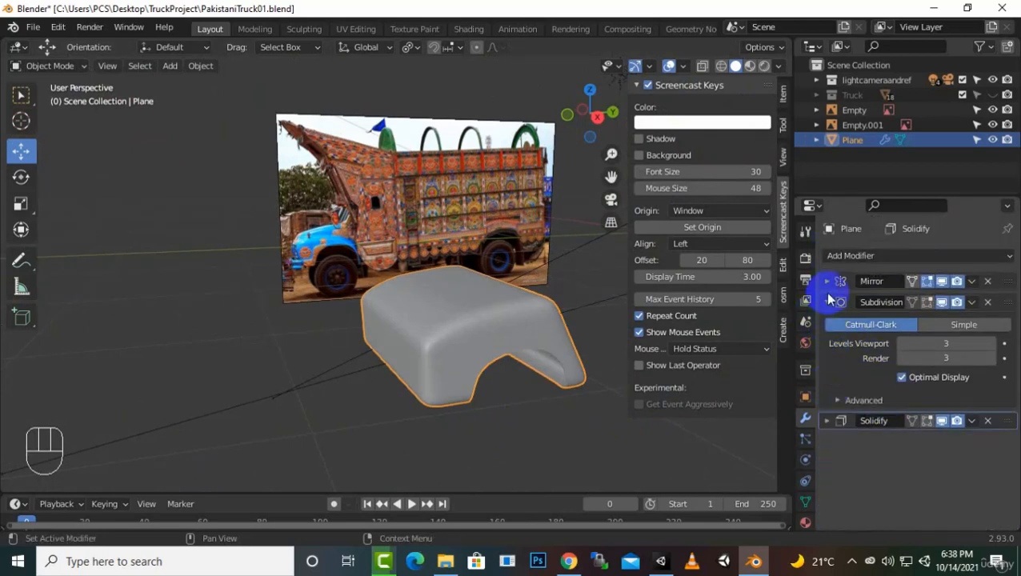
{"action": "left_click", "coordinate": [828, 303]}
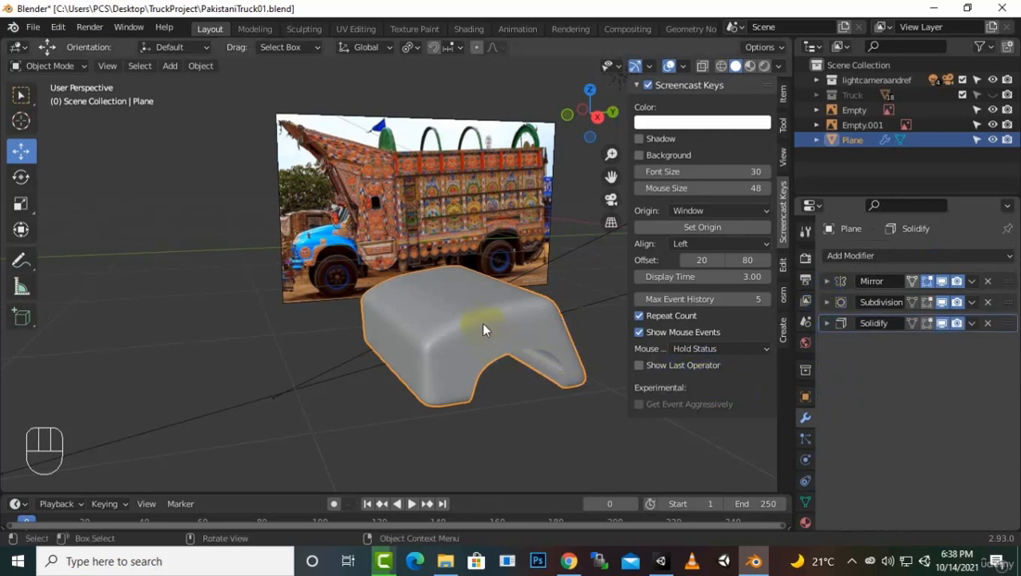
Step: In the right side wireframe view, add one centred edge loop across the front part of the hood ahead of the wheel arch
{"action": "key", "text": "Tab"}
{"action": "middle_click_drag", "start_coordinate": [516, 372], "coordinate": [541, 336]}
{"action": "key", "text": "KP_3"}
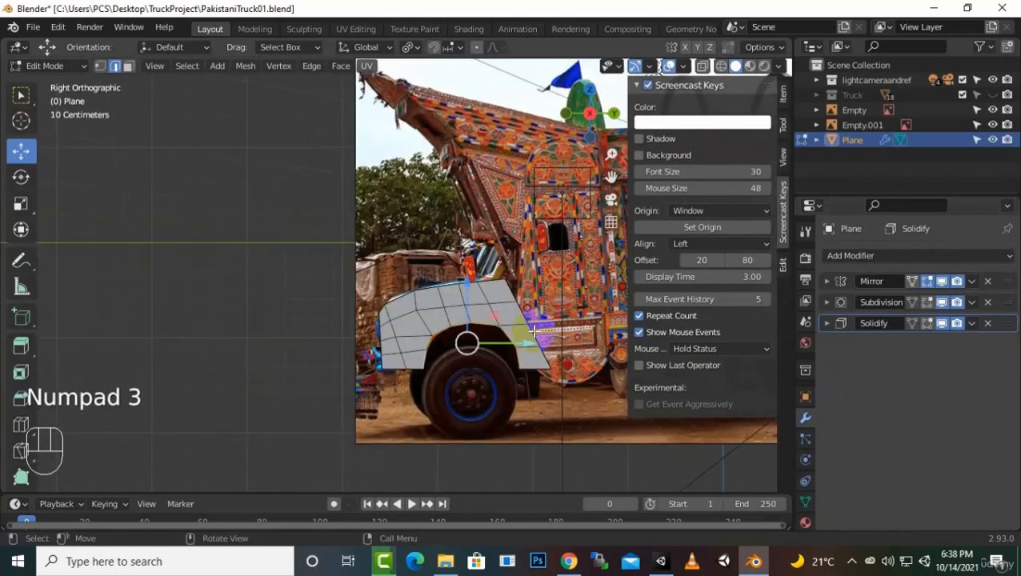
{"action": "left_click", "coordinate": [721, 67]}
{"action": "scroll", "coordinate": [495, 346], "scroll_direction": "up", "scroll_amount": 2}
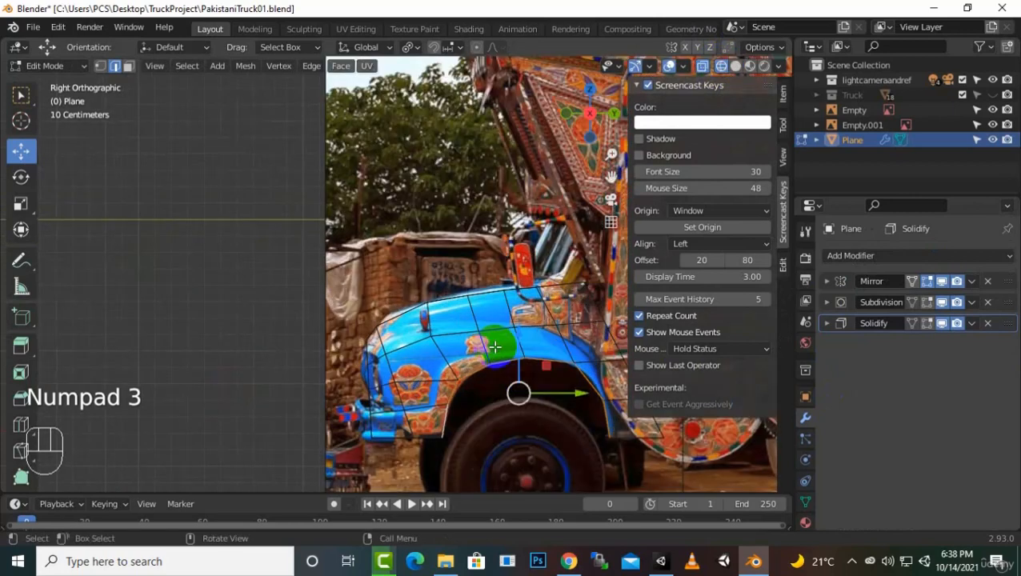
{"action": "scroll", "coordinate": [498, 345], "scroll_direction": "up", "scroll_amount": 1}
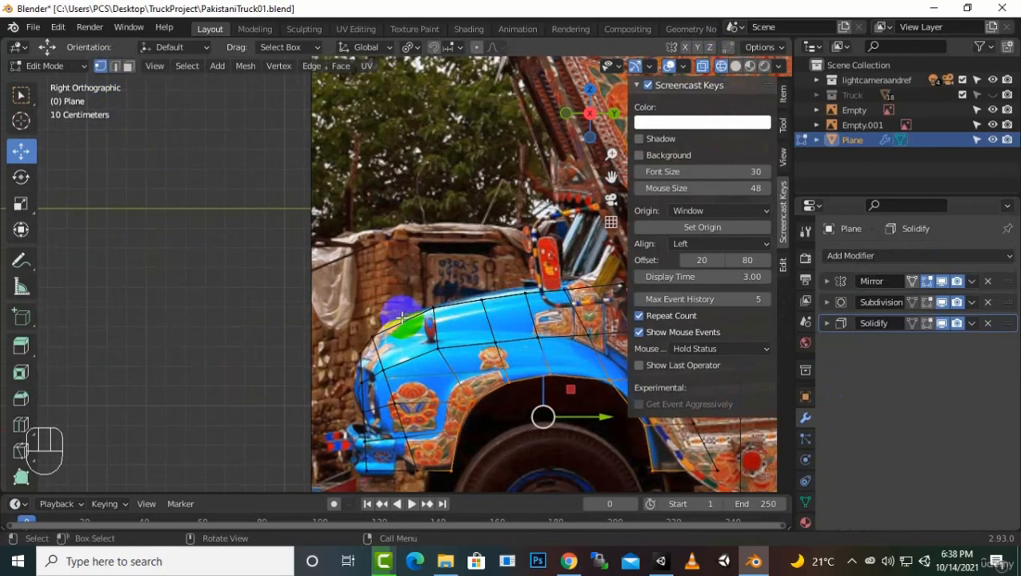
{"action": "key", "text": "ctrl+r"}
{"action": "left_click", "coordinate": [408, 375]}
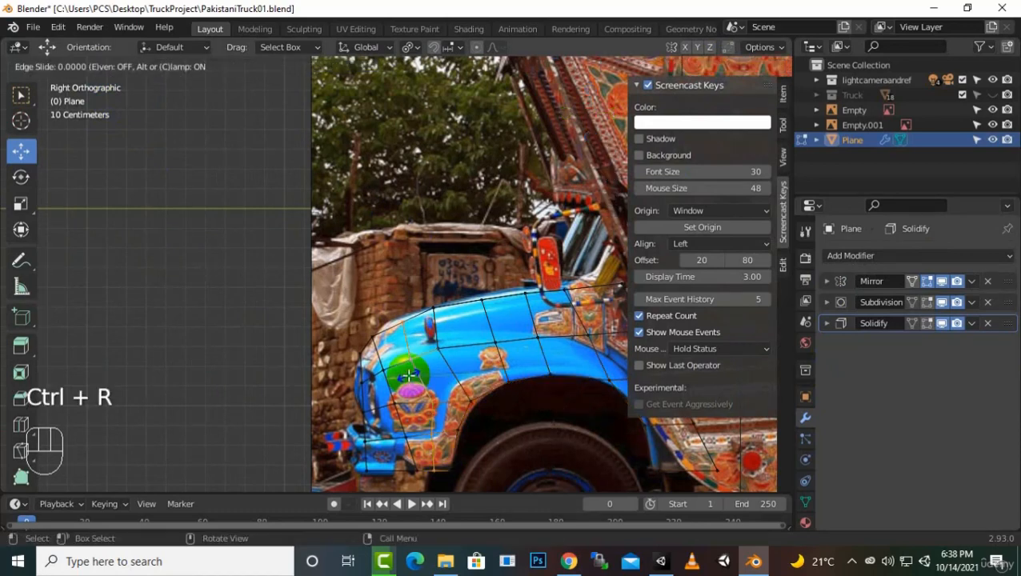
{"action": "right_click", "coordinate": [408, 375]}
Step: Raise the hood's top-outline vertices to match the reference, the front one about 0.027 m and the one near the mirror about 0.008 m
{"action": "left_click_drag", "start_coordinate": [403, 320], "coordinate": [404, 295]}
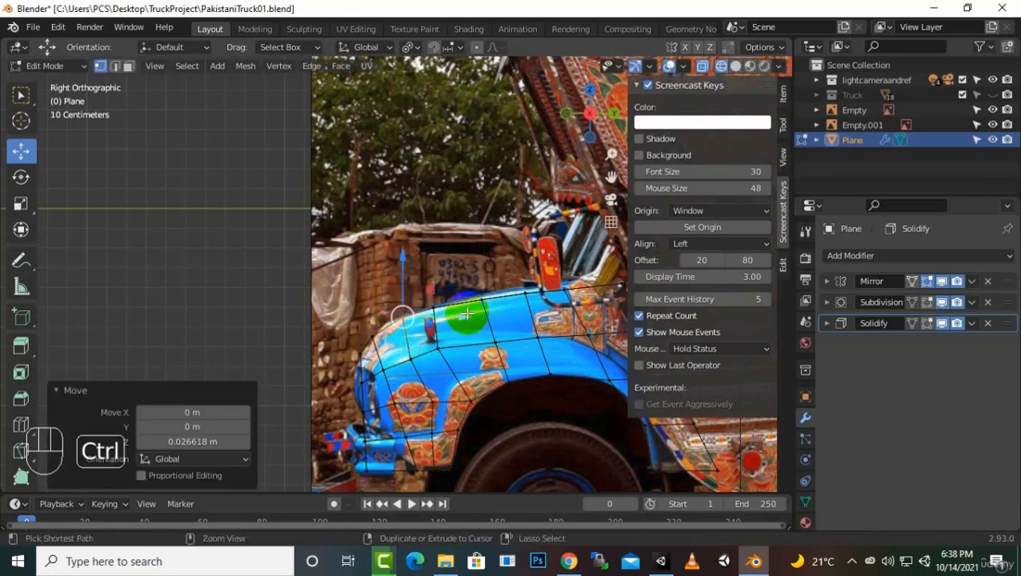
{"action": "left_click", "coordinate": [473, 316]}
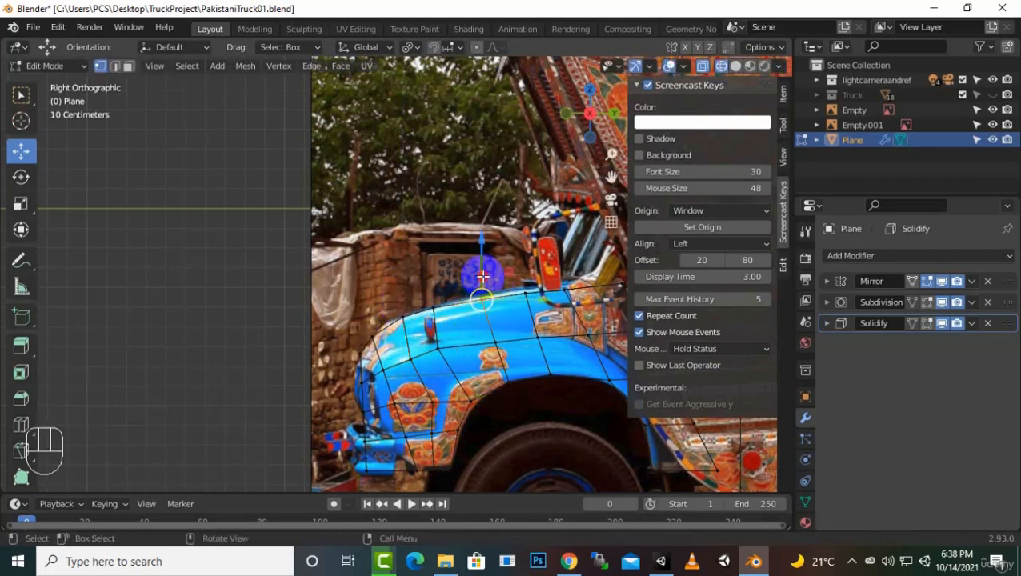
{"action": "left_click_drag", "start_coordinate": [484, 275], "coordinate": [525, 261]}
{"action": "left_click", "coordinate": [527, 293]}
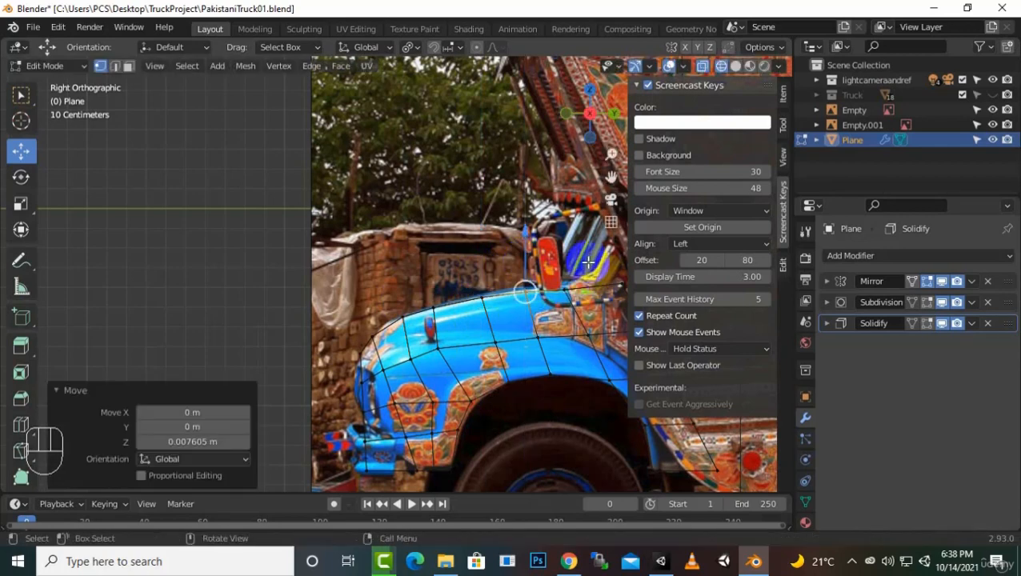
{"action": "scroll", "coordinate": [581, 265], "scroll_direction": "down", "scroll_amount": 1}
{"action": "left_click_drag", "start_coordinate": [601, 257], "coordinate": [524, 306]}
{"action": "left_click_drag", "start_coordinate": [558, 261], "coordinate": [559, 258]}
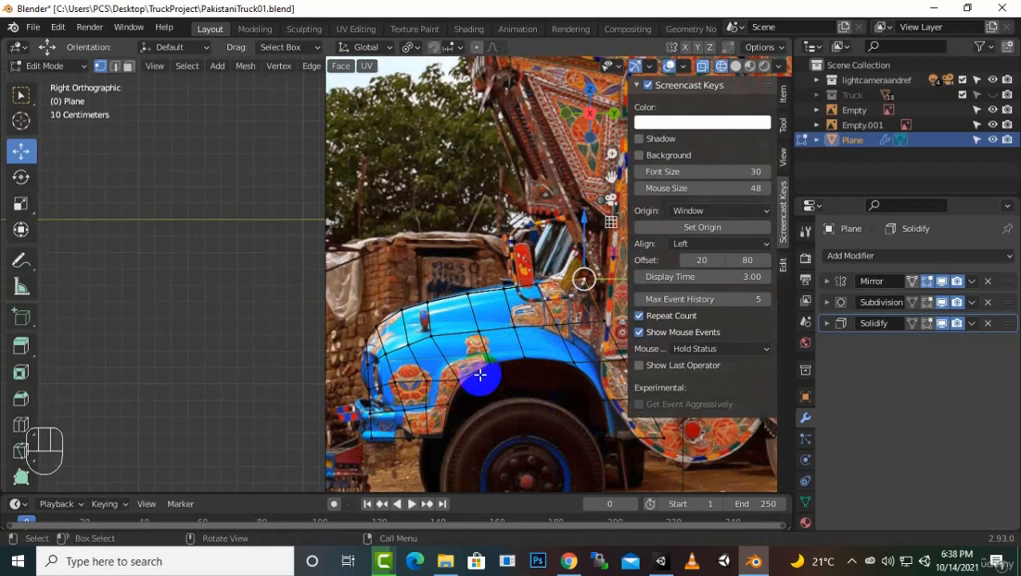
Step: In solid shading, select the edge path around the front wheel arch and move it outward about 0.028 m along X
{"action": "middle_click_drag", "start_coordinate": [589, 387], "coordinate": [570, 413]}
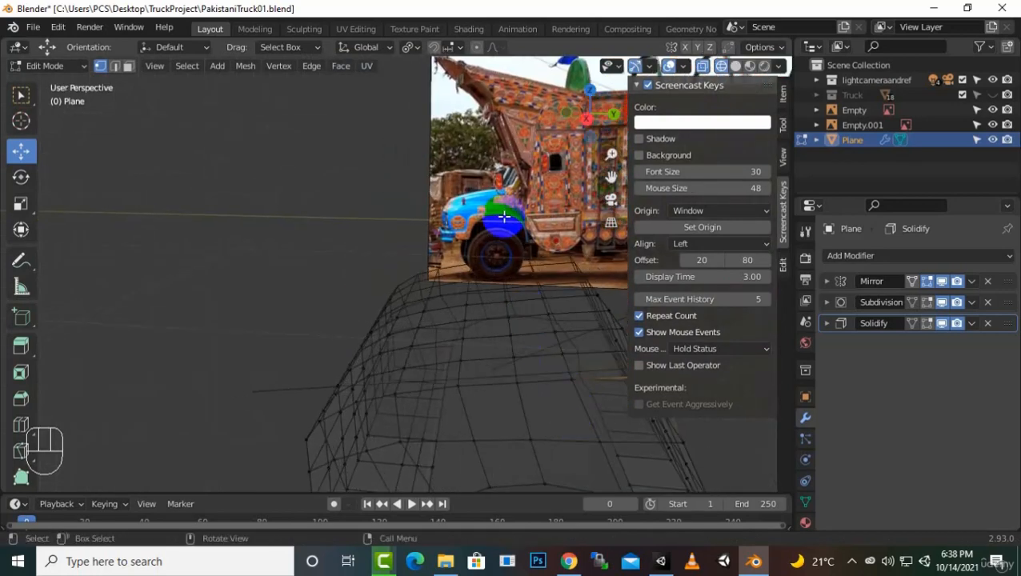
{"action": "middle_click_drag", "start_coordinate": [367, 276], "coordinate": [460, 293]}
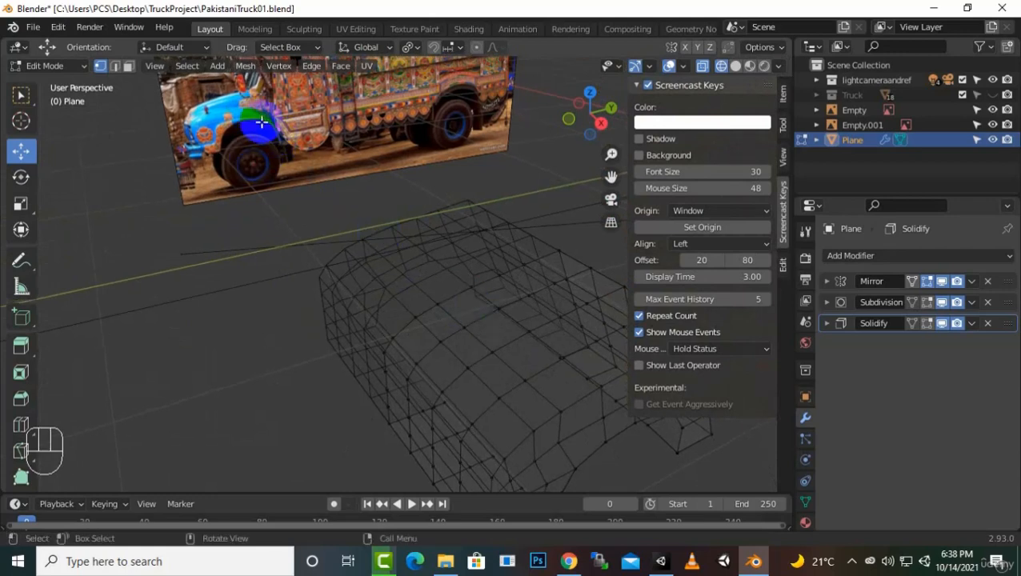
{"action": "middle_click_drag", "start_coordinate": [235, 126], "coordinate": [558, 417]}
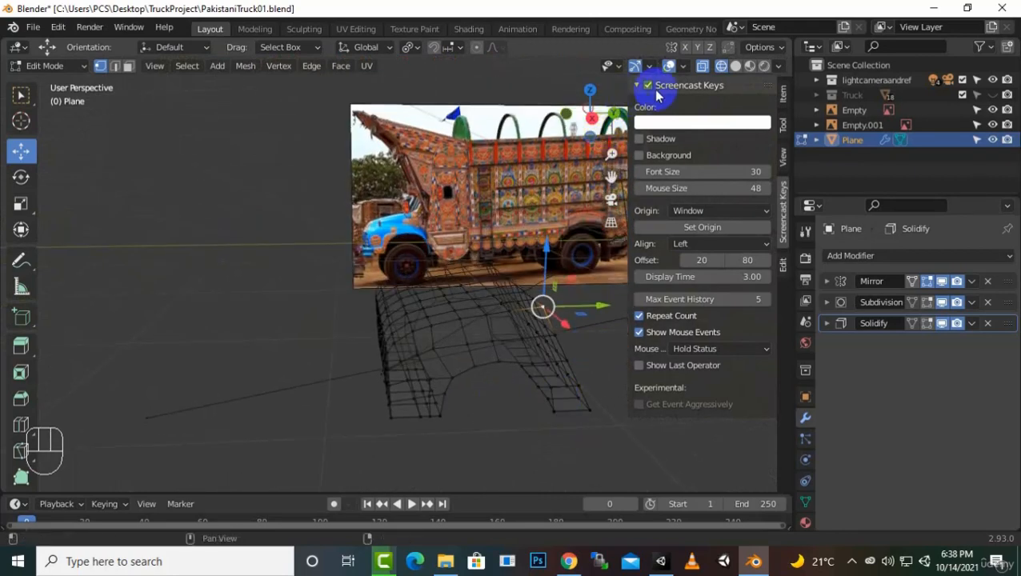
{"action": "left_click", "coordinate": [735, 66]}
{"action": "middle_click_drag", "start_coordinate": [573, 419], "coordinate": [531, 383]}
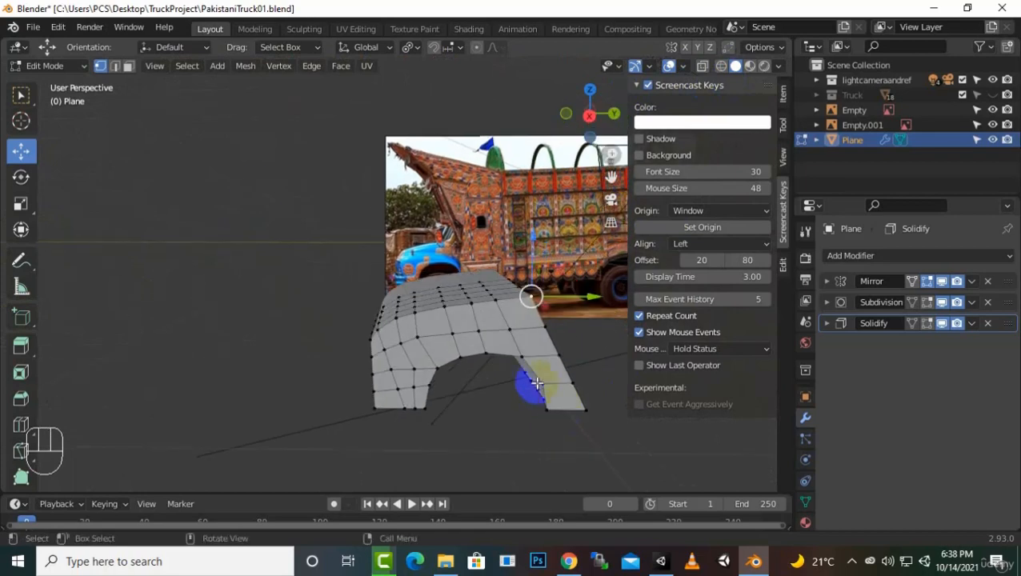
{"action": "left_click", "coordinate": [114, 66]}
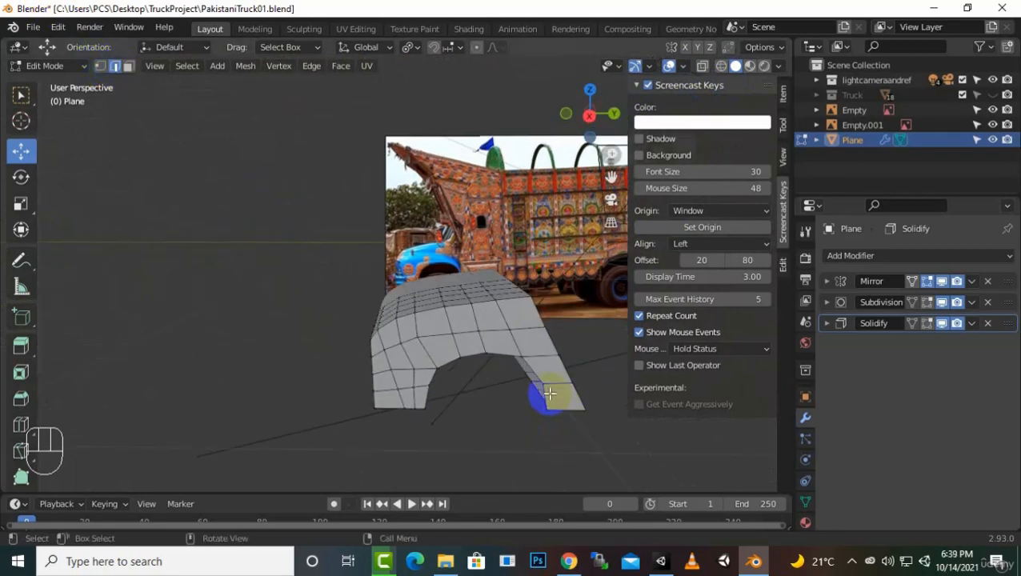
{"action": "left_click", "coordinate": [550, 394]}
{"action": "left_click", "coordinate": [424, 400], "text": "ctrl"}
{"action": "middle_click_drag", "start_coordinate": [432, 402], "coordinate": [601, 426]}
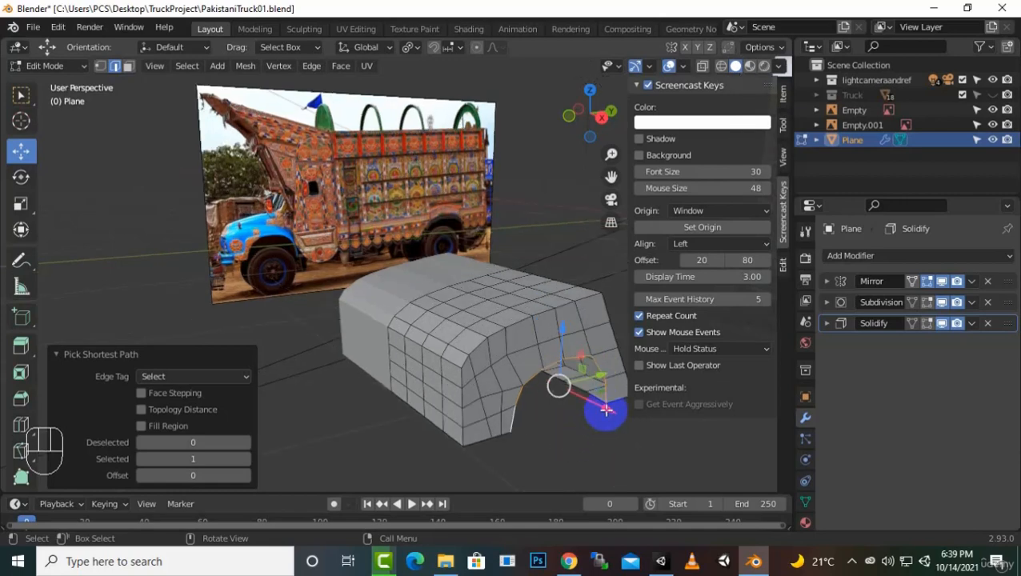
{"action": "left_click_drag", "start_coordinate": [607, 410], "coordinate": [616, 433]}
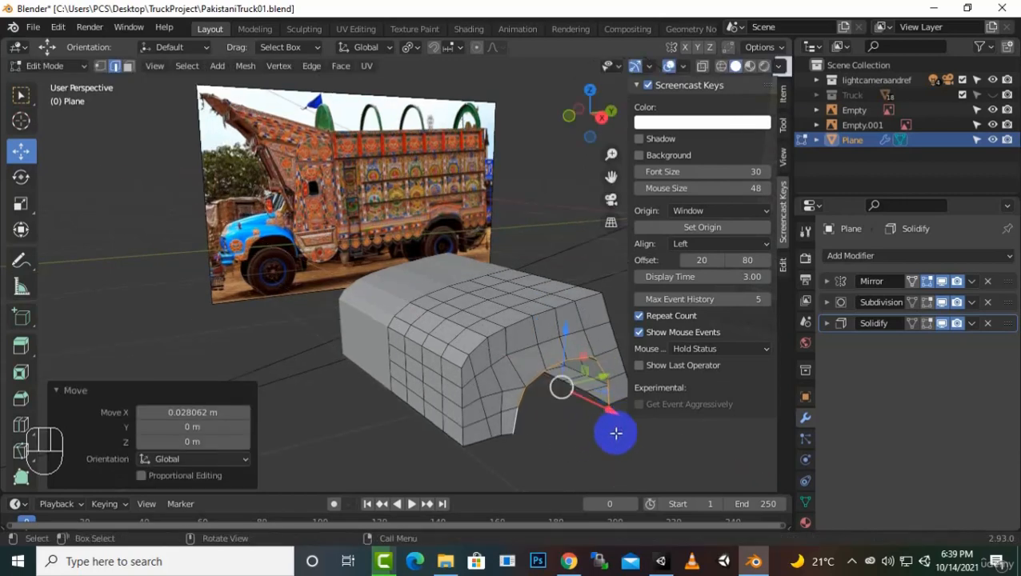
Step: Undo the arch edge's outward move, extrude the edge path scaled to 0.842, and move it about 0.023 m inward along X
{"action": "key", "text": "ctrl+z"}
{"action": "middle_click_drag", "start_coordinate": [616, 433], "coordinate": [555, 421]}
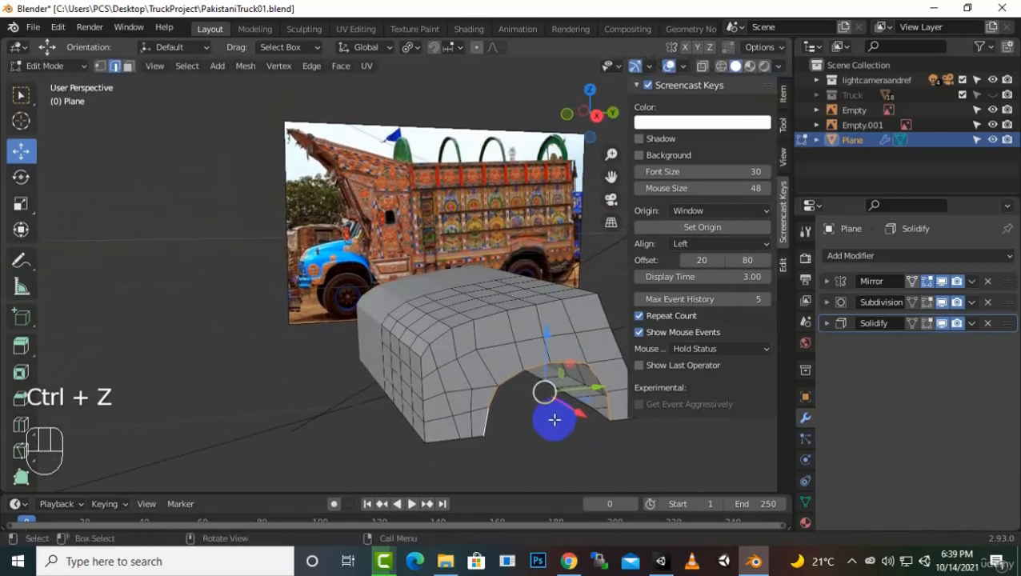
{"action": "key", "text": "e"}
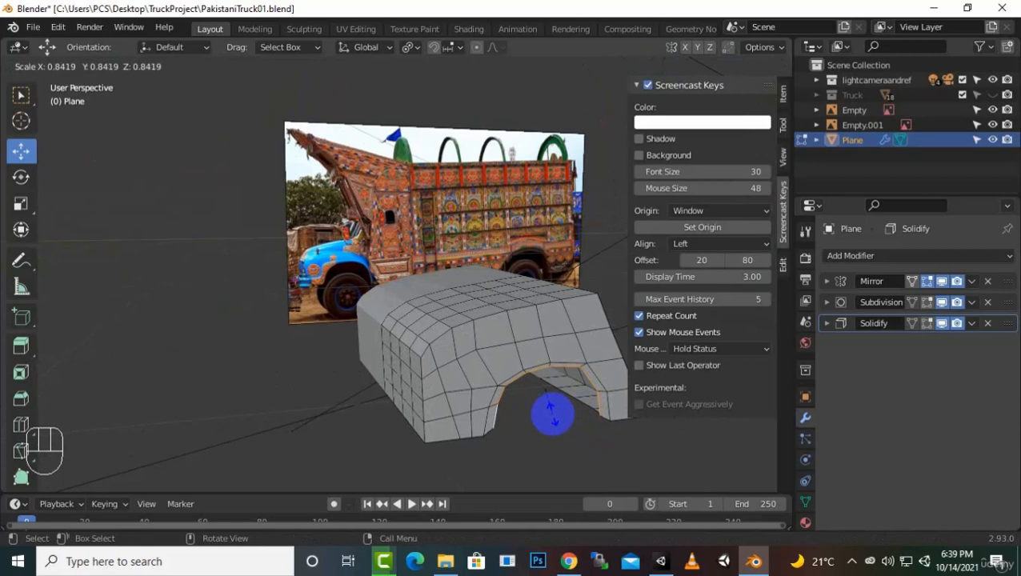
{"action": "left_click", "coordinate": [551, 412]}
{"action": "middle_click_drag", "start_coordinate": [551, 417], "coordinate": [641, 454]}
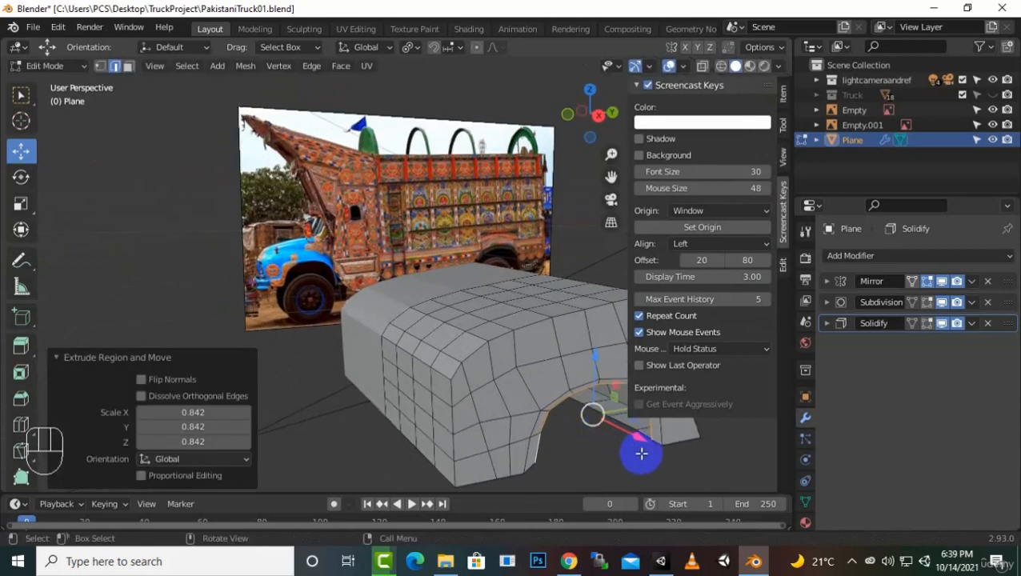
{"action": "left_click_drag", "start_coordinate": [637, 439], "coordinate": [633, 439]}
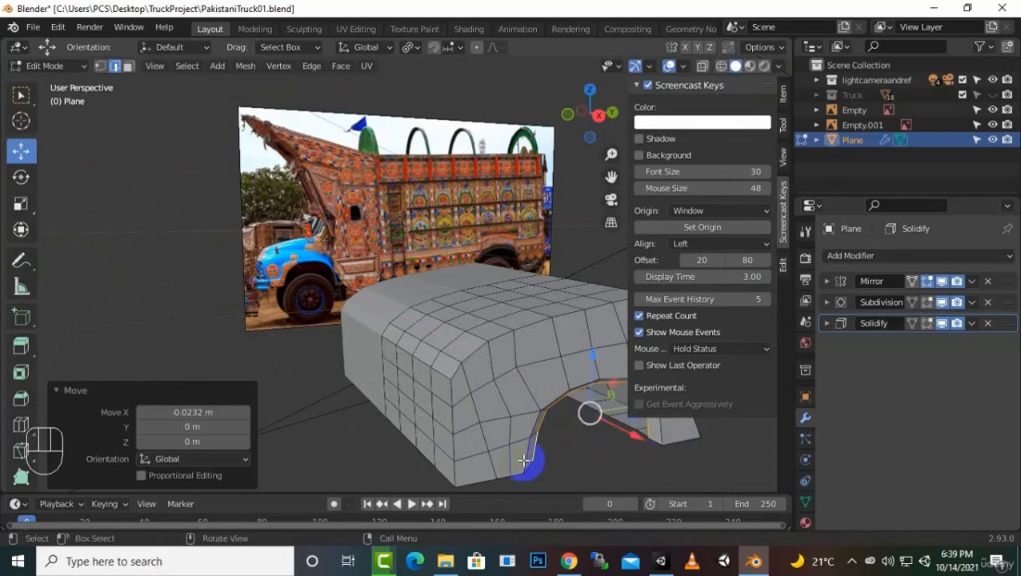
Step: Preview the smoothed wheel arch with Subdivision displayed in Edit Mode and again in Object Mode, and return to editing
{"action": "middle_click_drag", "start_coordinate": [524, 457], "coordinate": [560, 449]}
{"action": "left_click", "coordinate": [927, 302]}
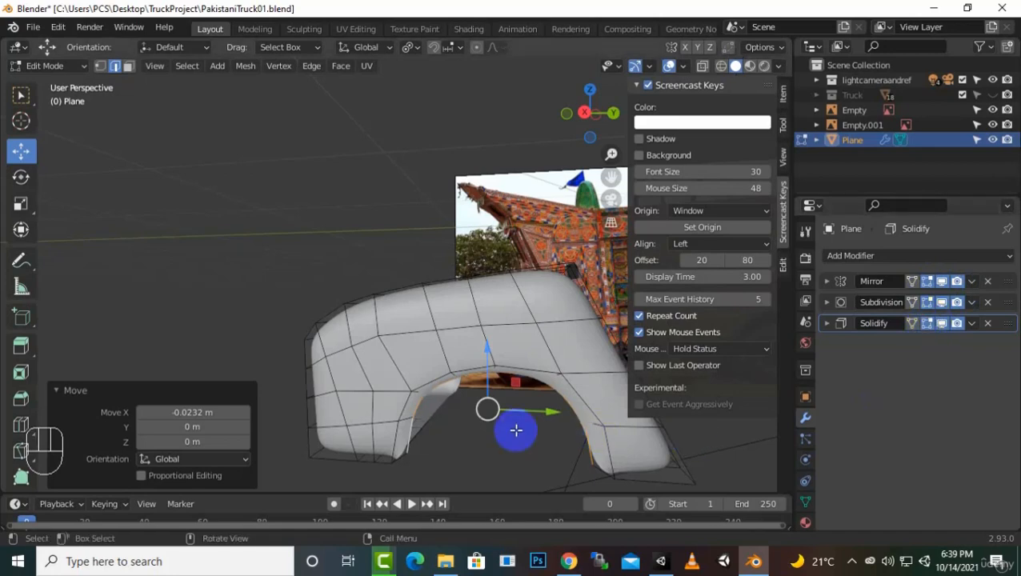
{"action": "key", "text": "Tab"}
{"action": "middle_click_drag", "start_coordinate": [517, 428], "coordinate": [576, 412]}
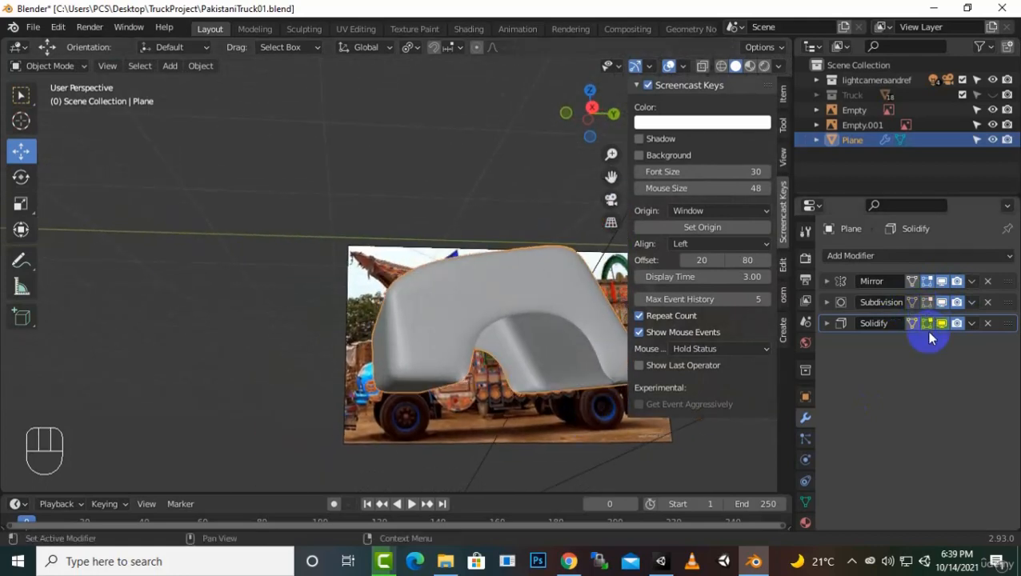
{"action": "key", "text": "Tab"}
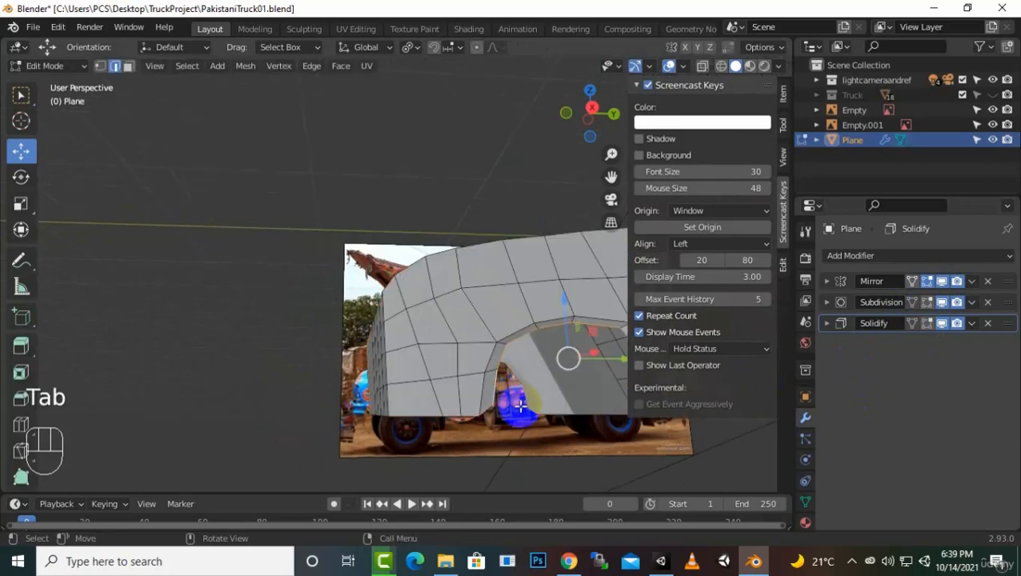
Step: Add one edge loop near the lower edge behind the wheel arch, factor about 0.836, and one ahead of it, factor about -0.855
{"action": "middle_click_drag", "start_coordinate": [513, 412], "coordinate": [620, 462]}
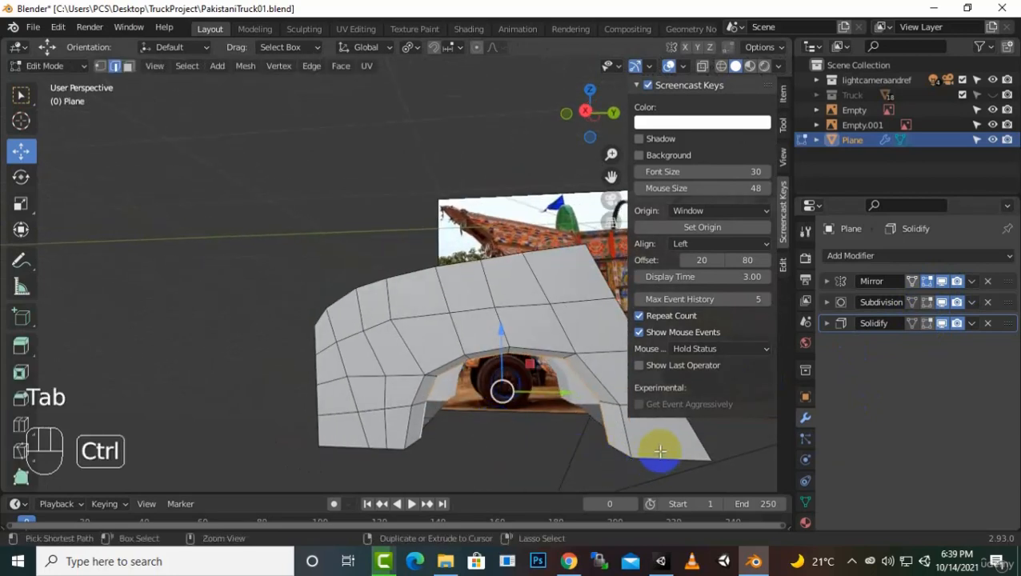
{"action": "key", "text": "ctrl+r"}
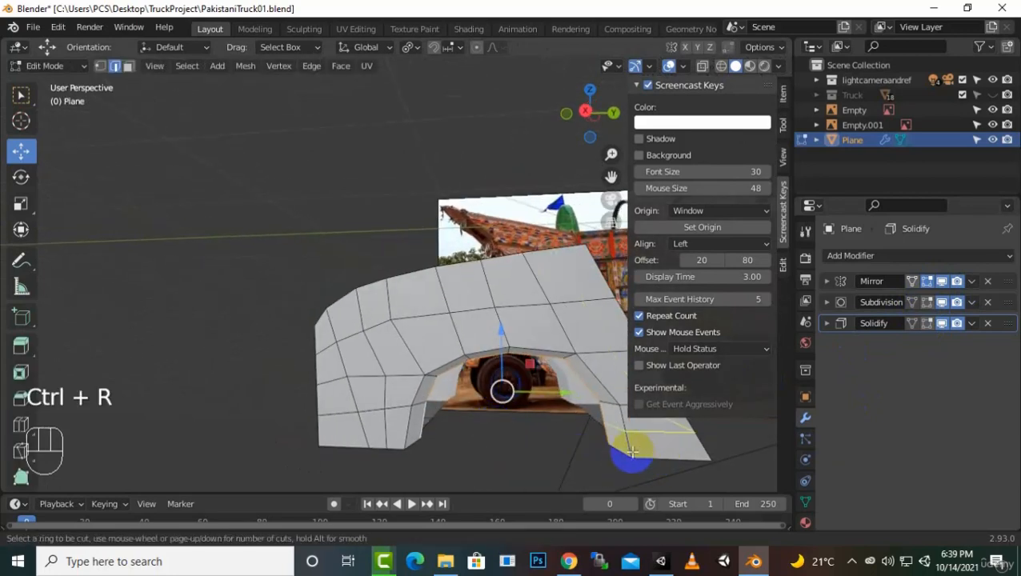
{"action": "left_click", "coordinate": [636, 450]}
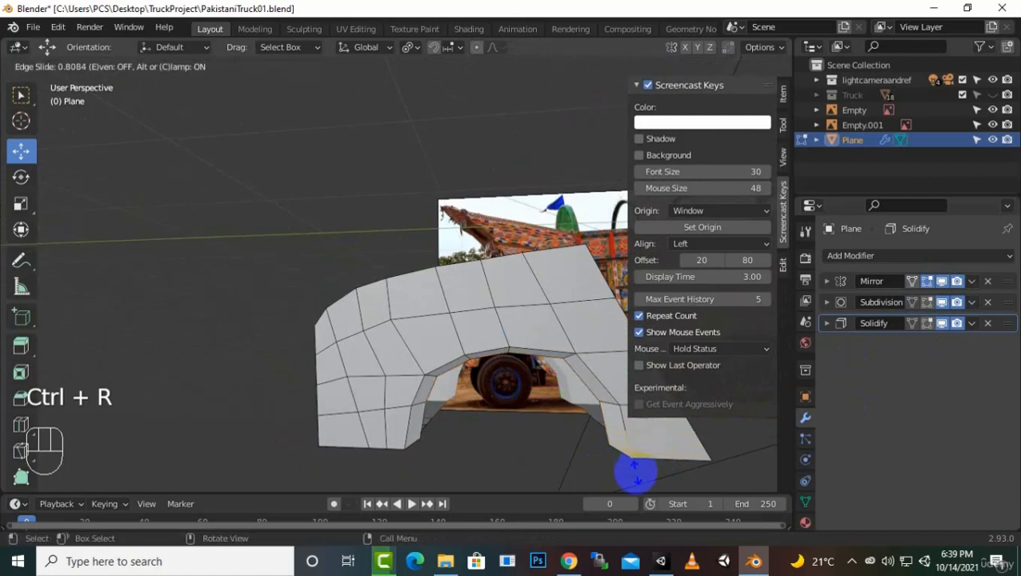
{"action": "left_click", "coordinate": [635, 473]}
{"action": "key", "text": "ctrl+r"}
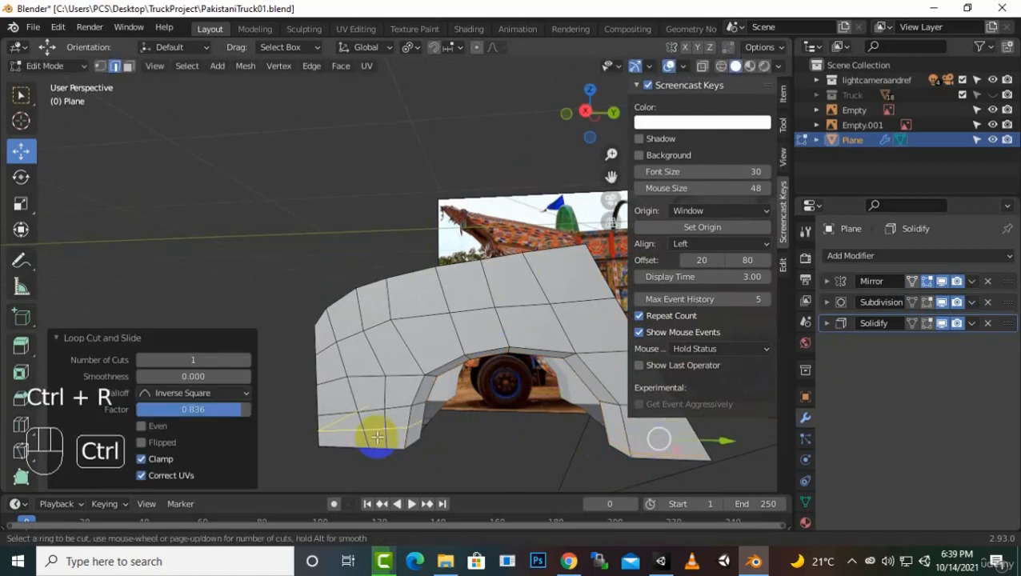
{"action": "left_click", "coordinate": [378, 440]}
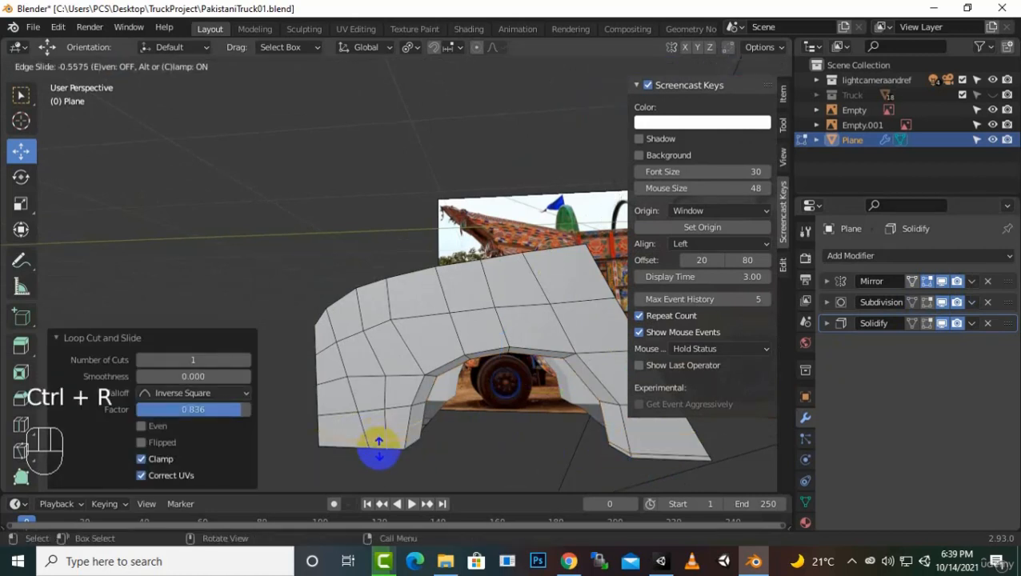
{"action": "left_click", "coordinate": [379, 454]}
Step: Display the Subdivision smoothing on the mesh, check the hood in Object Mode and save the file
{"action": "left_click", "coordinate": [927, 302]}
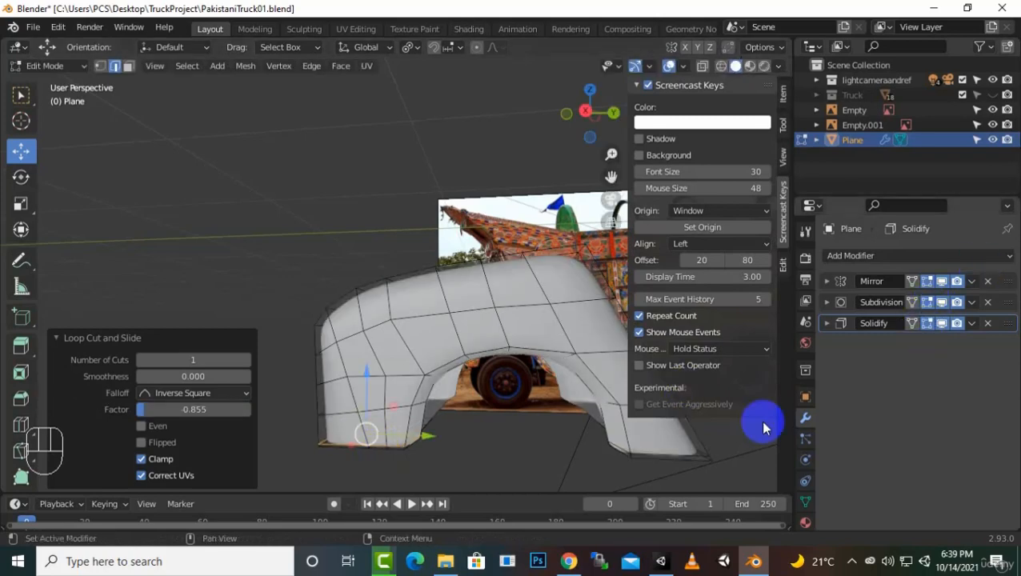
{"action": "key", "text": "Tab"}
{"action": "middle_click_drag", "start_coordinate": [588, 449], "coordinate": [551, 449]}
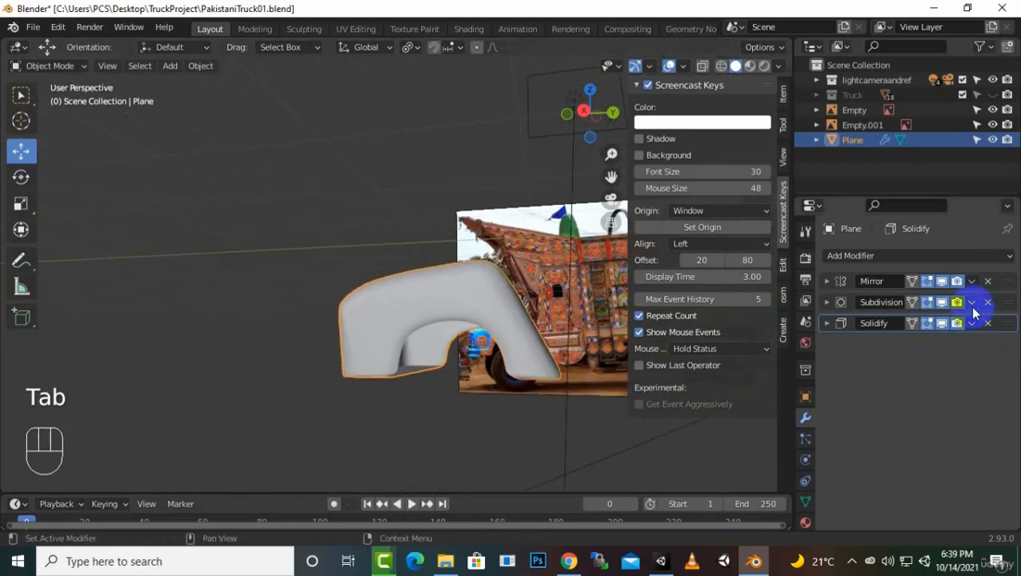
{"action": "left_click", "coordinate": [929, 323]}
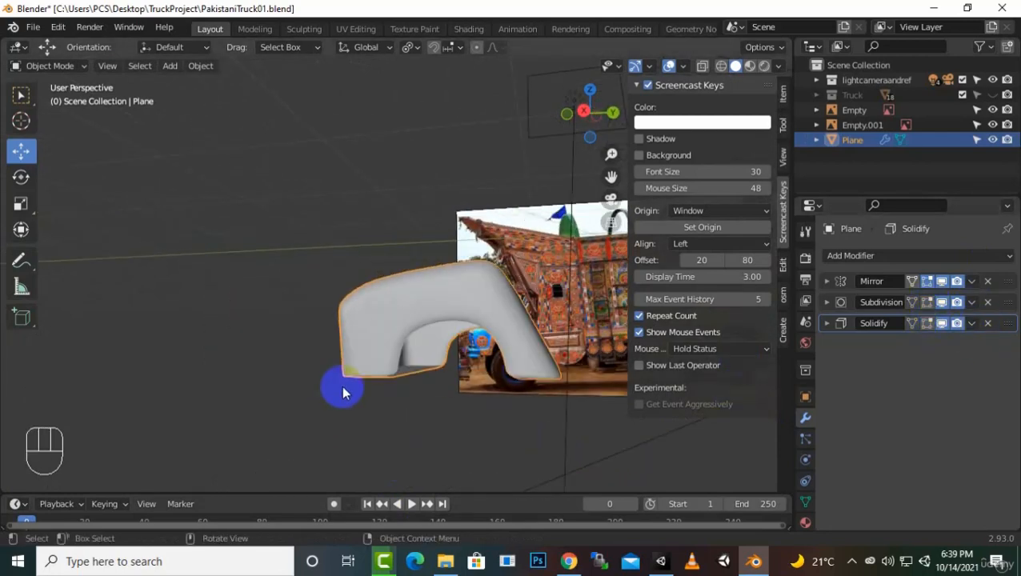
{"action": "key", "text": "ctrl+s"}
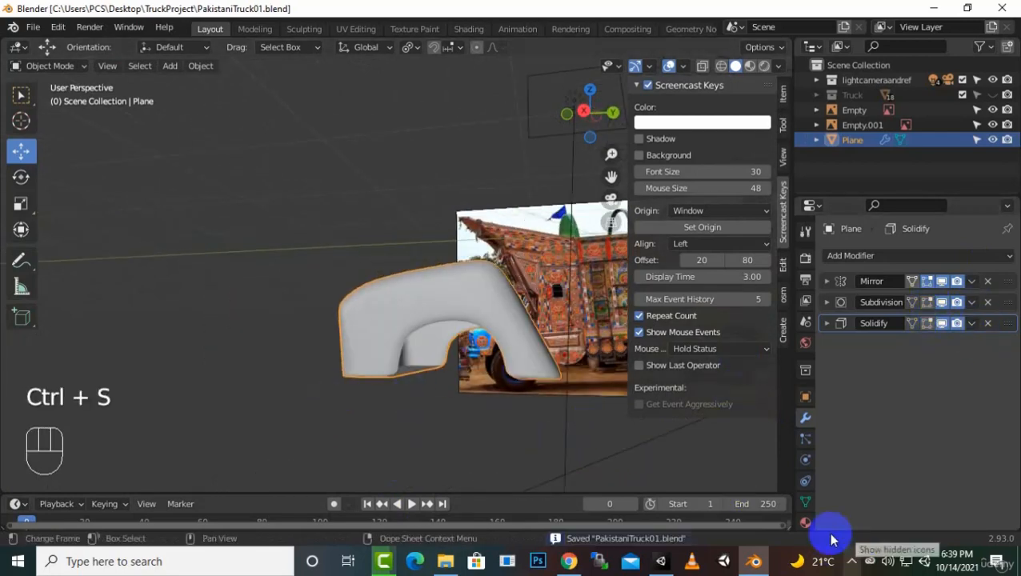
Step: Compare the hood mesh with the side and front reference images in wireframe and solid shading
{"action": "middle_click_drag", "start_coordinate": [480, 368], "coordinate": [800, 490]}
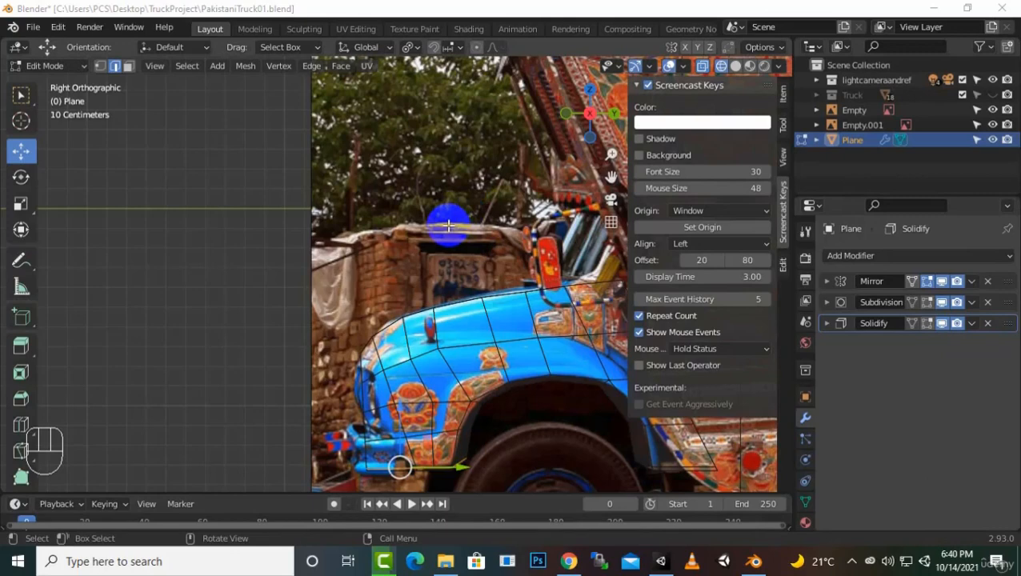
{"action": "scroll", "coordinate": [320, 262], "scroll_direction": "down", "scroll_amount": 2}
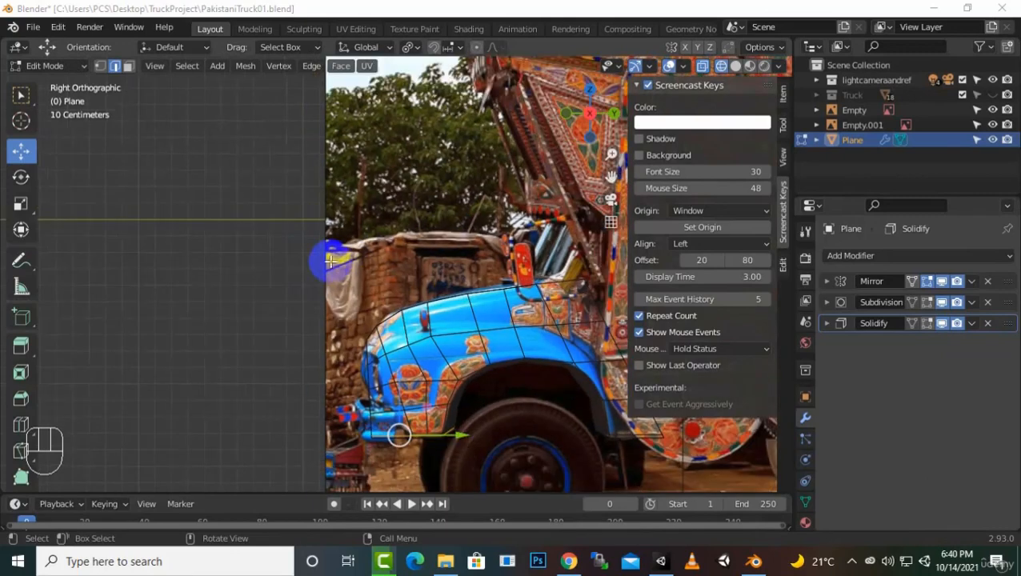
{"action": "middle_click_drag", "start_coordinate": [204, 301], "coordinate": [219, 315]}
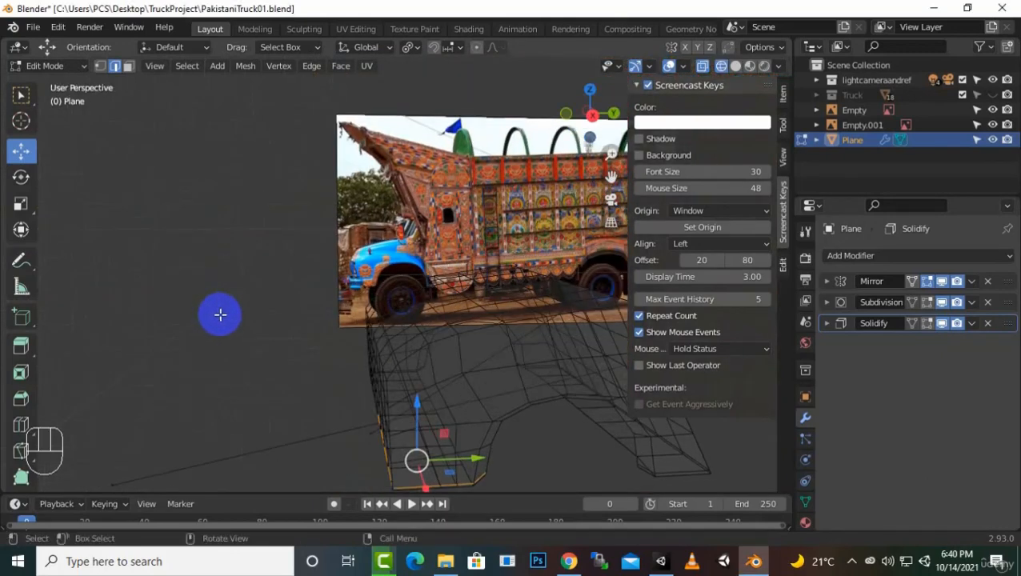
{"action": "key", "text": "KP_1"}
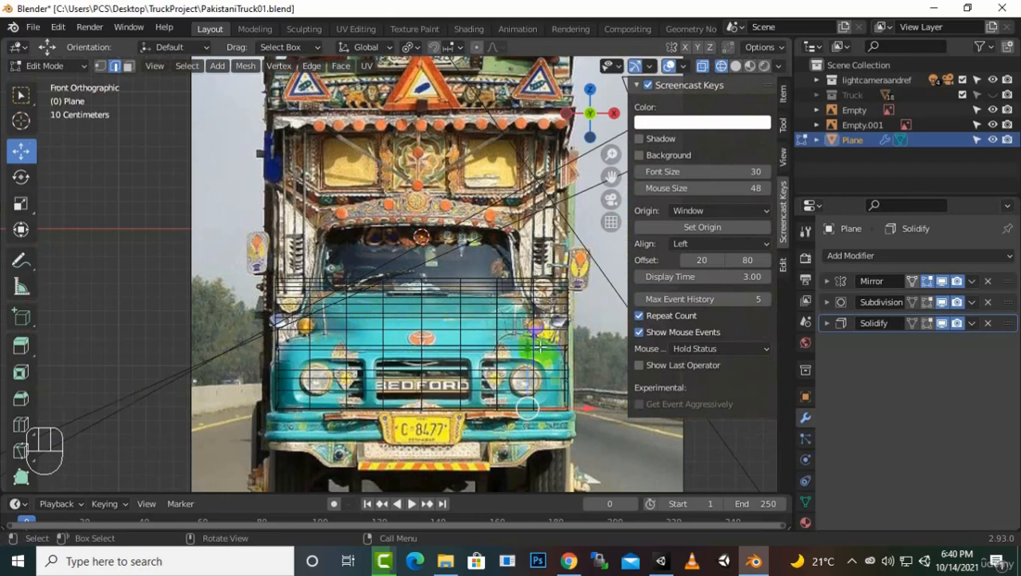
{"action": "left_click", "coordinate": [703, 65]}
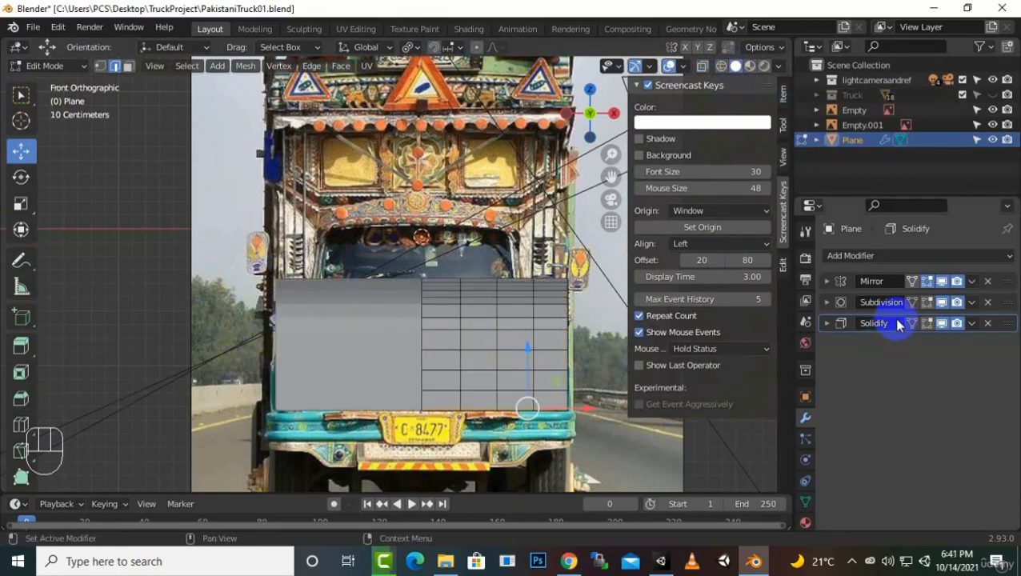
{"action": "scroll", "coordinate": [544, 397], "scroll_direction": "down", "scroll_amount": 1}
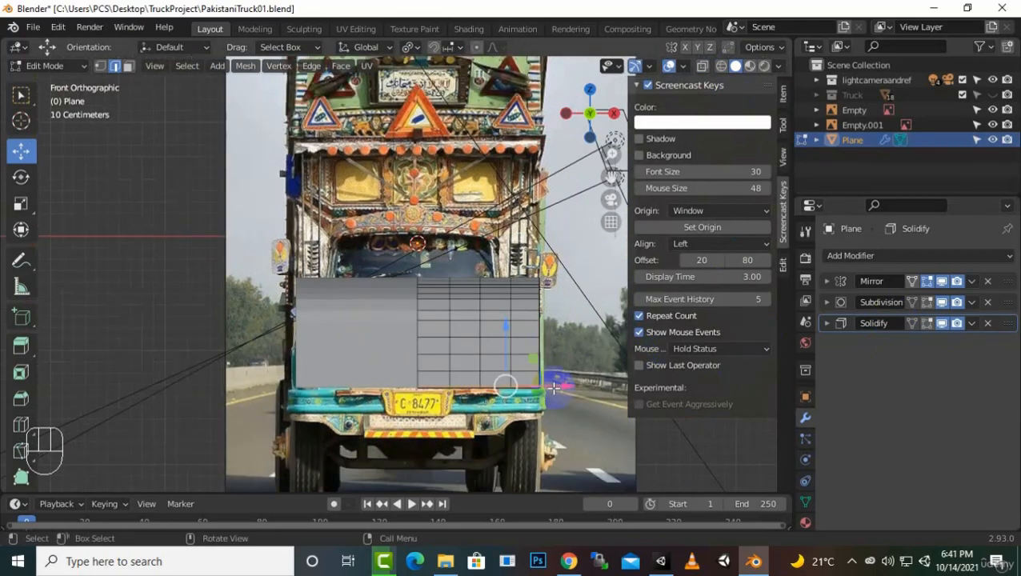
{"action": "middle_click_drag", "start_coordinate": [570, 377], "coordinate": [528, 391]}
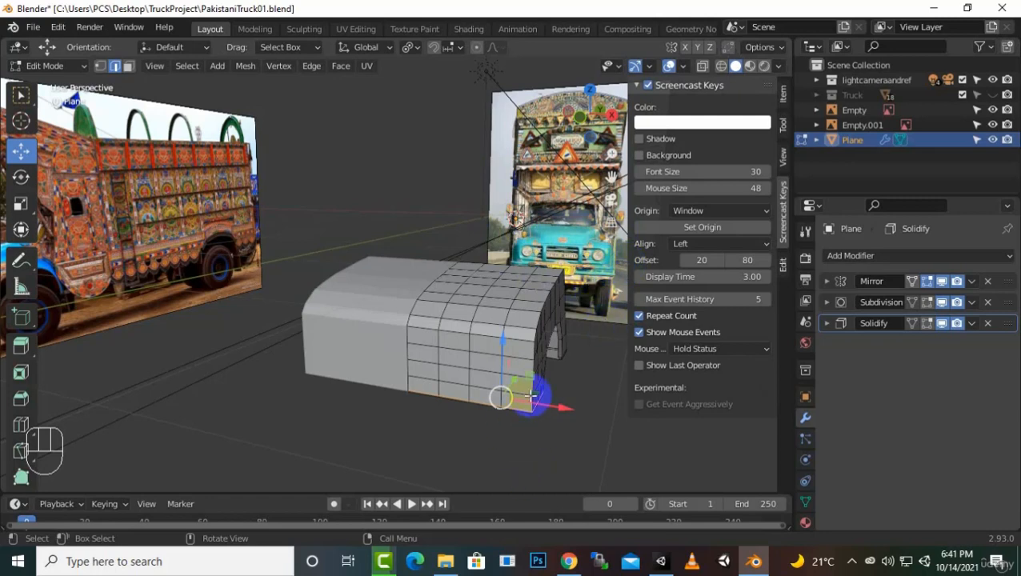
{"action": "middle_click_drag", "start_coordinate": [529, 375], "coordinate": [551, 358]}
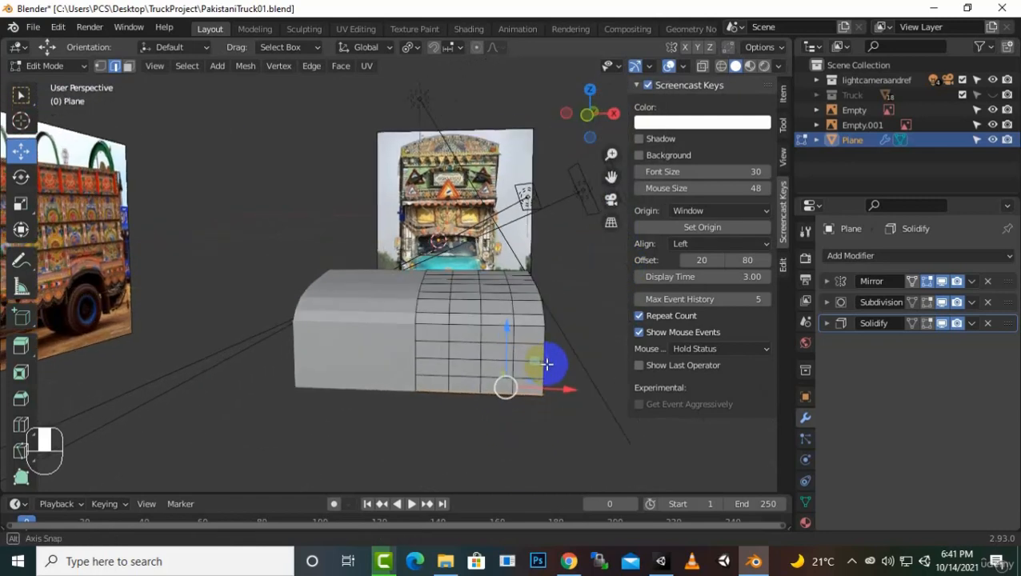
Step: In the front wireframe view, select the vertices beside the hood's upper part, excluding the centre column, and move them inward along X
{"action": "key", "text": "KP_1"}
{"action": "left_click", "coordinate": [721, 66]}
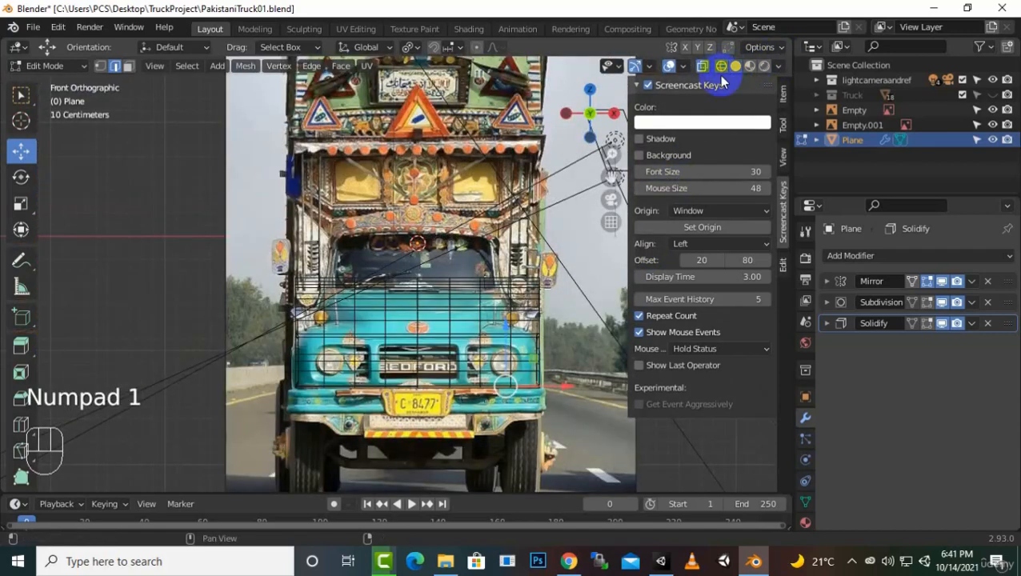
{"action": "scroll", "coordinate": [510, 320], "scroll_direction": "up", "scroll_amount": 2}
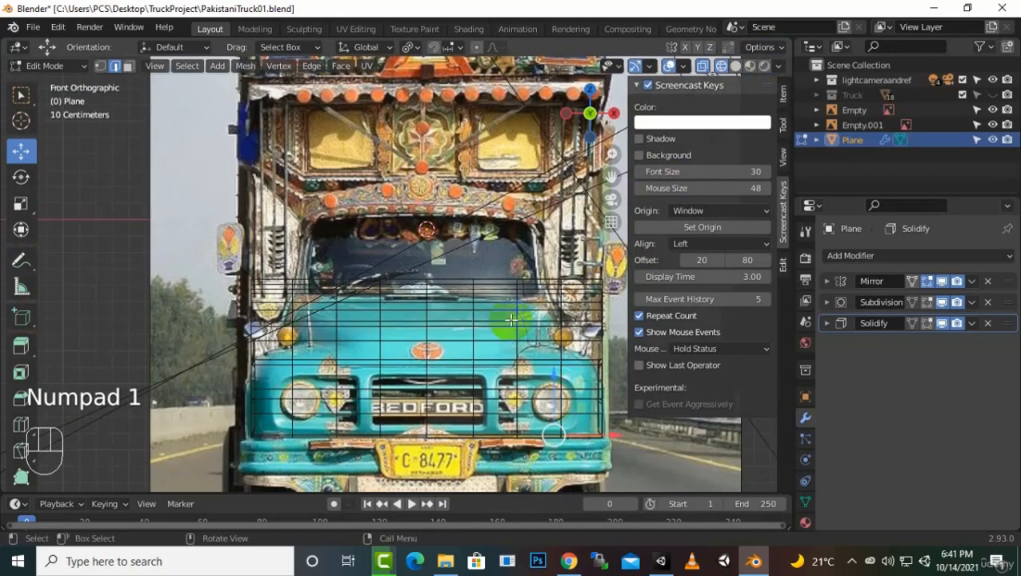
{"action": "left_click", "coordinate": [100, 65]}
{"action": "scroll", "coordinate": [228, 292], "scroll_direction": "down", "scroll_amount": 1}
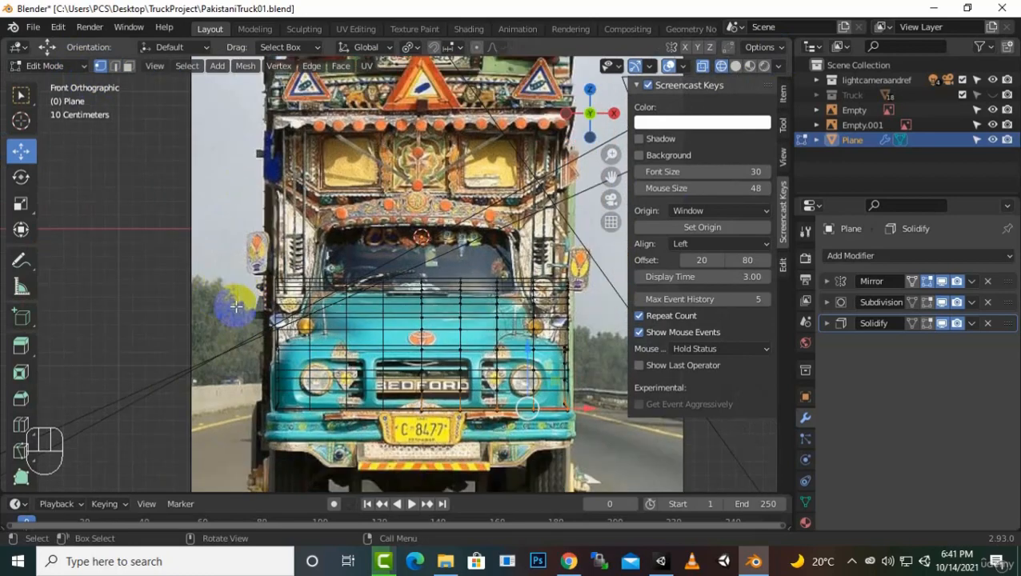
{"action": "left_click_drag", "start_coordinate": [610, 173], "coordinate": [532, 175]}
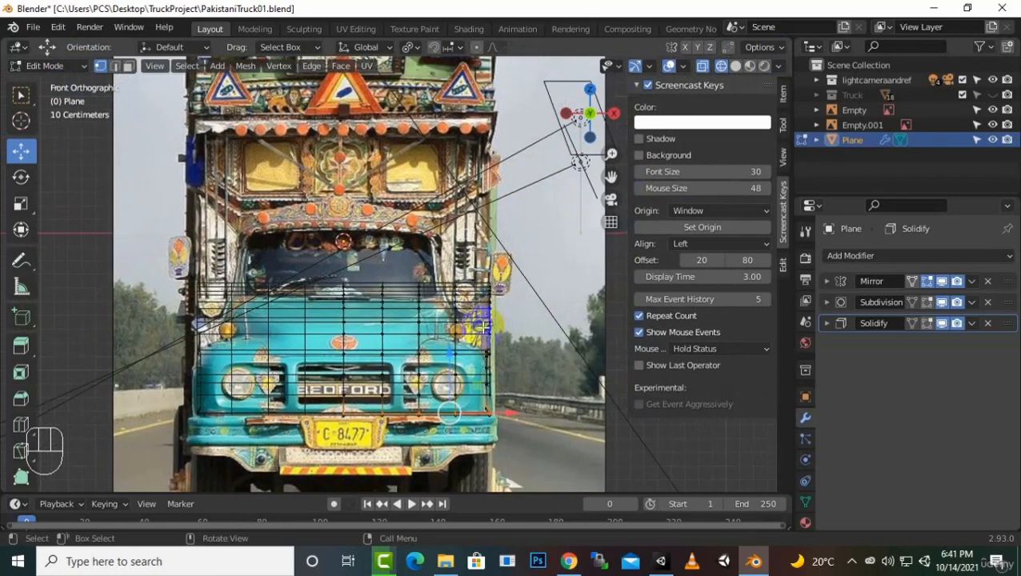
{"action": "scroll", "coordinate": [473, 331], "scroll_direction": "up", "scroll_amount": 1}
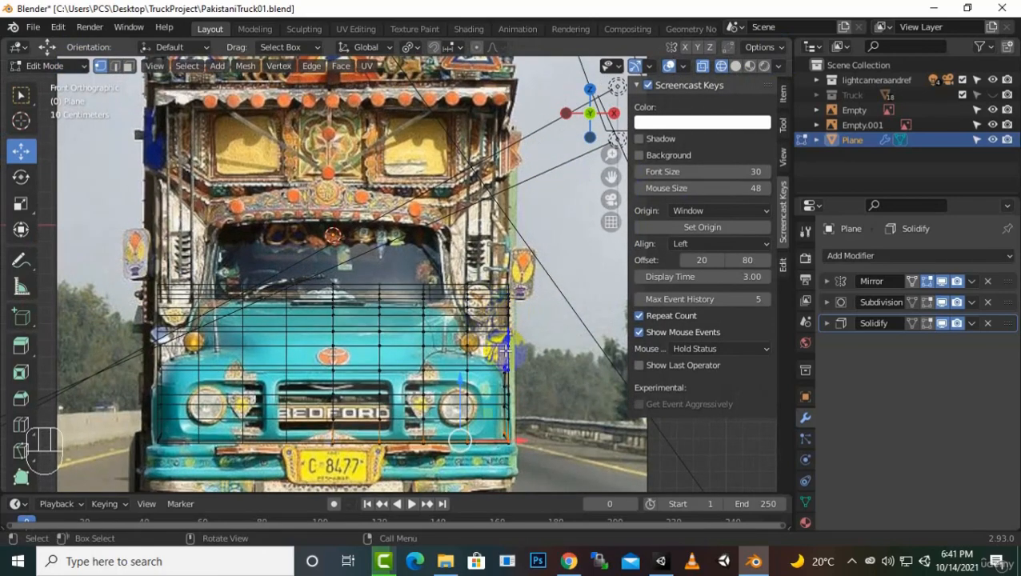
{"action": "mouse_move", "coordinate": [536, 266]}
{"action": "left_mouse_down"}
{"action": "mouse_move", "coordinate": [487, 309]}
{"action": "mouse_move", "coordinate": [512, 320]}
{"action": "mouse_move", "coordinate": [433, 317]}
{"action": "mouse_move", "coordinate": [516, 319]}
{"action": "mouse_move", "coordinate": [536, 340]}
{"action": "mouse_move", "coordinate": [528, 350]}
{"action": "left_mouse_up"}
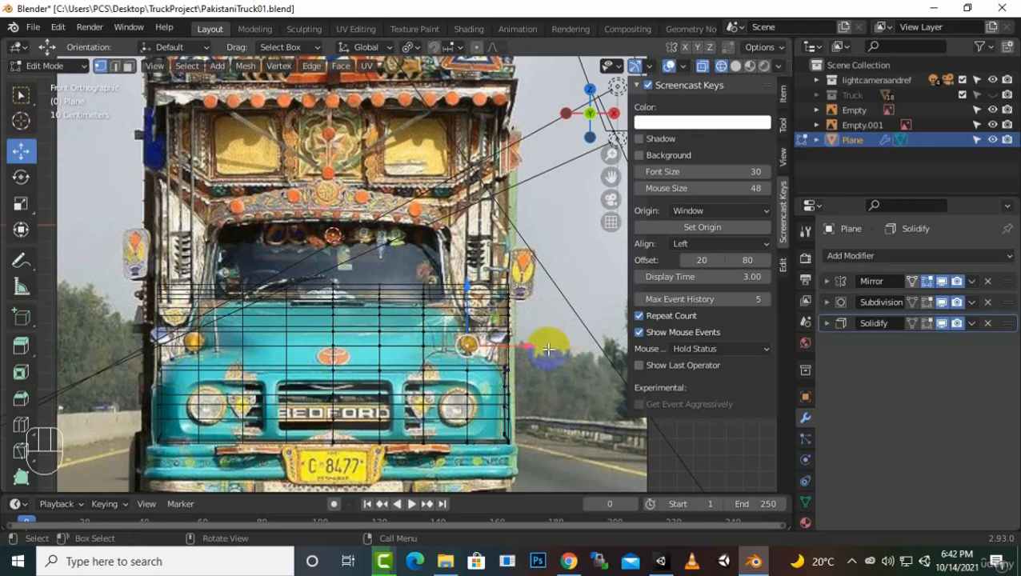
{"action": "left_click_drag", "start_coordinate": [551, 353], "coordinate": [532, 350]}
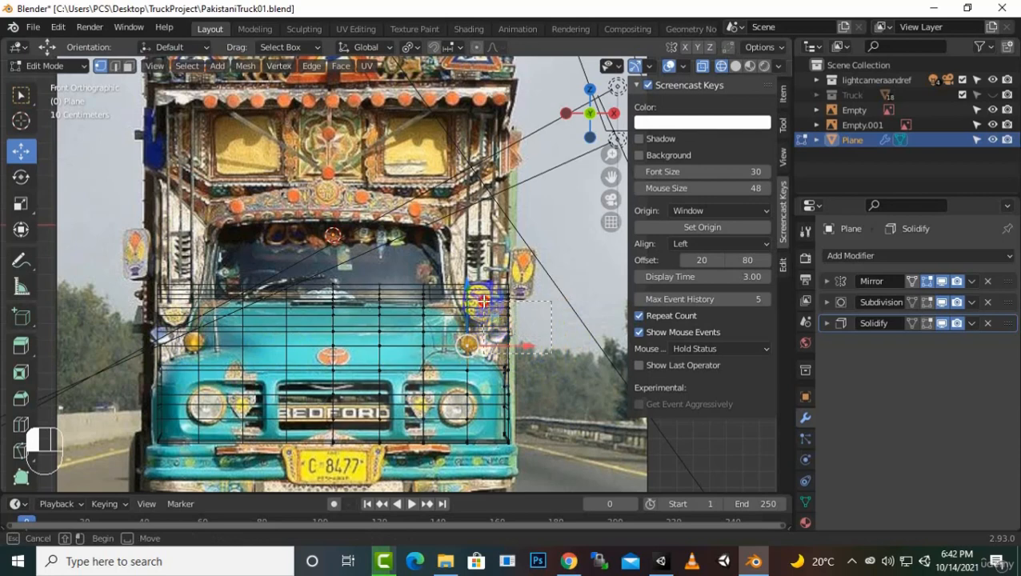
{"action": "left_click_drag", "start_coordinate": [484, 301], "coordinate": [485, 302]}
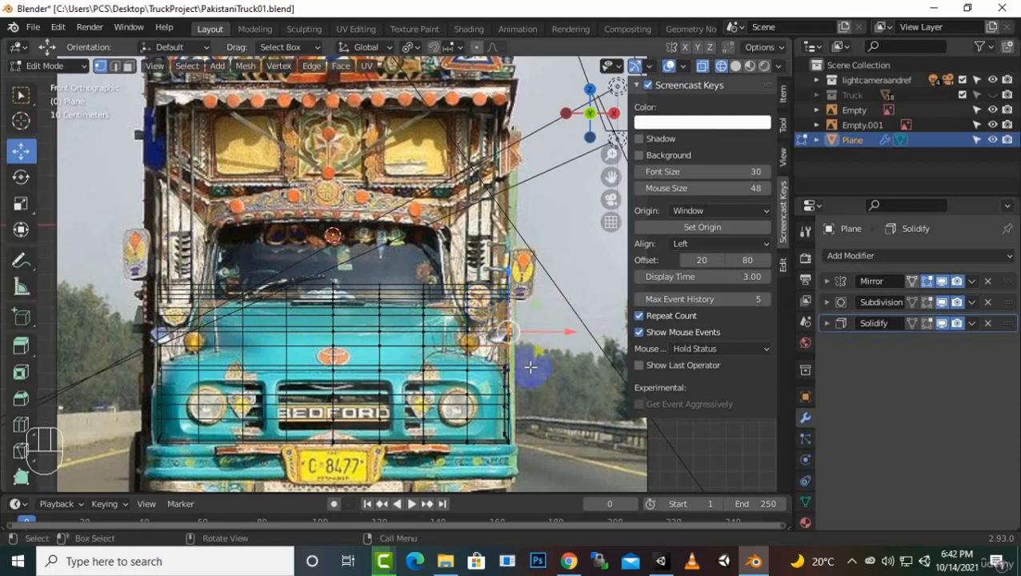
{"action": "left_click_drag", "start_coordinate": [531, 357], "coordinate": [366, 311]}
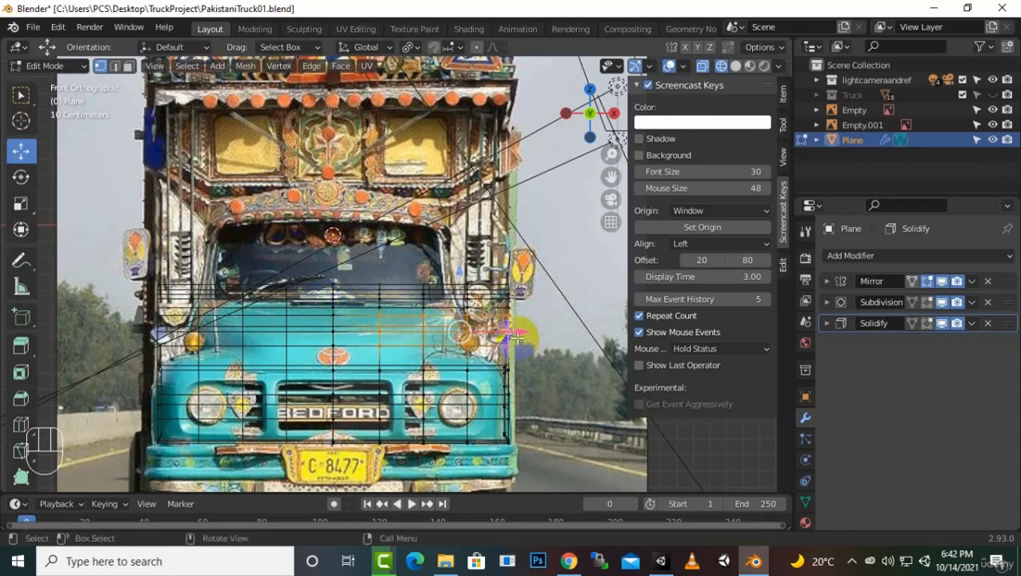
{"action": "left_click_drag", "start_coordinate": [516, 339], "coordinate": [528, 333]}
Step: Try to narrow the hood's upper side by moving its outer vertices along X about -0.032 m and -0.009 m, deselecting inner columns between moves
{"action": "left_click_drag", "start_coordinate": [382, 289], "coordinate": [435, 366], "text": "ctrl"}
{"action": "left_click_drag", "start_coordinate": [541, 334], "coordinate": [533, 336]}
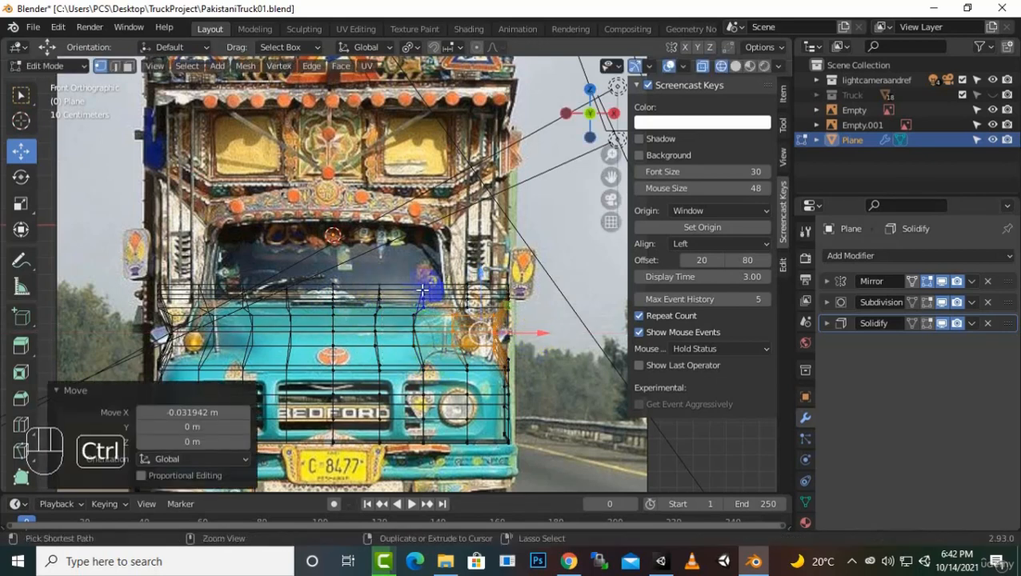
{"action": "left_click_drag", "start_coordinate": [422, 289], "coordinate": [463, 367], "text": "ctrl"}
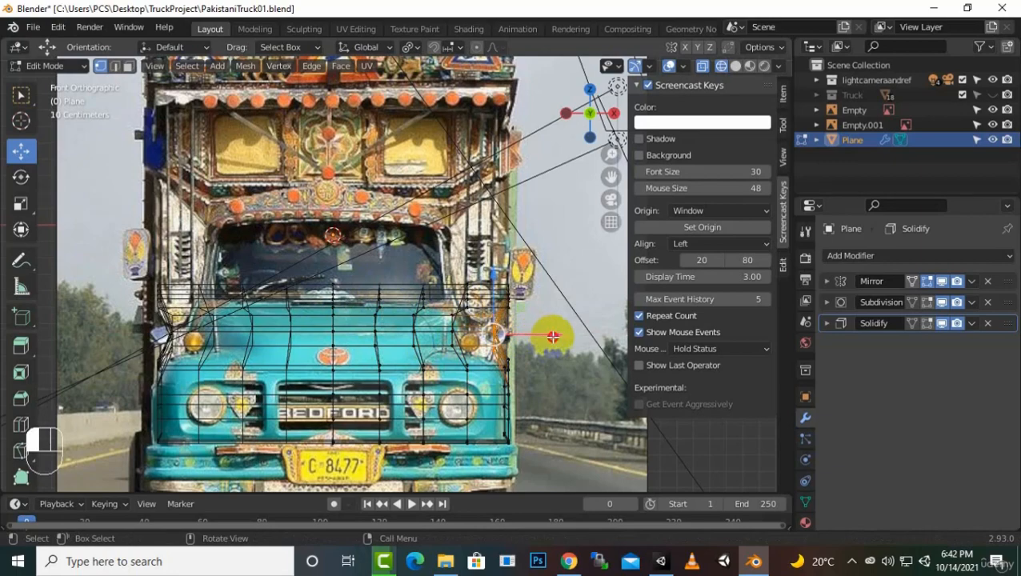
{"action": "left_click_drag", "start_coordinate": [552, 337], "coordinate": [552, 337]}
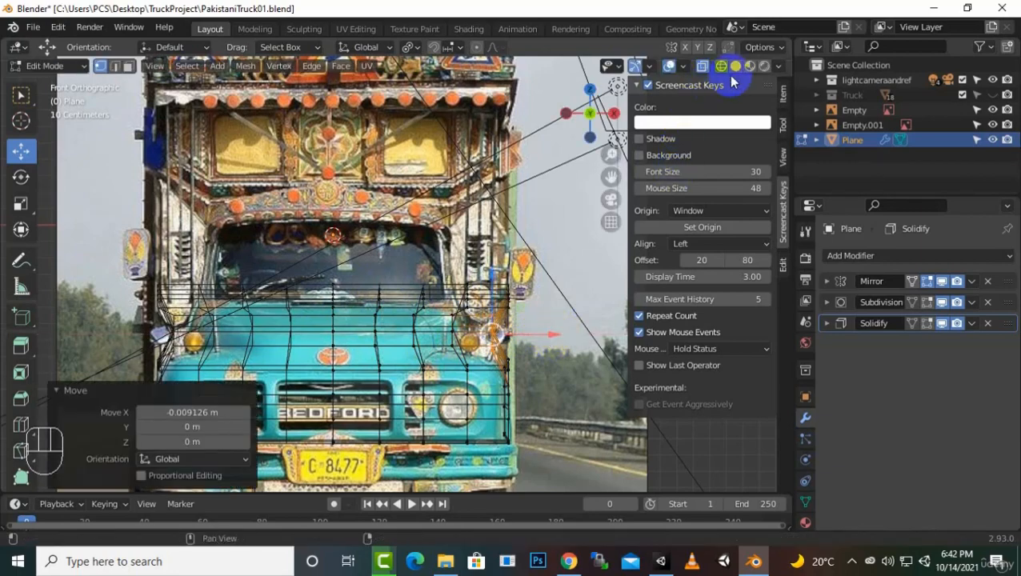
{"action": "left_click", "coordinate": [705, 67]}
{"action": "middle_click_drag", "start_coordinate": [512, 384], "coordinate": [470, 348]}
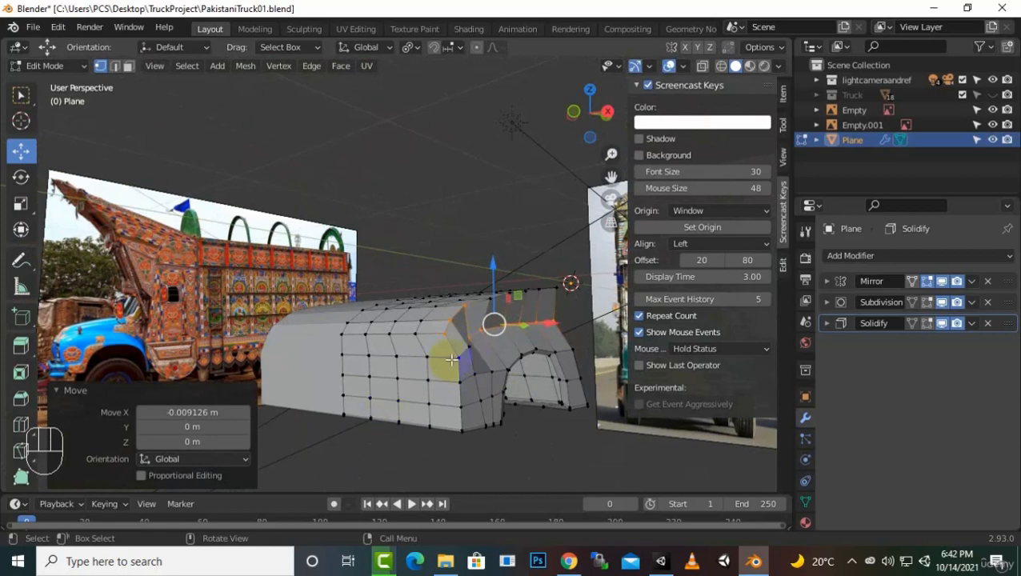
{"action": "middle_click_drag", "start_coordinate": [514, 383], "coordinate": [454, 402]}
{"action": "scroll", "coordinate": [524, 403], "scroll_direction": "up", "scroll_amount": 3}
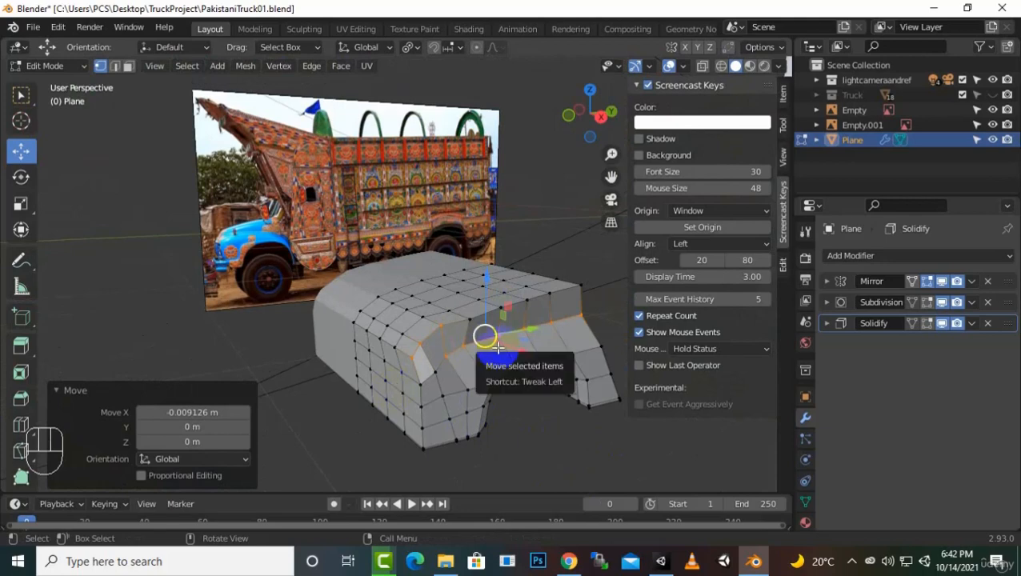
Step: Undo the recent inward vertex moves and selection changes on the hood's upper side
{"action": "key", "text": "ctrl+z"}
{"action": "key", "text": "ctrl+z"}
{"action": "key", "text": "ctrl+z"}
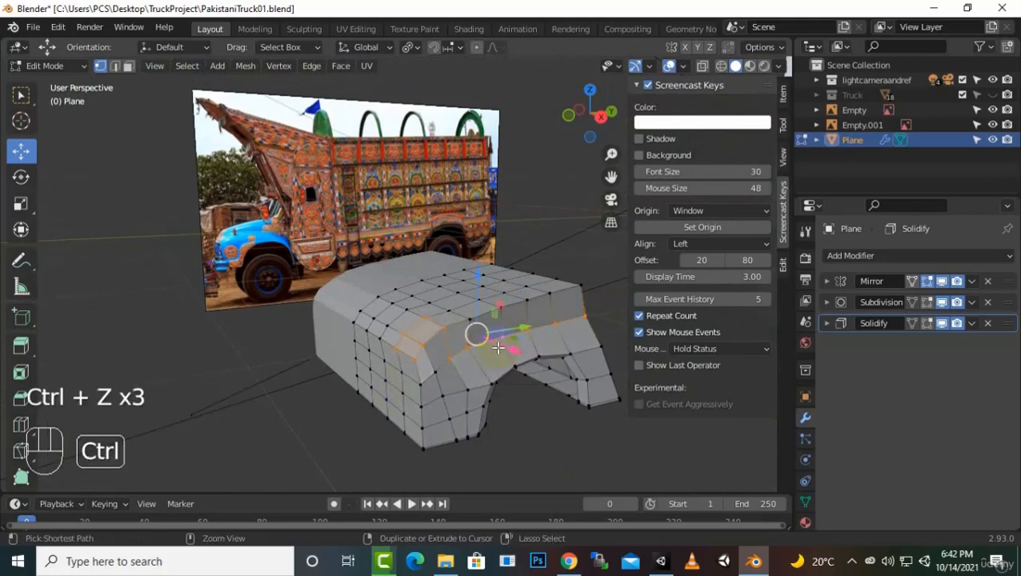
{"action": "key", "text": "ctrl+z"}
{"action": "left_click", "coordinate": [505, 398]}
{"action": "middle_click_drag", "start_coordinate": [506, 397], "coordinate": [531, 435]}
{"action": "key", "text": "ctrl+z"}
{"action": "key", "text": "ctrl+z"}
{"action": "key", "text": "ctrl+z"}
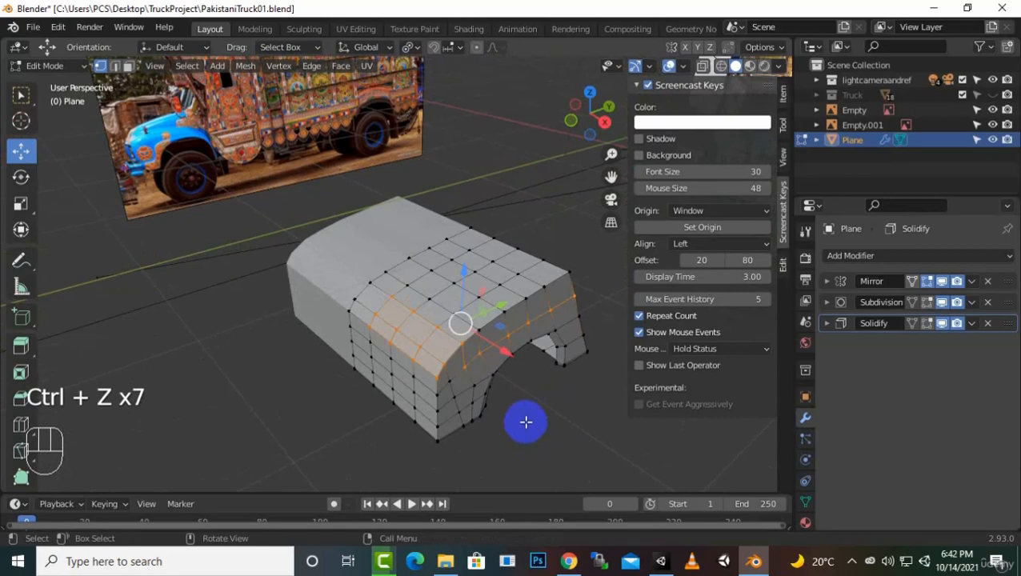
{"action": "key", "text": "ctrl+z"}
Step: In edge selection, select the edge paths running along the front upper rim of the hood and around its outer corner
{"action": "mouse_move", "coordinate": [428, 356]}
{"action": "middle_mouse_down"}
{"action": "mouse_move", "coordinate": [408, 335]}
{"action": "mouse_move", "coordinate": [437, 345]}
{"action": "middle_mouse_up"}
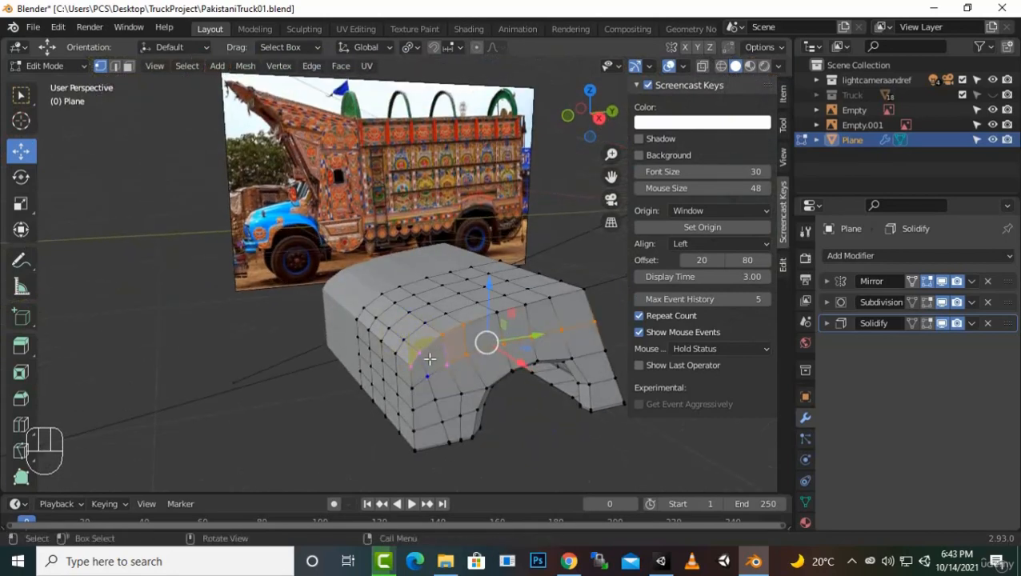
{"action": "left_click", "coordinate": [415, 357]}
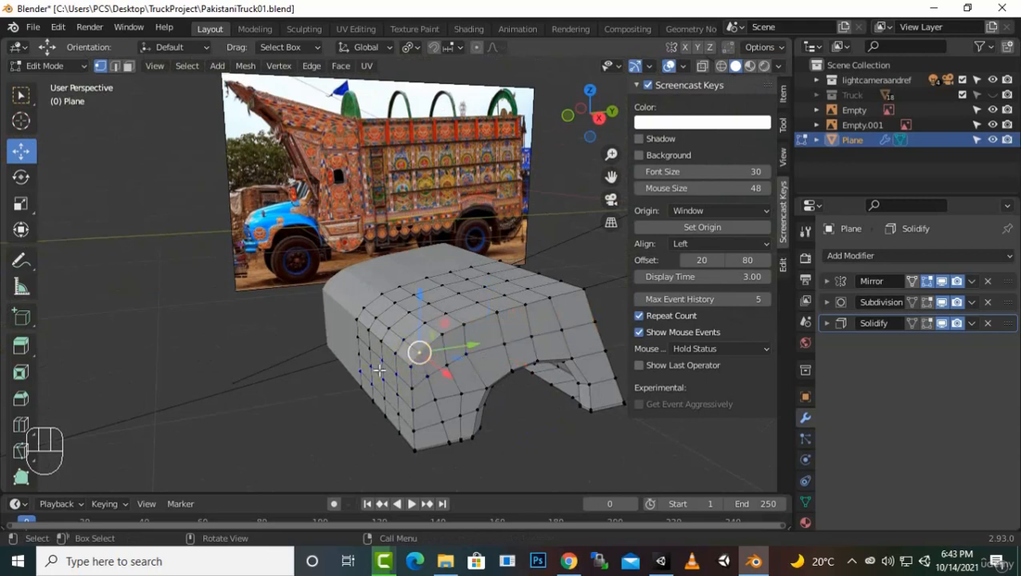
{"action": "left_click", "coordinate": [115, 65]}
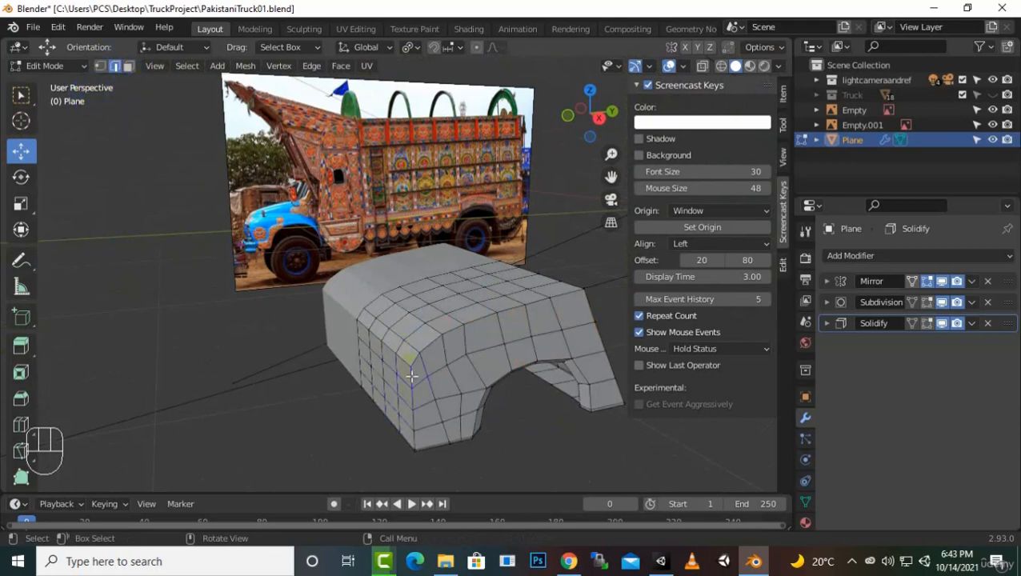
{"action": "key", "text": "ctrl"}
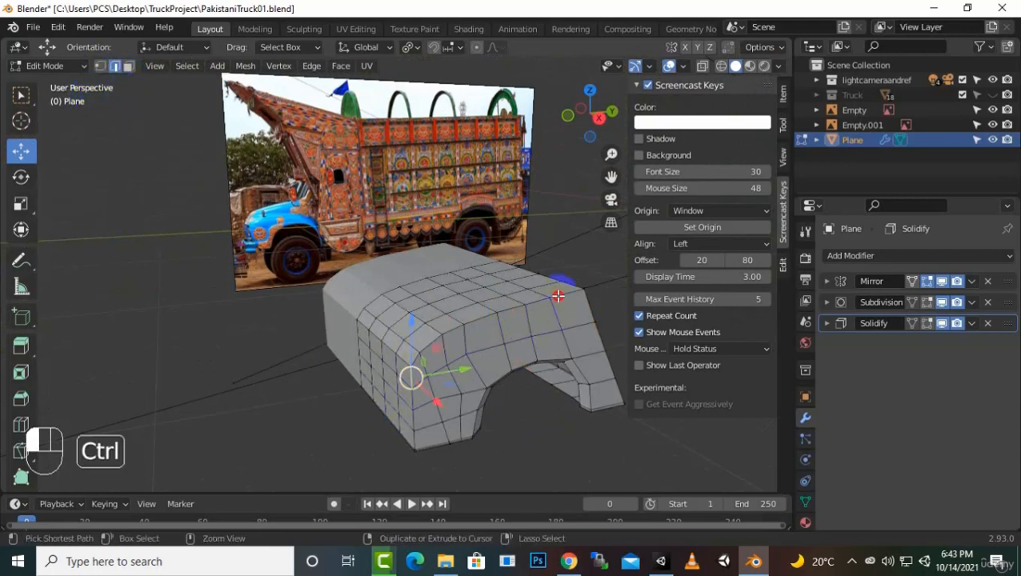
{"action": "left_click", "coordinate": [558, 297], "text": "ctrl"}
{"action": "middle_click_drag", "start_coordinate": [457, 377], "coordinate": [432, 386]}
{"action": "key", "text": "ctrl"}
{"action": "left_click", "coordinate": [430, 379], "text": "ctrl"}
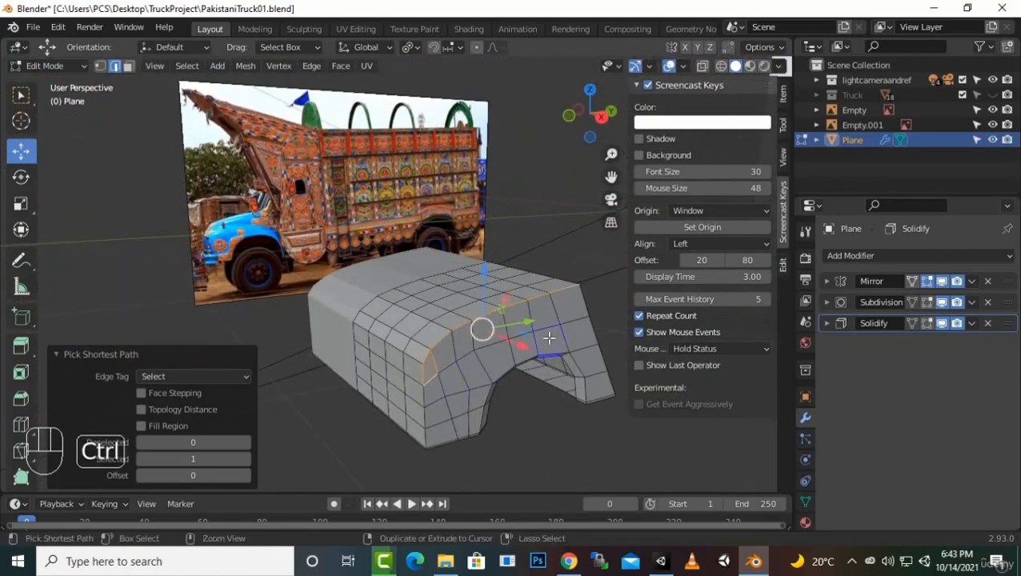
Step: Try to move the selected front rim edges freely, and undo the move
{"action": "middle_click_drag", "start_coordinate": [516, 392], "coordinate": [433, 366]}
{"action": "key", "text": "shift"}
{"action": "middle_click_drag", "start_coordinate": [507, 392], "coordinate": [569, 344]}
{"action": "key", "text": "g"}
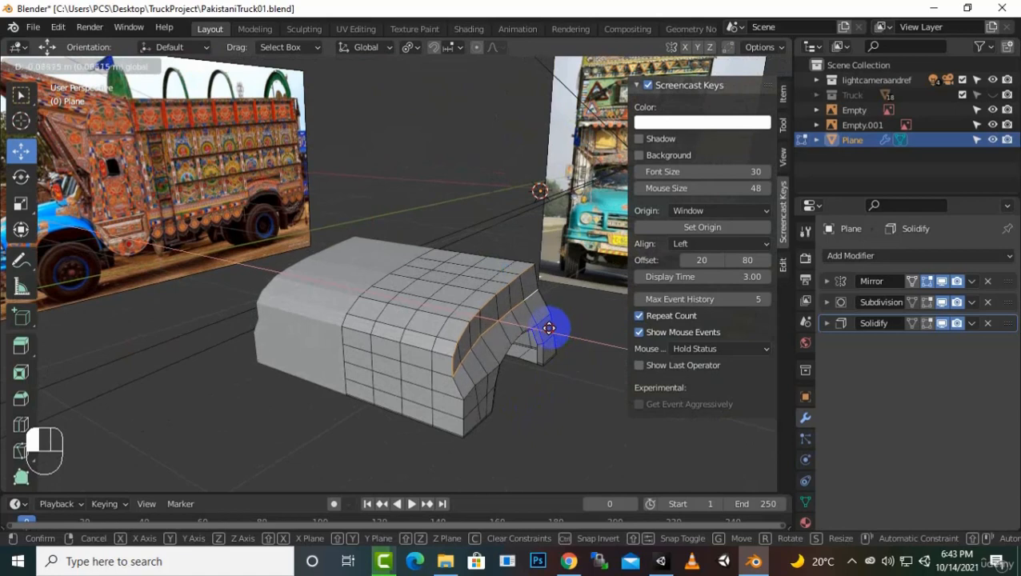
{"action": "left_click", "coordinate": [549, 329]}
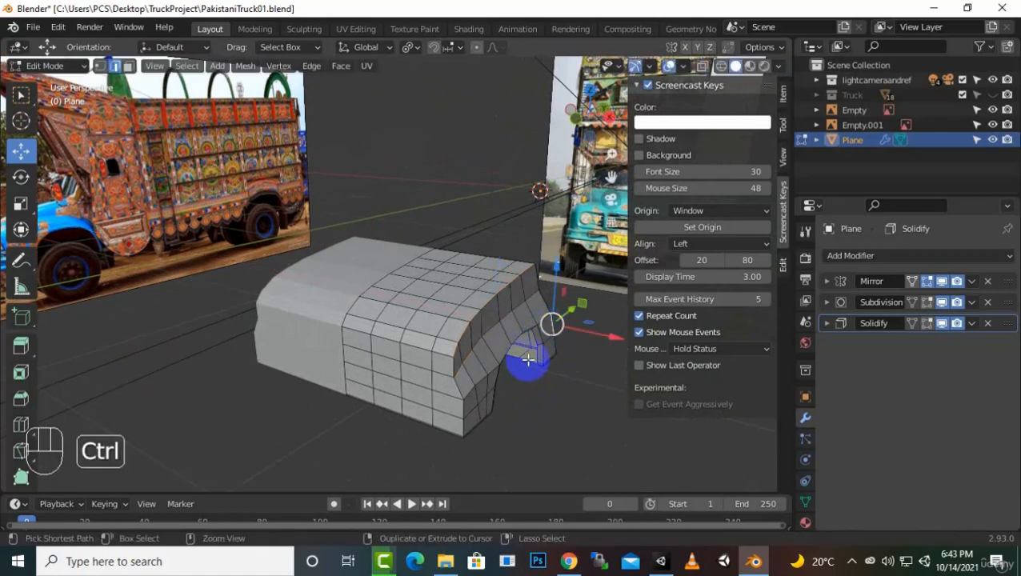
{"action": "key", "text": "ctrl+z"}
Step: Move the front rim edges backward along X in stages, deselecting part of the selection before each further move
{"action": "middle_click_drag", "start_coordinate": [528, 360], "coordinate": [473, 368]}
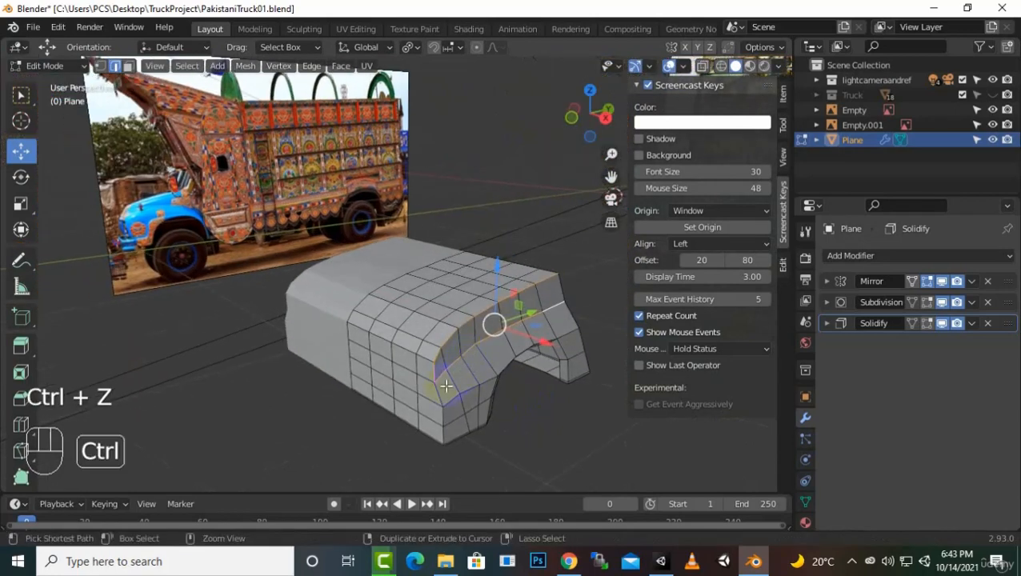
{"action": "left_click_drag", "start_coordinate": [448, 384], "coordinate": [439, 360], "text": "ctrl"}
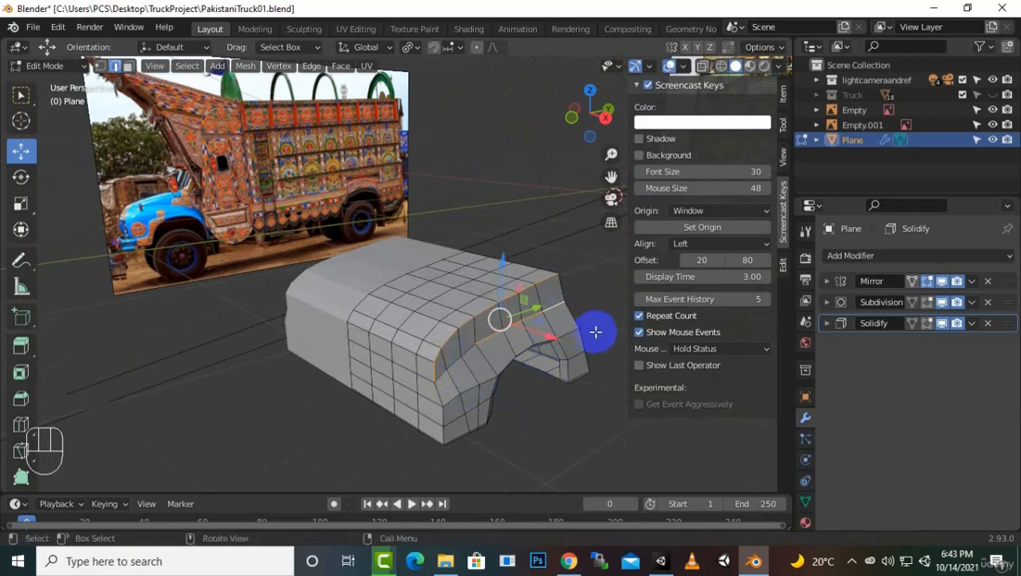
{"action": "left_click_drag", "start_coordinate": [585, 341], "coordinate": [547, 305], "text": "ctrl"}
{"action": "left_click_drag", "start_coordinate": [561, 361], "coordinate": [506, 311], "text": "ctrl"}
{"action": "left_click_drag", "start_coordinate": [513, 365], "coordinate": [470, 328], "text": "ctrl"}
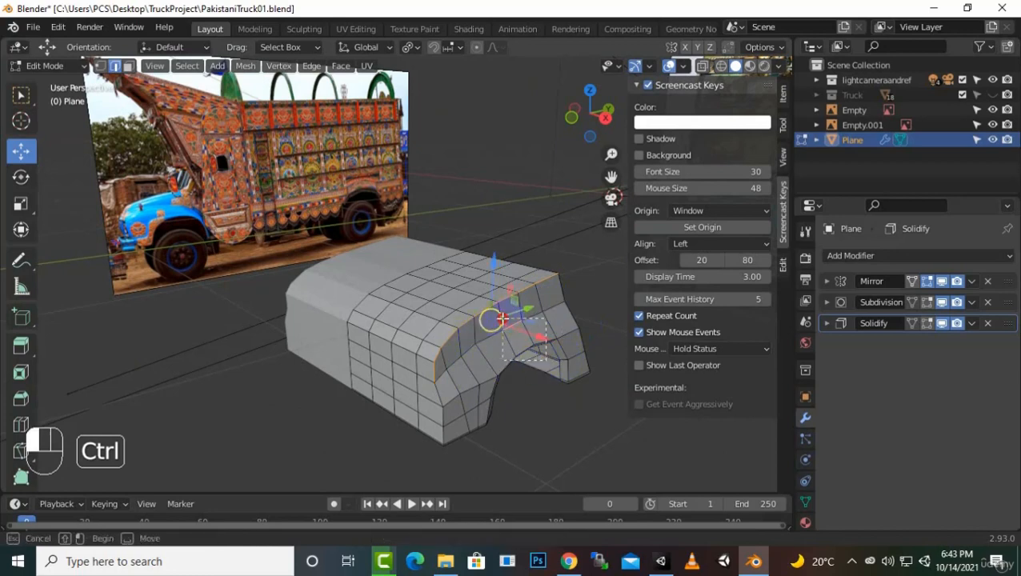
{"action": "left_click_drag", "start_coordinate": [530, 338], "coordinate": [525, 335]}
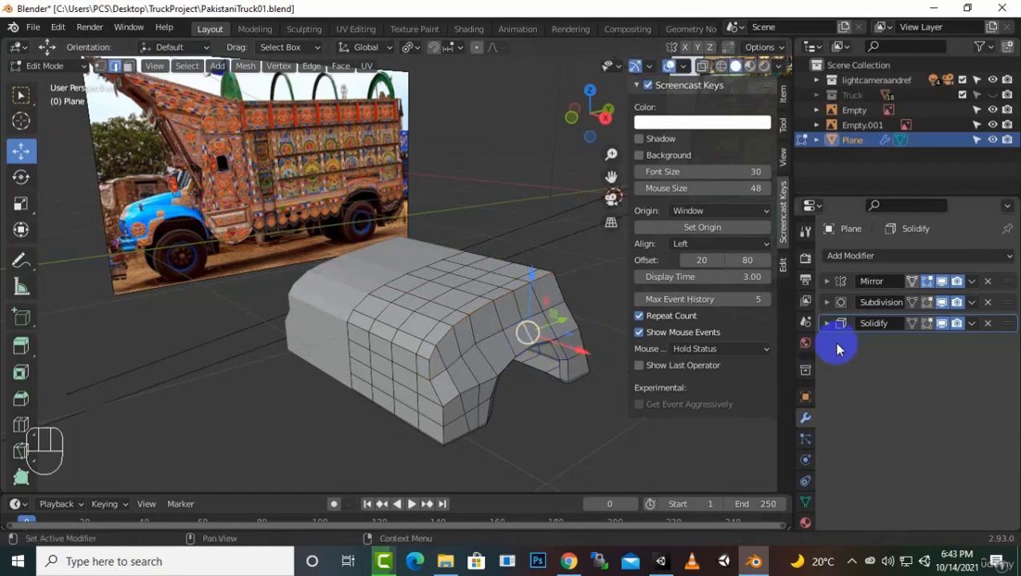
Step: Preview the smoothed hood in Object Mode against the reference images, and return to editing the mesh
{"action": "left_click", "coordinate": [926, 323]}
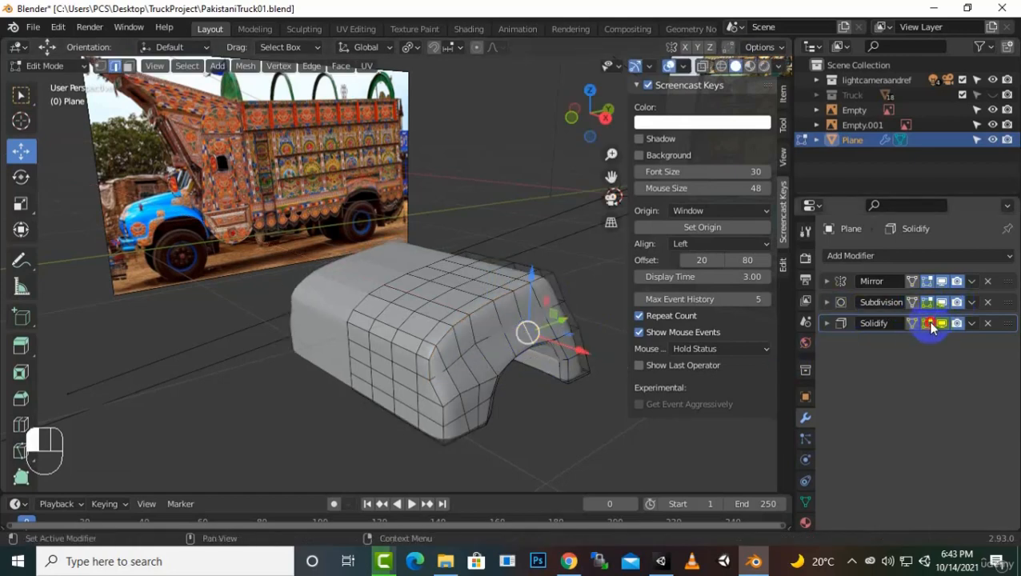
{"action": "key", "text": "Tab"}
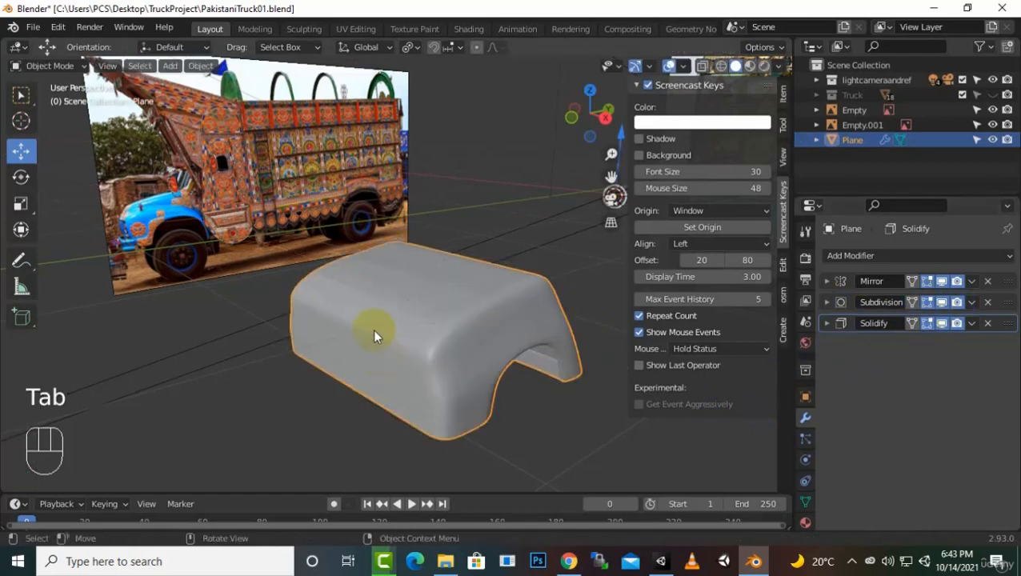
{"action": "middle_click_drag", "start_coordinate": [374, 336], "coordinate": [456, 394]}
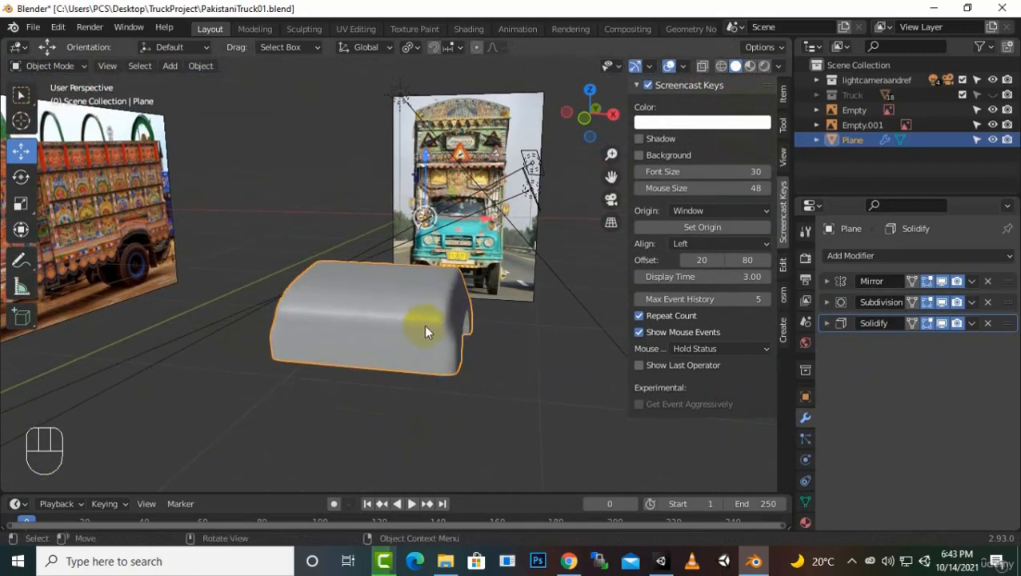
{"action": "mouse_move", "coordinate": [507, 342]}
{"action": "middle_mouse_down"}
{"action": "mouse_move", "coordinate": [495, 357]}
{"action": "mouse_move", "coordinate": [502, 352]}
{"action": "middle_mouse_up"}
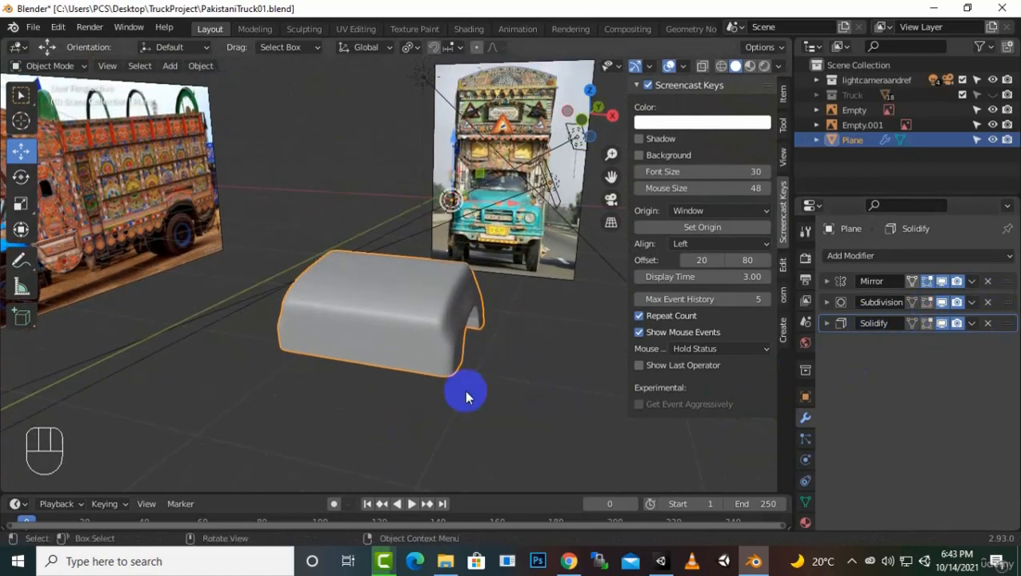
{"action": "key", "text": "Tab"}
{"action": "middle_click_drag", "start_coordinate": [469, 342], "coordinate": [432, 353]}
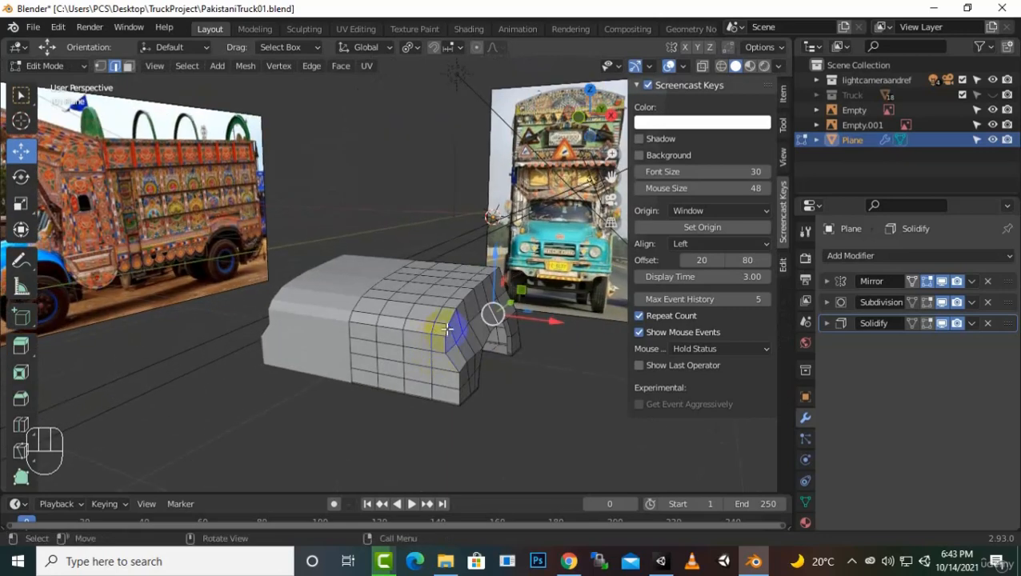
{"action": "middle_click_drag", "start_coordinate": [448, 337], "coordinate": [470, 353]}
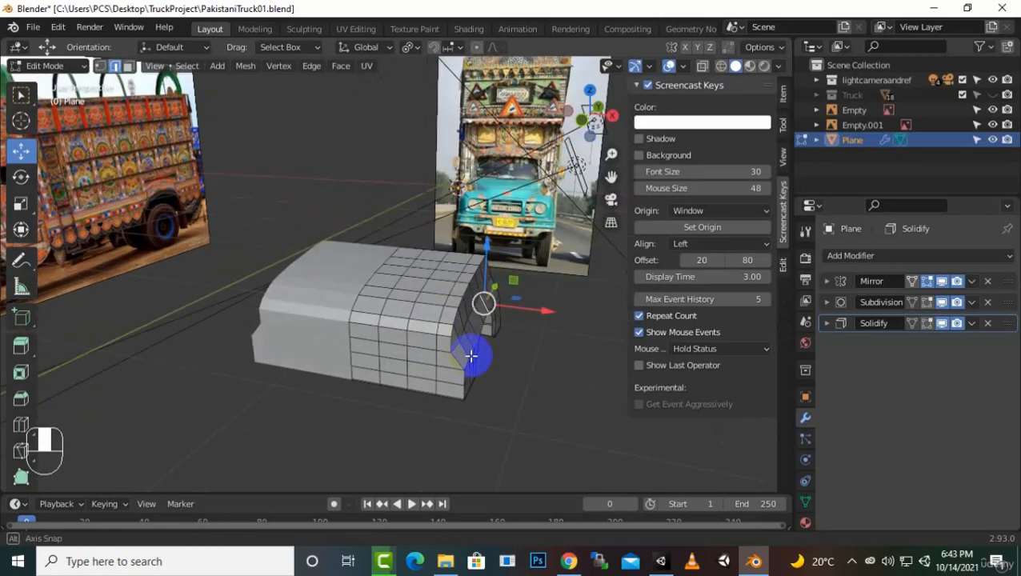
Step: In vertex selection, pick the vertex rows on the hood's upper shoulder near the open end and move them along X about -0.075 m
{"action": "left_click", "coordinate": [115, 68]}
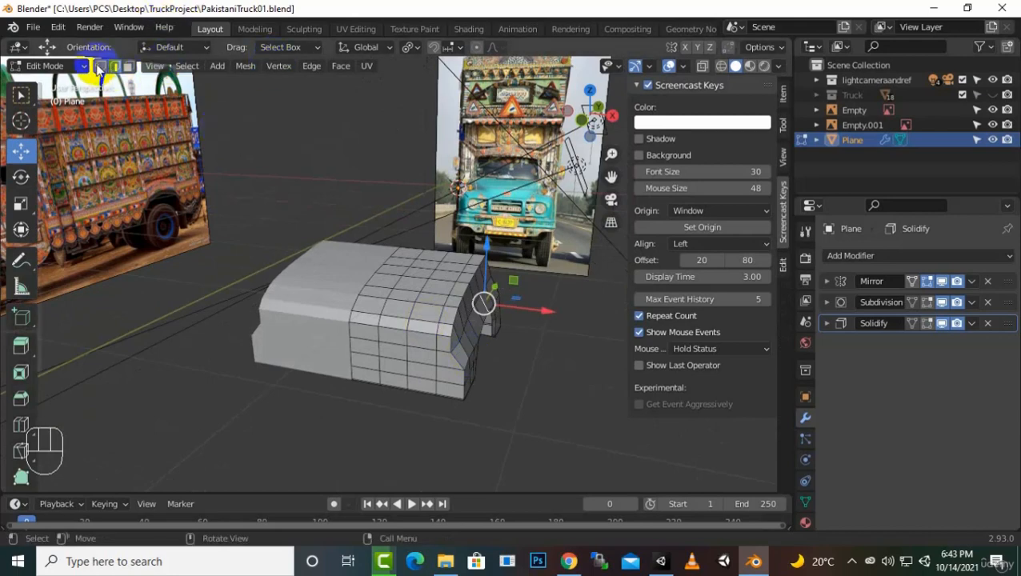
{"action": "left_click", "coordinate": [100, 65]}
{"action": "middle_click_drag", "start_coordinate": [401, 280], "coordinate": [412, 291]}
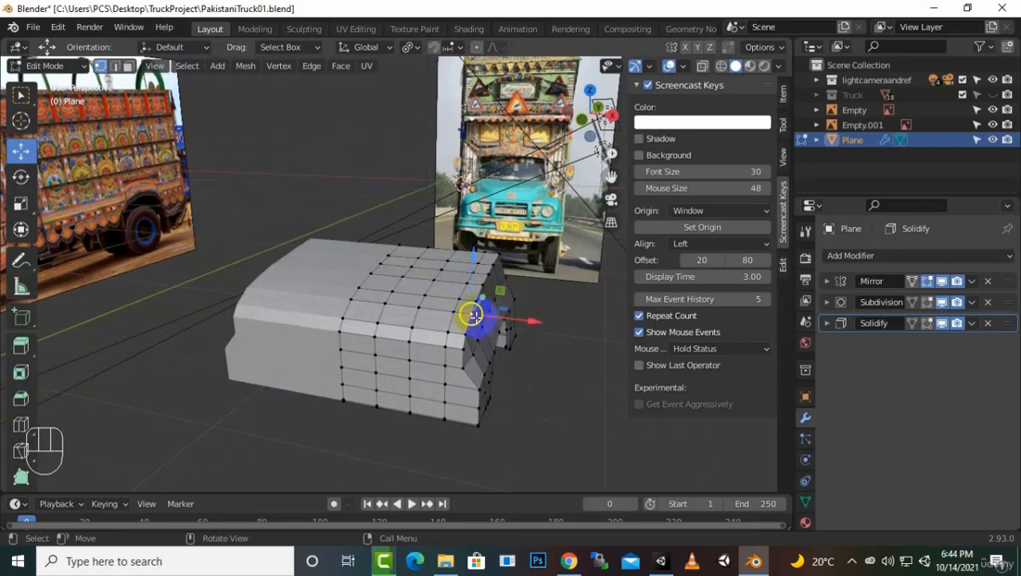
{"action": "middle_click_drag", "start_coordinate": [475, 316], "coordinate": [465, 302]}
{"action": "key", "text": "ctrl"}
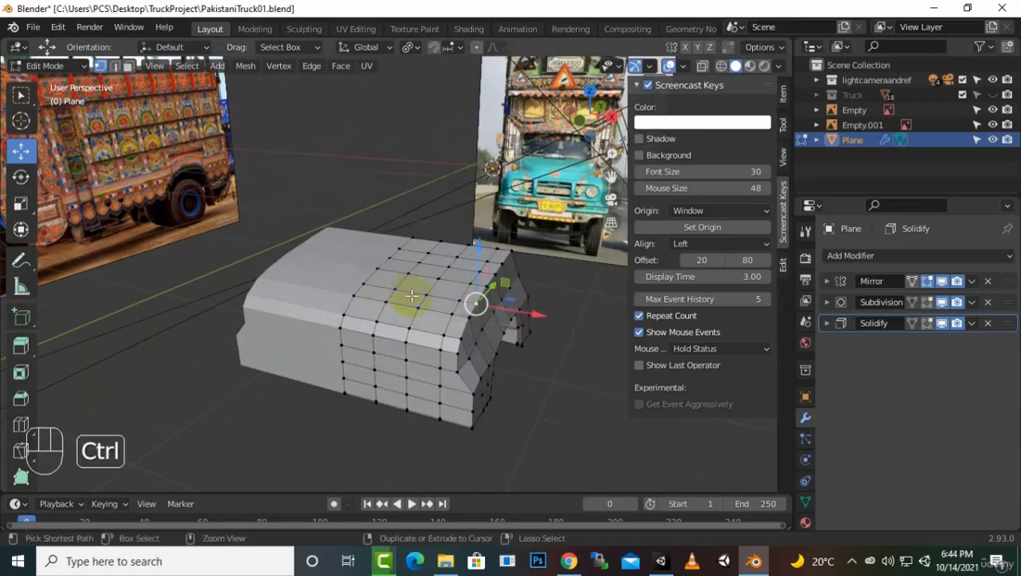
{"action": "left_click", "coordinate": [427, 295], "text": "ctrl"}
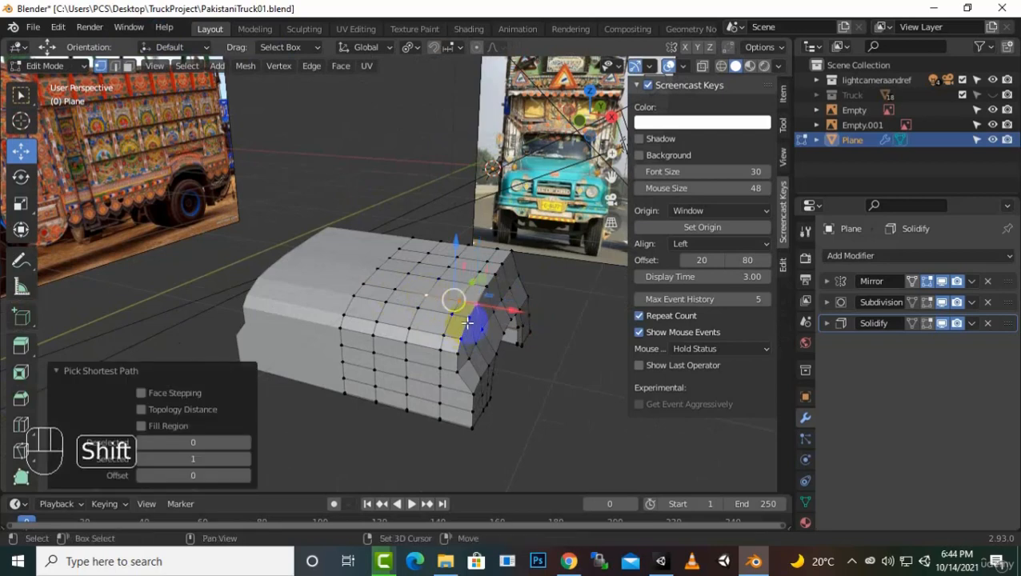
{"action": "left_click", "coordinate": [471, 322], "text": "shift"}
{"action": "left_click", "coordinate": [419, 305], "text": "ctrl"}
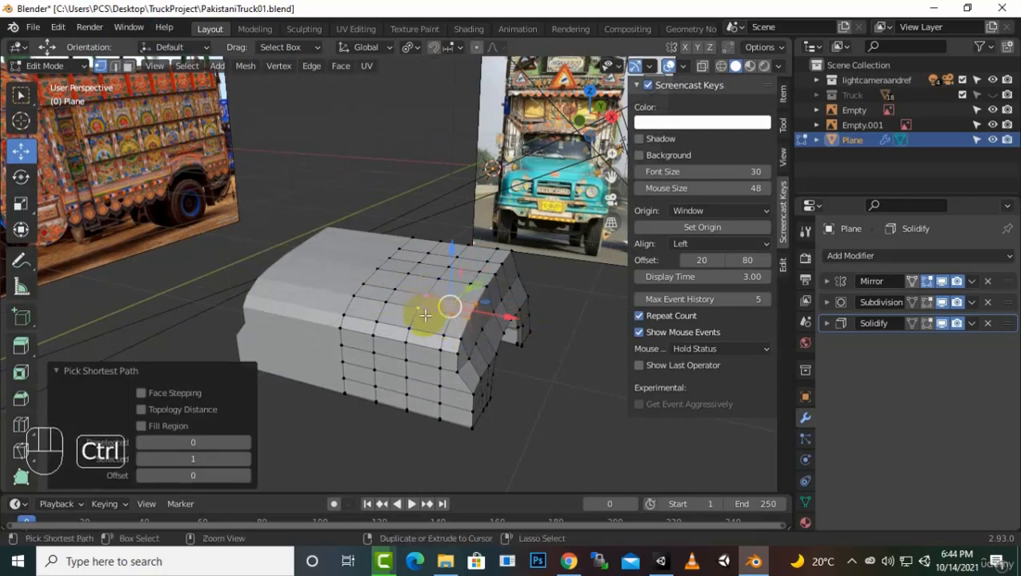
{"action": "left_click", "coordinate": [456, 341], "text": "shift"}
{"action": "left_click", "coordinate": [418, 336], "text": "ctrl"}
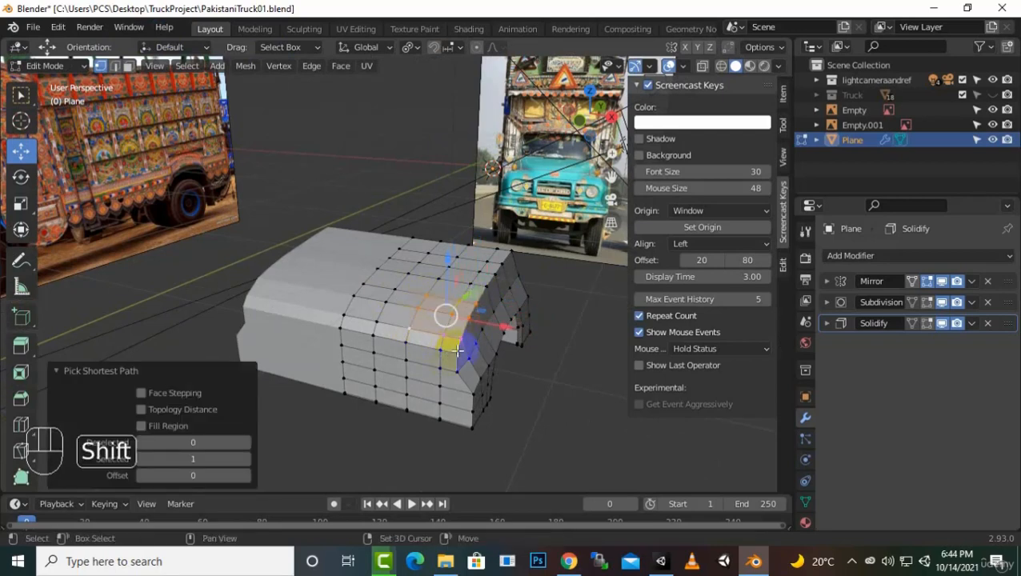
{"action": "left_click", "coordinate": [452, 351], "text": "shift"}
{"action": "left_click", "coordinate": [421, 340], "text": "ctrl"}
{"action": "middle_click_drag", "start_coordinate": [421, 340], "coordinate": [492, 335]}
{"action": "left_click_drag", "start_coordinate": [504, 324], "coordinate": [491, 328]}
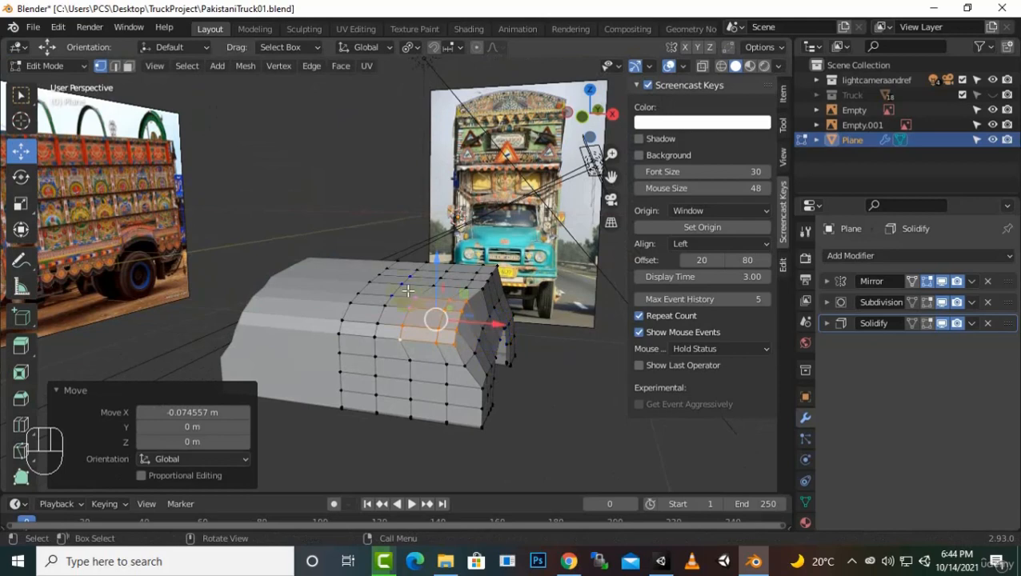
Step: Move progressively fewer shoulder vertex rows along X about -0.044 m and -0.039 m, and display the Subdivision smoothing on the mesh
{"action": "left_click_drag", "start_coordinate": [428, 279], "coordinate": [485, 335], "text": "ctrl"}
{"action": "left_click_drag", "start_coordinate": [394, 288], "coordinate": [406, 290], "text": "ctrl"}
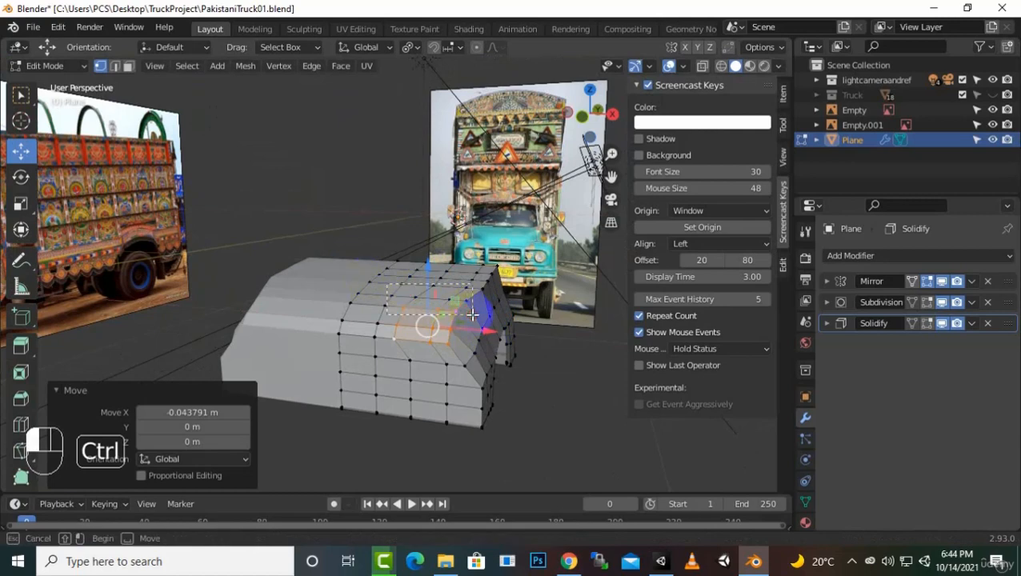
{"action": "left_click_drag", "start_coordinate": [472, 315], "coordinate": [478, 343], "text": "ctrl"}
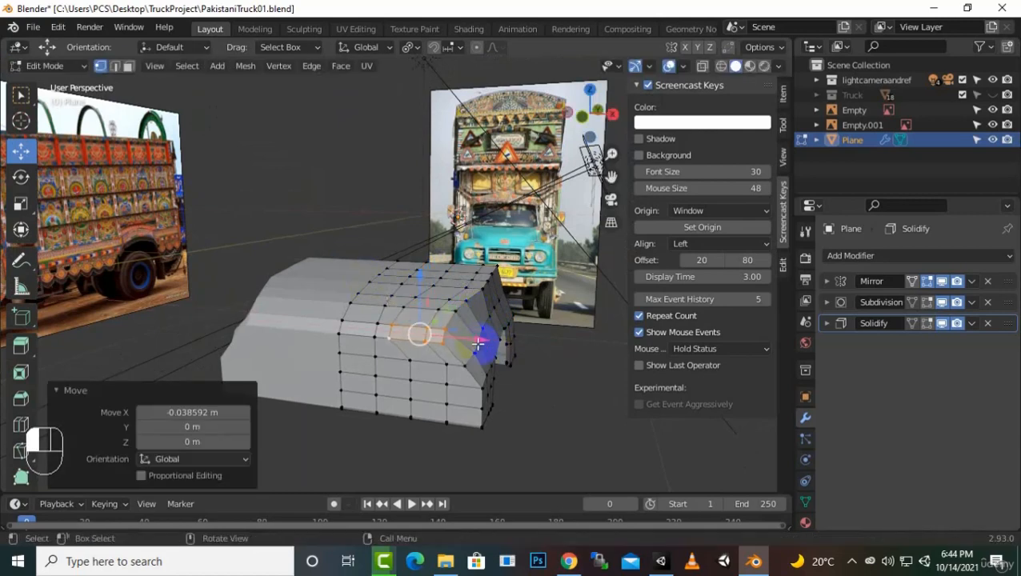
{"action": "left_click_drag", "start_coordinate": [358, 290], "coordinate": [469, 350], "text": "ctrl"}
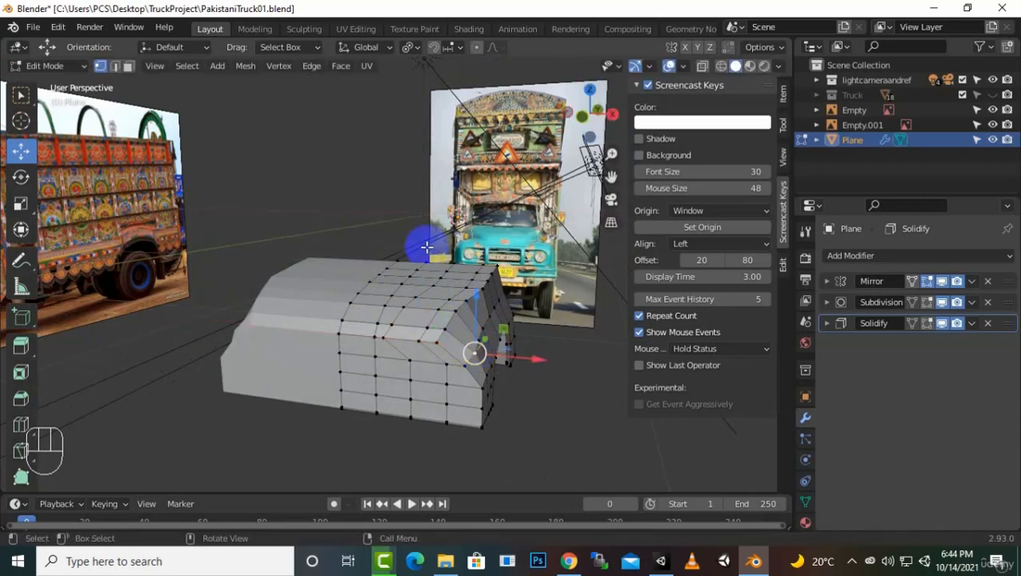
{"action": "middle_click_drag", "start_coordinate": [422, 243], "coordinate": [463, 364]}
{"action": "left_click", "coordinate": [928, 303]}
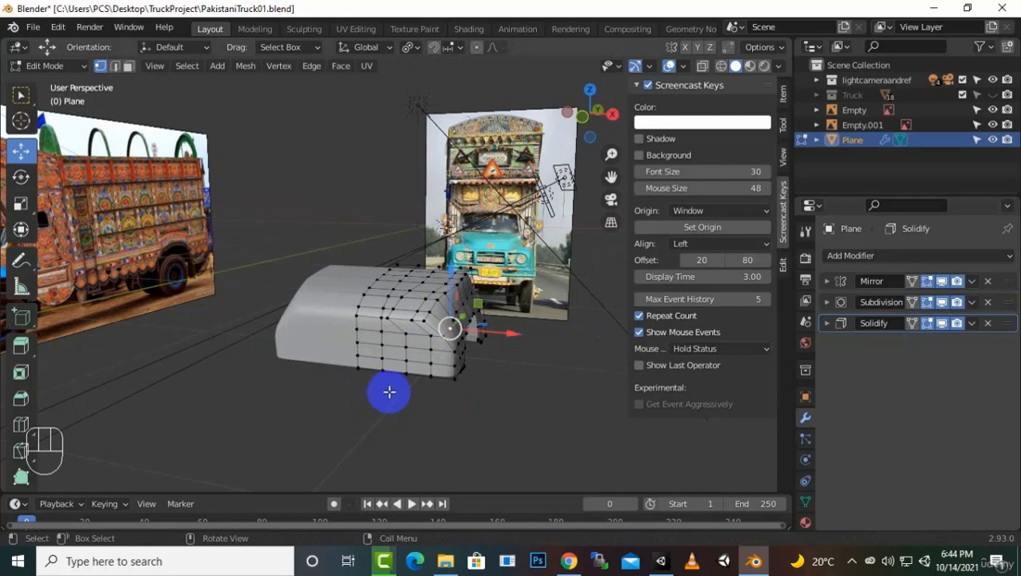
Step: Inspect the smoothed hood in Object Mode from the side and front against the reference images
{"action": "key", "text": "Tab"}
{"action": "middle_click_drag", "start_coordinate": [389, 392], "coordinate": [184, 312]}
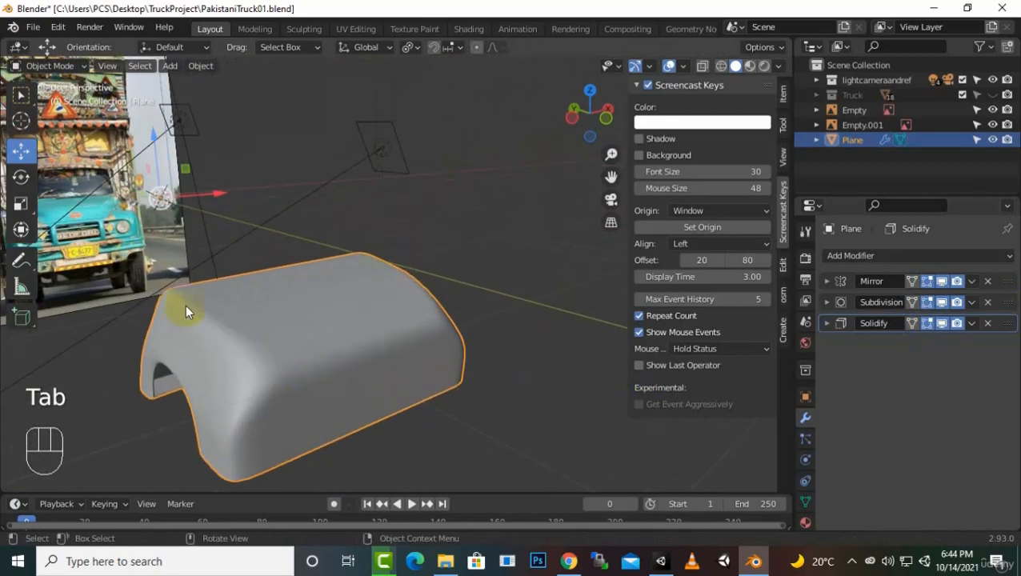
{"action": "middle_click_drag", "start_coordinate": [497, 426], "coordinate": [436, 248]}
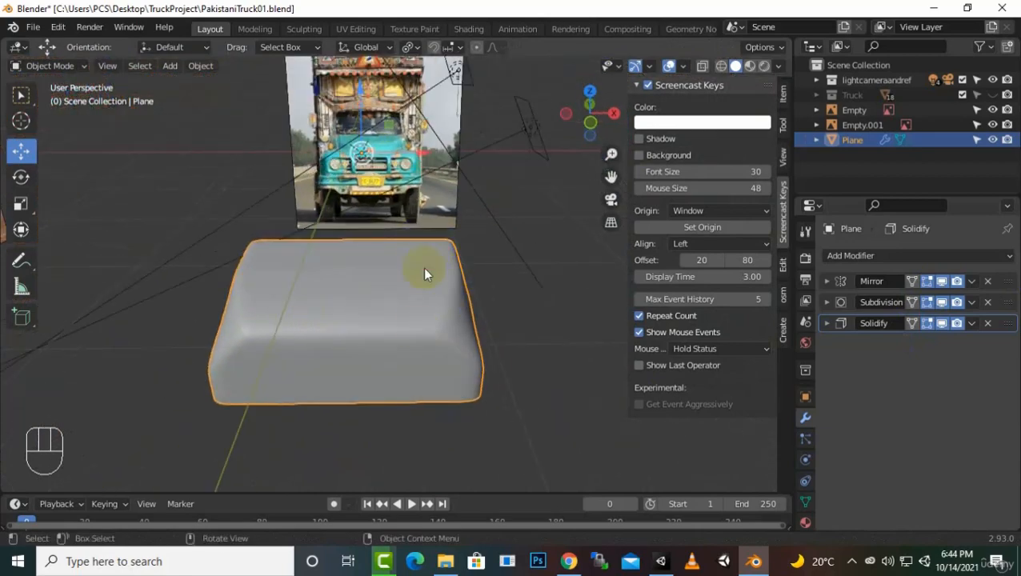
{"action": "middle_click_drag", "start_coordinate": [424, 302], "coordinate": [474, 292]}
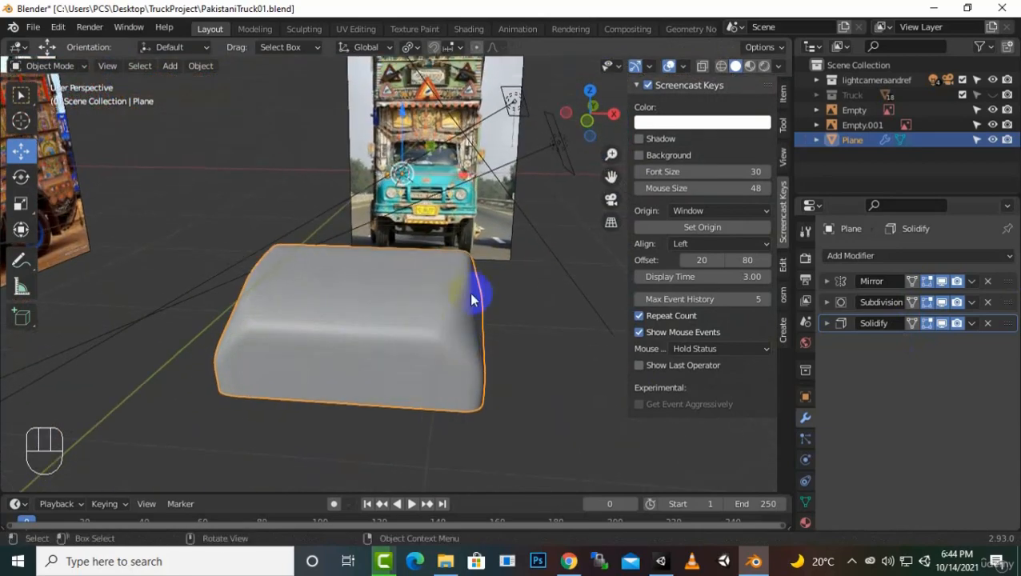
Step: Turn off the Edit Mode display of the Subdivision and Solidify modifiers, compare the hood with both references, and return to editing the mesh
{"action": "left_click", "coordinate": [926, 323]}
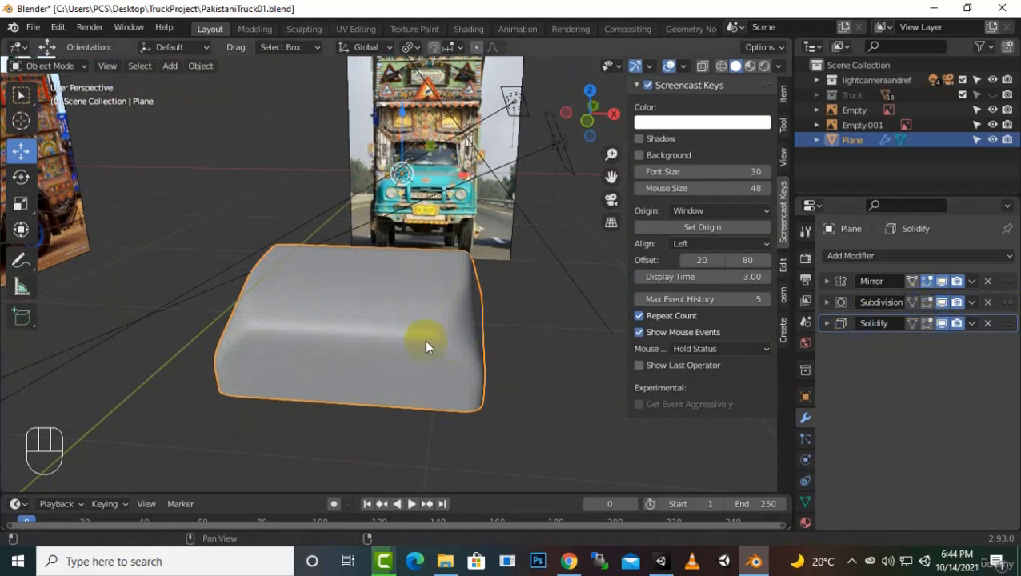
{"action": "key", "text": "Tab"}
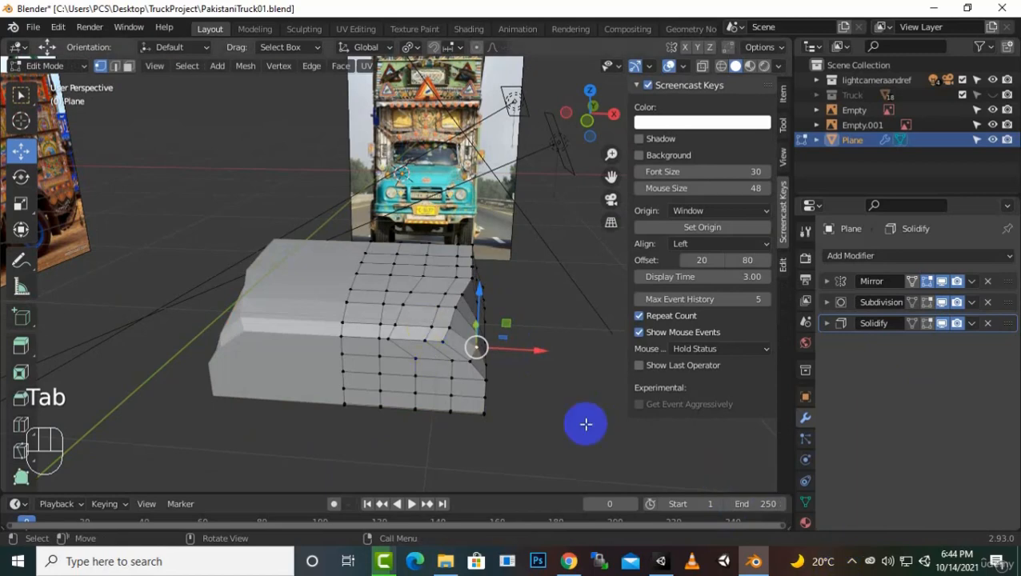
{"action": "left_click", "coordinate": [852, 569]}
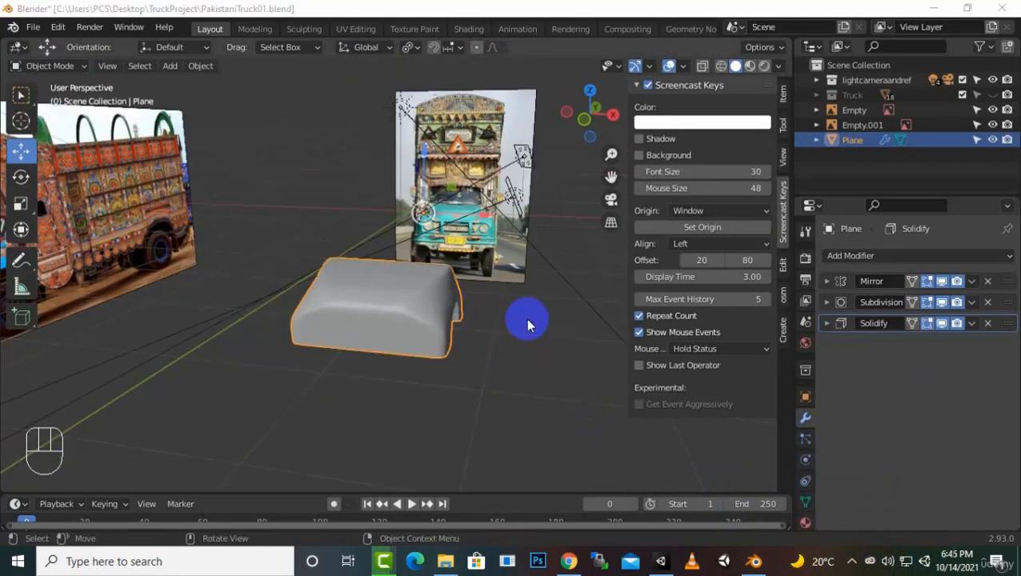
{"action": "middle_click_drag", "start_coordinate": [528, 318], "coordinate": [462, 310]}
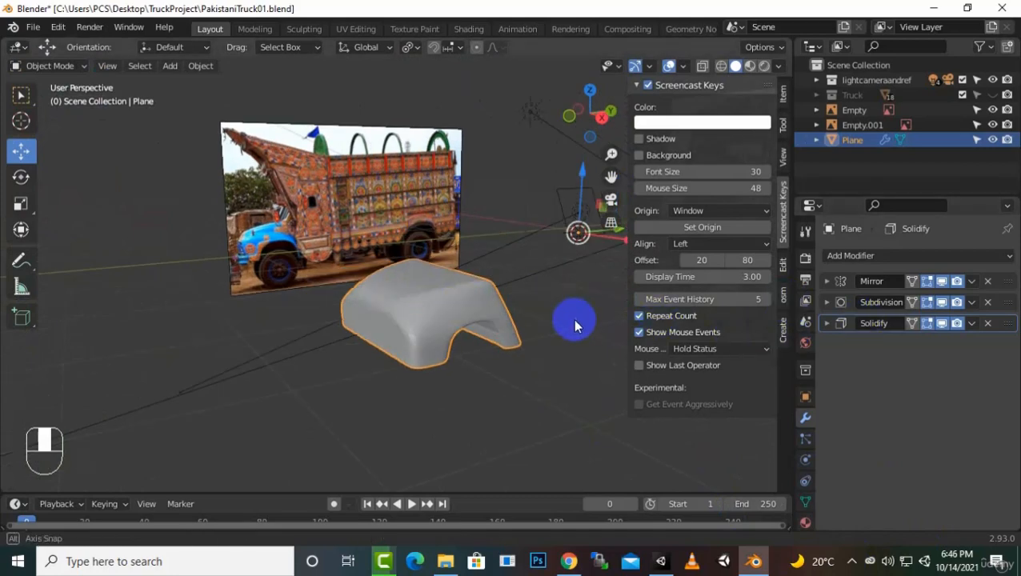
{"action": "middle_click_drag", "start_coordinate": [573, 319], "coordinate": [561, 268]}
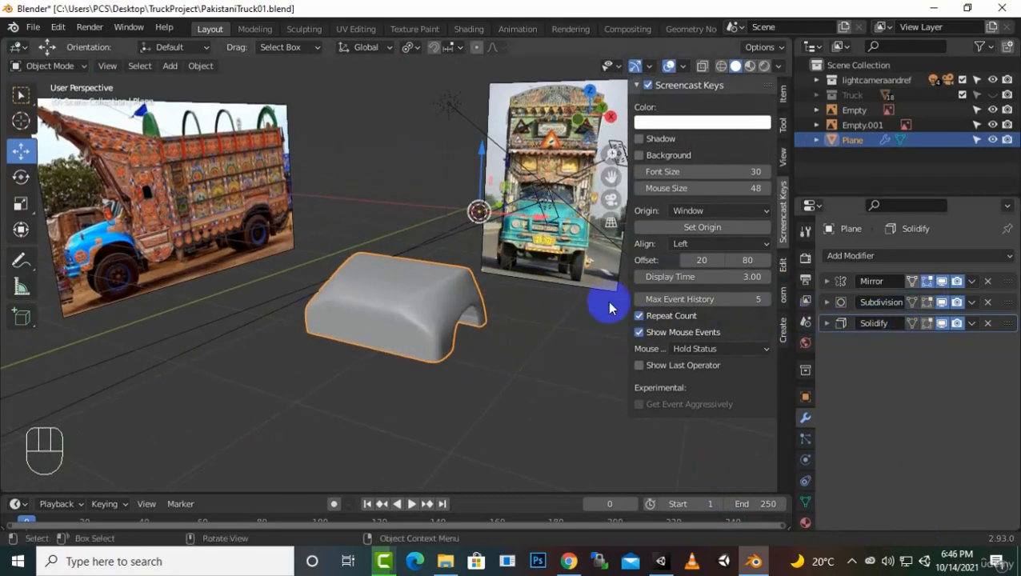
{"action": "key", "text": "Tab"}
Step: In face selection, select the hood's raised centre area on the editable half, from the outline faces to the inner rows
{"action": "middle_click_drag", "start_coordinate": [402, 278], "coordinate": [442, 253]}
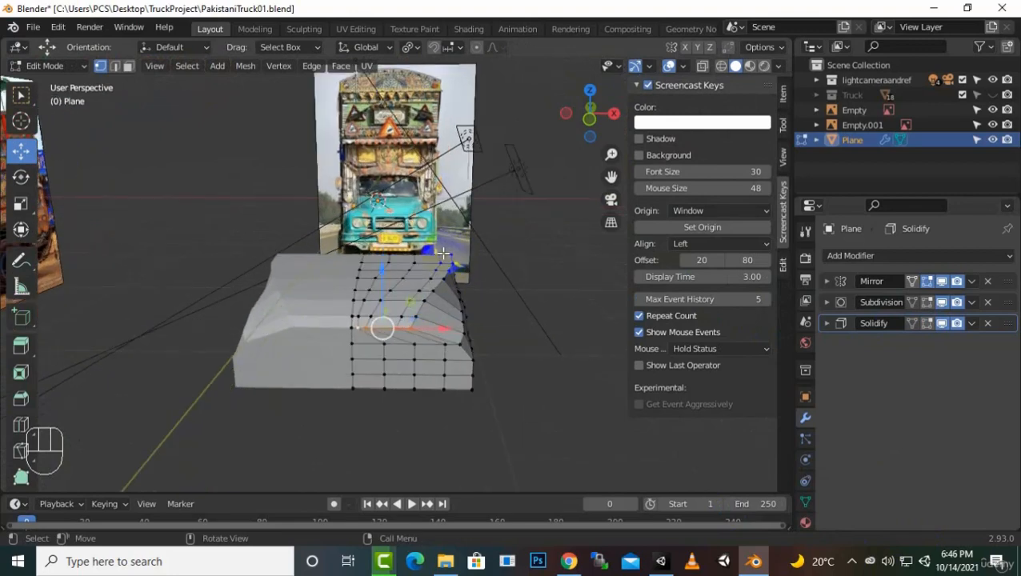
{"action": "scroll", "coordinate": [443, 253], "scroll_direction": "up", "scroll_amount": 2}
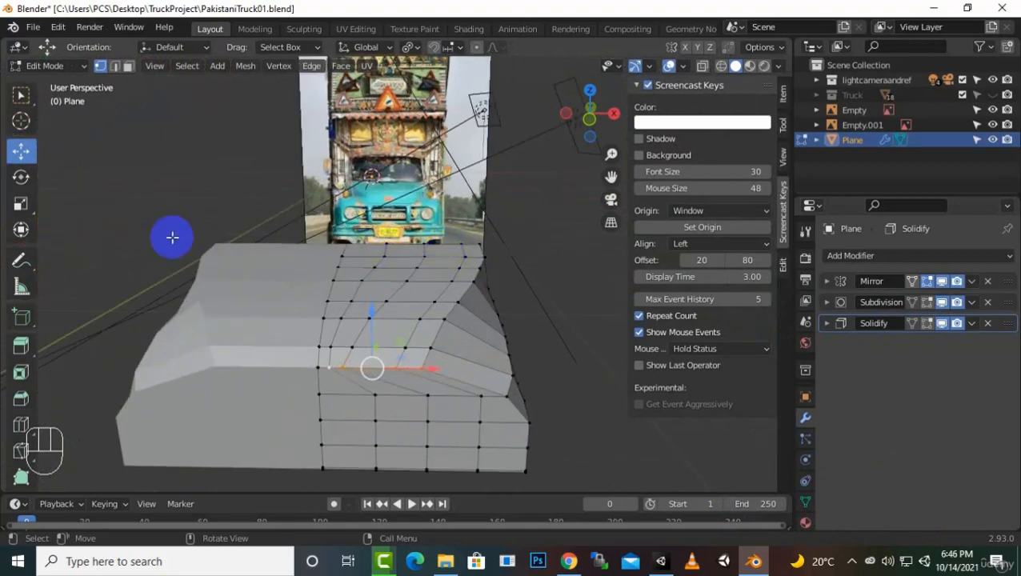
{"action": "left_click", "coordinate": [128, 67]}
{"action": "left_click", "coordinate": [399, 353]}
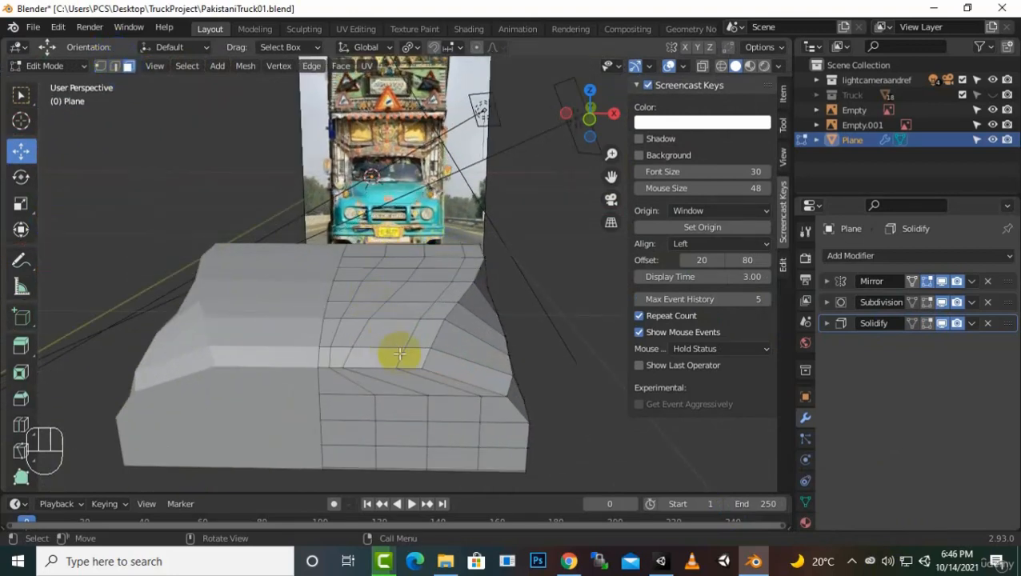
{"action": "left_click", "coordinate": [331, 339], "text": "ctrl"}
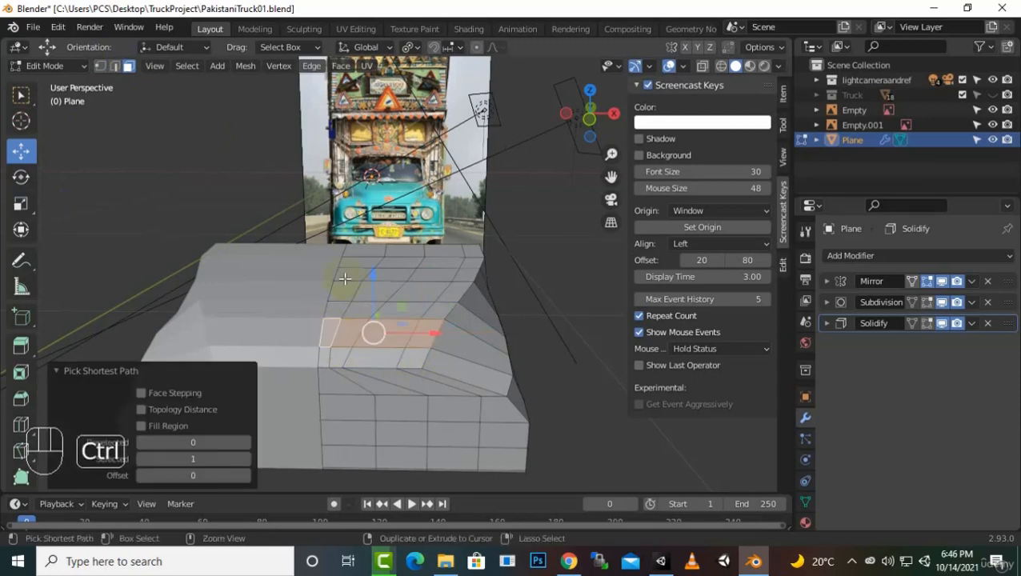
{"action": "left_click", "coordinate": [473, 281], "text": "ctrl"}
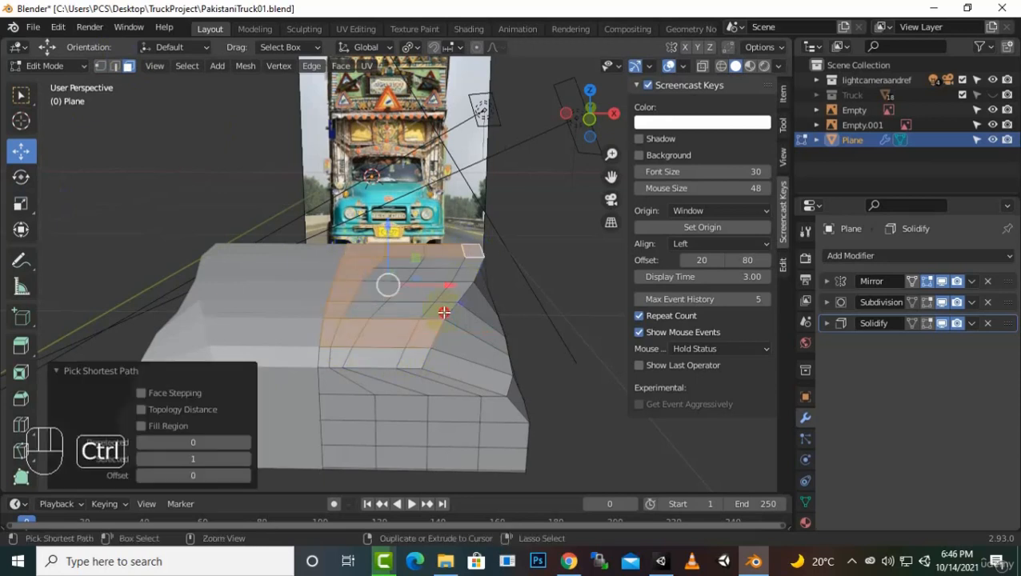
{"action": "left_click", "coordinate": [396, 309], "text": "ctrl"}
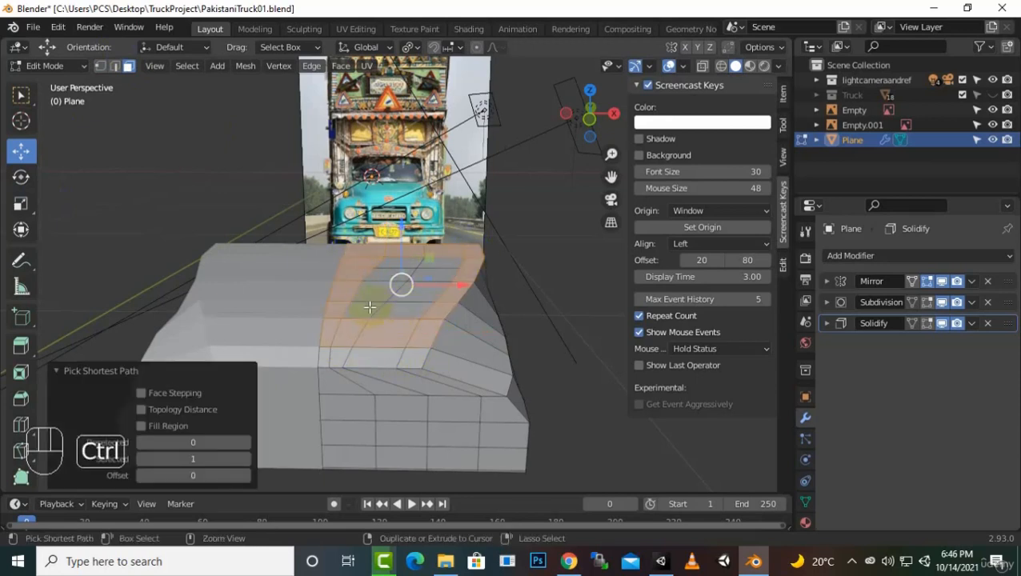
{"action": "left_click", "coordinate": [388, 278], "text": "ctrl"}
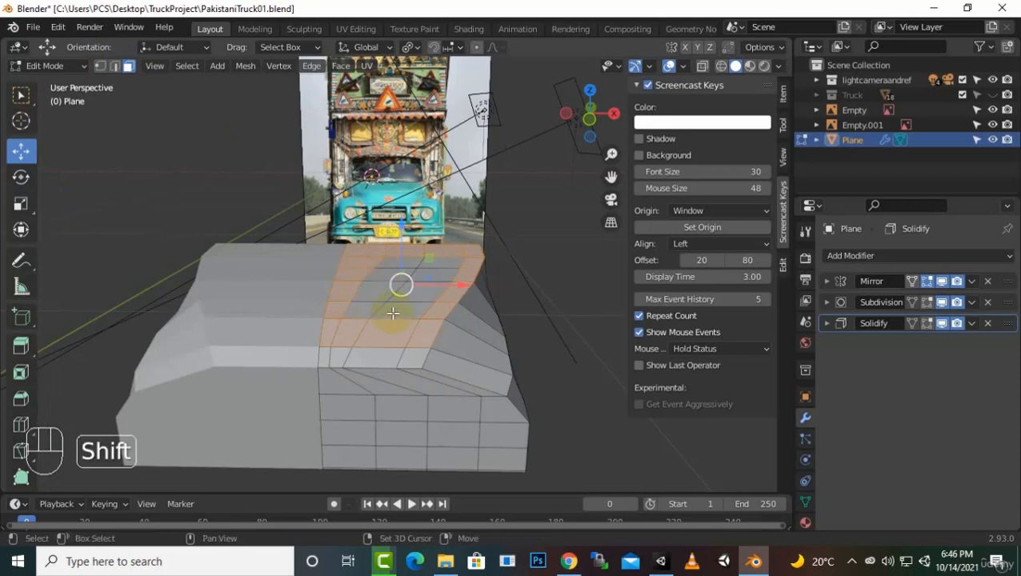
{"action": "left_click", "coordinate": [366, 309], "text": "shift"}
{"action": "left_click", "coordinate": [366, 309], "text": "shift"}
{"action": "left_click", "coordinate": [387, 261], "text": "ctrl"}
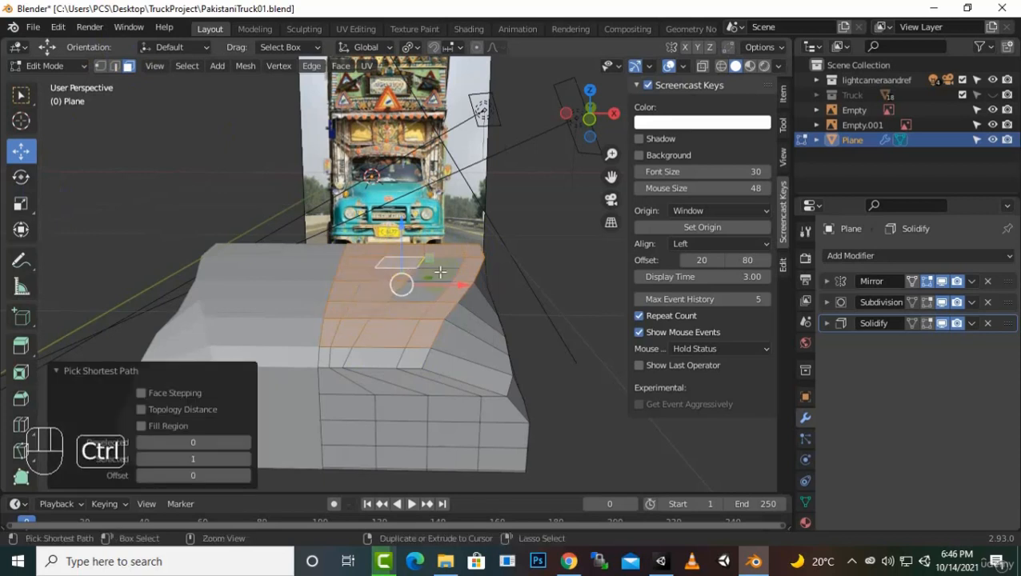
{"action": "middle_click_drag", "start_coordinate": [433, 295], "coordinate": [454, 273]}
{"action": "left_click_drag", "start_coordinate": [473, 245], "coordinate": [474, 234]}
{"action": "left_click", "coordinate": [473, 260]}
{"action": "key", "text": "ctrl+z"}
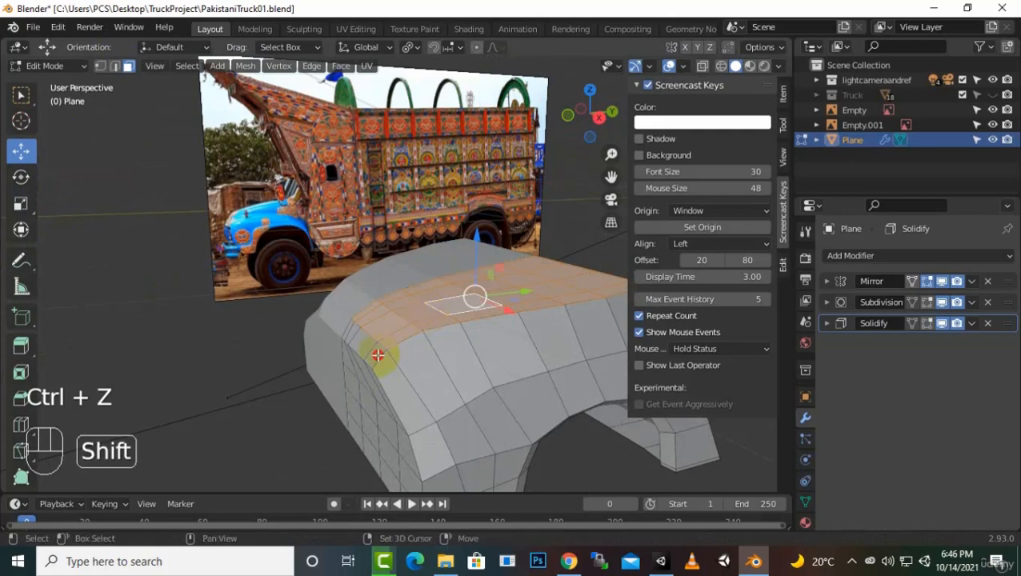
Step: Add the remaining faces at the panel's front edge to the selection and extrude the whole top panel upward about 0.045 m
{"action": "left_click", "coordinate": [379, 354], "text": "shift"}
{"action": "mouse_move", "coordinate": [401, 362]}
{"action": "middle_mouse_down"}
{"action": "mouse_move", "coordinate": [454, 385]}
{"action": "mouse_move", "coordinate": [383, 362]}
{"action": "middle_mouse_up"}
{"action": "left_click", "coordinate": [327, 338], "text": "ctrl"}
{"action": "key", "text": "e"}
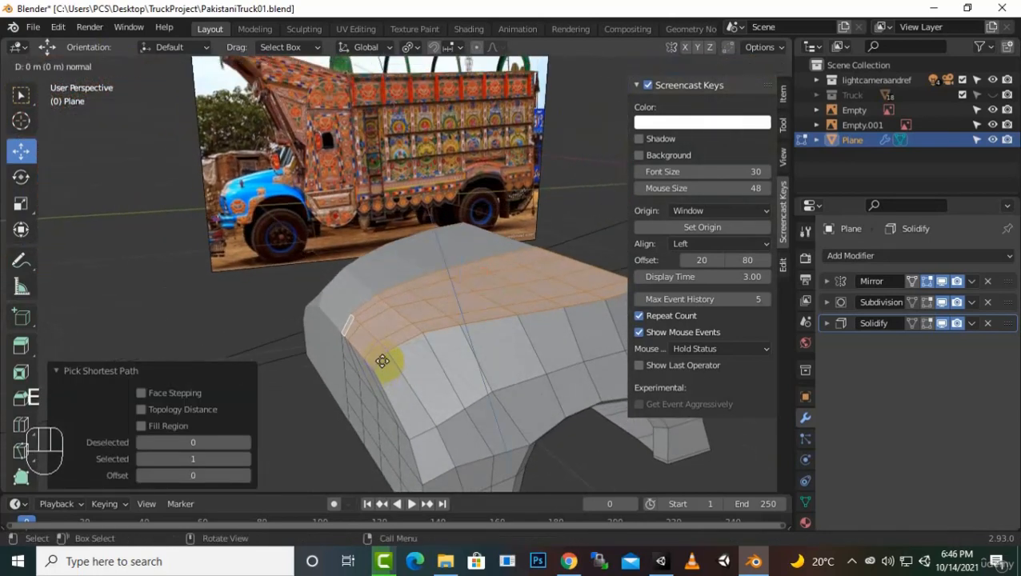
{"action": "middle_click", "coordinate": [383, 361]}
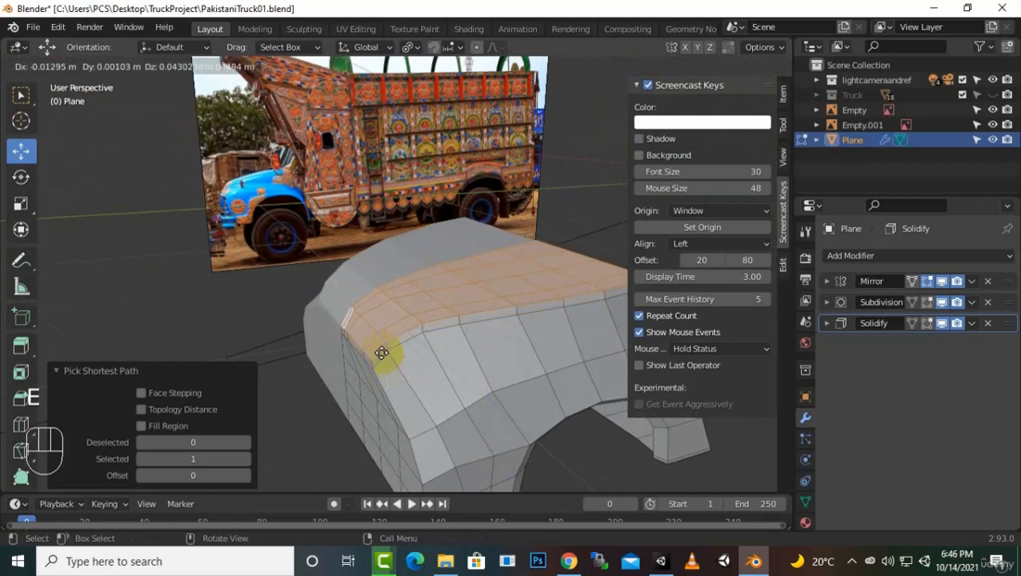
{"action": "left_click", "coordinate": [380, 352]}
Step: Scale the extruded top panel faces uniformly to 0.931 and display the Subdivision smoothing in Edit Mode
{"action": "middle_click_drag", "start_coordinate": [388, 353], "coordinate": [448, 339]}
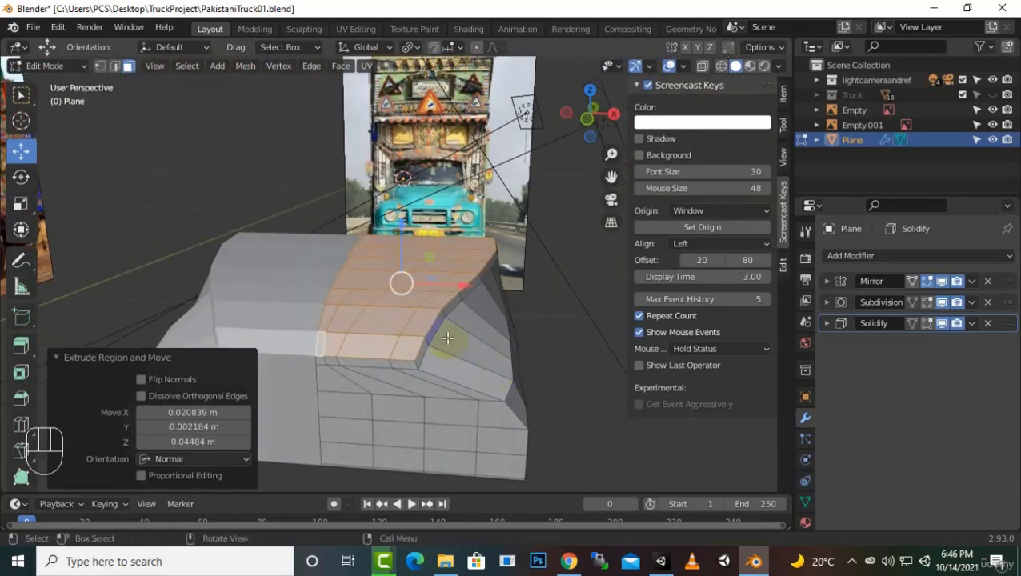
{"action": "key", "text": "s"}
{"action": "left_click", "coordinate": [412, 304]}
{"action": "middle_click_drag", "start_coordinate": [404, 280], "coordinate": [383, 358]}
{"action": "left_click", "coordinate": [928, 303]}
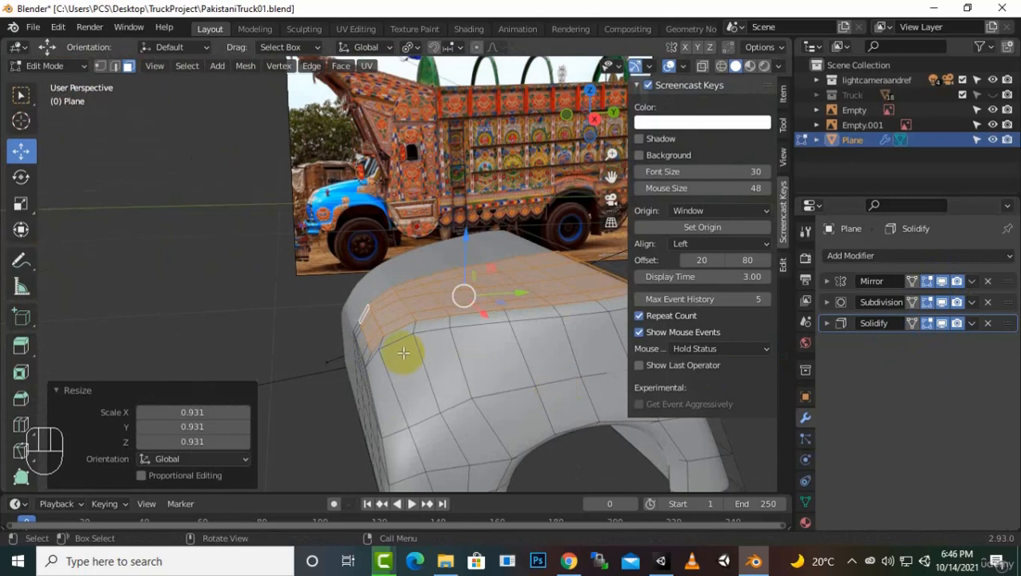
Step: Preview the hood with its raised top panel in Object Mode against the references, and return to the unsmoothed mesh in Edit Mode
{"action": "key", "text": "Tab"}
{"action": "middle_click_drag", "start_coordinate": [403, 353], "coordinate": [349, 389]}
{"action": "scroll", "coordinate": [382, 350], "scroll_direction": "up", "scroll_amount": 2}
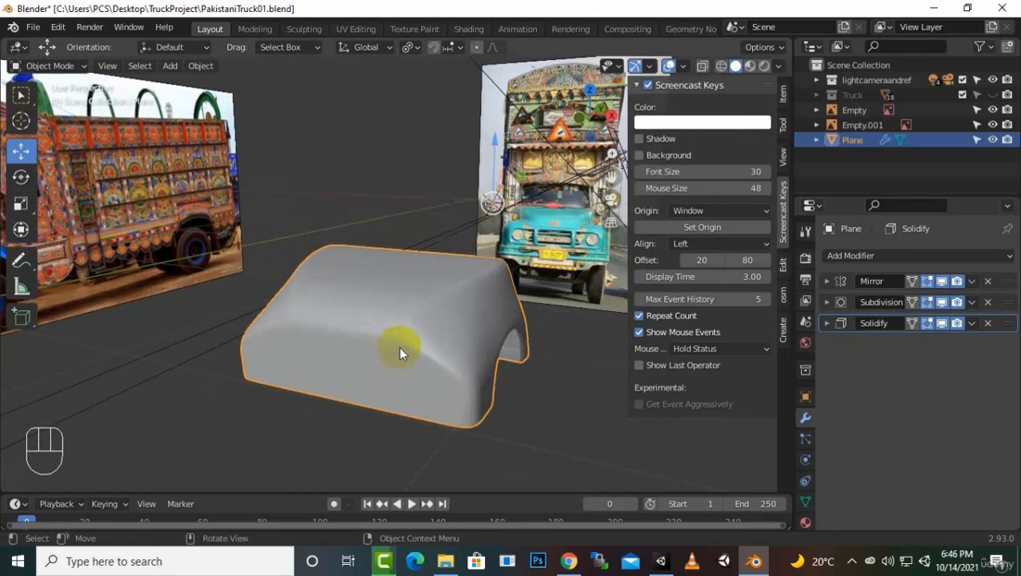
{"action": "middle_click_drag", "start_coordinate": [440, 359], "coordinate": [534, 344]}
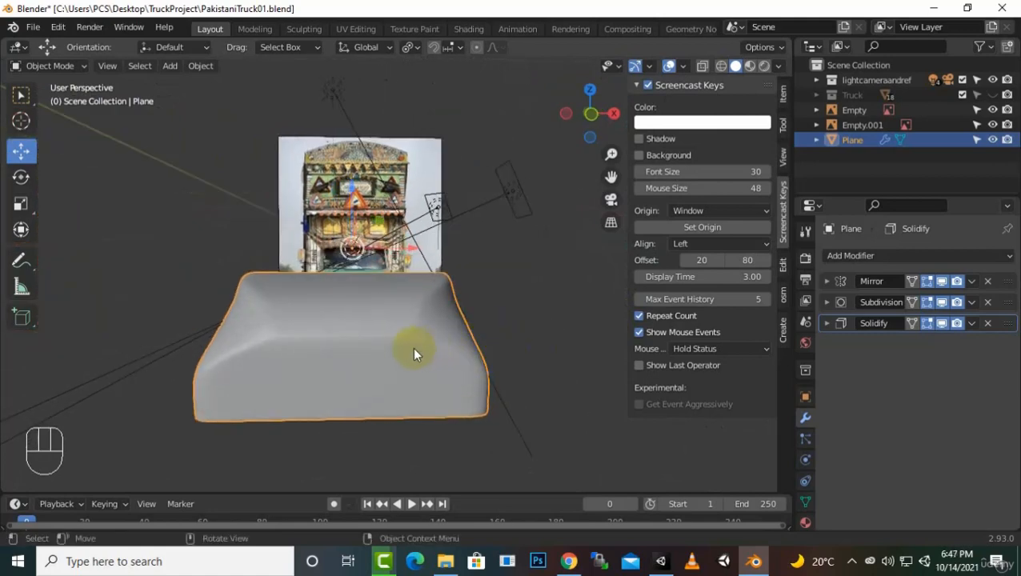
{"action": "middle_click_drag", "start_coordinate": [412, 347], "coordinate": [496, 320]}
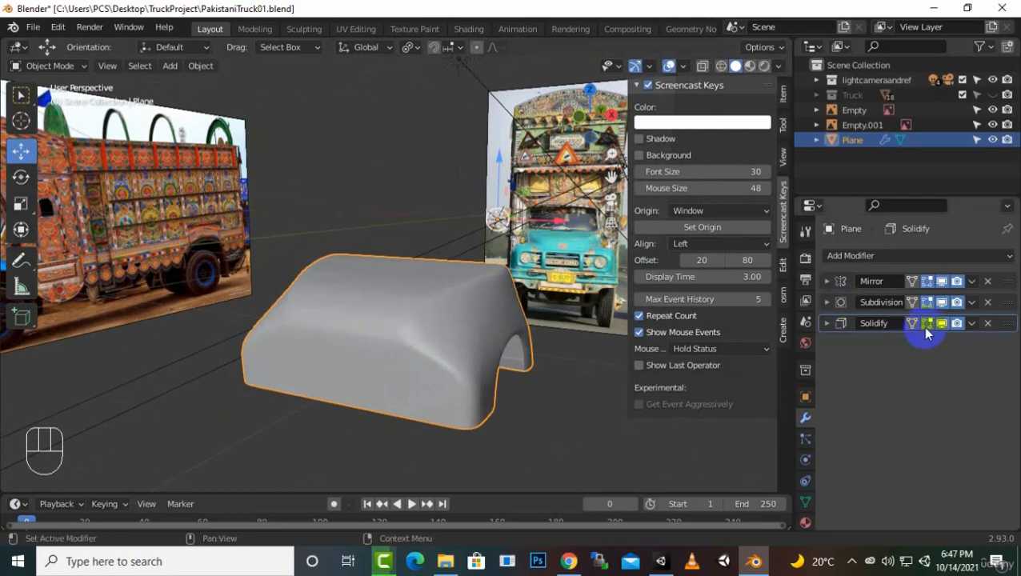
{"action": "key", "text": "Tab"}
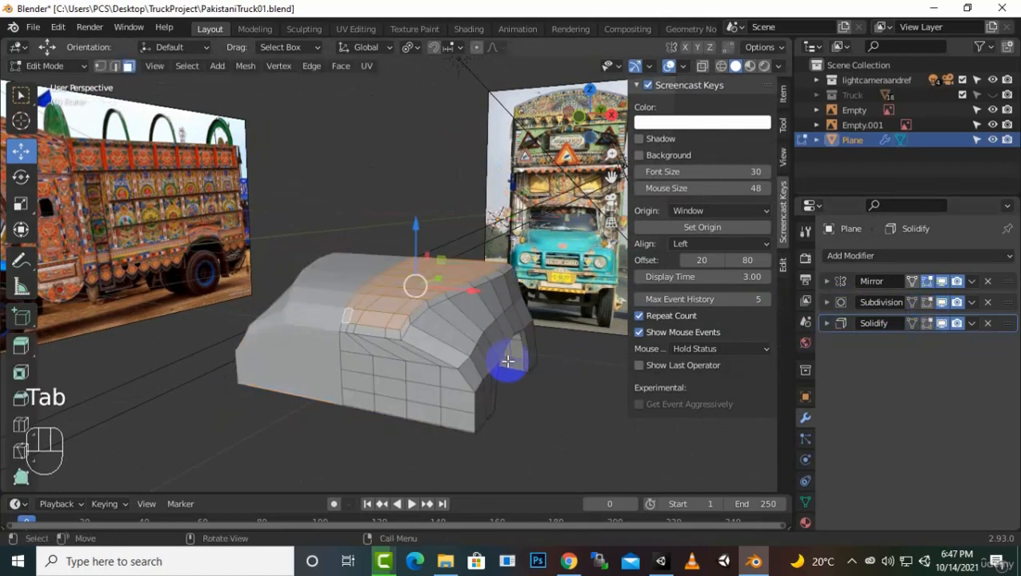
Step: Add two loop cuts around the sloping shoulder, one slid -0.957 against the raised panel's base and one slid 0.907 toward the outer edge
{"action": "middle_click_drag", "start_coordinate": [481, 326], "coordinate": [431, 376]}
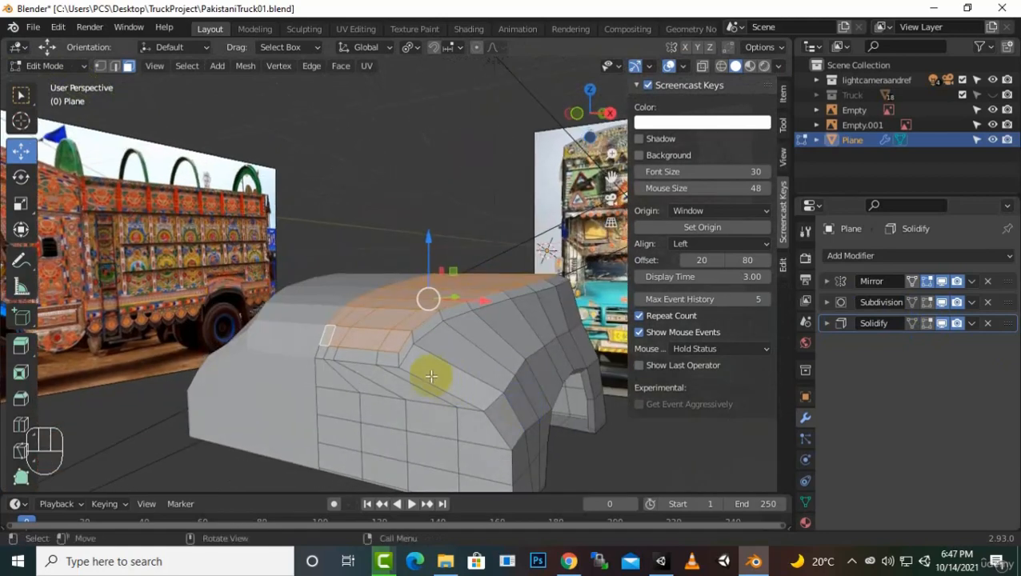
{"action": "key", "text": "ctrl+r"}
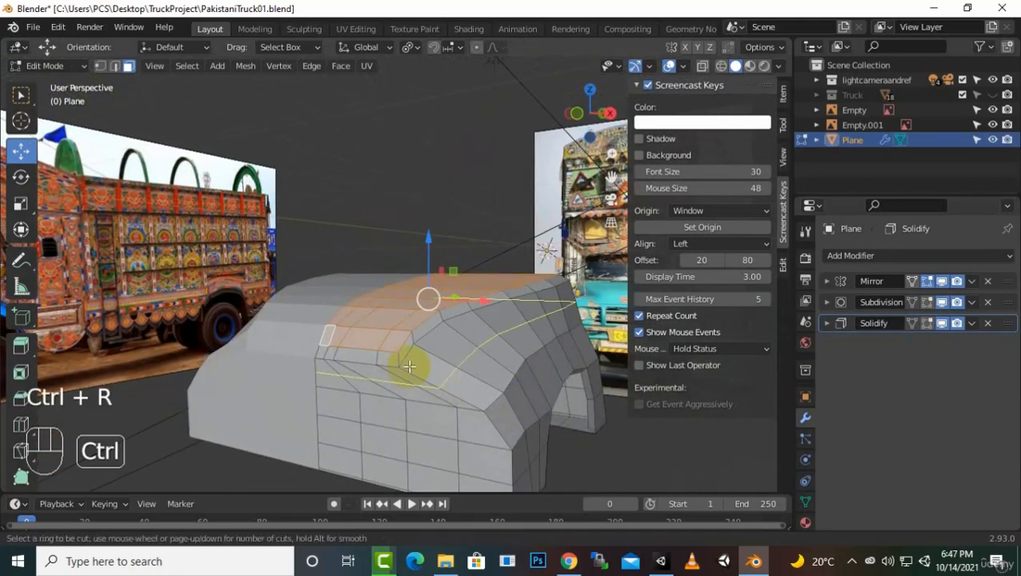
{"action": "left_click", "coordinate": [411, 364]}
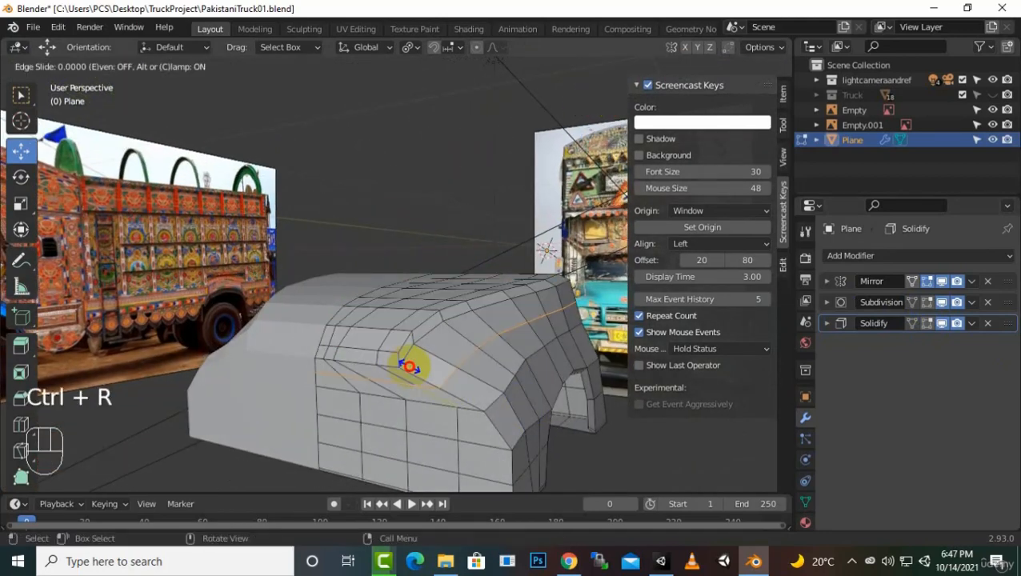
{"action": "left_click", "coordinate": [366, 350]}
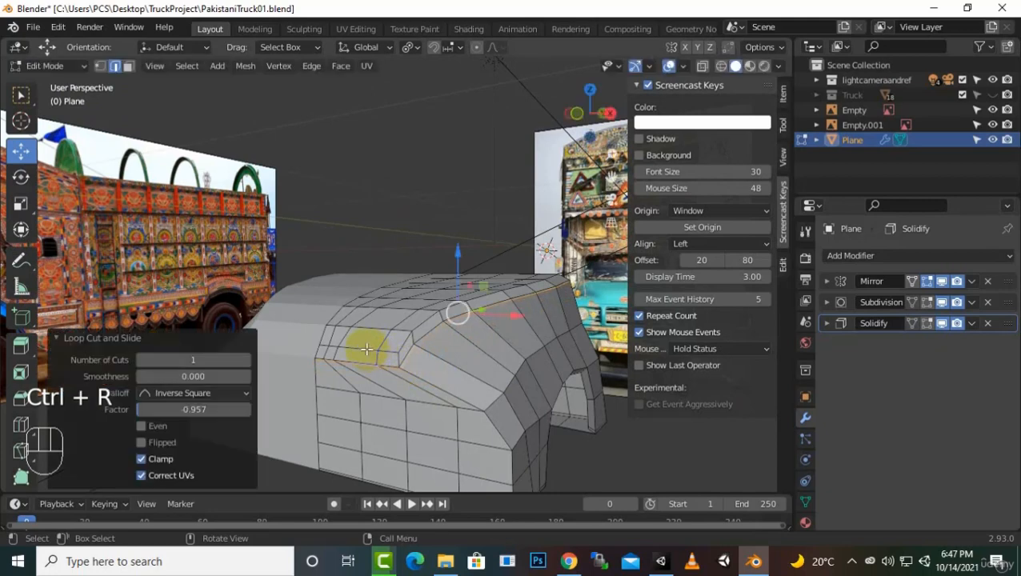
{"action": "key", "text": "ctrl+r"}
{"action": "left_click", "coordinate": [445, 387]}
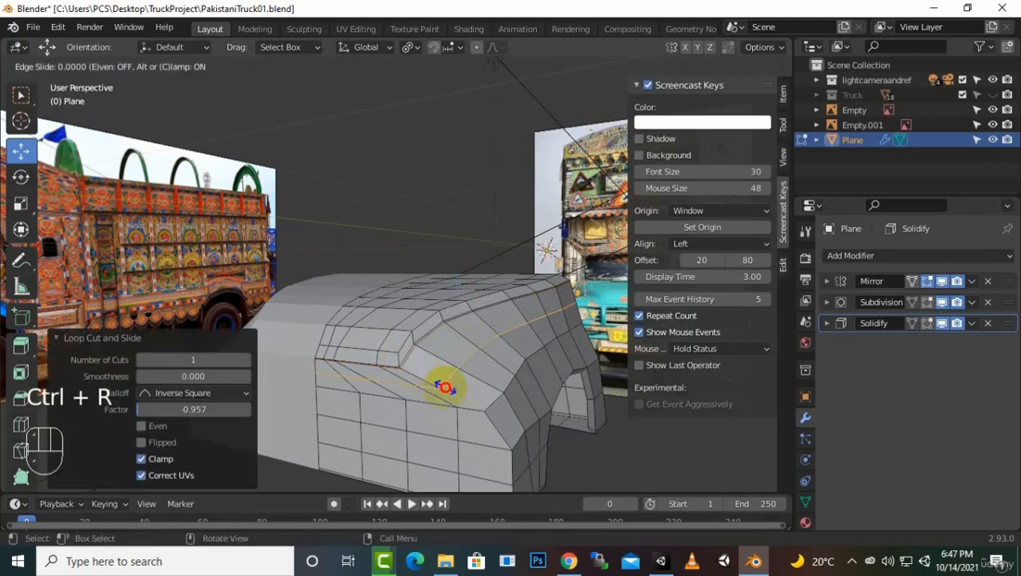
{"action": "left_click", "coordinate": [477, 417]}
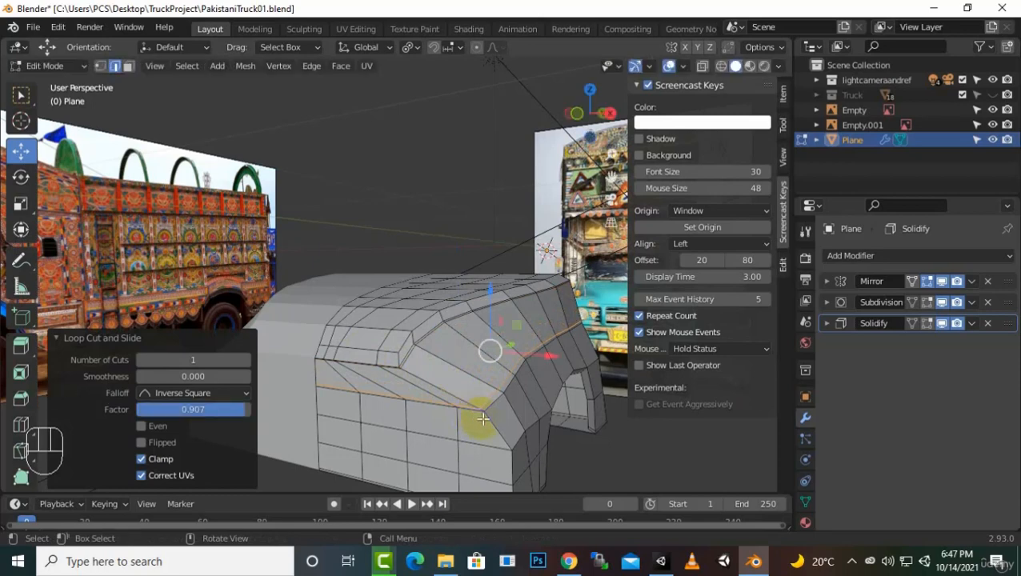
Step: Display the modifiers' smoothing in Edit Mode, preview the sharpened hood edges in Object Mode, and return to the unsmoothed editable mesh
{"action": "left_click", "coordinate": [927, 302]}
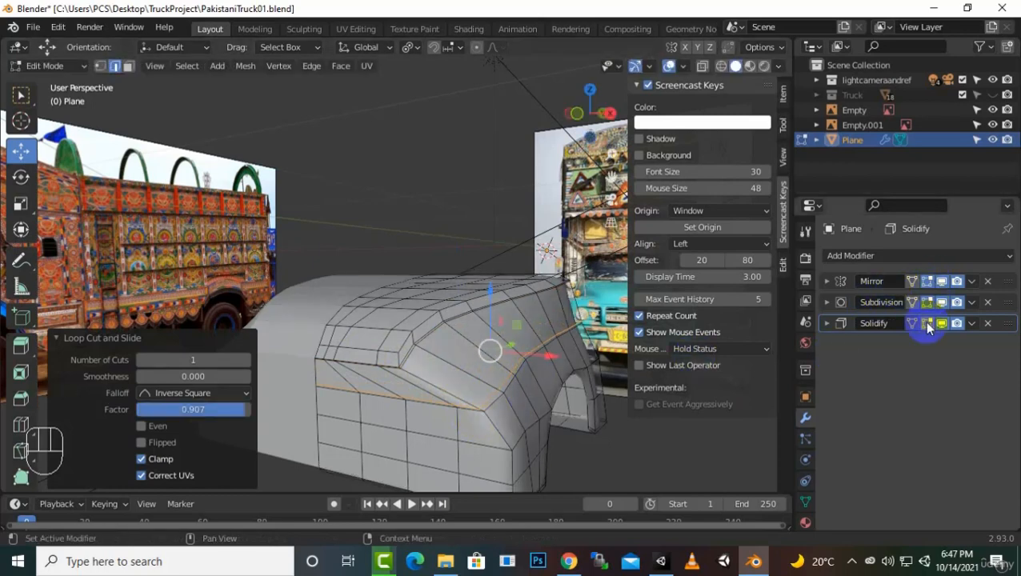
{"action": "left_click", "coordinate": [926, 324]}
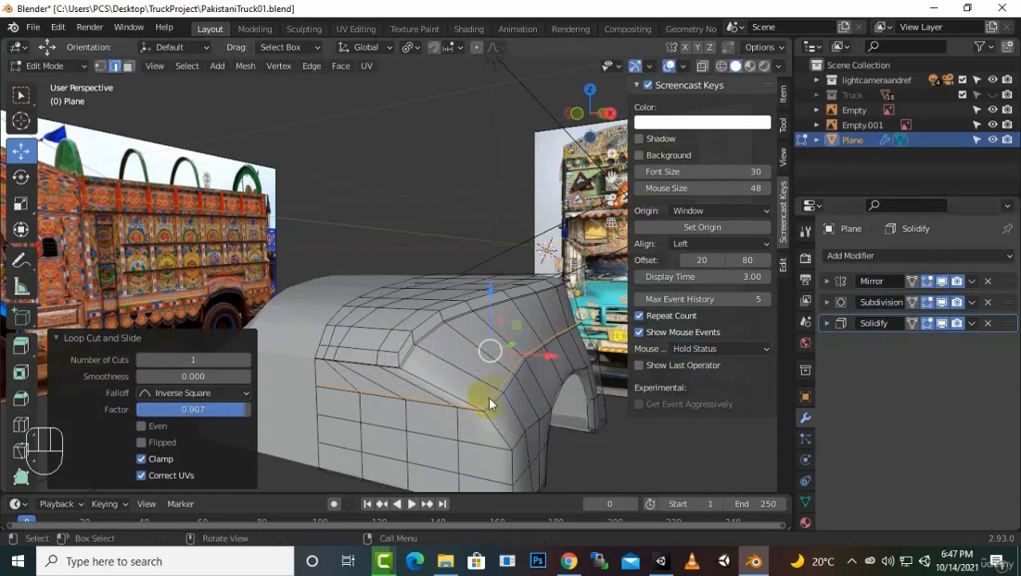
{"action": "key", "text": "Tab"}
{"action": "middle_click_drag", "start_coordinate": [510, 371], "coordinate": [479, 370]}
{"action": "key", "text": "Tab"}
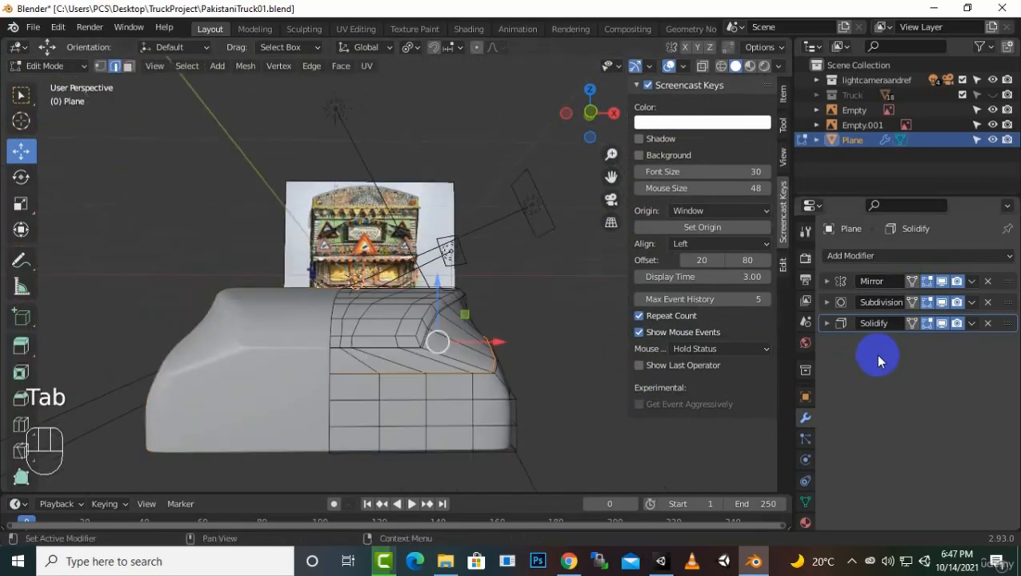
{"action": "left_click", "coordinate": [912, 301]}
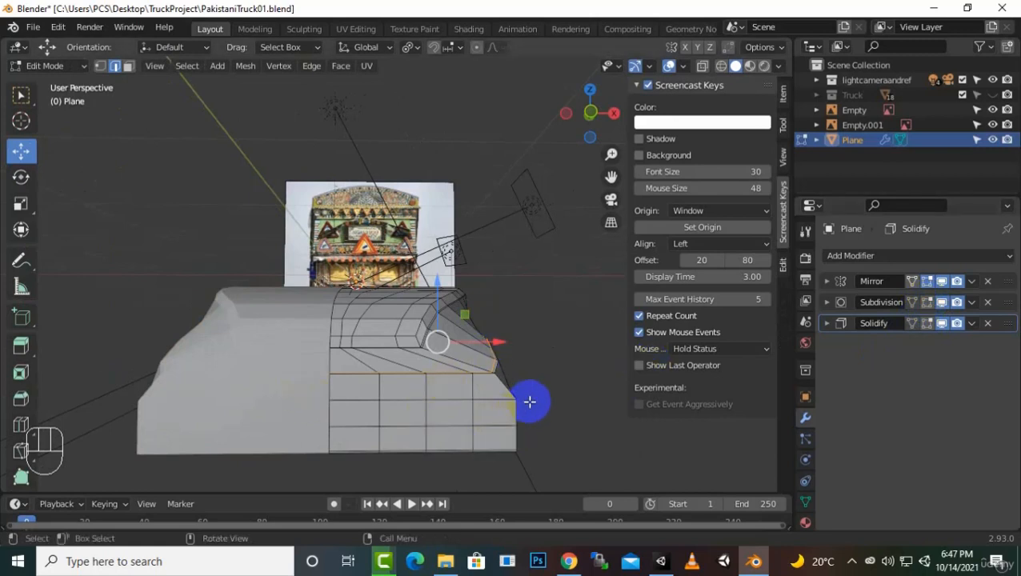
Step: Add one centred loop cut around the sloping shoulder between the raised panel and the front face
{"action": "key", "text": "ctrl+r"}
{"action": "left_click", "coordinate": [422, 358]}
{"action": "right_click", "coordinate": [417, 353]}
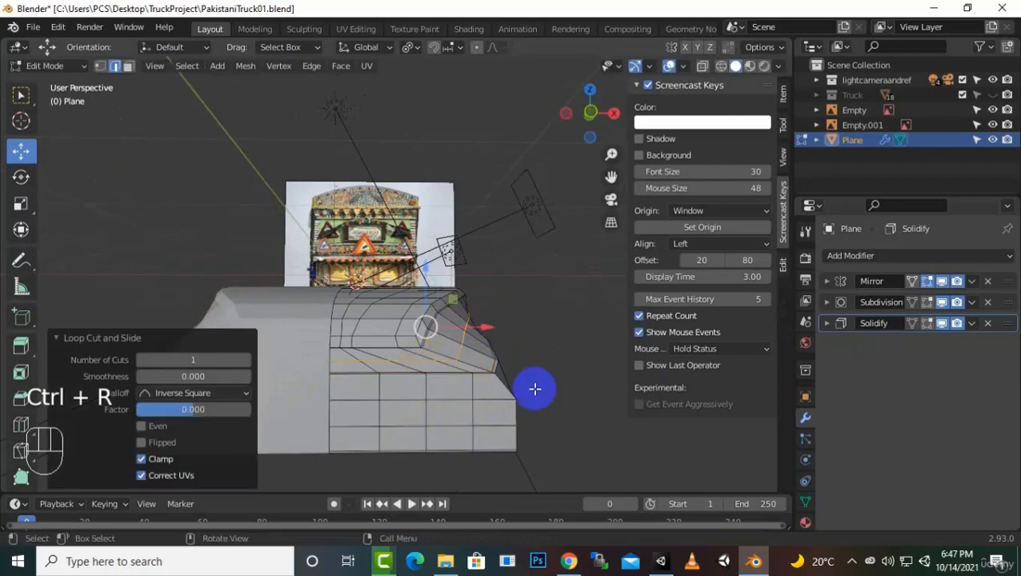
Step: Hide the rear fender and wheel-arch vertices so only the truck's nose shows against the front reference
{"action": "key", "text": "KP_1"}
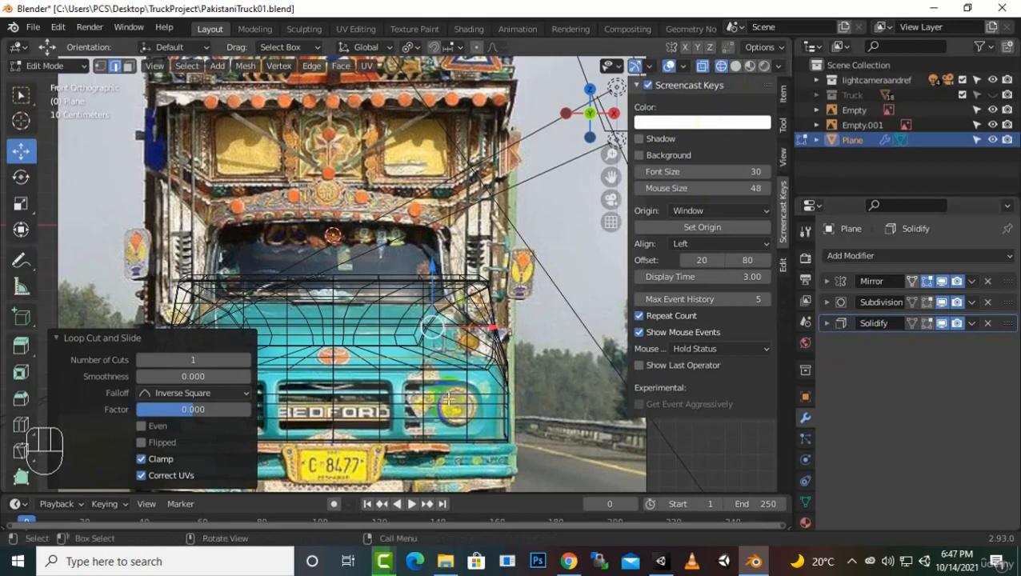
{"action": "scroll", "coordinate": [487, 387], "scroll_direction": "down", "scroll_amount": 1}
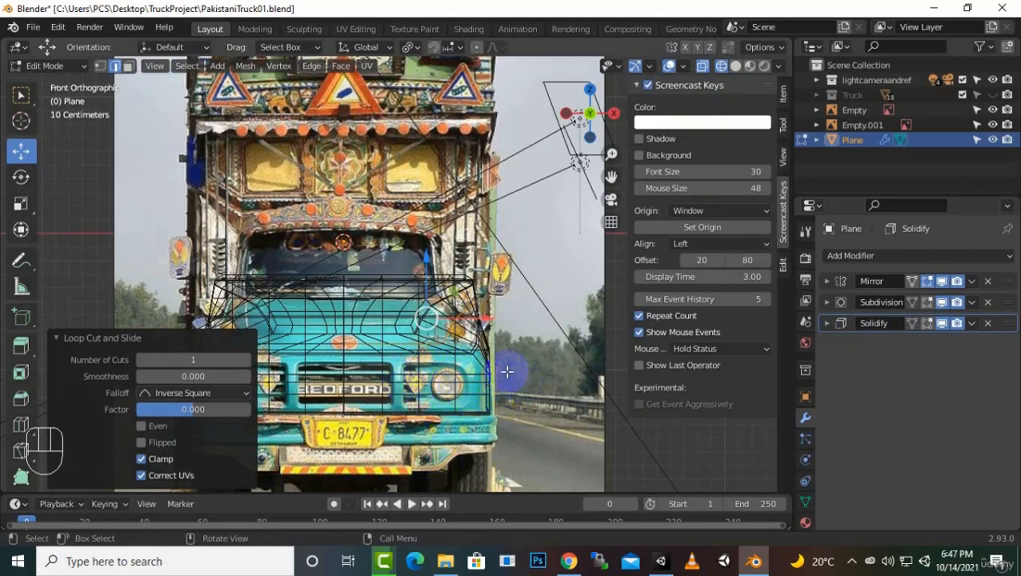
{"action": "scroll", "coordinate": [513, 363], "scroll_direction": "down", "scroll_amount": 1}
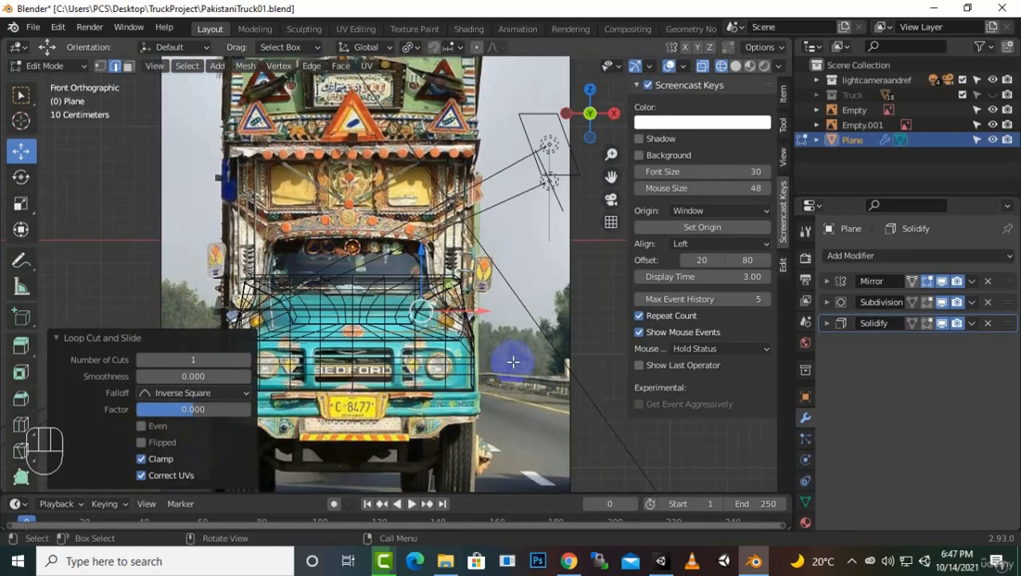
{"action": "middle_click_drag", "start_coordinate": [515, 364], "coordinate": [597, 437]}
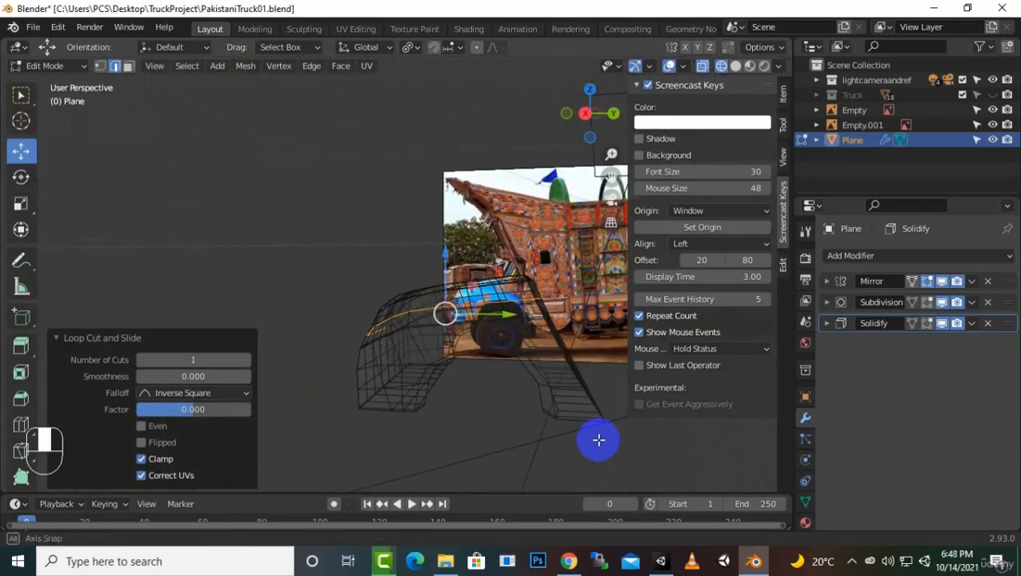
{"action": "left_click", "coordinate": [100, 67]}
{"action": "left_click_drag", "start_coordinate": [640, 462], "coordinate": [417, 229]}
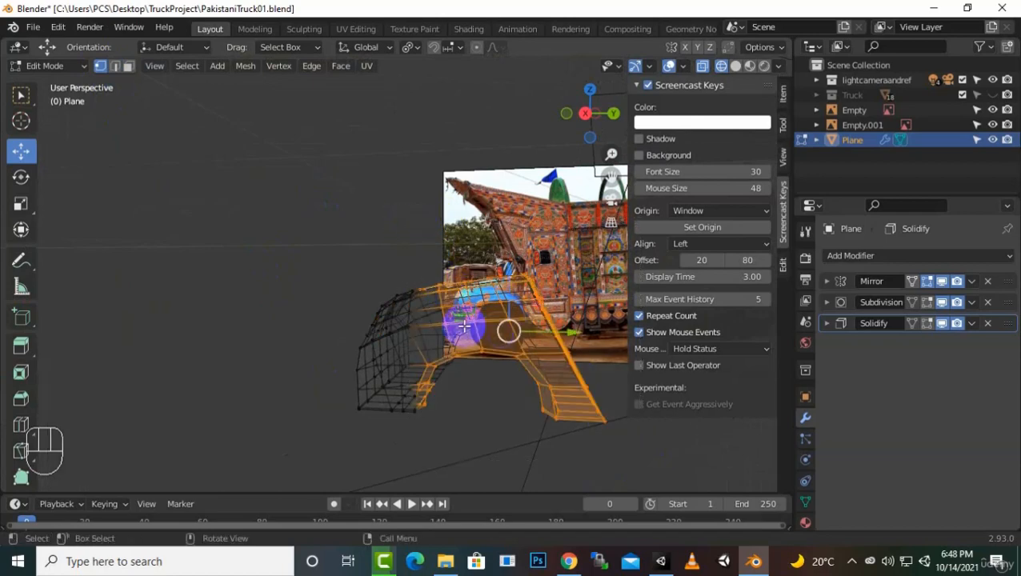
{"action": "key", "text": "h"}
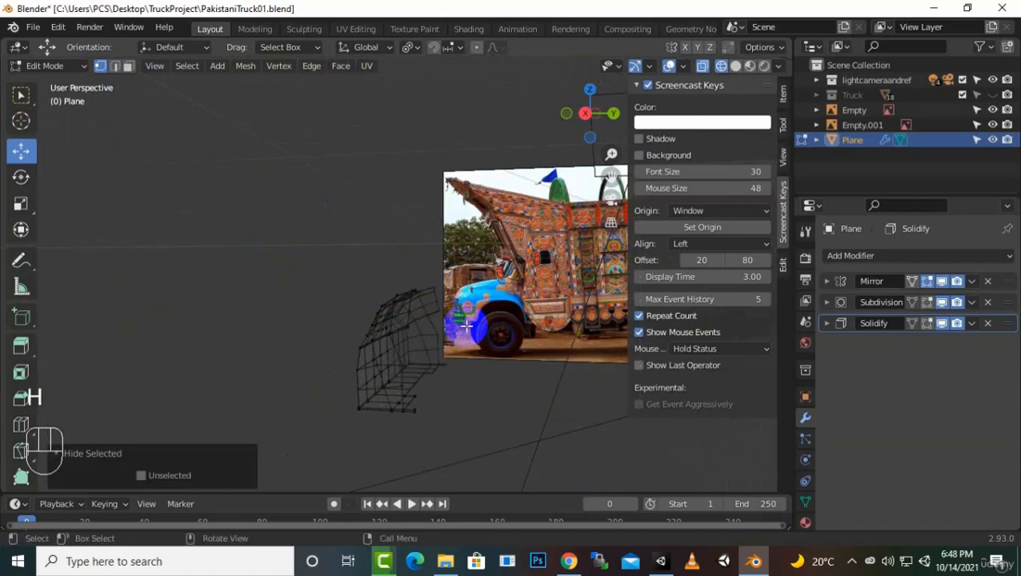
{"action": "key", "text": "KP_1"}
{"action": "scroll", "coordinate": [448, 398], "scroll_direction": "up", "scroll_amount": 2}
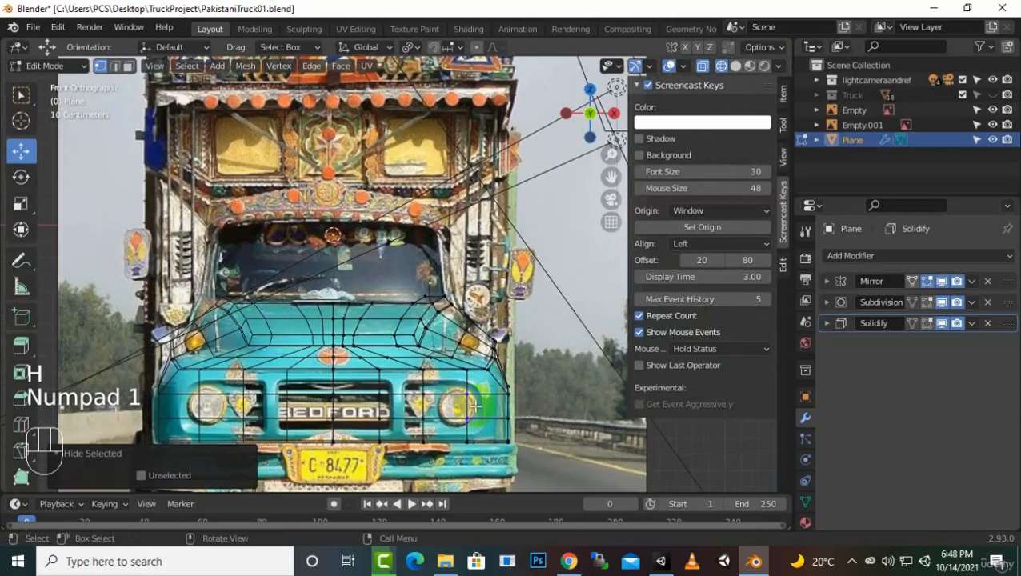
{"action": "key", "text": "n"}
{"action": "left_click_drag", "start_coordinate": [611, 181], "coordinate": [643, 125]}
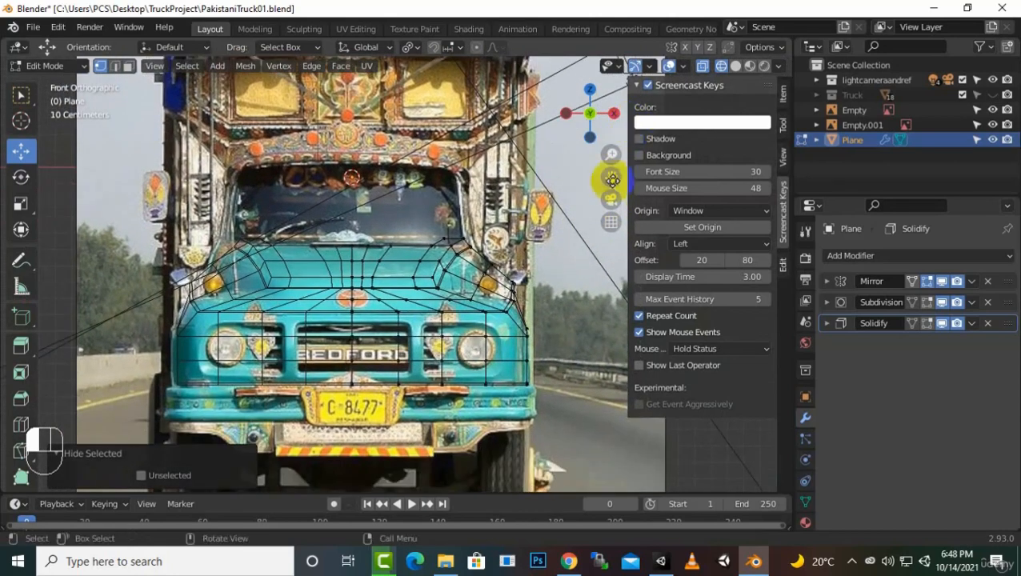
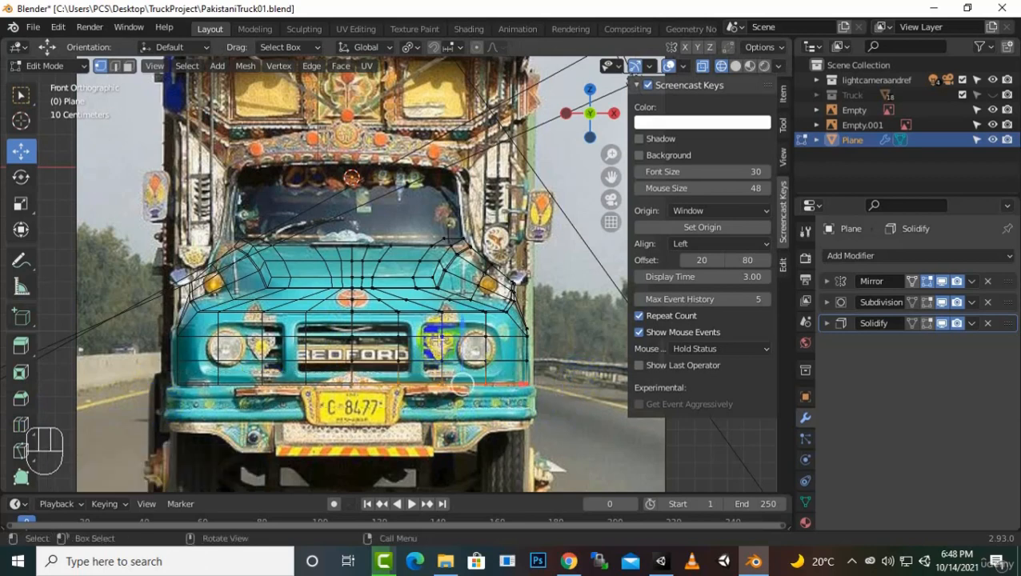
Step: Lower the front face's bottom edge by 0.1374 m along Z and add a centred loop cut just above it
{"action": "left_click_drag", "start_coordinate": [458, 328], "coordinate": [464, 355]}
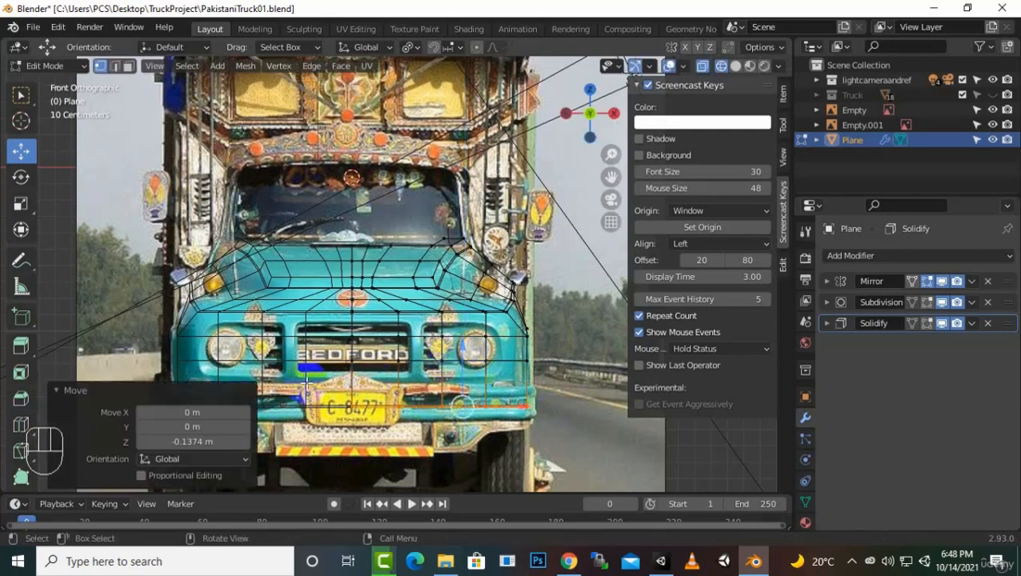
{"action": "key", "text": "ctrl"}
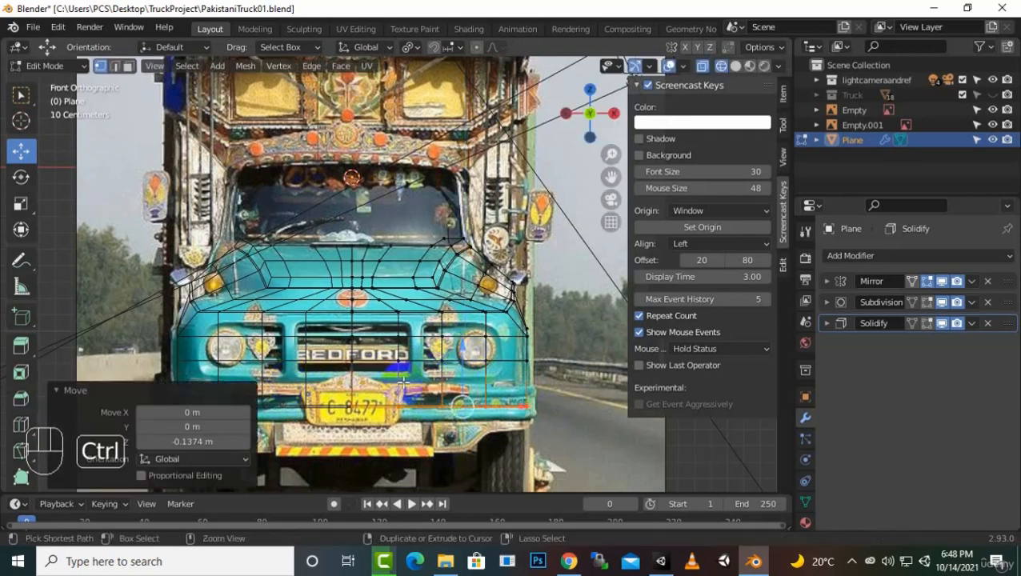
{"action": "key", "text": "ctrl+r"}
{"action": "left_click", "coordinate": [402, 383]}
{"action": "right_click", "coordinate": [402, 383]}
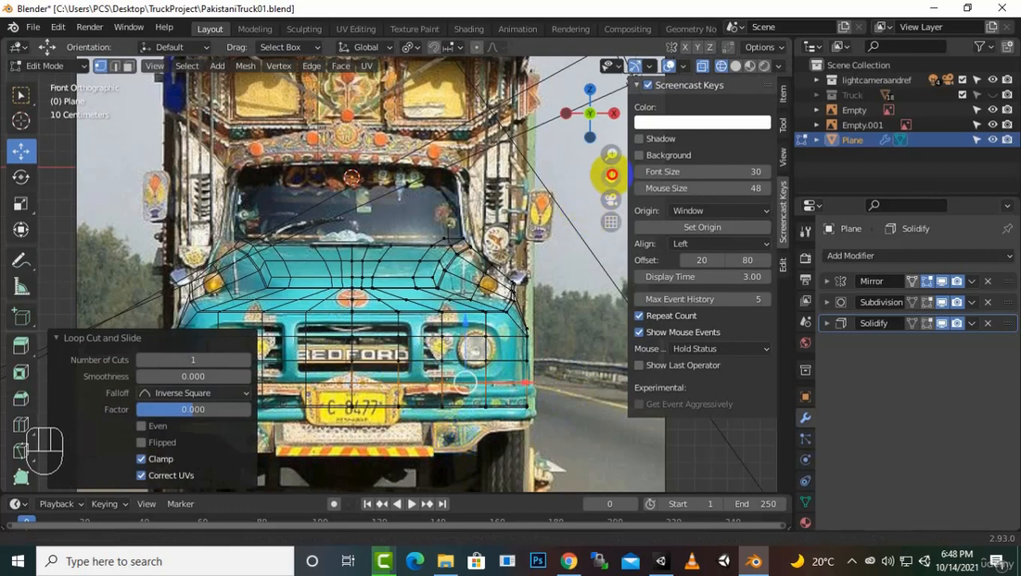
Step: Add two horizontal loop cuts below the front face's upper edge, one slid -0.579 and one centred between that cut and the edge
{"action": "left_click_drag", "start_coordinate": [610, 175], "coordinate": [675, 180]}
{"action": "scroll", "coordinate": [604, 346], "scroll_direction": "up", "scroll_amount": 2}
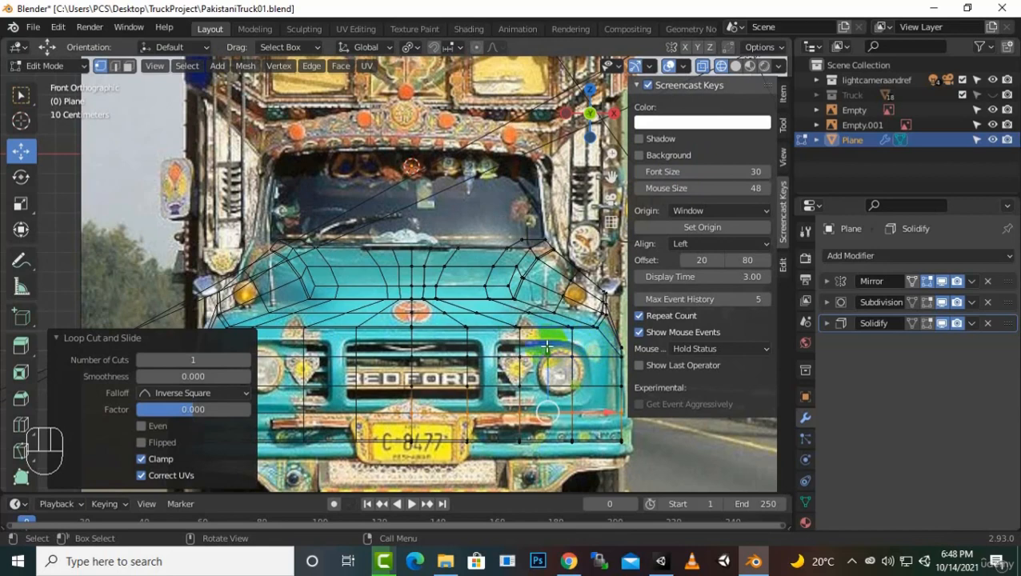
{"action": "key", "text": "ctrl"}
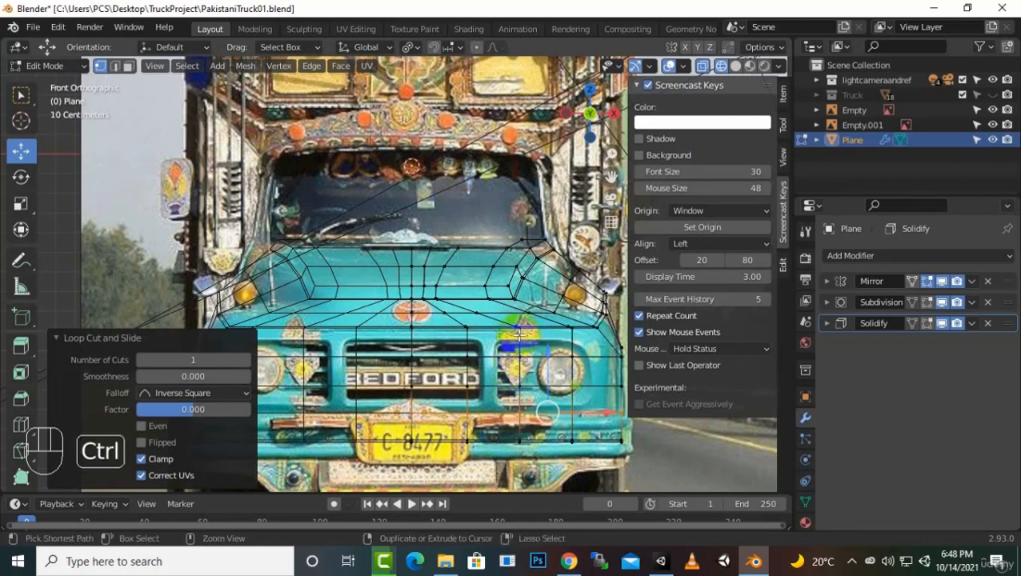
{"action": "key", "text": "ctrl+r"}
{"action": "left_click", "coordinate": [518, 336]}
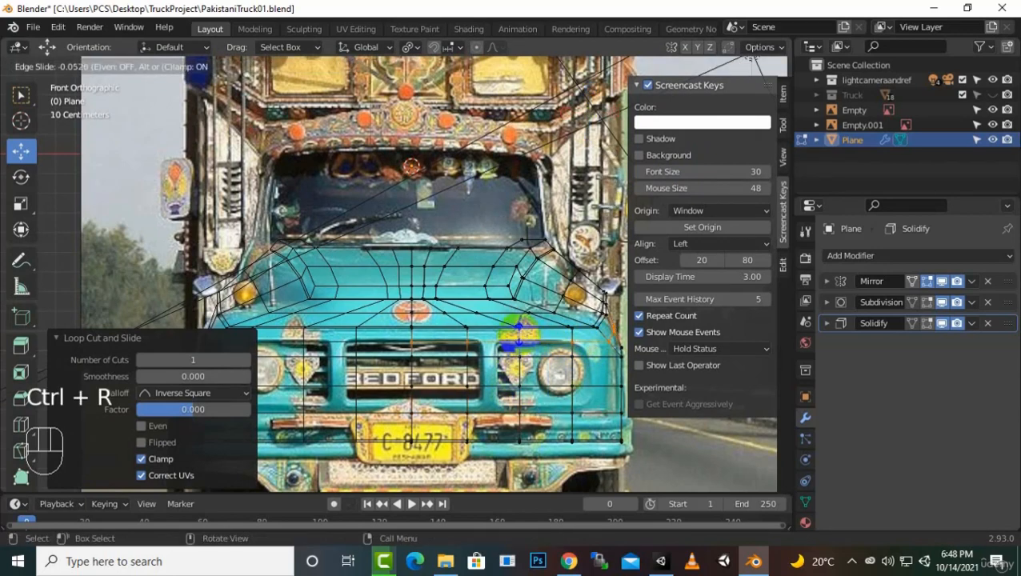
{"action": "left_click", "coordinate": [516, 327]}
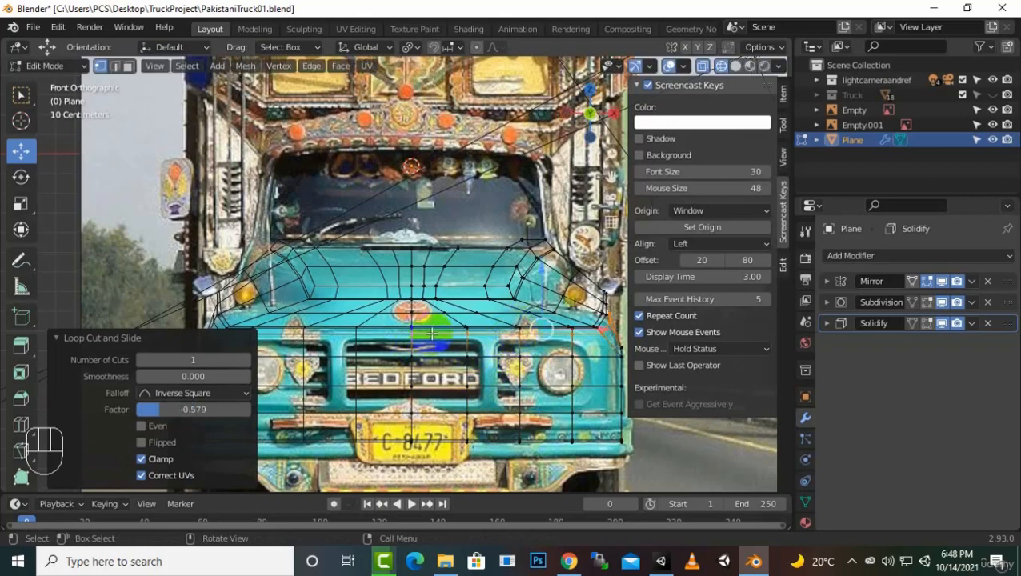
{"action": "scroll", "coordinate": [432, 333], "scroll_direction": "up", "scroll_amount": 2}
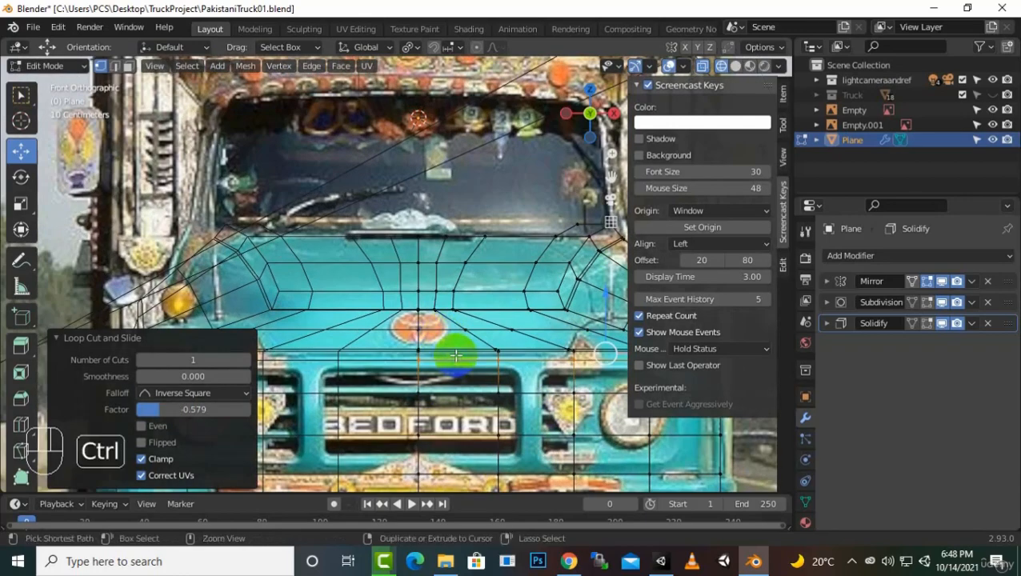
{"action": "key", "text": "ctrl+r"}
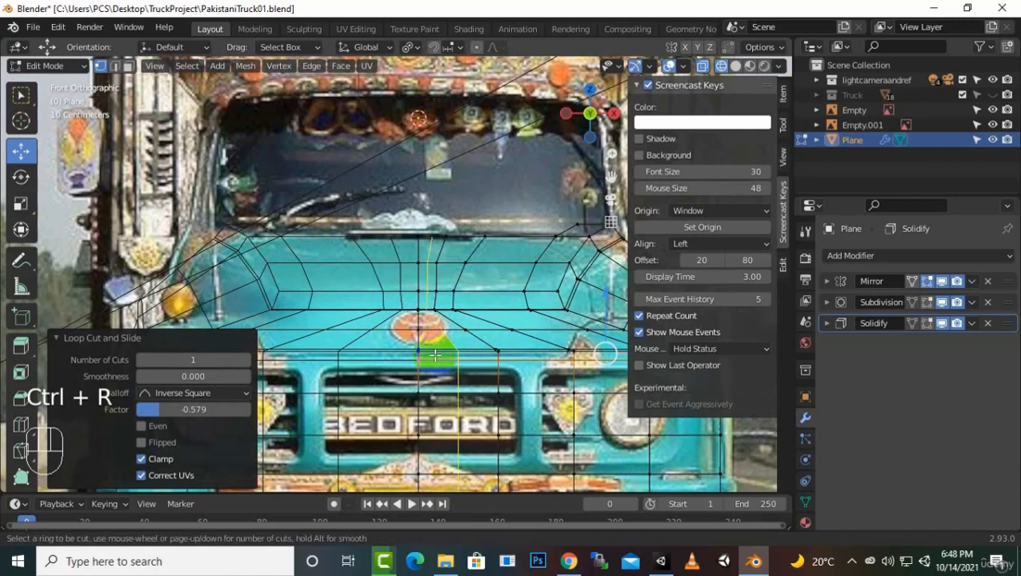
{"action": "left_click", "coordinate": [411, 356]}
{"action": "right_click", "coordinate": [411, 356]}
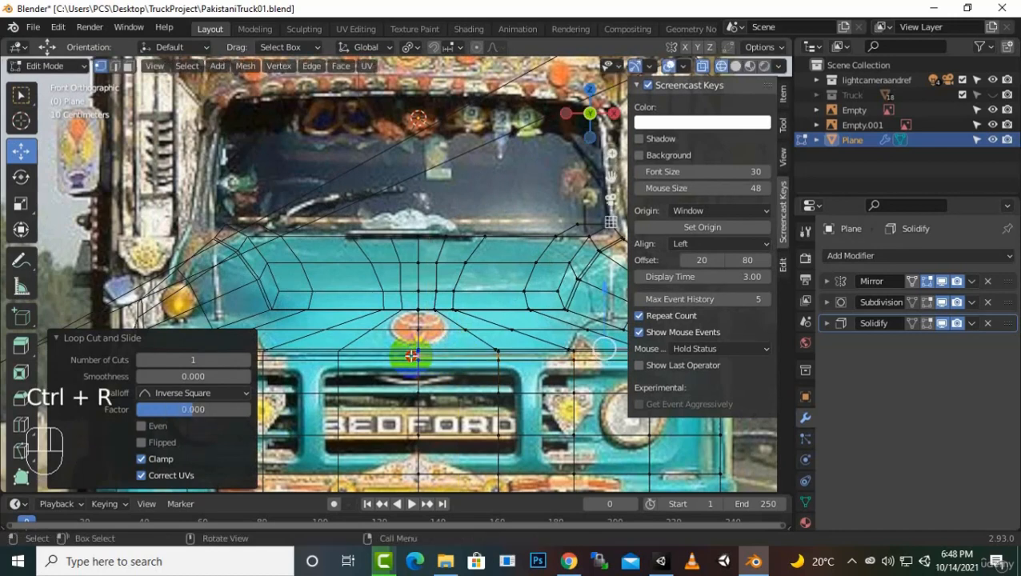
Step: Add two vertical loop cuts on the front face, one slid 0.098 beside the grille and one slid 0.152 at the headlight's outer edge
{"action": "scroll", "coordinate": [480, 382], "scroll_direction": "down", "scroll_amount": 1}
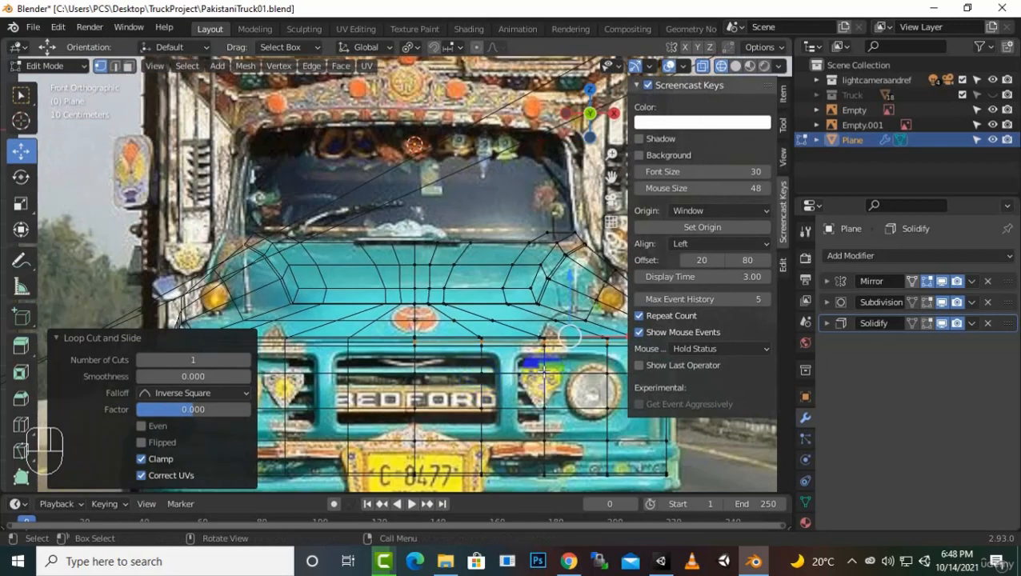
{"action": "key", "text": "ctrl+r"}
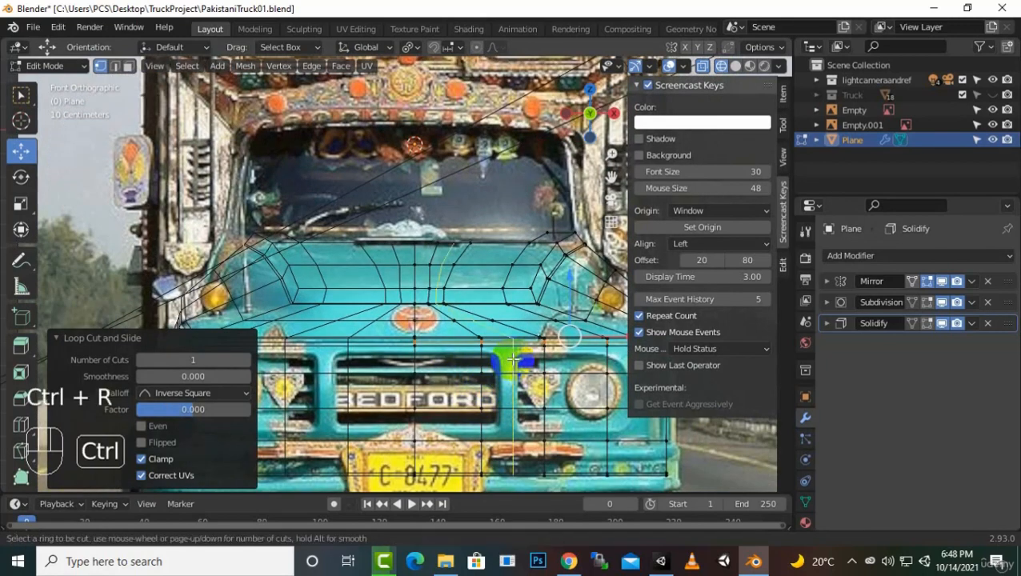
{"action": "left_click", "coordinate": [501, 362]}
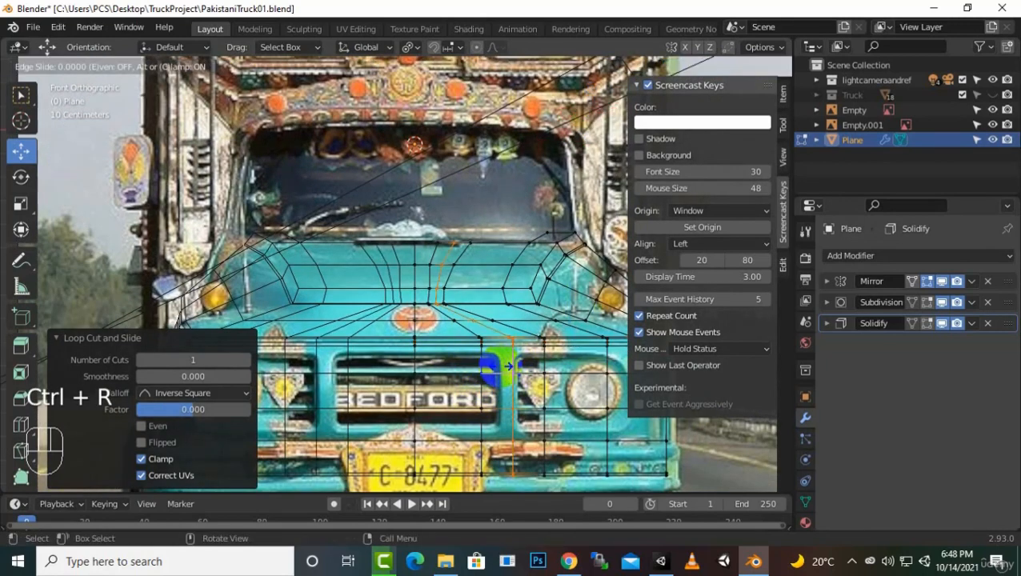
{"action": "left_click", "coordinate": [505, 365]}
{"action": "scroll", "coordinate": [518, 384], "scroll_direction": "down", "scroll_amount": 1}
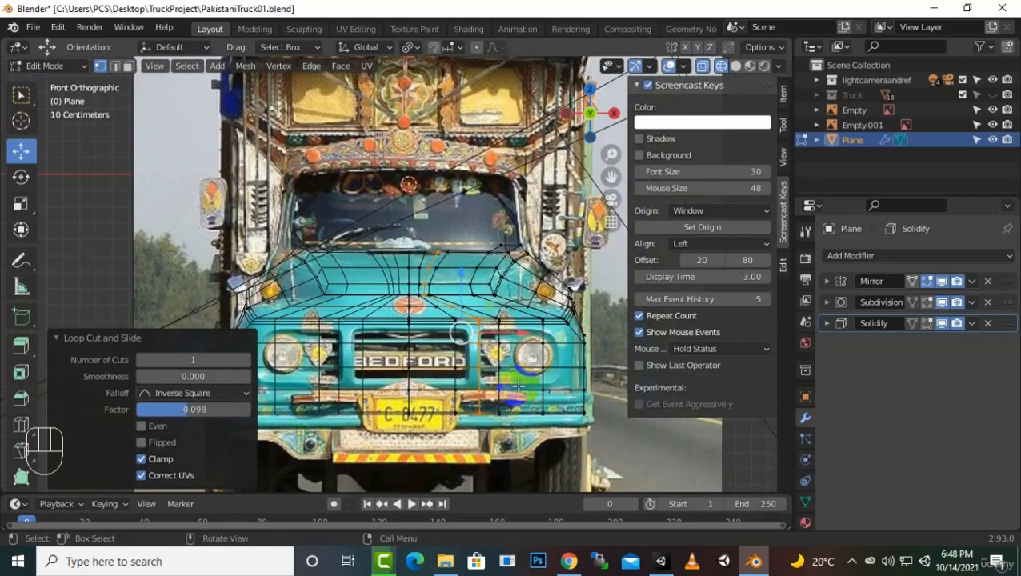
{"action": "scroll", "coordinate": [519, 387], "scroll_direction": "up", "scroll_amount": 1}
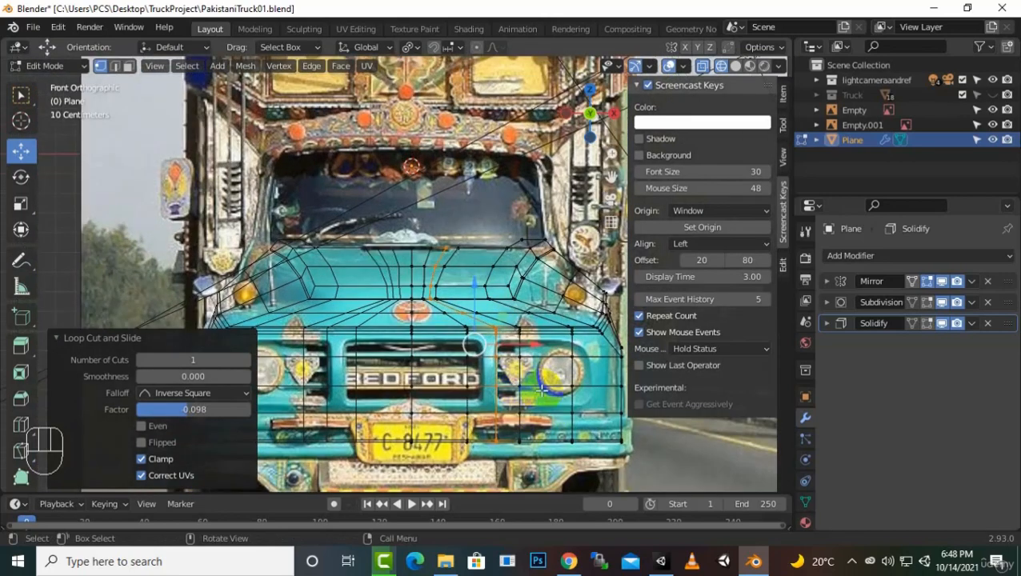
{"action": "key", "text": "ctrl+r"}
{"action": "left_click", "coordinate": [584, 378]}
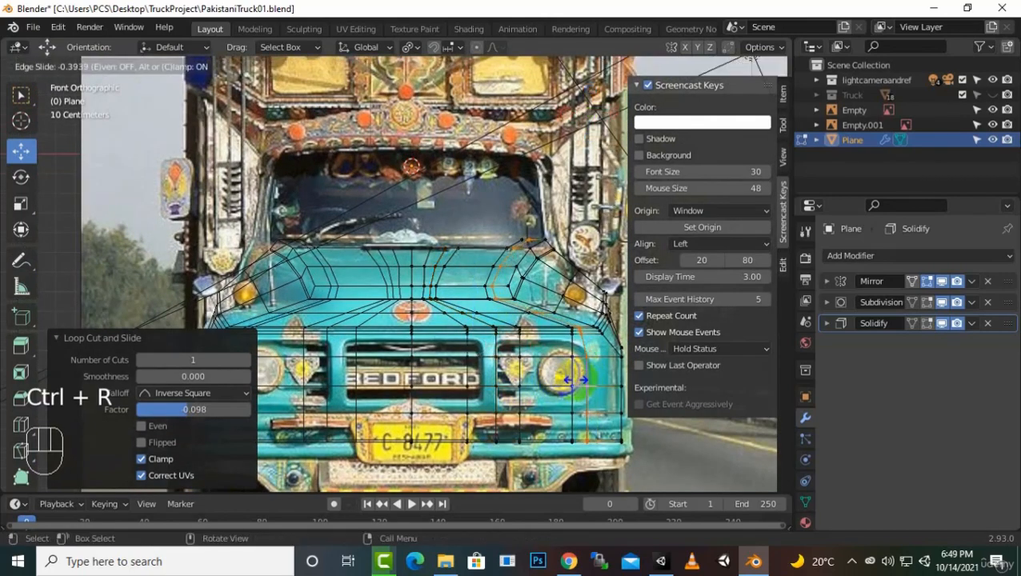
{"action": "left_click", "coordinate": [580, 384]}
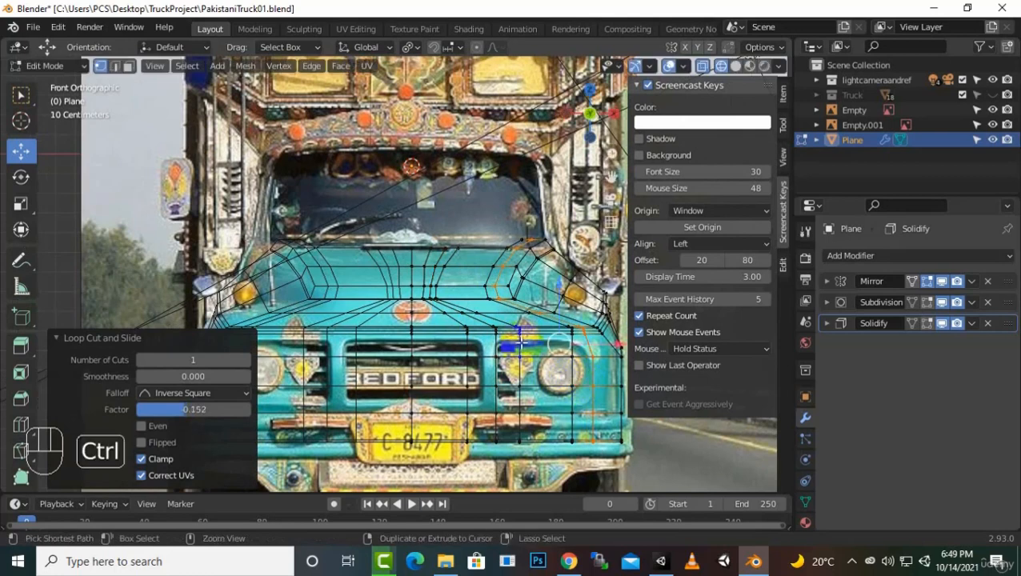
Step: Add two horizontal loop cuts on the front face, one slid -0.533 above the headlight and one slid 0.333 below it
{"action": "key", "text": "ctrl+r"}
{"action": "left_click", "coordinate": [518, 340]}
{"action": "left_click", "coordinate": [520, 335]}
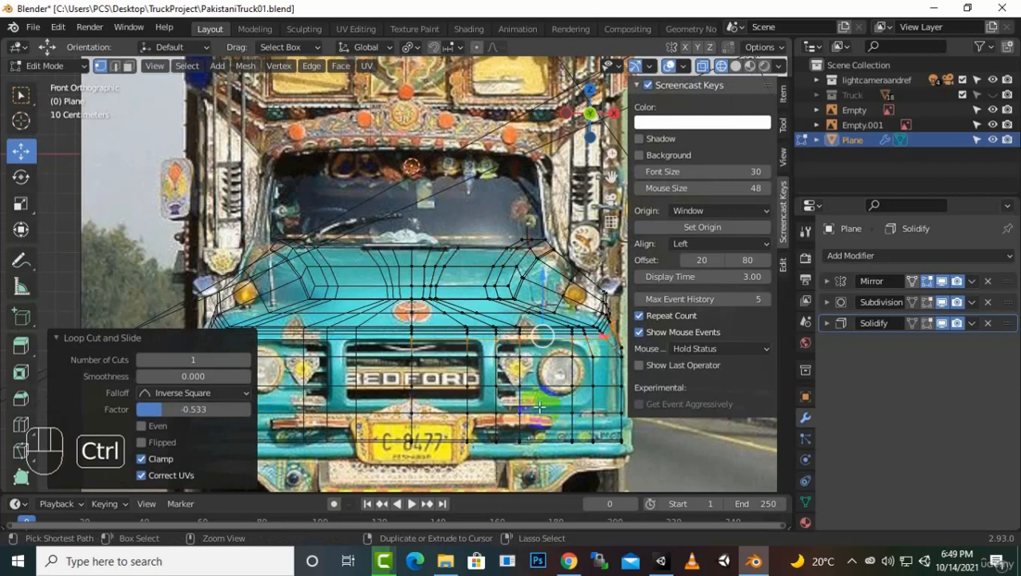
{"action": "key", "text": "ctrl+r"}
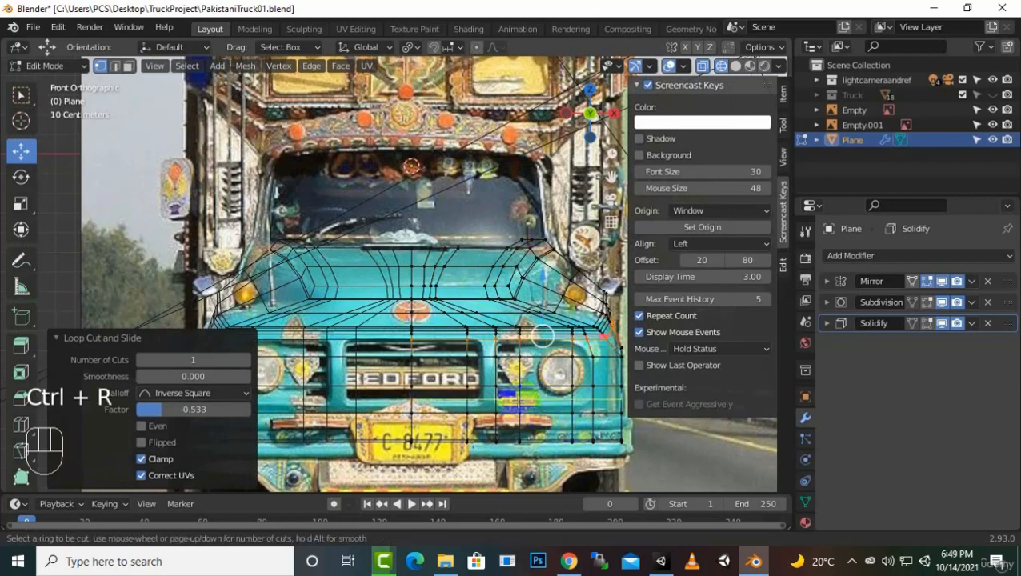
{"action": "left_click", "coordinate": [517, 398]}
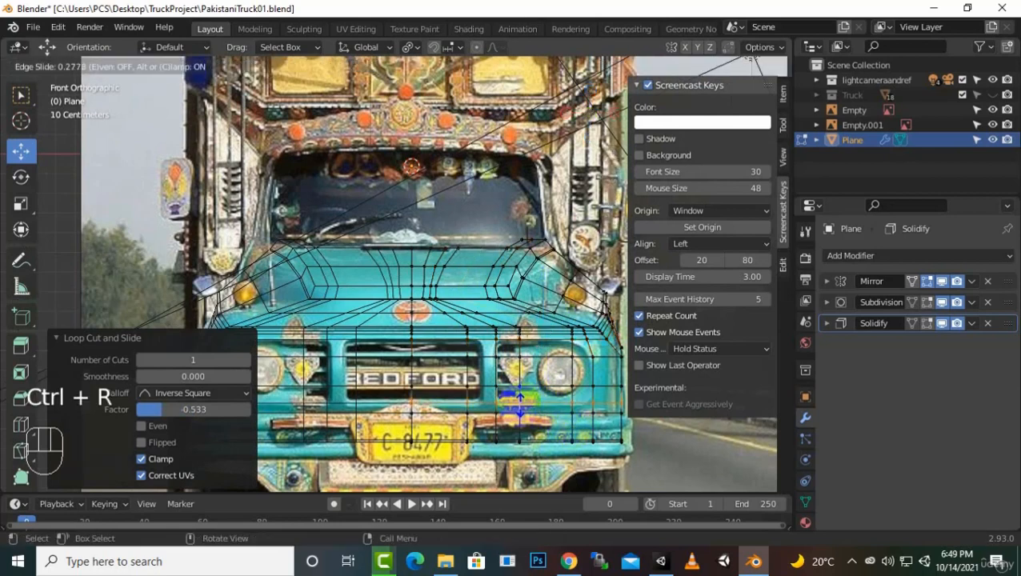
{"action": "left_click", "coordinate": [546, 403]}
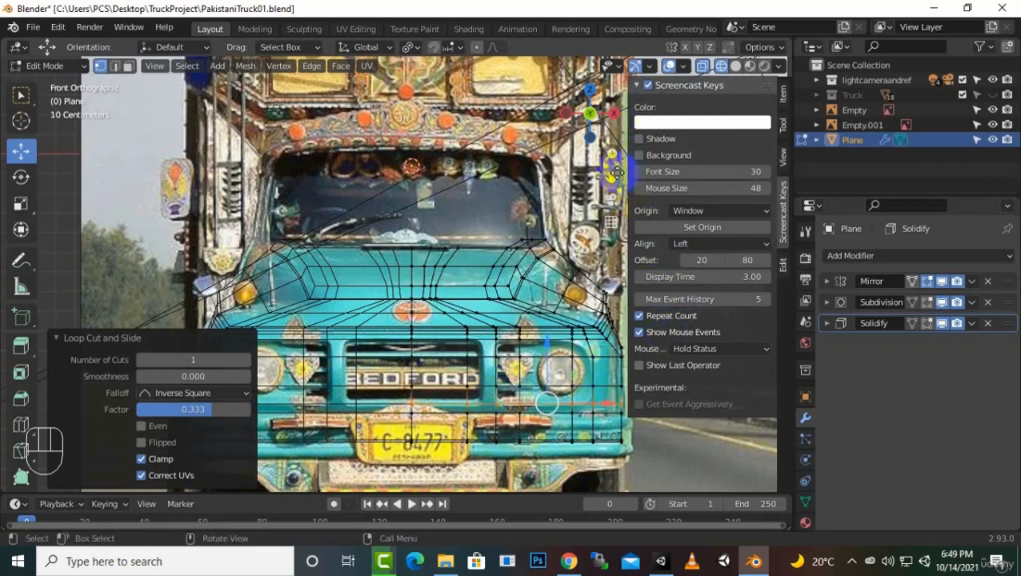
Step: Add a horizontal loop cut slid 0.313 through the upper part of the grille opening
{"action": "middle_click_drag", "start_coordinate": [613, 172], "coordinate": [669, 161], "text": "shift"}
{"action": "scroll", "coordinate": [474, 360], "scroll_direction": "up", "scroll_amount": 2}
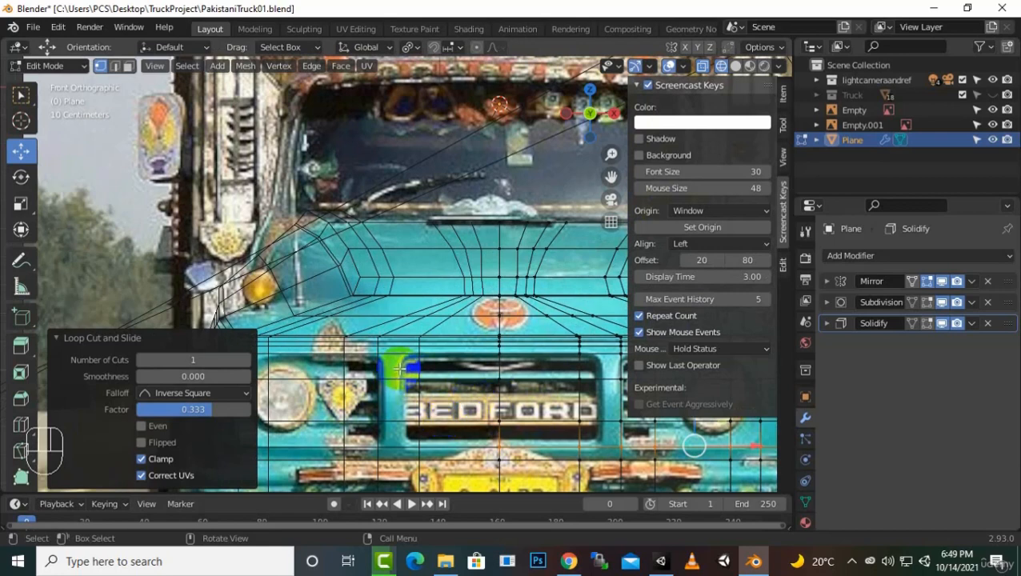
{"action": "key", "text": "ctrl"}
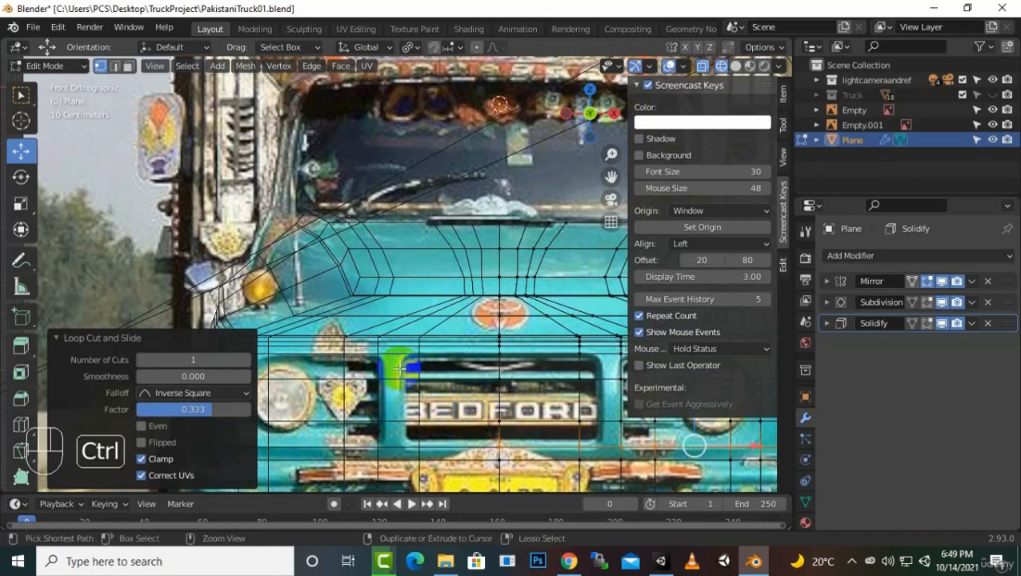
{"action": "key", "text": "ctrl+r"}
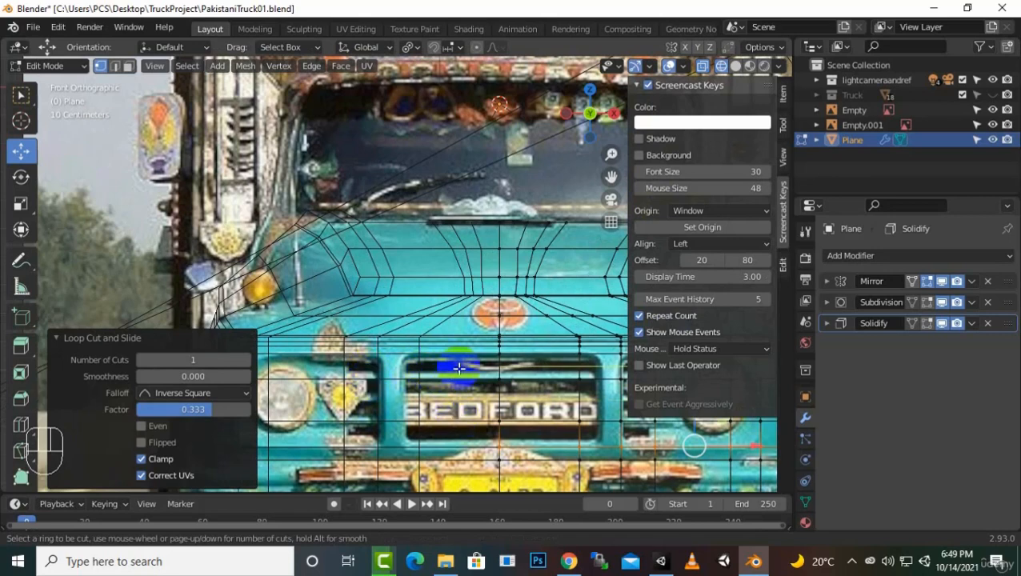
{"action": "left_click", "coordinate": [459, 369]}
{"action": "left_click", "coordinate": [458, 373]}
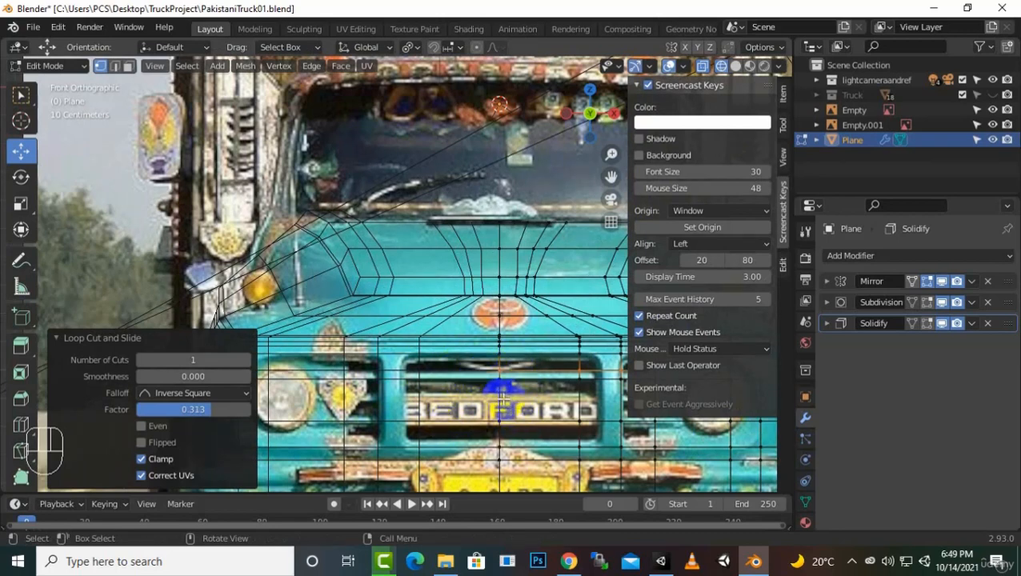
Step: Add a horizontal loop cut slid -0.296 through the grille opening, along the upper edge of the BEDFORD lettering
{"action": "key", "text": "ctrl"}
{"action": "key", "text": "ctrl+r"}
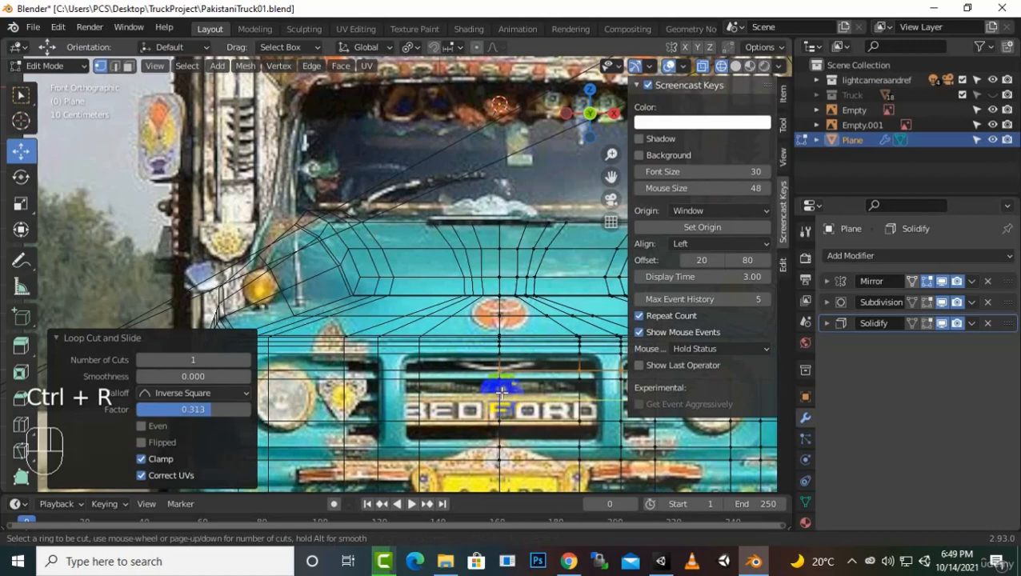
{"action": "left_click", "coordinate": [500, 390]}
{"action": "left_click", "coordinate": [500, 389]}
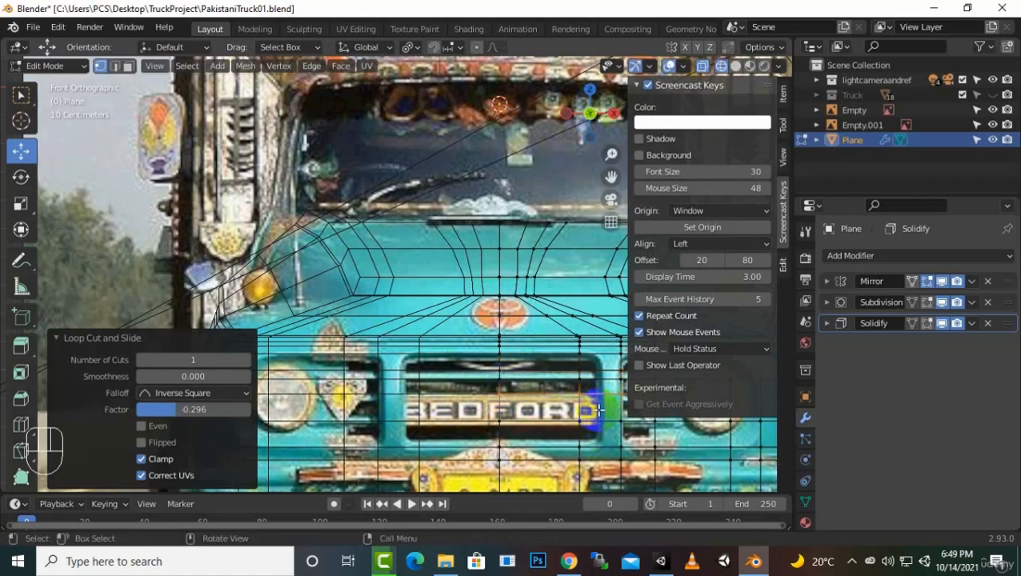
Step: Add a vertical loop cut slid 0.130 on the front face along the grille opening's outer edge
{"action": "scroll", "coordinate": [483, 415], "scroll_direction": "down", "scroll_amount": 2}
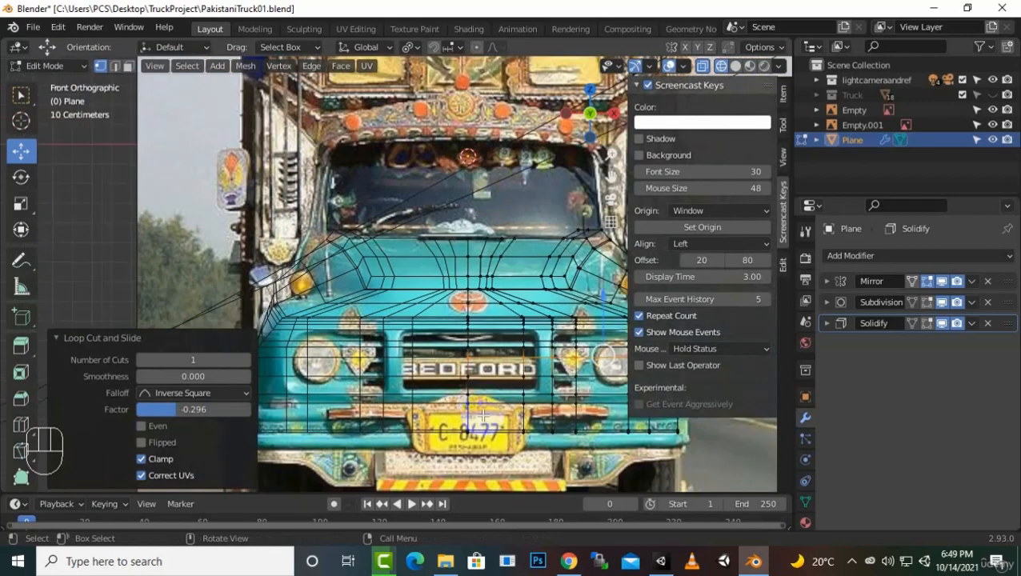
{"action": "scroll", "coordinate": [483, 416], "scroll_direction": "up", "scroll_amount": 2}
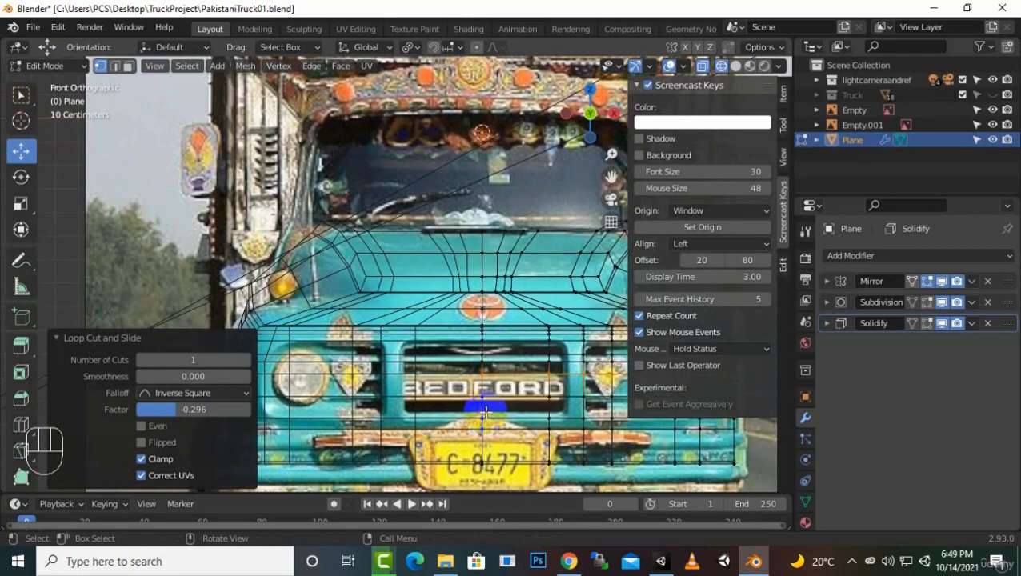
{"action": "key", "text": "ctrl+r"}
{"action": "left_click", "coordinate": [560, 388]}
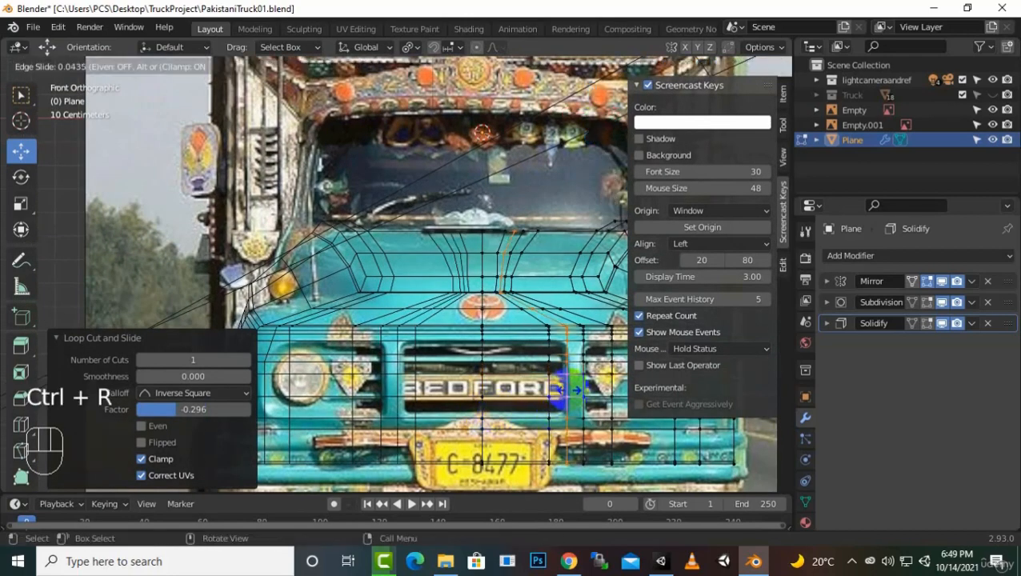
{"action": "left_click", "coordinate": [562, 385]}
{"action": "scroll", "coordinate": [538, 412], "scroll_direction": "down", "scroll_amount": 1}
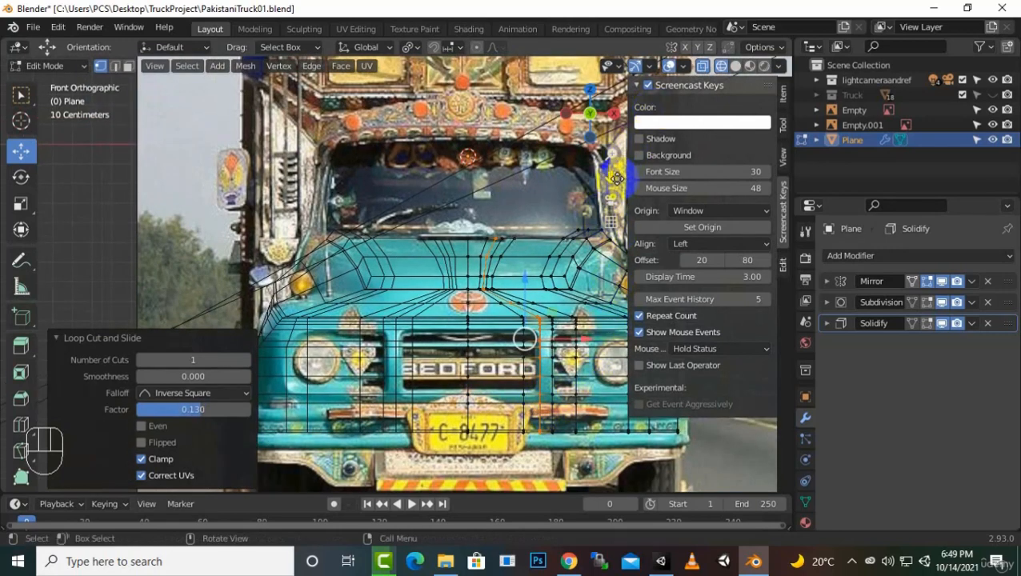
Step: Add a vertical loop cut slid 0.206 on the front face along the headlight's inner edge
{"action": "left_click_drag", "start_coordinate": [611, 175], "coordinate": [630, 192]}
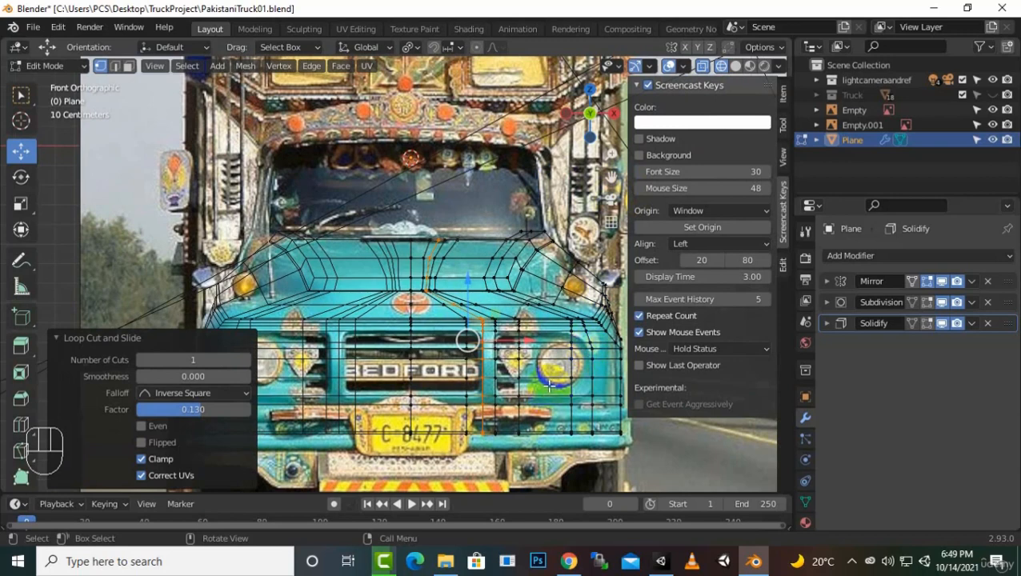
{"action": "key", "text": "ctrl"}
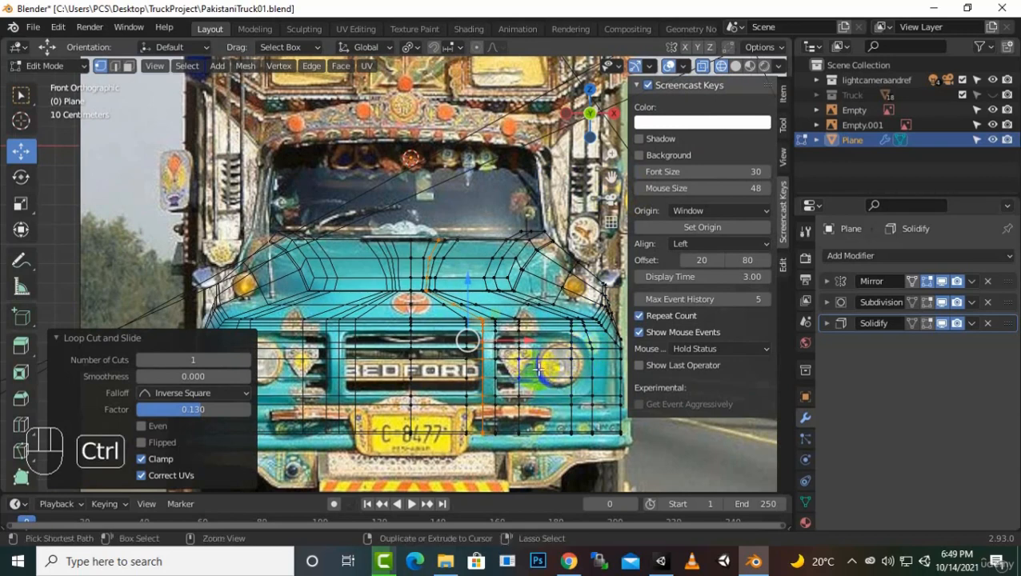
{"action": "key", "text": "ctrl+r"}
{"action": "left_click", "coordinate": [538, 369]}
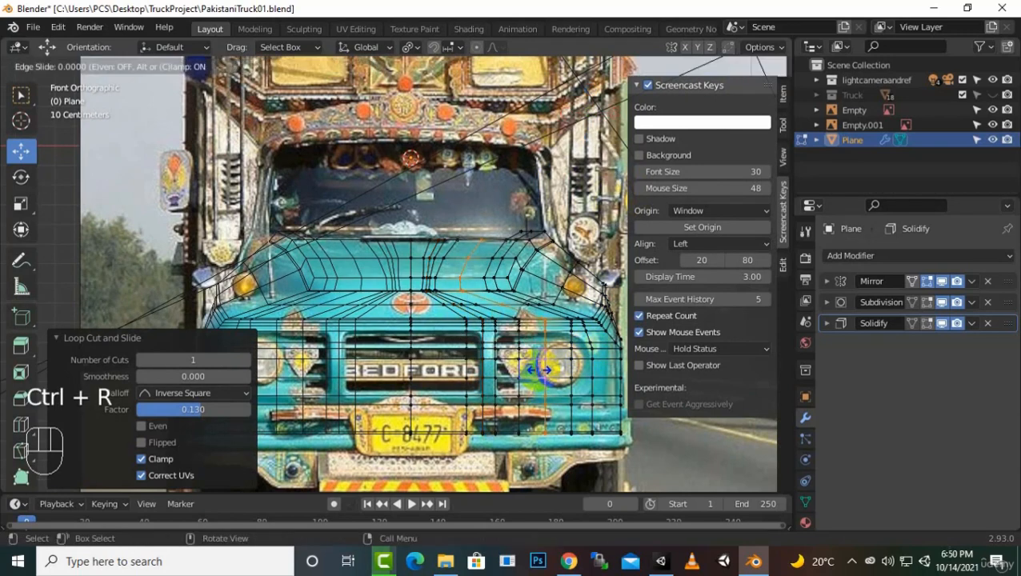
{"action": "left_click", "coordinate": [538, 369]}
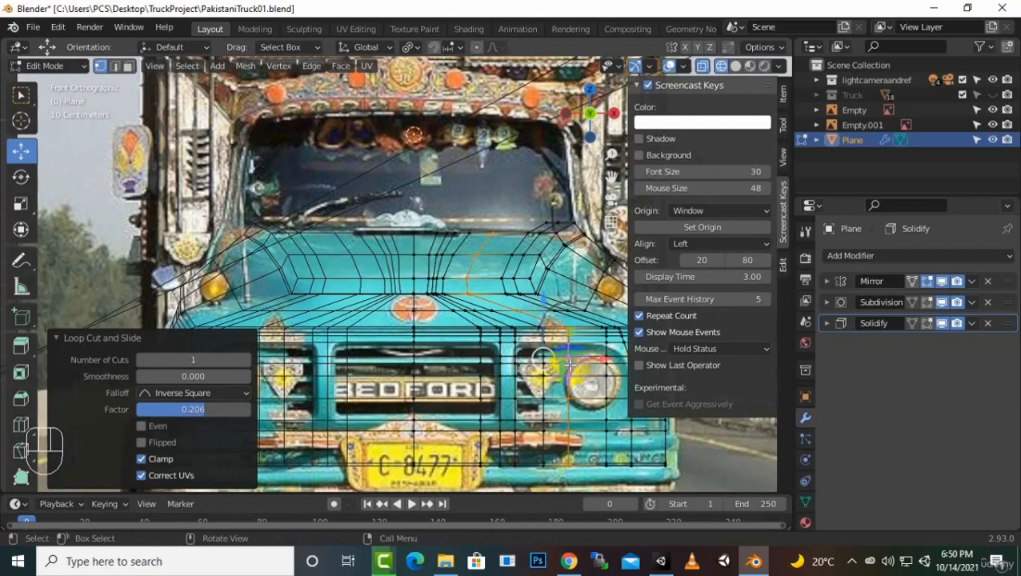
Step: Add a centred, unslid horizontal loop cut on the front face along the headlight's lower edge
{"action": "scroll", "coordinate": [543, 358], "scroll_direction": "up", "scroll_amount": 1}
{"action": "left_click_drag", "start_coordinate": [610, 170], "coordinate": [502, 172]}
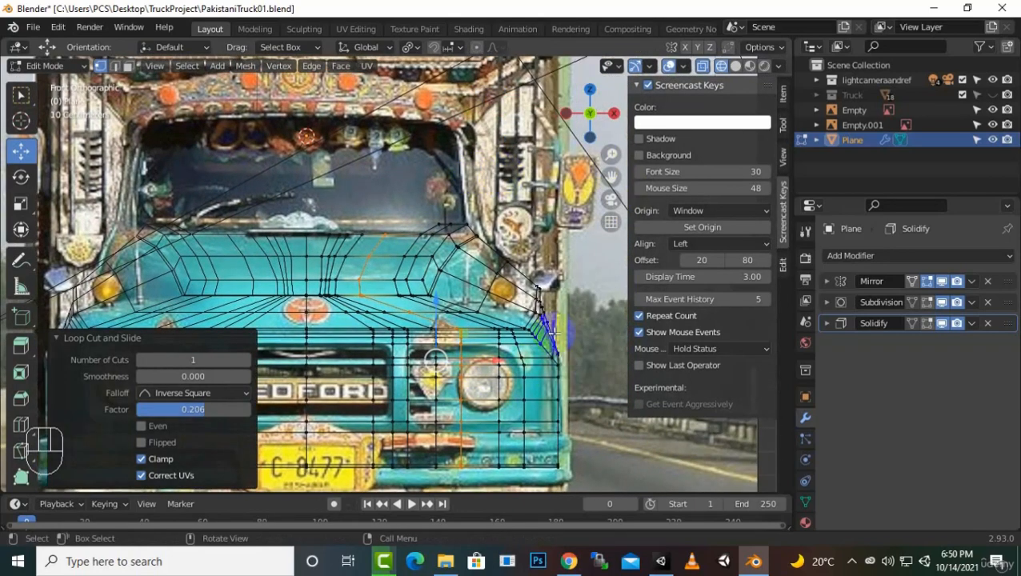
{"action": "scroll", "coordinate": [538, 336], "scroll_direction": "up", "scroll_amount": 1}
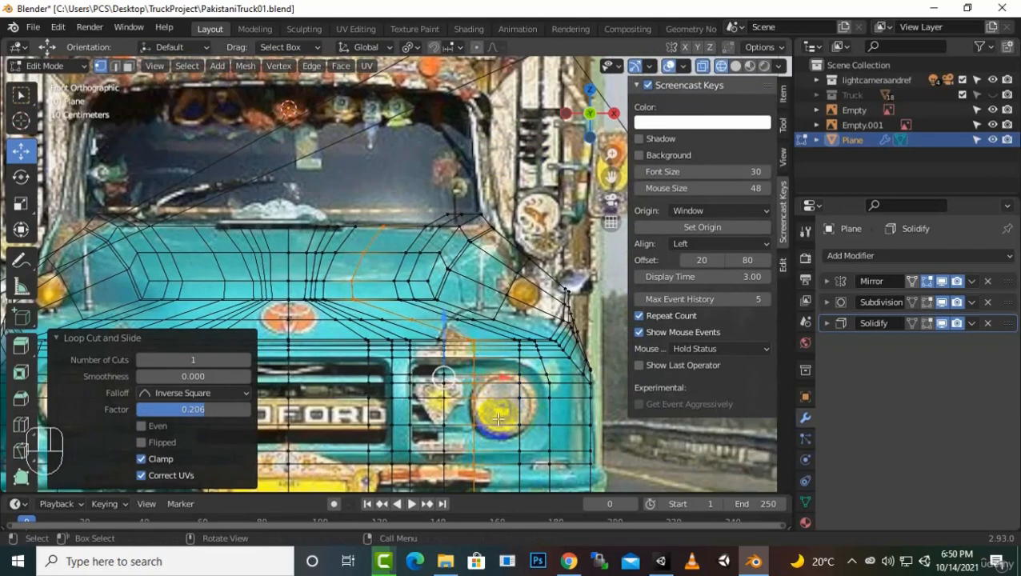
{"action": "key", "text": "ctrl"}
{"action": "key", "text": "ctrl+r"}
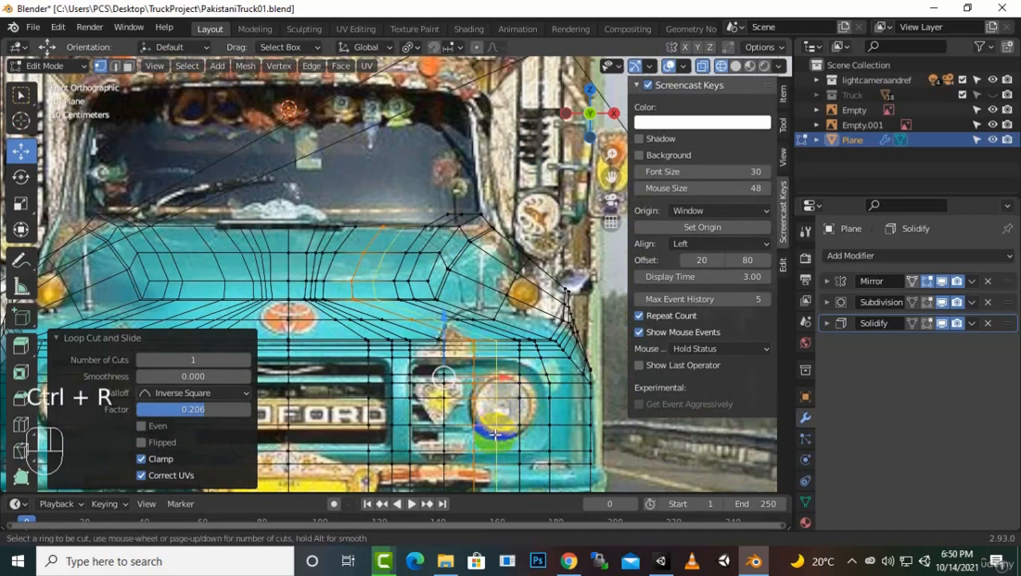
{"action": "left_click", "coordinate": [474, 432]}
{"action": "right_click", "coordinate": [473, 435]}
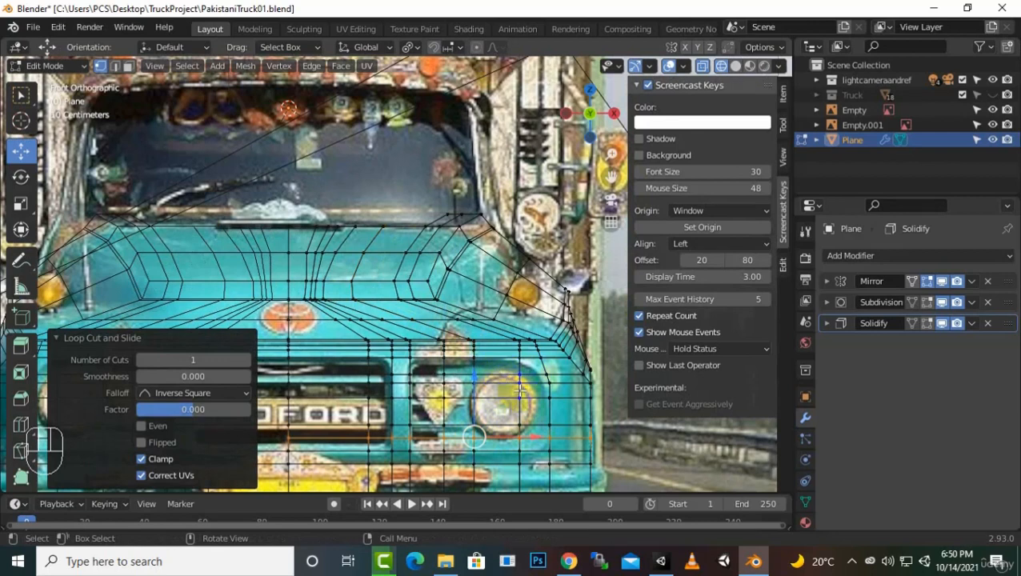
Step: Add a centred, unslid vertical loop cut on the front face along the headlight's outer edge
{"action": "key", "text": "ctrl"}
{"action": "key", "text": "ctrl+r"}
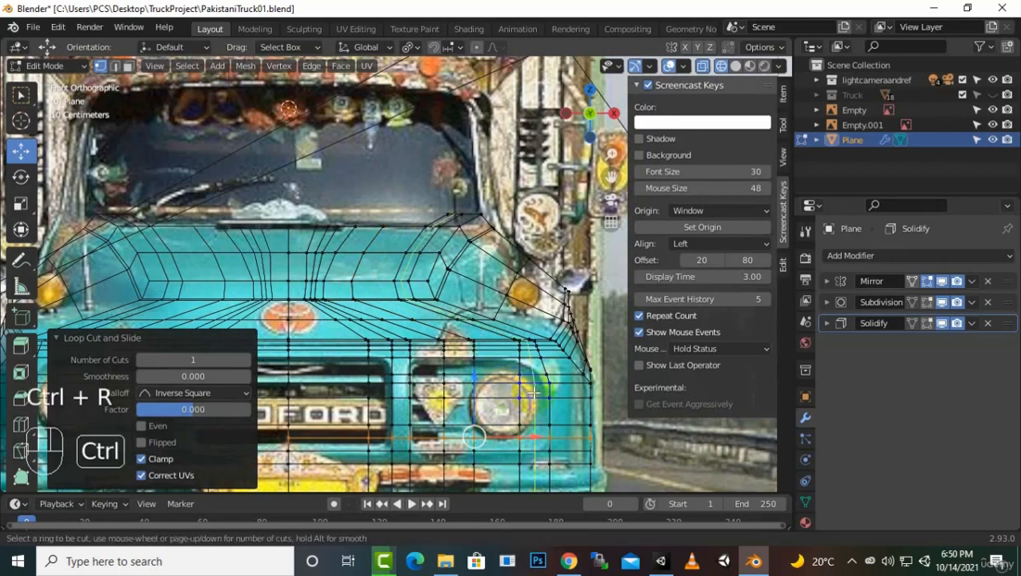
{"action": "left_click", "coordinate": [534, 392]}
{"action": "right_click", "coordinate": [534, 392]}
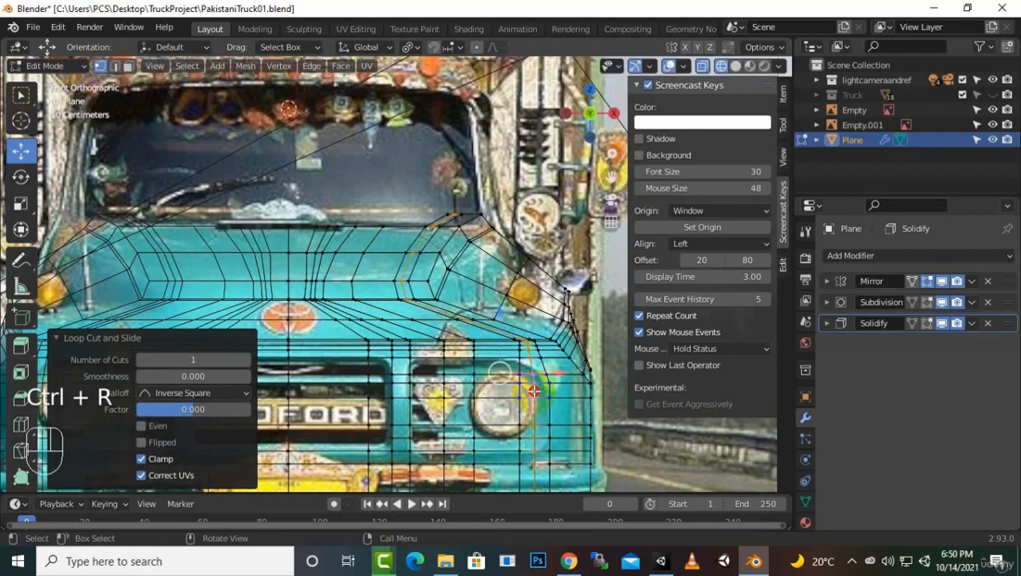
{"action": "left_click", "coordinate": [520, 397]}
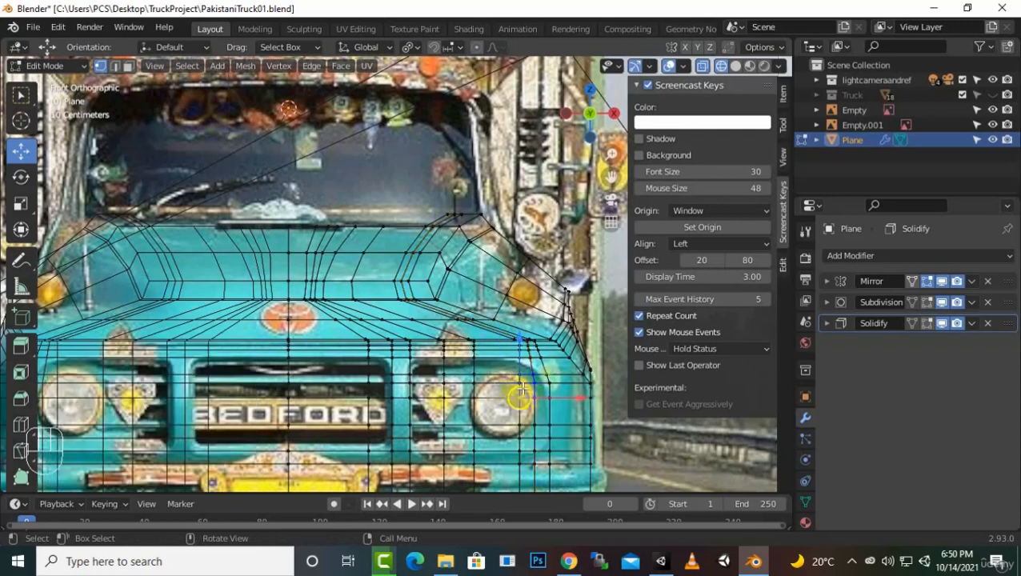
Step: Switch to face selection and select the whole rectangular block of faces covering the headlight recess
{"action": "scroll", "coordinate": [512, 380], "scroll_direction": "down", "scroll_amount": 1}
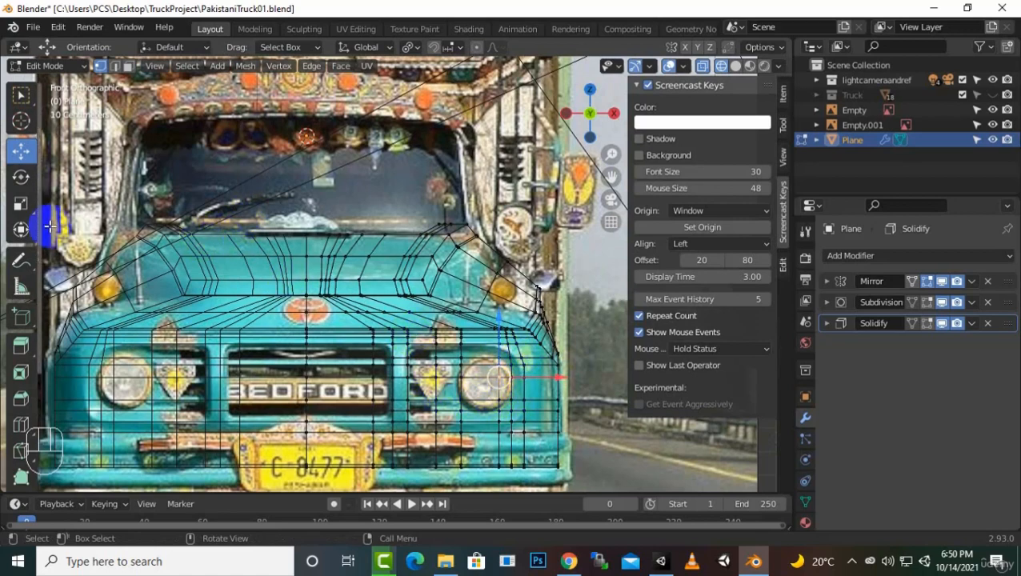
{"action": "left_click", "coordinate": [128, 66]}
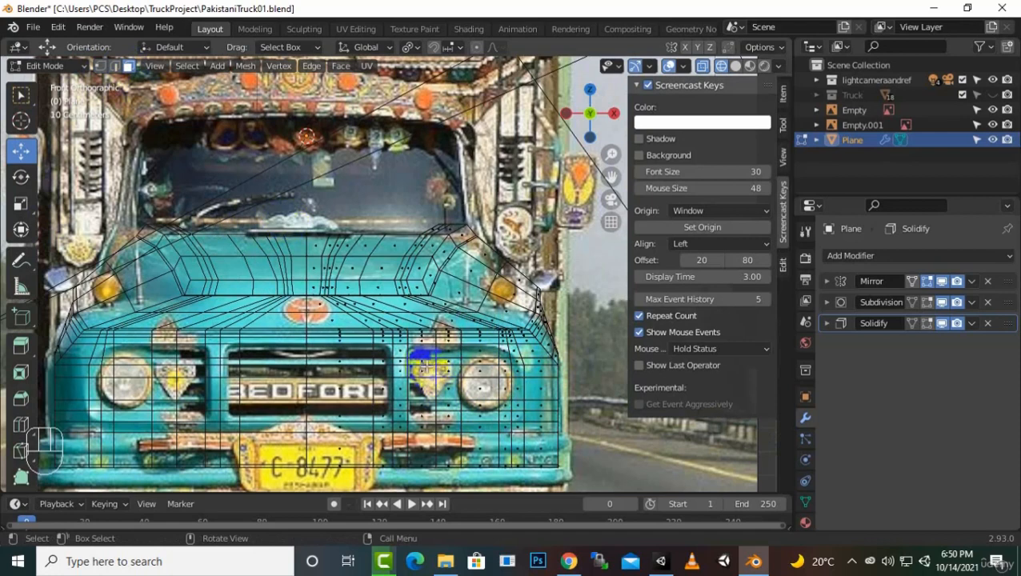
{"action": "left_click", "coordinate": [420, 352]}
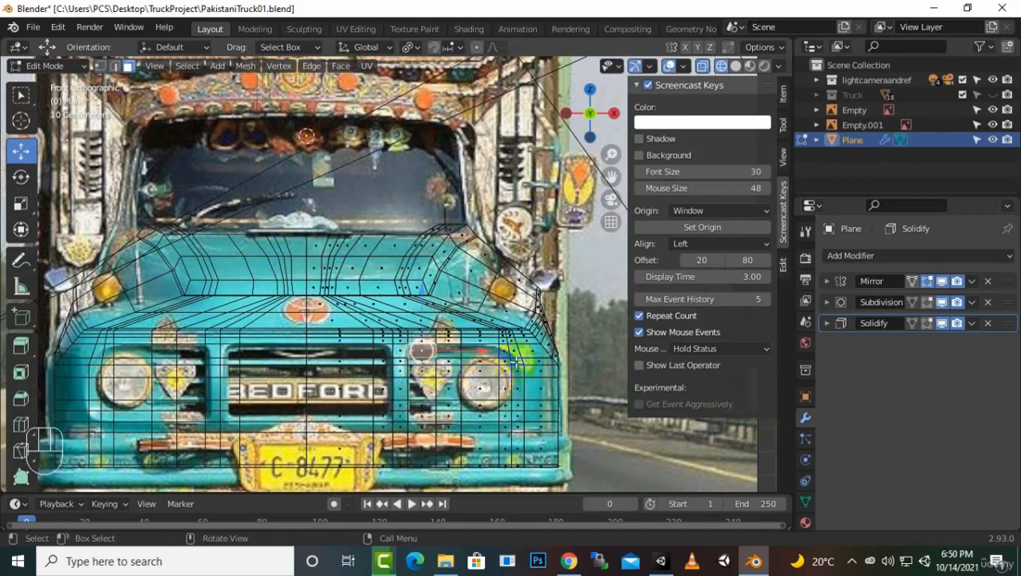
{"action": "key", "text": "ctrl"}
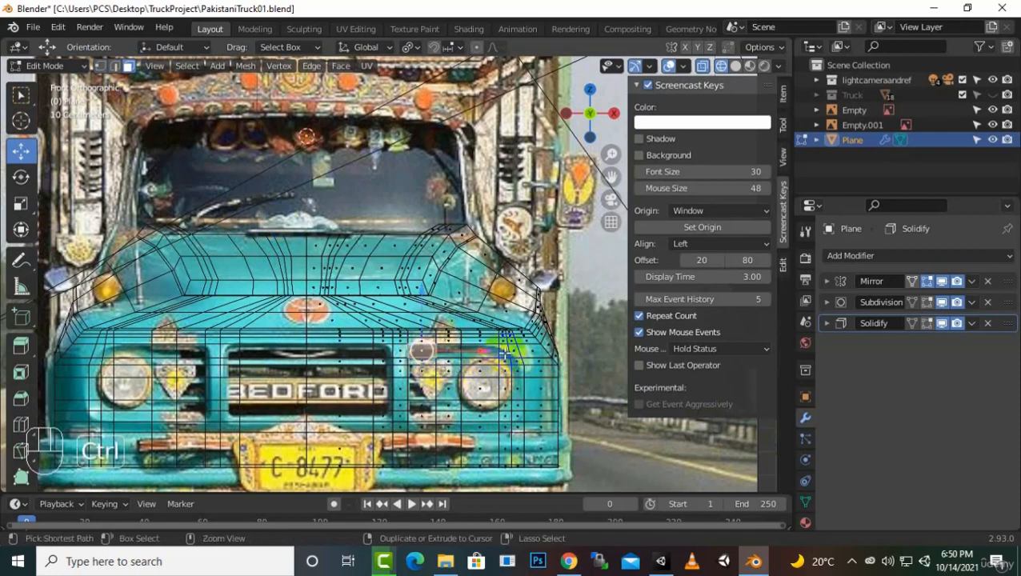
{"action": "left_click", "coordinate": [509, 350], "text": "ctrl"}
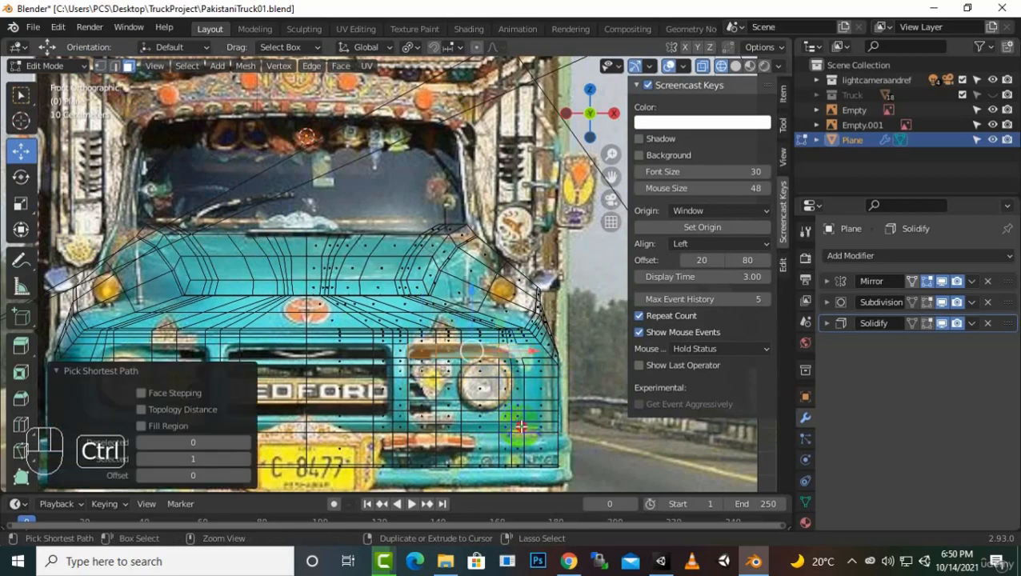
{"action": "left_click", "coordinate": [521, 426], "text": "ctrl"}
{"action": "left_click", "coordinate": [417, 369], "text": "ctrl"}
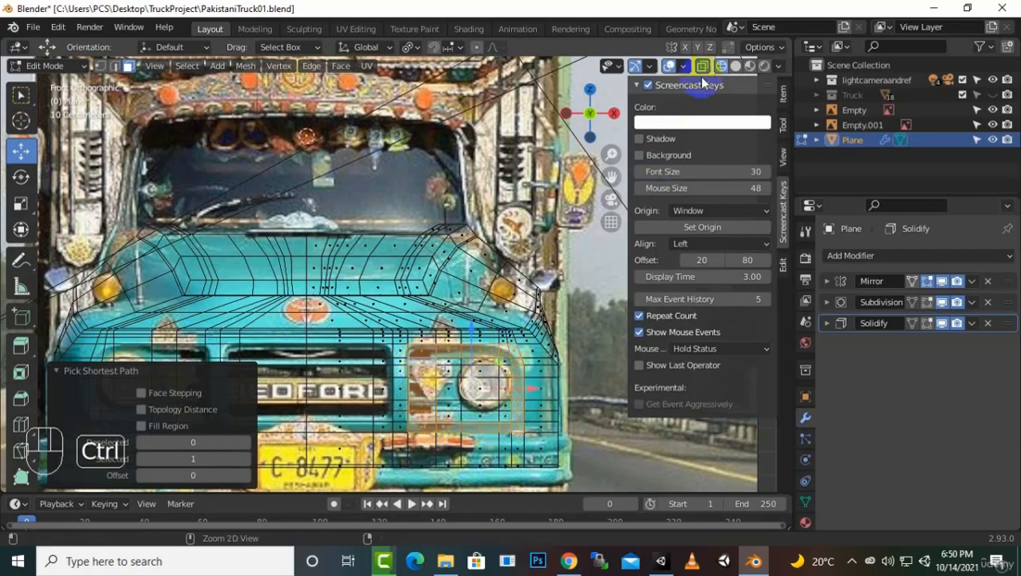
{"action": "left_click", "coordinate": [735, 65]}
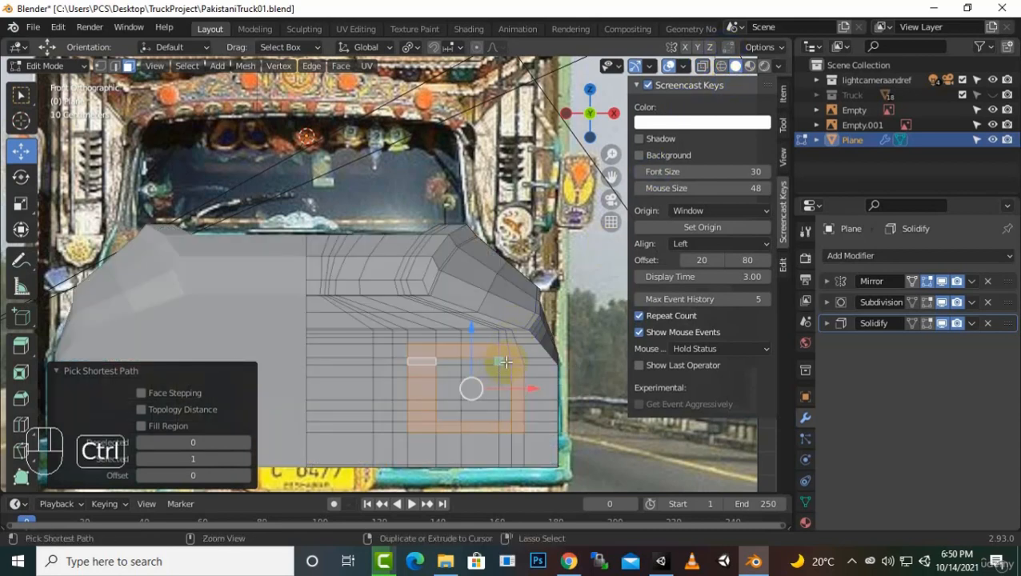
{"action": "left_click", "coordinate": [444, 407], "text": "ctrl"}
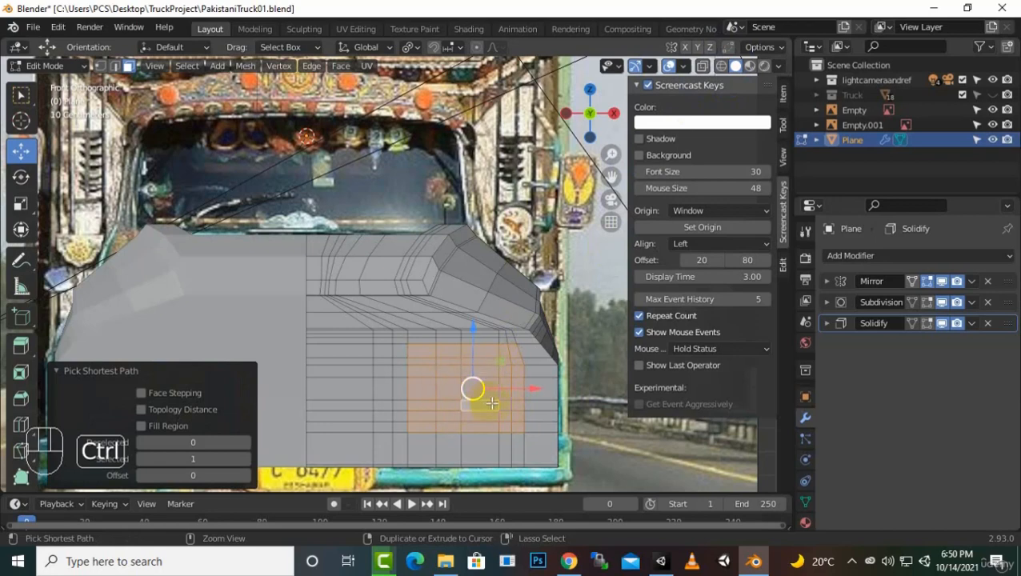
{"action": "left_click", "coordinate": [722, 67]}
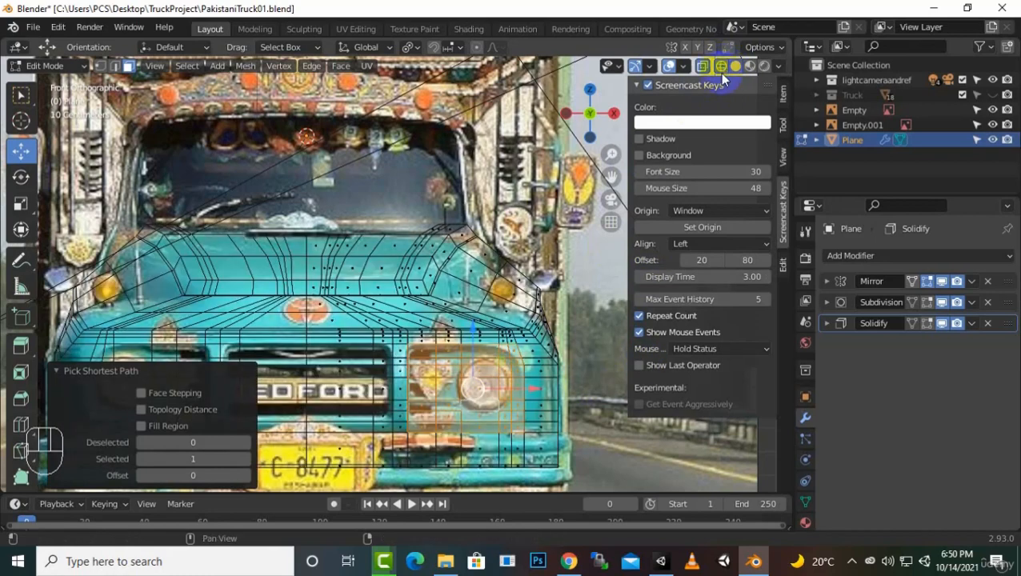
Step: Add the block of faces covering the grille opening, from its outer edge to the centre line, to the selection
{"action": "left_click_drag", "start_coordinate": [613, 179], "coordinate": [742, 180]}
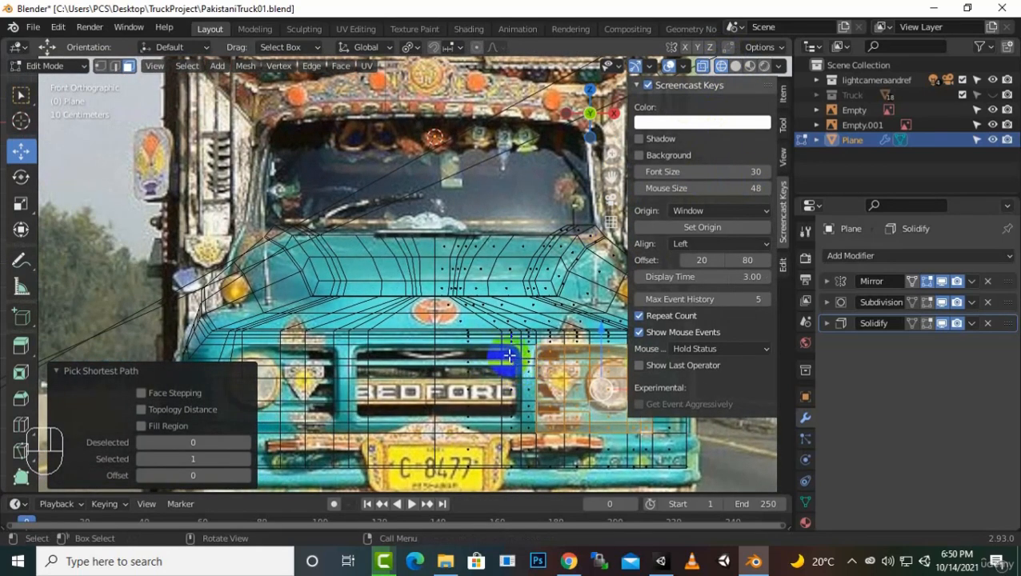
{"action": "key", "text": "ctrl"}
{"action": "key", "text": "shift"}
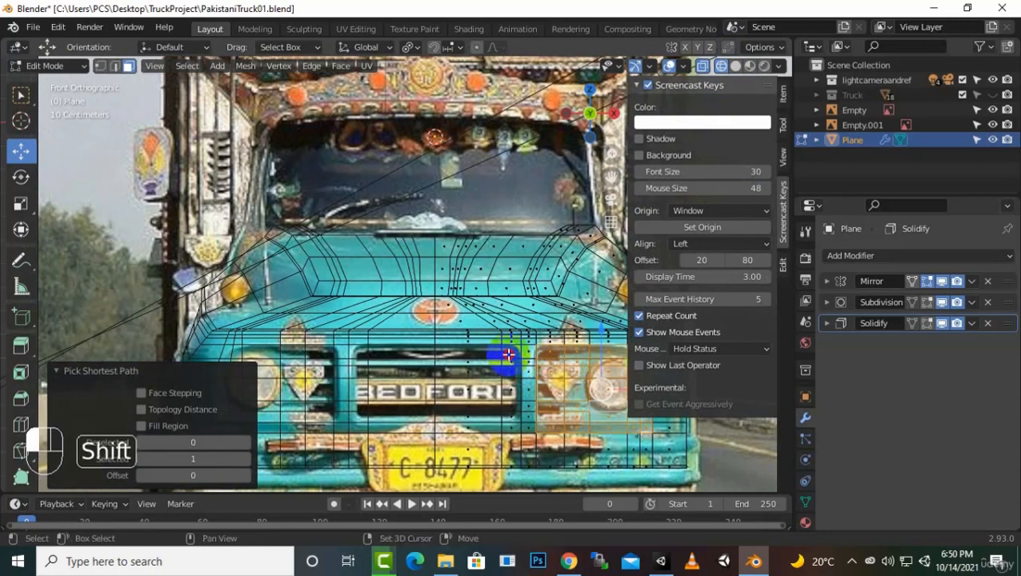
{"action": "left_click", "coordinate": [509, 354], "text": "shift"}
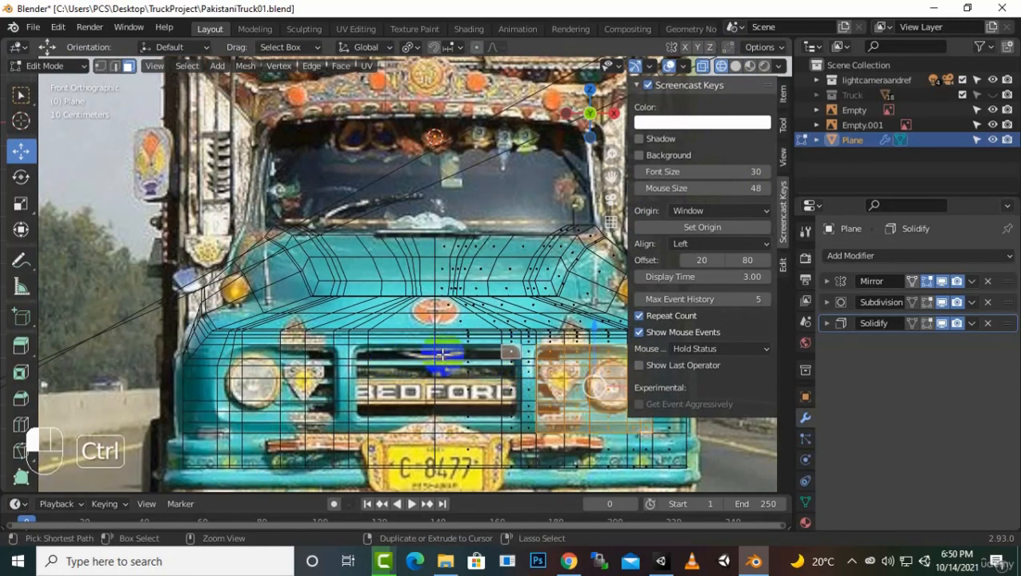
{"action": "left_click", "coordinate": [441, 354], "text": "ctrl"}
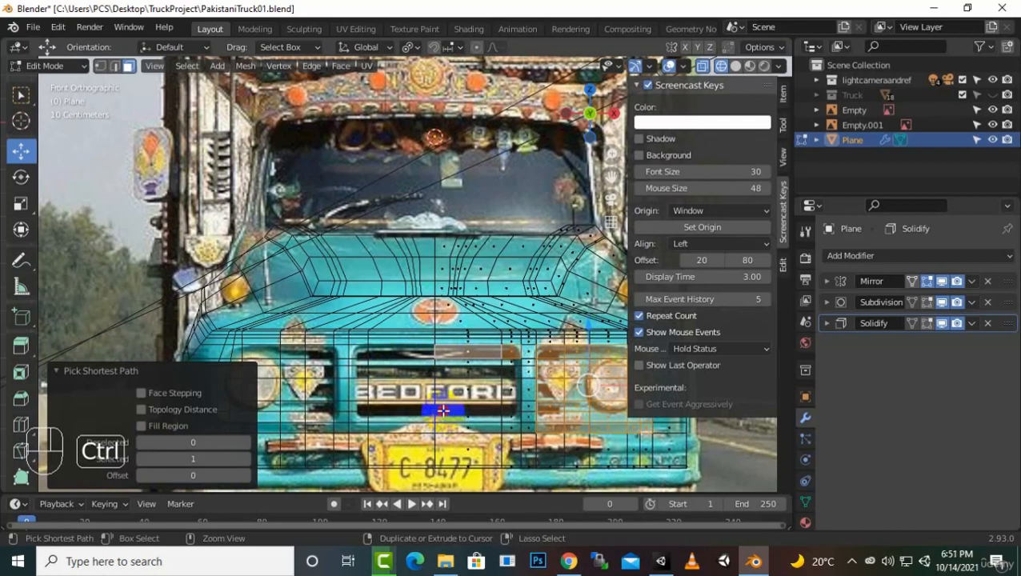
{"action": "left_click", "coordinate": [443, 410], "text": "ctrl"}
{"action": "left_click", "coordinate": [514, 383], "text": "ctrl"}
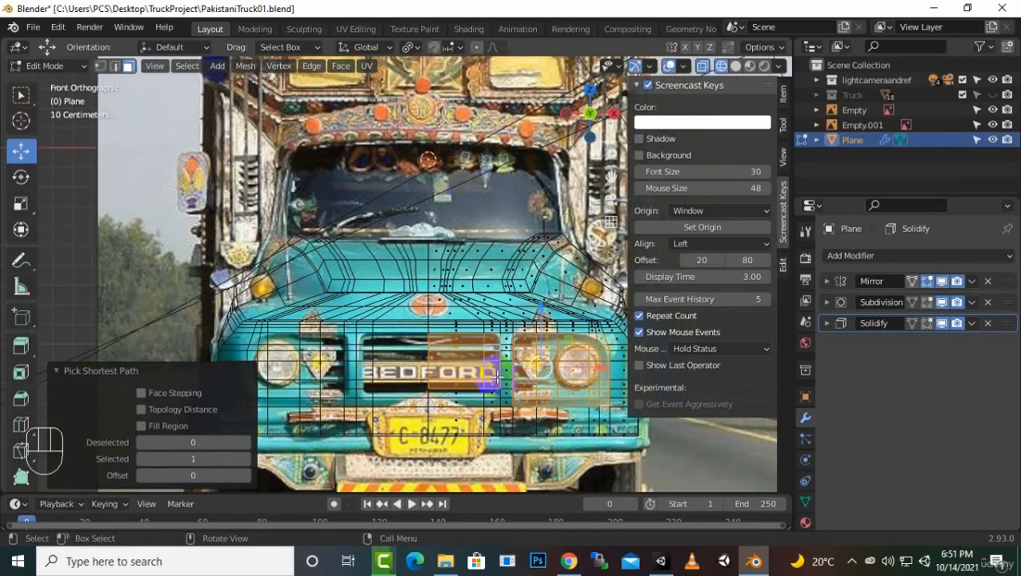
Step: Switch to solid shading and extrude the selected grille and headlight faces inward by 0.027102 m along the global Y axis
{"action": "mouse_move", "coordinate": [475, 370]}
{"action": "middle_mouse_down"}
{"action": "mouse_move", "coordinate": [474, 392]}
{"action": "mouse_move", "coordinate": [397, 392]}
{"action": "mouse_move", "coordinate": [394, 383]}
{"action": "mouse_move", "coordinate": [432, 367]}
{"action": "mouse_move", "coordinate": [503, 392]}
{"action": "middle_mouse_up"}
{"action": "left_click", "coordinate": [735, 67]}
{"action": "key", "text": "KP_1"}
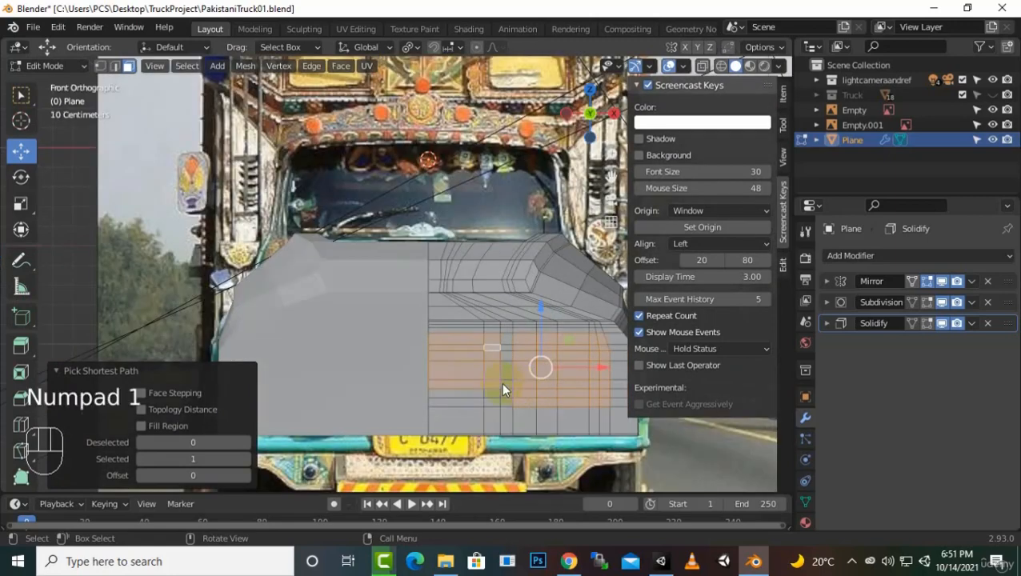
{"action": "left_click", "coordinate": [721, 67]}
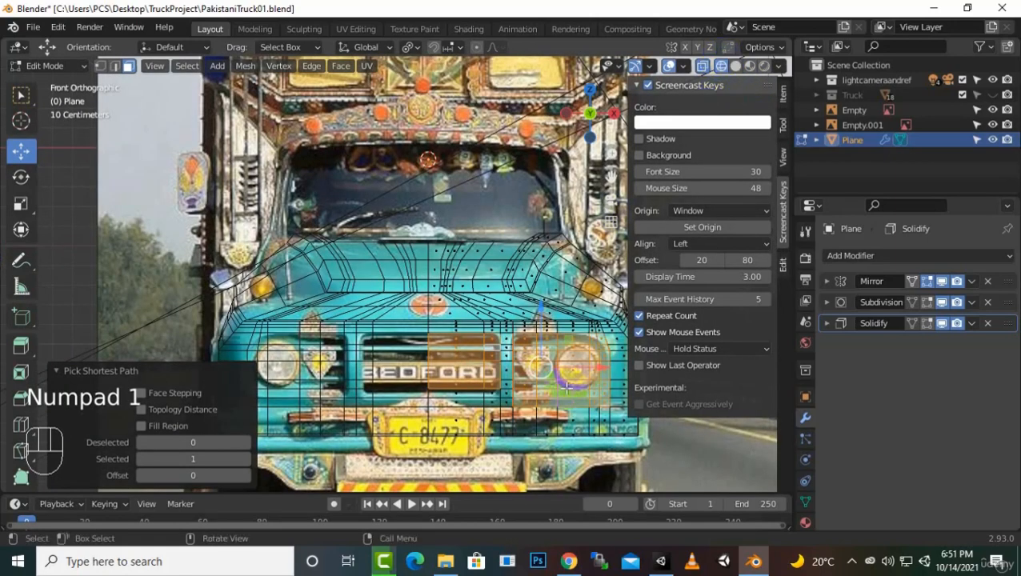
{"action": "left_click", "coordinate": [735, 67]}
{"action": "mouse_move", "coordinate": [552, 208]}
{"action": "middle_mouse_down"}
{"action": "mouse_move", "coordinate": [410, 428]}
{"action": "mouse_move", "coordinate": [363, 419]}
{"action": "mouse_move", "coordinate": [387, 413]}
{"action": "middle_mouse_up"}
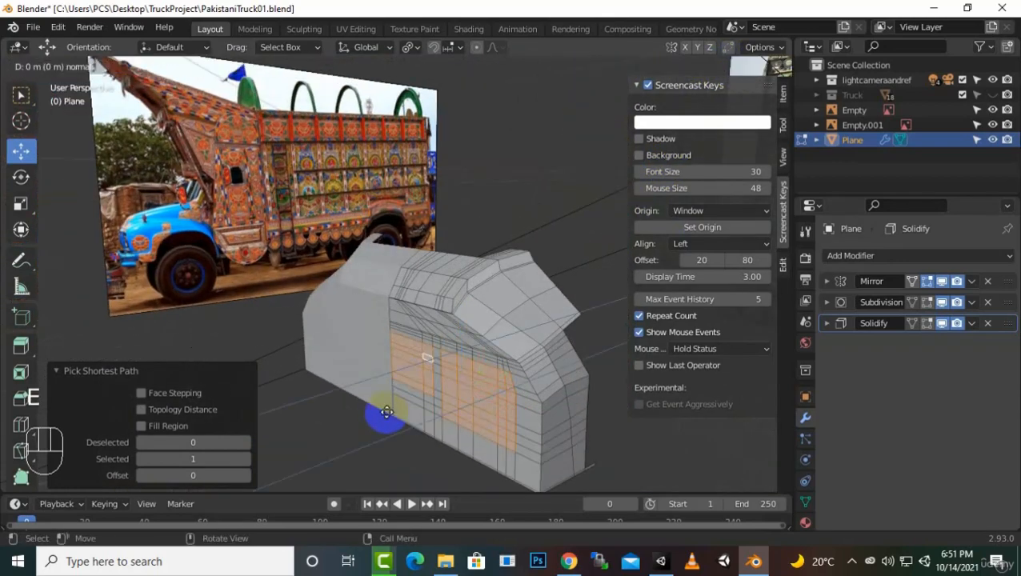
{"action": "key", "text": "e"}
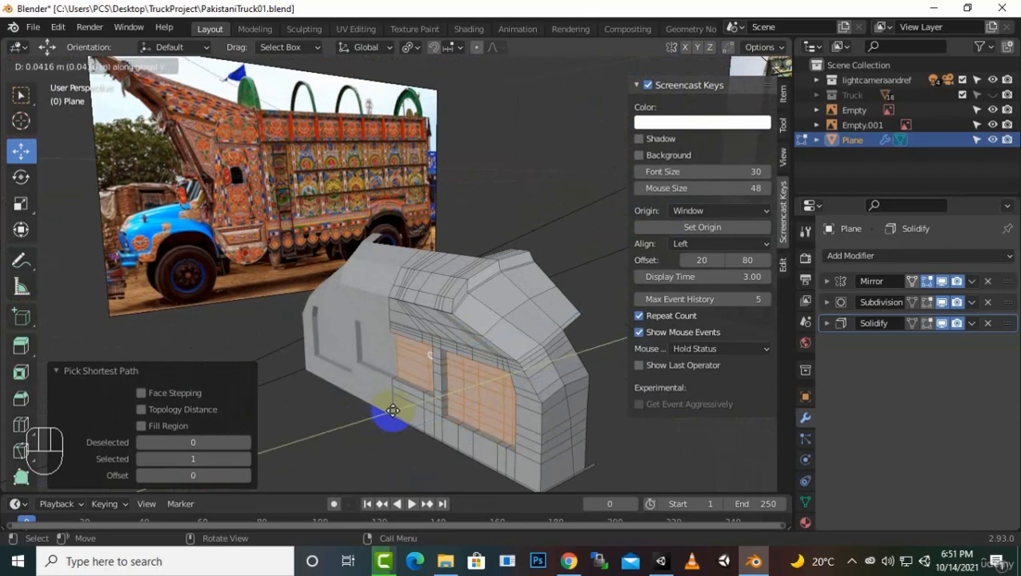
{"action": "left_click", "coordinate": [394, 411]}
Step: Toggle the edit-mode display of the Subdivision and Solidify modifiers and inspect the smoothed grille and headlight recesses in object mode
{"action": "middle_click_drag", "start_coordinate": [394, 411], "coordinate": [520, 456]}
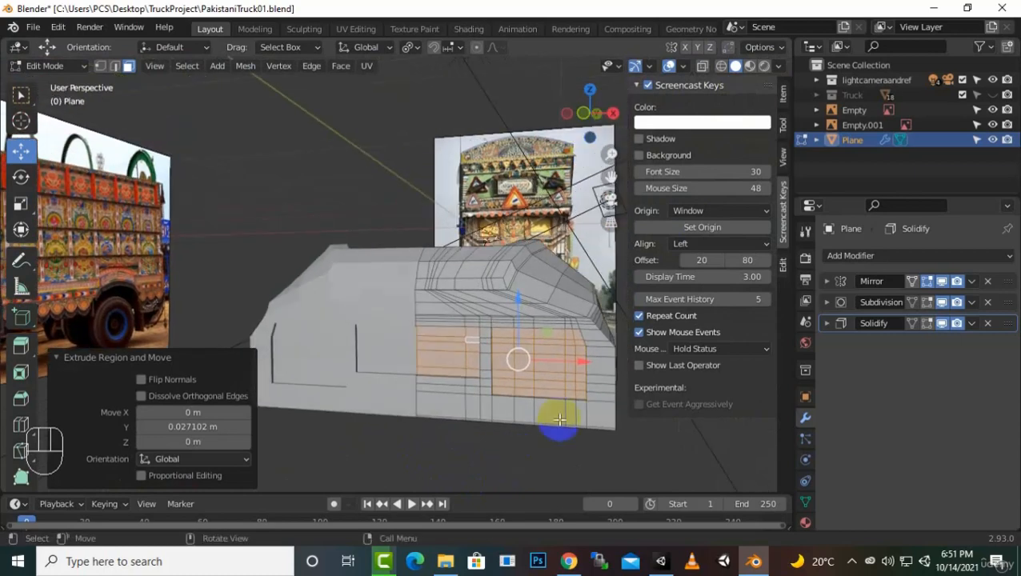
{"action": "left_click", "coordinate": [927, 303]}
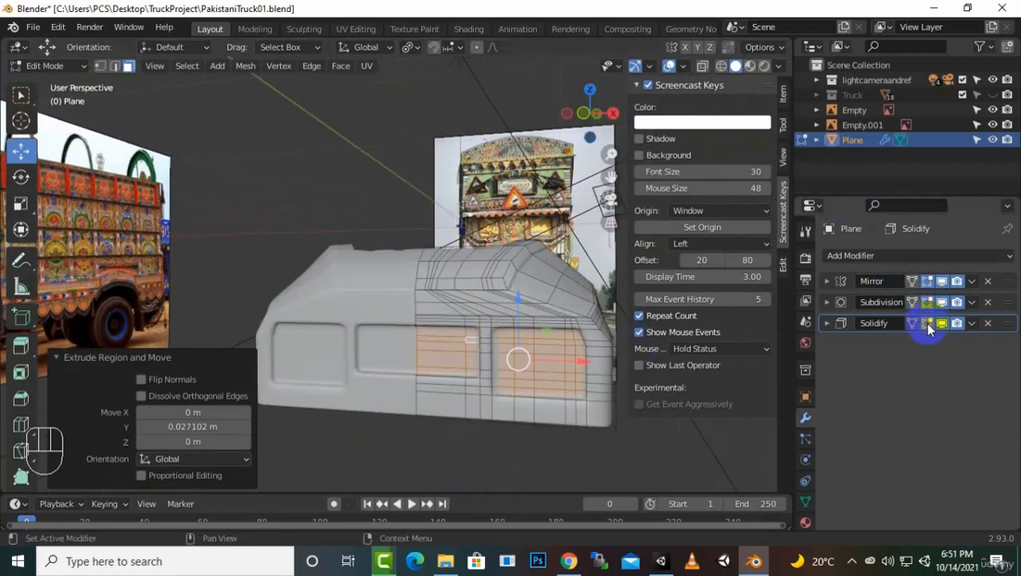
{"action": "left_click", "coordinate": [926, 323]}
{"action": "key", "text": "Tab"}
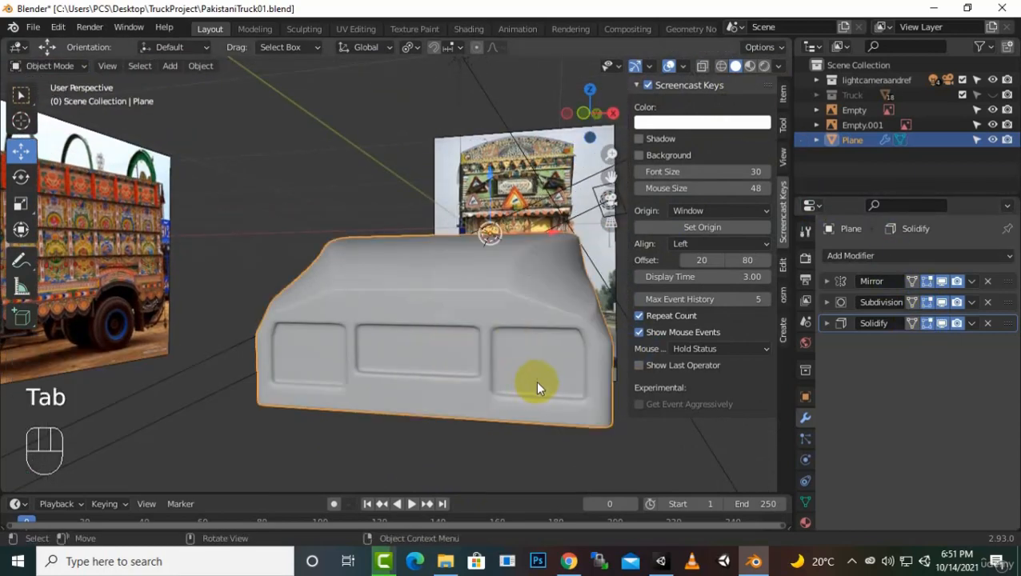
{"action": "middle_click_drag", "start_coordinate": [537, 382], "coordinate": [563, 392]}
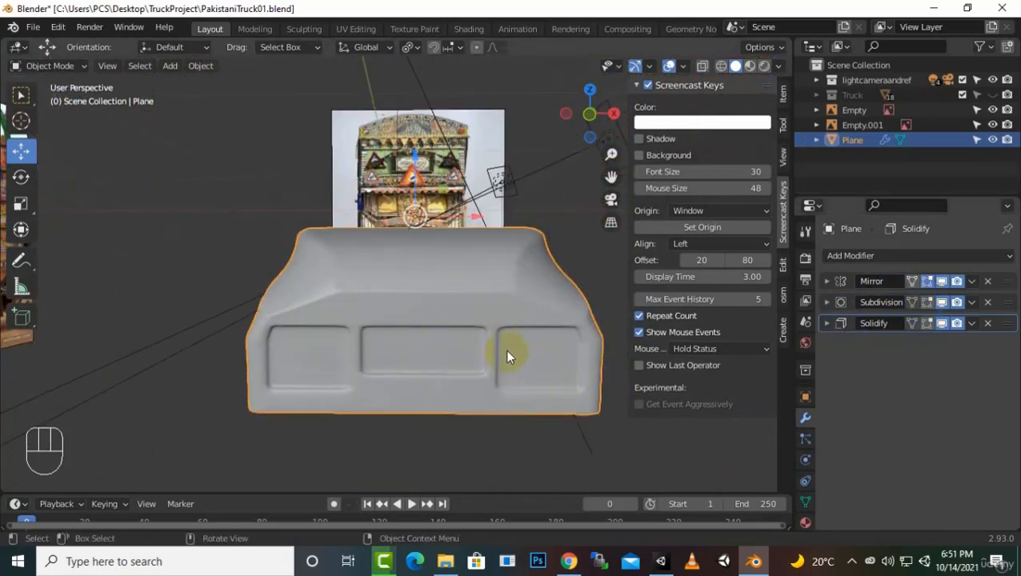
Step: Return to edit mode in wireframe front view and select vertices on the vertical edge line through the headlight's outer half
{"action": "key", "text": "Tab"}
{"action": "scroll", "coordinate": [519, 356], "scroll_direction": "up", "scroll_amount": 3}
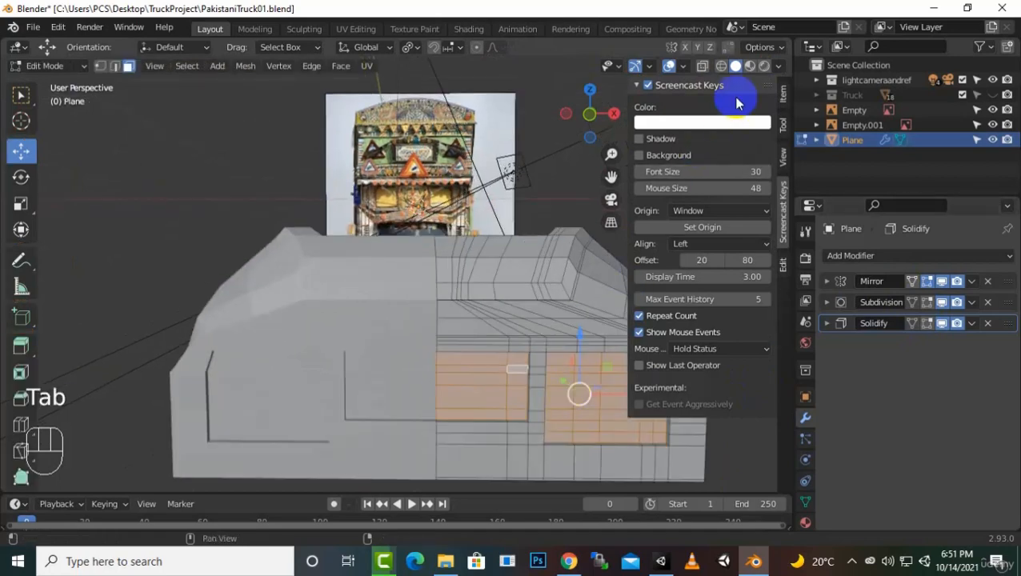
{"action": "left_click", "coordinate": [721, 66]}
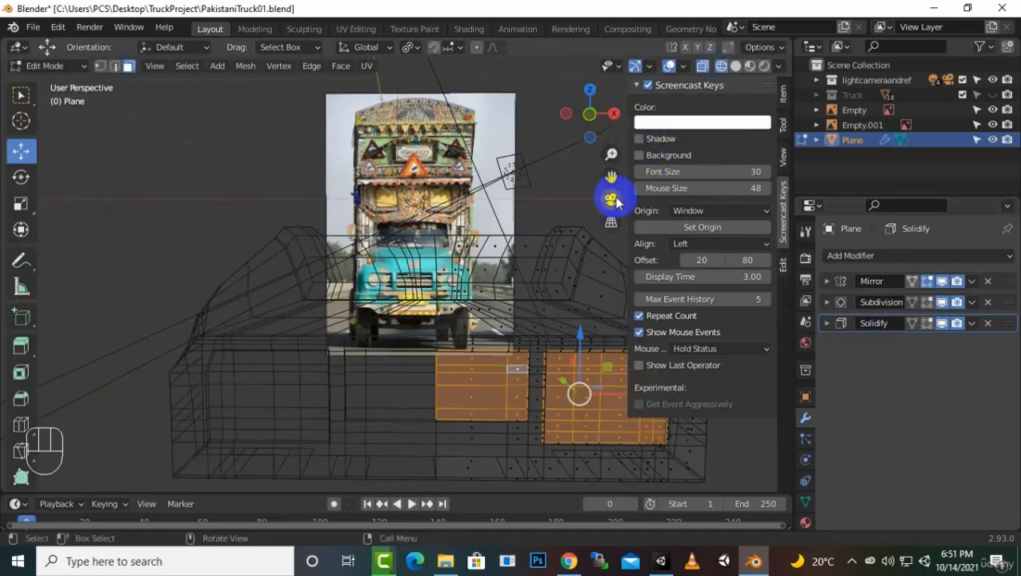
{"action": "key", "text": "KP_1"}
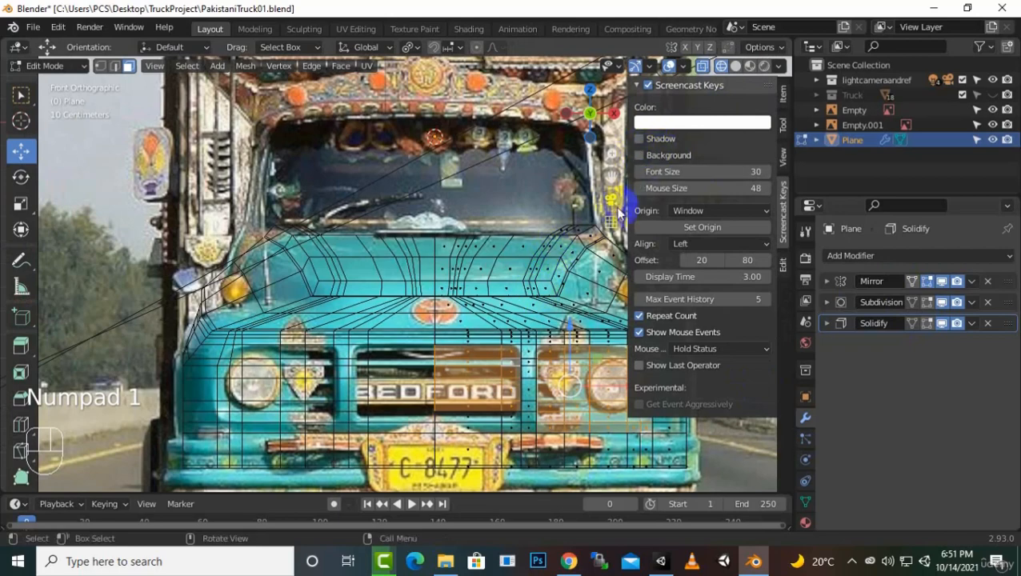
{"action": "left_click_drag", "start_coordinate": [611, 176], "coordinate": [446, 139]}
{"action": "scroll", "coordinate": [448, 347], "scroll_direction": "up", "scroll_amount": 2}
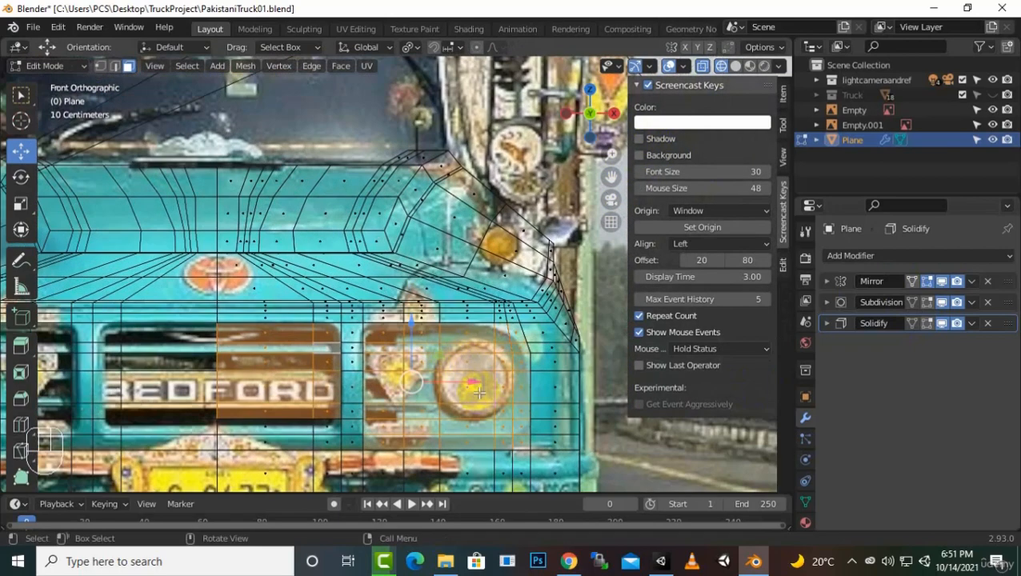
{"action": "scroll", "coordinate": [485, 375], "scroll_direction": "up", "scroll_amount": 1}
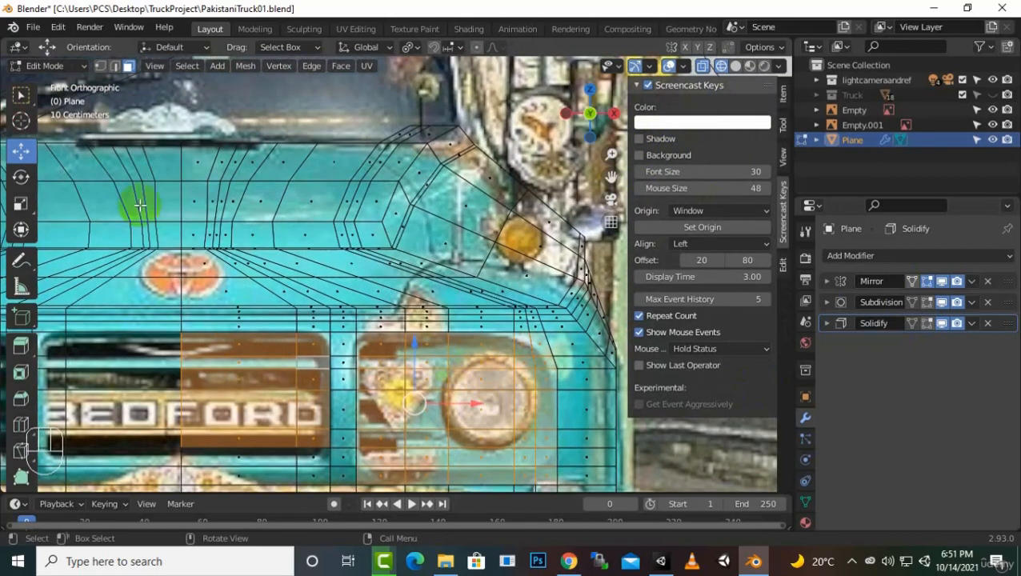
{"action": "left_click", "coordinate": [100, 66]}
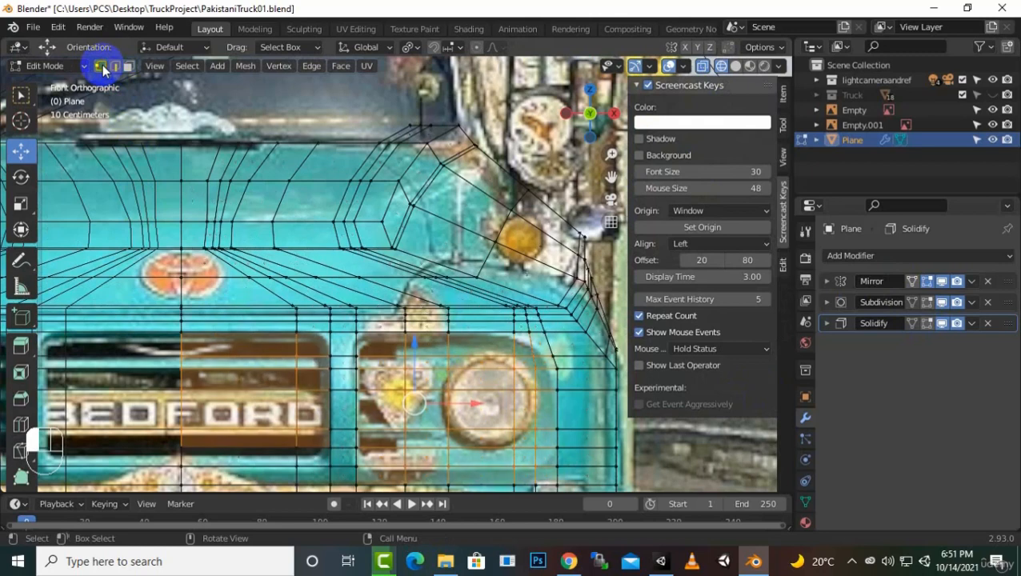
{"action": "left_click", "coordinate": [513, 429]}
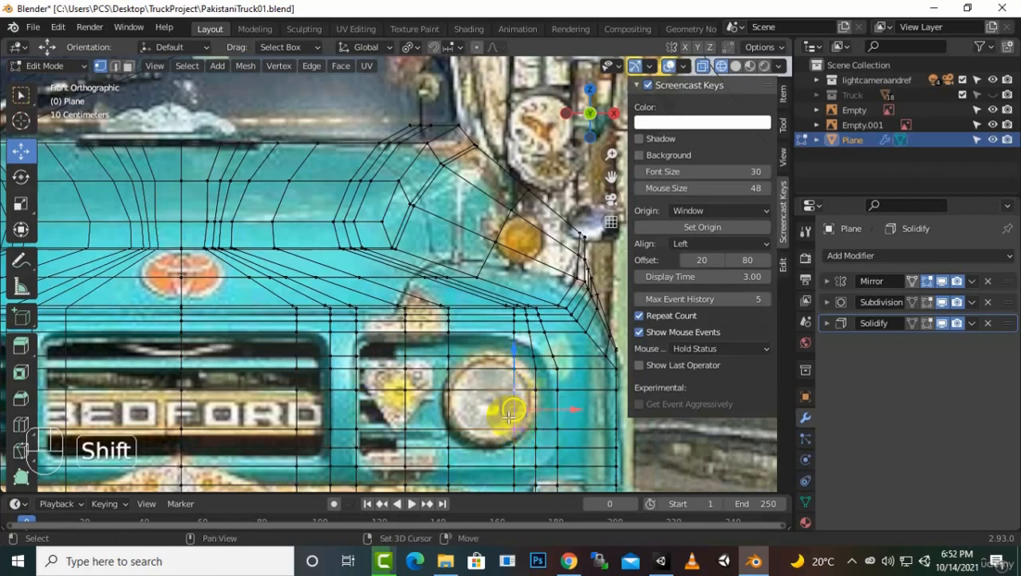
{"action": "left_click", "coordinate": [513, 429], "text": "shift"}
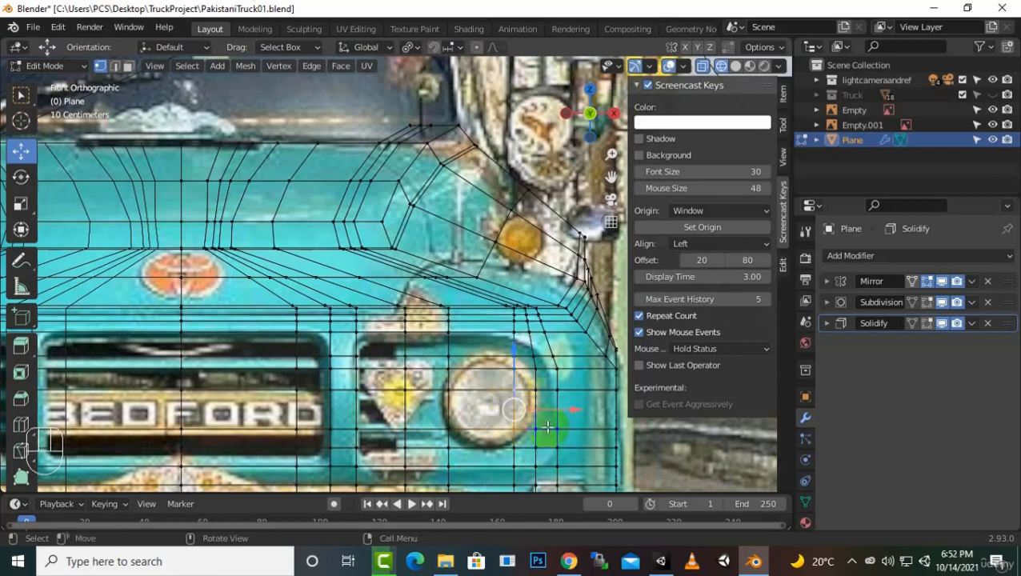
Step: Delete the selected vertices inside the headlight area to open a hole in the front panel mesh
{"action": "left_click", "coordinate": [514, 370], "text": "shift"}
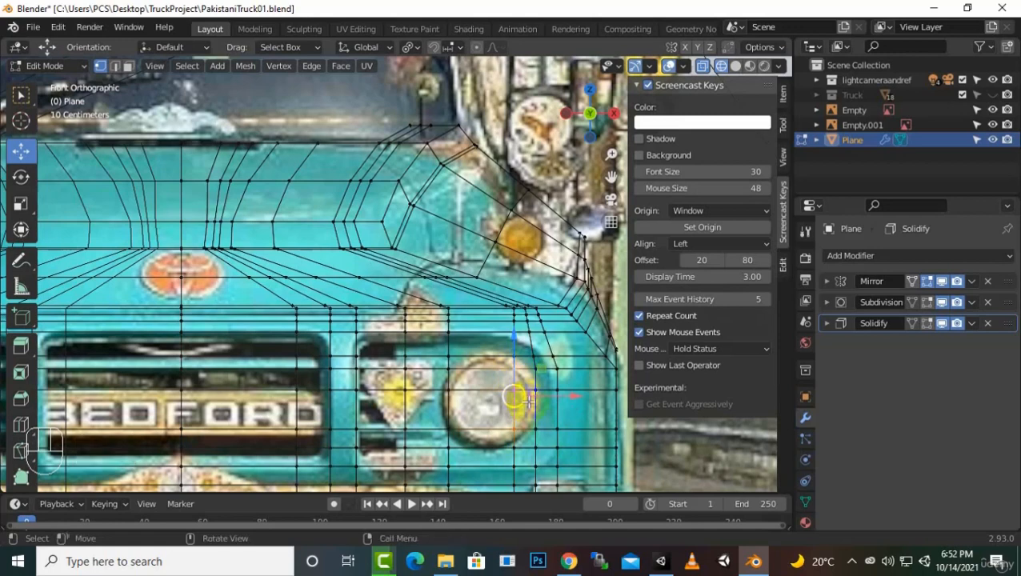
{"action": "key", "text": "Delete"}
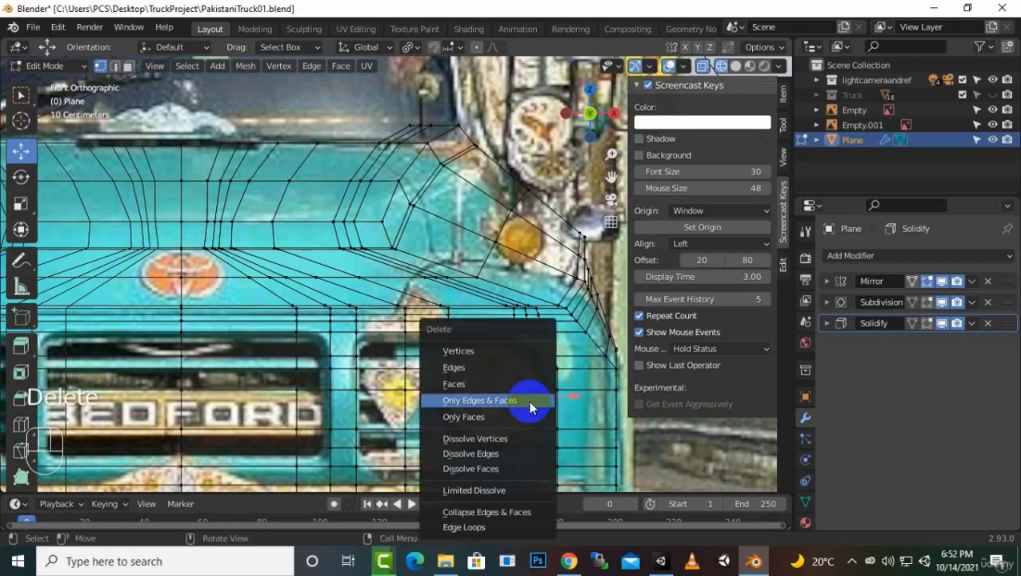
{"action": "left_click", "coordinate": [504, 351]}
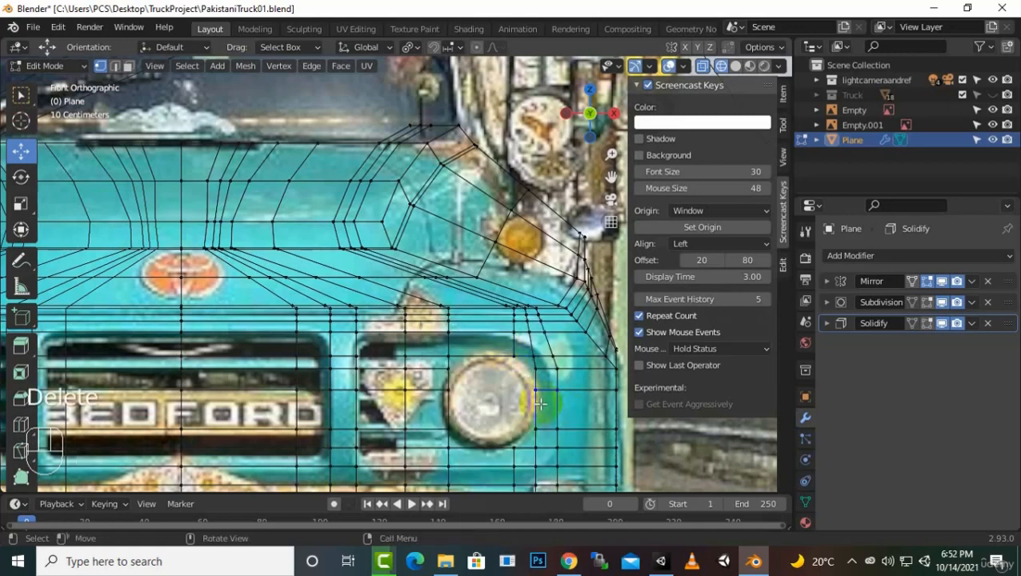
Step: Select the boundary loop of the headlight hole and reshape it into a circle with LoopTools
{"action": "left_click", "coordinate": [537, 401], "text": "alt"}
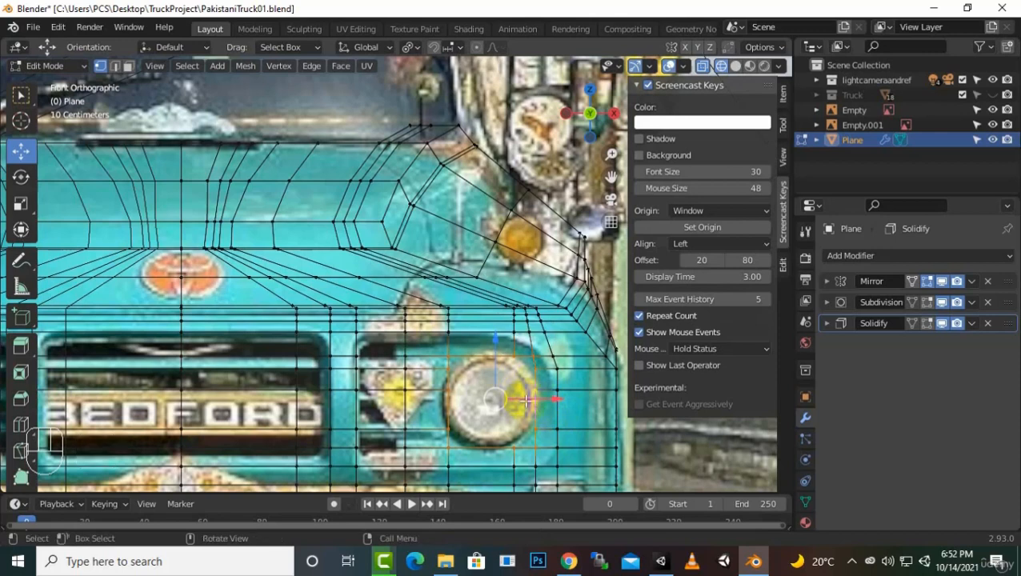
{"action": "scroll", "coordinate": [526, 400], "scroll_direction": "down", "scroll_amount": 1}
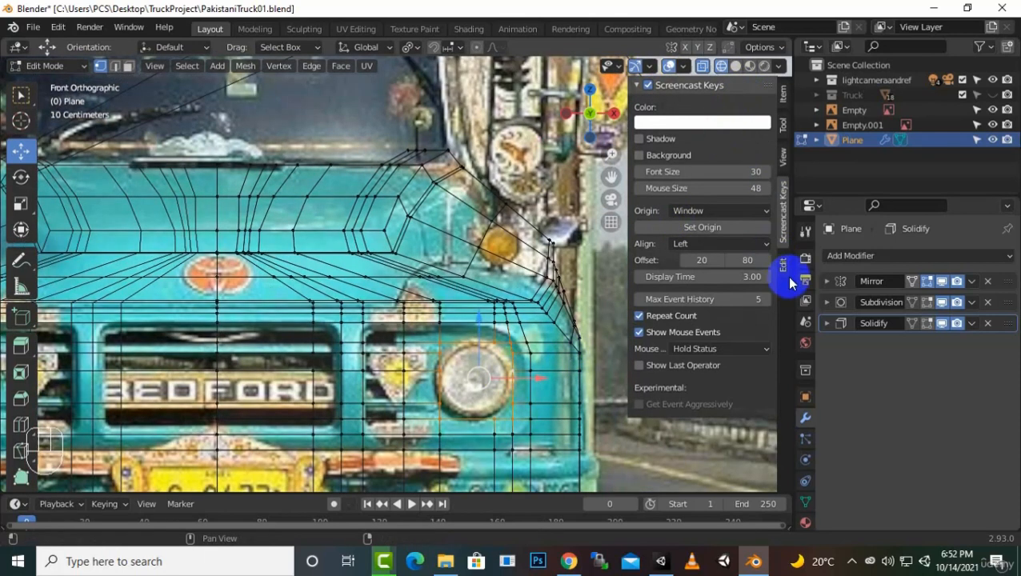
{"action": "left_click", "coordinate": [787, 276]}
{"action": "left_click", "coordinate": [710, 120]}
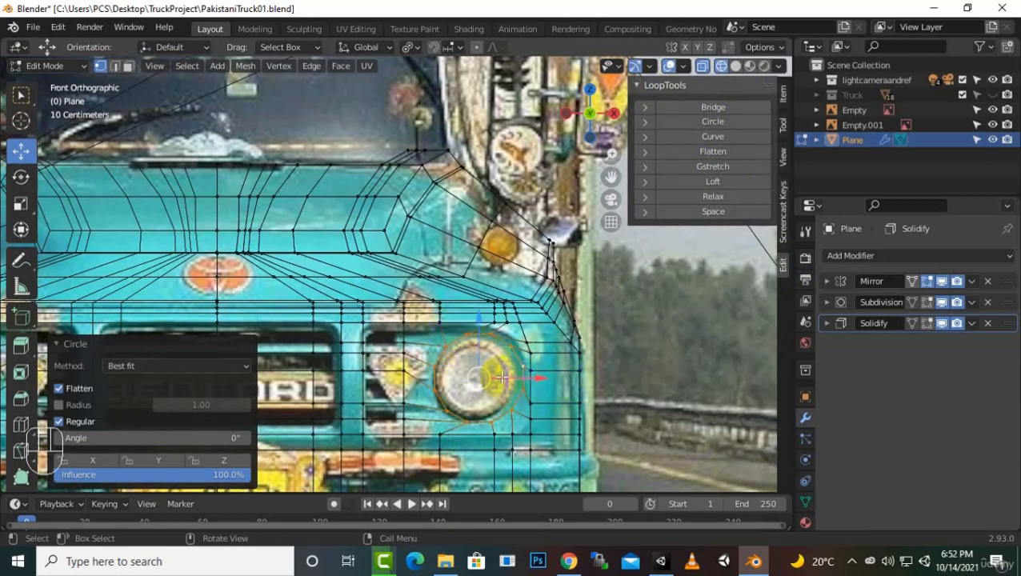
Step: Scale the circular loop to about 0.88 and move it about -0.015 m along X to match the headlight reference
{"action": "key", "text": "s"}
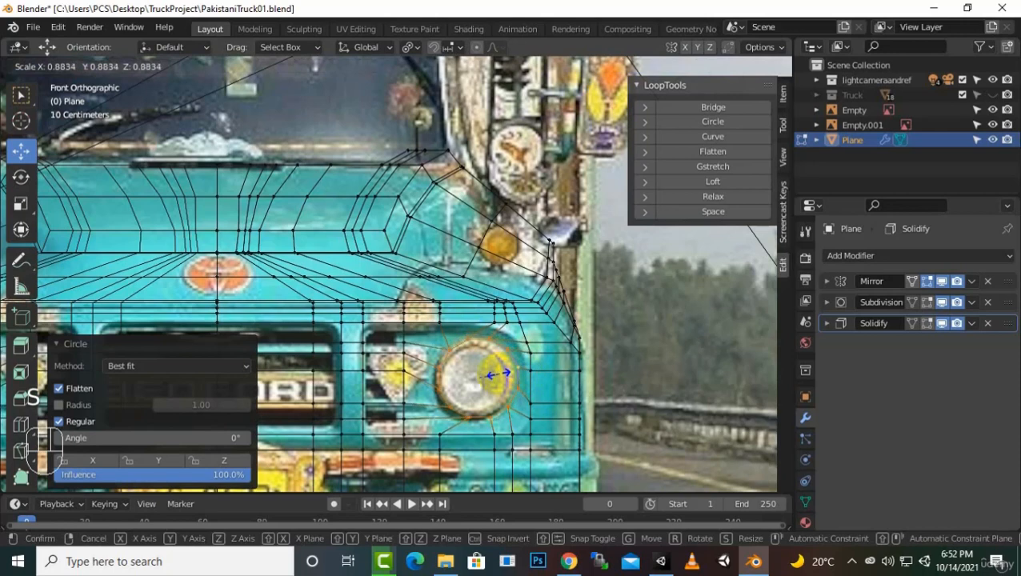
{"action": "left_click", "coordinate": [498, 374]}
{"action": "left_click_drag", "start_coordinate": [537, 378], "coordinate": [532, 379]}
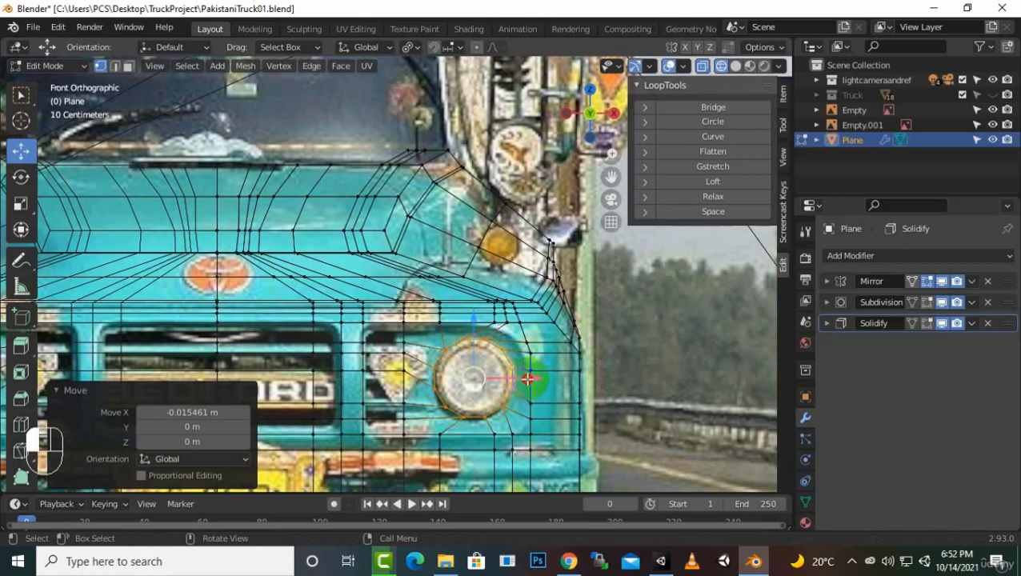
Step: In solid shading, select the headlight hole's edge loop and extrude it about -0.005 m along Y
{"action": "left_click", "coordinate": [530, 373]}
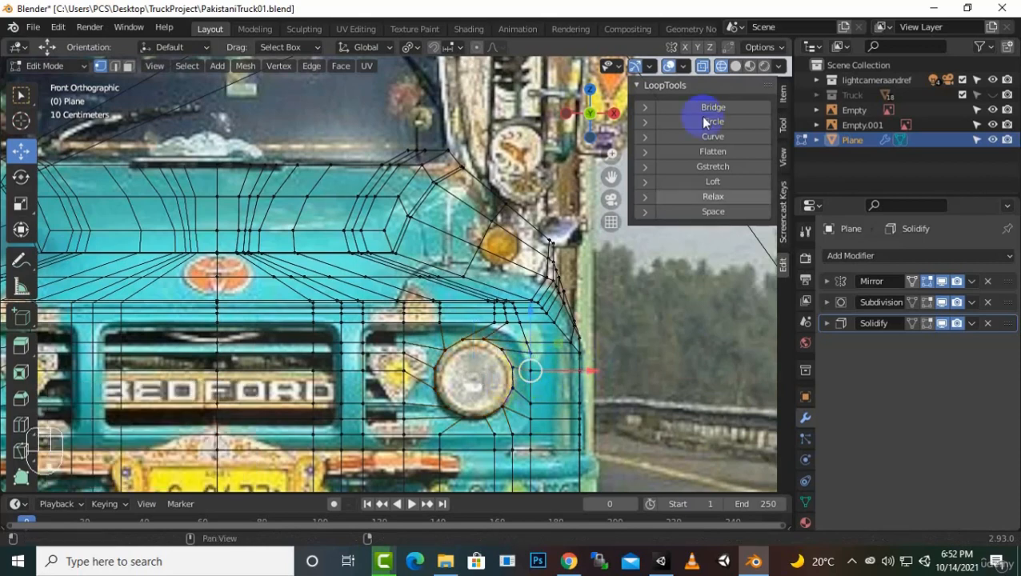
{"action": "left_click", "coordinate": [736, 66]}
{"action": "left_click", "coordinate": [506, 410], "text": "alt"}
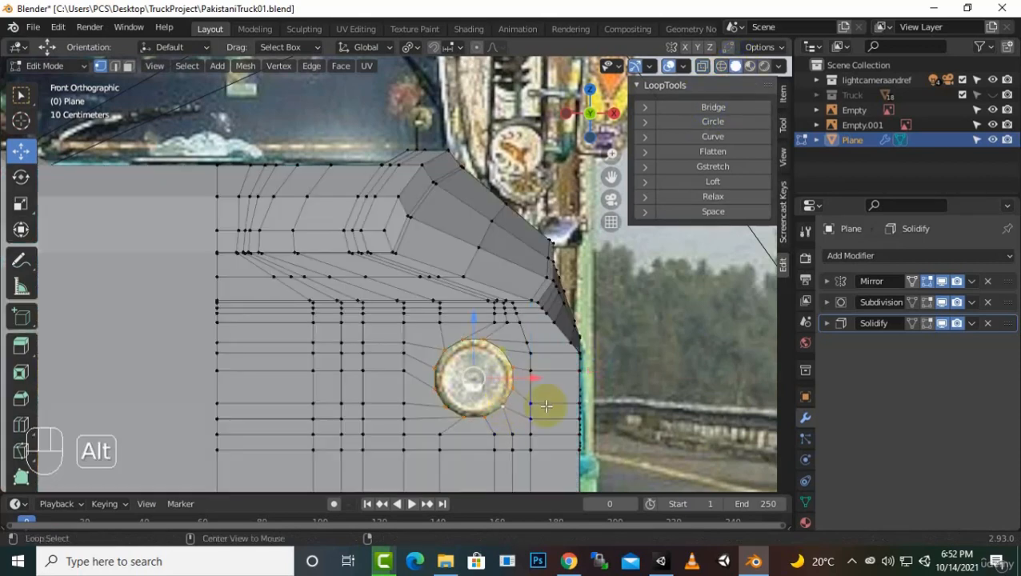
{"action": "scroll", "coordinate": [545, 406], "scroll_direction": "down", "scroll_amount": 3}
{"action": "middle_click_drag", "start_coordinate": [593, 381], "coordinate": [439, 392]}
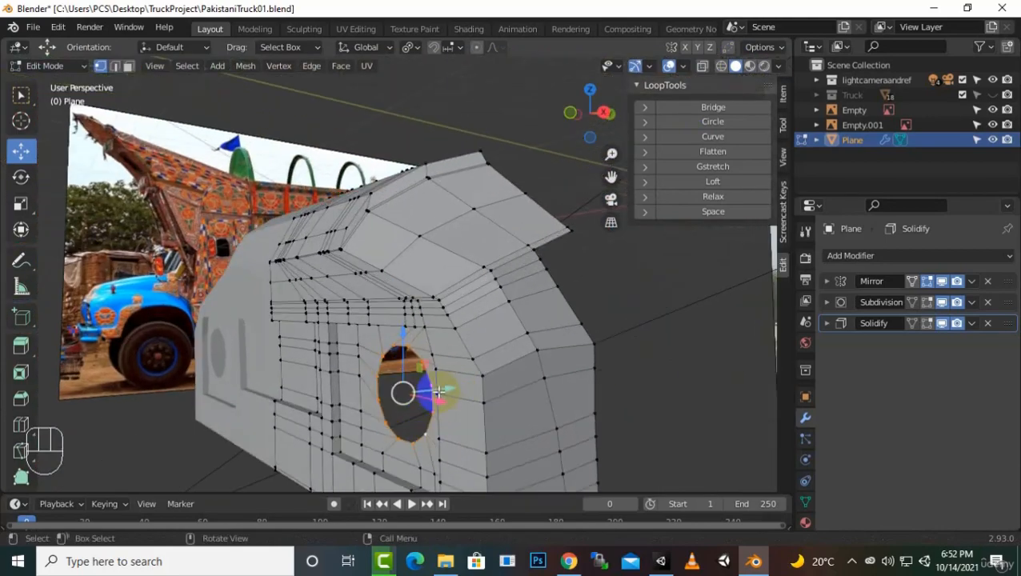
{"action": "key", "text": "e"}
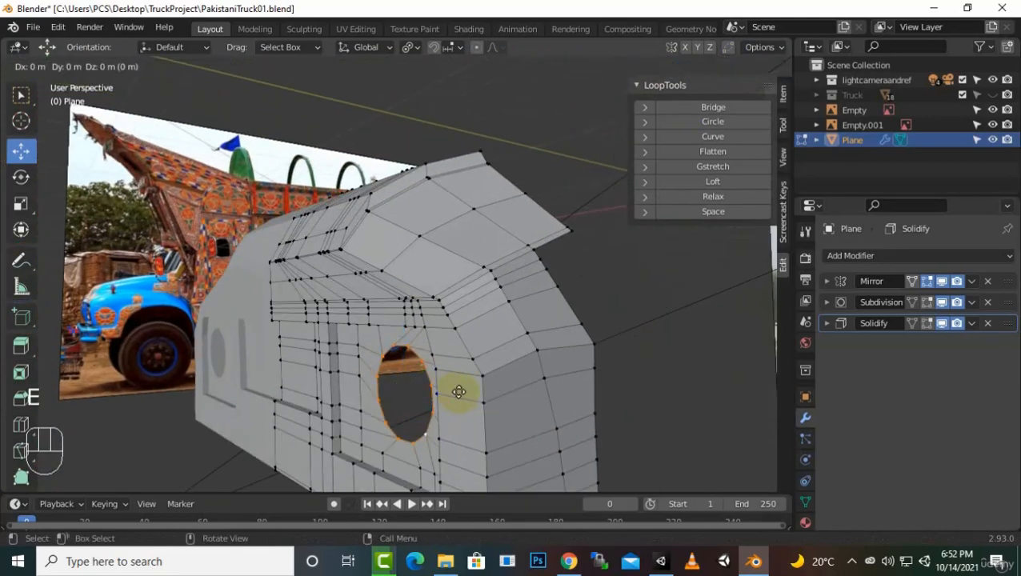
{"action": "key", "text": "y"}
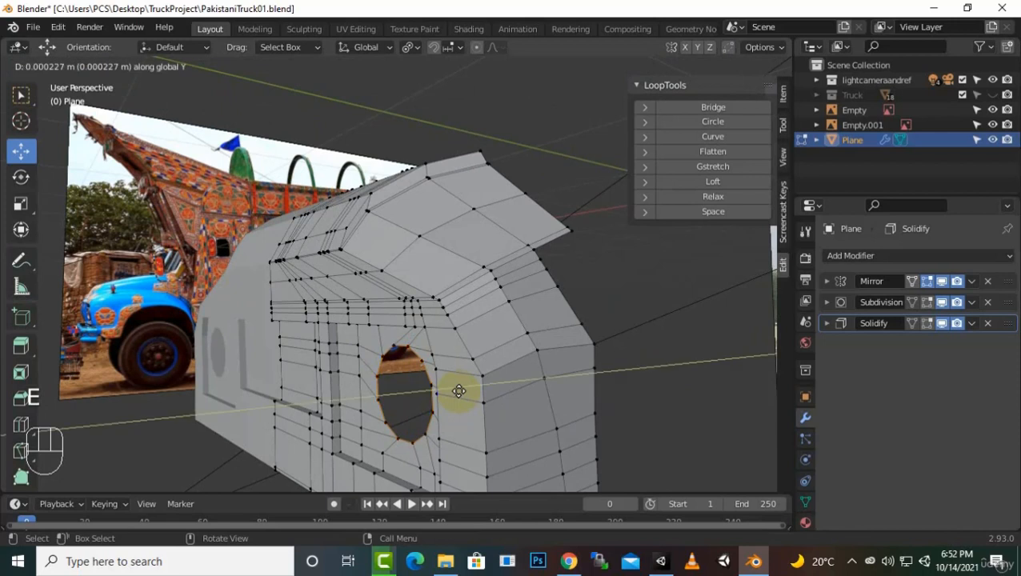
{"action": "left_click", "coordinate": [457, 391]}
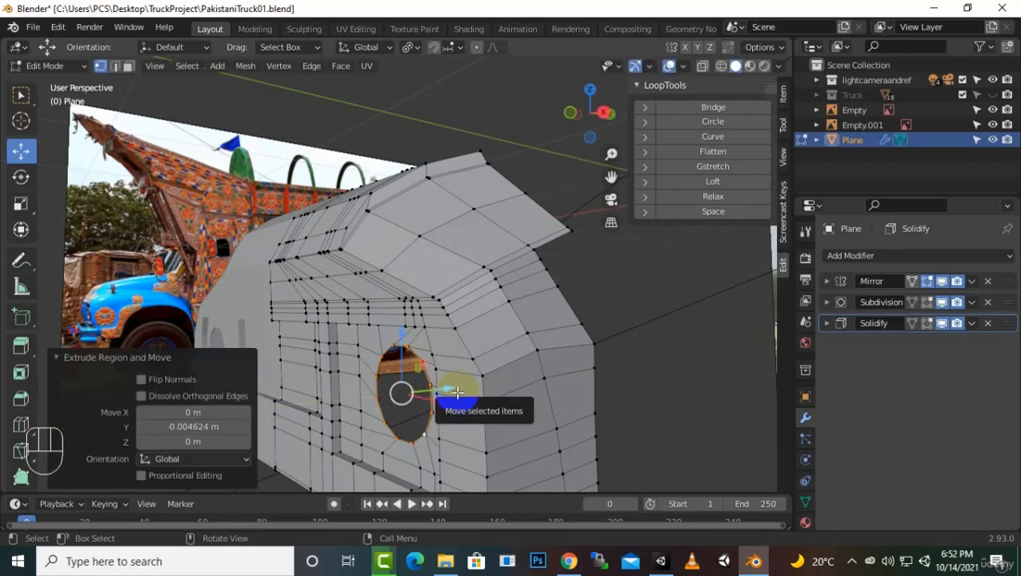
Step: Extrude the headlight edge loop outward along Y two more times, by about -0.014 m and -0.024 m
{"action": "key", "text": "e"}
{"action": "key", "text": "y"}
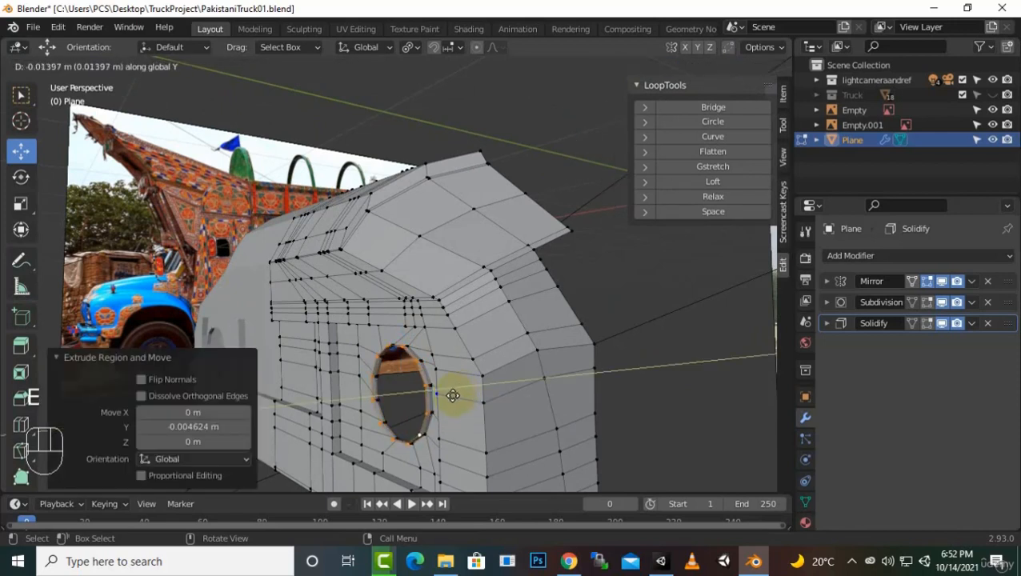
{"action": "left_click", "coordinate": [453, 396]}
{"action": "key", "text": "e"}
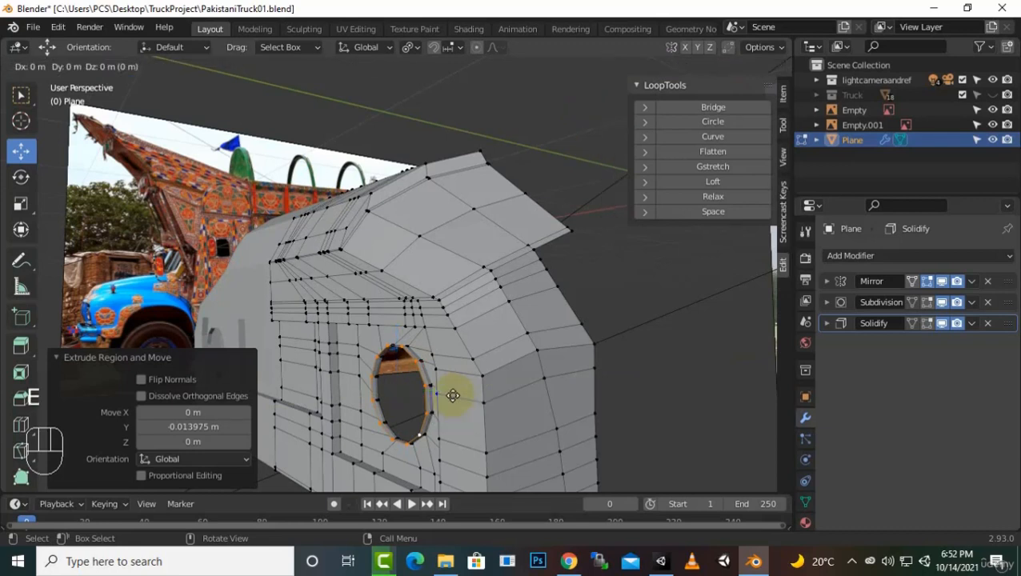
{"action": "key", "text": "y"}
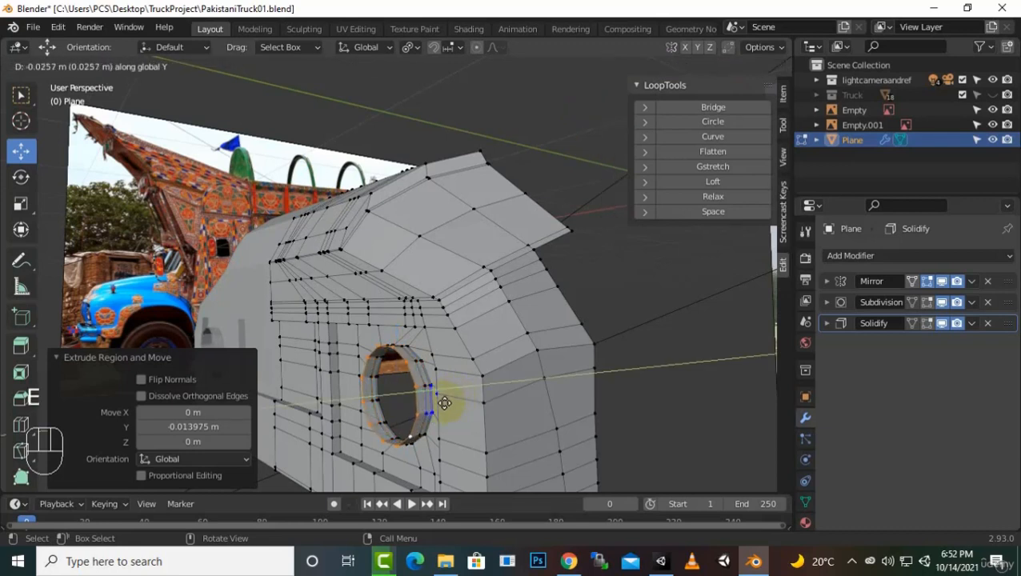
{"action": "left_click", "coordinate": [446, 404]}
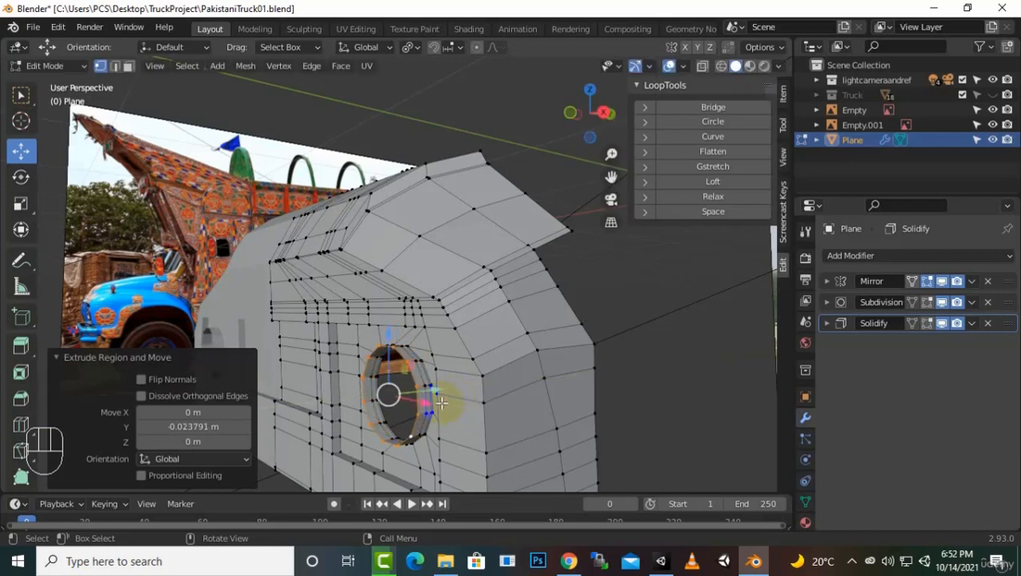
Step: Extrude the headlight rim inward at a scale of 0.923 and move the new loop about -0.007 m along Y
{"action": "key", "text": "e"}
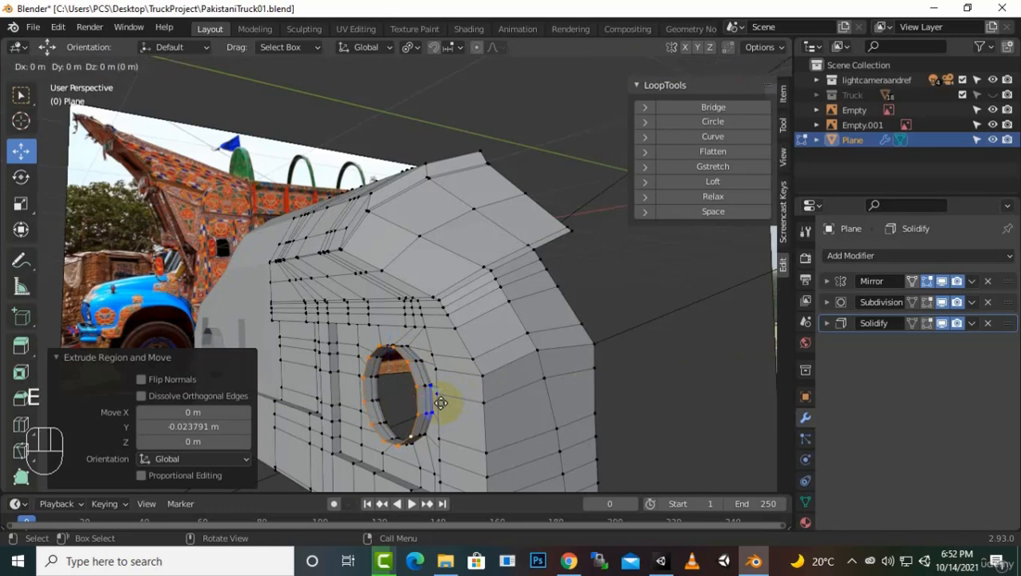
{"action": "key", "text": "s"}
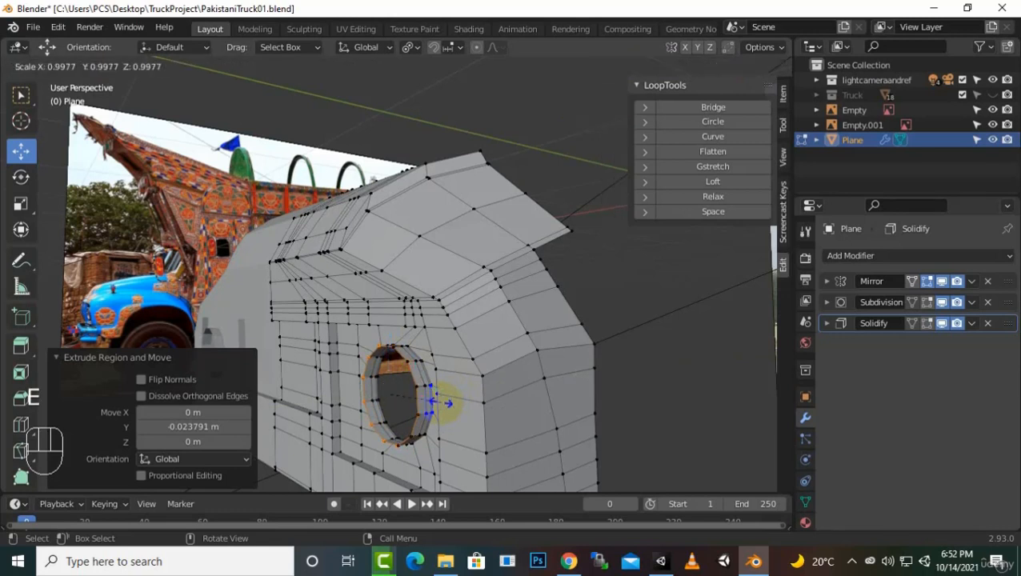
{"action": "left_click", "coordinate": [436, 400]}
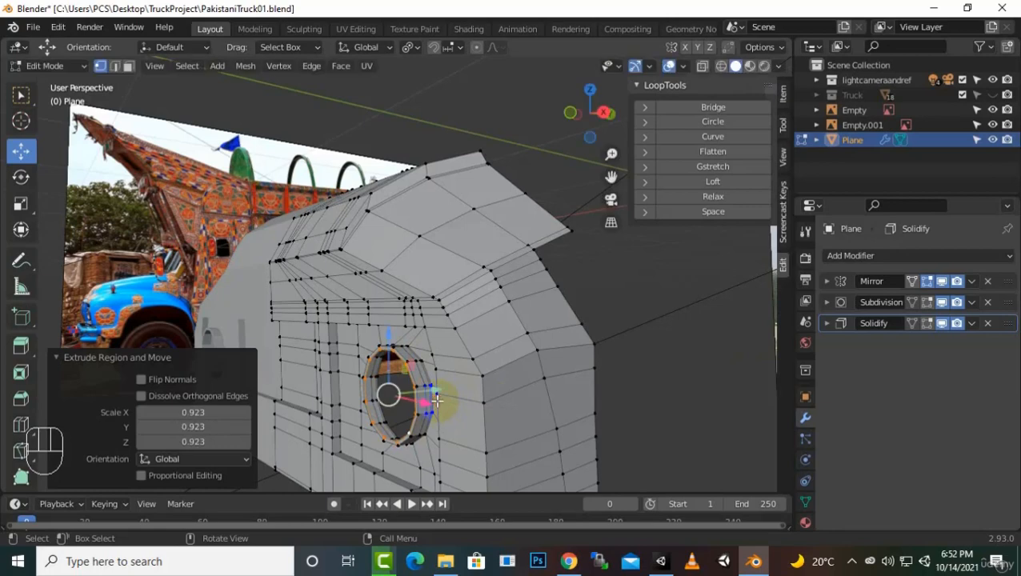
{"action": "middle_click_drag", "start_coordinate": [433, 397], "coordinate": [433, 443]}
{"action": "left_click_drag", "start_coordinate": [432, 448], "coordinate": [423, 448]}
Step: Extrude the headlight's front loop again and scale it inward to 0.620
{"action": "middle_click_drag", "start_coordinate": [423, 449], "coordinate": [582, 427]}
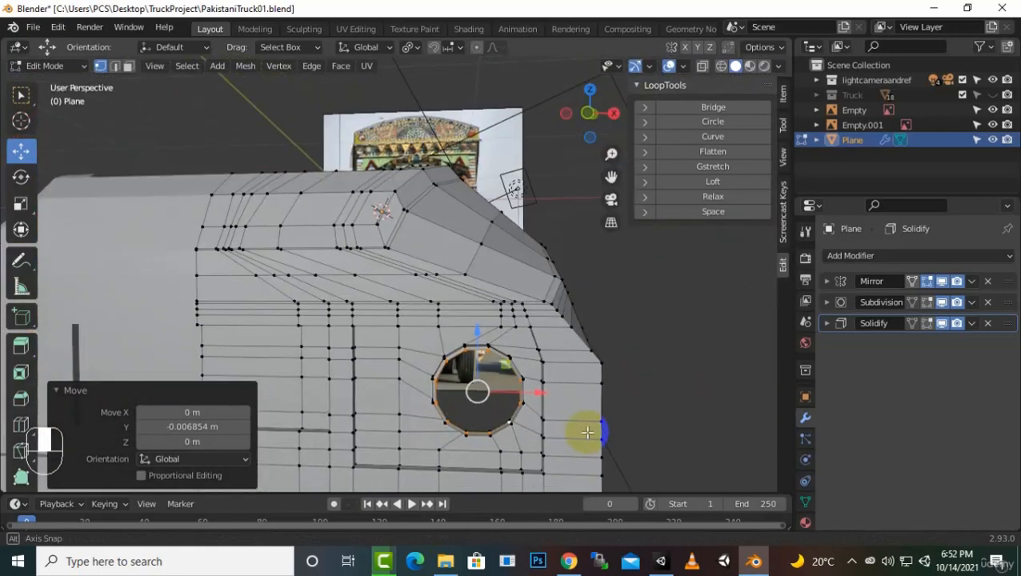
{"action": "key", "text": "g"}
{"action": "key", "text": "s"}
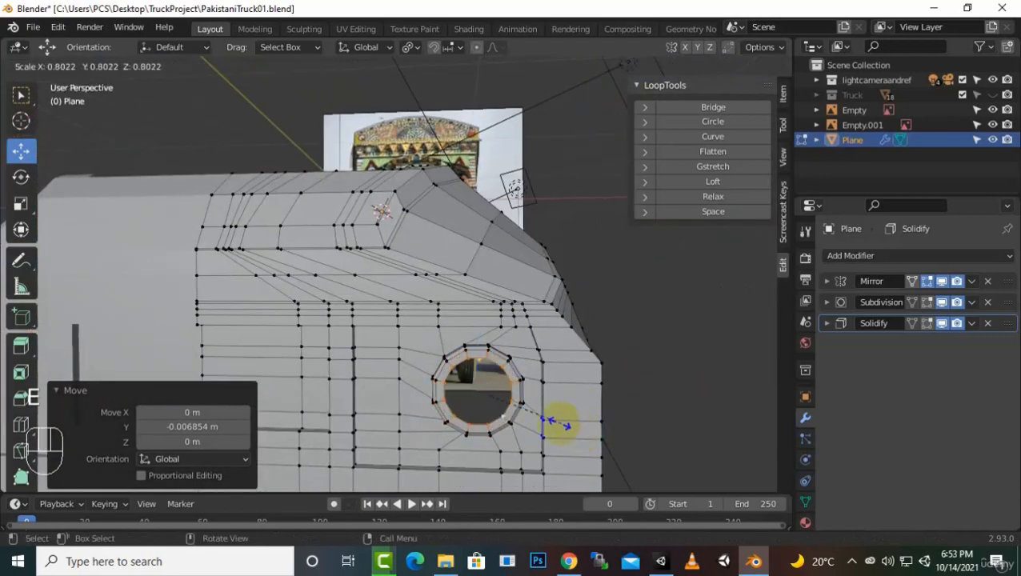
{"action": "left_click", "coordinate": [540, 417]}
Step: Move the inner headlight loop about -0.009 m along Y and fill it with a face
{"action": "middle_click_drag", "start_coordinate": [540, 417], "coordinate": [450, 412]}
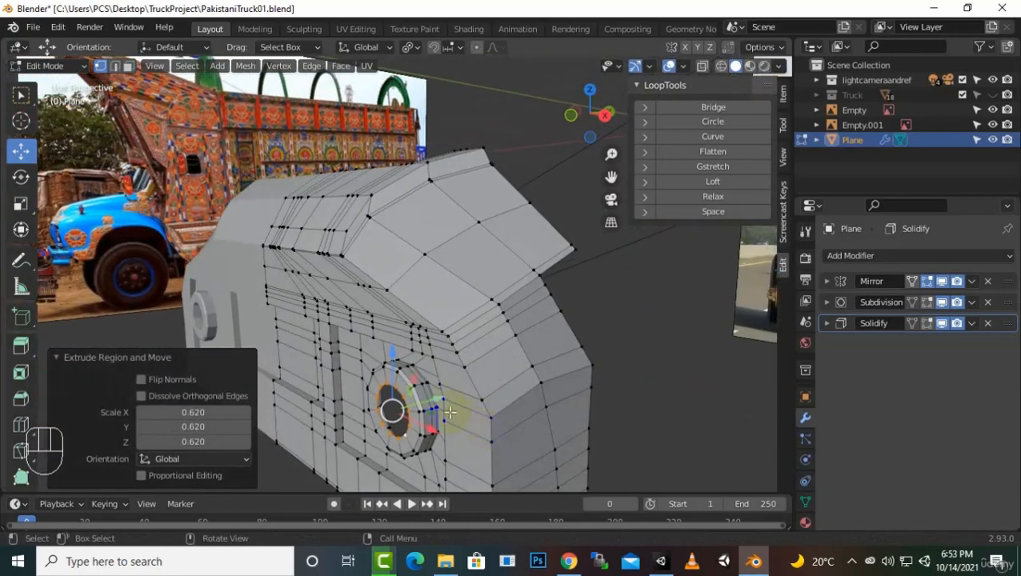
{"action": "left_click_drag", "start_coordinate": [432, 400], "coordinate": [431, 400]}
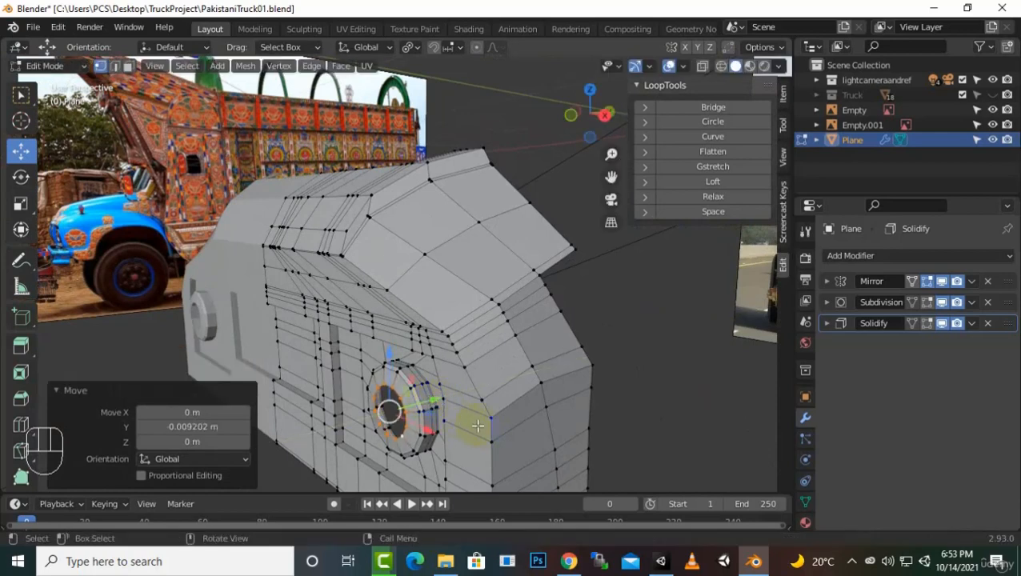
{"action": "key", "text": "f"}
{"action": "middle_click_drag", "start_coordinate": [478, 425], "coordinate": [502, 417]}
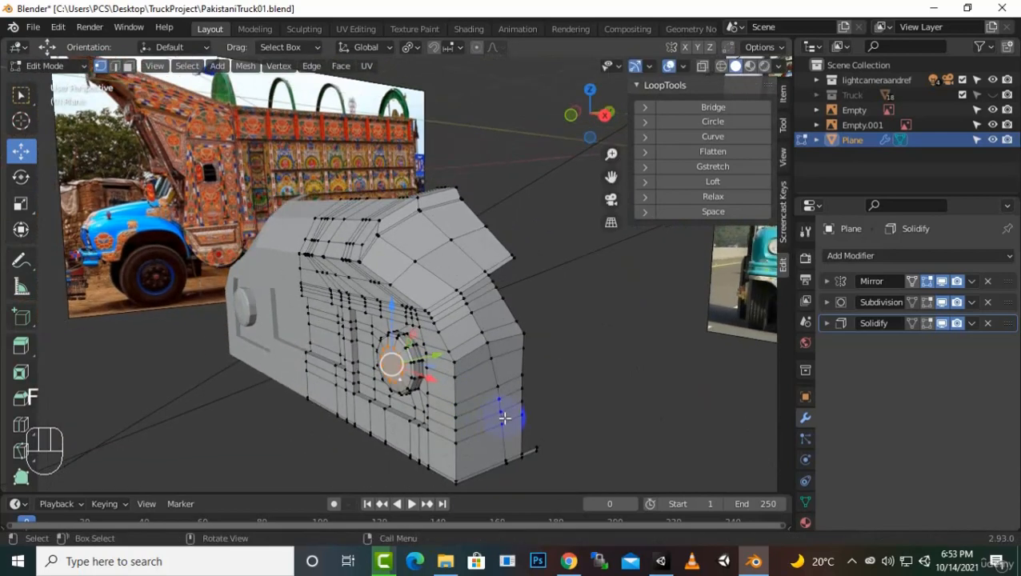
Step: Examine the smoothed truck front and its mirrored headlights in Object Mode
{"action": "key", "text": "Tab"}
{"action": "middle_click_drag", "start_coordinate": [568, 411], "coordinate": [720, 394]}
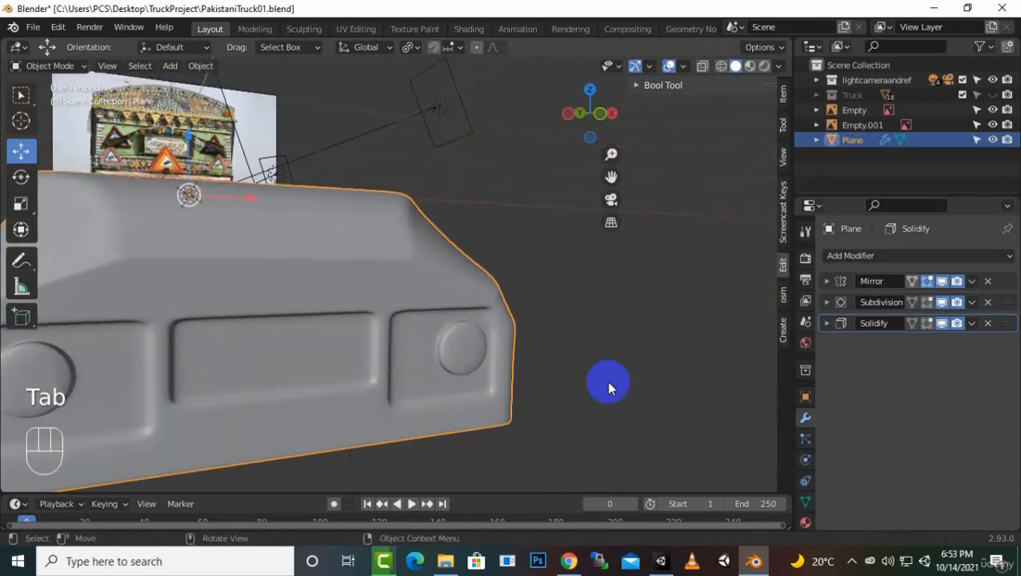
{"action": "scroll", "coordinate": [610, 386], "scroll_direction": "up", "scroll_amount": 2}
{"action": "mouse_move", "coordinate": [640, 416]}
{"action": "middle_mouse_down"}
{"action": "mouse_move", "coordinate": [563, 416]}
{"action": "mouse_move", "coordinate": [621, 423]}
{"action": "middle_mouse_up"}
{"action": "scroll", "coordinate": [594, 411], "scroll_direction": "down", "scroll_amount": 3}
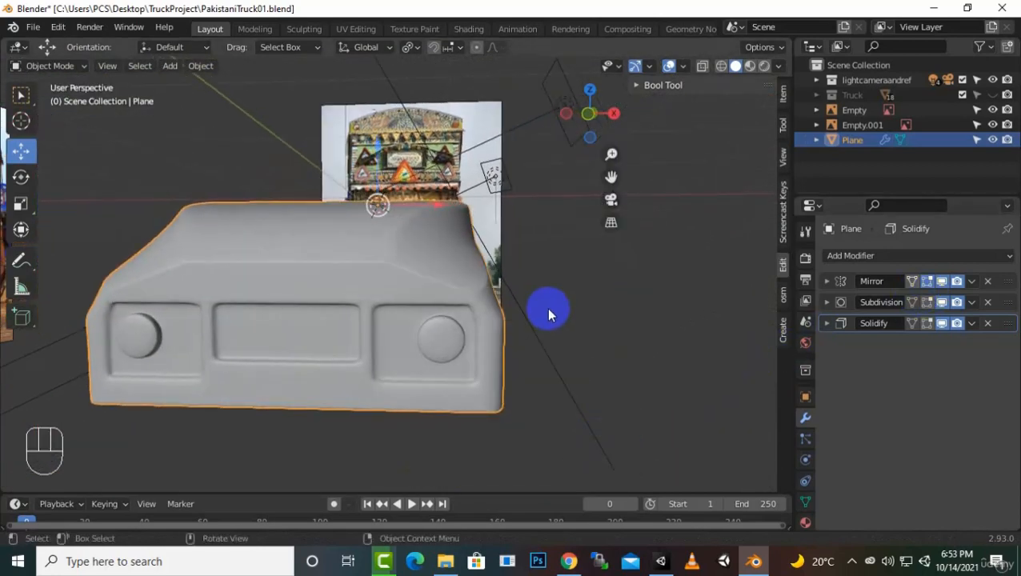
Step: Return the truck front mesh to Edit Mode in a wireframe front view with face selection enabled
{"action": "key", "text": "Tab"}
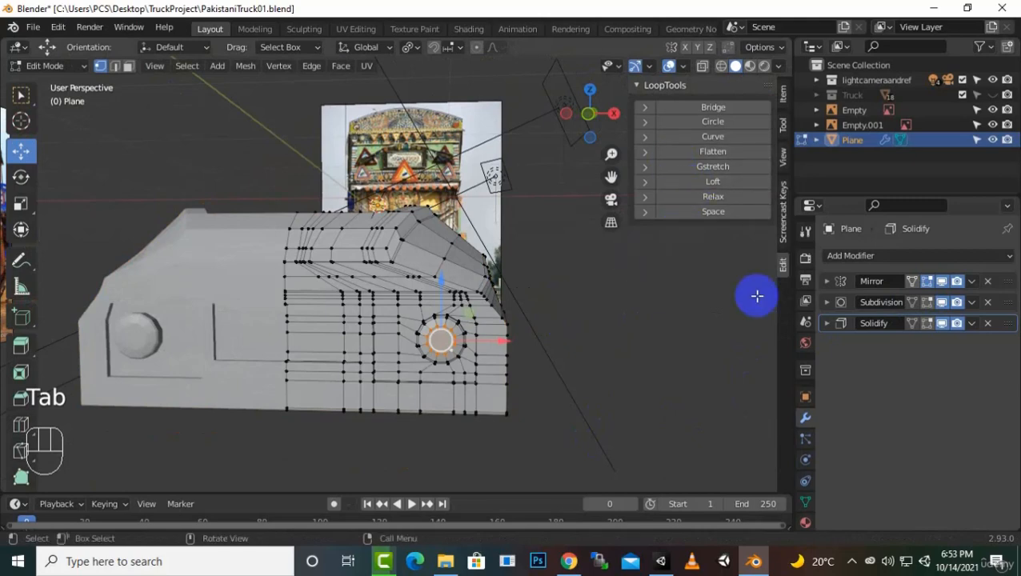
{"action": "key", "text": "KP_1"}
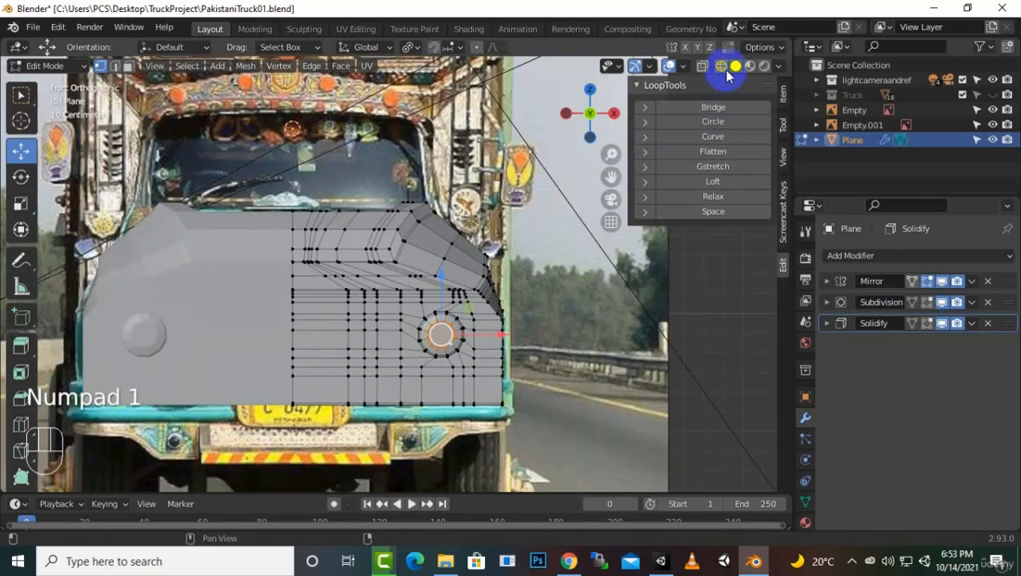
{"action": "left_click", "coordinate": [702, 65]}
{"action": "scroll", "coordinate": [317, 338], "scroll_direction": "up", "scroll_amount": 3}
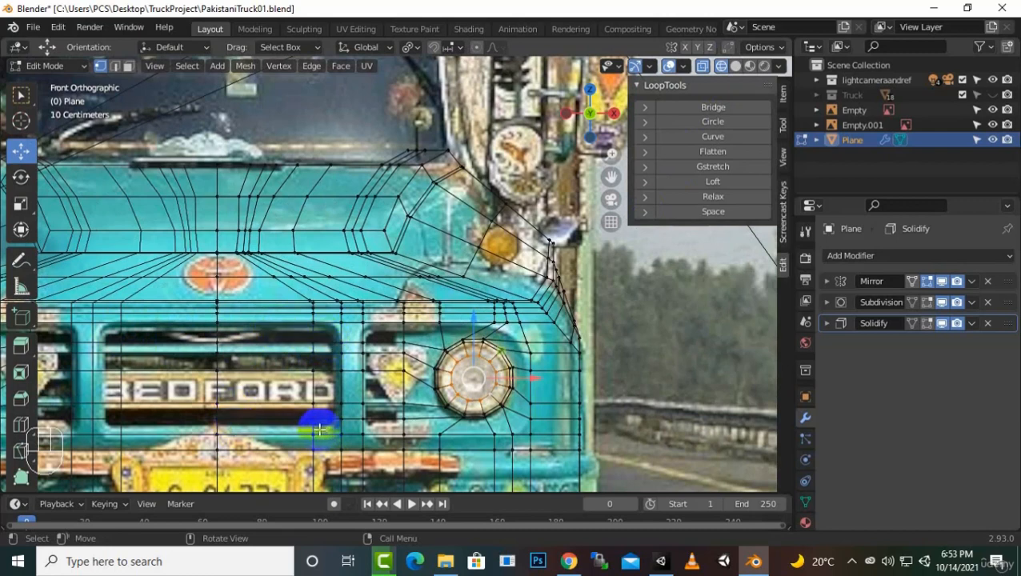
{"action": "left_click", "coordinate": [128, 65]}
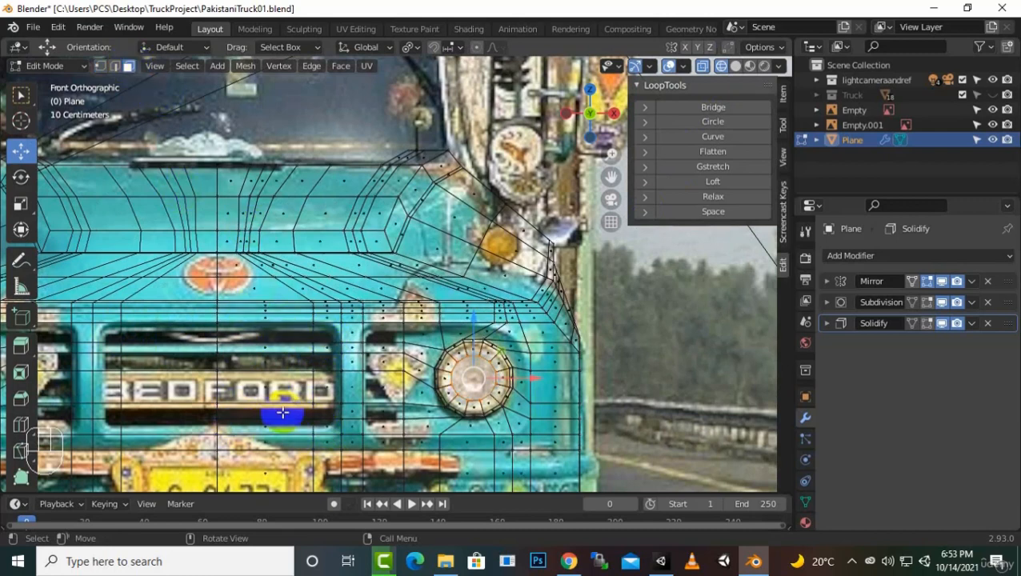
Step: Select the row of faces along the lower edge of the central grille, from the mirror line to its outer end
{"action": "left_click", "coordinate": [323, 417]}
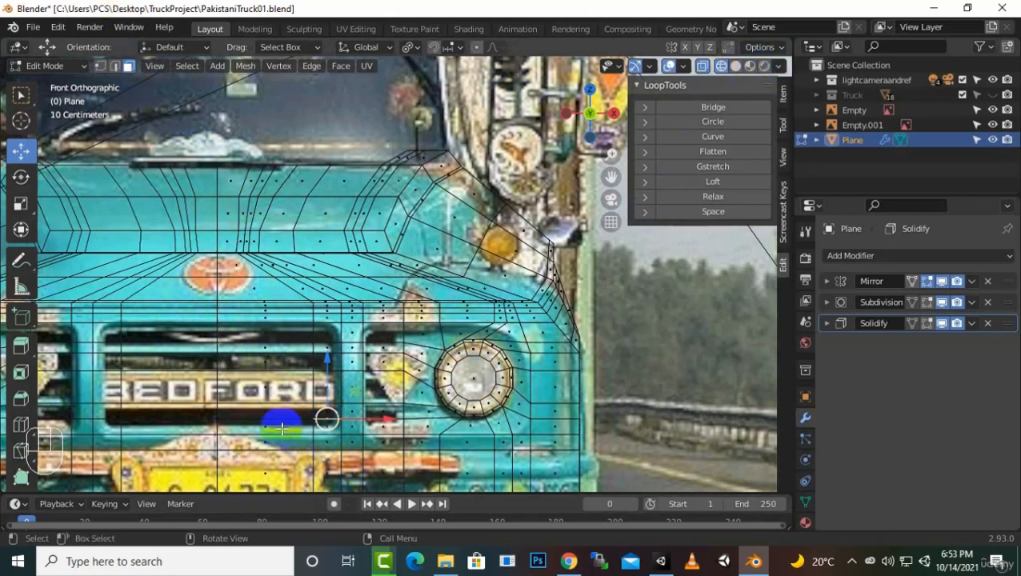
{"action": "left_click", "coordinate": [319, 427]}
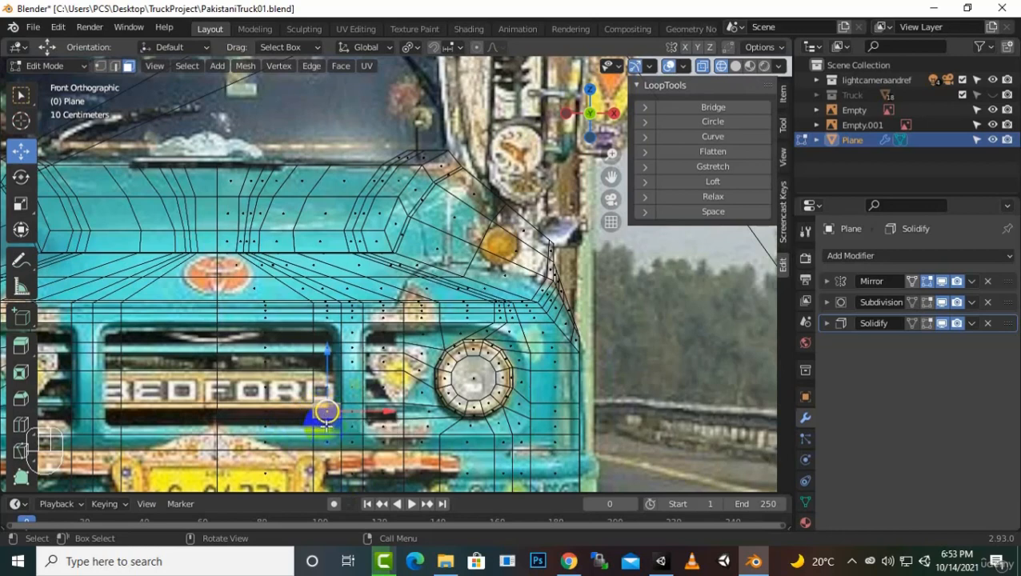
{"action": "left_click_drag", "start_coordinate": [325, 416], "coordinate": [327, 432]}
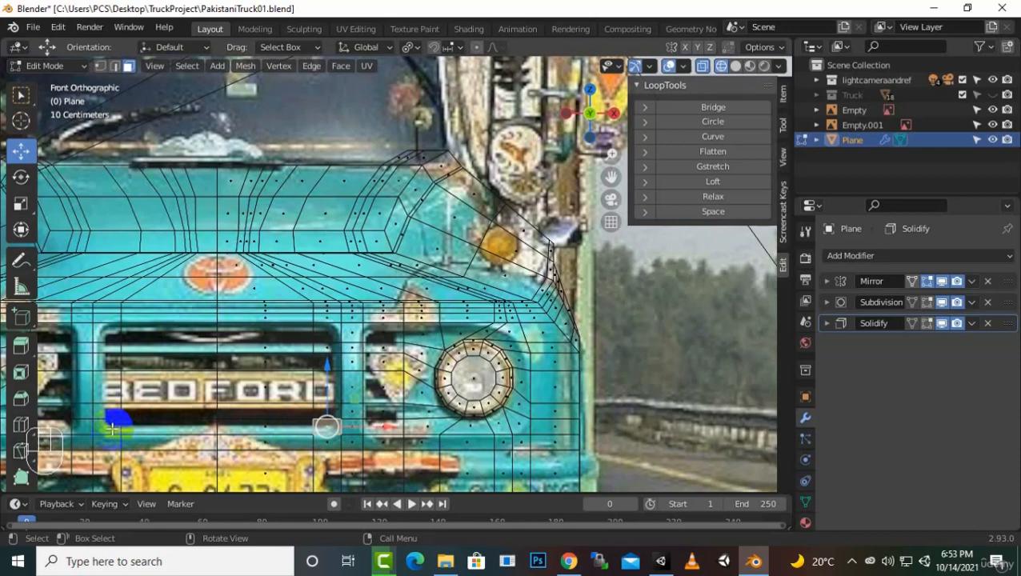
{"action": "key", "text": "shift"}
{"action": "key", "text": "ctrl"}
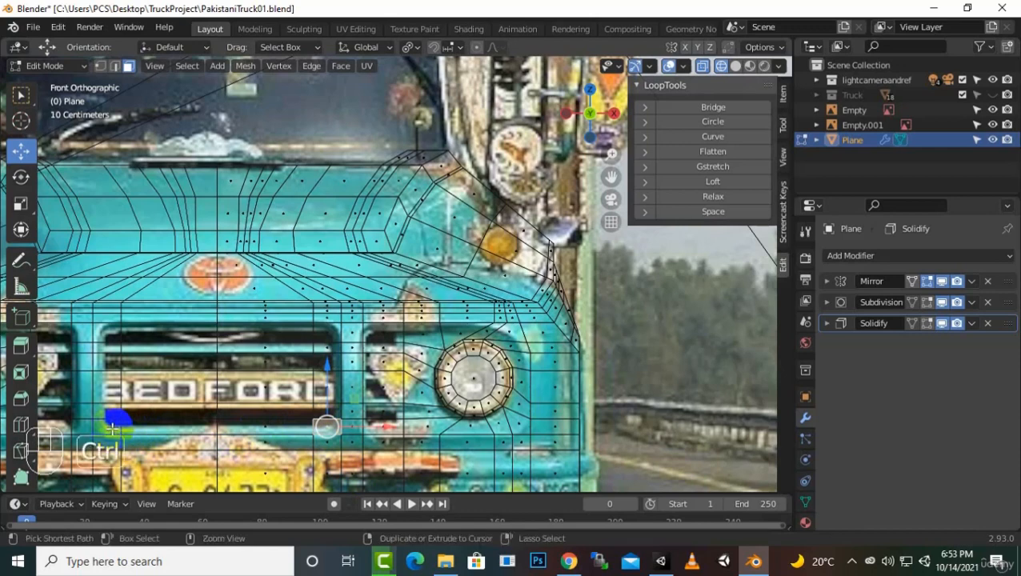
{"action": "left_click", "coordinate": [111, 424], "text": "ctrl"}
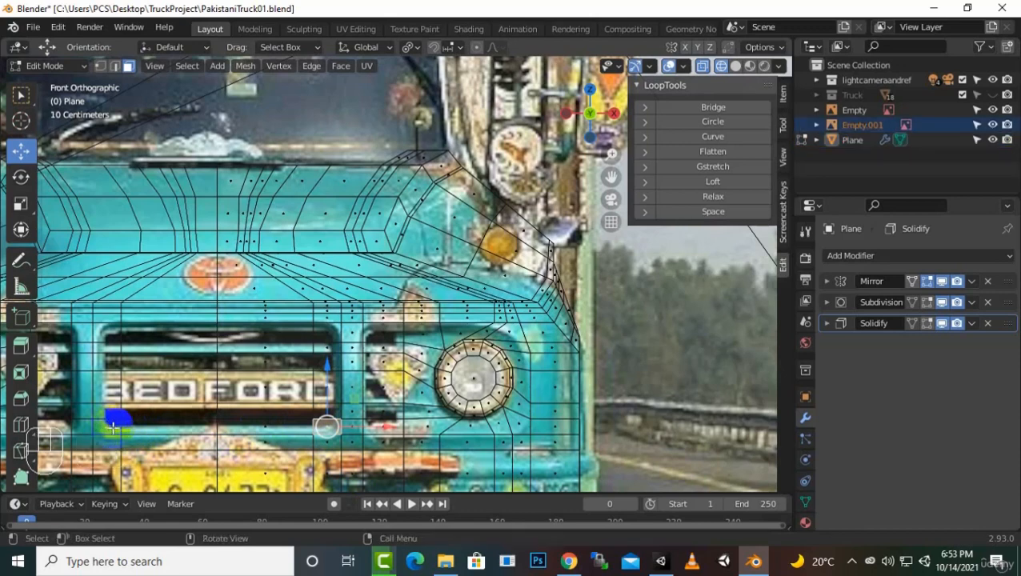
{"action": "left_click", "coordinate": [293, 427], "text": "shift"}
{"action": "left_click", "coordinate": [106, 424], "text": "ctrl"}
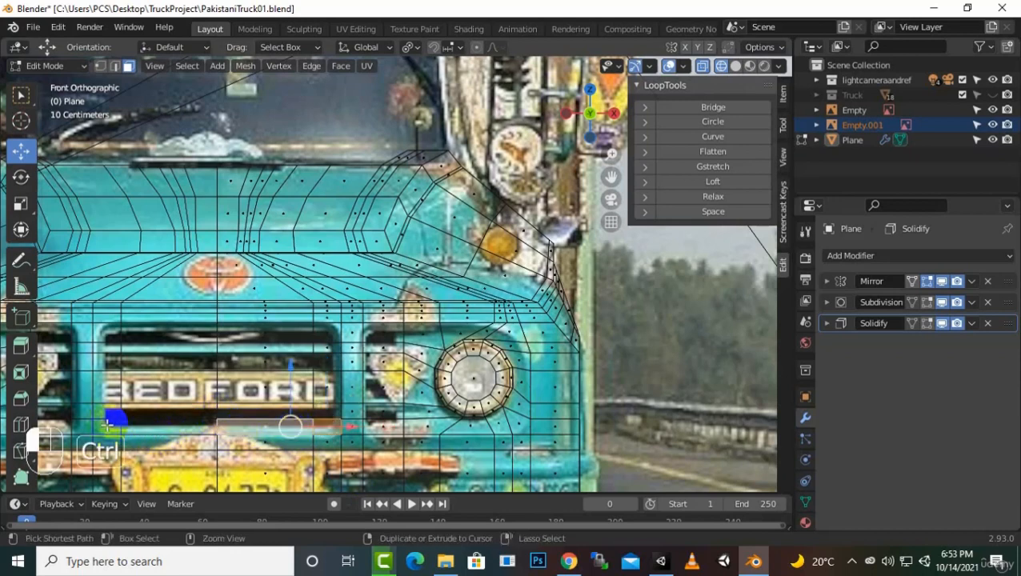
{"action": "left_click", "coordinate": [192, 421], "text": "shift"}
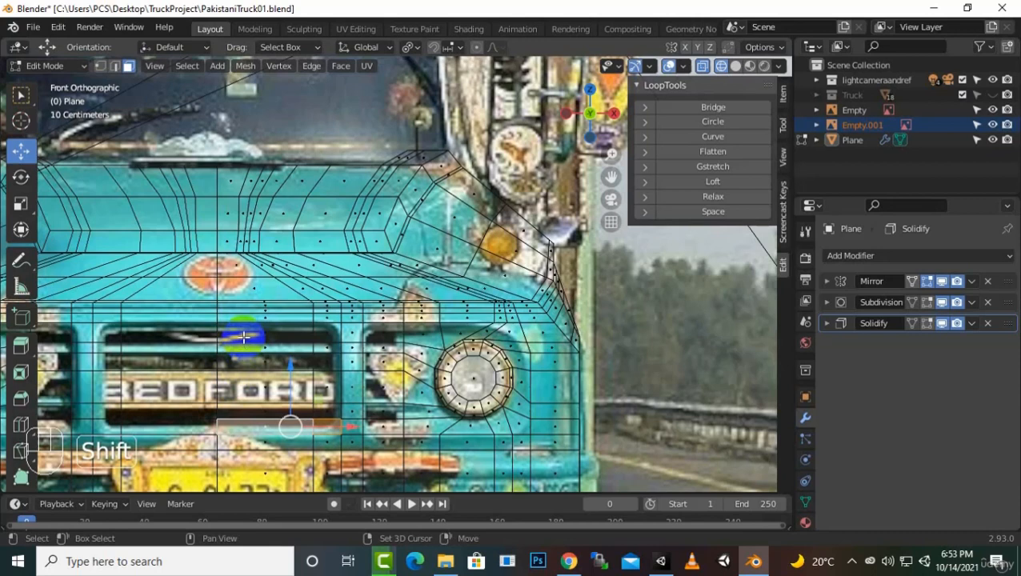
Step: Add the rows of faces over the grille's dark slots to the selection, leaving the bars between them unselected
{"action": "left_click", "coordinate": [308, 338], "text": "ctrl"}
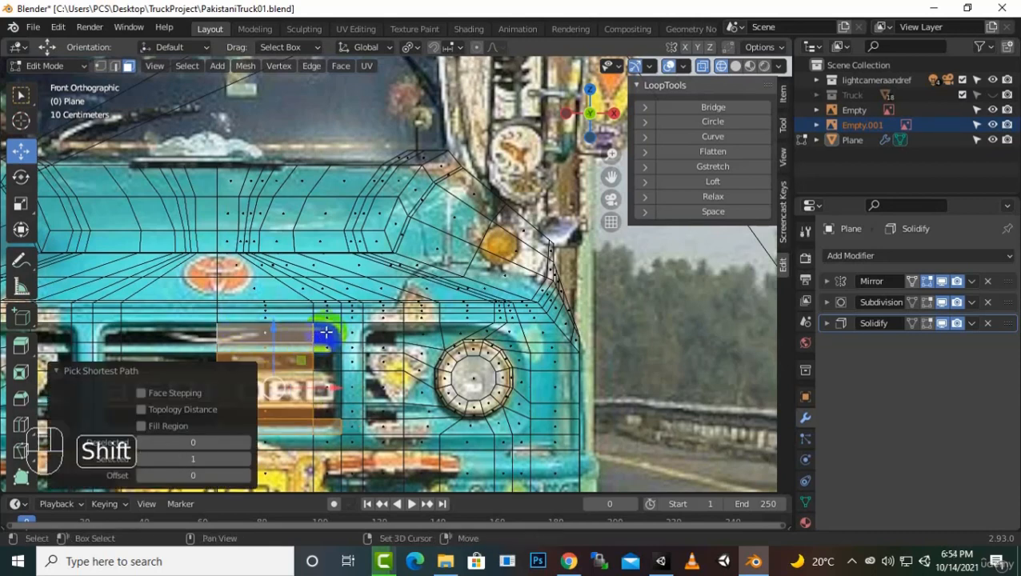
{"action": "left_click", "coordinate": [327, 332], "text": "shift"}
{"action": "left_click", "coordinate": [328, 413], "text": "ctrl"}
{"action": "scroll", "coordinate": [328, 413], "scroll_direction": "up", "scroll_amount": 1}
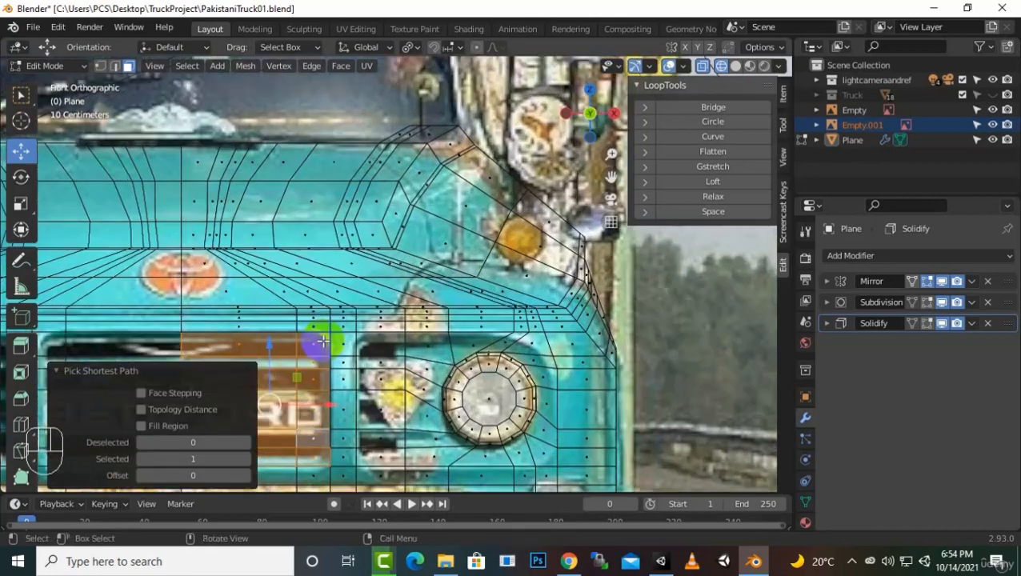
{"action": "left_click_drag", "start_coordinate": [612, 178], "coordinate": [762, 137]}
{"action": "left_click", "coordinate": [464, 322], "text": "shift"}
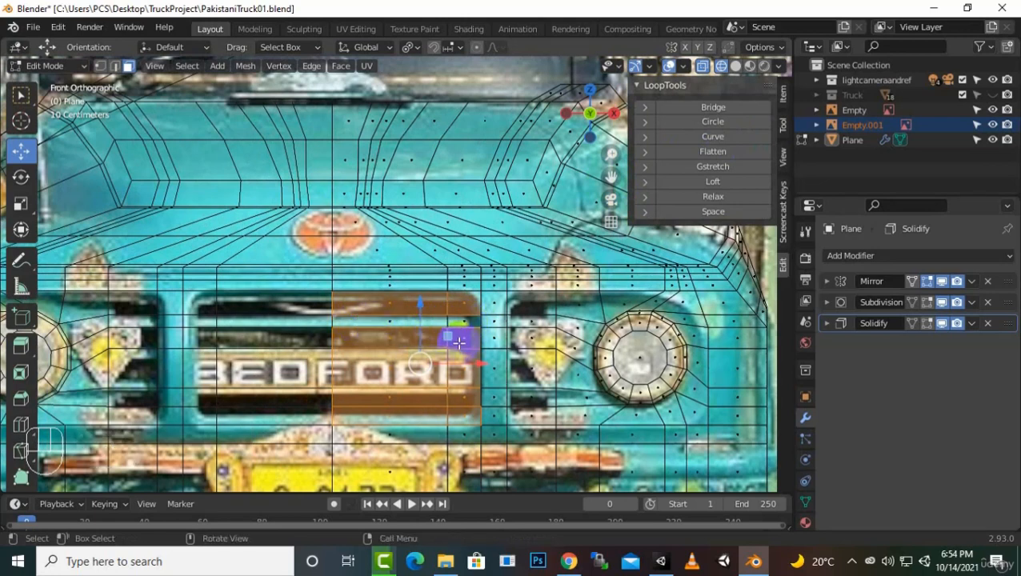
{"action": "left_click", "coordinate": [456, 372], "text": "shift"}
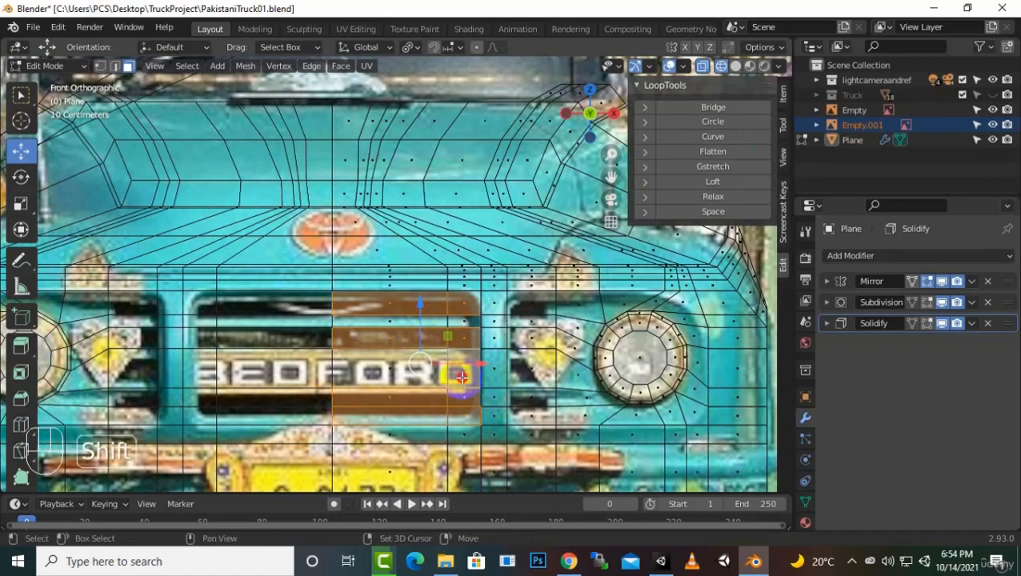
Step: Switch to solid shading, drop the lowest strip from the selection and delete the three remaining grille slot strips as faces
{"action": "middle_click_drag", "start_coordinate": [448, 374], "coordinate": [388, 372]}
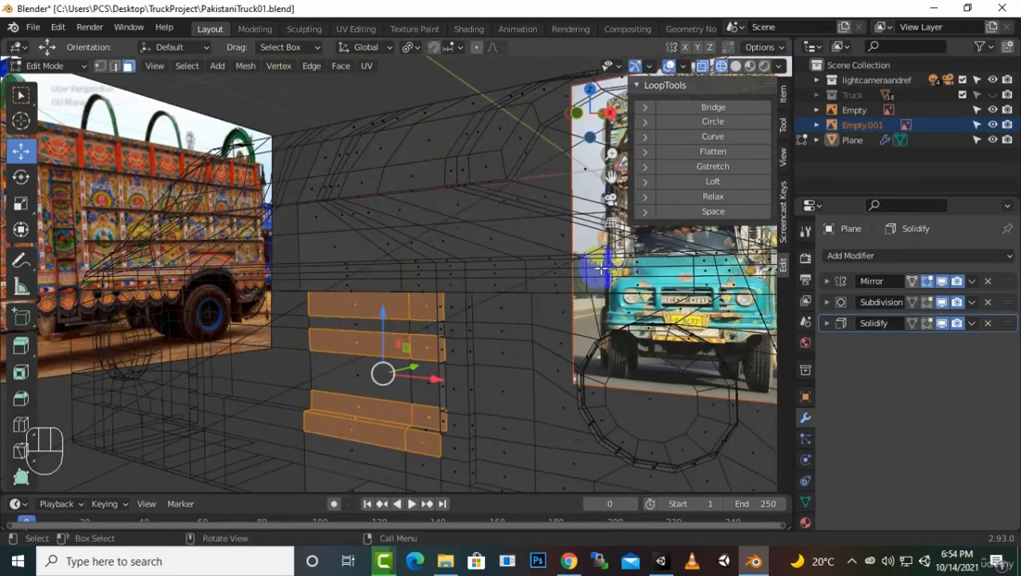
{"action": "left_click", "coordinate": [736, 66]}
{"action": "mouse_move", "coordinate": [436, 412]}
{"action": "middle_mouse_down"}
{"action": "mouse_move", "coordinate": [403, 420]}
{"action": "mouse_move", "coordinate": [537, 411]}
{"action": "mouse_move", "coordinate": [584, 428]}
{"action": "mouse_move", "coordinate": [516, 422]}
{"action": "middle_mouse_up"}
{"action": "key", "text": "shift"}
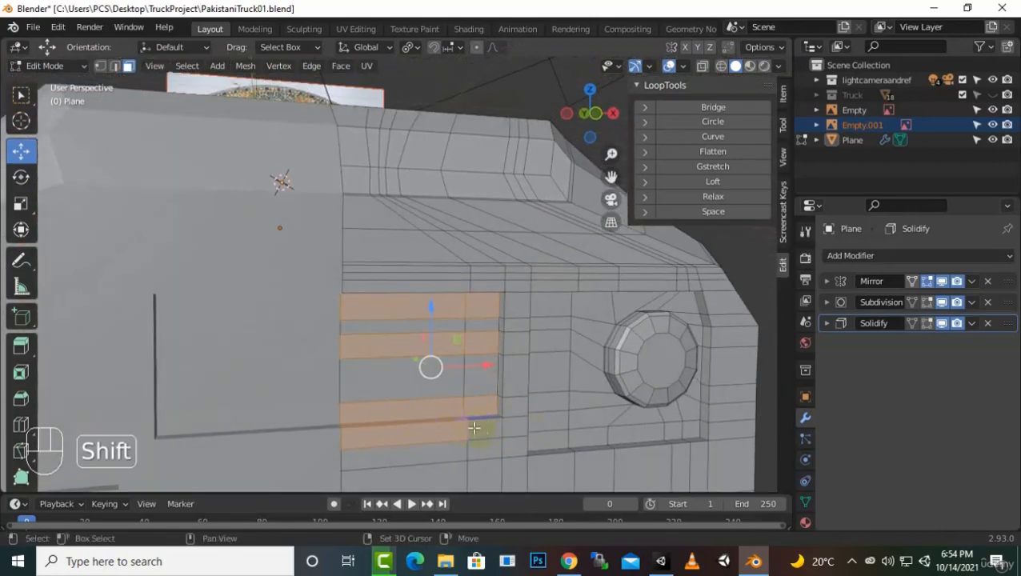
{"action": "mouse_move", "coordinate": [446, 427]}
{"action": "middle_mouse_down", "text": "shift"}
{"action": "mouse_move", "coordinate": [479, 459]}
{"action": "mouse_move", "coordinate": [443, 429]}
{"action": "middle_mouse_up", "text": "shift"}
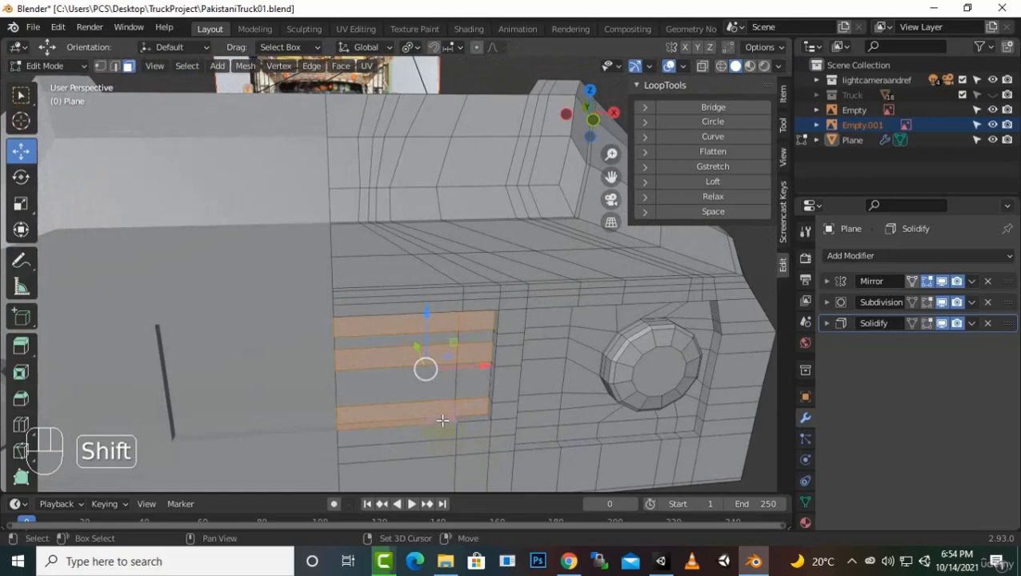
{"action": "middle_click_drag", "start_coordinate": [529, 440], "coordinate": [453, 429]}
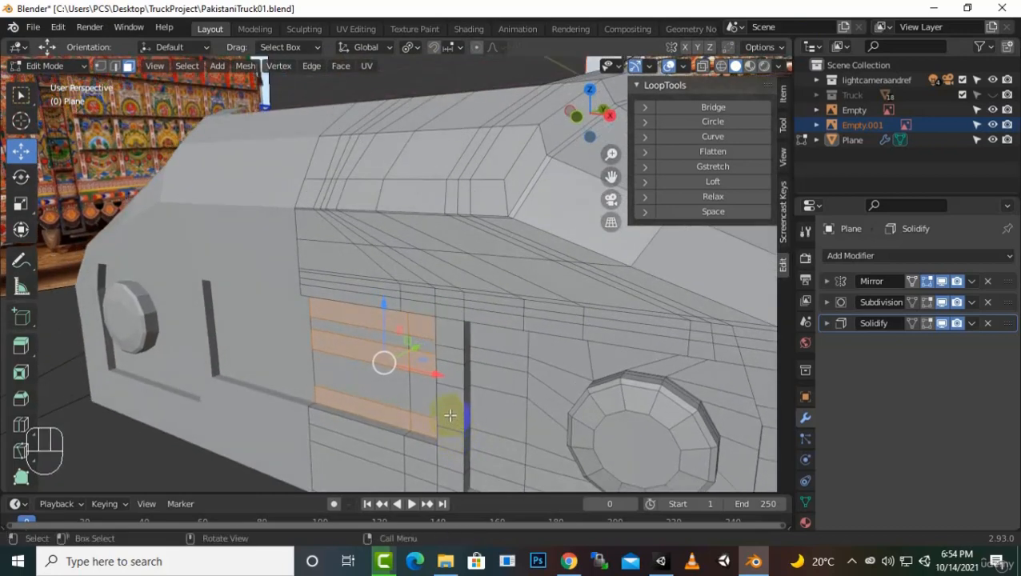
{"action": "key", "text": "Delete"}
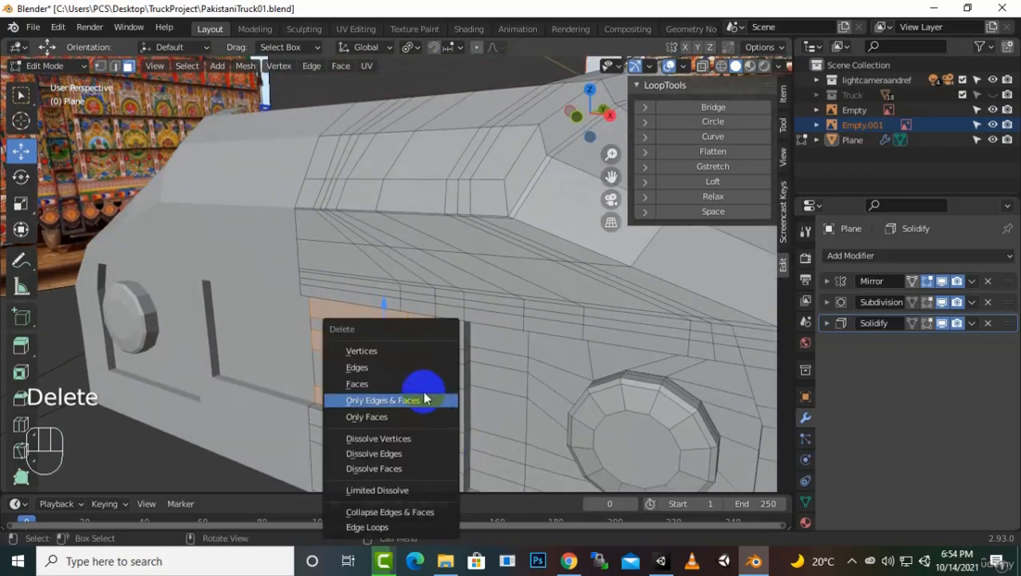
{"action": "left_click", "coordinate": [417, 383]}
{"action": "middle_click_drag", "start_coordinate": [486, 417], "coordinate": [522, 377]}
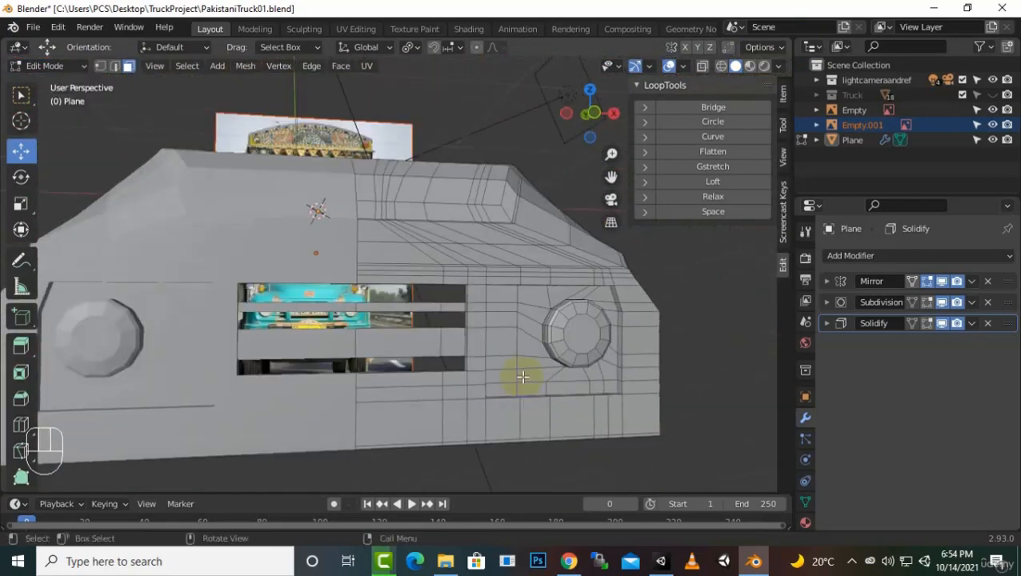
Step: Preview the grille slots with the Subdivision modifier shown in Edit Mode, and hide the smoothing again
{"action": "left_click", "coordinate": [926, 302]}
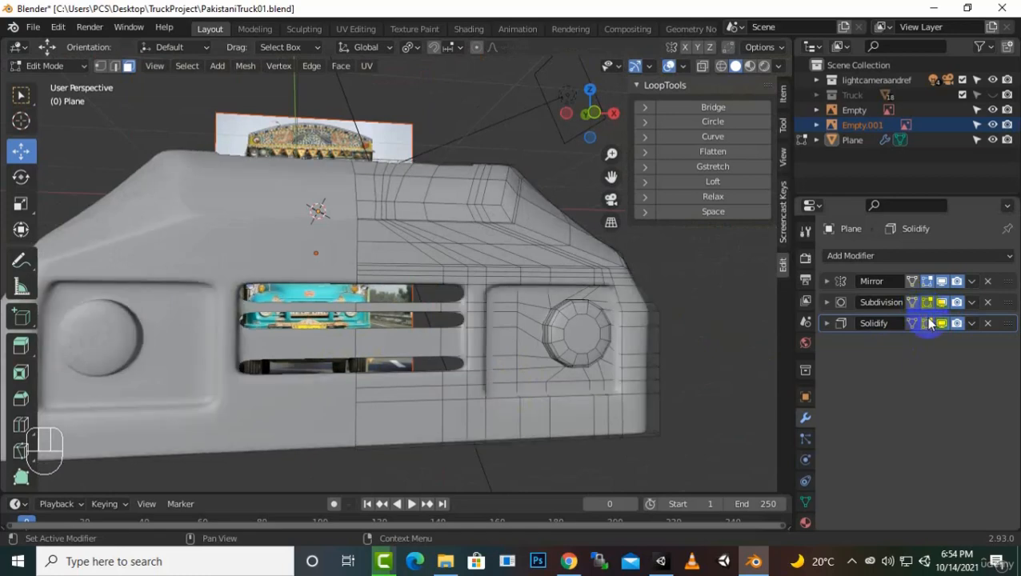
{"action": "middle_click_drag", "start_coordinate": [422, 376], "coordinate": [387, 387]}
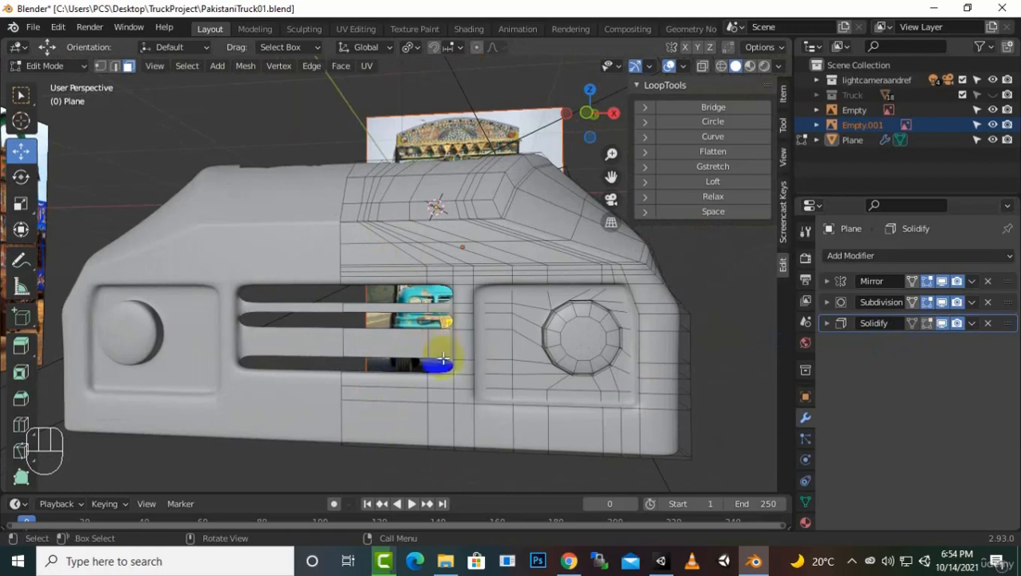
{"action": "middle_click_drag", "start_coordinate": [456, 358], "coordinate": [503, 414]}
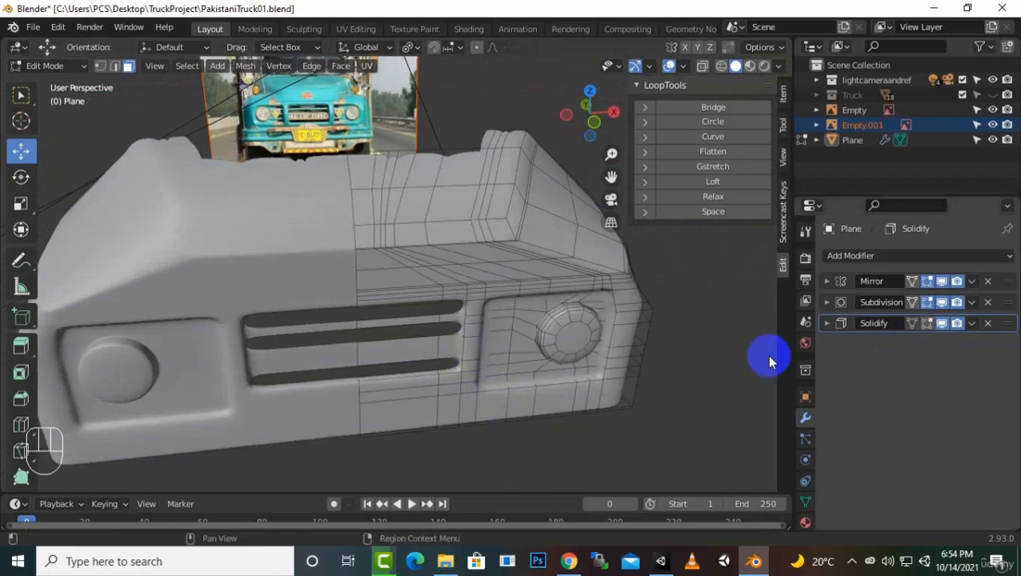
{"action": "left_click", "coordinate": [926, 303]}
Step: Add one loop cut near the outer end of each of the two grille bars at factor -0.900 and check the smoothing
{"action": "middle_click_drag", "start_coordinate": [440, 399], "coordinate": [424, 337]}
{"action": "key", "text": "ctrl+r"}
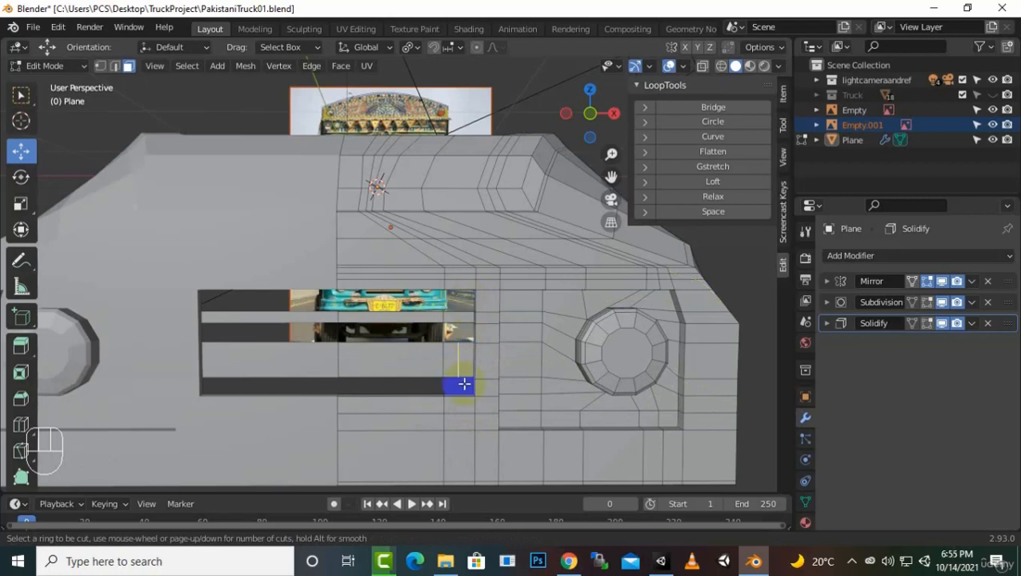
{"action": "left_click", "coordinate": [441, 376]}
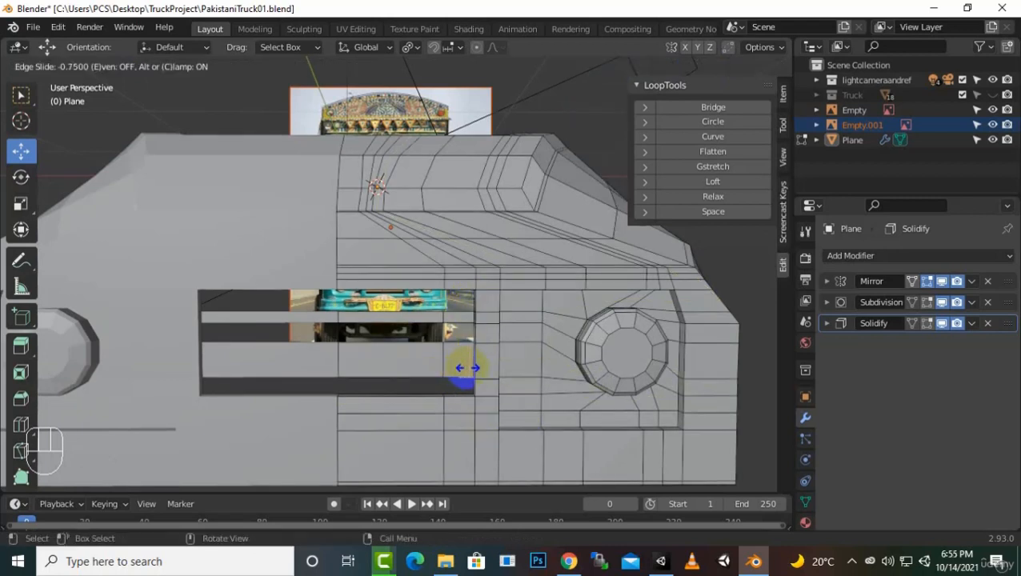
{"action": "left_click", "coordinate": [470, 367]}
{"action": "key", "text": "ctrl"}
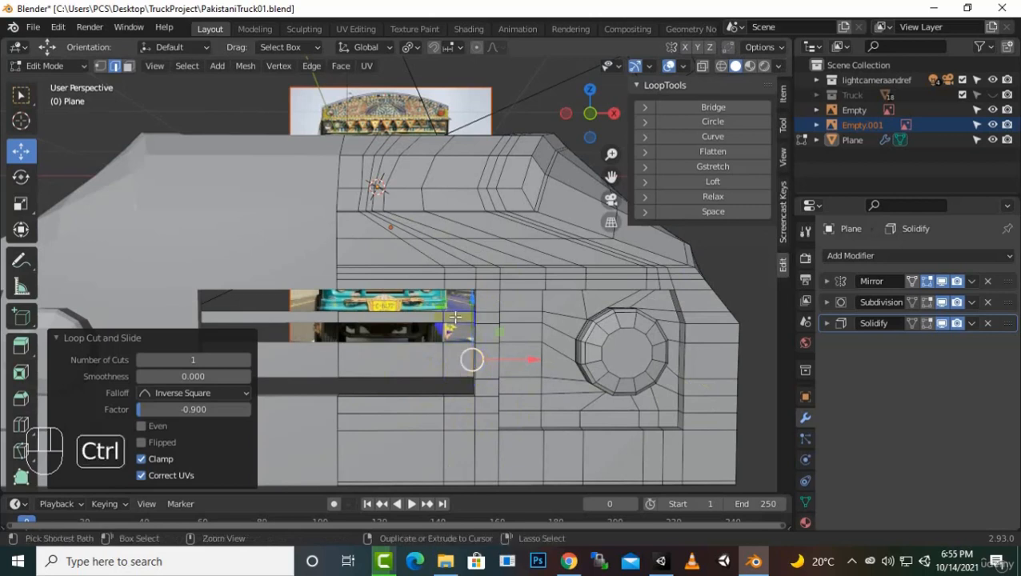
{"action": "key", "text": "ctrl+r"}
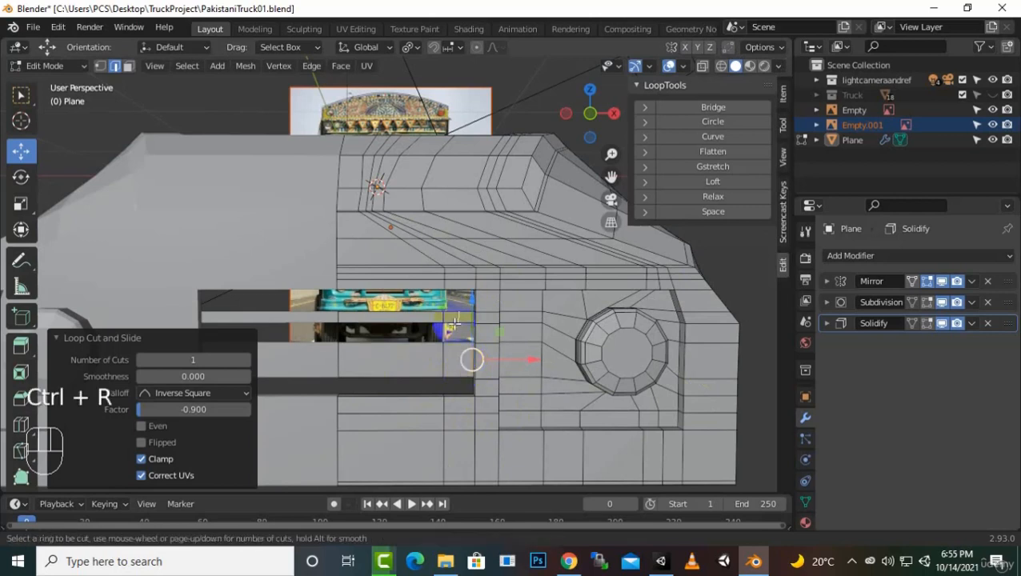
{"action": "left_click", "coordinate": [452, 323]}
{"action": "left_click", "coordinate": [468, 327]}
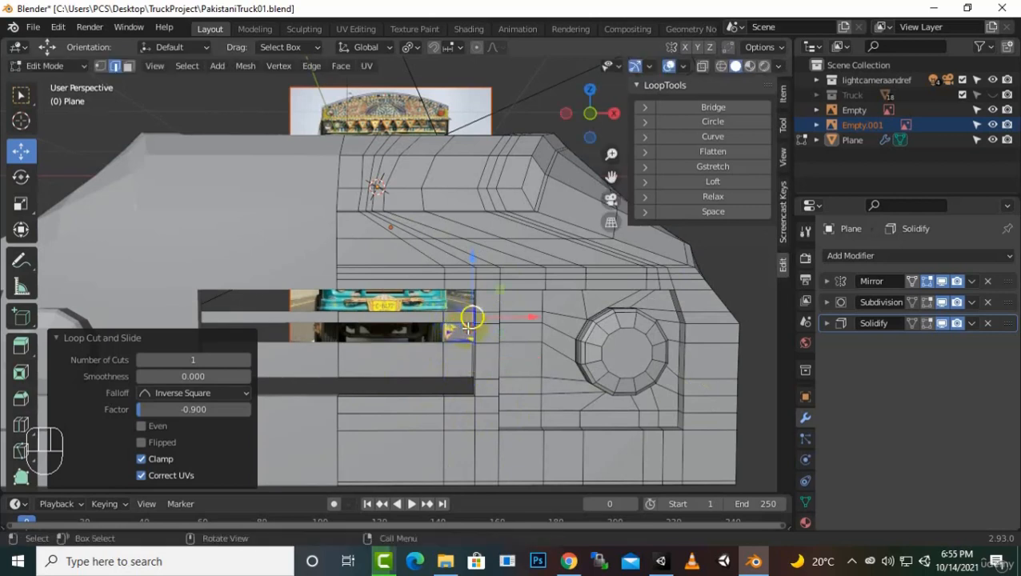
{"action": "left_click", "coordinate": [926, 302]}
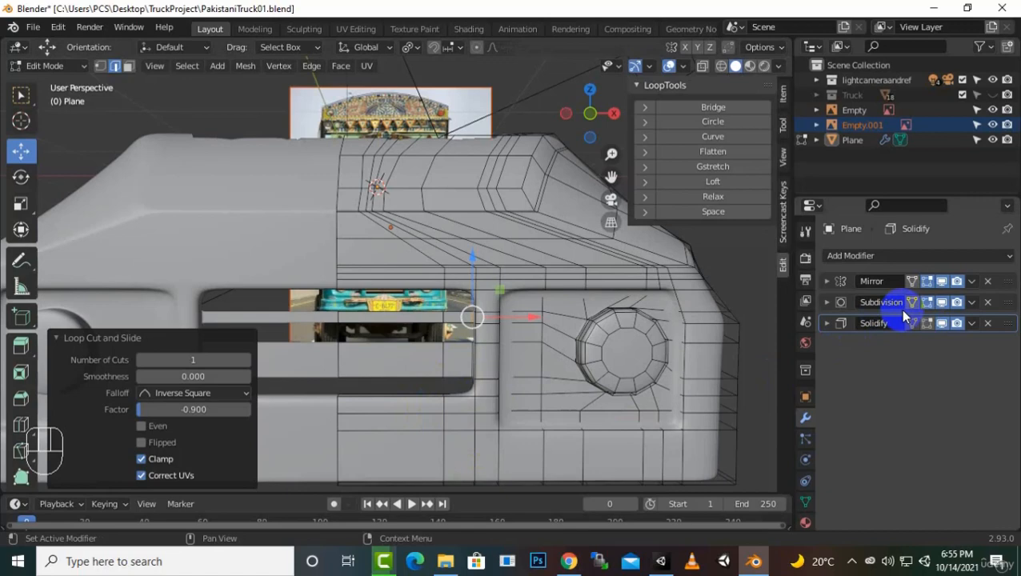
{"action": "left_click", "coordinate": [926, 302]}
Step: Add one loop cut along the inner wall around the grille opening with a slide factor of 0.533
{"action": "scroll", "coordinate": [471, 409], "scroll_direction": "up", "scroll_amount": 2}
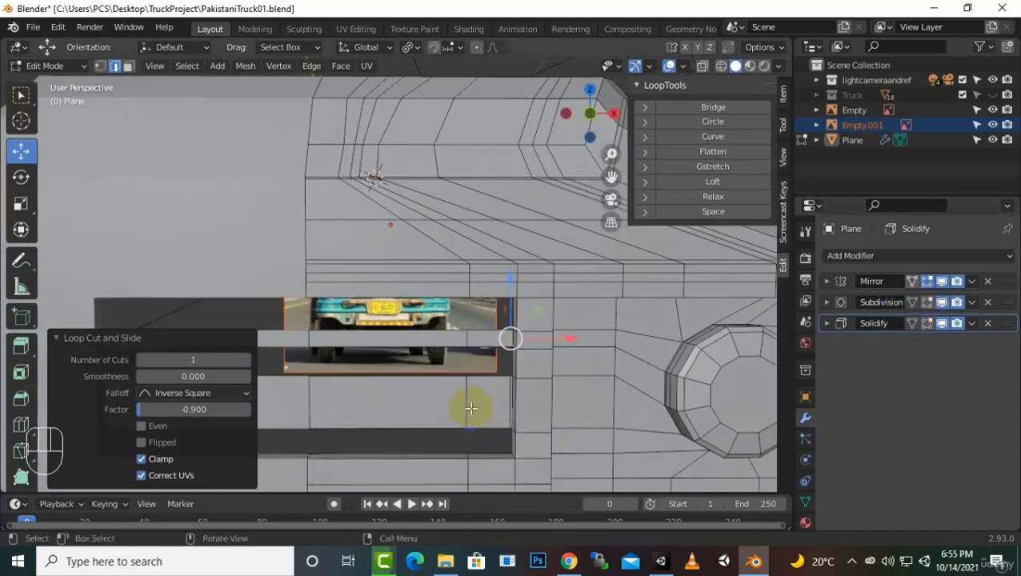
{"action": "middle_click_drag", "start_coordinate": [472, 409], "coordinate": [540, 449]}
{"action": "left_click", "coordinate": [509, 415], "text": "ctrl"}
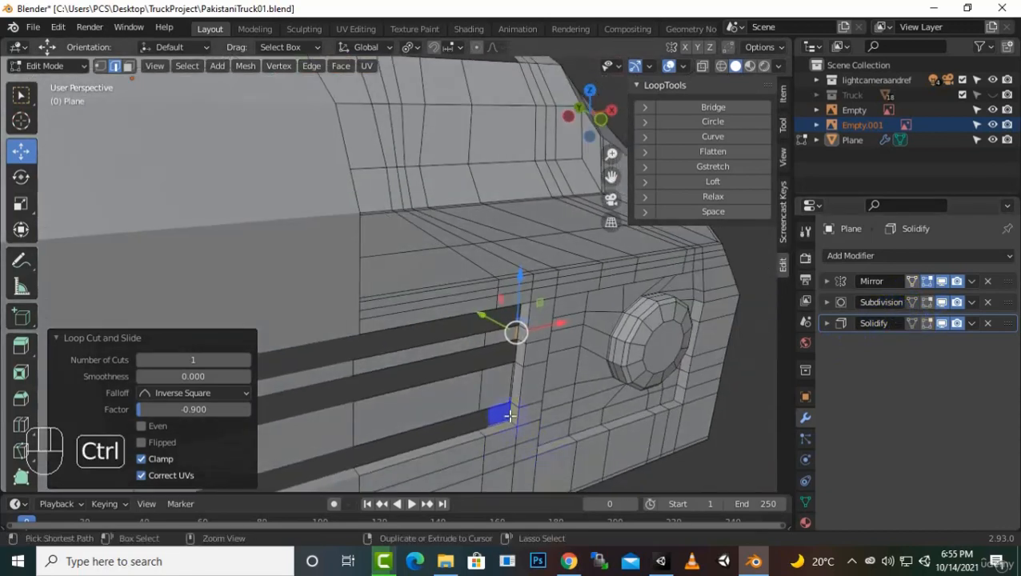
{"action": "key", "text": "ctrl+r"}
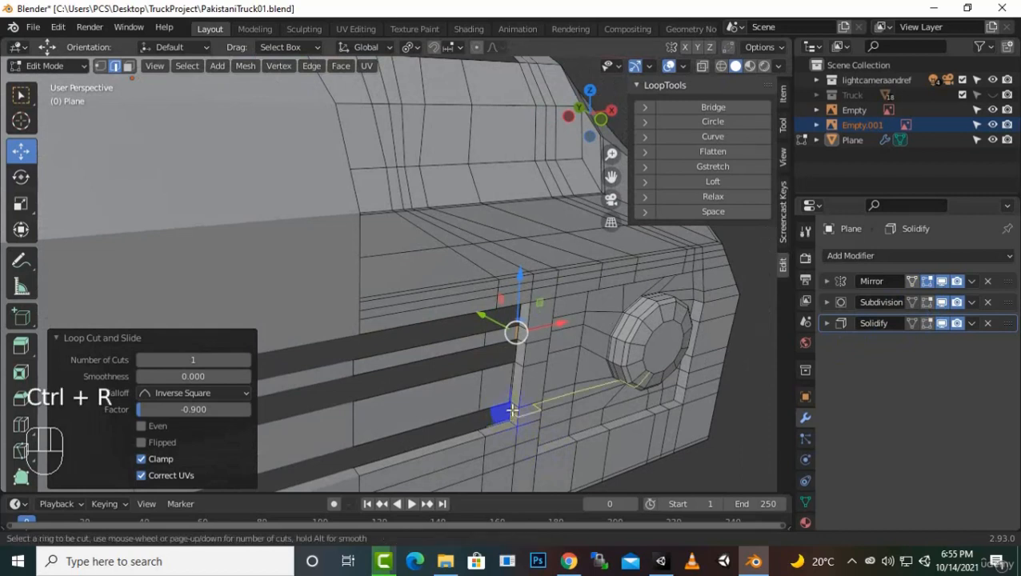
{"action": "left_click", "coordinate": [509, 409]}
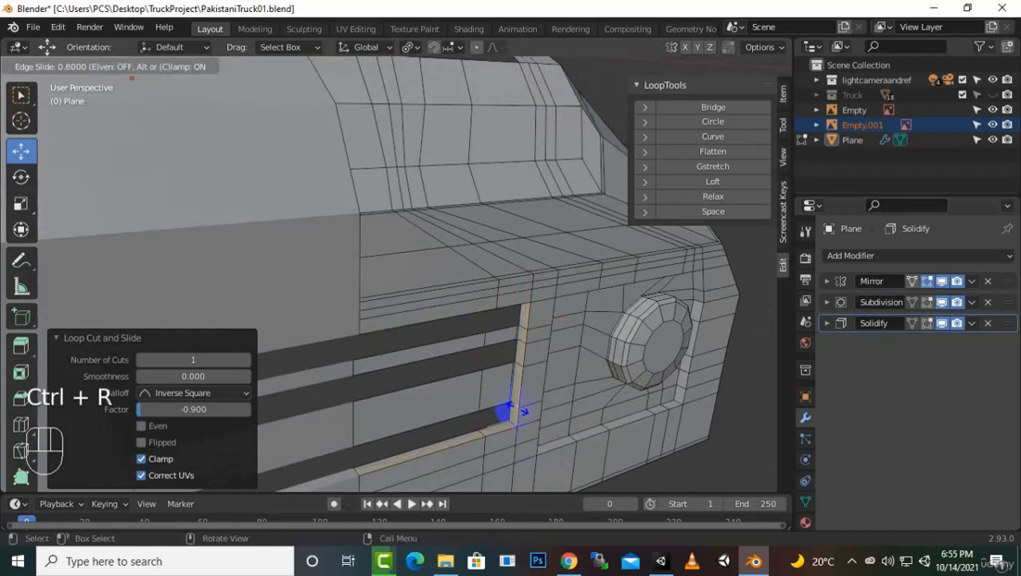
{"action": "left_click", "coordinate": [512, 411]}
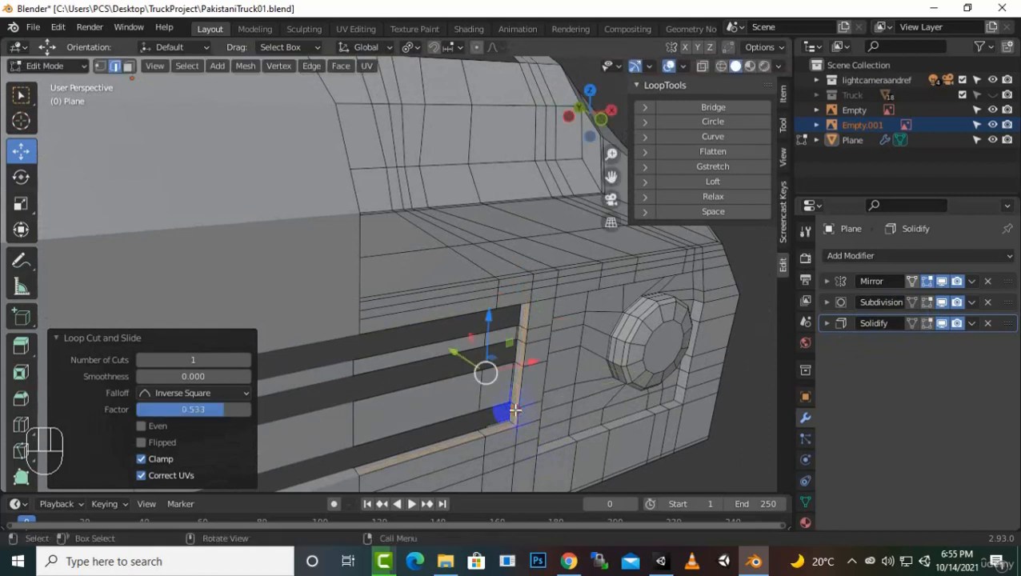
Step: Show the Subdivision smoothing in Edit Mode again, switch to Object Mode and examine the whole truck front
{"action": "middle_click_drag", "start_coordinate": [529, 433], "coordinate": [493, 427]}
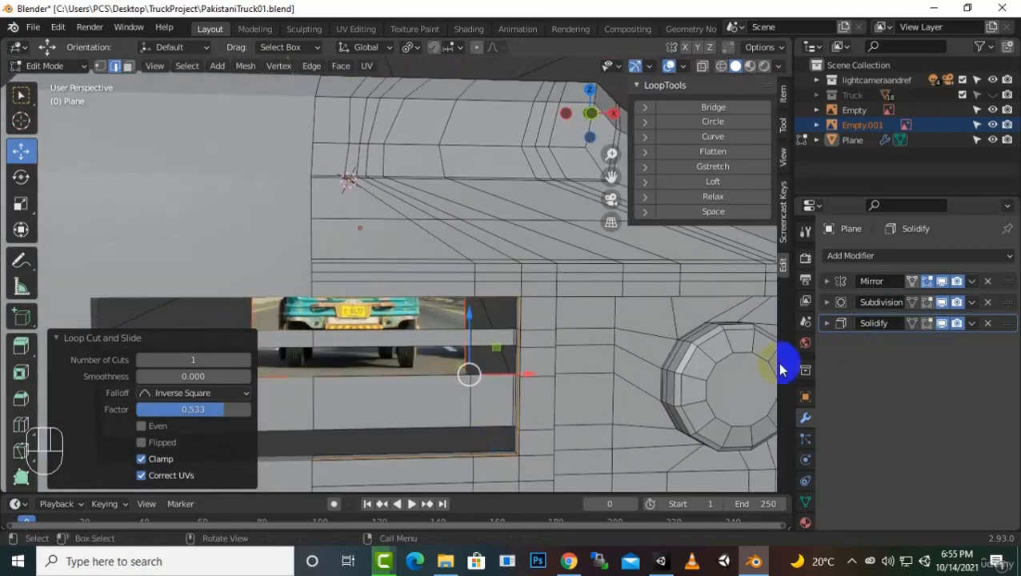
{"action": "left_click", "coordinate": [927, 302]}
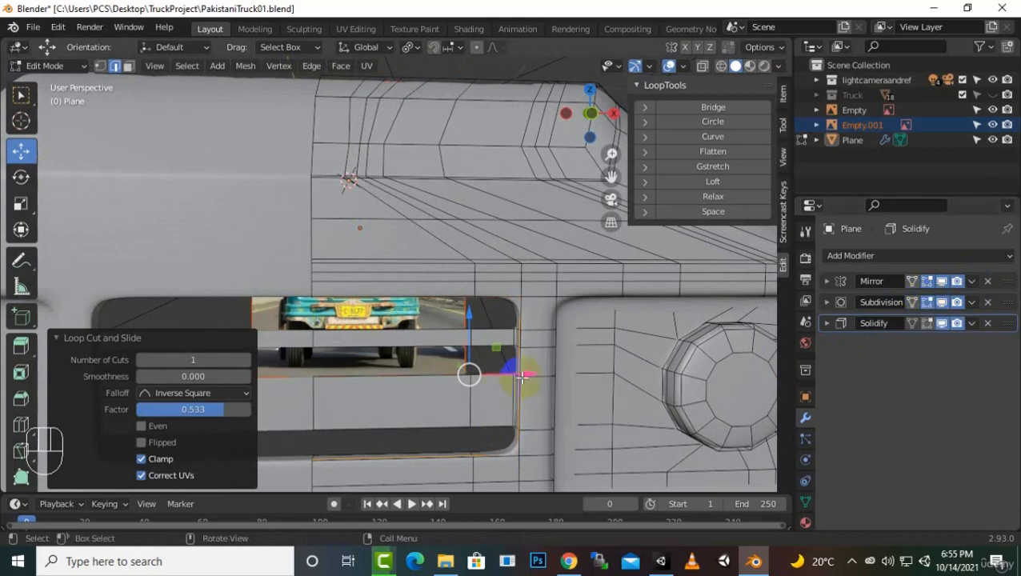
{"action": "scroll", "coordinate": [524, 378], "scroll_direction": "down", "scroll_amount": 3}
{"action": "key", "text": "Tab"}
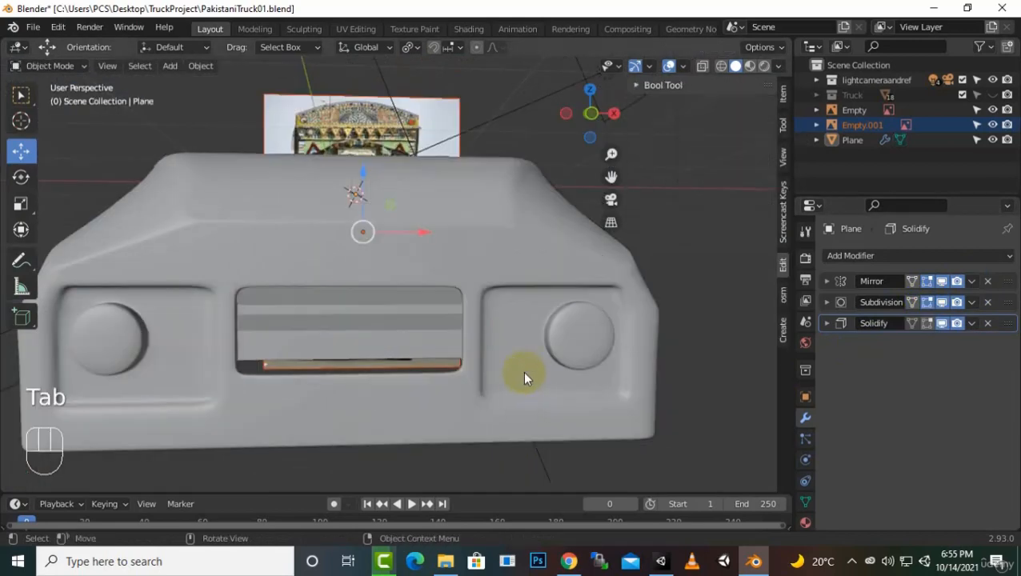
{"action": "scroll", "coordinate": [523, 371], "scroll_direction": "down", "scroll_amount": 3}
{"action": "middle_click_drag", "start_coordinate": [519, 373], "coordinate": [533, 404]}
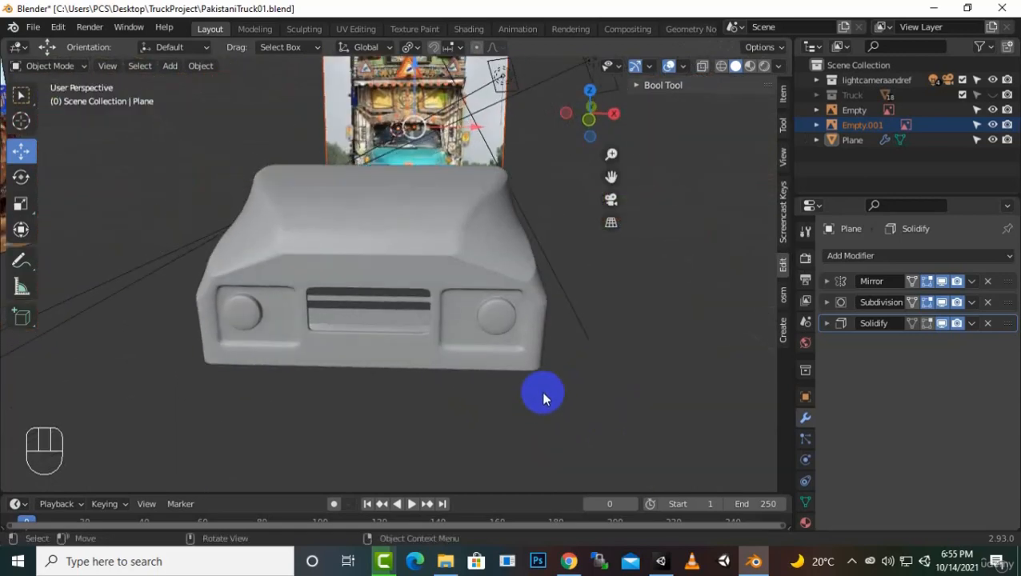
Step: Select the thin horizontal strip of faces just above the grille and headlight, from the centre line to the outer corner
{"action": "middle_click_drag", "start_coordinate": [634, 344], "coordinate": [628, 341]}
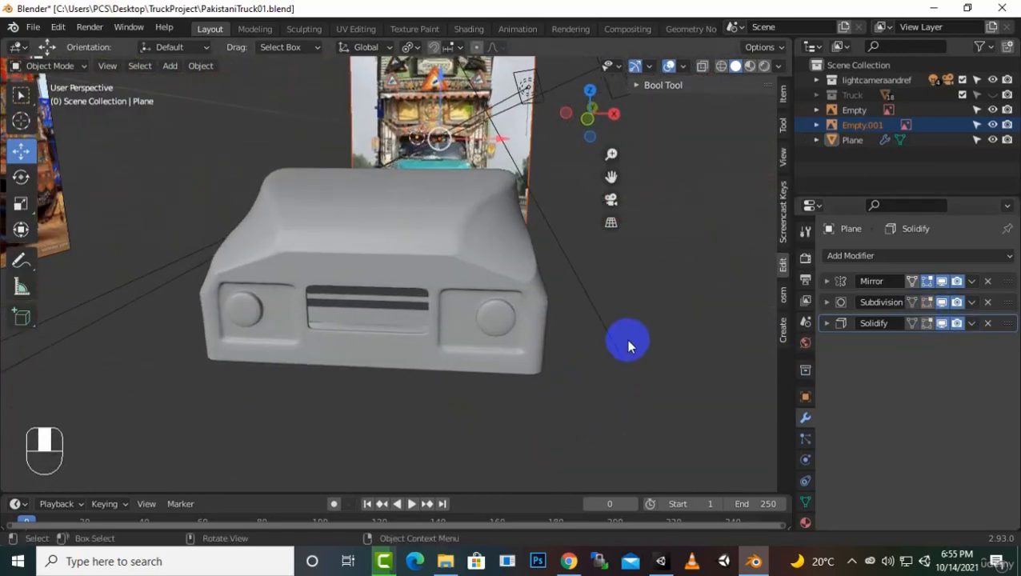
{"action": "key", "text": "Tab"}
{"action": "scroll", "coordinate": [563, 301], "scroll_direction": "up", "scroll_amount": 3}
{"action": "scroll", "coordinate": [563, 300], "scroll_direction": "up", "scroll_amount": 2}
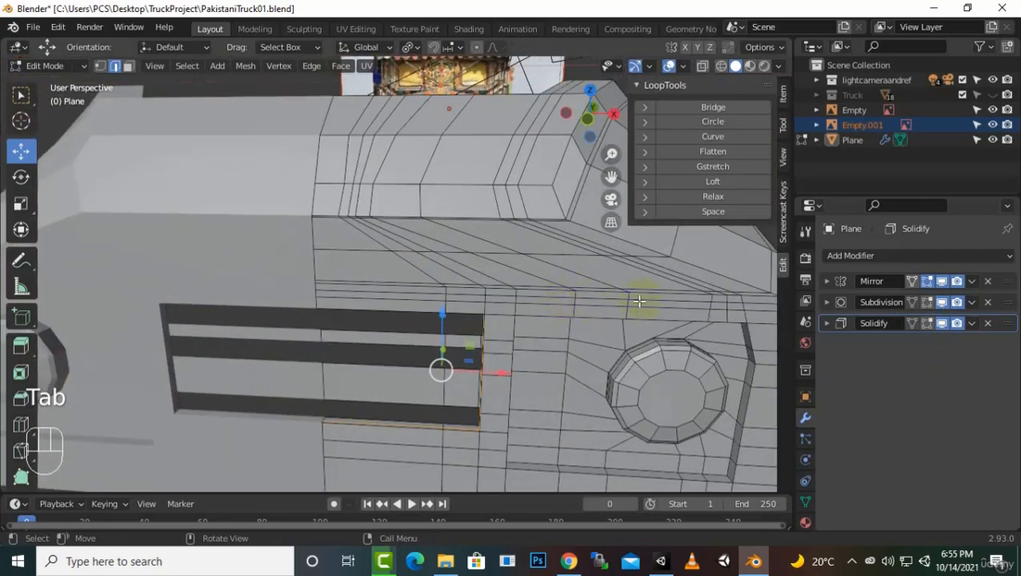
{"action": "left_click", "coordinate": [372, 290]}
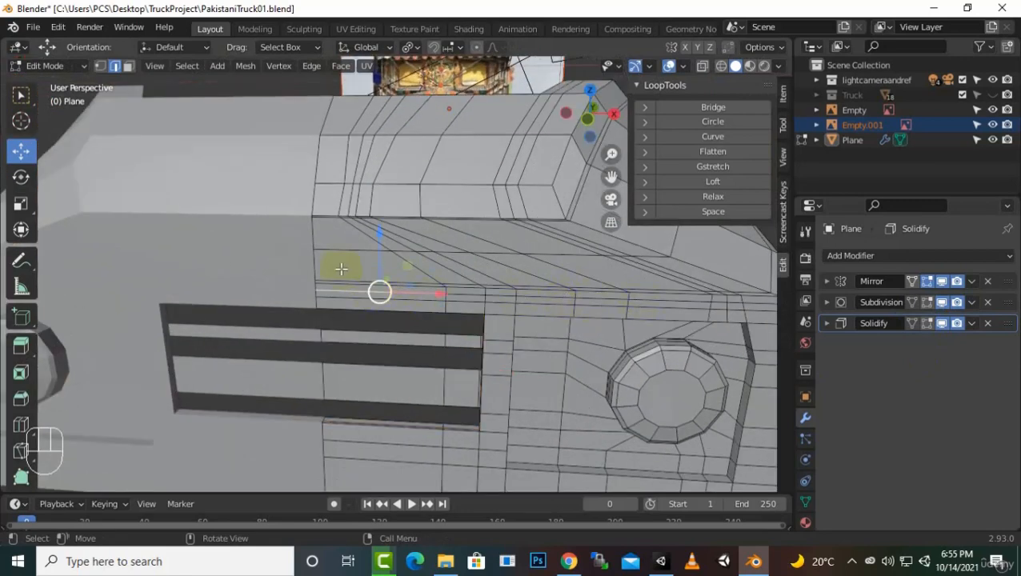
{"action": "left_click", "coordinate": [128, 65]}
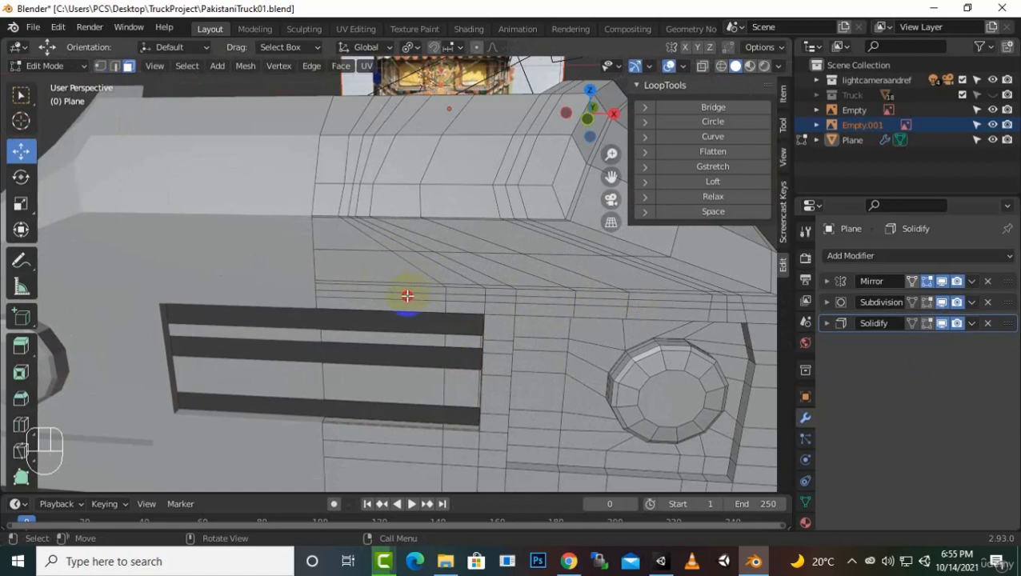
{"action": "left_click", "coordinate": [407, 296]}
{"action": "scroll", "coordinate": [407, 296], "scroll_direction": "down", "scroll_amount": 1}
{"action": "key", "text": "ctrl"}
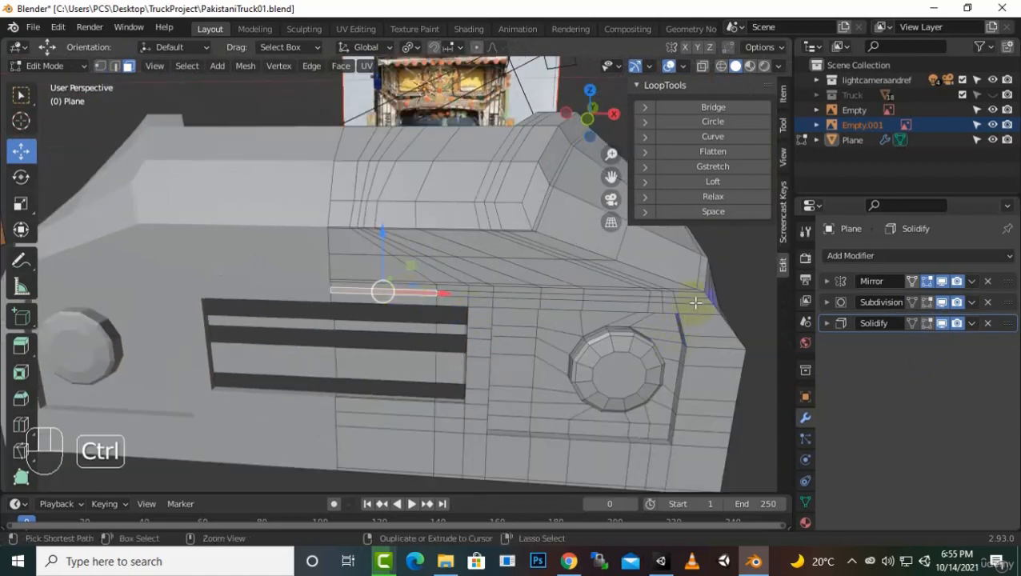
{"action": "left_click", "coordinate": [695, 299], "text": "ctrl"}
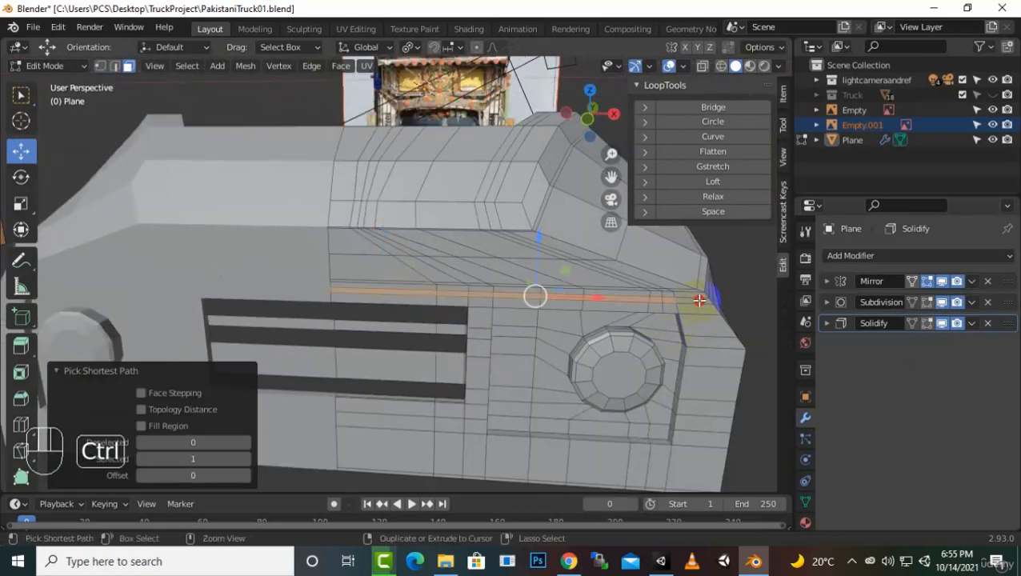
{"action": "key", "text": "ctrl+z"}
{"action": "left_click", "coordinate": [699, 304], "text": "shift"}
{"action": "left_click", "coordinate": [698, 304], "text": "shift"}
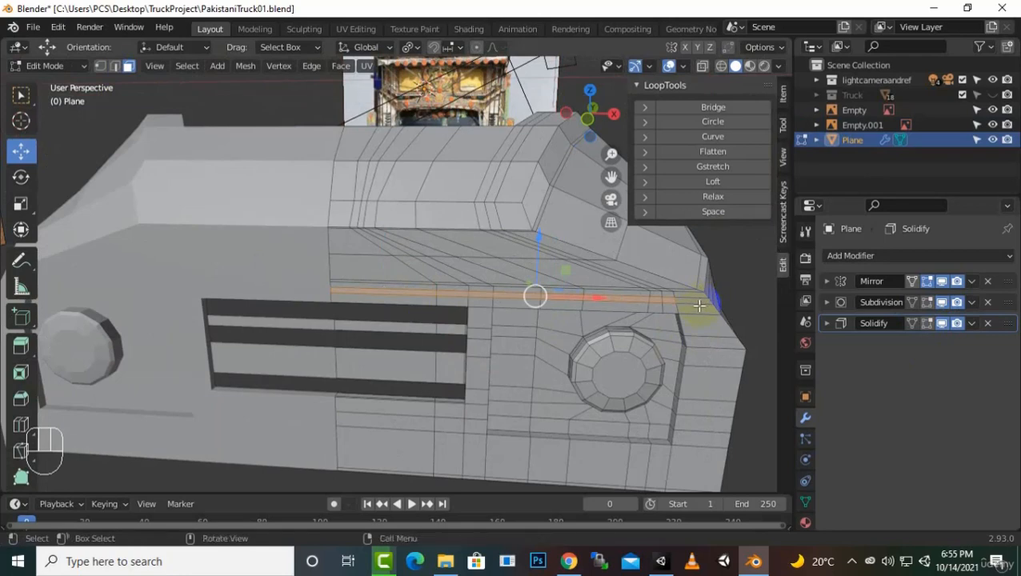
Step: Extrude the selected strip of faces 0.014612 m along the global Y axis to form a groove above the grille
{"action": "middle_click_drag", "start_coordinate": [734, 312], "coordinate": [551, 328]}
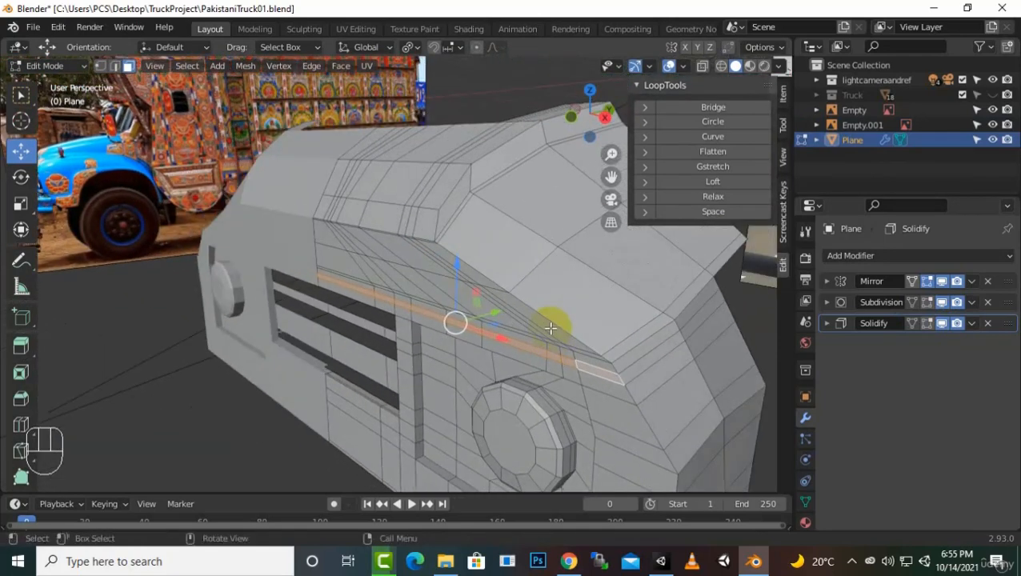
{"action": "key", "text": "e"}
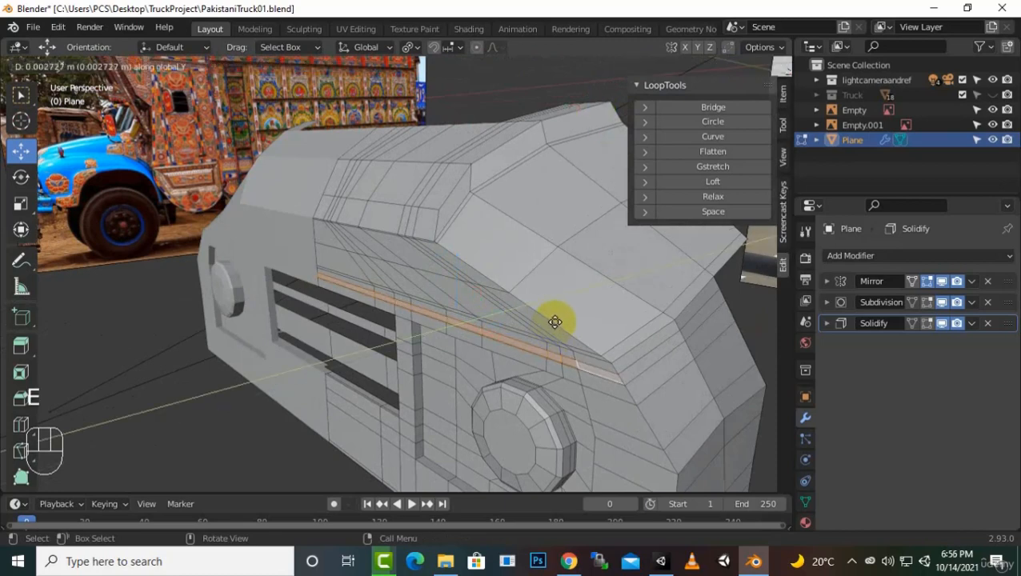
{"action": "left_click", "coordinate": [558, 324]}
{"action": "middle_click_drag", "start_coordinate": [559, 326], "coordinate": [654, 388]}
Step: Show the Subdivision smoothing in Edit Mode and inspect the groove across the whole truck front in Object Mode
{"action": "left_click", "coordinate": [927, 324]}
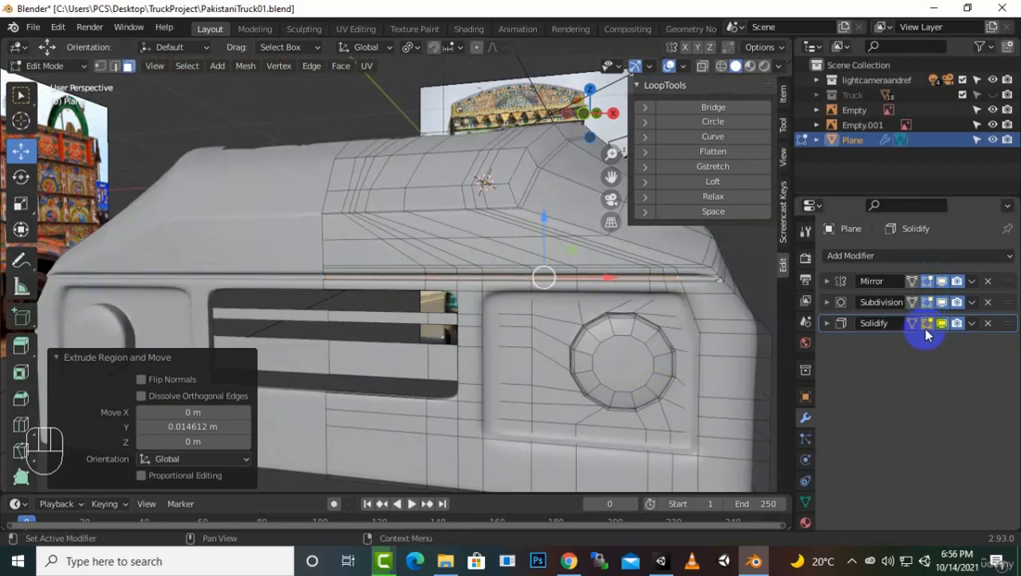
{"action": "scroll", "coordinate": [613, 330], "scroll_direction": "down", "scroll_amount": 3}
{"action": "middle_click_drag", "start_coordinate": [613, 330], "coordinate": [695, 348]}
{"action": "key", "text": "Tab"}
{"action": "middle_click_drag", "start_coordinate": [566, 374], "coordinate": [574, 314]}
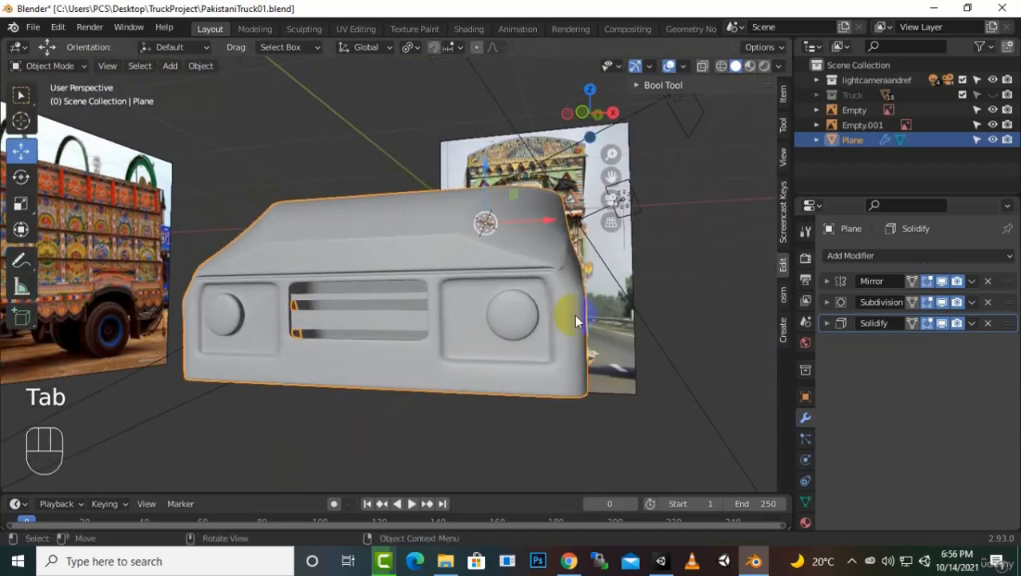
Step: With smoothing hidden in Edit Mode, add one vertical loop cut near the front's outer corner at factor 0.711 and move it 0.006741 m along X
{"action": "key", "text": "Tab"}
{"action": "left_click", "coordinate": [926, 302]}
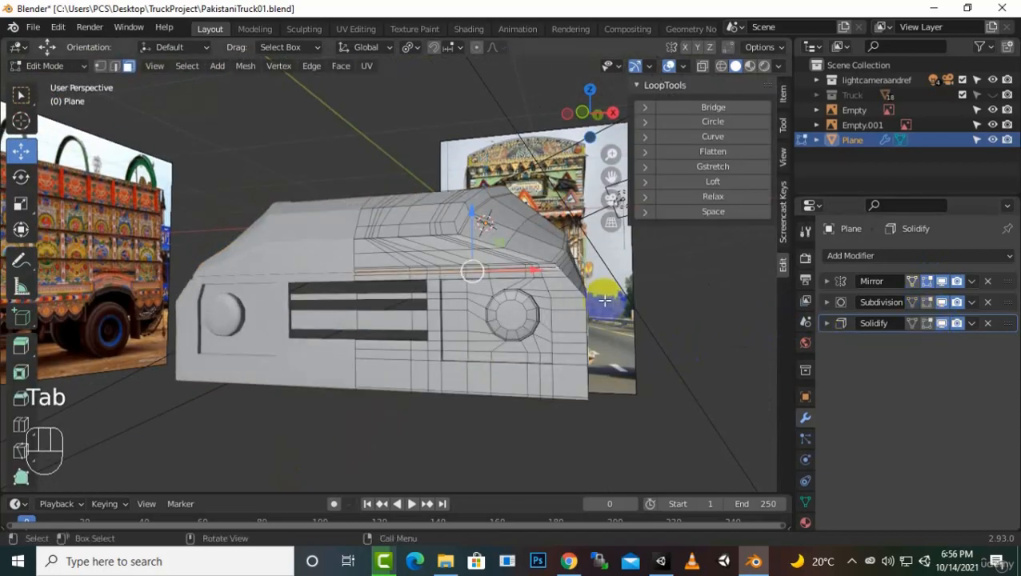
{"action": "scroll", "coordinate": [580, 256], "scroll_direction": "up", "scroll_amount": 4}
{"action": "left_click", "coordinate": [603, 279], "text": "alt"}
{"action": "middle_click_drag", "start_coordinate": [604, 280], "coordinate": [542, 282]}
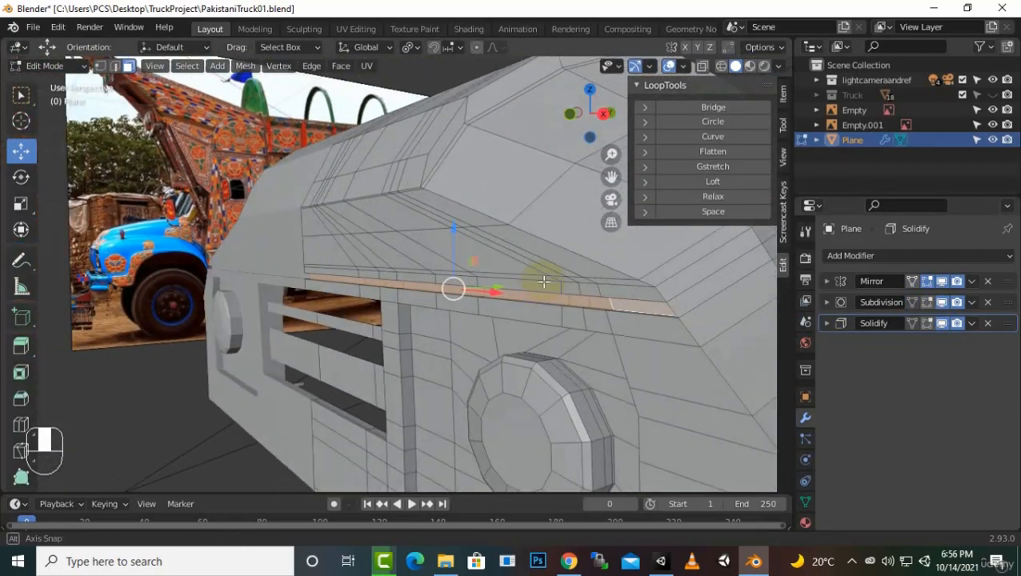
{"action": "key", "text": "ctrl+r"}
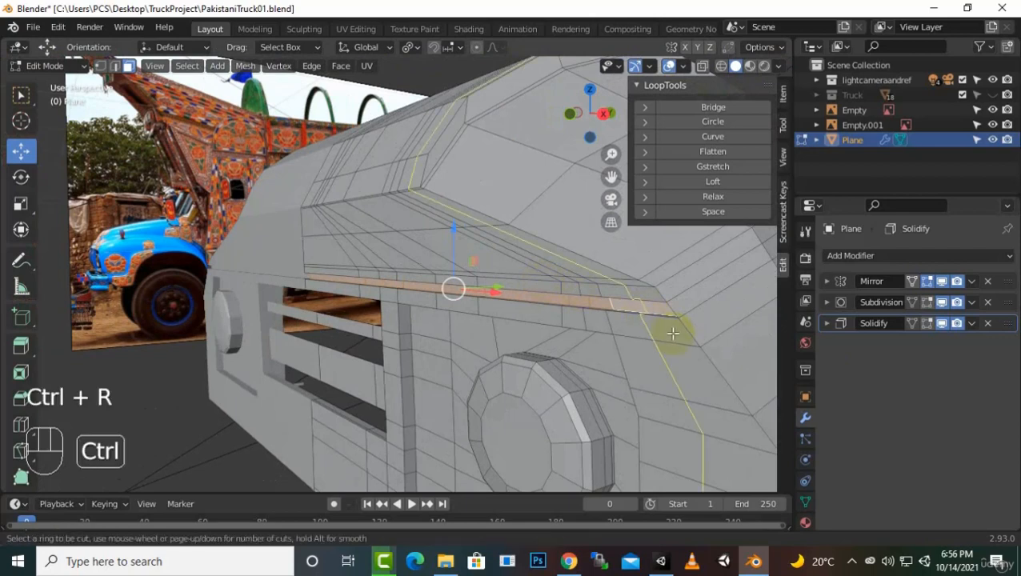
{"action": "left_click", "coordinate": [674, 333]}
{"action": "left_click", "coordinate": [704, 331]}
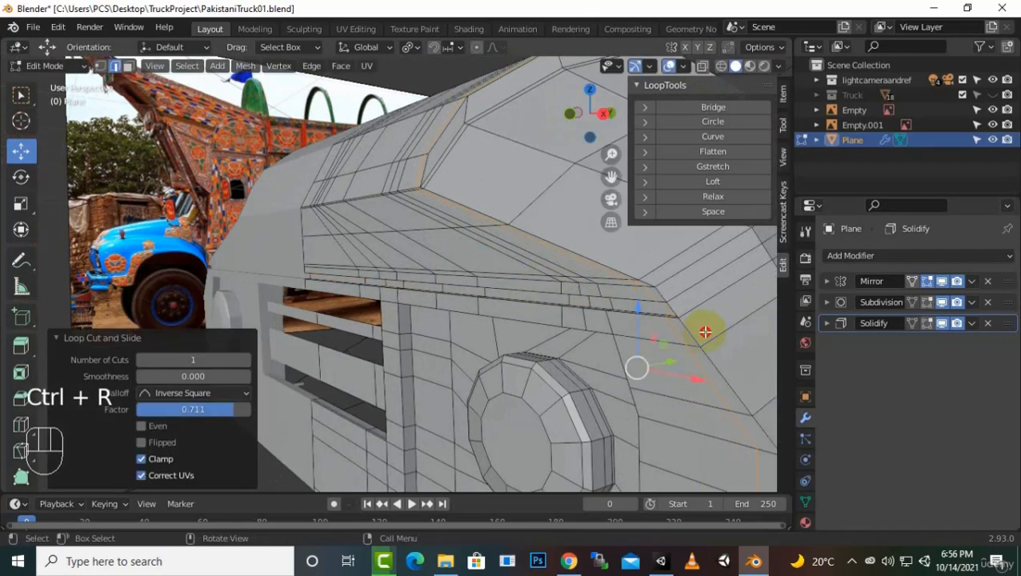
{"action": "mouse_move", "coordinate": [706, 330]}
{"action": "middle_mouse_down"}
{"action": "mouse_move", "coordinate": [725, 349]}
{"action": "mouse_move", "coordinate": [738, 342]}
{"action": "mouse_move", "coordinate": [699, 333]}
{"action": "middle_mouse_up"}
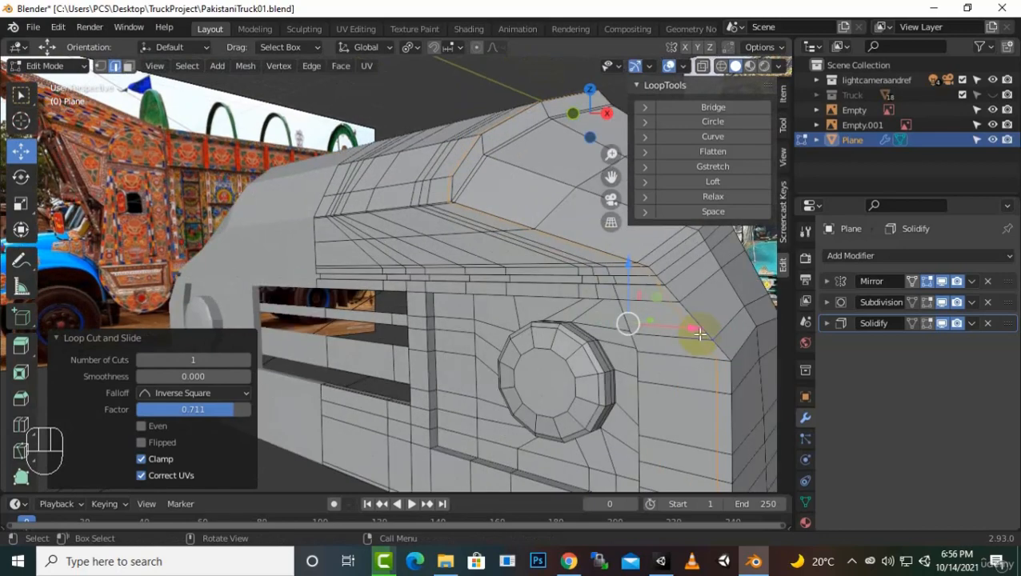
{"action": "left_click_drag", "start_coordinate": [700, 333], "coordinate": [707, 330]}
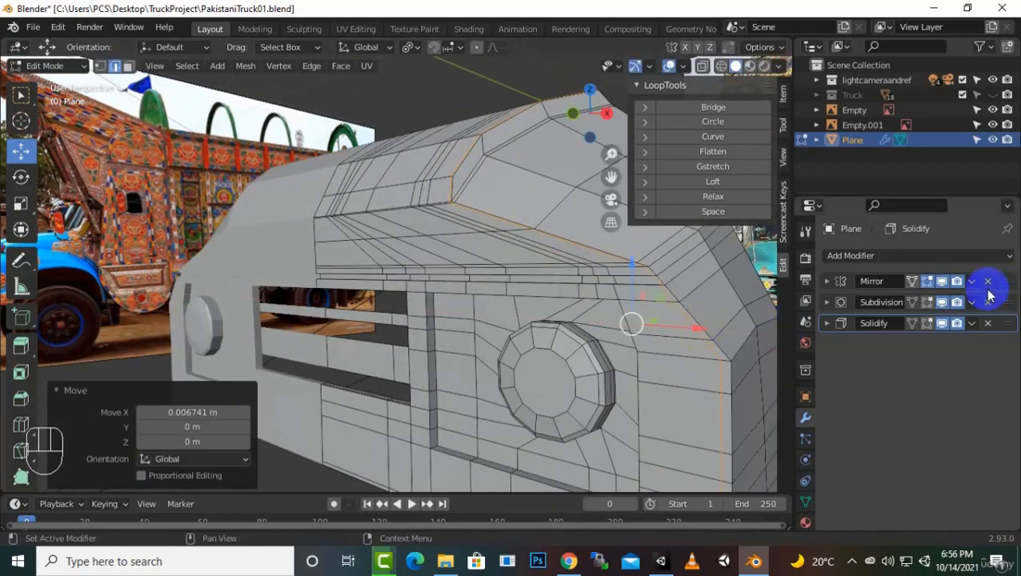
Step: Examine the smoothed outer corner and groove of the truck front in Object Mode
{"action": "left_click", "coordinate": [930, 302]}
{"action": "middle_click_drag", "start_coordinate": [577, 357], "coordinate": [639, 359]}
{"action": "key", "text": "Tab"}
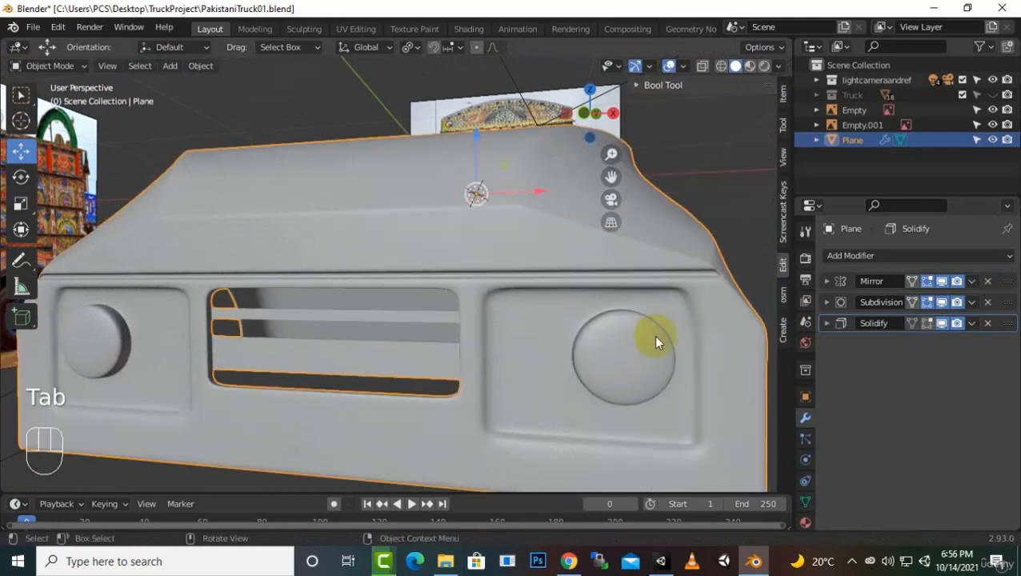
{"action": "scroll", "coordinate": [666, 340], "scroll_direction": "down", "scroll_amount": 3}
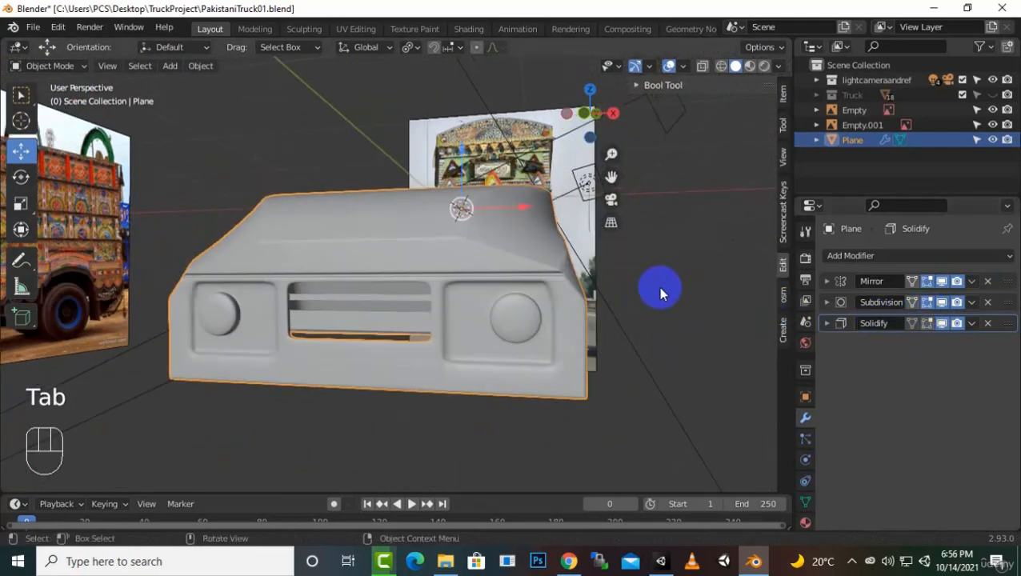
Step: In the wireframe front view, lower the bottom row of edges to the bumper's lower edge in the reference photo
{"action": "left_click", "coordinate": [720, 67]}
{"action": "key", "text": "KP_1"}
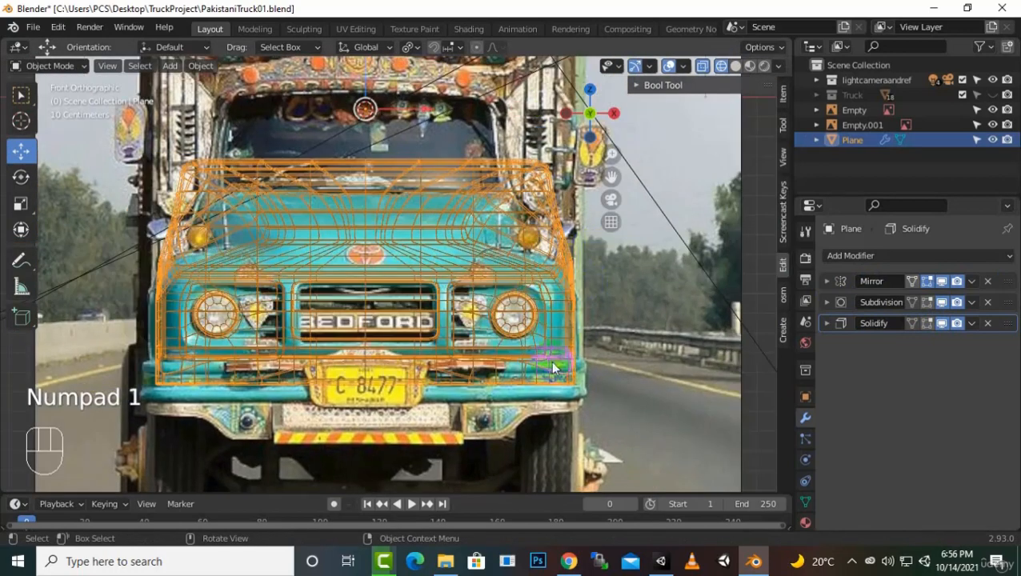
{"action": "scroll", "coordinate": [477, 410], "scroll_direction": "up", "scroll_amount": 3}
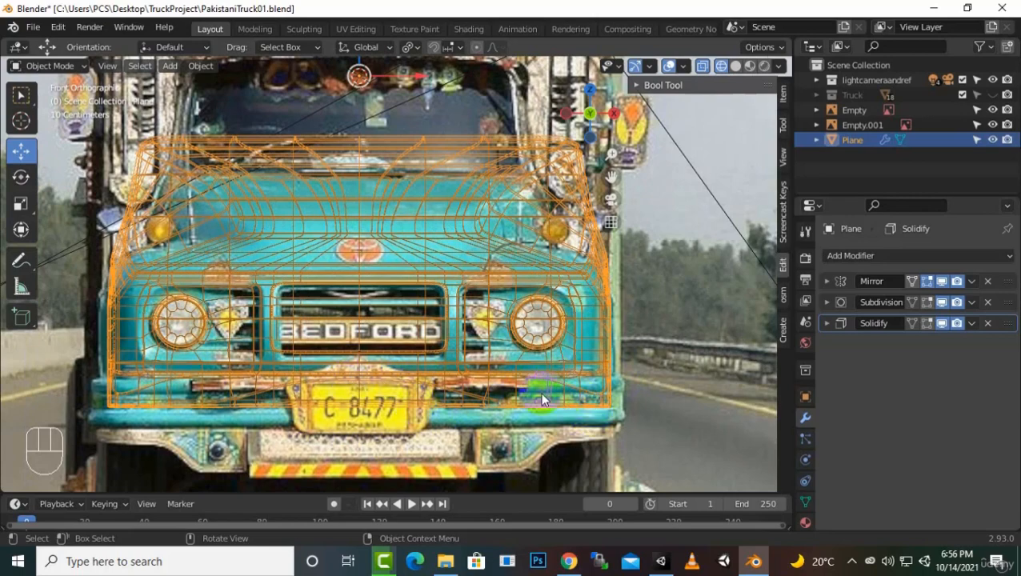
{"action": "scroll", "coordinate": [488, 305], "scroll_direction": "down", "scroll_amount": 2}
{"action": "scroll", "coordinate": [506, 346], "scroll_direction": "up", "scroll_amount": 1}
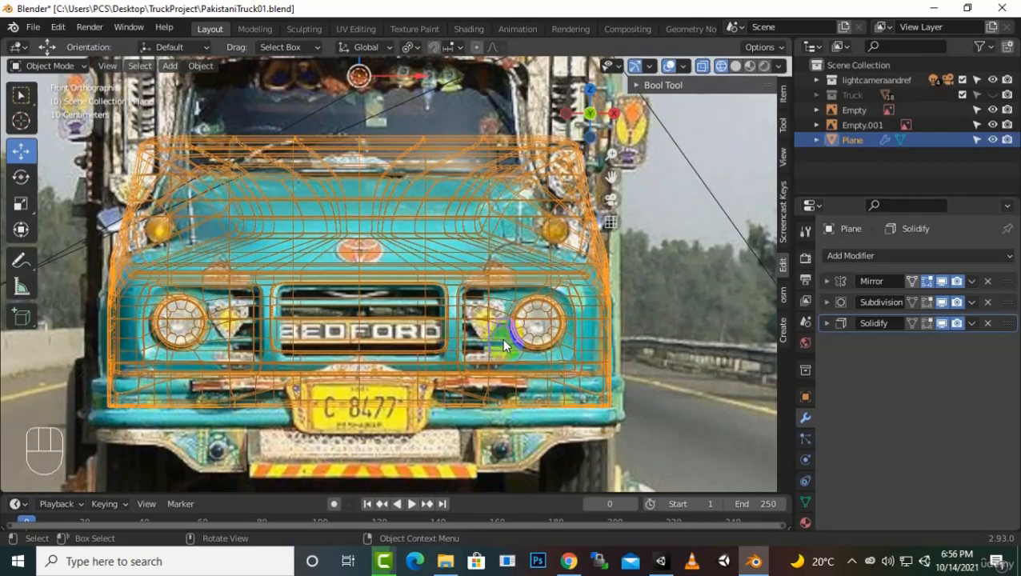
{"action": "scroll", "coordinate": [542, 441], "scroll_direction": "down", "scroll_amount": 1}
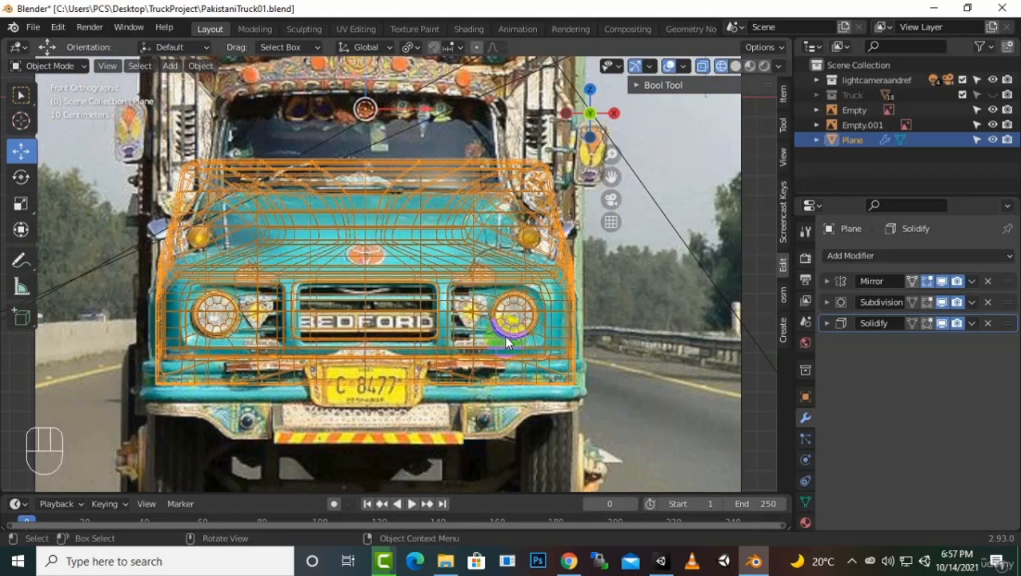
{"action": "key", "text": "Tab"}
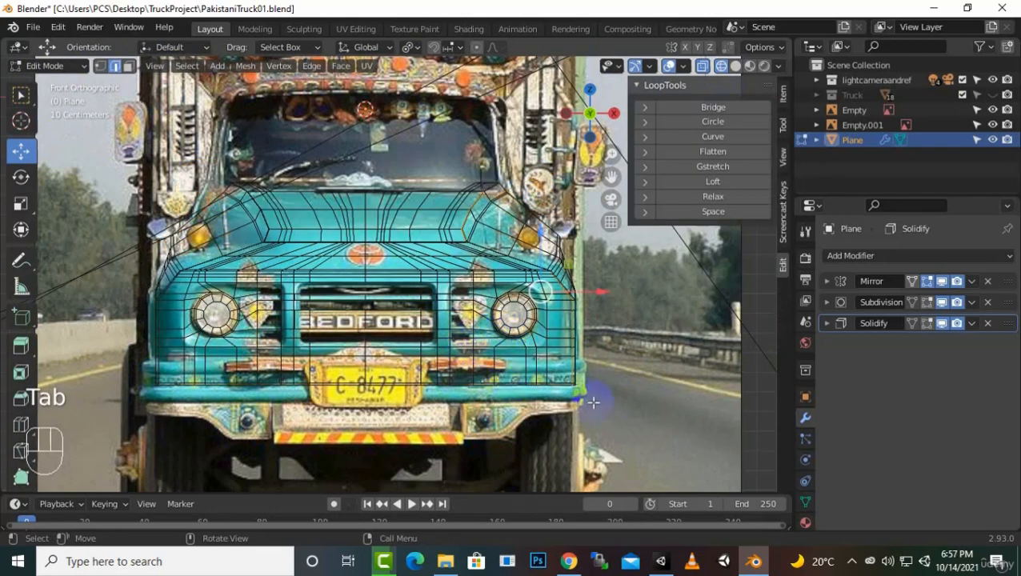
{"action": "left_click_drag", "start_coordinate": [601, 407], "coordinate": [294, 379]}
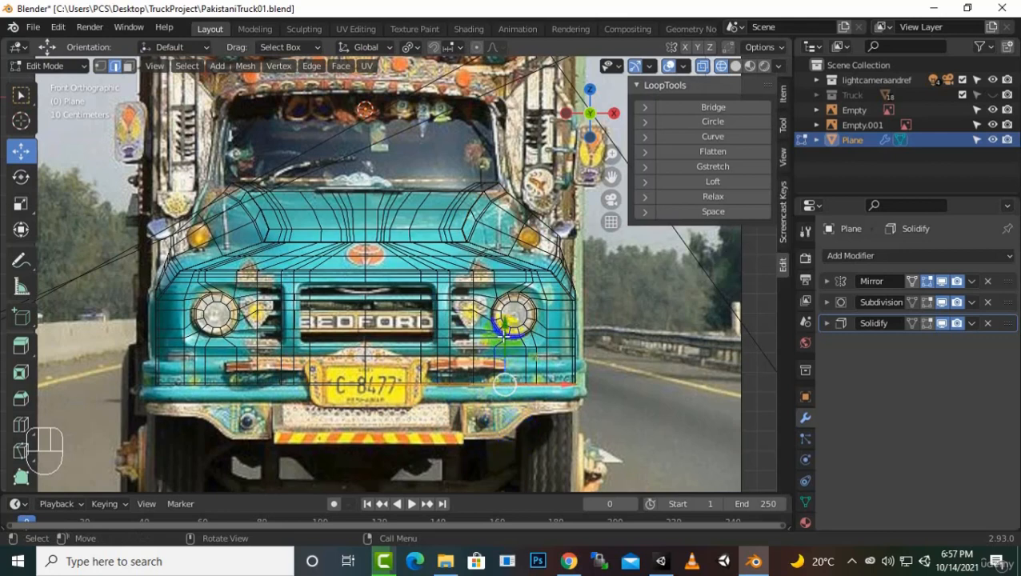
{"action": "left_click_drag", "start_coordinate": [506, 328], "coordinate": [507, 348]}
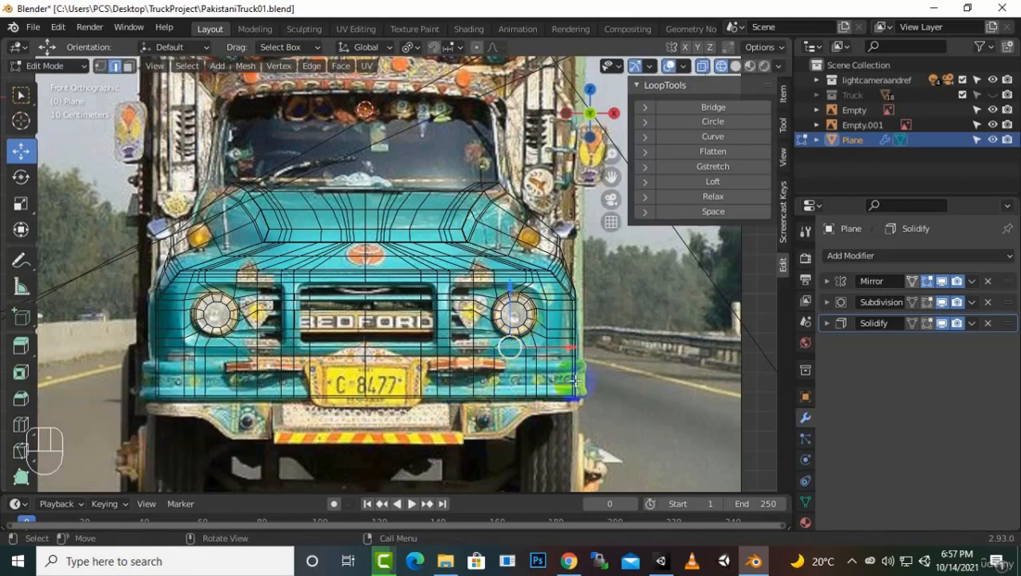
Step: Add one horizontal loop cut just below the headlight recess at factor -0.737, in line with the bumper's upper edge in the reference
{"action": "left_click", "coordinate": [560, 357], "text": "alt"}
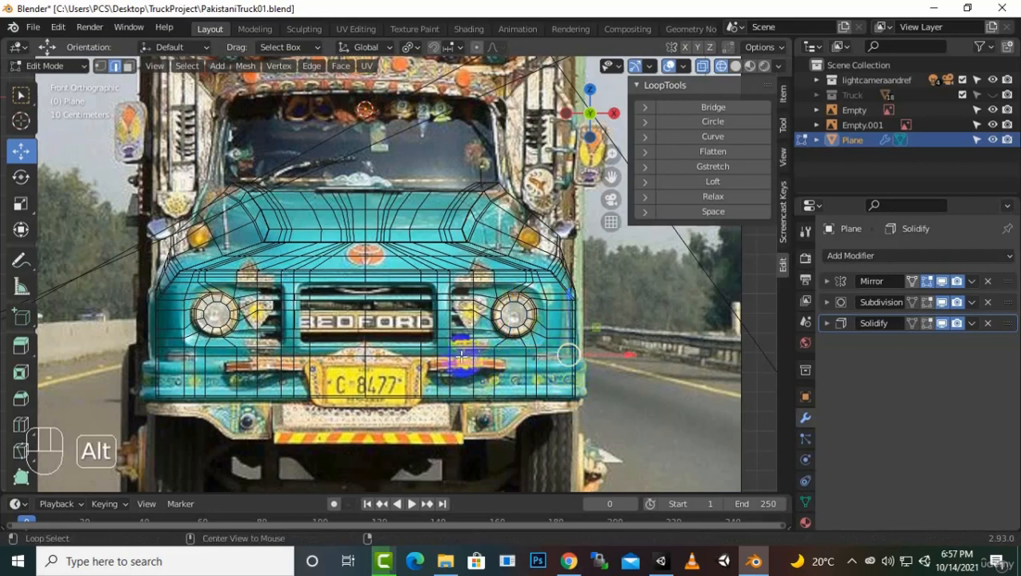
{"action": "left_click", "coordinate": [514, 360], "text": "alt"}
{"action": "scroll", "coordinate": [558, 372], "scroll_direction": "up", "scroll_amount": 2}
{"action": "mouse_move", "coordinate": [629, 398]}
{"action": "middle_mouse_down"}
{"action": "mouse_move", "coordinate": [646, 395]}
{"action": "mouse_move", "coordinate": [642, 407]}
{"action": "mouse_move", "coordinate": [610, 412]}
{"action": "mouse_move", "coordinate": [629, 369]}
{"action": "mouse_move", "coordinate": [624, 401]}
{"action": "mouse_move", "coordinate": [585, 410]}
{"action": "mouse_move", "coordinate": [596, 432]}
{"action": "mouse_move", "coordinate": [549, 424]}
{"action": "mouse_move", "coordinate": [608, 400]}
{"action": "middle_mouse_up"}
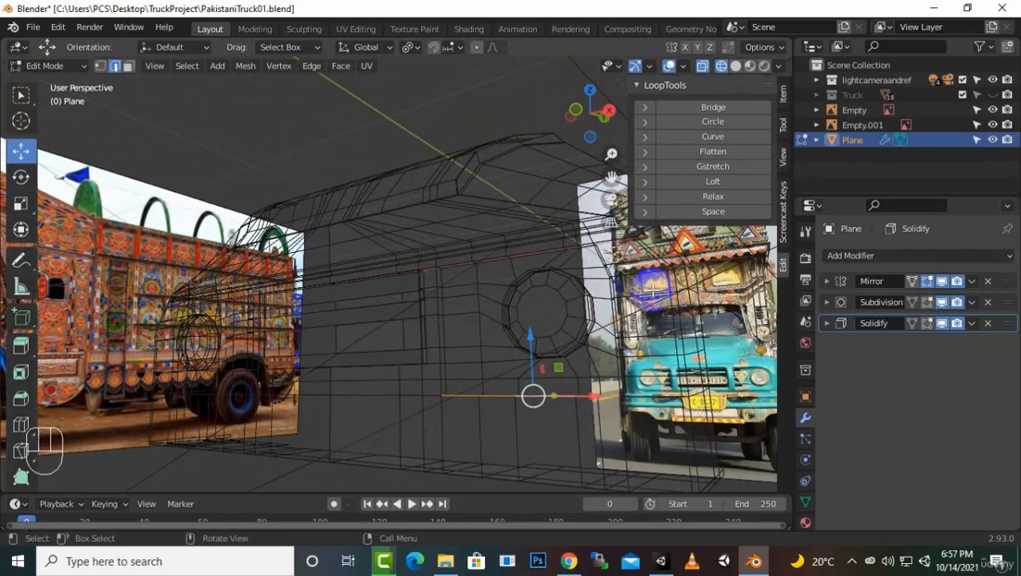
{"action": "key", "text": "KP_1"}
{"action": "key", "text": "ctrl"}
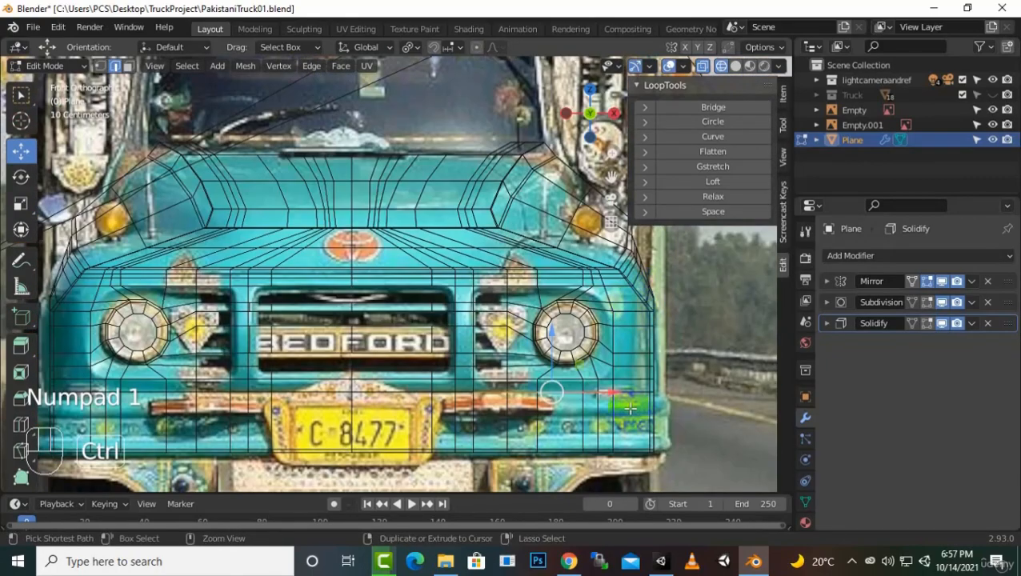
{"action": "key", "text": "ctrl+r"}
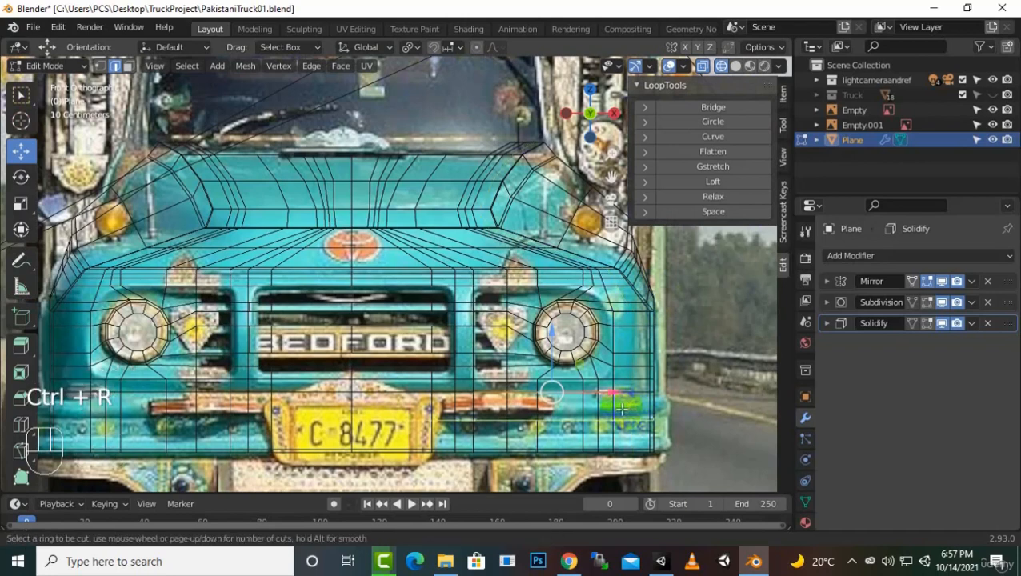
{"action": "left_click", "coordinate": [620, 405]}
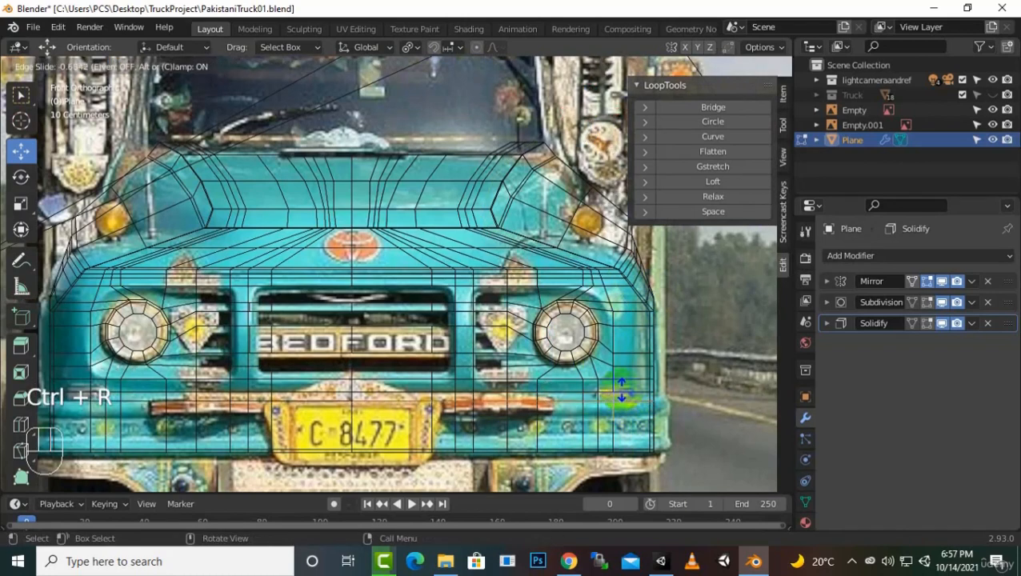
{"action": "left_click", "coordinate": [621, 392]}
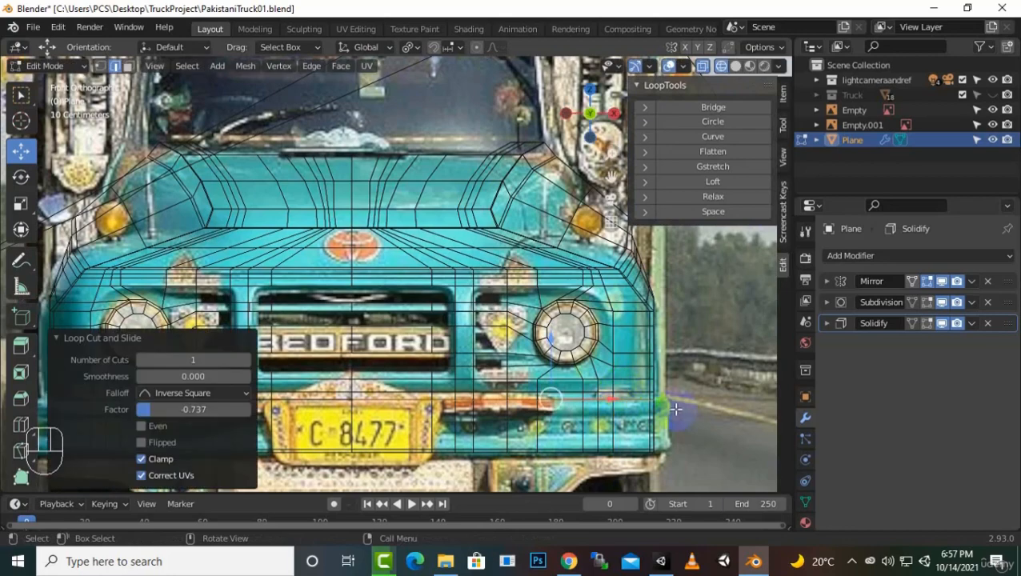
Step: Select the bottom row of front faces from the outer corner to the centre and extrude it -0.01041 m along Y
{"action": "middle_click_drag", "start_coordinate": [618, 411], "coordinate": [672, 410]}
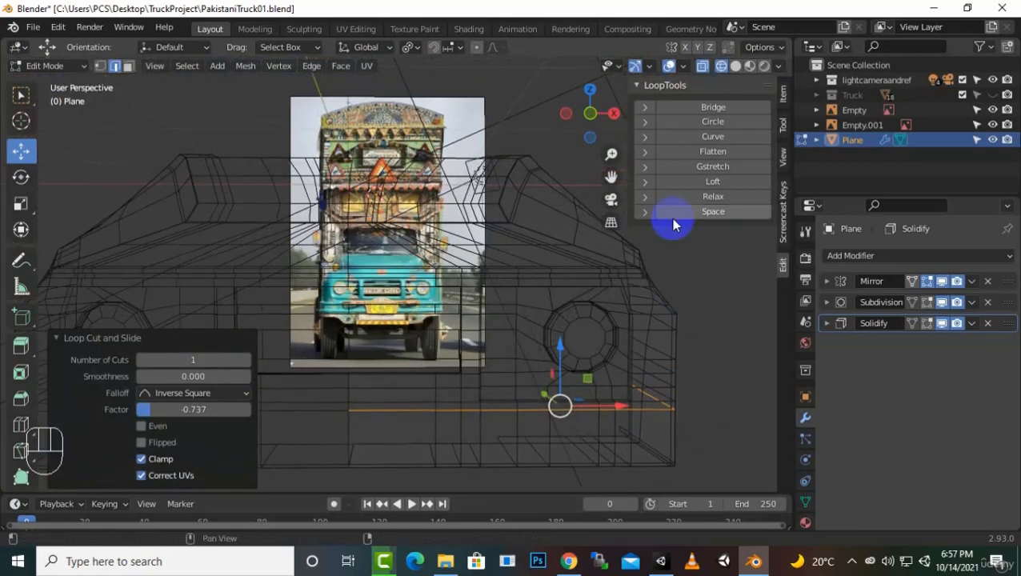
{"action": "left_click", "coordinate": [735, 66]}
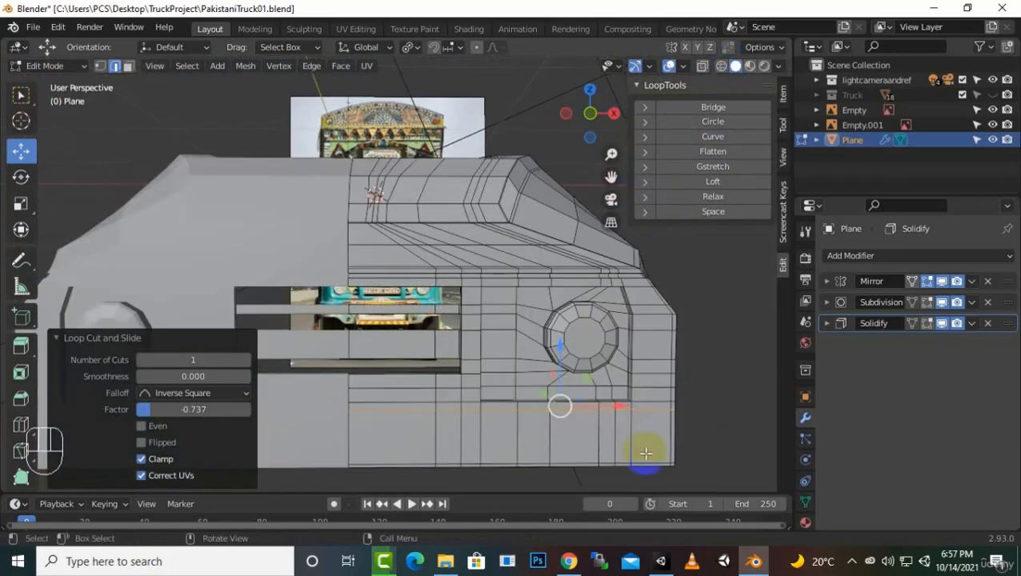
{"action": "left_click", "coordinate": [128, 67]}
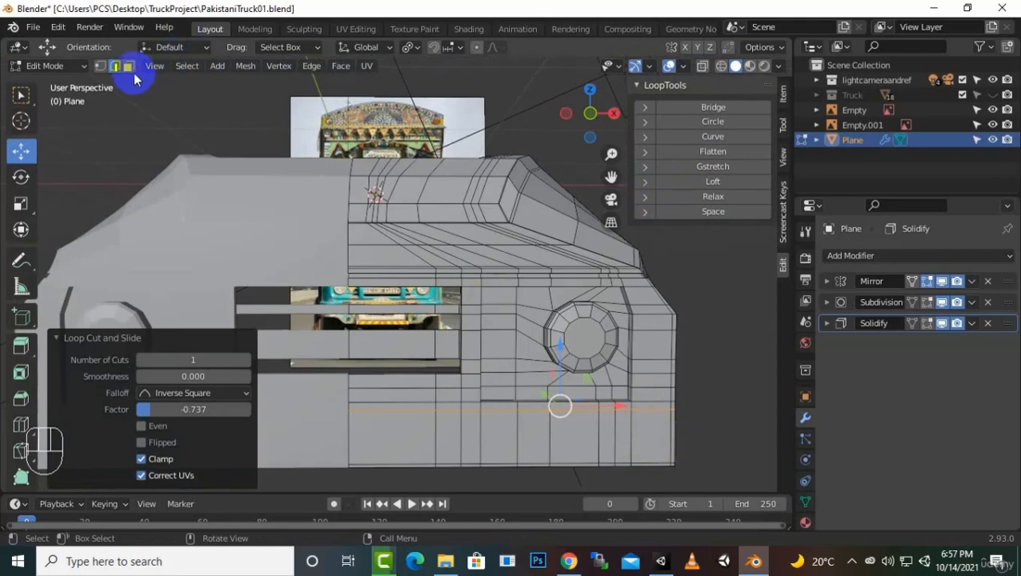
{"action": "left_click", "coordinate": [672, 438]}
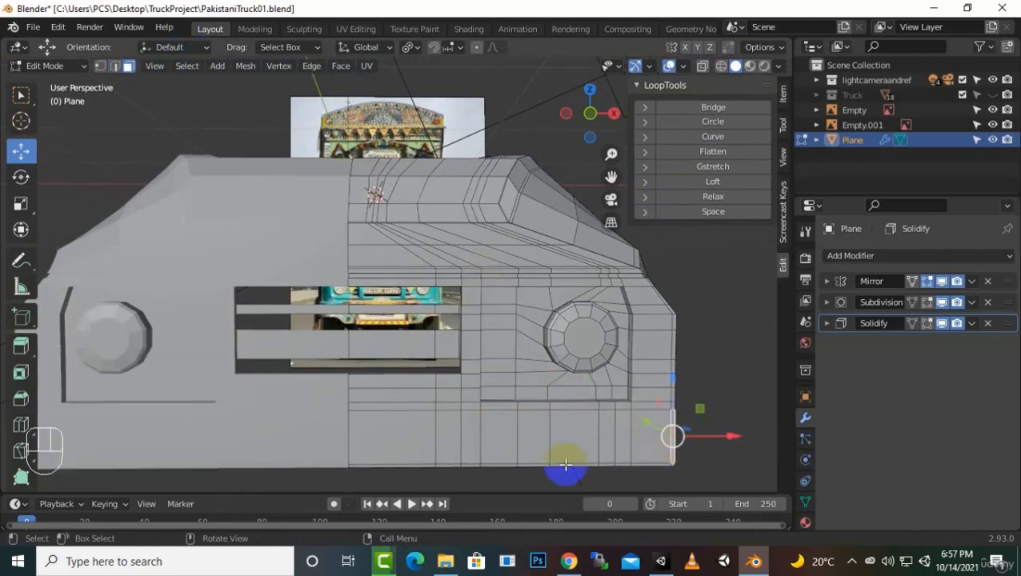
{"action": "left_click", "coordinate": [388, 439], "text": "ctrl"}
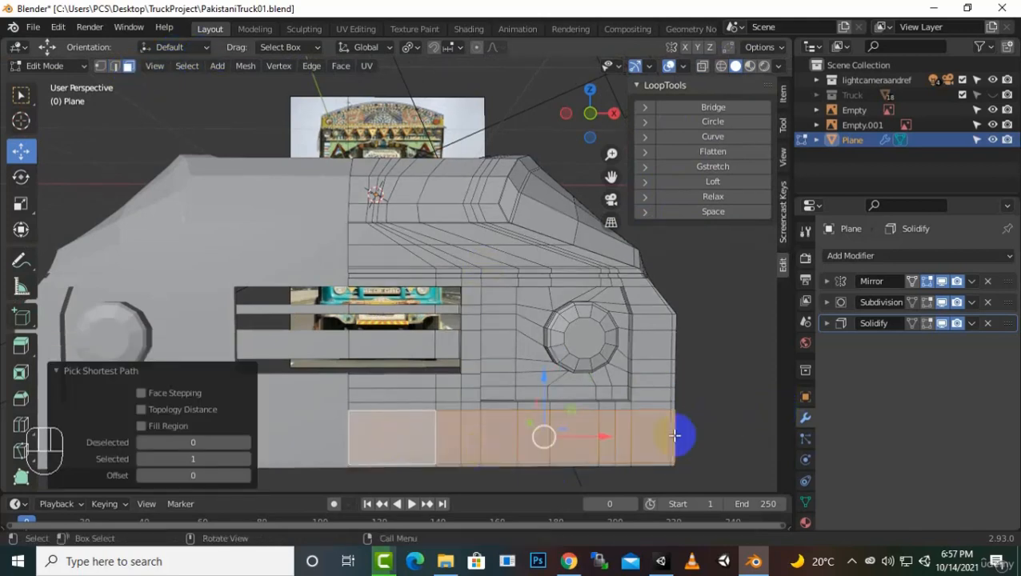
{"action": "middle_click_drag", "start_coordinate": [675, 433], "coordinate": [556, 423]}
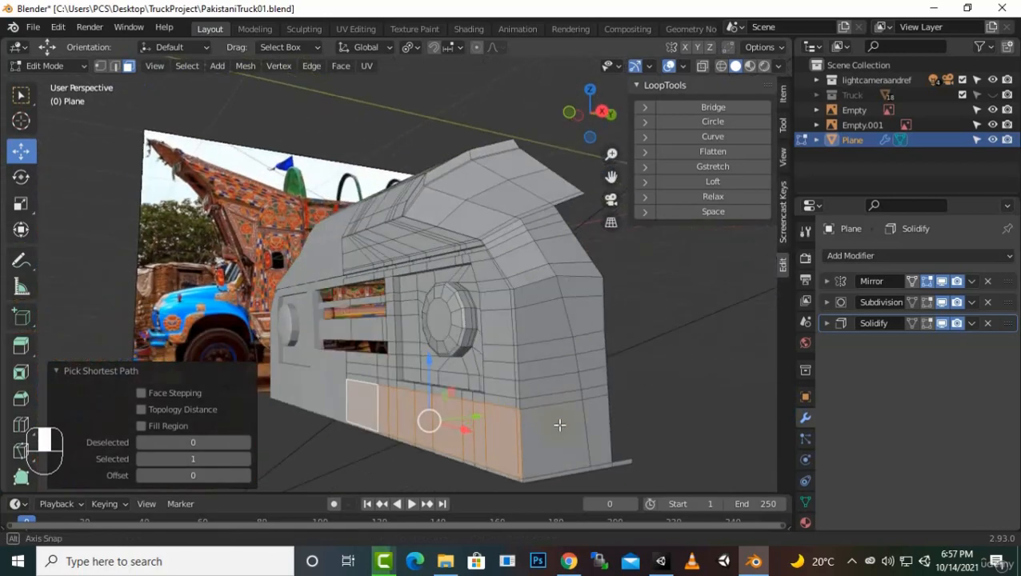
{"action": "key", "text": "e"}
{"action": "key", "text": "y"}
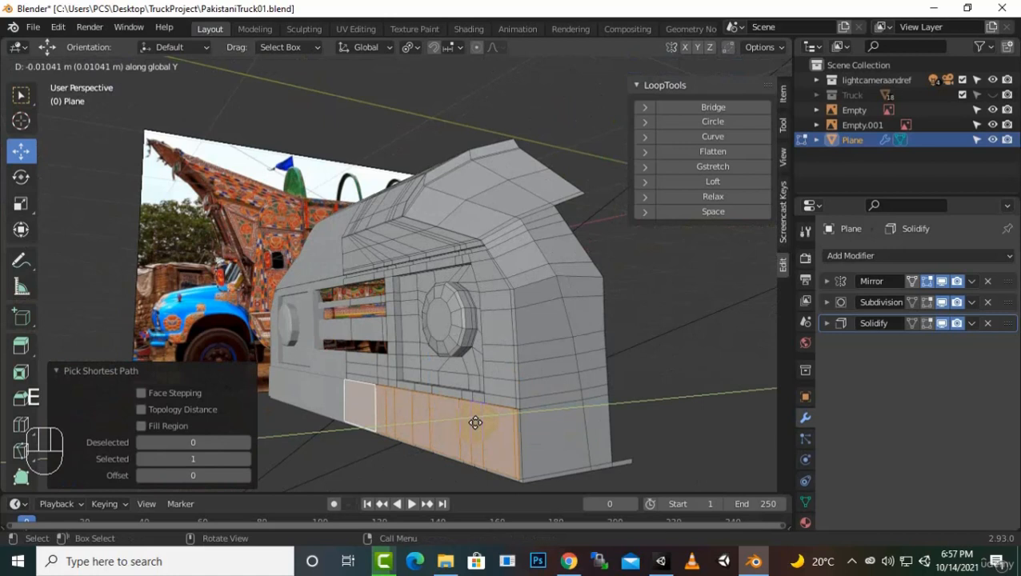
{"action": "left_click", "coordinate": [476, 422]}
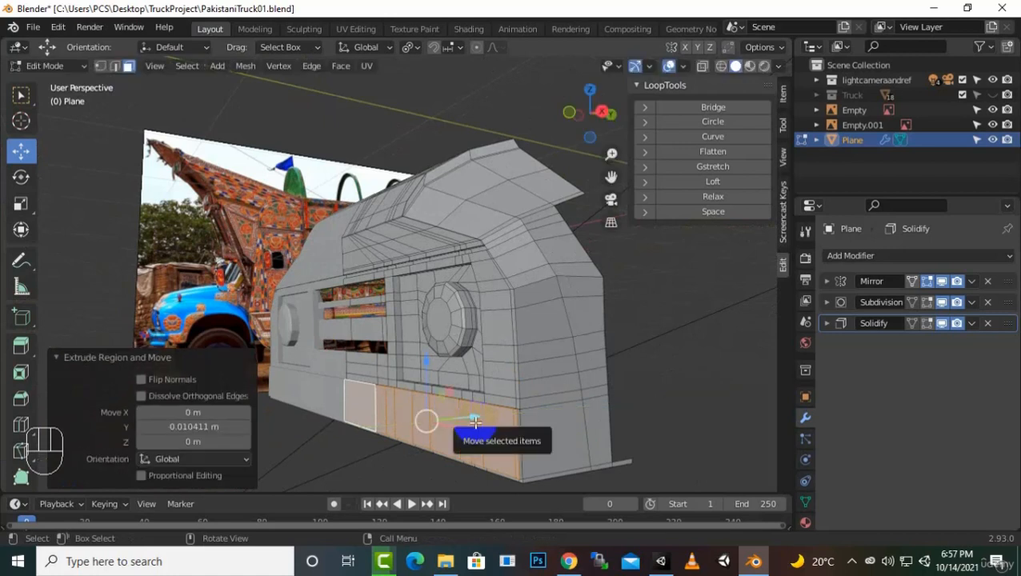
Step: Extrude the selected bumper band twice more along Y, first by -0.01033 m and again by -0.058134 m
{"action": "key", "text": "e"}
{"action": "key", "text": "y"}
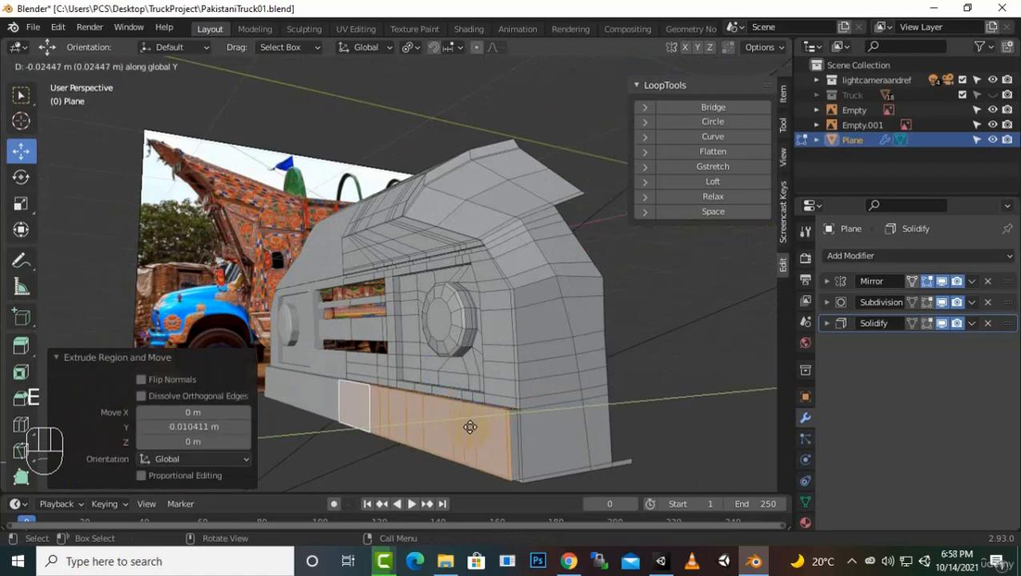
{"action": "left_click", "coordinate": [473, 428]}
{"action": "middle_click_drag", "start_coordinate": [511, 433], "coordinate": [508, 435]}
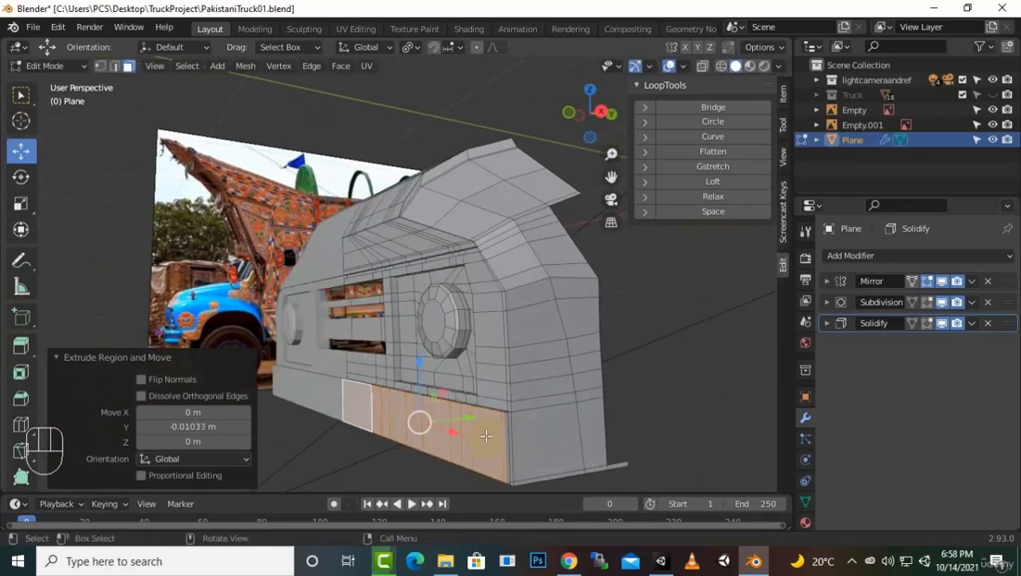
{"action": "key", "text": "e"}
{"action": "key", "text": "y"}
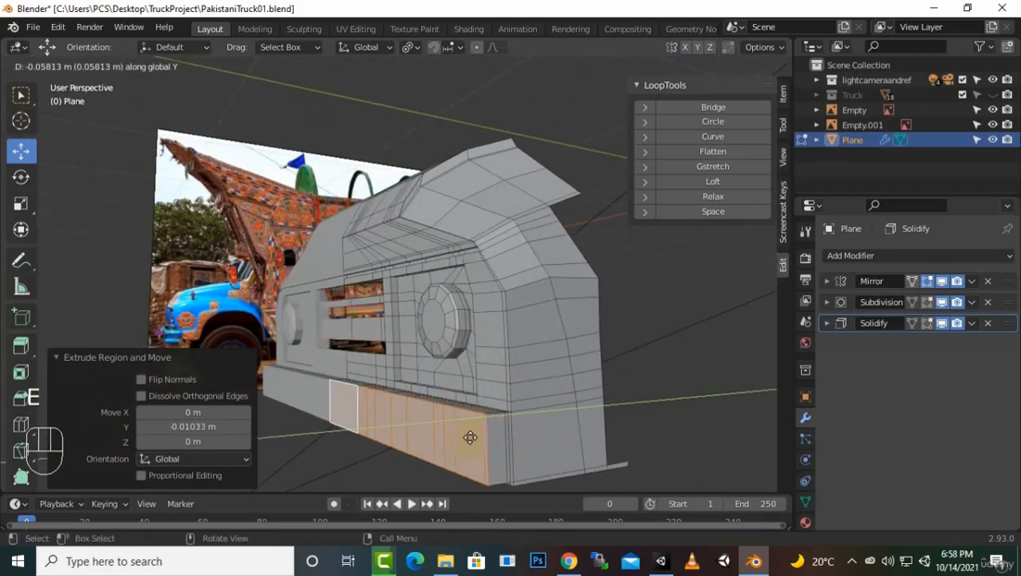
{"action": "left_click", "coordinate": [470, 437]}
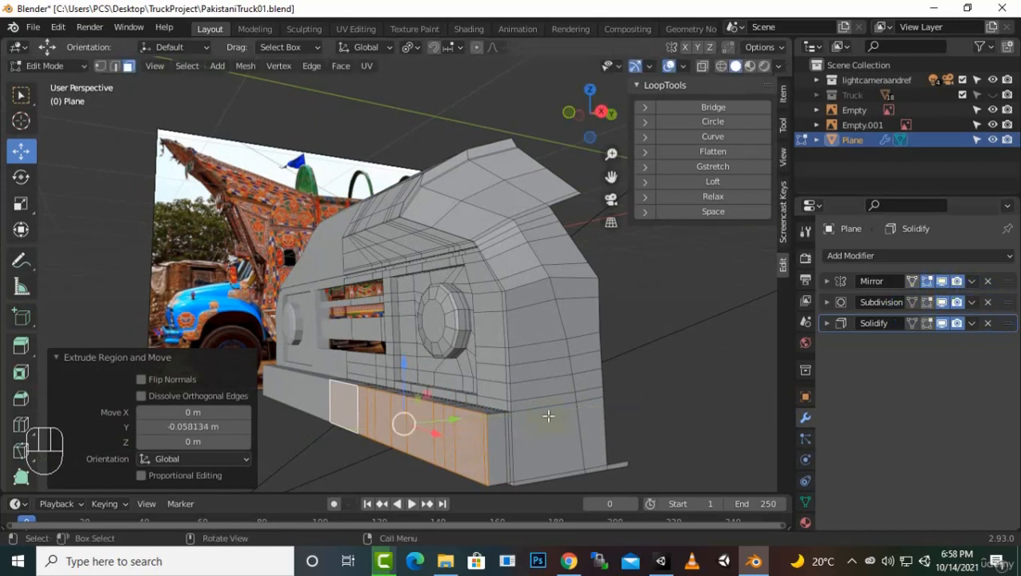
Step: Examine the smoothed bumper in Edit Mode and Object Mode, and return to Edit Mode with smoothing hidden
{"action": "left_click", "coordinate": [926, 323]}
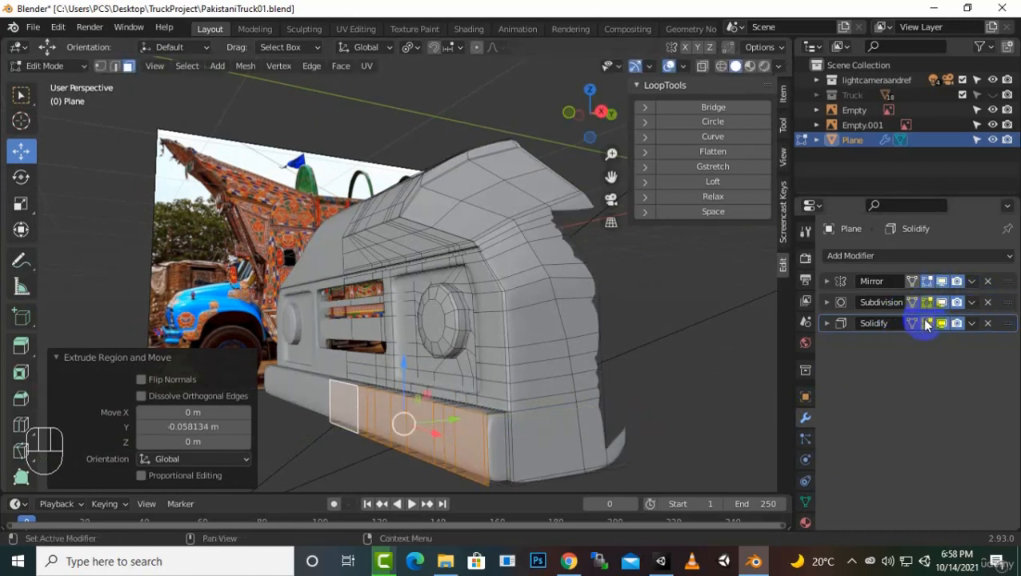
{"action": "middle_click_drag", "start_coordinate": [629, 392], "coordinate": [656, 400]}
{"action": "key", "text": "Tab"}
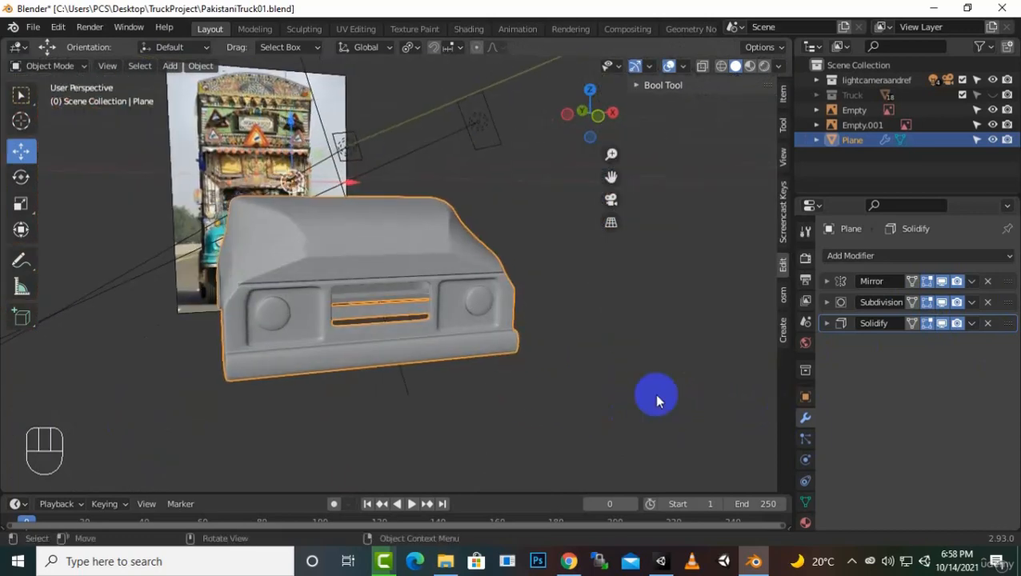
{"action": "left_click", "coordinate": [926, 324]}
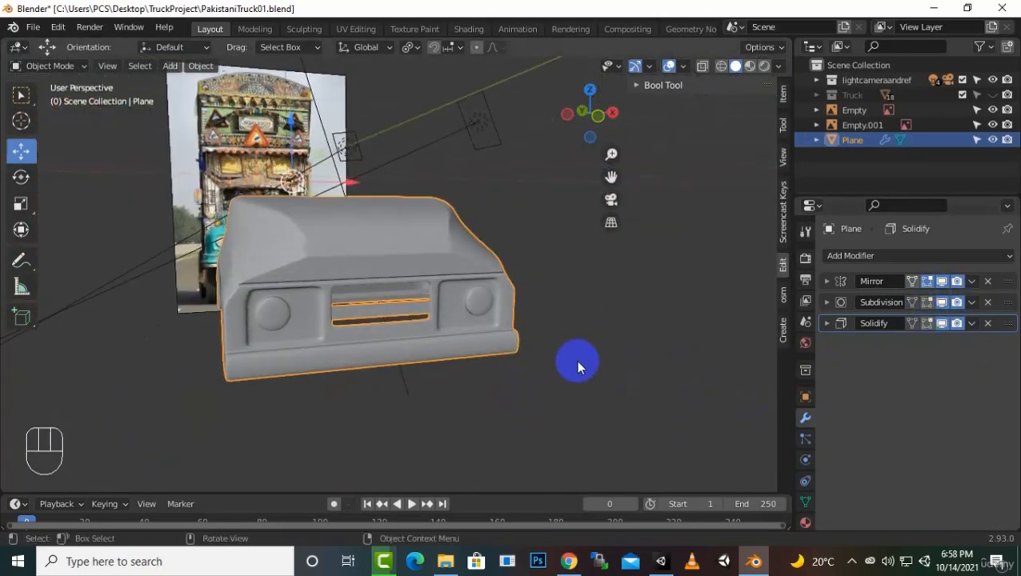
{"action": "key", "text": "Tab"}
Step: Using the front reference, select the two bumper faces nearest the centre, behind the number plate, and extrude them -0.03061 m along Y
{"action": "mouse_move", "coordinate": [581, 360]}
{"action": "middle_mouse_down"}
{"action": "mouse_move", "coordinate": [547, 365]}
{"action": "mouse_move", "coordinate": [590, 374]}
{"action": "mouse_move", "coordinate": [580, 354]}
{"action": "middle_mouse_up"}
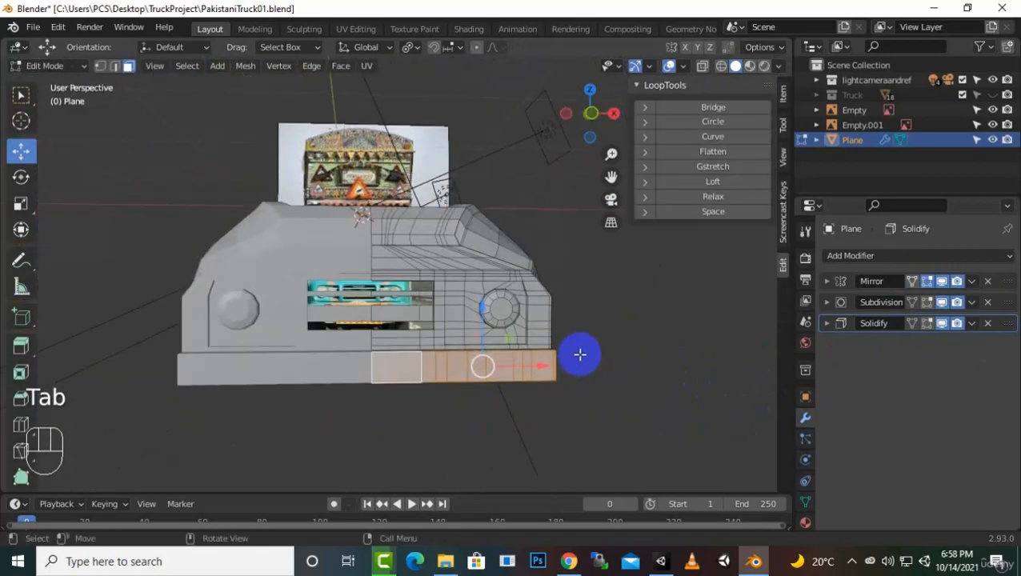
{"action": "left_click", "coordinate": [721, 65]}
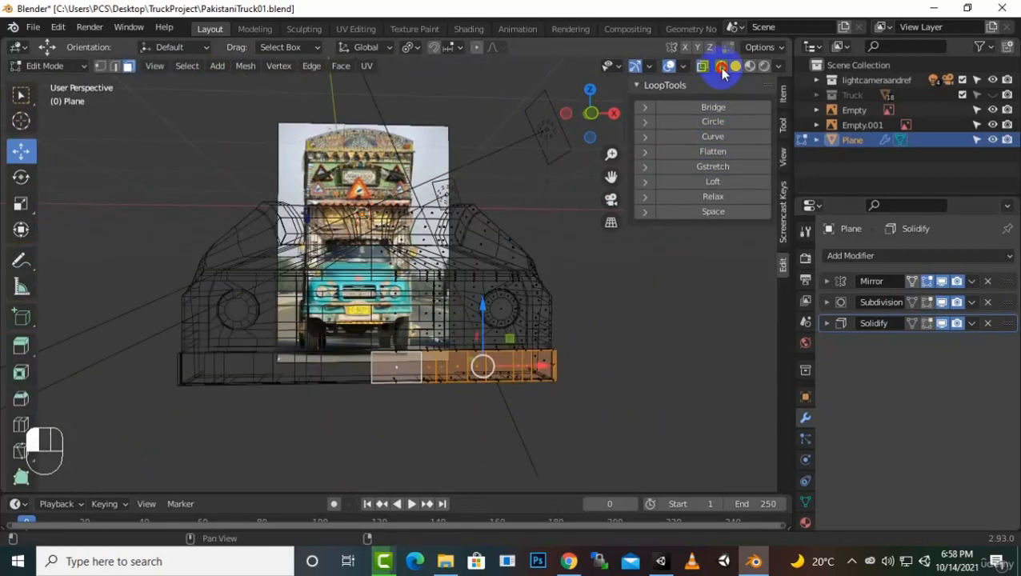
{"action": "key", "text": "KP_1"}
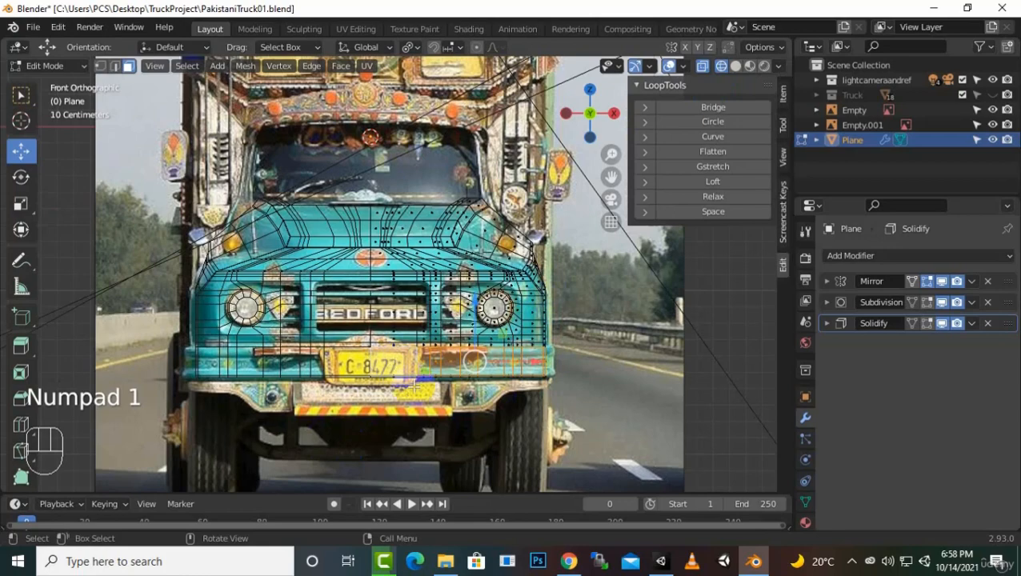
{"action": "scroll", "coordinate": [414, 385], "scroll_direction": "up", "scroll_amount": 2}
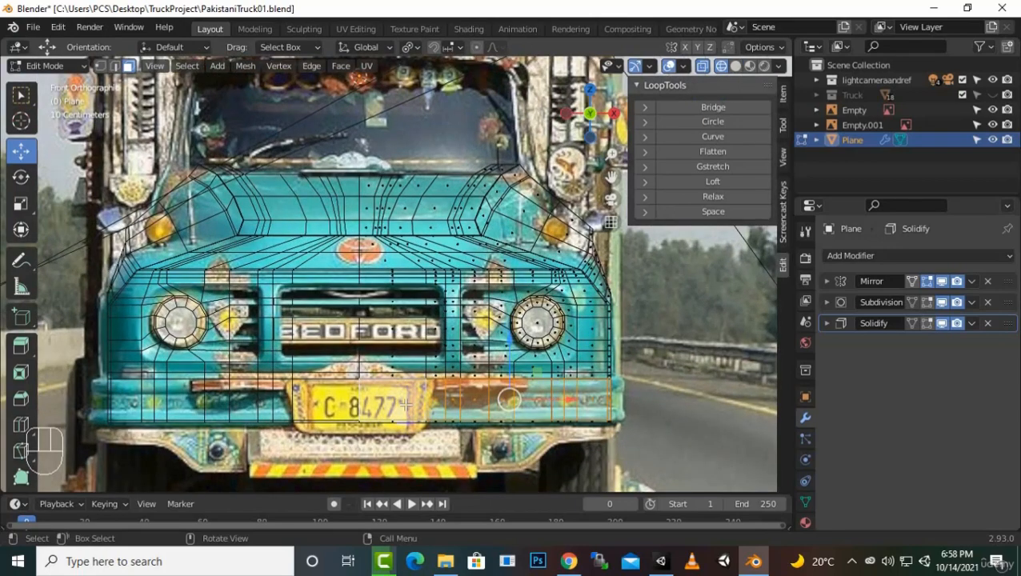
{"action": "left_click", "coordinate": [509, 399]}
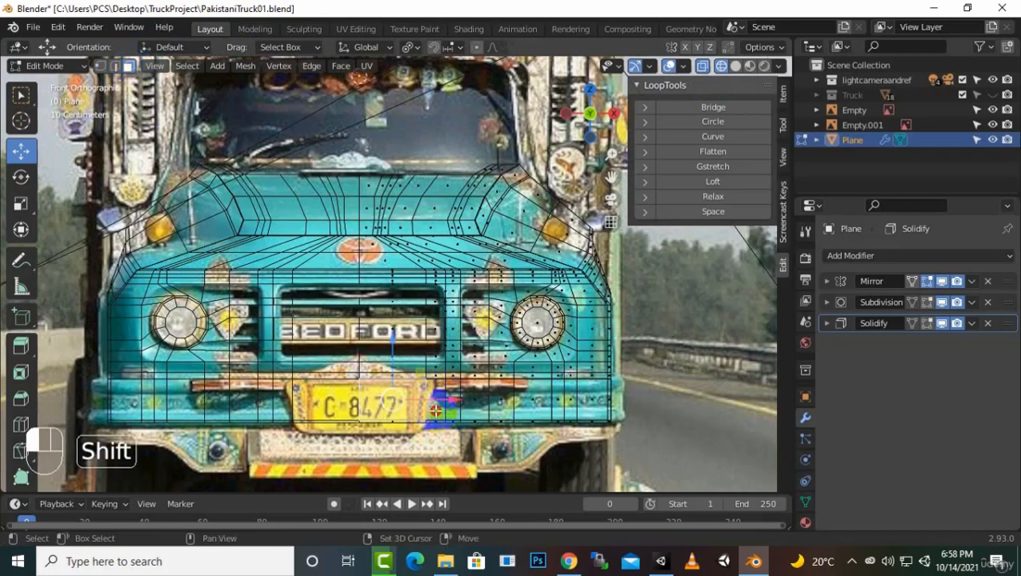
{"action": "left_click", "coordinate": [445, 418], "text": "shift"}
{"action": "mouse_move", "coordinate": [456, 421]}
{"action": "middle_mouse_down"}
{"action": "mouse_move", "coordinate": [467, 428]}
{"action": "mouse_move", "coordinate": [437, 424]}
{"action": "middle_mouse_up"}
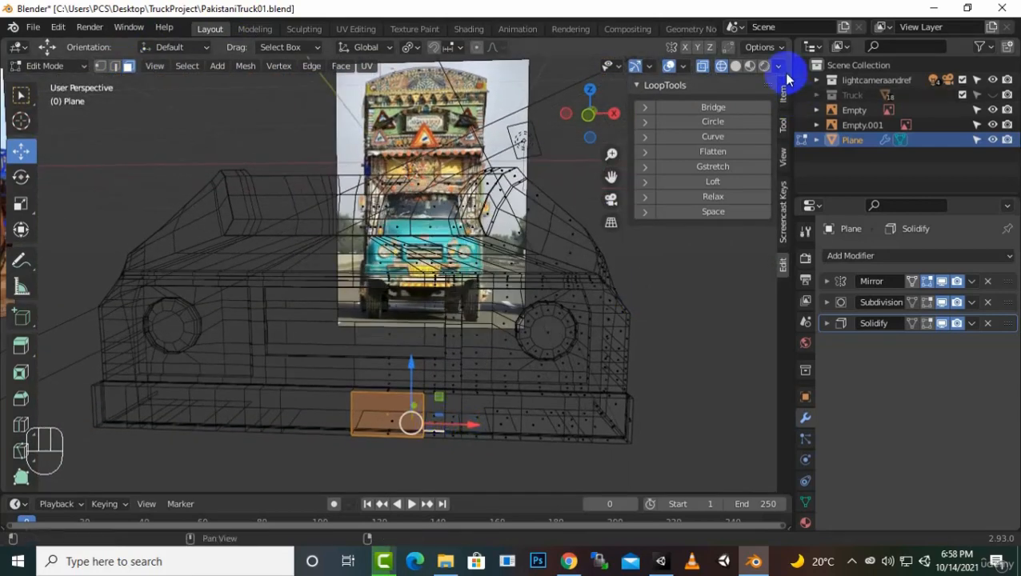
{"action": "left_click", "coordinate": [735, 66]}
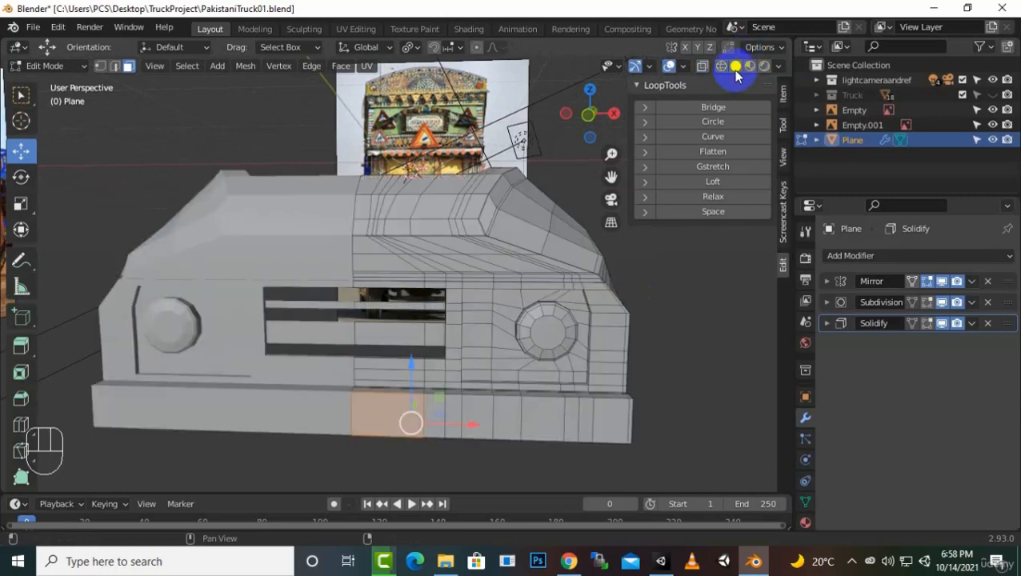
{"action": "left_click", "coordinate": [433, 432], "text": "shift"}
{"action": "middle_click_drag", "start_coordinate": [451, 453], "coordinate": [391, 450]}
{"action": "scroll", "coordinate": [392, 450], "scroll_direction": "up", "scroll_amount": 3}
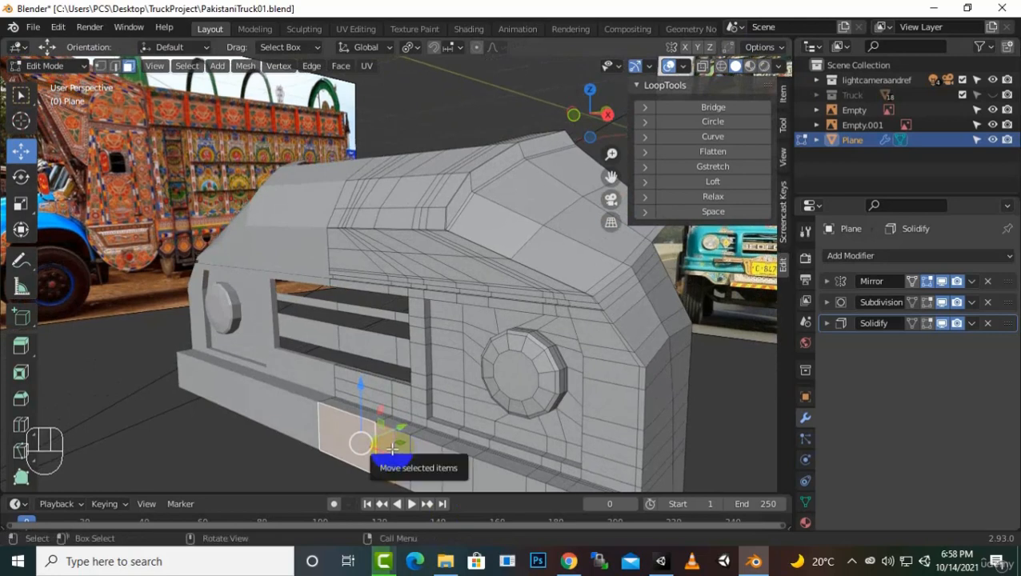
{"action": "key", "text": "e"}
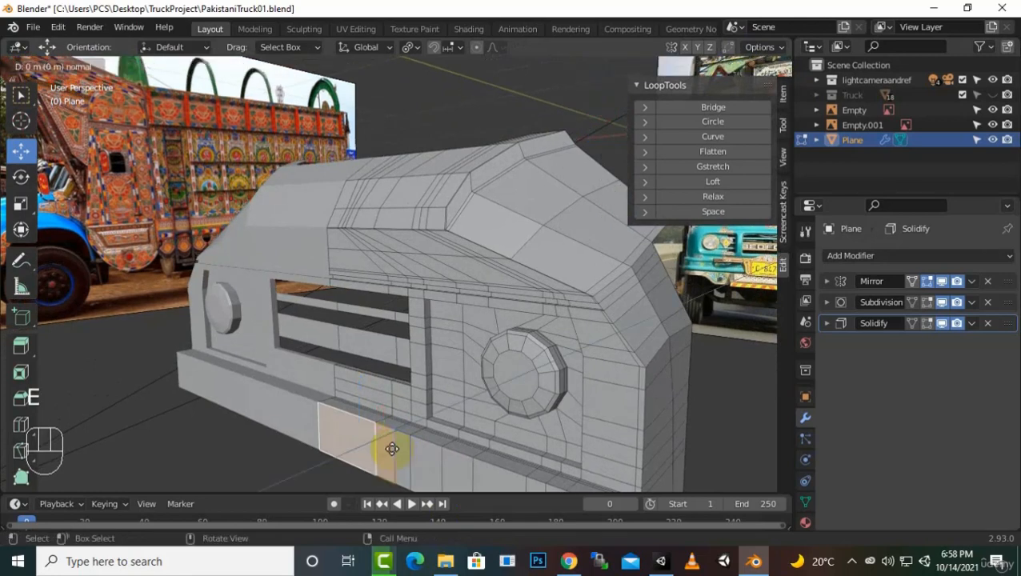
{"action": "key", "text": "y"}
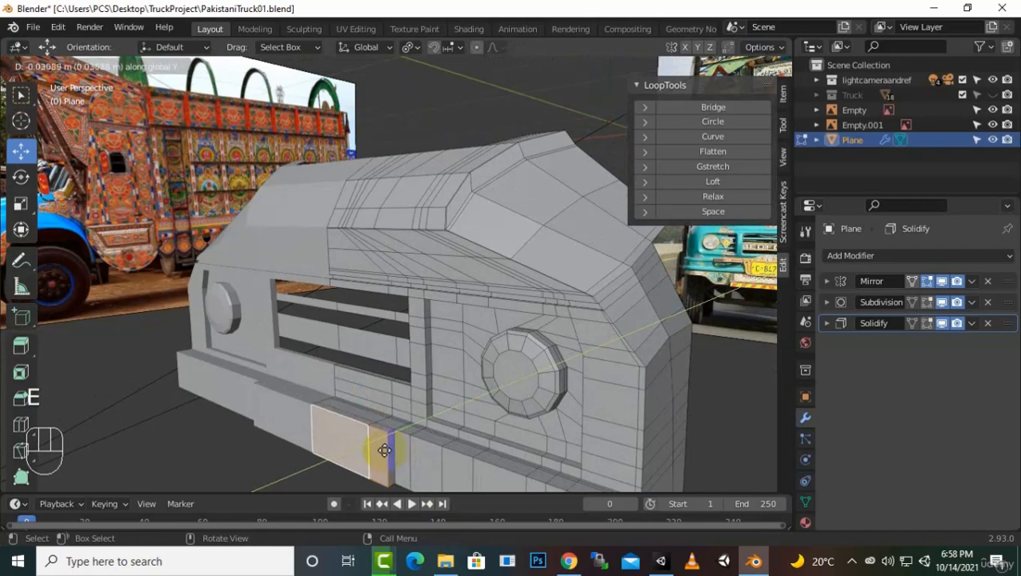
{"action": "left_click", "coordinate": [383, 448]}
{"action": "middle_click_drag", "start_coordinate": [422, 468], "coordinate": [672, 420]}
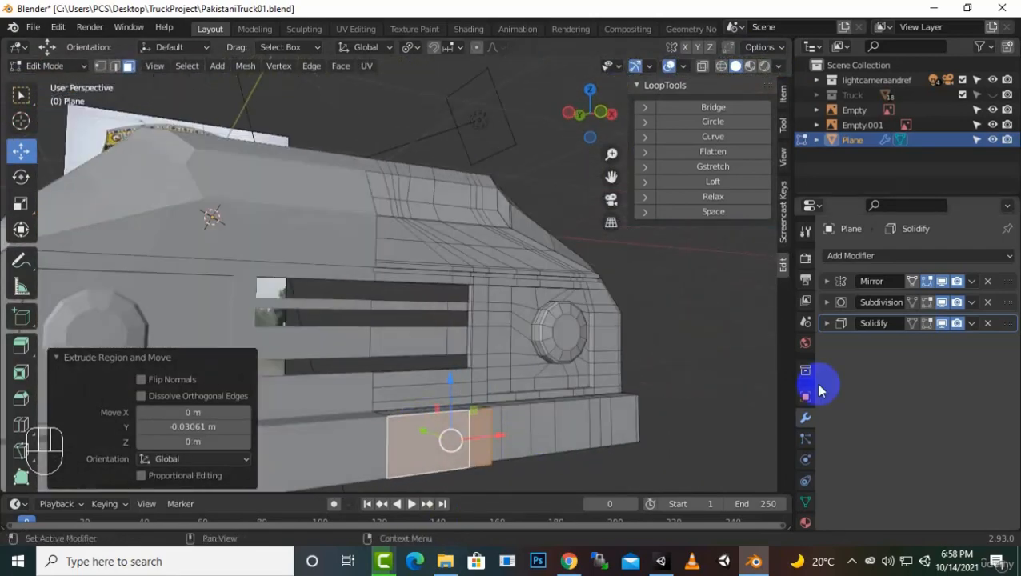
Step: Add two horizontal loop cuts around the bumper, near its lower edge at factor 0.870 and near its upper edge at factor -0.861
{"action": "middle_click_drag", "start_coordinate": [480, 424], "coordinate": [393, 398]}
{"action": "left_click", "coordinate": [926, 303]}
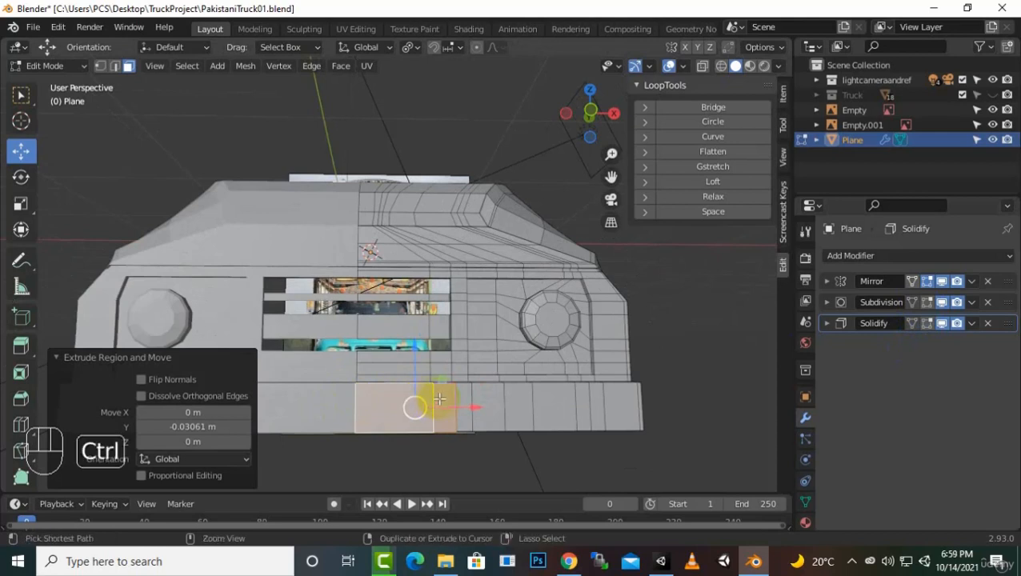
{"action": "key", "text": "ctrl+r"}
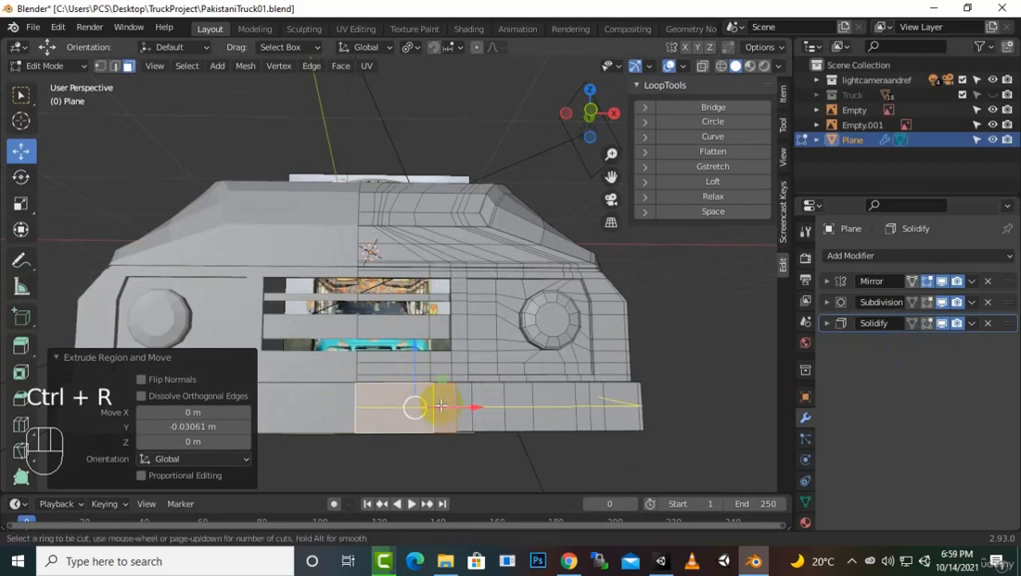
{"action": "left_click", "coordinate": [441, 413]}
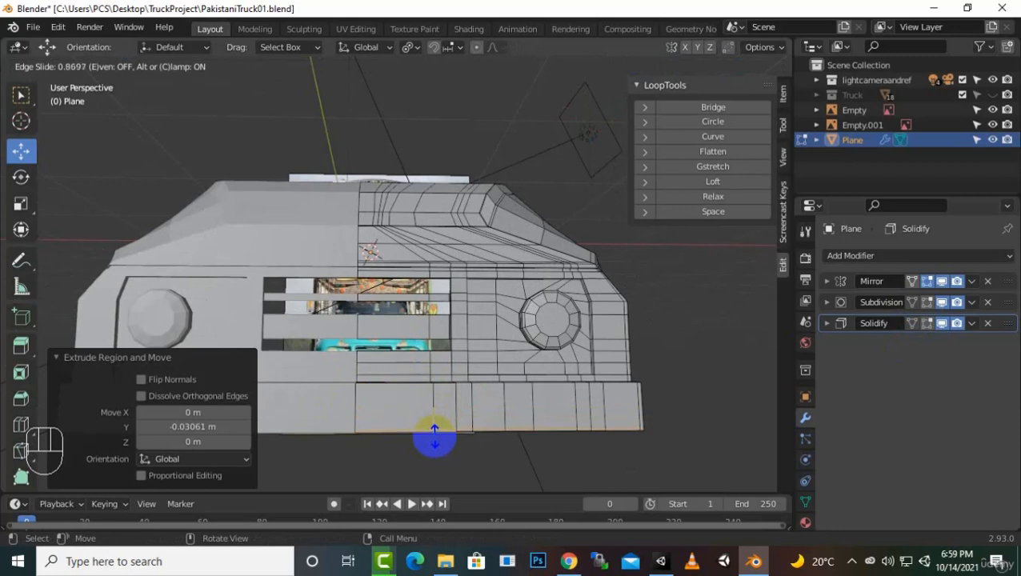
{"action": "left_click", "coordinate": [434, 437]}
{"action": "key", "text": "ctrl+r"}
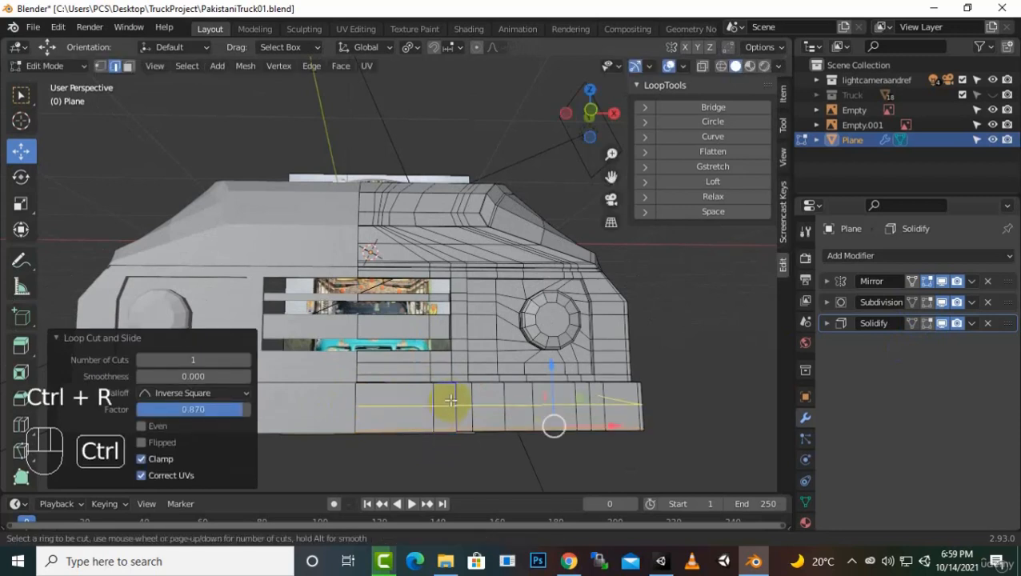
{"action": "left_click", "coordinate": [451, 400]}
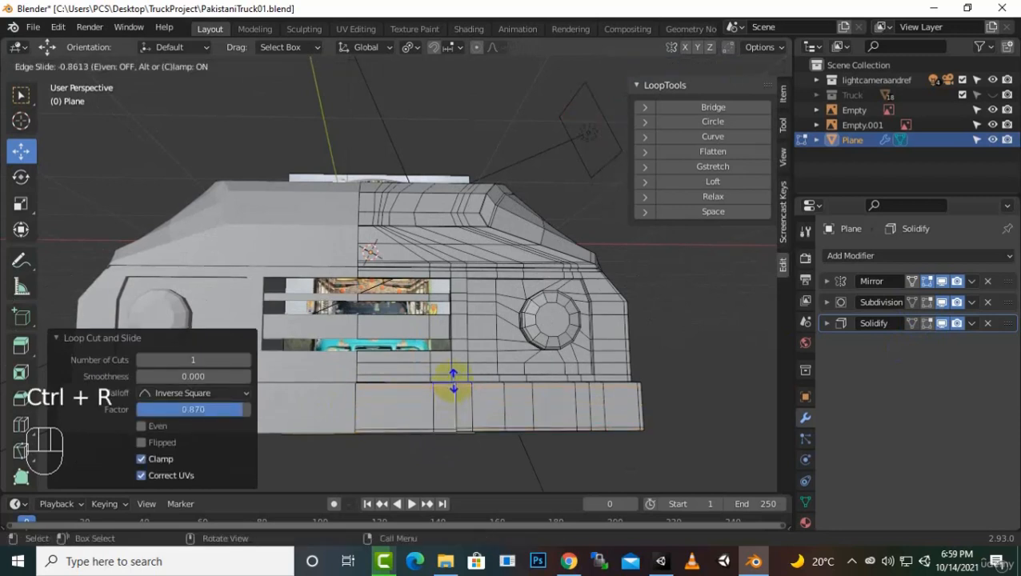
{"action": "left_click", "coordinate": [454, 381]}
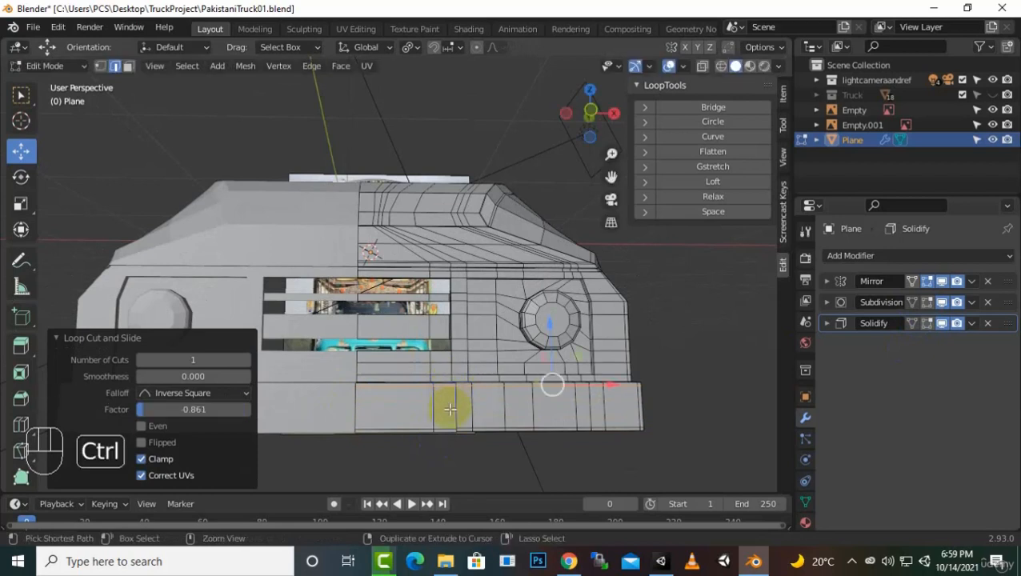
Step: Add one vertical loop cut near the raised centre block's outer edge at factor -0.800 and show smoothing in Edit Mode
{"action": "key", "text": "ctrl+r"}
{"action": "left_click", "coordinate": [442, 393]}
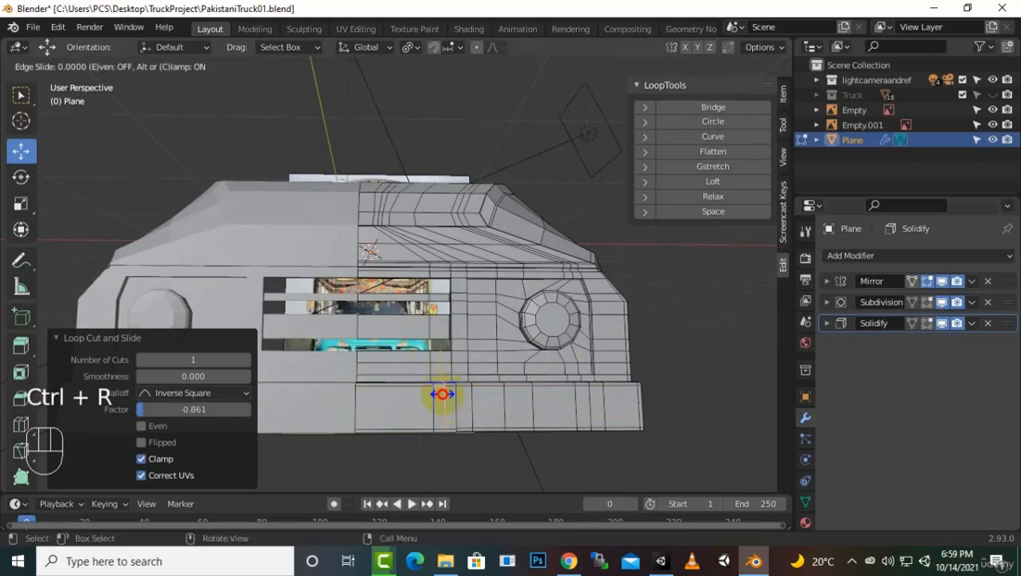
{"action": "left_click", "coordinate": [451, 395]}
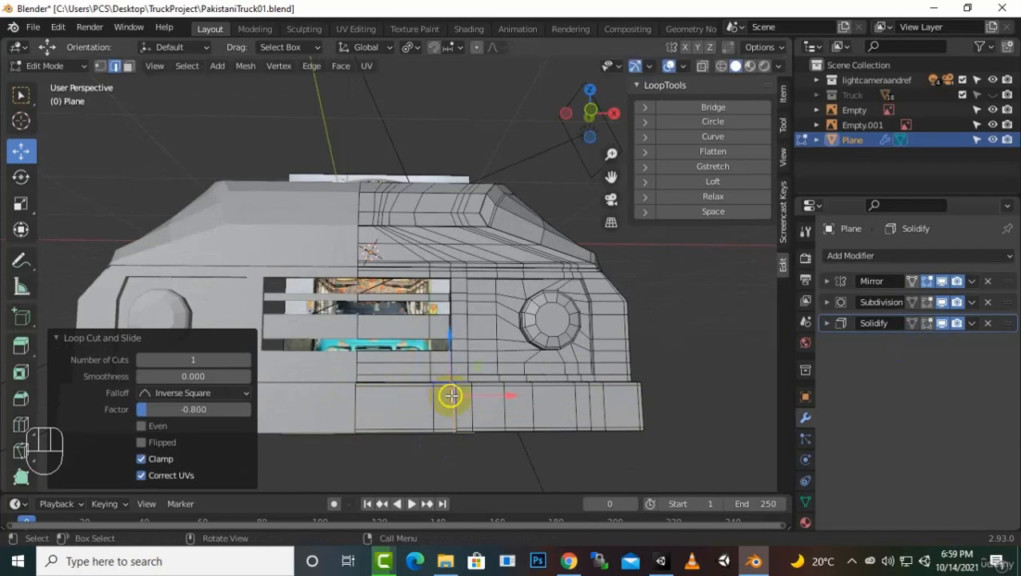
{"action": "left_click", "coordinate": [927, 324]}
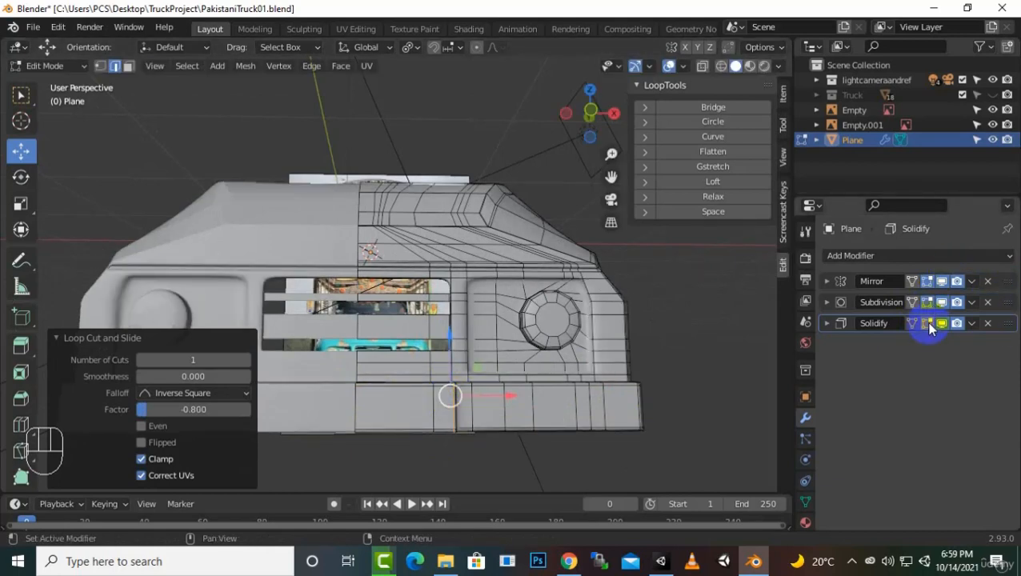
Step: Check the smoothed bumper in Object Mode and turn off the Solidify modifier's display in Edit Mode
{"action": "key", "text": "Tab"}
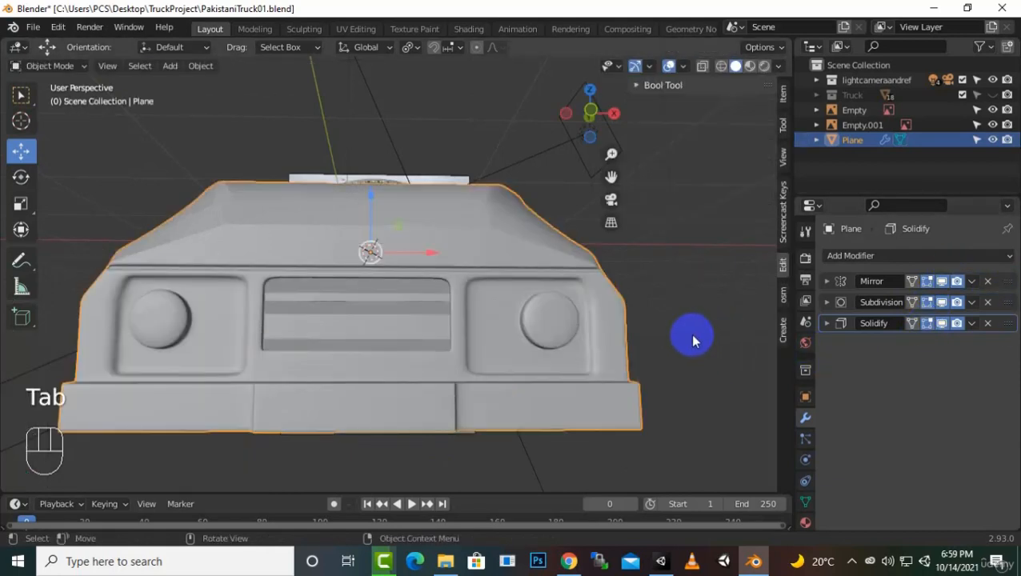
{"action": "middle_click_drag", "start_coordinate": [691, 339], "coordinate": [708, 380]}
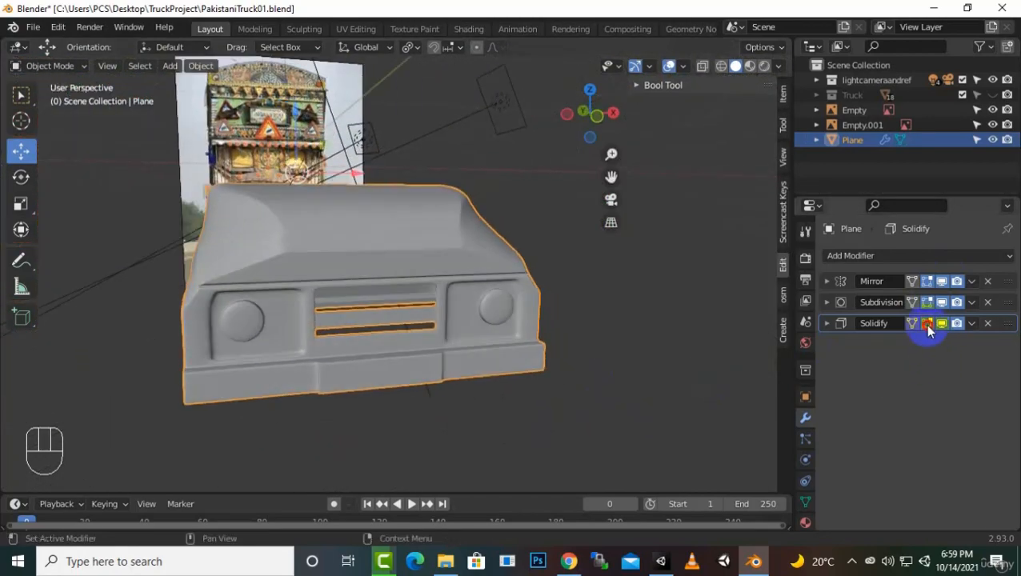
{"action": "left_click", "coordinate": [926, 323]}
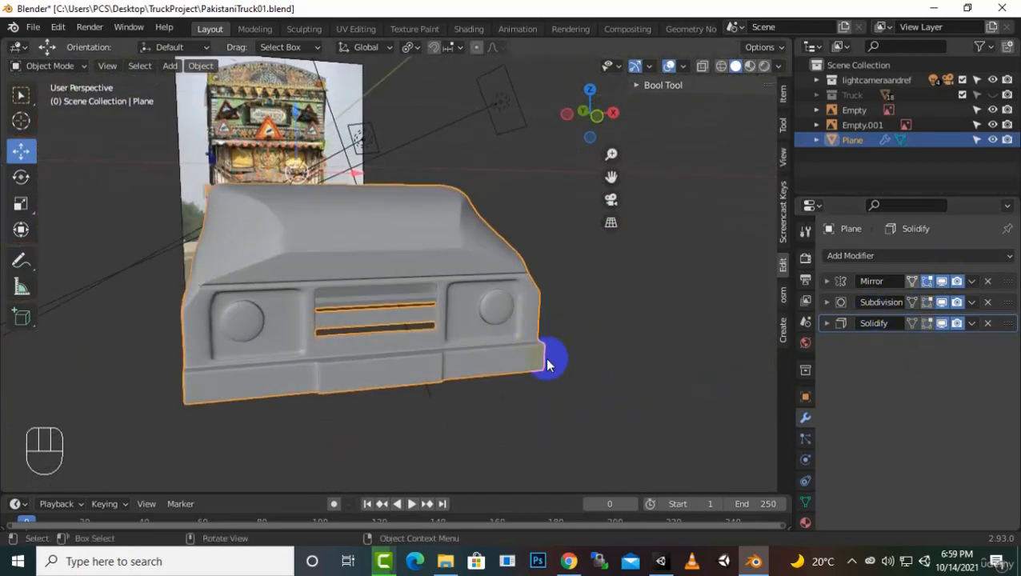
Step: Compare the truck front's lower edge with the front reference in wireframe and solid shading, and inspect the bumper from below
{"action": "key", "text": "KP_1"}
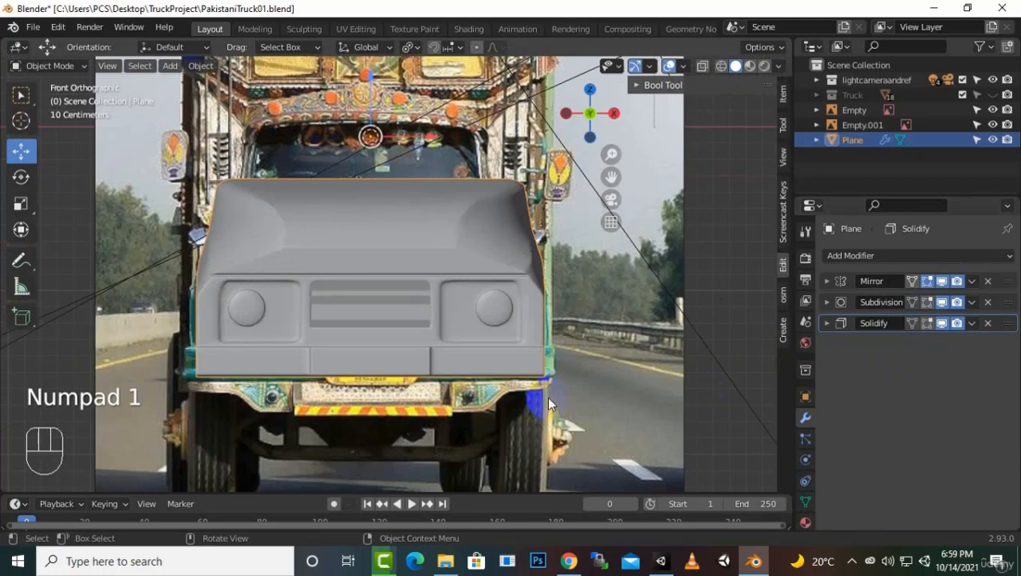
{"action": "key", "text": "KP_1"}
{"action": "left_click", "coordinate": [721, 67]}
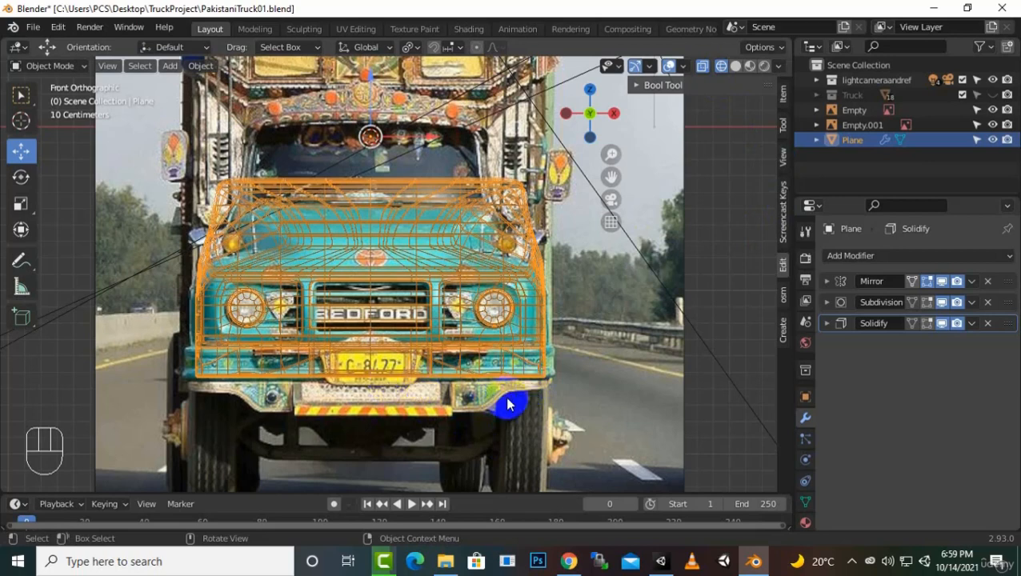
{"action": "scroll", "coordinate": [590, 376], "scroll_direction": "down", "scroll_amount": 2}
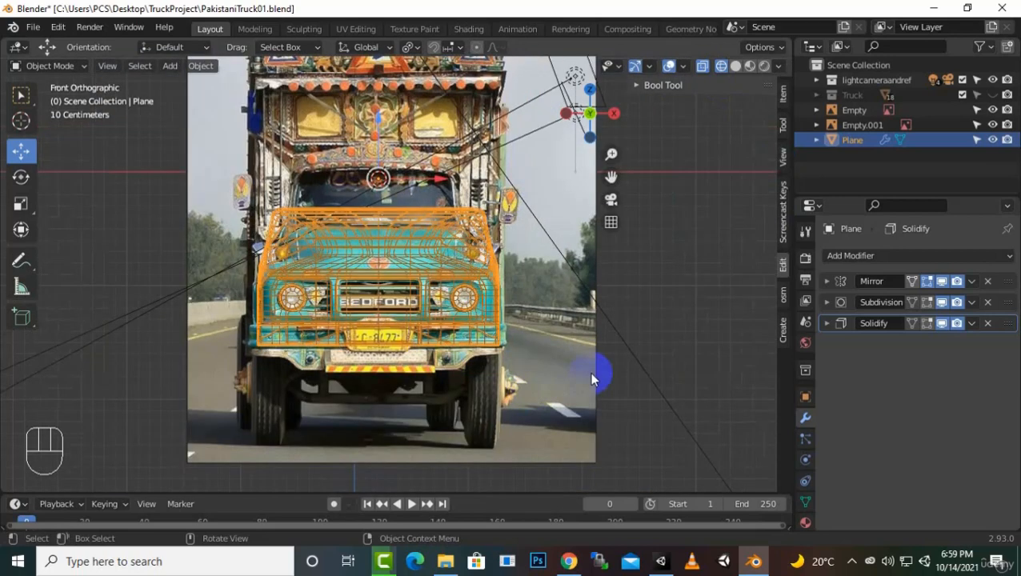
{"action": "left_click", "coordinate": [736, 66]}
{"action": "scroll", "coordinate": [507, 340], "scroll_direction": "up", "scroll_amount": 2}
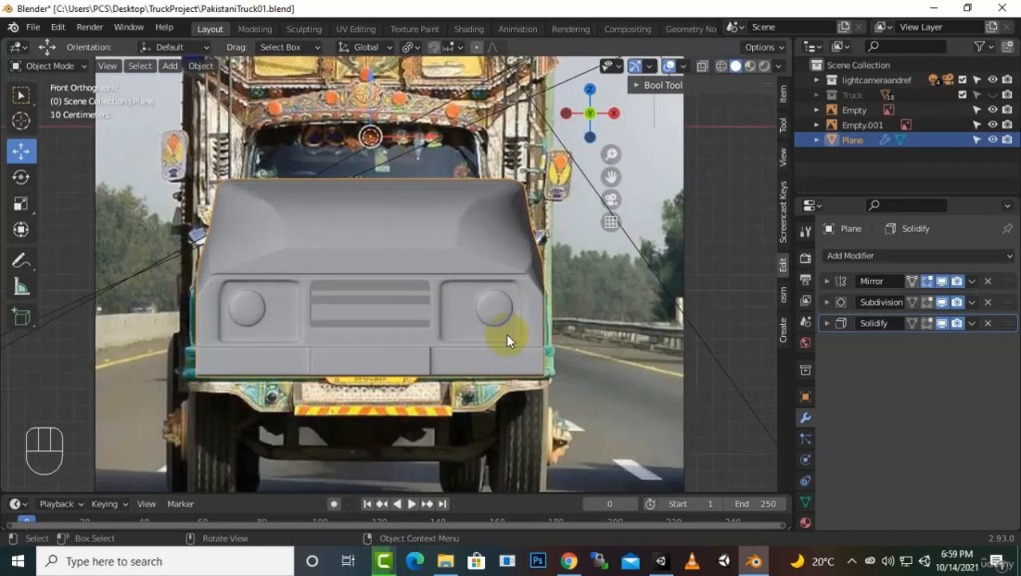
{"action": "mouse_move", "coordinate": [507, 340]}
{"action": "middle_mouse_down"}
{"action": "mouse_move", "coordinate": [561, 412]}
{"action": "mouse_move", "coordinate": [496, 337]}
{"action": "mouse_move", "coordinate": [499, 324]}
{"action": "mouse_move", "coordinate": [509, 328]}
{"action": "middle_mouse_up"}
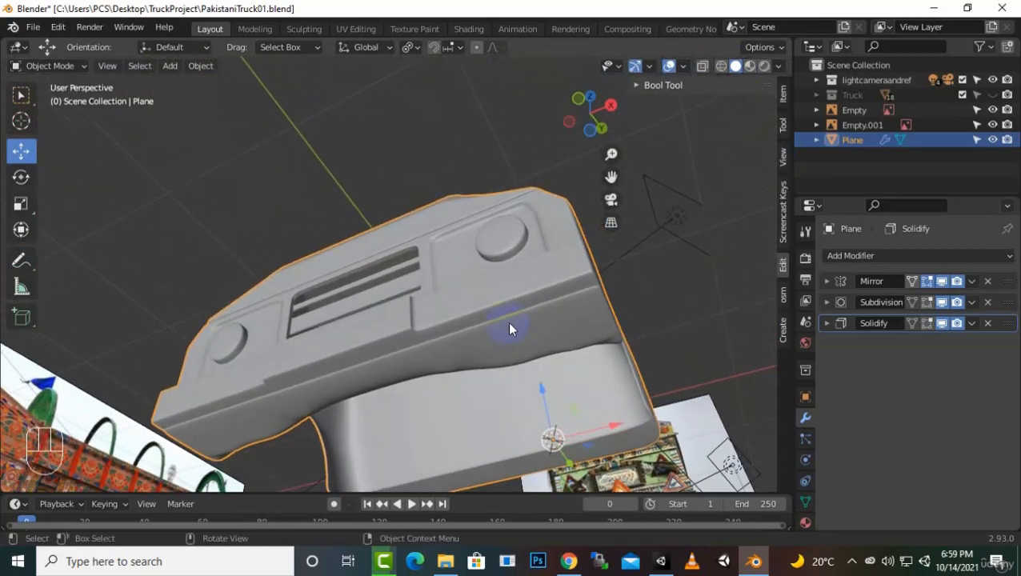
Step: In Edit Mode, select the narrow strip of faces along the bumper's front underside, from outer end to centre, and extrude it 0.03435 m downward
{"action": "key", "text": "Tab"}
{"action": "key", "text": "Tab"}
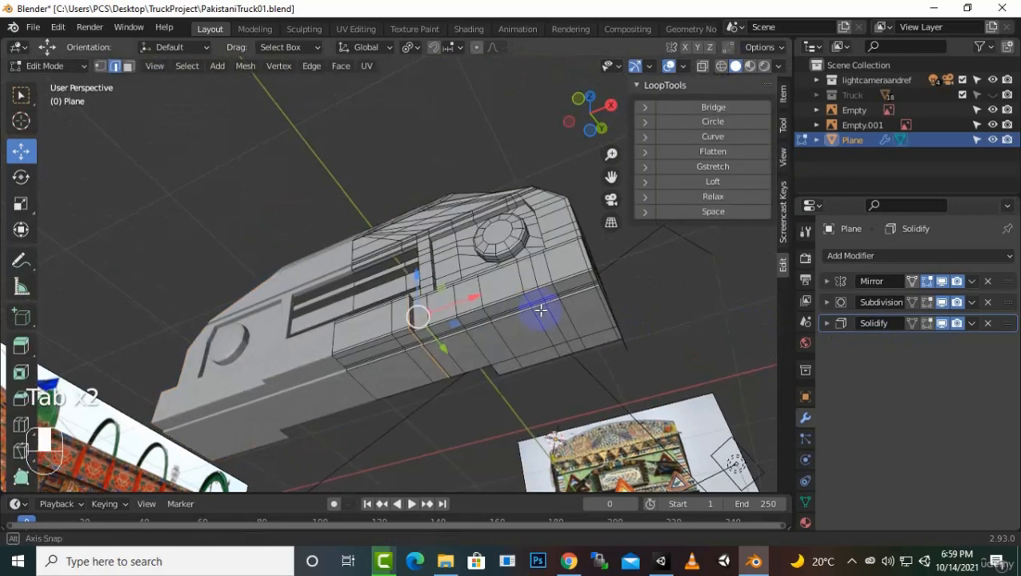
{"action": "middle_click_drag", "start_coordinate": [540, 305], "coordinate": [554, 297]}
{"action": "left_click", "coordinate": [570, 287]}
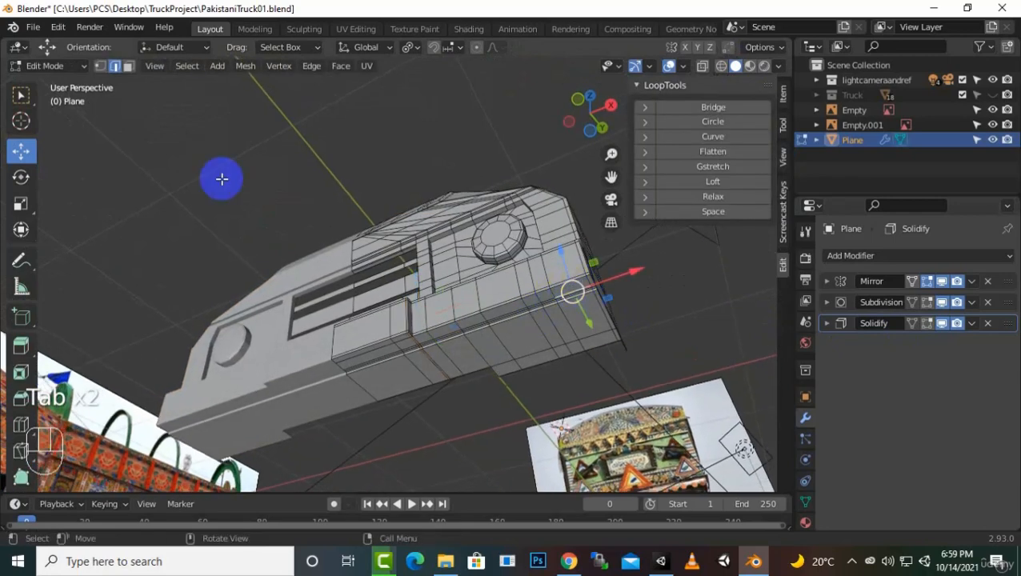
{"action": "left_click", "coordinate": [129, 66]}
{"action": "left_click", "coordinate": [591, 269]}
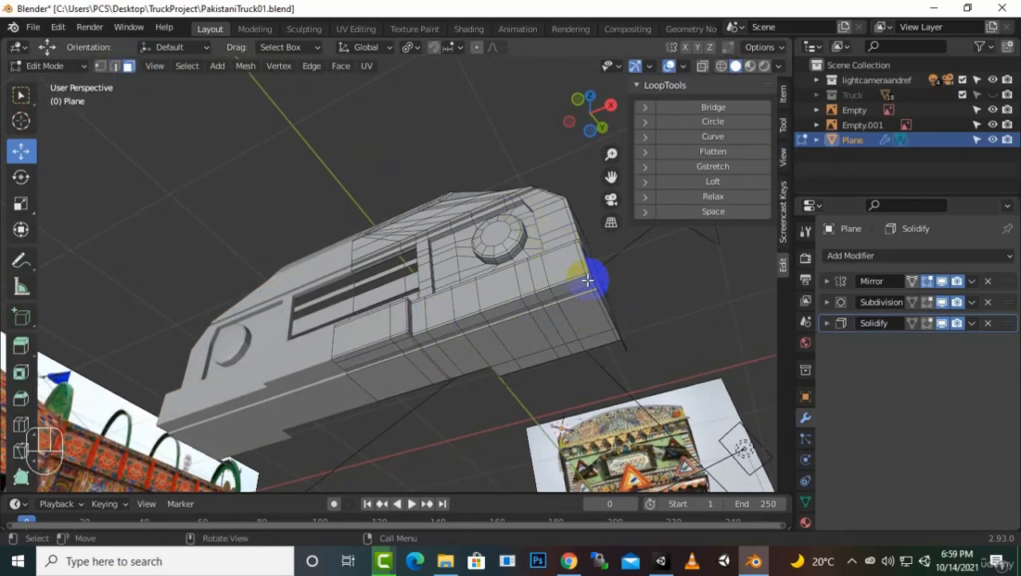
{"action": "left_click", "coordinate": [375, 352], "text": "ctrl"}
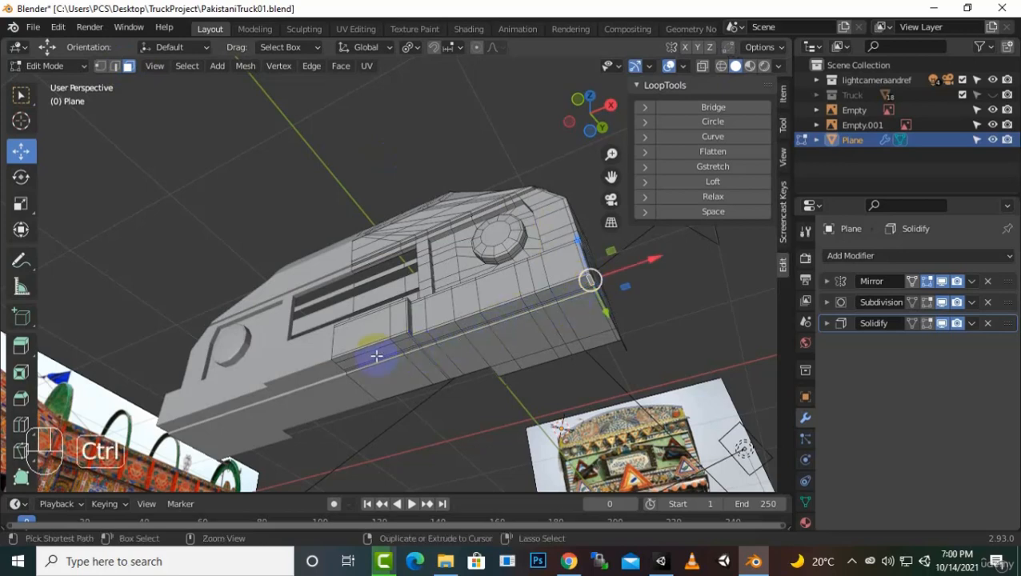
{"action": "middle_click_drag", "start_coordinate": [375, 356], "coordinate": [539, 394]}
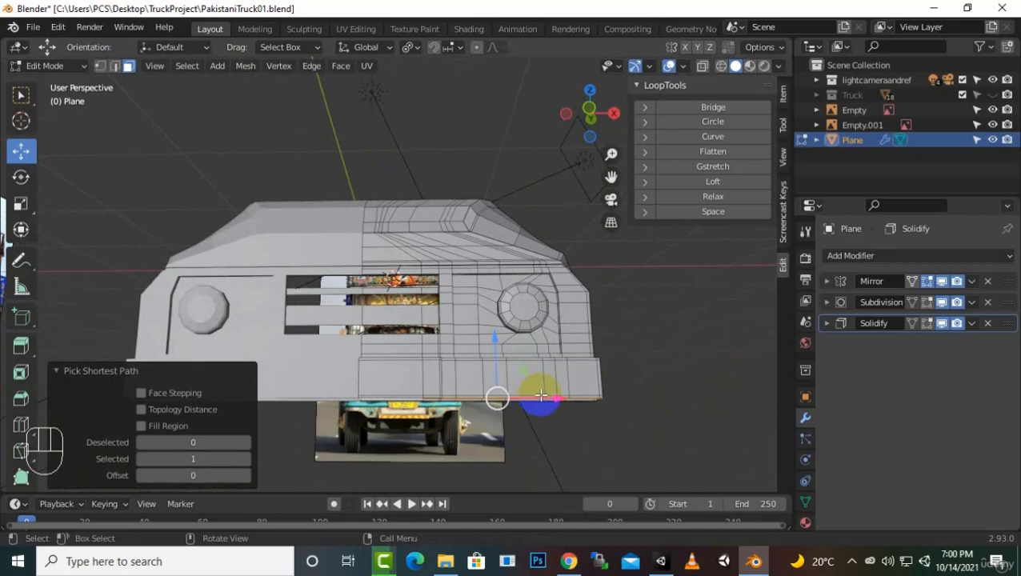
{"action": "key", "text": "KP_1"}
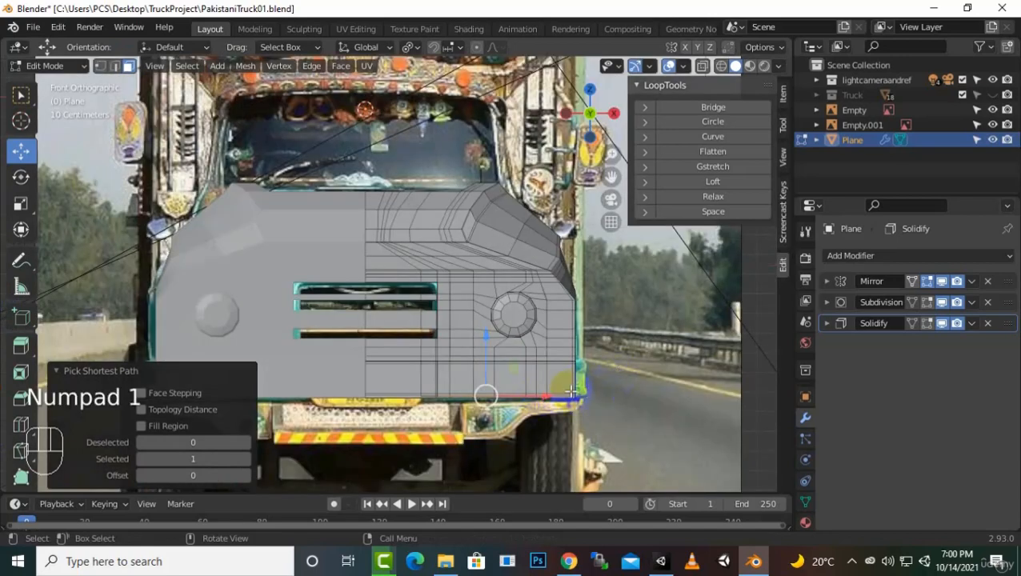
{"action": "key", "text": "e"}
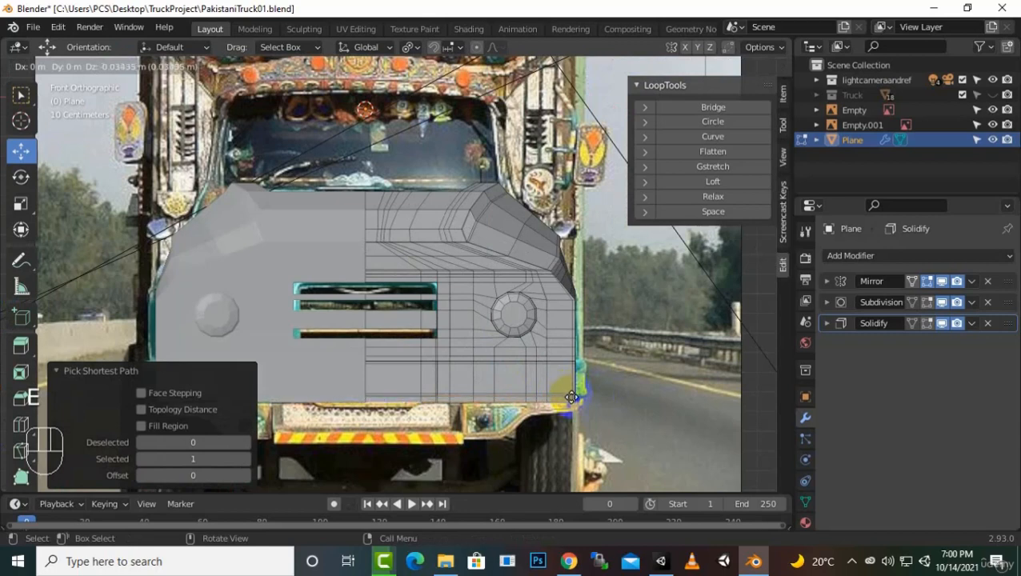
{"action": "left_click", "coordinate": [571, 396]}
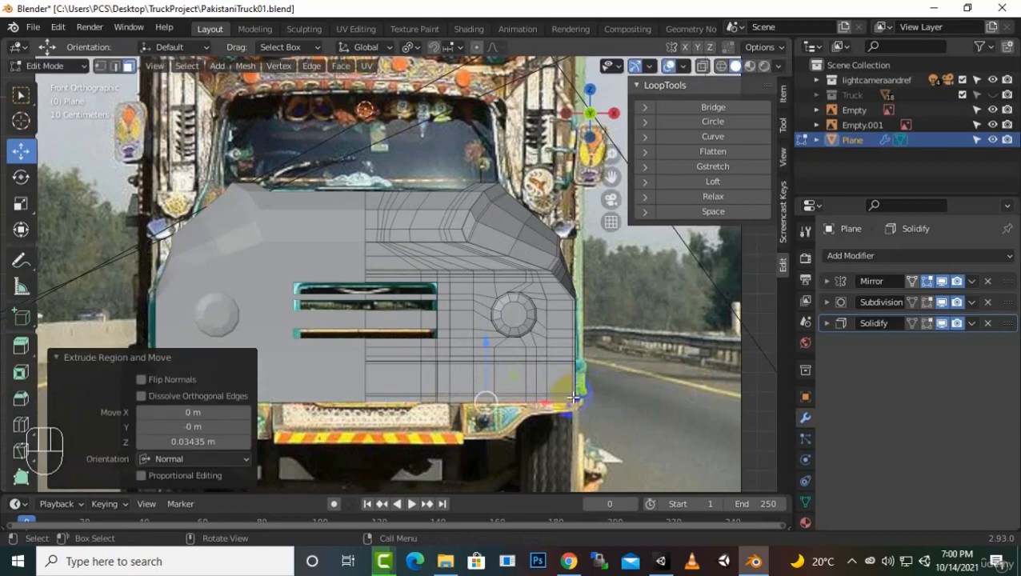
{"action": "key", "text": "e"}
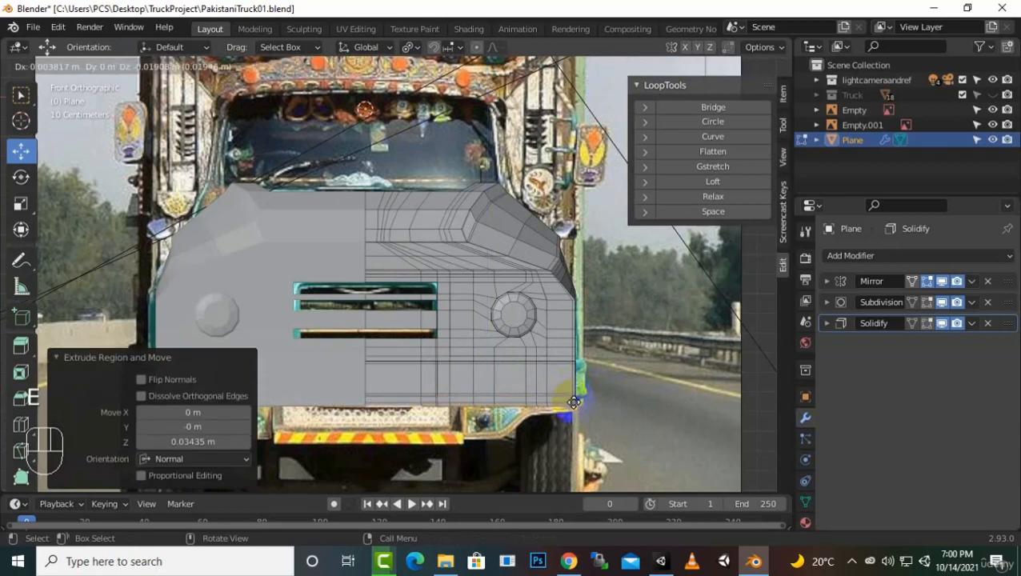
{"action": "left_click", "coordinate": [575, 405]}
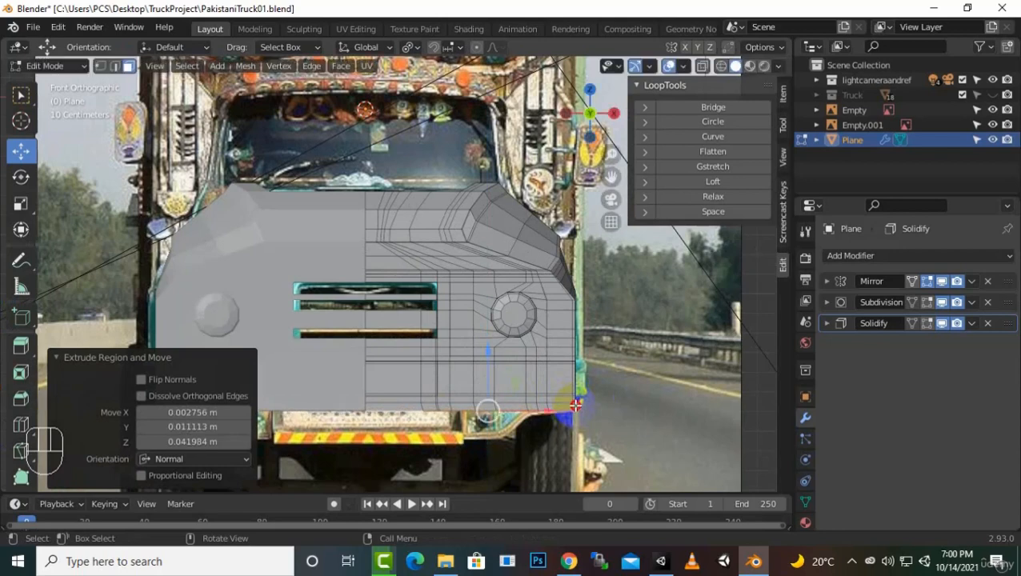
{"action": "key", "text": "e"}
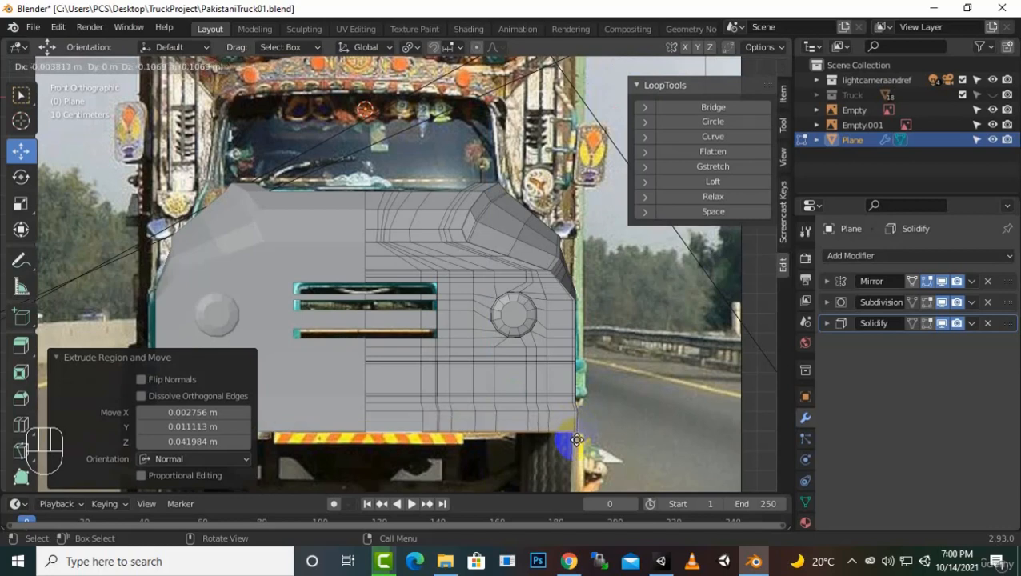
{"action": "right_click", "coordinate": [576, 439]}
{"action": "middle_click_drag", "start_coordinate": [576, 439], "coordinate": [553, 433]}
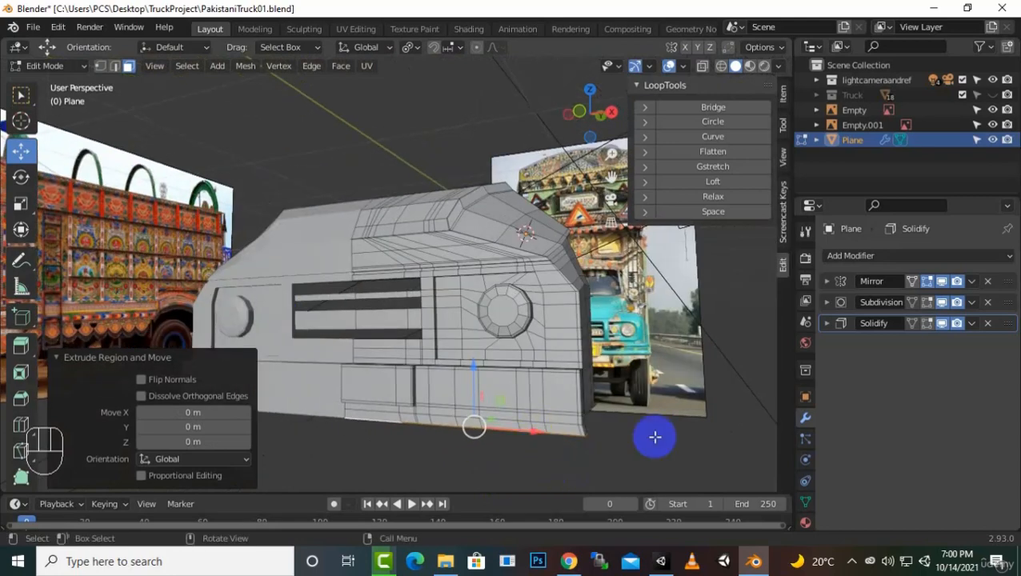
{"action": "key", "text": "ctrl+z"}
{"action": "key", "text": "ctrl+z"}
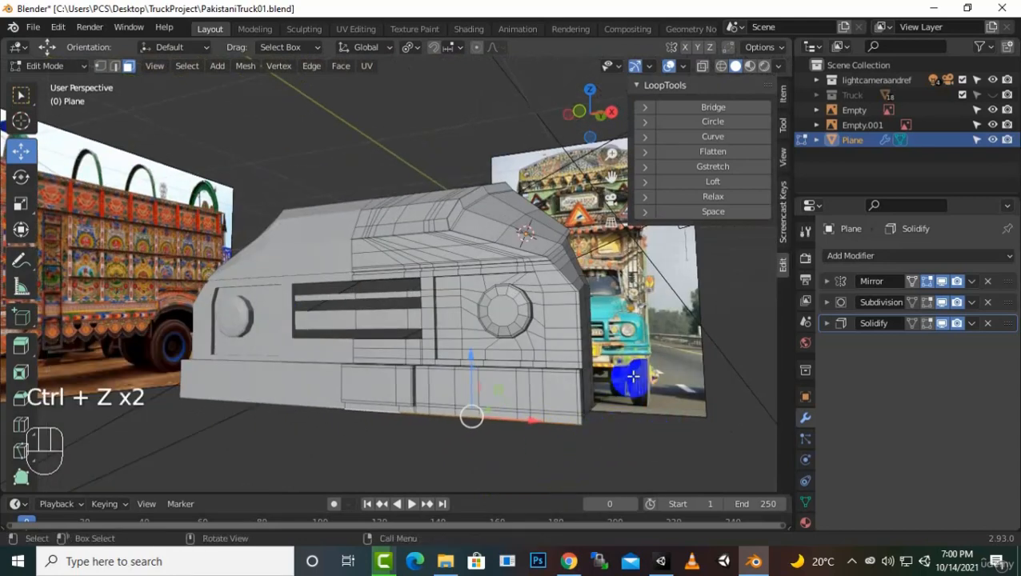
Step: In front view, extrude the bumper's selected underside strip another 0.1 m straight down
{"action": "key", "text": "KP_1"}
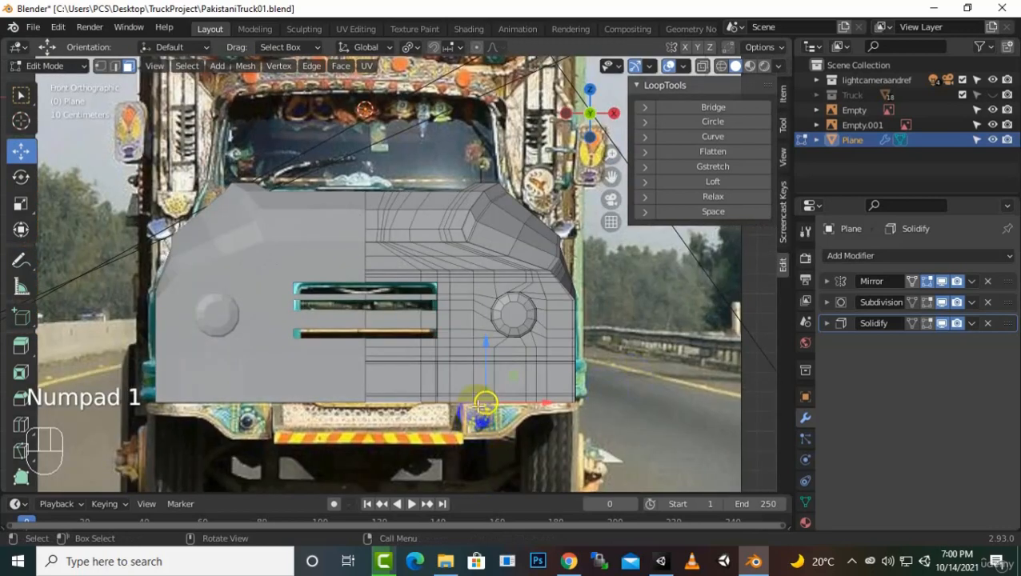
{"action": "key", "text": "e"}
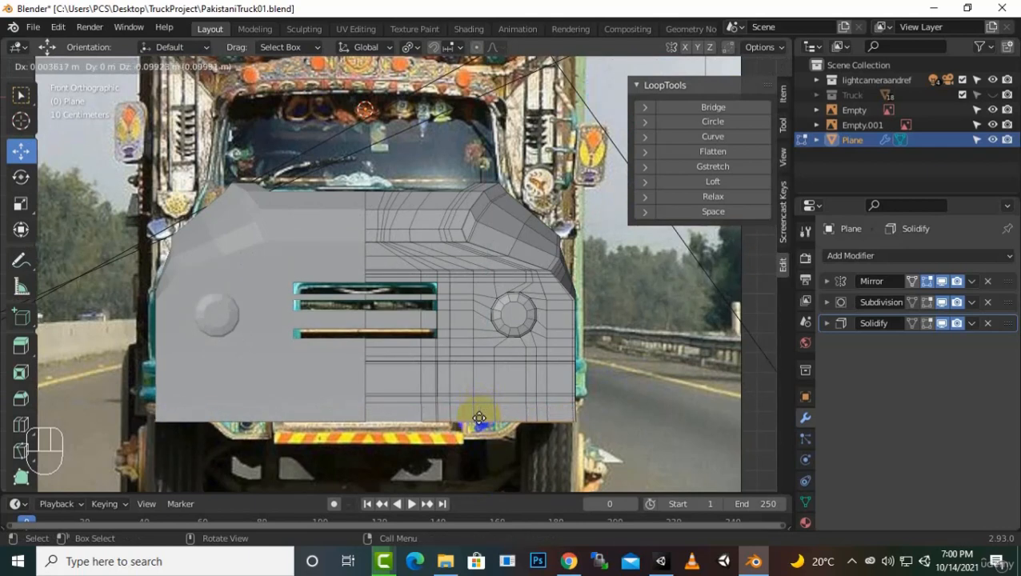
{"action": "key", "text": "ctrl"}
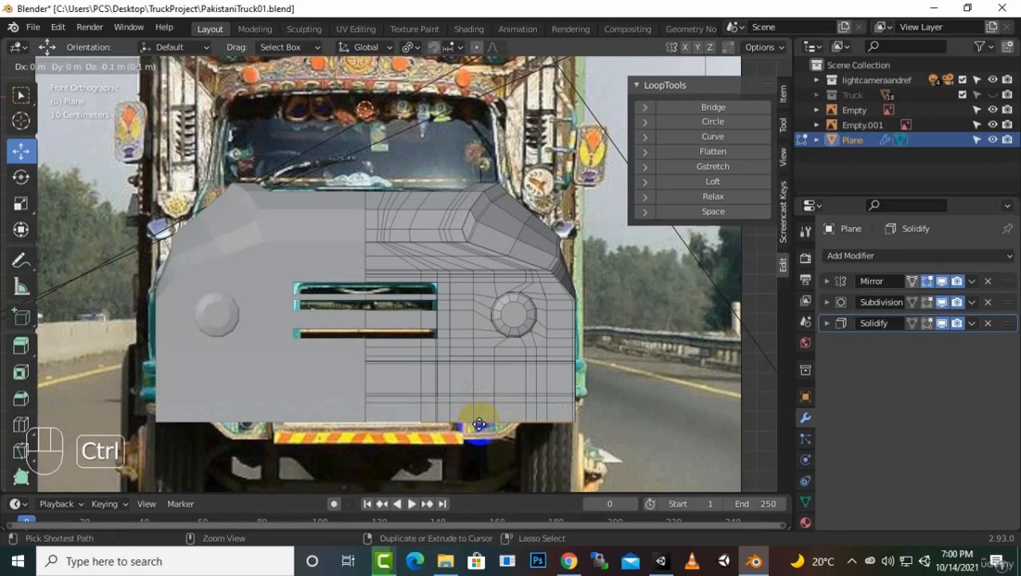
{"action": "left_click", "coordinate": [479, 424]}
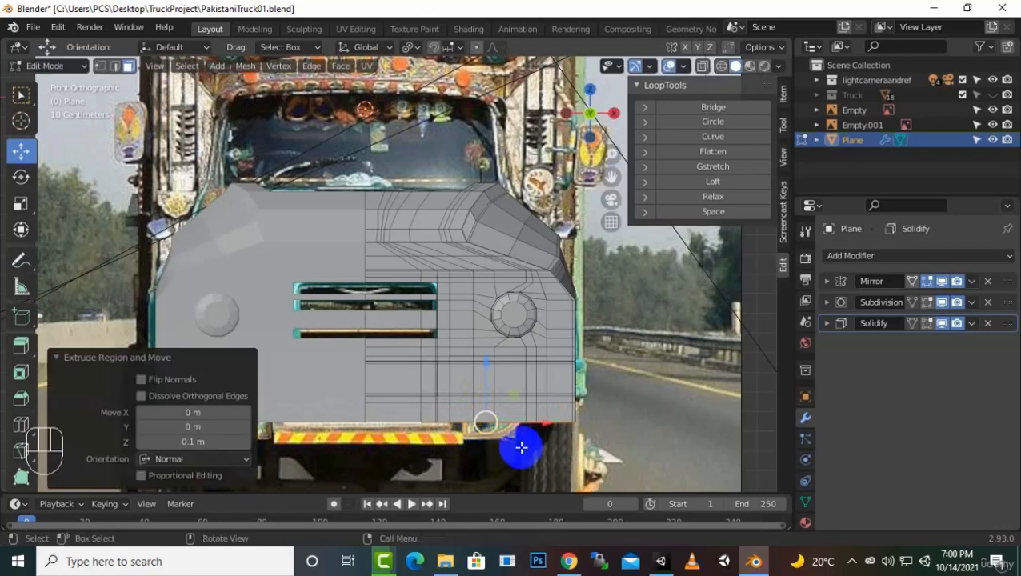
Step: Using wireframe and vertex selection over the front reference, raise the new strip's outer bottom corner vertices 0.05725 m along Z
{"action": "scroll", "coordinate": [532, 436], "scroll_direction": "up", "scroll_amount": 2}
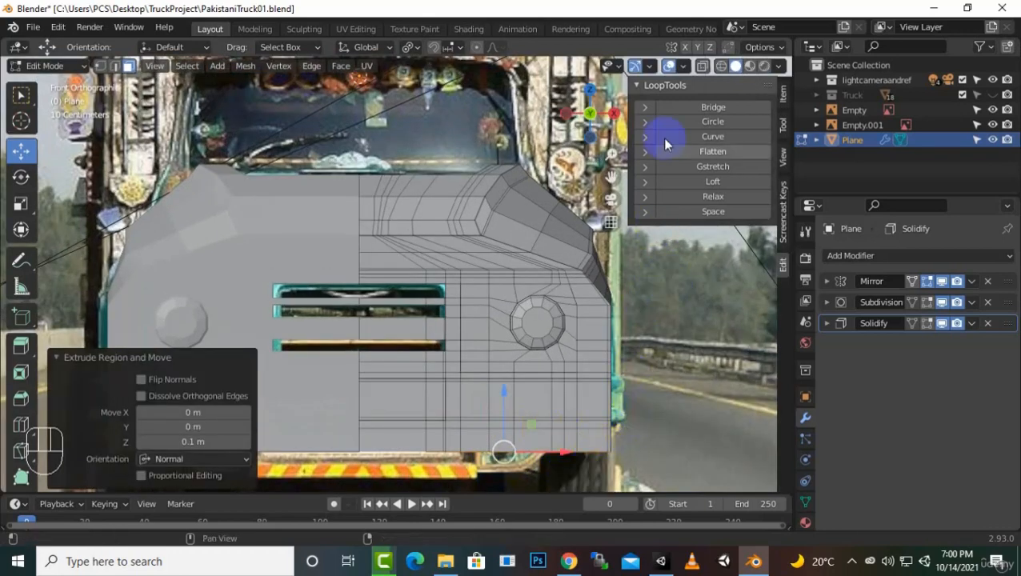
{"action": "left_click", "coordinate": [721, 65]}
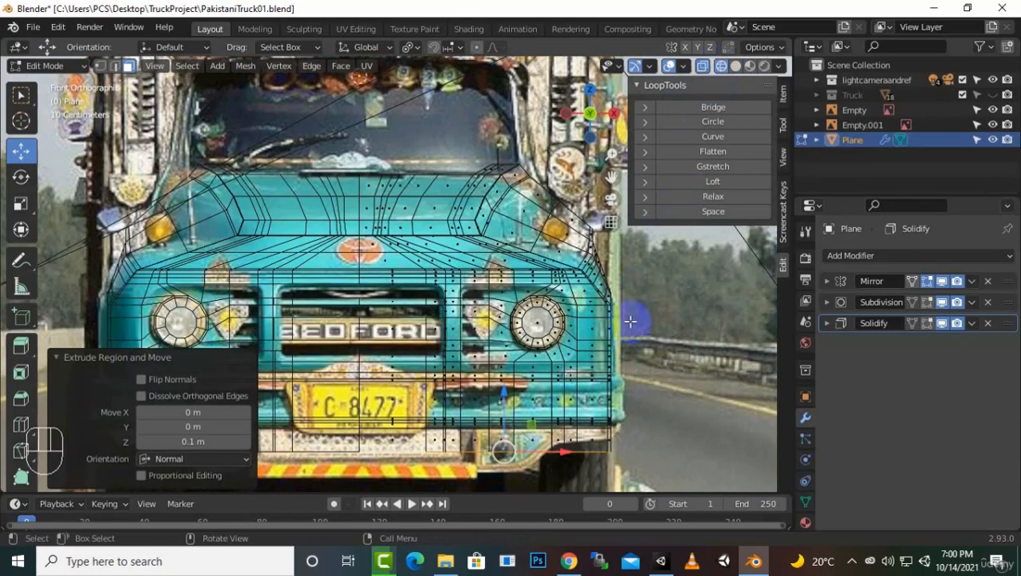
{"action": "scroll", "coordinate": [634, 317], "scroll_direction": "down", "scroll_amount": 1}
{"action": "left_click", "coordinate": [128, 67]}
{"action": "left_click", "coordinate": [98, 67]}
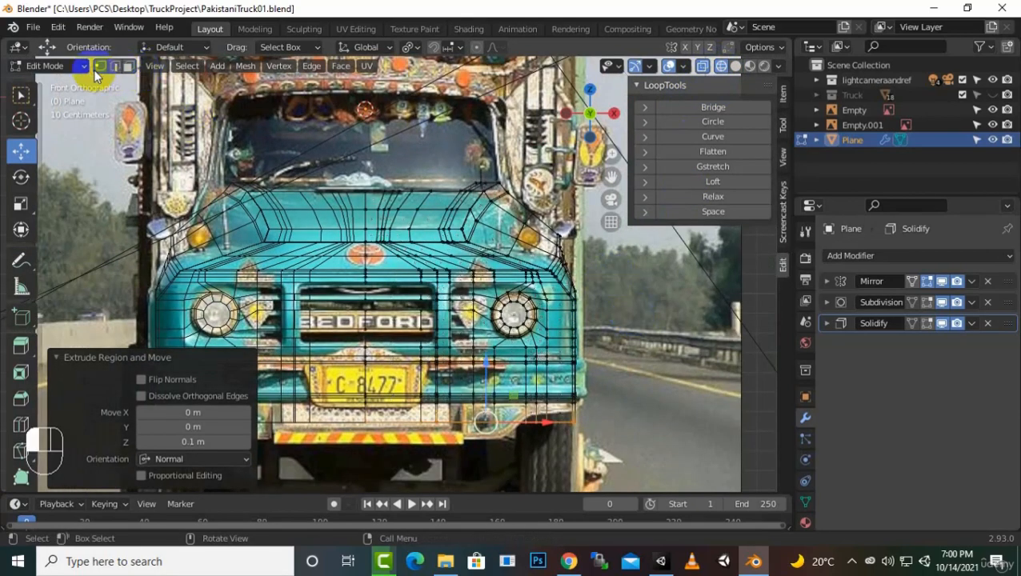
{"action": "left_click_drag", "start_coordinate": [603, 176], "coordinate": [612, 132]}
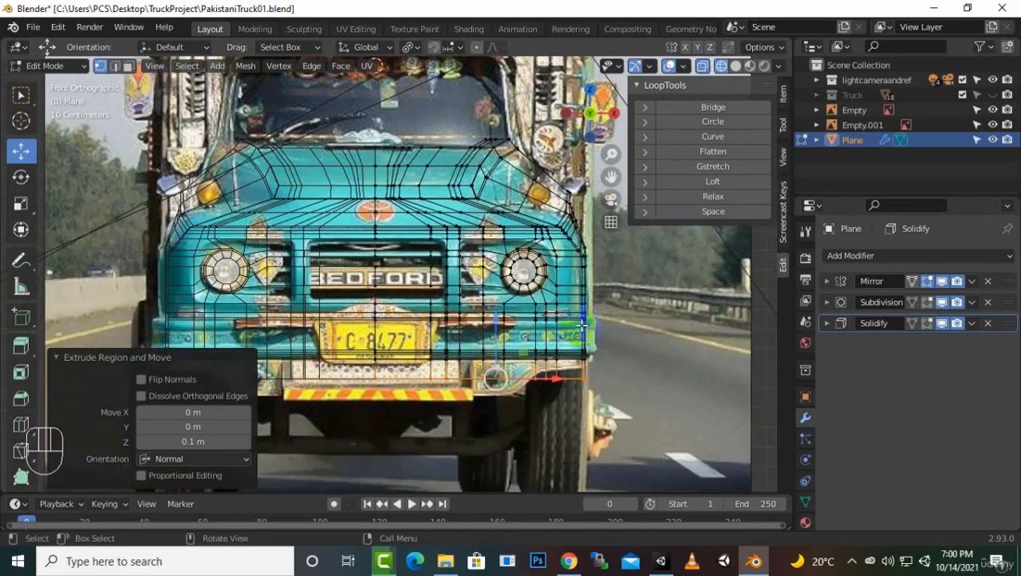
{"action": "scroll", "coordinate": [580, 460], "scroll_direction": "up", "scroll_amount": 1}
{"action": "left_click_drag", "start_coordinate": [643, 424], "coordinate": [611, 397]}
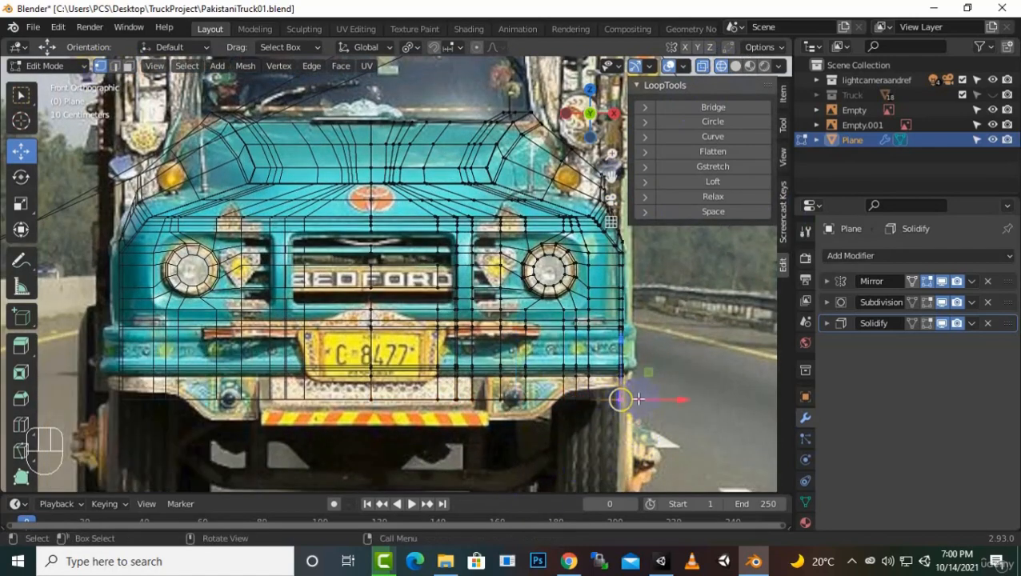
{"action": "left_click_drag", "start_coordinate": [621, 350], "coordinate": [624, 331]}
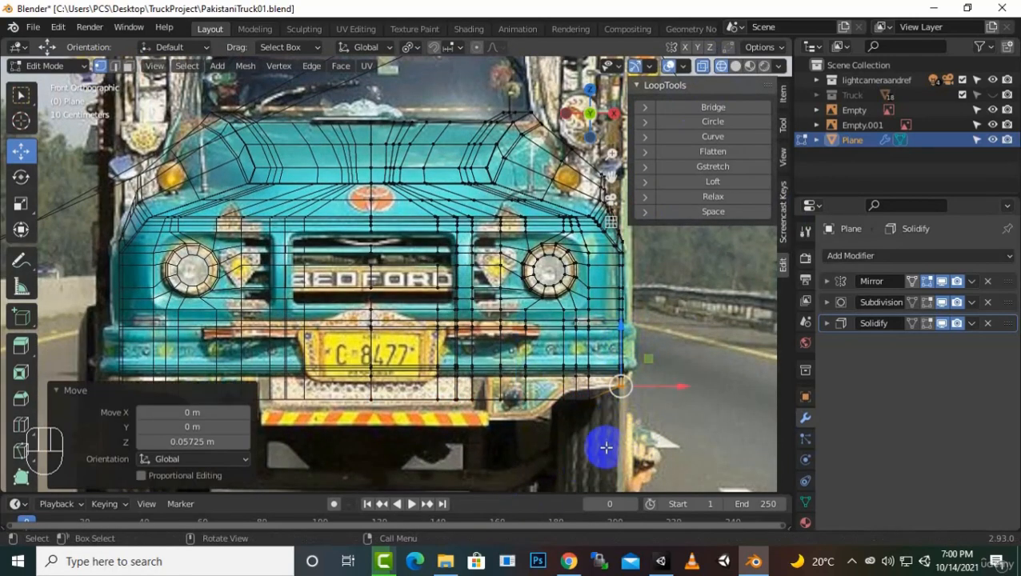
Step: Move the next bottom vertices inward from the corner 0.041347 m along Z, and those below the headlight's inner side -0.079514 m
{"action": "left_click_drag", "start_coordinate": [606, 447], "coordinate": [578, 346]}
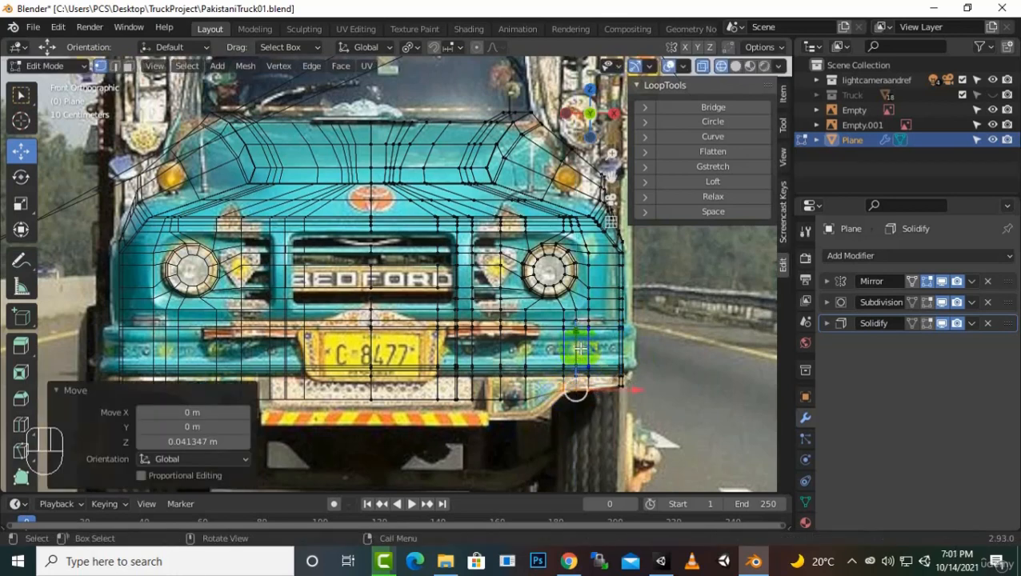
{"action": "mouse_move", "coordinate": [550, 383]}
{"action": "left_mouse_down"}
{"action": "mouse_move", "coordinate": [563, 355]}
{"action": "mouse_move", "coordinate": [547, 431]}
{"action": "mouse_move", "coordinate": [516, 404]}
{"action": "mouse_move", "coordinate": [538, 386]}
{"action": "mouse_move", "coordinate": [531, 375]}
{"action": "mouse_move", "coordinate": [531, 385]}
{"action": "left_mouse_up"}
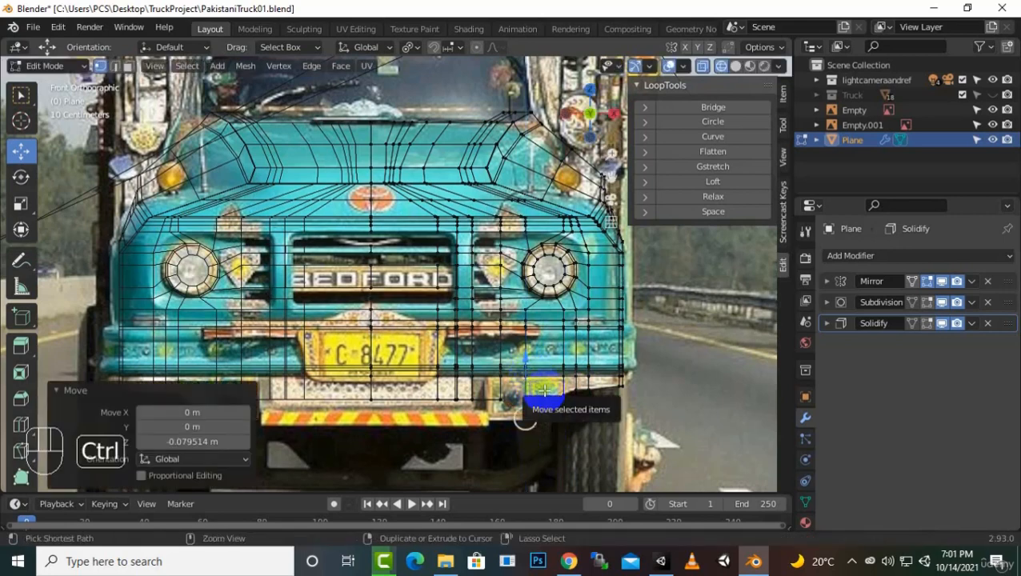
Step: Add a vertical loop cut at factor 0.000 through the strip's sloping section and move its bottom vertices -0.022264 m along Z
{"action": "key", "text": "ctrl+r"}
{"action": "left_click", "coordinate": [545, 391]}
{"action": "left_click", "coordinate": [545, 390]}
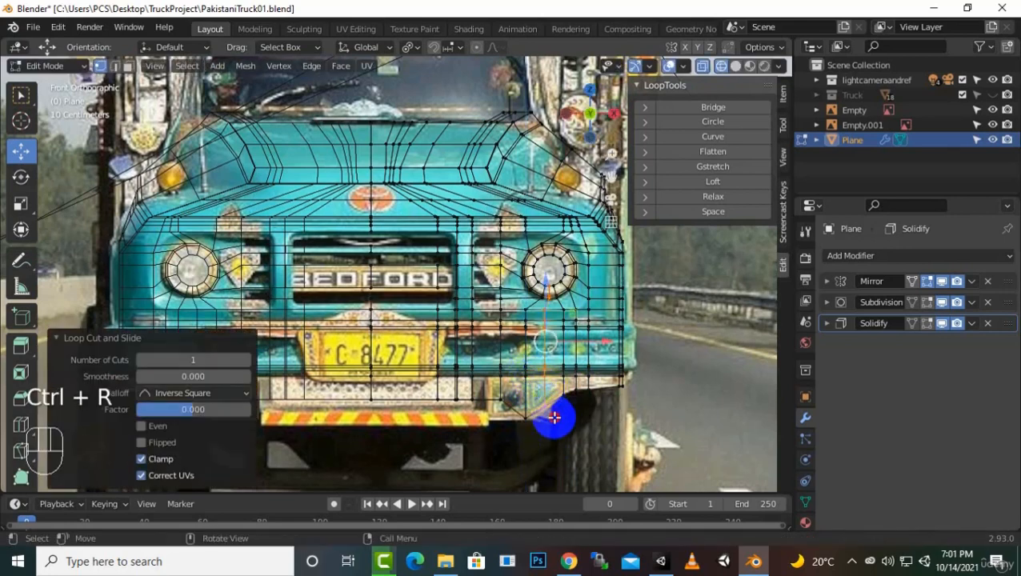
{"action": "left_click", "coordinate": [543, 405]}
{"action": "left_click_drag", "start_coordinate": [544, 406], "coordinate": [545, 386]}
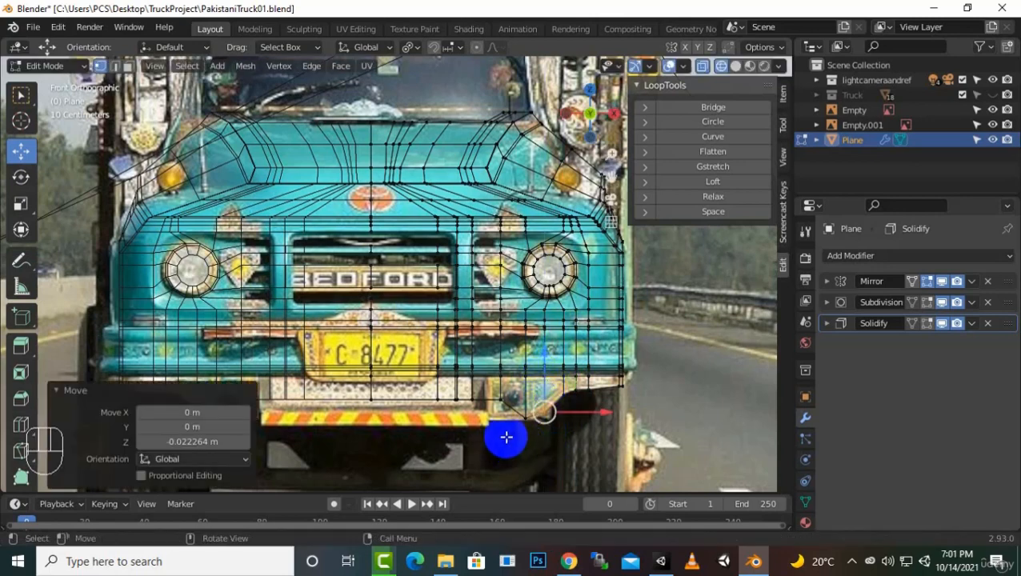
Step: Move the remaining bottom vertices of the bumper's lower strip down to the lower edge shown in the front reference
{"action": "left_click_drag", "start_coordinate": [514, 433], "coordinate": [288, 383]}
{"action": "left_click_drag", "start_coordinate": [449, 343], "coordinate": [452, 361]}
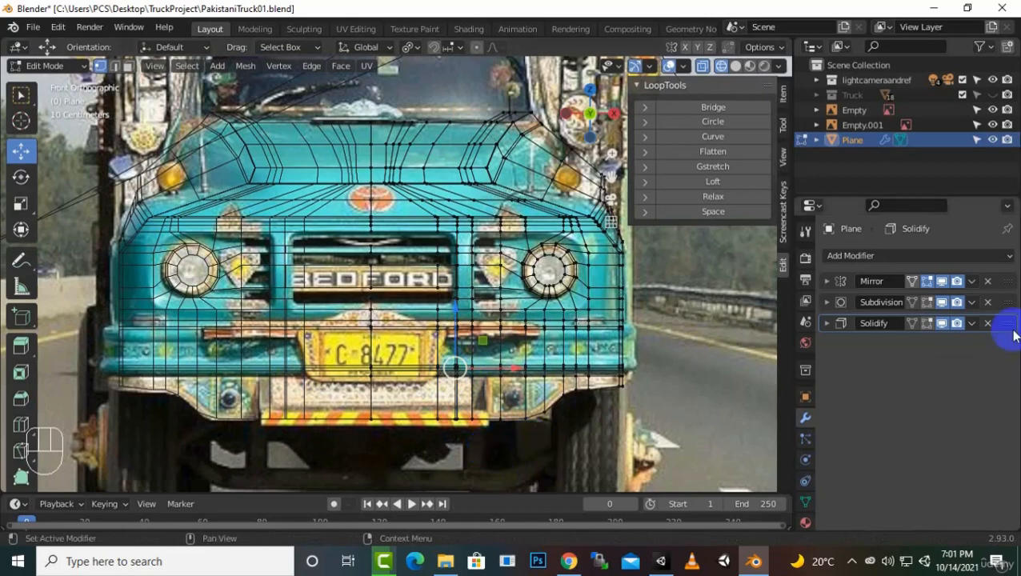
Step: Preview the bumper in solid shading with the Solidify and Subdivision edit-mode display toggled, and return to the wireframe front view
{"action": "left_click", "coordinate": [927, 323]}
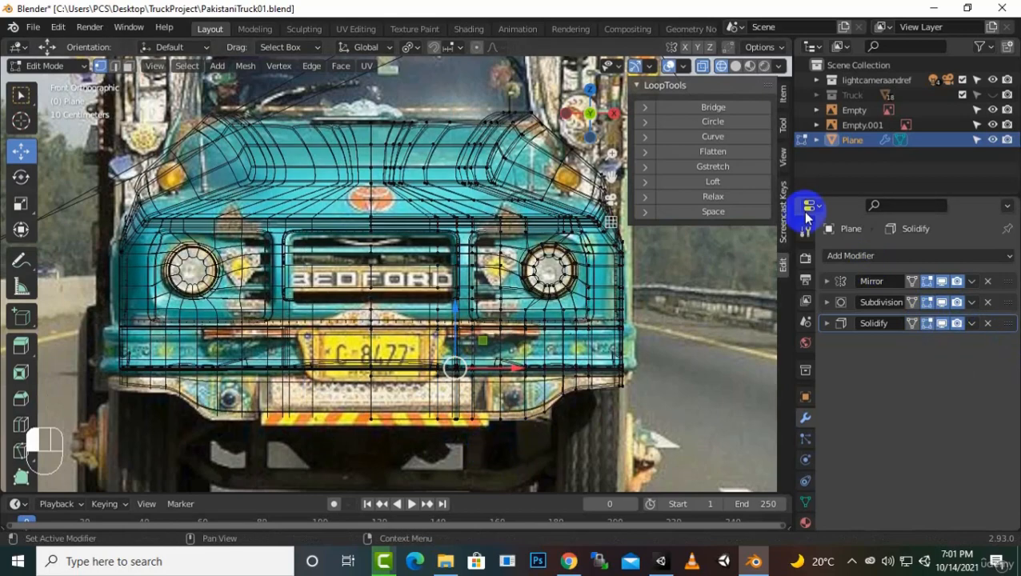
{"action": "left_click", "coordinate": [736, 66]}
{"action": "middle_click_drag", "start_coordinate": [732, 331], "coordinate": [689, 376]}
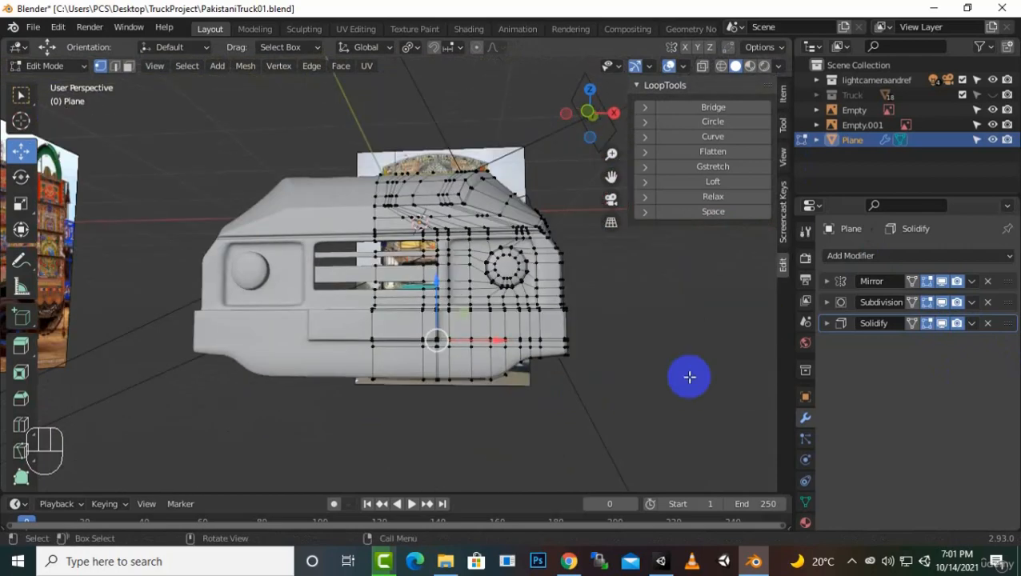
{"action": "left_click", "coordinate": [926, 324]}
{"action": "left_click", "coordinate": [926, 304]}
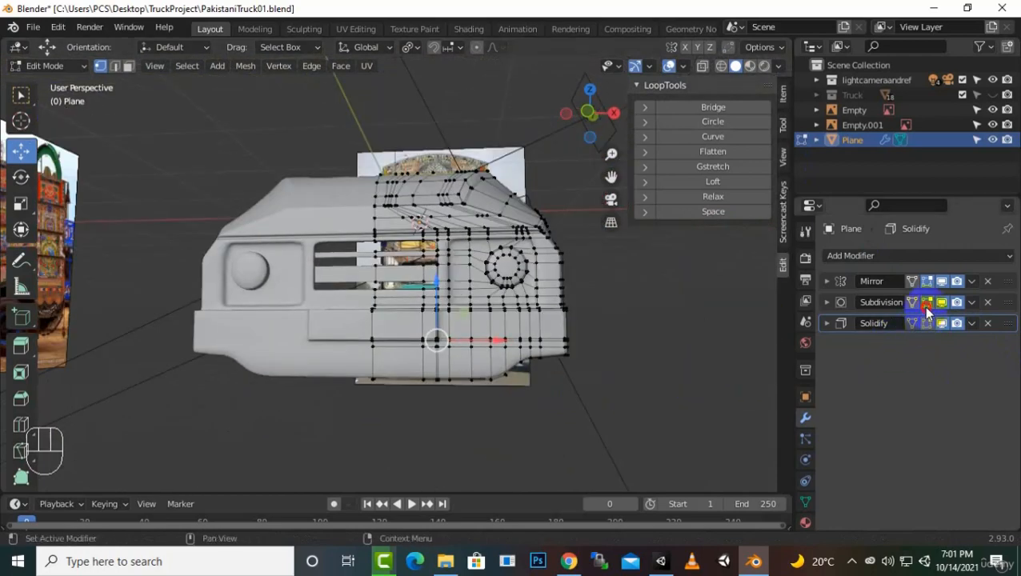
{"action": "left_click", "coordinate": [721, 66]}
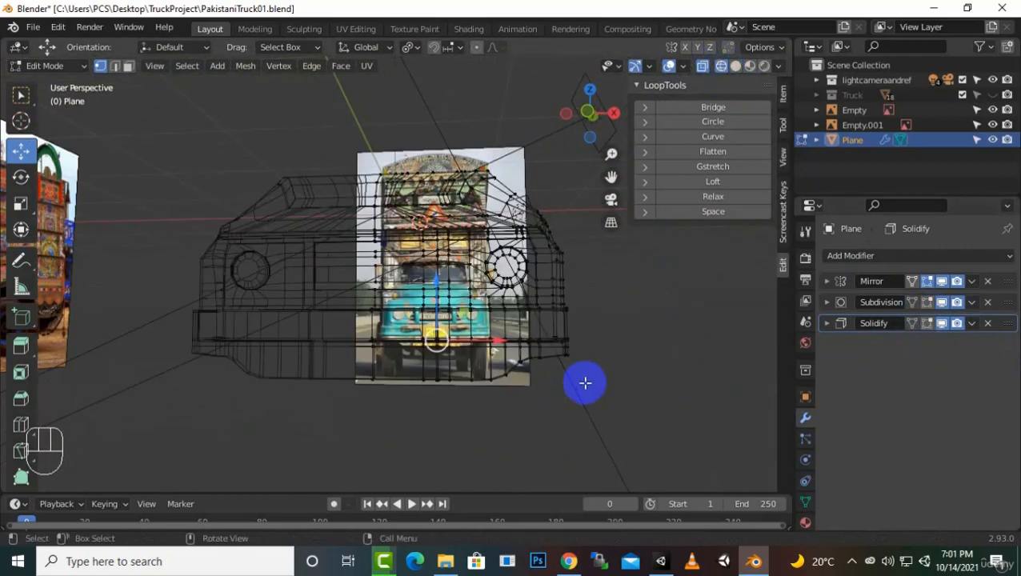
{"action": "key", "text": "KP_1"}
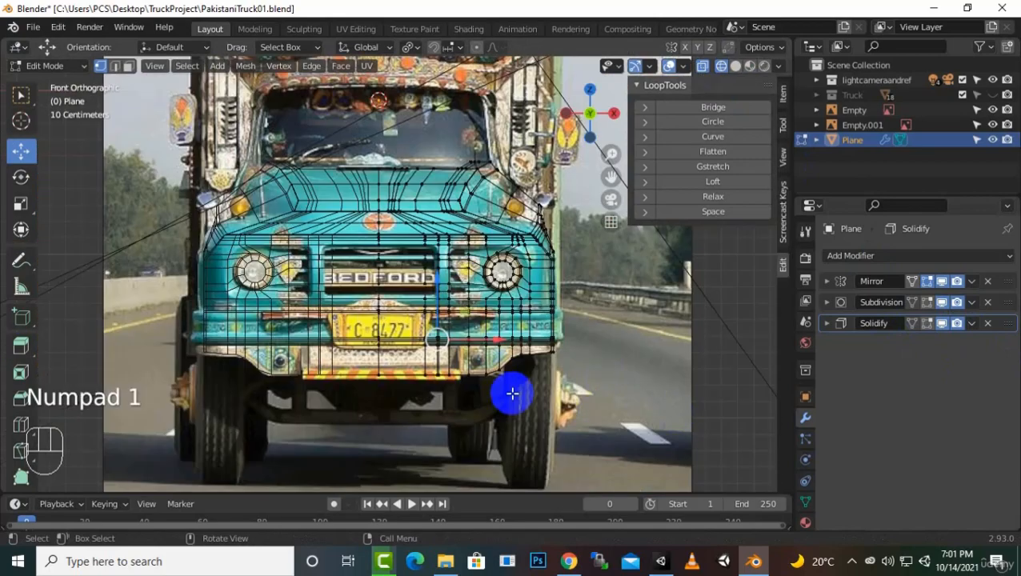
{"action": "scroll", "coordinate": [511, 392], "scroll_direction": "up", "scroll_amount": 2}
{"action": "scroll", "coordinate": [493, 449], "scroll_direction": "up", "scroll_amount": 1}
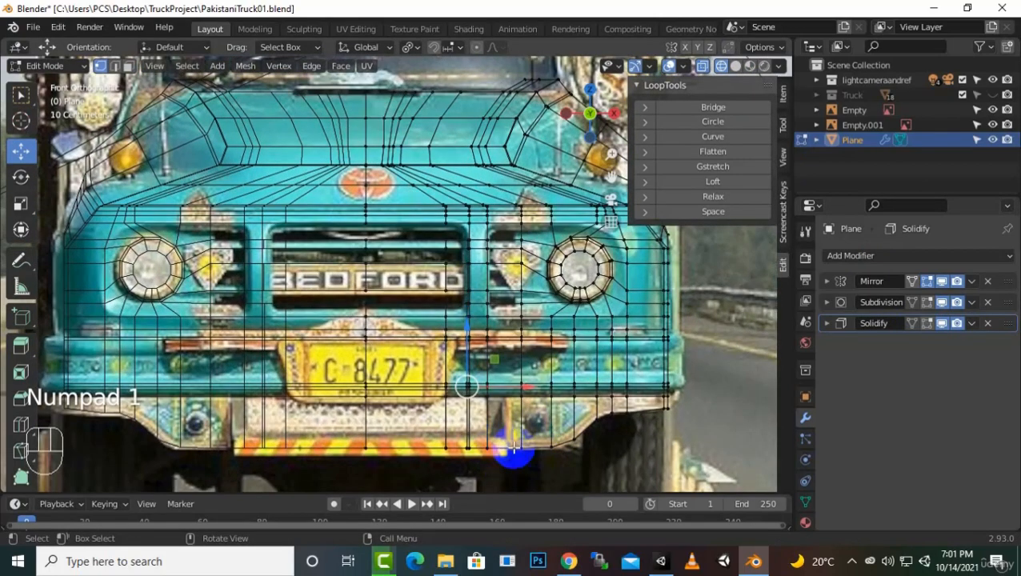
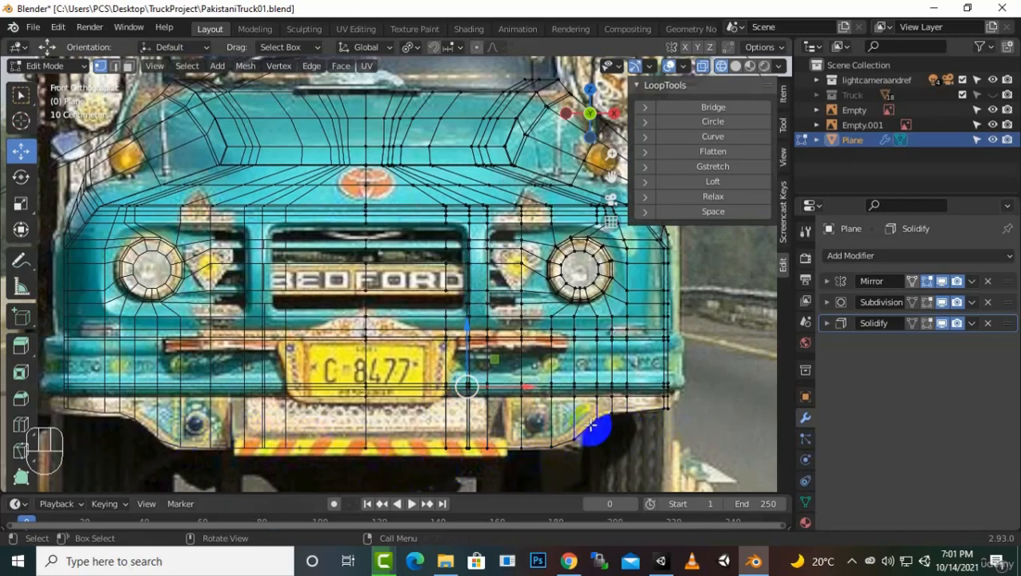
Step: Save the truck file
{"action": "scroll", "coordinate": [513, 430], "scroll_direction": "down", "scroll_amount": 1}
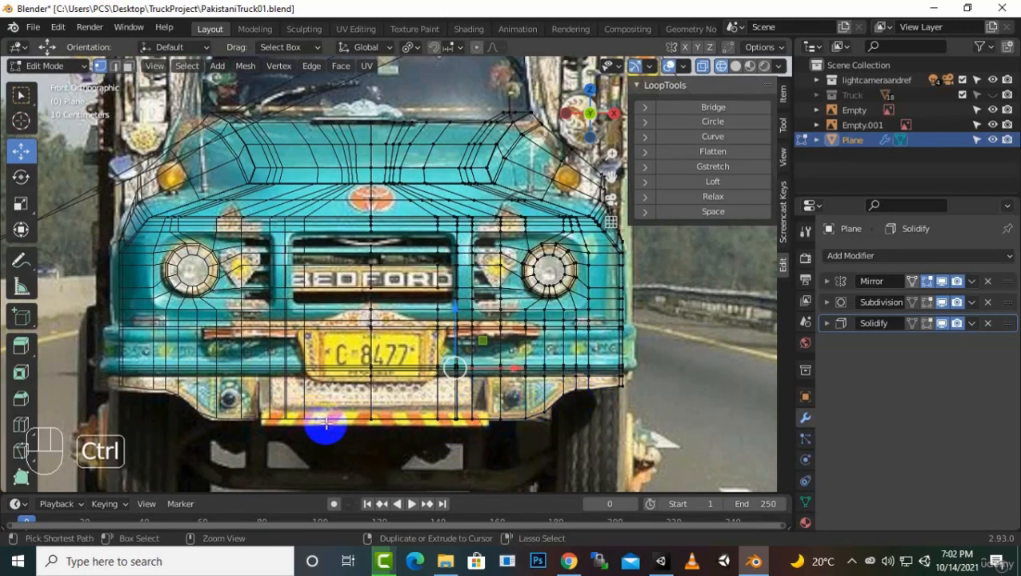
{"action": "key", "text": "ctrl+s"}
{"action": "scroll", "coordinate": [478, 365], "scroll_direction": "down", "scroll_amount": 2}
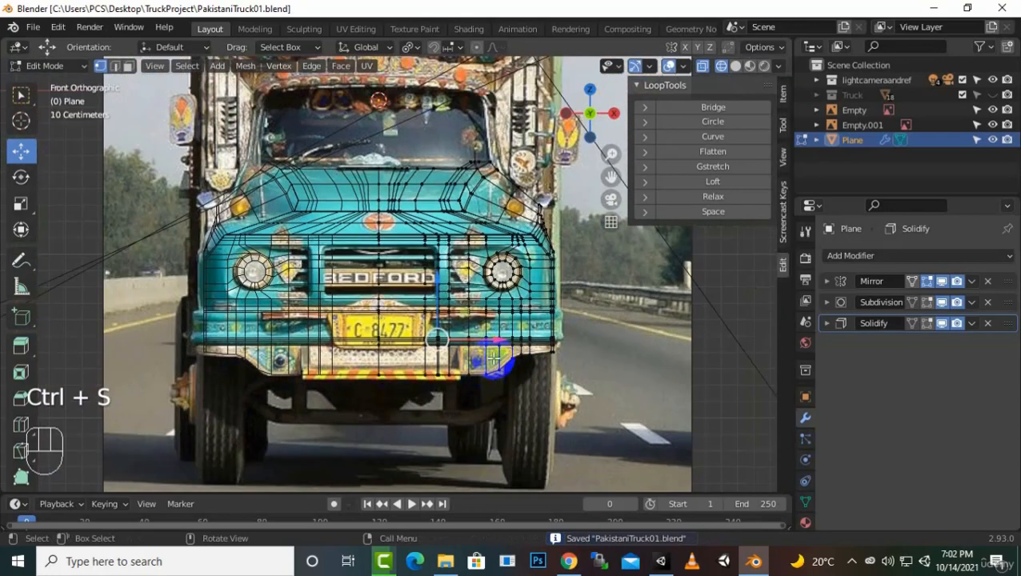
Step: Add a horizontal loop cut across the hood along the emblem's lower edge, slid to factor 0.444
{"action": "scroll", "coordinate": [352, 215], "scroll_direction": "up", "scroll_amount": 3}
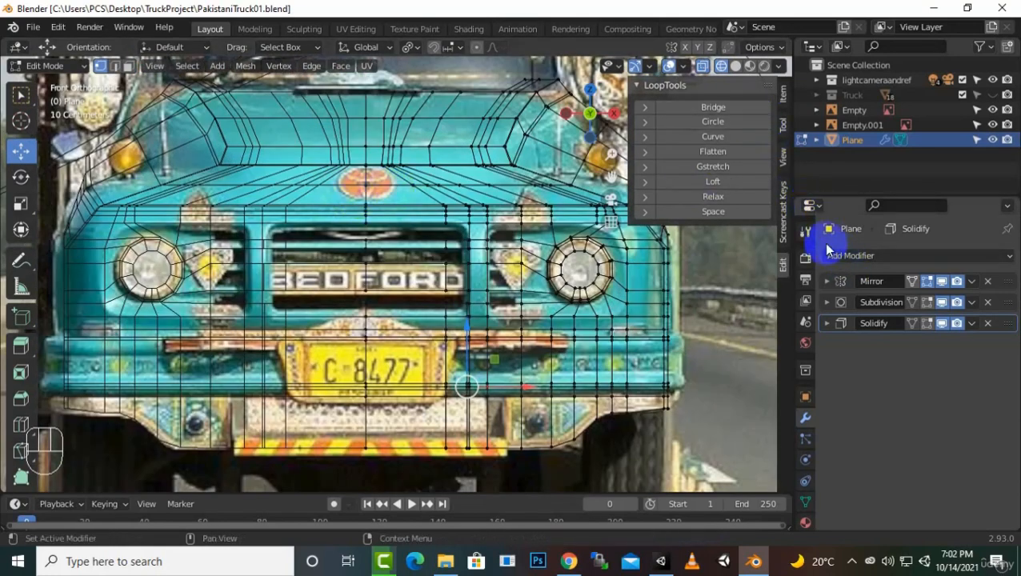
{"action": "left_click_drag", "start_coordinate": [613, 184], "coordinate": [660, 343]}
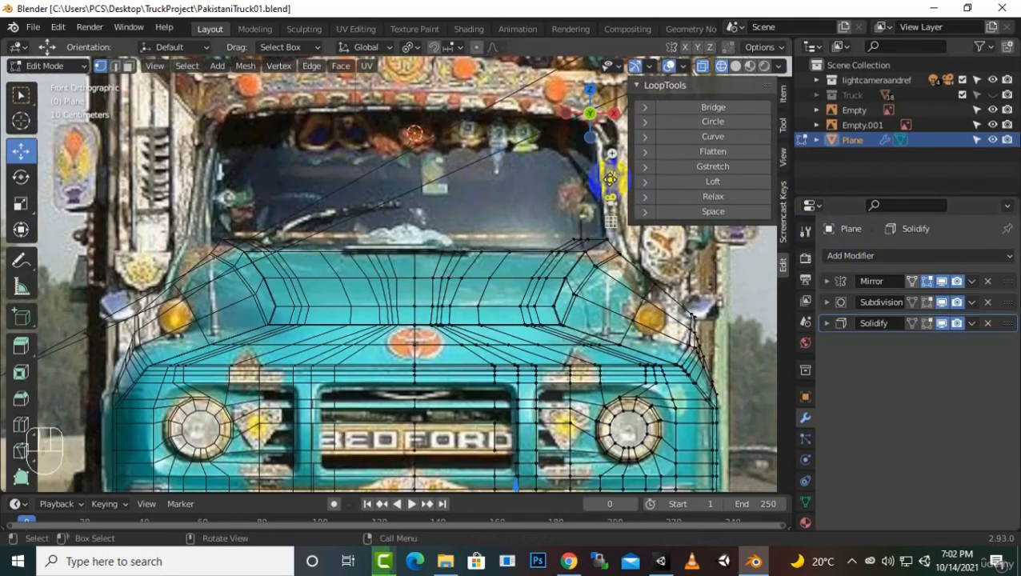
{"action": "scroll", "coordinate": [478, 303], "scroll_direction": "up", "scroll_amount": 4}
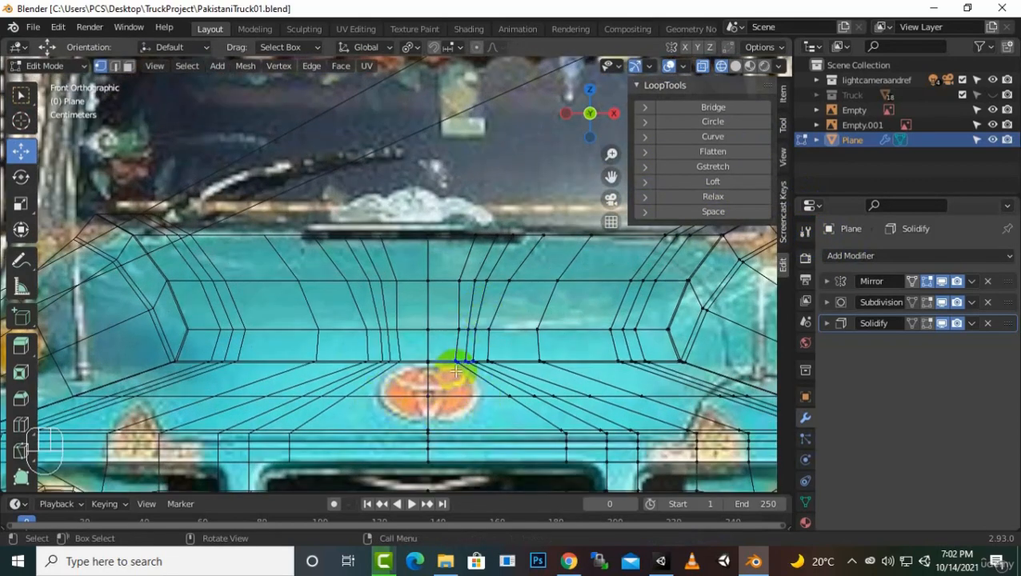
{"action": "scroll", "coordinate": [463, 394], "scroll_direction": "down", "scroll_amount": 1}
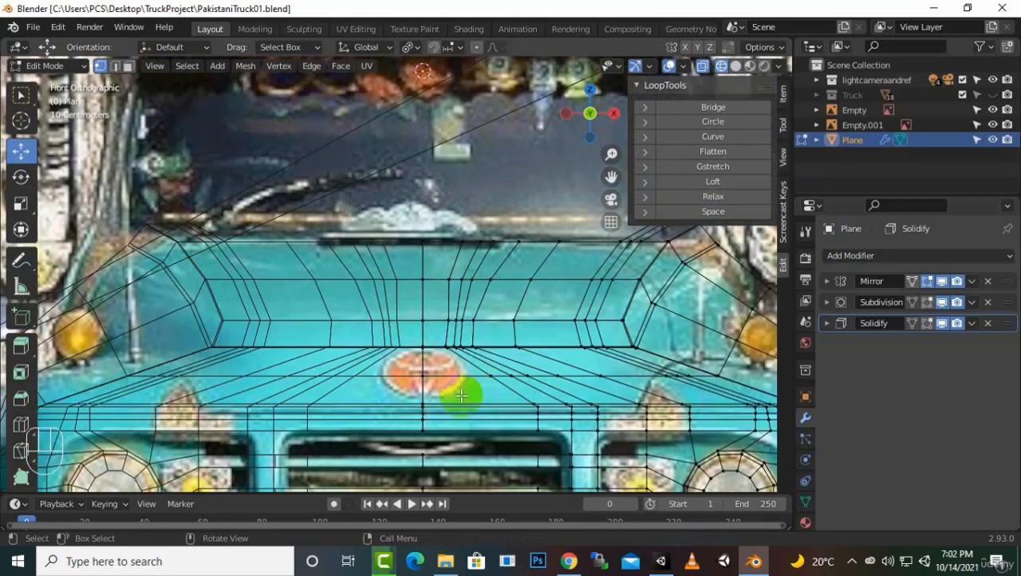
{"action": "left_click", "coordinate": [431, 382]}
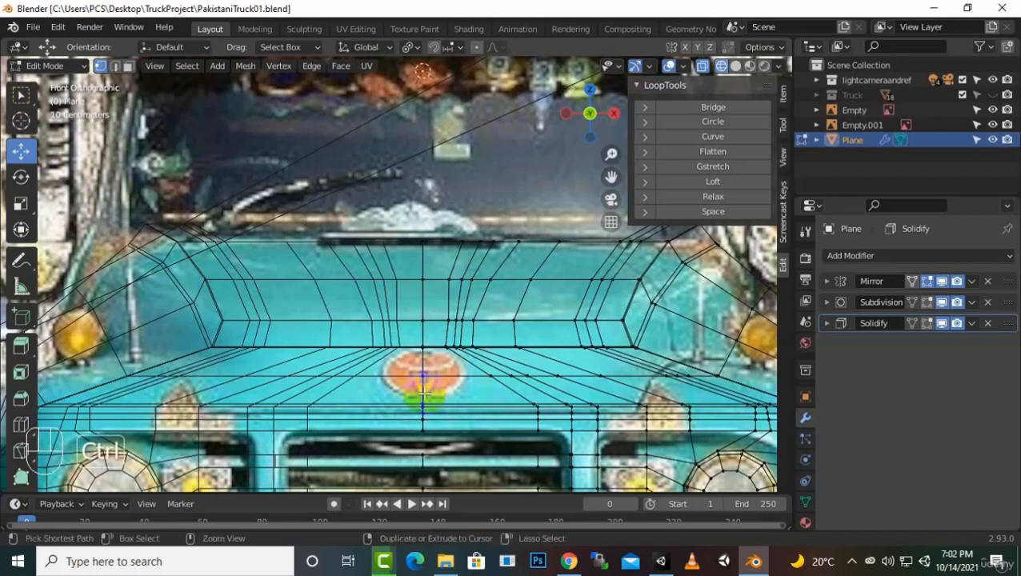
{"action": "key", "text": "ctrl+r"}
{"action": "left_click", "coordinate": [424, 392]}
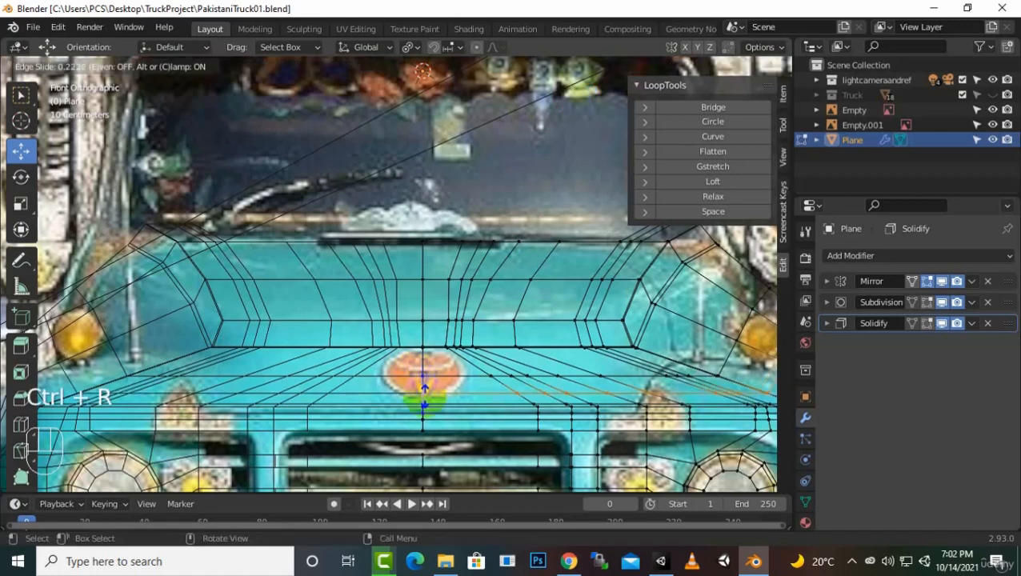
{"action": "left_click", "coordinate": [424, 396]}
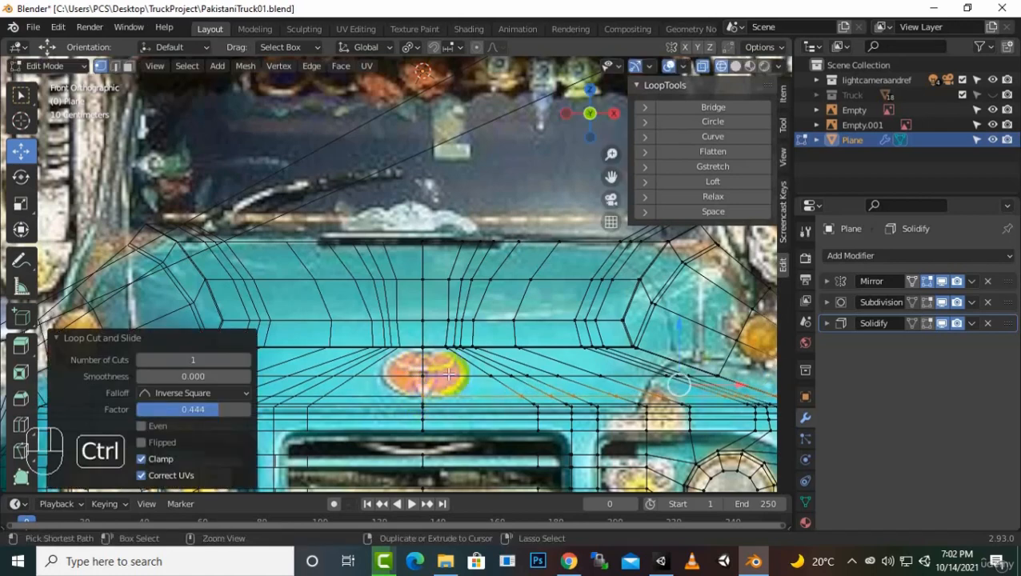
Step: Add a vertical loop cut through the hood just beside the centre line at the emblem, slid to factor 0.326
{"action": "key", "text": "ctrl+r"}
{"action": "left_click", "coordinate": [451, 374]}
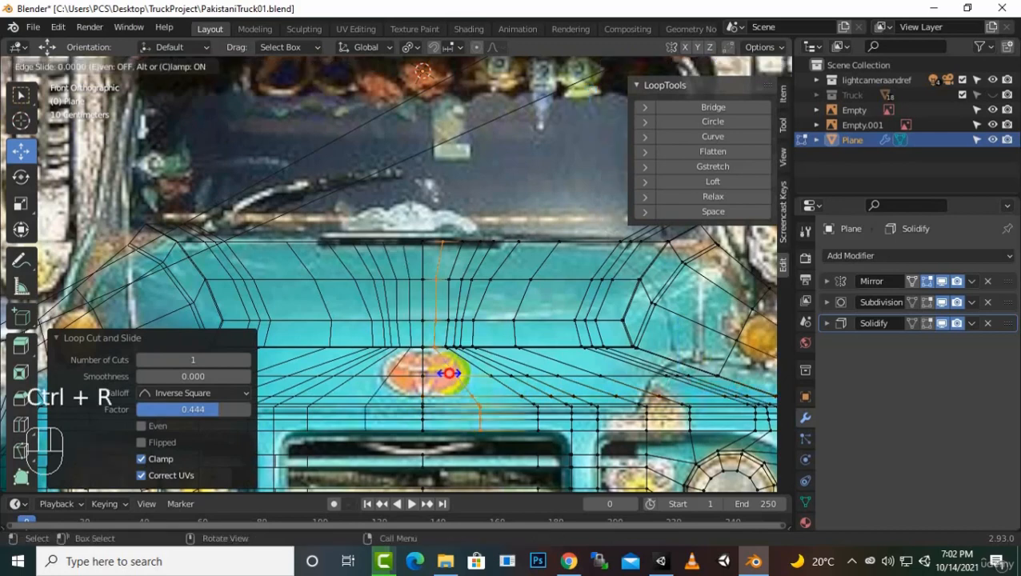
{"action": "left_click", "coordinate": [455, 377]}
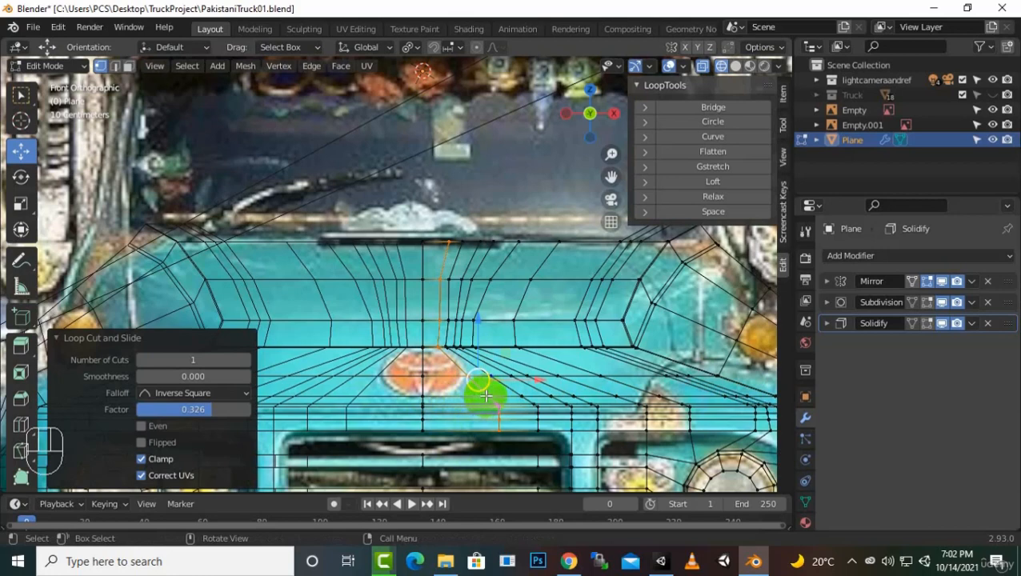
Step: Move the hood vertices around the emblem onto its outline and raise the top centre vertex 0.009203 m along Z
{"action": "left_click", "coordinate": [485, 394]}
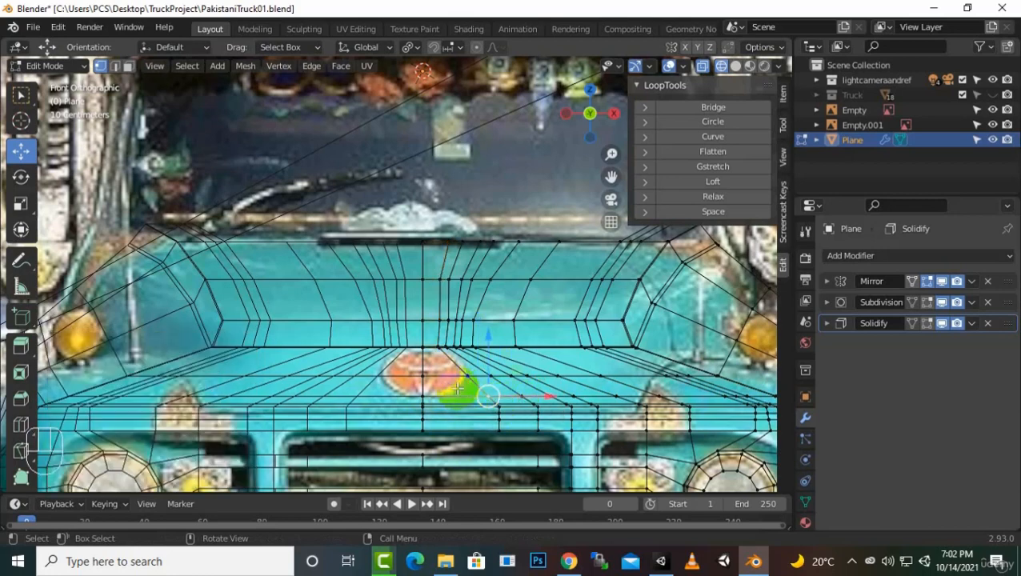
{"action": "left_click", "coordinate": [485, 399]}
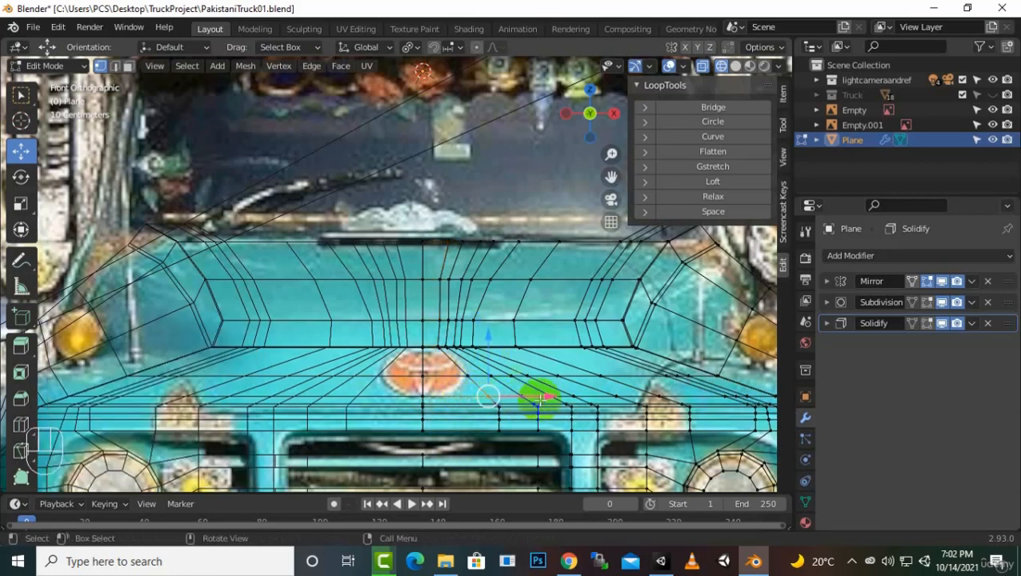
{"action": "left_click_drag", "start_coordinate": [546, 394], "coordinate": [422, 398]}
{"action": "left_click_drag", "start_coordinate": [423, 343], "coordinate": [423, 344]}
{"action": "key", "text": "ctrl+z"}
{"action": "key", "text": "ctrl+z"}
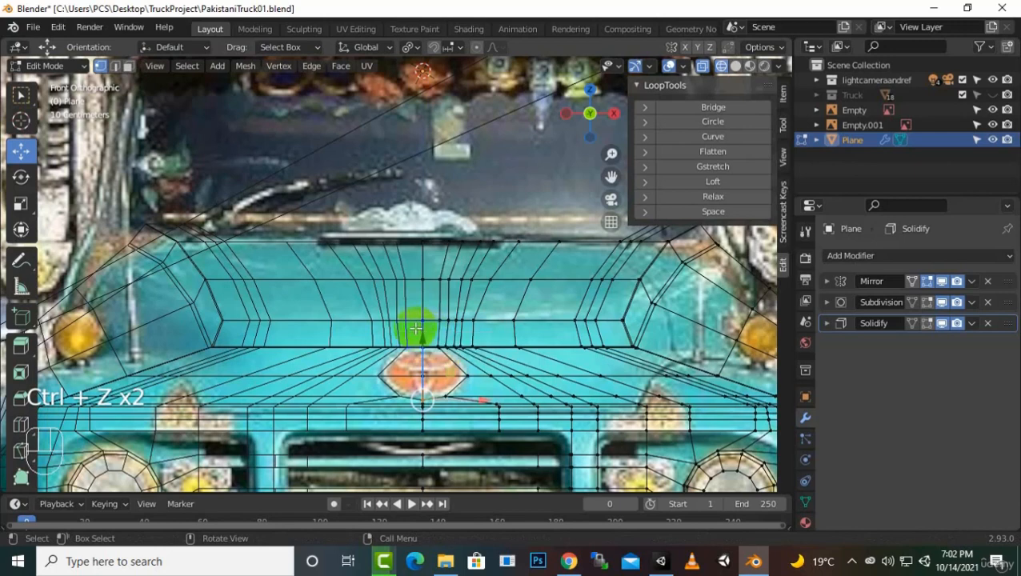
{"action": "left_click", "coordinate": [415, 328]}
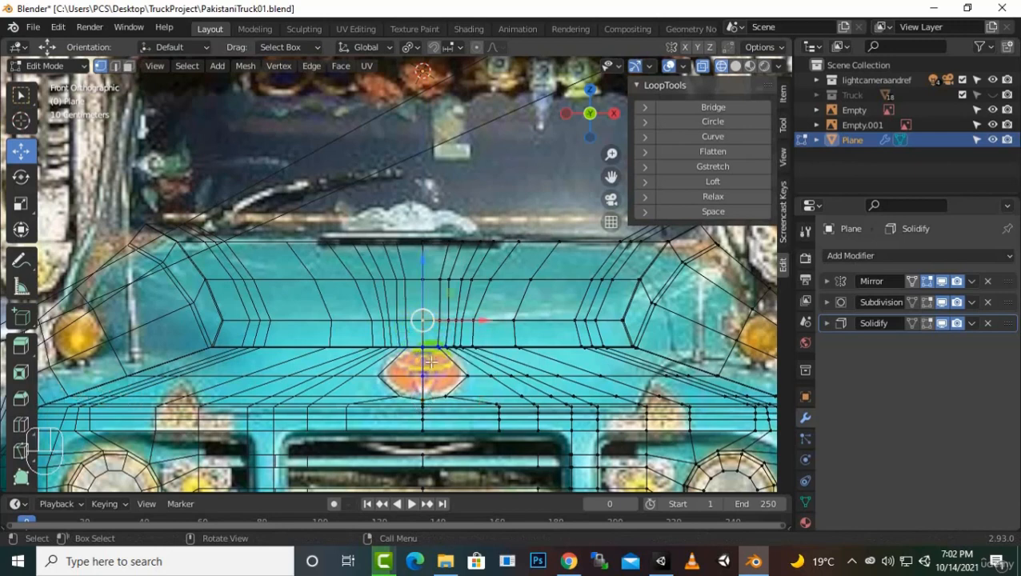
{"action": "left_click_drag", "start_coordinate": [422, 317], "coordinate": [424, 308]}
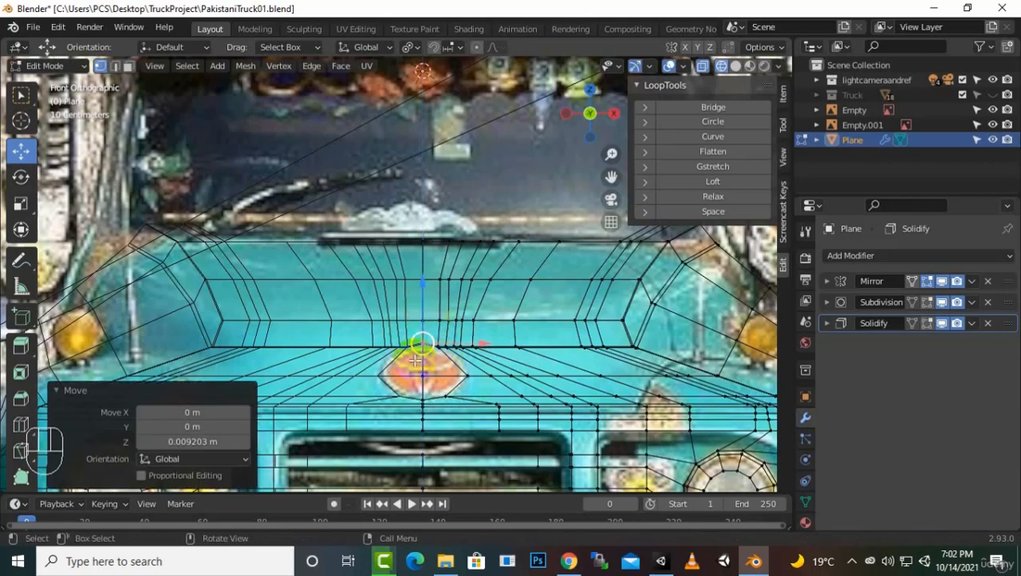
Step: Add a horizontal loop cut at factor 0.000 through the upper half of the hood emblem outline
{"action": "key", "text": "ctrl+r"}
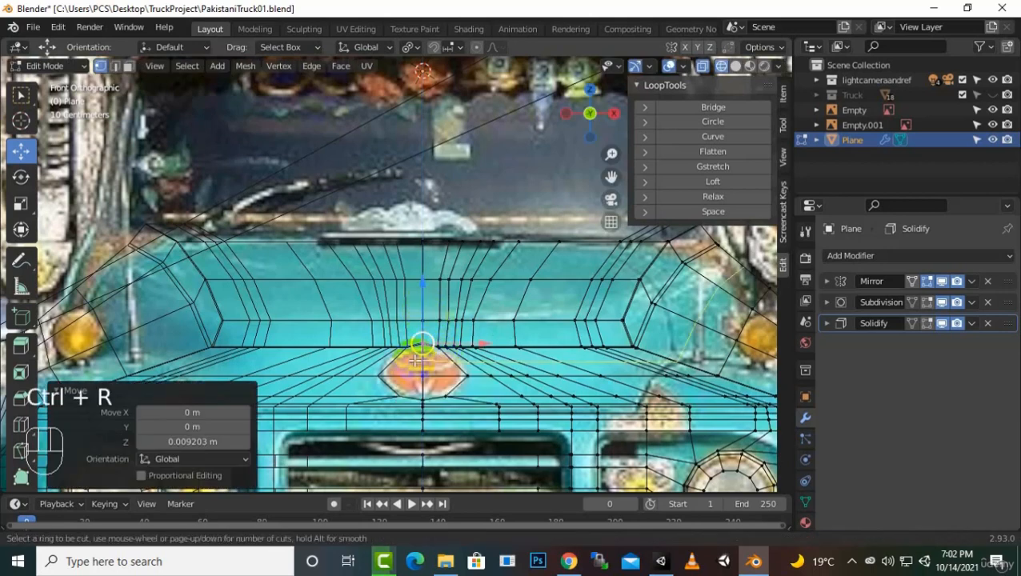
{"action": "left_click", "coordinate": [416, 361]}
{"action": "left_click", "coordinate": [415, 361]}
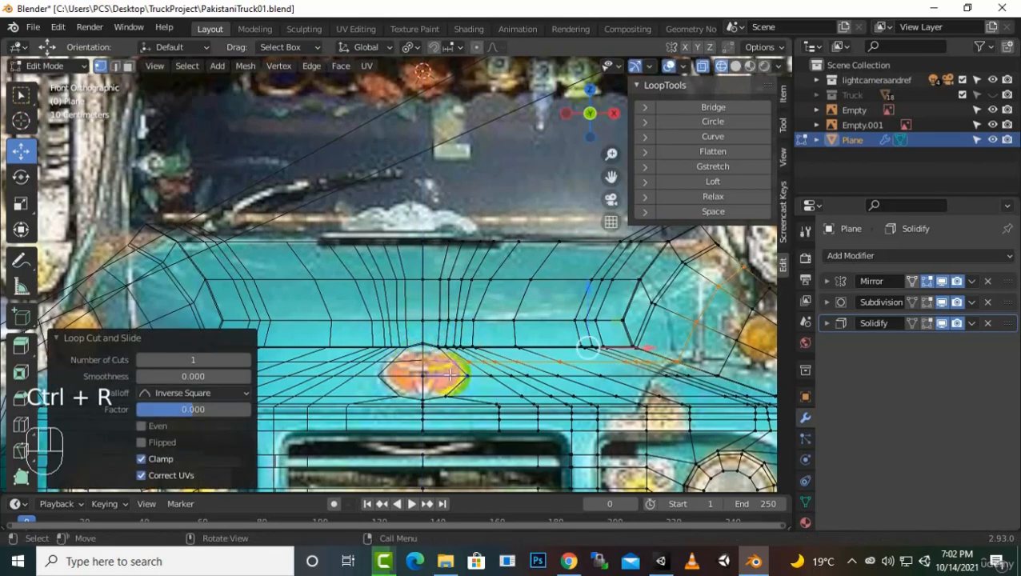
Step: Fit the new upper side vertex to the emblem's outline and move the emblem's side vertex -0.010737 m along X
{"action": "scroll", "coordinate": [451, 373], "scroll_direction": "up", "scroll_amount": 1}
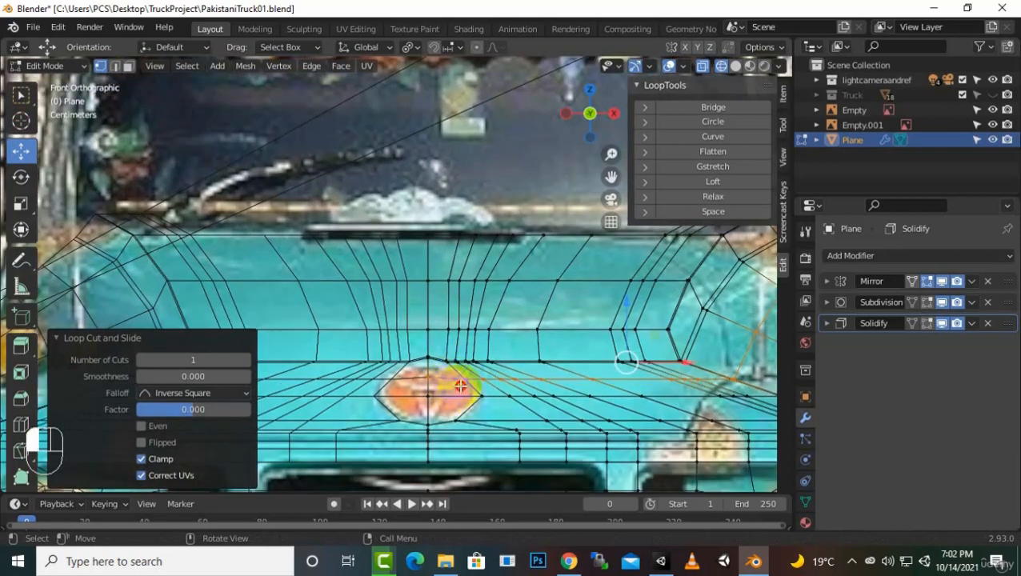
{"action": "left_click", "coordinate": [468, 377]}
{"action": "left_click_drag", "start_coordinate": [522, 379], "coordinate": [536, 399]}
{"action": "left_click", "coordinate": [480, 395]}
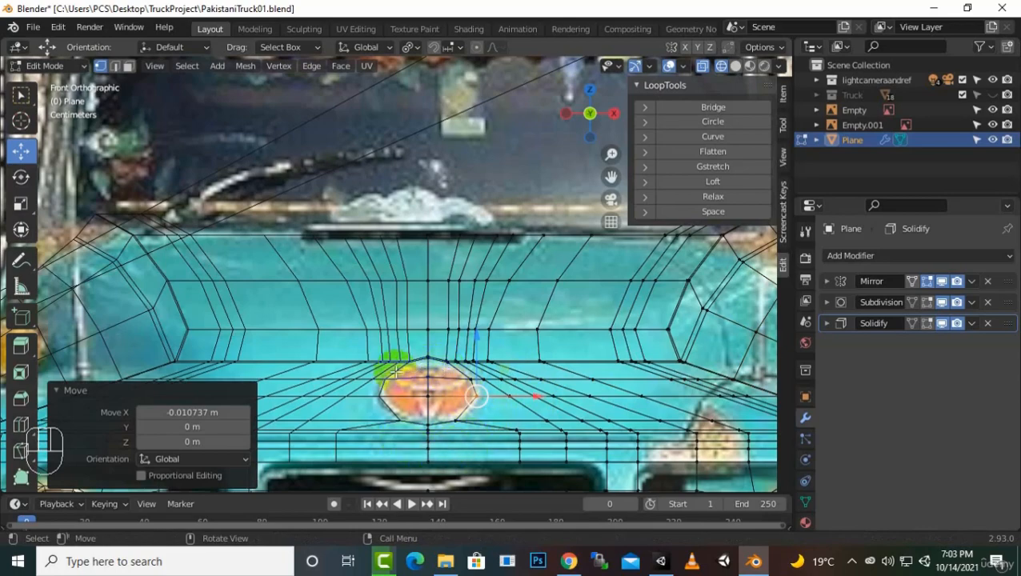
Step: Examine the truck front in solid shading in Object Mode, viewing it from the side and underneath
{"action": "scroll", "coordinate": [396, 364], "scroll_direction": "down", "scroll_amount": 3}
{"action": "left_click", "coordinate": [736, 66]}
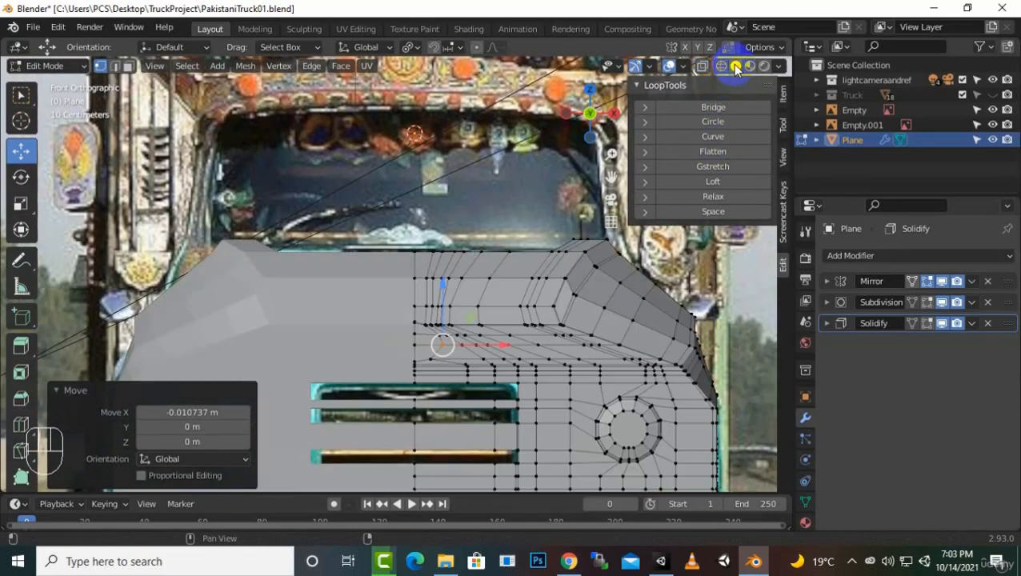
{"action": "scroll", "coordinate": [430, 322], "scroll_direction": "down", "scroll_amount": 2}
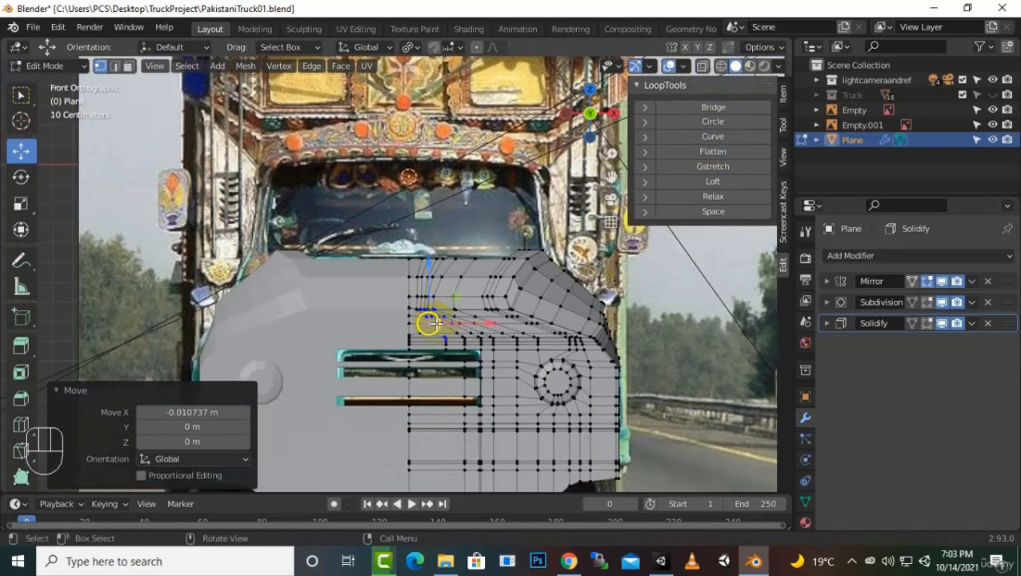
{"action": "scroll", "coordinate": [432, 326], "scroll_direction": "up", "scroll_amount": 2}
{"action": "key", "text": "Tab"}
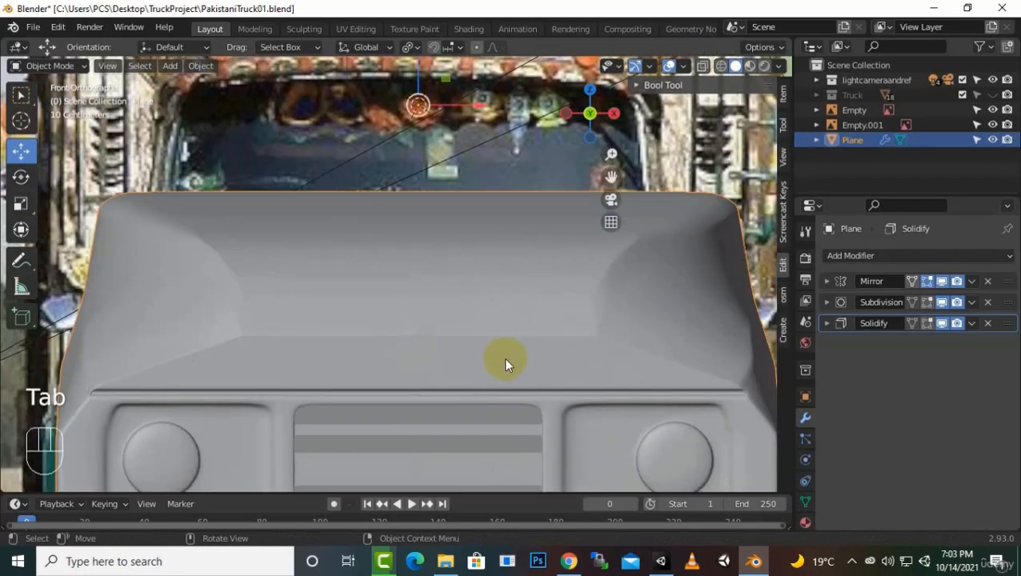
{"action": "scroll", "coordinate": [504, 358], "scroll_direction": "down", "scroll_amount": 3}
{"action": "middle_click_drag", "start_coordinate": [506, 358], "coordinate": [328, 362]}
{"action": "scroll", "coordinate": [568, 392], "scroll_direction": "down", "scroll_amount": 2}
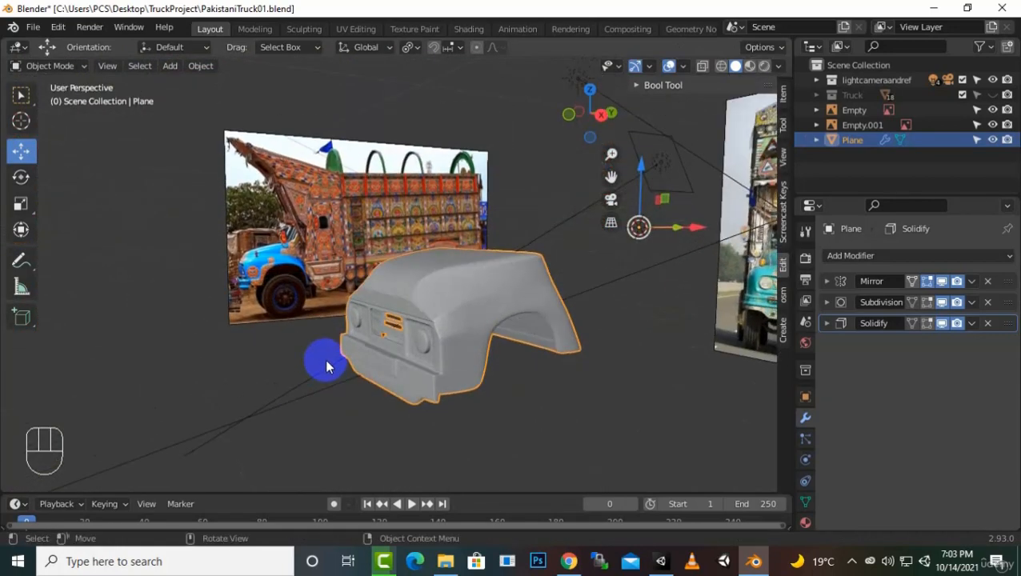
{"action": "middle_click_drag", "start_coordinate": [405, 400], "coordinate": [489, 355]}
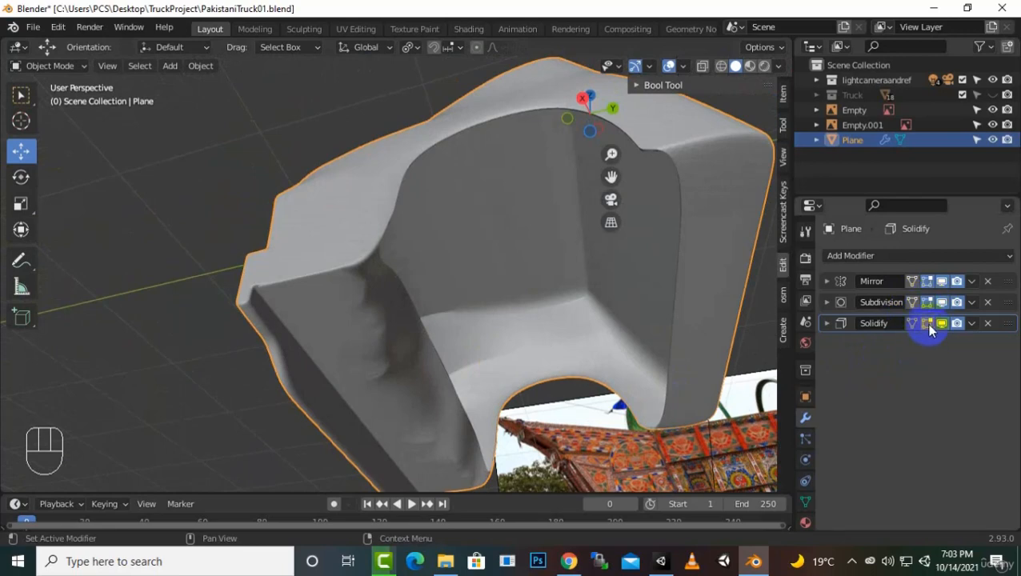
Step: Apply Shade Smooth to the truck front body
{"action": "middle_click_drag", "start_coordinate": [424, 400], "coordinate": [382, 411]}
{"action": "right_click", "coordinate": [383, 412]}
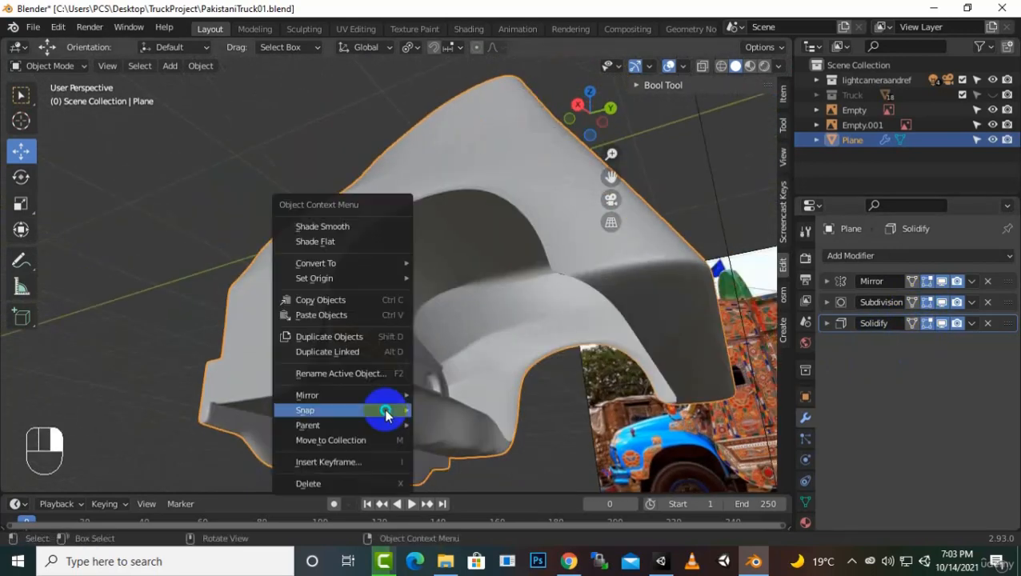
{"action": "left_click", "coordinate": [366, 229]}
{"action": "middle_click_drag", "start_coordinate": [491, 360], "coordinate": [498, 405]}
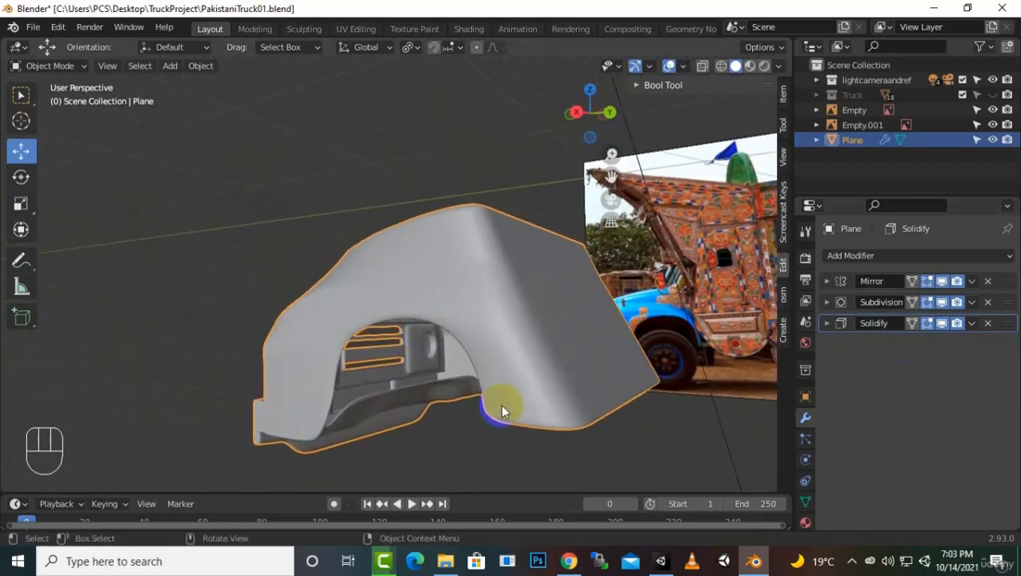
Step: Reveal all hidden geometry of the truck front mesh in Edit Mode
{"action": "key", "text": "Tab"}
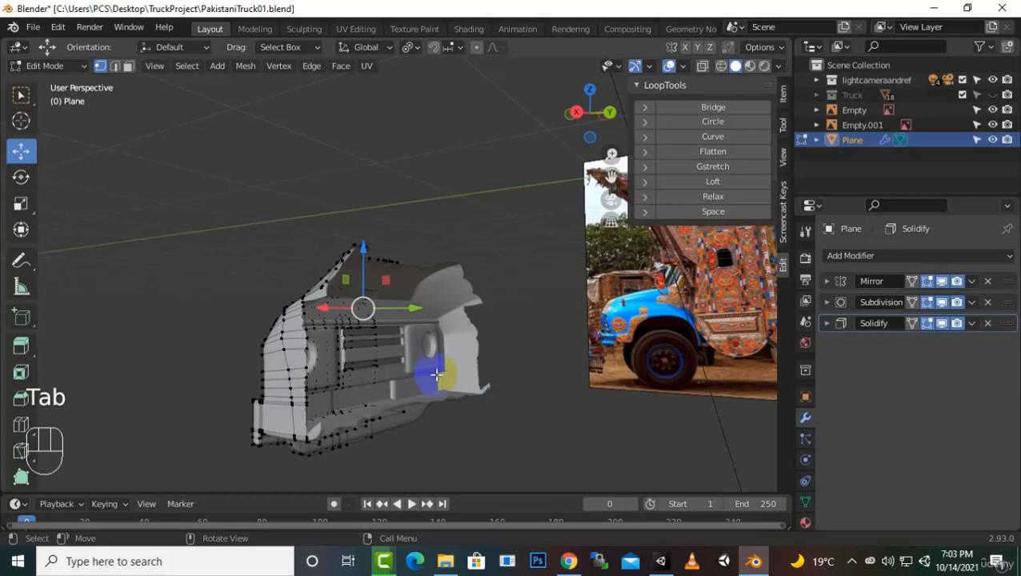
{"action": "key", "text": "alt"}
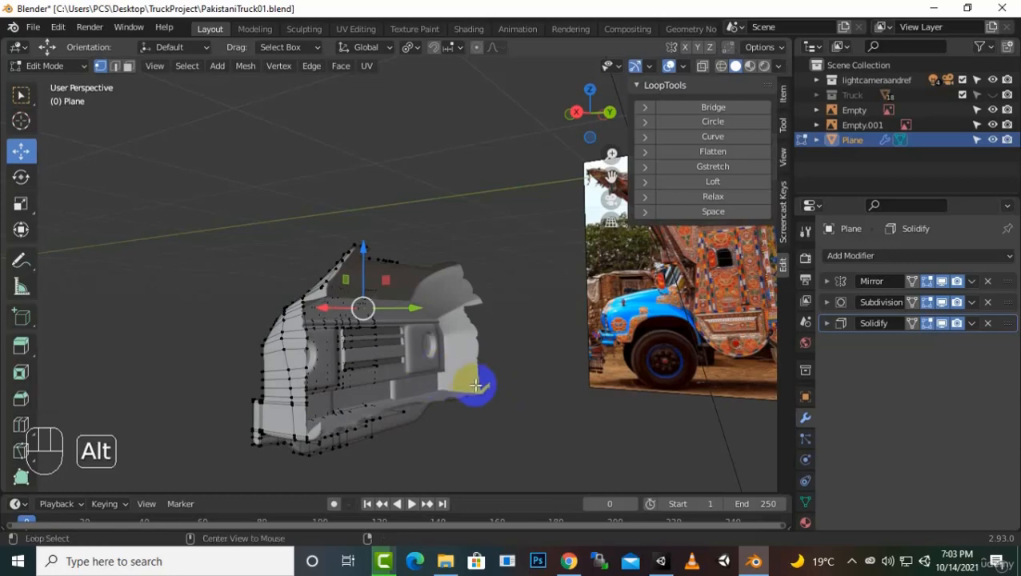
{"action": "key", "text": "alt+h"}
{"action": "middle_click_drag", "start_coordinate": [409, 419], "coordinate": [410, 398]}
Step: Select the whole truck front mesh and merge its vertices by distance, using a merge distance of 0.0001 m
{"action": "key", "text": "a"}
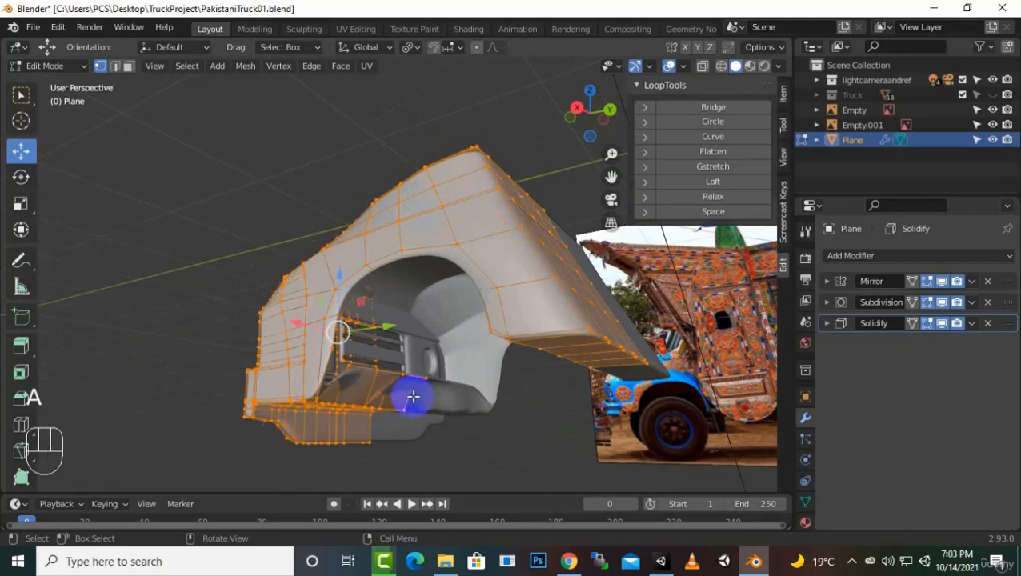
{"action": "right_click", "coordinate": [406, 394]}
{"action": "mouse_move", "coordinate": [401, 396]}
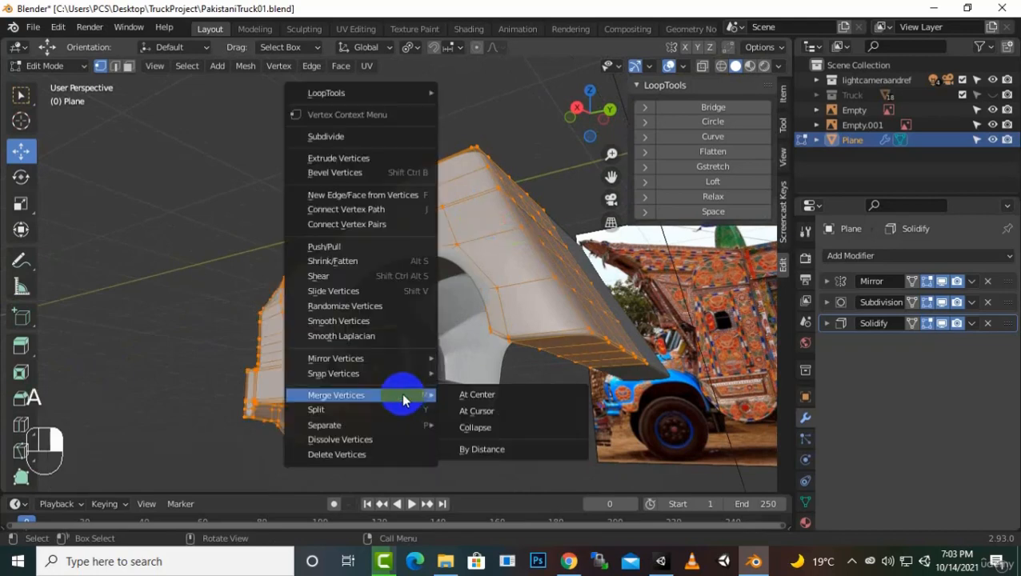
{"action": "left_click", "coordinate": [481, 449]}
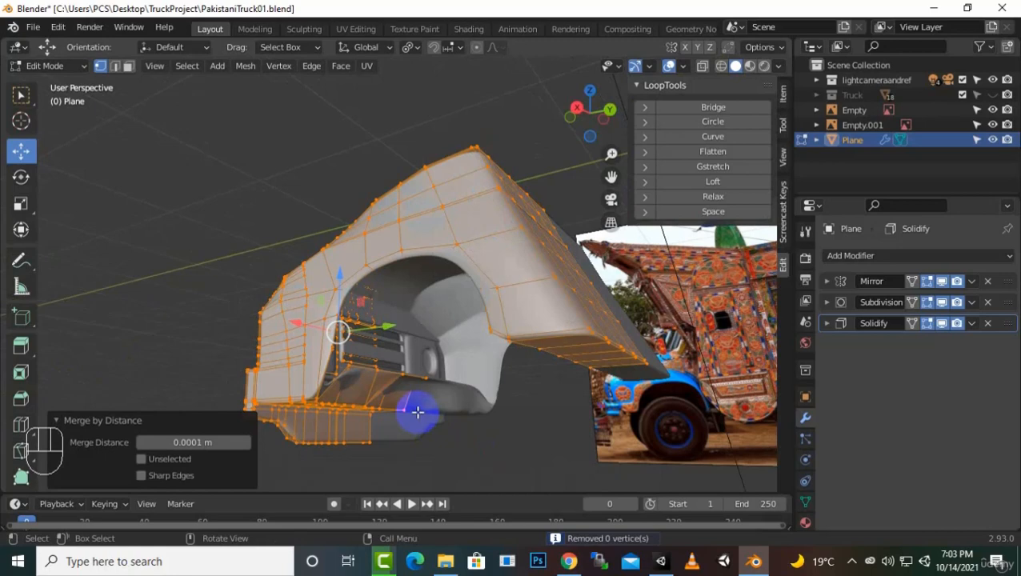
Step: Recalculate the normals of the whole truck front mesh to the outside and check the shading in Object Mode from underneath
{"action": "key", "text": "shift"}
{"action": "key", "text": "shift+n"}
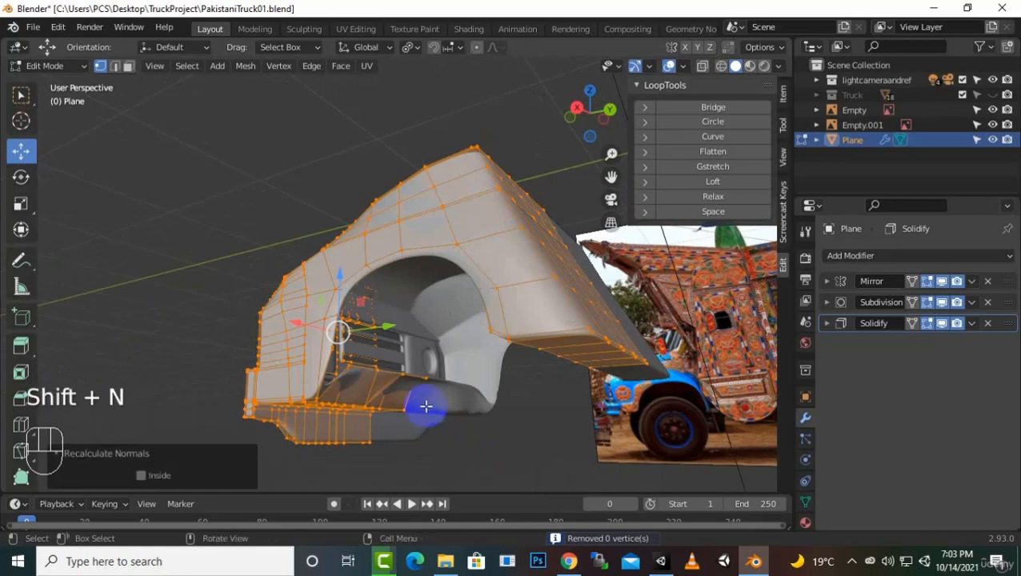
{"action": "scroll", "coordinate": [426, 406], "scroll_direction": "down", "scroll_amount": 2}
{"action": "key", "text": "Tab"}
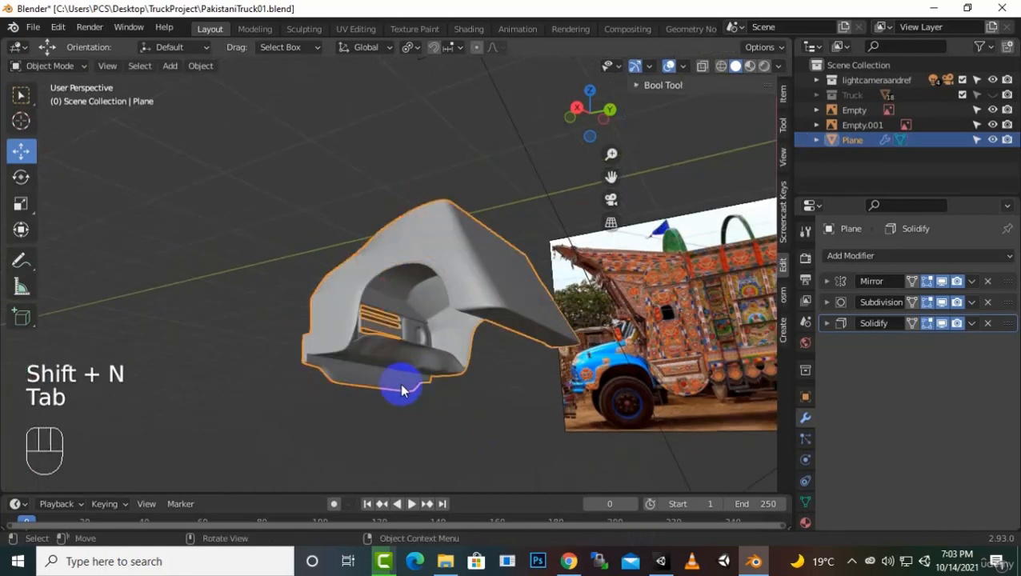
{"action": "middle_click_drag", "start_coordinate": [400, 382], "coordinate": [299, 316]}
{"action": "scroll", "coordinate": [298, 316], "scroll_direction": "up", "scroll_amount": 4}
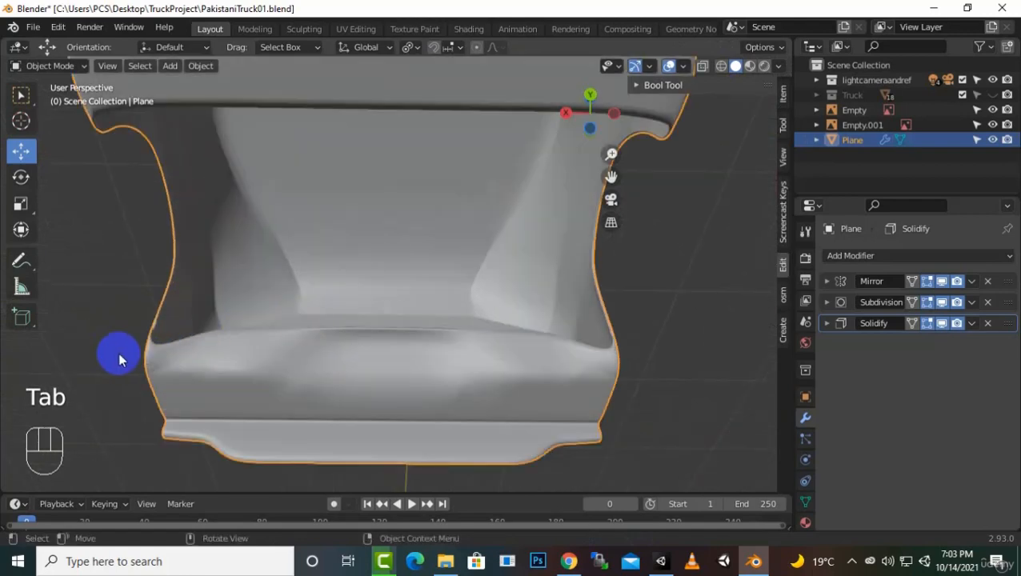
{"action": "scroll", "coordinate": [497, 351], "scroll_direction": "down", "scroll_amount": 3}
{"action": "middle_click_drag", "start_coordinate": [497, 350], "coordinate": [321, 369]}
{"action": "key", "text": "Tab"}
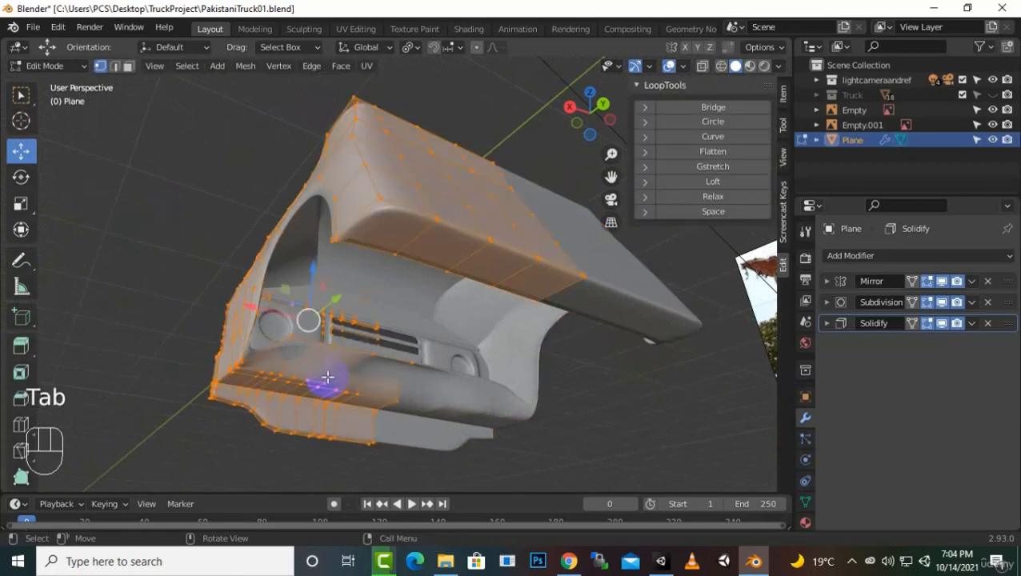
{"action": "scroll", "coordinate": [327, 377], "scroll_direction": "up", "scroll_amount": 2}
{"action": "key", "text": "ctrl"}
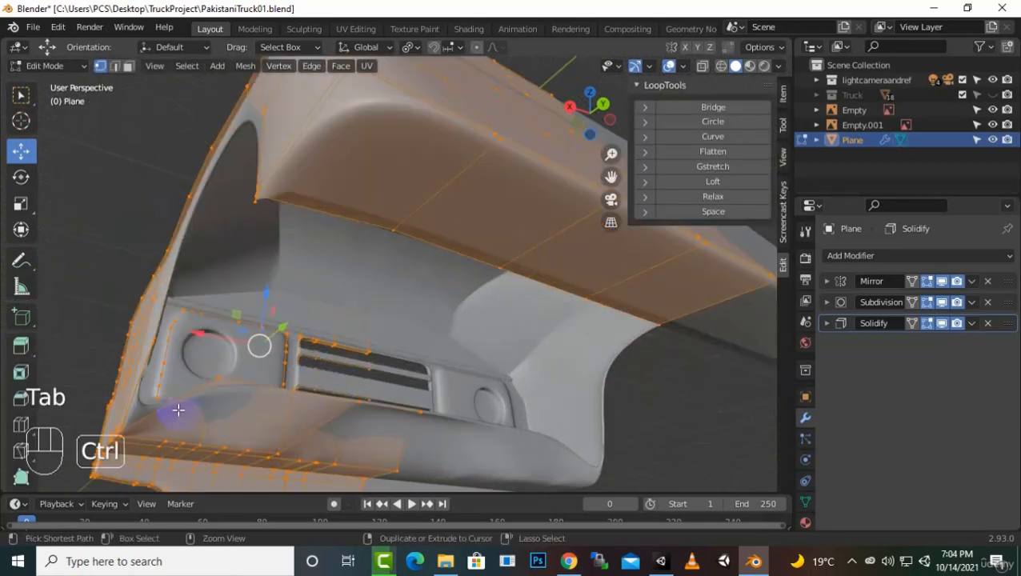
{"action": "key", "text": "ctrl+r"}
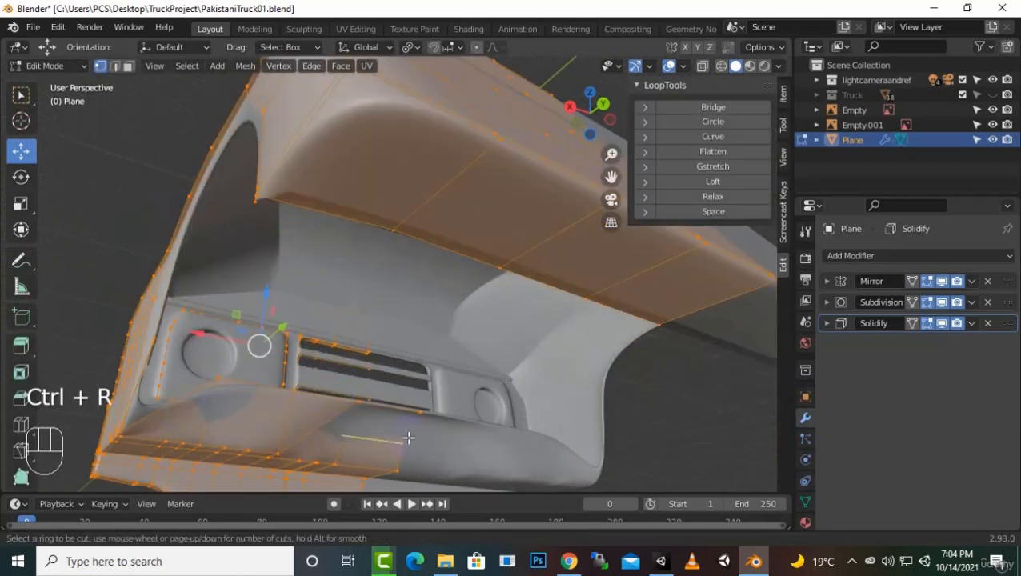
{"action": "right_click", "coordinate": [322, 433]}
Step: Turn off the Edit Mode display of the Subdivision and Solidify modifiers on the truck front
{"action": "left_click", "coordinate": [926, 304]}
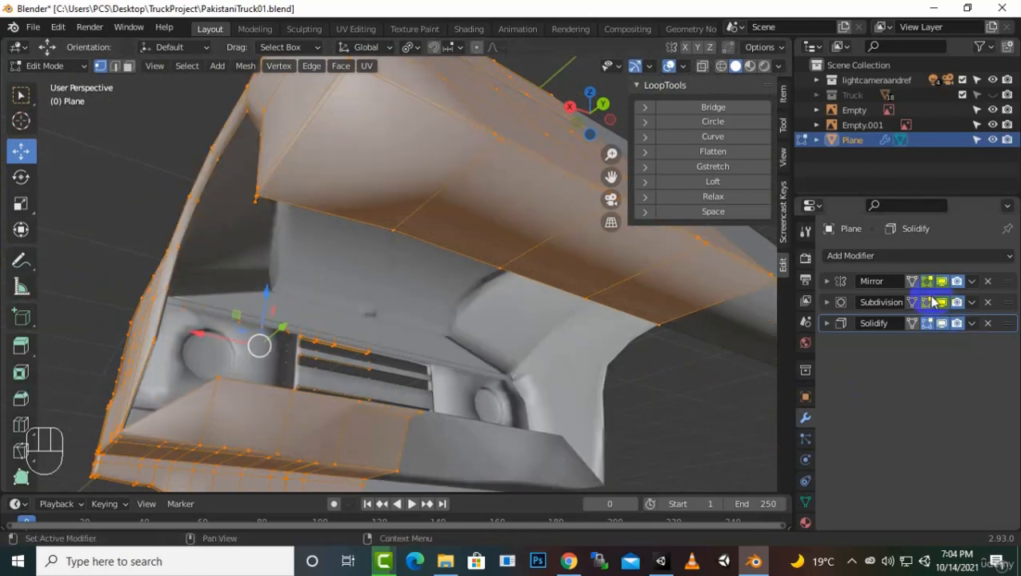
{"action": "left_click", "coordinate": [927, 324]}
{"action": "key", "text": "ctrl"}
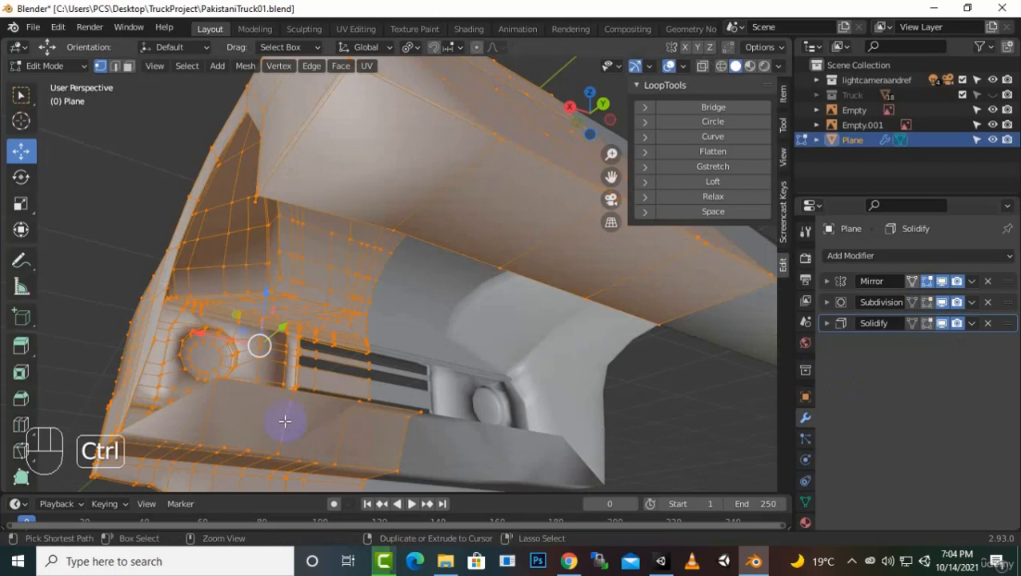
{"action": "key", "text": "ctrl+r"}
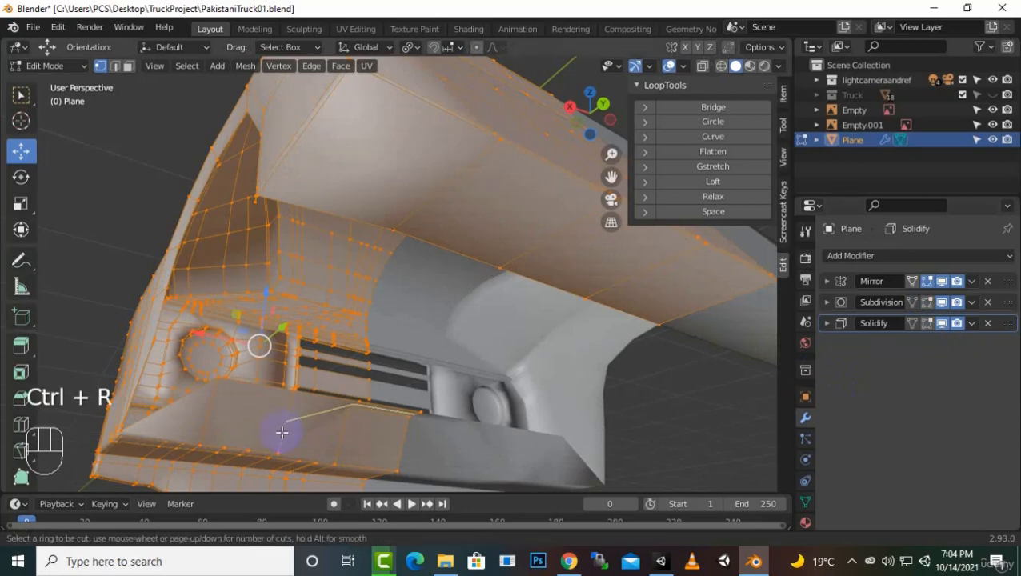
Step: Compare the hood's side and rear wall with the side reference image of the truck, in right orthographic and perspective views
{"action": "middle_click_drag", "start_coordinate": [408, 444], "coordinate": [405, 411]}
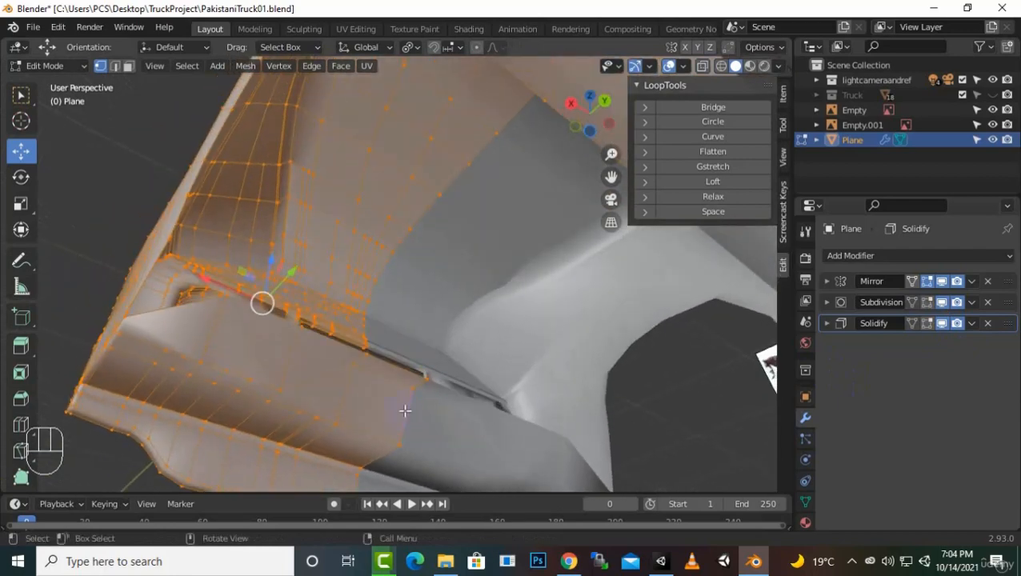
{"action": "scroll", "coordinate": [217, 349], "scroll_direction": "down", "scroll_amount": 5}
{"action": "middle_click_drag", "start_coordinate": [286, 360], "coordinate": [520, 388]}
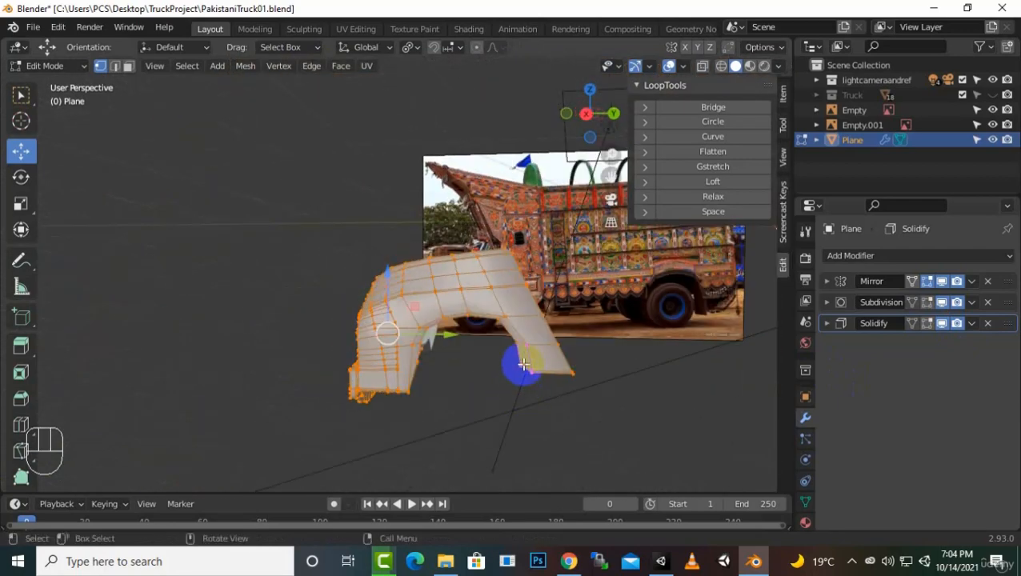
{"action": "key", "text": "KP_3"}
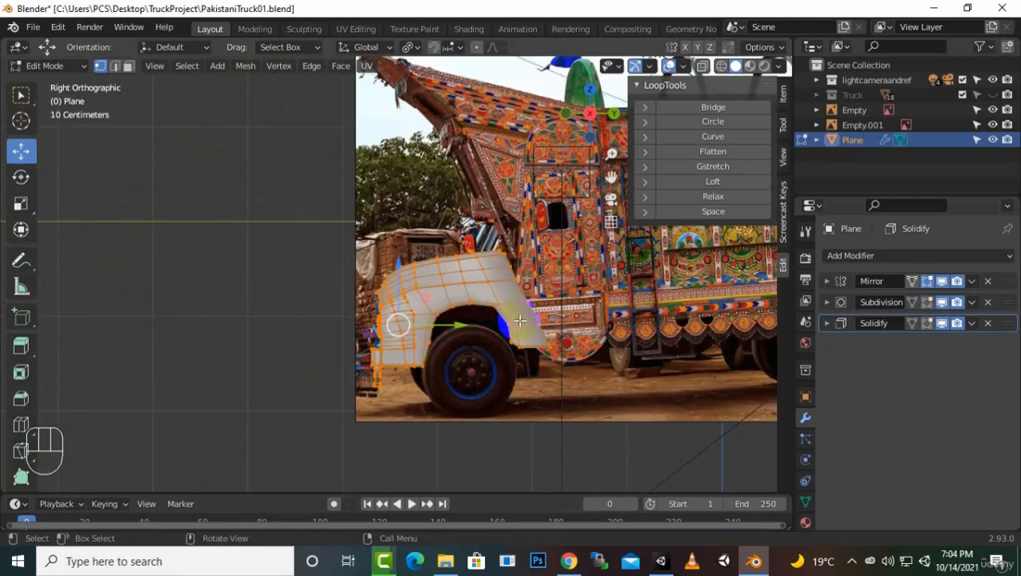
{"action": "scroll", "coordinate": [528, 323], "scroll_direction": "down", "scroll_amount": 3}
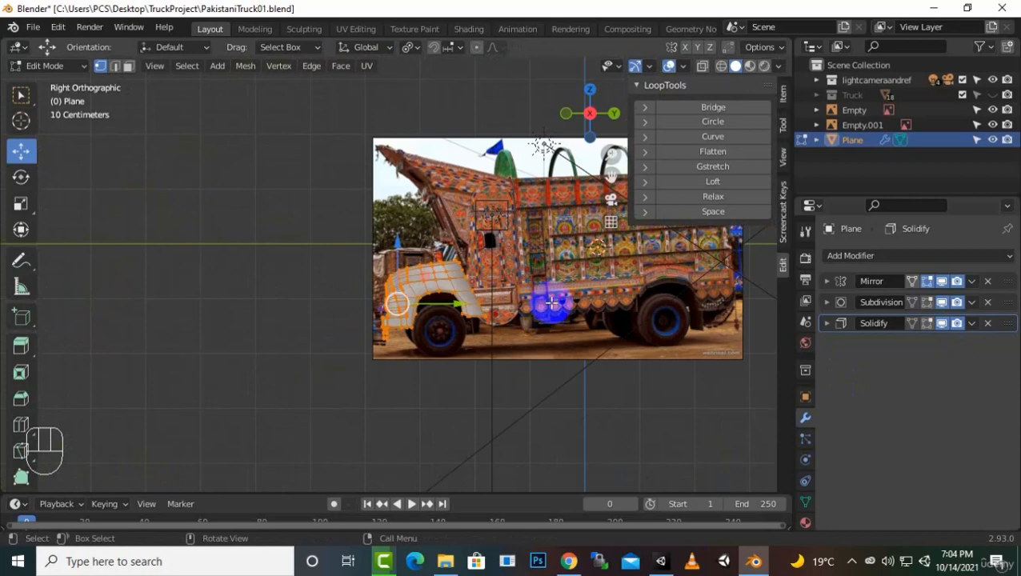
{"action": "scroll", "coordinate": [546, 312], "scroll_direction": "up", "scroll_amount": 2}
{"action": "left_click_drag", "start_coordinate": [613, 170], "coordinate": [540, 198]}
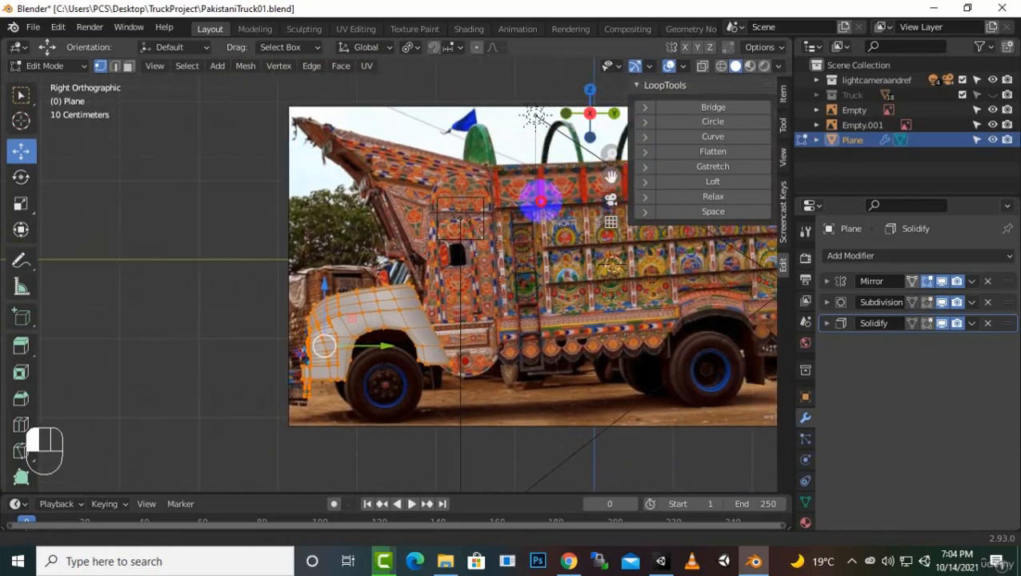
{"action": "scroll", "coordinate": [395, 301], "scroll_direction": "up", "scroll_amount": 3}
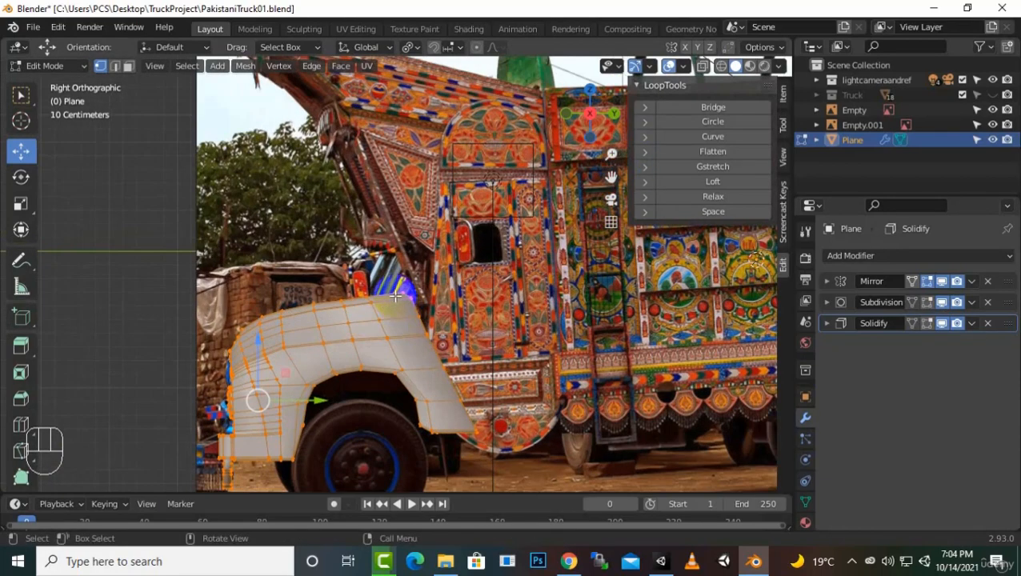
{"action": "middle_click_drag", "start_coordinate": [396, 296], "coordinate": [445, 320]}
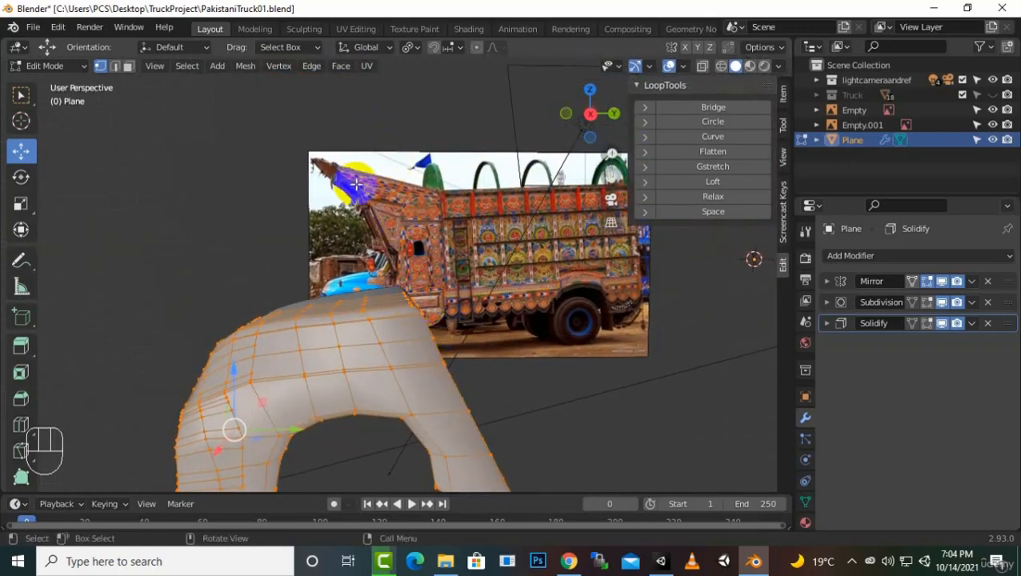
{"action": "middle_click_drag", "start_coordinate": [428, 297], "coordinate": [414, 298]}
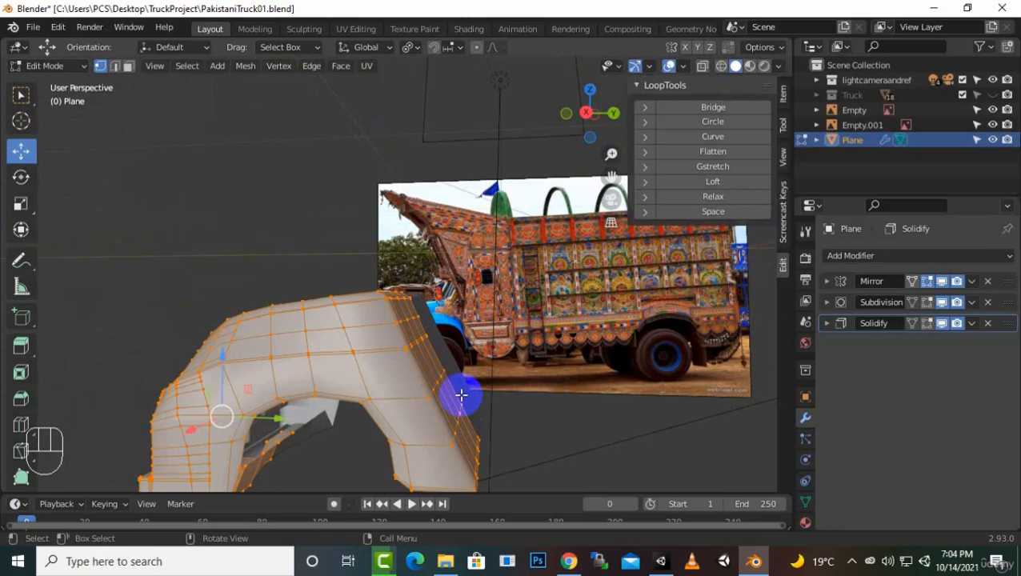
{"action": "middle_click_drag", "start_coordinate": [465, 388], "coordinate": [464, 403]}
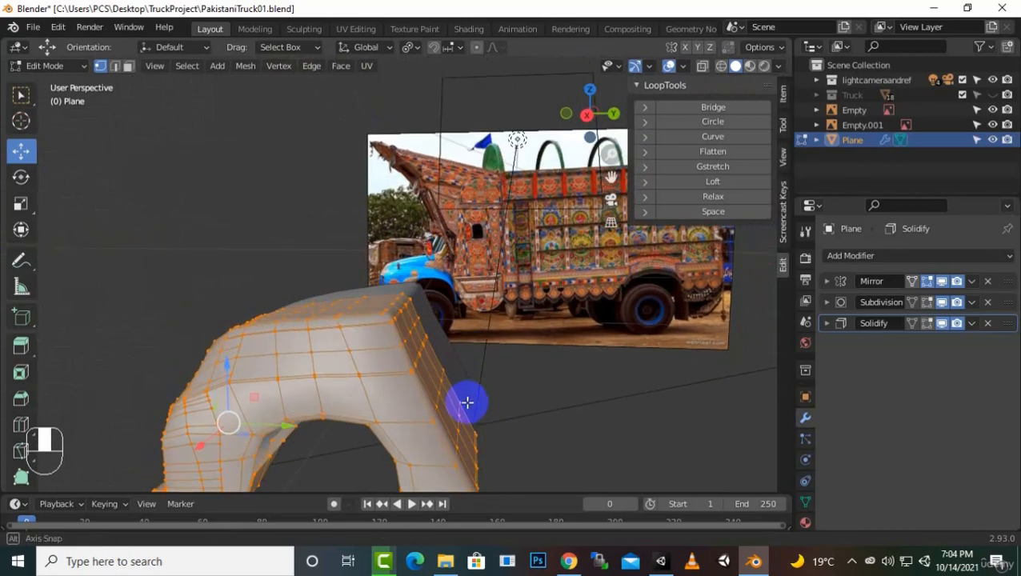
{"action": "scroll", "coordinate": [389, 329], "scroll_direction": "up", "scroll_amount": 2}
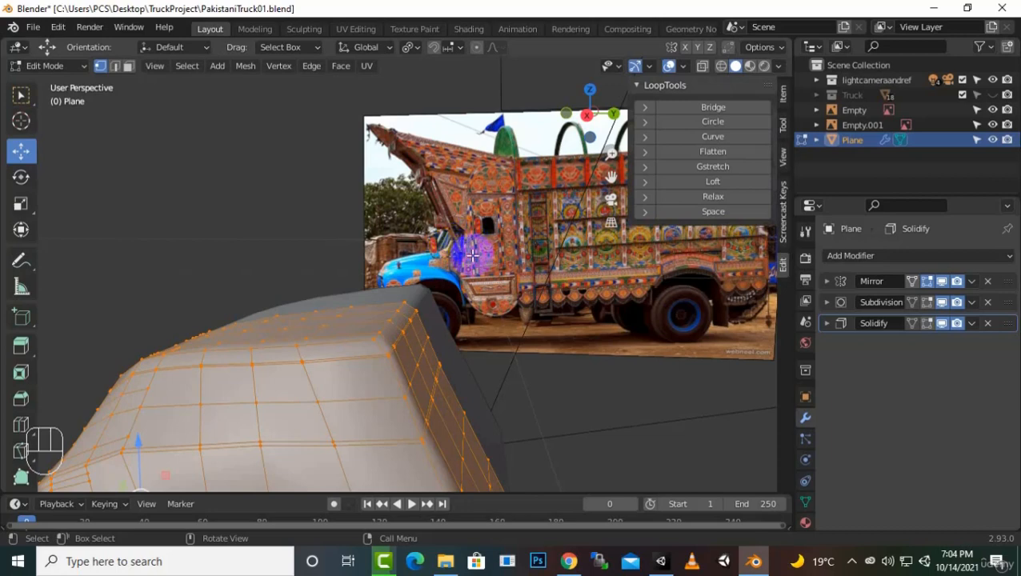
{"action": "middle_click_drag", "start_coordinate": [470, 246], "coordinate": [464, 243]}
{"action": "middle_click_drag", "start_coordinate": [459, 345], "coordinate": [438, 344]}
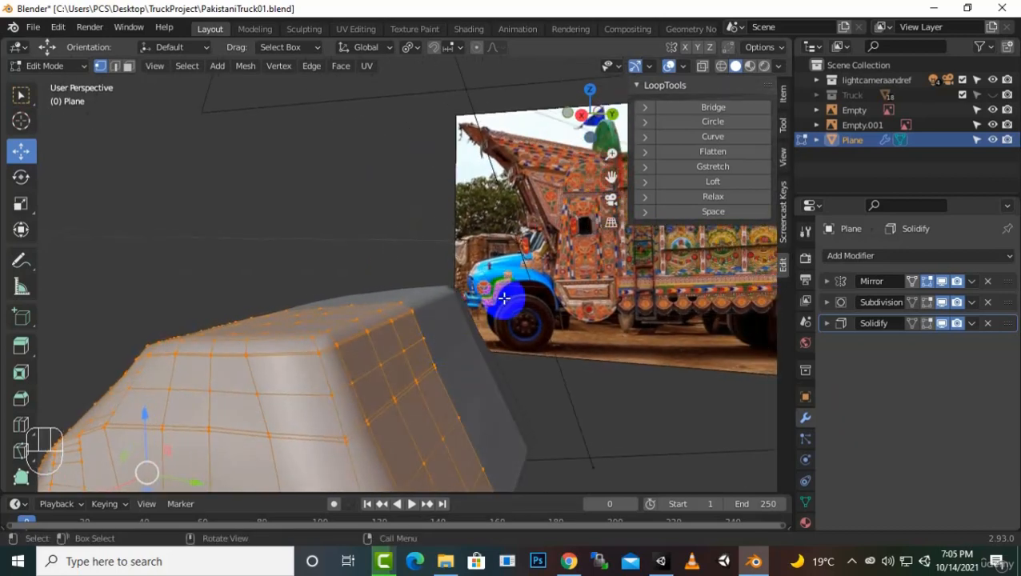
{"action": "middle_click_drag", "start_coordinate": [529, 330], "coordinate": [390, 323]}
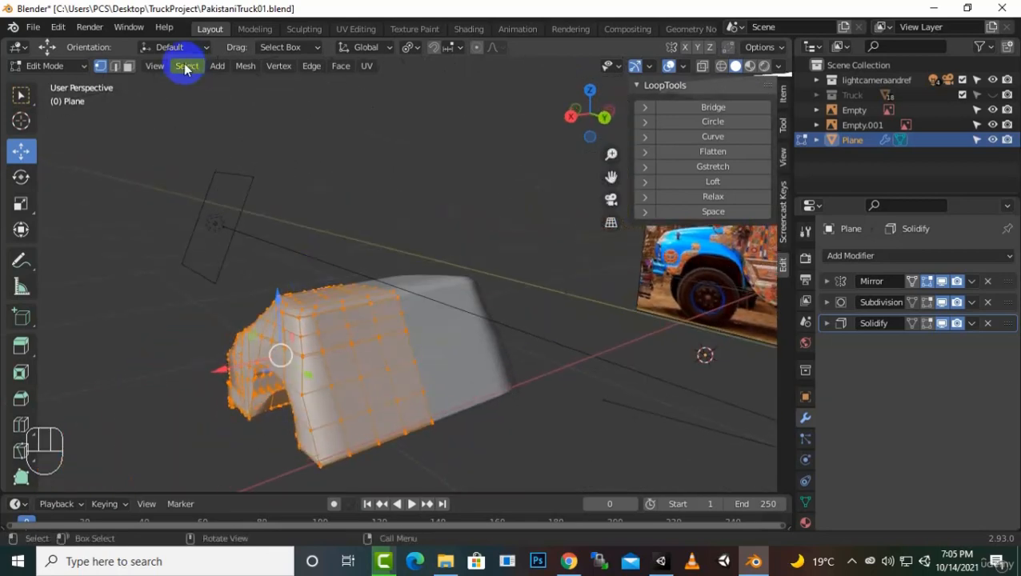
Step: Delete the inner faces of the truck front's rear wall facing the cab, keeping the border strip beside the wheel arch
{"action": "left_click", "coordinate": [128, 66]}
{"action": "left_click", "coordinate": [387, 309]}
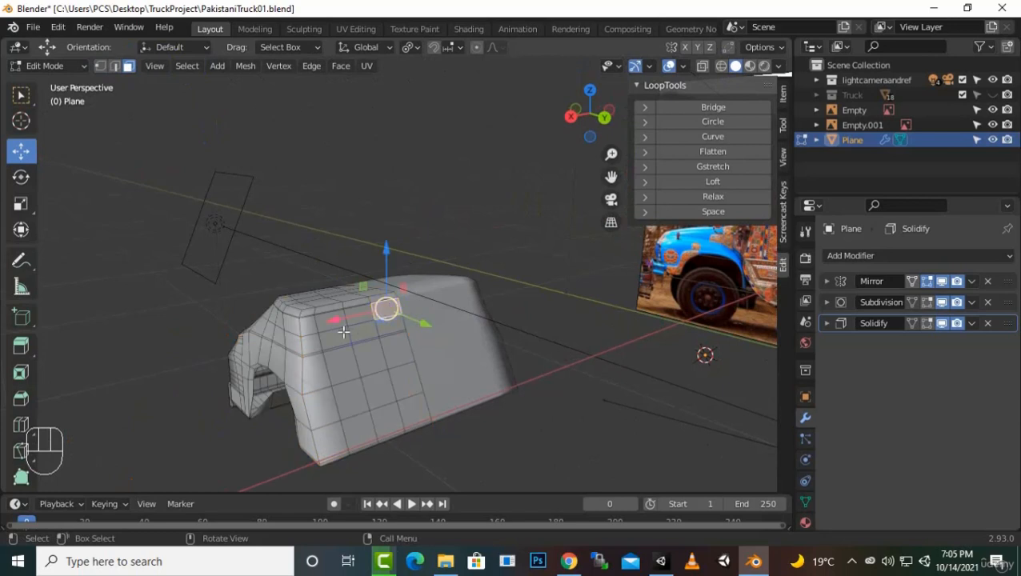
{"action": "left_click", "coordinate": [329, 320], "text": "ctrl"}
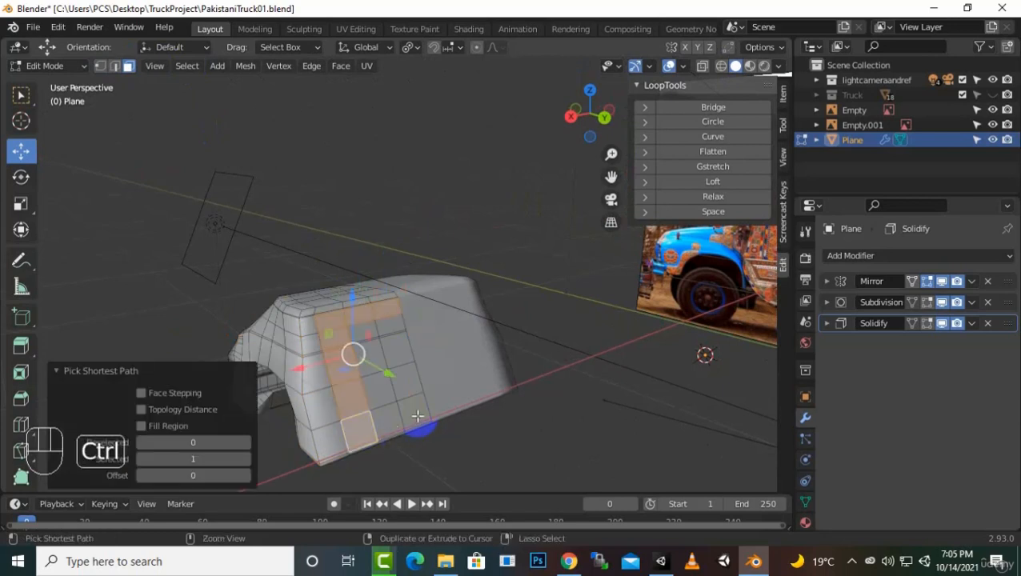
{"action": "left_click", "coordinate": [396, 326], "text": "ctrl"}
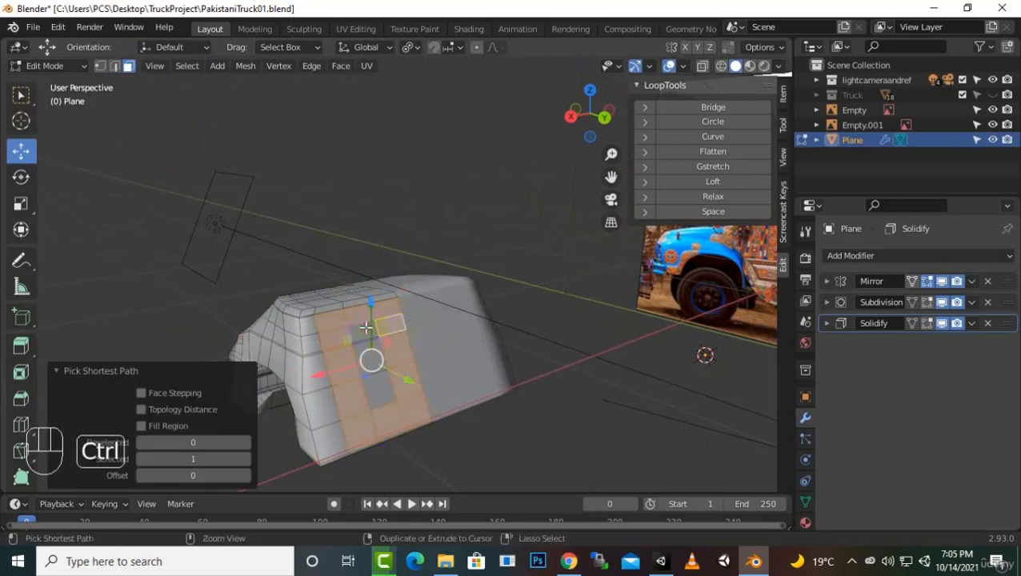
{"action": "middle_click_drag", "start_coordinate": [407, 400], "coordinate": [482, 349]}
{"action": "key", "text": "Delete"}
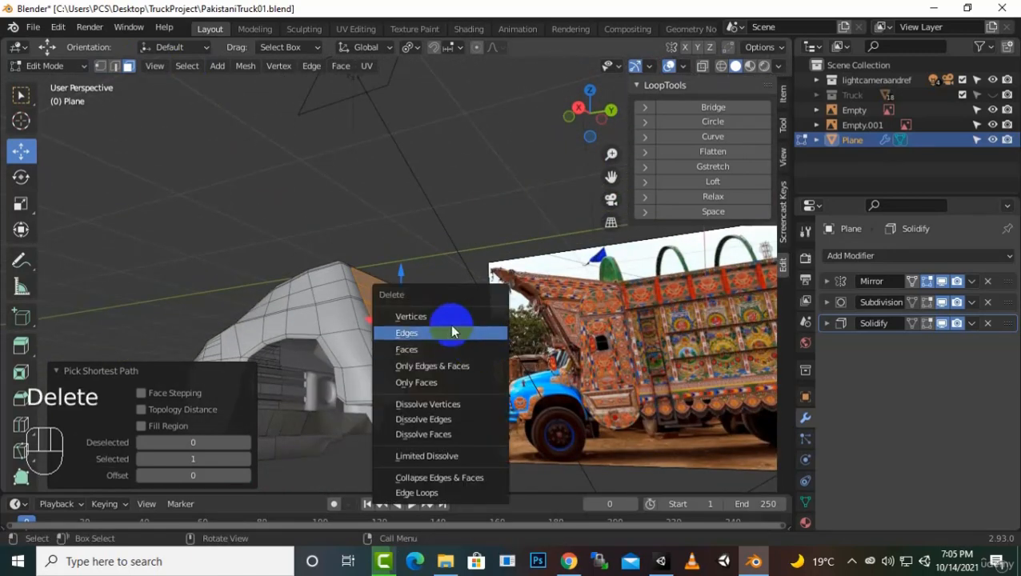
{"action": "left_click", "coordinate": [451, 348]}
Step: Select the open border edge loop around the hood's rear opening and compare it with the side reference image in right orthographic and perspective views
{"action": "middle_click_drag", "start_coordinate": [511, 367], "coordinate": [363, 379]}
{"action": "scroll", "coordinate": [348, 409], "scroll_direction": "down", "scroll_amount": 1}
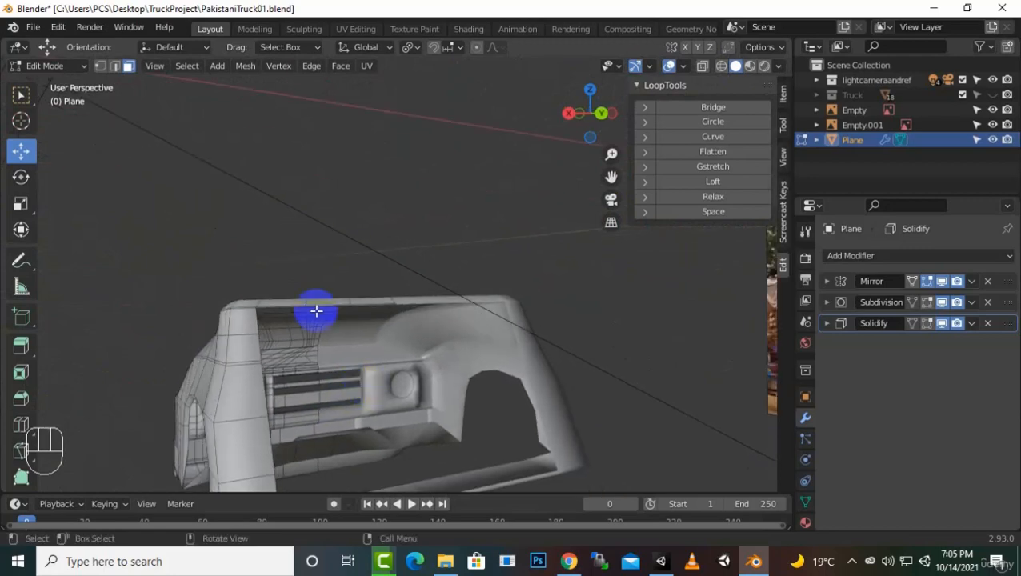
{"action": "left_click", "coordinate": [117, 67]}
{"action": "middle_click_drag", "start_coordinate": [354, 284], "coordinate": [309, 360]}
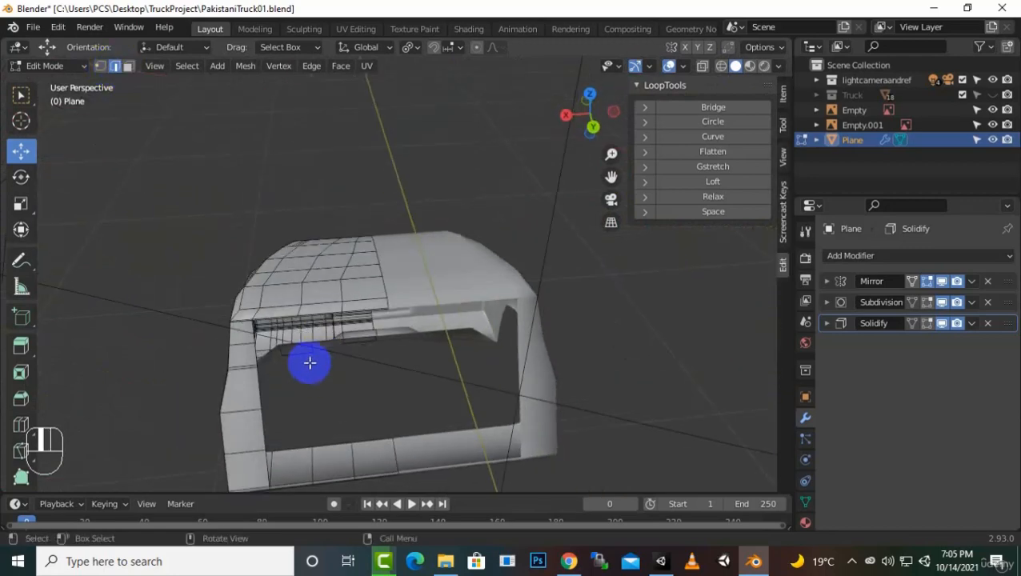
{"action": "left_click", "coordinate": [250, 329], "text": "alt"}
{"action": "middle_click_drag", "start_coordinate": [250, 329], "coordinate": [367, 331]}
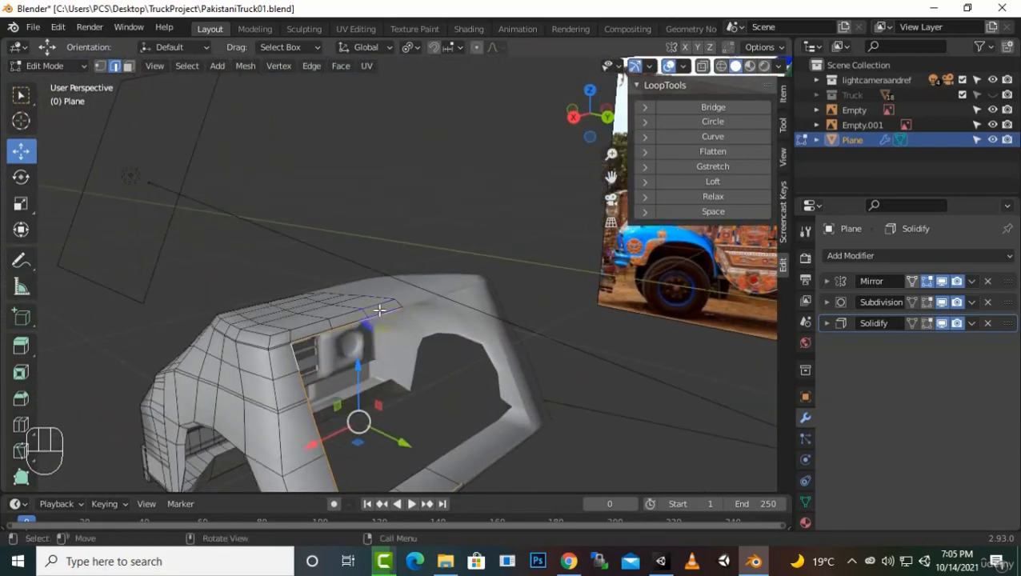
{"action": "key", "text": "KP_3"}
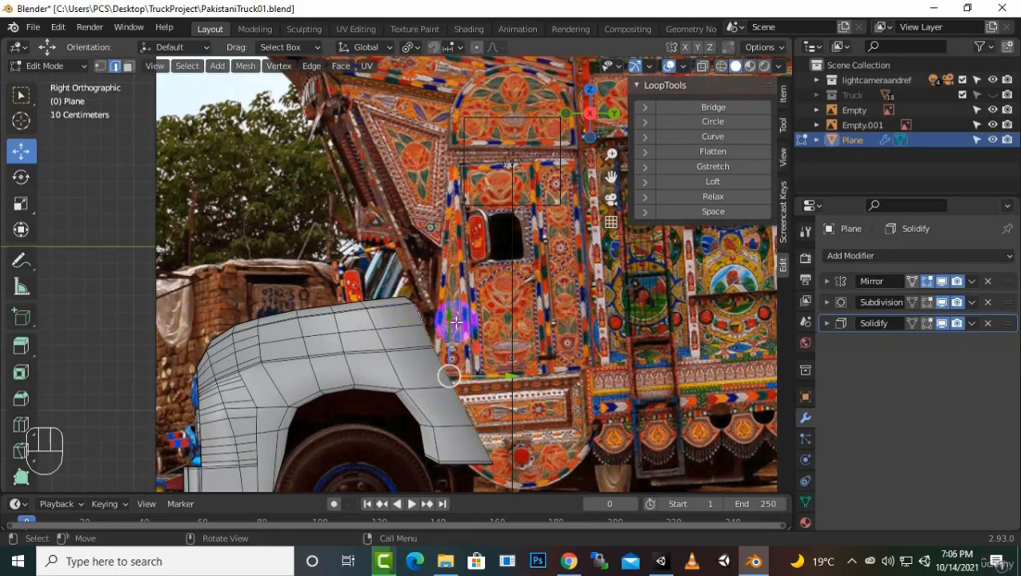
{"action": "left_click_drag", "start_coordinate": [454, 321], "coordinate": [417, 324], "text": "alt"}
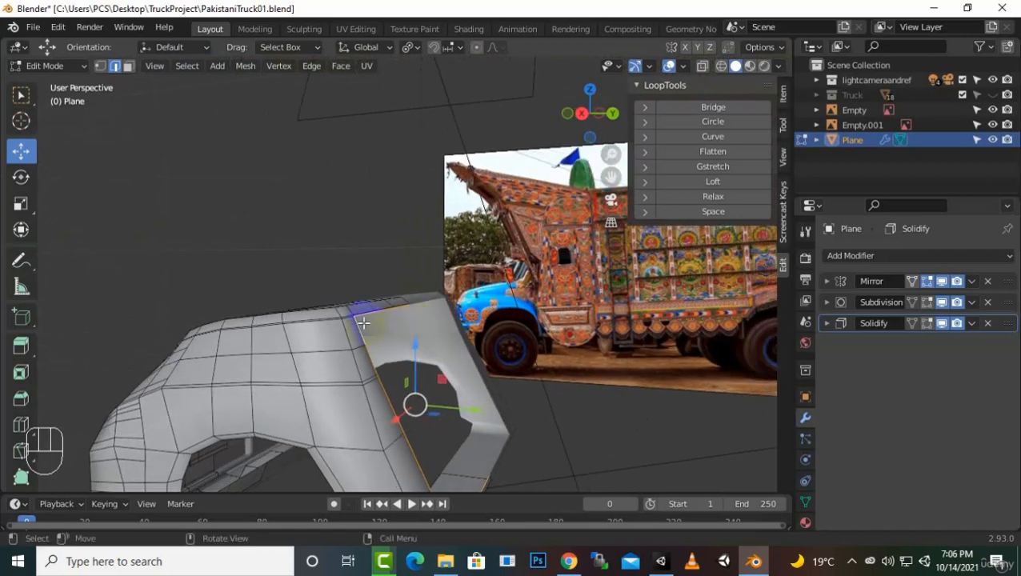
{"action": "mouse_move", "coordinate": [363, 323]}
{"action": "middle_mouse_down"}
{"action": "mouse_move", "coordinate": [387, 347]}
{"action": "mouse_move", "coordinate": [377, 334]}
{"action": "middle_mouse_up"}
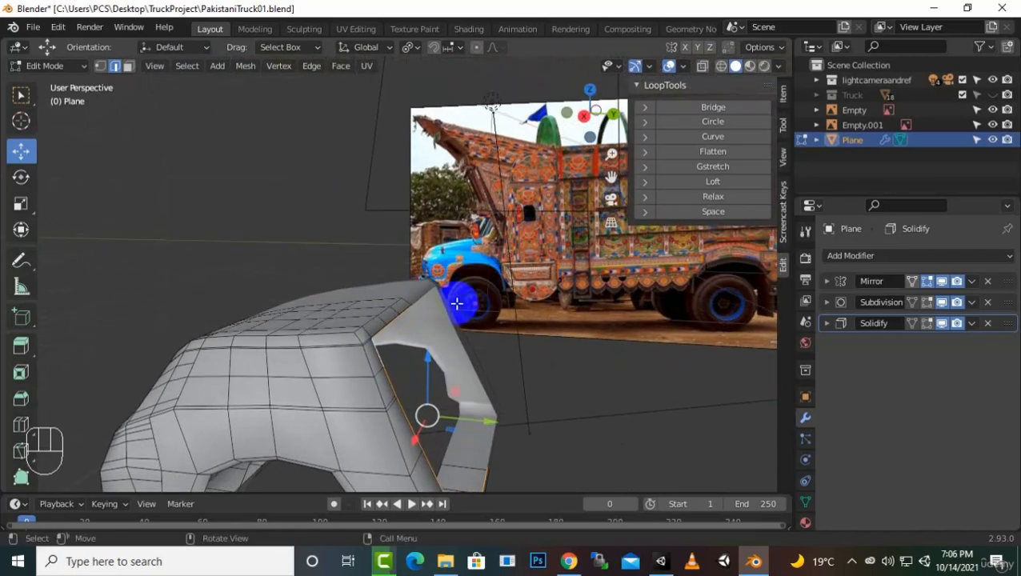
{"action": "middle_click_drag", "start_coordinate": [391, 350], "coordinate": [390, 343]}
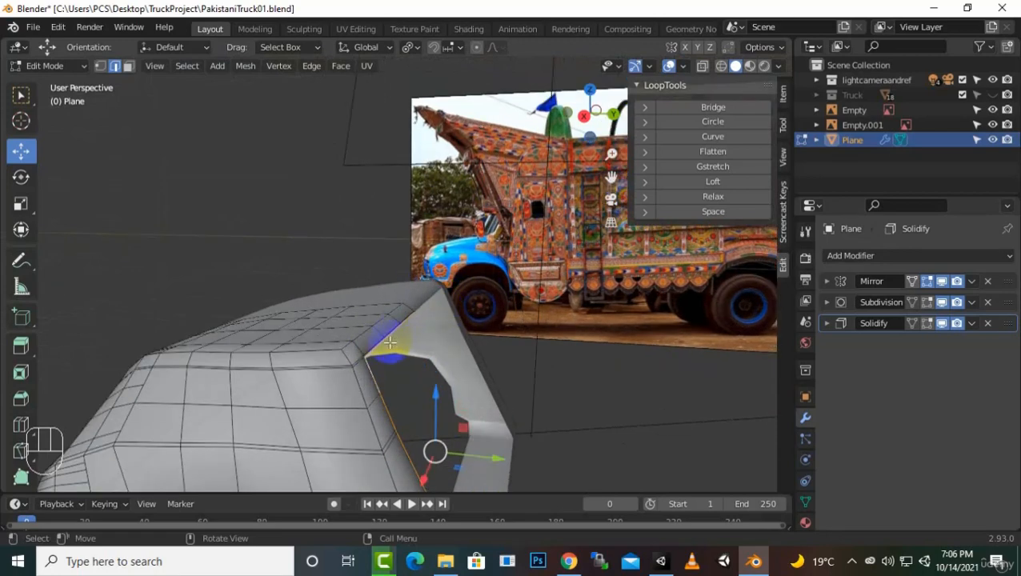
Step: Delete the narrow strip of rear wall faces remaining just below the hood's rear top edge
{"action": "left_click", "coordinate": [373, 342]}
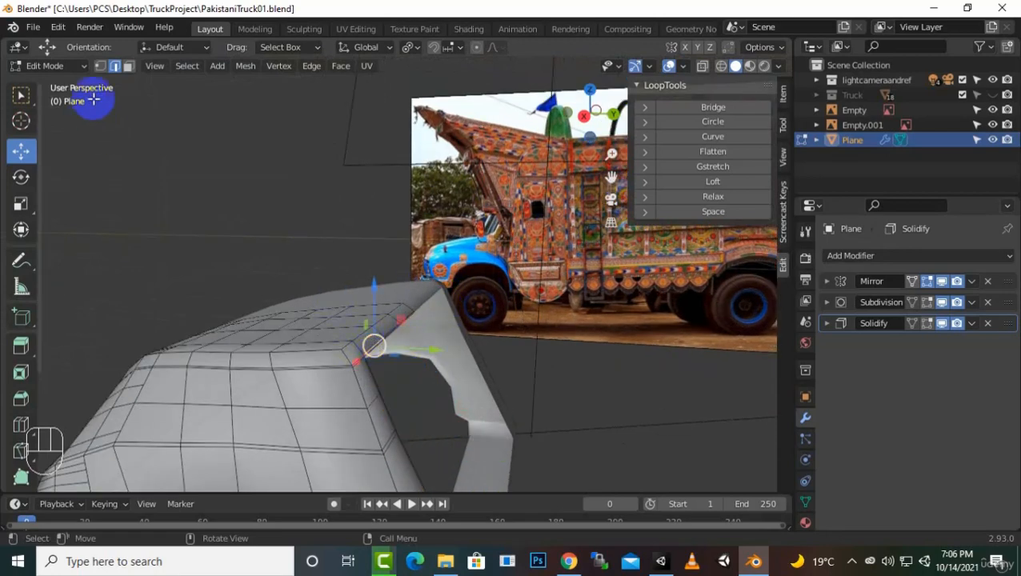
{"action": "left_click", "coordinate": [128, 67]}
{"action": "left_click", "coordinate": [380, 336]}
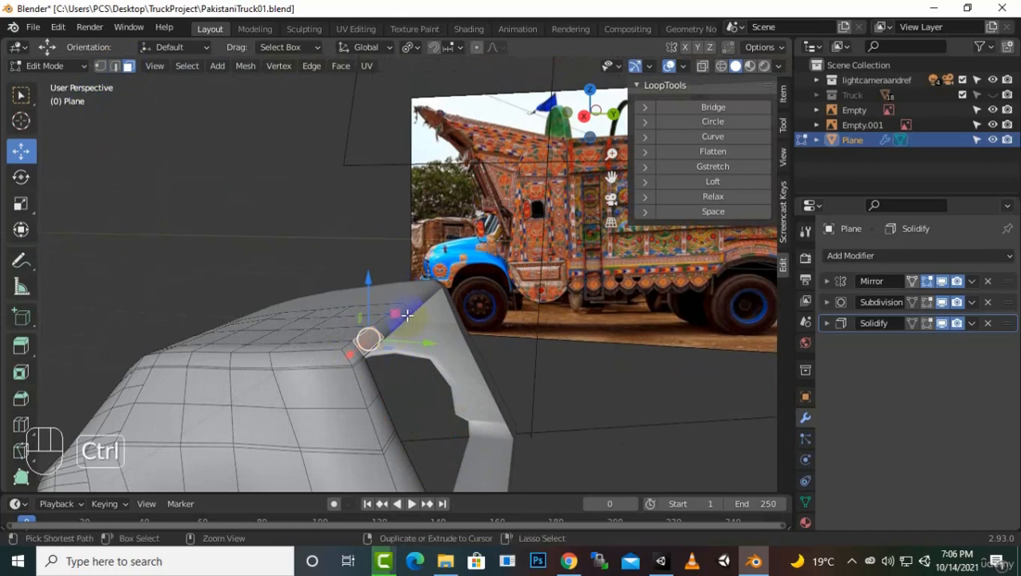
{"action": "left_click", "coordinate": [405, 314], "text": "ctrl"}
{"action": "middle_click_drag", "start_coordinate": [404, 314], "coordinate": [346, 364]}
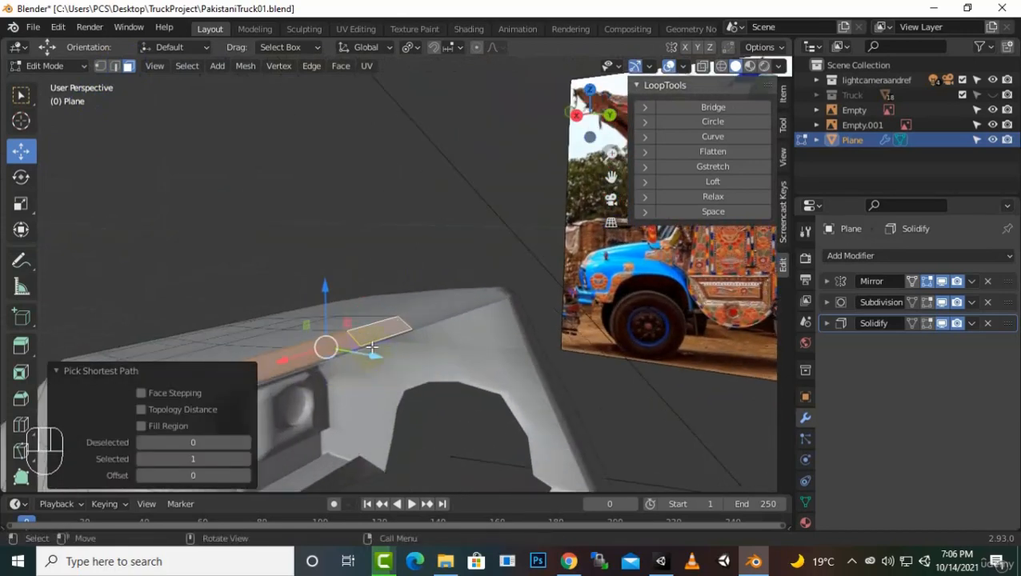
{"action": "middle_click_drag", "start_coordinate": [424, 356], "coordinate": [303, 381]}
{"action": "left_click", "coordinate": [299, 359], "text": "ctrl"}
{"action": "middle_click_drag", "start_coordinate": [383, 365], "coordinate": [422, 376]}
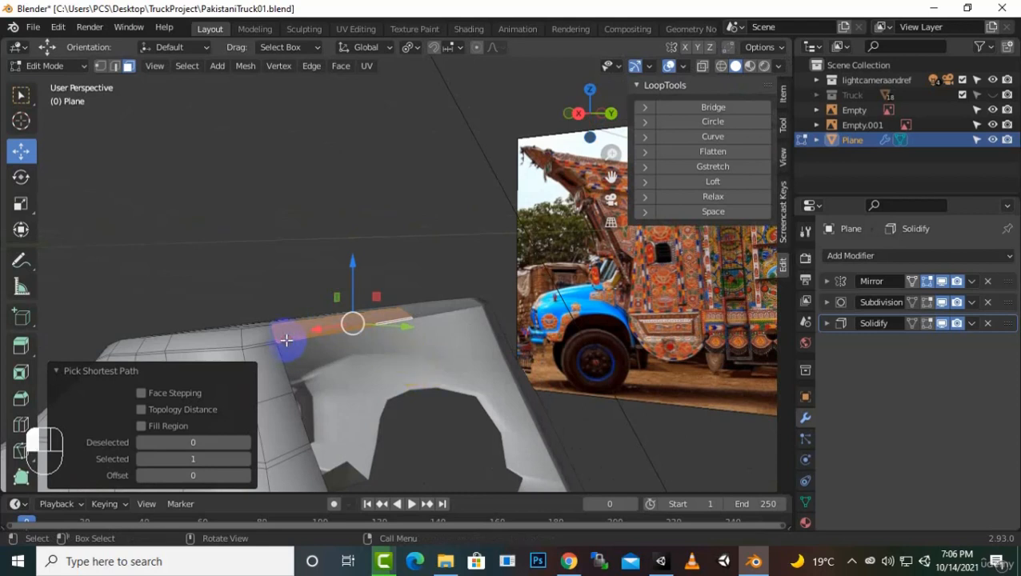
{"action": "middle_click_drag", "start_coordinate": [286, 340], "coordinate": [387, 335]}
{"action": "left_click", "coordinate": [412, 358], "text": "ctrl"}
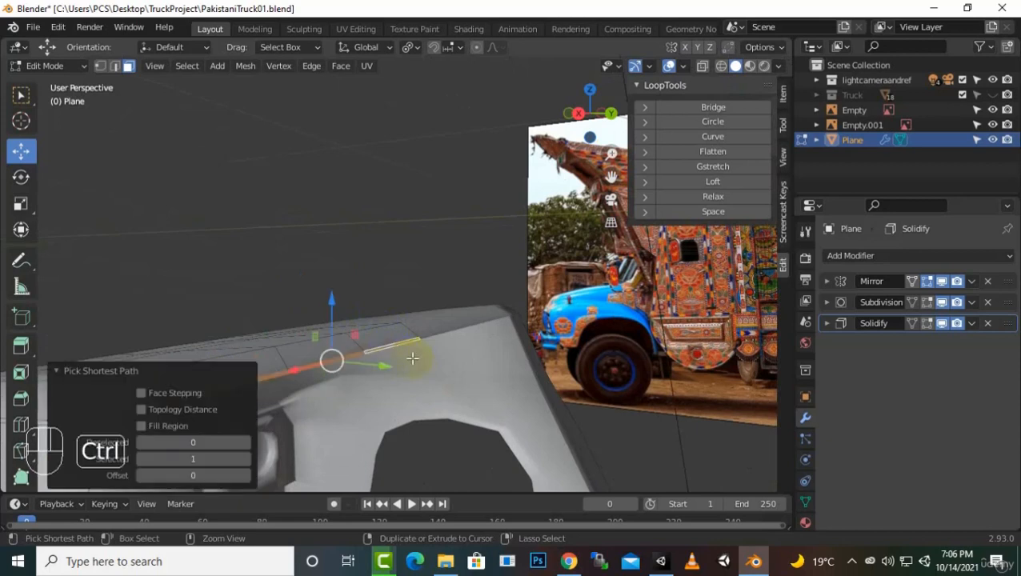
{"action": "key", "text": "Delete"}
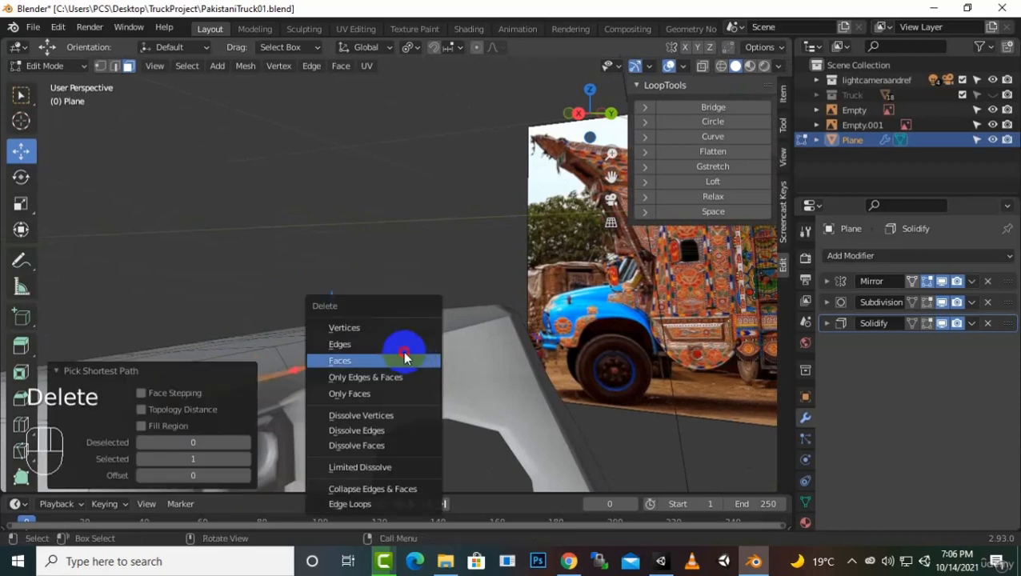
{"action": "left_click", "coordinate": [406, 356]}
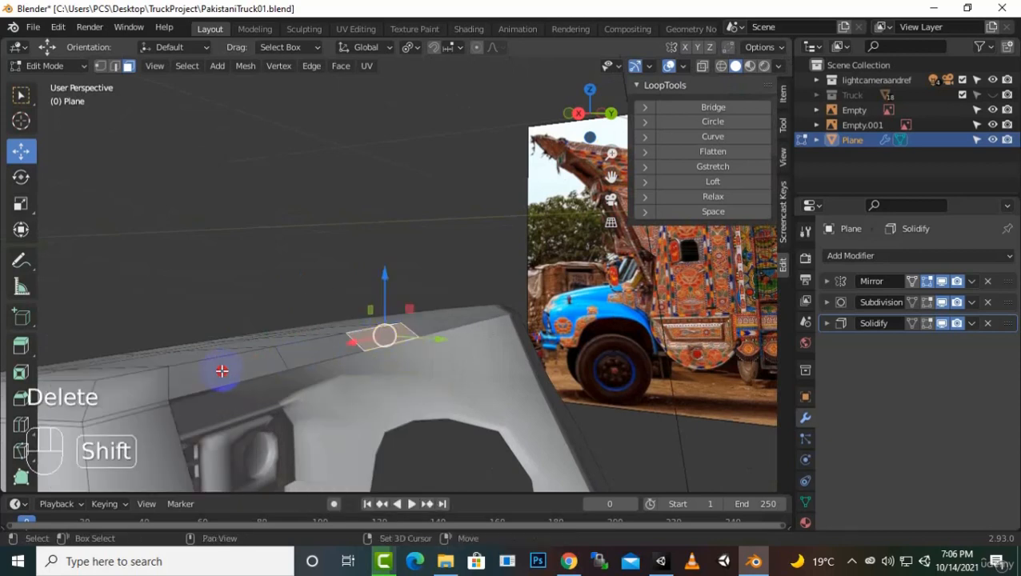
Step: Select the narrow row of faces along the hood's rear top edge and show it in right orthographic view
{"action": "left_click", "coordinate": [221, 371], "text": "shift"}
{"action": "left_click", "coordinate": [305, 364], "text": "shift"}
{"action": "middle_click_drag", "start_coordinate": [285, 417], "coordinate": [312, 426]}
{"action": "key", "text": "KP_3"}
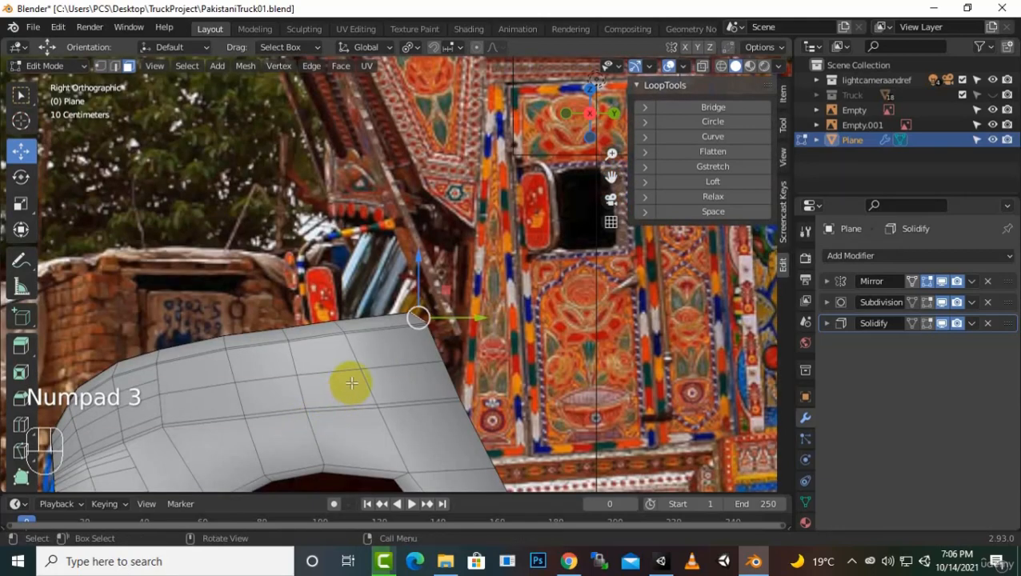
{"action": "key", "text": "e"}
{"action": "key", "text": "y"}
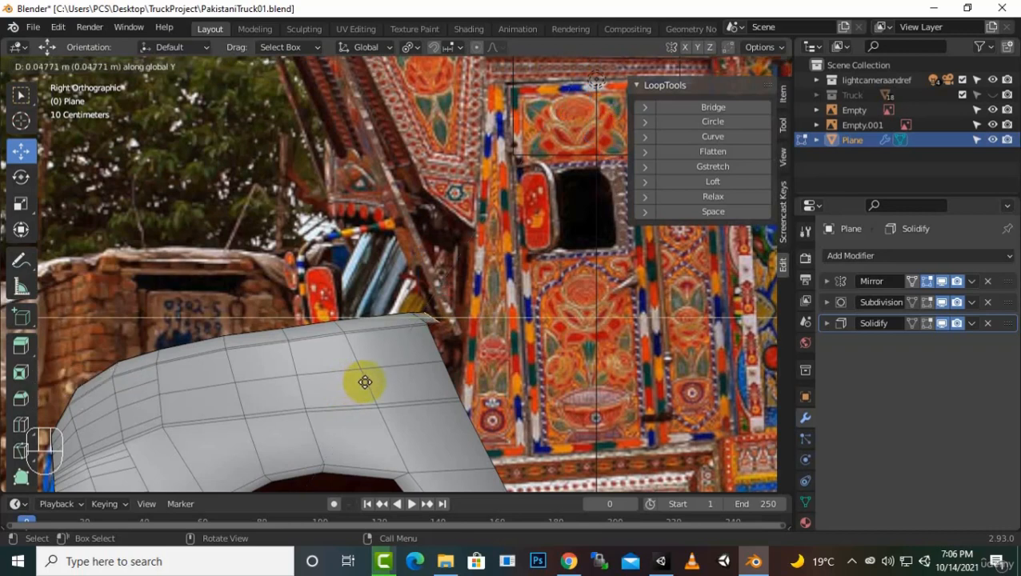
{"action": "left_click", "coordinate": [366, 382]}
{"action": "middle_click_drag", "start_coordinate": [408, 383], "coordinate": [384, 406]}
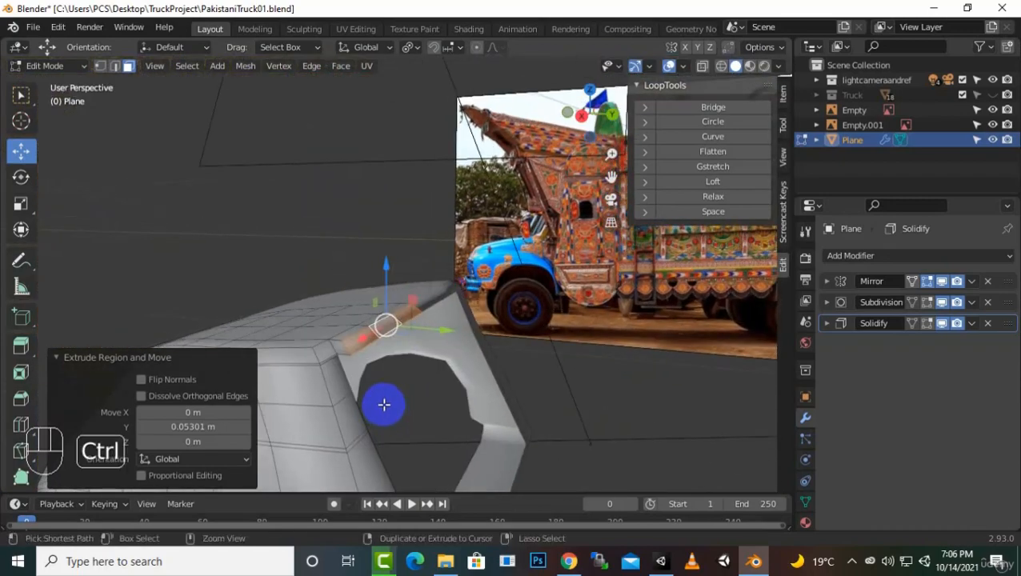
{"action": "key", "text": "ctrl+less"}
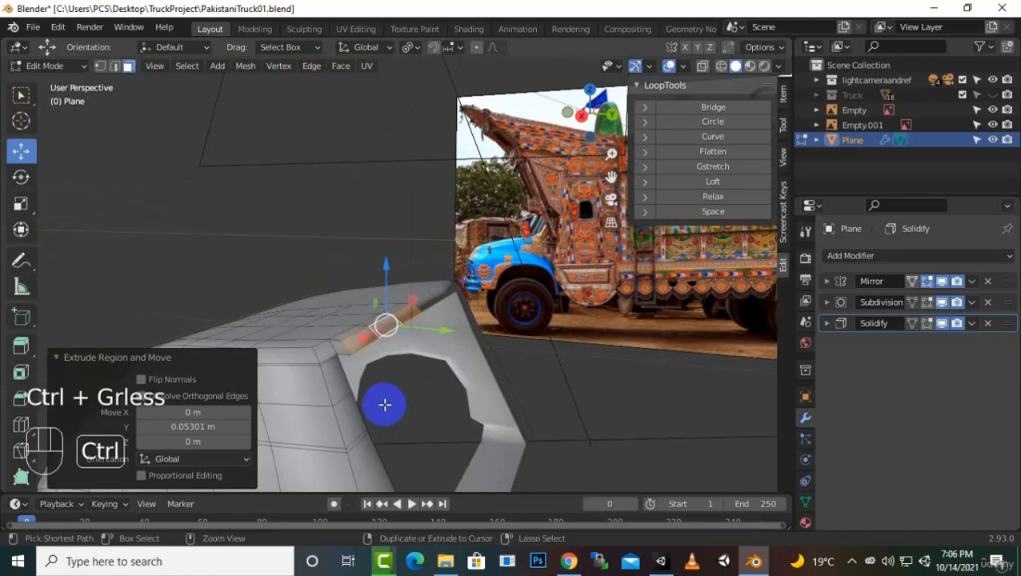
{"action": "key", "text": "ctrl+z"}
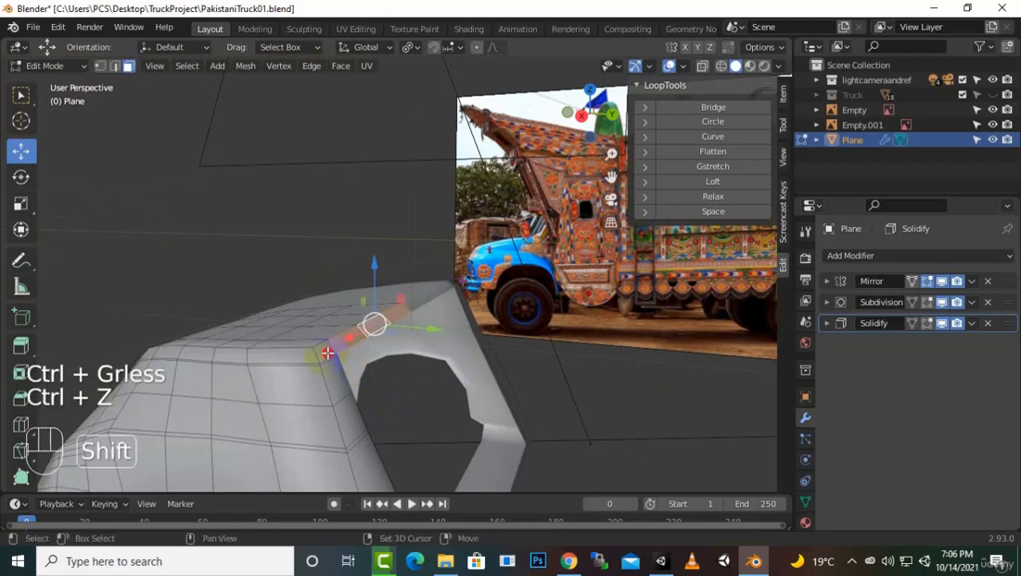
Step: Add the outer corner face to the selected rear row and extrude the faces about 0.134 m along Y towards the cab
{"action": "left_click", "coordinate": [394, 366], "text": "shift"}
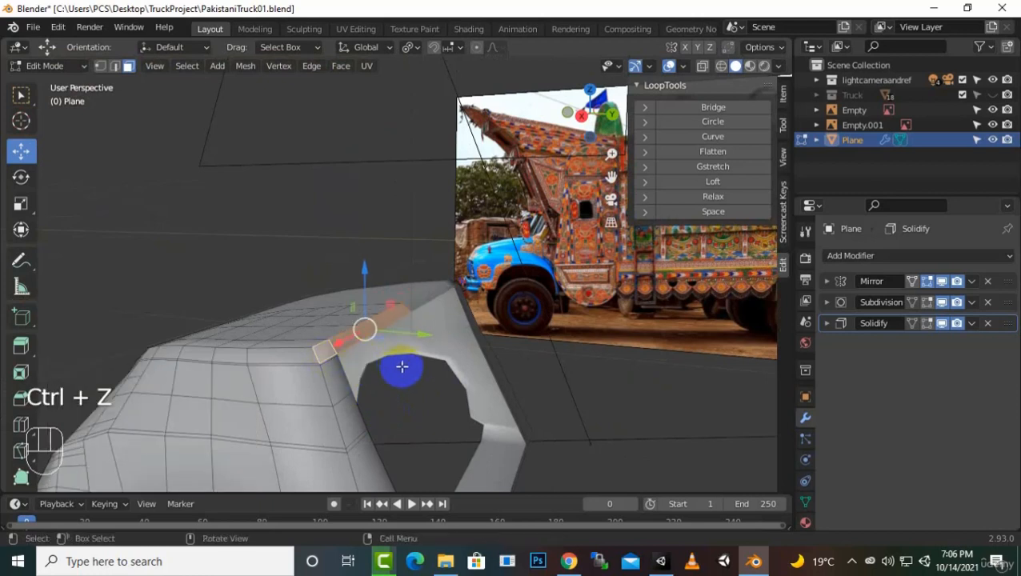
{"action": "key", "text": "KP_3"}
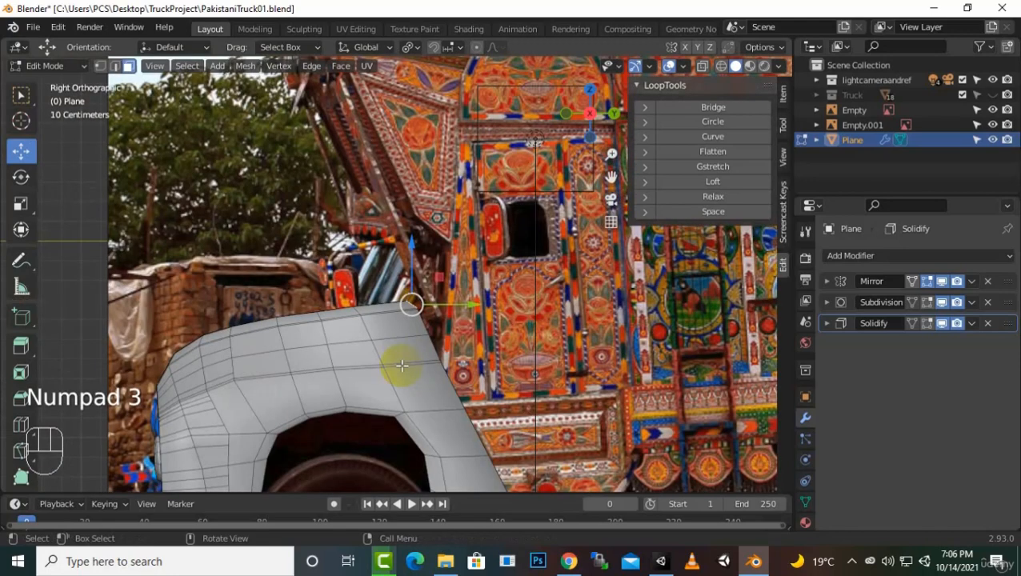
{"action": "key", "text": "e"}
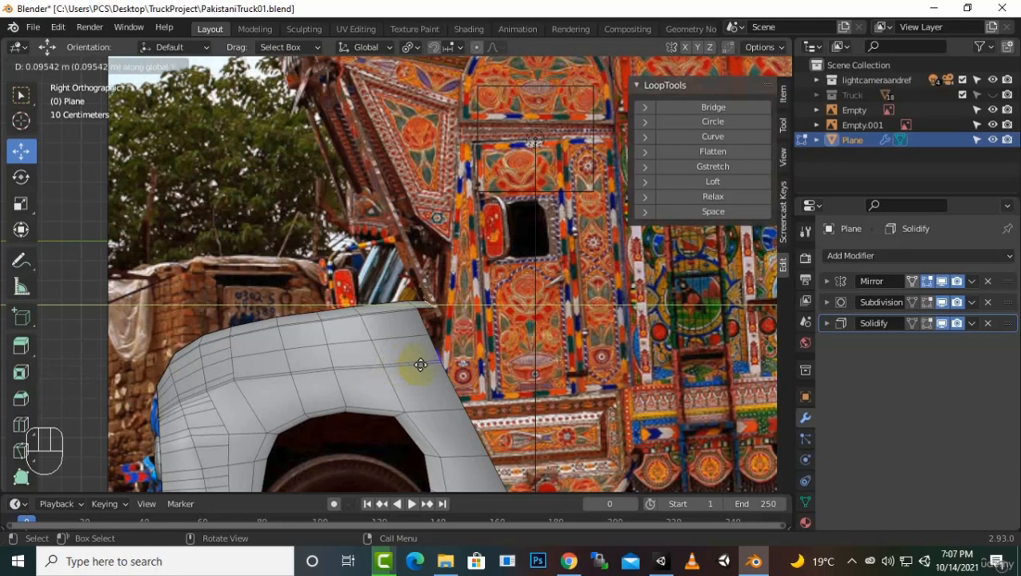
{"action": "left_click", "coordinate": [427, 365]}
{"action": "middle_click_drag", "start_coordinate": [430, 365], "coordinate": [468, 383]}
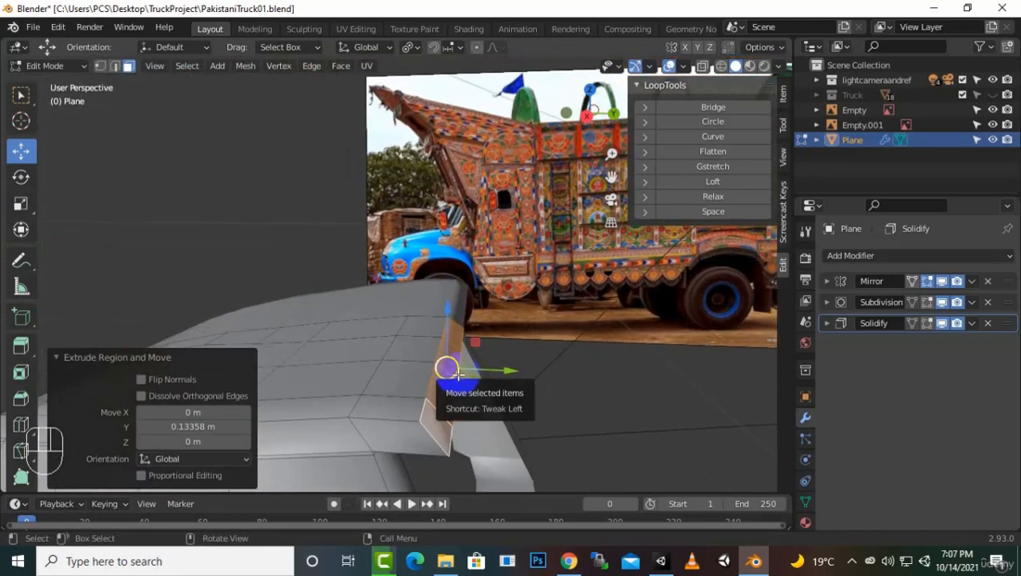
{"action": "type", "text": "sz"}
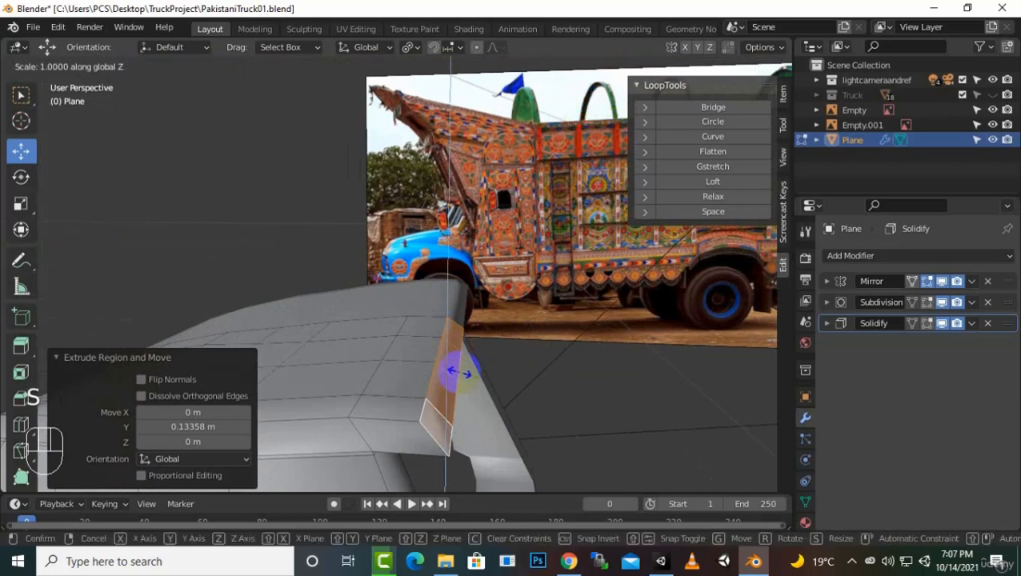
{"action": "type", "text": "0"}
{"action": "key", "text": "Return"}
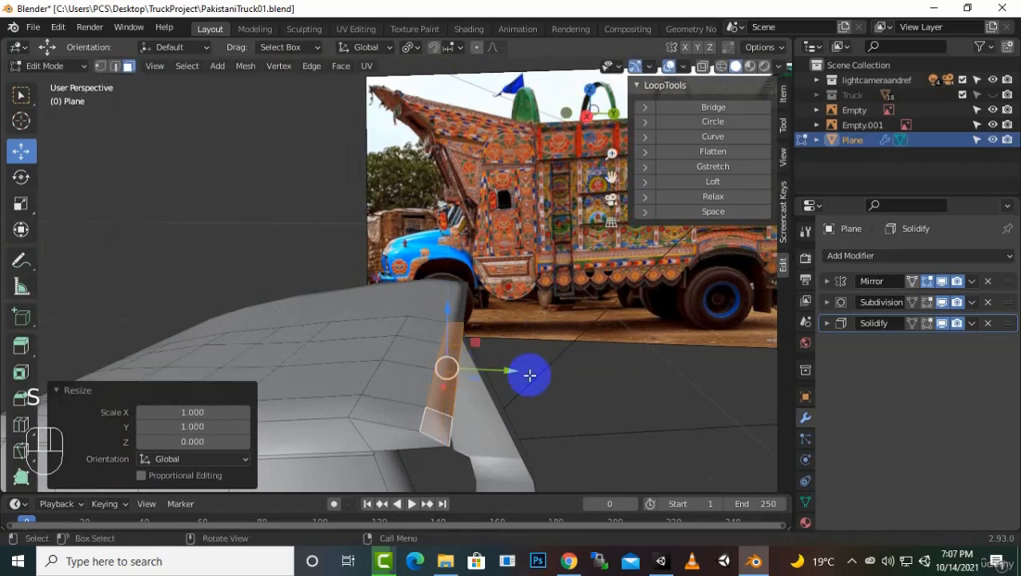
{"action": "middle_click_drag", "start_coordinate": [529, 371], "coordinate": [512, 359]}
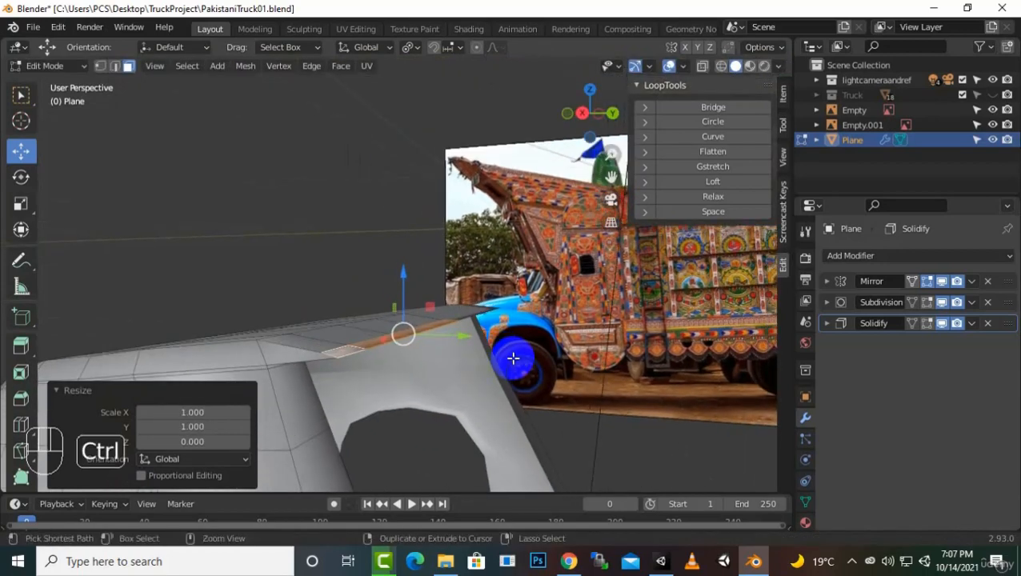
{"action": "key", "text": "ctrl+z"}
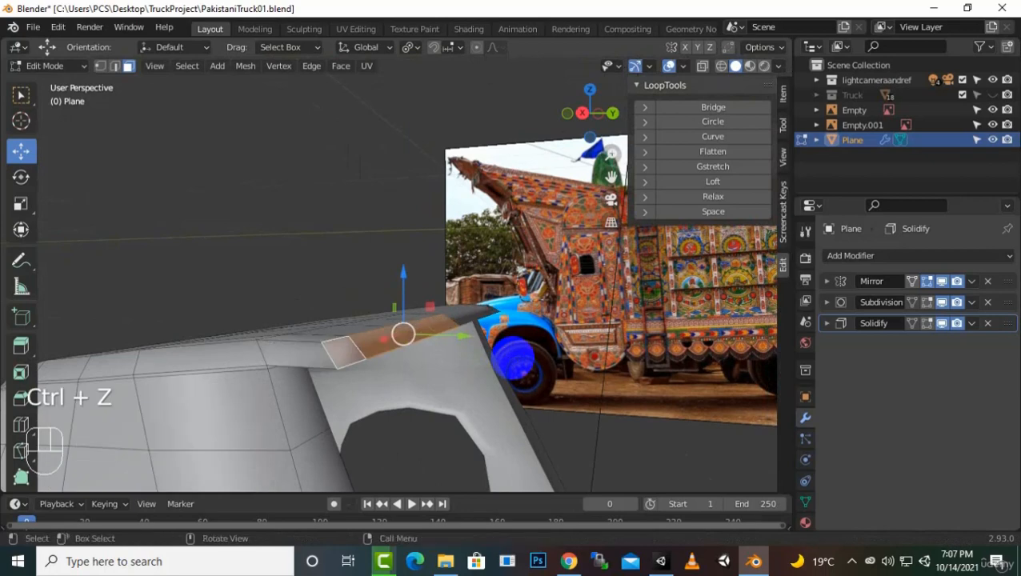
Step: Flatten the extruded rear faces by scaling them to 0 along Y and check the edge against the side reference
{"action": "type", "text": "sy"}
{"action": "type", "text": "0"}
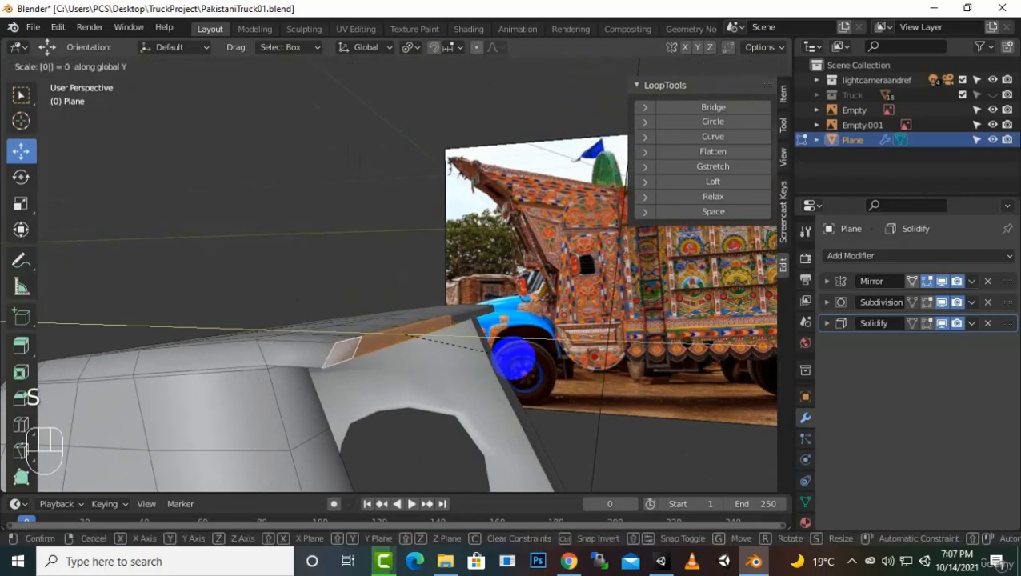
{"action": "key", "text": "Return"}
{"action": "middle_click_drag", "start_coordinate": [520, 376], "coordinate": [546, 378]}
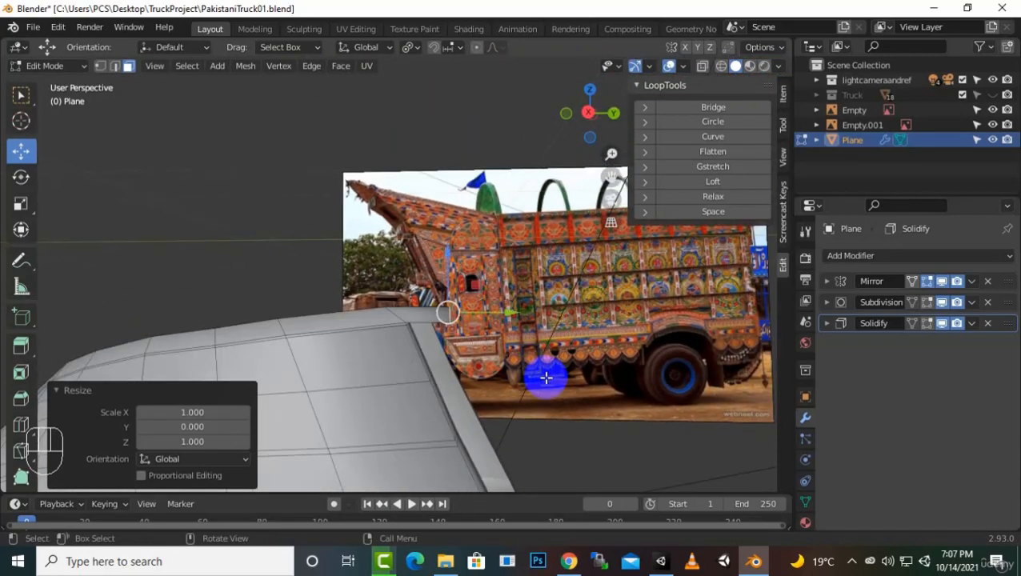
{"action": "key", "text": "KP_3"}
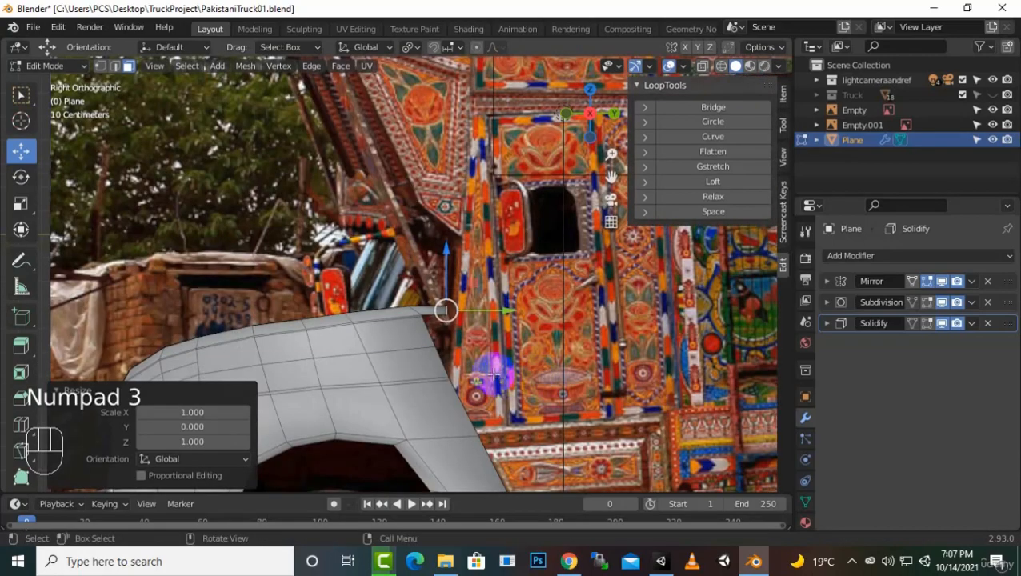
{"action": "scroll", "coordinate": [492, 370], "scroll_direction": "up", "scroll_amount": 3}
{"action": "middle_click_drag", "start_coordinate": [492, 371], "coordinate": [472, 357]}
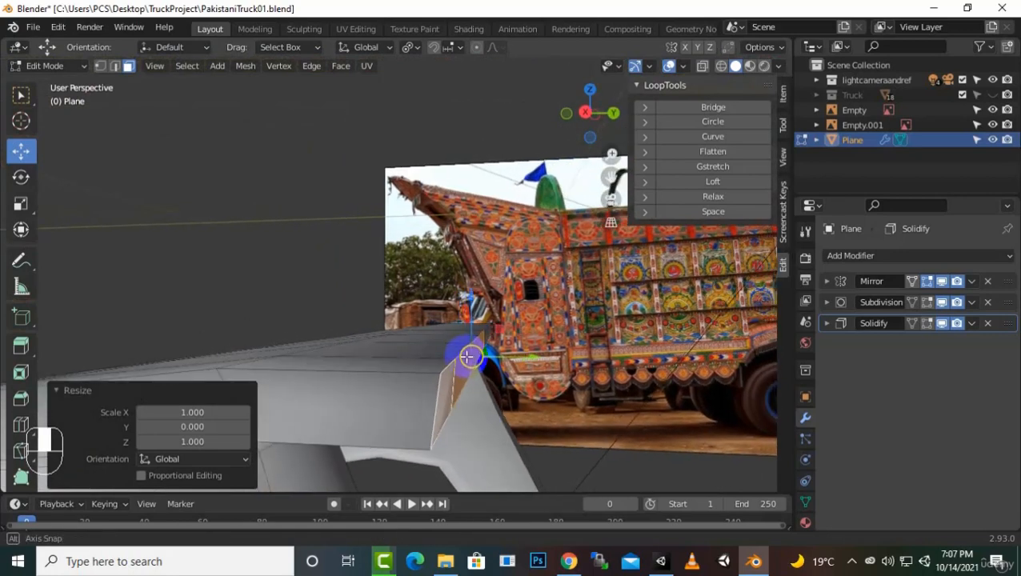
Step: Preview the extended hood edge with the Subdivision modifier displayed in Edit Mode and turn that display off again
{"action": "left_click", "coordinate": [926, 323]}
{"action": "mouse_move", "coordinate": [661, 346]}
{"action": "middle_mouse_down"}
{"action": "mouse_move", "coordinate": [666, 387]}
{"action": "mouse_move", "coordinate": [676, 352]}
{"action": "middle_mouse_up"}
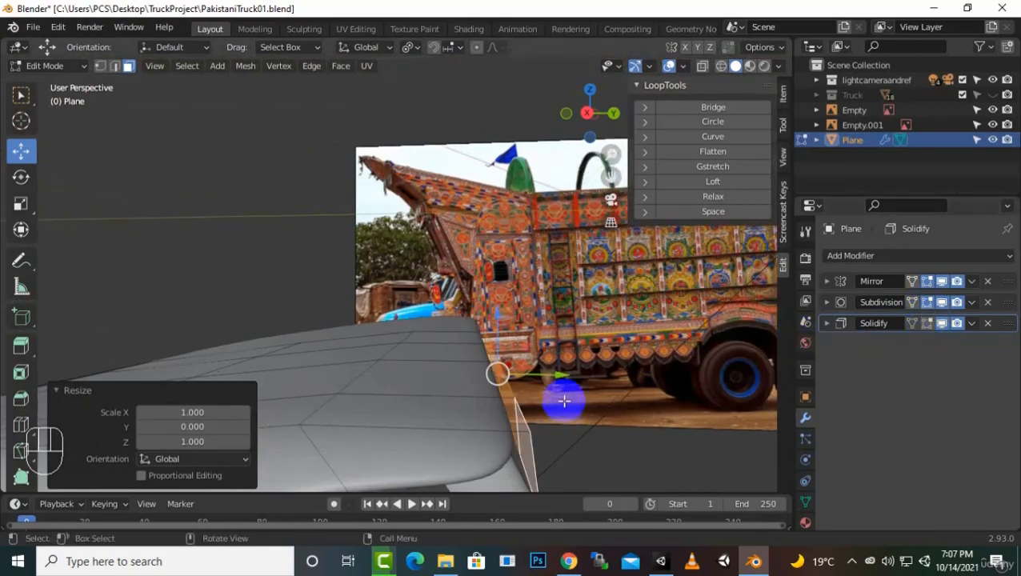
{"action": "mouse_move", "coordinate": [563, 401]}
{"action": "middle_mouse_down"}
{"action": "mouse_move", "coordinate": [529, 369]}
{"action": "mouse_move", "coordinate": [496, 380]}
{"action": "mouse_move", "coordinate": [509, 401]}
{"action": "mouse_move", "coordinate": [448, 392]}
{"action": "mouse_move", "coordinate": [519, 365]}
{"action": "mouse_move", "coordinate": [544, 367]}
{"action": "mouse_move", "coordinate": [583, 410]}
{"action": "mouse_move", "coordinate": [572, 397]}
{"action": "middle_mouse_up"}
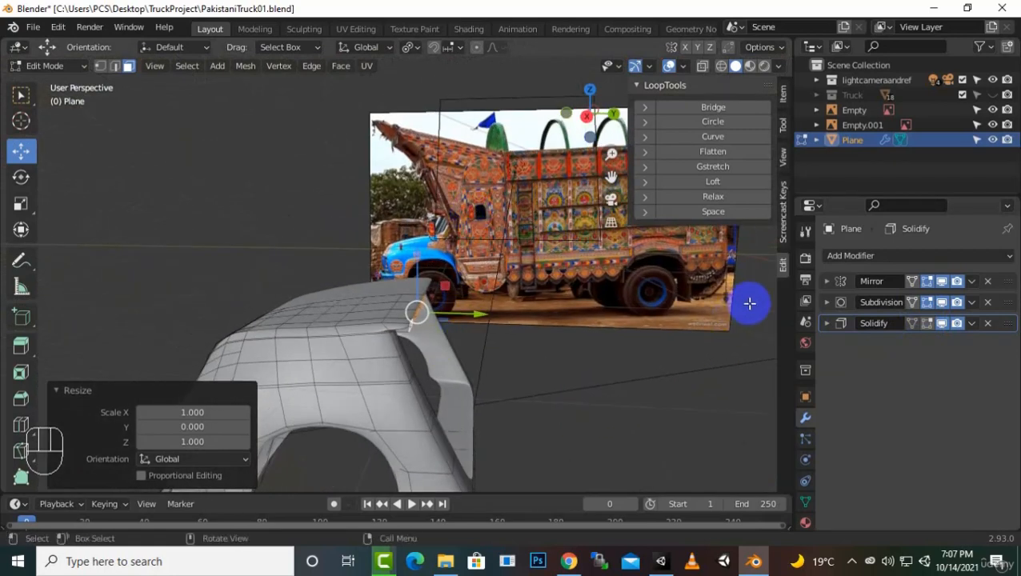
{"action": "left_click", "coordinate": [920, 302]}
{"action": "left_click", "coordinate": [852, 561]}
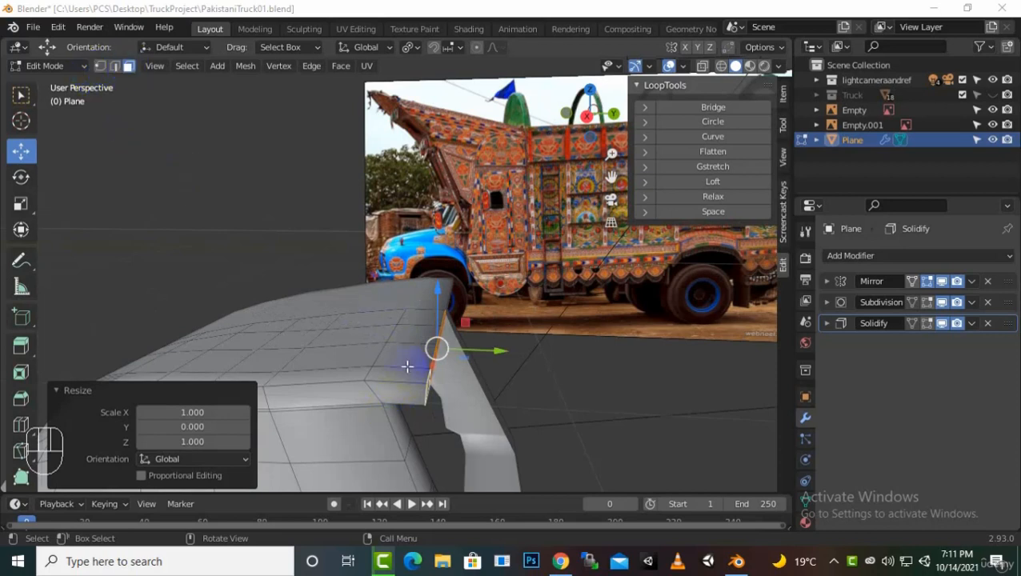
Step: Select the row of top faces along the hood's rear strip and extrude it upward about 0.092 m in right orthographic view
{"action": "left_click", "coordinate": [407, 365]}
{"action": "left_click", "coordinate": [400, 376]}
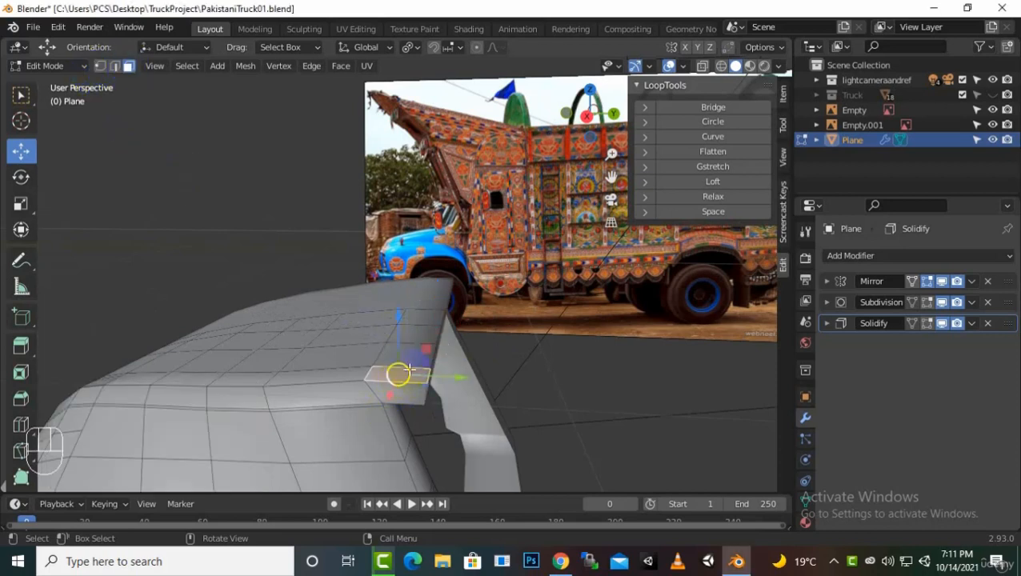
{"action": "left_click", "coordinate": [433, 318], "text": "ctrl"}
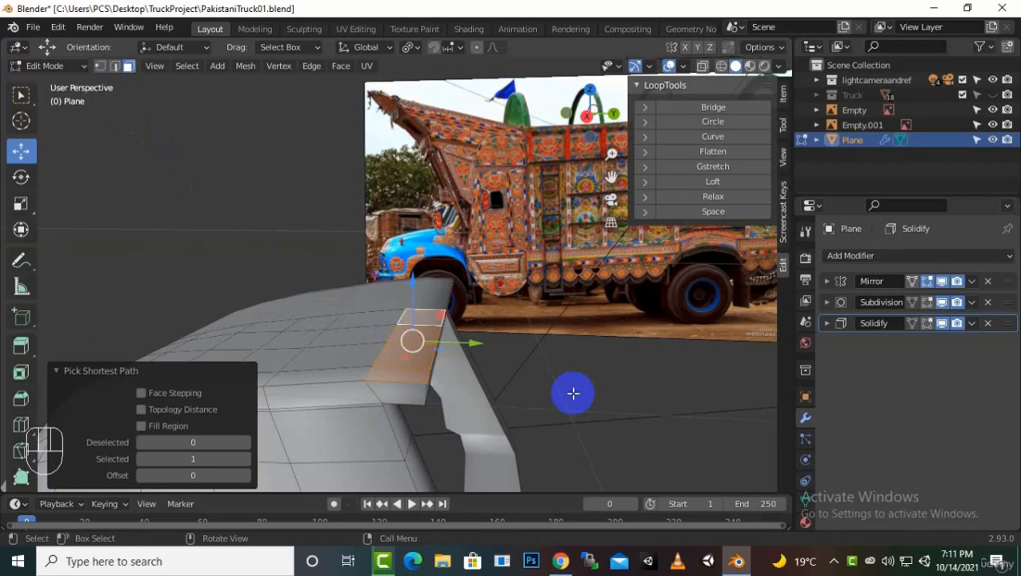
{"action": "key", "text": "KP_3"}
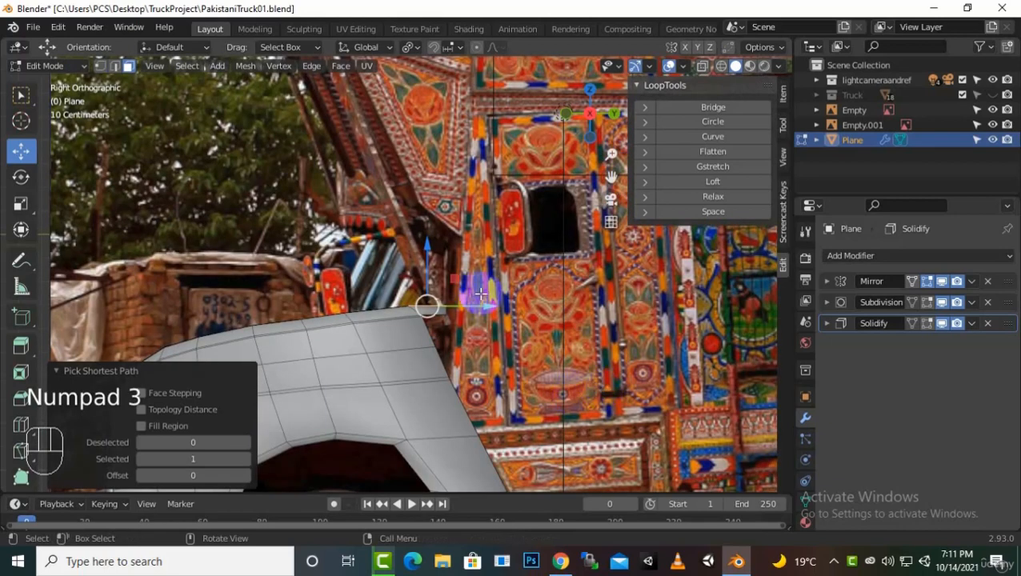
{"action": "key", "text": "e"}
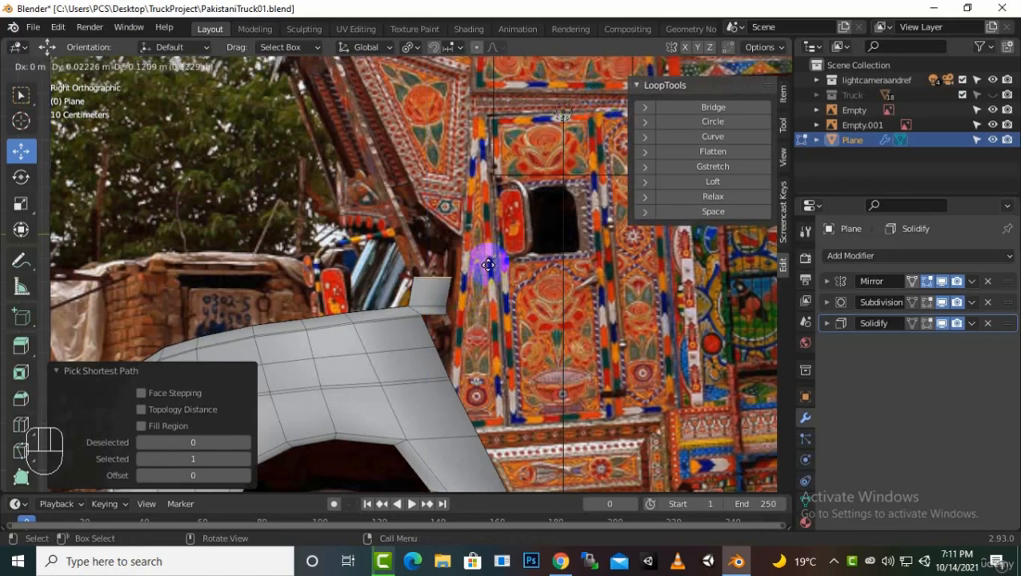
{"action": "left_click", "coordinate": [488, 272]}
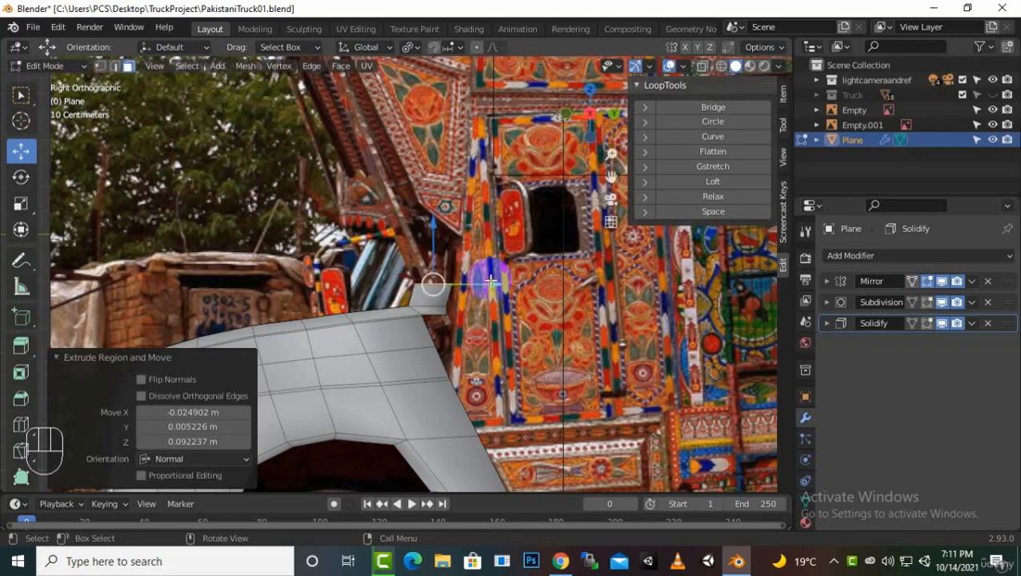
Step: Extrude the raised faces upward three more times, by about 0.15, 0.15 and 0.13 m, leaning slightly towards the cab
{"action": "key", "text": "e"}
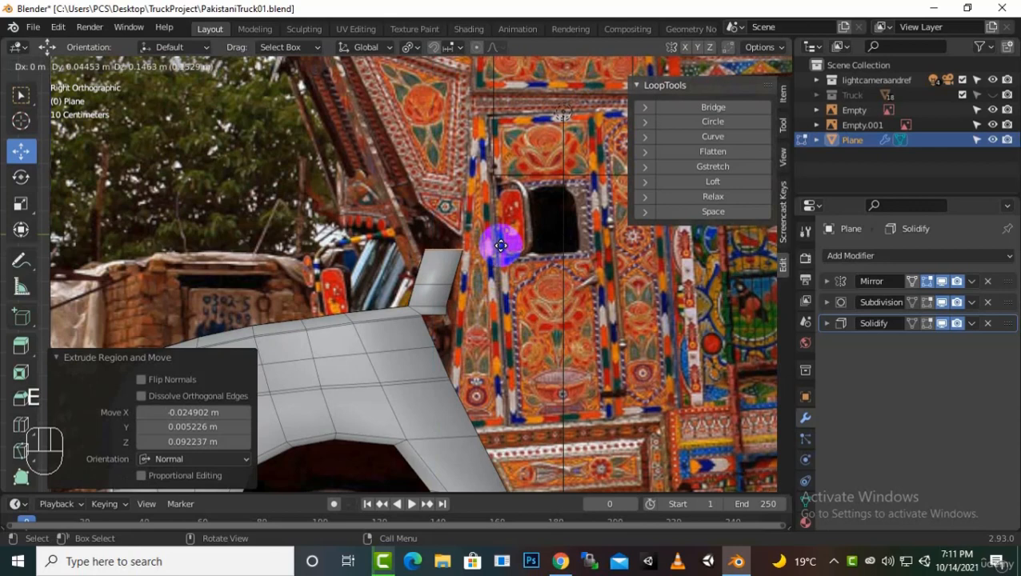
{"action": "left_click", "coordinate": [500, 245]}
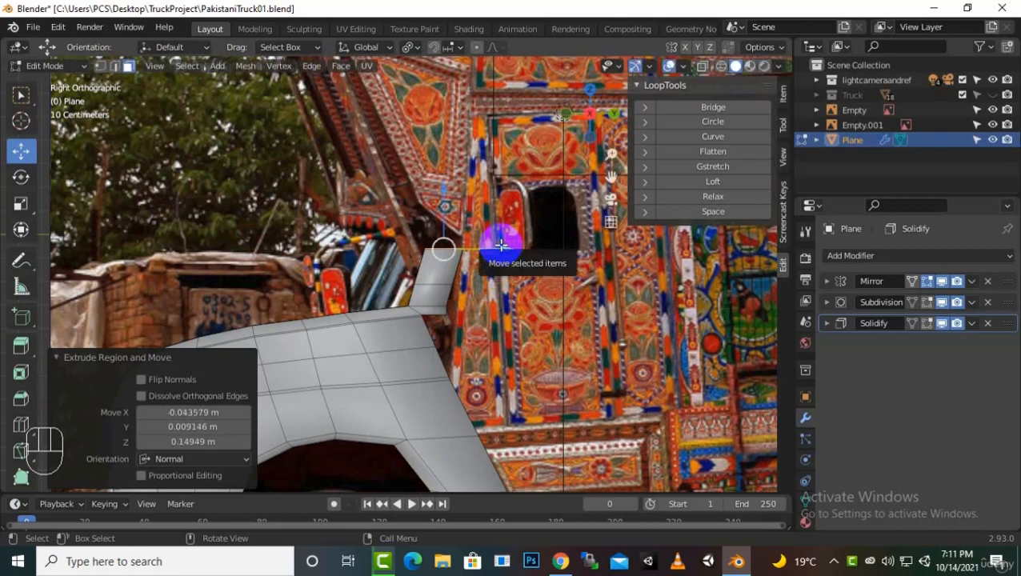
{"action": "key", "text": "e"}
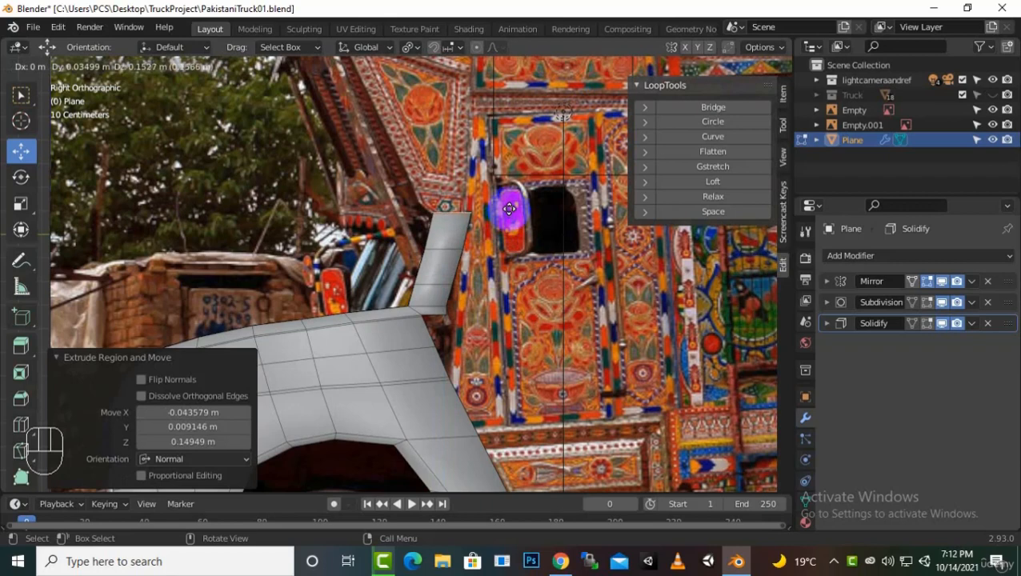
{"action": "left_click", "coordinate": [509, 209]}
{"action": "key", "text": "e"}
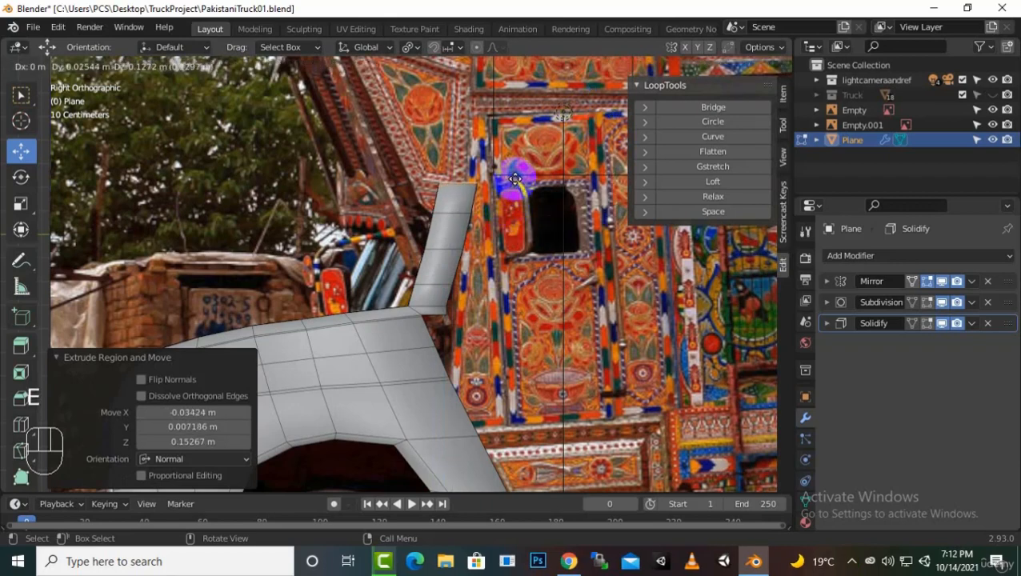
{"action": "left_click", "coordinate": [516, 179]}
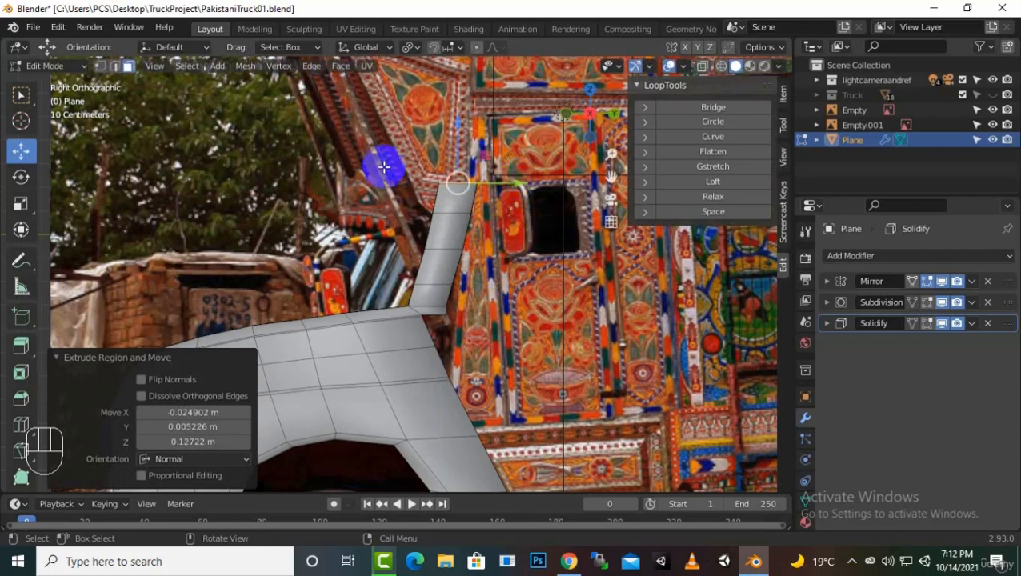
Step: Check the raised strip against the side reference and move its top faces about -0.008 m along Y
{"action": "scroll", "coordinate": [563, 277], "scroll_direction": "down", "scroll_amount": 2}
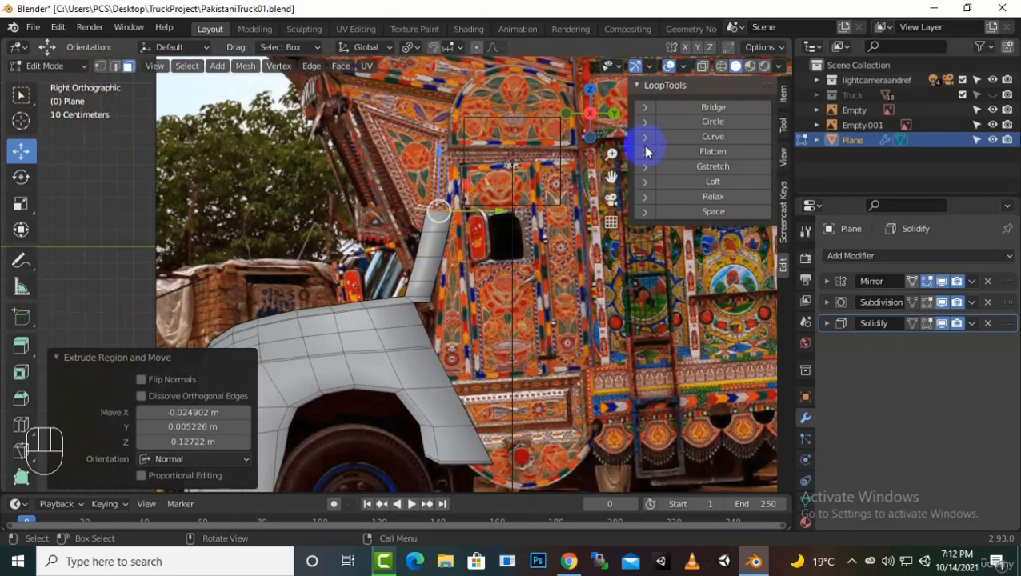
{"action": "left_click_drag", "start_coordinate": [611, 172], "coordinate": [403, 318]}
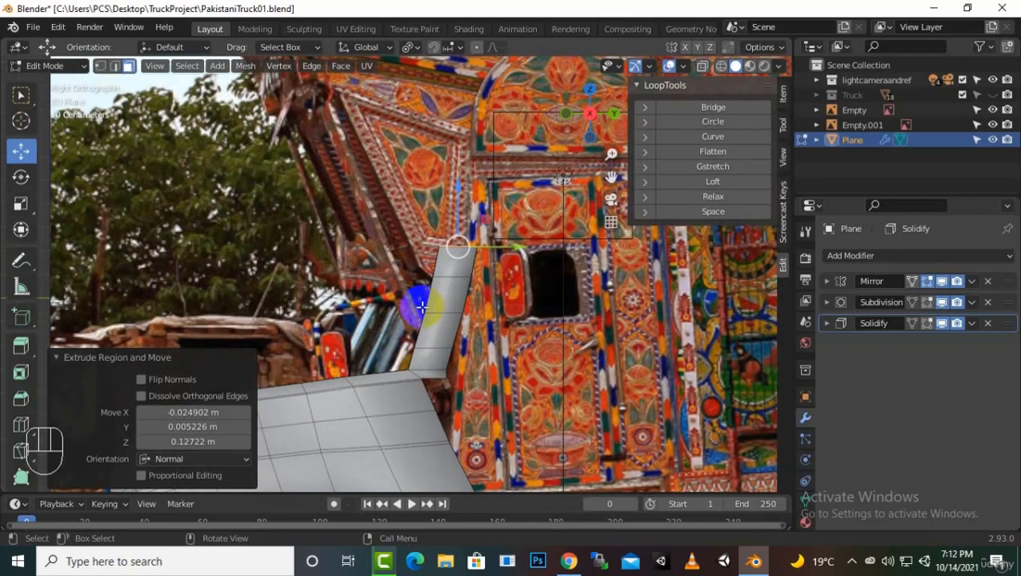
{"action": "scroll", "coordinate": [460, 352], "scroll_direction": "down", "scroll_amount": 1}
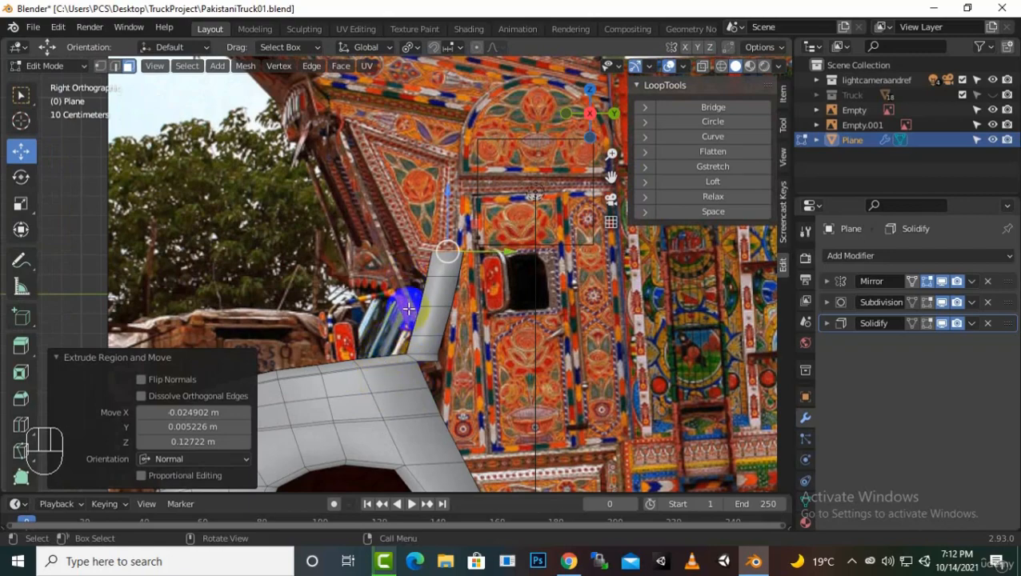
{"action": "scroll", "coordinate": [381, 362], "scroll_direction": "down", "scroll_amount": 4}
{"action": "scroll", "coordinate": [478, 251], "scroll_direction": "up", "scroll_amount": 3}
{"action": "scroll", "coordinate": [478, 252], "scroll_direction": "up", "scroll_amount": 1}
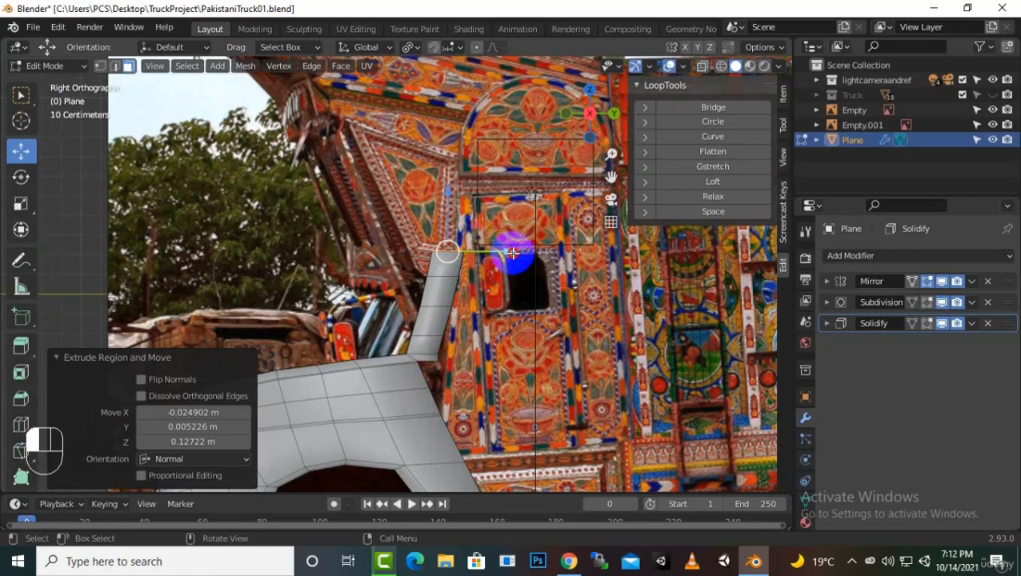
{"action": "left_click_drag", "start_coordinate": [512, 253], "coordinate": [518, 254]}
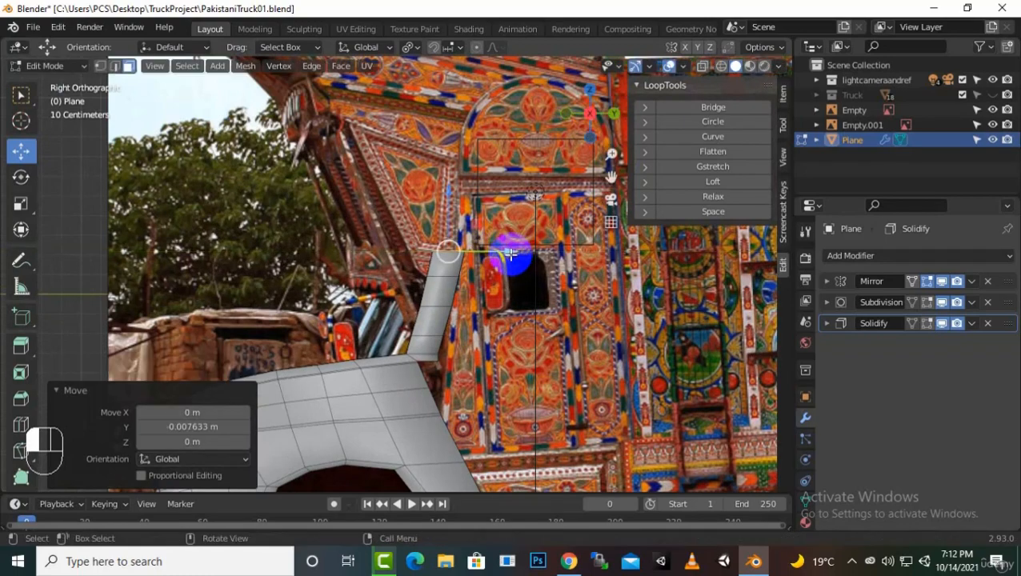
Step: Add one loop cut near the base of the raised strip with a slide factor of about 0.833
{"action": "scroll", "coordinate": [426, 276], "scroll_direction": "up", "scroll_amount": 2}
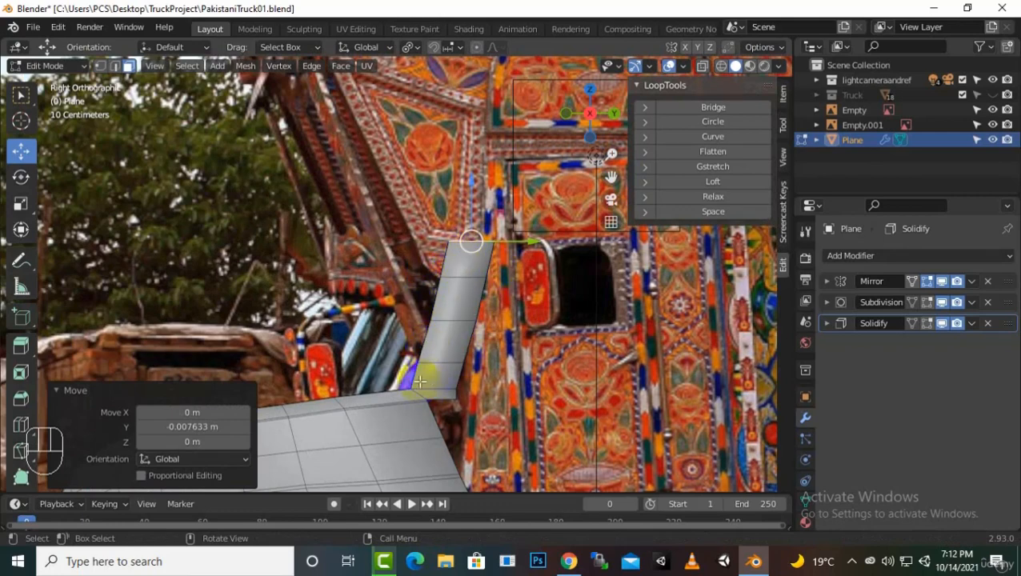
{"action": "key", "text": "ctrl"}
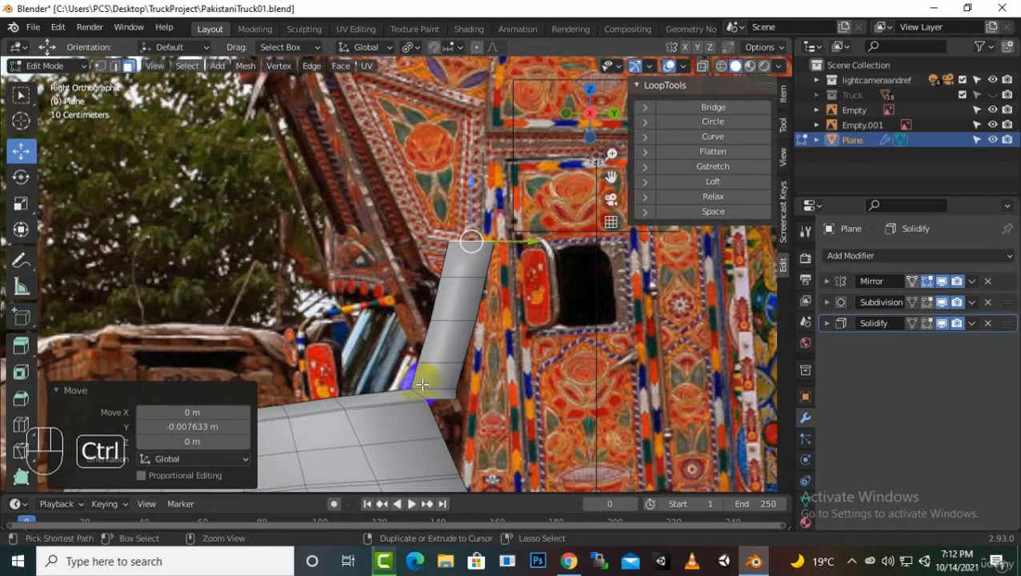
{"action": "key", "text": "ctrl+r"}
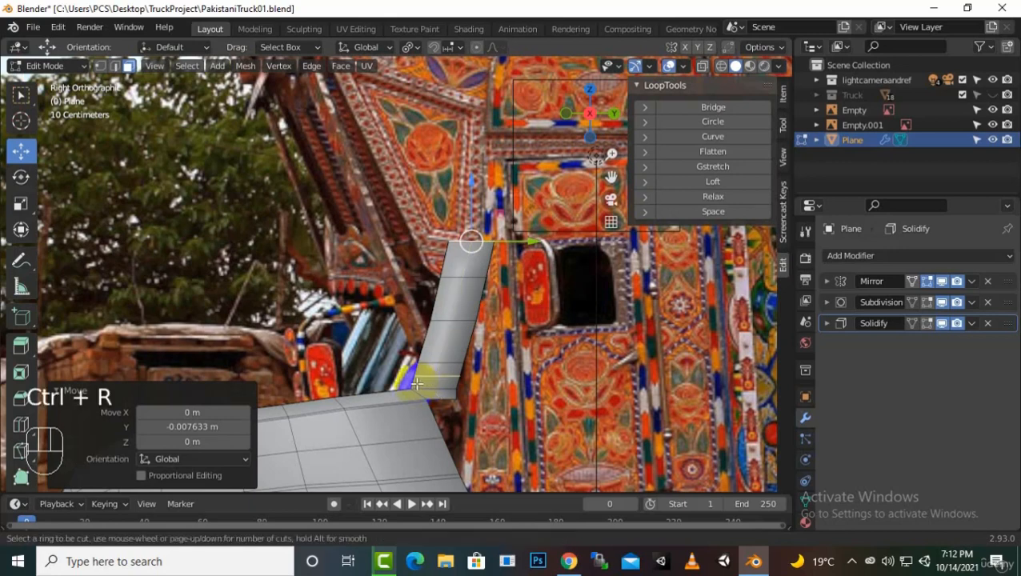
{"action": "left_click", "coordinate": [418, 381]}
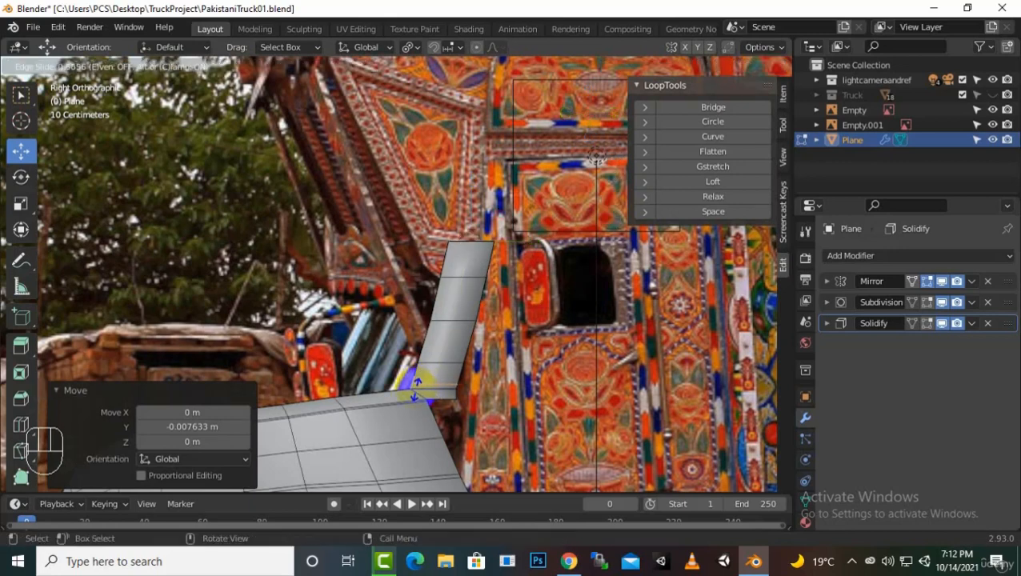
{"action": "left_click", "coordinate": [416, 390]}
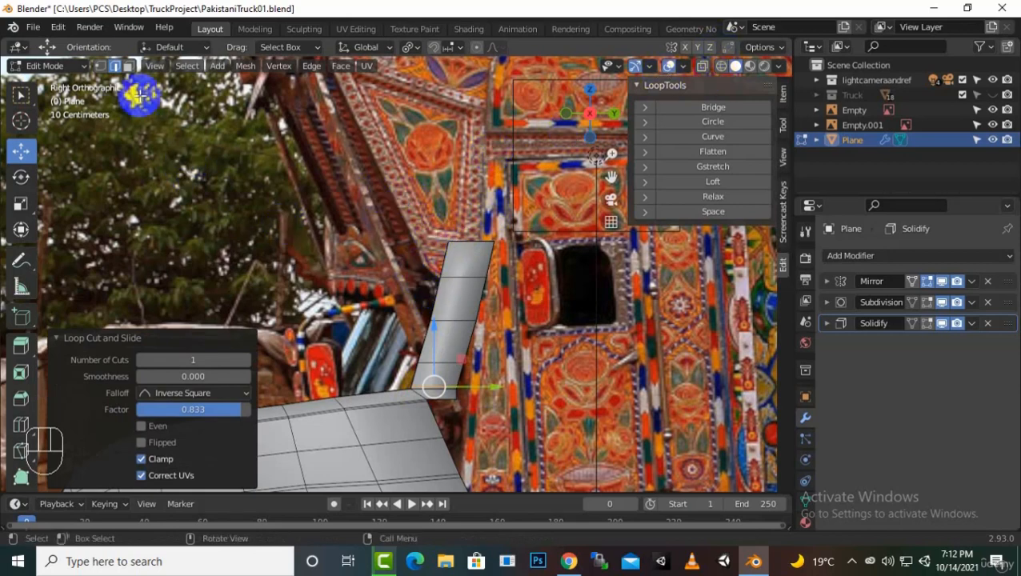
Step: Move the raised strip's uppermost inner edge loop about -0.061 m and the loop below it about -0.032 m along Y
{"action": "left_click", "coordinate": [464, 277], "text": "alt"}
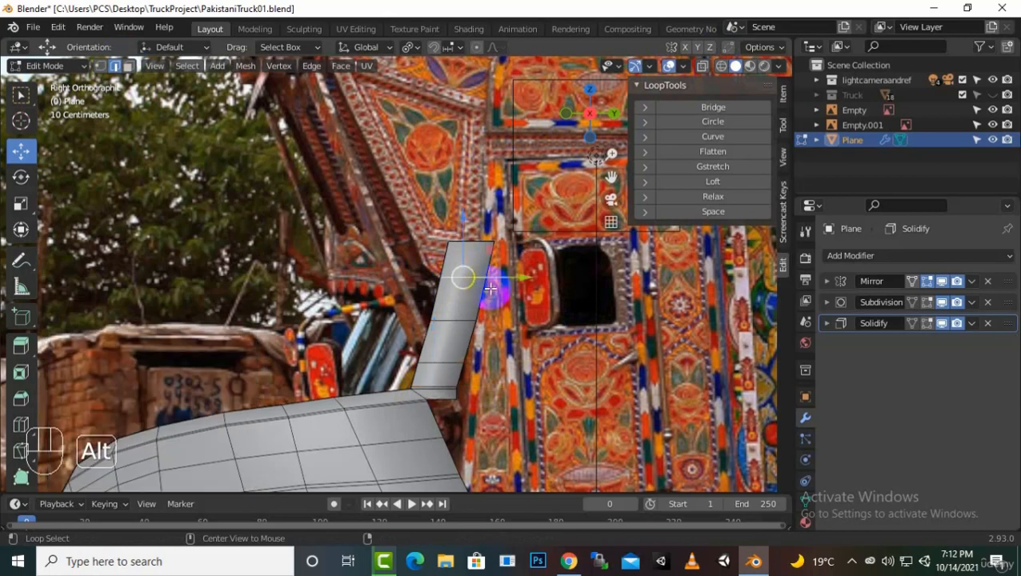
{"action": "left_click_drag", "start_coordinate": [521, 280], "coordinate": [490, 280]}
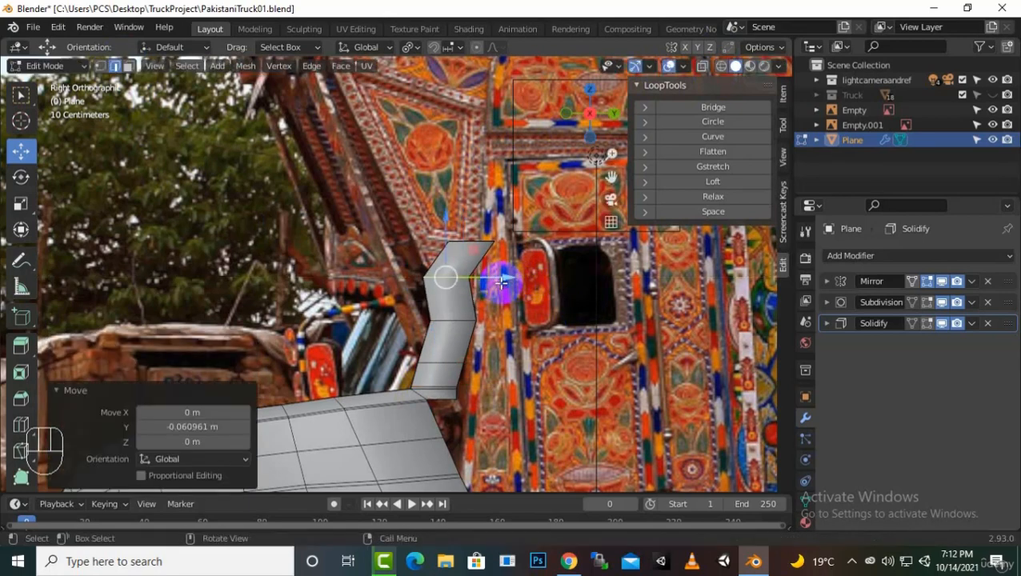
{"action": "left_click", "coordinate": [452, 321], "text": "alt"}
{"action": "left_click_drag", "start_coordinate": [506, 326], "coordinate": [500, 327]}
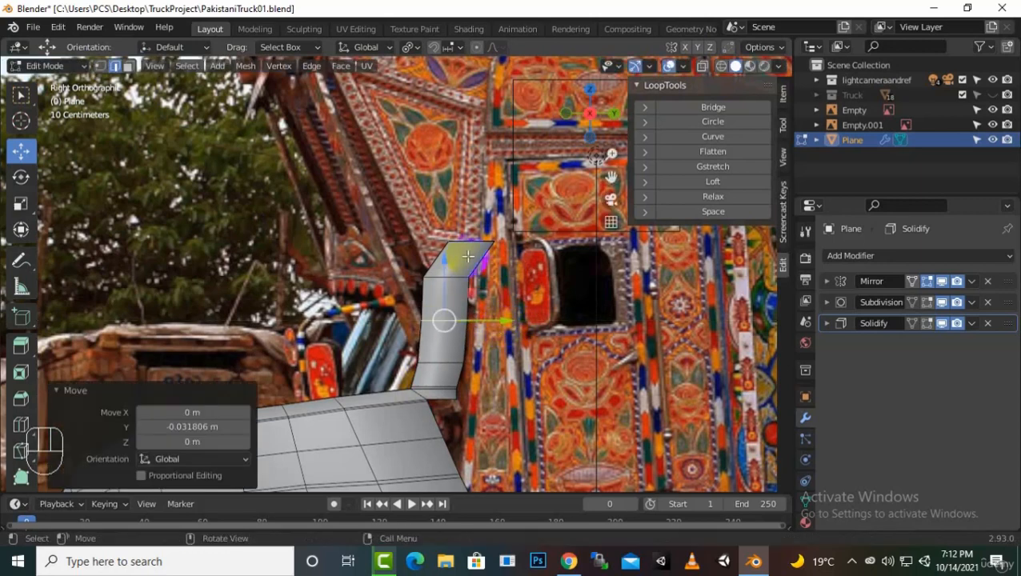
Step: Try to shift the raised strip's top edge loop forward along Y with different loop selections, undoing each attempt
{"action": "left_click", "coordinate": [504, 243], "text": "alt"}
{"action": "left_click_drag", "start_coordinate": [537, 239], "coordinate": [504, 243]}
{"action": "left_click", "coordinate": [499, 249]}
{"action": "key", "text": "ctrl+z"}
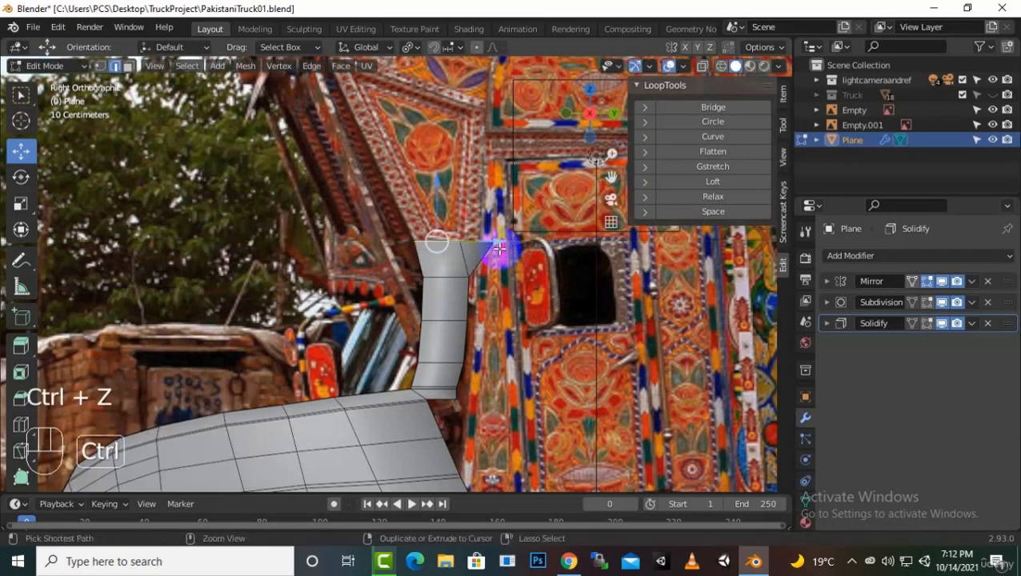
{"action": "key", "text": "ctrl+z"}
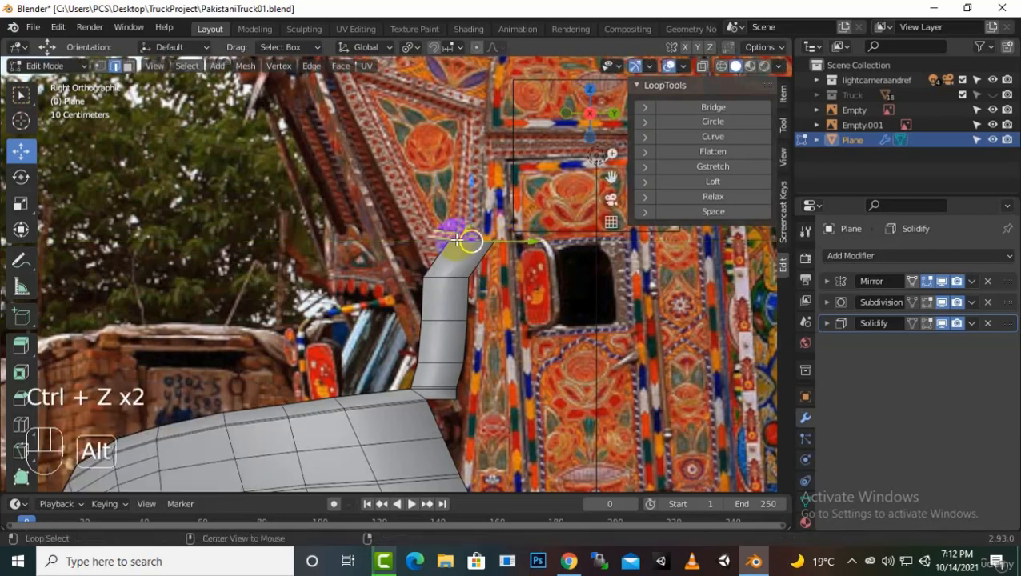
{"action": "left_click", "coordinate": [532, 266], "text": "alt"}
{"action": "left_click_drag", "start_coordinate": [508, 244], "coordinate": [485, 258]}
{"action": "key", "text": "ctrl+z"}
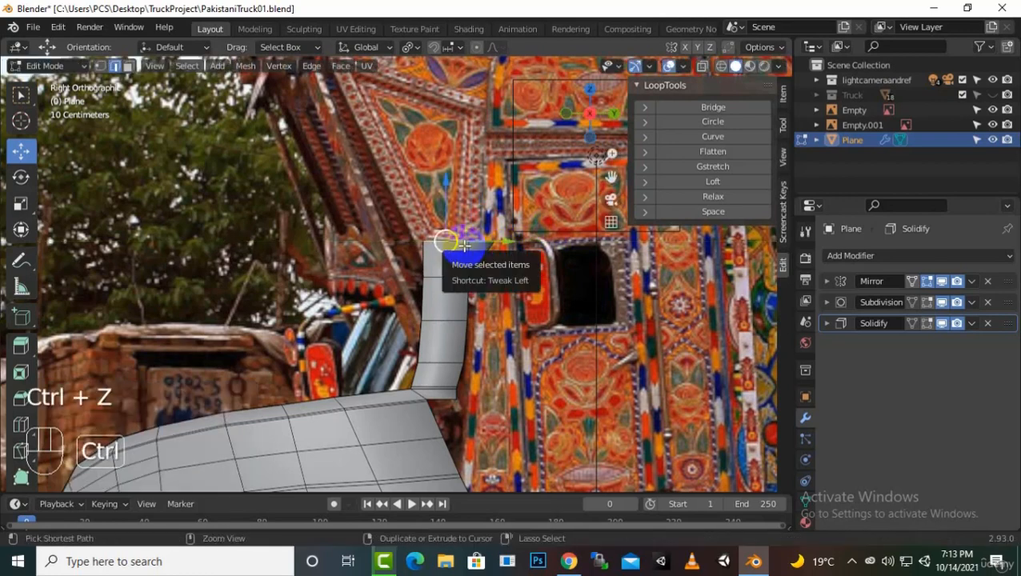
{"action": "key", "text": "ctrl+z"}
{"action": "left_click", "coordinate": [457, 244], "text": "alt"}
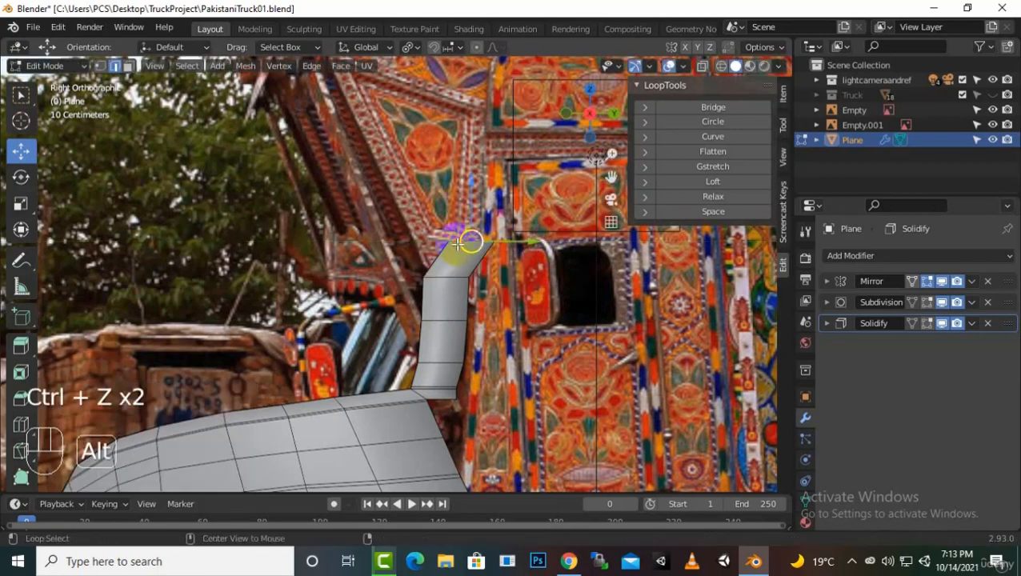
{"action": "mouse_move", "coordinate": [521, 237]}
{"action": "left_mouse_down"}
{"action": "mouse_move", "coordinate": [512, 245]}
{"action": "mouse_move", "coordinate": [519, 239]}
{"action": "left_mouse_up"}
{"action": "key", "text": "ctrl+z"}
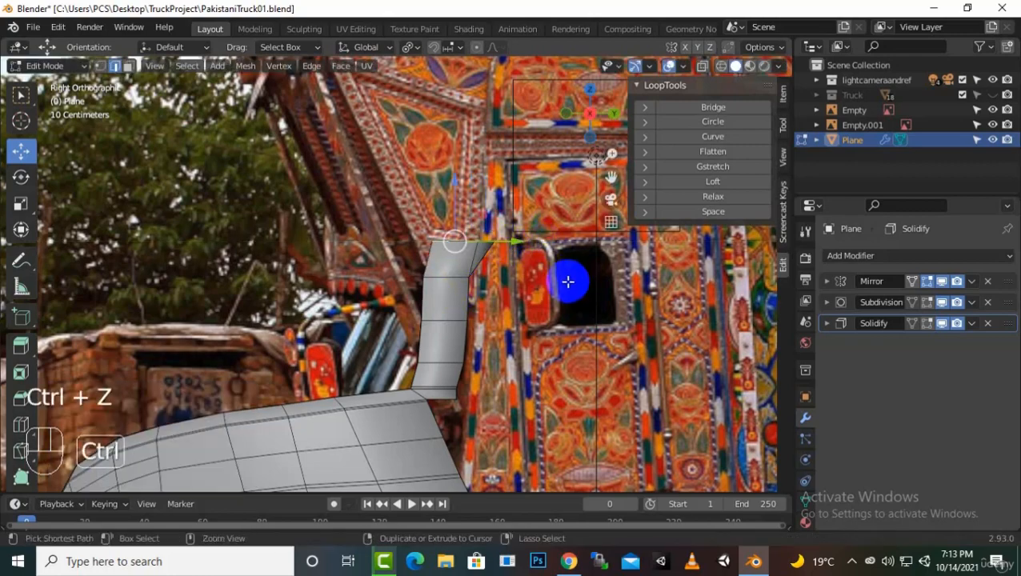
{"action": "key", "text": "ctrl+z"}
Step: Select the edges bordering the raised strip's top faces and move them about -0.124 m along Y in right orthographic view
{"action": "middle_click_drag", "start_coordinate": [565, 281], "coordinate": [506, 310]}
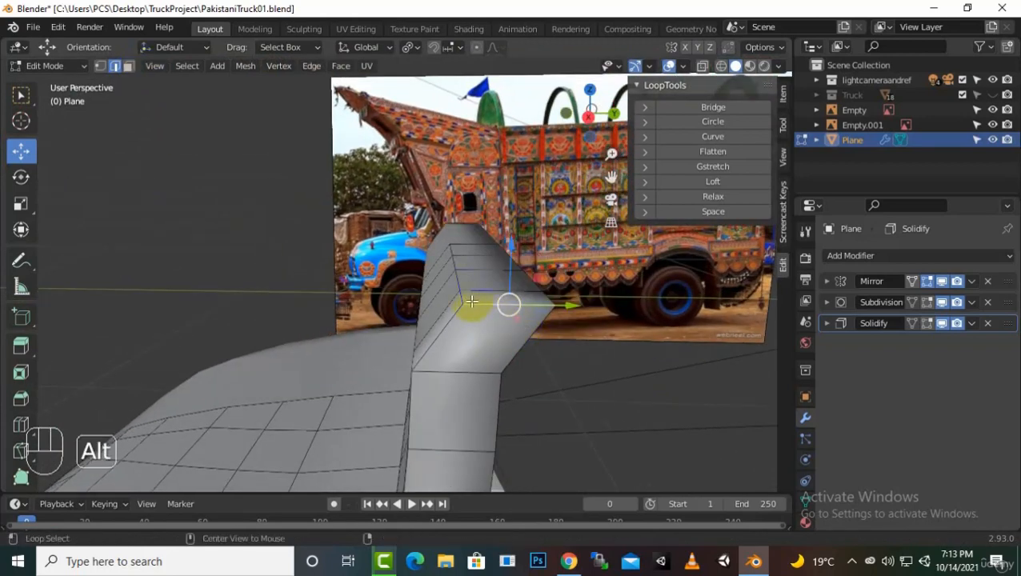
{"action": "left_click", "coordinate": [461, 301], "text": "alt"}
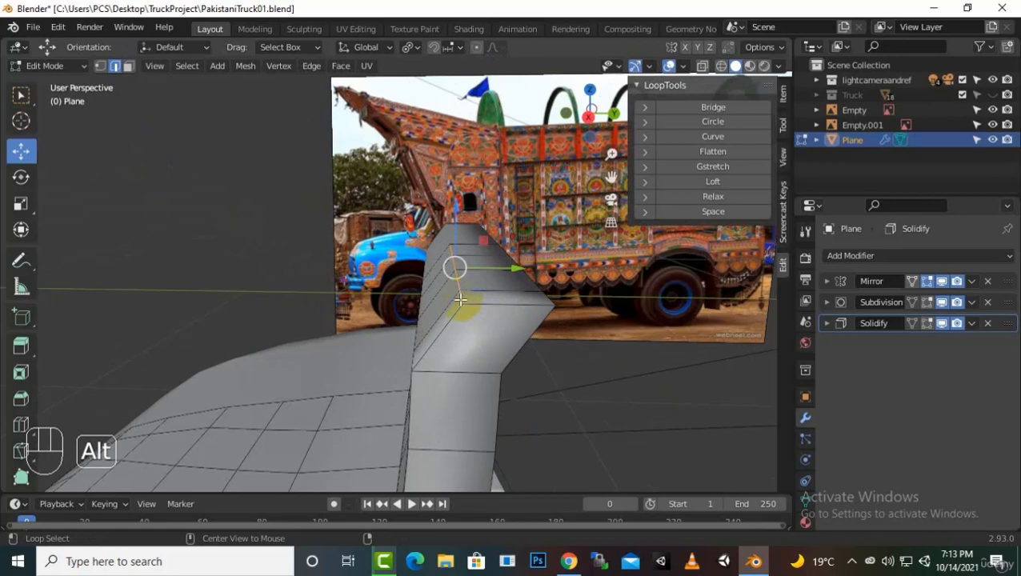
{"action": "left_click", "coordinate": [502, 303], "text": "shift"}
{"action": "middle_click_drag", "start_coordinate": [597, 340], "coordinate": [419, 292]}
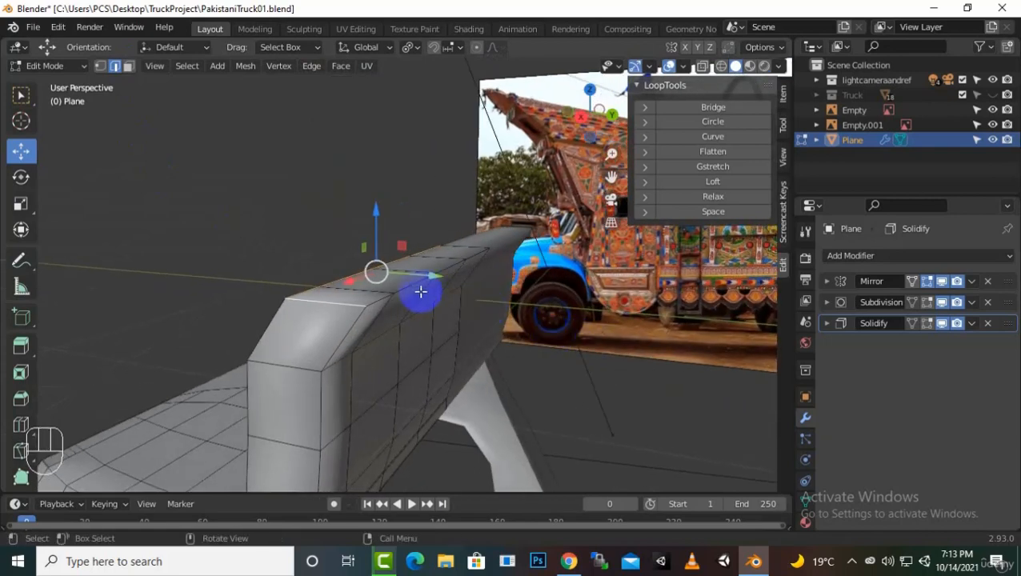
{"action": "left_click", "coordinate": [408, 288], "text": "alt+shift"}
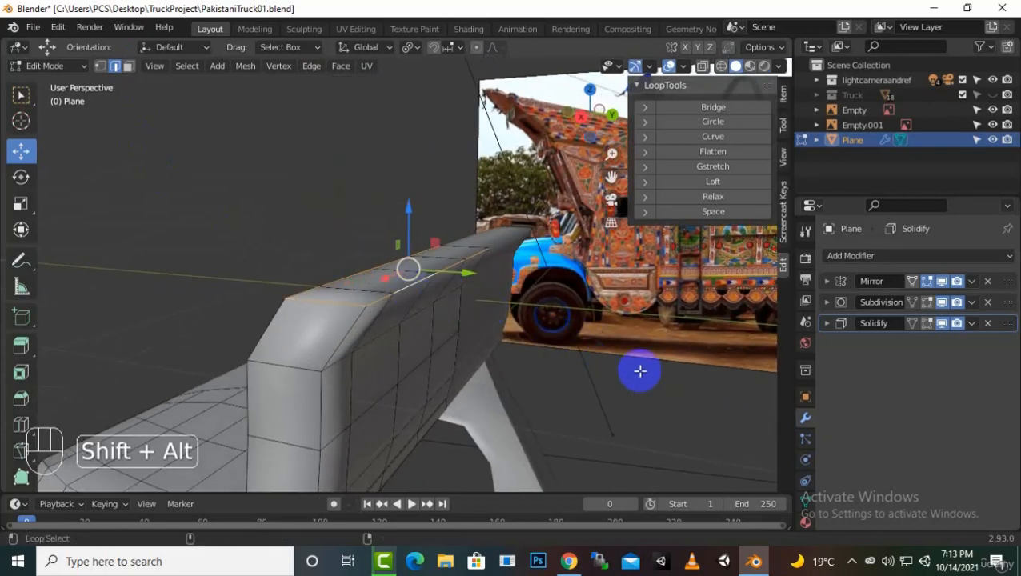
{"action": "key", "text": "KP_3"}
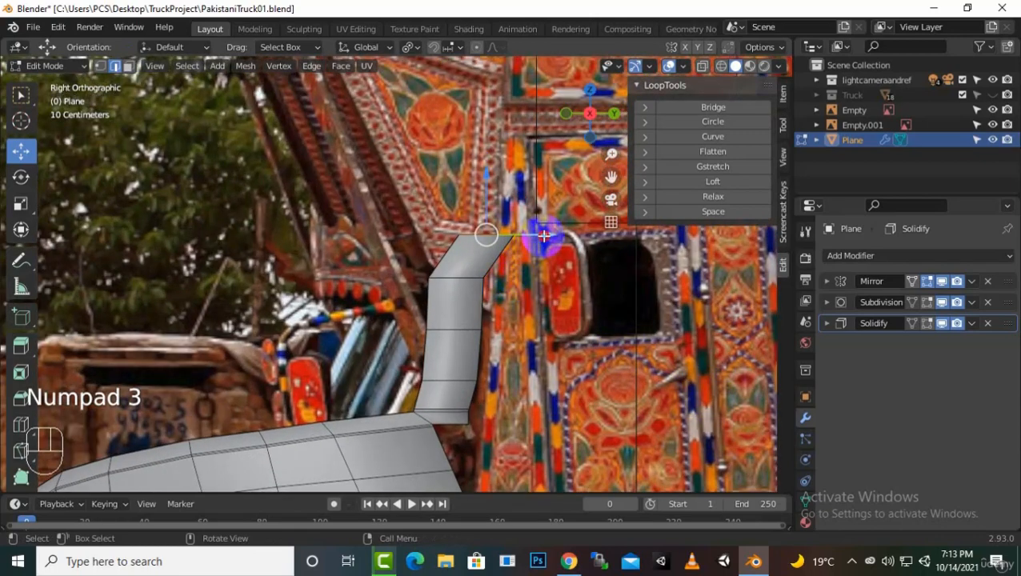
{"action": "left_click_drag", "start_coordinate": [543, 236], "coordinate": [508, 239]}
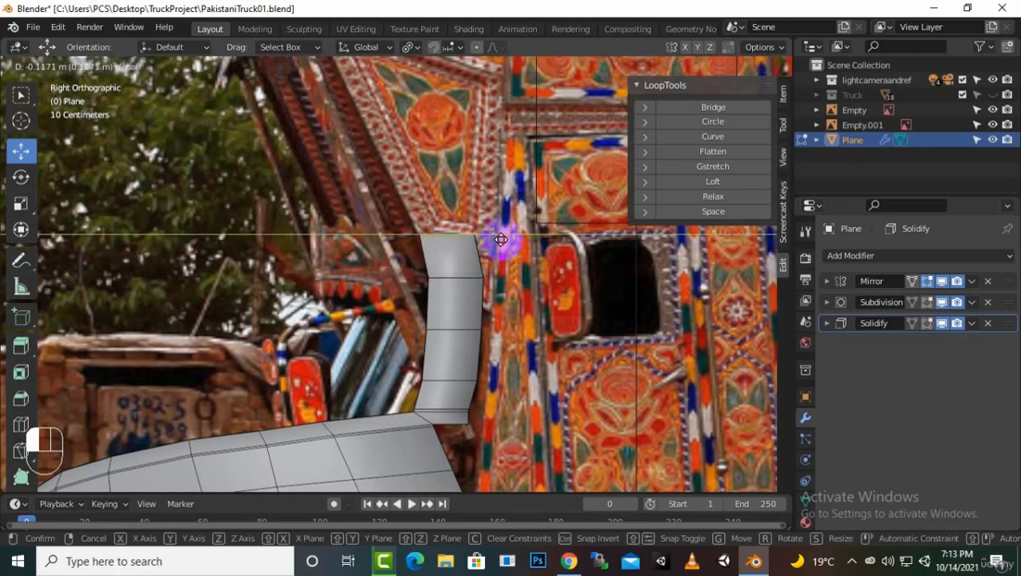
{"action": "left_click_drag", "start_coordinate": [499, 240], "coordinate": [497, 237]}
{"action": "scroll", "coordinate": [513, 312], "scroll_direction": "down", "scroll_amount": 4}
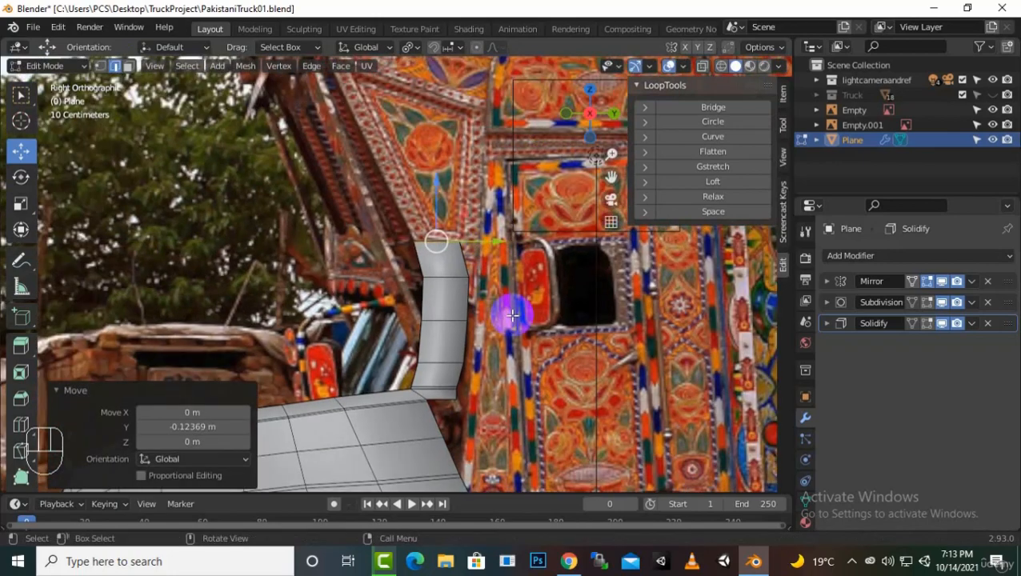
Step: Try to extrude the selected edges around the raised strip's top faces about 0.183 m straight up along Z
{"action": "scroll", "coordinate": [500, 298], "scroll_direction": "down", "scroll_amount": 1}
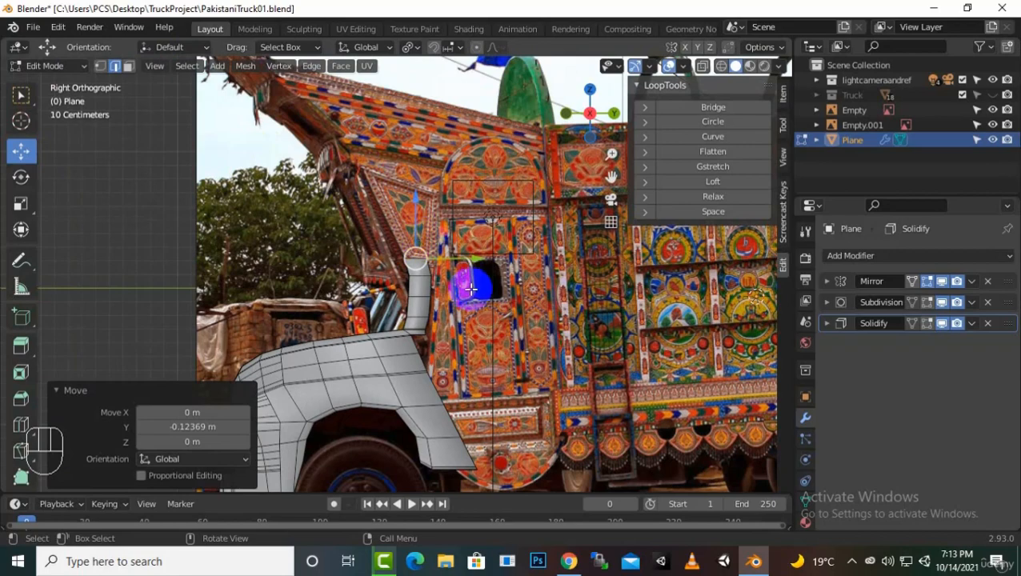
{"action": "scroll", "coordinate": [471, 276], "scroll_direction": "up", "scroll_amount": 1}
{"action": "left_click_drag", "start_coordinate": [610, 179], "coordinate": [604, 290]}
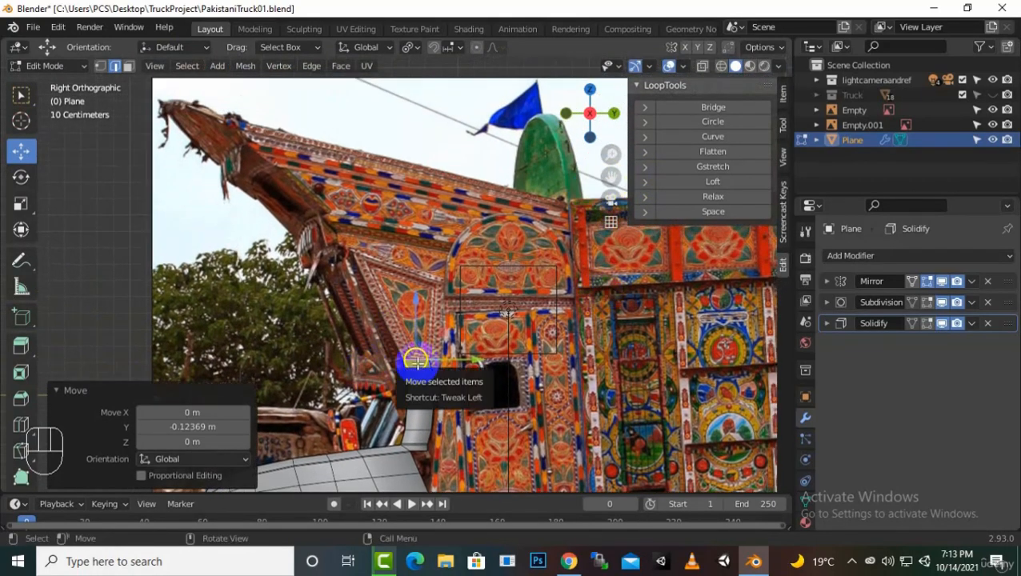
{"action": "key", "text": "e"}
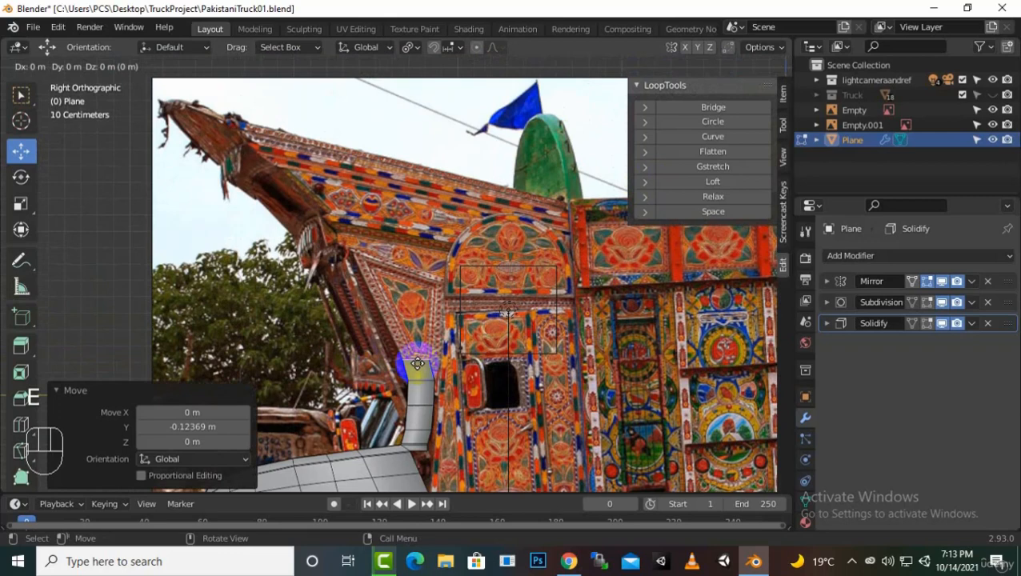
{"action": "key", "text": "z"}
{"action": "left_click", "coordinate": [406, 335]}
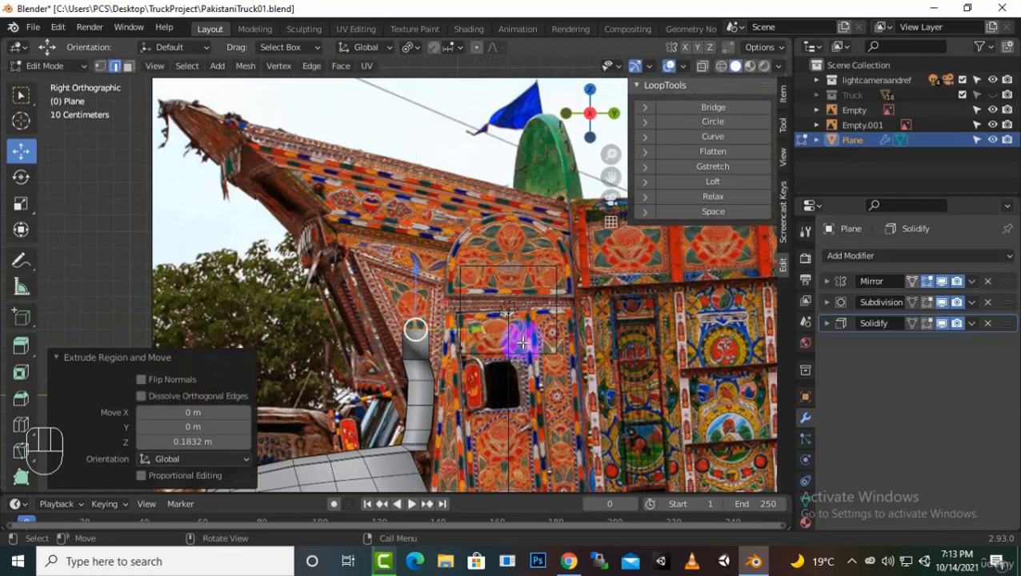
{"action": "middle_click_drag", "start_coordinate": [520, 342], "coordinate": [512, 404]}
{"action": "key", "text": "ctrl+z"}
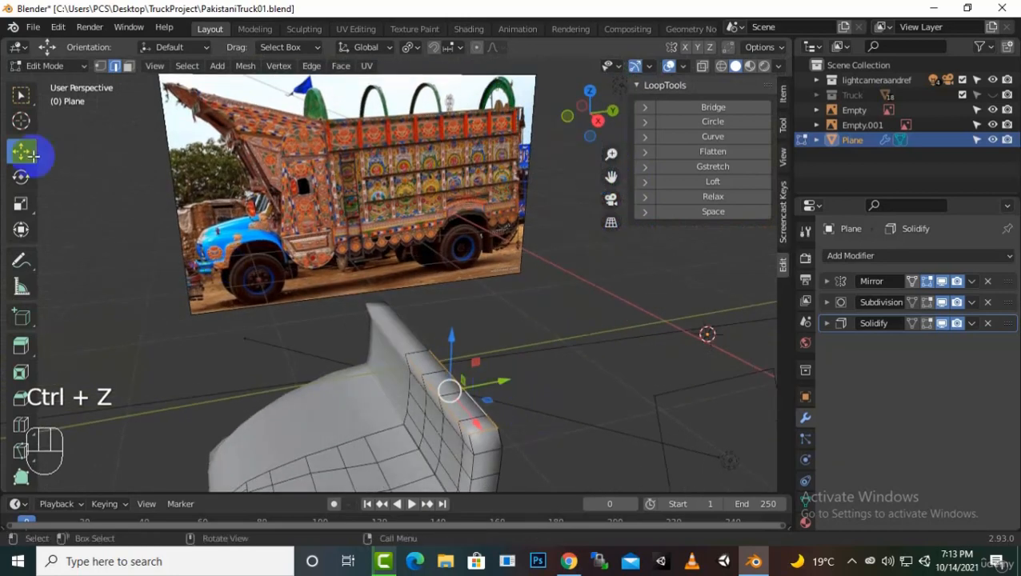
Step: Select the row of faces along the raised strip's top and extrude it up and forward, about 0.187 m along its normal, in right orthographic view
{"action": "left_click", "coordinate": [128, 66]}
{"action": "left_click", "coordinate": [468, 436]}
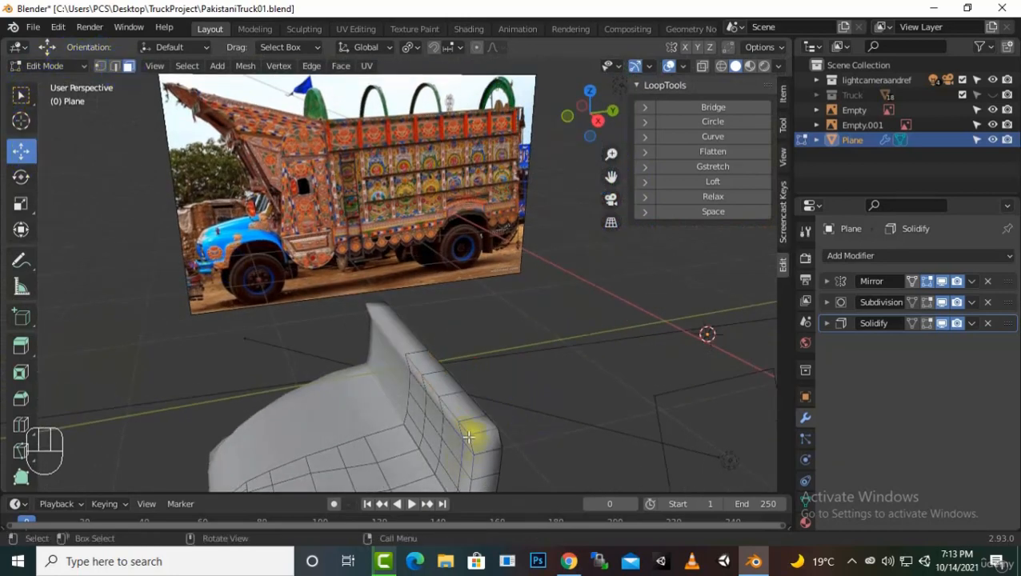
{"action": "left_click", "coordinate": [408, 352], "text": "shift"}
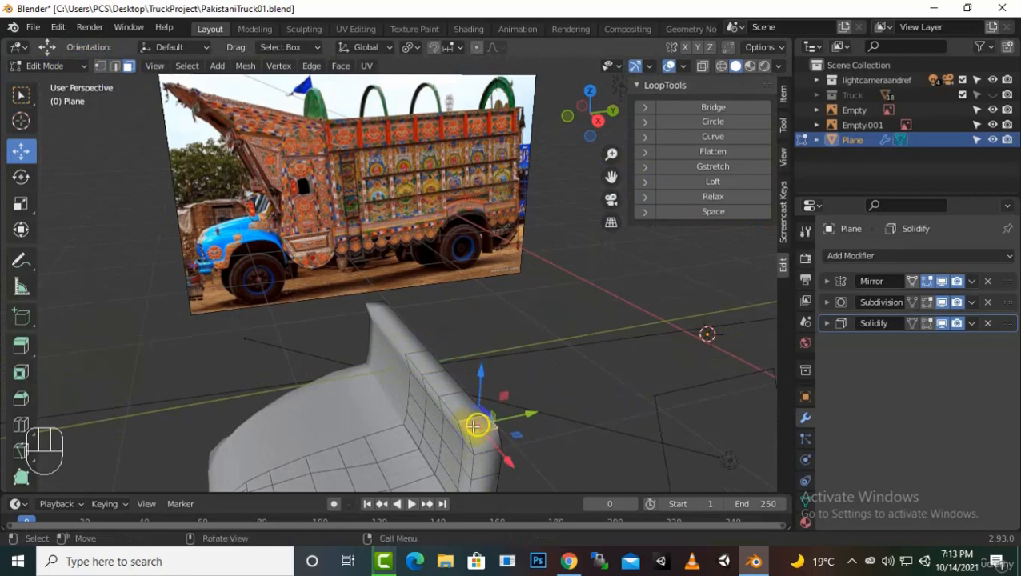
{"action": "left_click", "coordinate": [421, 360], "text": "ctrl"}
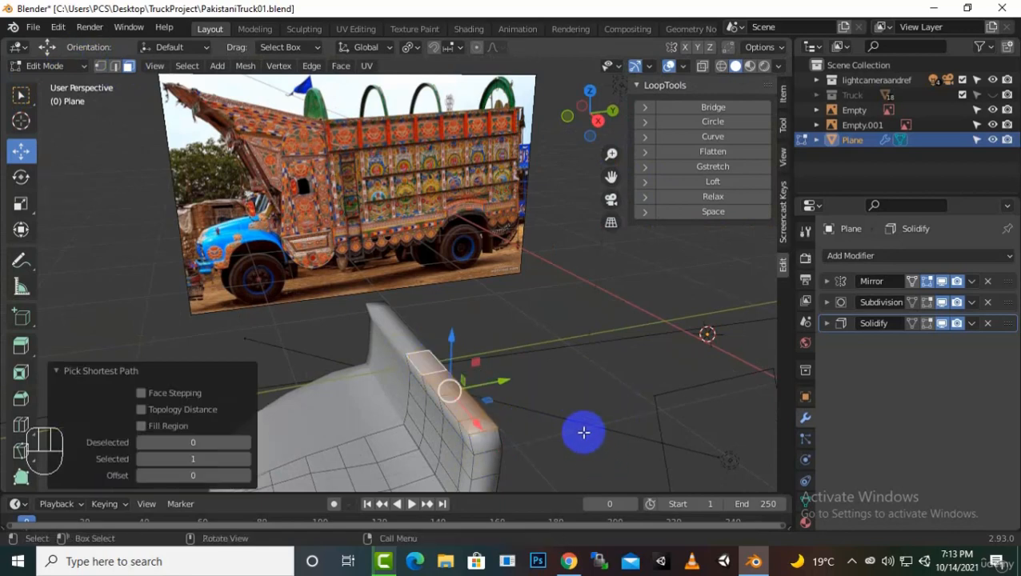
{"action": "middle_click_drag", "start_coordinate": [584, 430], "coordinate": [591, 433]}
{"action": "key", "text": "KP_3"}
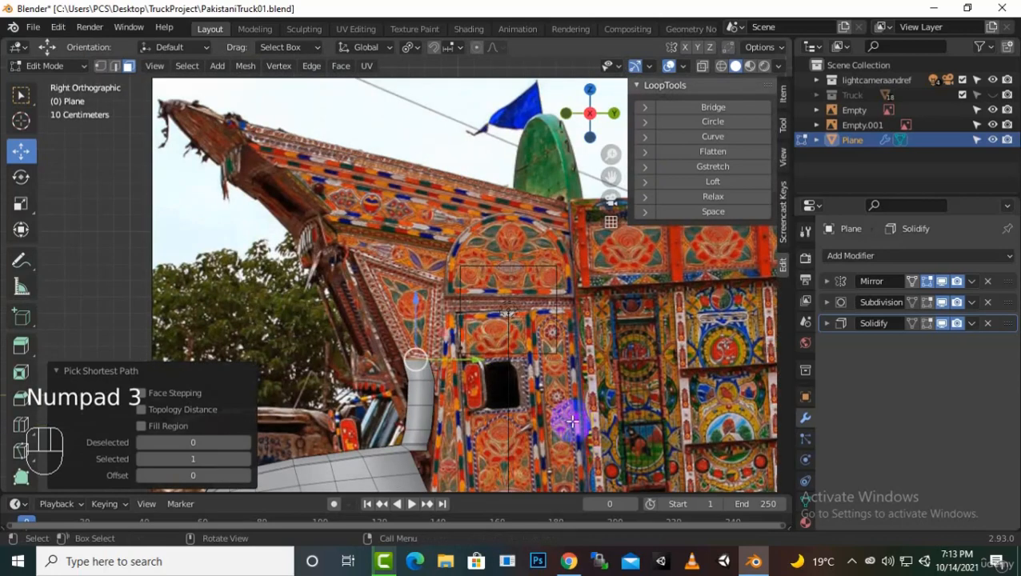
{"action": "scroll", "coordinate": [352, 332], "scroll_direction": "up", "scroll_amount": 3}
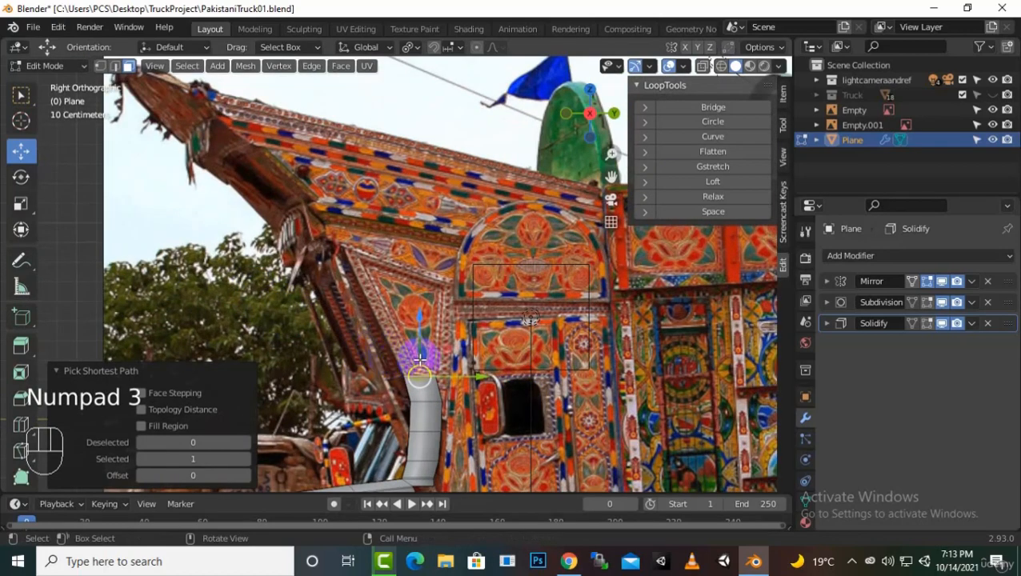
{"action": "key", "text": "e"}
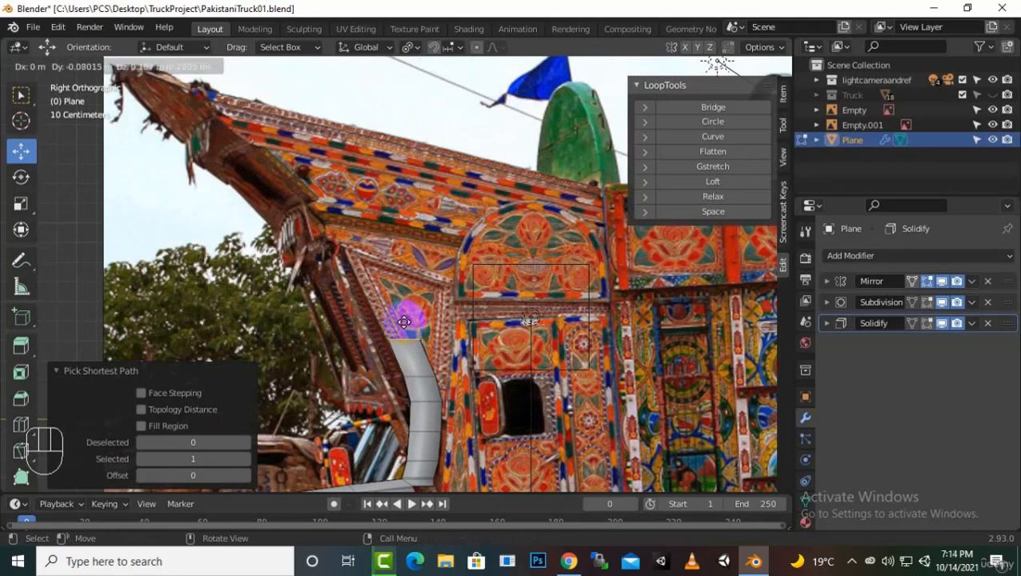
{"action": "left_click", "coordinate": [404, 320]}
Step: Extrude the strip's top faces three more times up and forward along the reference cab's sloping front, about 0.237, 0.179 and 0.237 m along the normal
{"action": "key", "text": "e"}
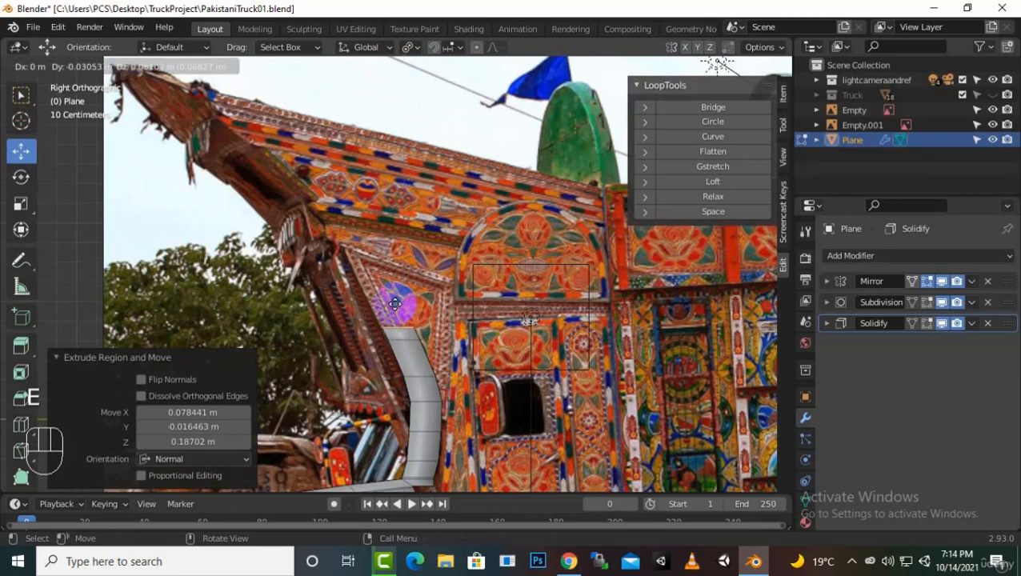
{"action": "left_click", "coordinate": [379, 276]}
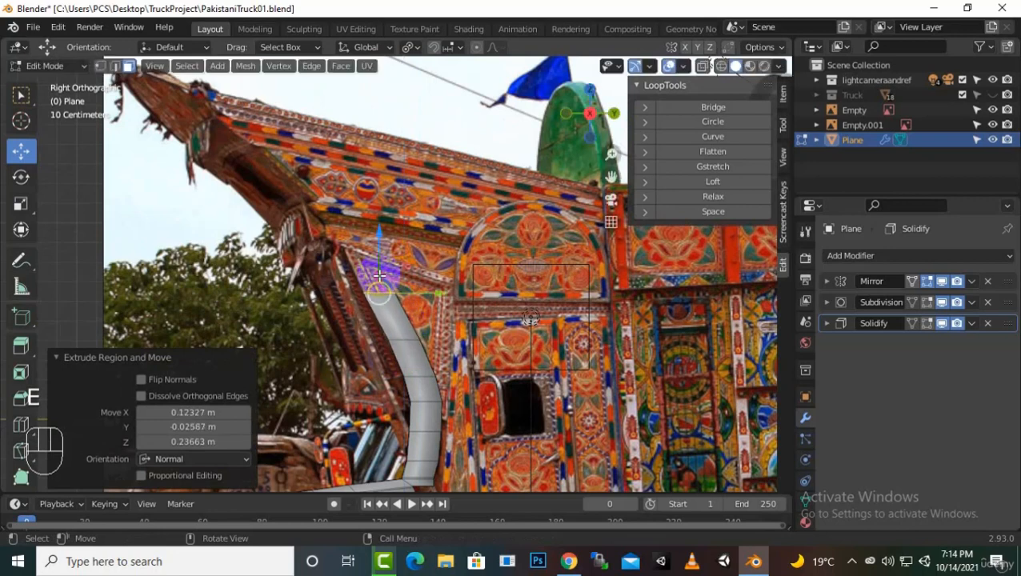
{"action": "key", "text": "e"}
{"action": "middle_click", "coordinate": [380, 276]}
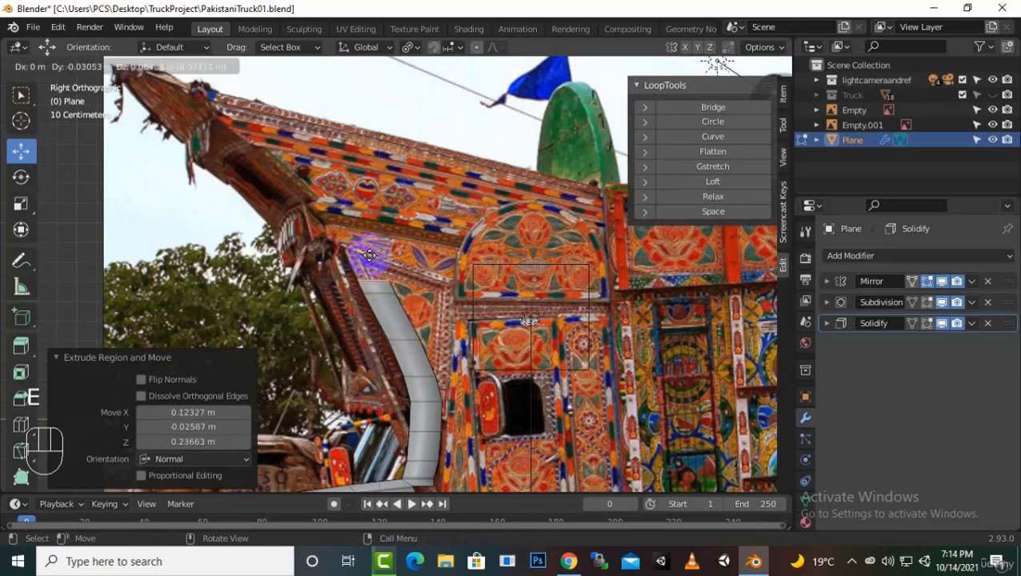
{"action": "left_click", "coordinate": [361, 240]}
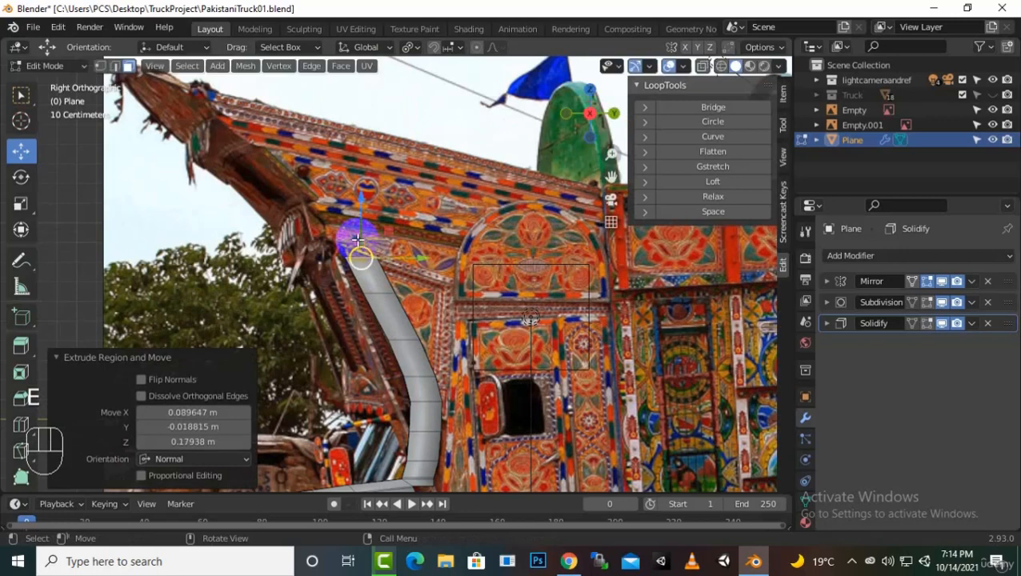
{"action": "key", "text": "e"}
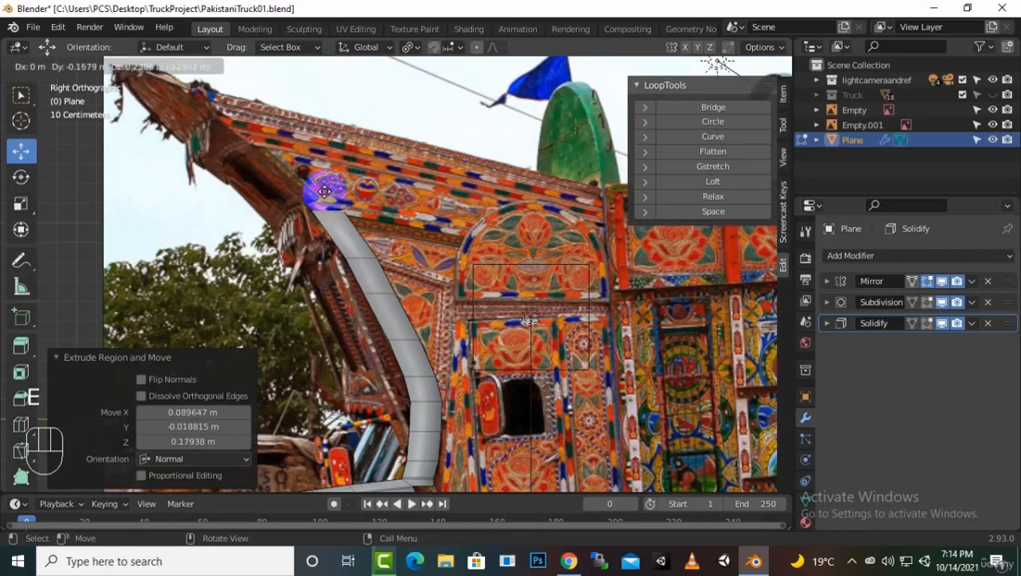
{"action": "left_click", "coordinate": [324, 190]}
Step: Continue the strip with three forward-leaning extrusions of about 0.206, 0.153 and 0.210 m along the normal, following the reference's overhanging crown toward its tip
{"action": "key", "text": "e"}
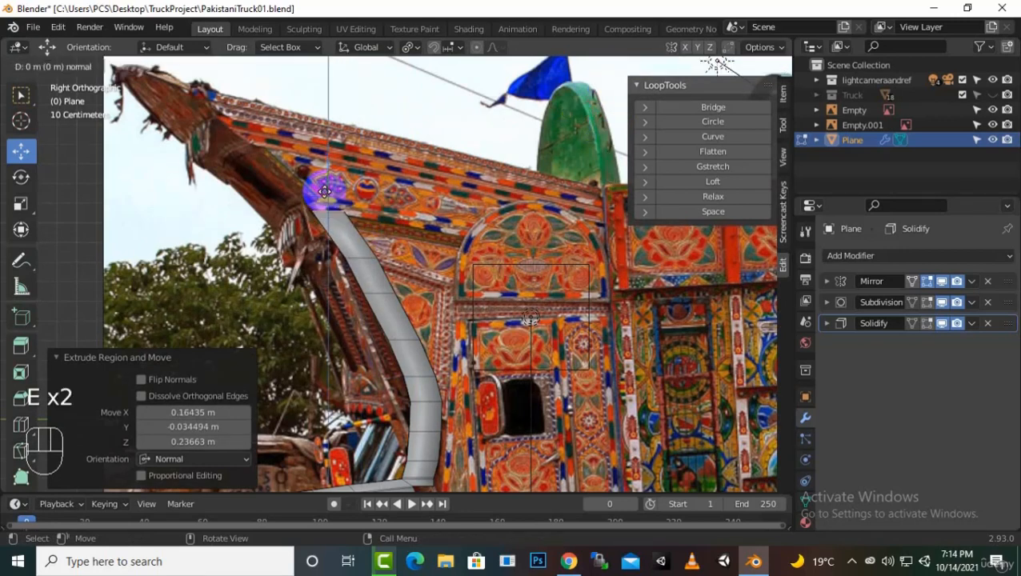
{"action": "left_click", "coordinate": [288, 152]}
{"action": "key", "text": "e"}
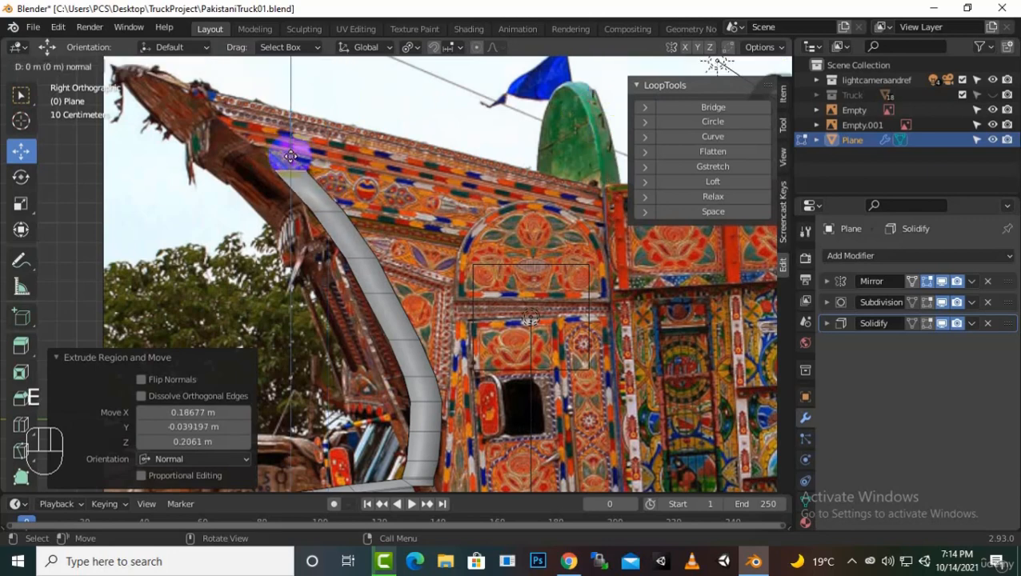
{"action": "left_click", "coordinate": [254, 127]}
{"action": "key", "text": "e"}
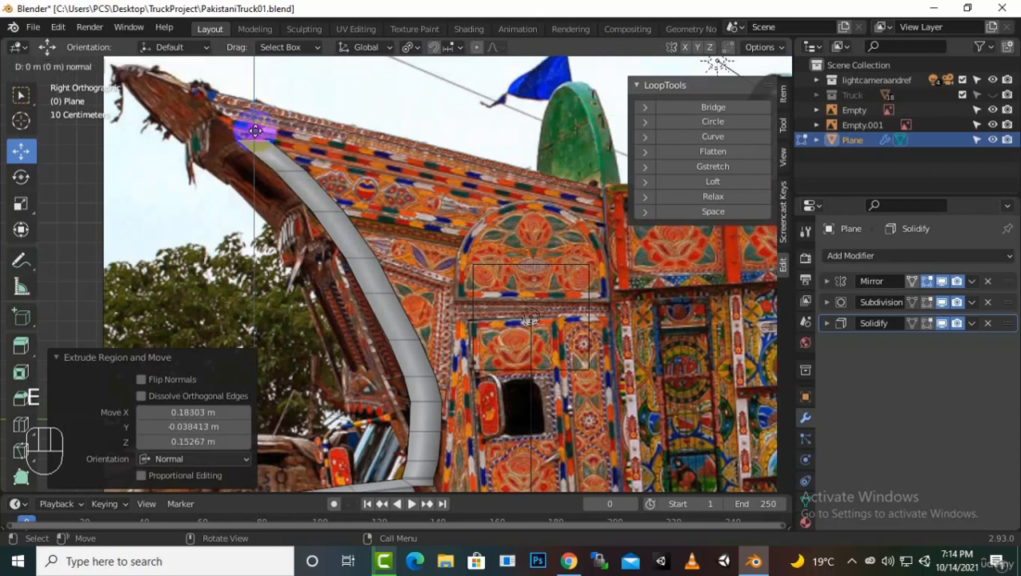
{"action": "left_click", "coordinate": [208, 89]}
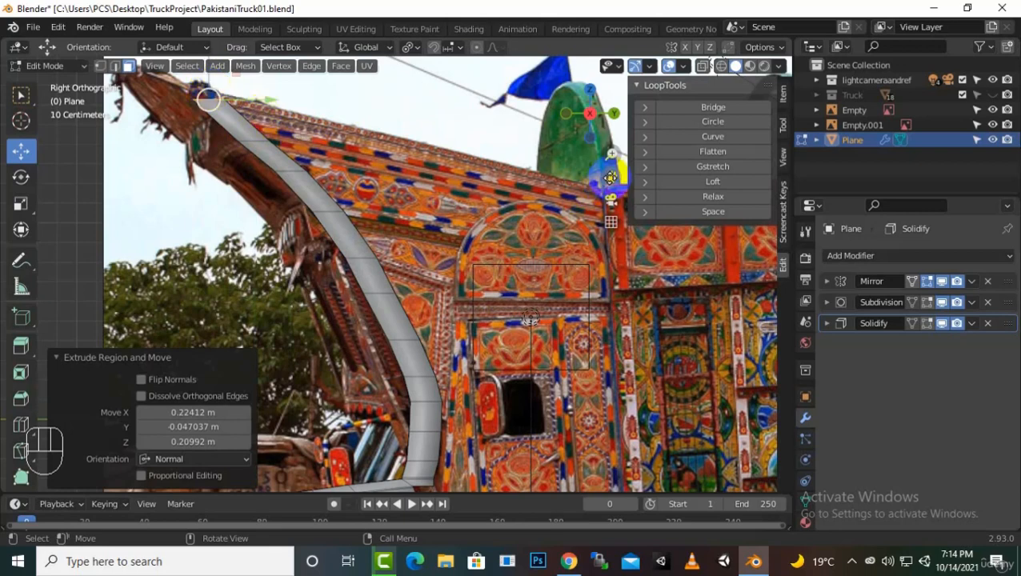
Step: Extrude the curved strip's upper end face about 0.17 m toward the roof tip and add one loop cut across it, slid to about -0.585
{"action": "left_click_drag", "start_coordinate": [611, 176], "coordinate": [668, 268]}
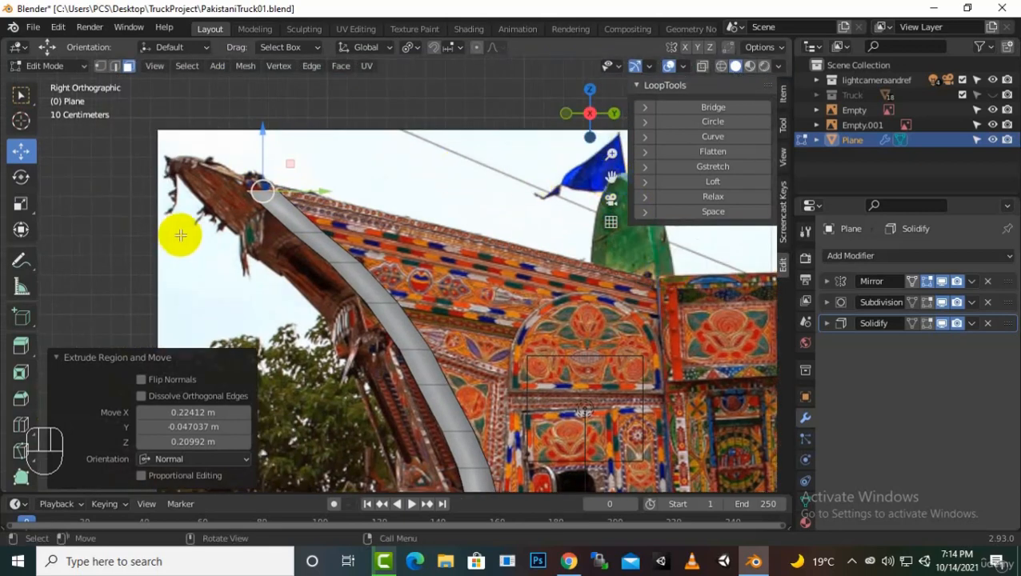
{"action": "key", "text": "e"}
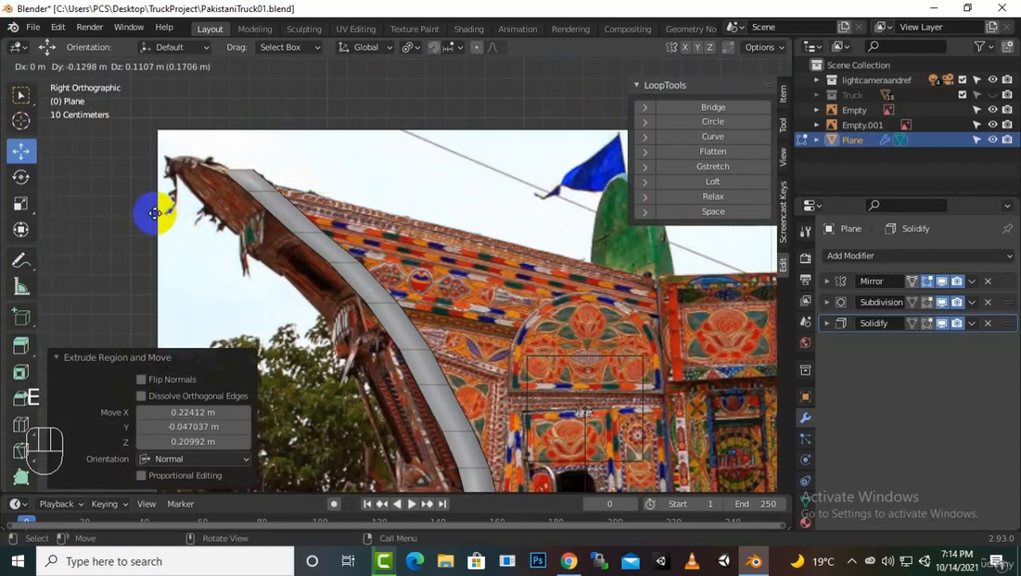
{"action": "left_click", "coordinate": [154, 213]}
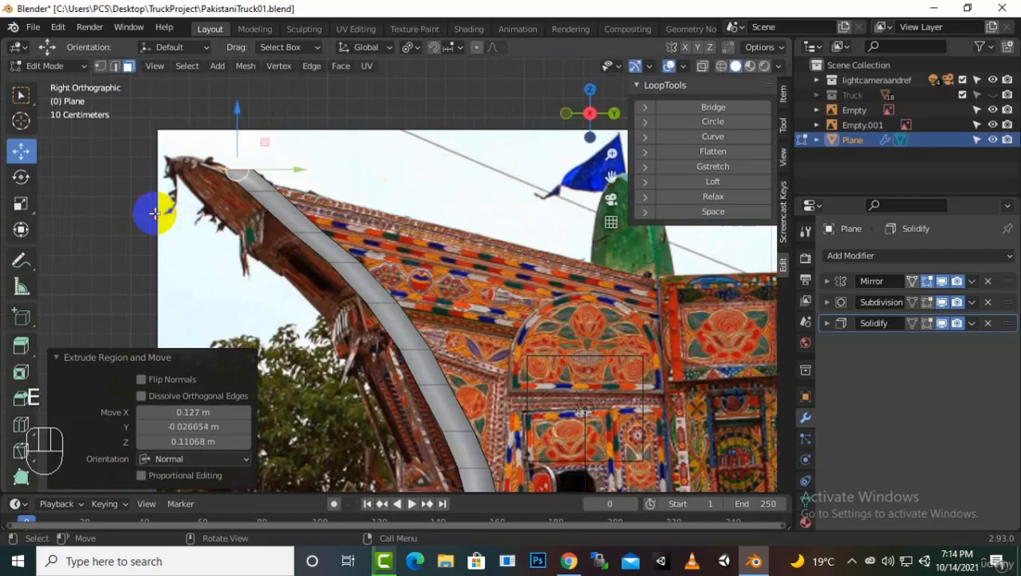
{"action": "key", "text": "ctrl+r"}
{"action": "left_click", "coordinate": [235, 176]}
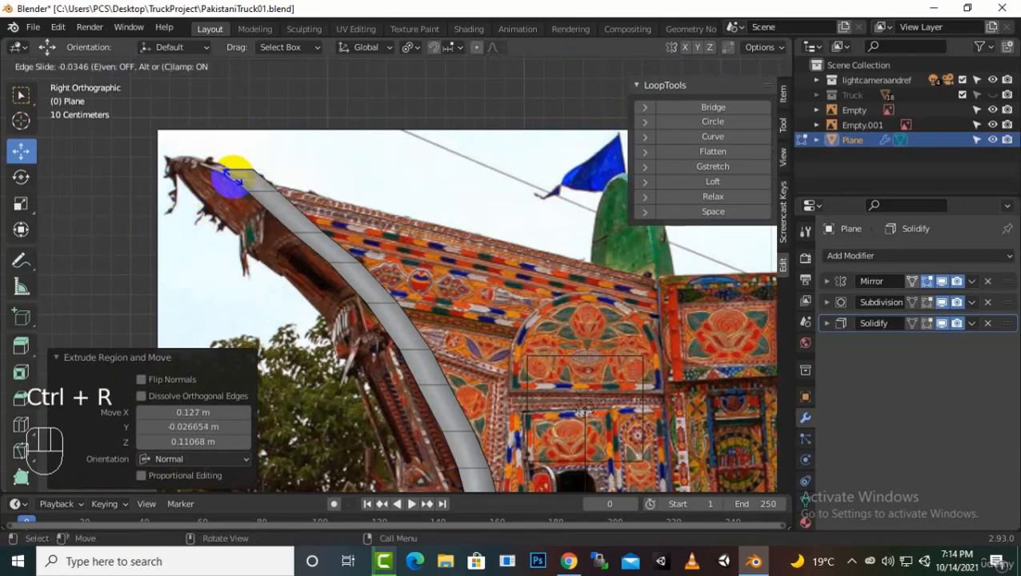
{"action": "left_click", "coordinate": [224, 172]}
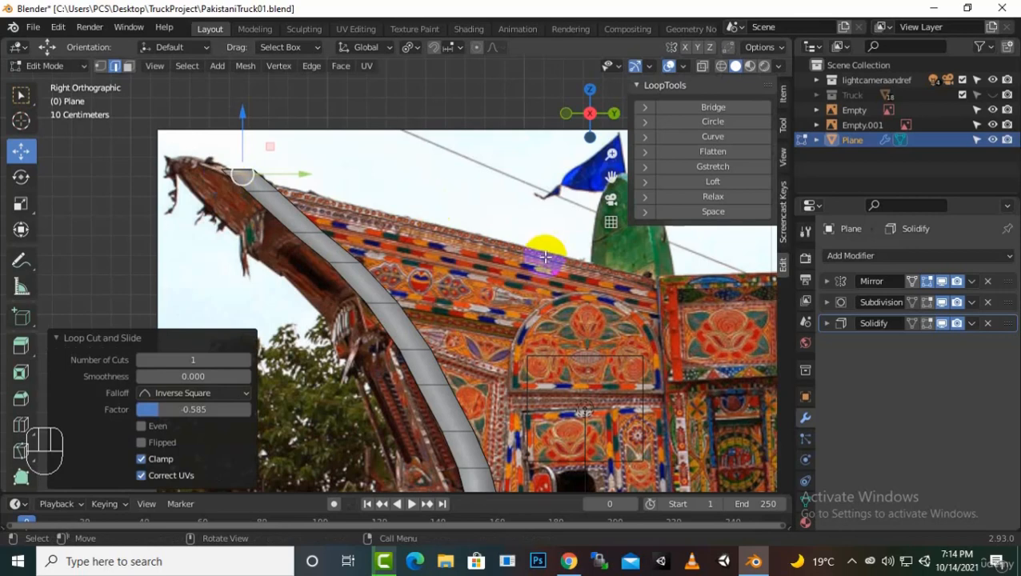
Step: Turn on the on-cage display of the Solidify modifier, undoing the stray modifier visibility change
{"action": "middle_click_drag", "start_coordinate": [547, 248], "coordinate": [782, 327], "text": "shift"}
{"action": "left_click", "coordinate": [930, 327]}
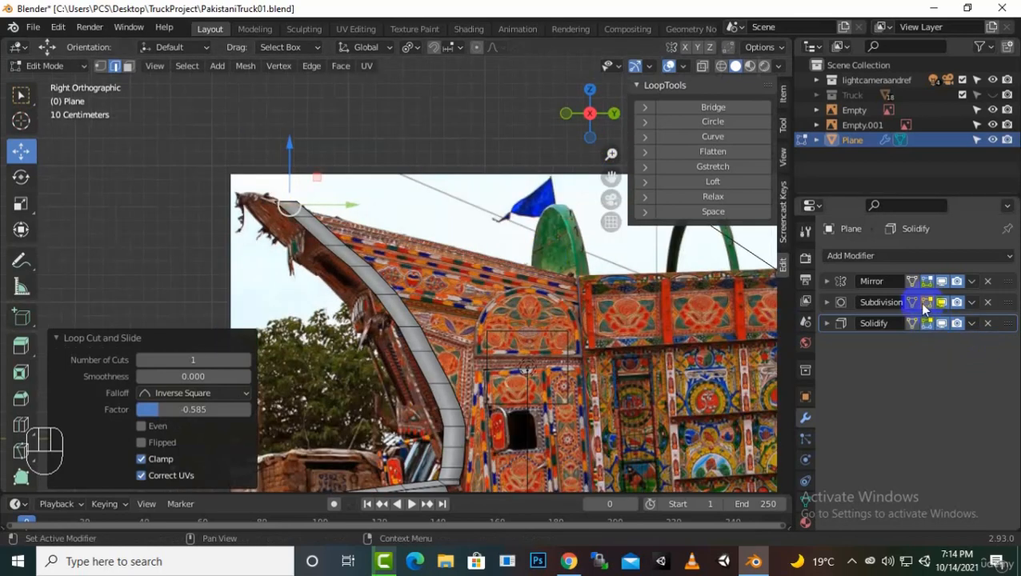
{"action": "key", "text": "ctrl+z"}
{"action": "left_click", "coordinate": [911, 323]}
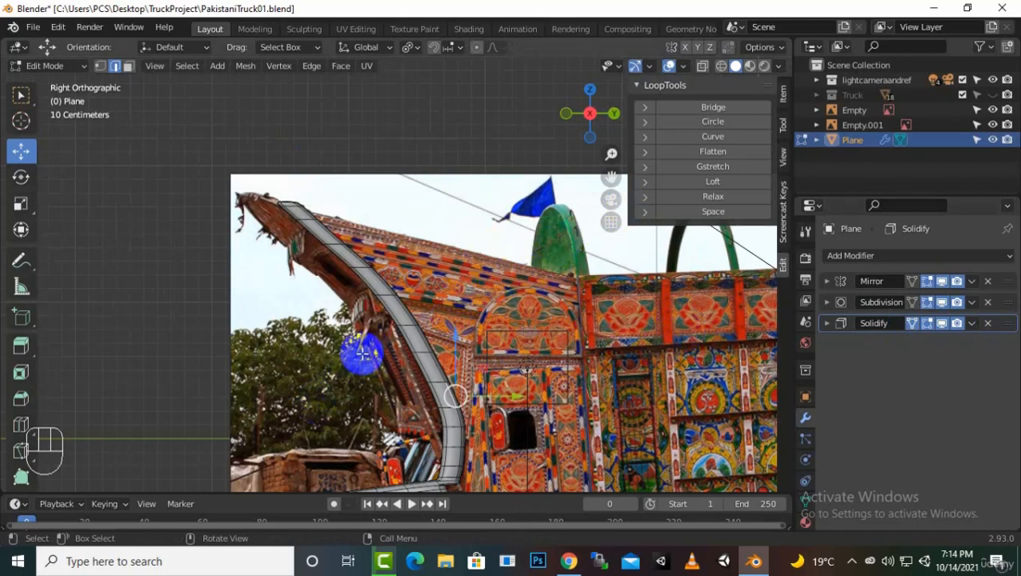
Step: Preview the thickened body in Object Mode, return to Edit Mode and switch off the Solidify modifier's edit-mode display
{"action": "middle_click_drag", "start_coordinate": [161, 331], "coordinate": [452, 365]}
{"action": "key", "text": "Tab"}
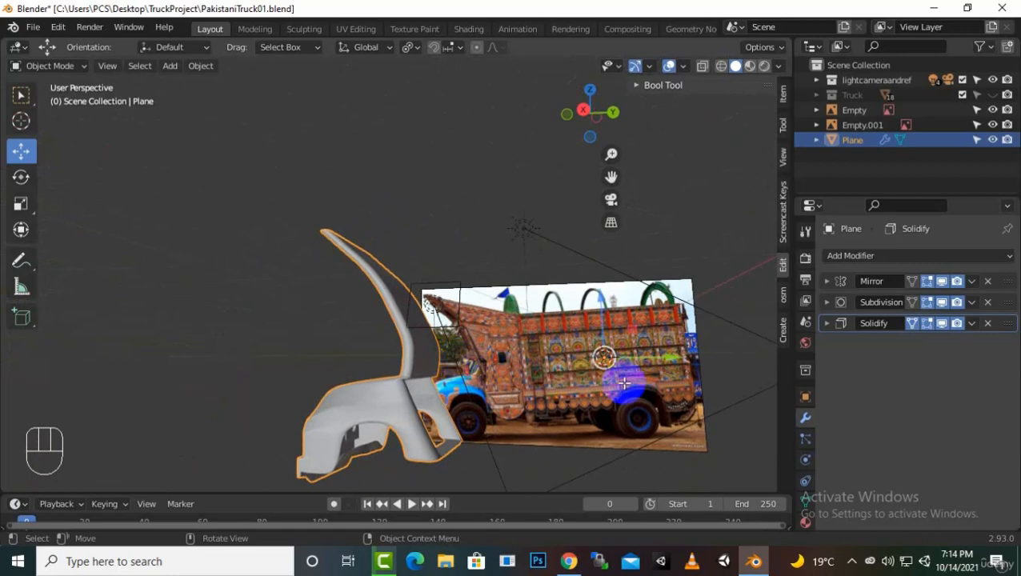
{"action": "key", "text": "Tab"}
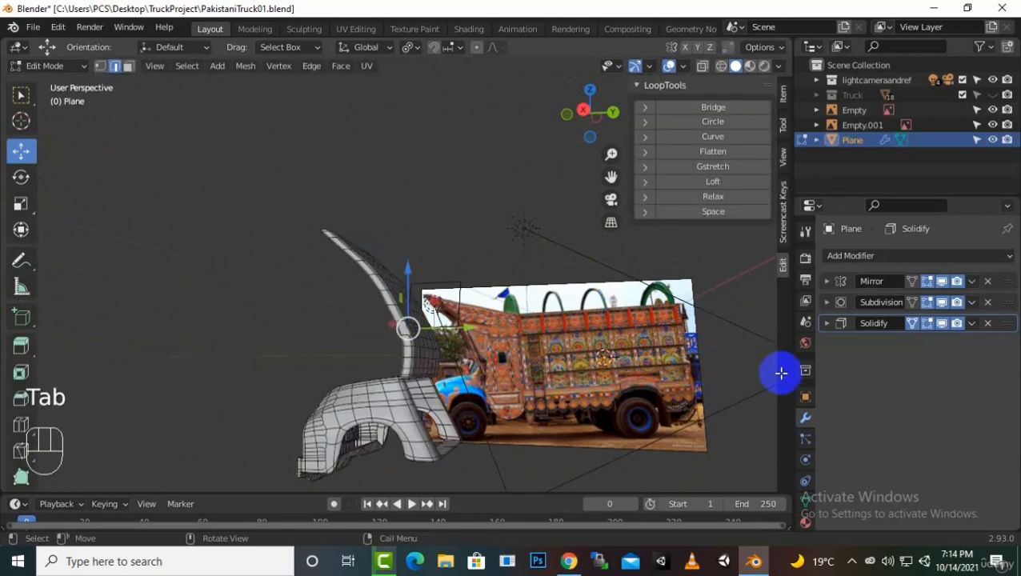
{"action": "left_click", "coordinate": [926, 326]}
Step: Examine the curved front panel and hood from the front and side against the truck reference photos
{"action": "scroll", "coordinate": [493, 426], "scroll_direction": "up", "scroll_amount": 2}
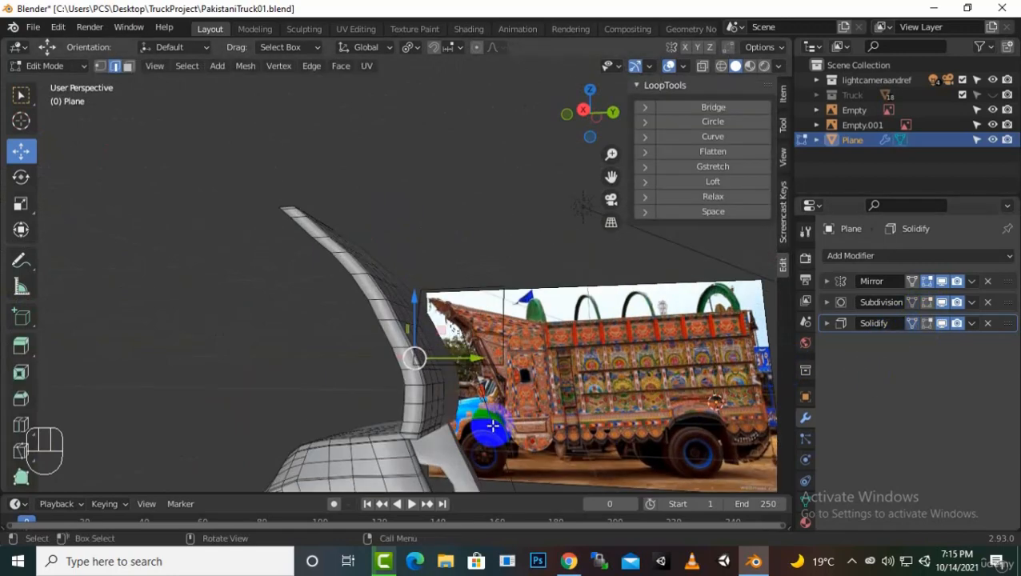
{"action": "middle_click_drag", "start_coordinate": [492, 426], "coordinate": [682, 428]}
{"action": "scroll", "coordinate": [240, 416], "scroll_direction": "down", "scroll_amount": 5}
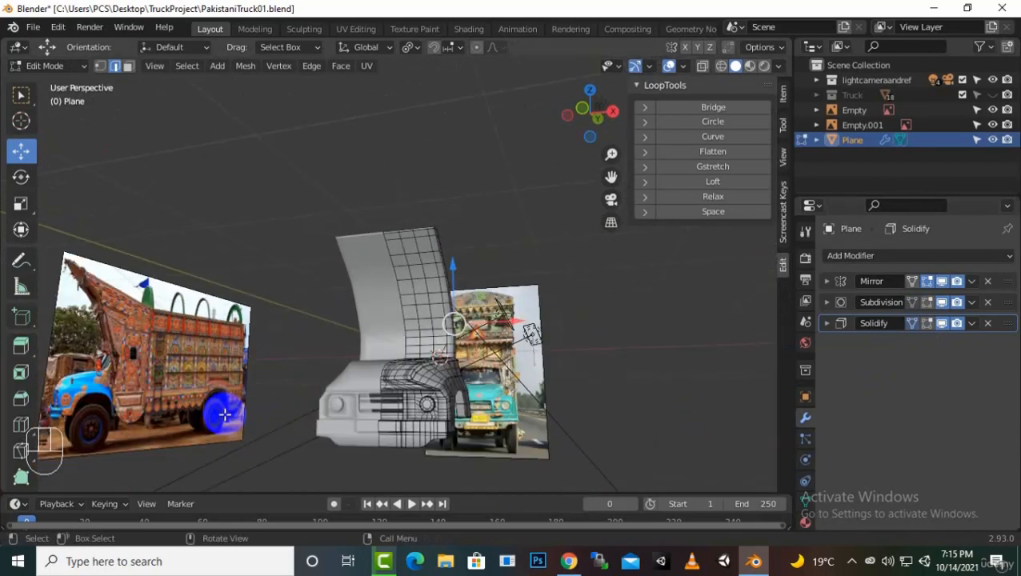
{"action": "middle_click_drag", "start_coordinate": [225, 414], "coordinate": [276, 423]}
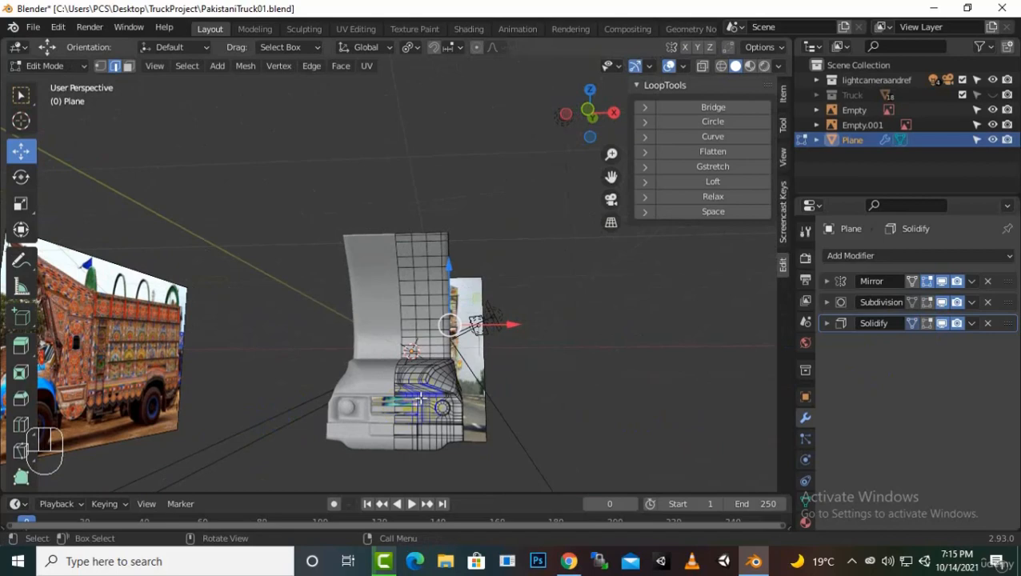
{"action": "middle_click_drag", "start_coordinate": [420, 397], "coordinate": [422, 376]}
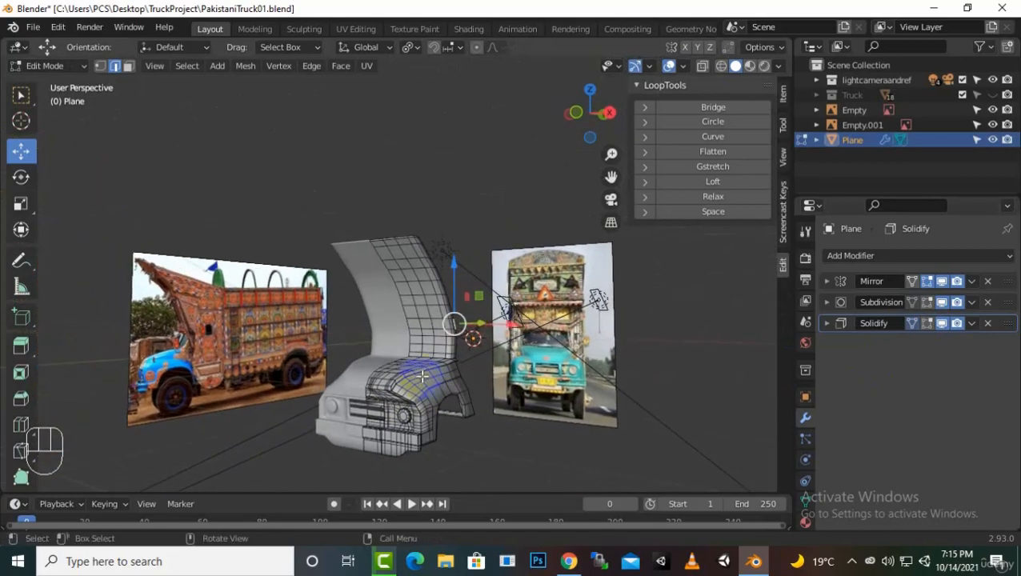
{"action": "key", "text": "KP_3"}
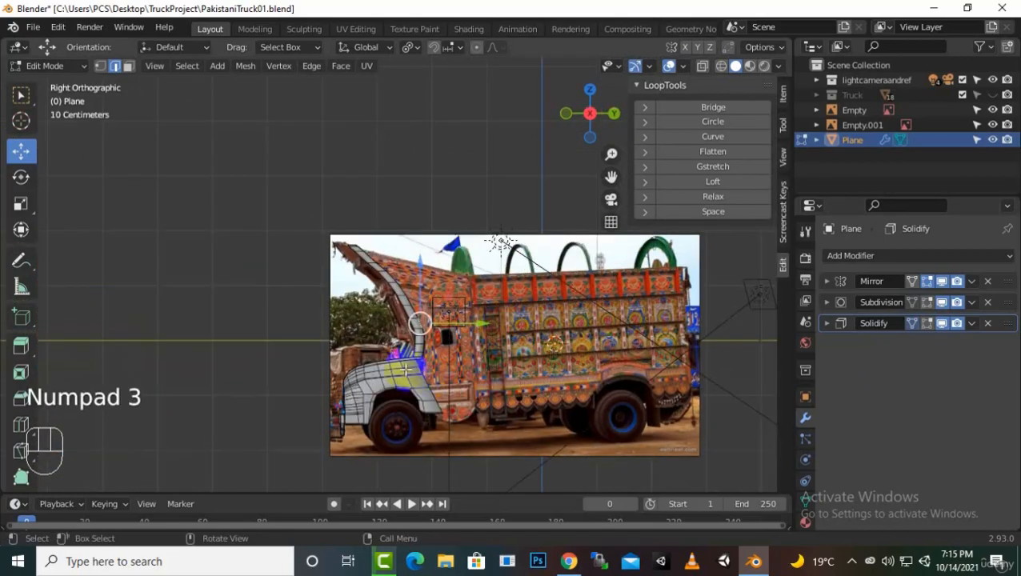
{"action": "scroll", "coordinate": [404, 370], "scroll_direction": "up", "scroll_amount": 2}
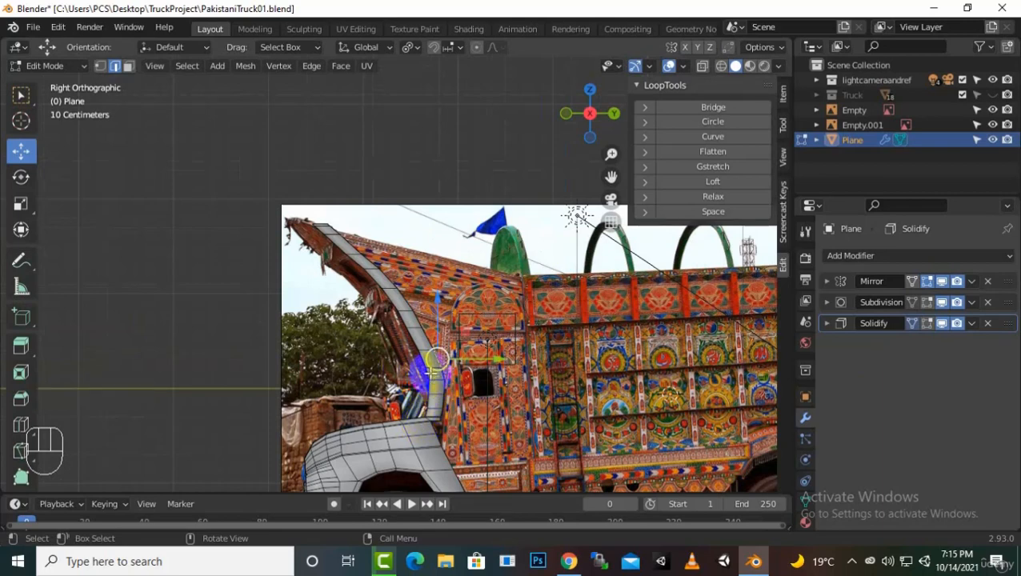
{"action": "middle_click_drag", "start_coordinate": [518, 402], "coordinate": [642, 390]}
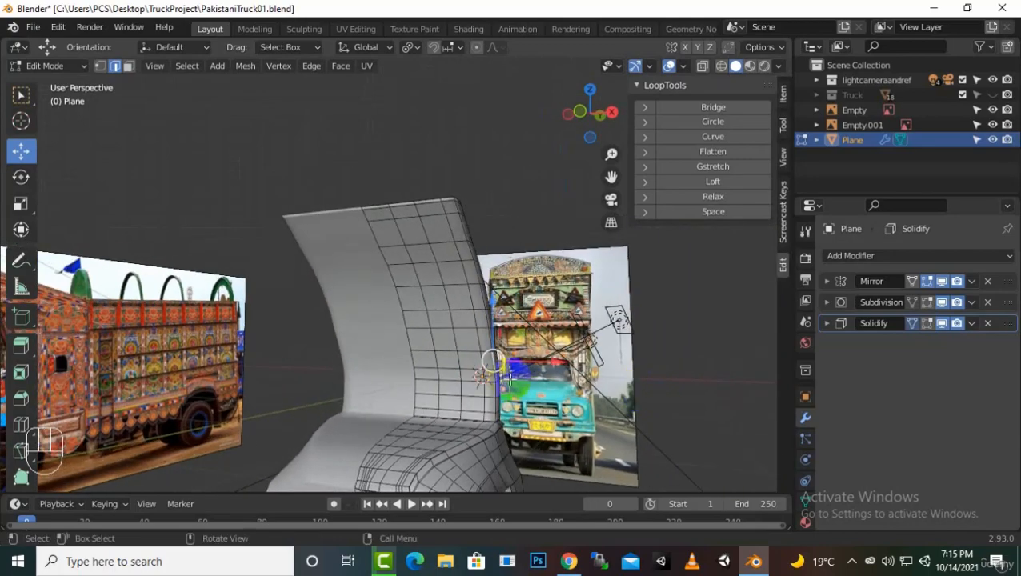
Step: Switch to face selection, pick faces at the base of the curved front panel above the hood, and save the file
{"action": "mouse_move", "coordinate": [427, 410]}
{"action": "middle_mouse_down"}
{"action": "mouse_move", "coordinate": [495, 425]}
{"action": "mouse_move", "coordinate": [426, 376]}
{"action": "mouse_move", "coordinate": [412, 392]}
{"action": "mouse_move", "coordinate": [478, 414]}
{"action": "mouse_move", "coordinate": [532, 413]}
{"action": "mouse_move", "coordinate": [479, 400]}
{"action": "middle_mouse_up"}
{"action": "left_click", "coordinate": [126, 69]}
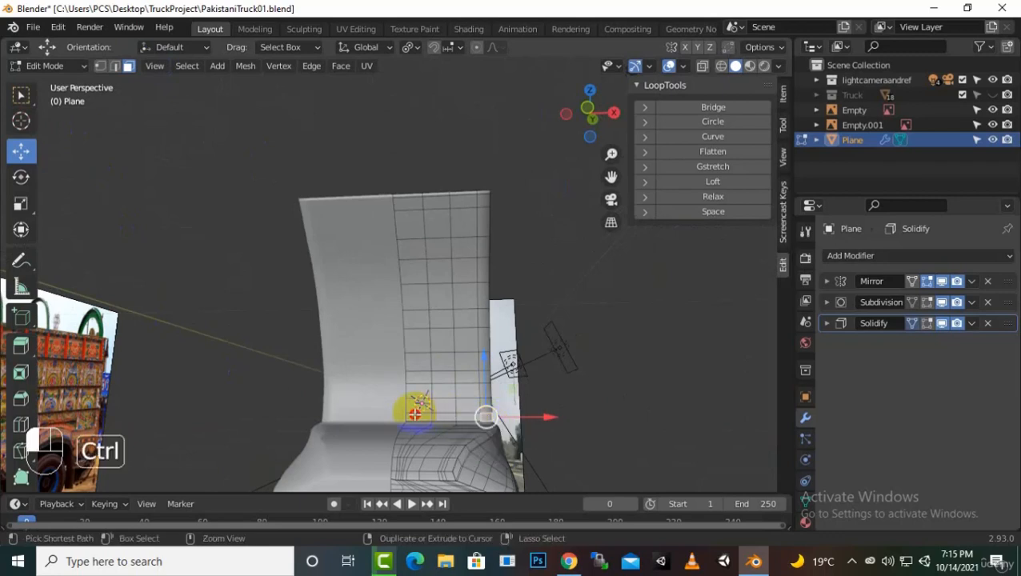
{"action": "left_click", "coordinate": [420, 410], "text": "ctrl"}
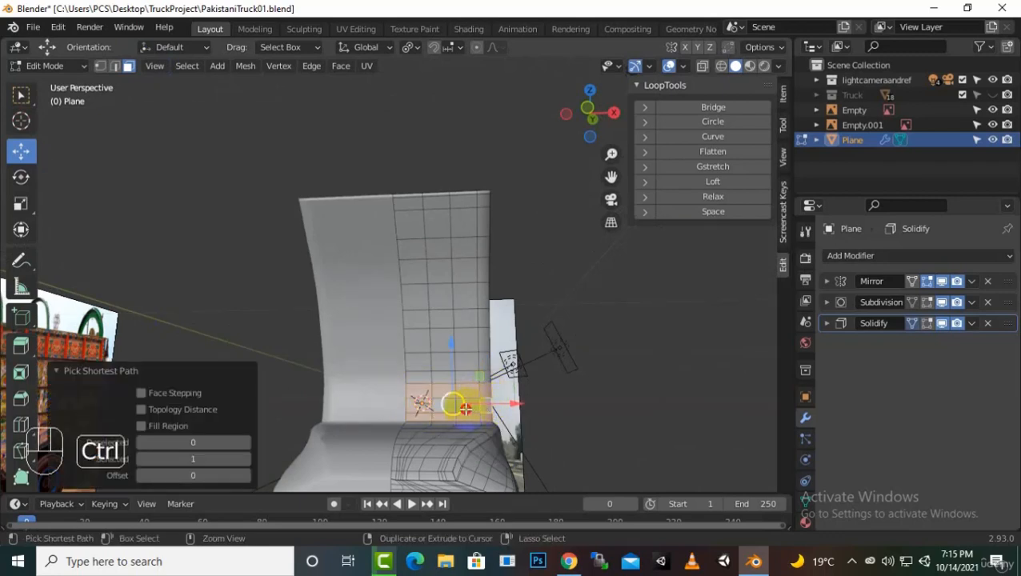
{"action": "middle_click_drag", "start_coordinate": [485, 413], "coordinate": [422, 416]}
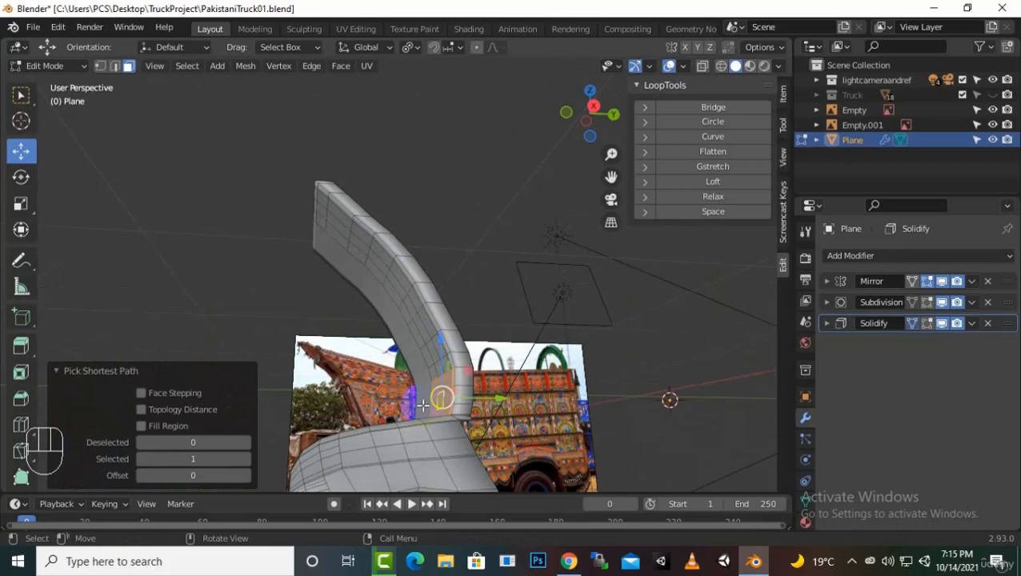
{"action": "middle_click_drag", "start_coordinate": [423, 406], "coordinate": [460, 418]}
{"action": "left_click", "coordinate": [471, 389]}
{"action": "key", "text": "ctrl"}
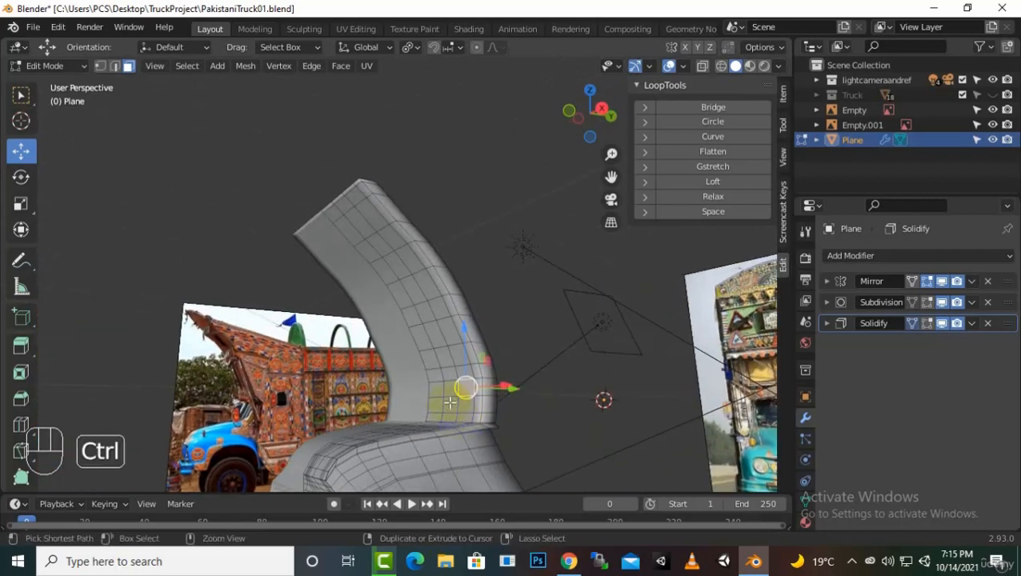
{"action": "key", "text": "ctrl+s"}
Step: Inspect the curved panel's side thickness and its junction with the hood, comparing them with the side reference photo
{"action": "middle_click_drag", "start_coordinate": [451, 402], "coordinate": [624, 365]}
{"action": "scroll", "coordinate": [433, 422], "scroll_direction": "up", "scroll_amount": 2}
{"action": "left_click", "coordinate": [896, 329]}
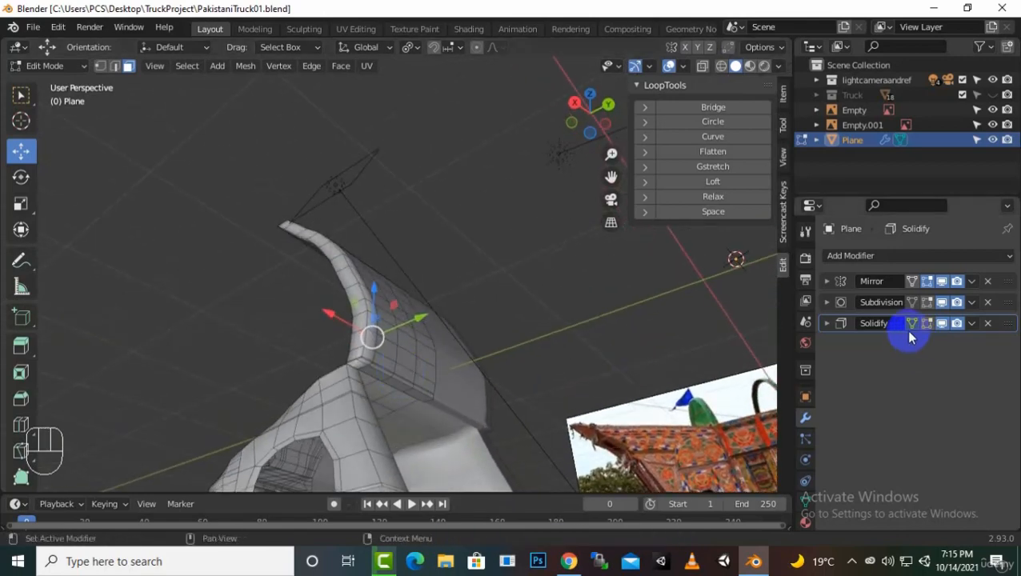
{"action": "middle_click_drag", "start_coordinate": [425, 418], "coordinate": [538, 444]}
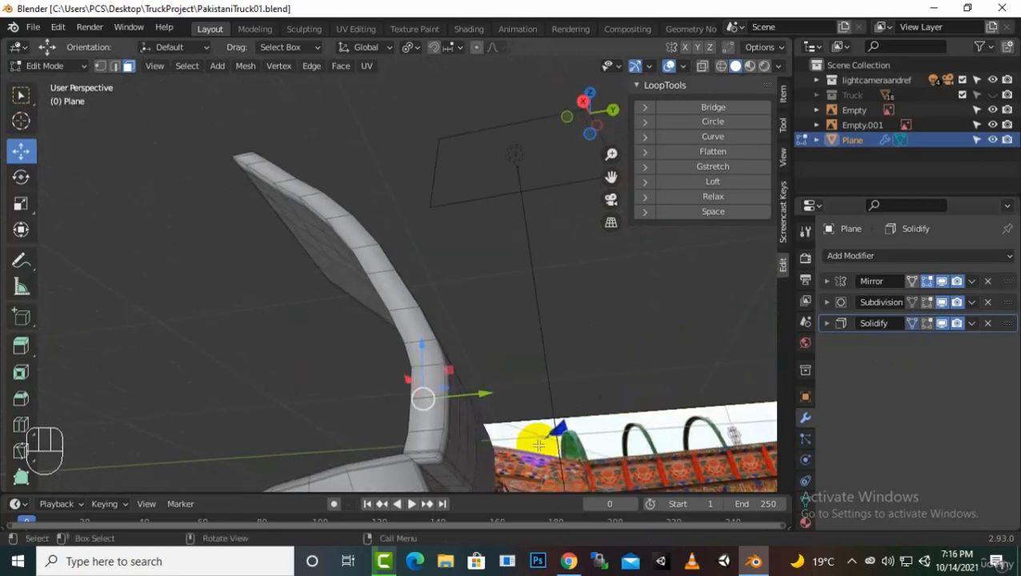
{"action": "key", "text": "KP_3"}
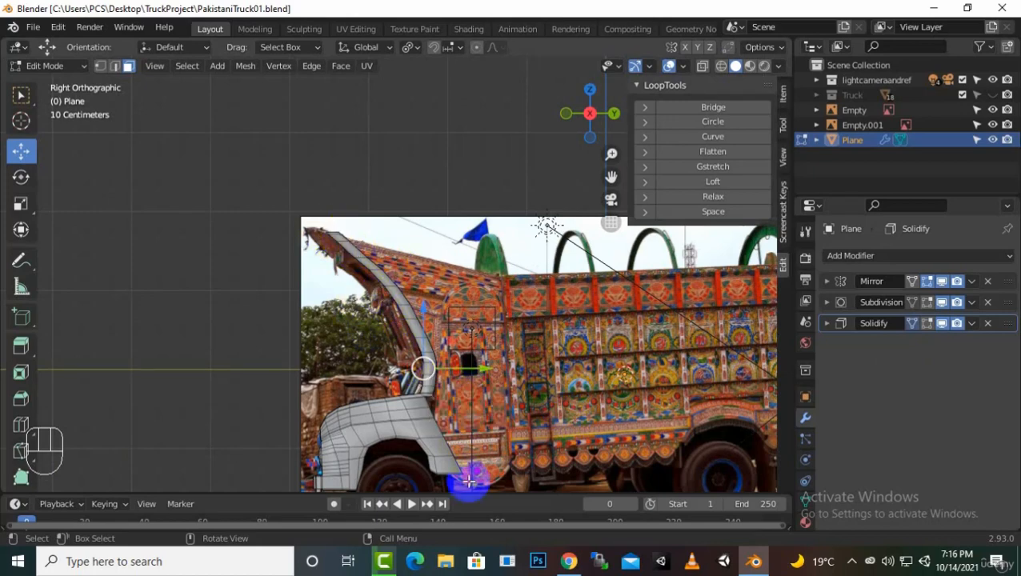
{"action": "middle_click_drag", "start_coordinate": [452, 450], "coordinate": [416, 422]}
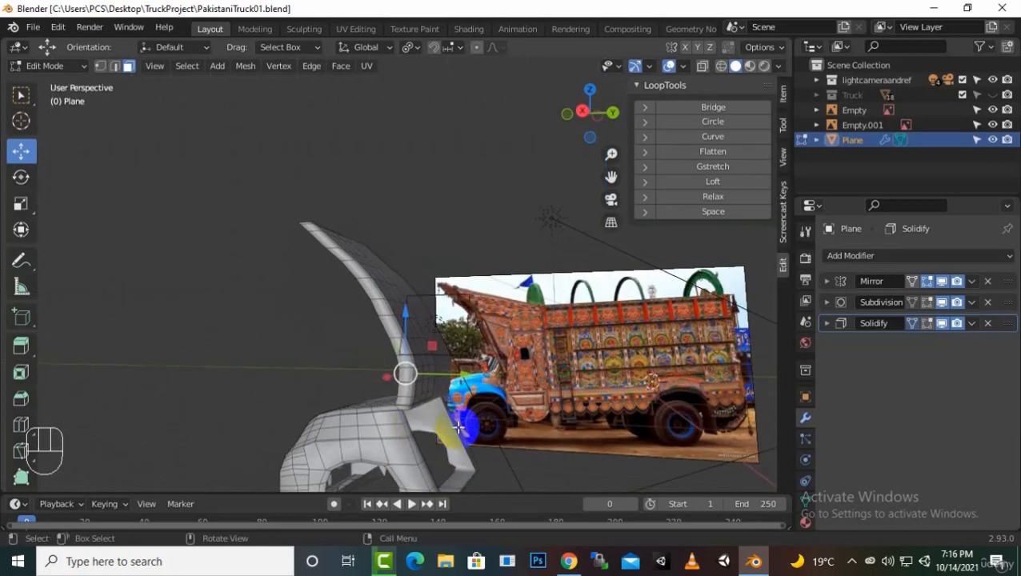
{"action": "scroll", "coordinate": [459, 428], "scroll_direction": "down", "scroll_amount": 2}
{"action": "left_click_drag", "start_coordinate": [611, 178], "coordinate": [612, 176]}
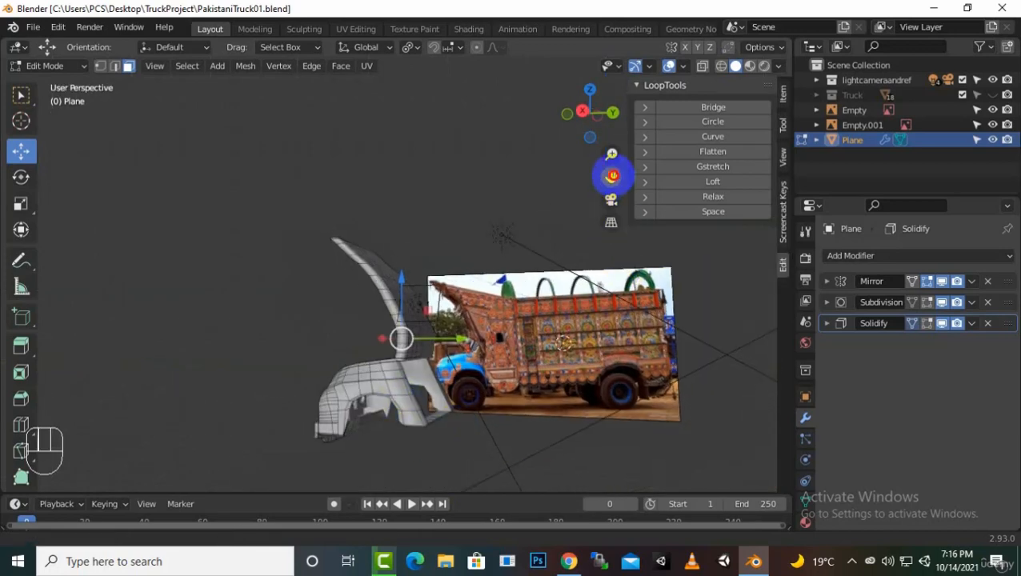
Step: Select the row of faces along the bottom of the curved front panel, behind the hood, and delete the faces
{"action": "scroll", "coordinate": [322, 292], "scroll_direction": "up", "scroll_amount": 6}
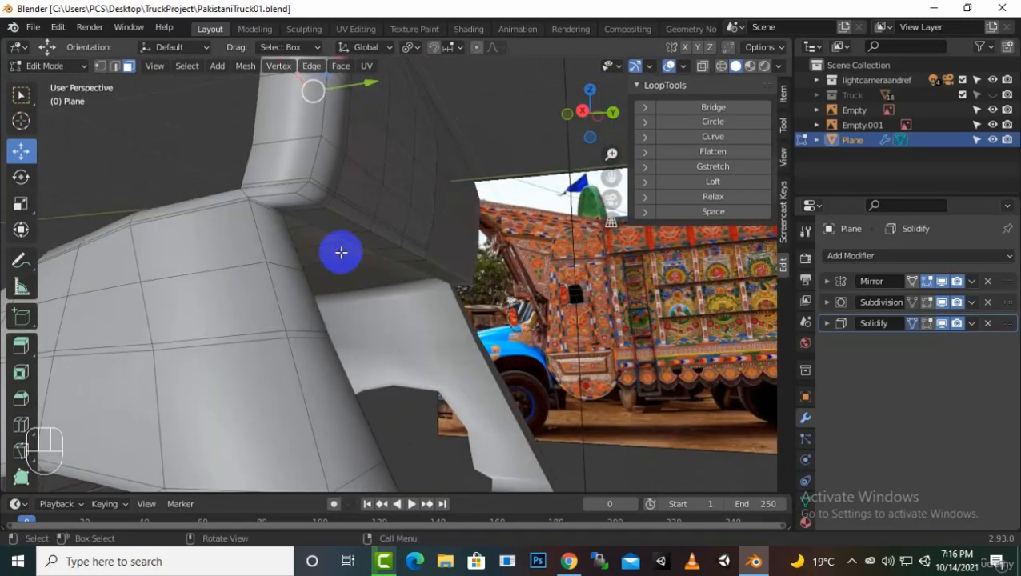
{"action": "middle_click_drag", "start_coordinate": [310, 239], "coordinate": [328, 239]}
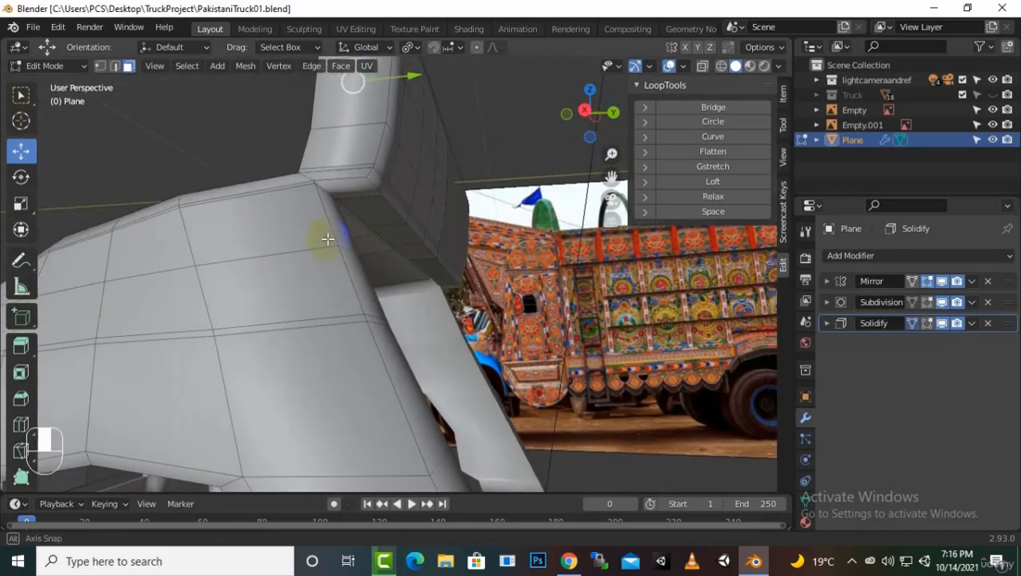
{"action": "scroll", "coordinate": [375, 195], "scroll_direction": "up", "scroll_amount": 4}
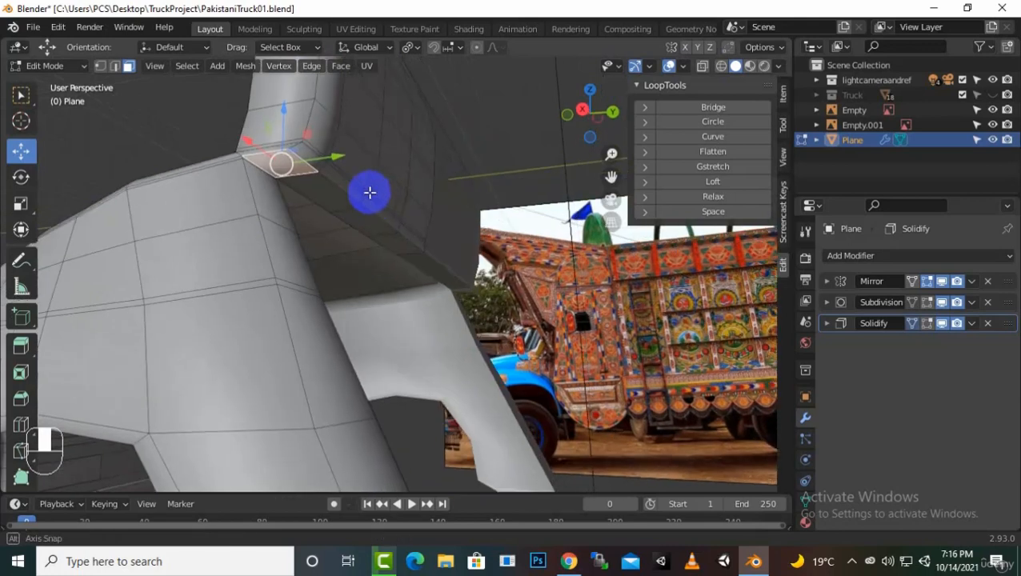
{"action": "left_click", "coordinate": [365, 222], "text": "ctrl"}
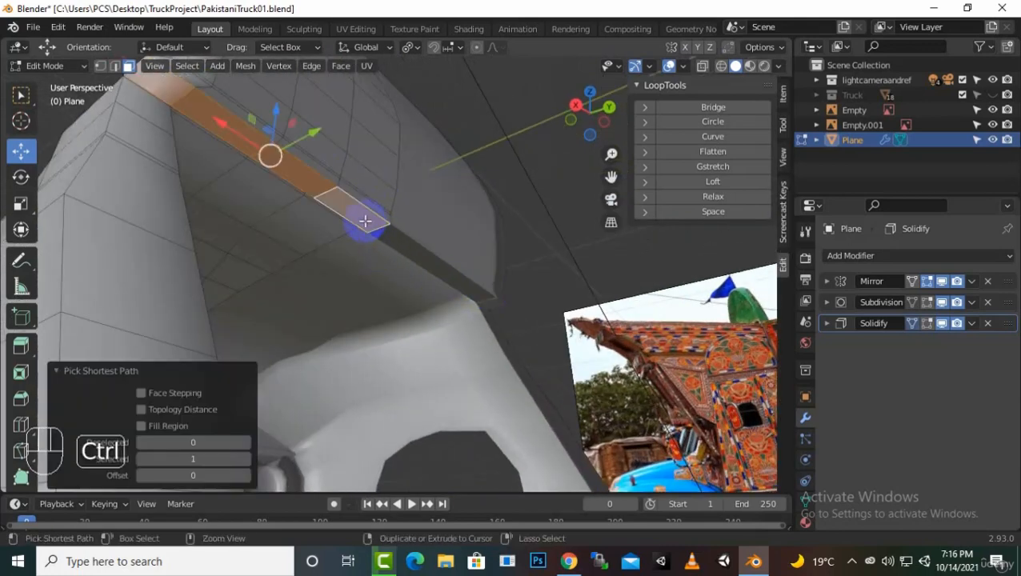
{"action": "middle_click_drag", "start_coordinate": [392, 233], "coordinate": [434, 280]}
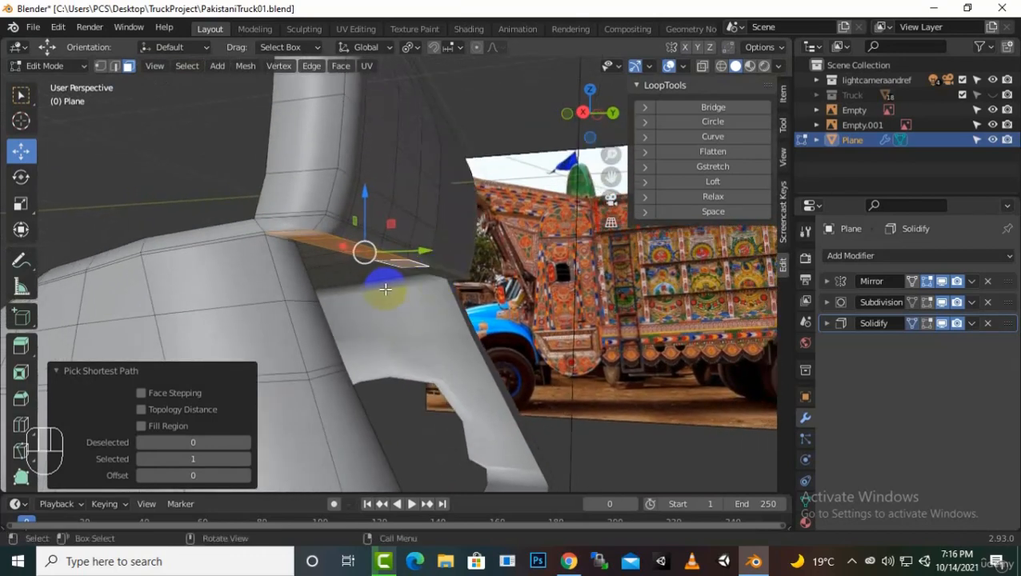
{"action": "key", "text": "Delete"}
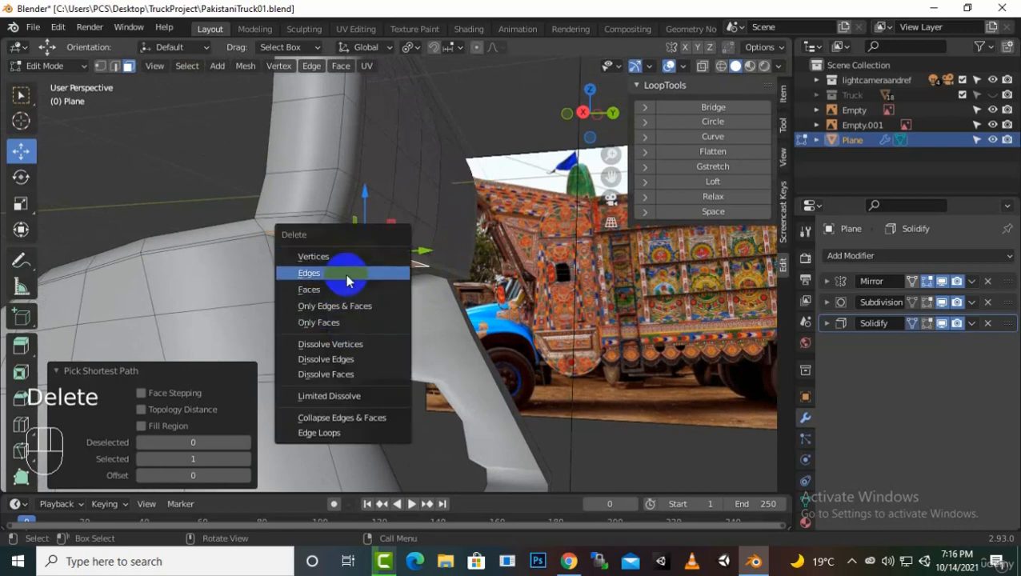
{"action": "left_click", "coordinate": [353, 290]}
Step: Select the strip of faces along the fender's rear edge, from the bottom corner up to the curved panel, and delete the faces
{"action": "middle_click_drag", "start_coordinate": [392, 291], "coordinate": [360, 288]}
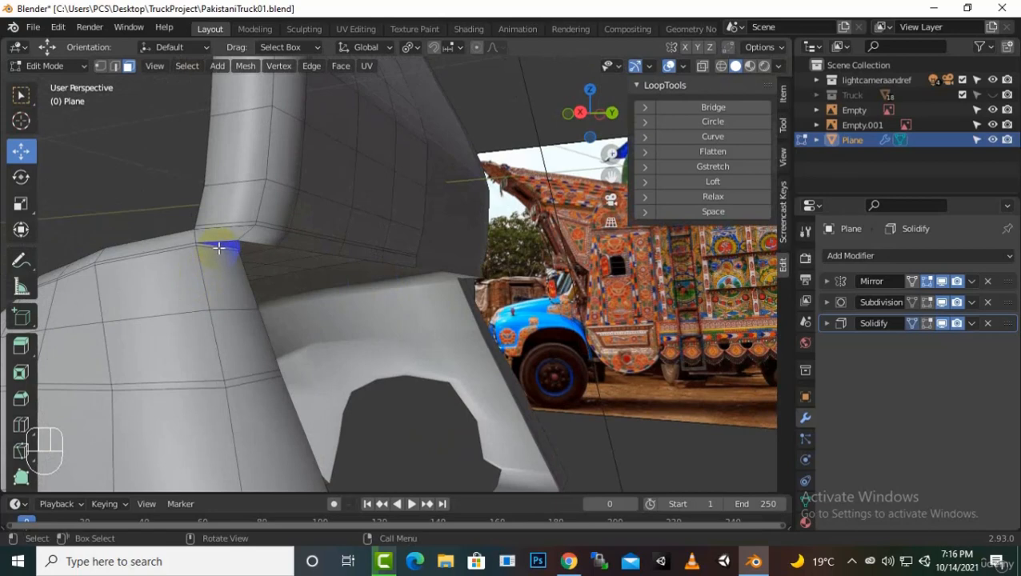
{"action": "middle_click_drag", "start_coordinate": [269, 283], "coordinate": [345, 465]}
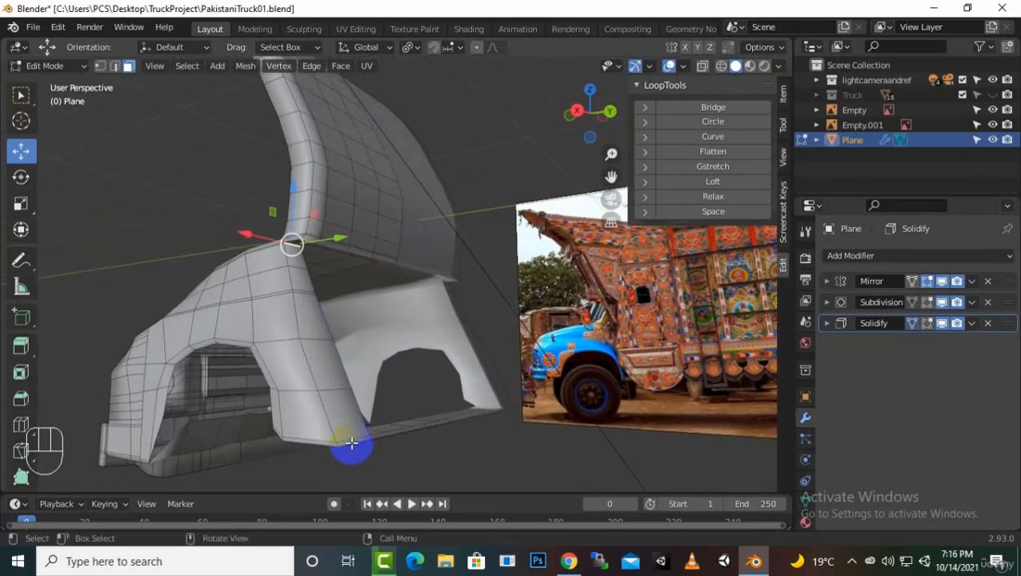
{"action": "left_click", "coordinate": [349, 433]}
{"action": "middle_click_drag", "start_coordinate": [375, 433], "coordinate": [382, 440]}
{"action": "left_click", "coordinate": [310, 277], "text": "ctrl"}
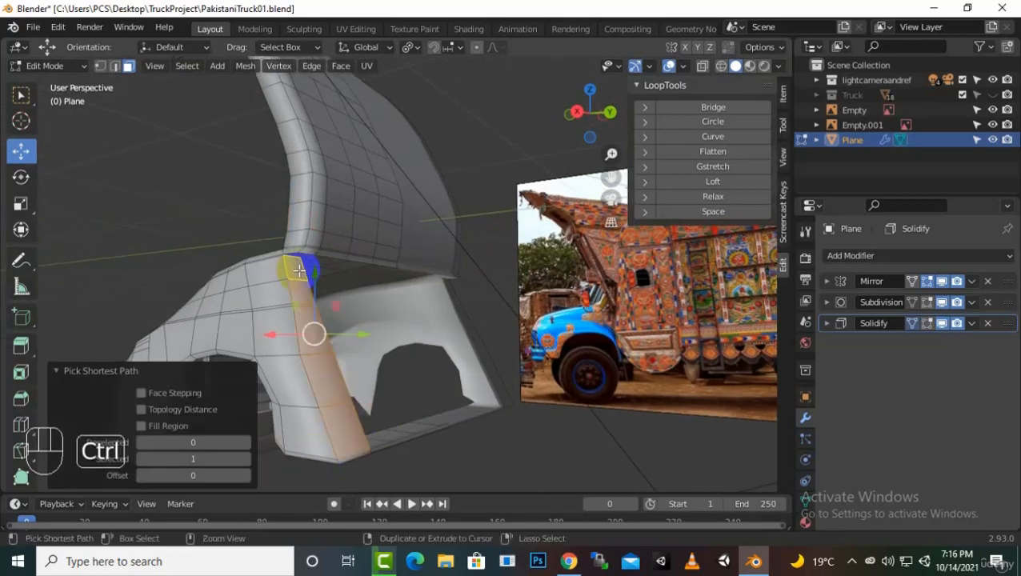
{"action": "scroll", "coordinate": [288, 260], "scroll_direction": "up", "scroll_amount": 4}
{"action": "middle_click_drag", "start_coordinate": [276, 255], "coordinate": [290, 281]}
{"action": "left_click", "coordinate": [218, 318], "text": "ctrl"}
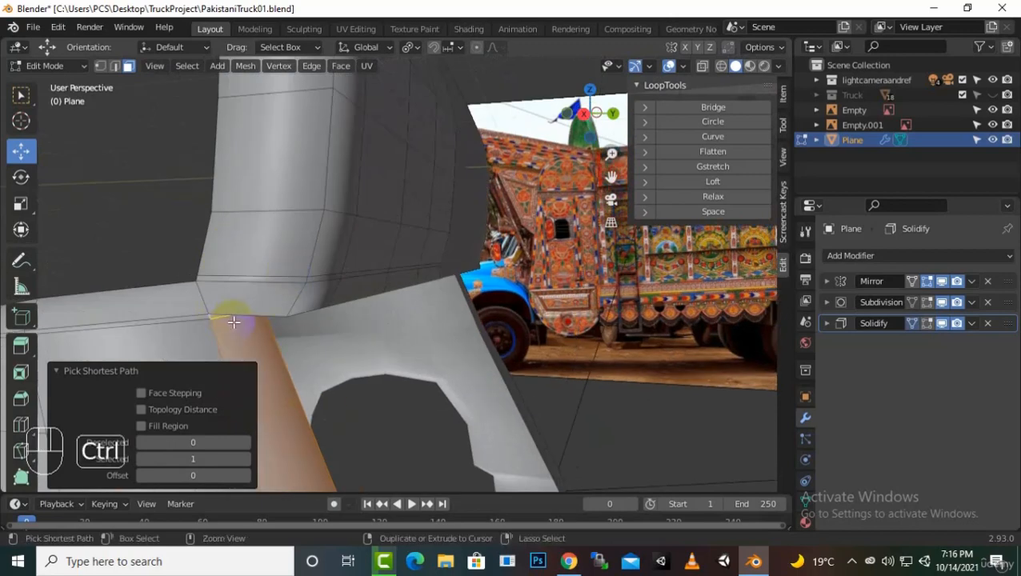
{"action": "key", "text": "Delete"}
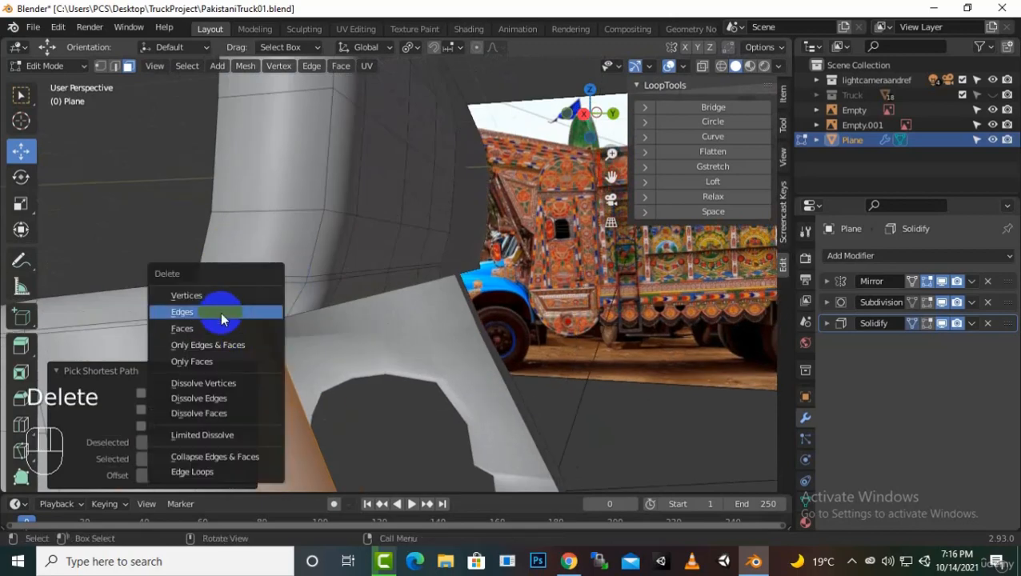
{"action": "left_click", "coordinate": [228, 330]}
Step: Select the row of faces along the rear edge of the bottom cross strip, up to the centre line, and delete it
{"action": "middle_click_drag", "start_coordinate": [228, 330], "coordinate": [330, 479]}
{"action": "left_click", "coordinate": [272, 458]}
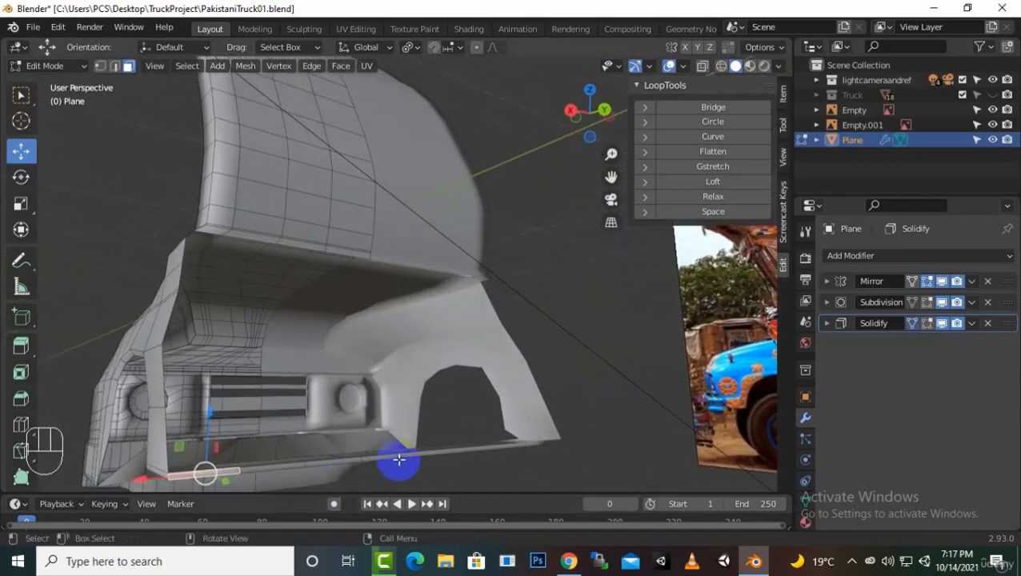
{"action": "left_click", "coordinate": [398, 455], "text": "ctrl"}
{"action": "key", "text": "x"}
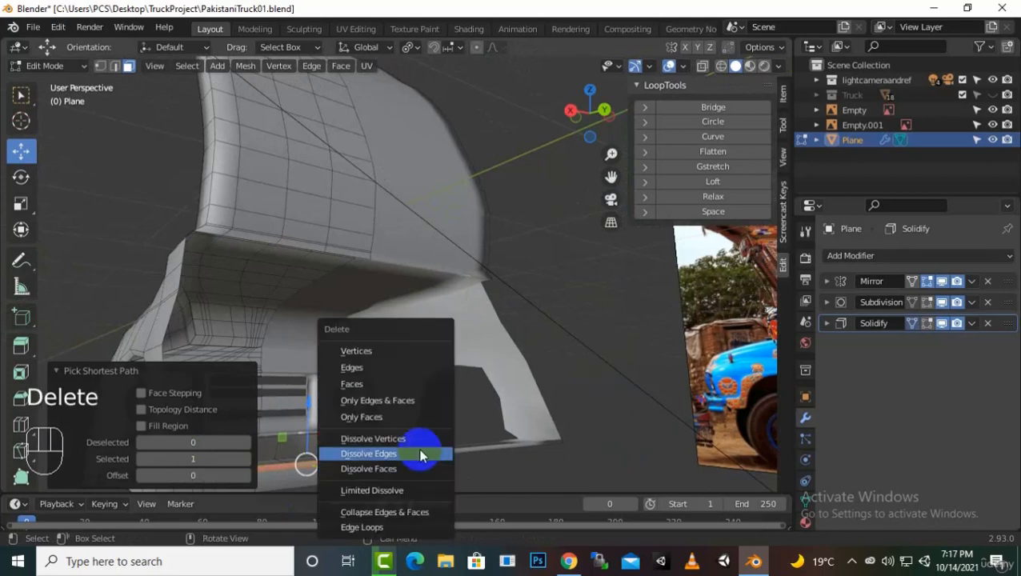
{"action": "left_click", "coordinate": [392, 400]}
Step: Examine the open rear edge of the hood and curved panel from several angles against the side reference photo
{"action": "middle_click_drag", "start_coordinate": [400, 382], "coordinate": [484, 392]}
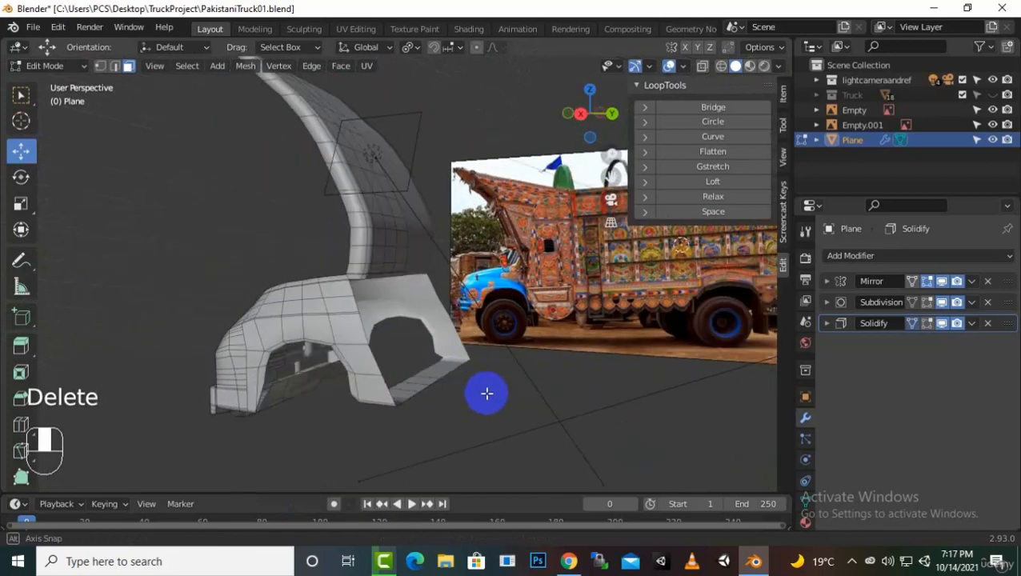
{"action": "scroll", "coordinate": [360, 304], "scroll_direction": "up", "scroll_amount": 5}
{"action": "mouse_move", "coordinate": [393, 281]}
{"action": "middle_mouse_down"}
{"action": "mouse_move", "coordinate": [376, 274]}
{"action": "mouse_move", "coordinate": [412, 262]}
{"action": "mouse_move", "coordinate": [409, 286]}
{"action": "middle_mouse_up"}
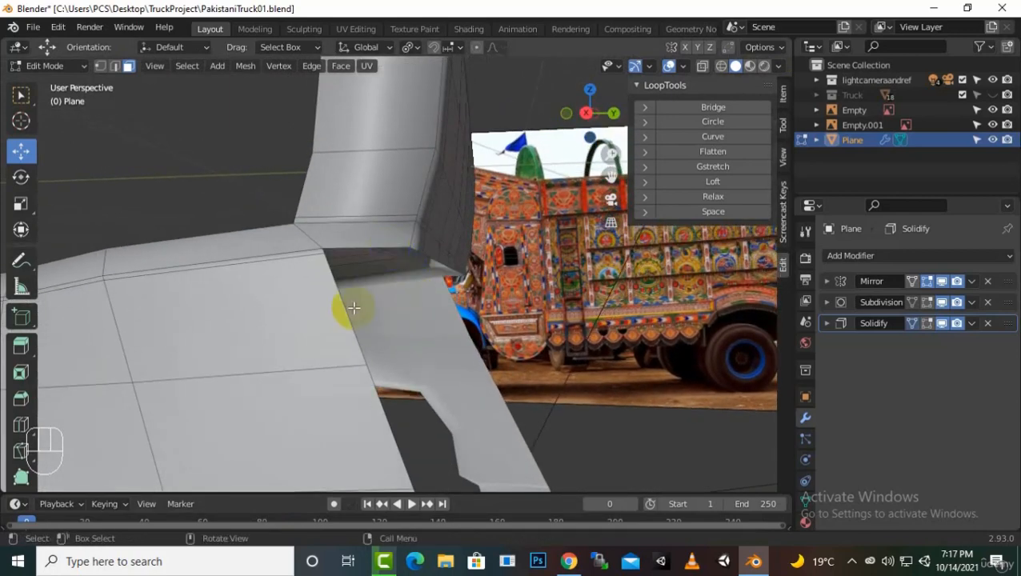
{"action": "scroll", "coordinate": [352, 312], "scroll_direction": "down", "scroll_amount": 8}
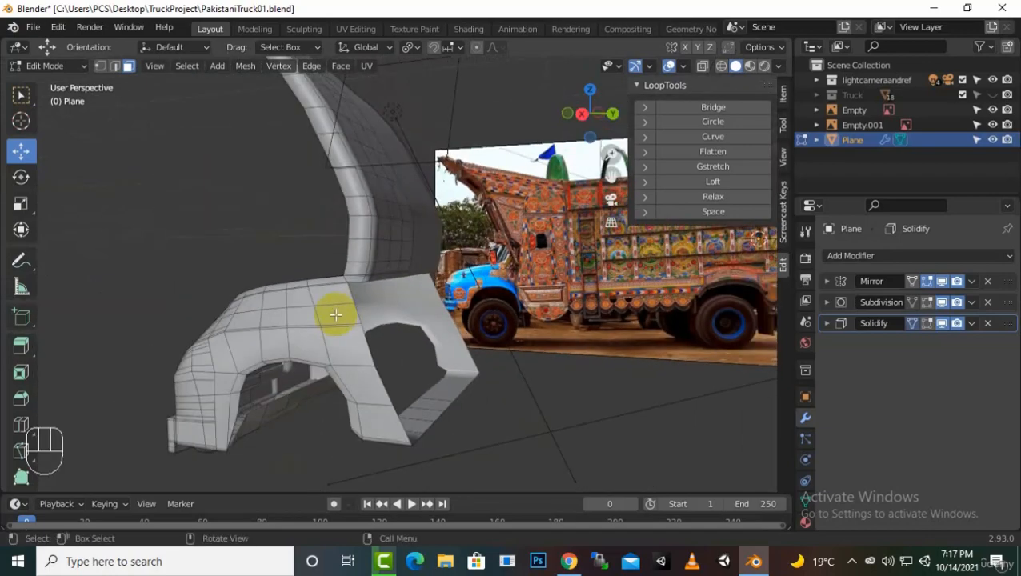
{"action": "middle_click_drag", "start_coordinate": [337, 315], "coordinate": [472, 344]}
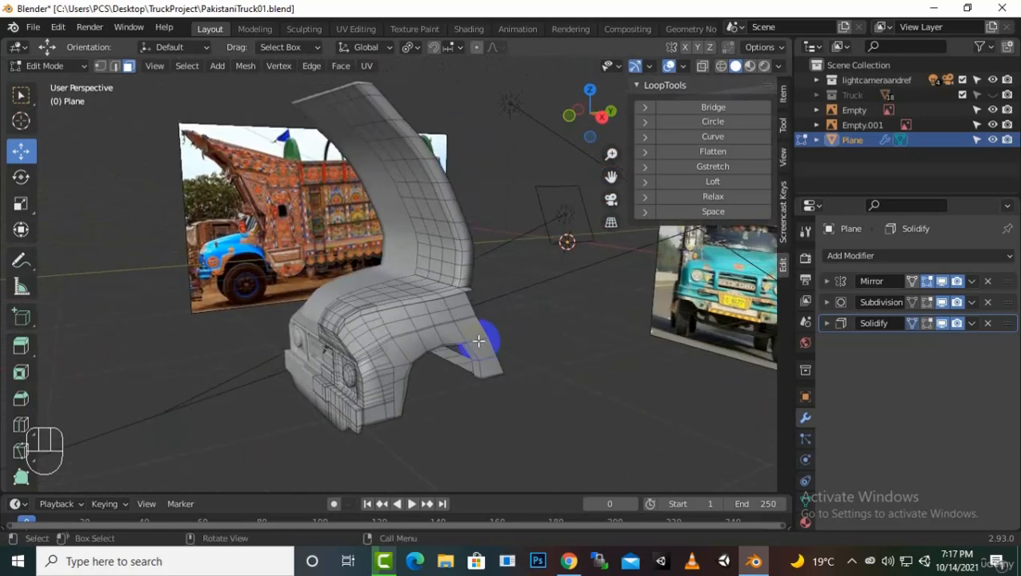
{"action": "scroll", "coordinate": [470, 299], "scroll_direction": "up", "scroll_amount": 4}
{"action": "middle_click_drag", "start_coordinate": [491, 294], "coordinate": [453, 316]}
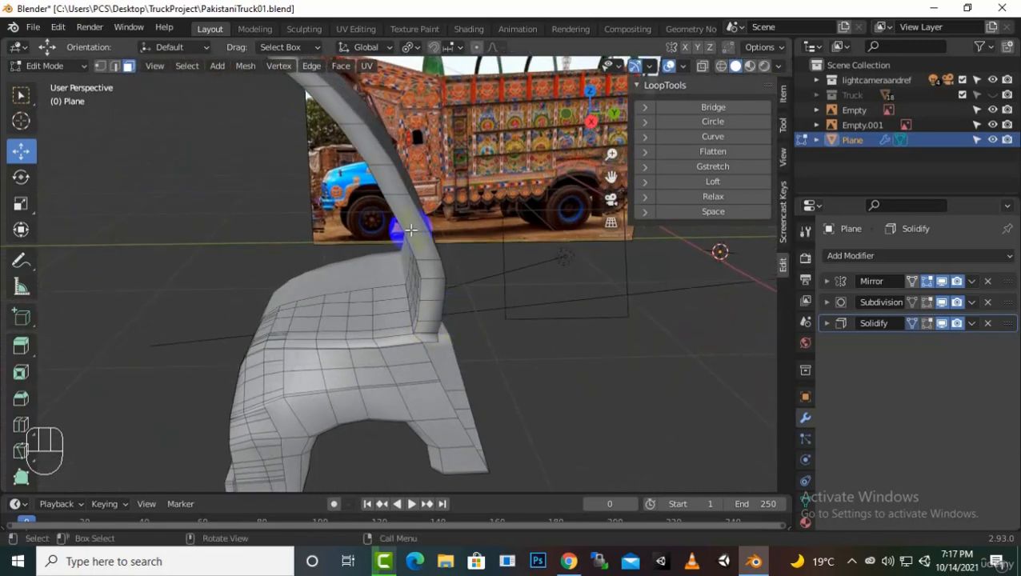
{"action": "middle_click_drag", "start_coordinate": [351, 142], "coordinate": [448, 238]}
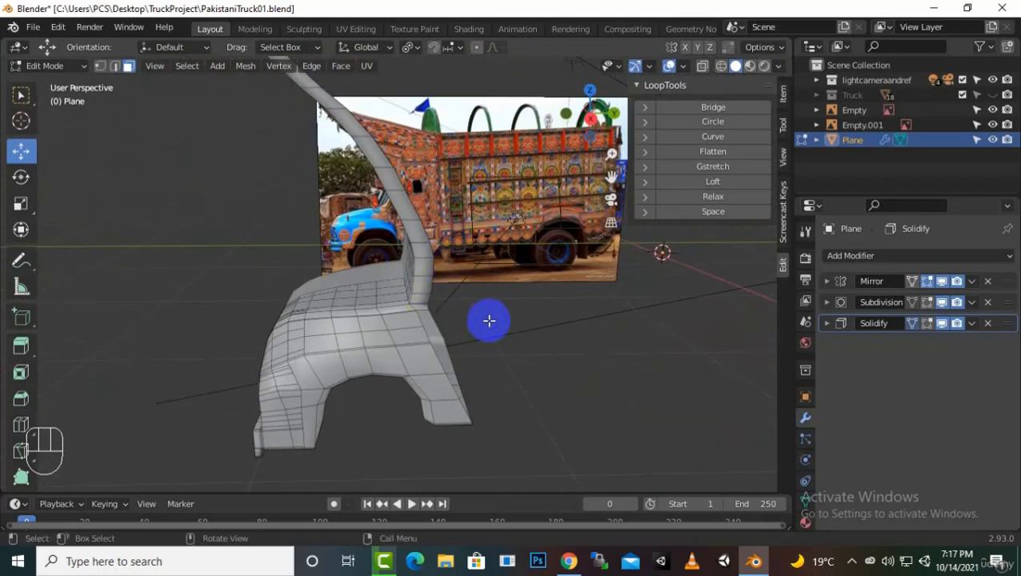
{"action": "middle_click_drag", "start_coordinate": [675, 301], "coordinate": [704, 303]}
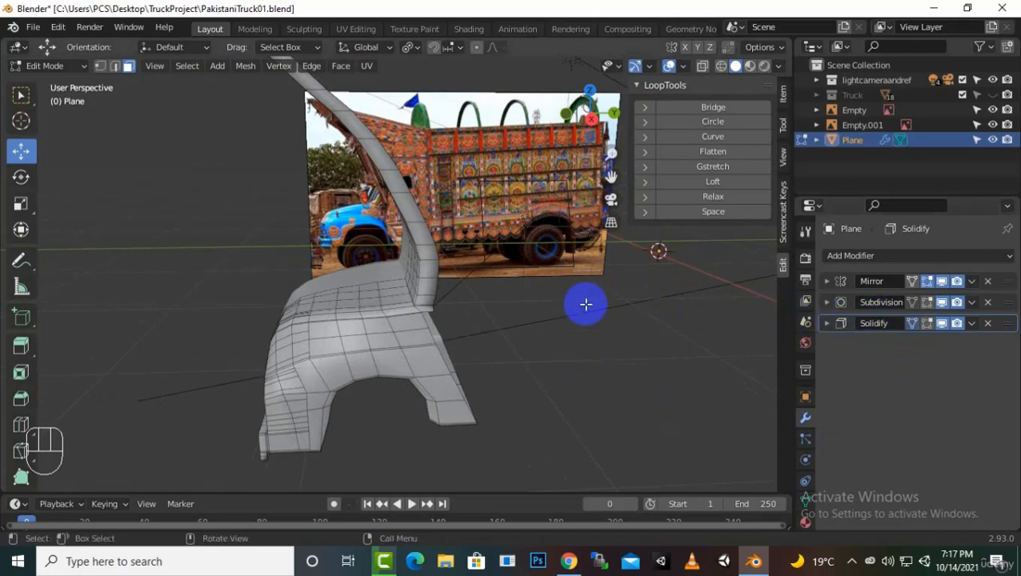
{"action": "left_click", "coordinate": [850, 560]}
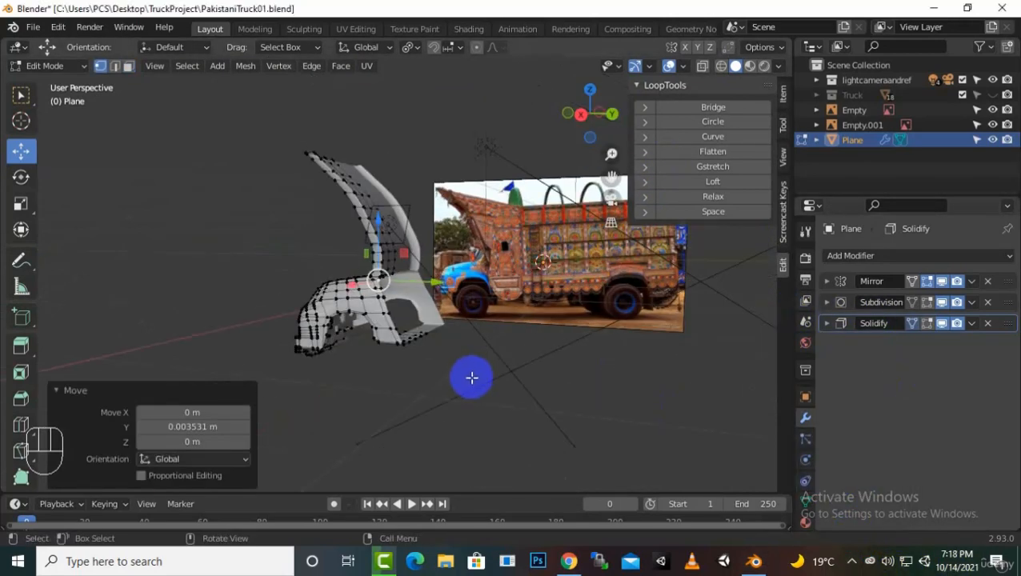
{"action": "middle_click_drag", "start_coordinate": [473, 376], "coordinate": [408, 404]}
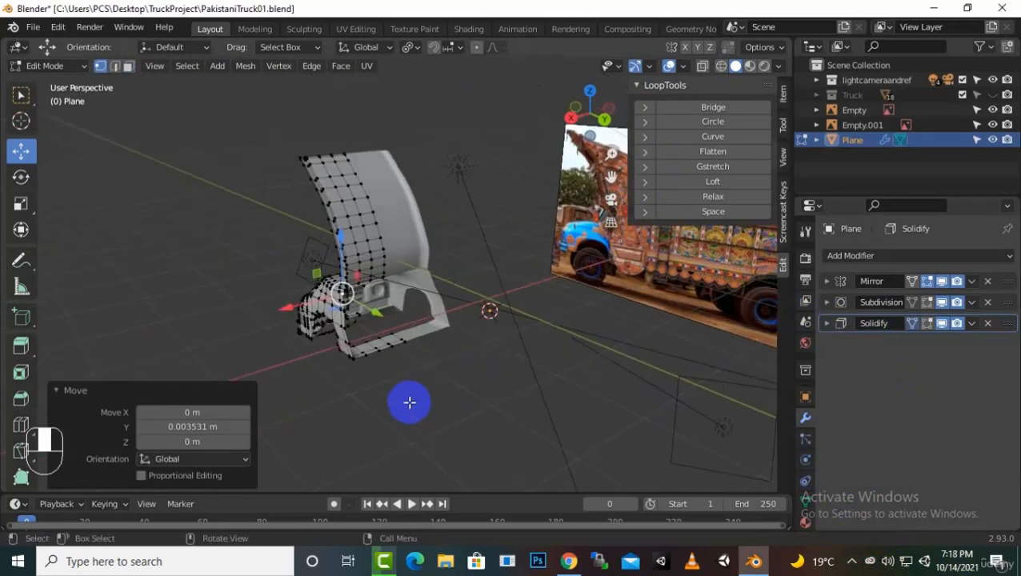
Step: In the right orthographic view, extrude the selected rear edge of the truck front about 0.16 m backward along Y
{"action": "middle_click_drag", "start_coordinate": [390, 279], "coordinate": [454, 406]}
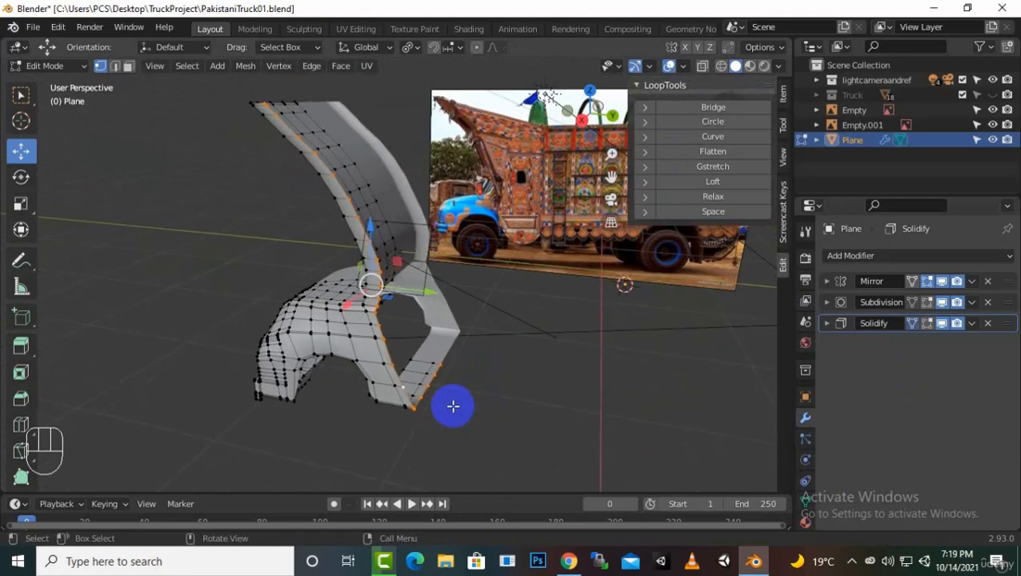
{"action": "middle_click_drag", "start_coordinate": [444, 358], "coordinate": [528, 416], "text": "alt"}
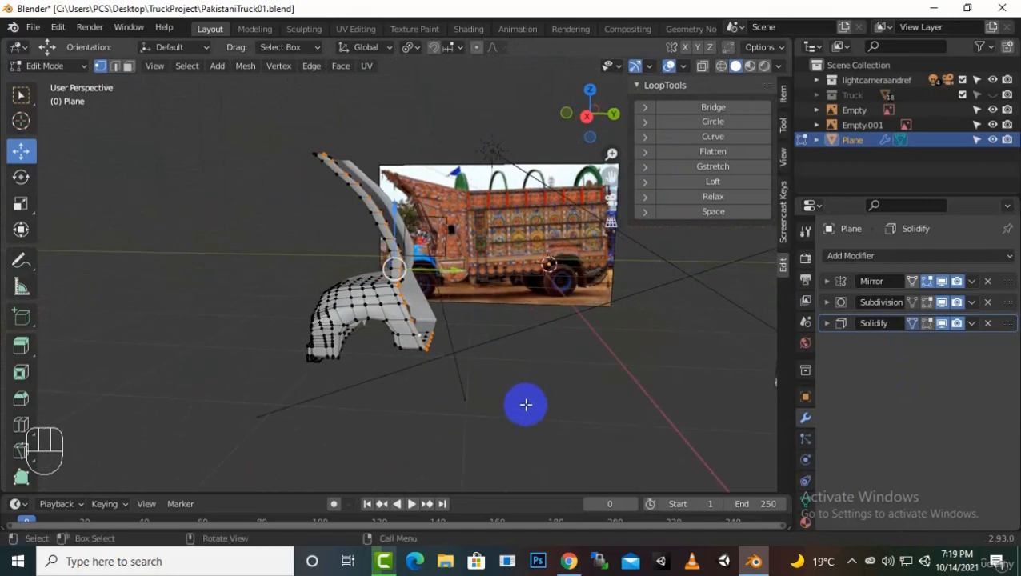
{"action": "key", "text": "KP_3"}
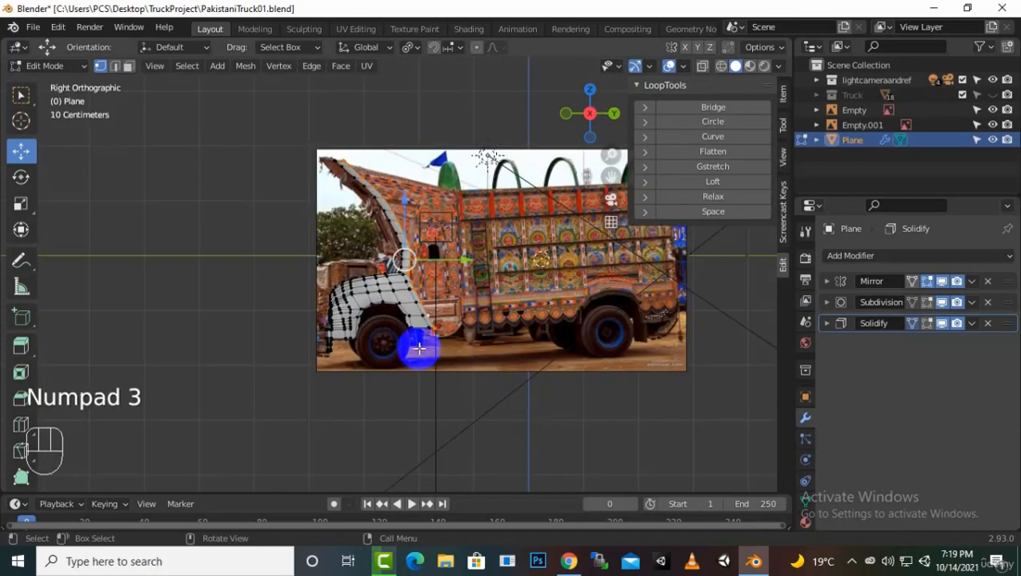
{"action": "scroll", "coordinate": [424, 348], "scroll_direction": "up", "scroll_amount": 2}
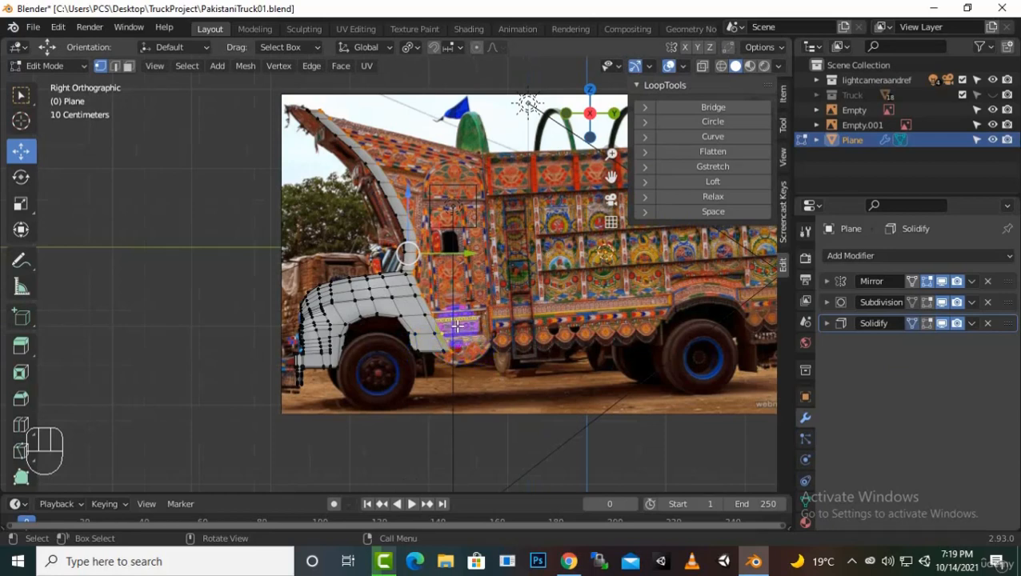
{"action": "key", "text": "e"}
{"action": "key", "text": "y"}
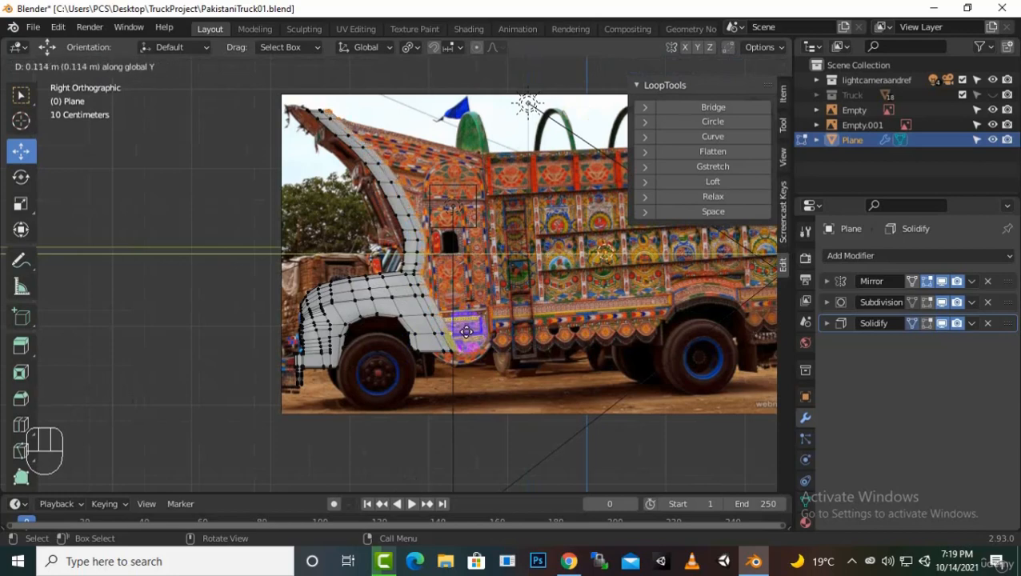
{"action": "left_click", "coordinate": [470, 335]}
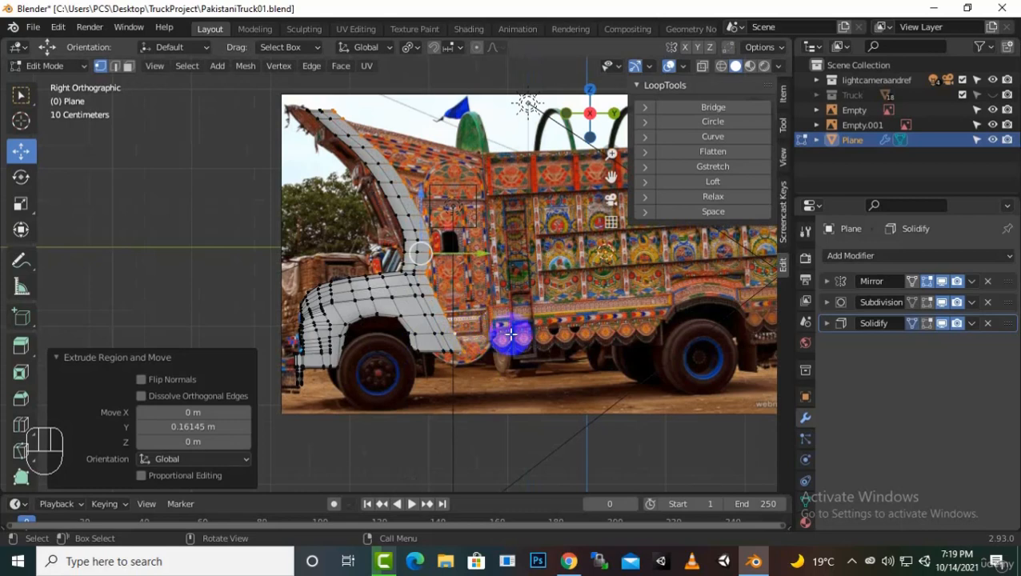
Step: Extrude the rear edge backward along Y twice more, by about 0.20 m and 0.28 m
{"action": "scroll", "coordinate": [464, 308], "scroll_direction": "up", "scroll_amount": 2}
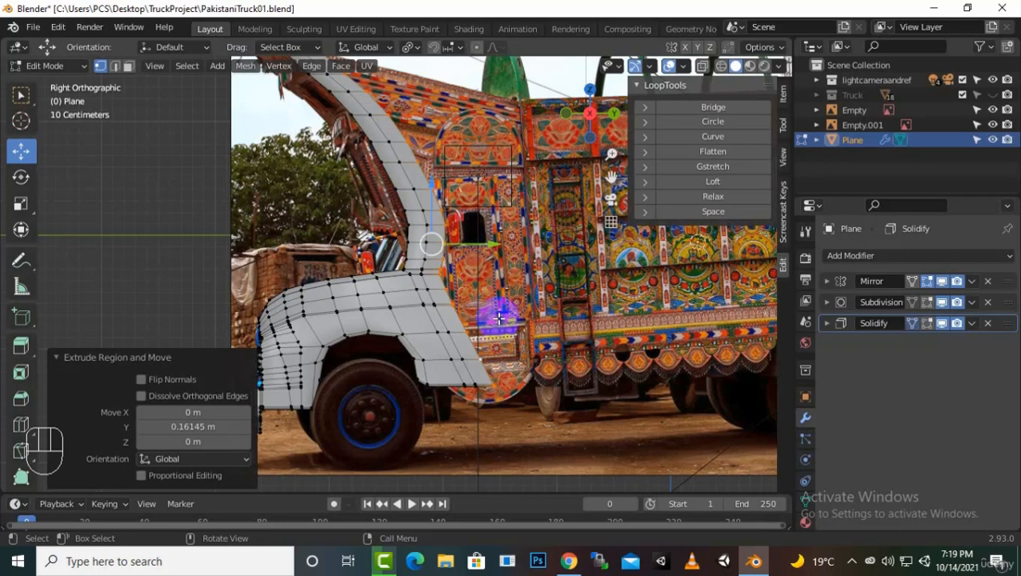
{"action": "key", "text": "e"}
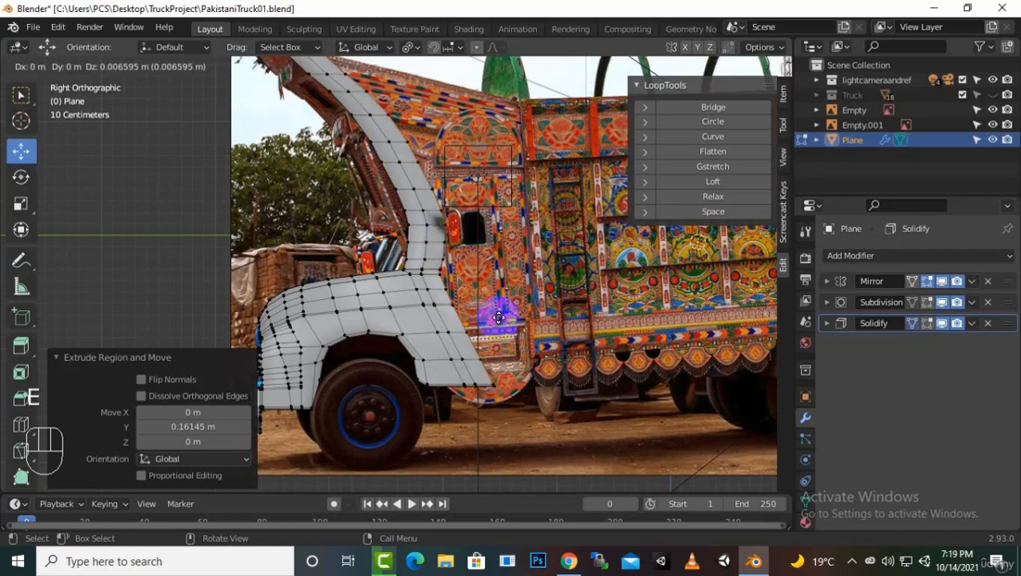
{"action": "key", "text": "y"}
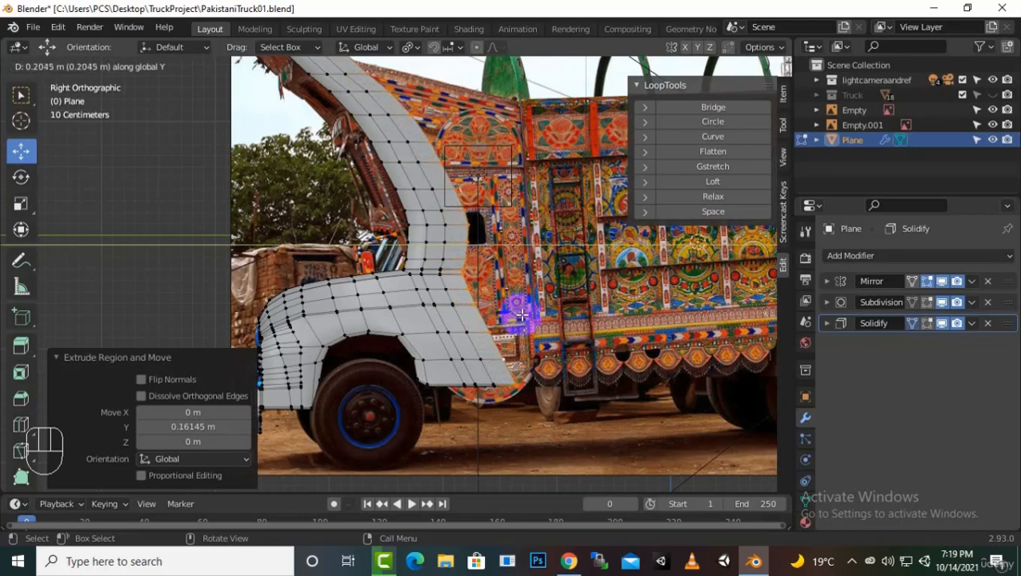
{"action": "left_click", "coordinate": [521, 314]}
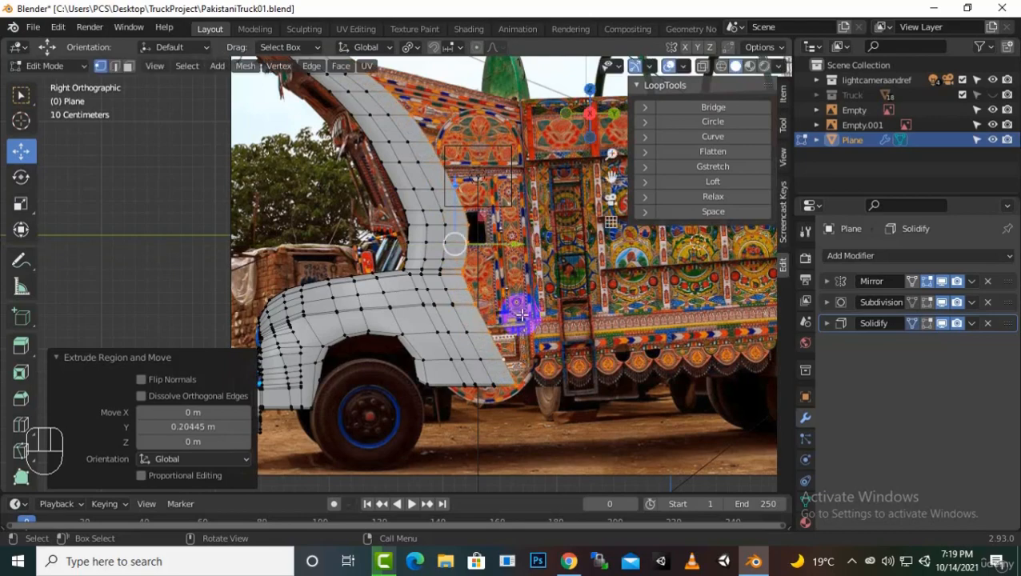
{"action": "key", "text": "e"}
{"action": "key", "text": "y"}
{"action": "left_click", "coordinate": [542, 320]}
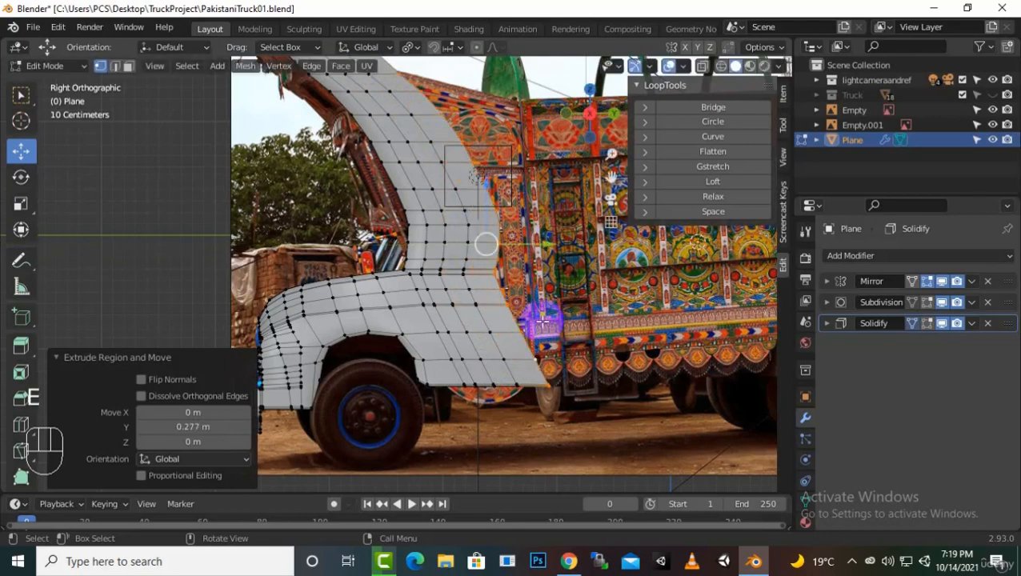
Step: Extend the cab side over the reference photo with two further rear-edge extrusions along Y of about 0.28 m and 0.40 m
{"action": "scroll", "coordinate": [542, 320], "scroll_direction": "down", "scroll_amount": 3}
{"action": "scroll", "coordinate": [492, 296], "scroll_direction": "up", "scroll_amount": 1}
{"action": "scroll", "coordinate": [488, 284], "scroll_direction": "down", "scroll_amount": 1}
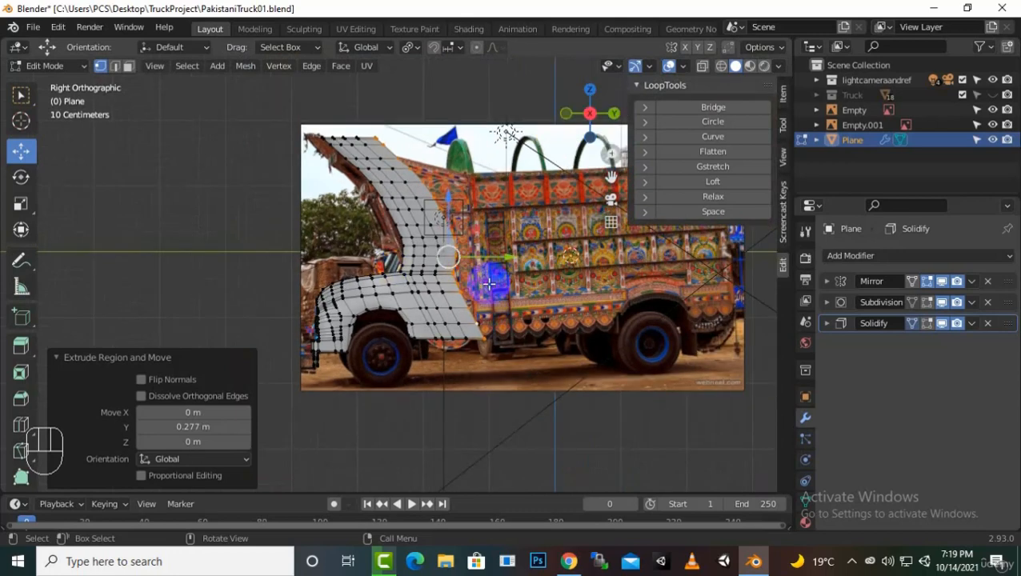
{"action": "key", "text": "e"}
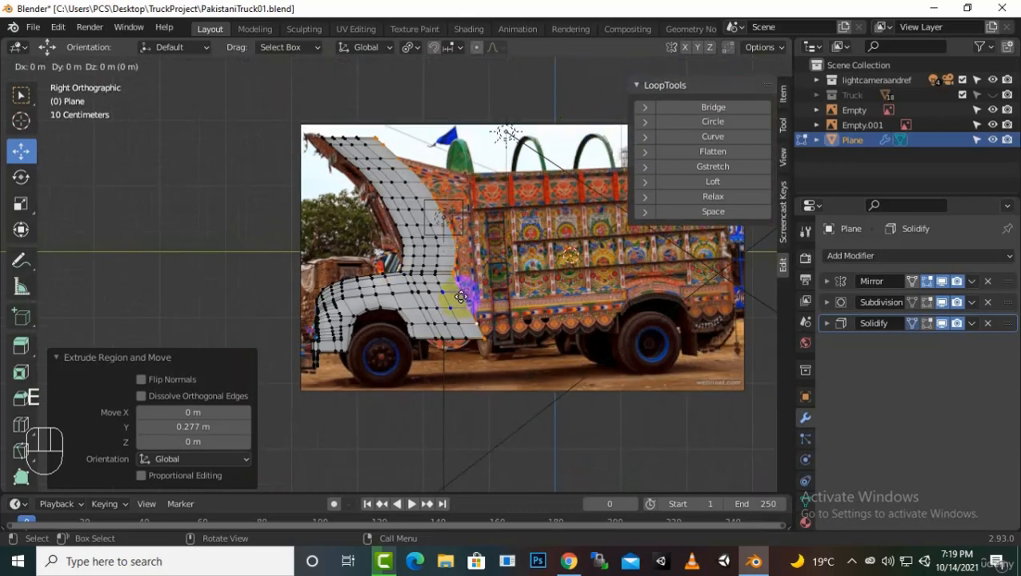
{"action": "key", "text": "y"}
{"action": "left_click", "coordinate": [480, 300]}
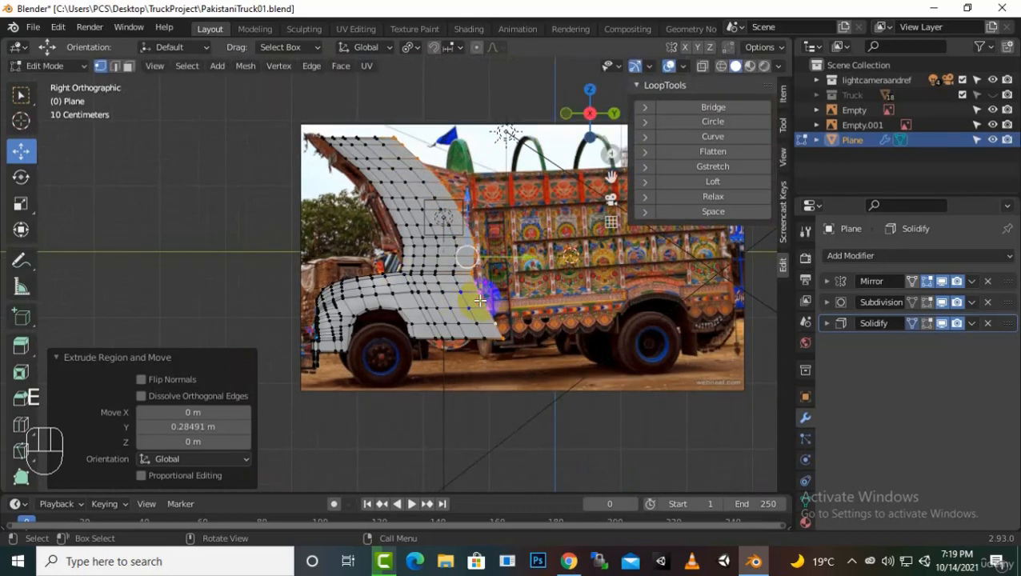
{"action": "key", "text": "e"}
{"action": "key", "text": "y"}
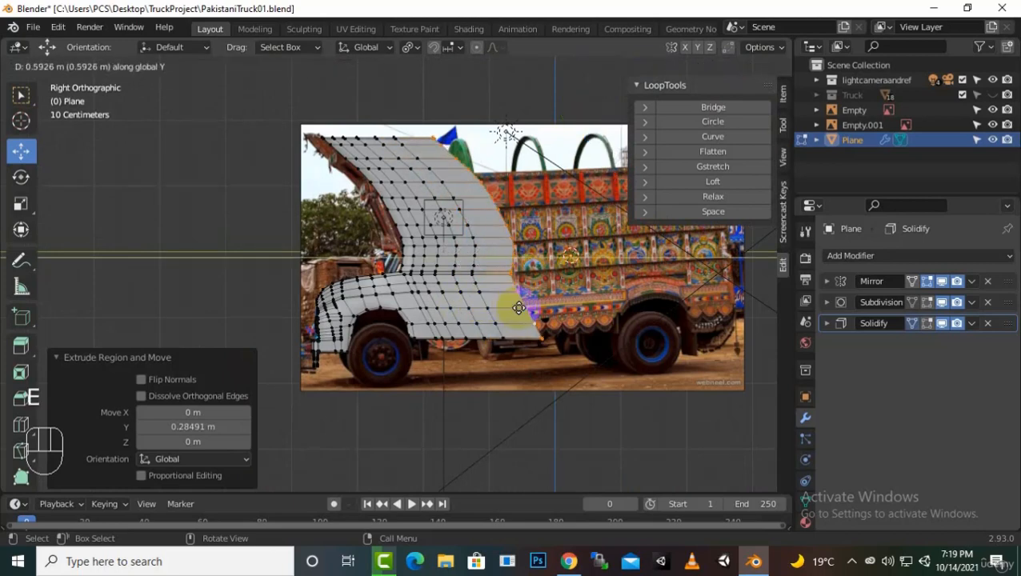
{"action": "left_click", "coordinate": [506, 315]}
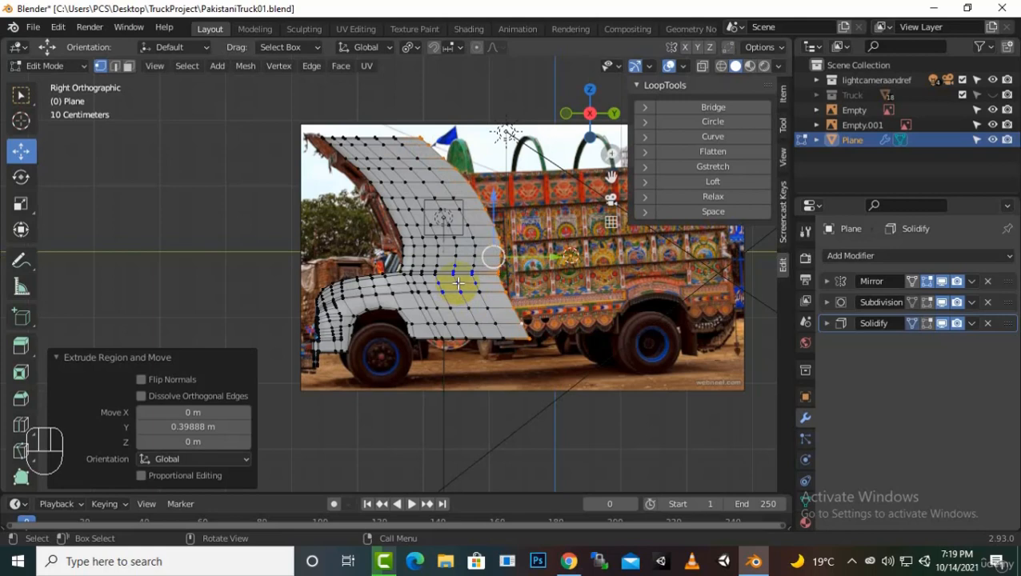
{"action": "scroll", "coordinate": [477, 273], "scroll_direction": "down", "scroll_amount": 2}
{"action": "scroll", "coordinate": [560, 256], "scroll_direction": "up", "scroll_amount": 1}
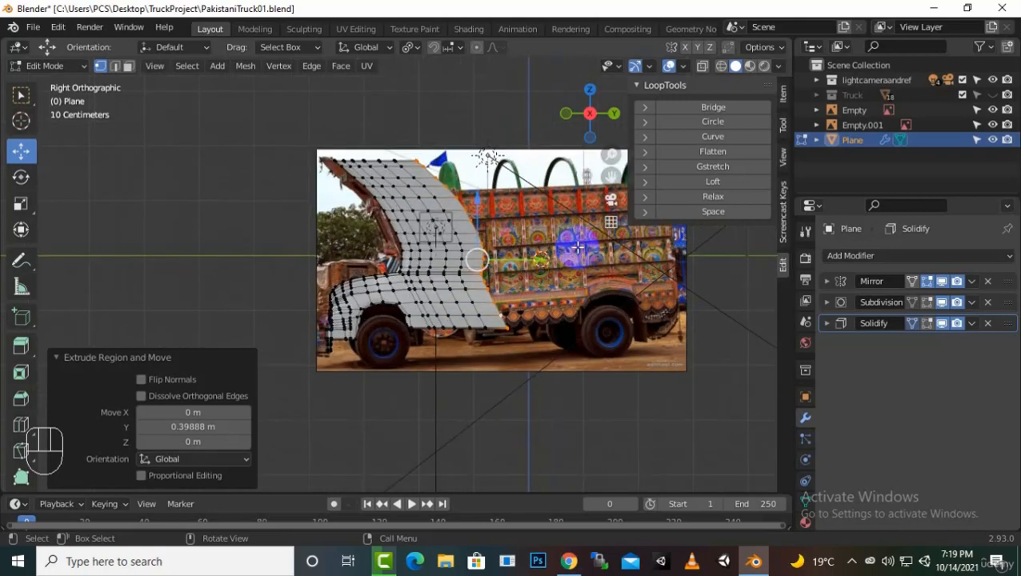
{"action": "left_click_drag", "start_coordinate": [614, 175], "coordinate": [542, 191]}
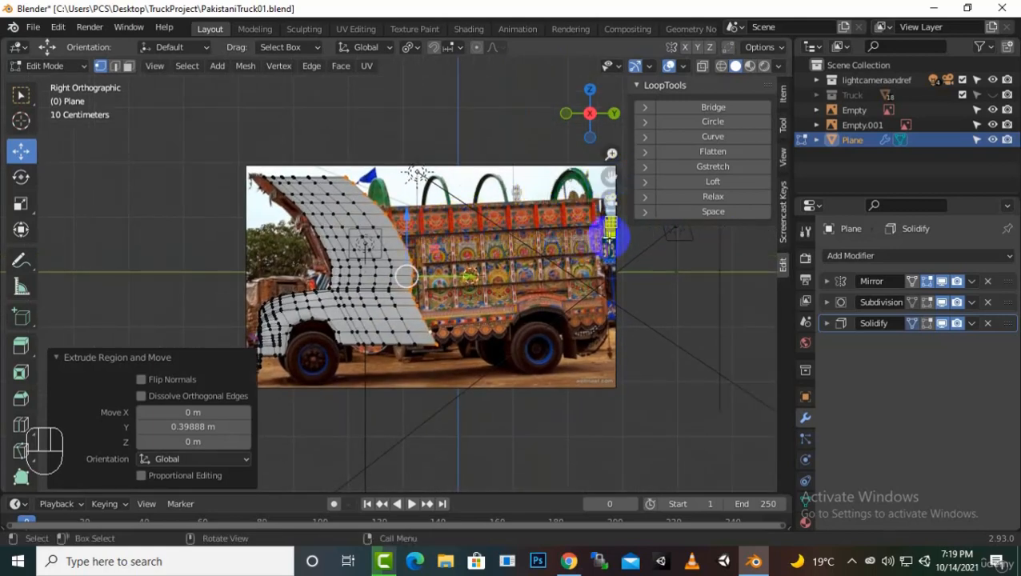
{"action": "middle_click_drag", "start_coordinate": [454, 269], "coordinate": [408, 276]}
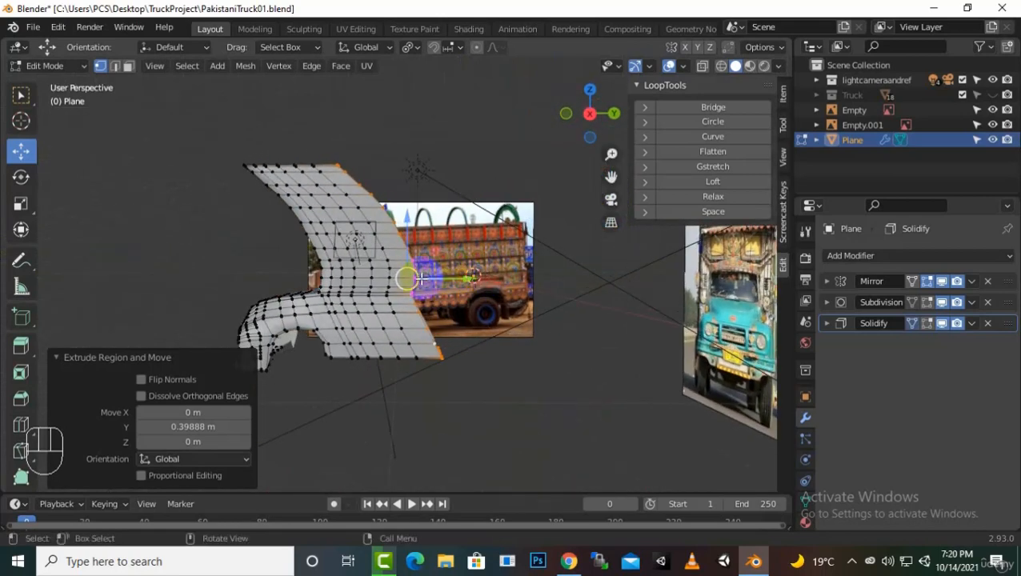
Step: Undo the five backward extrusions of the cab side's rear edge
{"action": "scroll", "coordinate": [380, 209], "scroll_direction": "up", "scroll_amount": 2}
{"action": "mouse_move", "coordinate": [558, 382]}
{"action": "middle_mouse_down"}
{"action": "mouse_move", "coordinate": [479, 387]}
{"action": "mouse_move", "coordinate": [549, 389]}
{"action": "middle_mouse_up"}
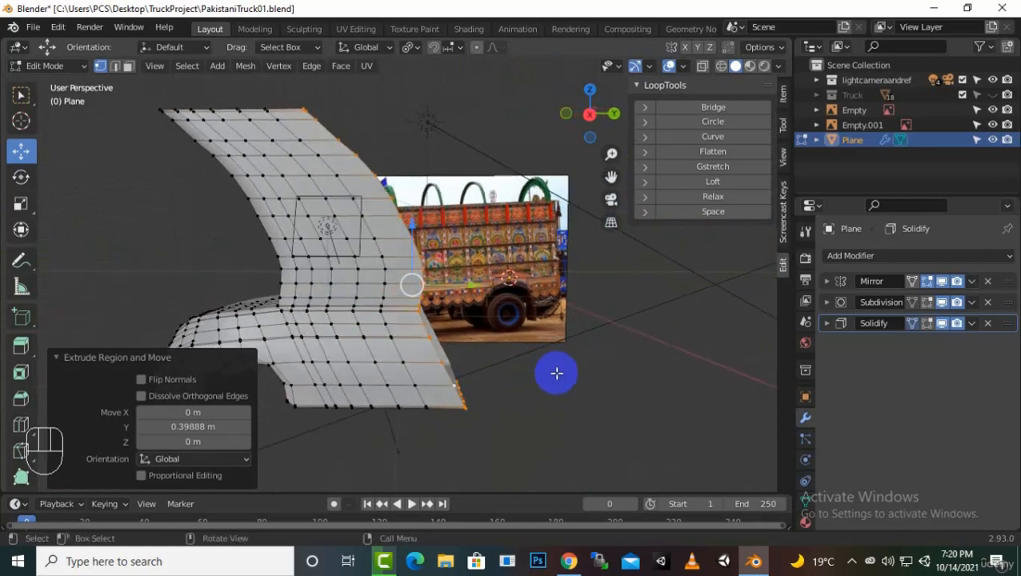
{"action": "middle_click_drag", "start_coordinate": [547, 349], "coordinate": [493, 379]}
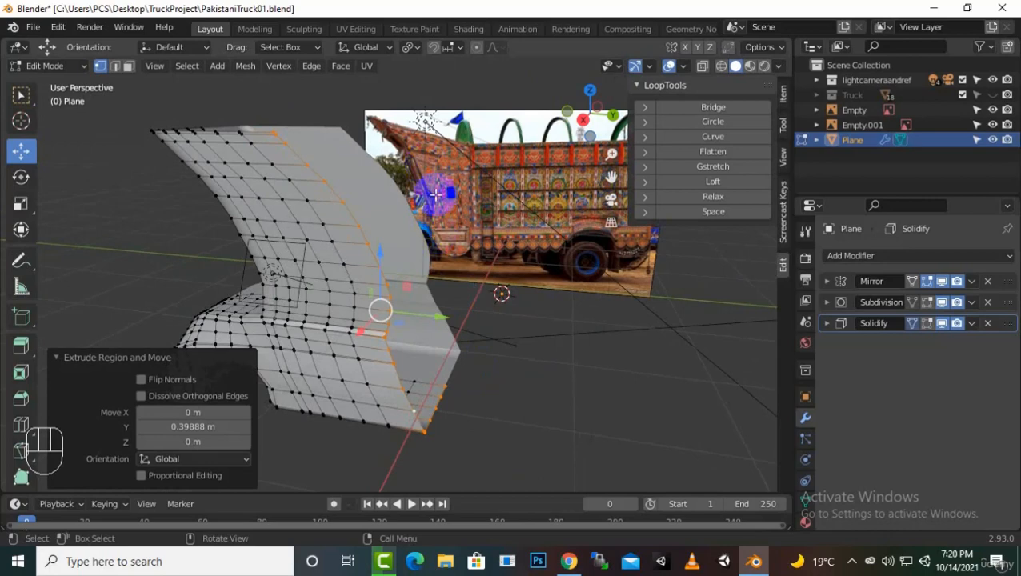
{"action": "scroll", "coordinate": [439, 169], "scroll_direction": "up", "scroll_amount": 3}
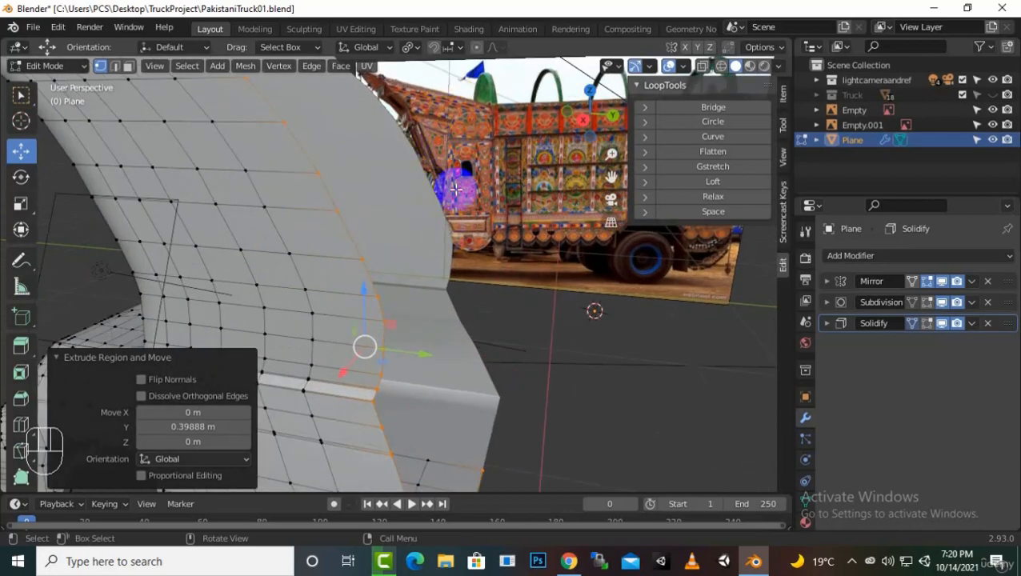
{"action": "scroll", "coordinate": [515, 298], "scroll_direction": "down", "scroll_amount": 5}
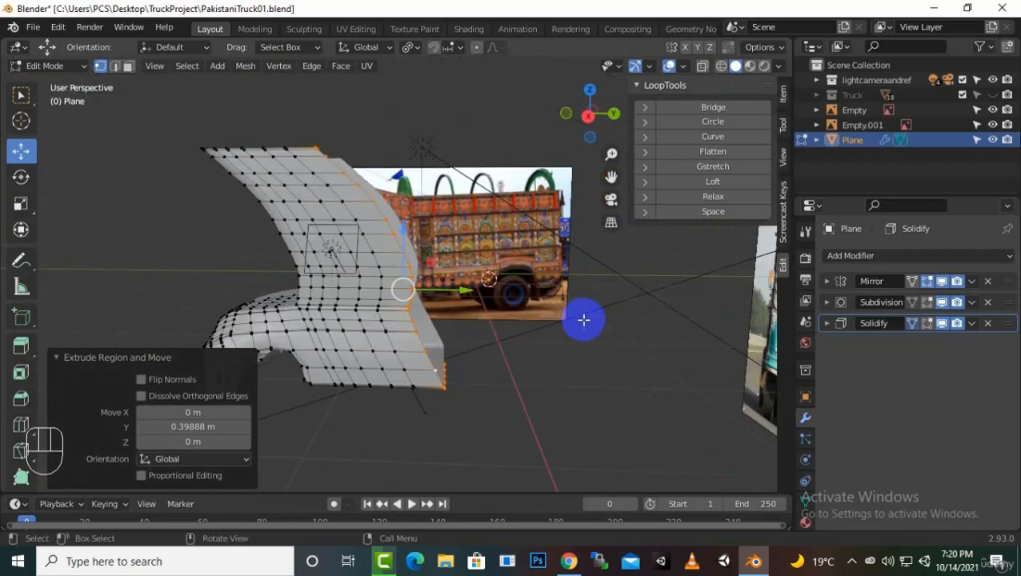
{"action": "key", "text": "ctrl"}
{"action": "key", "text": "ctrl+z"}
{"action": "key", "text": "ctrl+z"}
{"action": "key", "text": "ctrl+z"}
{"action": "key", "text": "ctrl+z"}
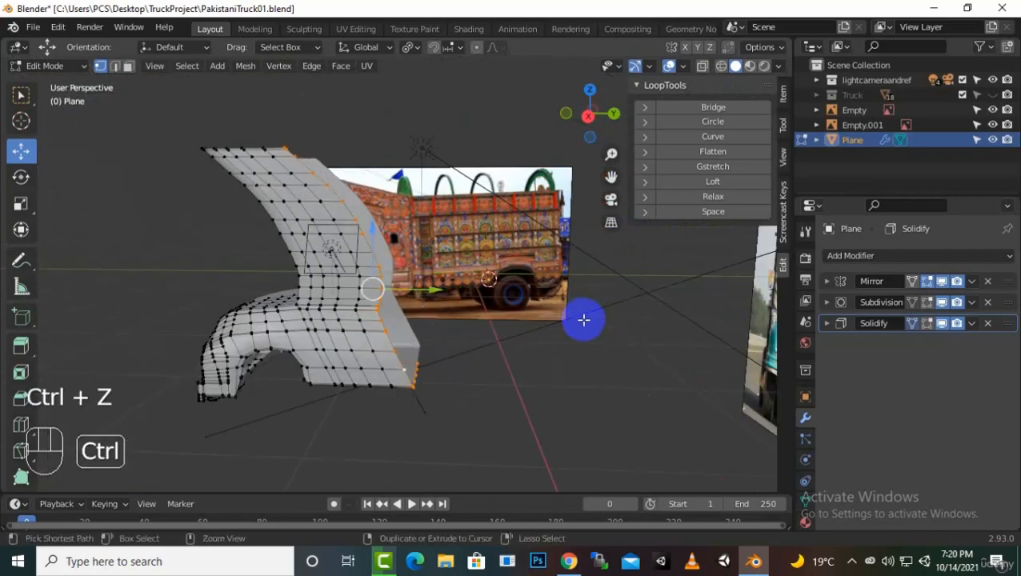
{"action": "key", "text": "ctrl+z"}
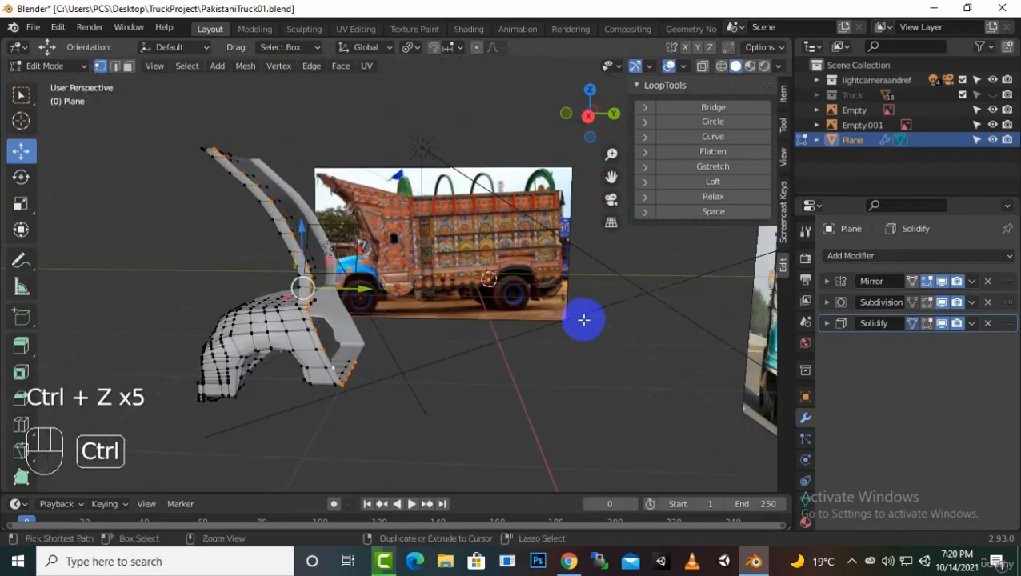
Step: Extrude the selected rear edge of the truck front about 0.16 m backward along Y
{"action": "middle_click_drag", "start_coordinate": [583, 319], "coordinate": [607, 310]}
{"action": "scroll", "coordinate": [427, 365], "scroll_direction": "up", "scroll_amount": 2}
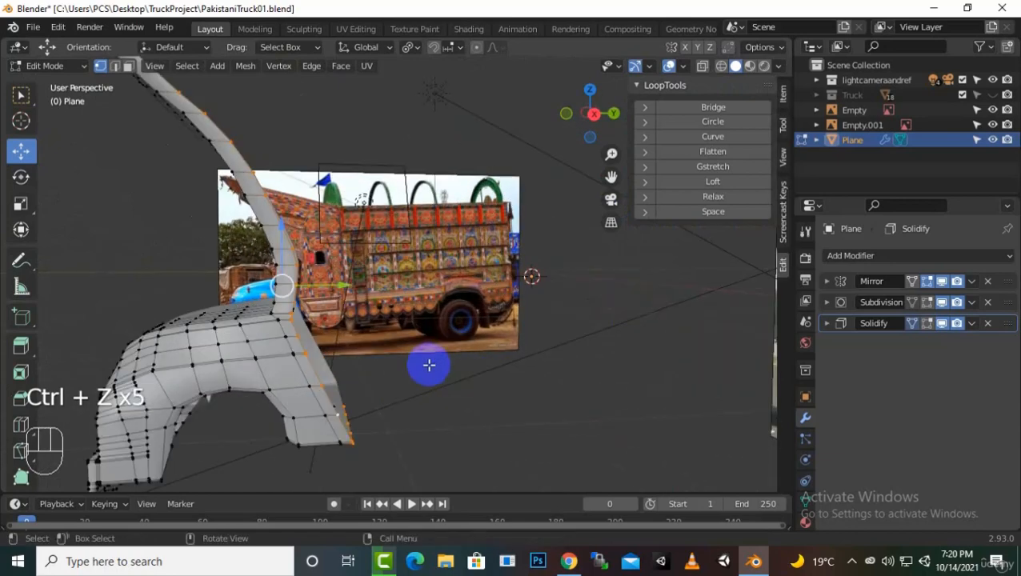
{"action": "scroll", "coordinate": [409, 366], "scroll_direction": "up", "scroll_amount": 1}
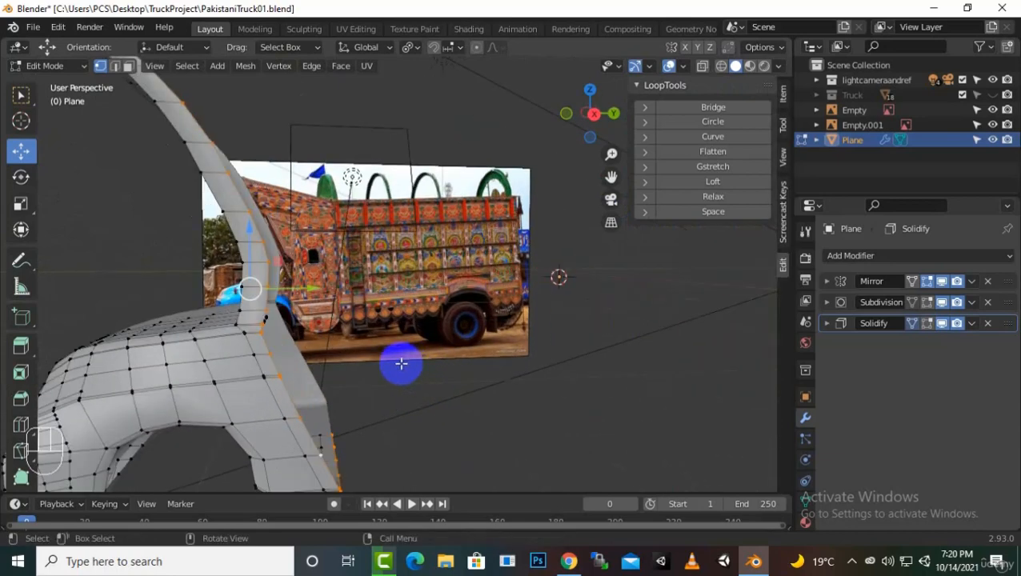
{"action": "key", "text": "e"}
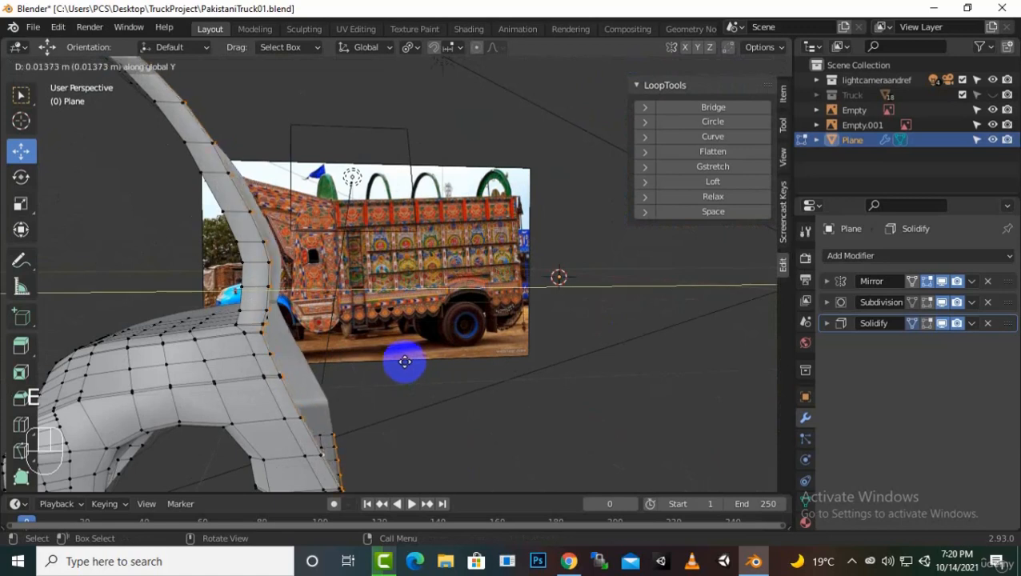
{"action": "left_click", "coordinate": [426, 363]}
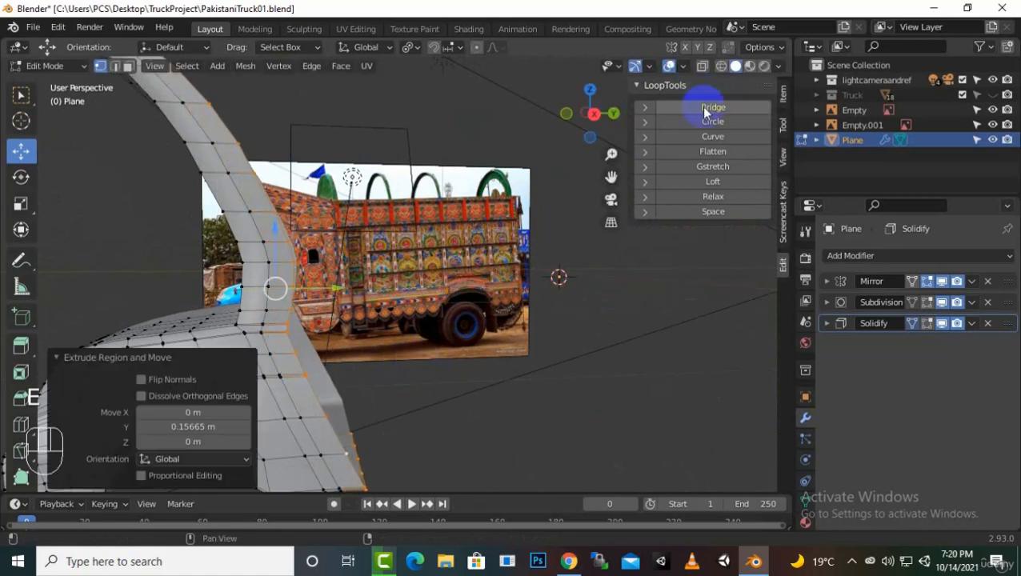
{"action": "middle_click_drag", "start_coordinate": [433, 227], "coordinate": [441, 232]}
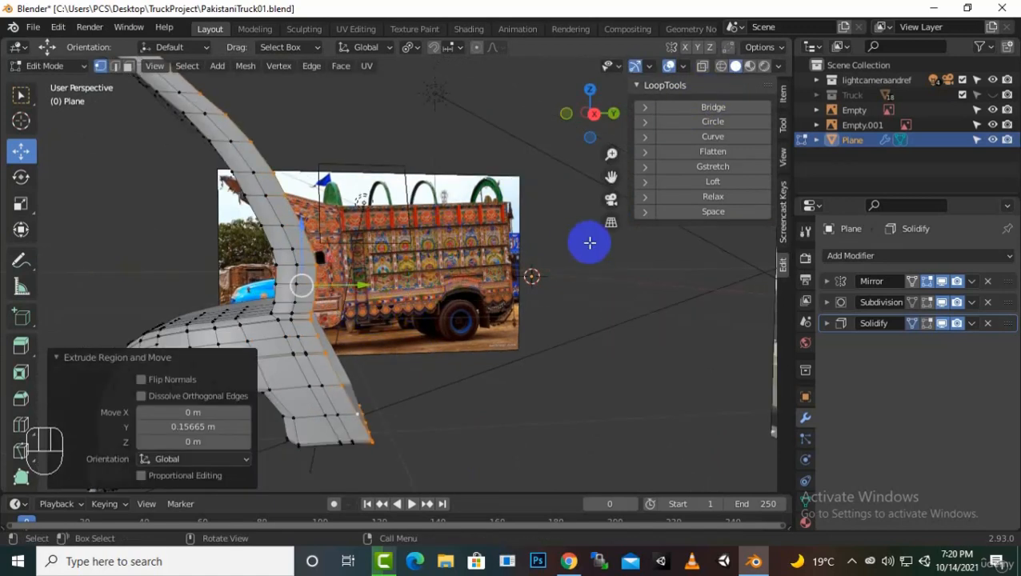
Step: Flatten the extruded rear edge with the LoopTools Flatten operation and move it about 0.18 m backward along Y
{"action": "left_click", "coordinate": [705, 157]}
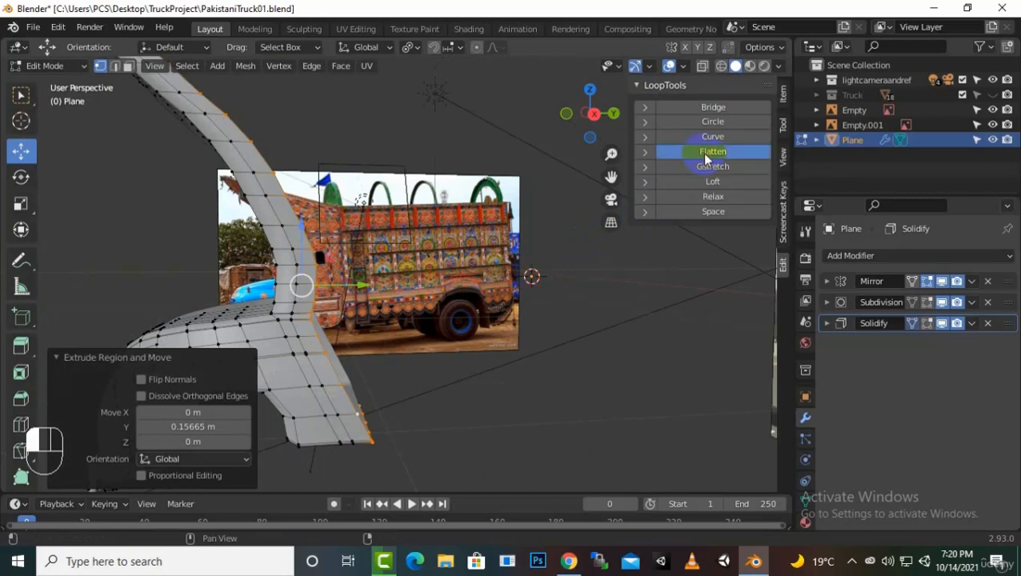
{"action": "middle_click_drag", "start_coordinate": [544, 250], "coordinate": [395, 285]}
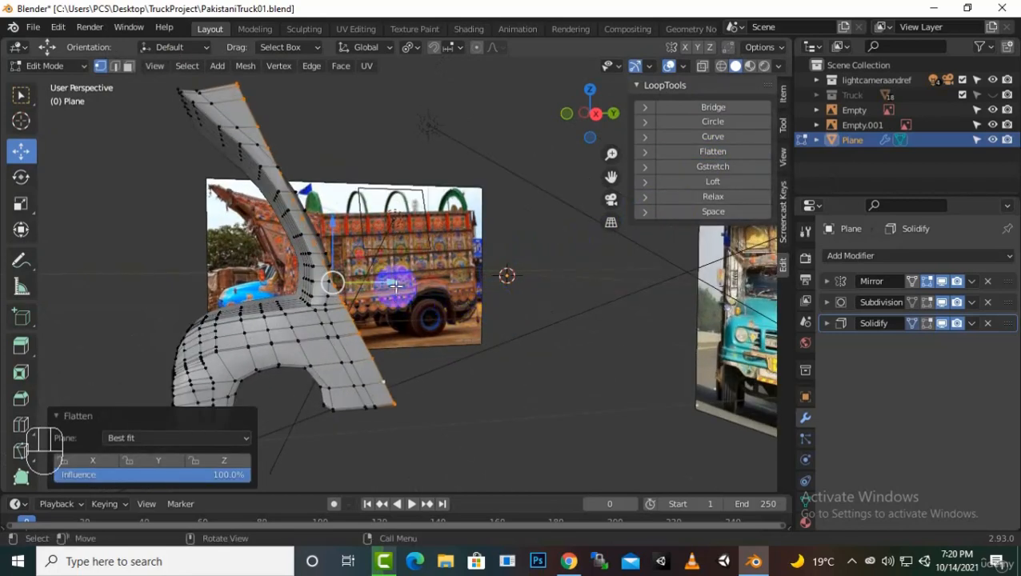
{"action": "left_click_drag", "start_coordinate": [405, 281], "coordinate": [418, 282]}
{"action": "mouse_move", "coordinate": [534, 331]}
{"action": "middle_mouse_down"}
{"action": "mouse_move", "coordinate": [467, 346]}
{"action": "mouse_move", "coordinate": [528, 327]}
{"action": "middle_mouse_up"}
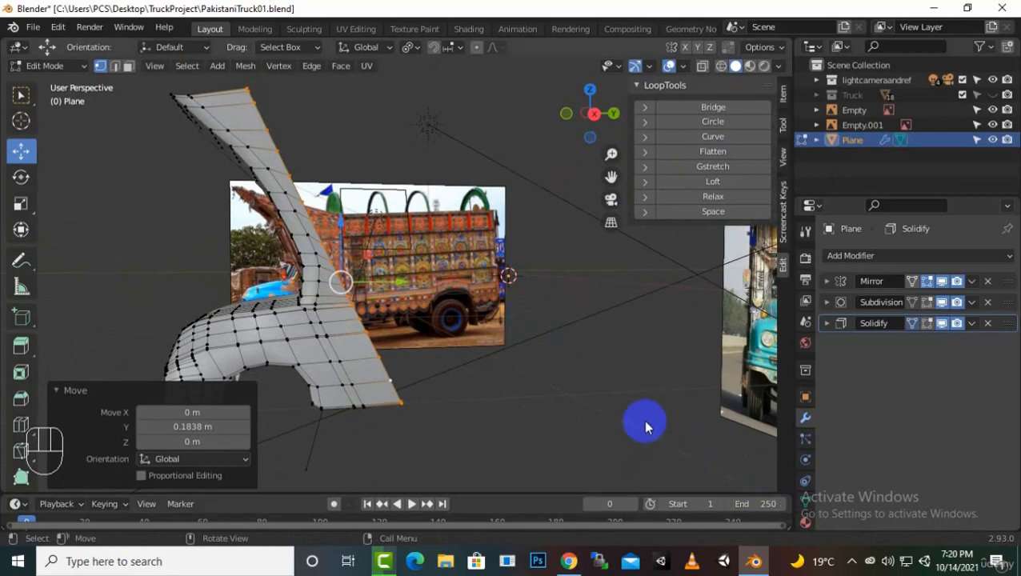
Step: Try to align the selected rear edge by scaling it to 0 along X
{"action": "key", "text": "s"}
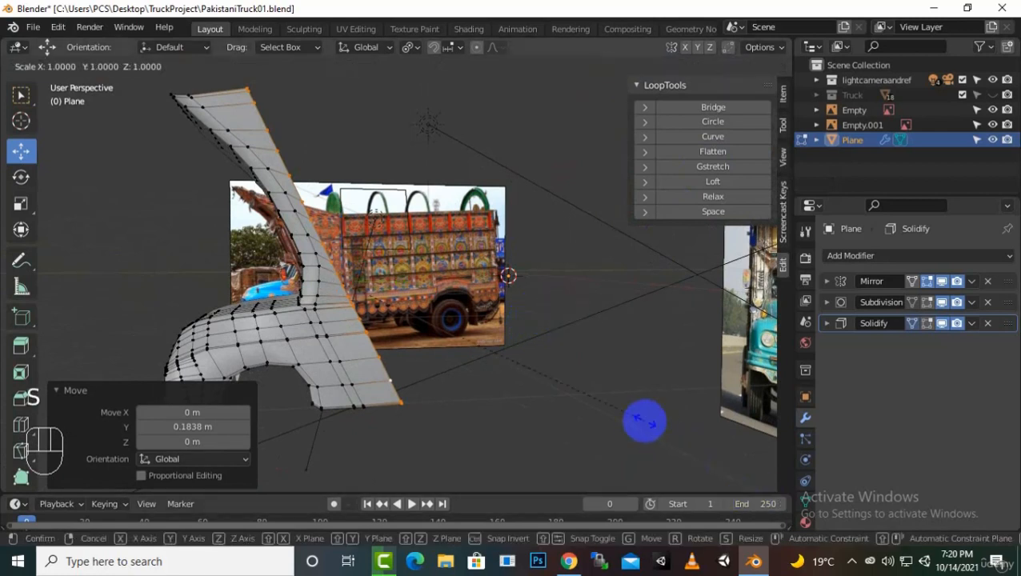
{"action": "key", "text": "x"}
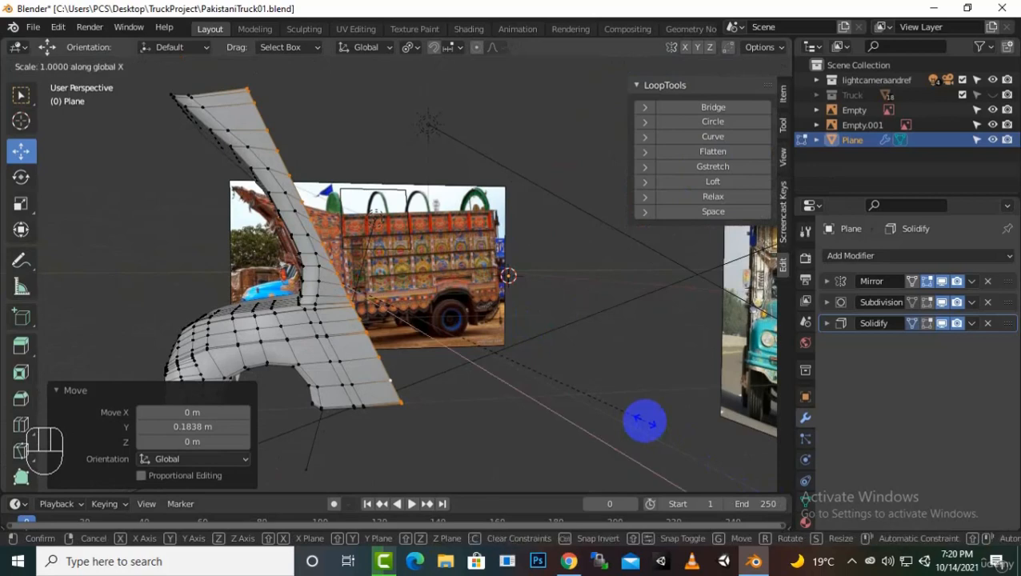
{"action": "key", "text": "0"}
{"action": "key", "text": "Return"}
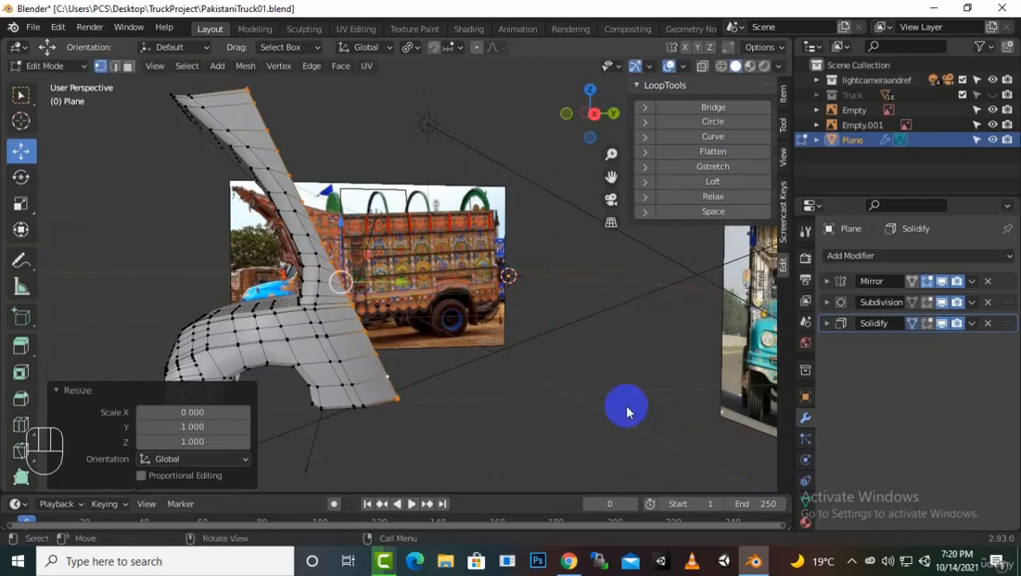
{"action": "middle_click_drag", "start_coordinate": [626, 409], "coordinate": [519, 392]}
{"action": "key", "text": "ctrl+z"}
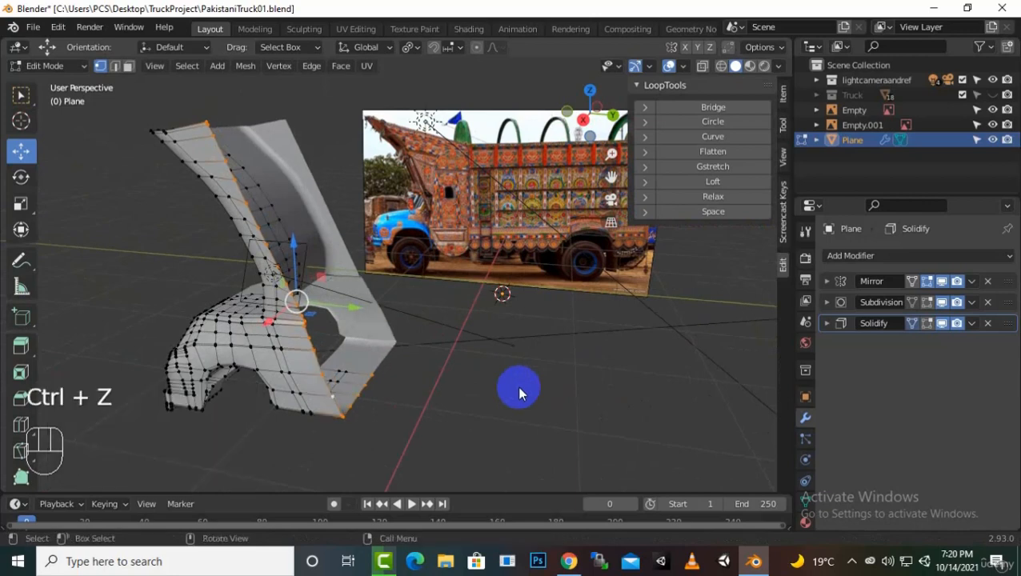
Step: Straighten the rear edge by scaling it to 0 along Y and move it about 0.29 m backward along Y
{"action": "key", "text": "s"}
{"action": "key", "text": "y"}
{"action": "key", "text": "0"}
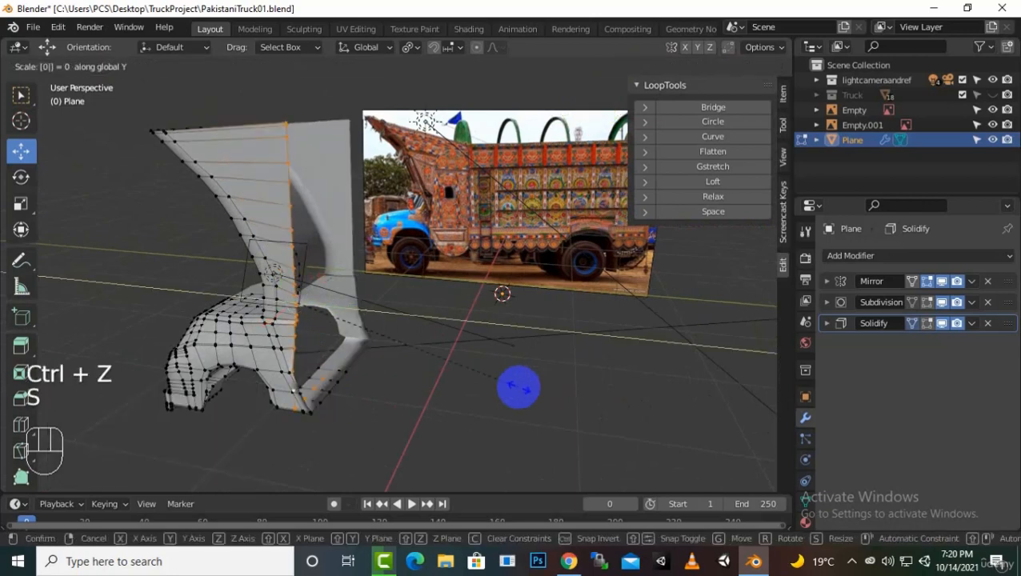
{"action": "key", "text": "Return"}
{"action": "middle_click_drag", "start_coordinate": [495, 406], "coordinate": [548, 380]}
{"action": "left_click_drag", "start_coordinate": [381, 328], "coordinate": [436, 301]}
{"action": "middle_click_drag", "start_coordinate": [446, 364], "coordinate": [392, 294]}
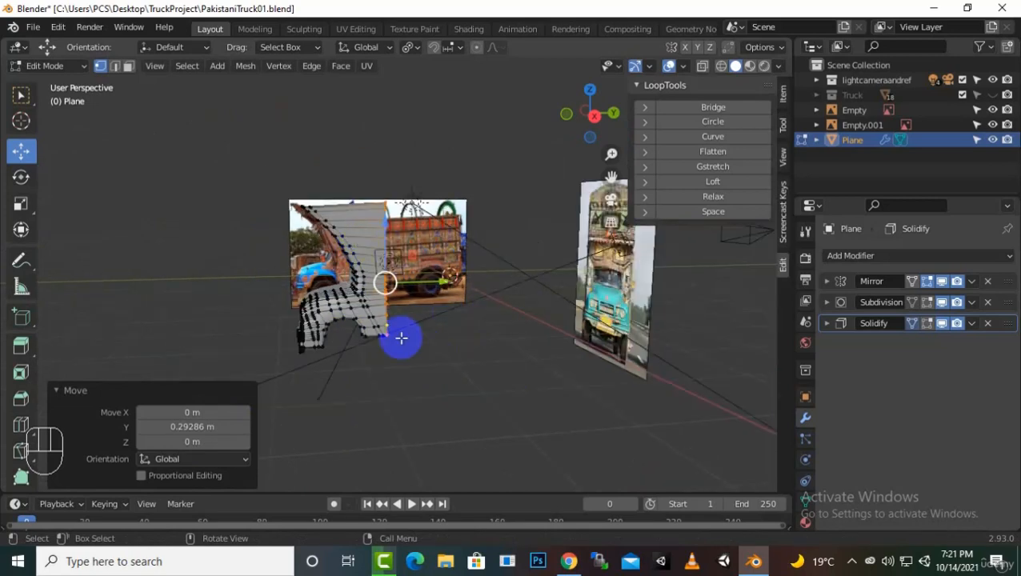
Step: Add one centred loop cut to the side faces between the curved panel and the straight rear edge
{"action": "scroll", "coordinate": [397, 294], "scroll_direction": "up", "scroll_amount": 2}
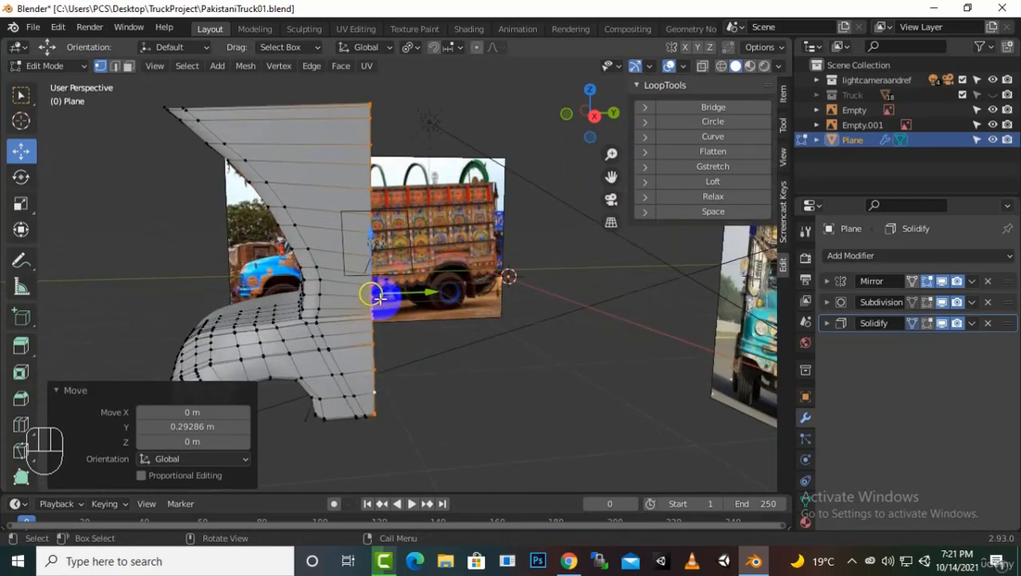
{"action": "key", "text": "ctrl"}
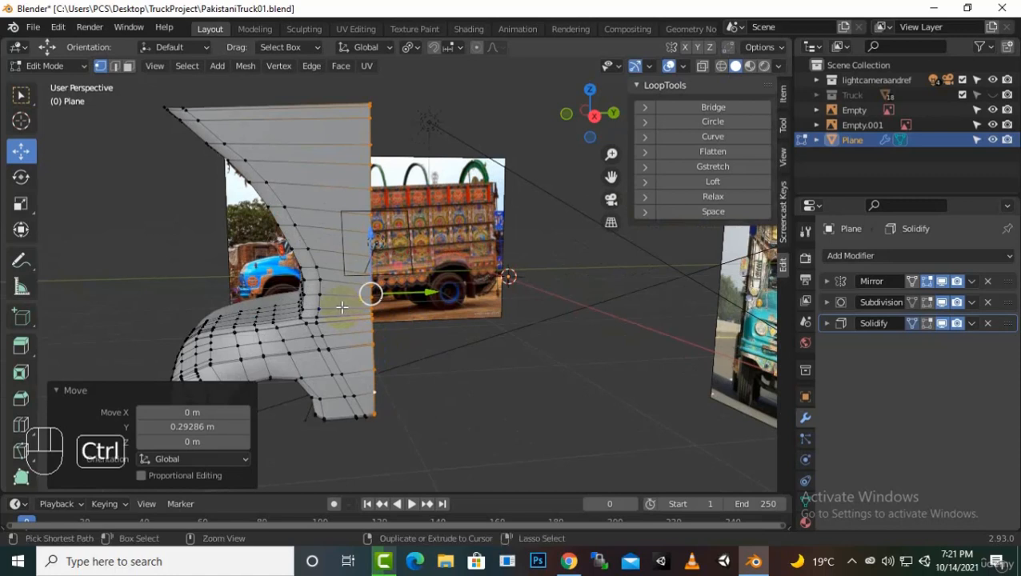
{"action": "key", "text": "ctrl+r"}
{"action": "left_click", "coordinate": [342, 304]}
{"action": "left_click", "coordinate": [340, 302]}
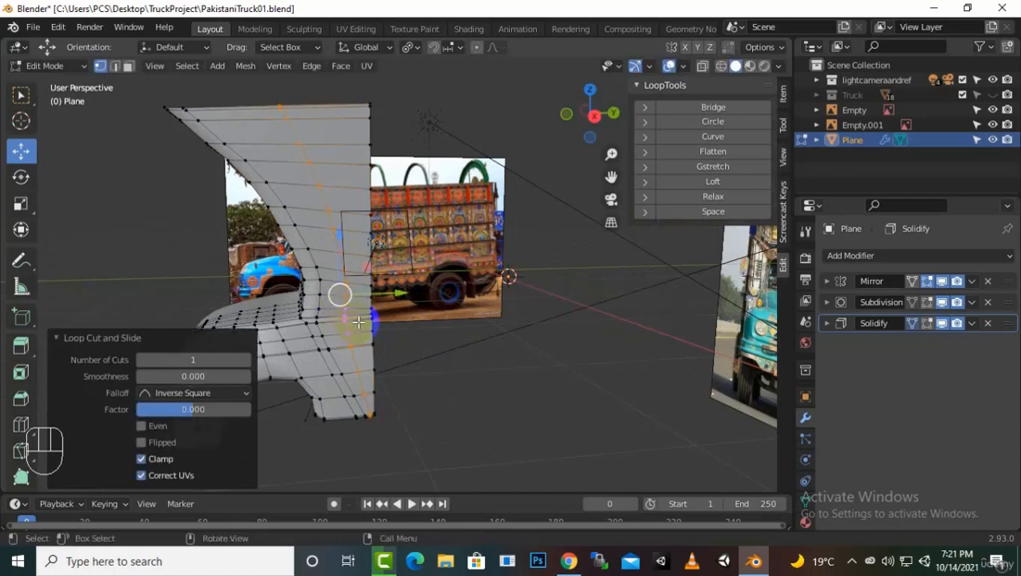
{"action": "key", "text": "ctrl"}
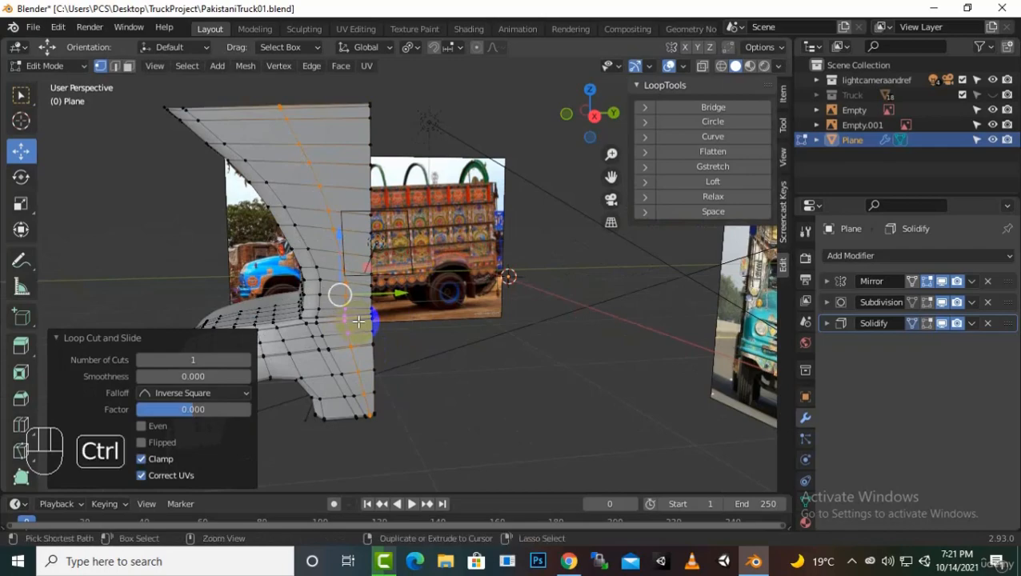
Step: Select the straight rear edge loop and, in the right orthographic view, extrude it about 0.18 m backward along Y
{"action": "mouse_move", "coordinate": [359, 321]}
{"action": "middle_mouse_down"}
{"action": "mouse_move", "coordinate": [433, 269]}
{"action": "mouse_move", "coordinate": [433, 304]}
{"action": "mouse_move", "coordinate": [556, 339]}
{"action": "mouse_move", "coordinate": [690, 320]}
{"action": "mouse_move", "coordinate": [446, 330]}
{"action": "mouse_move", "coordinate": [387, 321]}
{"action": "mouse_move", "coordinate": [416, 315]}
{"action": "mouse_move", "coordinate": [371, 326]}
{"action": "mouse_move", "coordinate": [353, 375]}
{"action": "middle_mouse_up"}
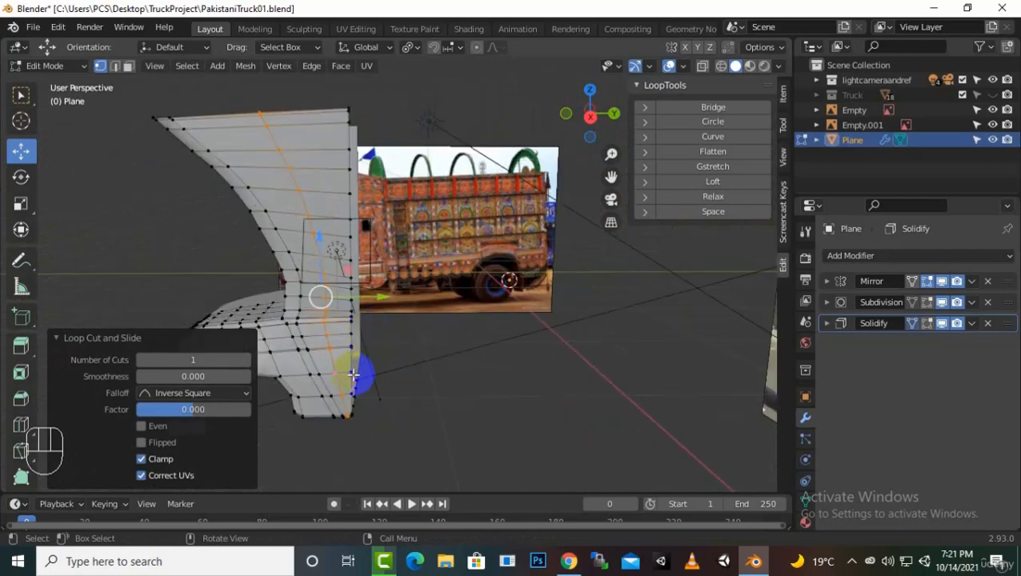
{"action": "left_click", "coordinate": [351, 359], "text": "alt"}
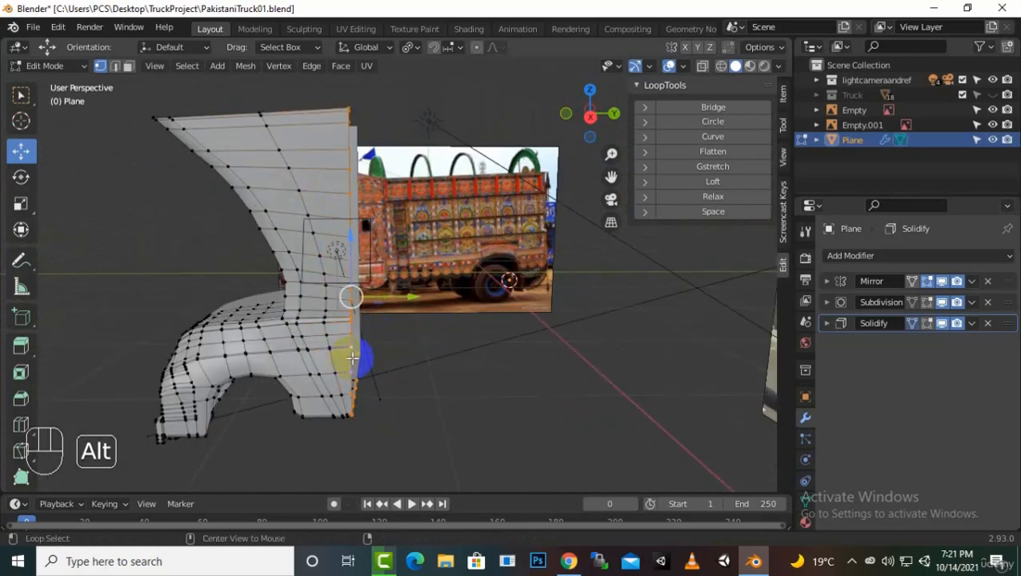
{"action": "mouse_move", "coordinate": [394, 365]}
{"action": "middle_mouse_down"}
{"action": "mouse_move", "coordinate": [373, 369]}
{"action": "mouse_move", "coordinate": [391, 368]}
{"action": "middle_mouse_up"}
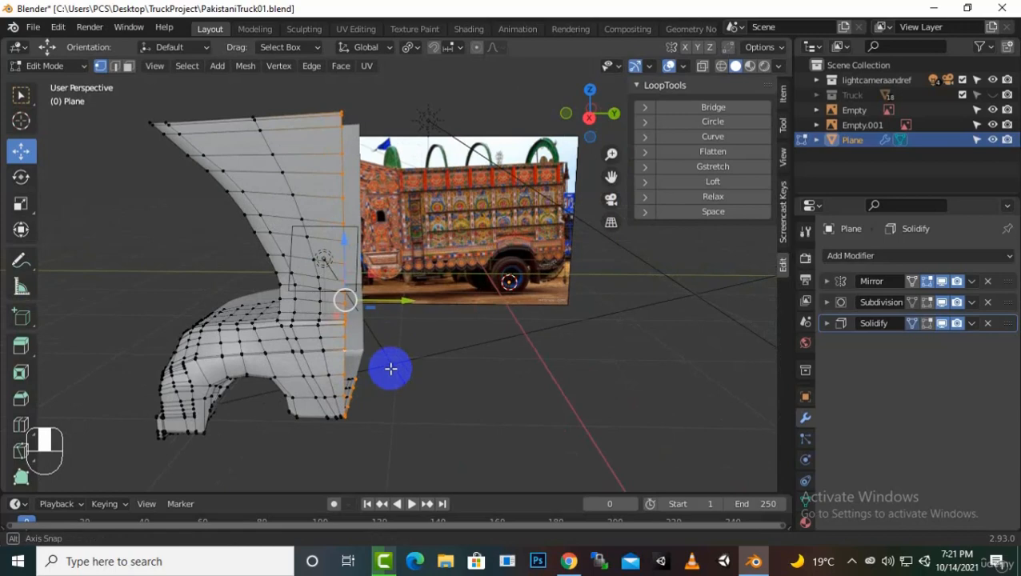
{"action": "key", "text": "KP_3"}
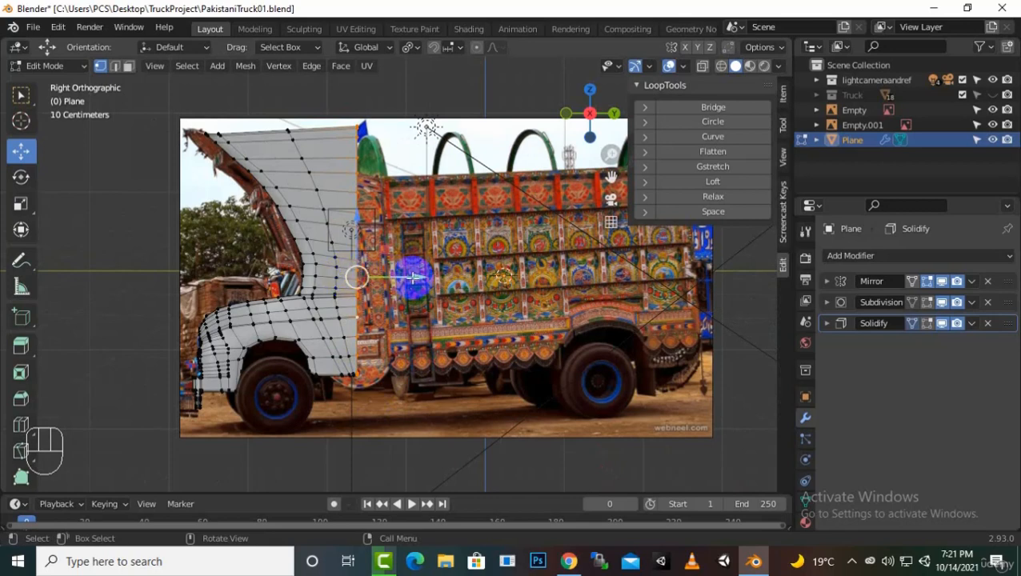
{"action": "left_click", "coordinate": [412, 281]}
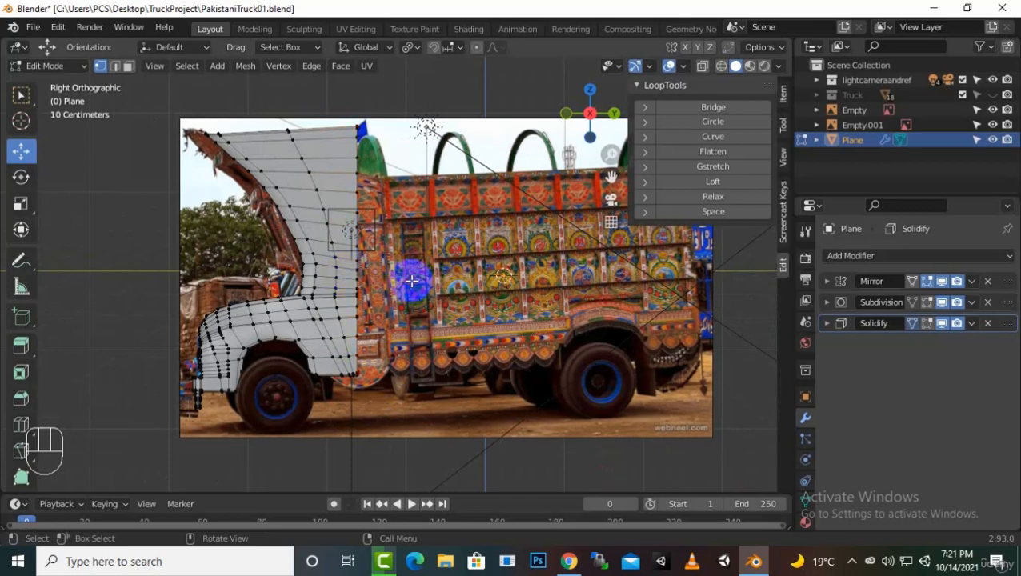
{"action": "left_click", "coordinate": [361, 273], "text": "alt"}
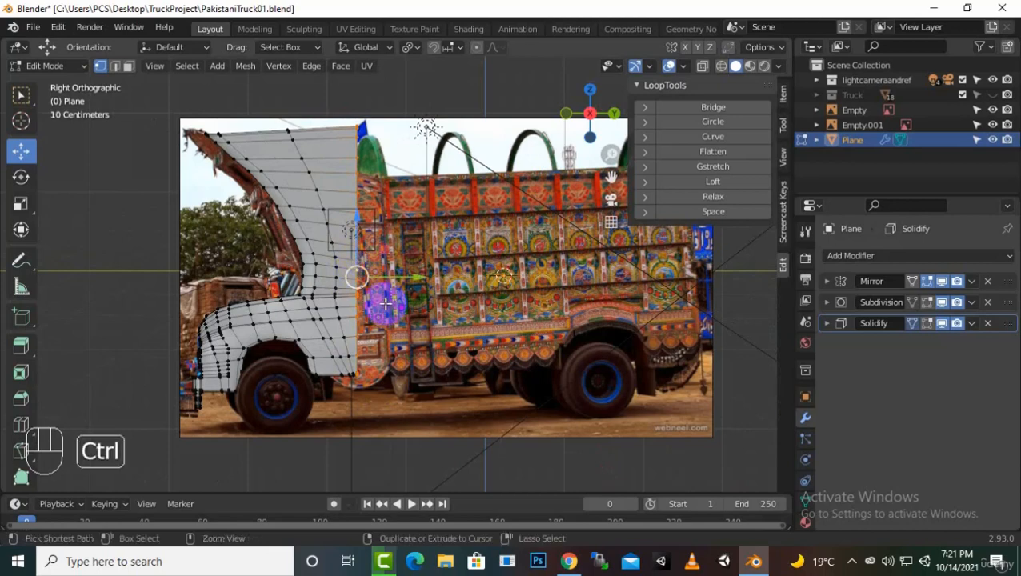
{"action": "key", "text": "e"}
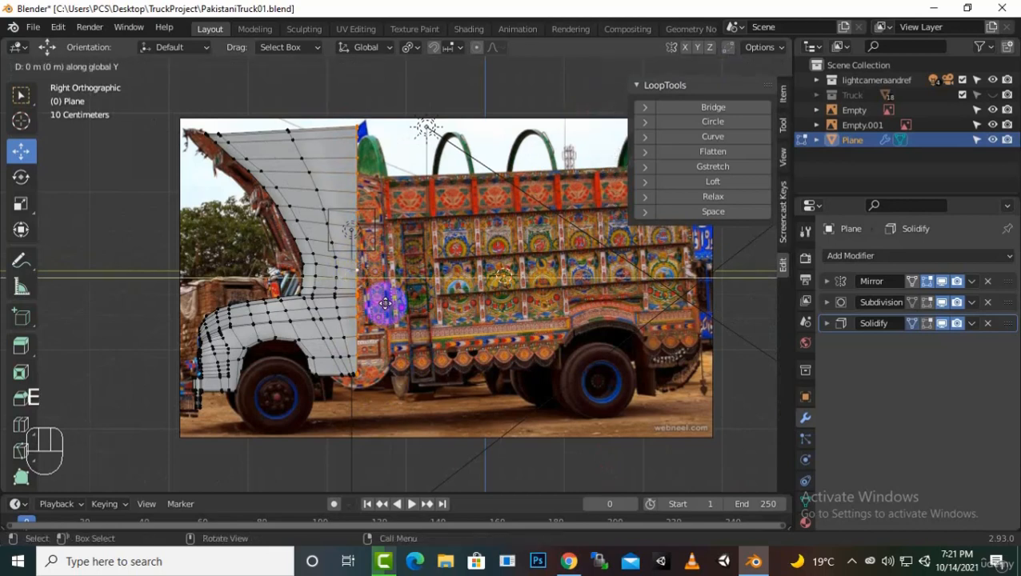
{"action": "left_click", "coordinate": [398, 306]}
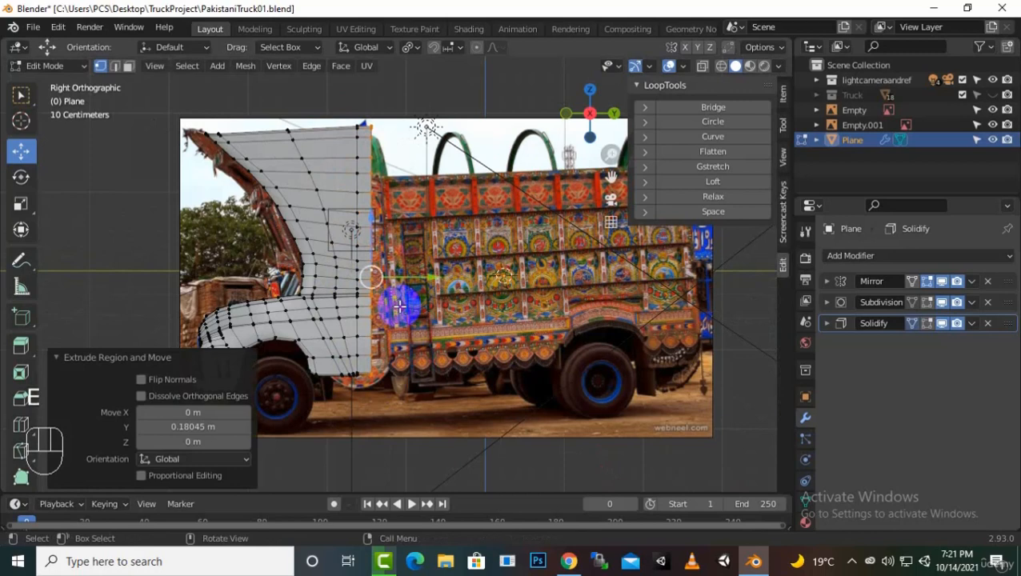
Step: Extrude the selected rear edge backward along Y three times, by about 0.24 m, 0.24 m and 0.33 m
{"action": "key", "text": "e"}
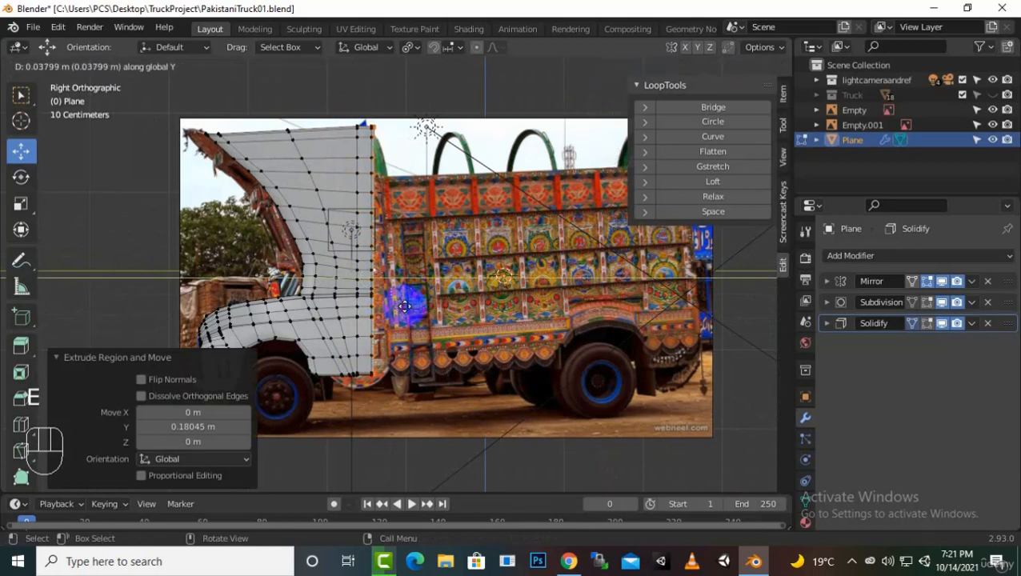
{"action": "left_click", "coordinate": [418, 305]}
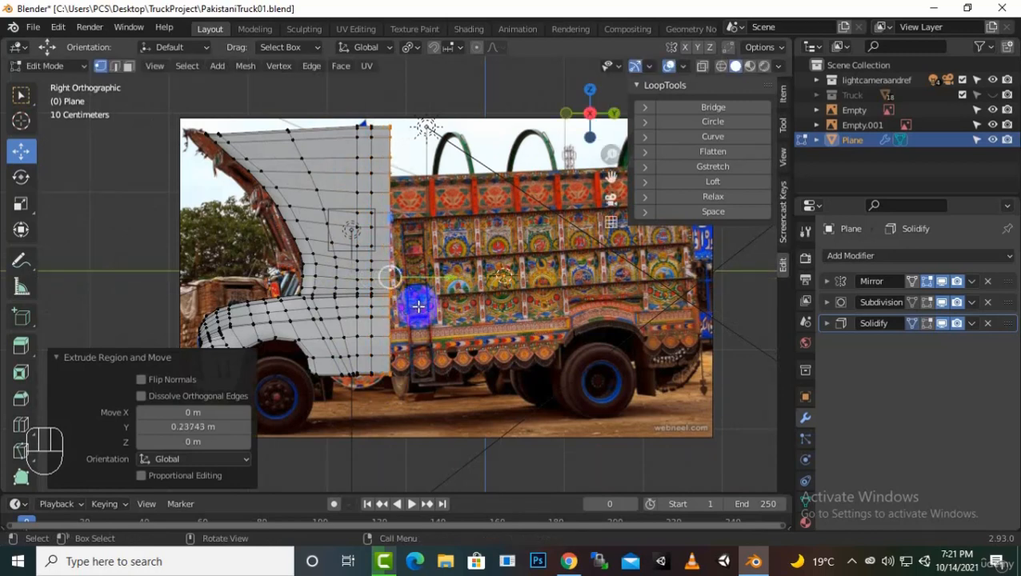
{"action": "key", "text": "e"}
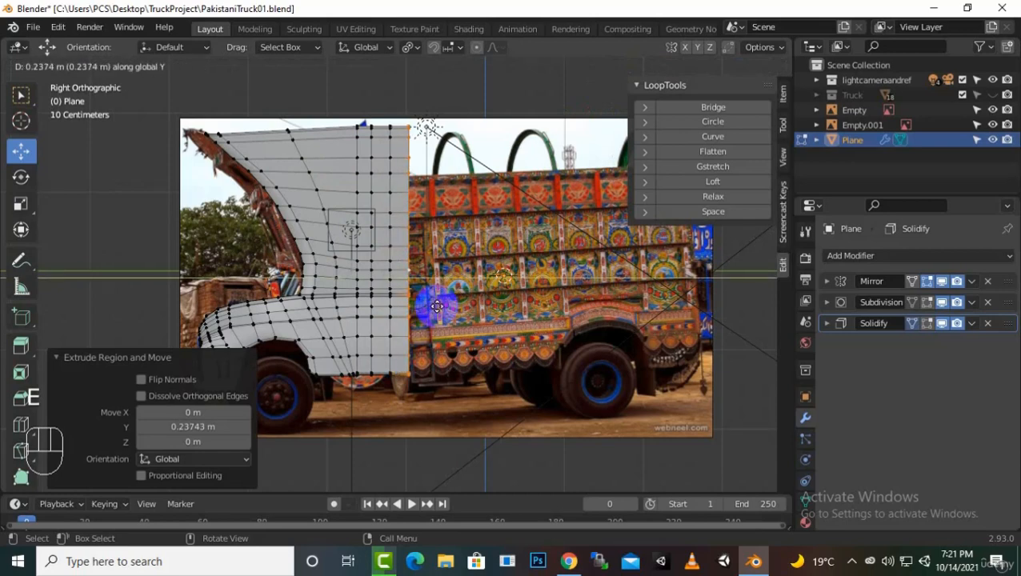
{"action": "left_click", "coordinate": [437, 306]}
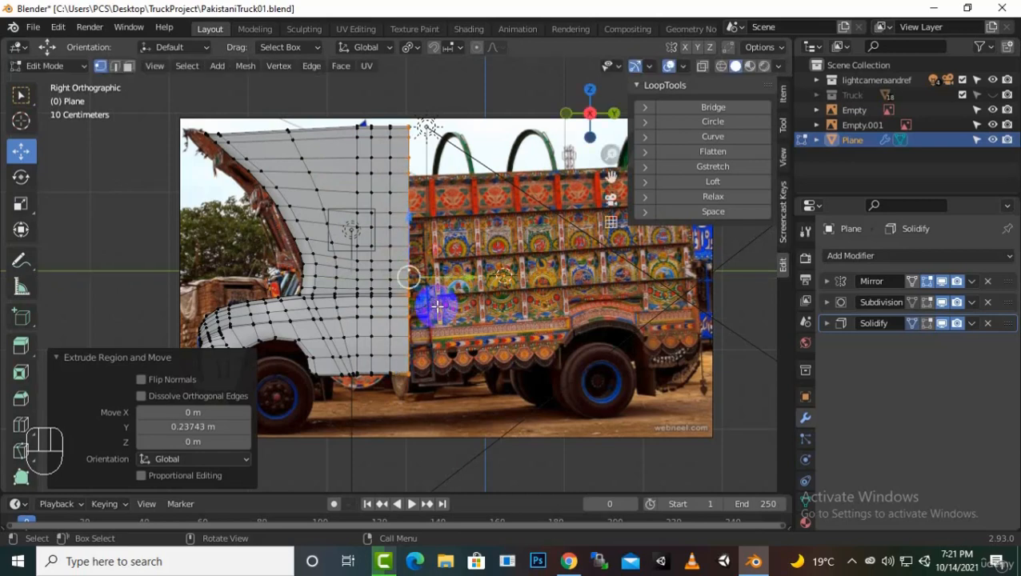
{"action": "key", "text": "e"}
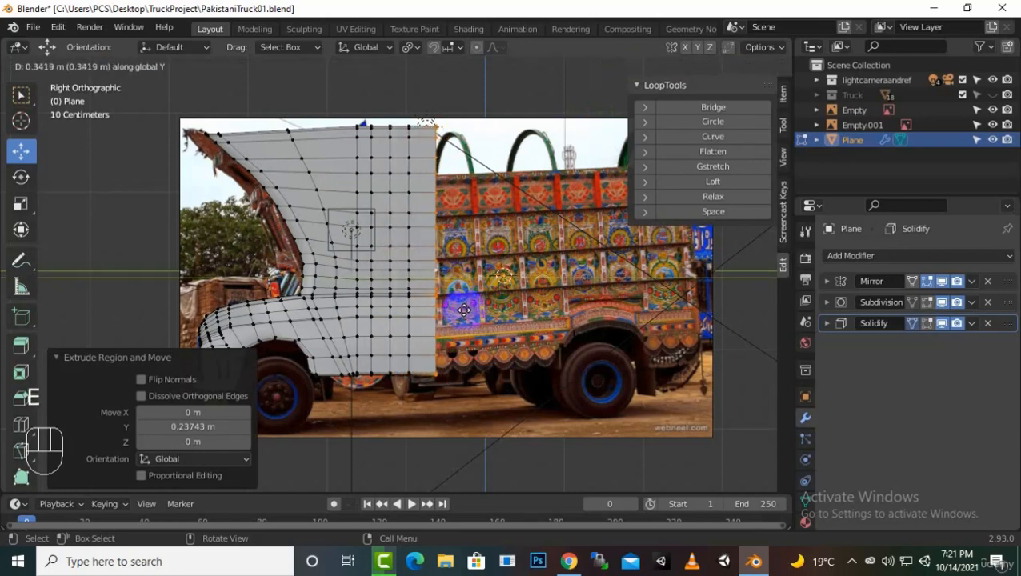
{"action": "left_click", "coordinate": [434, 277]}
Step: Continue the truck side with three backward extrusions of its rear edge along Y, about 0.71 m, 0.44 m and 0.58 m
{"action": "key", "text": "e"}
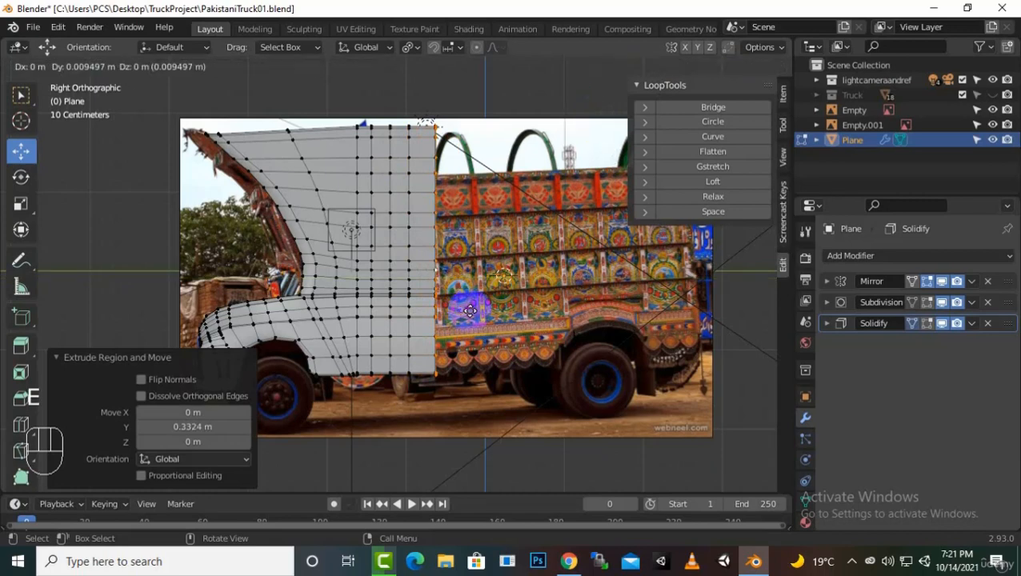
{"action": "left_click", "coordinate": [526, 311]}
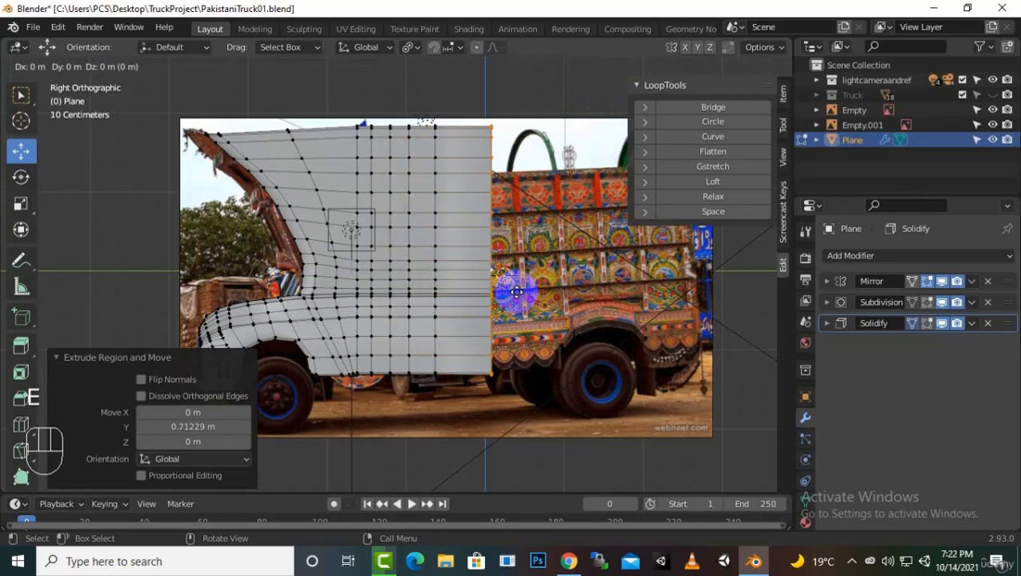
{"action": "key", "text": "e"}
{"action": "left_click", "coordinate": [552, 297]}
{"action": "key", "text": "e"}
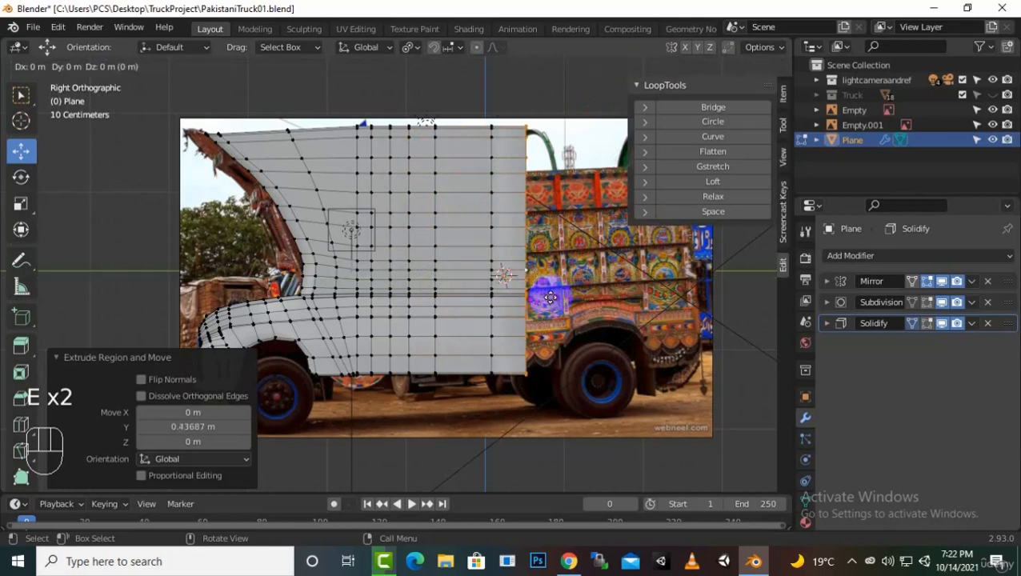
{"action": "left_click", "coordinate": [597, 317]}
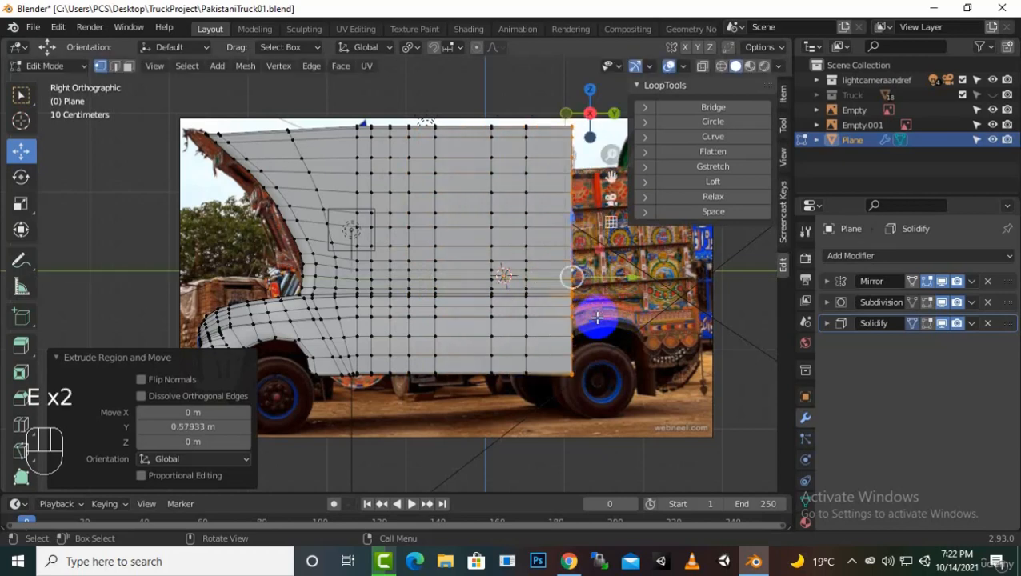
Step: Extrude the rear edge over the rear wheel area in three sections along Y, about 0.53 m, 0.52 m and 0.48 m
{"action": "key", "text": "e"}
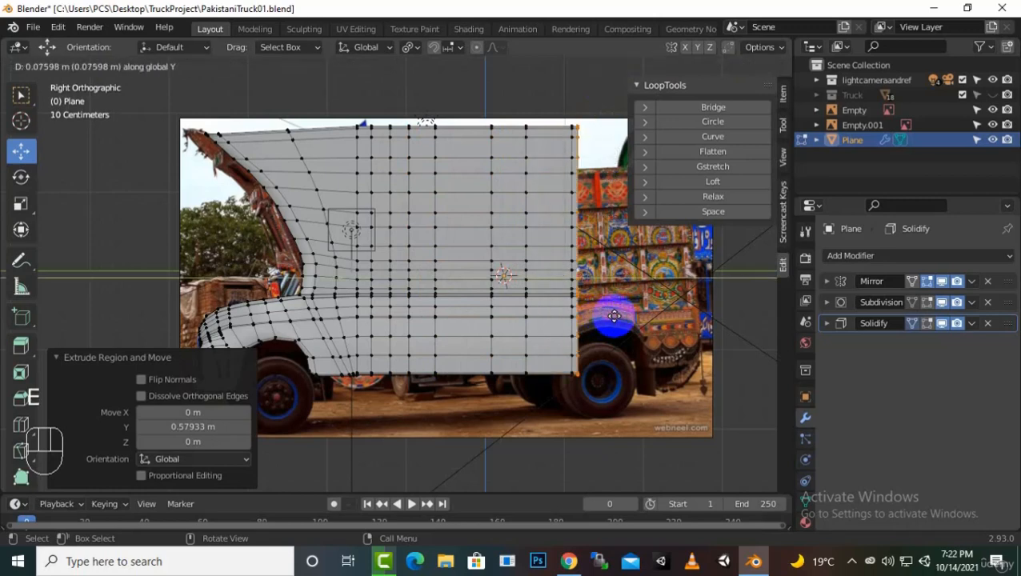
{"action": "left_click", "coordinate": [642, 319]}
{"action": "key", "text": "e"}
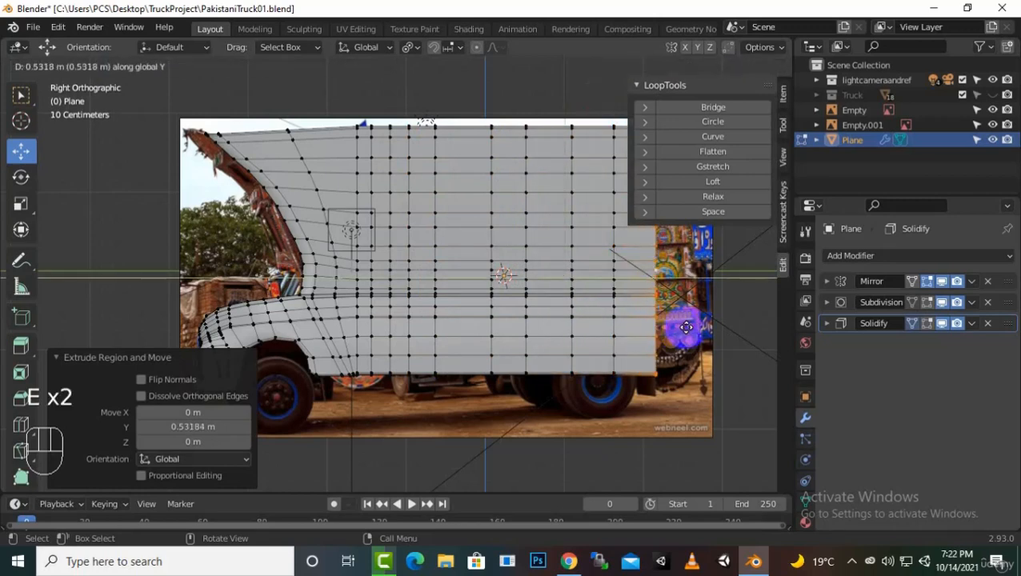
{"action": "left_click", "coordinate": [680, 329]}
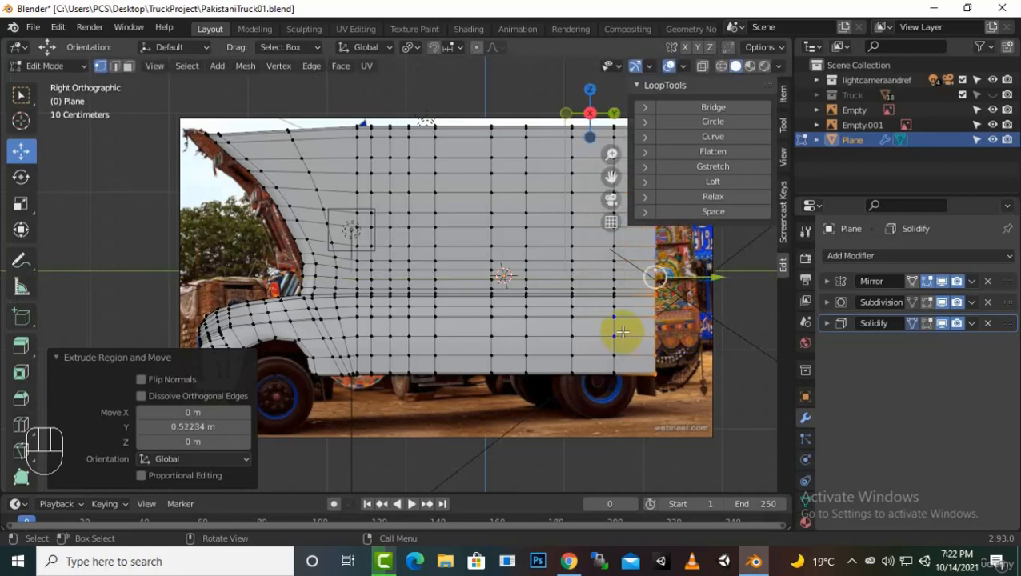
{"action": "key", "text": "e"}
{"action": "left_click", "coordinate": [660, 333]}
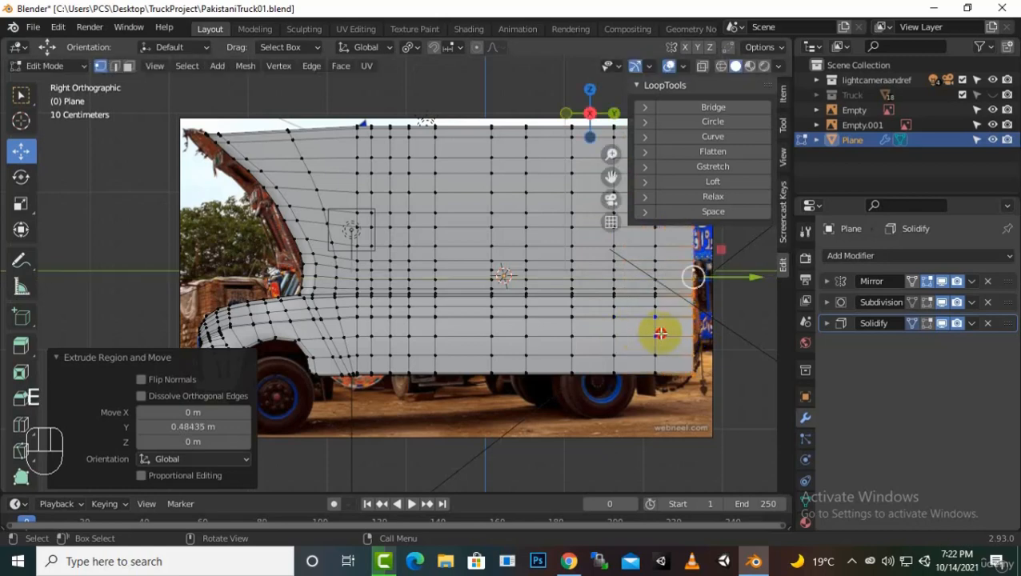
Step: Extrude the rear edge past the end of the reference truck in two sections along Y, about 0.27 m and 0.30 m
{"action": "scroll", "coordinate": [408, 374], "scroll_direction": "down", "scroll_amount": 3}
{"action": "left_click_drag", "start_coordinate": [610, 180], "coordinate": [512, 184]}
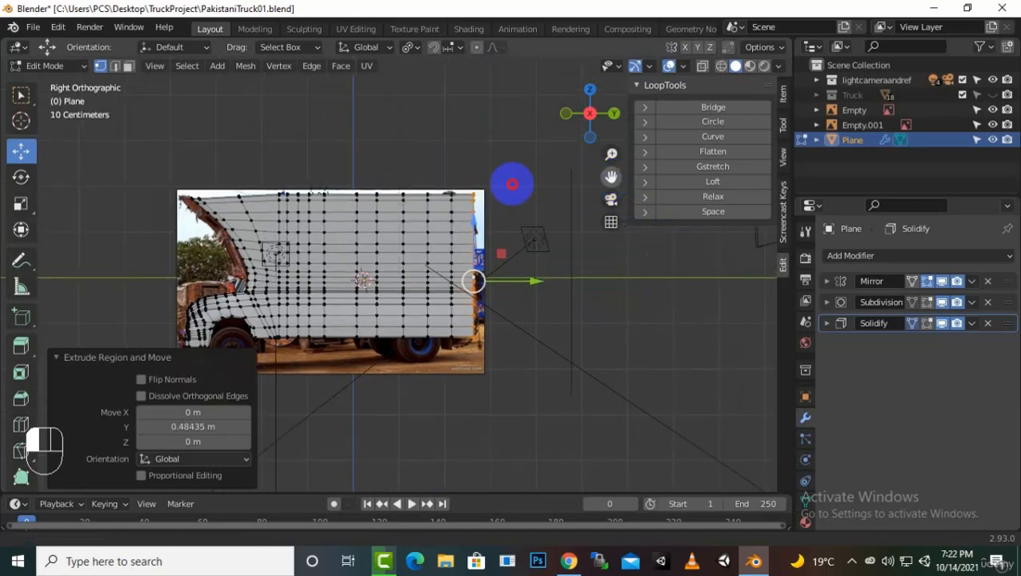
{"action": "scroll", "coordinate": [504, 284], "scroll_direction": "up", "scroll_amount": 2}
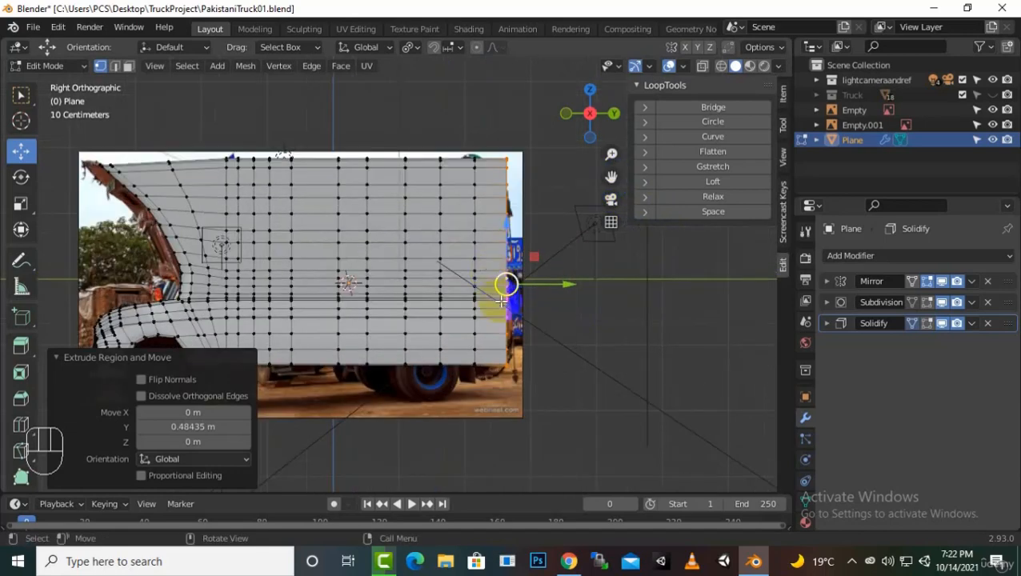
{"action": "key", "text": "e"}
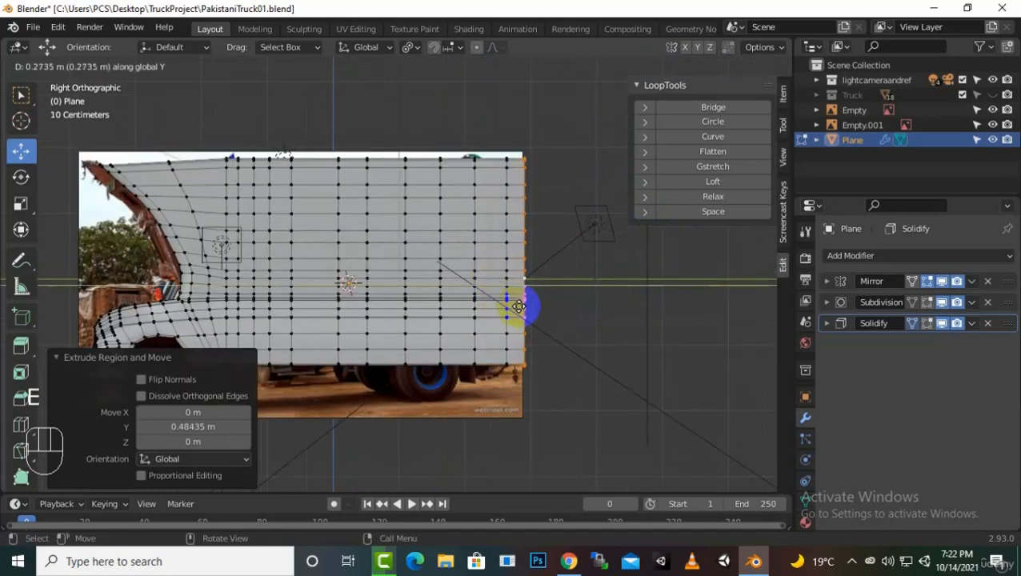
{"action": "left_click", "coordinate": [519, 306]}
{"action": "key", "text": "e"}
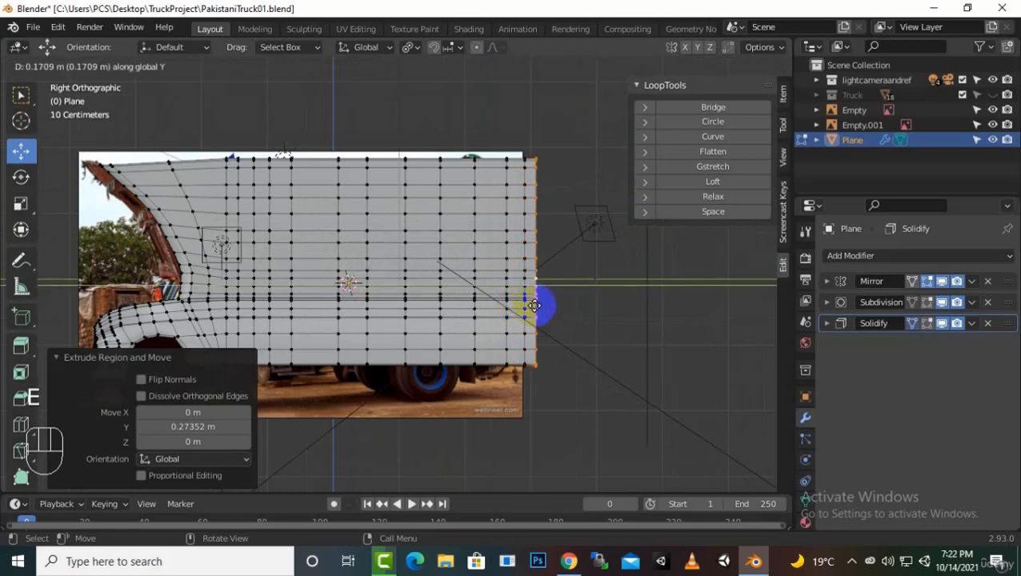
{"action": "left_click", "coordinate": [541, 306]}
Step: Examine the extruded truck side against the side reference photo in the right orthographic view and in perspective
{"action": "scroll", "coordinate": [640, 330], "scroll_direction": "down", "scroll_amount": 2}
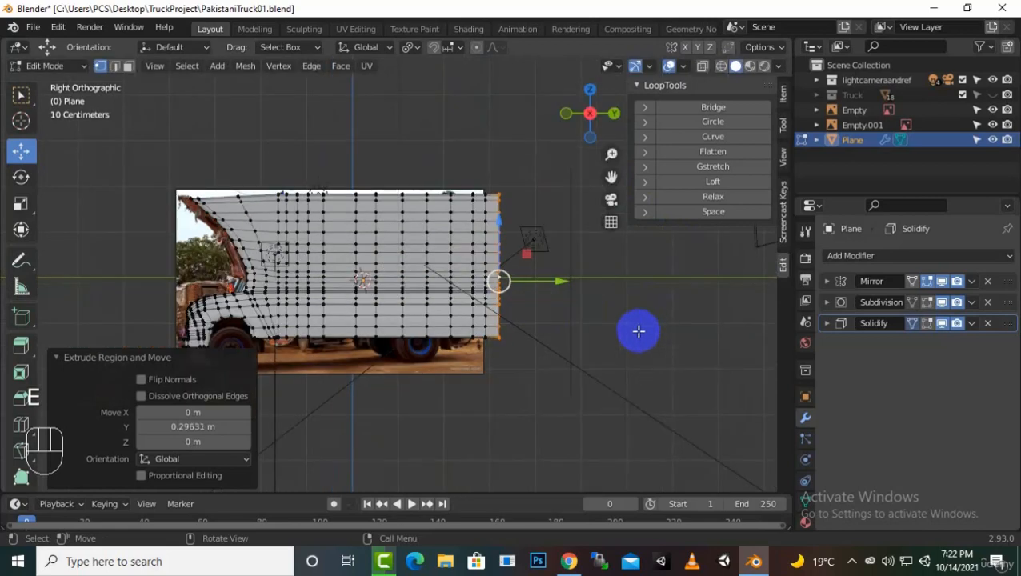
{"action": "left_click_drag", "start_coordinate": [612, 177], "coordinate": [478, 289]}
{"action": "scroll", "coordinate": [467, 333], "scroll_direction": "up", "scroll_amount": 3}
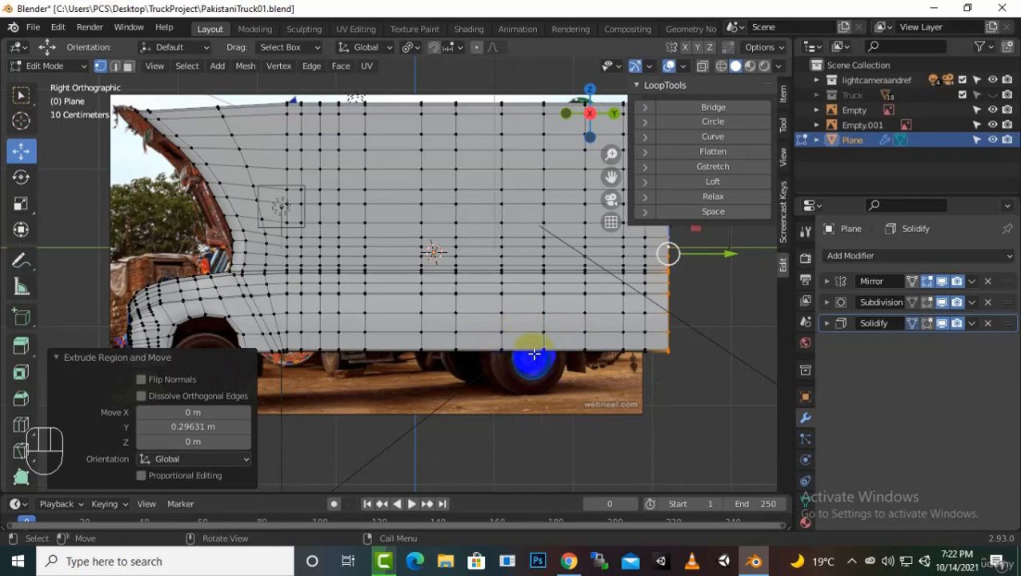
{"action": "scroll", "coordinate": [545, 362], "scroll_direction": "down", "scroll_amount": 1}
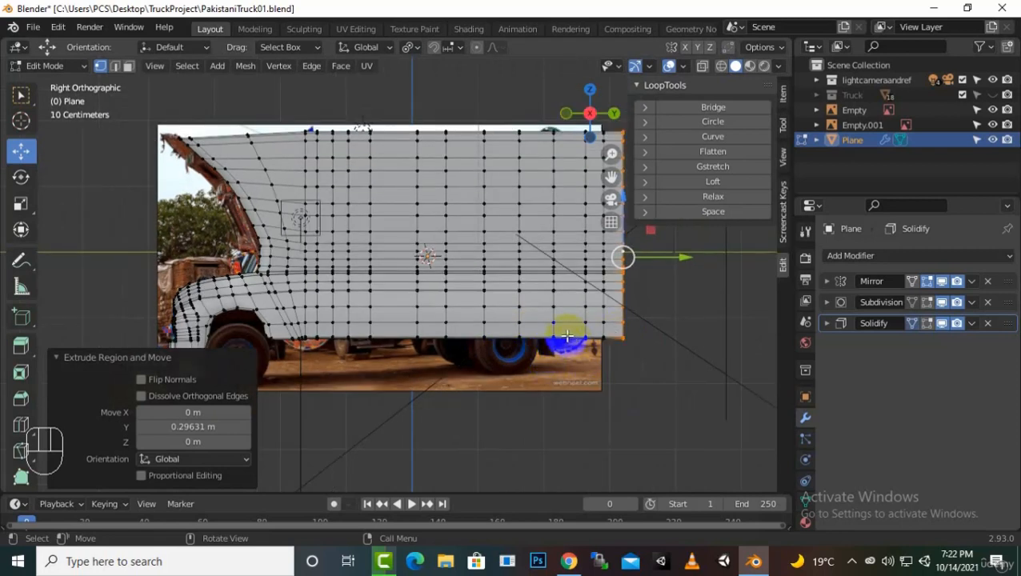
{"action": "key", "text": "ctrl"}
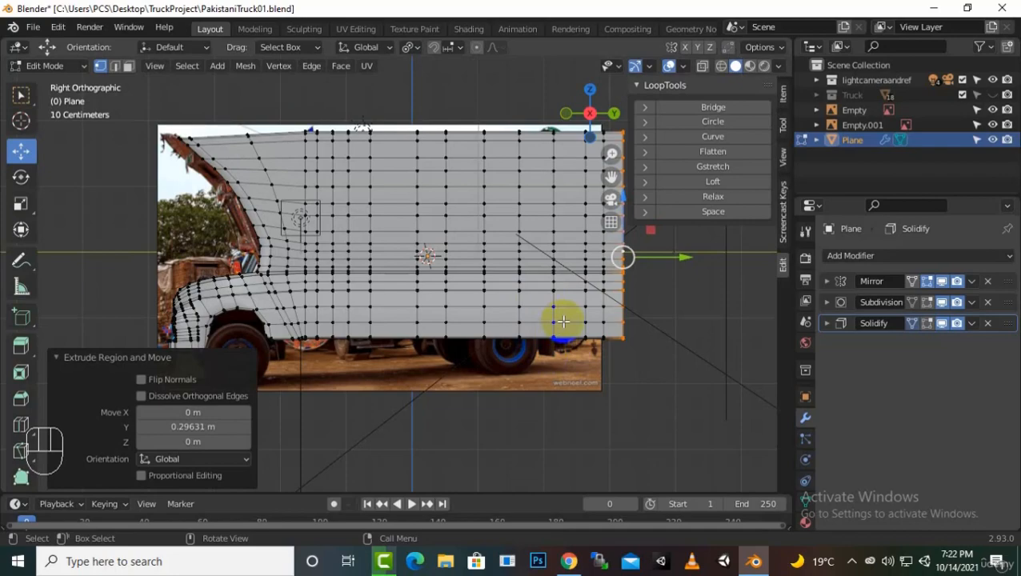
{"action": "scroll", "coordinate": [502, 357], "scroll_direction": "down", "scroll_amount": 3}
{"action": "middle_click_drag", "start_coordinate": [503, 383], "coordinate": [529, 368]}
{"action": "key", "text": "KP_3"}
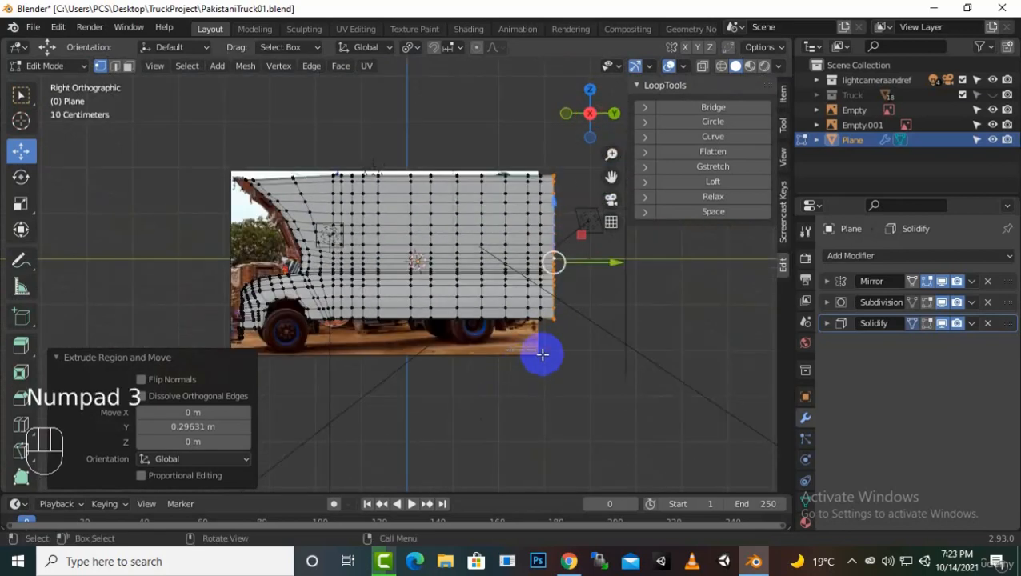
{"action": "middle_click_drag", "start_coordinate": [481, 205], "coordinate": [509, 248]}
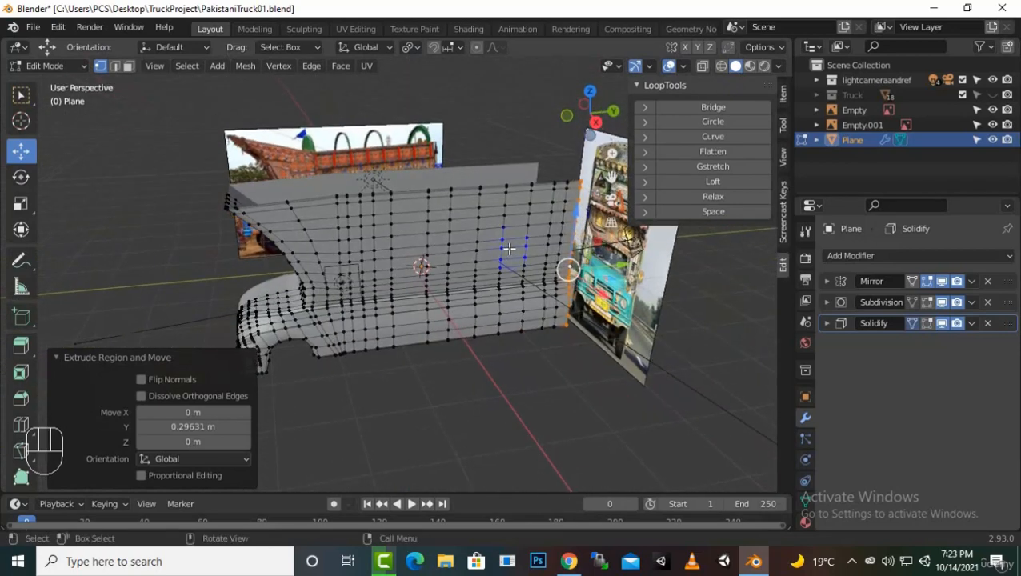
{"action": "key", "text": "KP_3"}
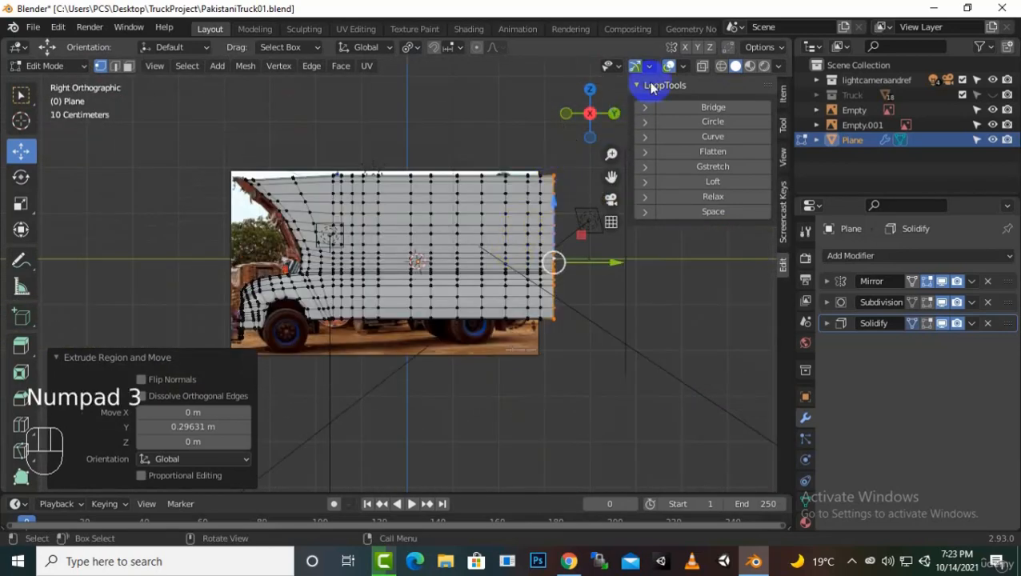
Step: Switch the viewport to wireframe shading and box-select vertices on the cab's upper side panel
{"action": "scroll", "coordinate": [542, 178], "scroll_direction": "up", "scroll_amount": 3}
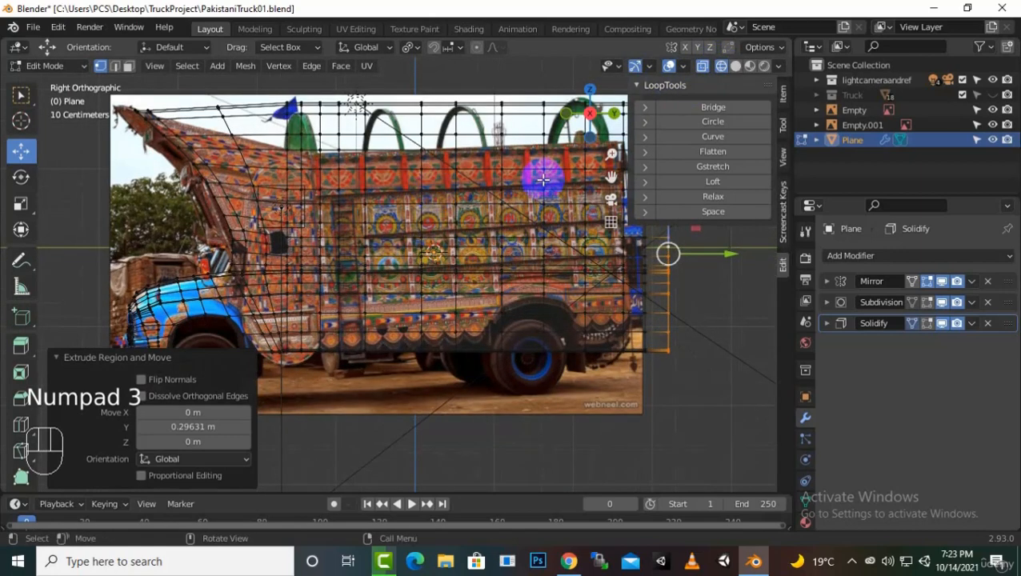
{"action": "left_click_drag", "start_coordinate": [614, 153], "coordinate": [340, 220]}
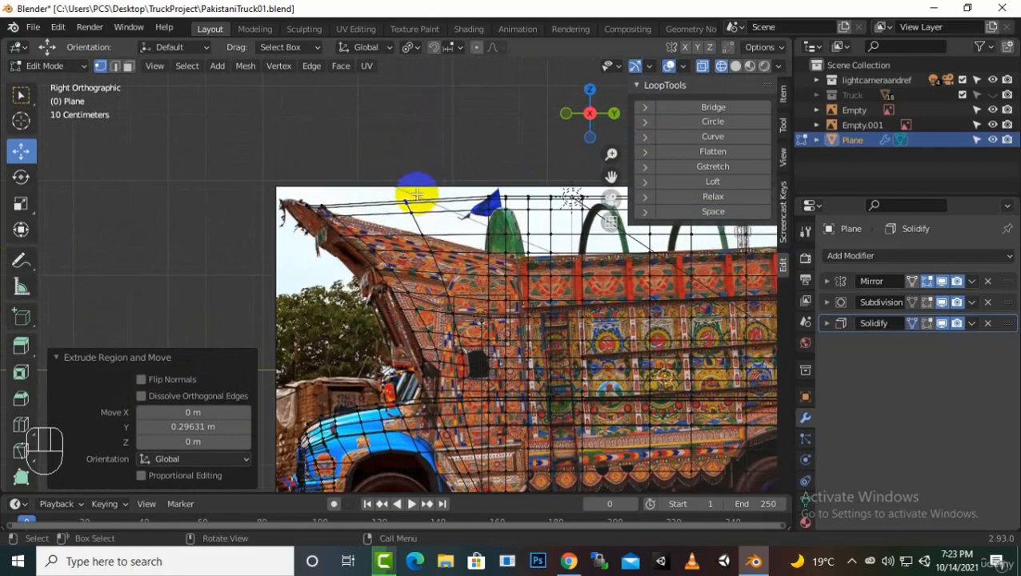
{"action": "left_click_drag", "start_coordinate": [391, 193], "coordinate": [440, 243]}
{"action": "left_click_drag", "start_coordinate": [413, 169], "coordinate": [494, 250]}
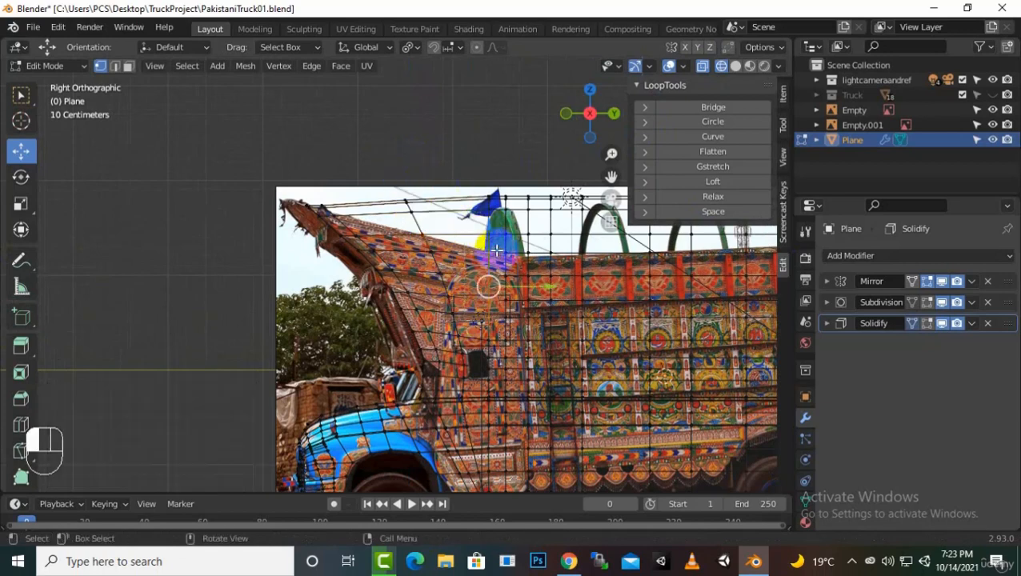
Step: Add two centred vertical loop cuts to the cab's upper side panel, one on each side of the existing slanted edge loop
{"action": "key", "text": "ctrl"}
{"action": "key", "text": "ctrl+r"}
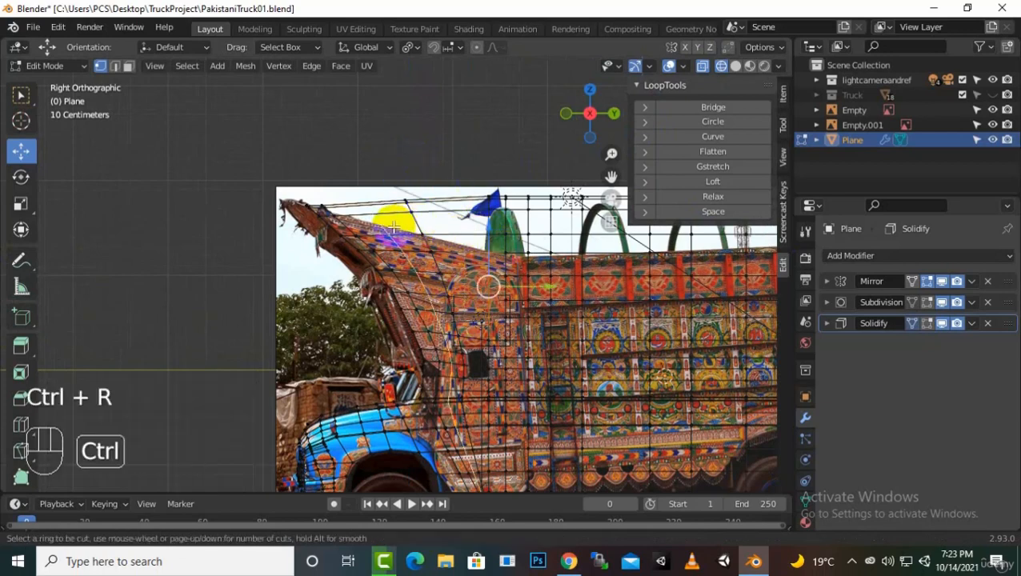
{"action": "left_click", "coordinate": [393, 227]}
{"action": "right_click", "coordinate": [400, 228]}
{"action": "key", "text": "ctrl"}
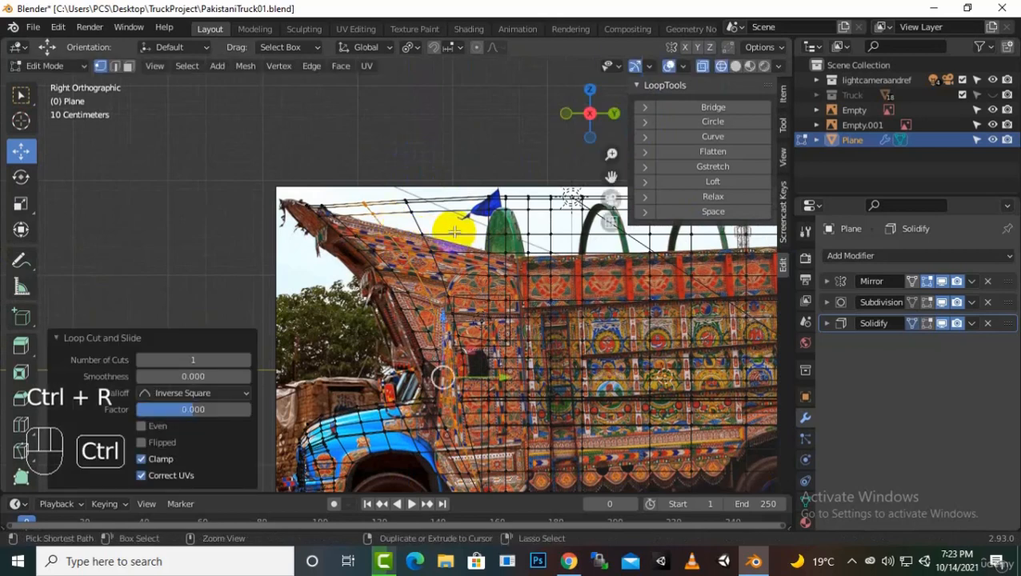
{"action": "key", "text": "ctrl+r"}
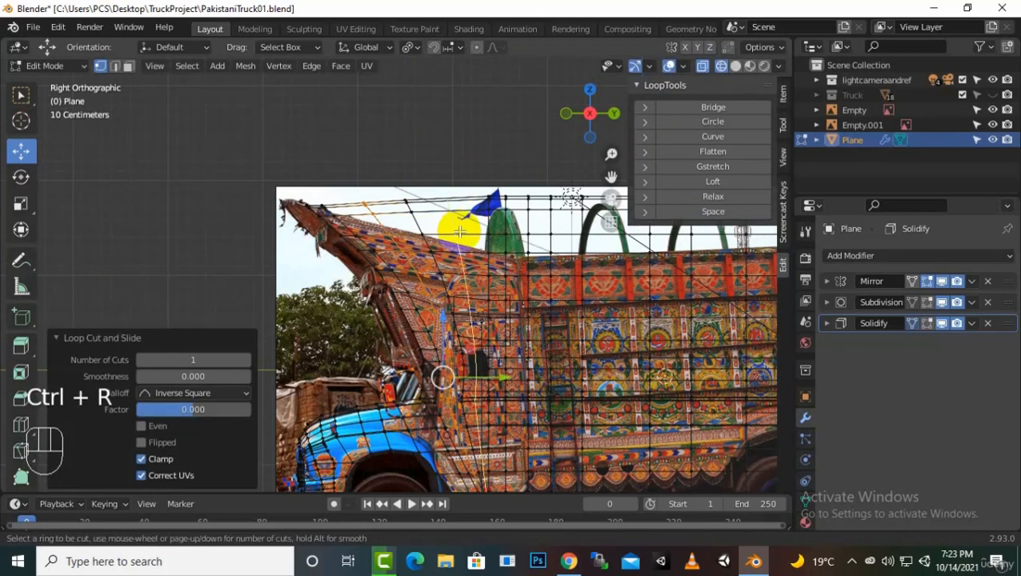
{"action": "left_click", "coordinate": [460, 232]}
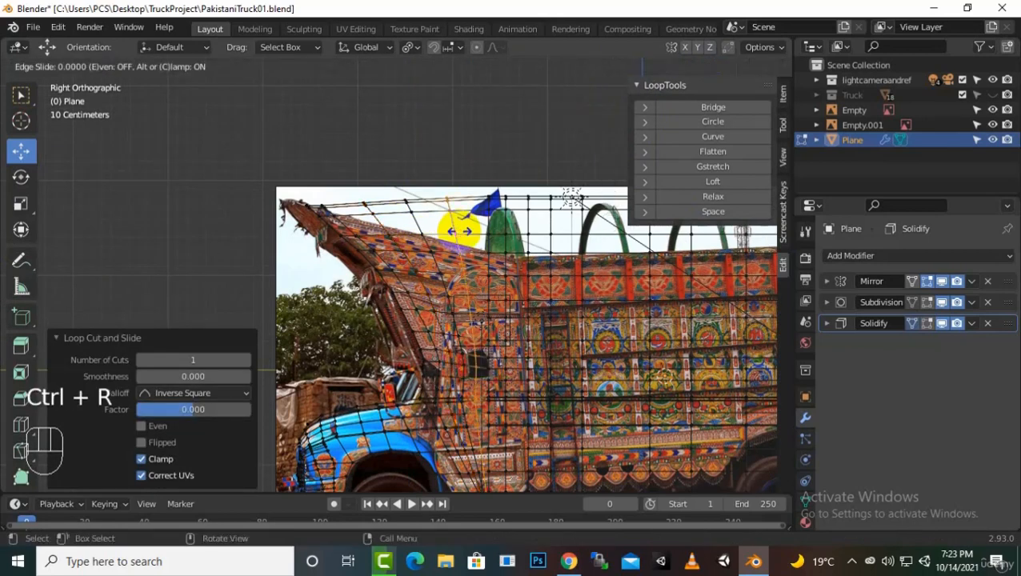
{"action": "right_click", "coordinate": [460, 232]}
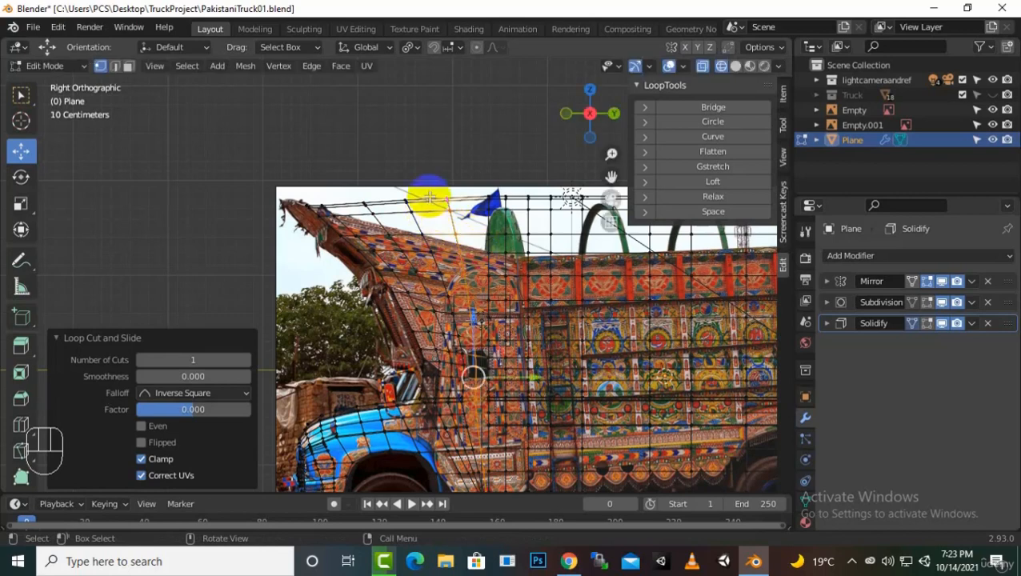
Step: Try moving vertices near the crown's upper edge, one by about 0.26 m along Y and 0.19 m along Z, and undo the moves
{"action": "mouse_move", "coordinate": [353, 190]}
{"action": "left_mouse_down"}
{"action": "mouse_move", "coordinate": [393, 241]}
{"action": "mouse_move", "coordinate": [367, 180]}
{"action": "left_mouse_up"}
{"action": "left_click_drag", "start_coordinate": [377, 183], "coordinate": [385, 197]}
{"action": "key", "text": "ctrl+z"}
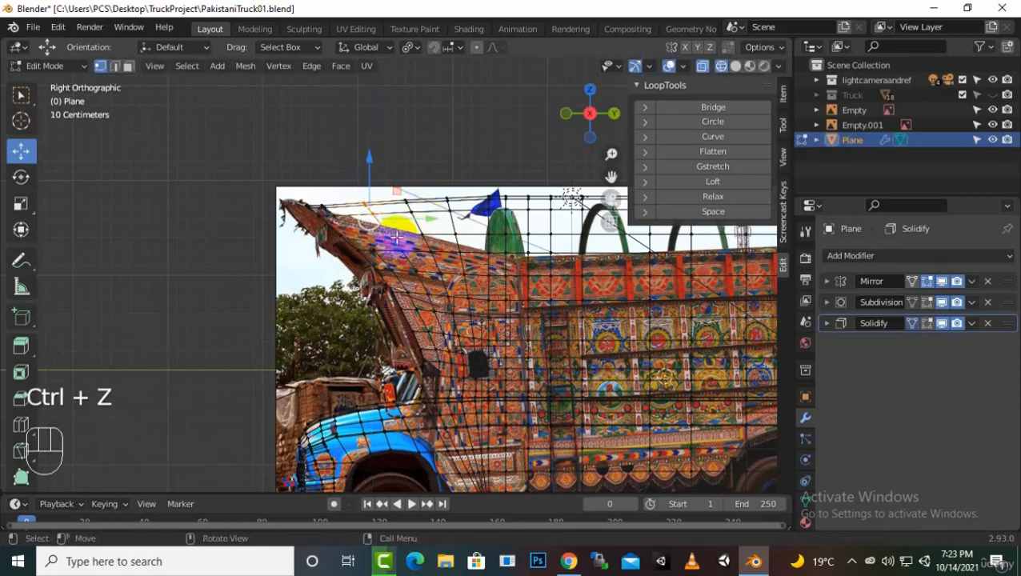
{"action": "scroll", "coordinate": [394, 236], "scroll_direction": "up", "scroll_amount": 3}
{"action": "left_click", "coordinate": [384, 208]}
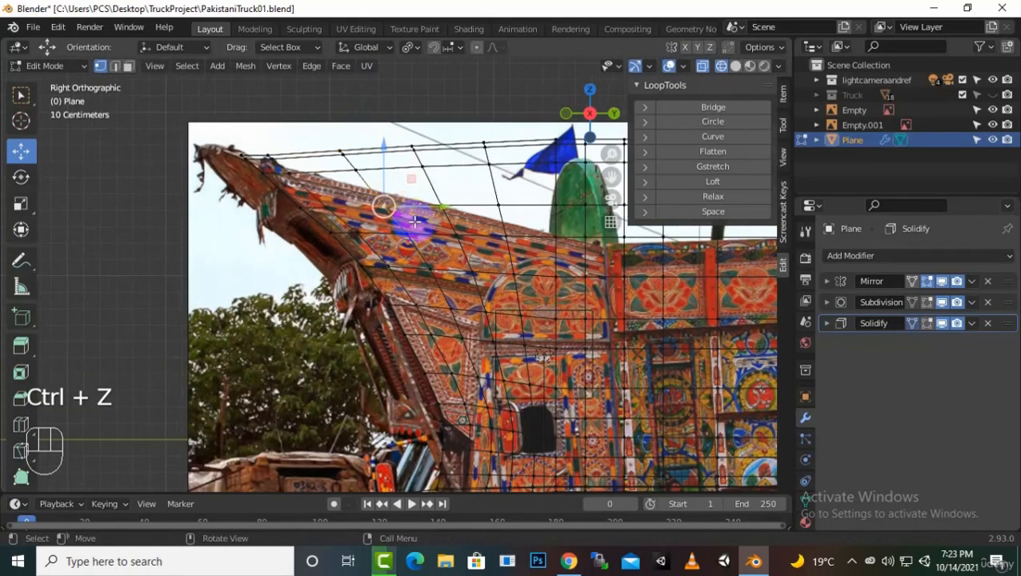
{"action": "mouse_move", "coordinate": [414, 221]}
{"action": "left_mouse_down"}
{"action": "mouse_move", "coordinate": [376, 195]}
{"action": "mouse_move", "coordinate": [408, 183]}
{"action": "mouse_move", "coordinate": [421, 219]}
{"action": "left_mouse_up"}
{"action": "key", "text": "ctrl+z"}
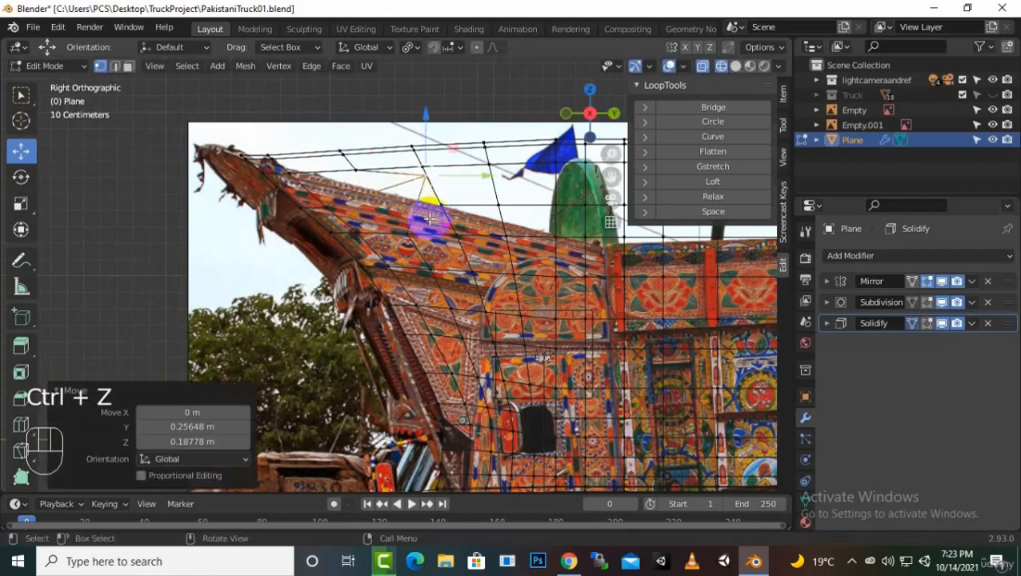
Step: Undo the remaining vertex move near the crown's upper edge
{"action": "key", "text": "z"}
{"action": "key", "text": "ctrl+z"}
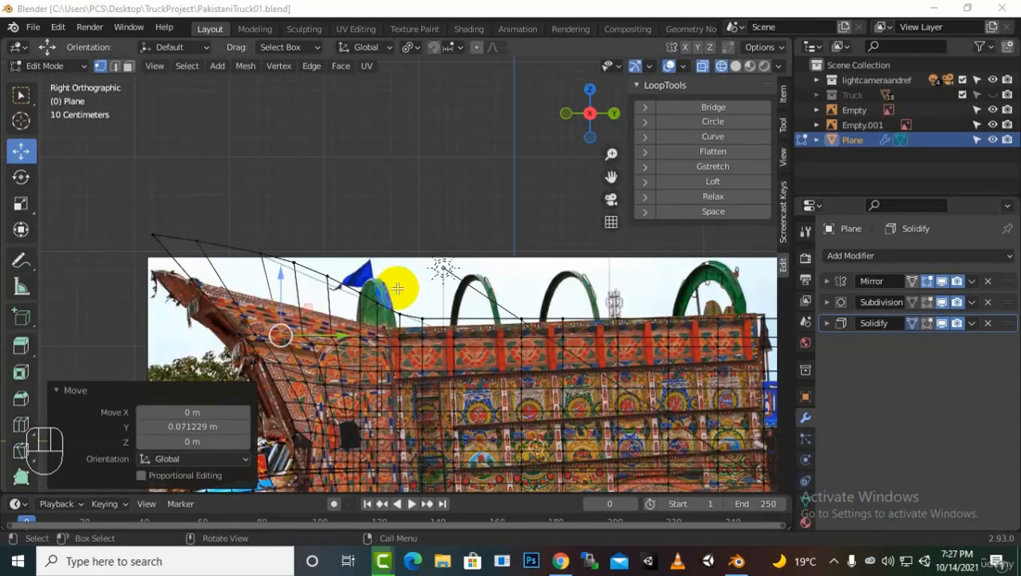
Step: Switch the viewport to solid shading and examine the truck body in perspective, returning to the right orthographic view
{"action": "scroll", "coordinate": [398, 288], "scroll_direction": "down", "scroll_amount": 4}
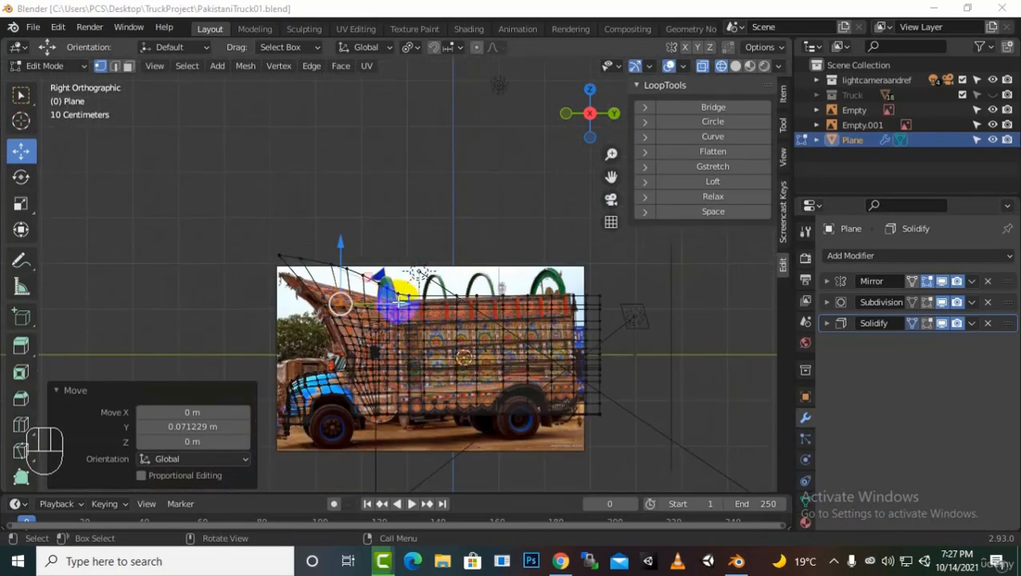
{"action": "scroll", "coordinate": [384, 292], "scroll_direction": "up", "scroll_amount": 1}
{"action": "left_click", "coordinate": [735, 66]}
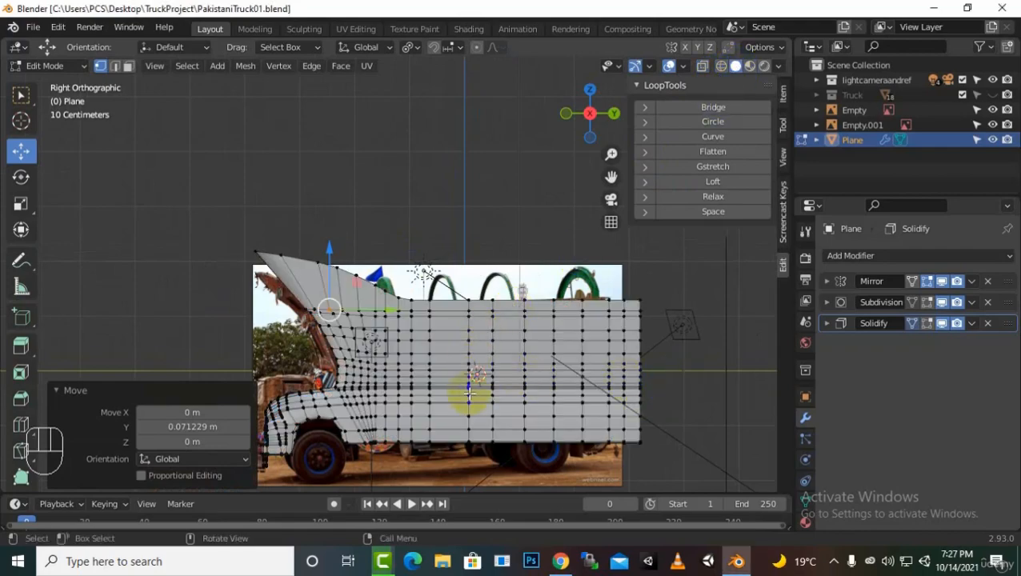
{"action": "middle_click_drag", "start_coordinate": [566, 417], "coordinate": [456, 389]}
{"action": "scroll", "coordinate": [547, 409], "scroll_direction": "up", "scroll_amount": 6}
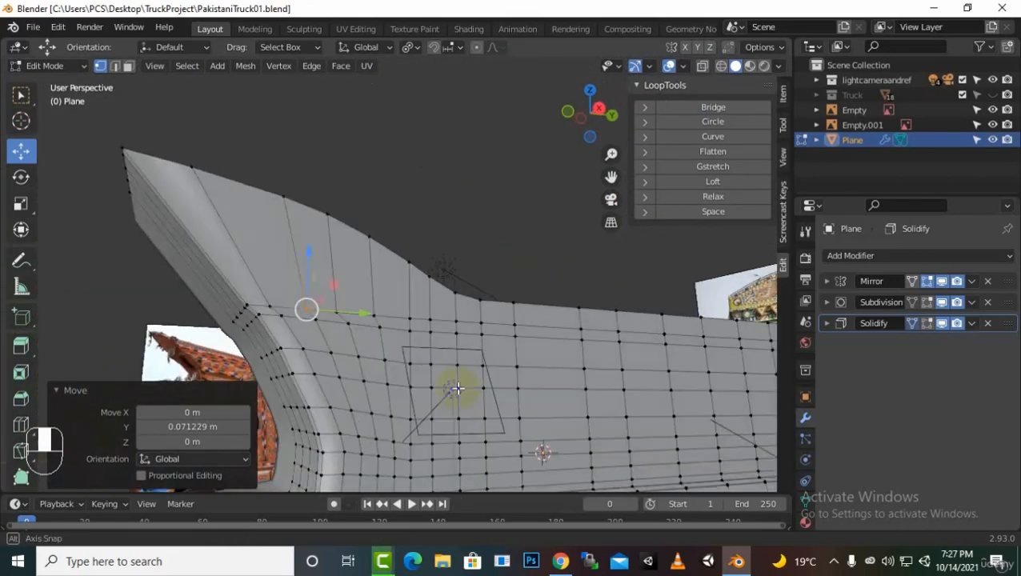
{"action": "scroll", "coordinate": [457, 389], "scroll_direction": "down", "scroll_amount": 5}
{"action": "key", "text": "KP_3"}
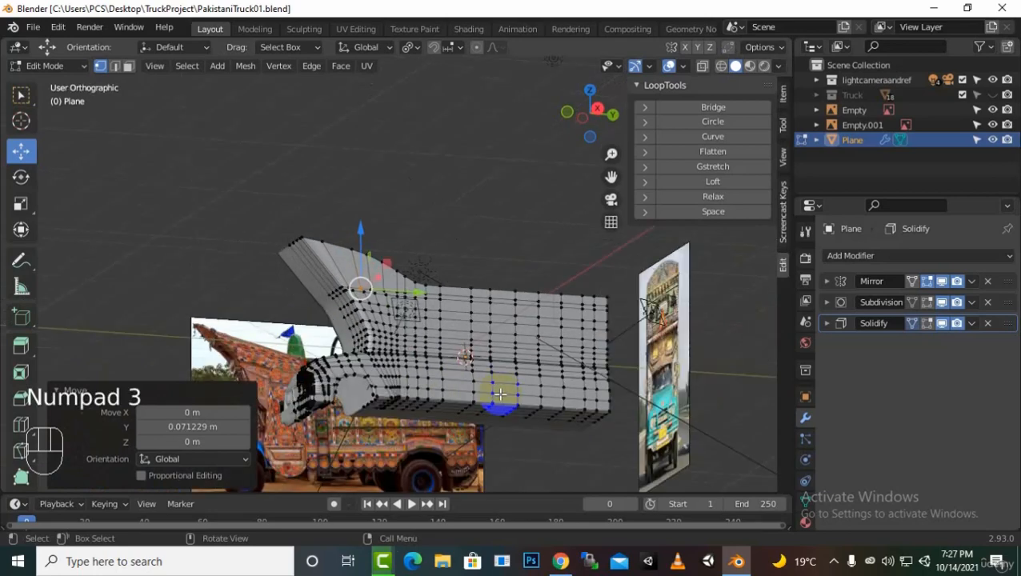
Step: Hide the Plane body to study the side reference photo, and make the Truck collection visible
{"action": "left_click", "coordinate": [992, 139]}
{"action": "scroll", "coordinate": [458, 383], "scroll_direction": "up", "scroll_amount": 3}
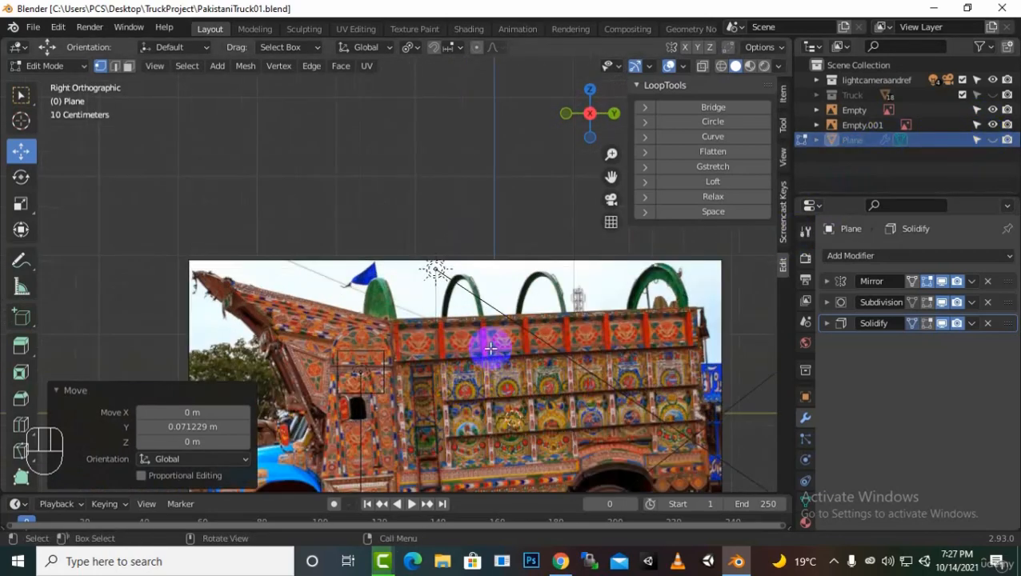
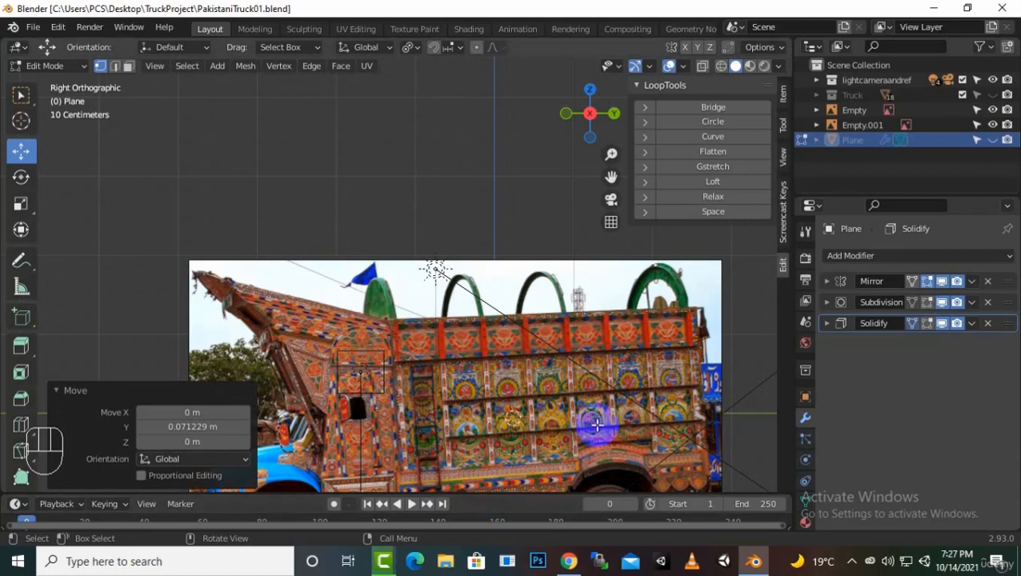
{"action": "scroll", "coordinate": [564, 384], "scroll_direction": "down", "scroll_amount": 2}
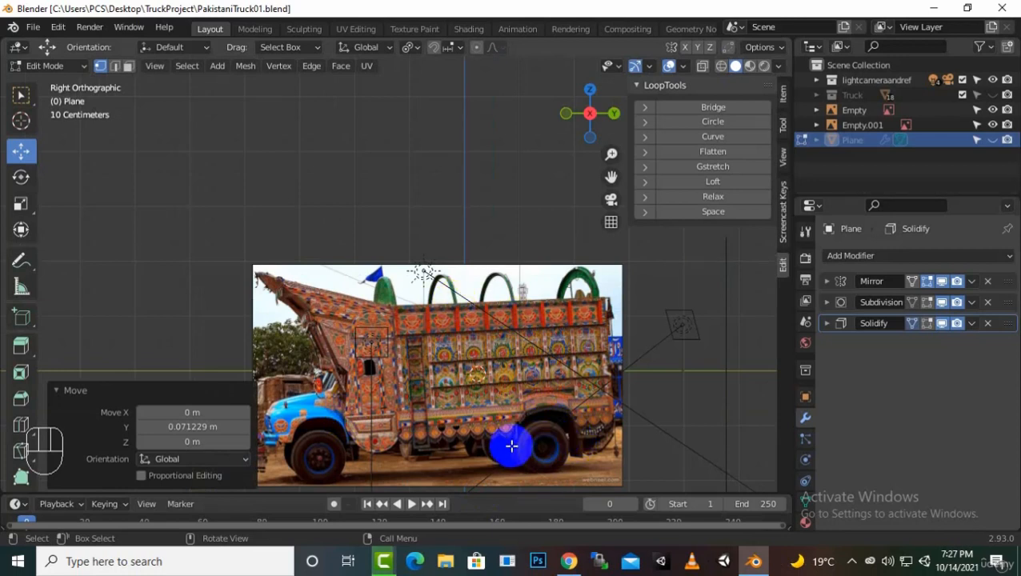
{"action": "scroll", "coordinate": [483, 447], "scroll_direction": "up", "scroll_amount": 1}
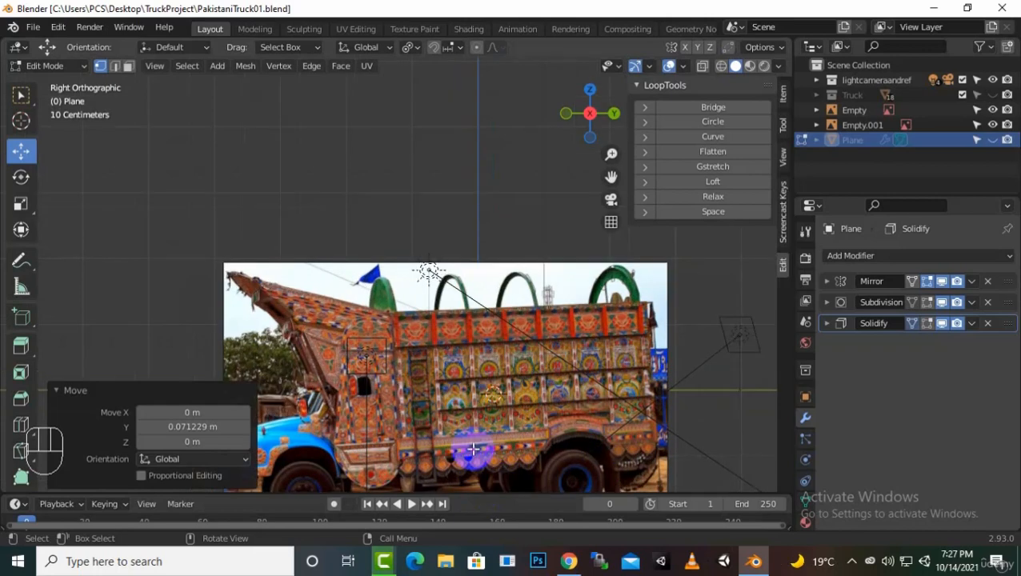
{"action": "scroll", "coordinate": [478, 445], "scroll_direction": "down", "scroll_amount": 1}
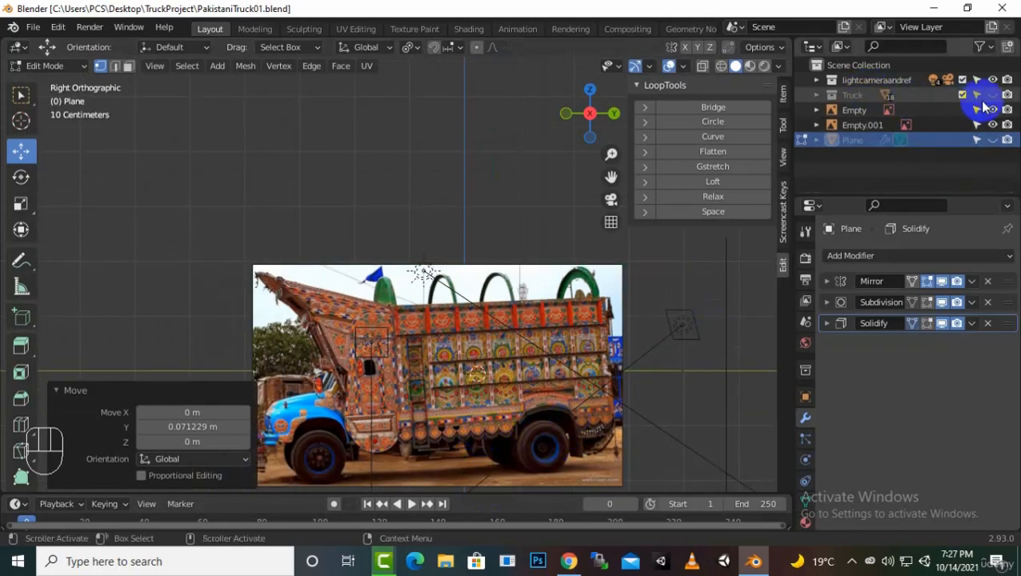
{"action": "left_click", "coordinate": [992, 95]}
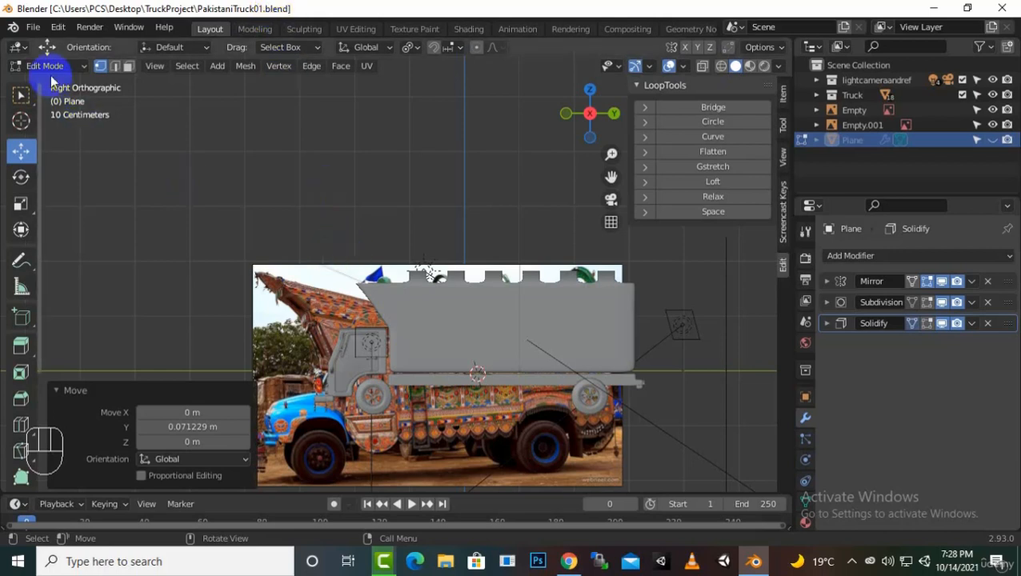
Step: Save the project as a new file named PakistaniTruck02.blend in the TruckProject folder
{"action": "left_click", "coordinate": [32, 27]}
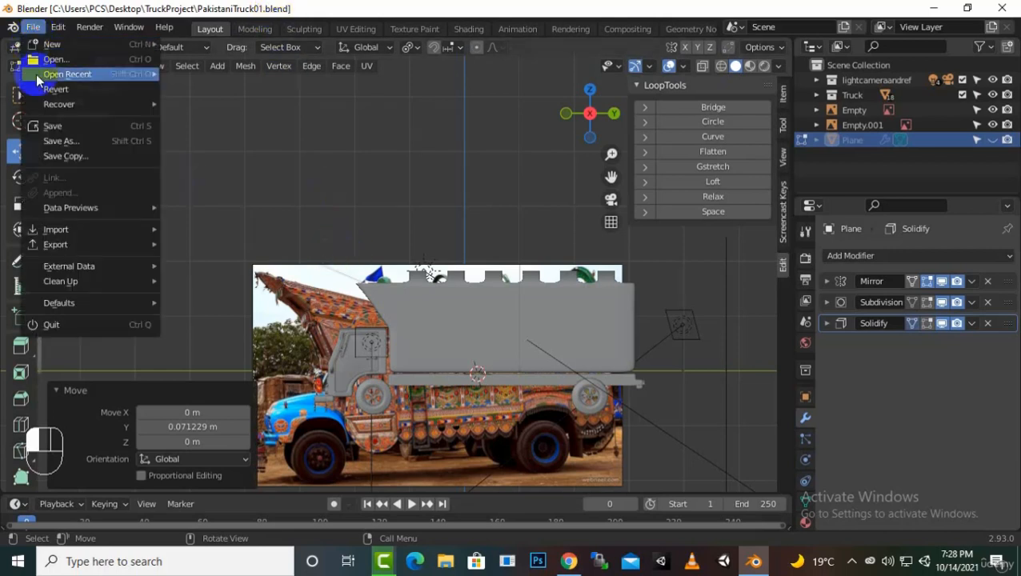
{"action": "left_click", "coordinate": [62, 143]}
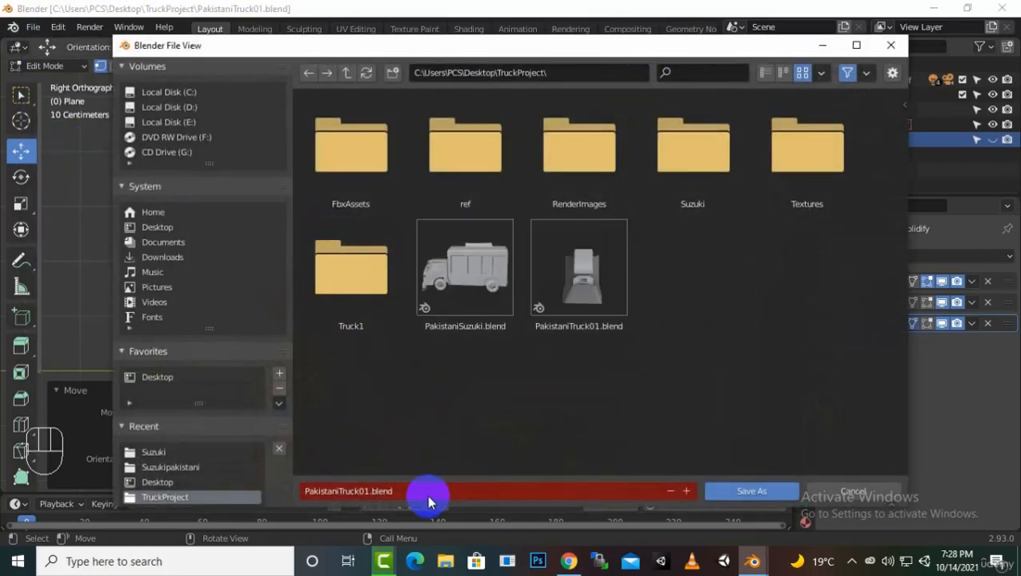
{"action": "left_click", "coordinate": [370, 492]}
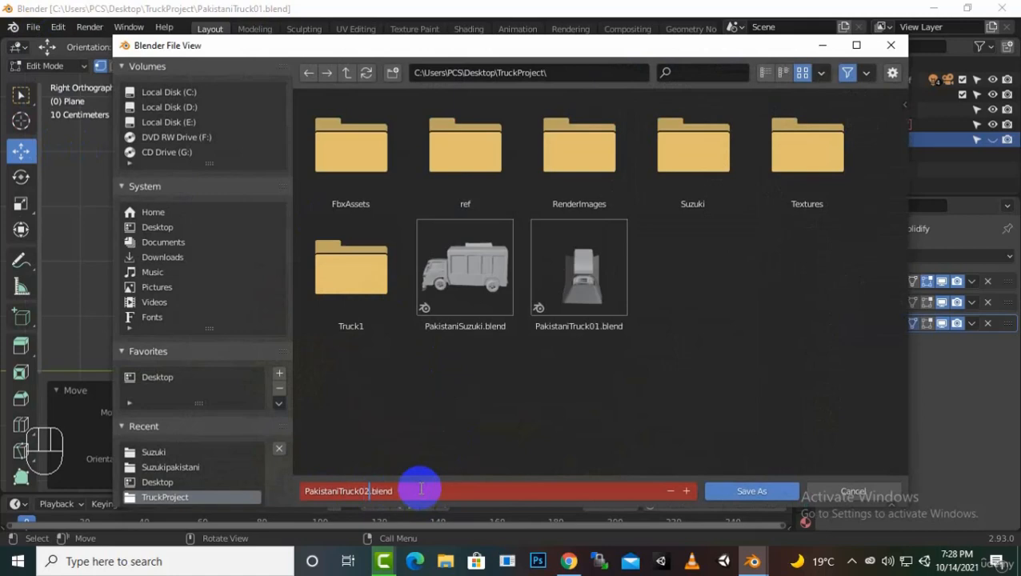
{"action": "type", "text": "2"}
{"action": "left_click", "coordinate": [751, 490]}
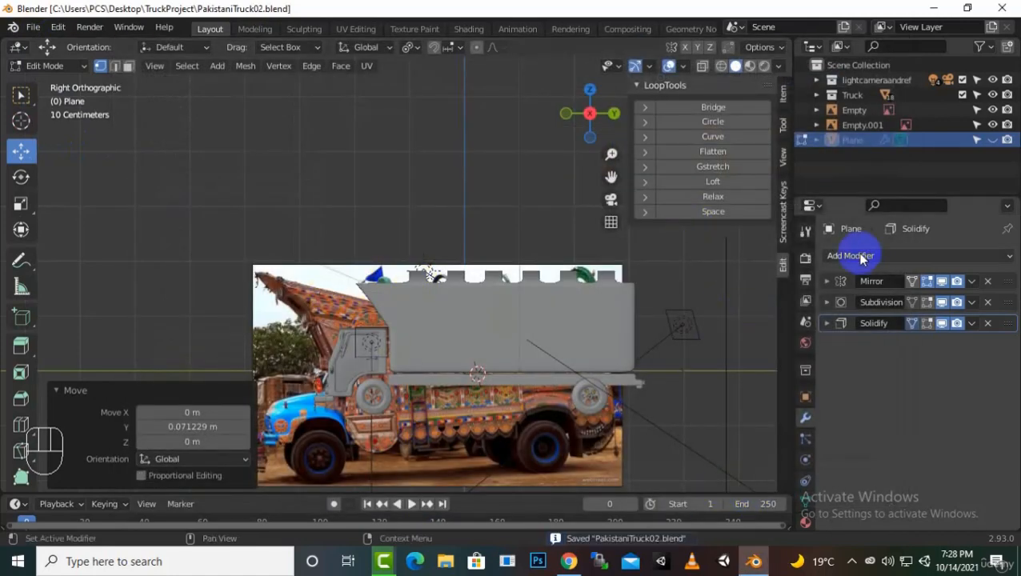
Step: Return to Object Mode and delete the old truck's back body and the long chassis beneath it
{"action": "scroll", "coordinate": [454, 285], "scroll_direction": "up", "scroll_amount": 2}
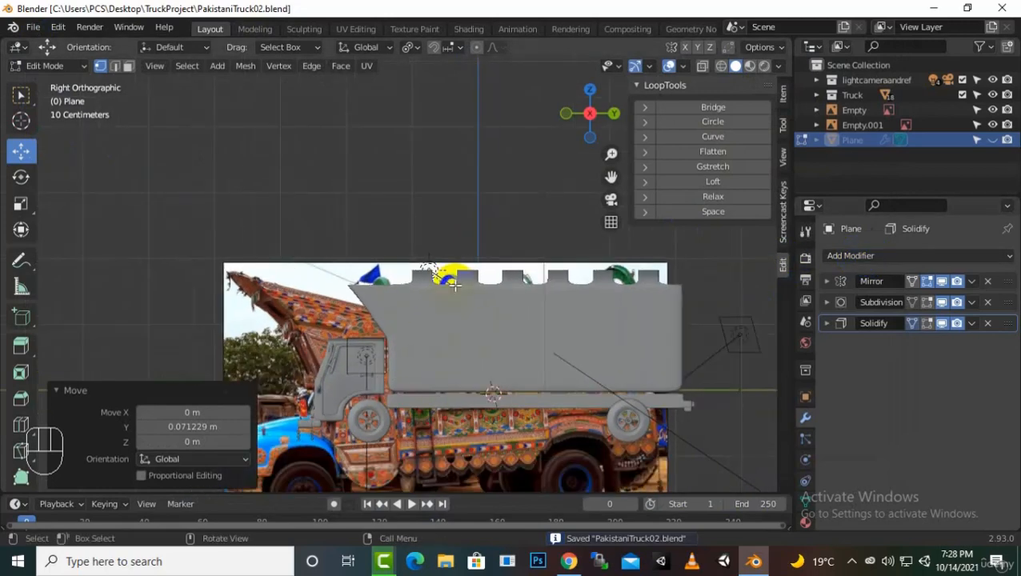
{"action": "middle_click_drag", "start_coordinate": [416, 350], "coordinate": [661, 285]}
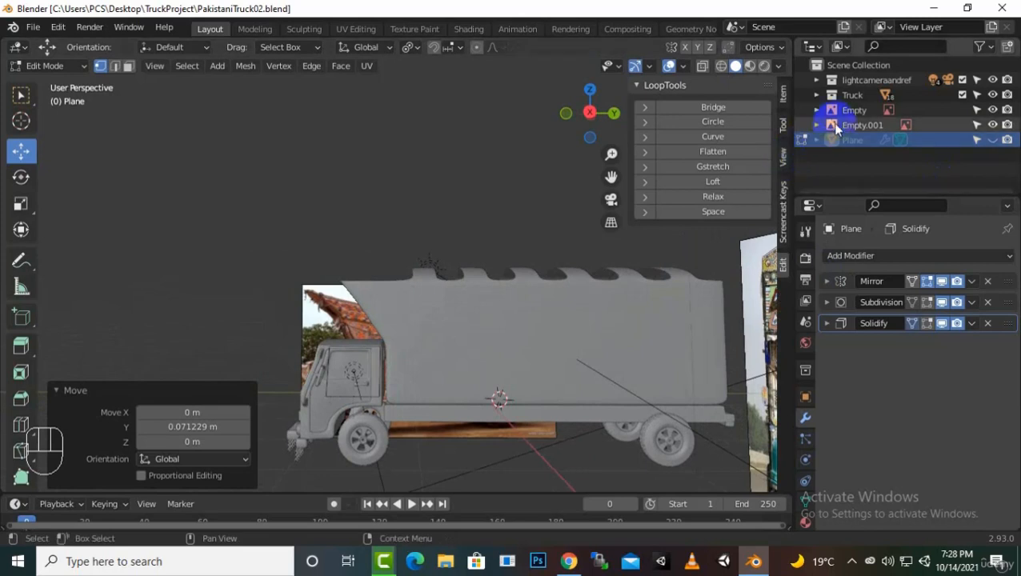
{"action": "left_click", "coordinate": [20, 96]}
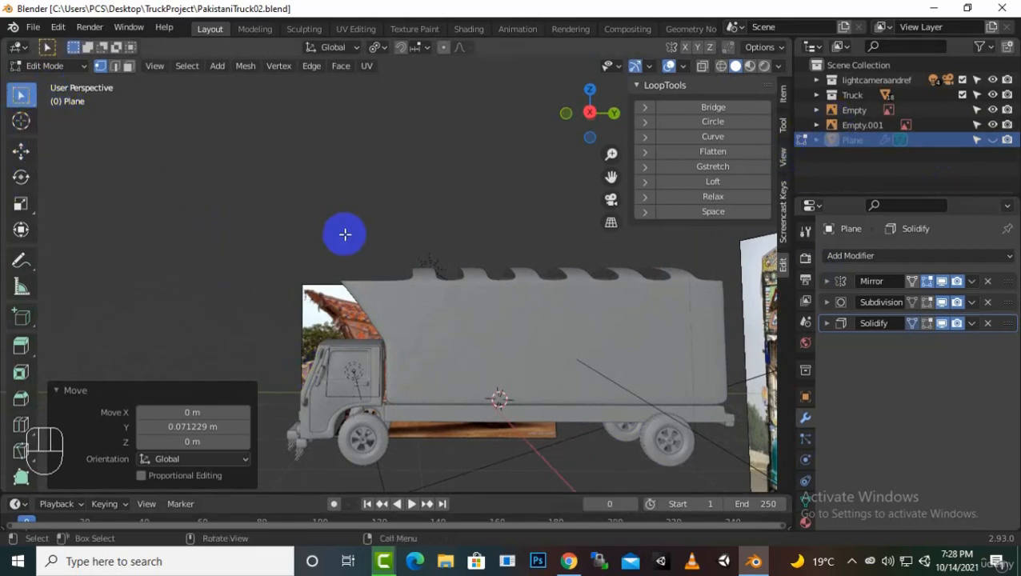
{"action": "key", "text": "Tab"}
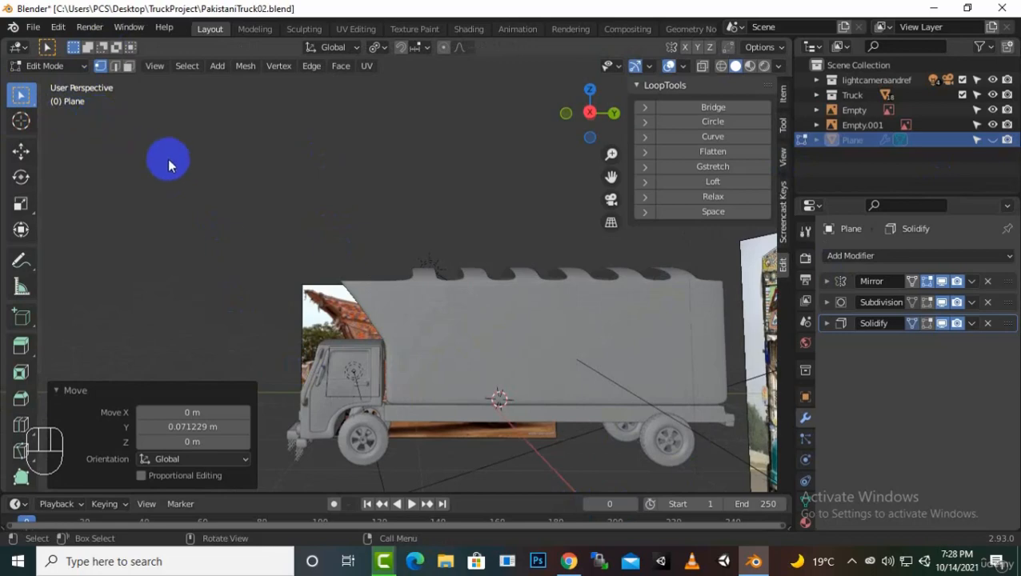
{"action": "key", "text": "Tab"}
{"action": "left_click", "coordinate": [441, 354]}
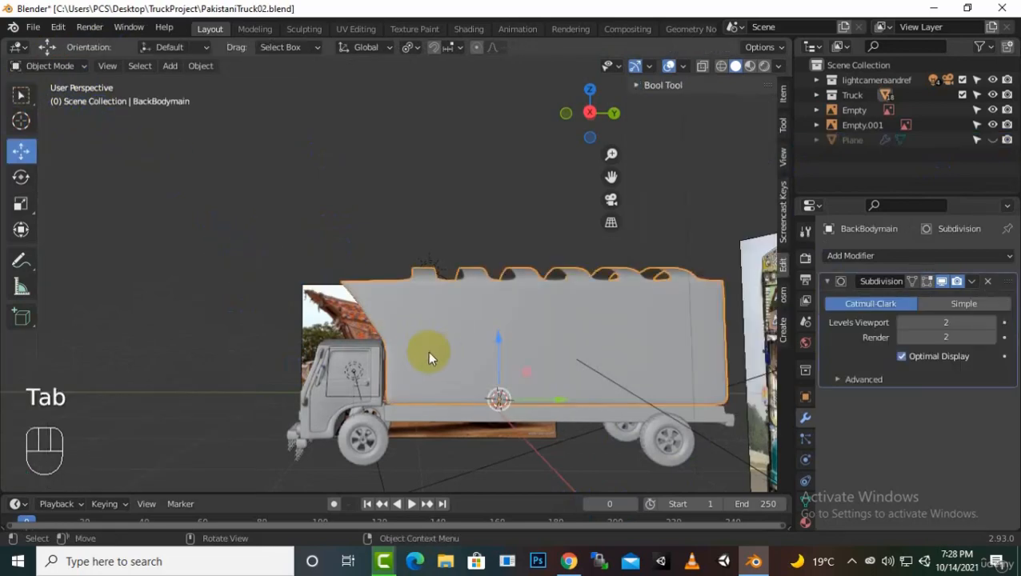
{"action": "key", "text": "Delete"}
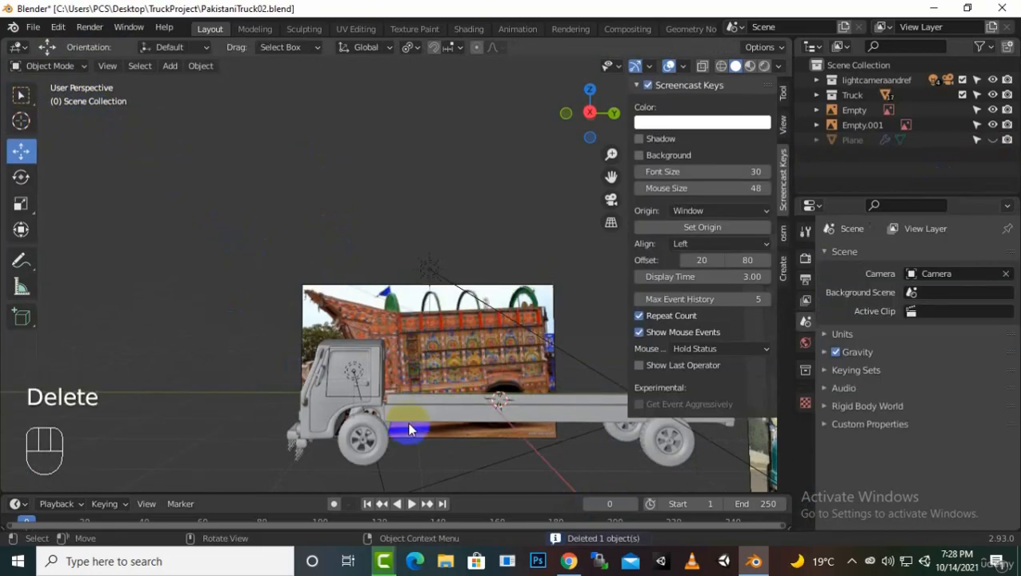
{"action": "left_click", "coordinate": [416, 422]}
{"action": "key", "text": "Delete"}
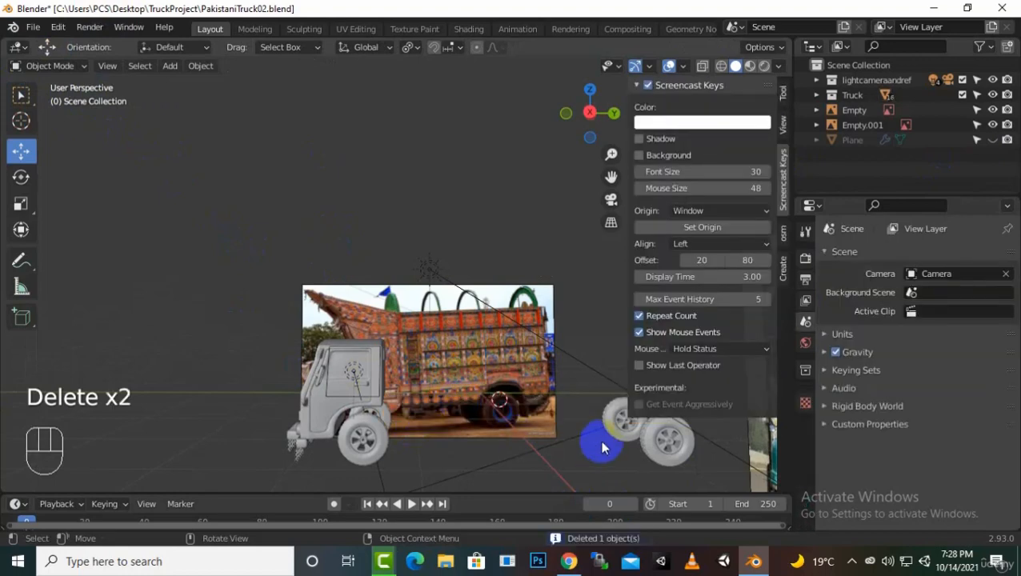
Step: Delete the old truck's outer cab parts around the seats and steering wheel
{"action": "middle_click_drag", "start_coordinate": [604, 440], "coordinate": [335, 392]}
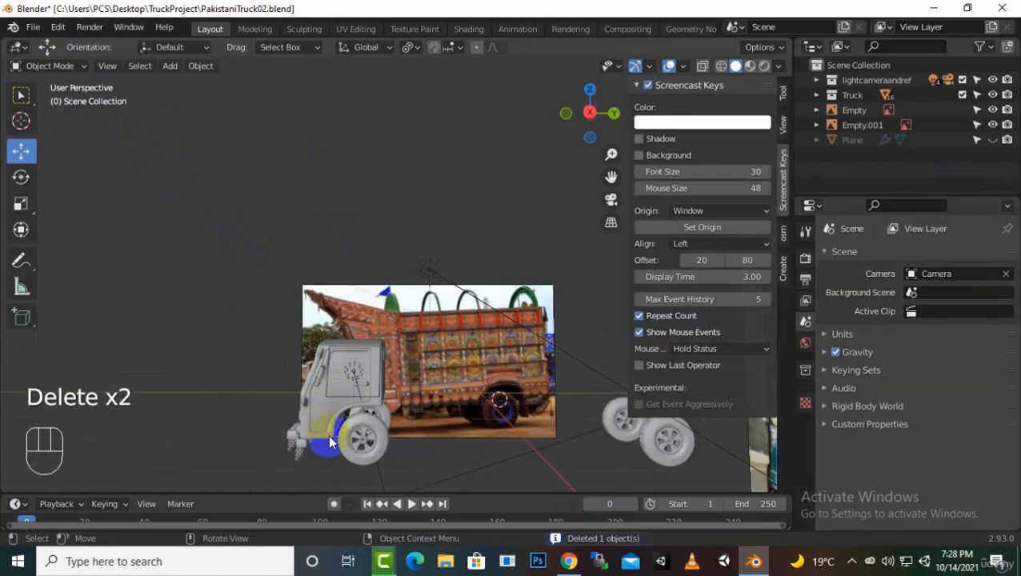
{"action": "key", "text": "Delete"}
{"action": "key", "text": "Delete"}
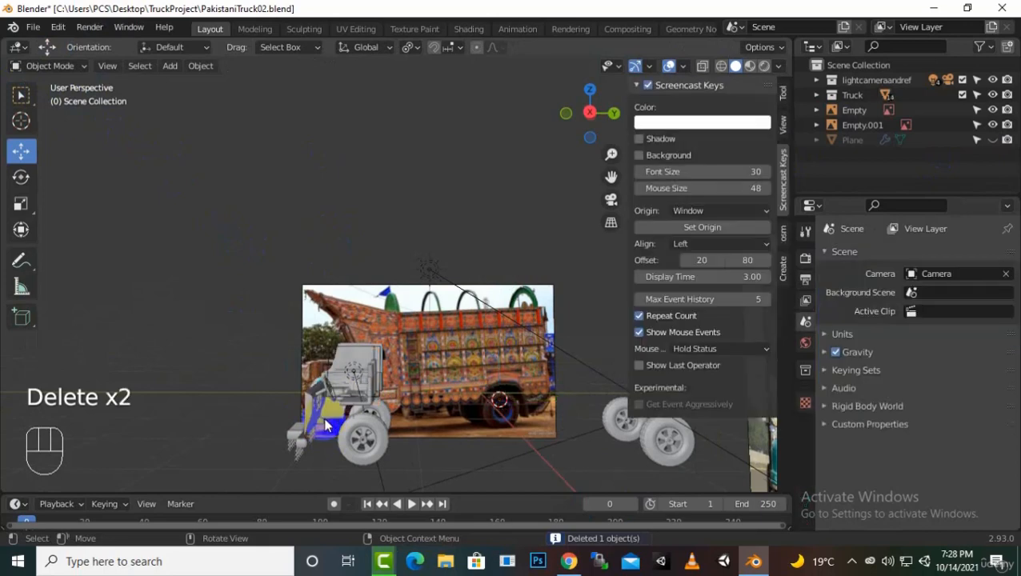
{"action": "left_click", "coordinate": [369, 349]}
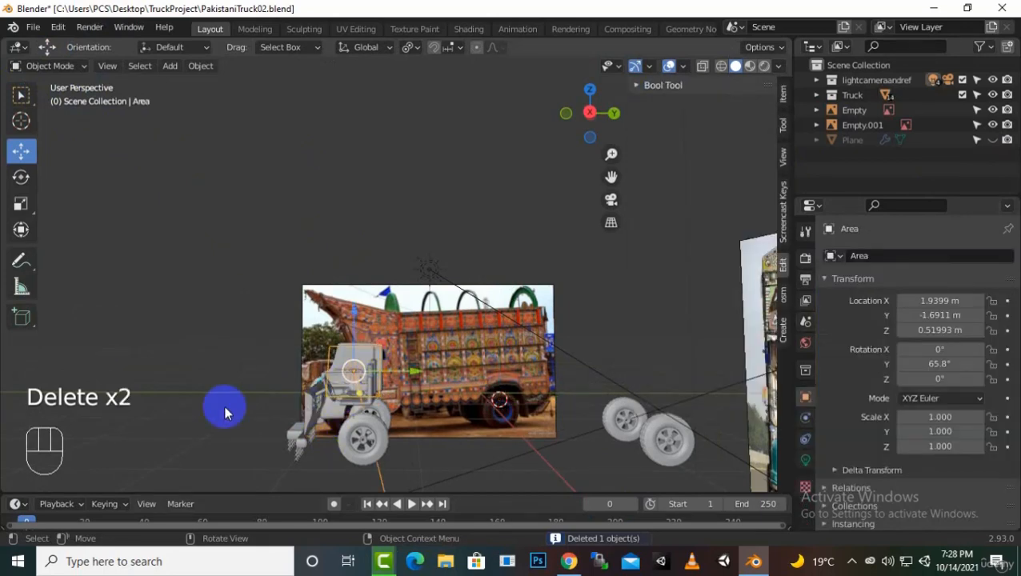
{"action": "middle_click_drag", "start_coordinate": [221, 405], "coordinate": [396, 387]}
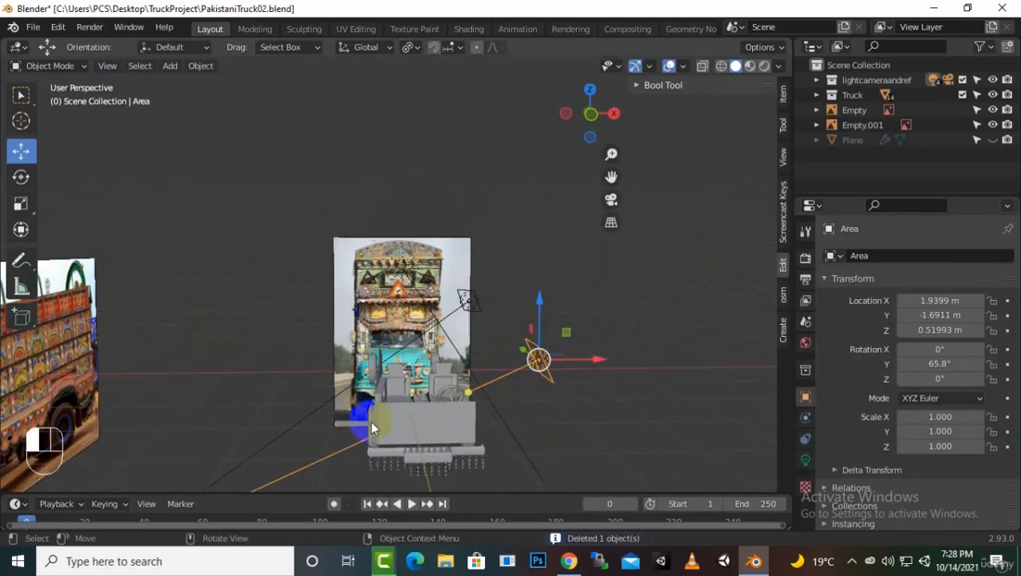
{"action": "middle_click_drag", "start_coordinate": [370, 420], "coordinate": [479, 444]}
{"action": "key", "text": "Delete"}
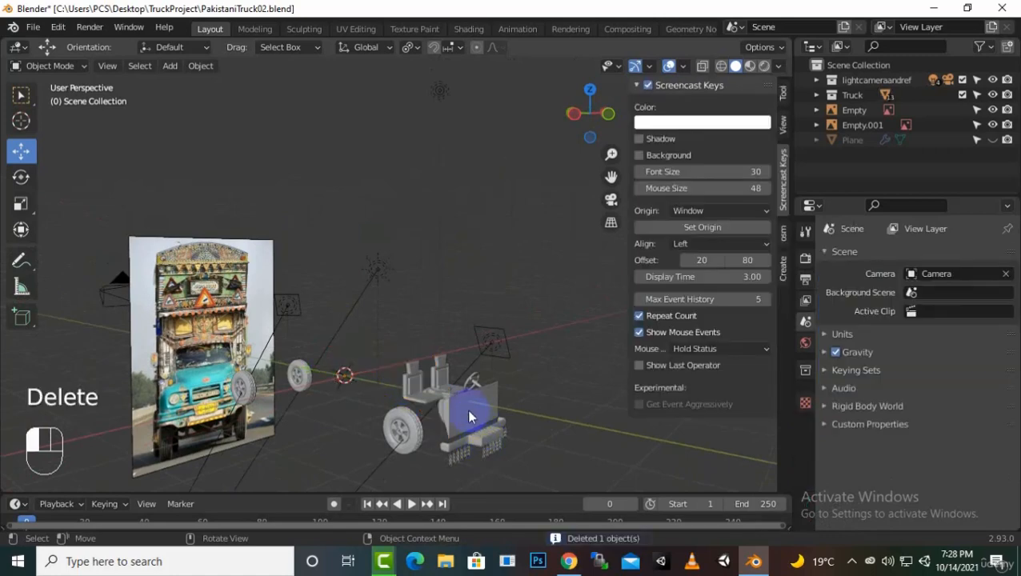
Step: Try deleting the dashboard in front of the seats and undo the deletion
{"action": "left_click", "coordinate": [469, 416]}
{"action": "middle_click_drag", "start_coordinate": [536, 461], "coordinate": [545, 440]}
{"action": "key", "text": "Delete"}
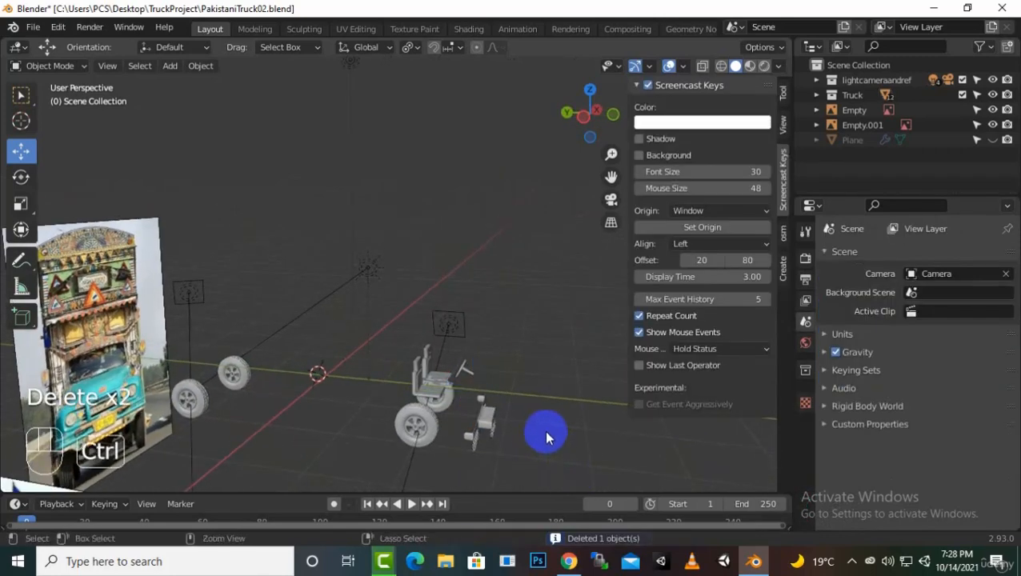
{"action": "key", "text": "ctrl+z"}
{"action": "middle_click_drag", "start_coordinate": [516, 460], "coordinate": [470, 442]}
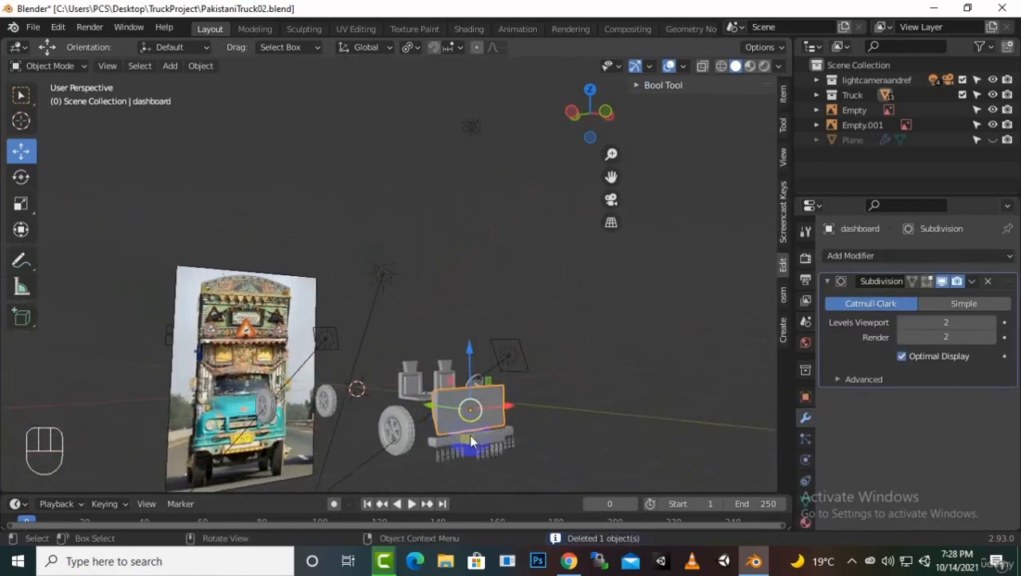
Step: Delete the old truck's front safeguard with its hanging ornaments below the dashboard
{"action": "left_click", "coordinate": [478, 453]}
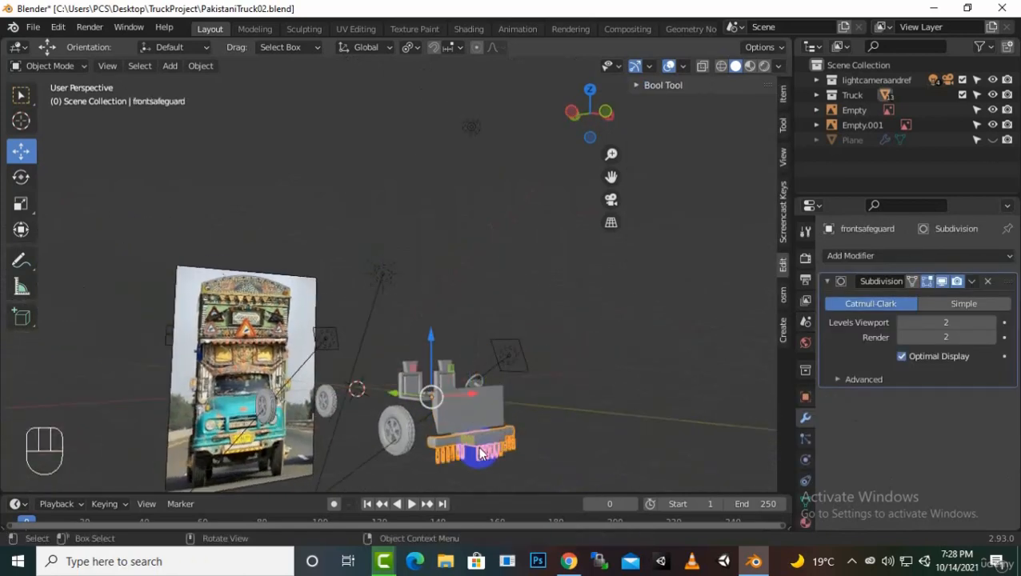
{"action": "key", "text": "Delete"}
{"action": "middle_click_drag", "start_coordinate": [533, 383], "coordinate": [493, 400]}
{"action": "scroll", "coordinate": [438, 401], "scroll_direction": "down", "scroll_amount": 5}
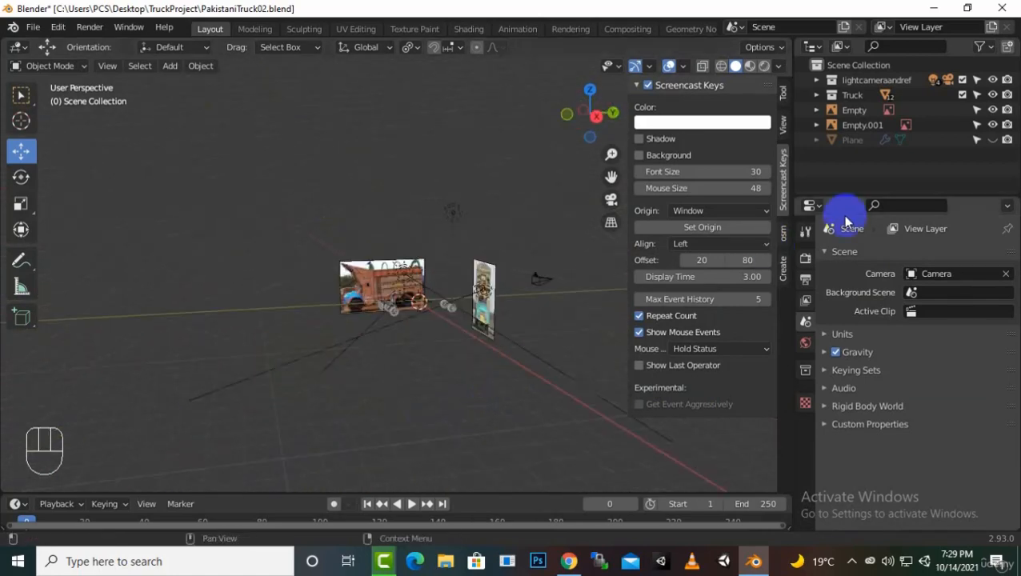
Step: Unhide the Plane object holding the new truck body and rename it MainBody
{"action": "left_click", "coordinate": [992, 141]}
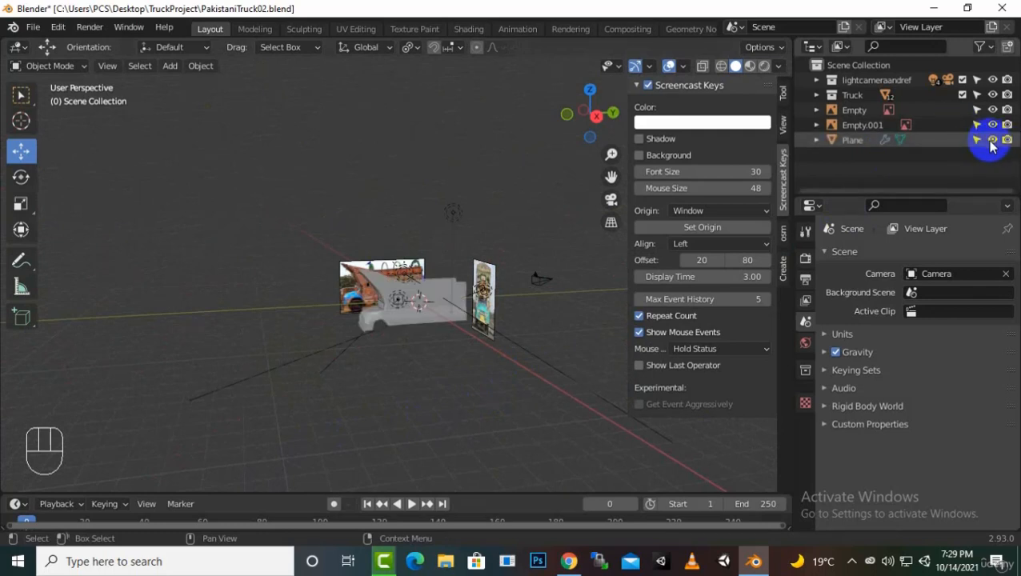
{"action": "left_click", "coordinate": [849, 140]}
{"action": "double_click", "coordinate": [850, 140]}
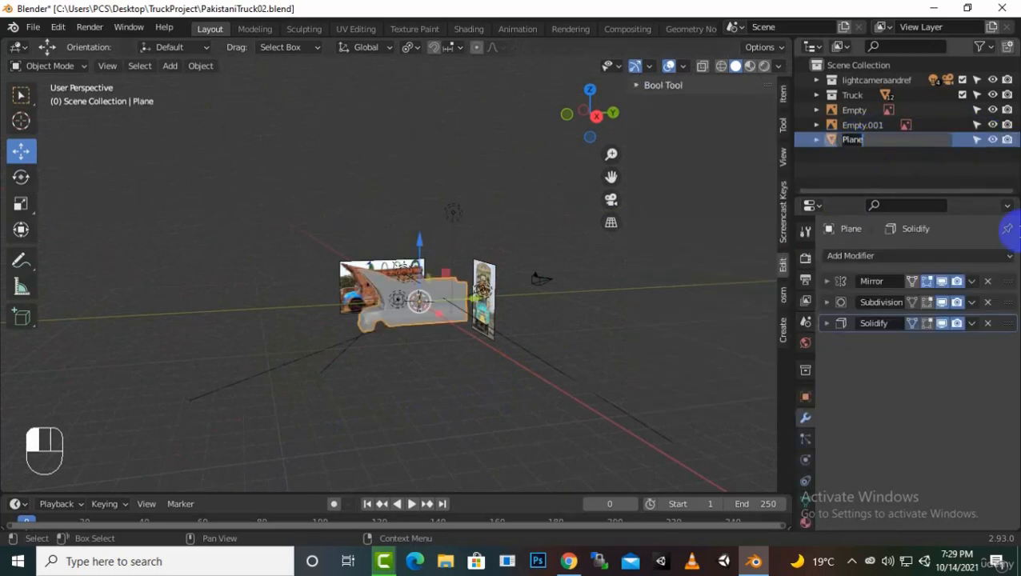
{"action": "key", "text": "shift"}
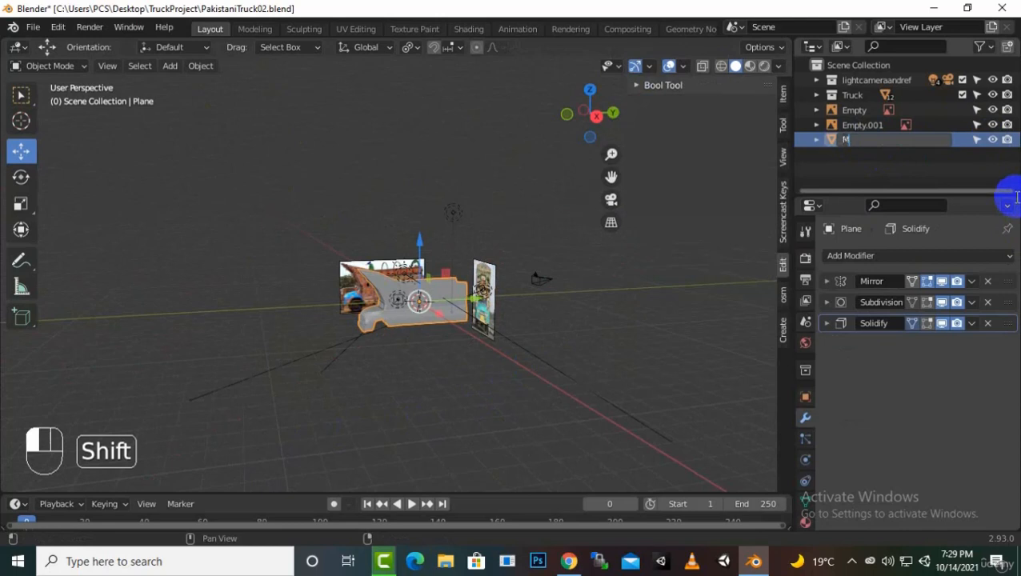
{"action": "type", "text": "MainBod"}
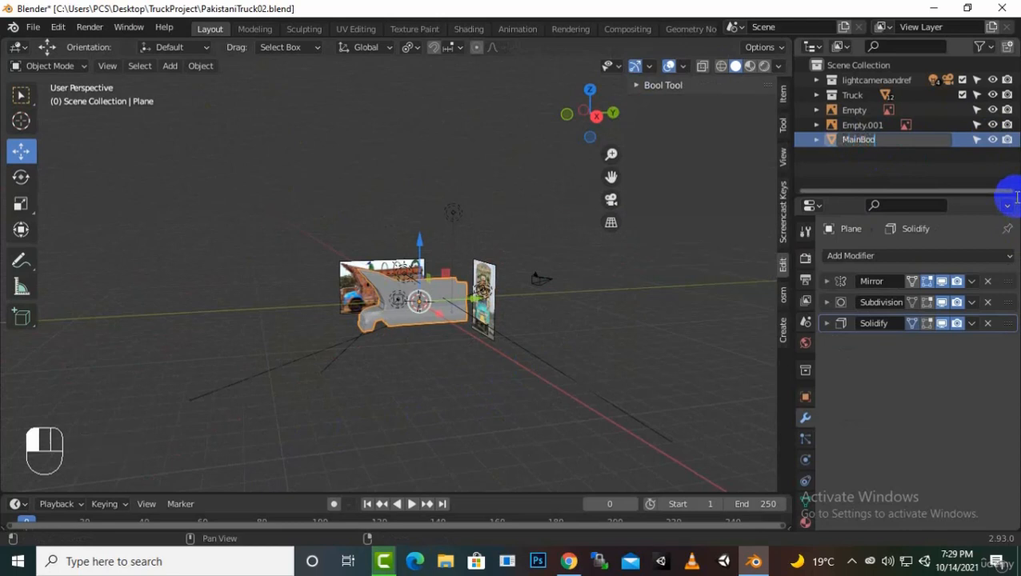
{"action": "type", "text": "y"}
{"action": "key", "text": "Return"}
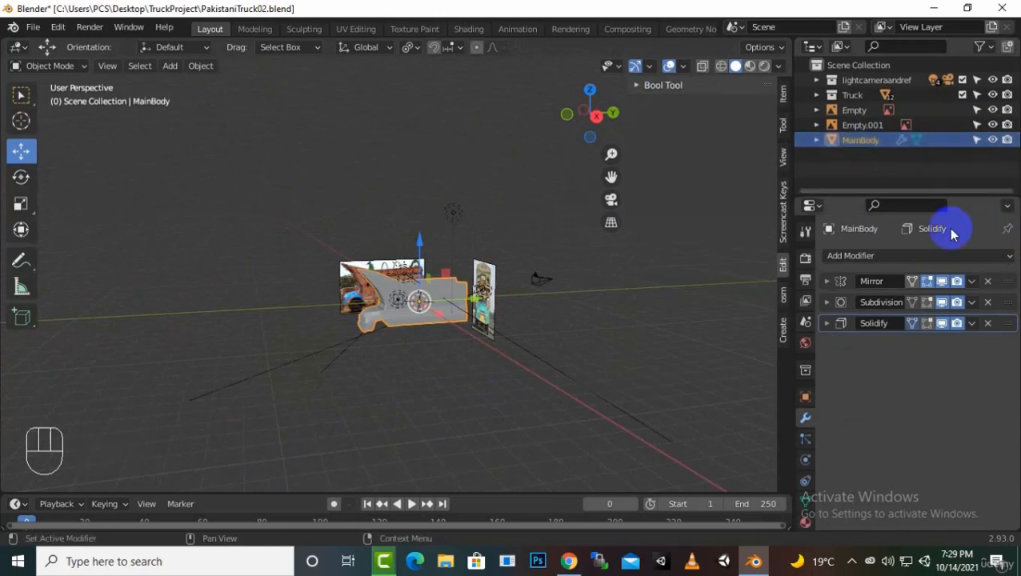
Step: Raise the main body about 1.53 m along Z above the kept wheels
{"action": "middle_click_drag", "start_coordinate": [234, 409], "coordinate": [388, 360]}
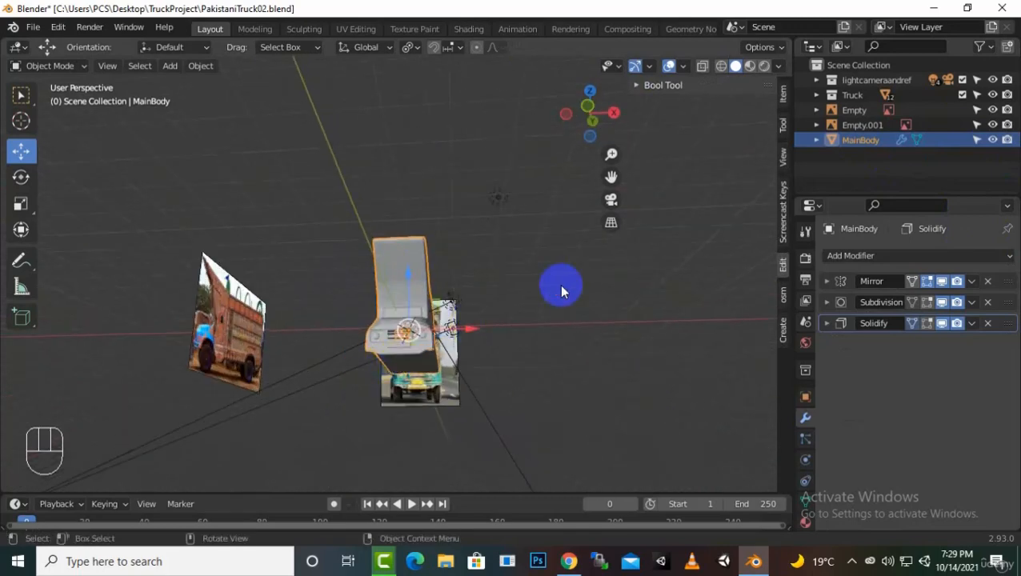
{"action": "middle_click_drag", "start_coordinate": [561, 291], "coordinate": [430, 285]}
{"action": "left_click_drag", "start_coordinate": [431, 276], "coordinate": [454, 226]}
{"action": "middle_click_drag", "start_coordinate": [454, 226], "coordinate": [524, 362]}
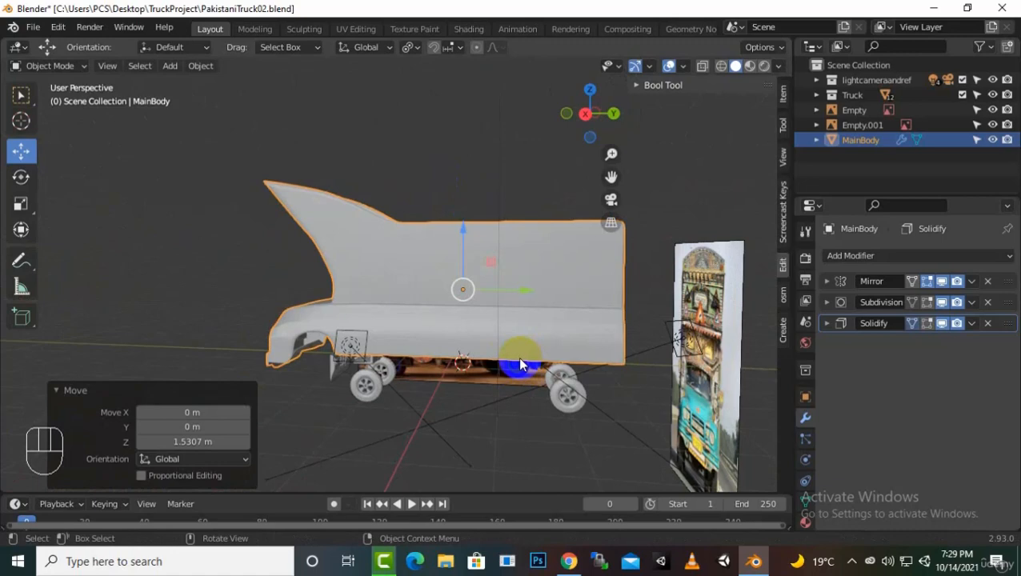
Step: In Edit Mode, select the whole main body mesh and scale it down by about 0.72 and again by about 0.83
{"action": "key", "text": "Tab"}
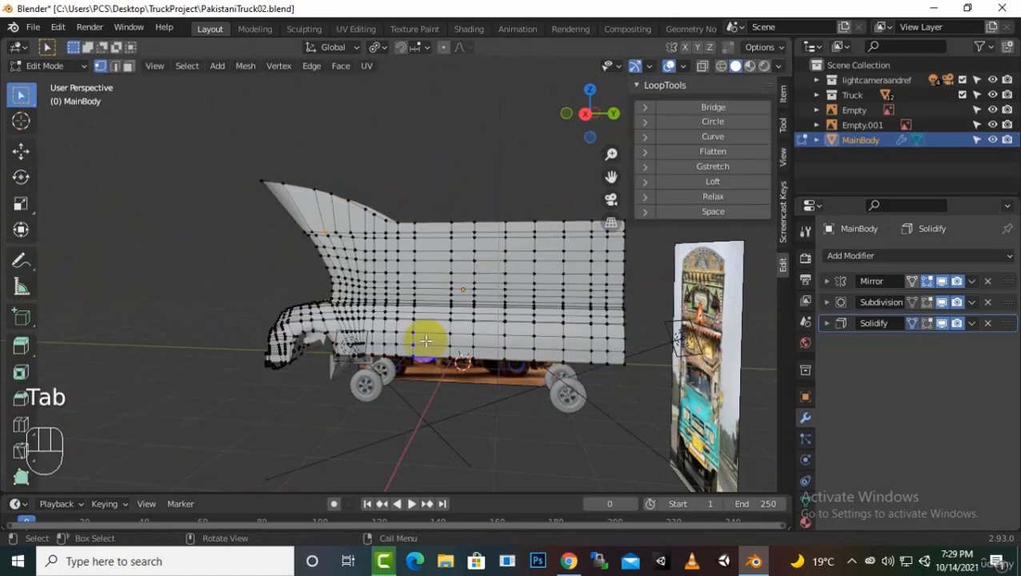
{"action": "key", "text": "a"}
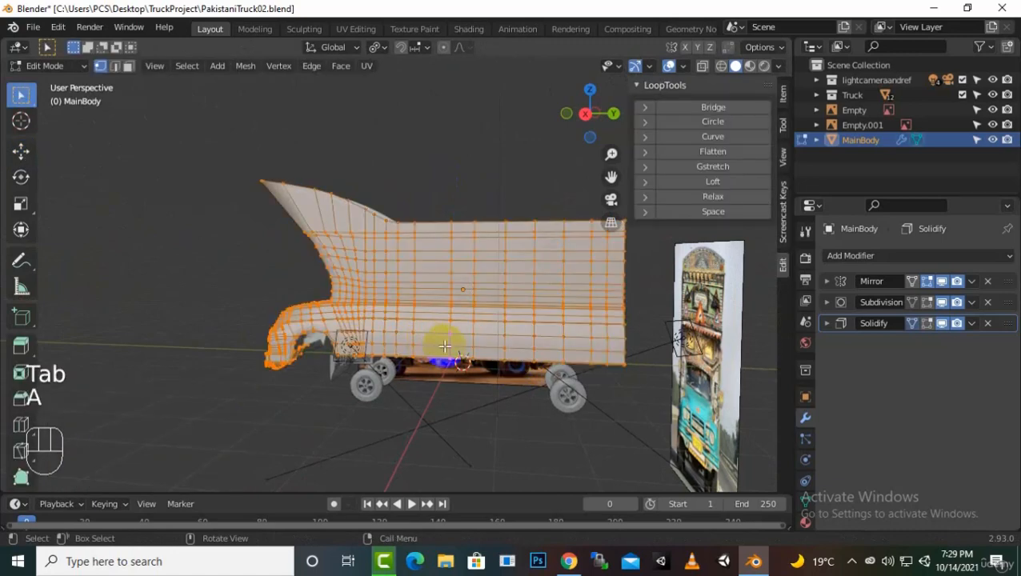
{"action": "key", "text": "s"}
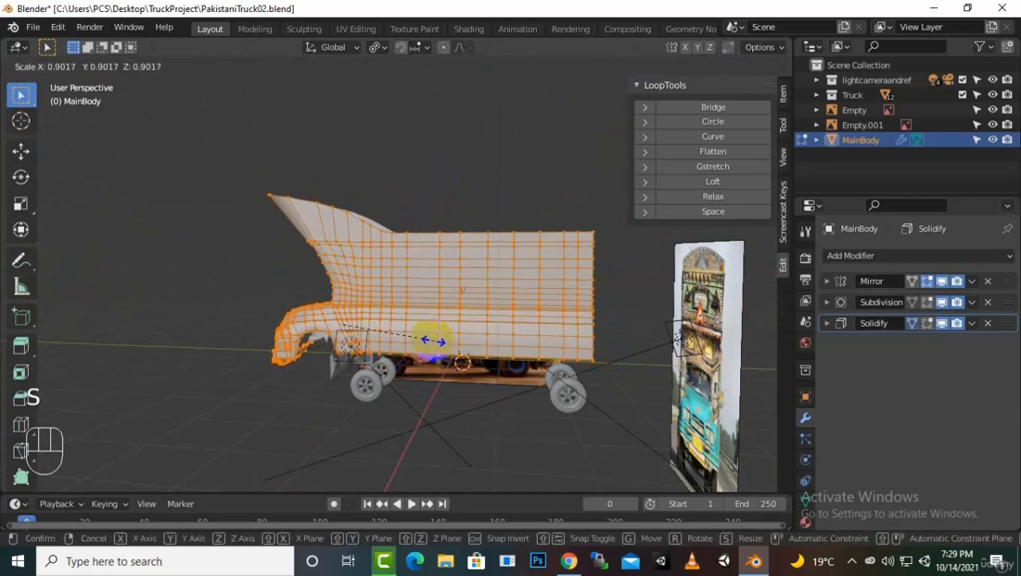
{"action": "left_click", "coordinate": [458, 360]}
{"action": "middle_click_drag", "start_coordinate": [457, 360], "coordinate": [489, 372]}
{"action": "key", "text": "s"}
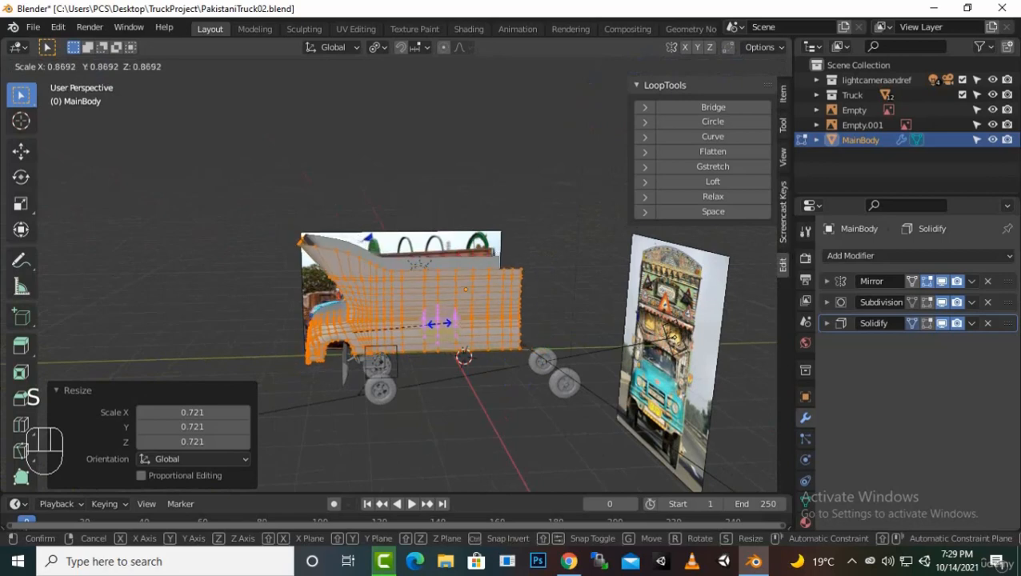
{"action": "left_click", "coordinate": [432, 356]}
Step: Shift the main body mesh along Y and lower it about 0.84 m to bring its front arch over the front wheels
{"action": "left_click", "coordinate": [21, 150]}
{"action": "middle_click_drag", "start_coordinate": [422, 390], "coordinate": [380, 369]}
{"action": "key", "text": "g"}
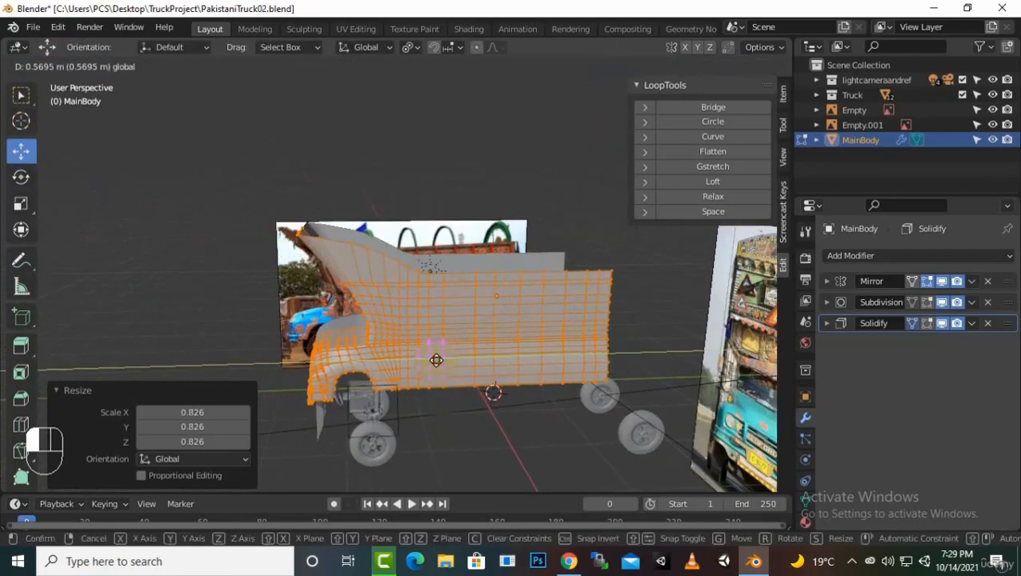
{"action": "left_click", "coordinate": [450, 361]}
{"action": "middle_click_drag", "start_coordinate": [438, 433], "coordinate": [379, 316]}
{"action": "left_click_drag", "start_coordinate": [382, 280], "coordinate": [376, 470]}
{"action": "middle_click_drag", "start_coordinate": [376, 470], "coordinate": [422, 450]}
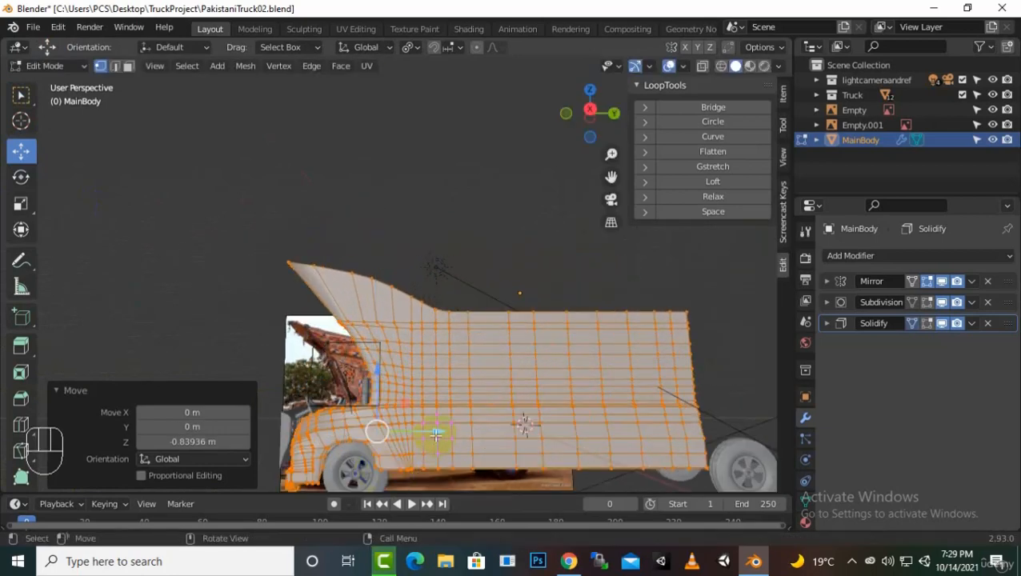
{"action": "left_click_drag", "start_coordinate": [435, 433], "coordinate": [454, 433]}
{"action": "middle_click_drag", "start_coordinate": [455, 432], "coordinate": [397, 411]}
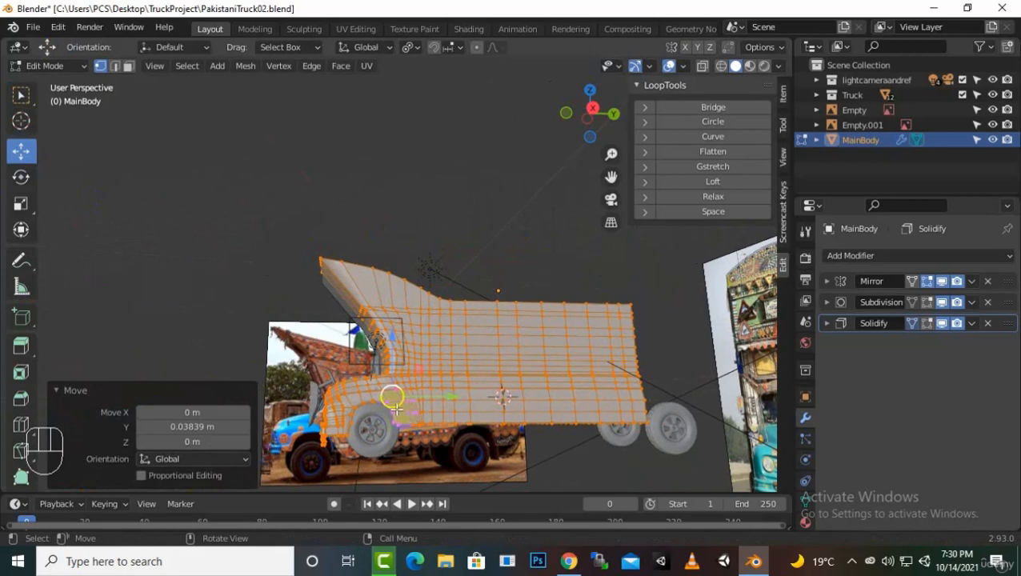
Step: Scale the whole main body mesh up by about 1.46 to suit the wheel spacing
{"action": "key", "text": "s"}
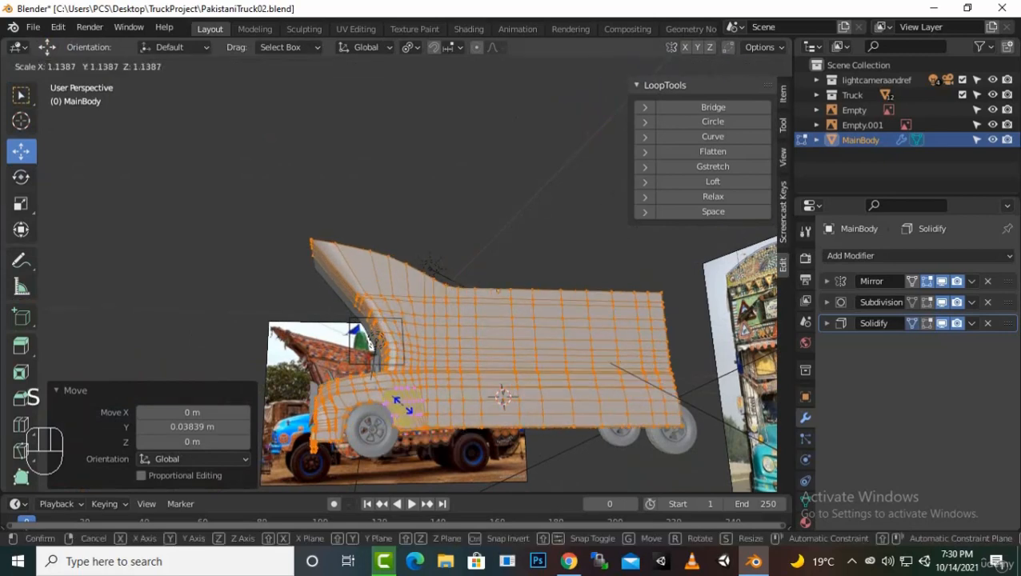
{"action": "left_click", "coordinate": [404, 402]}
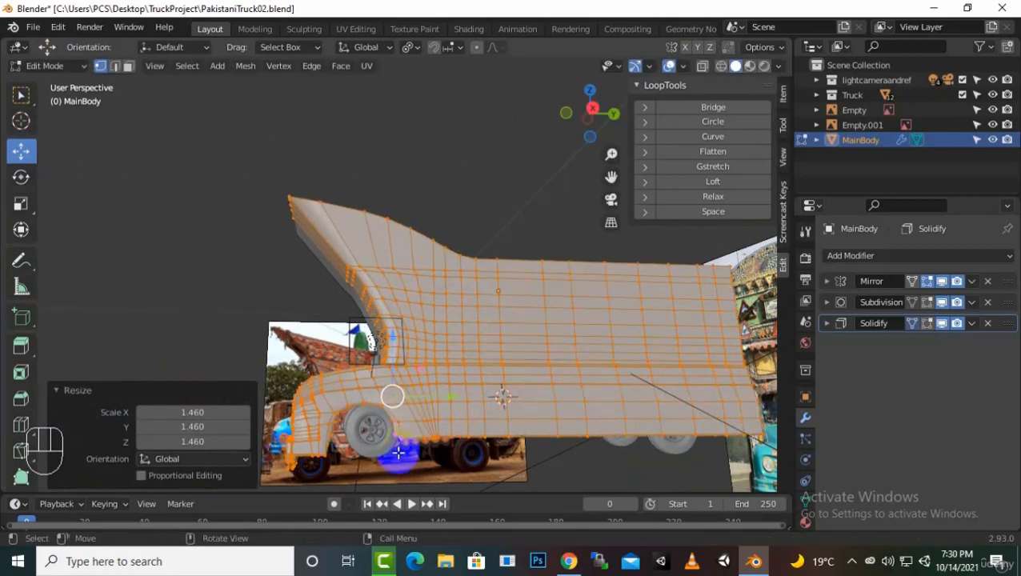
{"action": "mouse_move", "coordinate": [397, 453]}
{"action": "middle_mouse_down"}
{"action": "mouse_move", "coordinate": [398, 463]}
{"action": "mouse_move", "coordinate": [405, 440]}
{"action": "middle_mouse_up"}
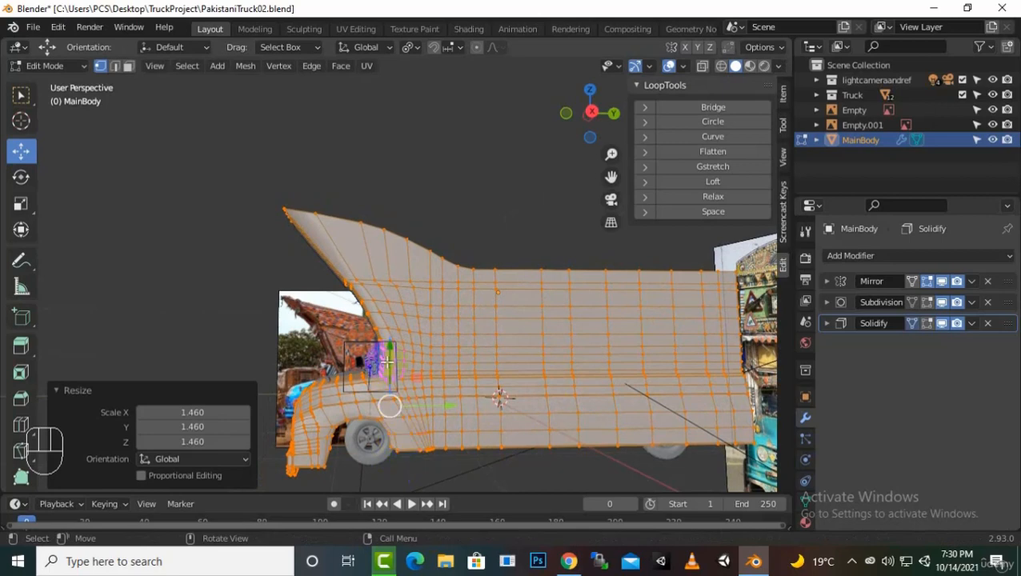
Step: Raise the main body mesh about 0.24 m and move it about 0.13 m along Y over the front wheel
{"action": "left_click_drag", "start_coordinate": [389, 406], "coordinate": [393, 336]}
{"action": "key", "text": "g"}
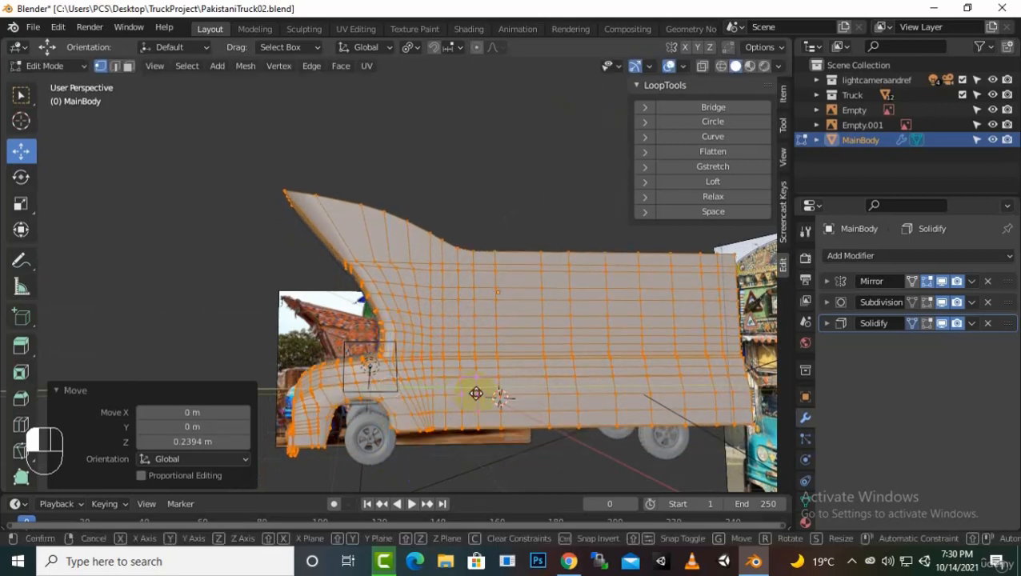
{"action": "key", "text": "y"}
{"action": "left_click", "coordinate": [422, 432]}
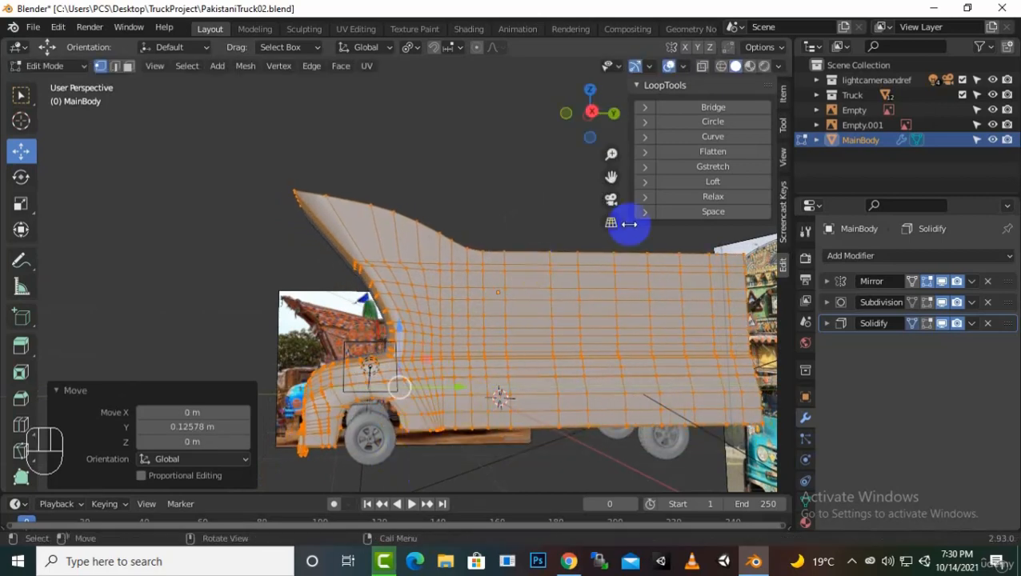
Step: Lower the main body mesh about 0.14 m onto the wheels and shift it about -0.02 m along X
{"action": "left_click_drag", "start_coordinate": [611, 178], "coordinate": [607, 128]}
{"action": "scroll", "coordinate": [370, 383], "scroll_direction": "up", "scroll_amount": 2}
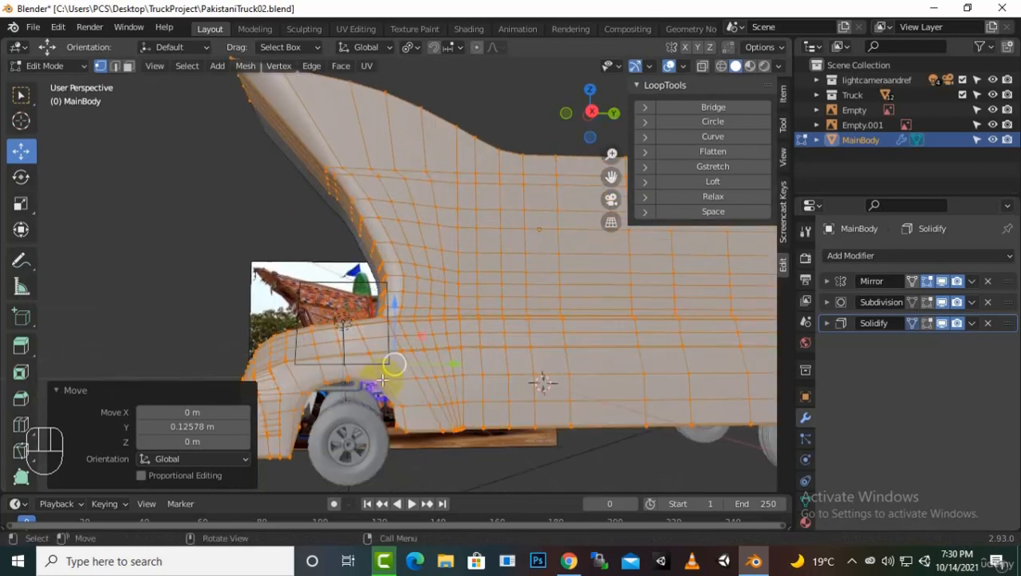
{"action": "key", "text": "g"}
{"action": "key", "text": "z"}
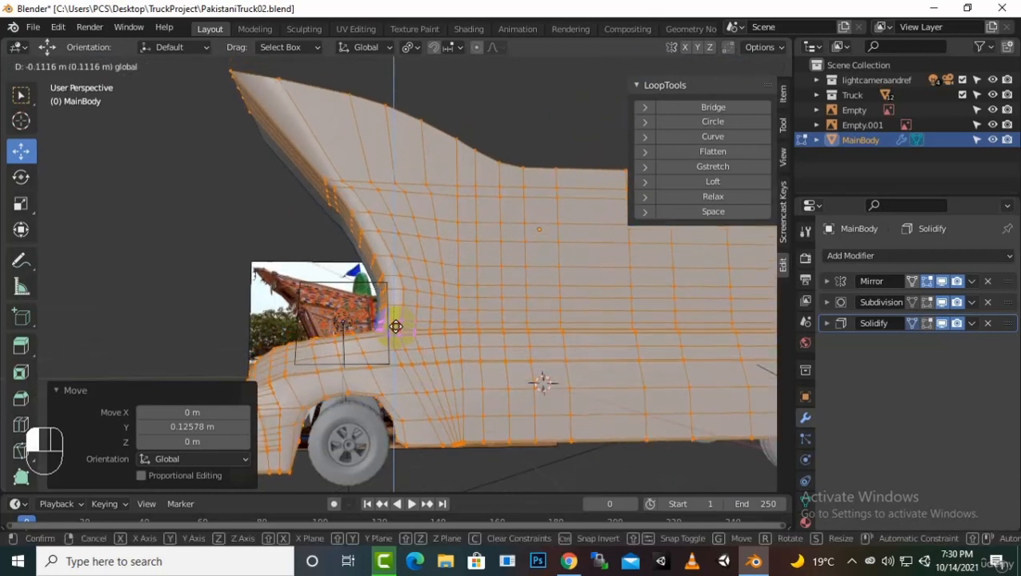
{"action": "left_click", "coordinate": [395, 330]}
{"action": "middle_click_drag", "start_coordinate": [397, 376], "coordinate": [561, 412]}
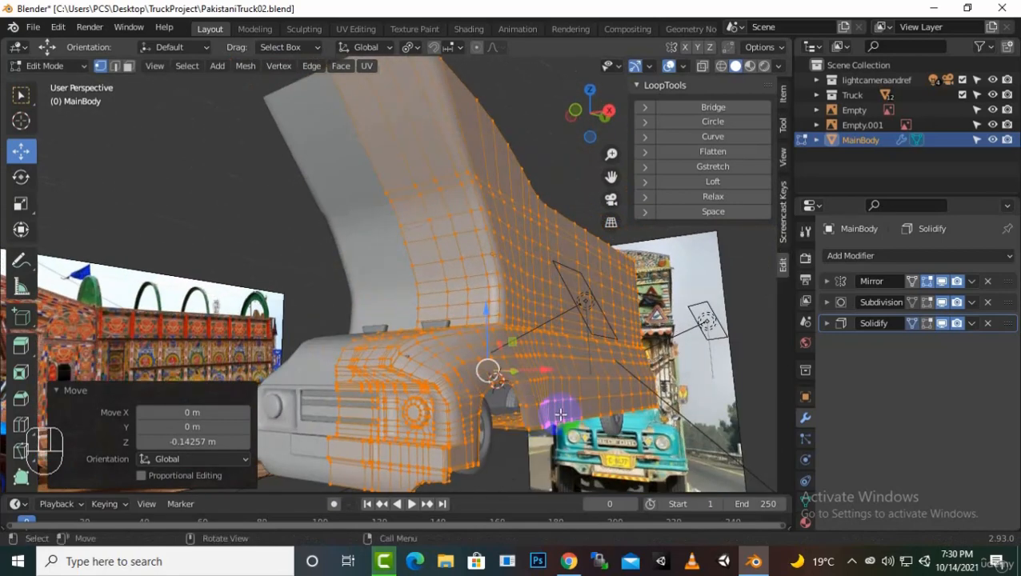
{"action": "key", "text": "g"}
{"action": "key", "text": "x"}
{"action": "left_click", "coordinate": [541, 369]}
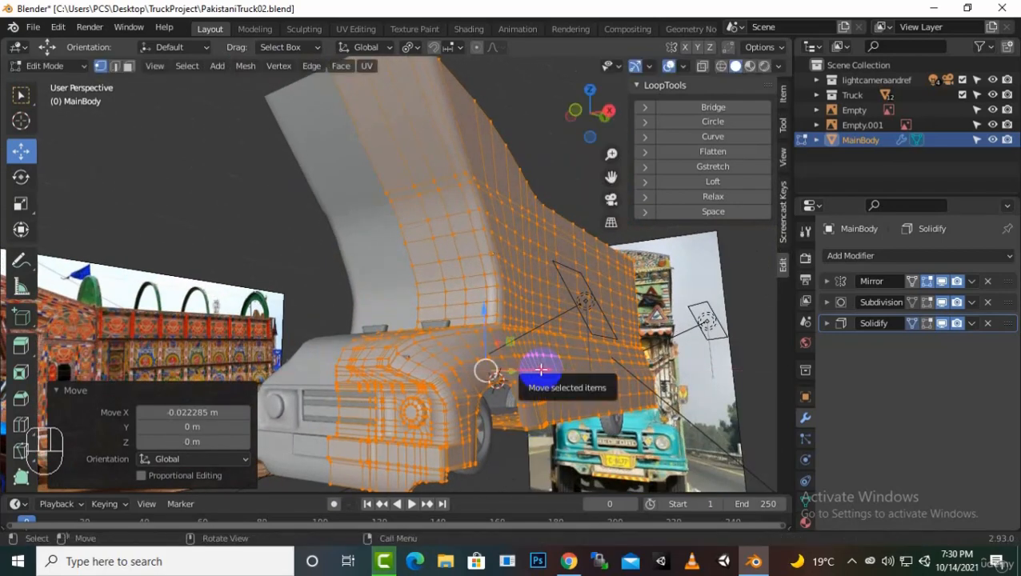
Step: In the front view, try moving the main body mesh about -0.18 m along X, and undo the move
{"action": "key", "text": "KP_1"}
{"action": "scroll", "coordinate": [558, 404], "scroll_direction": "up", "scroll_amount": 1}
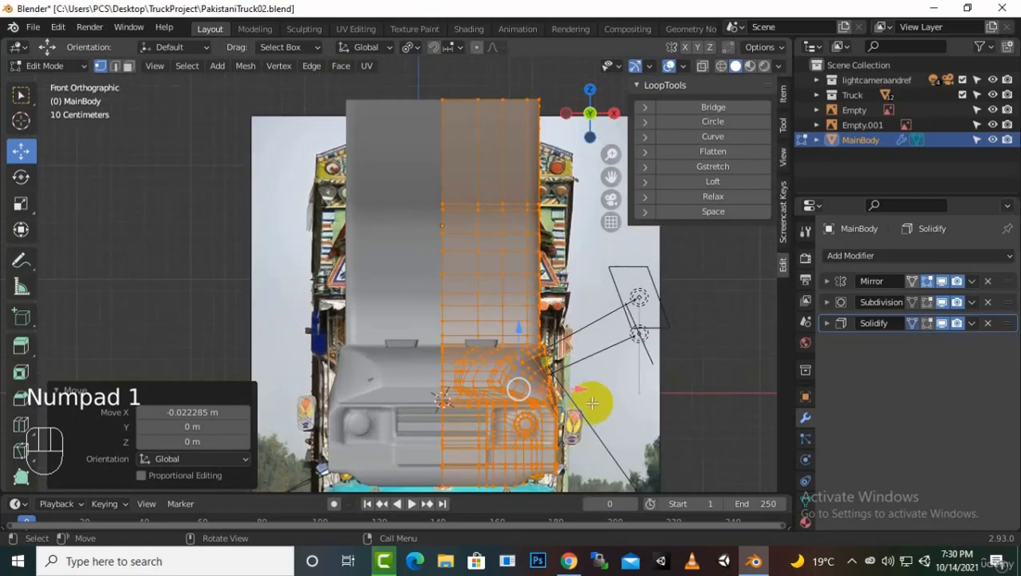
{"action": "left_click_drag", "start_coordinate": [581, 389], "coordinate": [562, 390]}
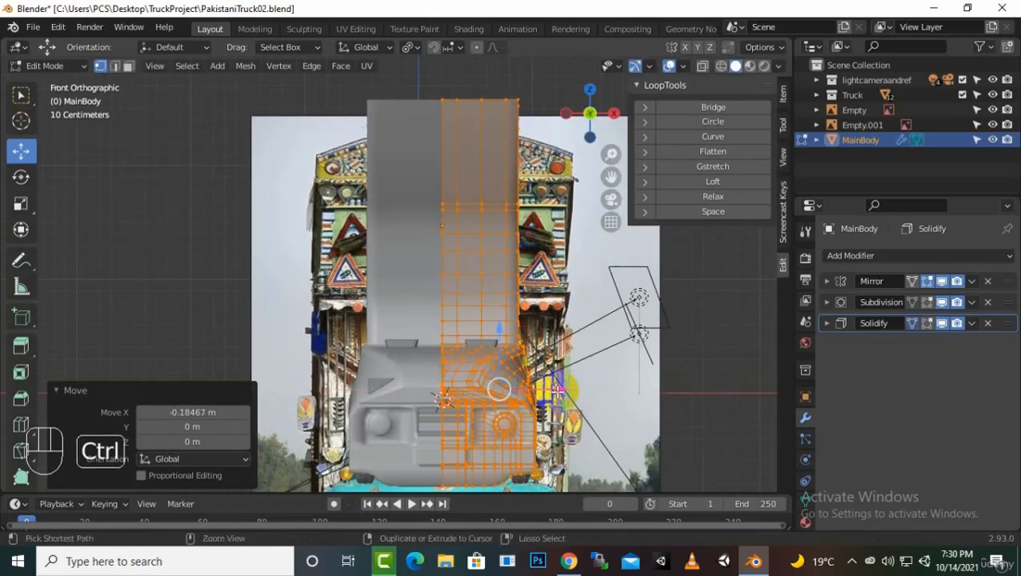
{"action": "key", "text": "ctrl+z"}
{"action": "middle_click_drag", "start_coordinate": [577, 390], "coordinate": [553, 422]}
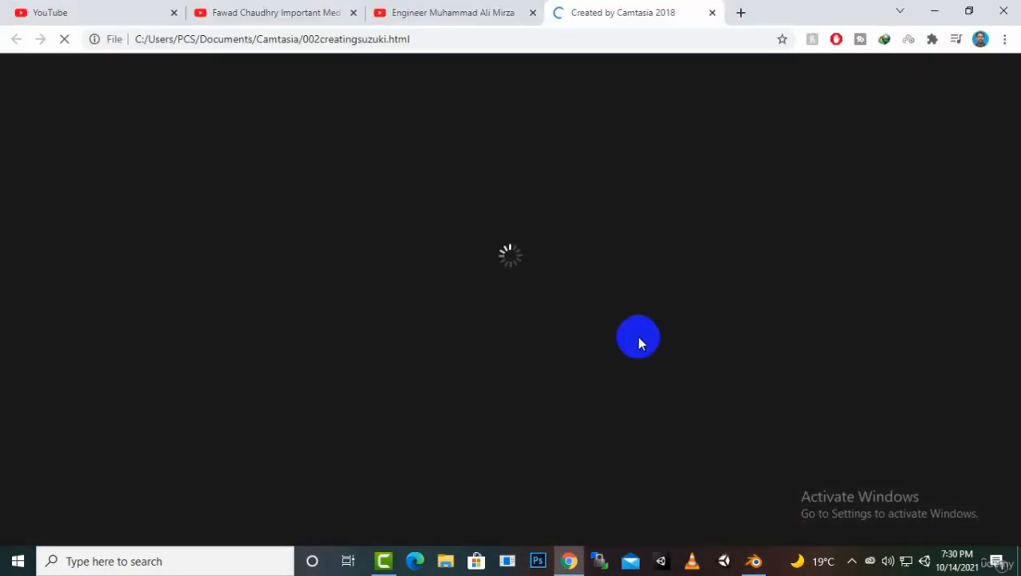
Step: Close the Camtasia page in the browser and minimize the browser to return to Blender
{"action": "left_click", "coordinate": [713, 12]}
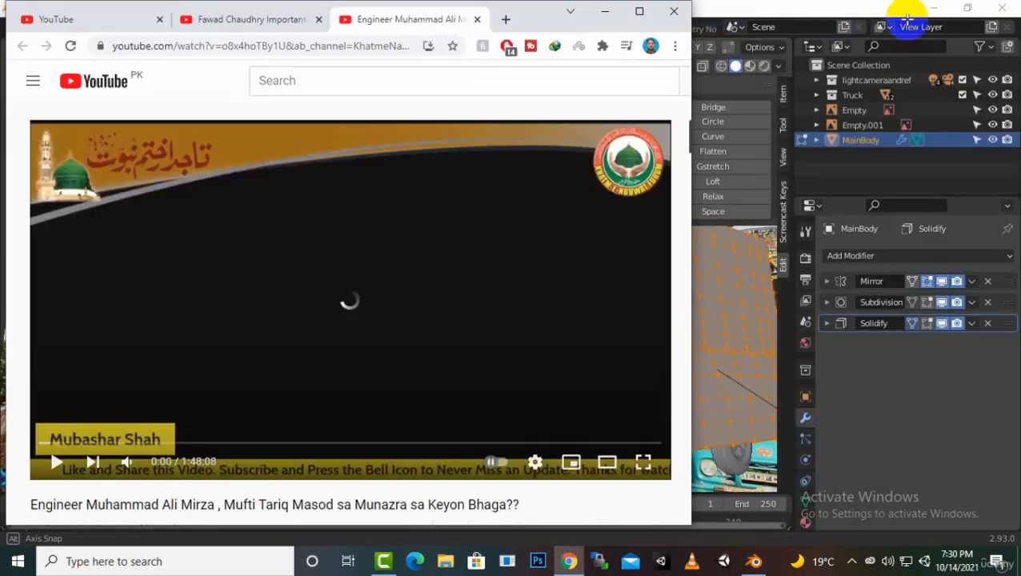
{"action": "left_click", "coordinate": [638, 12]}
{"action": "left_click", "coordinate": [935, 7]}
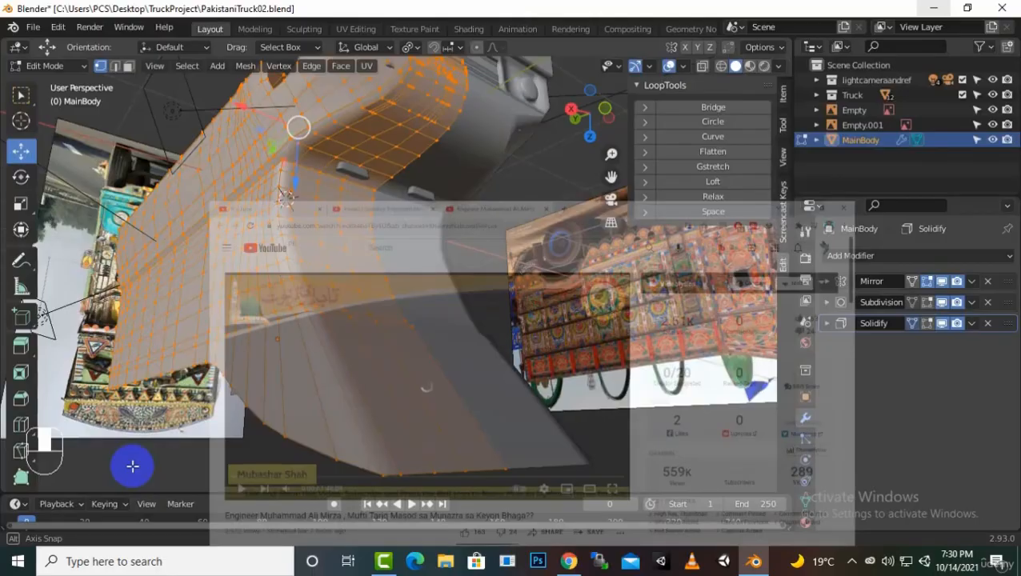
Step: Return to Object Mode, select the left front and rear tyres and rims, and move them outward about 0.27 m along X
{"action": "middle_click_drag", "start_coordinate": [132, 467], "coordinate": [381, 366]}
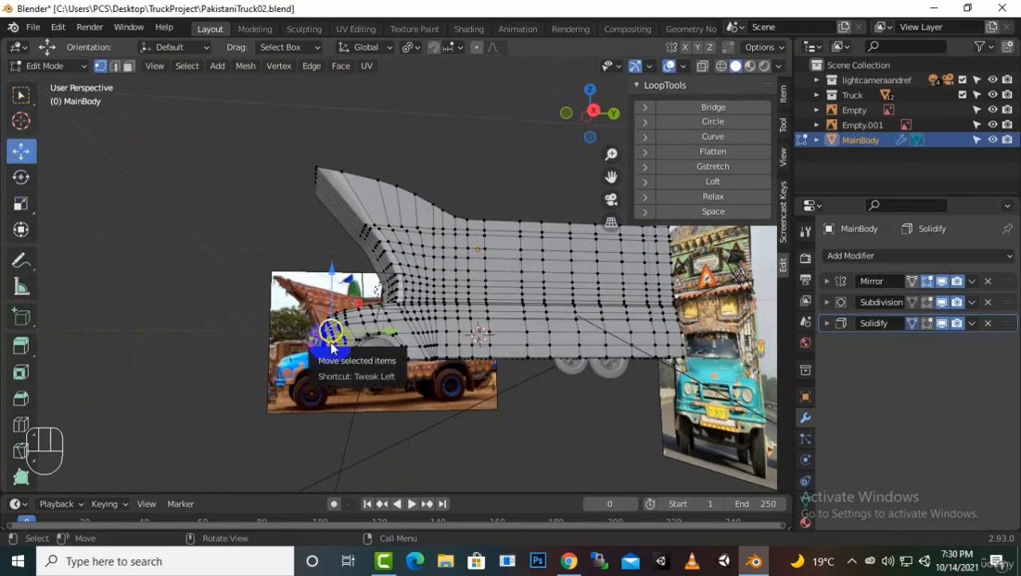
{"action": "key", "text": "Tab"}
{"action": "left_click", "coordinate": [384, 374]}
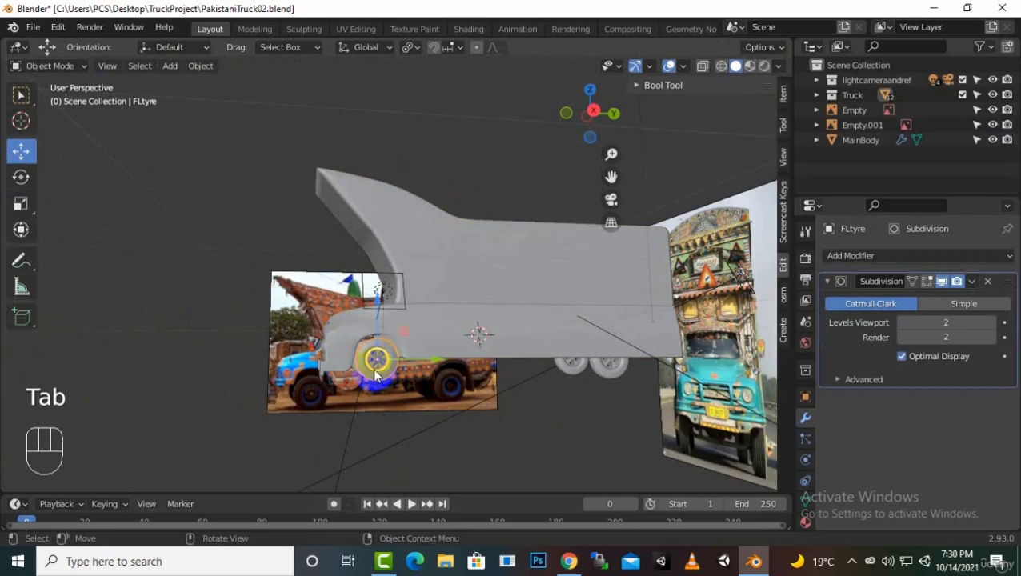
{"action": "left_click", "coordinate": [612, 376], "text": "shift"}
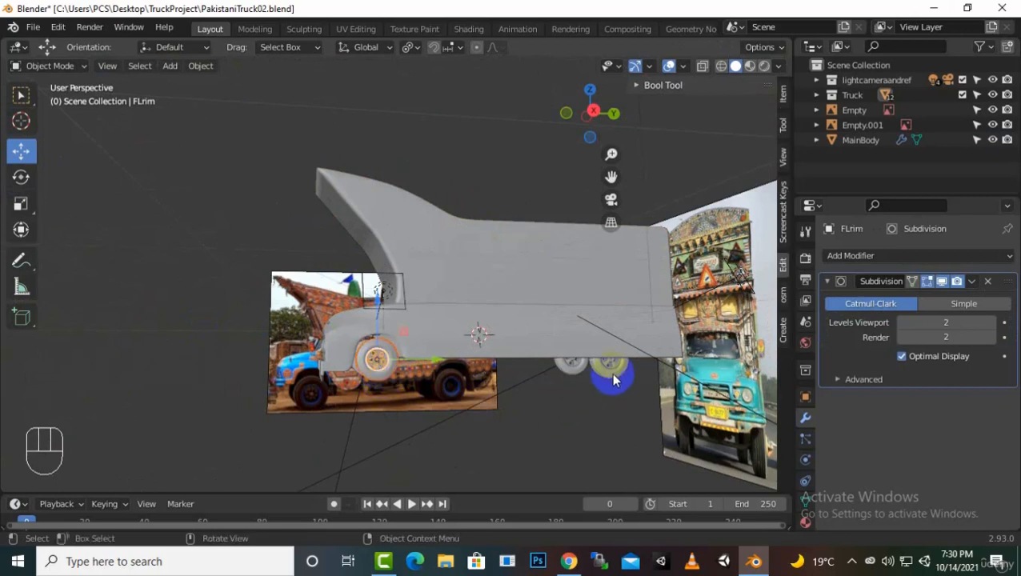
{"action": "left_click", "coordinate": [612, 375], "text": "shift"}
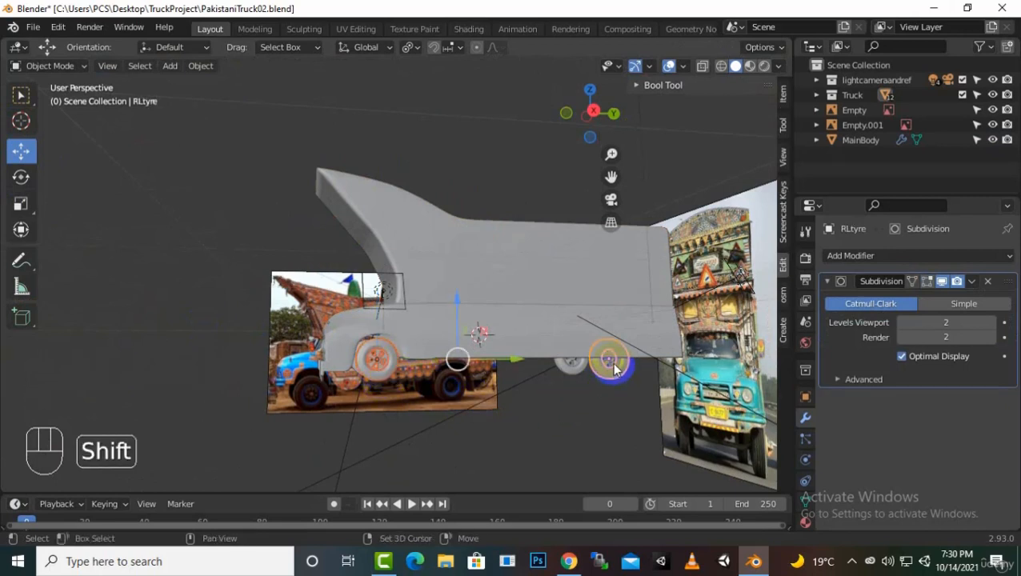
{"action": "middle_click_drag", "start_coordinate": [565, 410], "coordinate": [495, 410]}
{"action": "key", "text": "KP_1"}
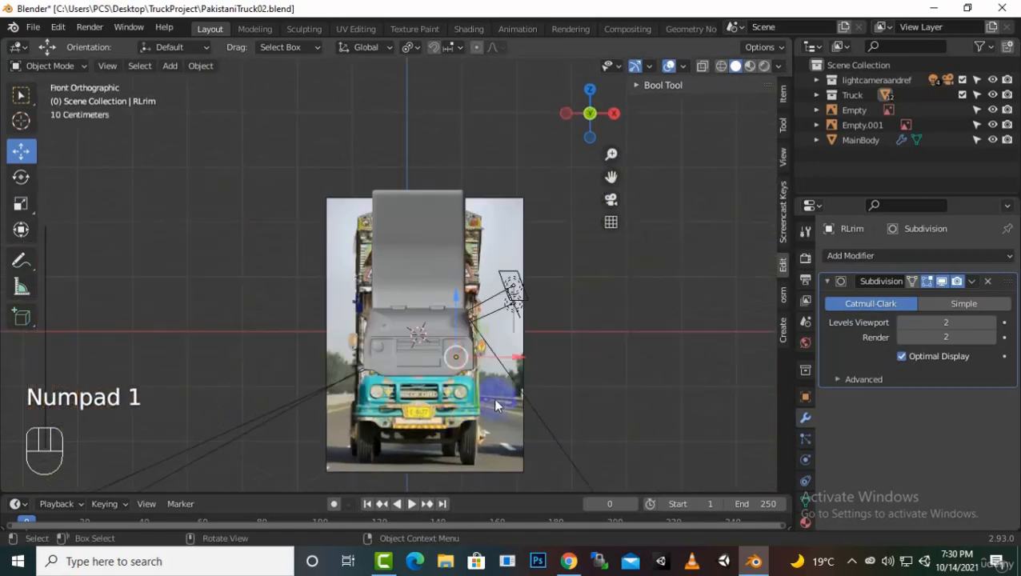
{"action": "scroll", "coordinate": [484, 396], "scroll_direction": "up", "scroll_amount": 2}
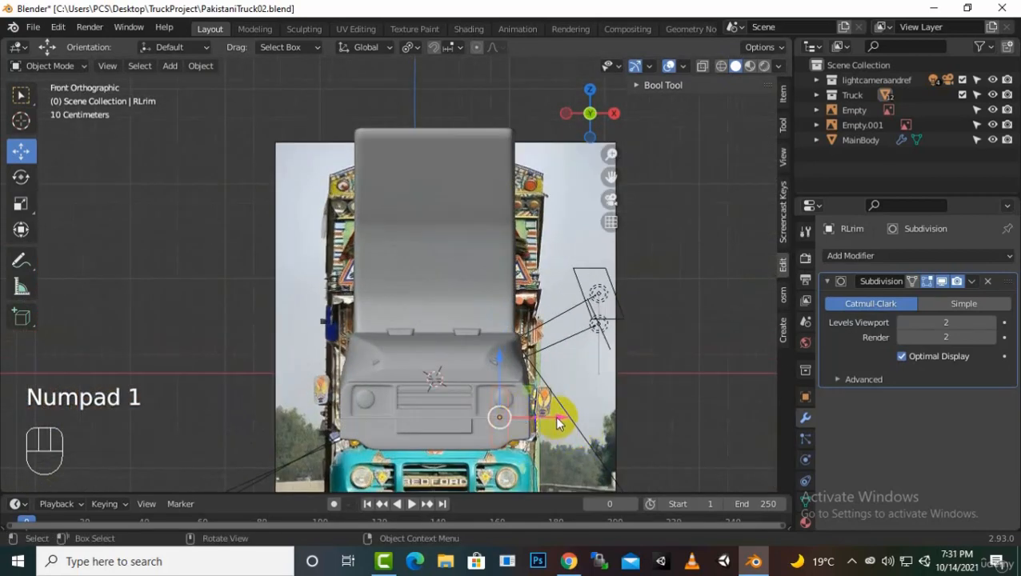
{"action": "left_click_drag", "start_coordinate": [558, 423], "coordinate": [587, 419]}
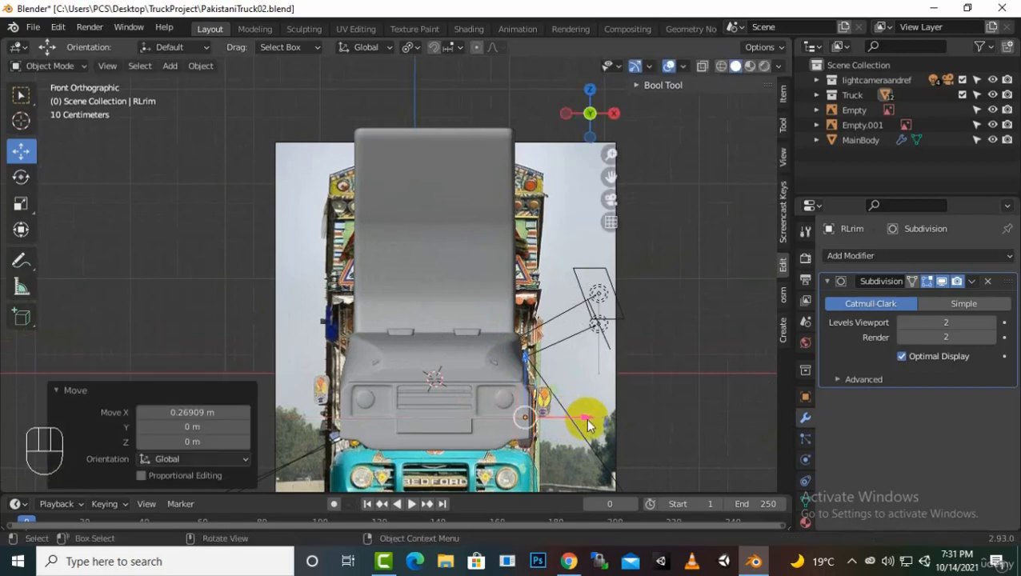
Step: Select the right front and rear tyres and rims and move them outward about -0.27 m along X
{"action": "middle_click_drag", "start_coordinate": [588, 419], "coordinate": [38, 333]}
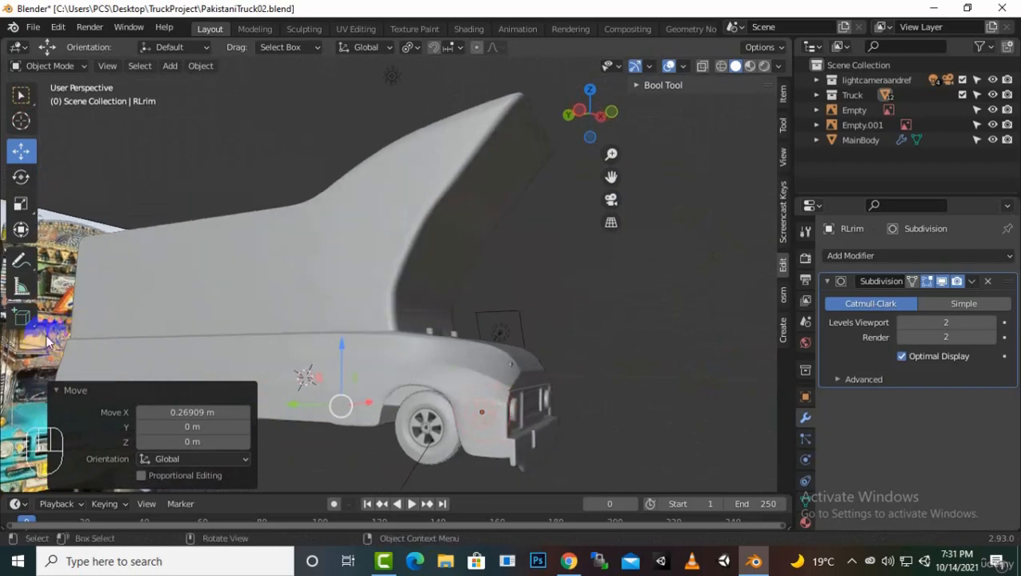
{"action": "left_click", "coordinate": [443, 456]}
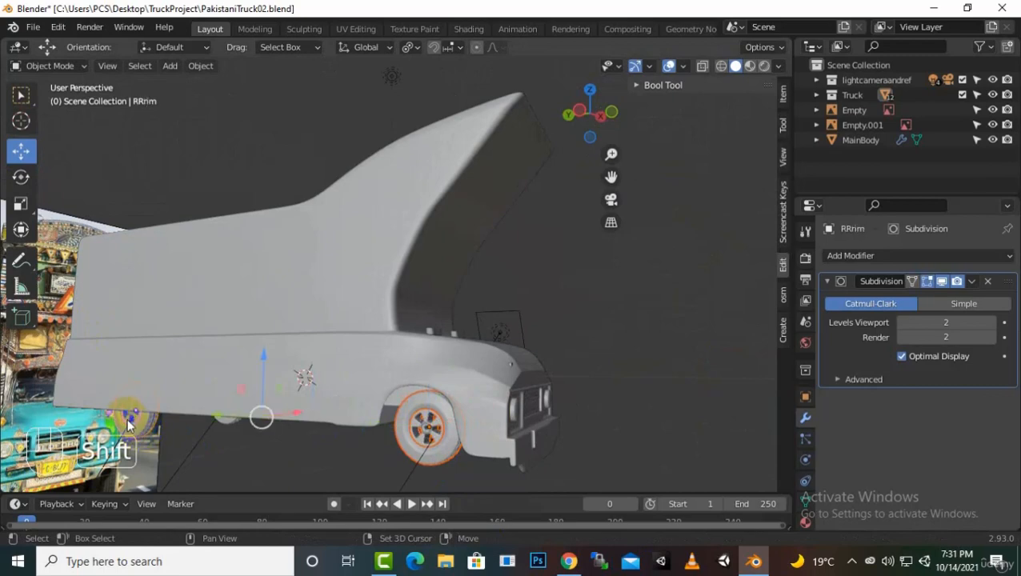
{"action": "key", "text": "KP_1"}
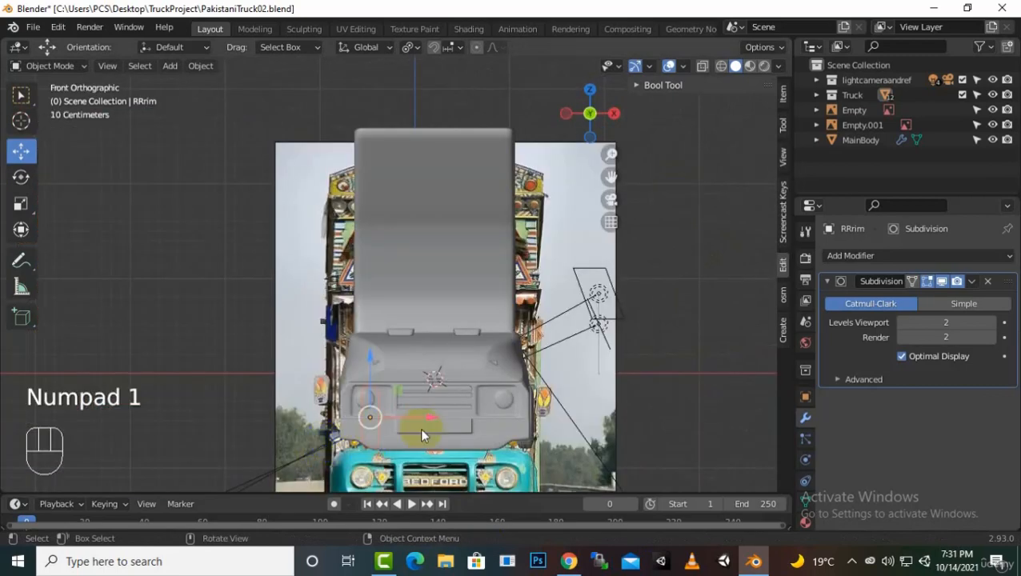
{"action": "left_click_drag", "start_coordinate": [428, 415], "coordinate": [415, 418]}
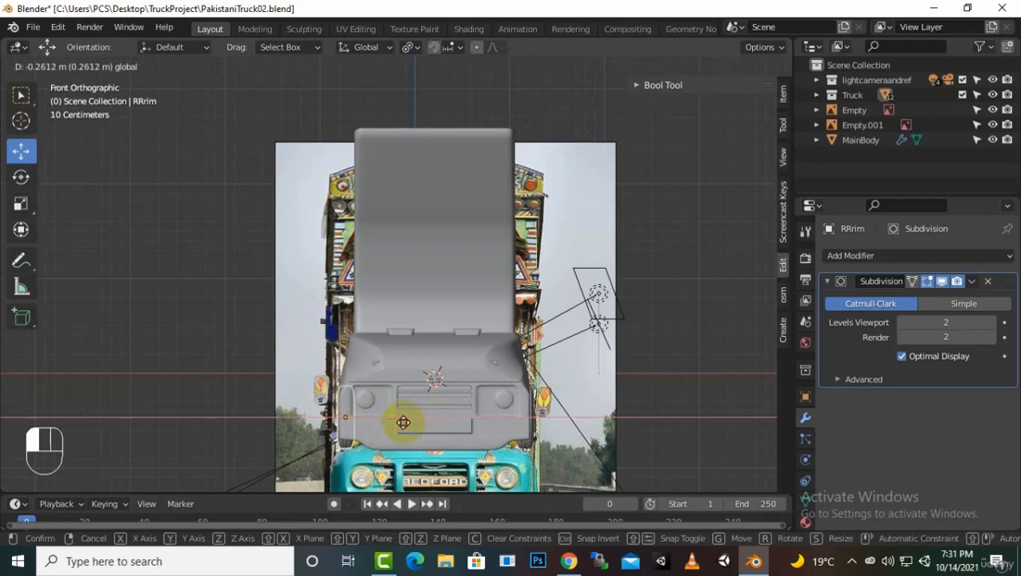
{"action": "left_click_drag", "start_coordinate": [403, 423], "coordinate": [403, 423]}
Step: Examine the wheel fit and the cabin interior through the open rear of the body, and pick out the seats
{"action": "middle_click_drag", "start_coordinate": [512, 421], "coordinate": [633, 436]}
{"action": "middle_click_drag", "start_coordinate": [538, 298], "coordinate": [480, 338]}
{"action": "scroll", "coordinate": [464, 340], "scroll_direction": "up", "scroll_amount": 3}
{"action": "middle_click_drag", "start_coordinate": [333, 352], "coordinate": [322, 305]}
{"action": "middle_click_drag", "start_coordinate": [380, 387], "coordinate": [366, 312]}
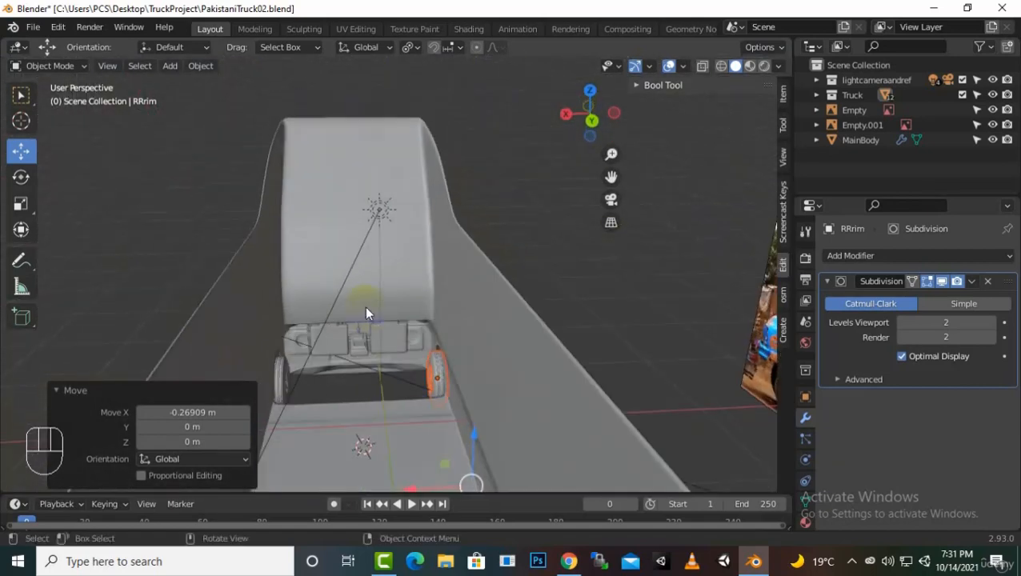
{"action": "middle_click_drag", "start_coordinate": [433, 336], "coordinate": [471, 361]}
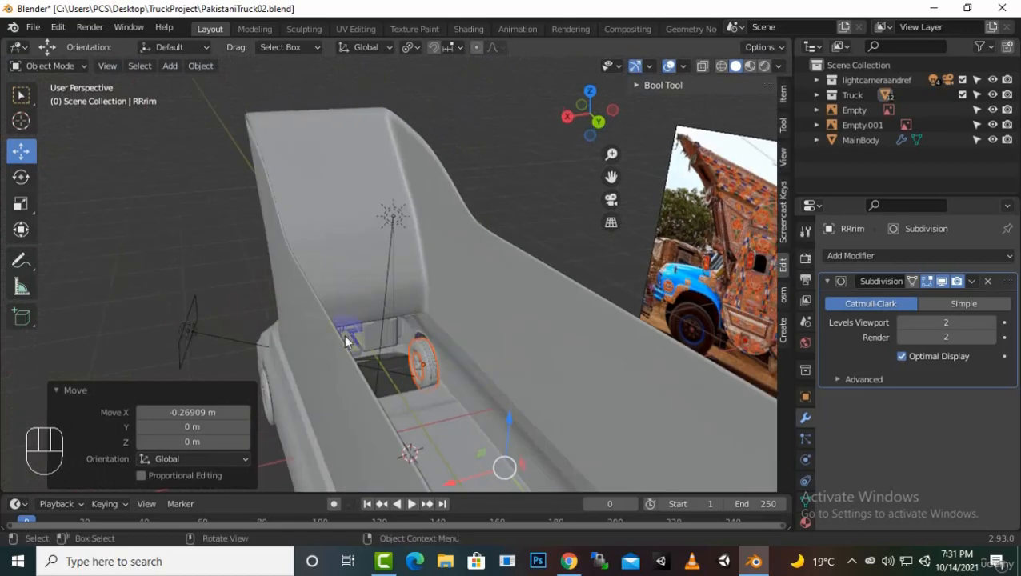
{"action": "middle_click_drag", "start_coordinate": [383, 280], "coordinate": [400, 319]}
{"action": "middle_click_drag", "start_coordinate": [381, 378], "coordinate": [340, 347]}
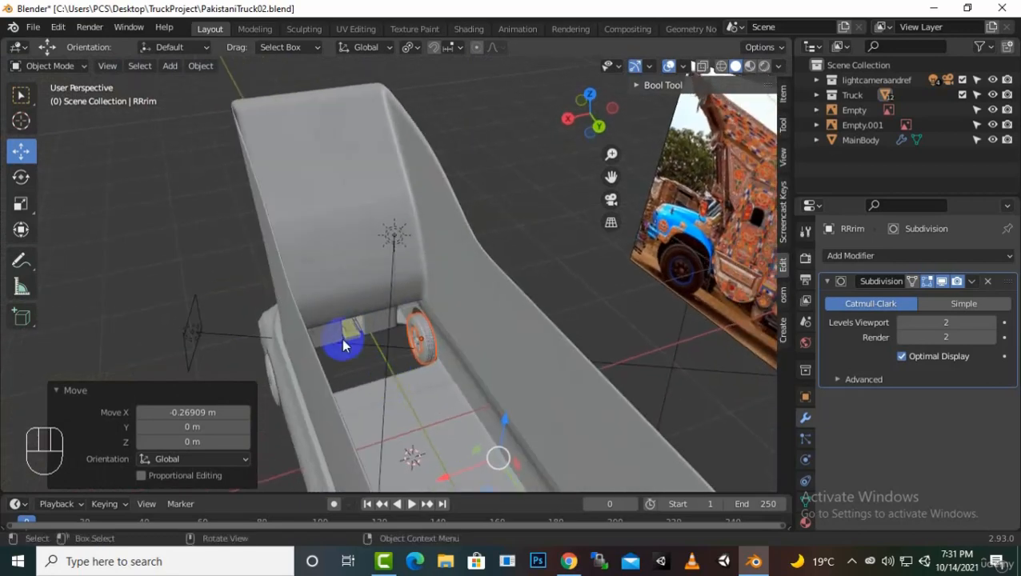
{"action": "left_click", "coordinate": [337, 344]}
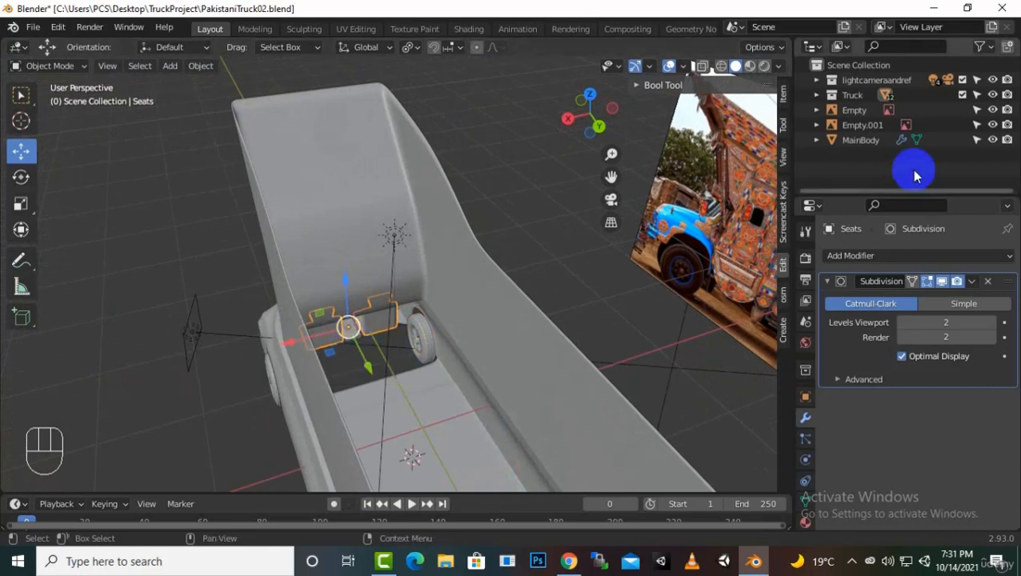
Step: Move the MainBody object into the Truck collection
{"action": "left_click", "coordinate": [816, 95]}
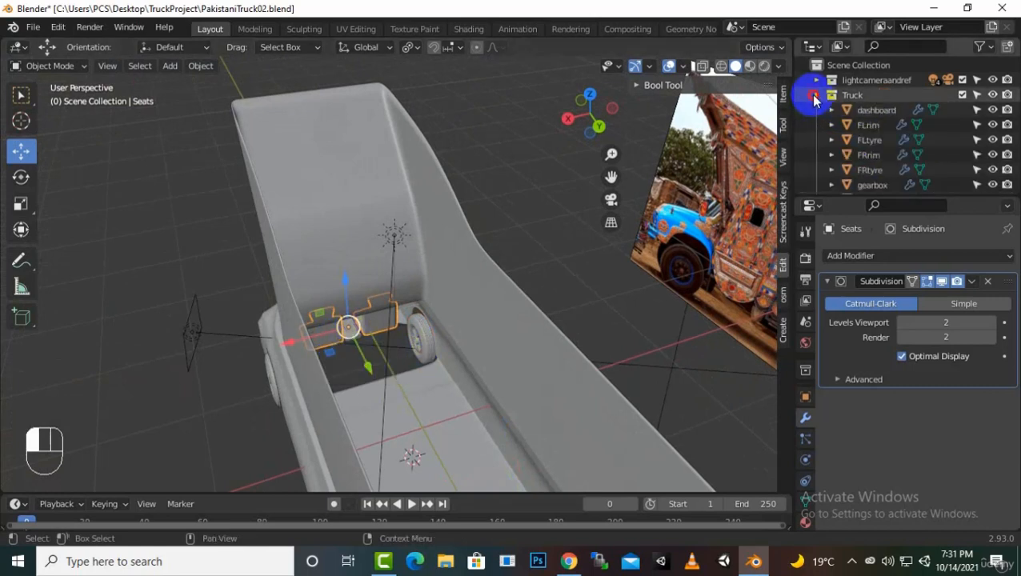
{"action": "left_click", "coordinate": [815, 95]}
{"action": "left_click_drag", "start_coordinate": [863, 141], "coordinate": [864, 98]}
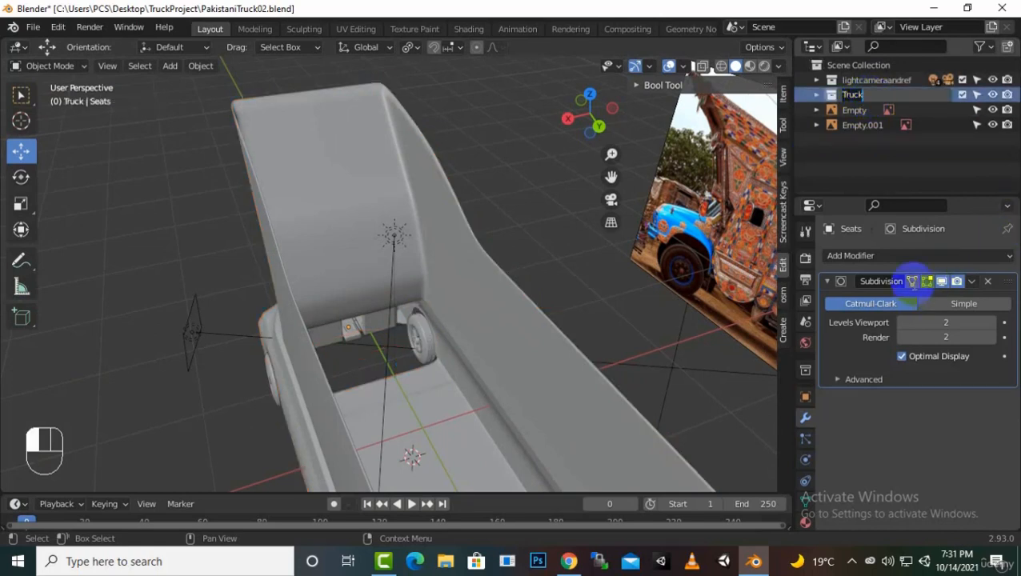
Step: Rename the Truck collection to TraditionalTruck
{"action": "type", "text": "Tra"}
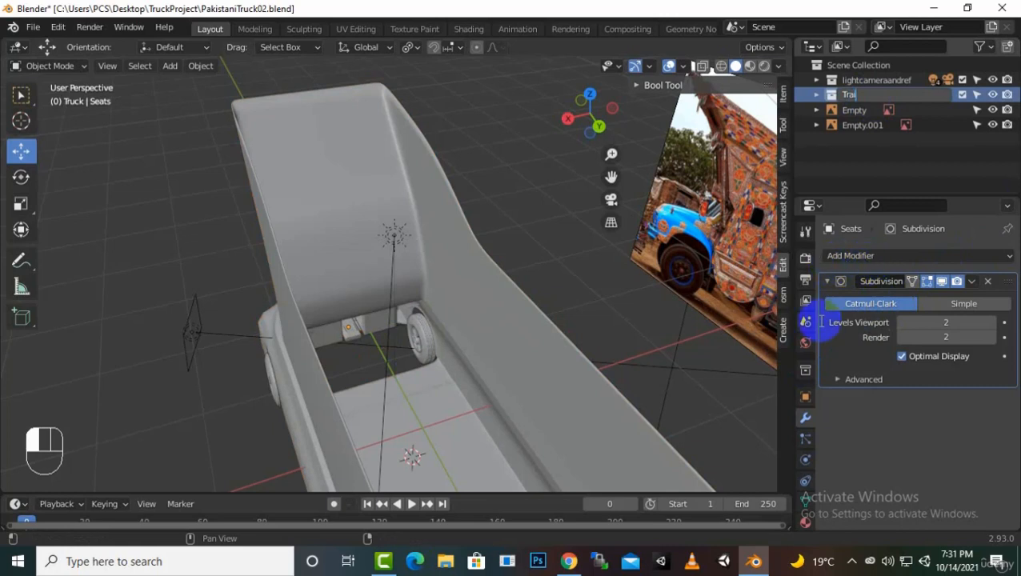
{"action": "type", "text": "ditio"}
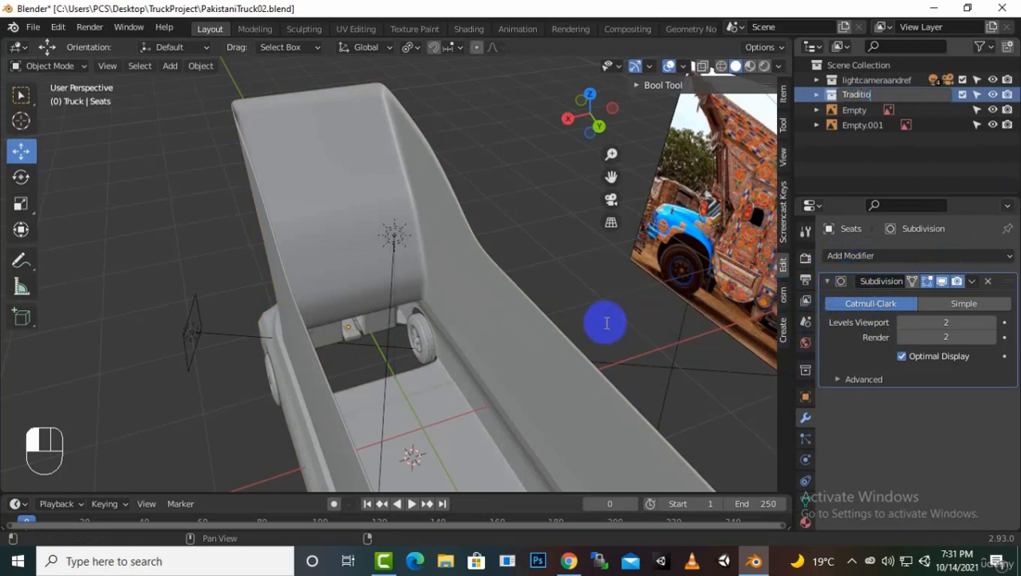
{"action": "type", "text": "nalTru"}
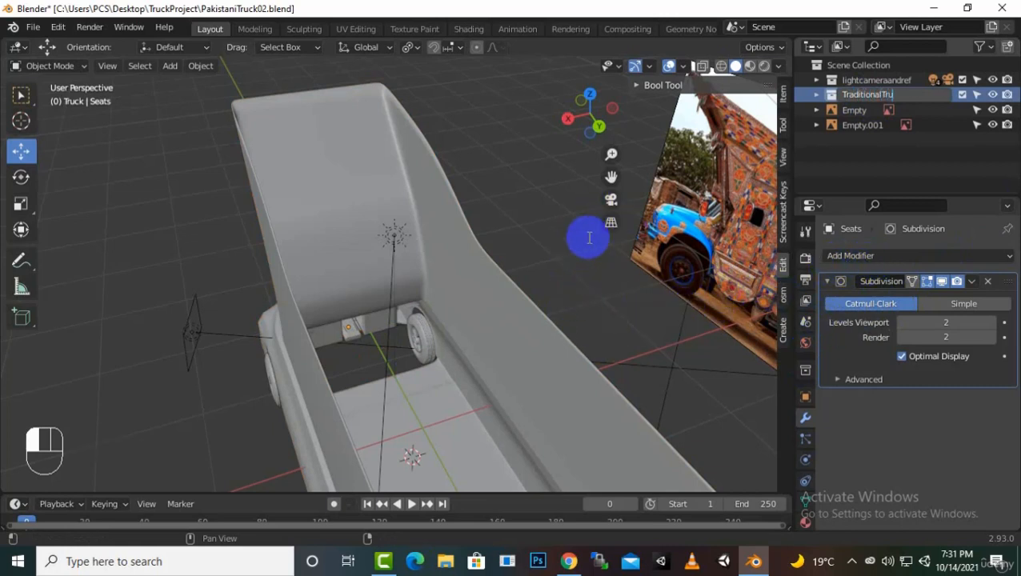
{"action": "type", "text": "ck"}
{"action": "key", "text": "Return"}
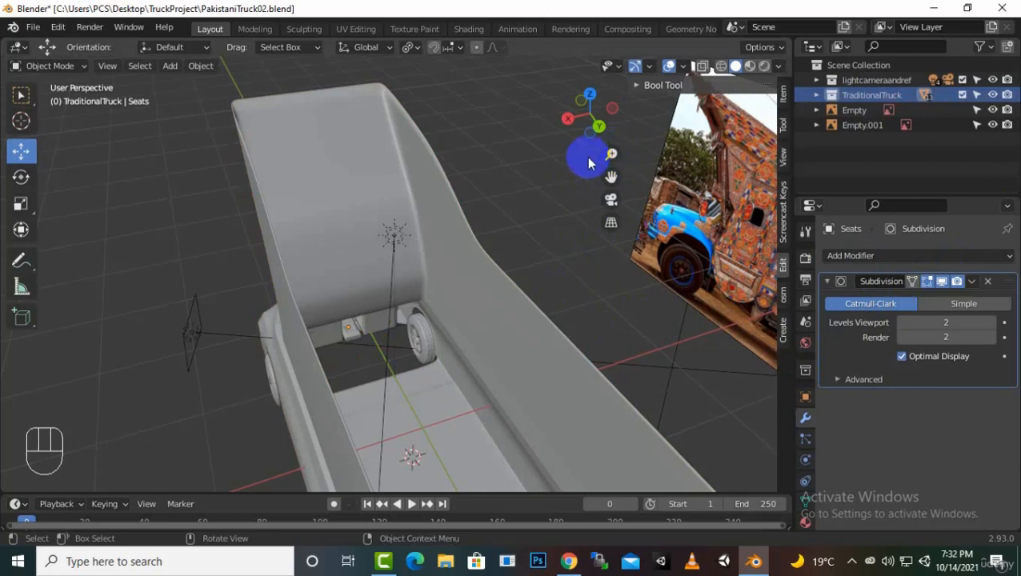
Step: Expand the TraditionalTruck collection and pick its interior parts down the list, ending with Seats and SteeringWheel selected
{"action": "left_click", "coordinate": [816, 94]}
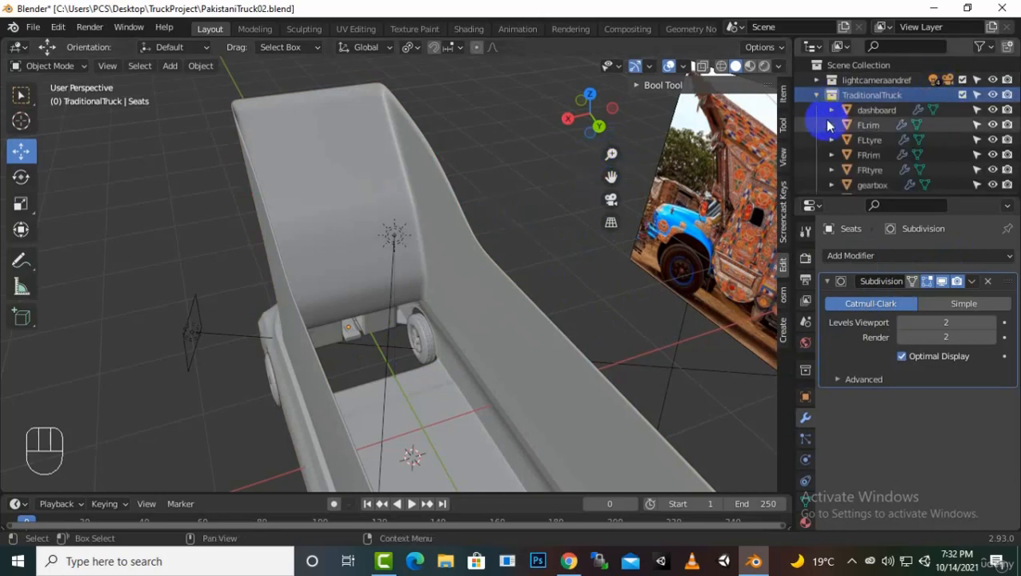
{"action": "left_click", "coordinate": [885, 113]}
{"action": "scroll", "coordinate": [918, 170], "scroll_direction": "down", "scroll_amount": 3}
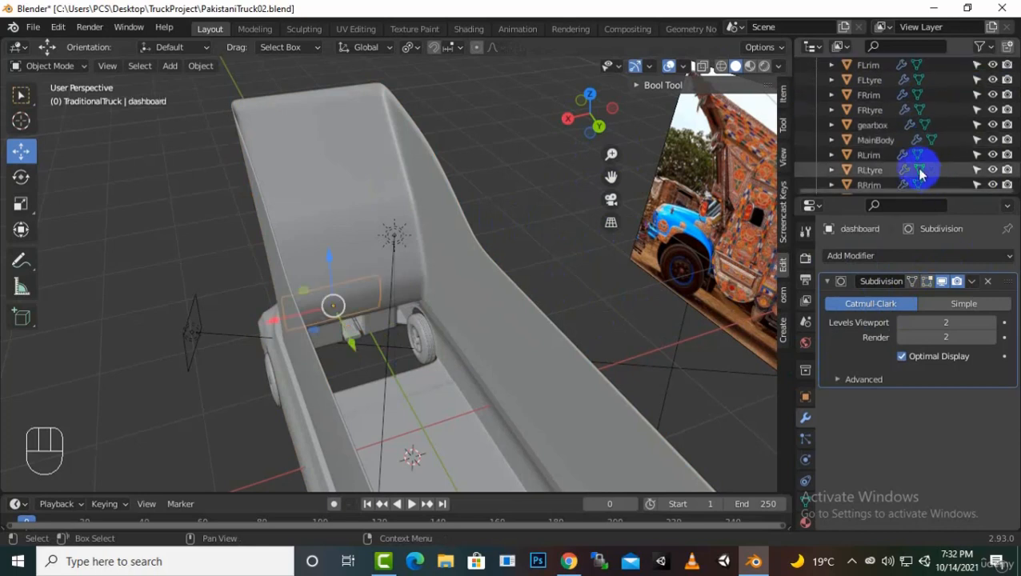
{"action": "left_click", "coordinate": [879, 127], "text": "ctrl"}
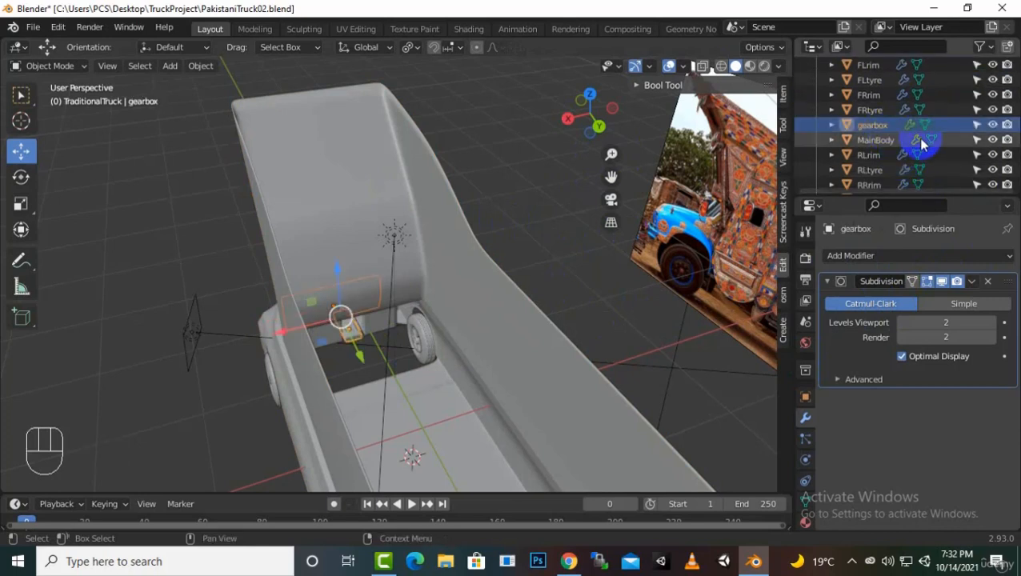
{"action": "scroll", "coordinate": [912, 153], "scroll_direction": "down", "scroll_amount": 4}
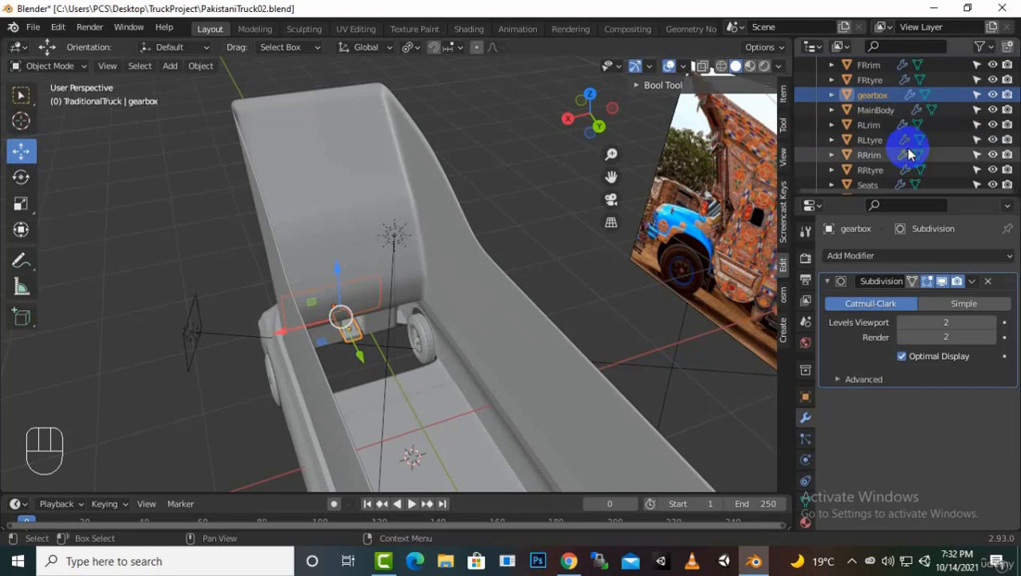
{"action": "left_click", "coordinate": [882, 157], "text": "ctrl"}
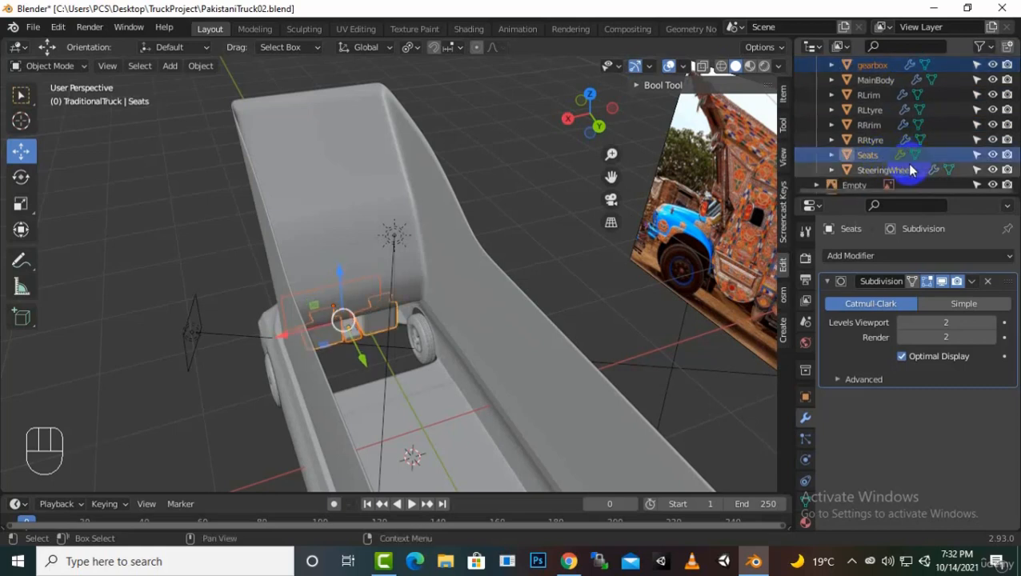
{"action": "left_click", "coordinate": [887, 172], "text": "shift"}
Step: Try to extend the object selection as a range up to the dashboard, and undo it
{"action": "scroll", "coordinate": [934, 148], "scroll_direction": "up", "scroll_amount": 4}
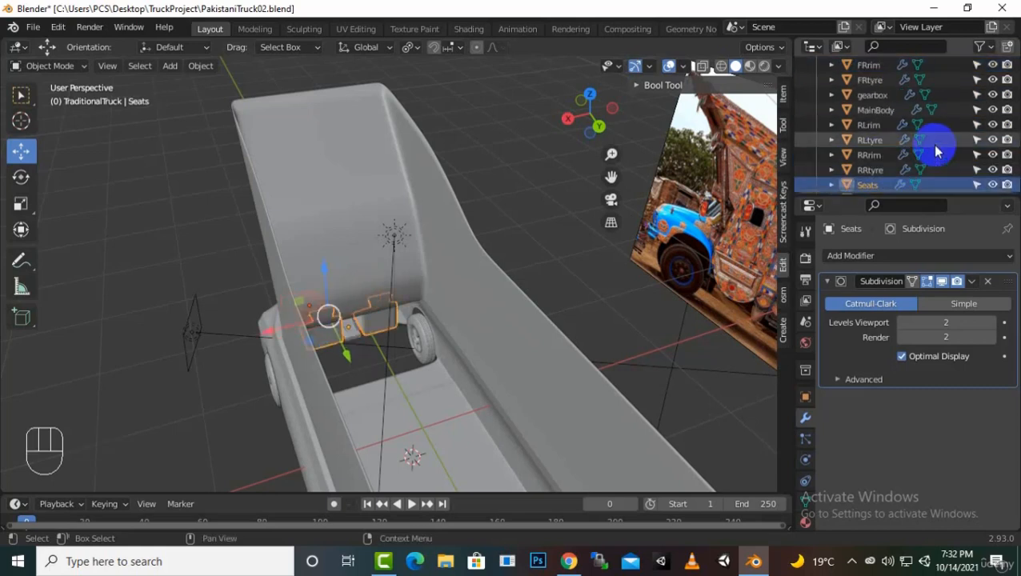
{"action": "scroll", "coordinate": [938, 152], "scroll_direction": "up", "scroll_amount": 4}
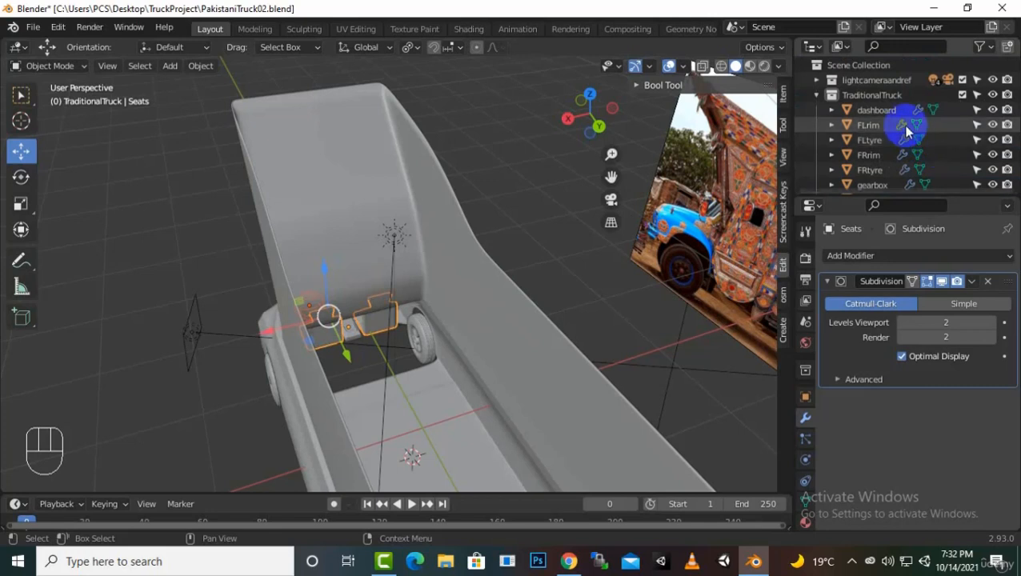
{"action": "left_click", "coordinate": [886, 112], "text": "shift"}
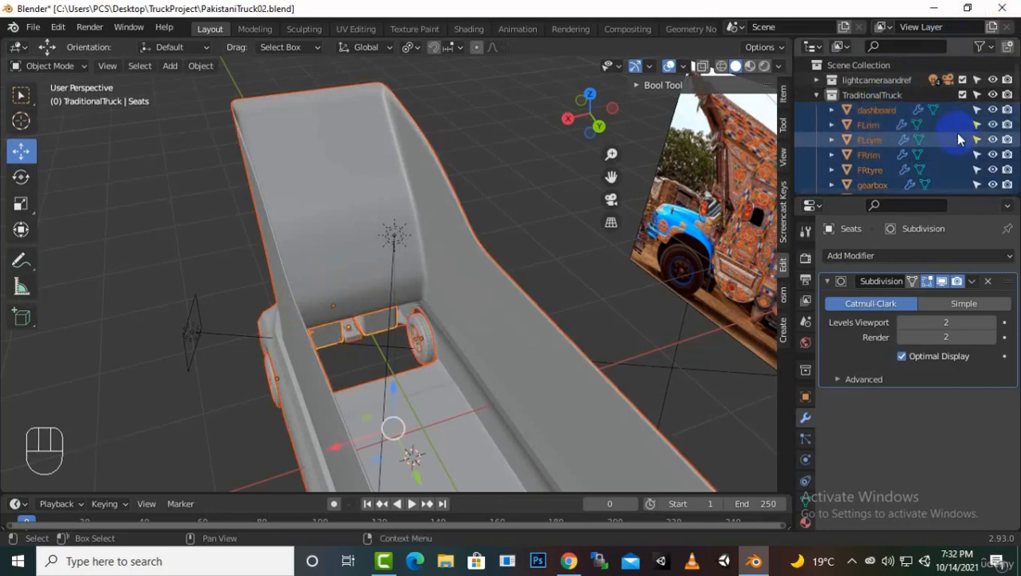
{"action": "key", "text": "ctrl+z"}
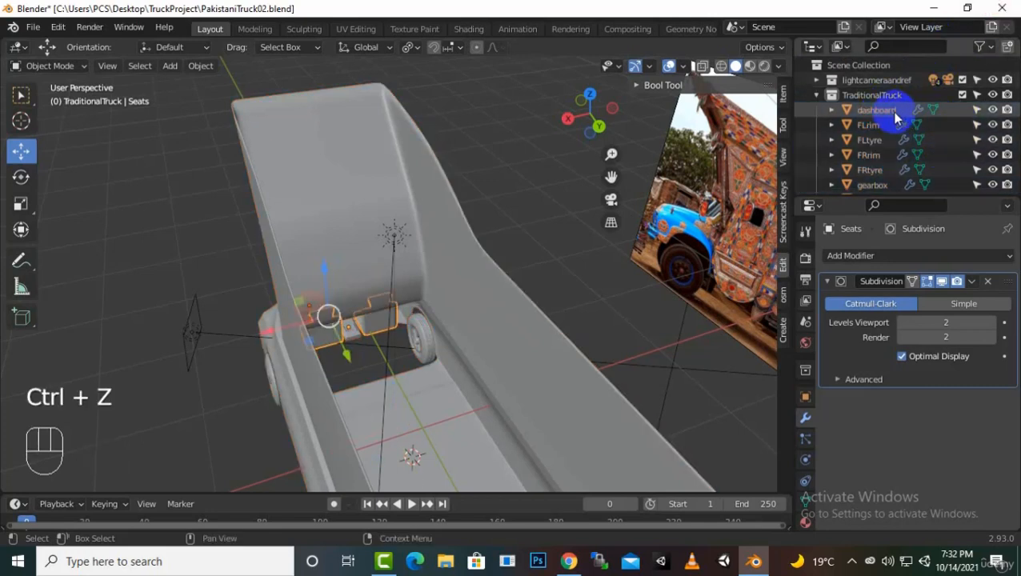
Step: Add only the dashboard and gearbox to the selection with Seats and SteeringWheel, and check the selected objects
{"action": "left_click", "coordinate": [895, 116], "text": "ctrl"}
{"action": "scroll", "coordinate": [937, 136], "scroll_direction": "down", "scroll_amount": 3}
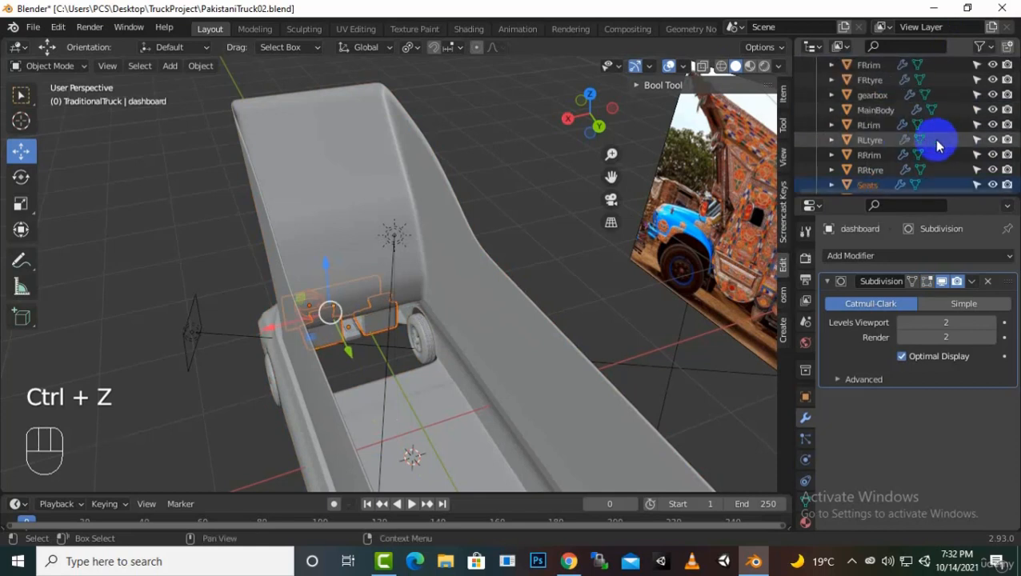
{"action": "left_click", "coordinate": [884, 98], "text": "ctrl"}
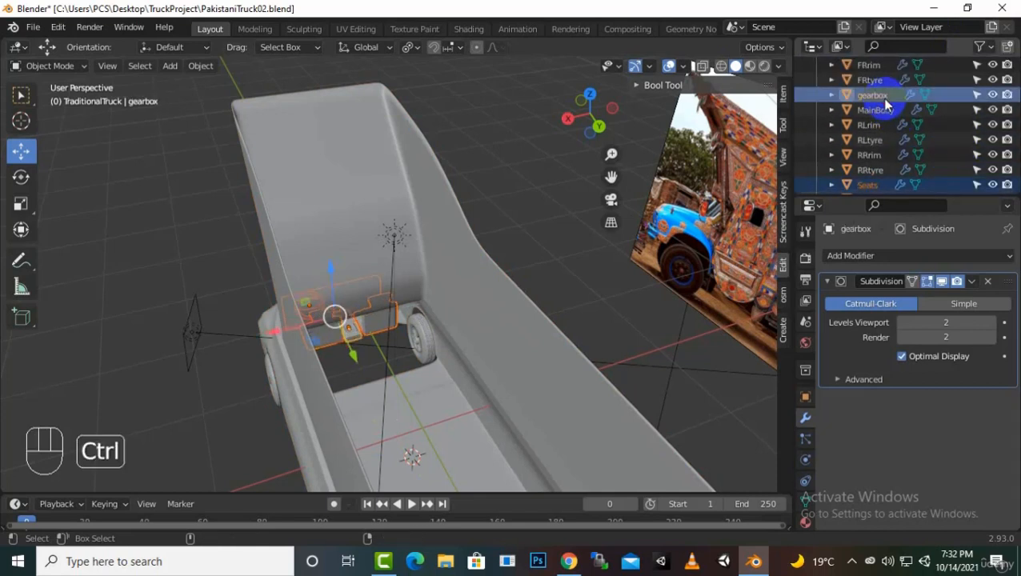
{"action": "scroll", "coordinate": [923, 128], "scroll_direction": "down", "scroll_amount": 2}
{"action": "scroll", "coordinate": [924, 104], "scroll_direction": "down", "scroll_amount": 2}
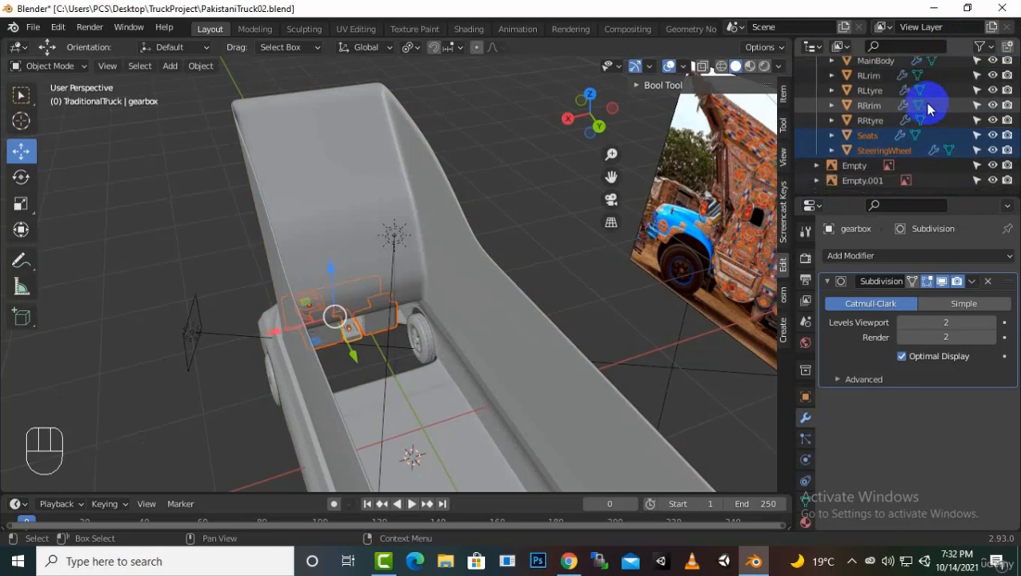
{"action": "scroll", "coordinate": [911, 132], "scroll_direction": "up", "scroll_amount": 4}
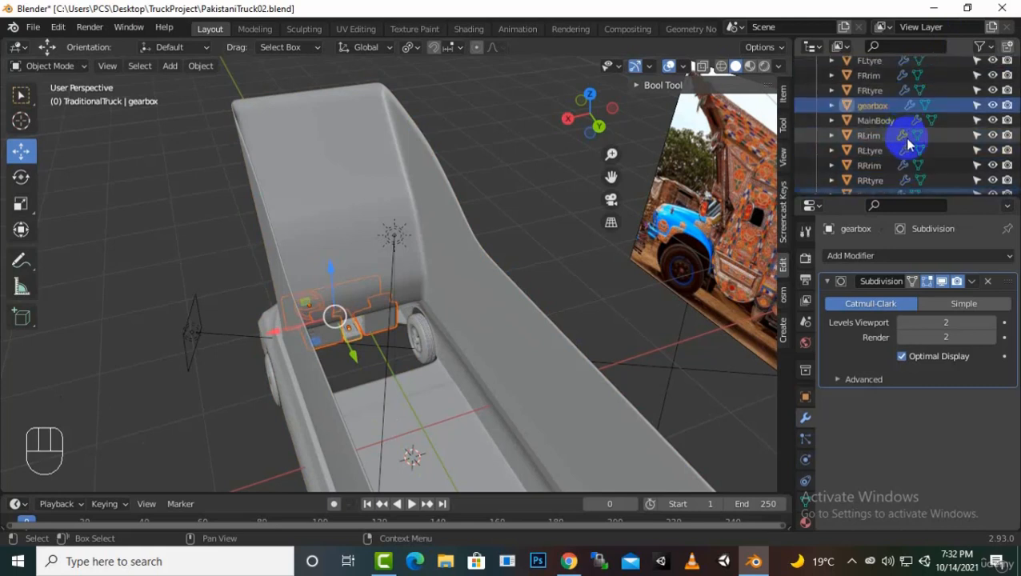
{"action": "scroll", "coordinate": [907, 144], "scroll_direction": "up", "scroll_amount": 4}
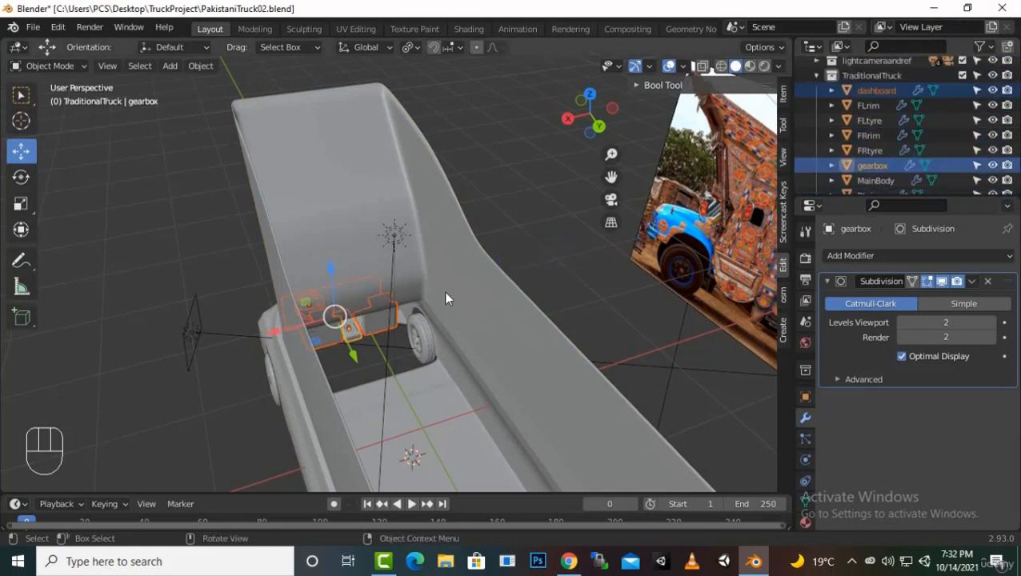
Step: Move the selected interior parts backward along Y and raise them about 0.53 m
{"action": "middle_click_drag", "start_coordinate": [449, 296], "coordinate": [324, 394]}
{"action": "left_click_drag", "start_coordinate": [364, 348], "coordinate": [393, 381]}
{"action": "mouse_move", "coordinate": [395, 378]}
{"action": "middle_mouse_down"}
{"action": "mouse_move", "coordinate": [418, 397]}
{"action": "mouse_move", "coordinate": [382, 362]}
{"action": "middle_mouse_up"}
{"action": "left_click_drag", "start_coordinate": [343, 324], "coordinate": [338, 273]}
Step: Shift the interior parts about 0.31 m along Y, lower them about 0.13 m, and nudge them about 0.005 m along Y
{"action": "middle_click_drag", "start_coordinate": [400, 438], "coordinate": [485, 493]}
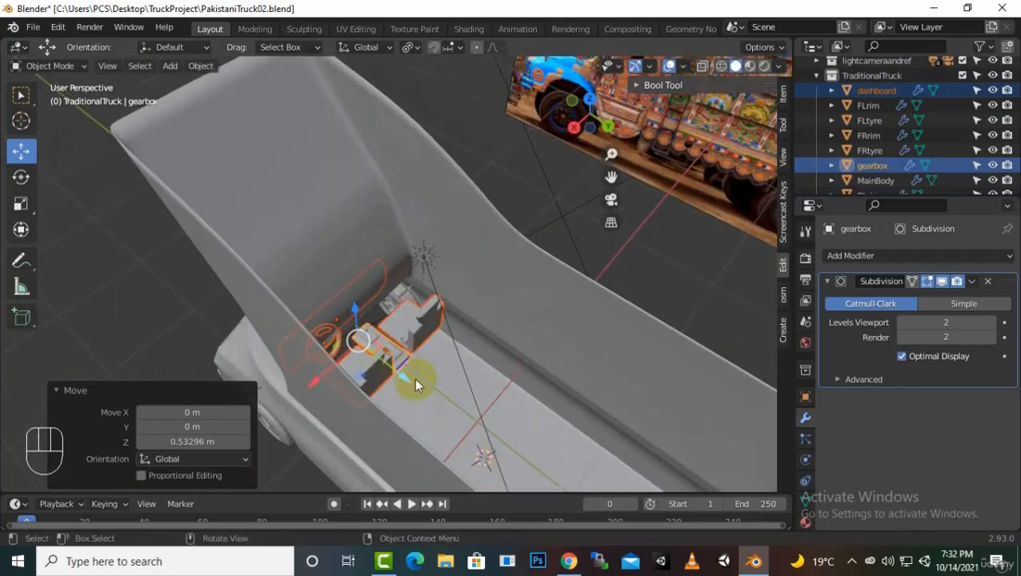
{"action": "left_click_drag", "start_coordinate": [409, 385], "coordinate": [429, 403]}
{"action": "middle_click_drag", "start_coordinate": [429, 402], "coordinate": [429, 379]}
{"action": "key", "text": "g"}
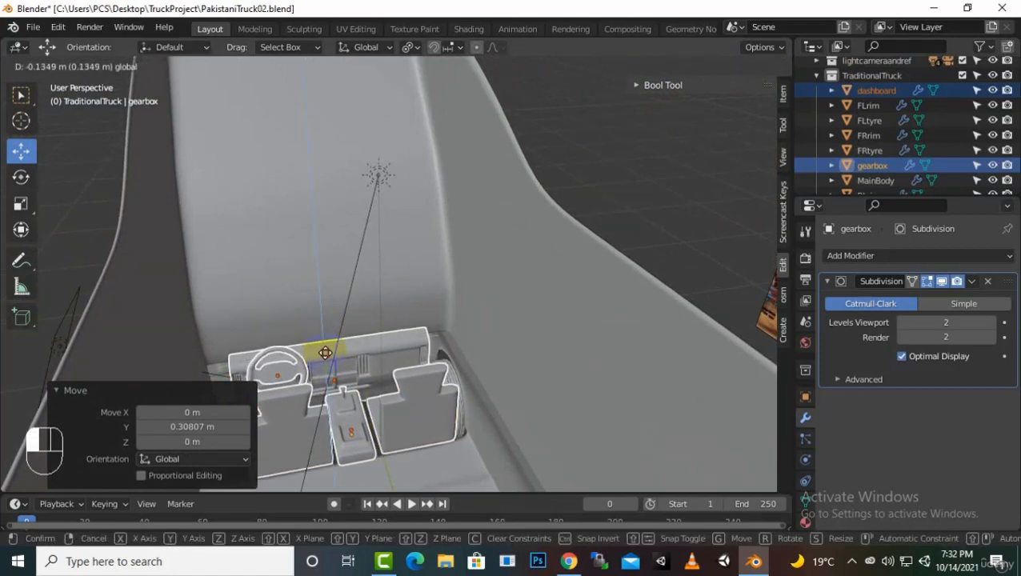
{"action": "left_click", "coordinate": [325, 353]}
{"action": "middle_click_drag", "start_coordinate": [423, 405], "coordinate": [415, 489]}
{"action": "key", "text": "g"}
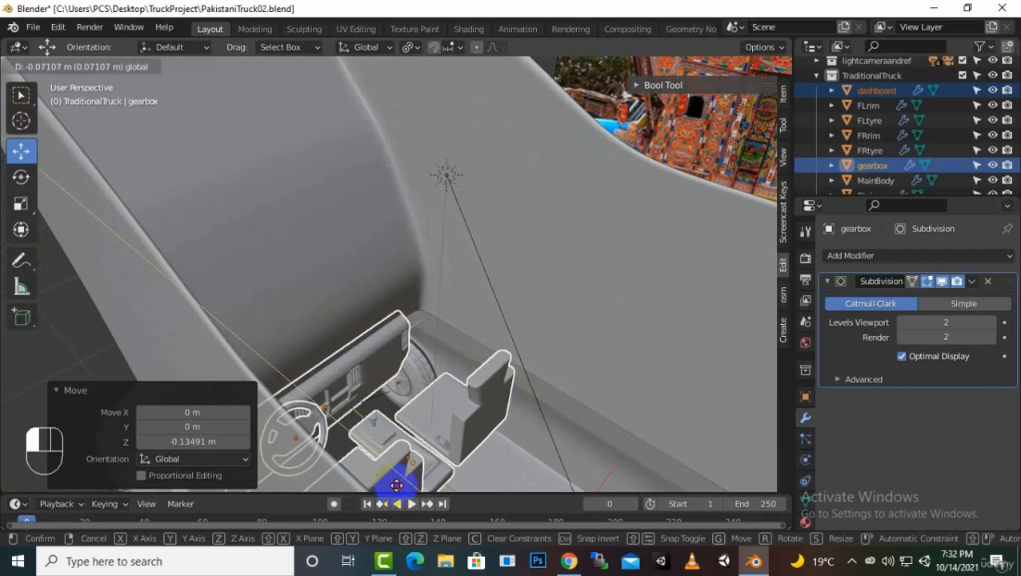
{"action": "left_click", "coordinate": [406, 490]}
Step: Scale the selected dashboard, steering wheel, gearbox and seats up uniformly to about 1.217 to fill the cabin width
{"action": "middle_click_drag", "start_coordinate": [549, 380], "coordinate": [486, 412]}
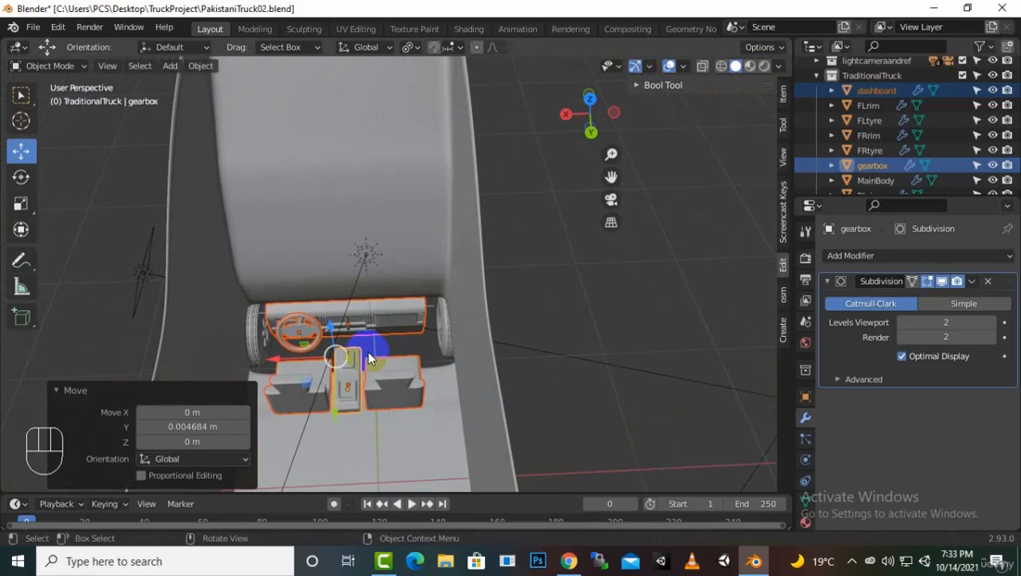
{"action": "middle_click_drag", "start_coordinate": [370, 357], "coordinate": [419, 377]}
{"action": "middle_click_drag", "start_coordinate": [347, 315], "coordinate": [396, 370]}
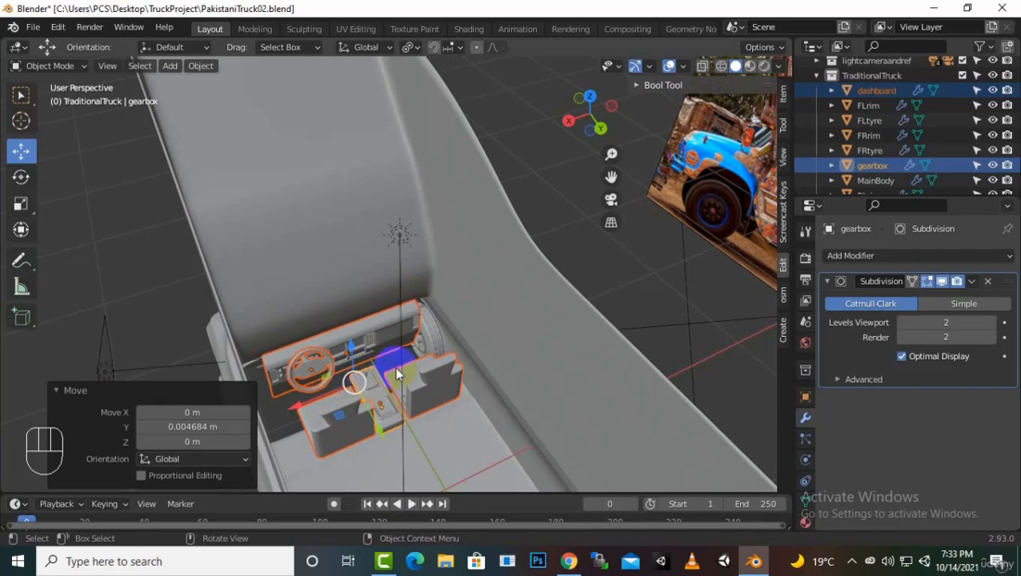
{"action": "key", "text": "s"}
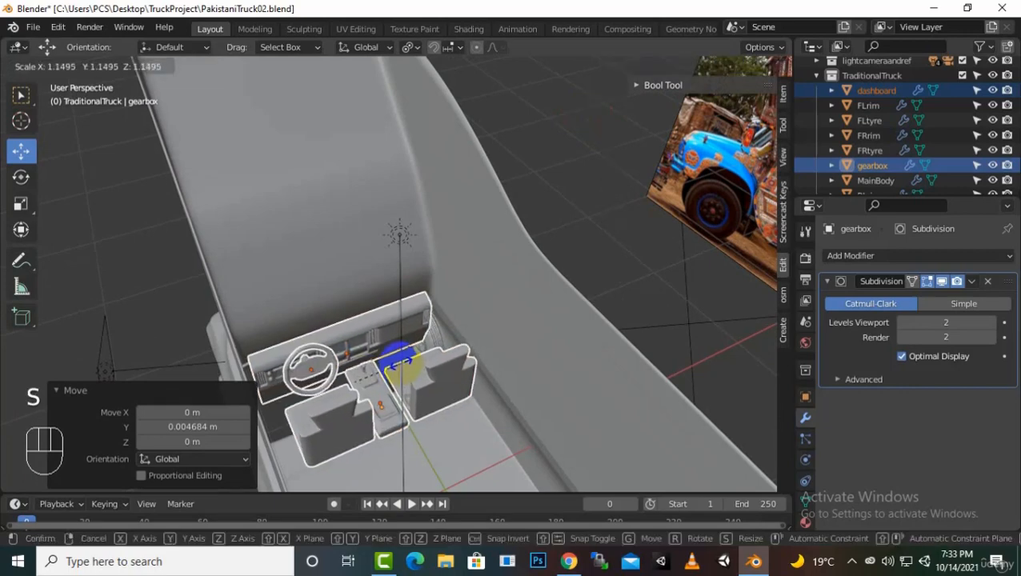
{"action": "left_click", "coordinate": [404, 362]}
{"action": "middle_click_drag", "start_coordinate": [457, 376], "coordinate": [476, 430]}
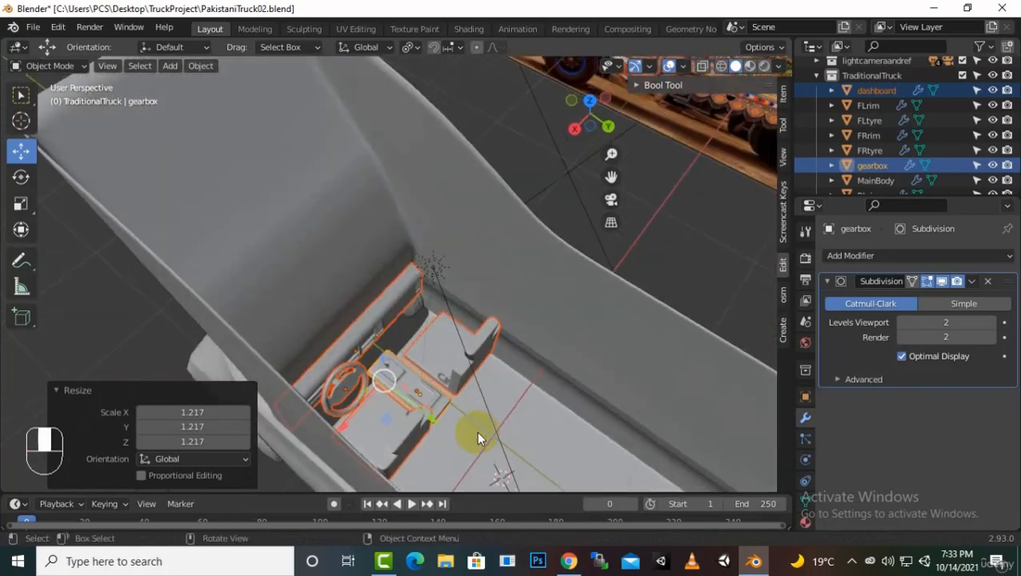
Step: Move the steering wheel about 0.06 m along Y, away from the dashboard toward the driver's seat
{"action": "left_click", "coordinate": [333, 393]}
{"action": "middle_click_drag", "start_coordinate": [382, 394], "coordinate": [418, 421]}
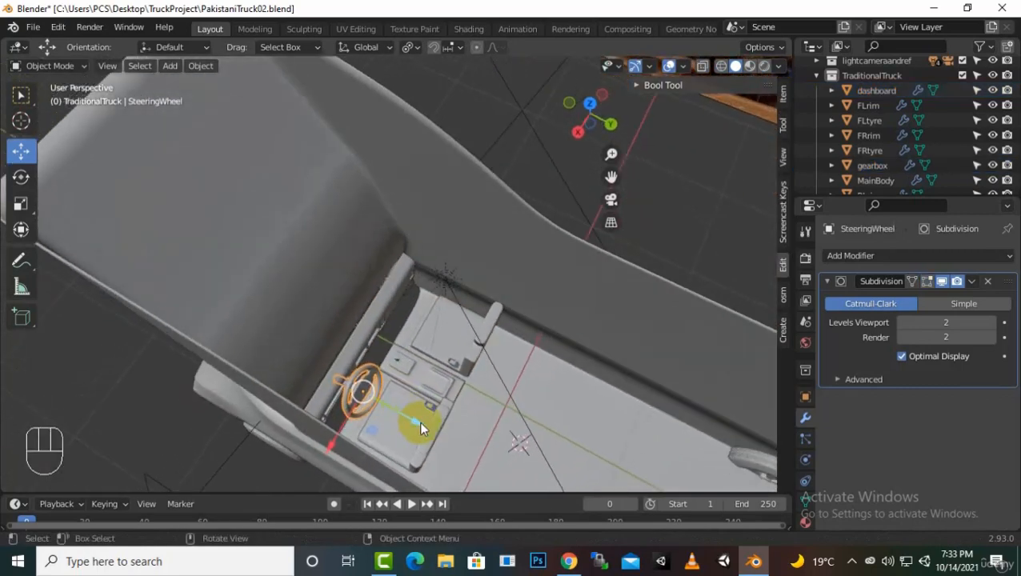
{"action": "left_click_drag", "start_coordinate": [419, 421], "coordinate": [450, 421]}
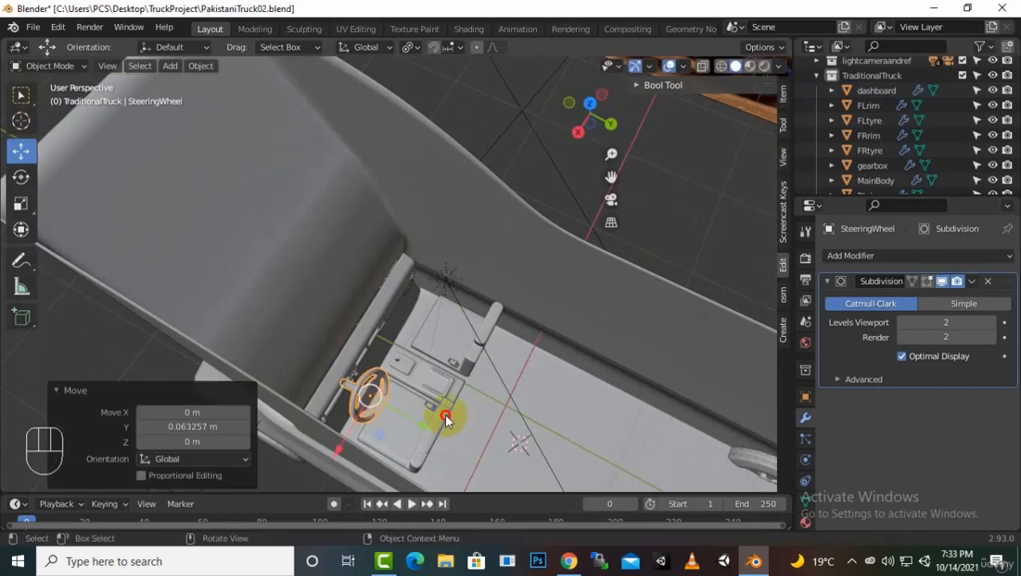
Step: Select the seats together with the gearbox and nudge them slightly along Y inside the cabin
{"action": "left_click", "coordinate": [445, 417]}
{"action": "middle_click_drag", "start_coordinate": [528, 396], "coordinate": [485, 364]}
{"action": "left_click", "coordinate": [379, 377], "text": "shift"}
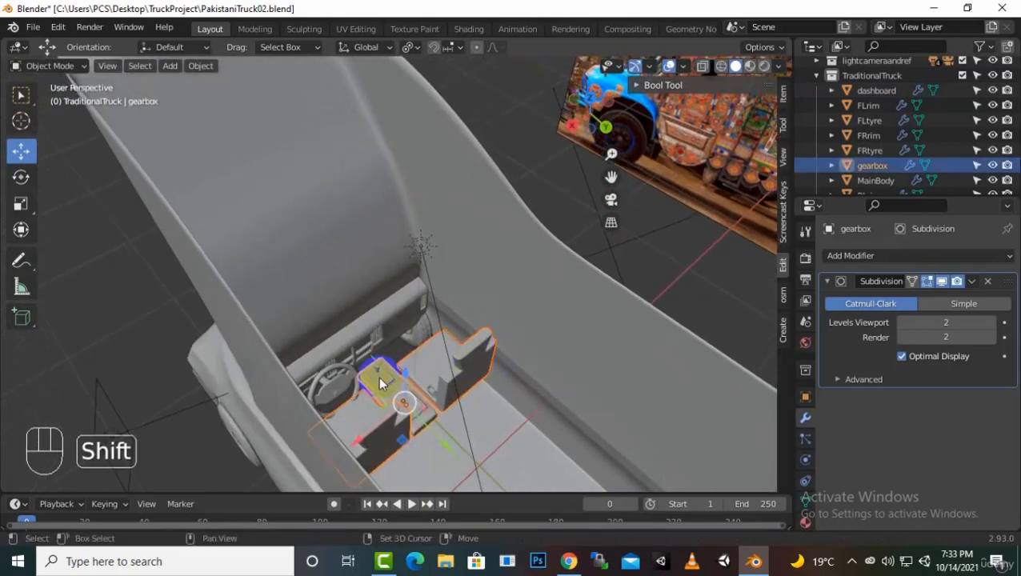
{"action": "mouse_move", "coordinate": [447, 456]}
{"action": "left_mouse_down"}
{"action": "mouse_move", "coordinate": [467, 467]}
{"action": "mouse_move", "coordinate": [449, 448]}
{"action": "left_mouse_up"}
{"action": "middle_click_drag", "start_coordinate": [449, 449], "coordinate": [421, 436]}
{"action": "left_click_drag", "start_coordinate": [371, 472], "coordinate": [374, 479]}
Step: Select MainBody and open its mesh for editing
{"action": "left_click", "coordinate": [428, 465]}
{"action": "middle_click_drag", "start_coordinate": [436, 437], "coordinate": [503, 458]}
{"action": "scroll", "coordinate": [552, 341], "scroll_direction": "down", "scroll_amount": 6}
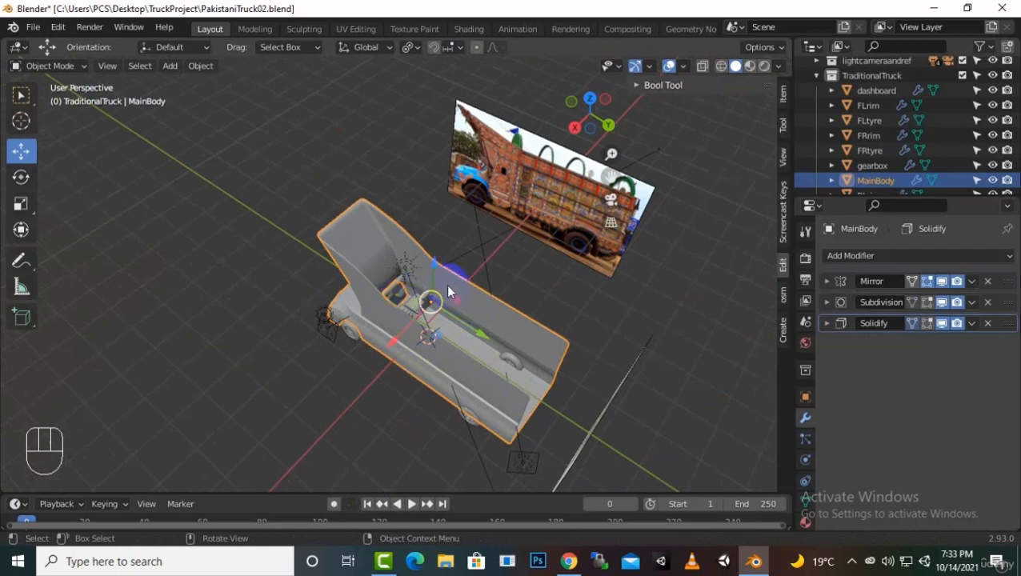
{"action": "middle_click_drag", "start_coordinate": [484, 372], "coordinate": [340, 340]}
{"action": "scroll", "coordinate": [352, 340], "scroll_direction": "up", "scroll_amount": 2}
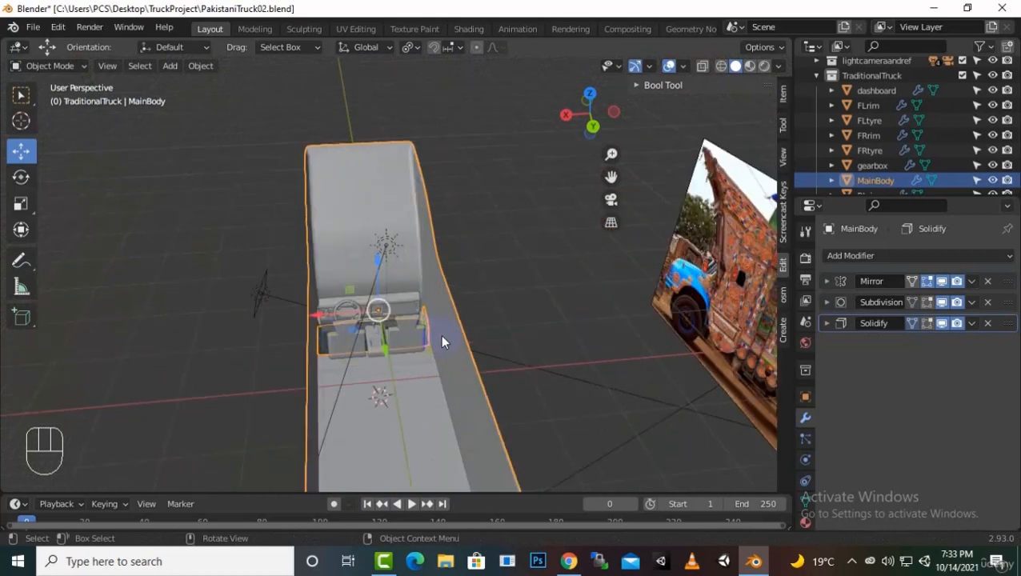
{"action": "middle_click_drag", "start_coordinate": [472, 370], "coordinate": [537, 341]}
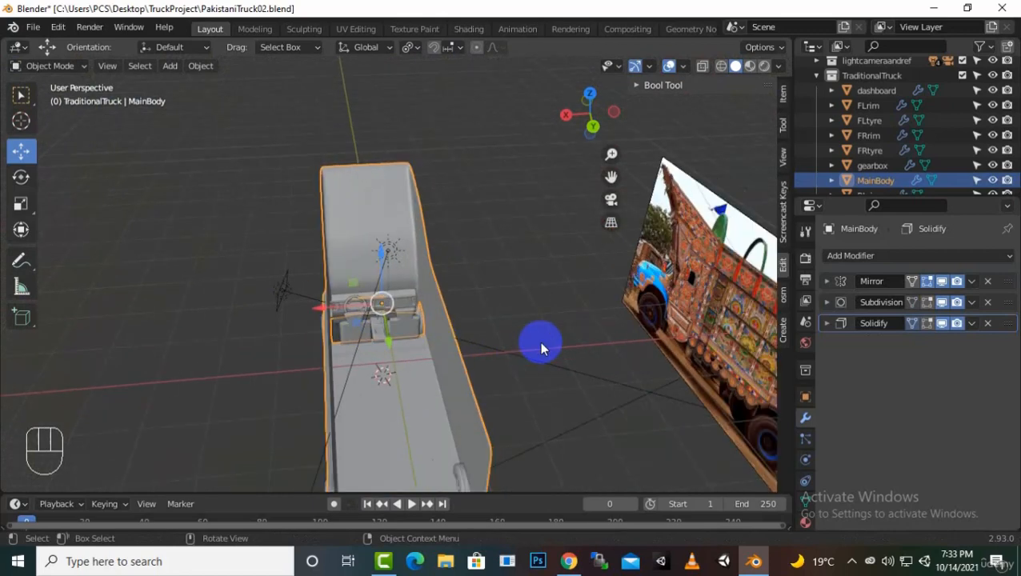
{"action": "key", "text": "Tab"}
Step: Select the MainBody edge loop that runs down the side wall and across the floor just behind the seats
{"action": "middle_click_drag", "start_coordinate": [501, 424], "coordinate": [204, 370]}
{"action": "scroll", "coordinate": [307, 360], "scroll_direction": "up", "scroll_amount": 4}
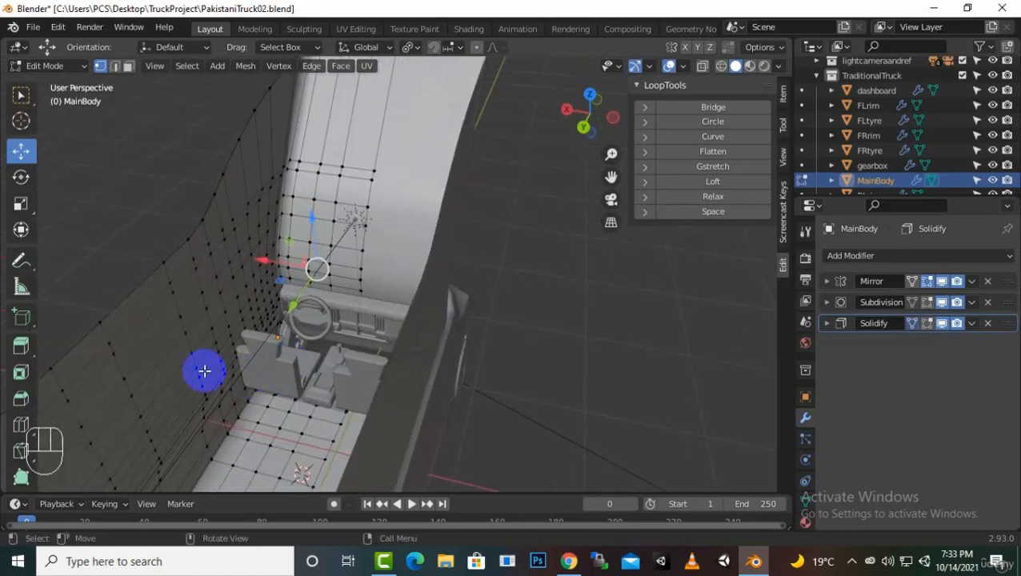
{"action": "left_click", "coordinate": [215, 336]}
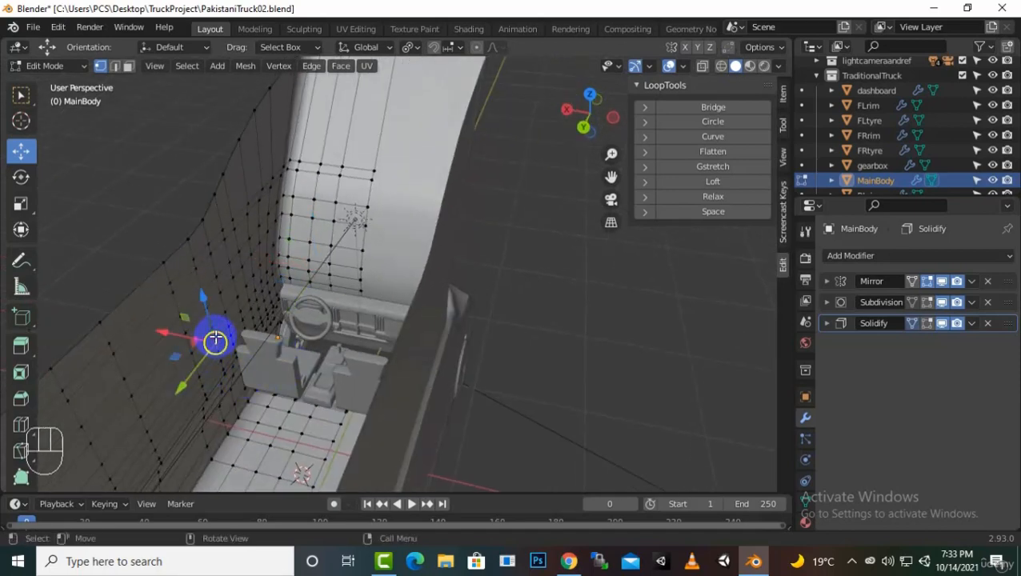
{"action": "left_click", "coordinate": [233, 401], "text": "alt"}
{"action": "middle_click_drag", "start_coordinate": [233, 401], "coordinate": [244, 428]}
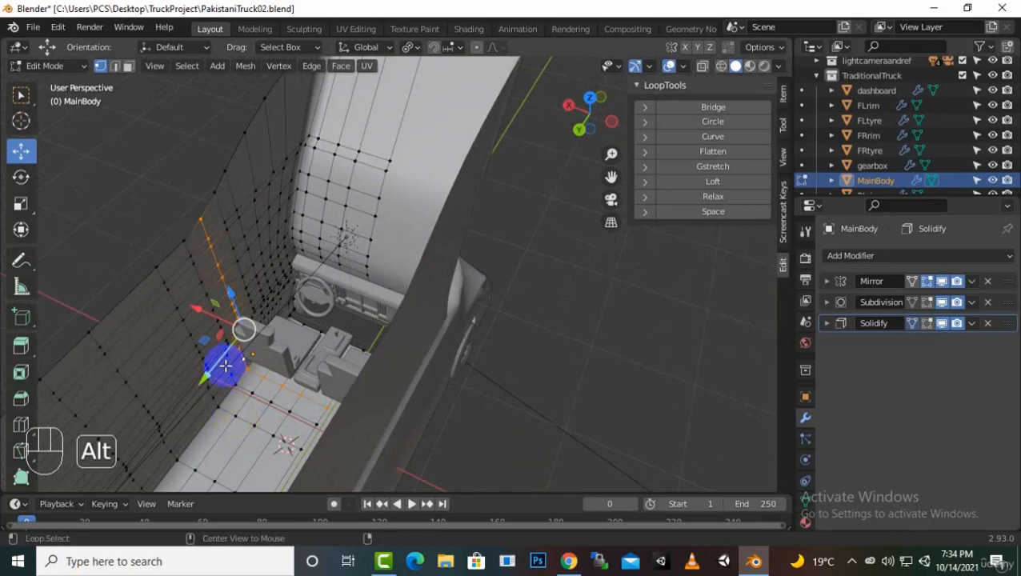
{"action": "middle_click_drag", "start_coordinate": [226, 366], "coordinate": [322, 333]}
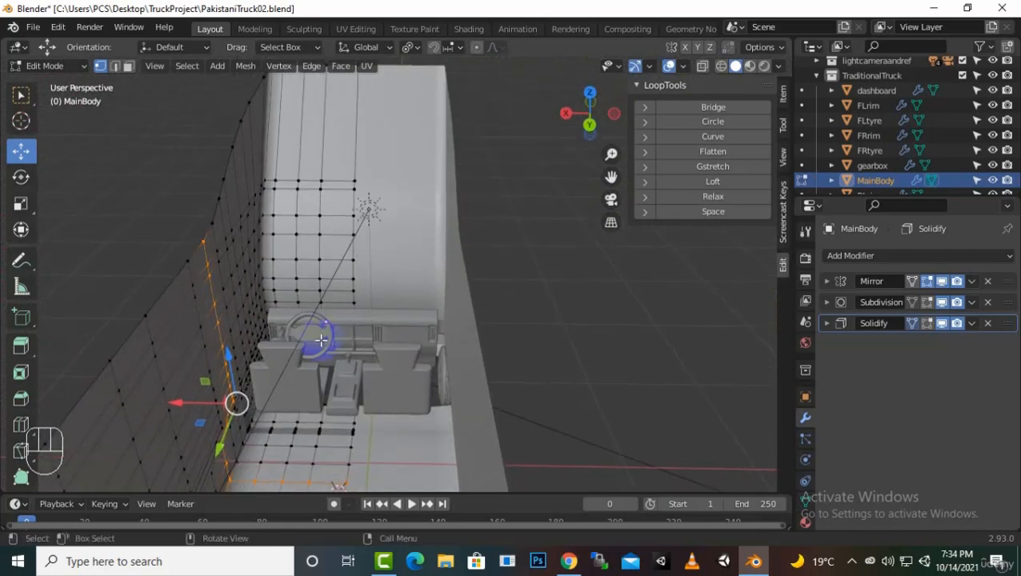
{"action": "key", "text": "s"}
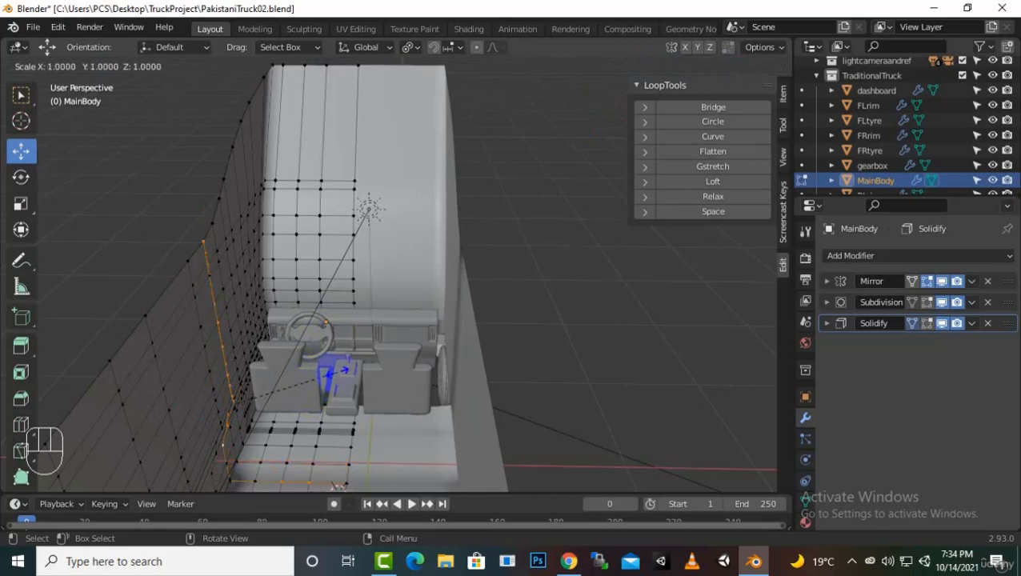
{"action": "left_click", "coordinate": [317, 356]}
{"action": "middle_click_drag", "start_coordinate": [320, 357], "coordinate": [360, 365]}
{"action": "key", "text": "ctrl+z"}
Step: Limit the selection to the side-wall edges behind the seats and extrude them inward about 0.2 m along X
{"action": "scroll", "coordinate": [361, 365], "scroll_direction": "down", "scroll_amount": 2}
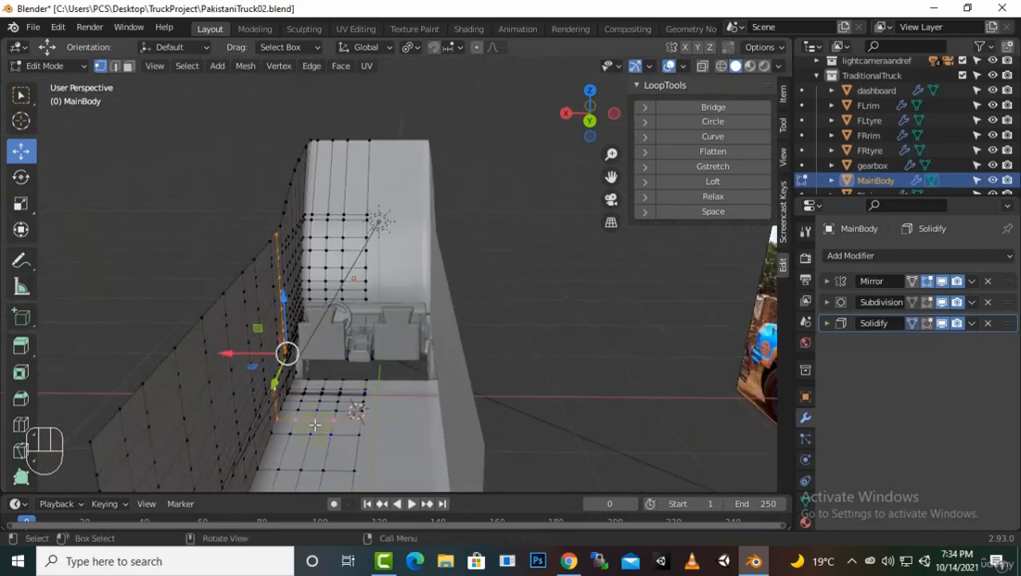
{"action": "left_click_drag", "start_coordinate": [372, 442], "coordinate": [284, 402], "text": "ctrl"}
{"action": "scroll", "coordinate": [310, 387], "scroll_direction": "up", "scroll_amount": 1}
{"action": "middle_click_drag", "start_coordinate": [309, 387], "coordinate": [313, 373]}
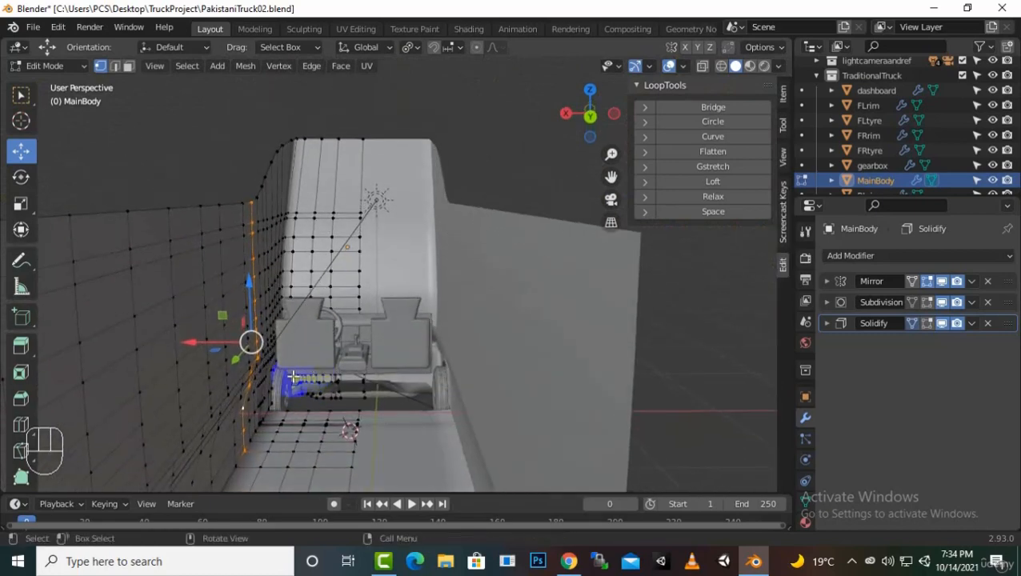
{"action": "key", "text": "e"}
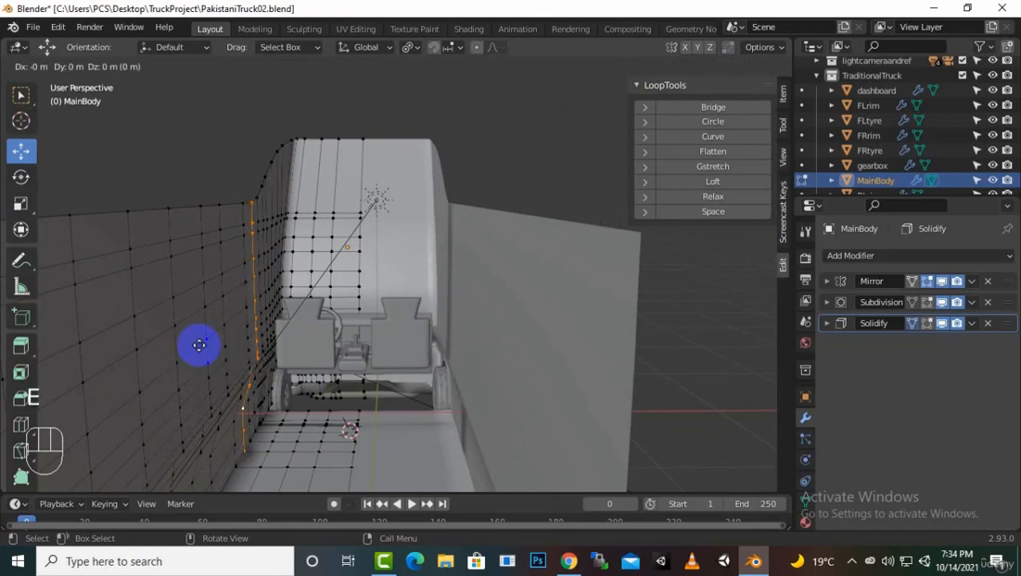
{"action": "key", "text": "x"}
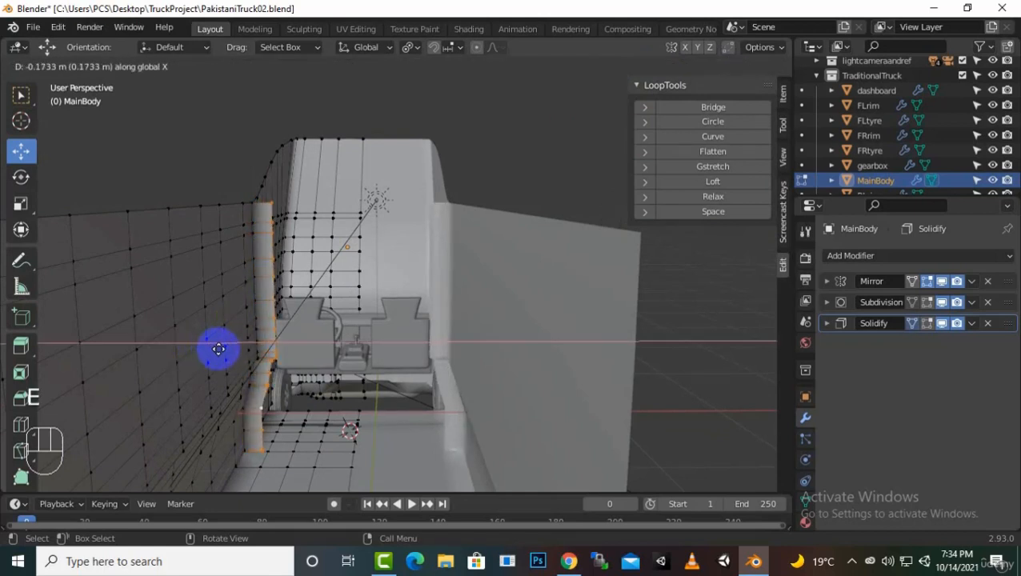
{"action": "left_click", "coordinate": [221, 349]}
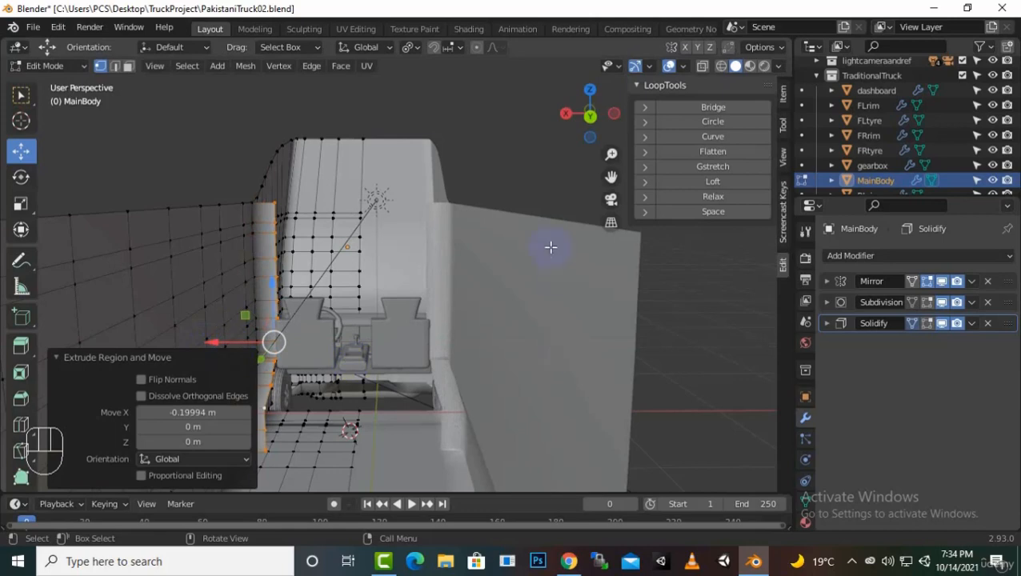
Step: Merge the bottom inner vertex of the extruded strip with the adjacent floor vertex at their center
{"action": "left_click_drag", "start_coordinate": [621, 199], "coordinate": [669, 42]}
{"action": "scroll", "coordinate": [342, 407], "scroll_direction": "up", "scroll_amount": 4}
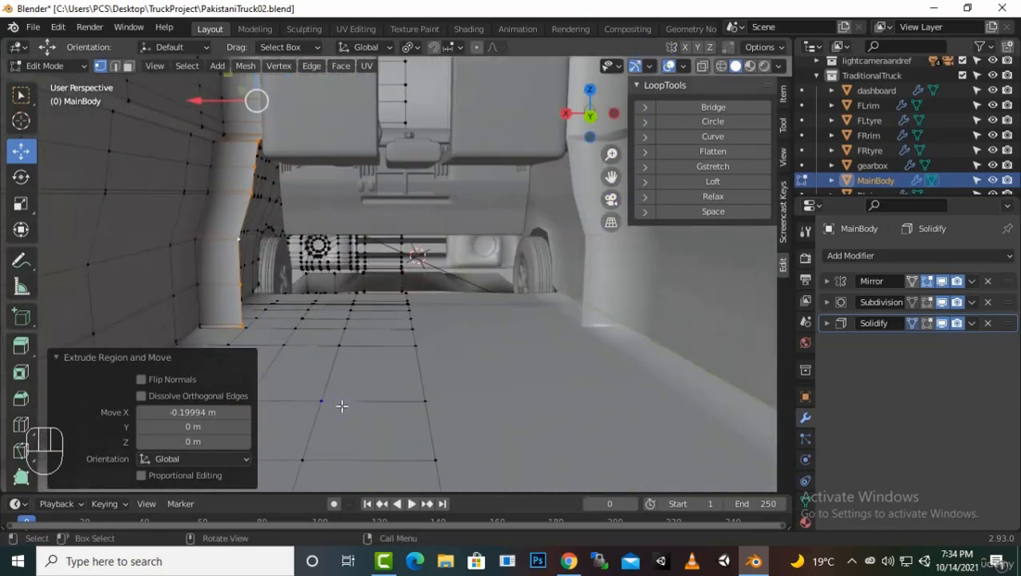
{"action": "left_click_drag", "start_coordinate": [612, 178], "coordinate": [682, 53]}
{"action": "scroll", "coordinate": [286, 254], "scroll_direction": "up", "scroll_amount": 2}
{"action": "scroll", "coordinate": [312, 240], "scroll_direction": "up", "scroll_amount": 5}
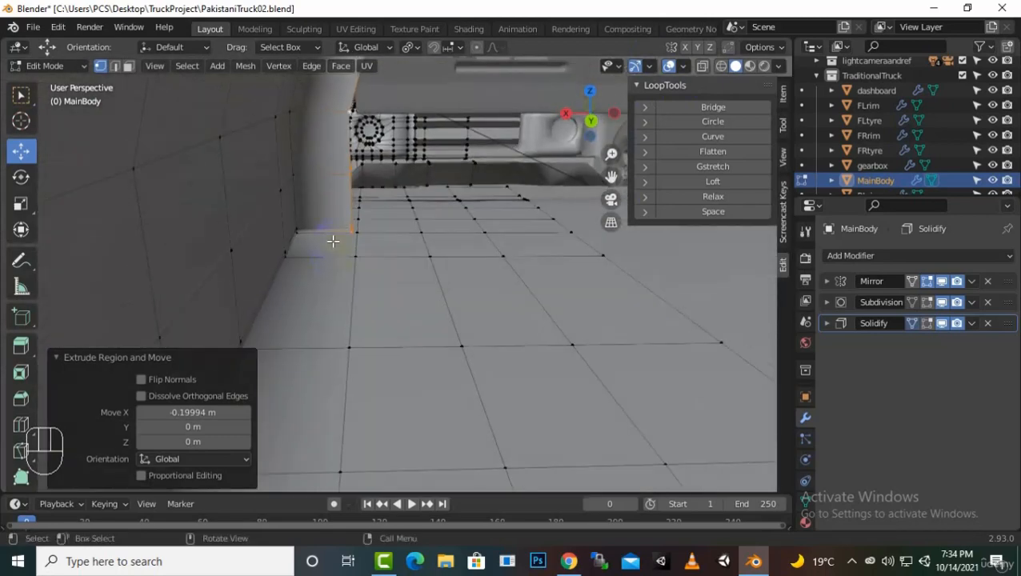
{"action": "middle_click_drag", "start_coordinate": [339, 246], "coordinate": [349, 273]}
{"action": "left_click", "coordinate": [343, 293]}
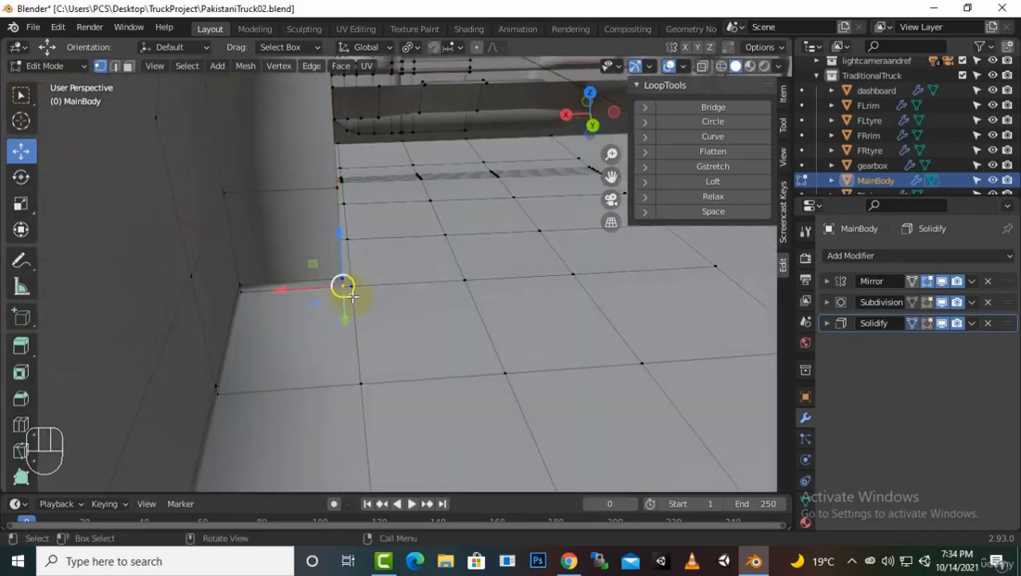
{"action": "left_click", "coordinate": [346, 288], "text": "shift"}
{"action": "right_click", "coordinate": [352, 292]}
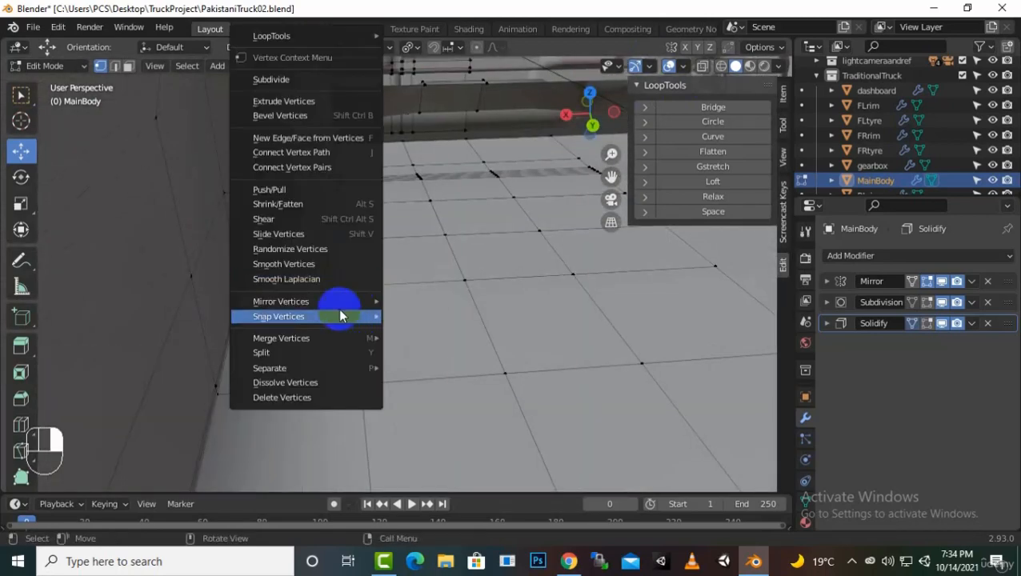
{"action": "mouse_move", "coordinate": [367, 337]}
{"action": "left_click", "coordinate": [409, 338]}
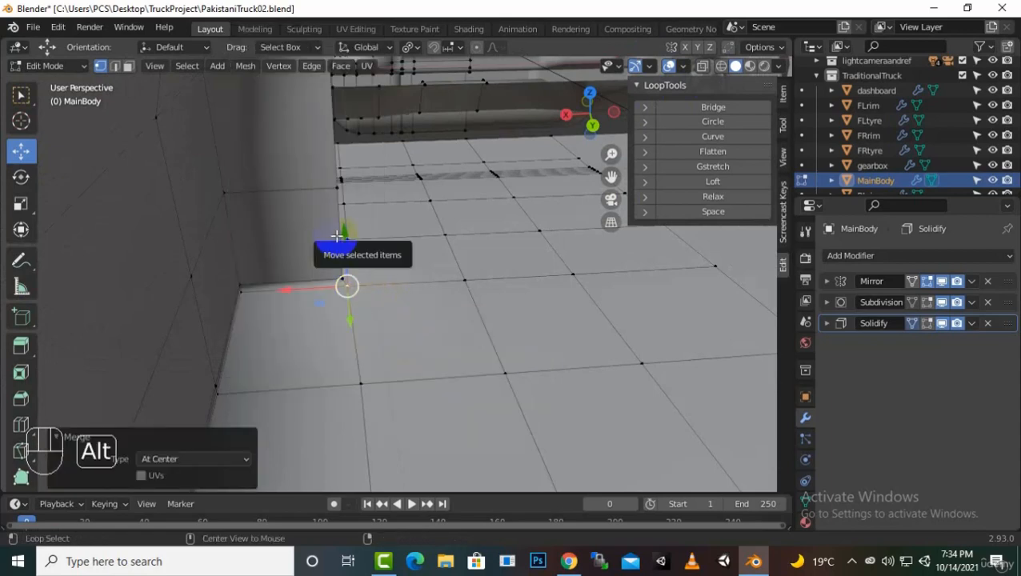
Step: Select the inner edge of the extruded strip behind the seats and flatten it along Y with scale 0
{"action": "left_click", "coordinate": [338, 235], "text": "alt"}
{"action": "scroll", "coordinate": [372, 301], "scroll_direction": "down", "scroll_amount": 5}
{"action": "scroll", "coordinate": [372, 302], "scroll_direction": "up", "scroll_amount": 3}
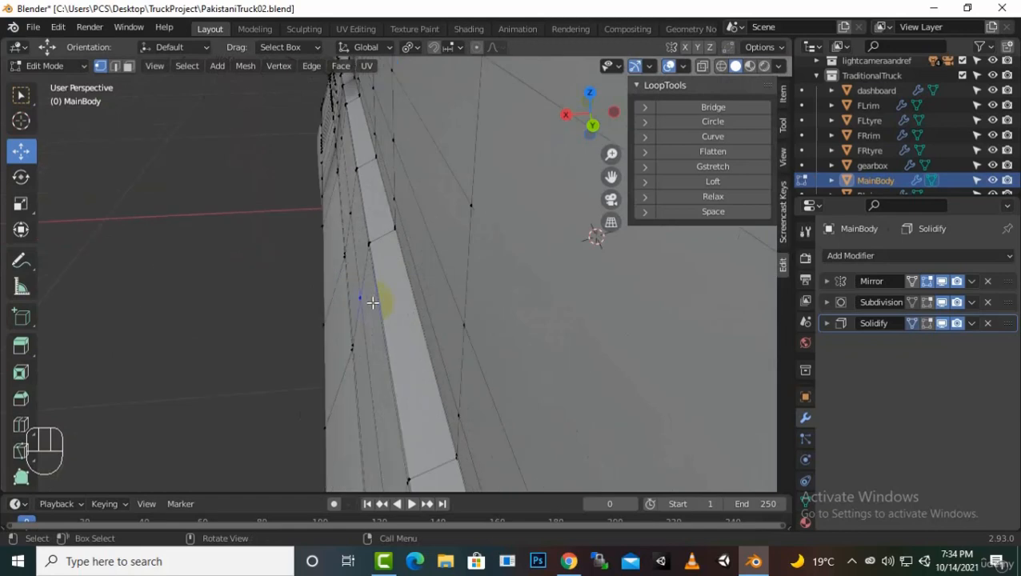
{"action": "scroll", "coordinate": [373, 302], "scroll_direction": "down", "scroll_amount": 5}
{"action": "middle_click_drag", "start_coordinate": [382, 304], "coordinate": [386, 269]}
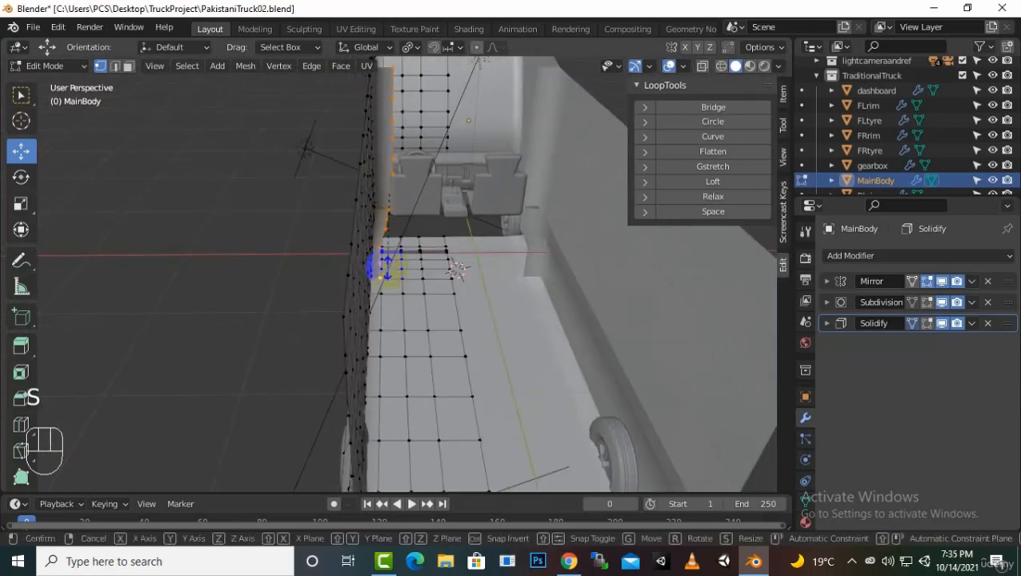
{"action": "key", "text": "s"}
{"action": "key", "text": "y"}
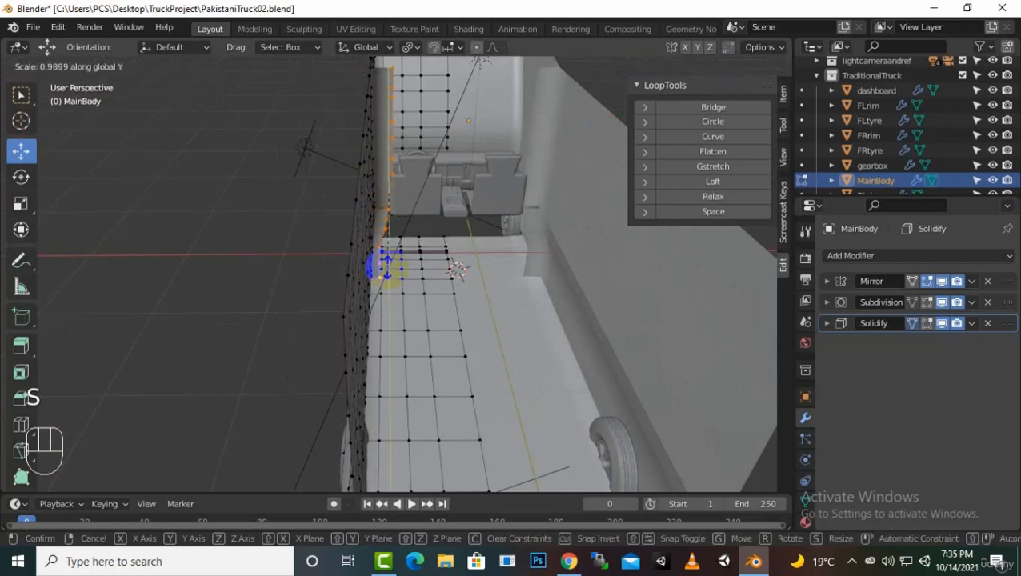
{"action": "left_click", "coordinate": [387, 266]}
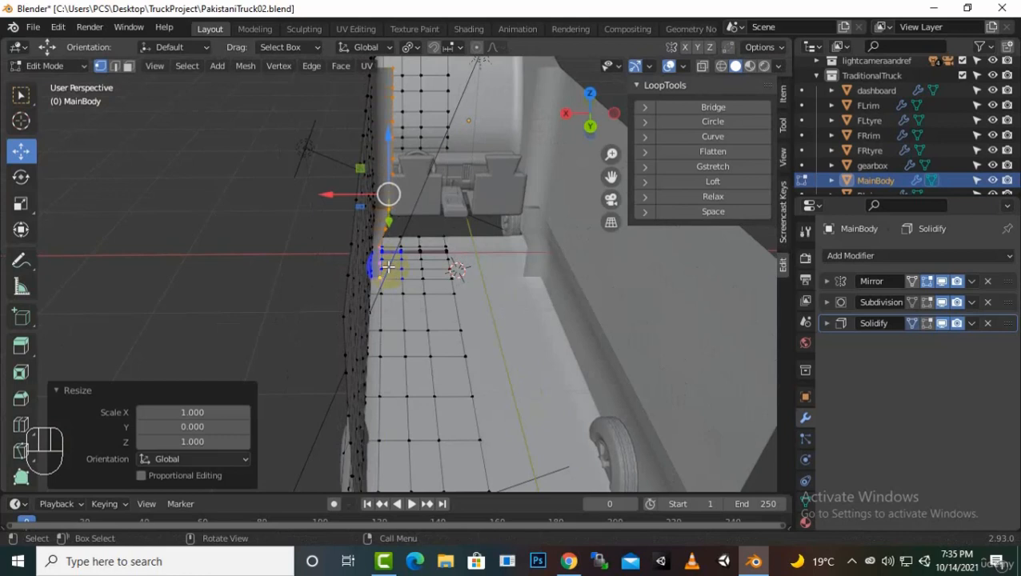
Step: Try flattening the strip's inner edge along Z with scale 0, and undo it
{"action": "key", "text": "ctrl"}
{"action": "key", "text": "s"}
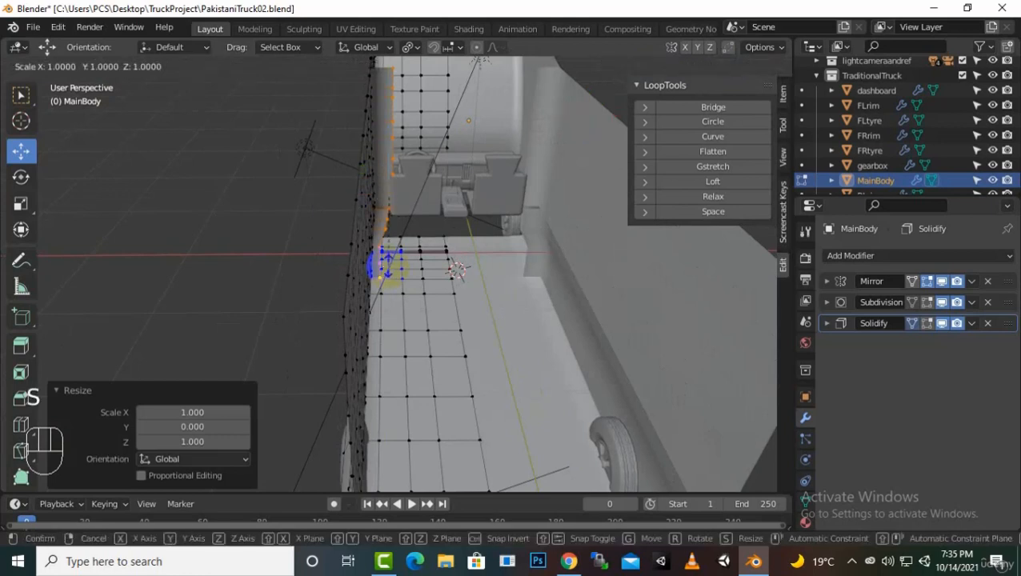
{"action": "type", "text": "z0"}
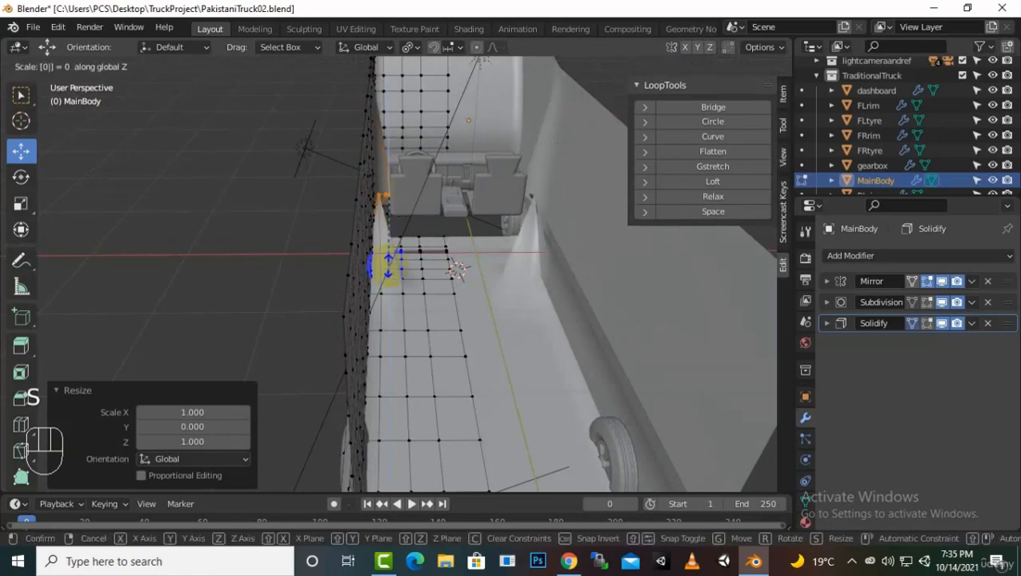
{"action": "key", "text": "Return"}
{"action": "middle_click_drag", "start_coordinate": [382, 264], "coordinate": [390, 301]}
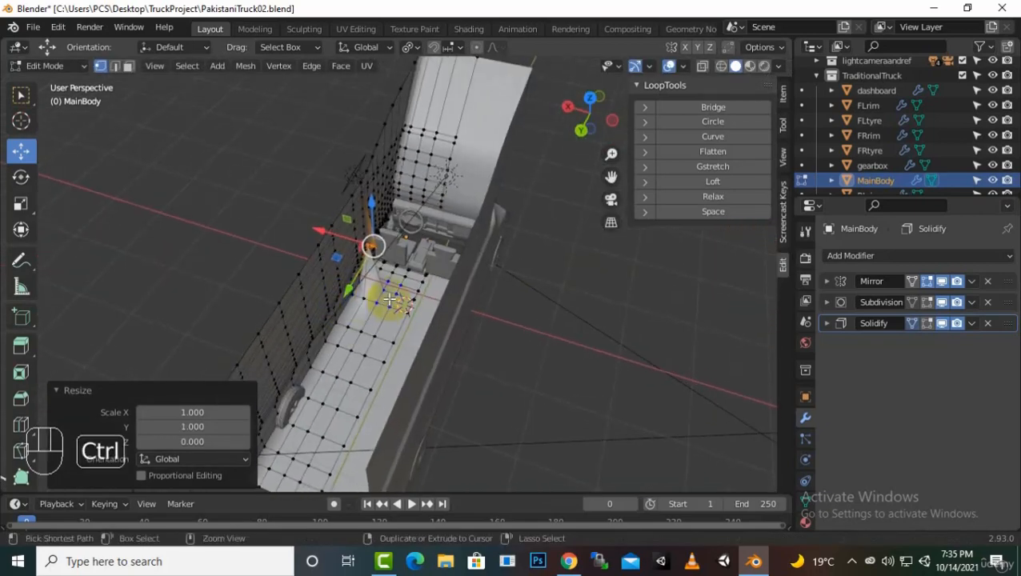
{"action": "key", "text": "ctrl+z"}
Step: Flatten the strip's inner edge along X and move it about 0.064 m along X toward the side wall
{"action": "key", "text": "s"}
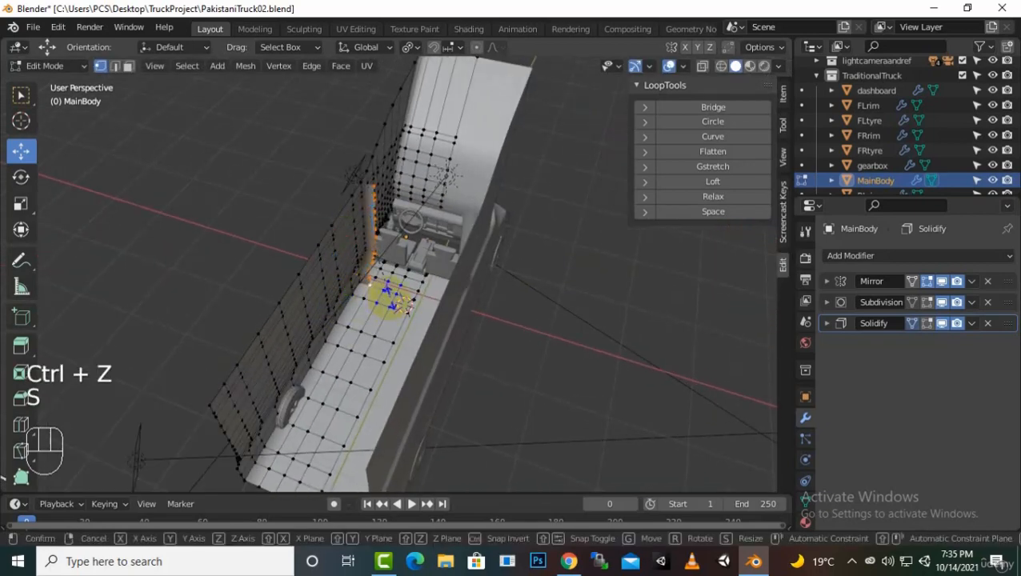
{"action": "key", "text": "x"}
{"action": "key", "text": "Return"}
{"action": "middle_click_drag", "start_coordinate": [391, 297], "coordinate": [442, 283]}
{"action": "scroll", "coordinate": [417, 265], "scroll_direction": "up", "scroll_amount": 6}
{"action": "left_click_drag", "start_coordinate": [313, 107], "coordinate": [289, 120]}
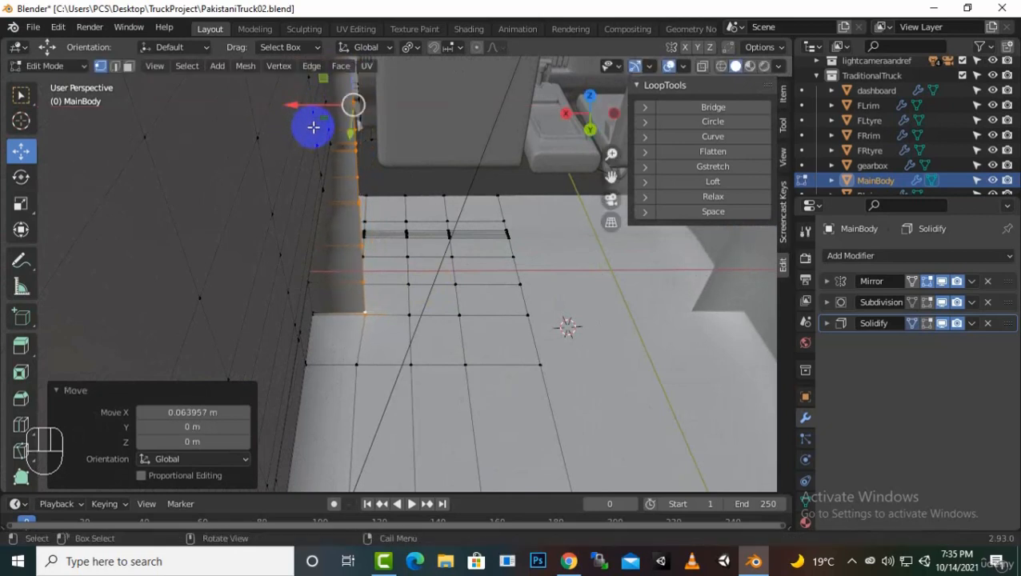
Step: Extrude the straightened inner edge another 0.2 m or so inward along X to widen the partition behind the seats
{"action": "key", "text": "e"}
{"action": "key", "text": "x"}
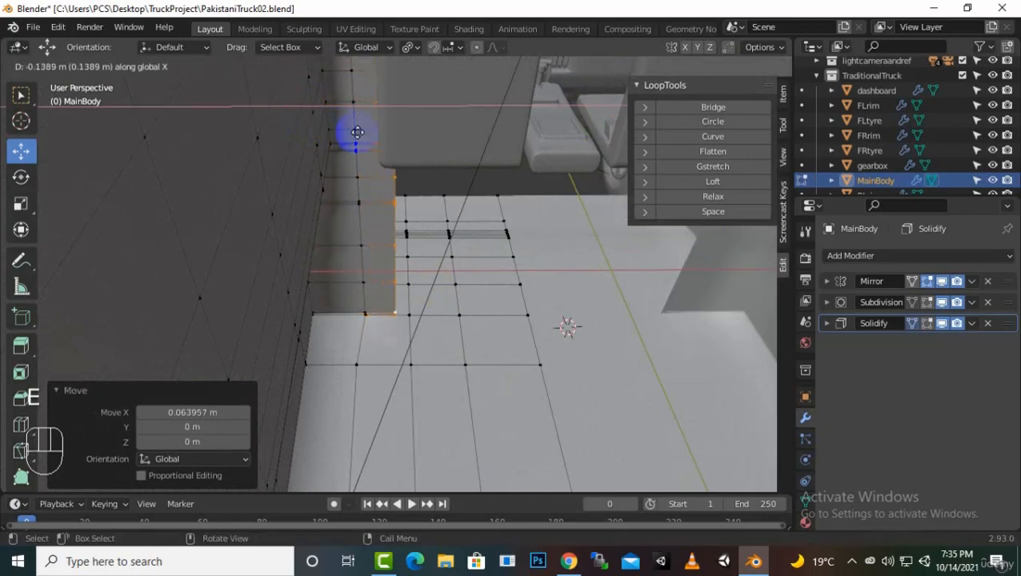
{"action": "left_click", "coordinate": [373, 140]}
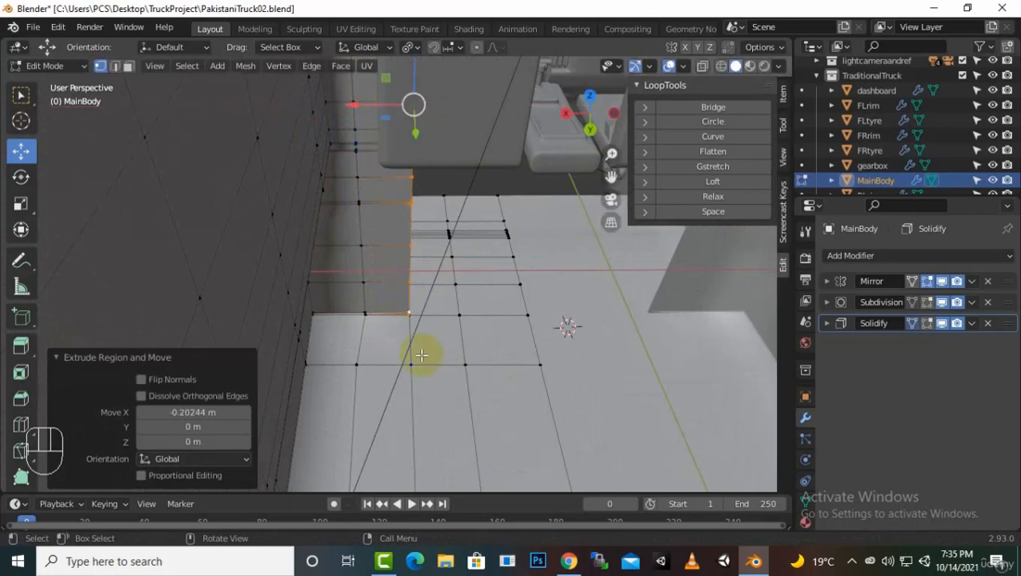
Step: Merge the partition's bottom inner corner vertex with the adjacent floor vertex at center
{"action": "scroll", "coordinate": [422, 353], "scroll_direction": "up", "scroll_amount": 4}
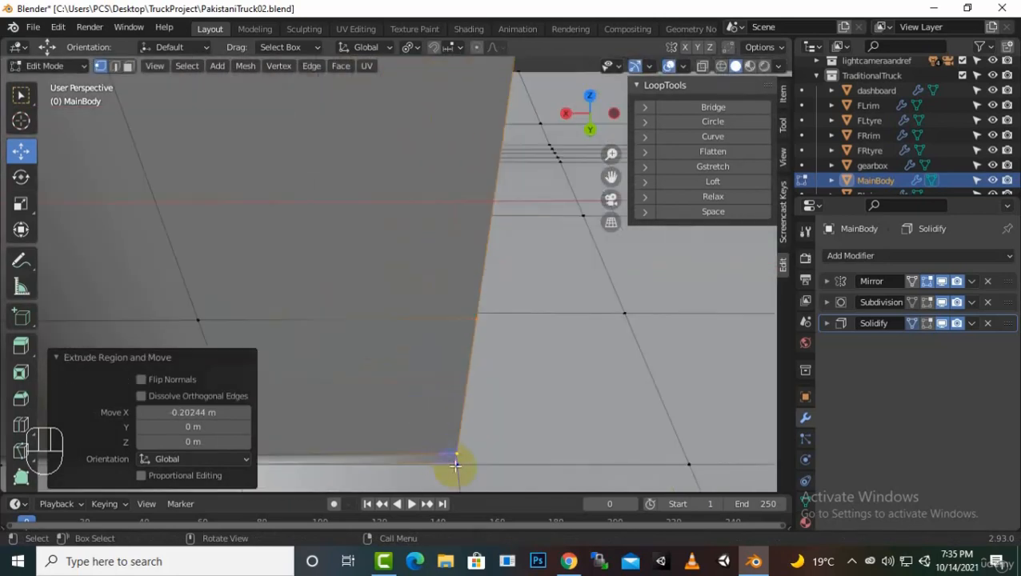
{"action": "left_click", "coordinate": [455, 465]}
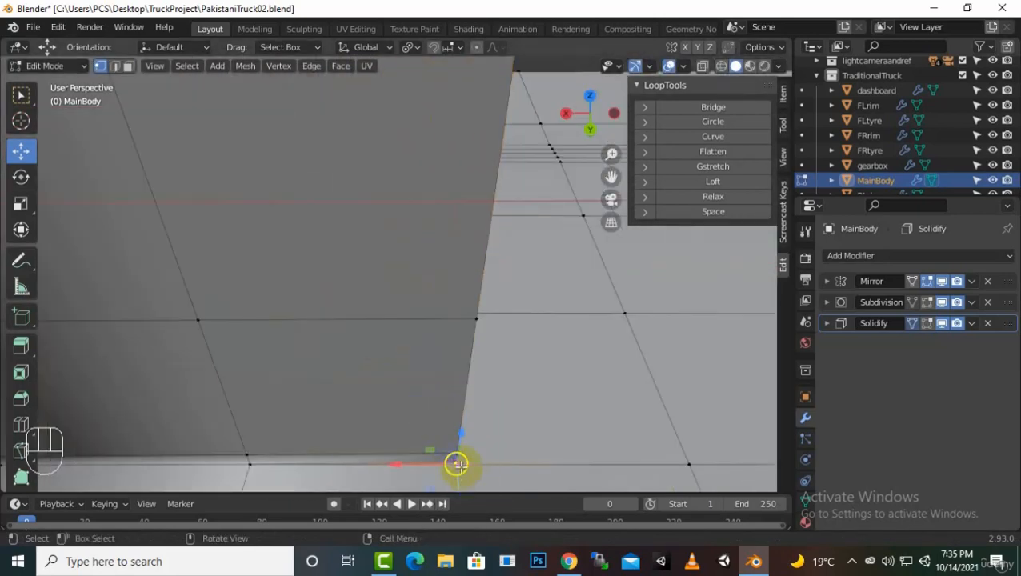
{"action": "right_click", "coordinate": [457, 464]}
{"action": "mouse_move", "coordinate": [447, 468]}
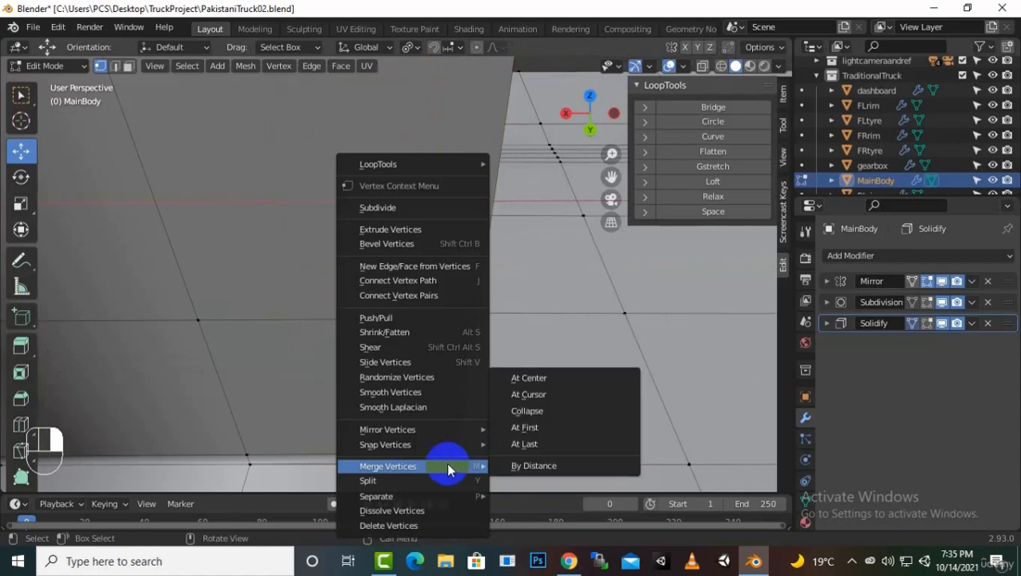
{"action": "left_click", "coordinate": [554, 377]}
{"action": "scroll", "coordinate": [529, 376], "scroll_direction": "down", "scroll_amount": 3}
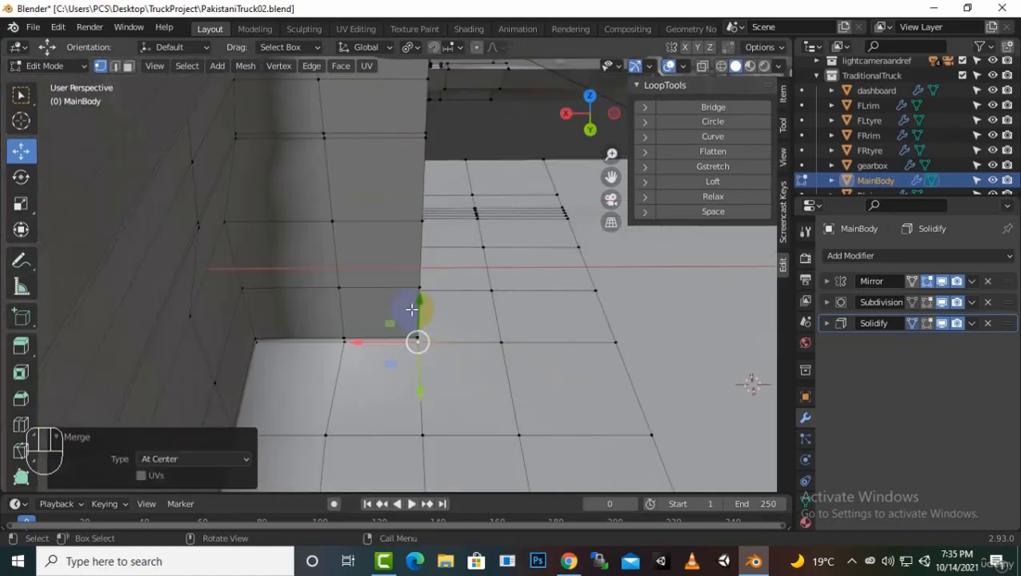
Step: Extrude the partition's inner vertical edge about 0.22 m further inward along X
{"action": "left_click", "coordinate": [432, 324], "text": "alt"}
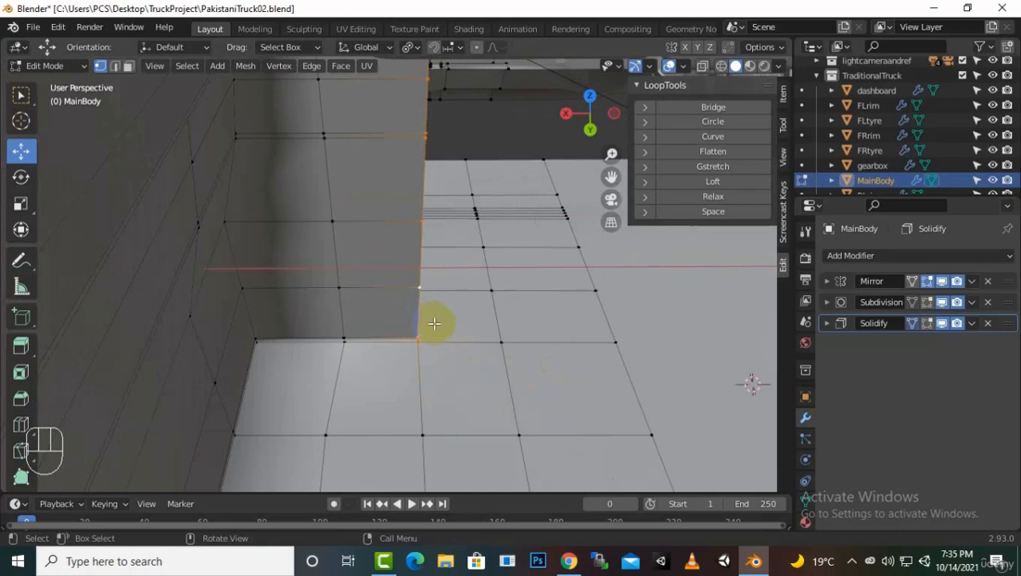
{"action": "key", "text": "e"}
{"action": "key", "text": "x"}
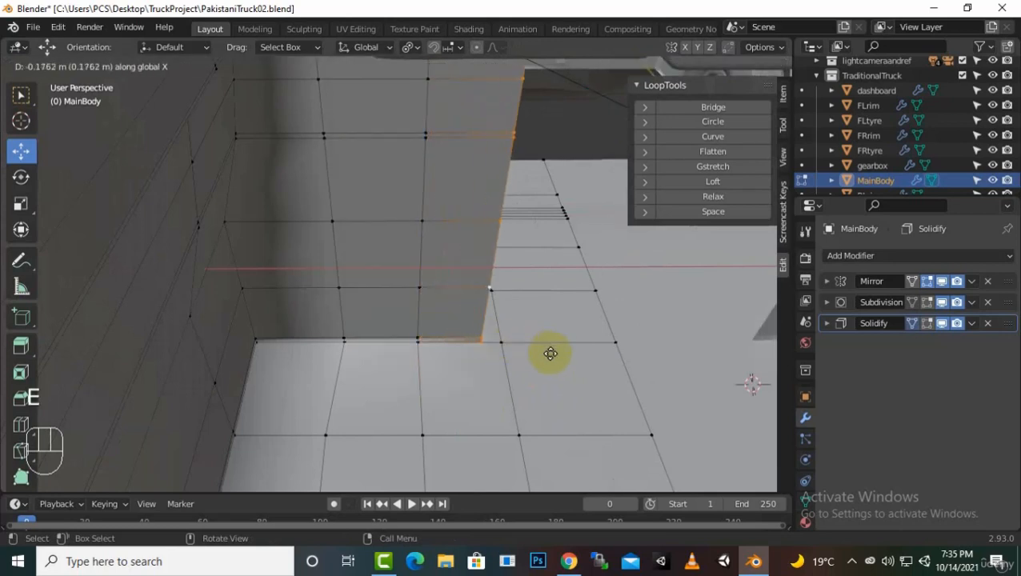
{"action": "left_click", "coordinate": [526, 358]}
Step: Merge the bottom corner of the newly extruded partition column with the nearby floor vertex at center
{"action": "scroll", "coordinate": [530, 367], "scroll_direction": "up", "scroll_amount": 3}
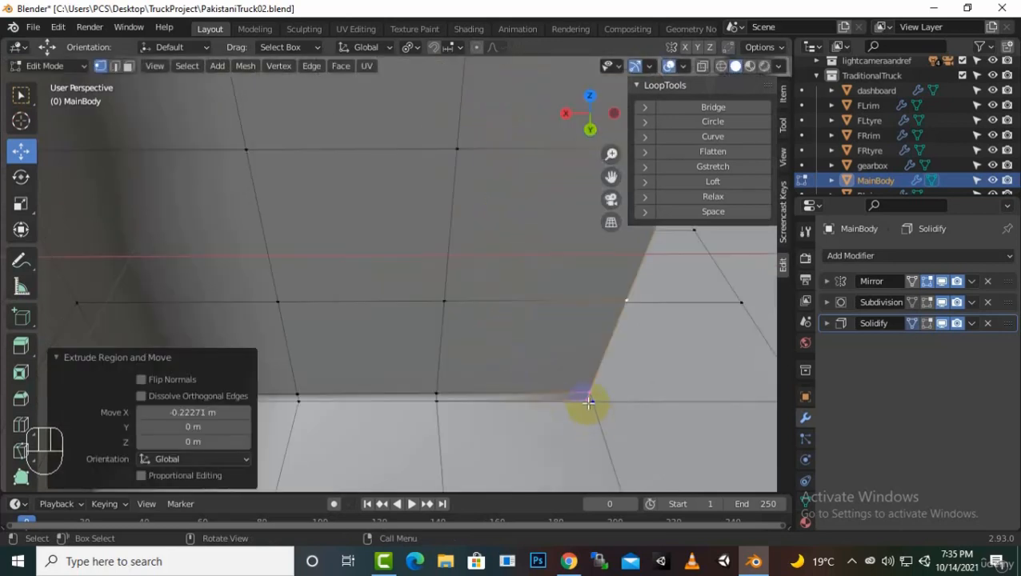
{"action": "left_click", "coordinate": [586, 402]}
{"action": "key", "text": "shift"}
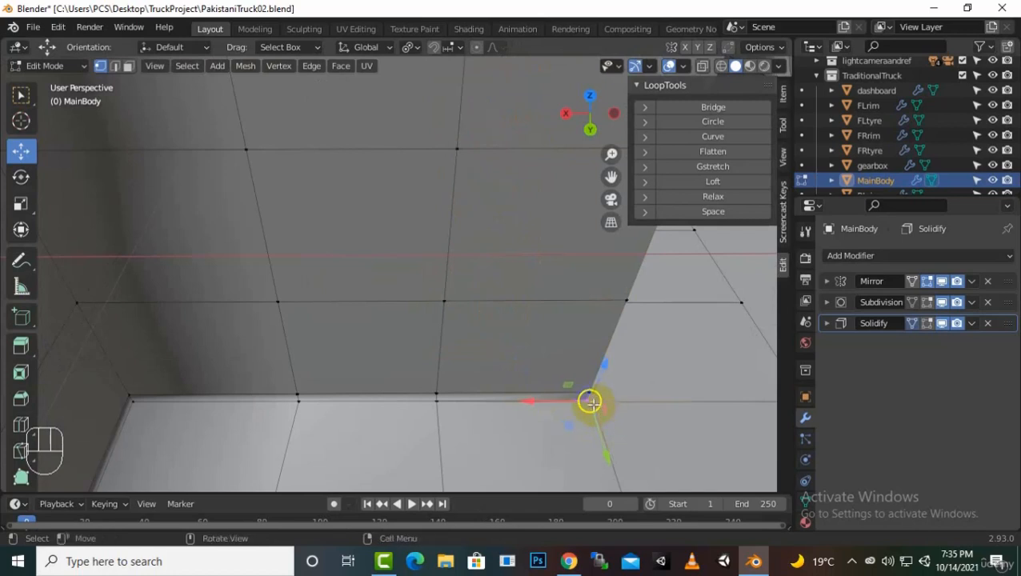
{"action": "right_click", "coordinate": [587, 402]}
{"action": "mouse_move", "coordinate": [564, 402]}
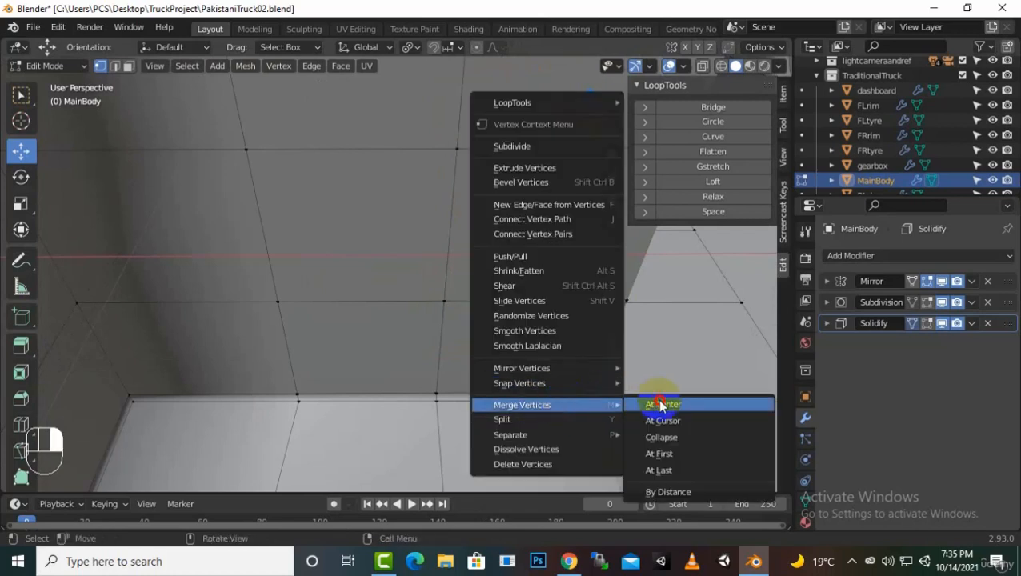
{"action": "left_click", "coordinate": [653, 402]}
Step: Select the partition's new inner edge and extrude it about 0.32 m along X toward the truck's centerline
{"action": "left_click", "coordinate": [581, 348], "text": "alt"}
{"action": "mouse_move", "coordinate": [586, 353]}
{"action": "middle_mouse_down"}
{"action": "mouse_move", "coordinate": [567, 380]}
{"action": "mouse_move", "coordinate": [553, 371]}
{"action": "mouse_move", "coordinate": [572, 365]}
{"action": "middle_mouse_up"}
{"action": "key", "text": "e"}
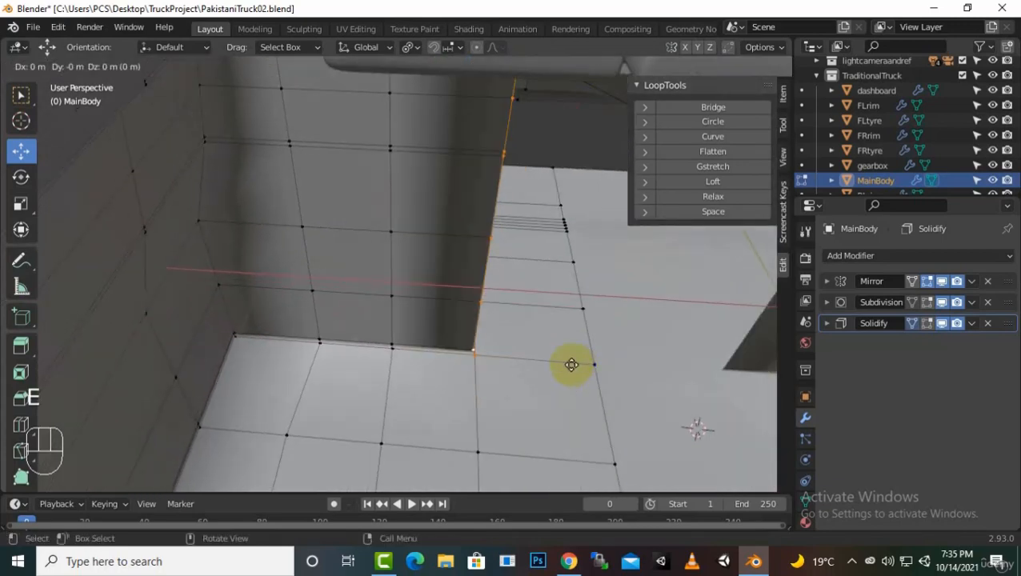
{"action": "key", "text": "x"}
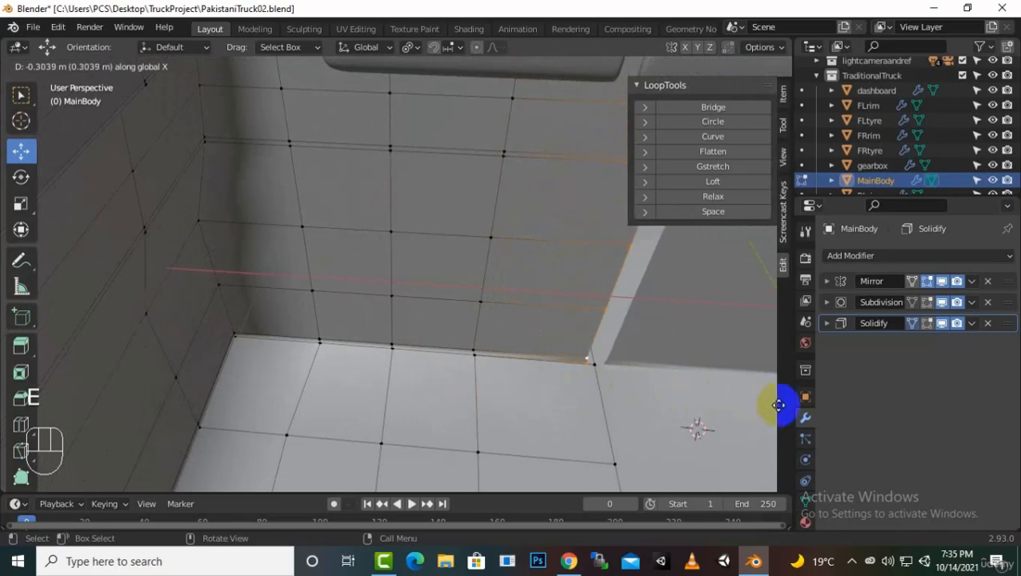
{"action": "left_click", "coordinate": [788, 407]}
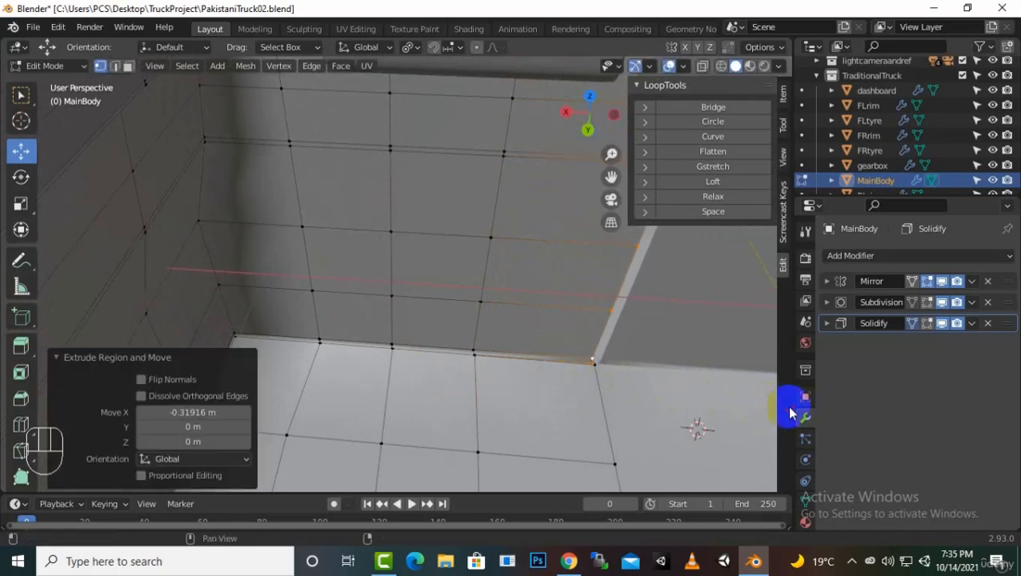
Step: Join the last partition column to the floor by merging its bottom corner and the floor vertex at center
{"action": "middle_click_drag", "start_coordinate": [636, 390], "coordinate": [575, 388]}
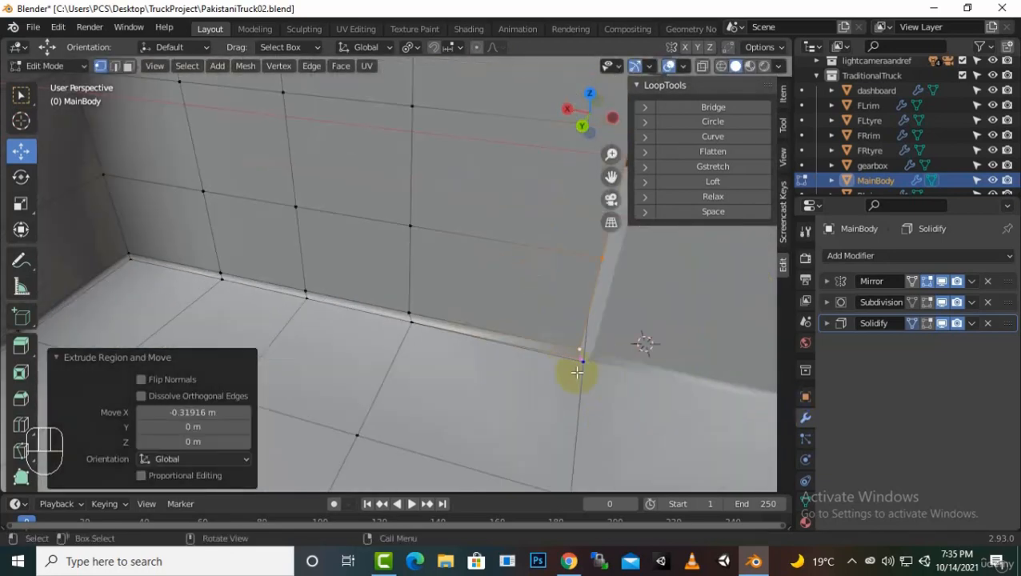
{"action": "left_click", "coordinate": [583, 364]}
{"action": "left_click", "coordinate": [581, 362], "text": "shift"}
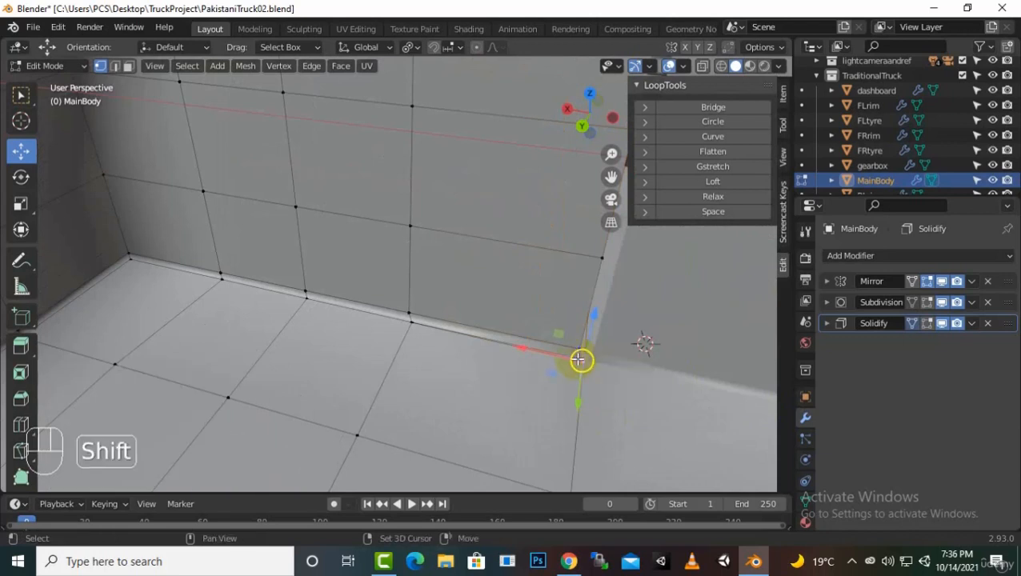
{"action": "right_click", "coordinate": [581, 362]}
{"action": "mouse_move", "coordinate": [580, 364]}
{"action": "left_click", "coordinate": [648, 359]}
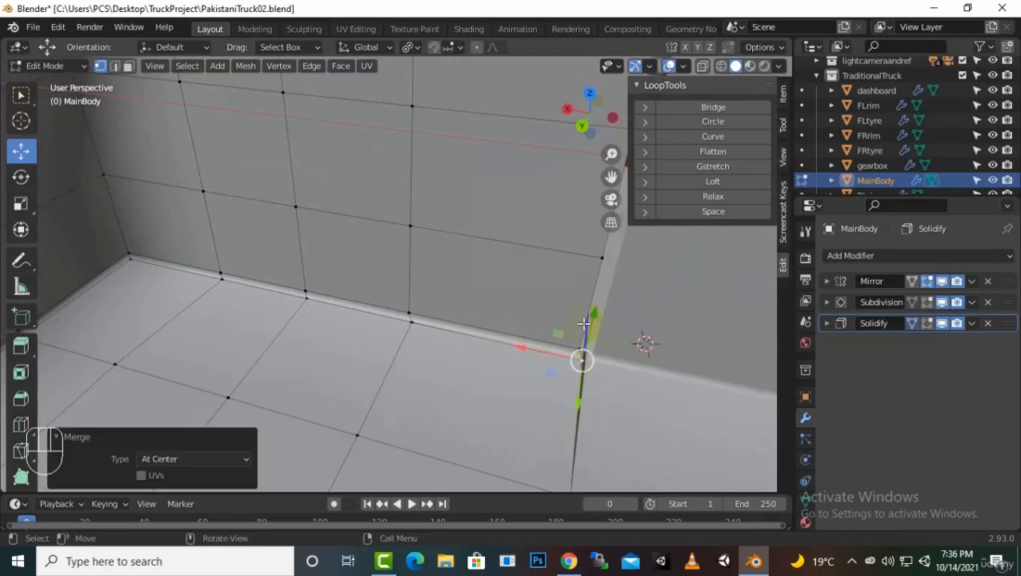
Step: Move the partition's inner edge about 0.14 m along X to close it at the mirror line, and return to Object Mode
{"action": "left_click", "coordinate": [592, 296], "text": "alt"}
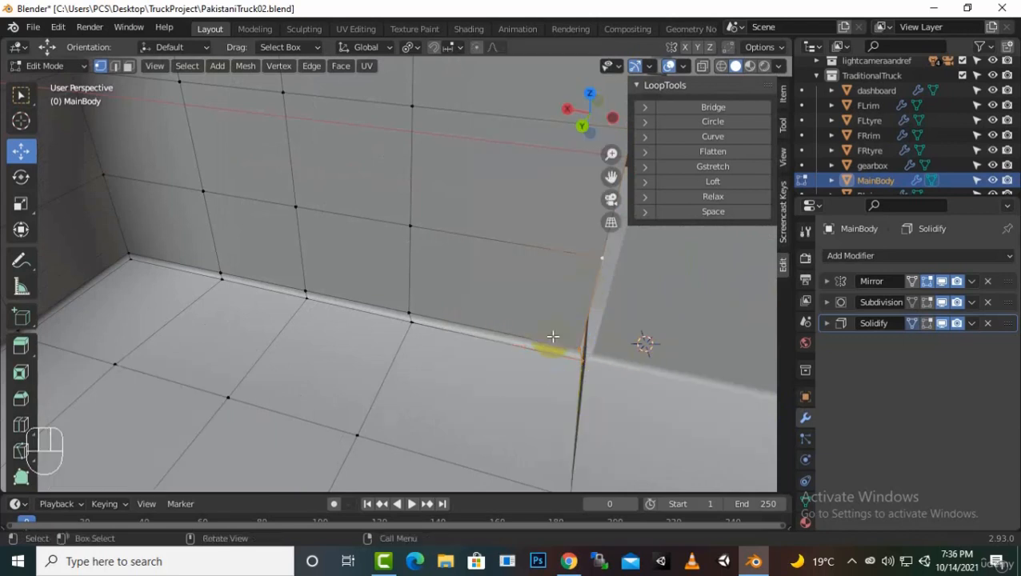
{"action": "scroll", "coordinate": [464, 394], "scroll_direction": "down", "scroll_amount": 5}
{"action": "middle_click_drag", "start_coordinate": [212, 173], "coordinate": [357, 200]}
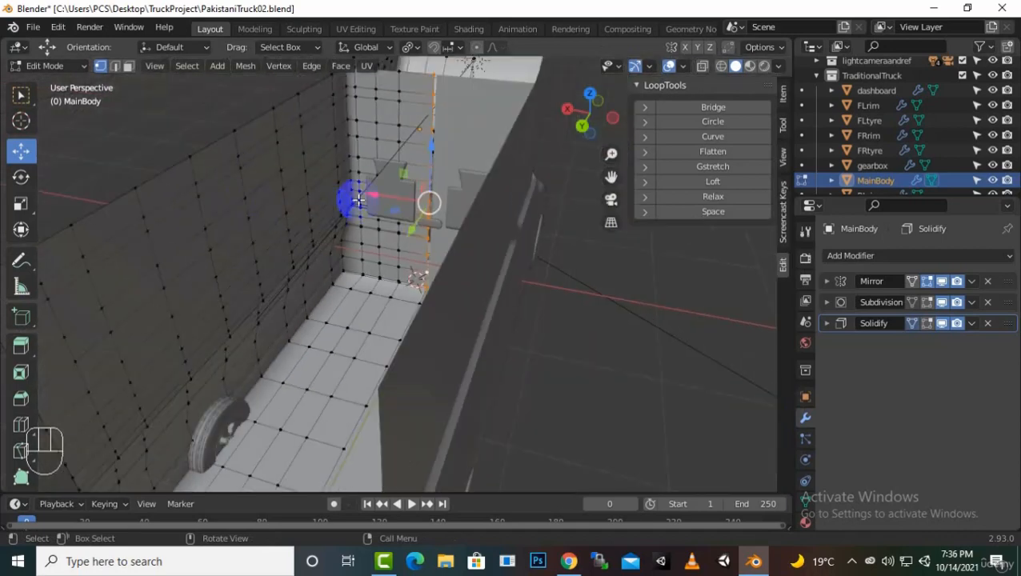
{"action": "left_click_drag", "start_coordinate": [376, 196], "coordinate": [422, 220]}
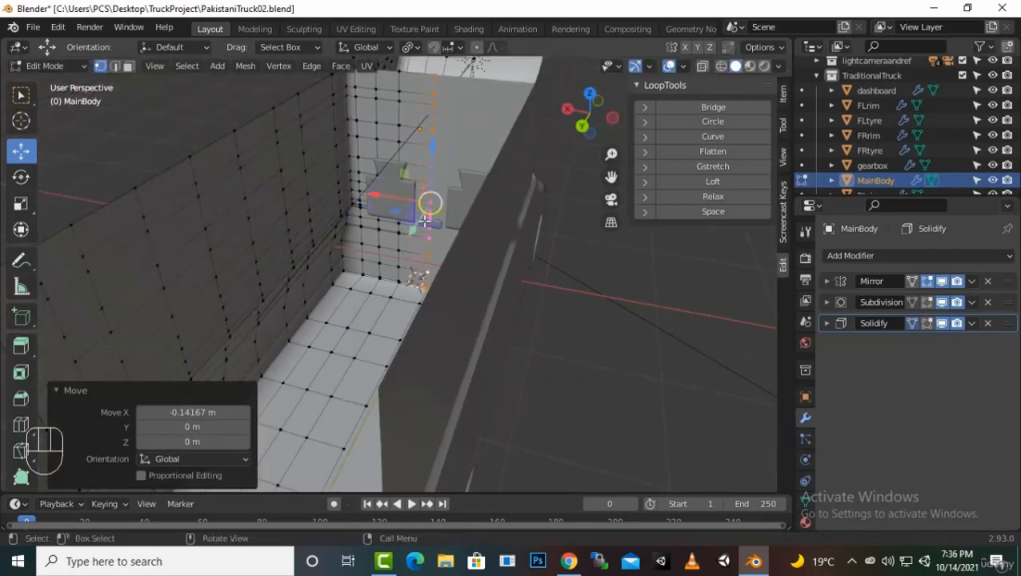
{"action": "middle_click_drag", "start_coordinate": [470, 294], "coordinate": [438, 210]}
{"action": "middle_click_drag", "start_coordinate": [467, 91], "coordinate": [468, 205]}
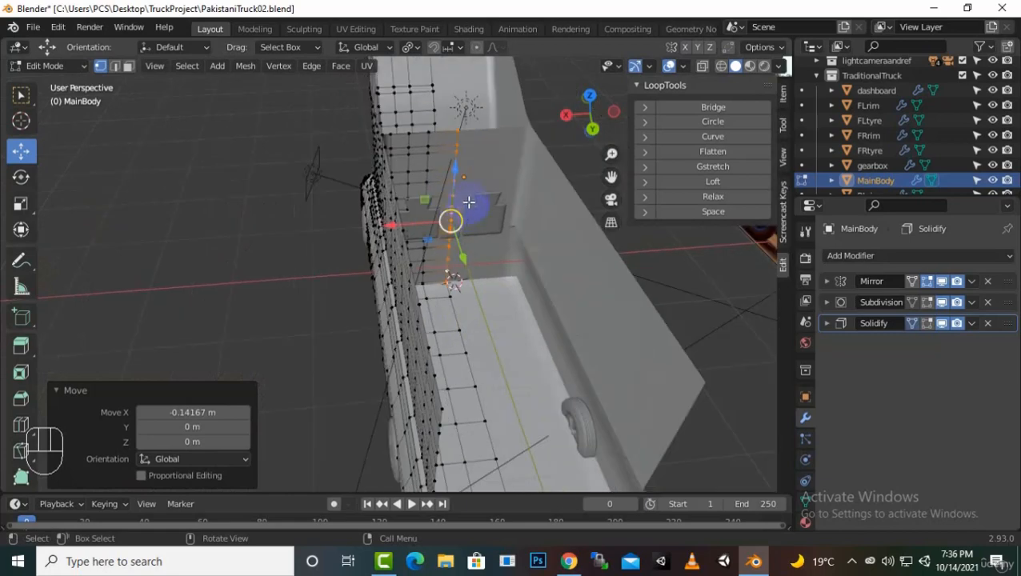
{"action": "key", "text": "Tab"}
Step: Select the gearbox and the seats together and move them about 0.044 m along negative Y, away from the partition
{"action": "middle_click_drag", "start_coordinate": [459, 246], "coordinate": [444, 289]}
{"action": "left_click", "coordinate": [436, 286]}
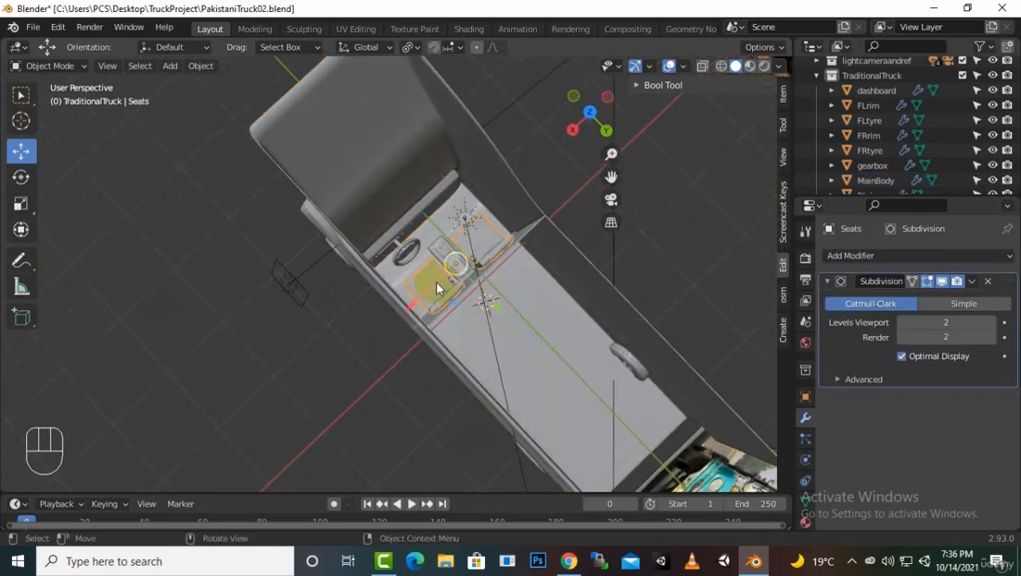
{"action": "left_click", "coordinate": [480, 232], "text": "shift"}
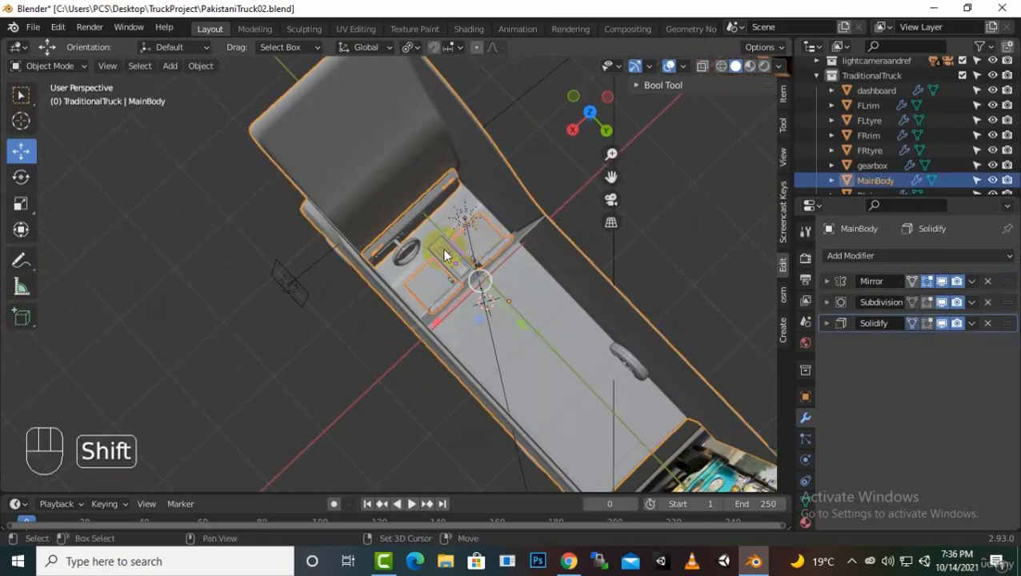
{"action": "left_click", "coordinate": [444, 257]}
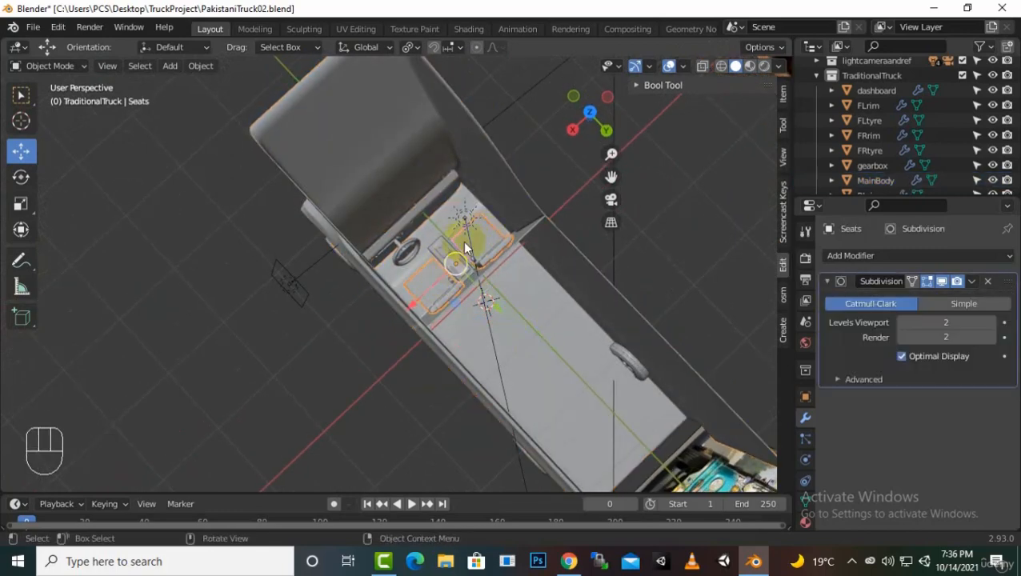
{"action": "left_click", "coordinate": [444, 257]}
{"action": "middle_click_drag", "start_coordinate": [440, 255], "coordinate": [510, 267]}
{"action": "left_click", "coordinate": [433, 269], "text": "shift"}
{"action": "middle_click_drag", "start_coordinate": [525, 303], "coordinate": [537, 285]}
{"action": "left_click_drag", "start_coordinate": [543, 264], "coordinate": [573, 243]}
{"action": "scroll", "coordinate": [573, 238], "scroll_direction": "down", "scroll_amount": 3}
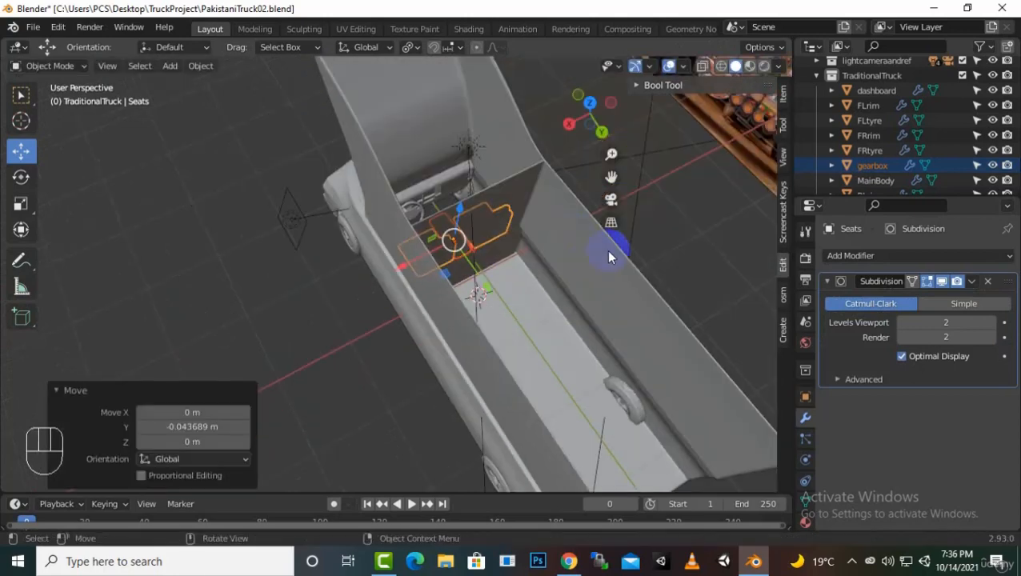
Step: Select the main body and examine the cabin, partition, side walls and cargo area from several angles against the reference photos
{"action": "middle_click_drag", "start_coordinate": [607, 250], "coordinate": [271, 289]}
{"action": "scroll", "coordinate": [530, 234], "scroll_direction": "down", "scroll_amount": 2}
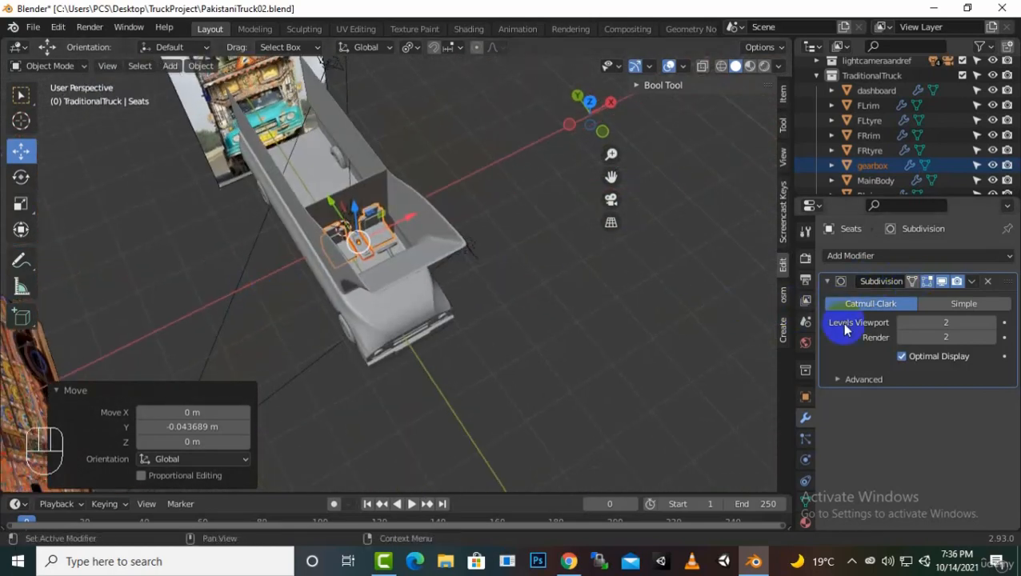
{"action": "middle_click_drag", "start_coordinate": [513, 326], "coordinate": [470, 285]}
{"action": "left_click", "coordinate": [494, 276]}
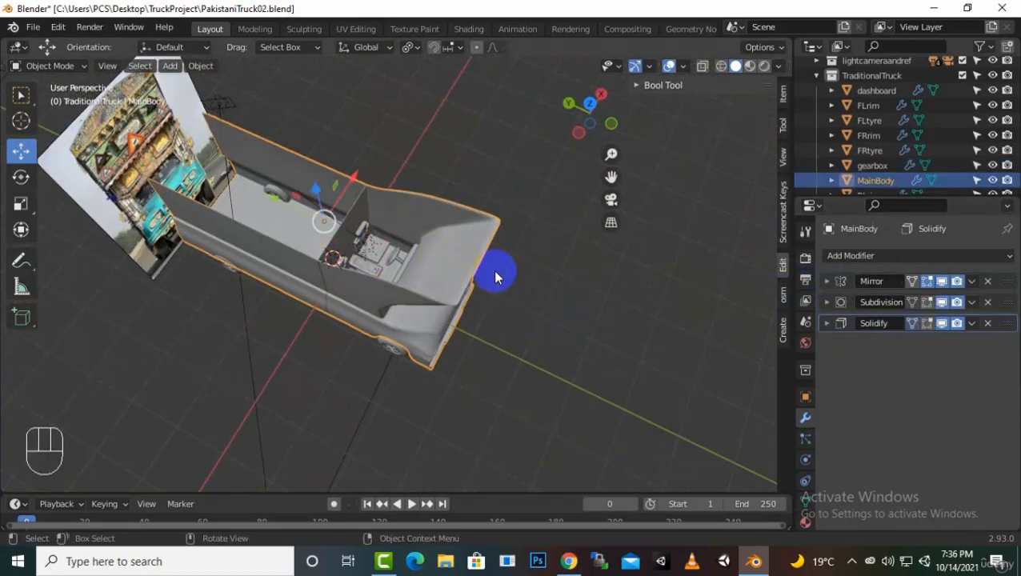
{"action": "left_click", "coordinate": [370, 245]}
{"action": "left_click", "coordinate": [547, 289]}
{"action": "left_click", "coordinate": [453, 286]}
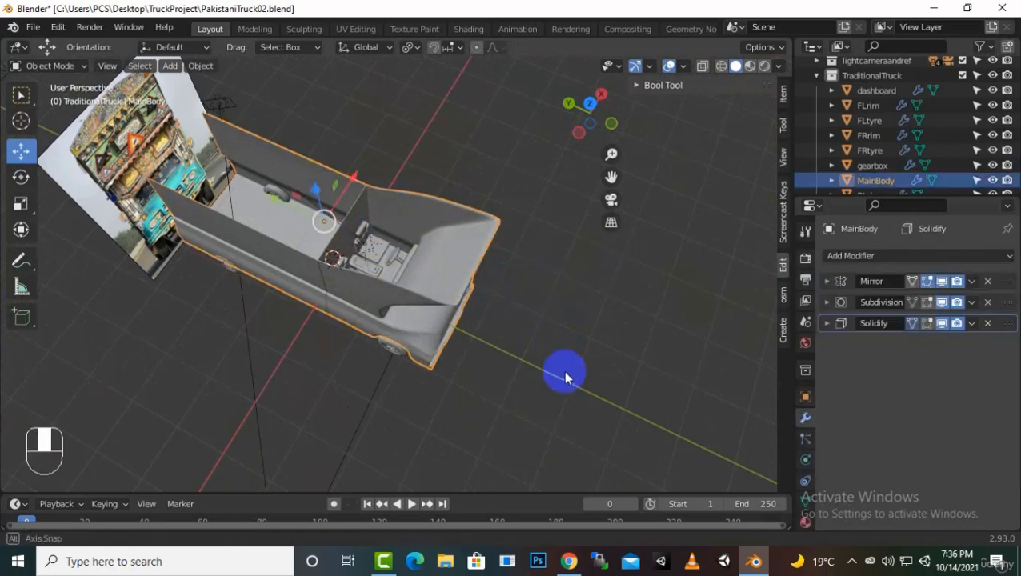
{"action": "middle_click_drag", "start_coordinate": [563, 370], "coordinate": [696, 321]}
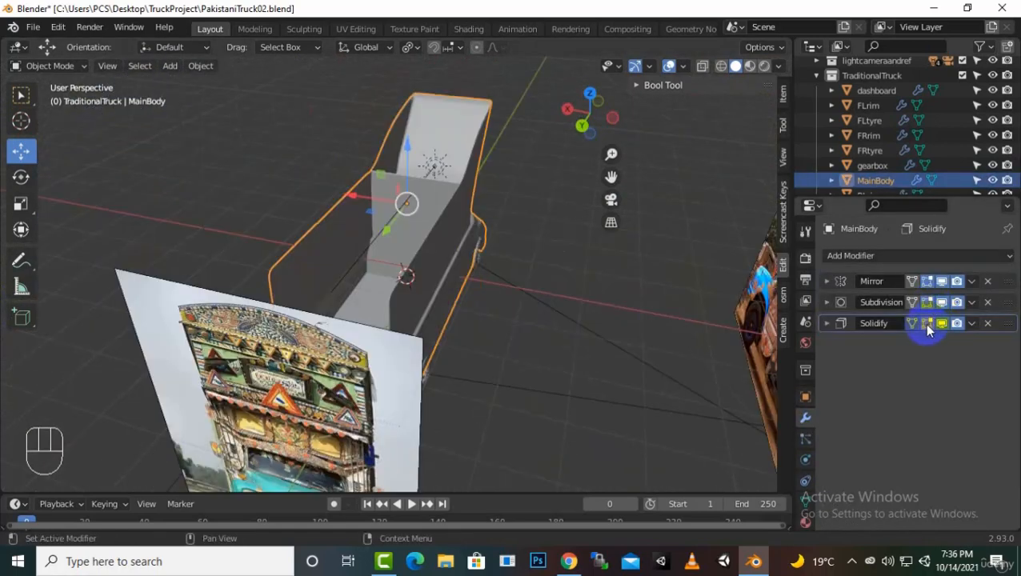
{"action": "middle_click_drag", "start_coordinate": [606, 302], "coordinate": [458, 354]}
{"action": "scroll", "coordinate": [456, 343], "scroll_direction": "up", "scroll_amount": 5}
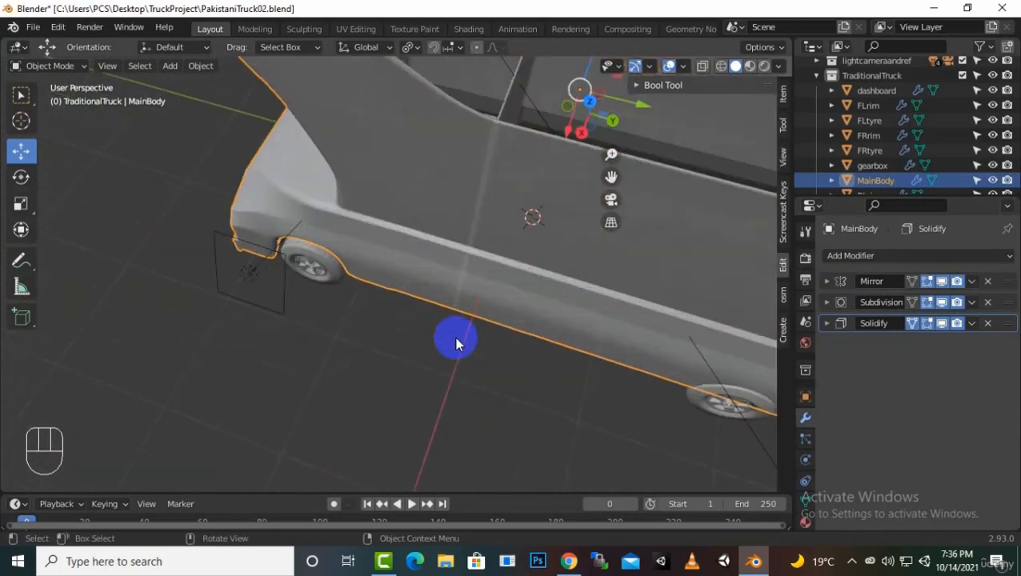
{"action": "middle_click_drag", "start_coordinate": [456, 342], "coordinate": [441, 244]}
{"action": "scroll", "coordinate": [441, 244], "scroll_direction": "down", "scroll_amount": 2}
{"action": "middle_click_drag", "start_coordinate": [526, 286], "coordinate": [618, 273]}
{"action": "scroll", "coordinate": [625, 278], "scroll_direction": "up", "scroll_amount": 2}
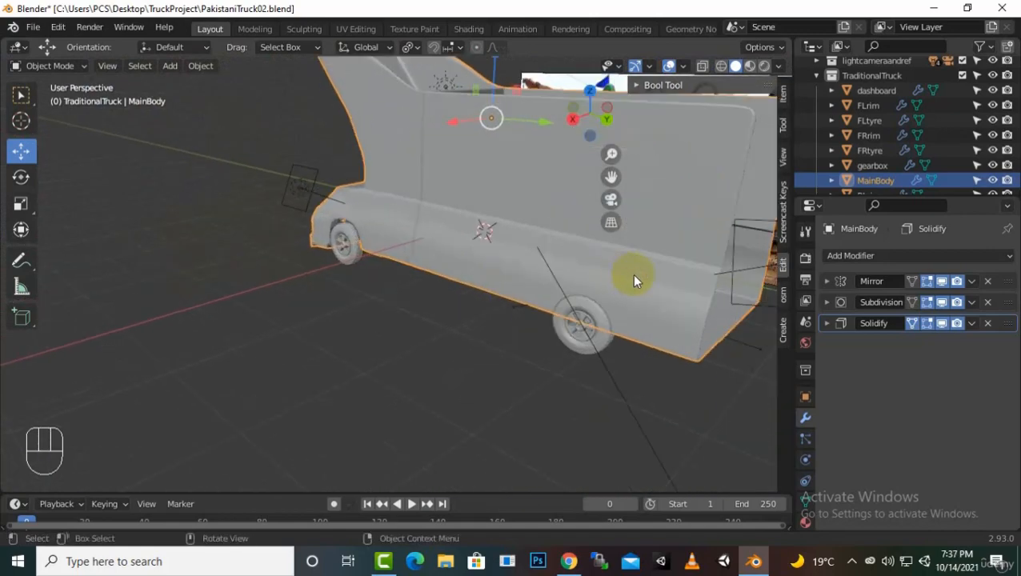
{"action": "middle_click_drag", "start_coordinate": [621, 348], "coordinate": [574, 358]}
{"action": "scroll", "coordinate": [574, 358], "scroll_direction": "down", "scroll_amount": 4}
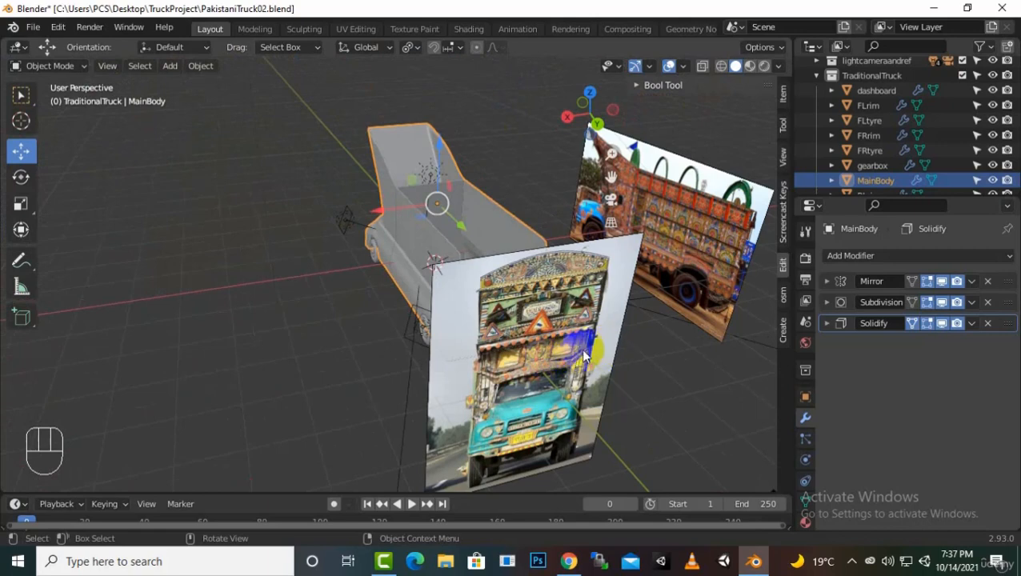
Step: Hide the front-view reference image Empty.001 standing behind the truck
{"action": "left_click", "coordinate": [558, 352]}
{"action": "scroll", "coordinate": [951, 171], "scroll_direction": "up", "scroll_amount": 2}
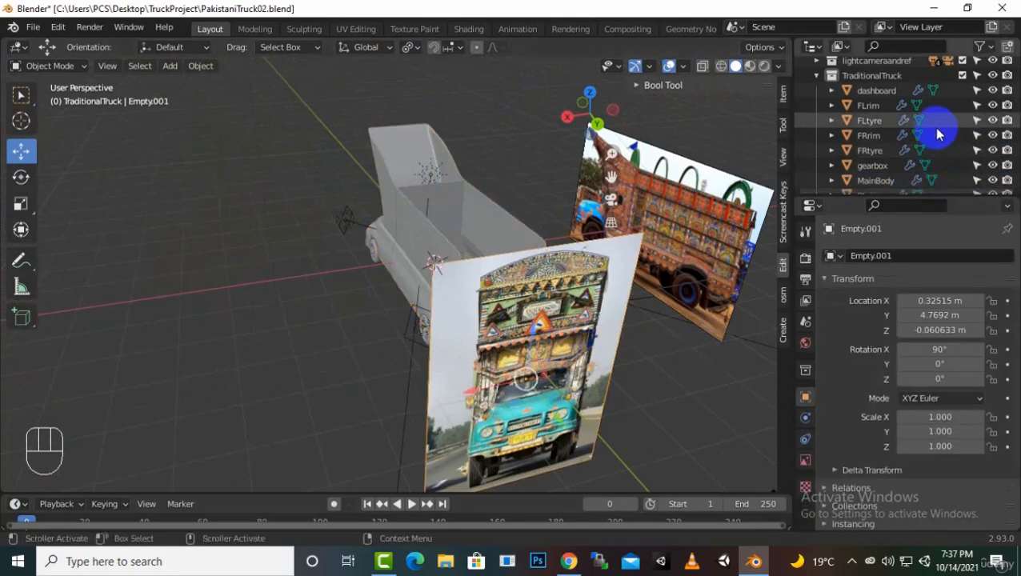
{"action": "scroll", "coordinate": [940, 133], "scroll_direction": "down", "scroll_amount": 5}
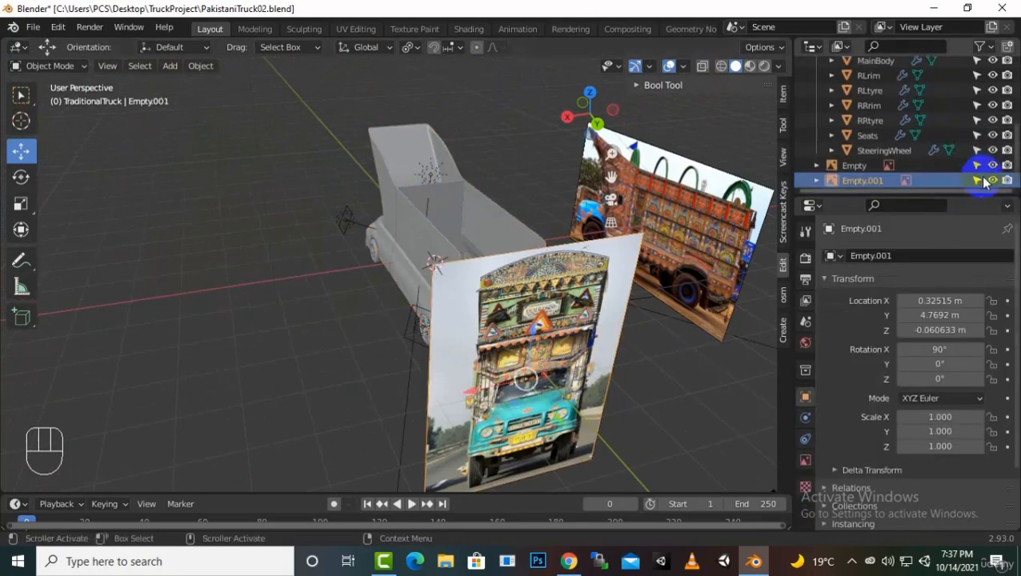
{"action": "left_click", "coordinate": [992, 180]}
Step: Enter Edit Mode on the main body and toggle the Solidify modifier's Edit Mode display
{"action": "middle_click_drag", "start_coordinate": [570, 280], "coordinate": [369, 294]}
{"action": "left_click", "coordinate": [402, 263]}
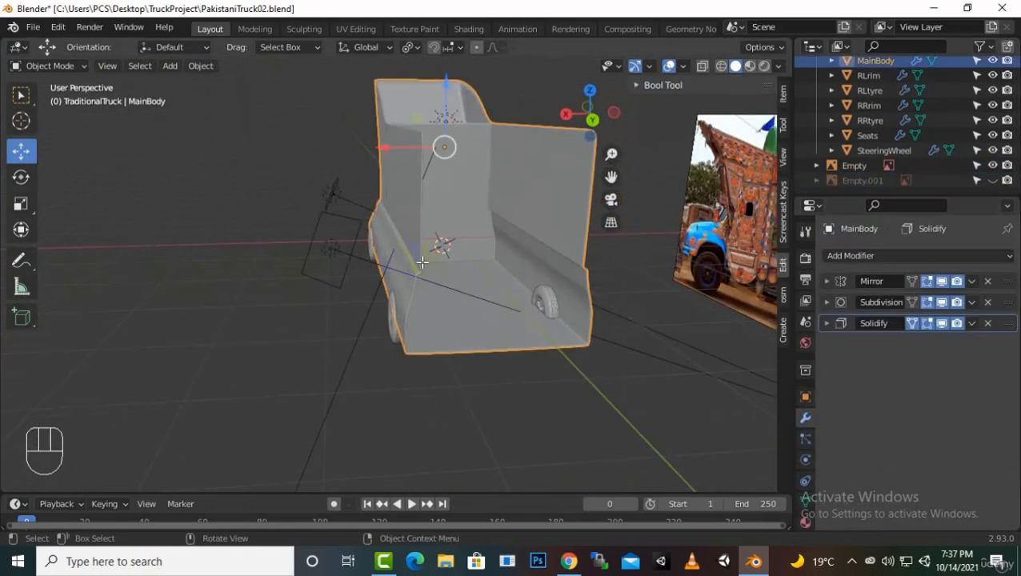
{"action": "key", "text": "Tab"}
{"action": "left_click", "coordinate": [926, 324]}
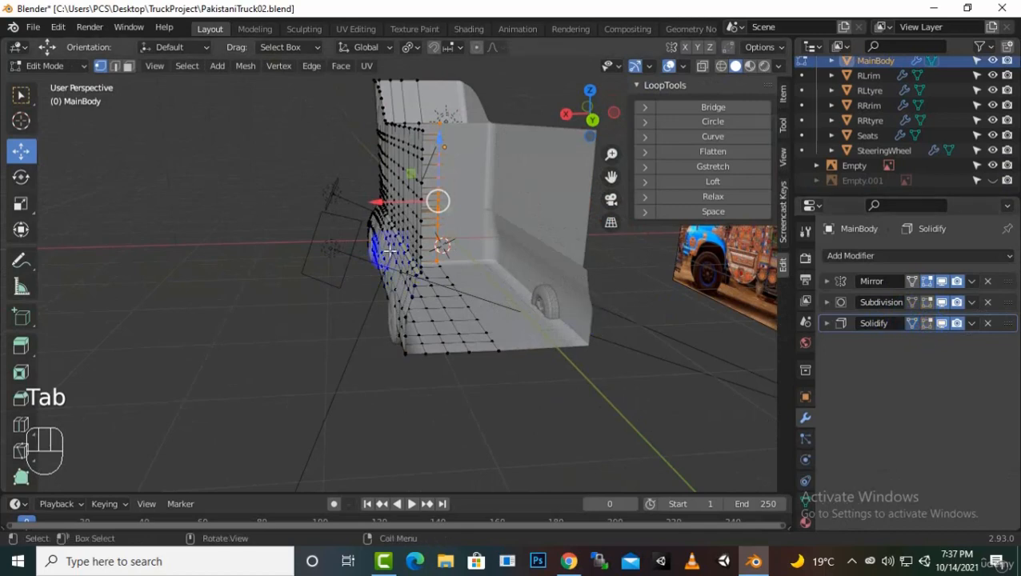
{"action": "middle_click_drag", "start_coordinate": [420, 250], "coordinate": [476, 249]}
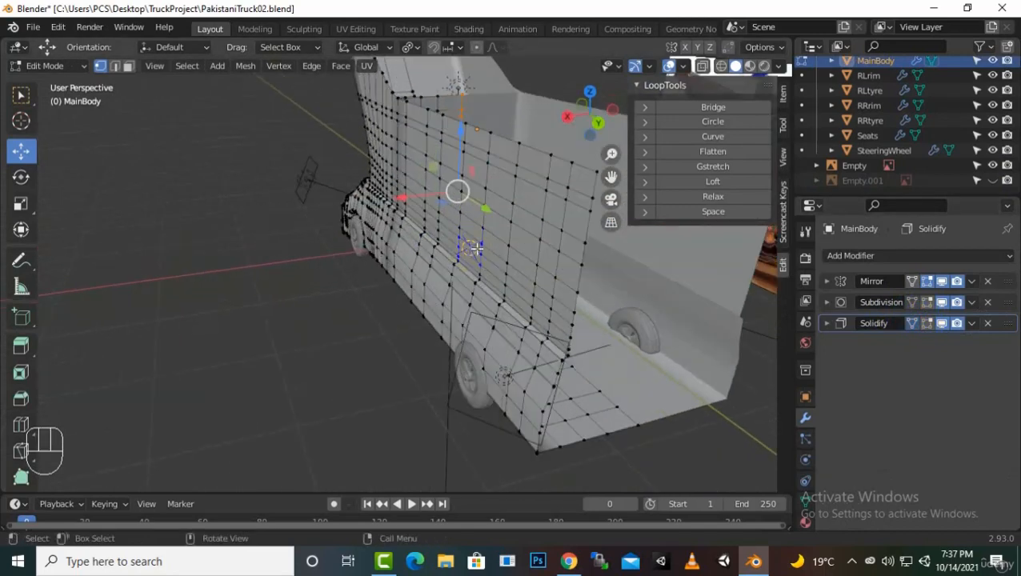
Step: Extrude the side wall's rear edge loop, without its floor-edge vertices, about 0.227 m along negative X to start a rear return panel
{"action": "left_click", "coordinate": [584, 188], "text": "alt"}
{"action": "left_click", "coordinate": [594, 187], "text": "alt"}
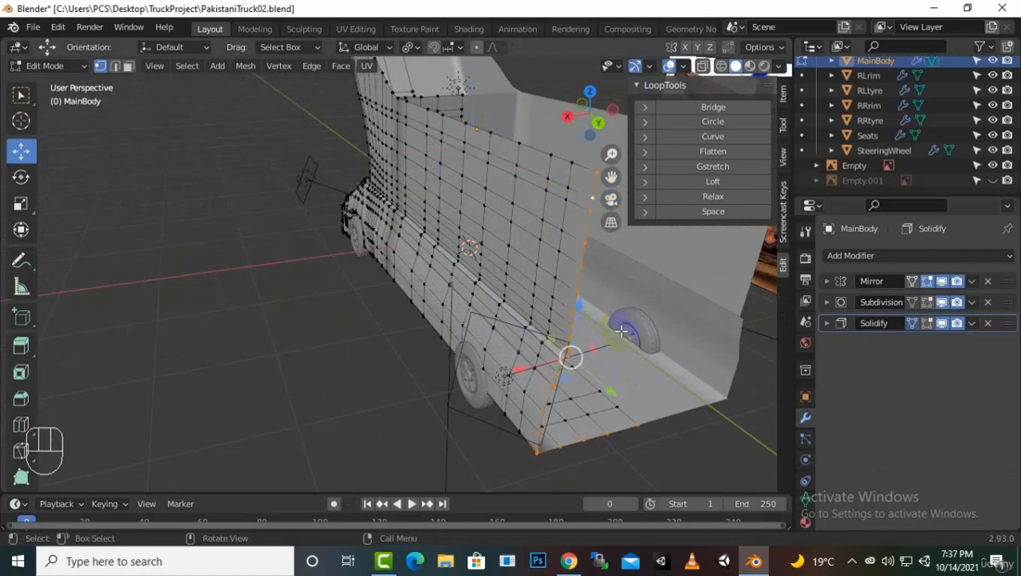
{"action": "middle_click_drag", "start_coordinate": [621, 331], "coordinate": [588, 319]}
{"action": "scroll", "coordinate": [443, 427], "scroll_direction": "up", "scroll_amount": 4}
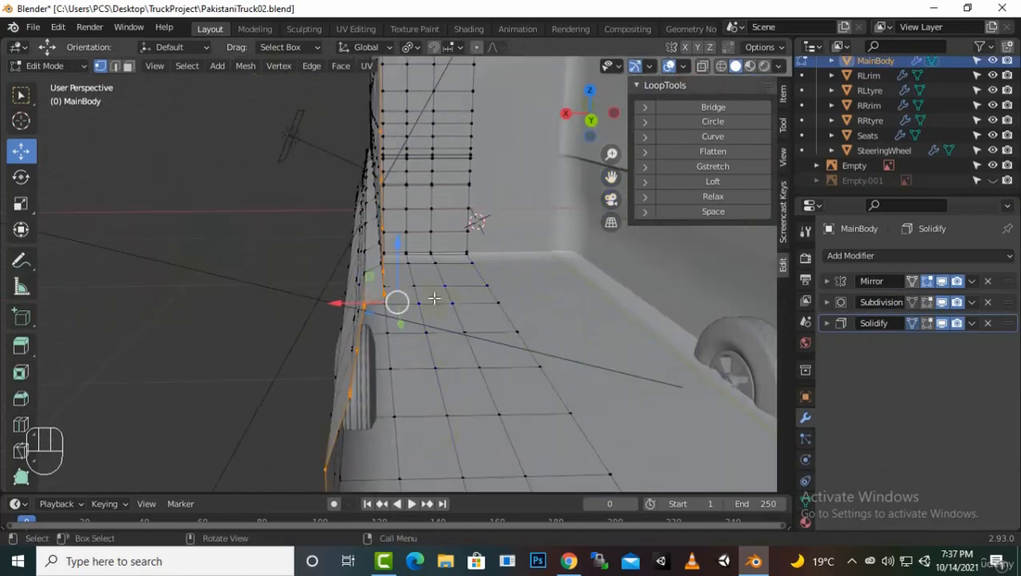
{"action": "scroll", "coordinate": [434, 299], "scroll_direction": "down", "scroll_amount": 3}
{"action": "middle_click_drag", "start_coordinate": [456, 362], "coordinate": [552, 411]}
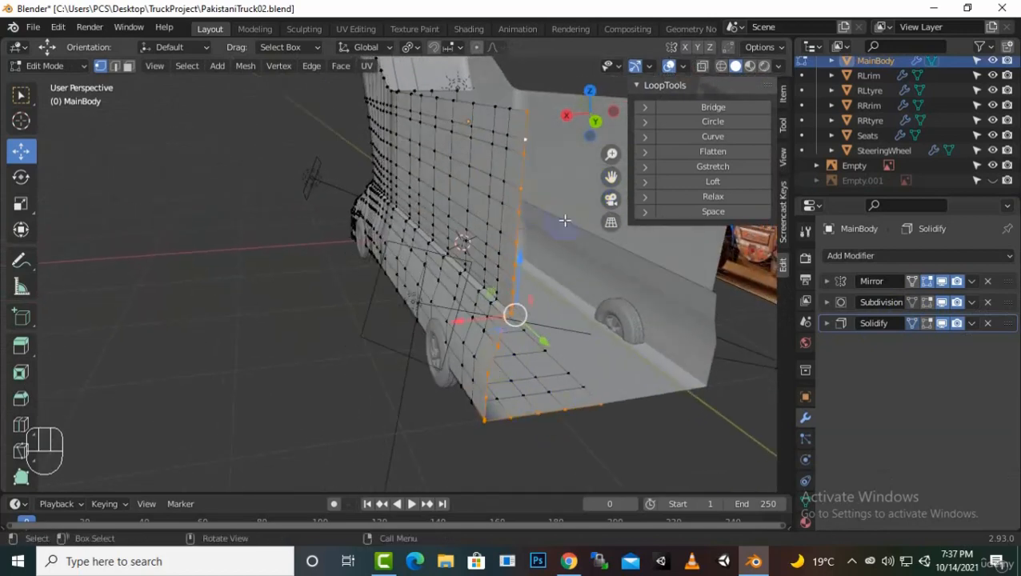
{"action": "middle_click_drag", "start_coordinate": [563, 361], "coordinate": [532, 345]}
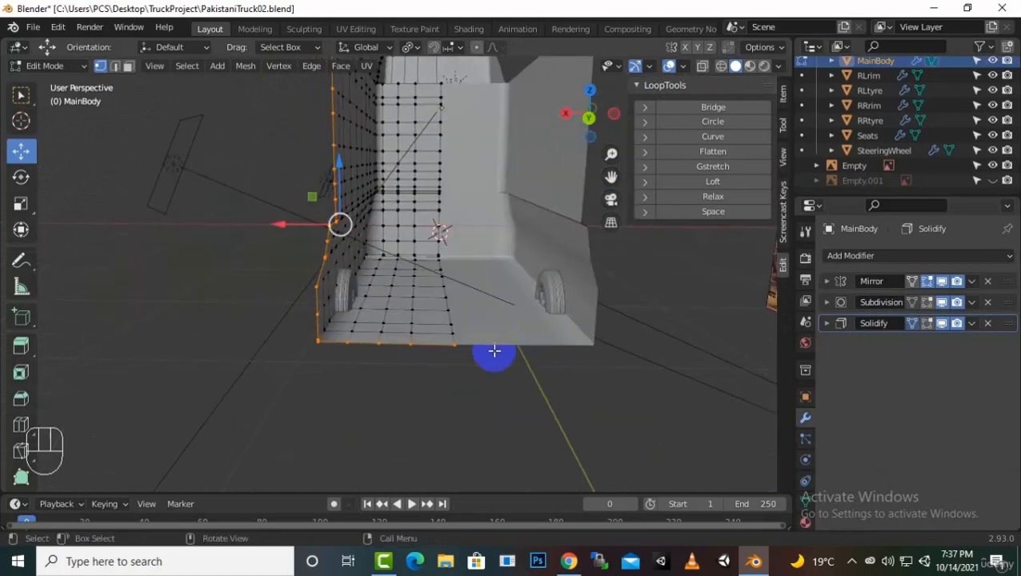
{"action": "left_click_drag", "start_coordinate": [500, 385], "coordinate": [341, 319], "text": "ctrl"}
{"action": "mouse_move", "coordinate": [399, 346]}
{"action": "middle_mouse_down"}
{"action": "mouse_move", "coordinate": [412, 365]}
{"action": "mouse_move", "coordinate": [415, 355]}
{"action": "middle_mouse_up"}
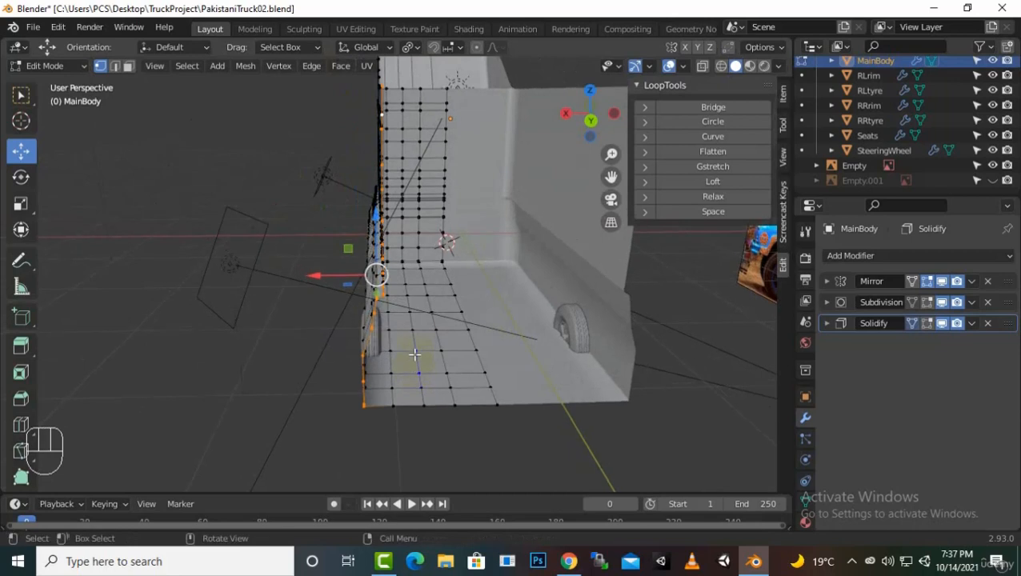
{"action": "key", "text": "e"}
{"action": "key", "text": "x"}
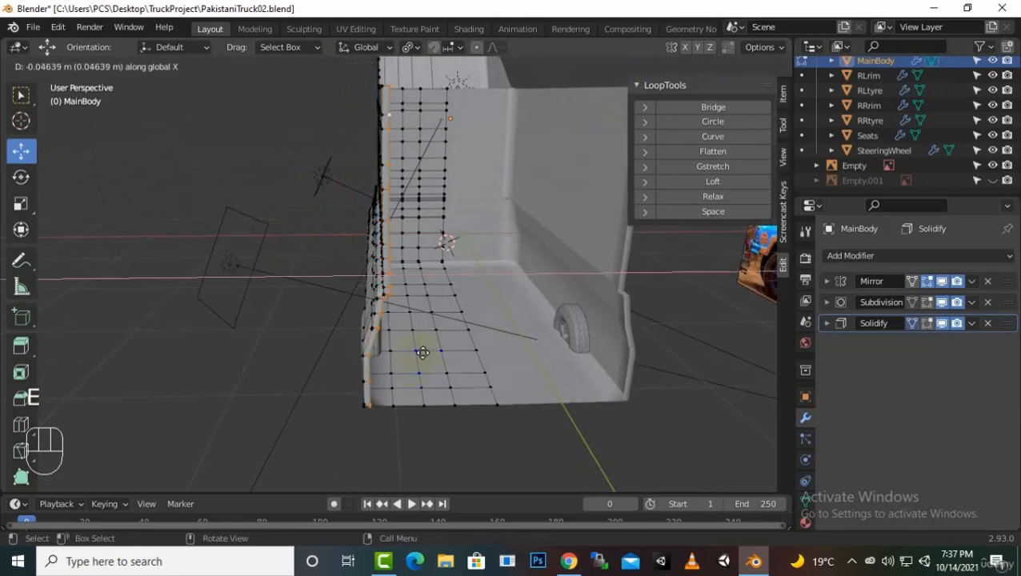
{"action": "left_click", "coordinate": [438, 355]}
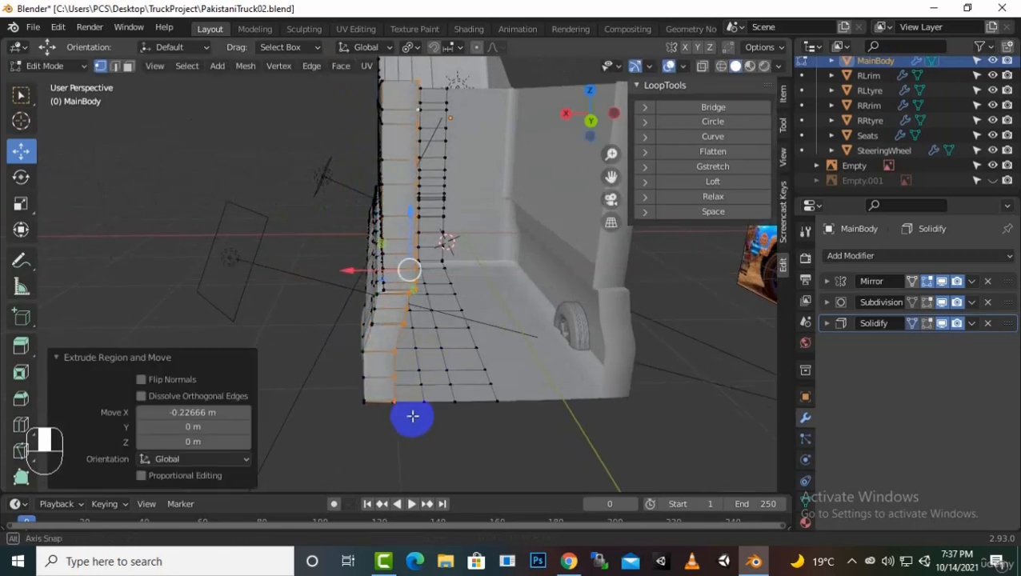
Step: Merge the extruded panel's bottom inner corner vertex with the adjacent floor-edge vertex at their center
{"action": "middle_click_drag", "start_coordinate": [410, 417], "coordinate": [365, 290]}
{"action": "scroll", "coordinate": [381, 289], "scroll_direction": "up", "scroll_amount": 4}
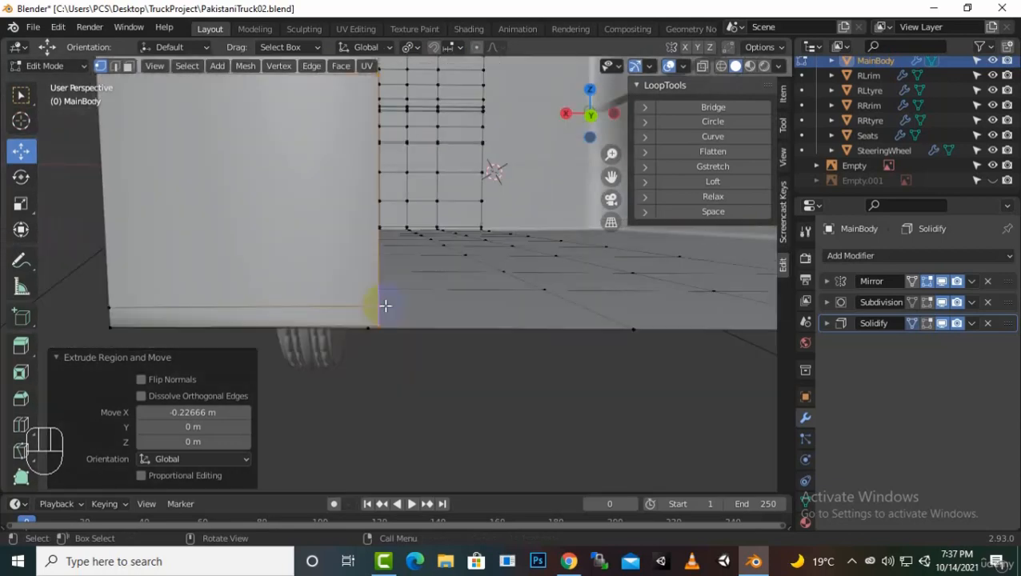
{"action": "right_click", "coordinate": [378, 325], "text": "shift"}
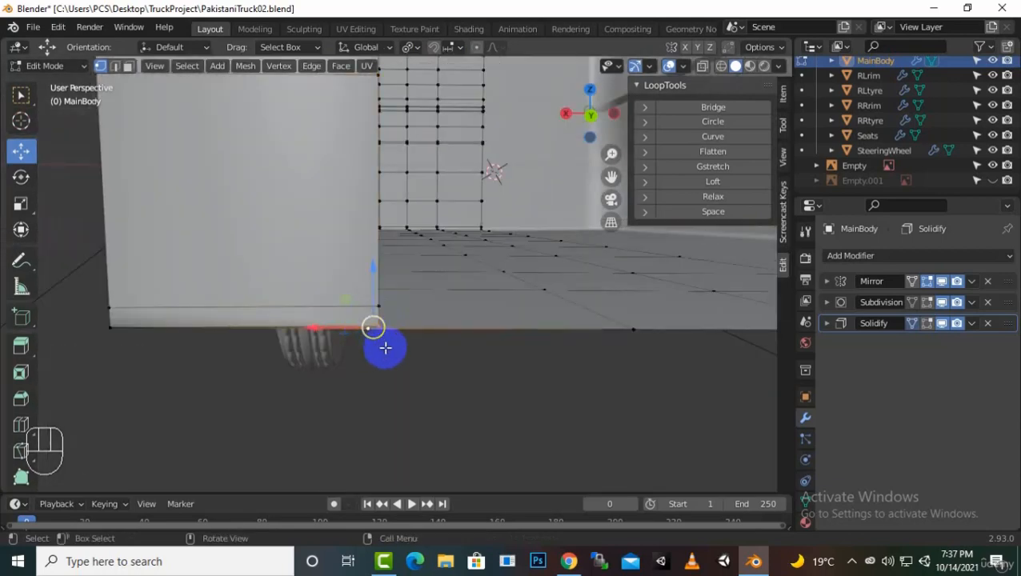
{"action": "right_click", "coordinate": [372, 326]}
{"action": "mouse_move", "coordinate": [372, 337]}
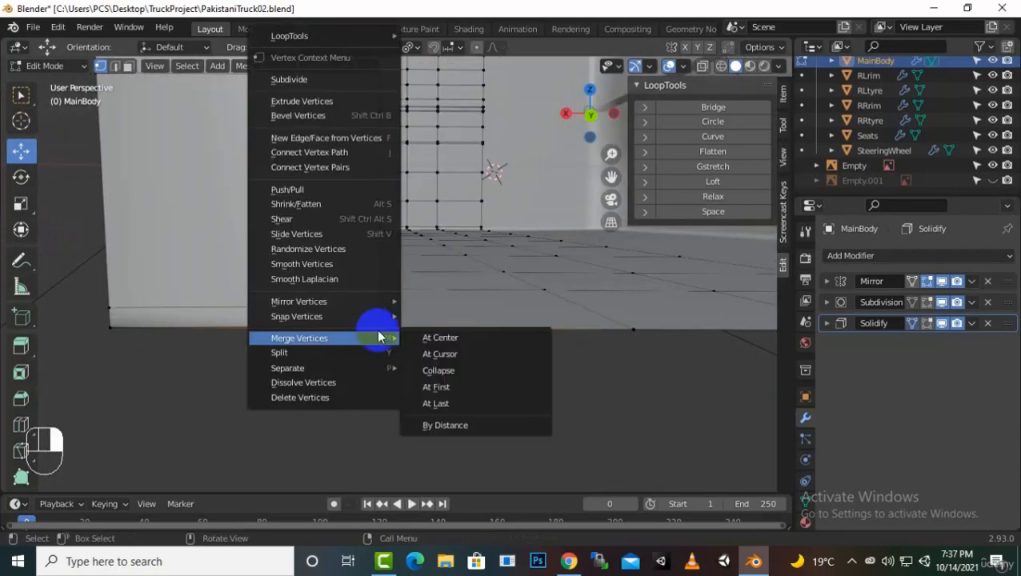
{"action": "left_click", "coordinate": [408, 342]}
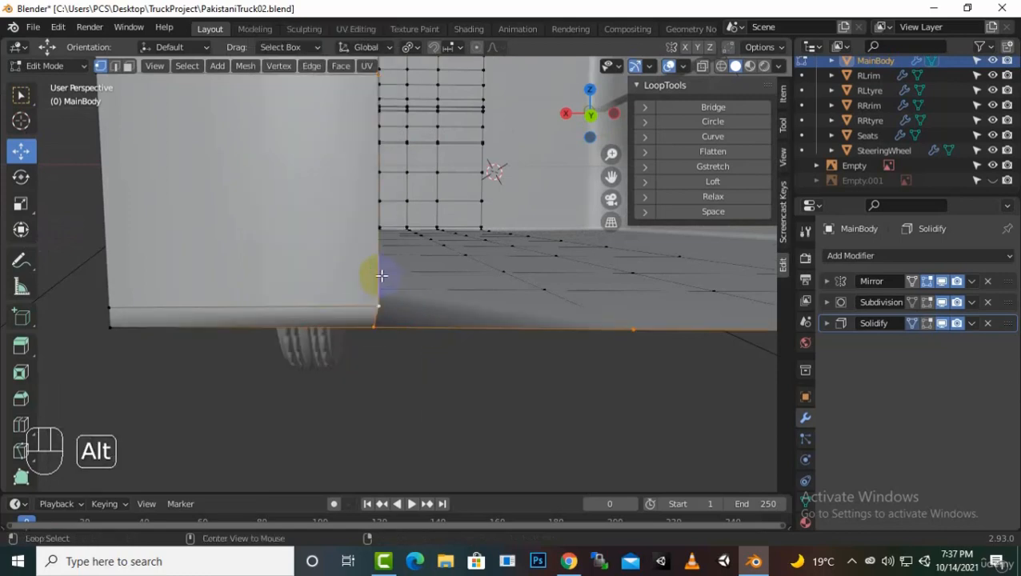
Step: Select the rear panel's inner vertical edge loop without the floor vertices and flatten it by scaling to 0 along X
{"action": "left_click_drag", "start_coordinate": [372, 275], "coordinate": [421, 303], "text": "alt"}
{"action": "middle_click_drag", "start_coordinate": [423, 304], "coordinate": [419, 347]}
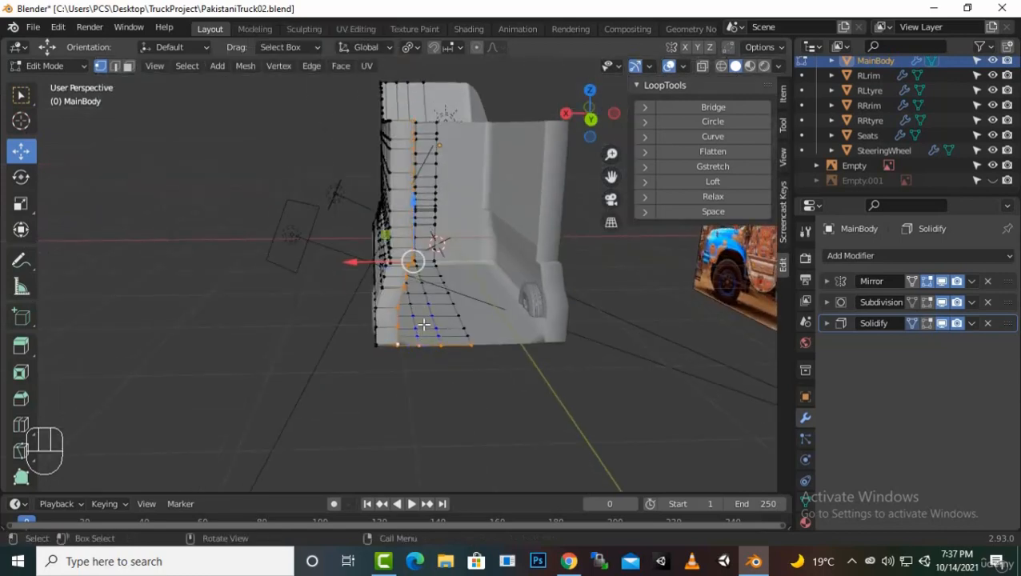
{"action": "scroll", "coordinate": [422, 325], "scroll_direction": "up", "scroll_amount": 2}
{"action": "left_click_drag", "start_coordinate": [543, 416], "coordinate": [412, 358]}
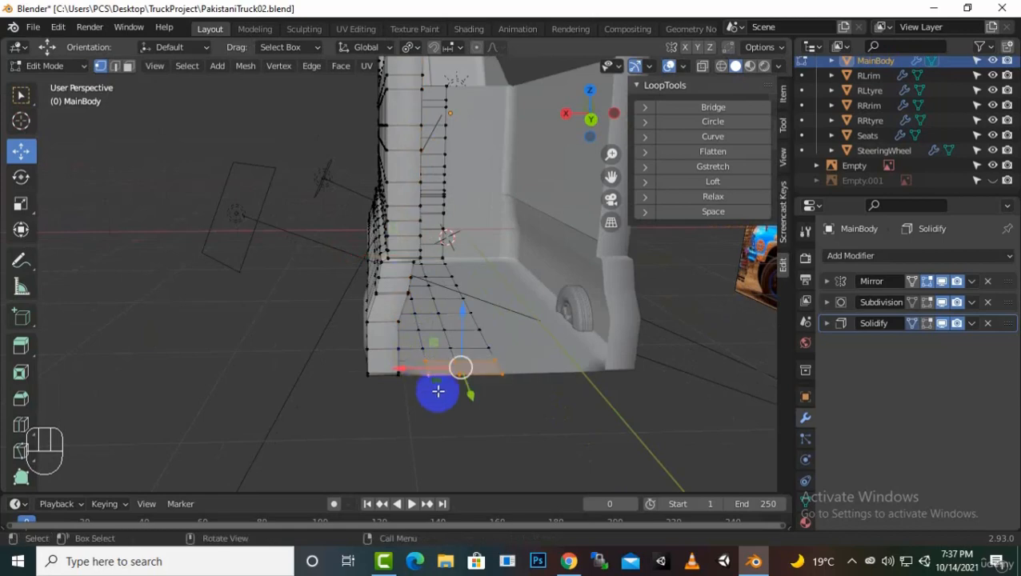
{"action": "key", "text": "ctrl+z"}
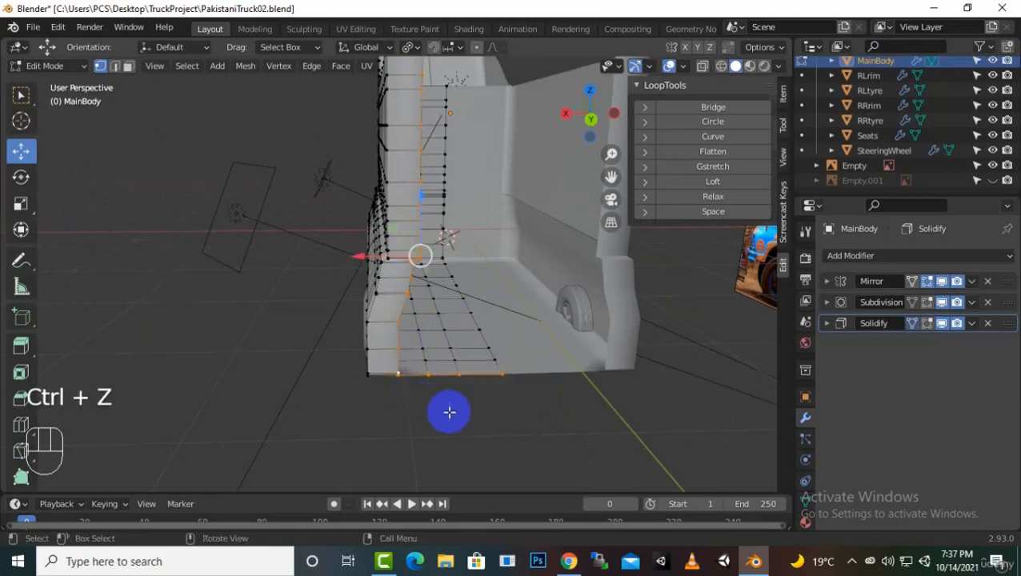
{"action": "left_click_drag", "start_coordinate": [536, 408], "coordinate": [409, 338]}
{"action": "middle_click_drag", "start_coordinate": [406, 393], "coordinate": [429, 382]}
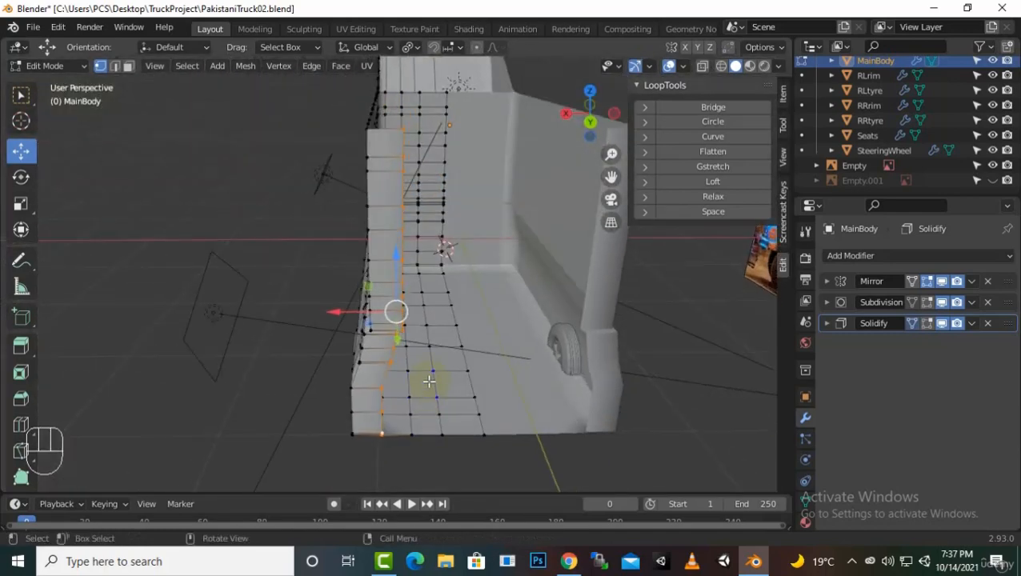
{"action": "key", "text": "s"}
{"action": "key", "text": "x"}
{"action": "key", "text": "0"}
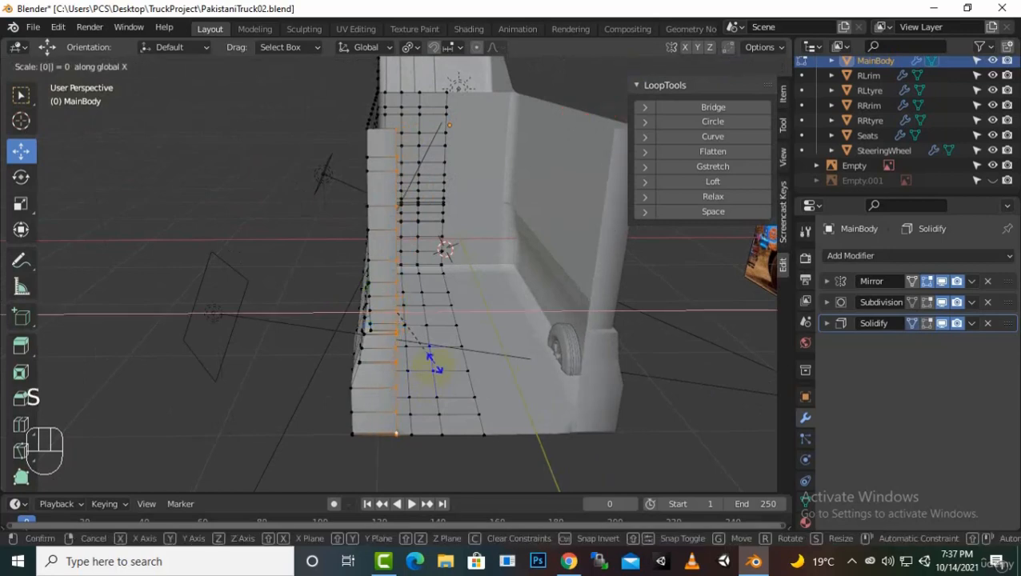
{"action": "left_click", "coordinate": [432, 364]}
Step: Extrude the straightened inner edge of the rear panel about 0.109 m further along negative X
{"action": "middle_click_drag", "start_coordinate": [444, 365], "coordinate": [499, 365]}
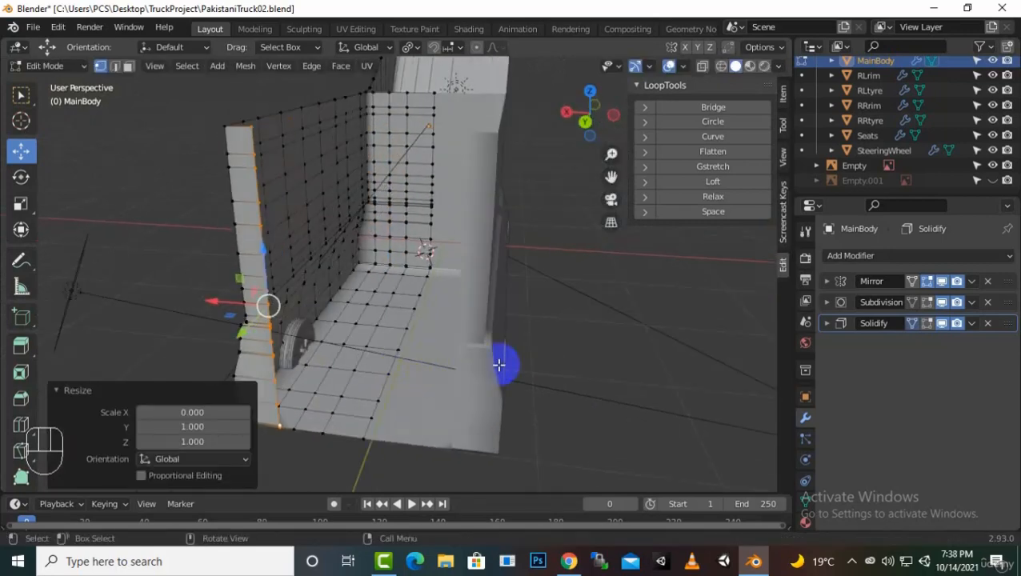
{"action": "middle_click_drag", "start_coordinate": [403, 318], "coordinate": [424, 292]}
{"action": "key", "text": "e"}
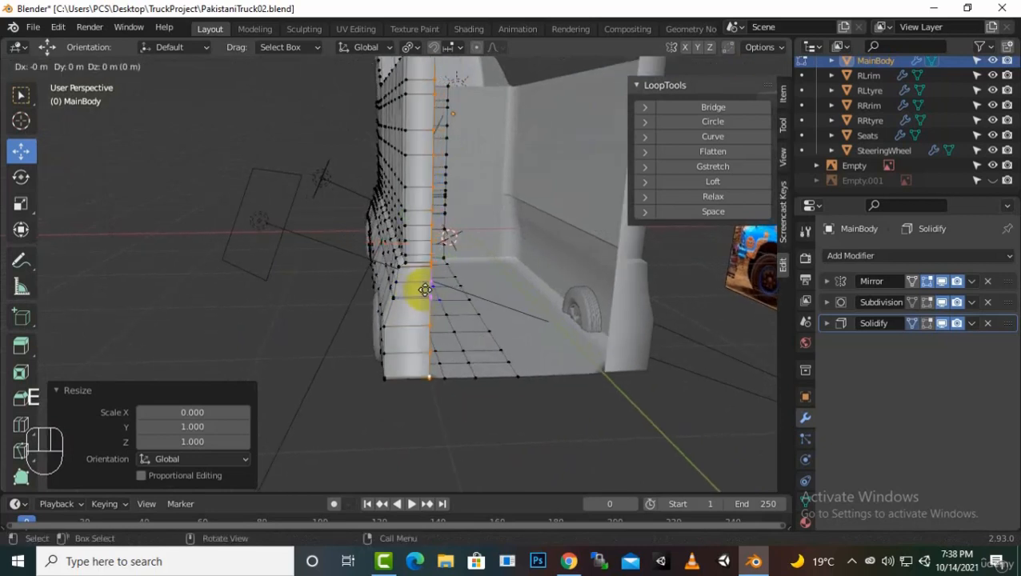
{"action": "key", "text": "x"}
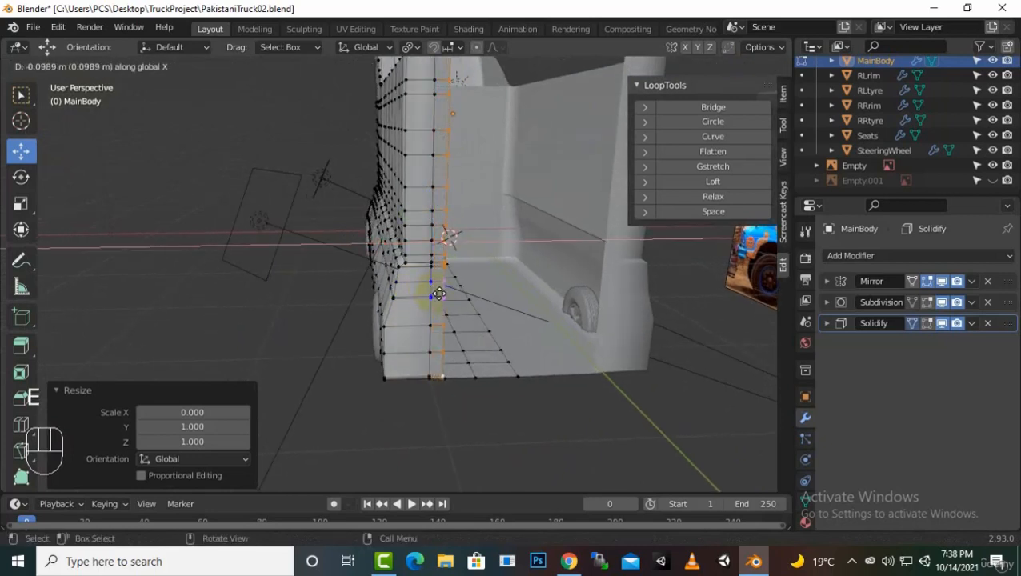
{"action": "left_click", "coordinate": [439, 294]}
Step: Merge the newly extruded strip's bottom inner corner vertex with the floor-edge vertex beside it
{"action": "middle_click_drag", "start_coordinate": [439, 294], "coordinate": [437, 340]}
{"action": "scroll", "coordinate": [389, 356], "scroll_direction": "up", "scroll_amount": 3}
{"action": "middle_click_drag", "start_coordinate": [378, 365], "coordinate": [391, 345]}
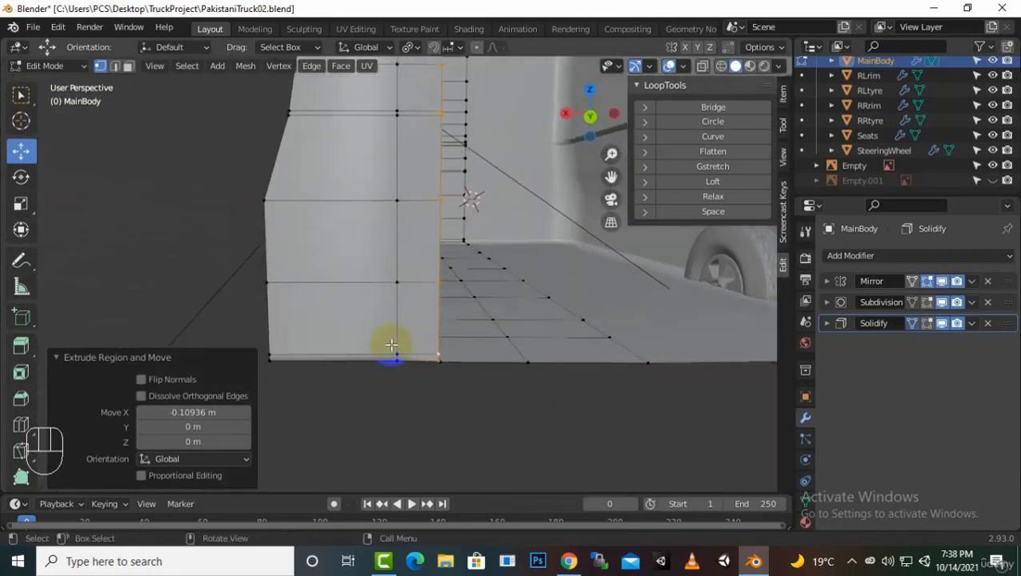
{"action": "scroll", "coordinate": [391, 345], "scroll_direction": "up", "scroll_amount": 1}
{"action": "scroll", "coordinate": [420, 357], "scroll_direction": "down", "scroll_amount": 1}
{"action": "left_click", "coordinate": [440, 363]}
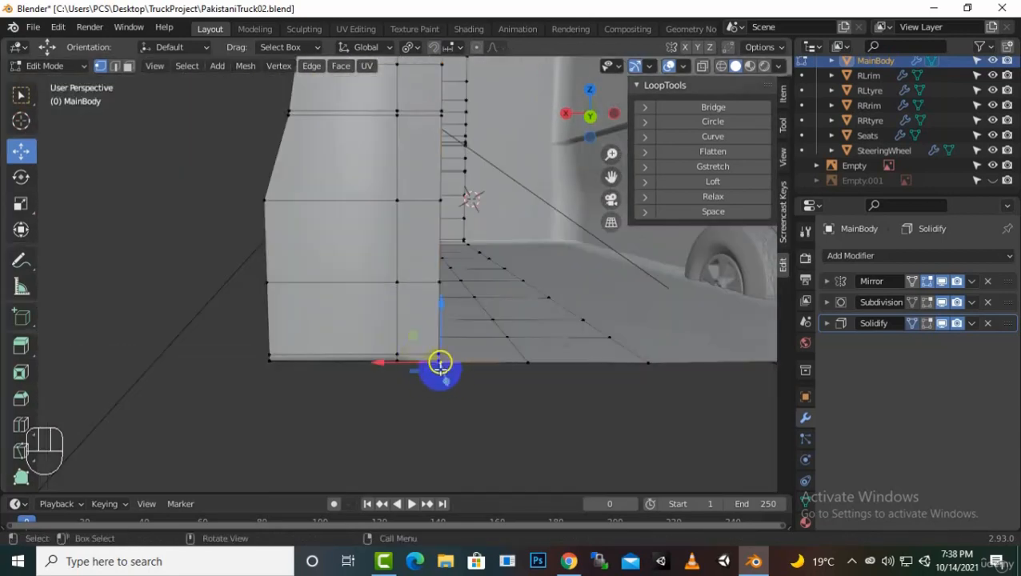
{"action": "left_click", "coordinate": [440, 361], "text": "shift"}
{"action": "right_click", "coordinate": [442, 362]}
{"action": "mouse_move", "coordinate": [446, 365]}
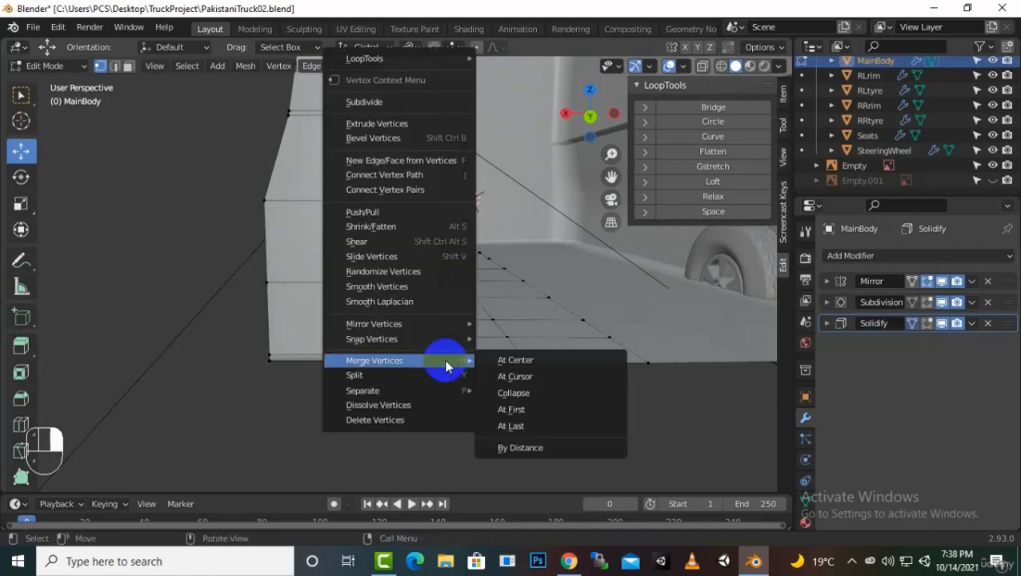
Step: Merge the selected vertices at the lower corner of the body at their center
{"action": "left_click", "coordinate": [513, 360]}
{"action": "left_click", "coordinate": [851, 561]}
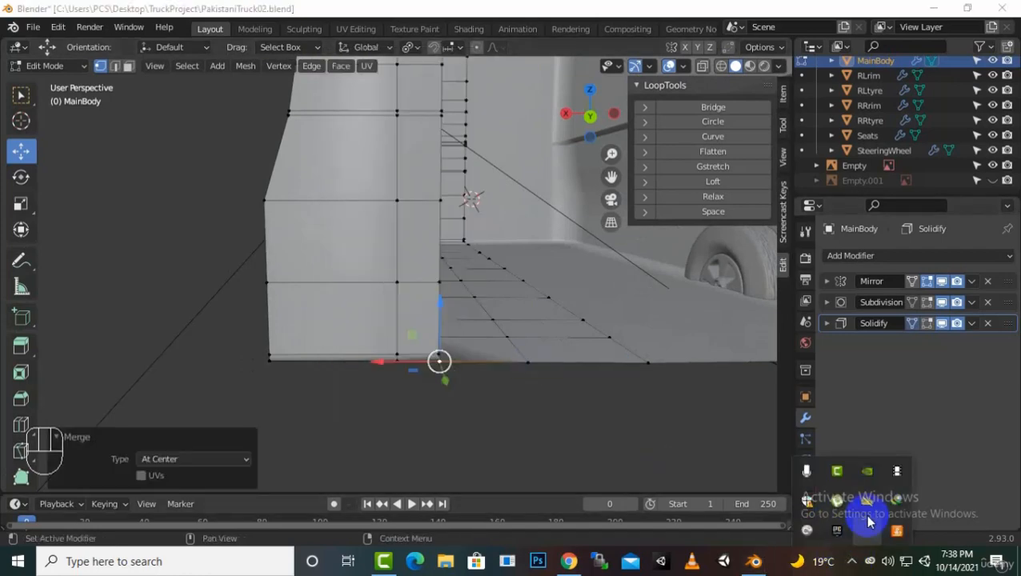
{"action": "left_click", "coordinate": [896, 473]}
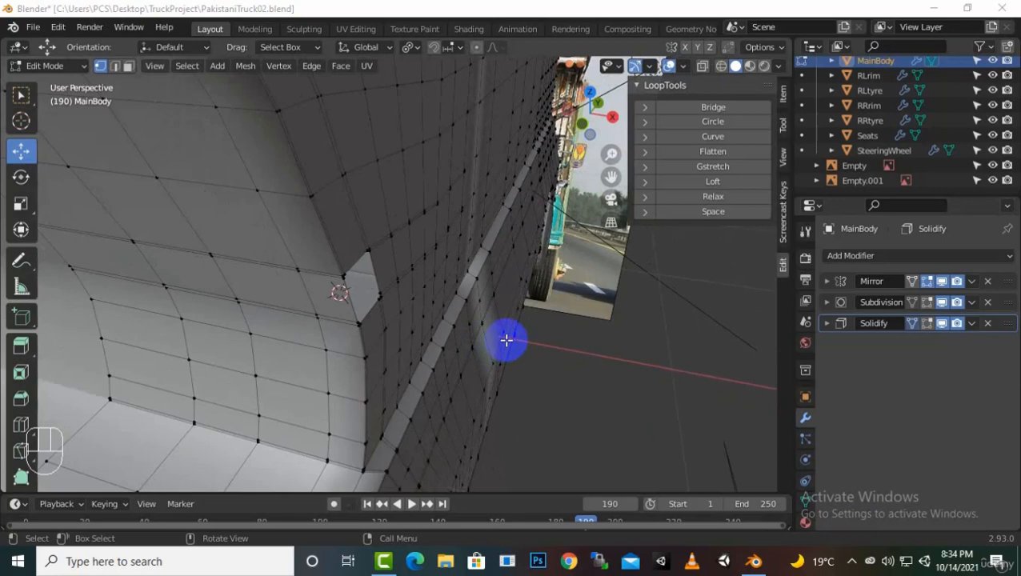
Step: Select the edge loop around the small opening at the cab's front side corner and extrude it about 0.005 m along X
{"action": "mouse_move", "coordinate": [506, 340]}
{"action": "middle_mouse_down"}
{"action": "mouse_move", "coordinate": [615, 292]}
{"action": "mouse_move", "coordinate": [679, 286]}
{"action": "mouse_move", "coordinate": [588, 297]}
{"action": "mouse_move", "coordinate": [509, 346]}
{"action": "middle_mouse_up"}
{"action": "mouse_move", "coordinate": [396, 346]}
{"action": "middle_mouse_down"}
{"action": "mouse_move", "coordinate": [489, 353]}
{"action": "mouse_move", "coordinate": [409, 336]}
{"action": "middle_mouse_up"}
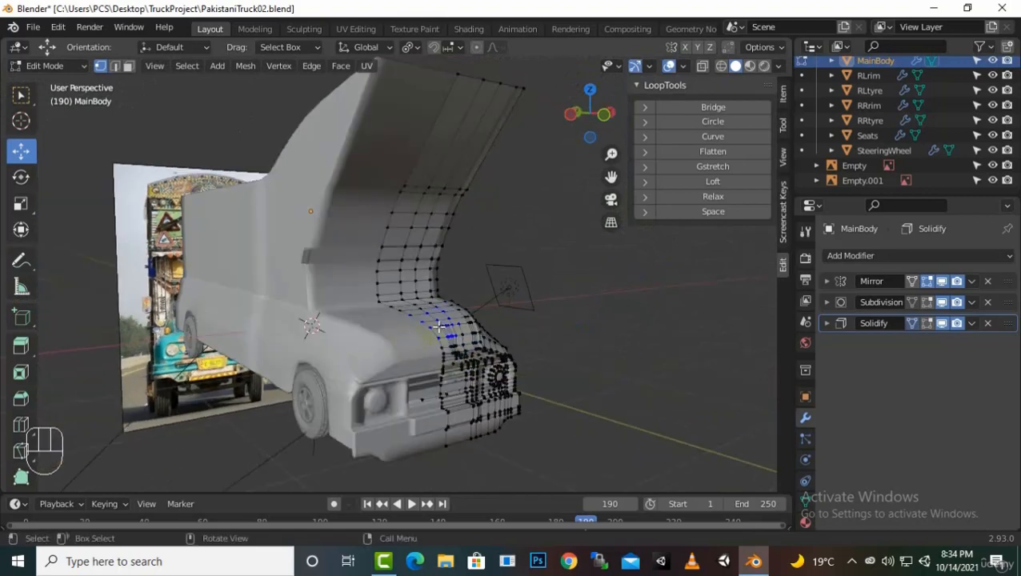
{"action": "middle_click_drag", "start_coordinate": [470, 326], "coordinate": [348, 342]}
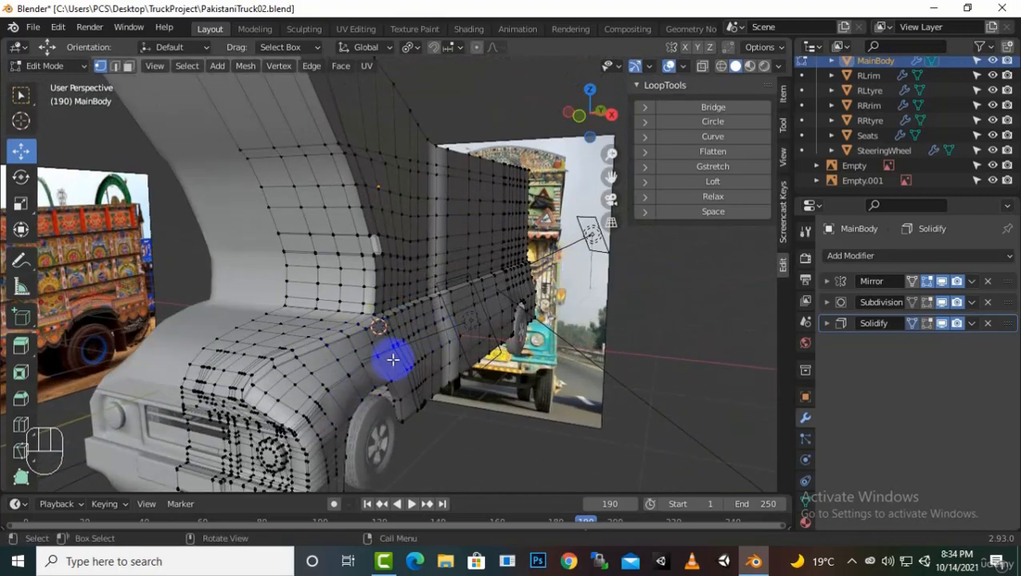
{"action": "middle_click_drag", "start_coordinate": [393, 360], "coordinate": [258, 228]}
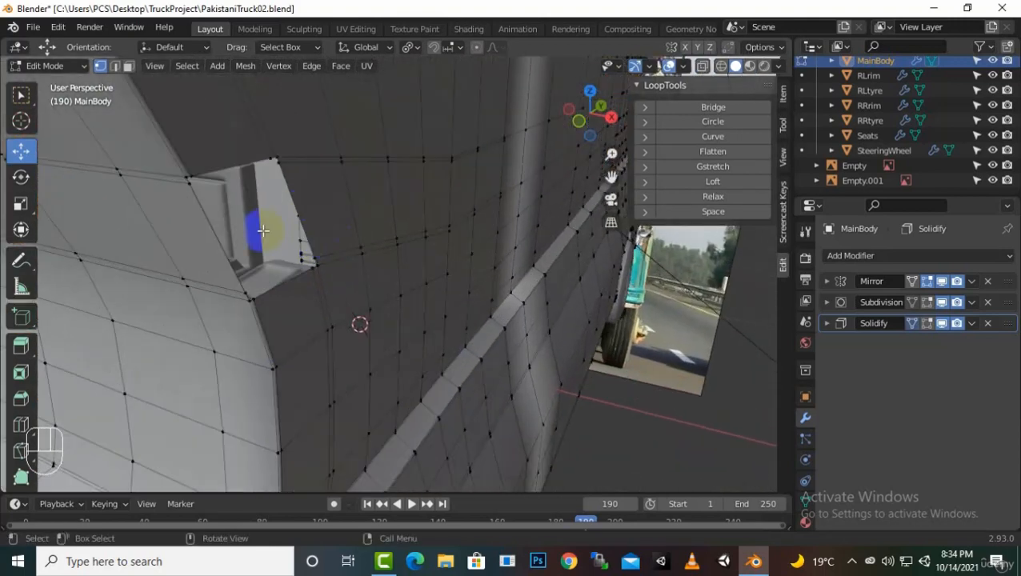
{"action": "left_click", "coordinate": [280, 166], "text": "alt"}
{"action": "left_click", "coordinate": [319, 228], "text": "alt"}
{"action": "middle_click_drag", "start_coordinate": [319, 228], "coordinate": [348, 223]}
{"action": "key", "text": "e"}
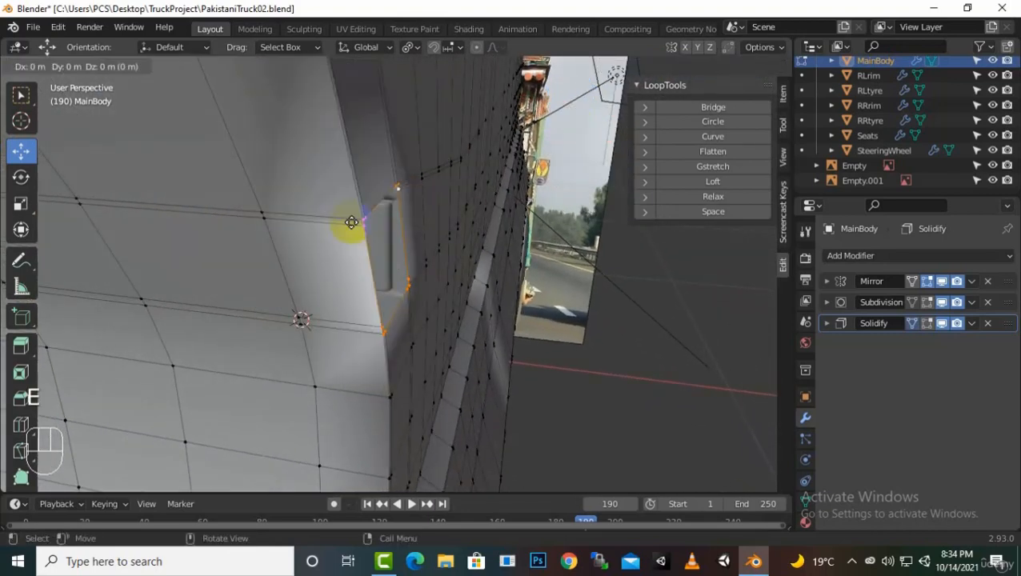
{"action": "key", "text": "x"}
{"action": "left_click", "coordinate": [356, 223]}
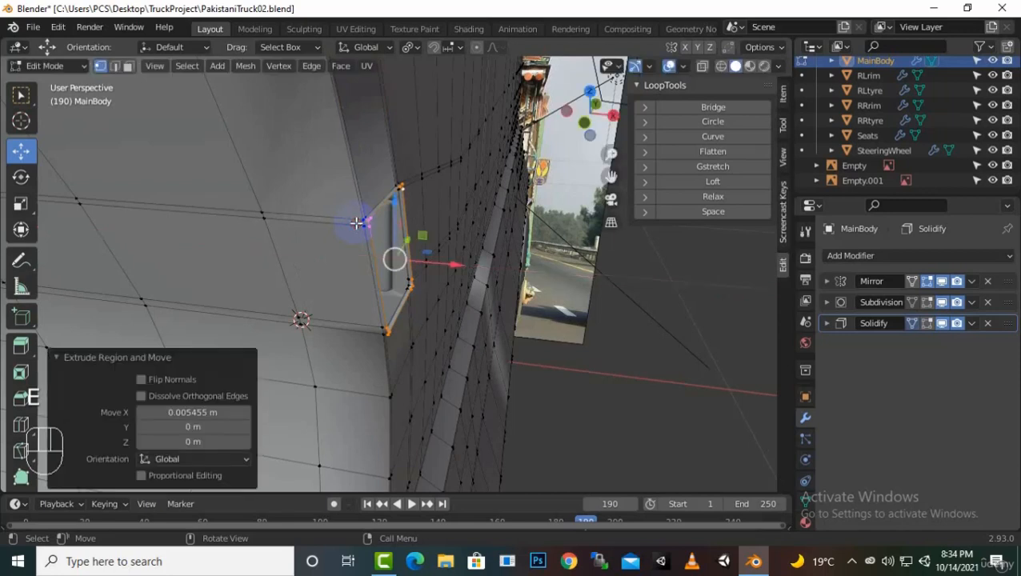
Step: Extrude the opening's edge loop outward along X two more times, by about 0.016 m and about 0.024 m
{"action": "key", "text": "e"}
{"action": "key", "text": "x"}
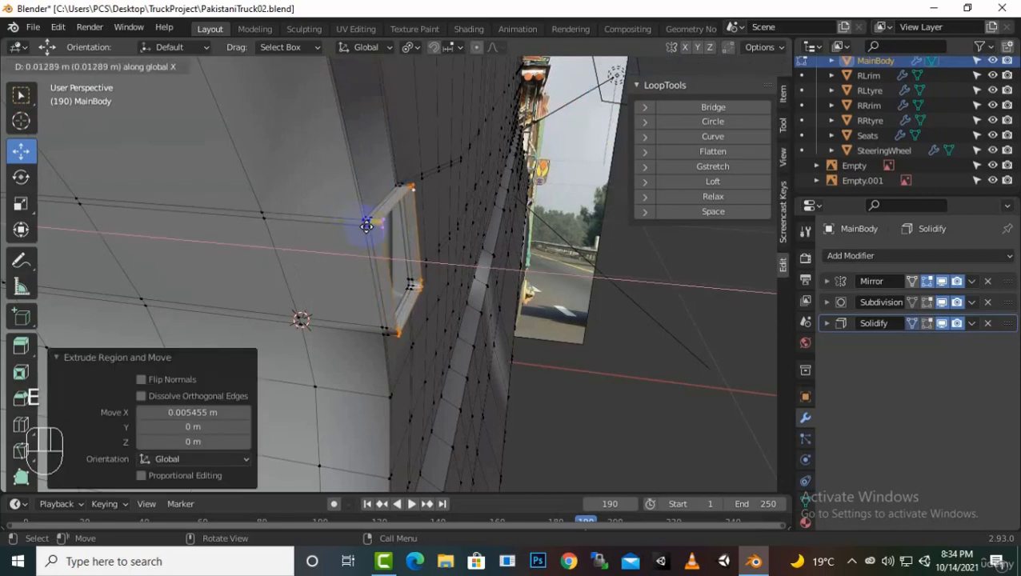
{"action": "left_click", "coordinate": [368, 226]}
{"action": "key", "text": "e"}
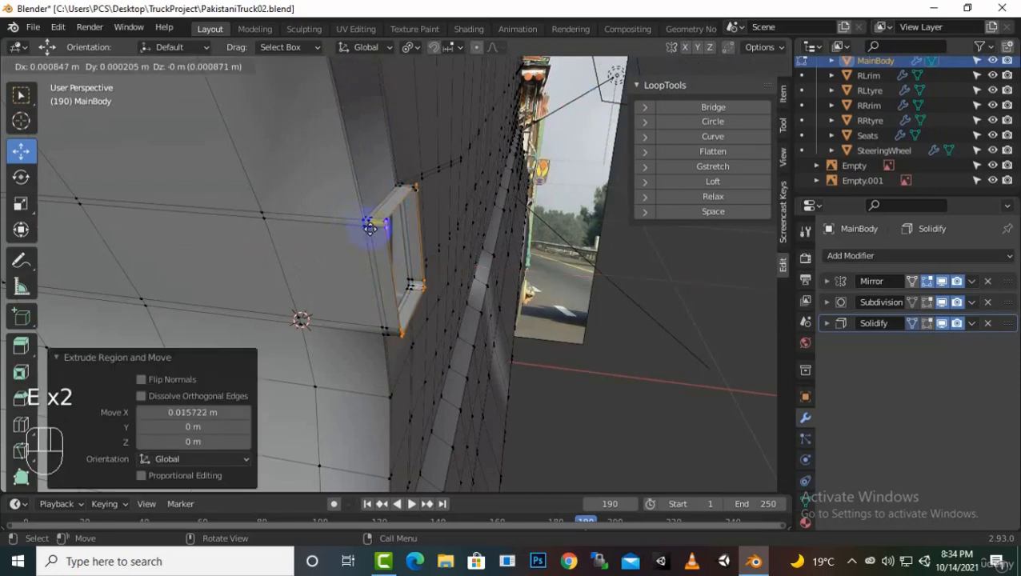
{"action": "left_click", "coordinate": [389, 233]}
Step: Extrude the end loop of the short side arm a further 0.042 m or so along X
{"action": "middle_click_drag", "start_coordinate": [389, 233], "coordinate": [472, 353]}
{"action": "middle_click_drag", "start_coordinate": [537, 321], "coordinate": [473, 244]}
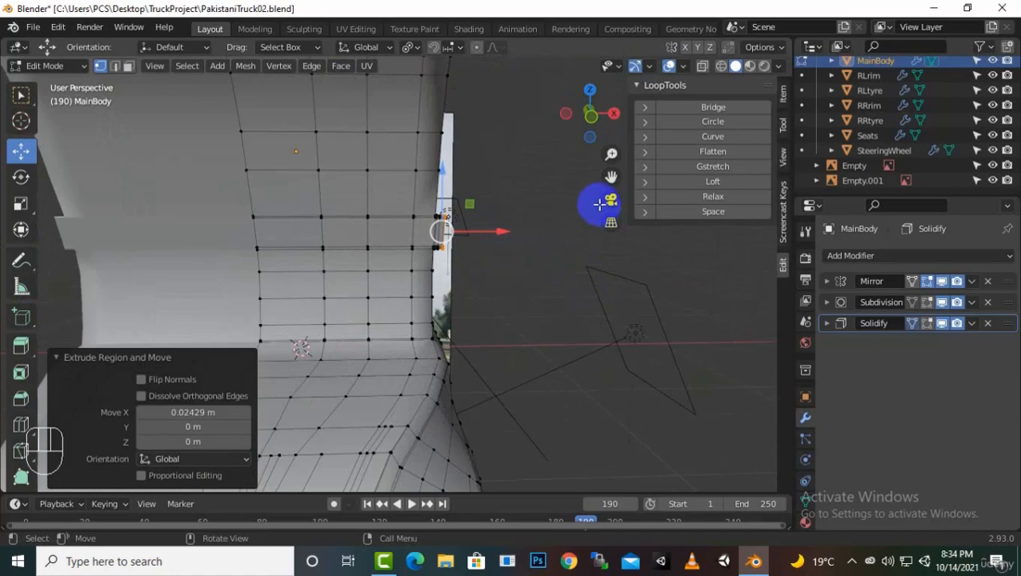
{"action": "left_click_drag", "start_coordinate": [614, 169], "coordinate": [609, 192]}
{"action": "scroll", "coordinate": [434, 276], "scroll_direction": "up", "scroll_amount": 1}
{"action": "scroll", "coordinate": [434, 276], "scroll_direction": "up", "scroll_amount": 2}
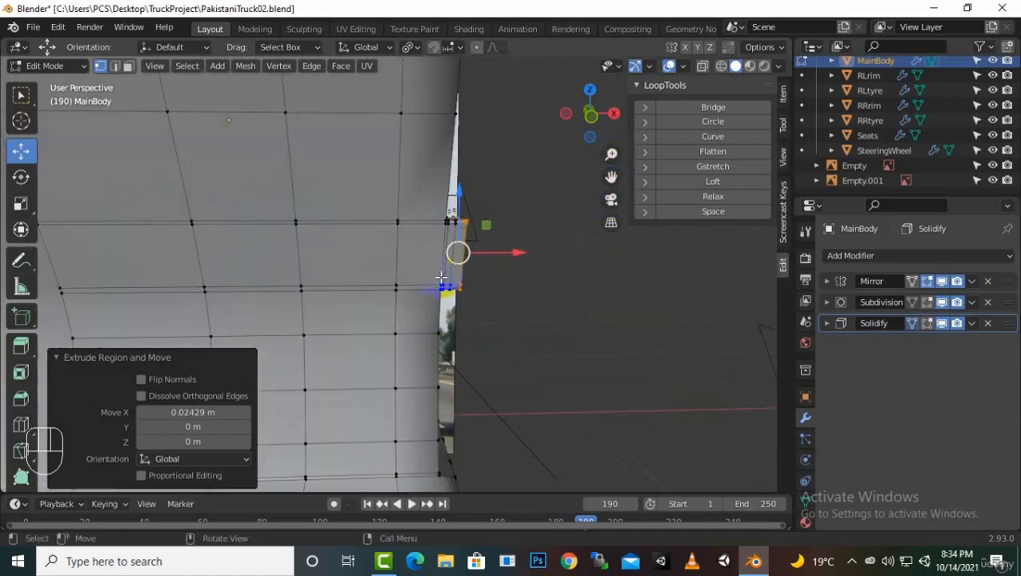
{"action": "middle_click_drag", "start_coordinate": [408, 281], "coordinate": [478, 294]}
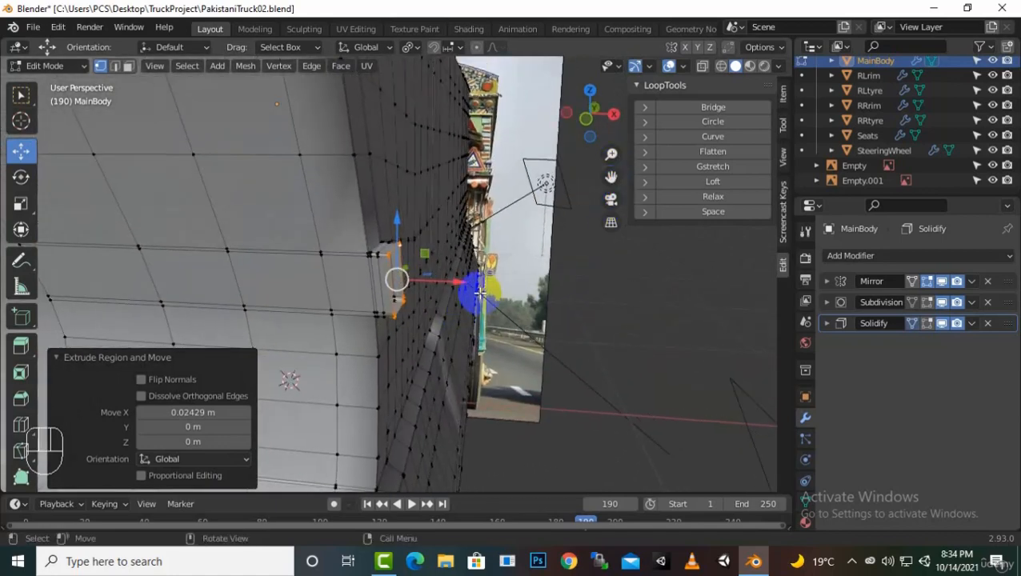
{"action": "key", "text": "e"}
{"action": "key", "text": "x"}
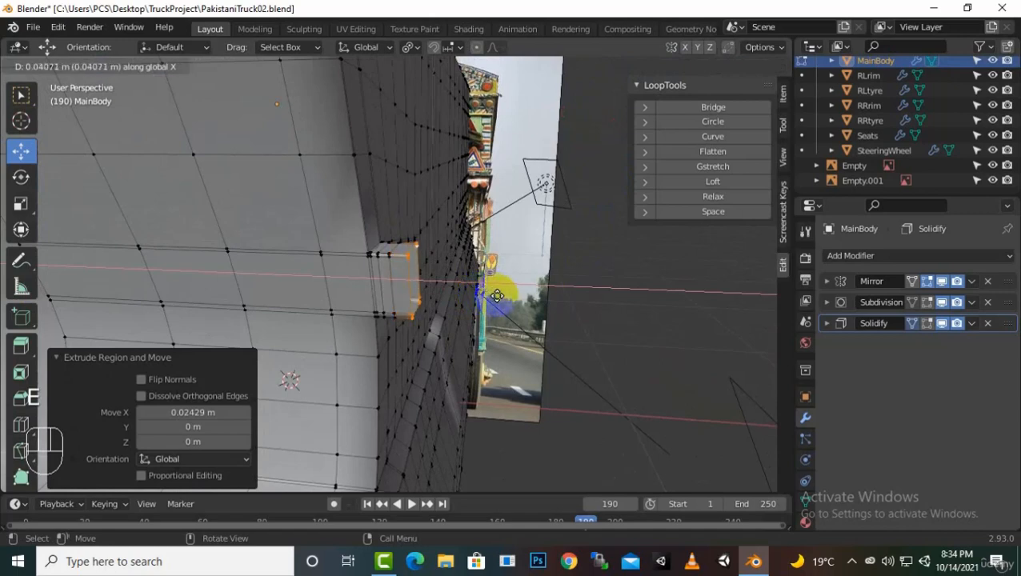
{"action": "left_click", "coordinate": [497, 296]}
{"action": "middle_click_drag", "start_coordinate": [497, 300], "coordinate": [463, 297]}
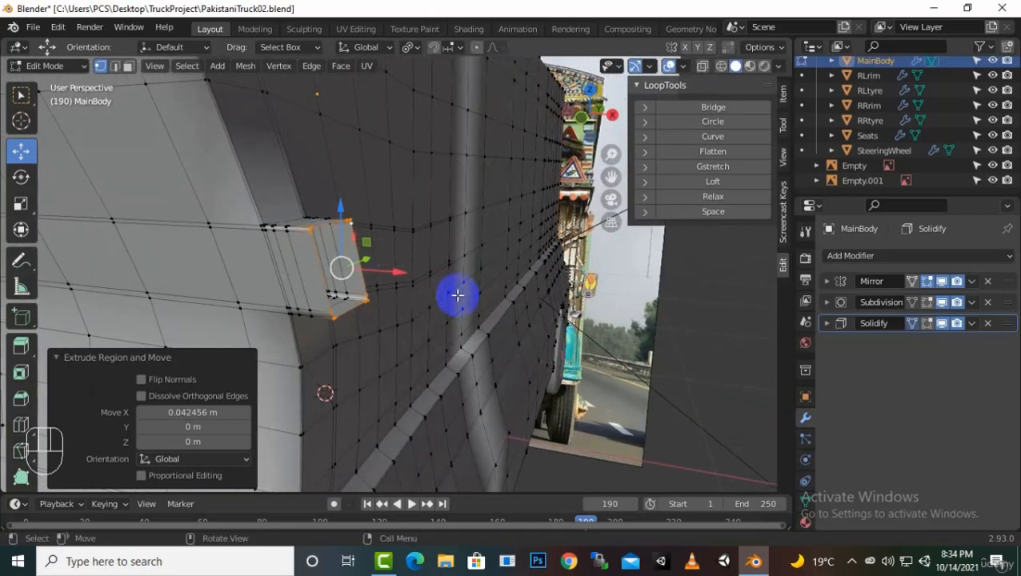
{"action": "key", "text": "s"}
{"action": "key", "text": "x"}
{"action": "right_click", "coordinate": [457, 296]}
Step: Scale the arm's end loop along Z by a factor of about 3.2 to flare it vertically
{"action": "key", "text": "s"}
{"action": "key", "text": "z"}
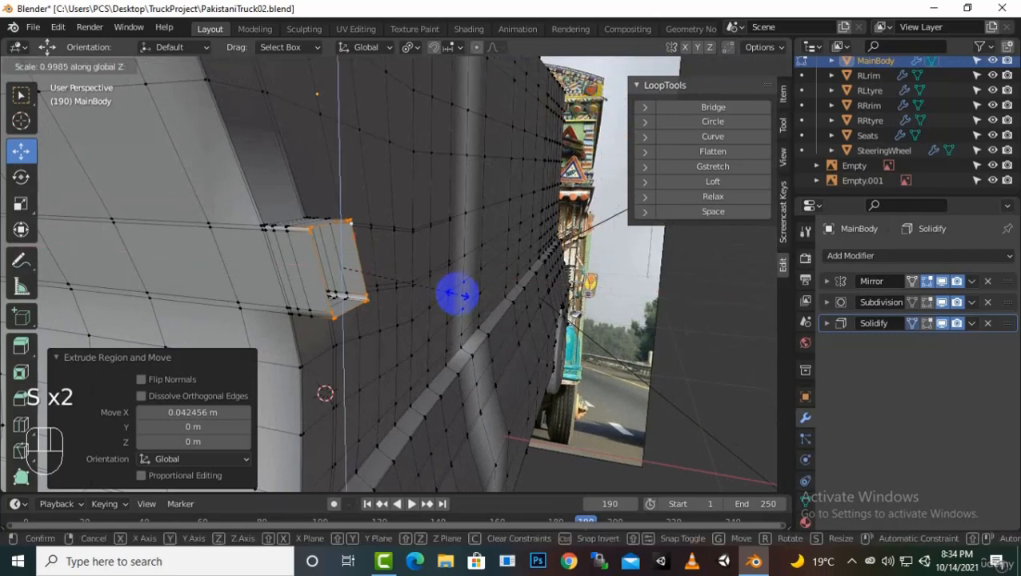
{"action": "left_click", "coordinate": [326, 393]}
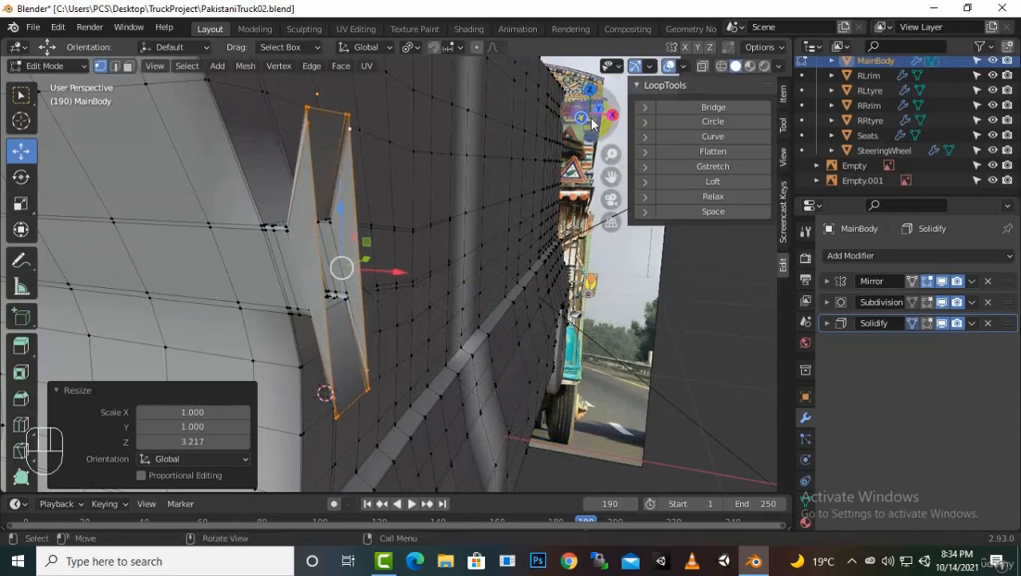
Step: Extrude the flared loop along X by about 0.014 m and again by about 0.222 m to form the box-shaped housing
{"action": "middle_click_drag", "start_coordinate": [596, 188], "coordinate": [555, 211]}
{"action": "scroll", "coordinate": [555, 211], "scroll_direction": "down", "scroll_amount": 6}
{"action": "scroll", "coordinate": [392, 303], "scroll_direction": "up", "scroll_amount": 10}
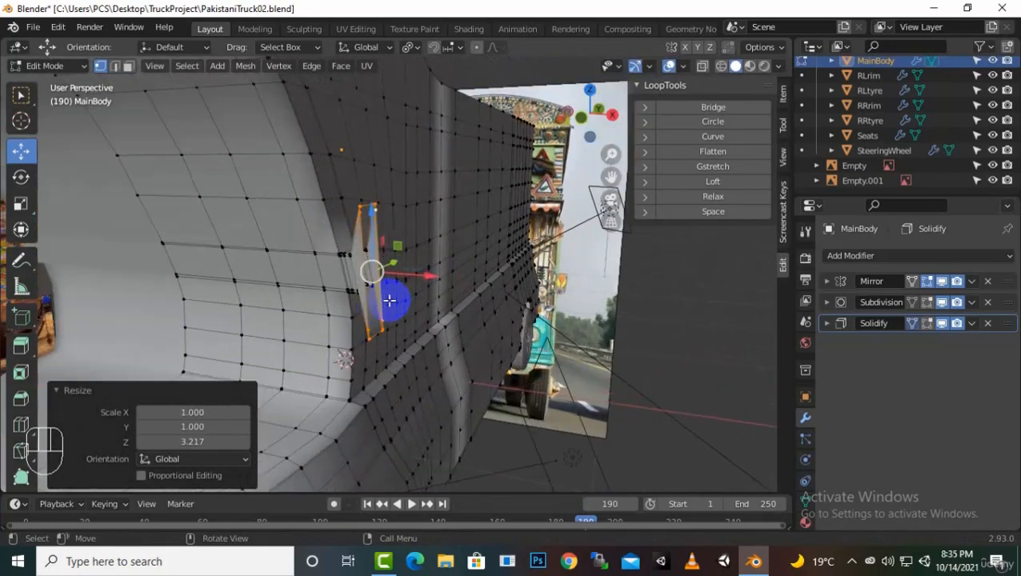
{"action": "middle_click_drag", "start_coordinate": [404, 292], "coordinate": [411, 285]}
{"action": "middle_click_drag", "start_coordinate": [407, 232], "coordinate": [439, 258]}
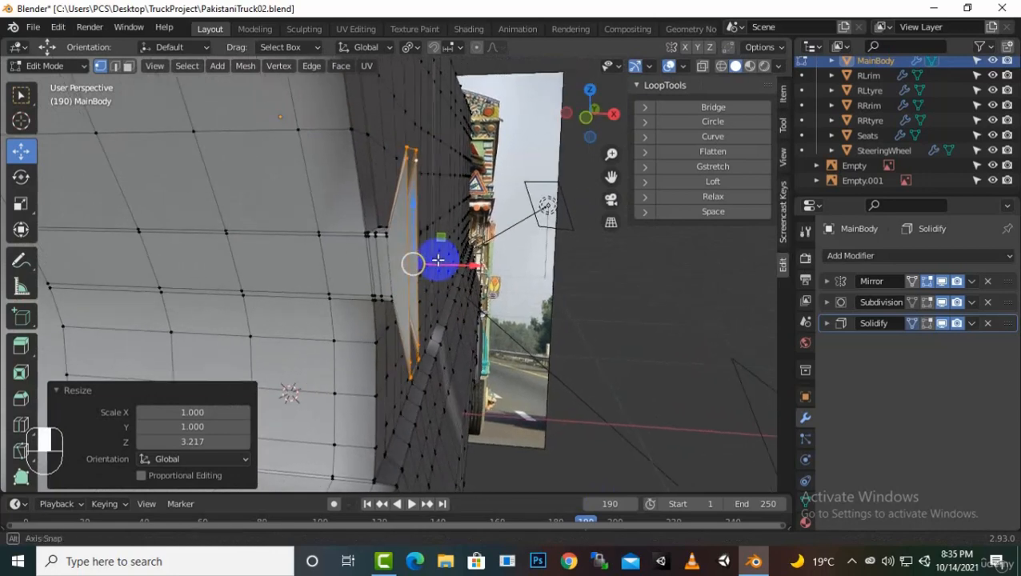
{"action": "key", "text": "e"}
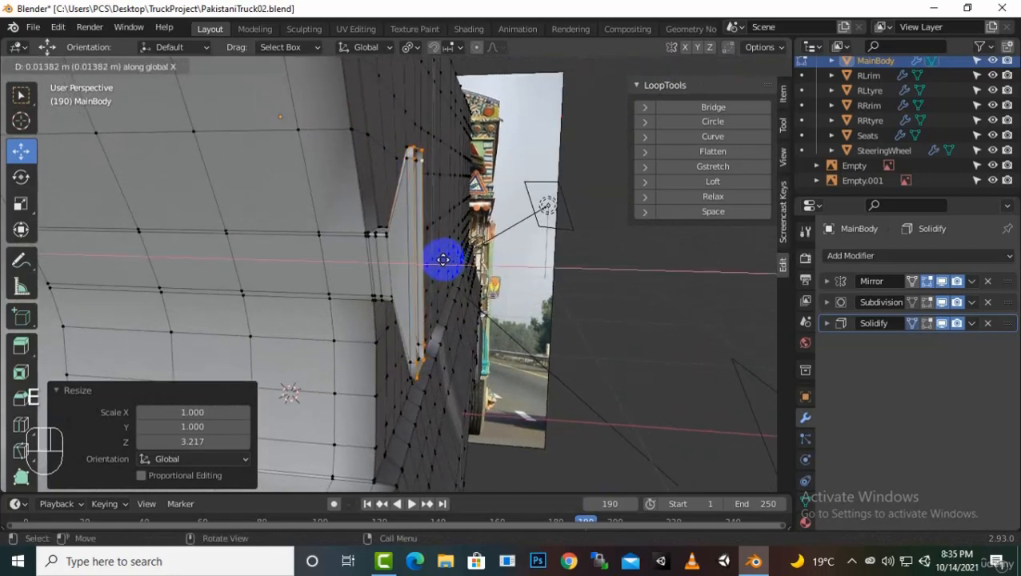
{"action": "left_click", "coordinate": [443, 260]}
{"action": "key", "text": "e"}
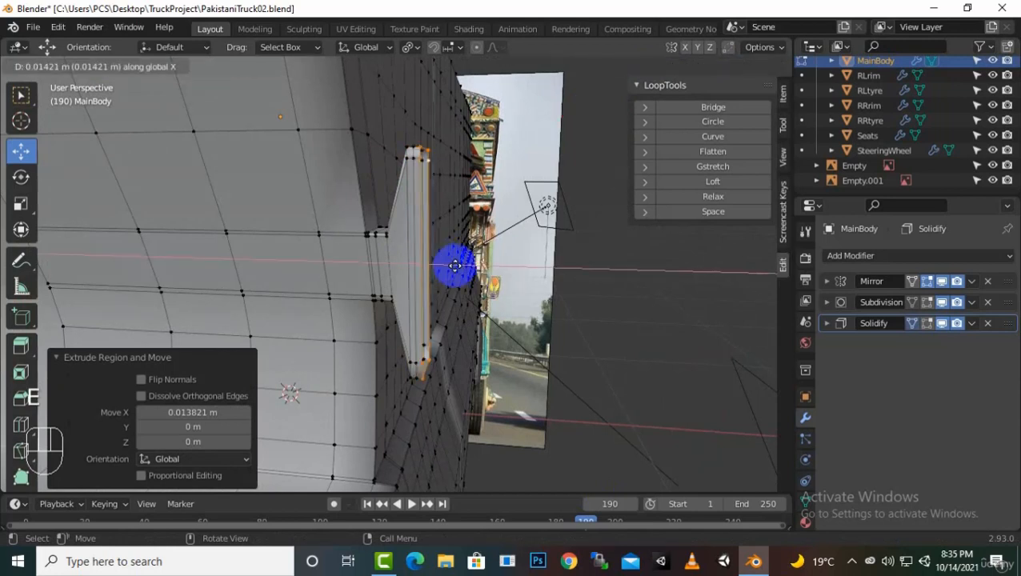
{"action": "left_click", "coordinate": [540, 291]}
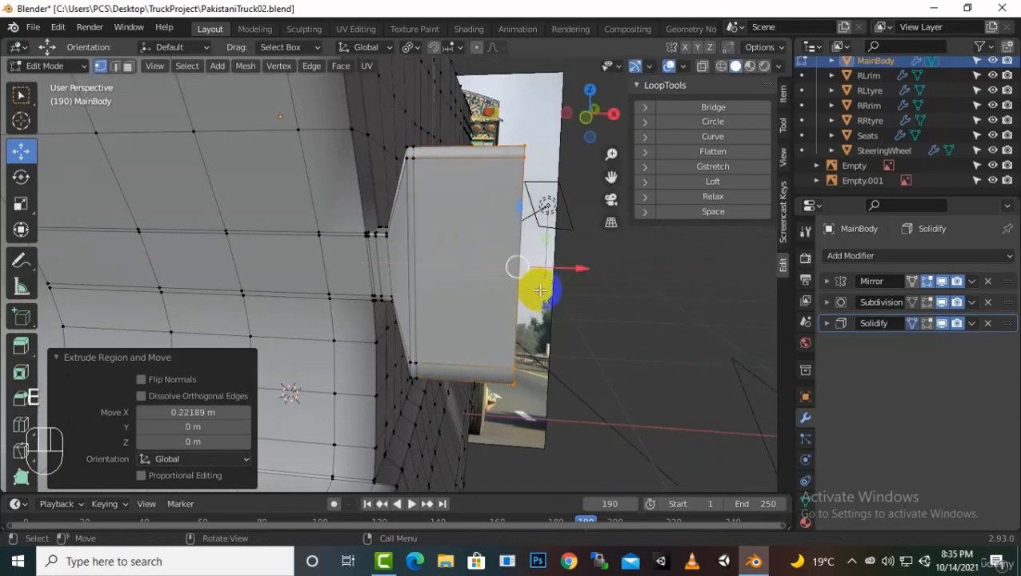
Step: Extrude the housing's outer loop about 0.067 m along X, and move it back about 0.038 m along X
{"action": "key", "text": "e"}
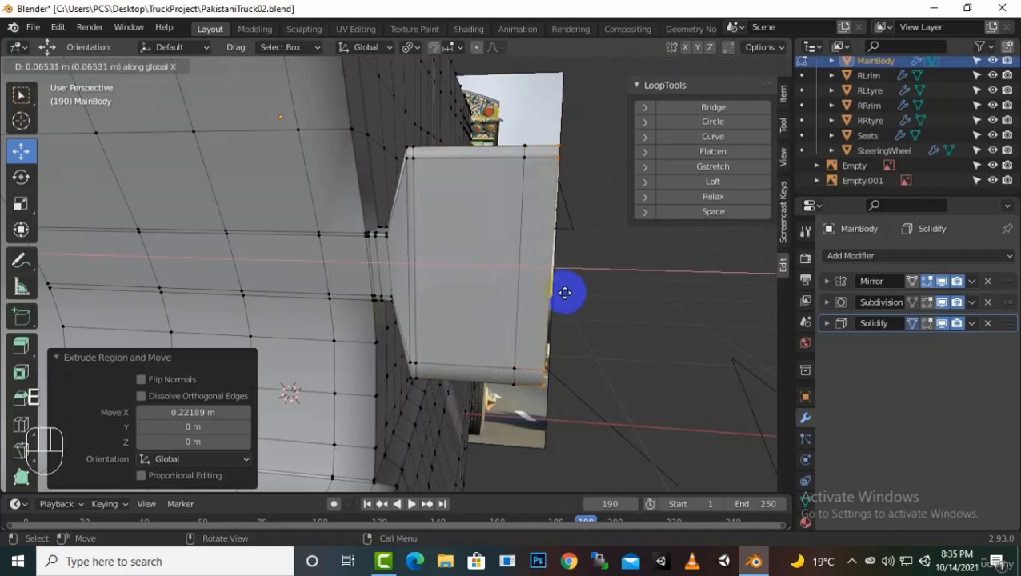
{"action": "left_click", "coordinate": [570, 290]}
{"action": "middle_click_drag", "start_coordinate": [570, 290], "coordinate": [573, 280]}
{"action": "scroll", "coordinate": [458, 332], "scroll_direction": "up", "scroll_amount": 6}
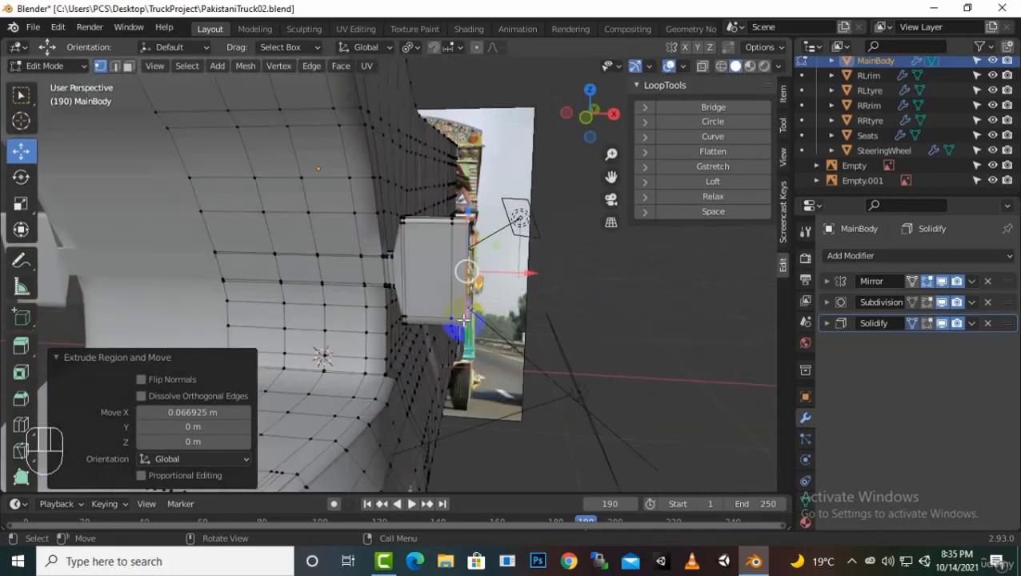
{"action": "key", "text": "g"}
{"action": "key", "text": "x"}
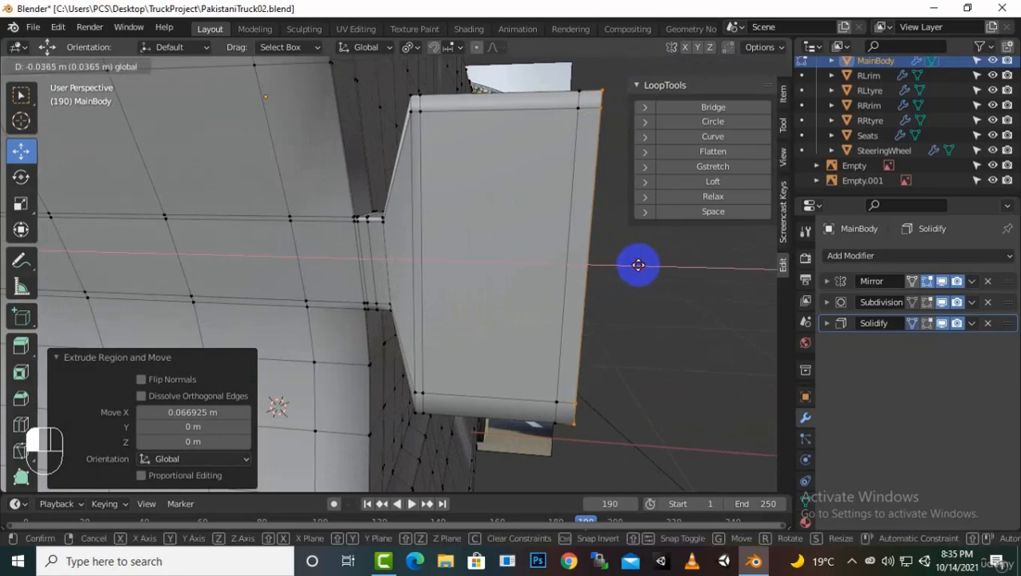
{"action": "left_click", "coordinate": [636, 266]}
Step: Extrude the housing's open outer loop in place and scale it to about 0.92 to form an inner rim
{"action": "scroll", "coordinate": [624, 304], "scroll_direction": "down", "scroll_amount": 4}
{"action": "middle_click_drag", "start_coordinate": [620, 316], "coordinate": [538, 290]}
{"action": "scroll", "coordinate": [512, 284], "scroll_direction": "up", "scroll_amount": 4}
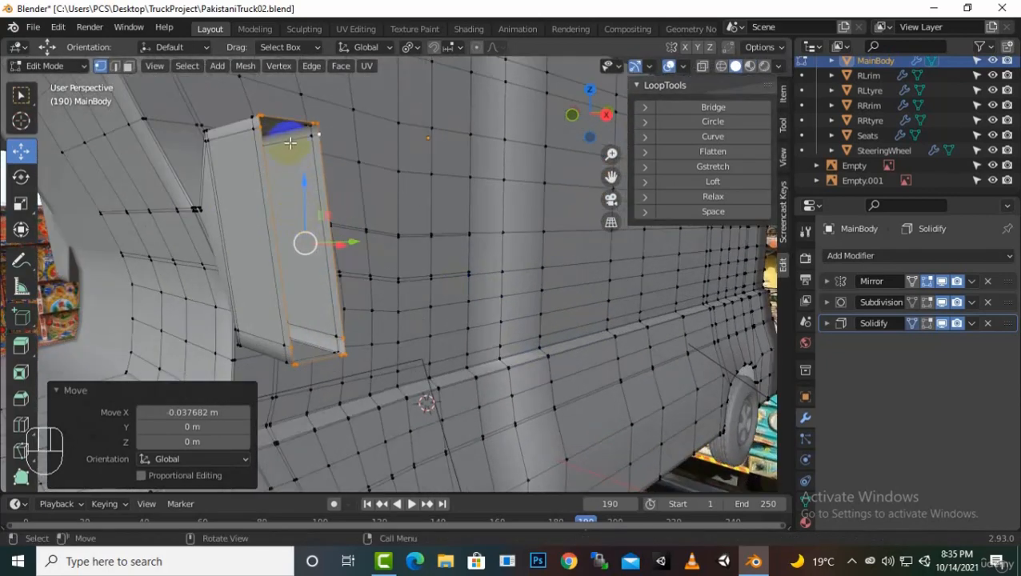
{"action": "key", "text": "e"}
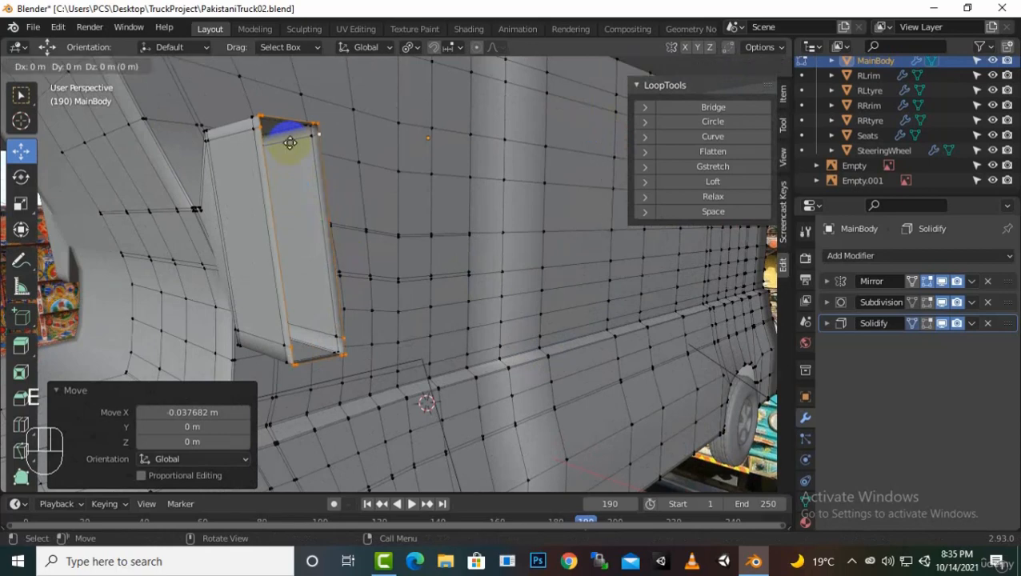
{"action": "key", "text": "s"}
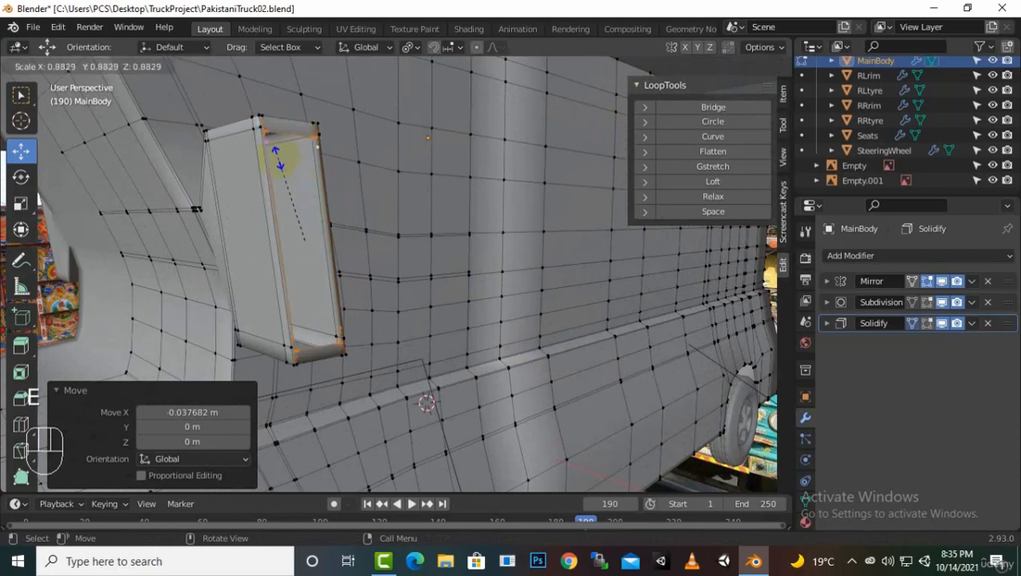
{"action": "left_click", "coordinate": [278, 155]}
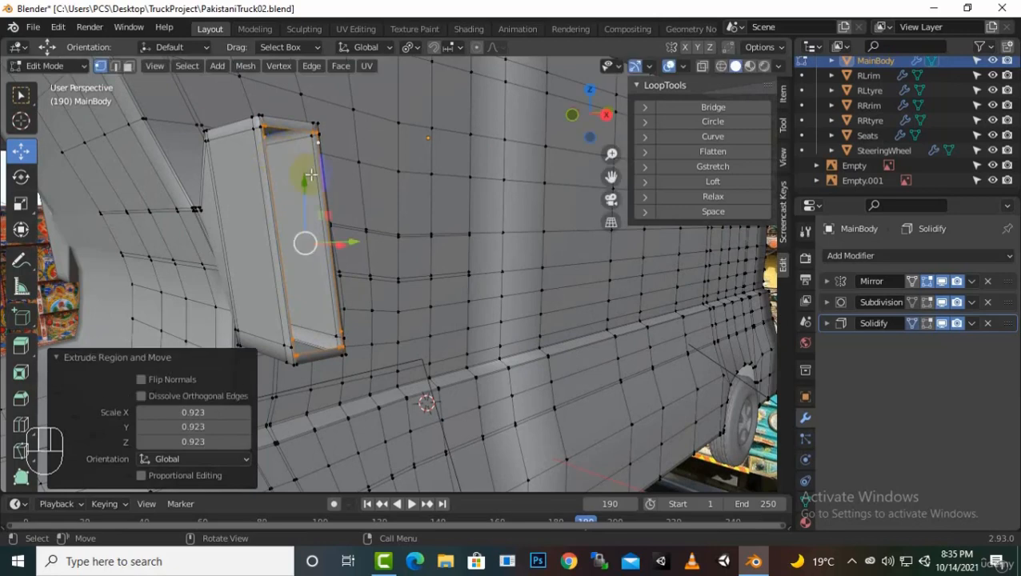
Step: Extrude the inner rim again, scale it down toward its center, and fill the remaining opening with a face
{"action": "middle_click_drag", "start_coordinate": [306, 178], "coordinate": [357, 219]}
{"action": "scroll", "coordinate": [239, 234], "scroll_direction": "up", "scroll_amount": 4}
{"action": "scroll", "coordinate": [231, 231], "scroll_direction": "down", "scroll_amount": 3}
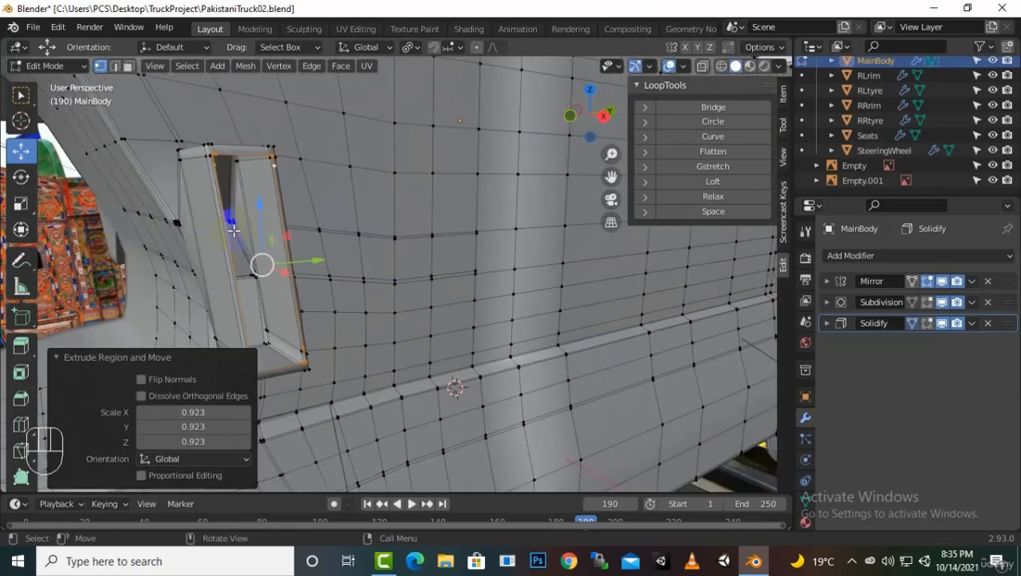
{"action": "key", "text": "e"}
{"action": "key", "text": "s"}
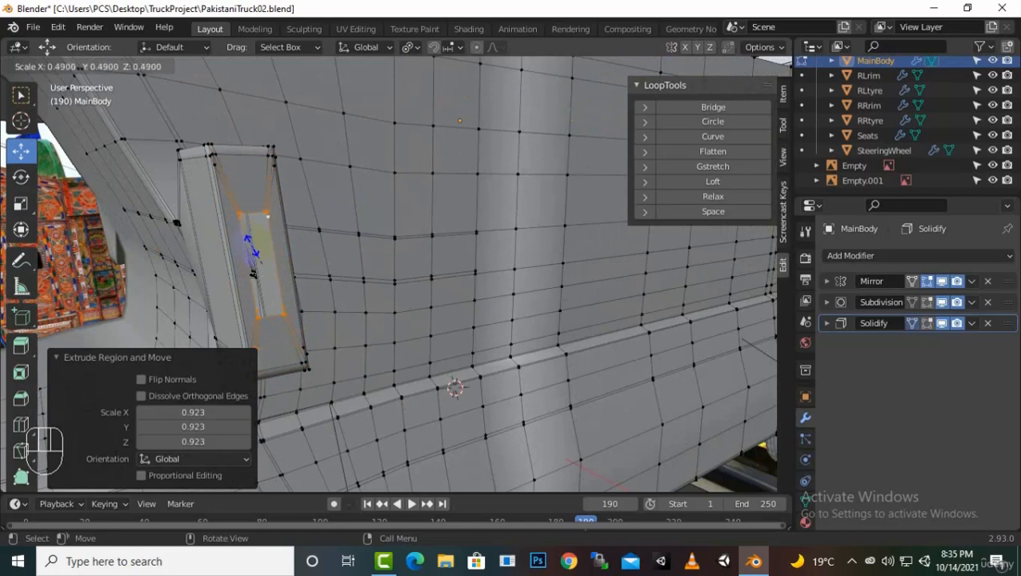
{"action": "left_click", "coordinate": [252, 274]}
{"action": "key", "text": "f"}
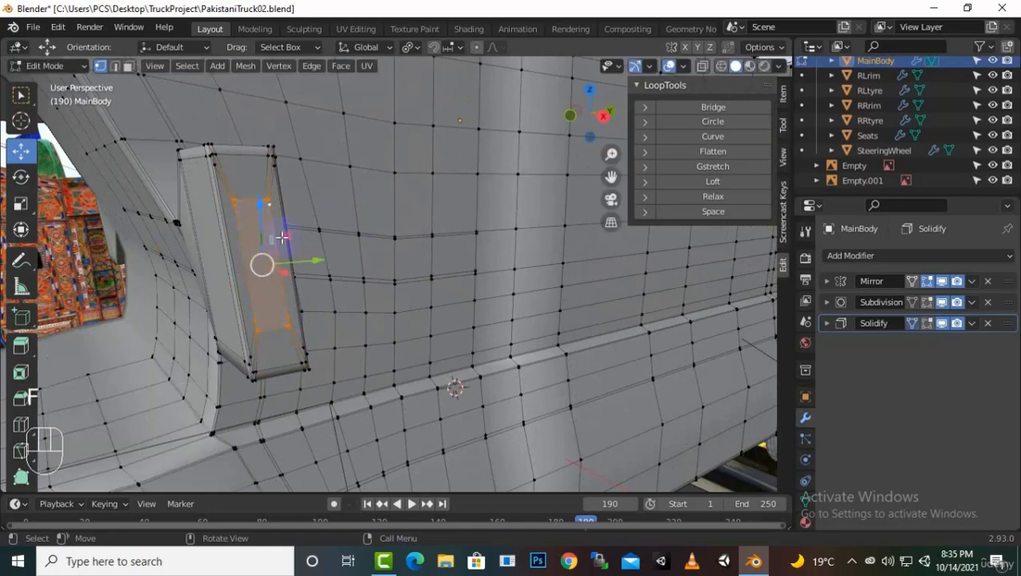
Step: Toggle the Solidify modifier's Edit Mode display and inspect the closed housing and its arm in Object Mode
{"action": "left_click", "coordinate": [928, 323]}
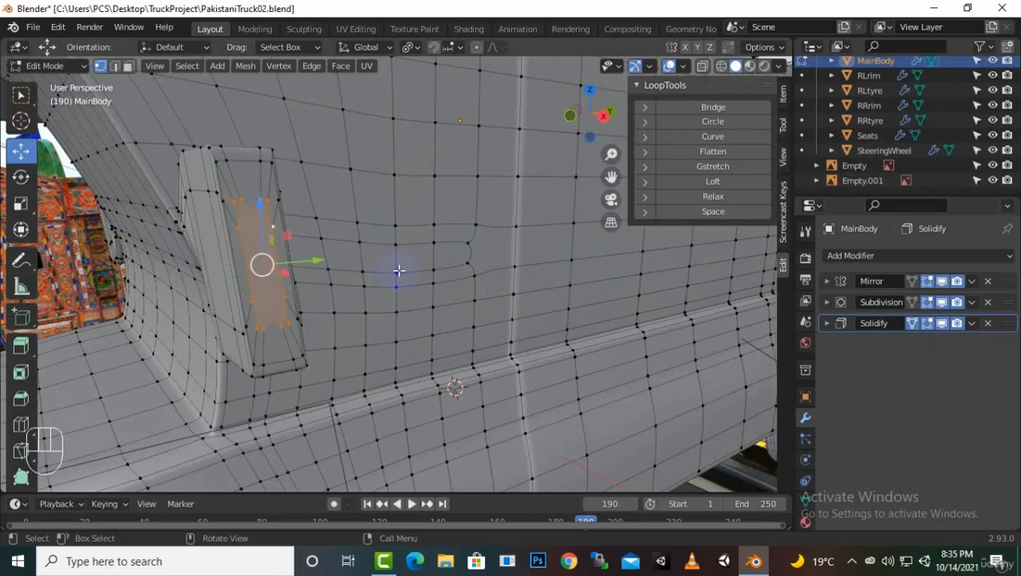
{"action": "scroll", "coordinate": [330, 247], "scroll_direction": "down", "scroll_amount": 2}
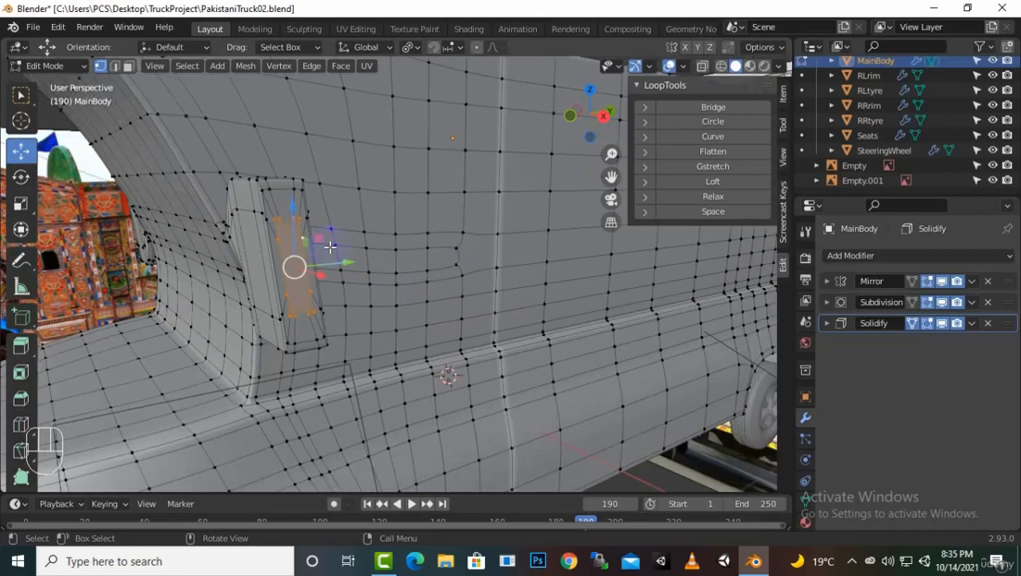
{"action": "scroll", "coordinate": [356, 258], "scroll_direction": "down", "scroll_amount": 3}
{"action": "key", "text": "Tab"}
{"action": "middle_click_drag", "start_coordinate": [382, 289], "coordinate": [423, 297]}
{"action": "scroll", "coordinate": [417, 332], "scroll_direction": "up", "scroll_amount": 2}
{"action": "scroll", "coordinate": [423, 297], "scroll_direction": "up", "scroll_amount": 2}
{"action": "middle_click_drag", "start_coordinate": [441, 269], "coordinate": [560, 307]}
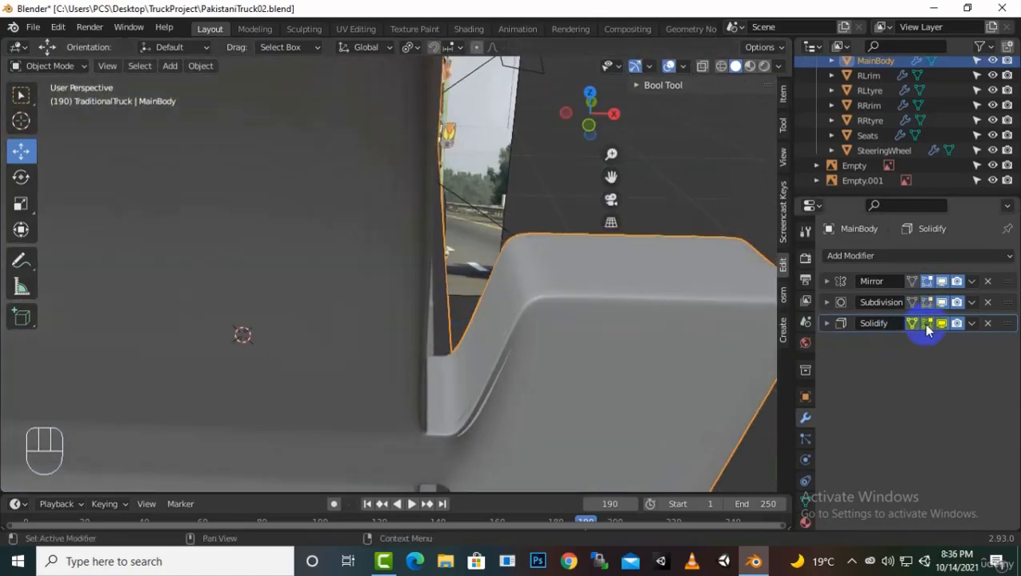
{"action": "key", "text": "Tab"}
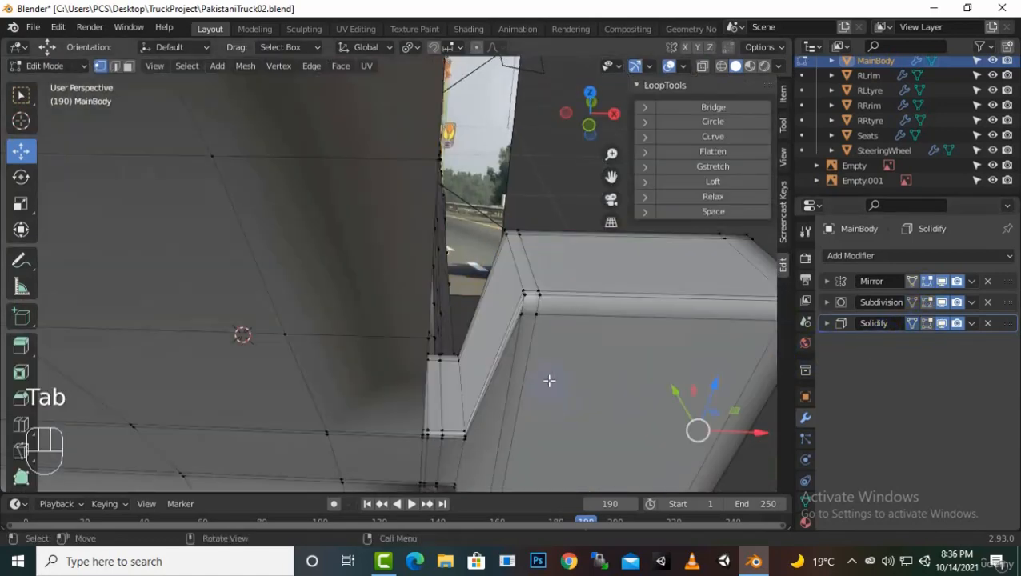
Step: Add an edge loop across the housing's slanted side wall near the arm, slid to a factor of 0.708
{"action": "scroll", "coordinate": [548, 368], "scroll_direction": "up", "scroll_amount": 2}
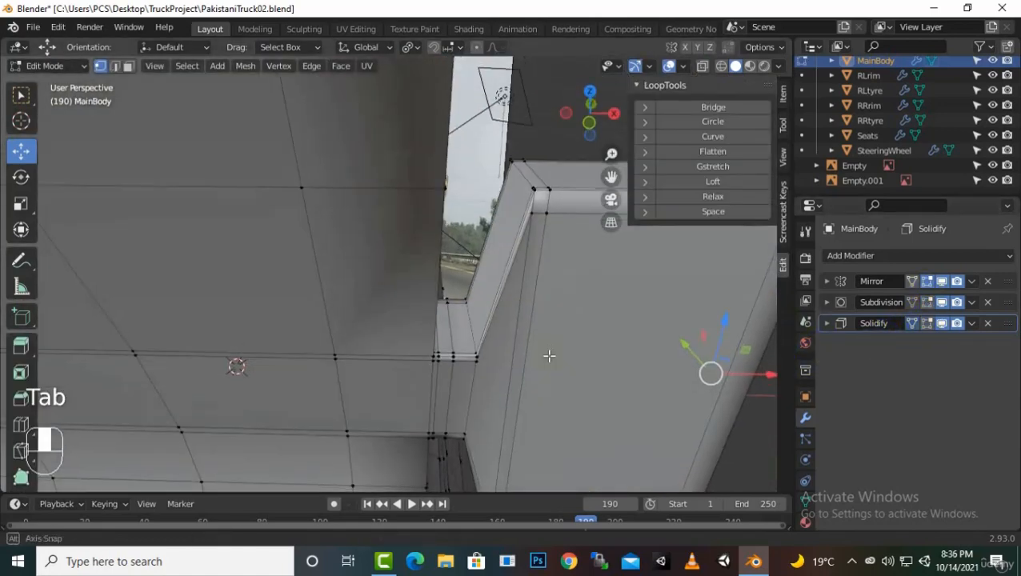
{"action": "key", "text": "ctrl+r"}
{"action": "left_click", "coordinate": [499, 300]}
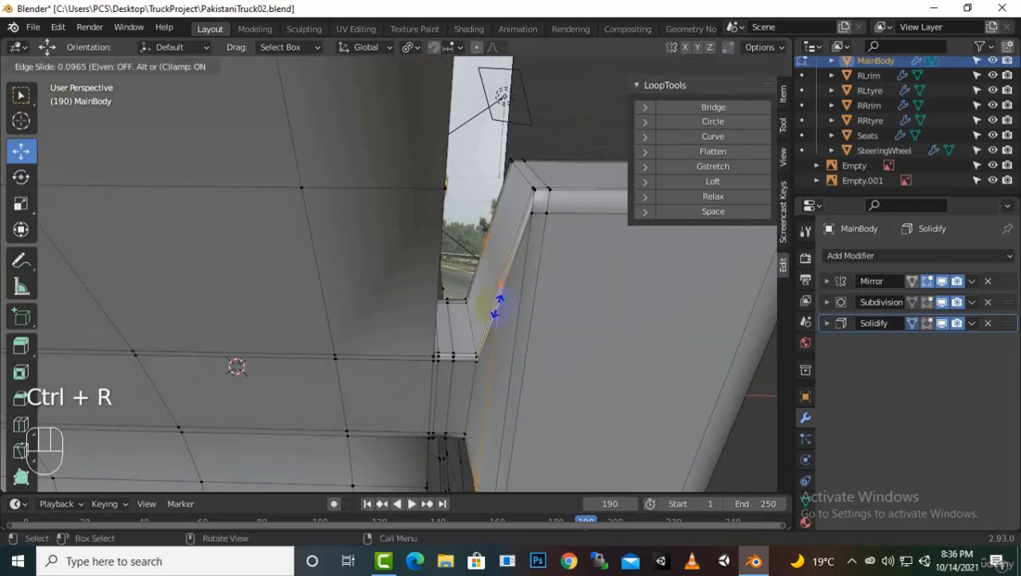
{"action": "left_click", "coordinate": [483, 348]}
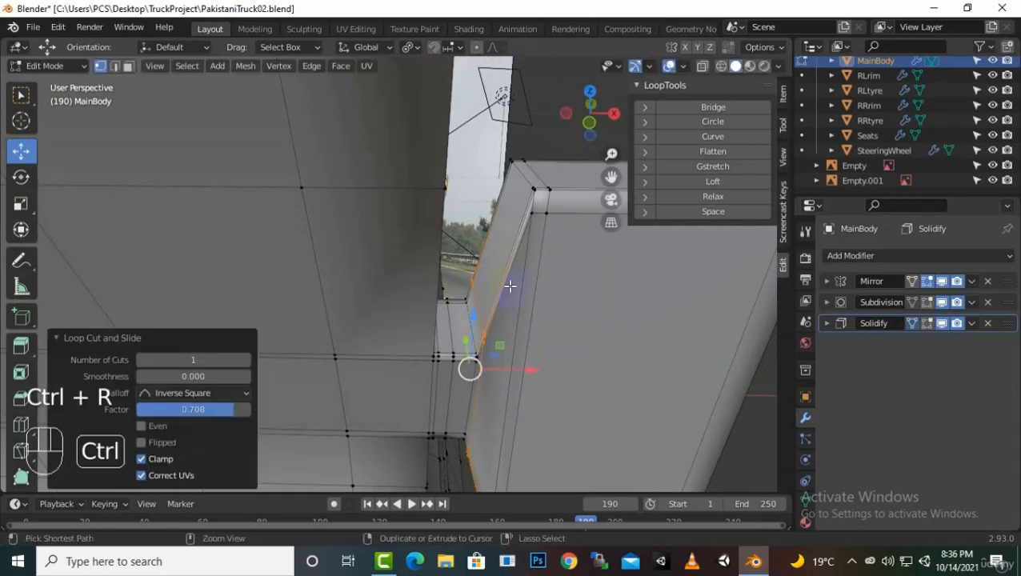
{"action": "key", "text": "ctrl+e"}
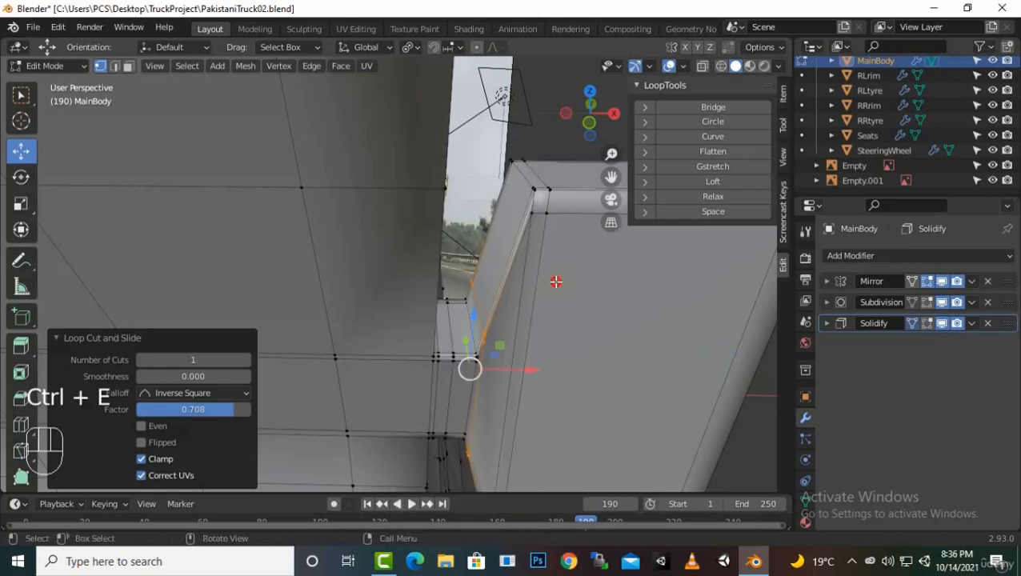
Step: Add two more edge loops farther up the slanted side wall, one centered and one at a factor of -0.247
{"action": "key", "text": "ctrl+r"}
{"action": "left_click", "coordinate": [504, 294]}
{"action": "left_click", "coordinate": [504, 294]}
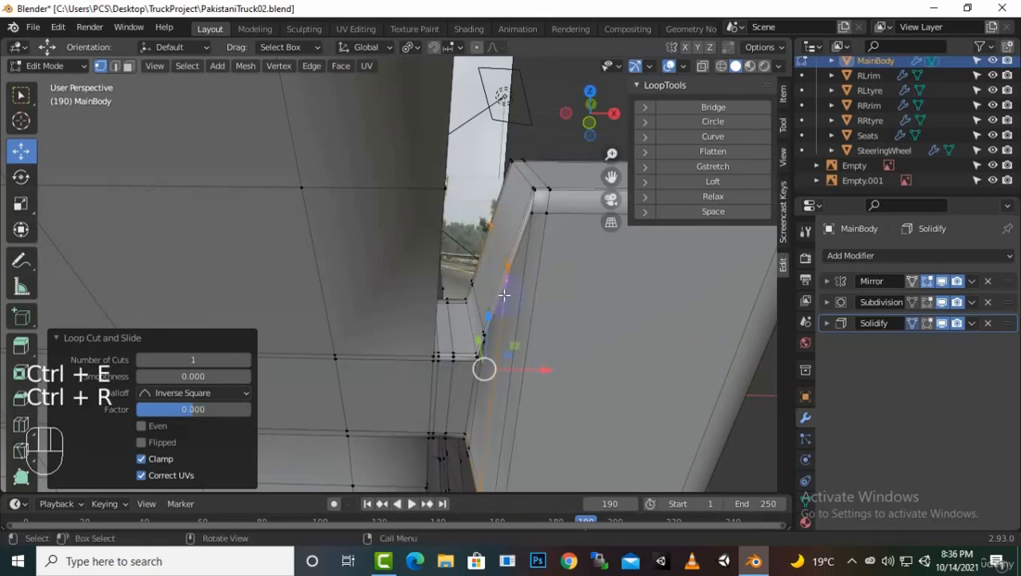
{"action": "left_click", "coordinate": [504, 294]}
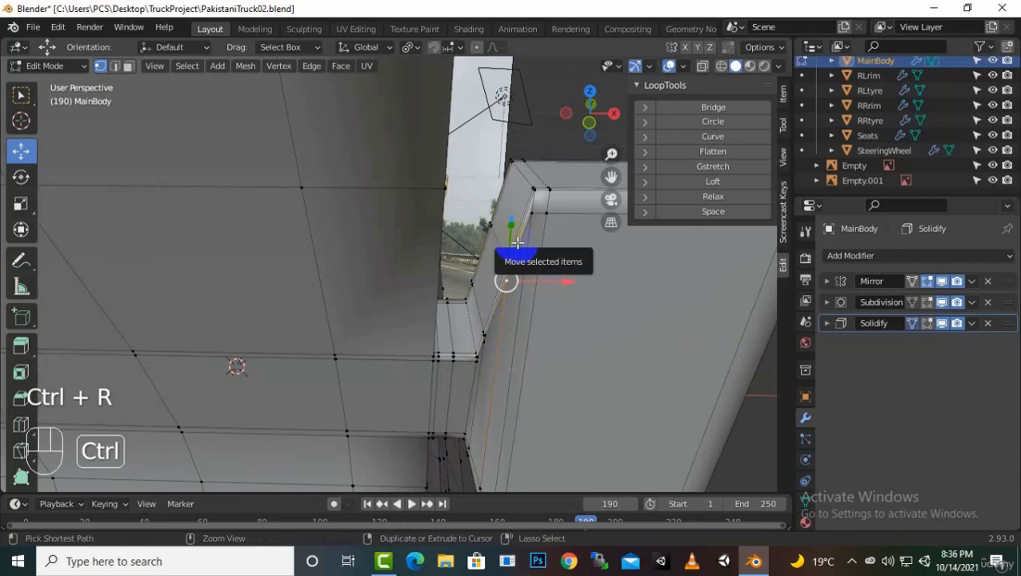
{"action": "key", "text": "ctrl+r"}
{"action": "left_click", "coordinate": [520, 240]}
{"action": "left_click", "coordinate": [524, 232]}
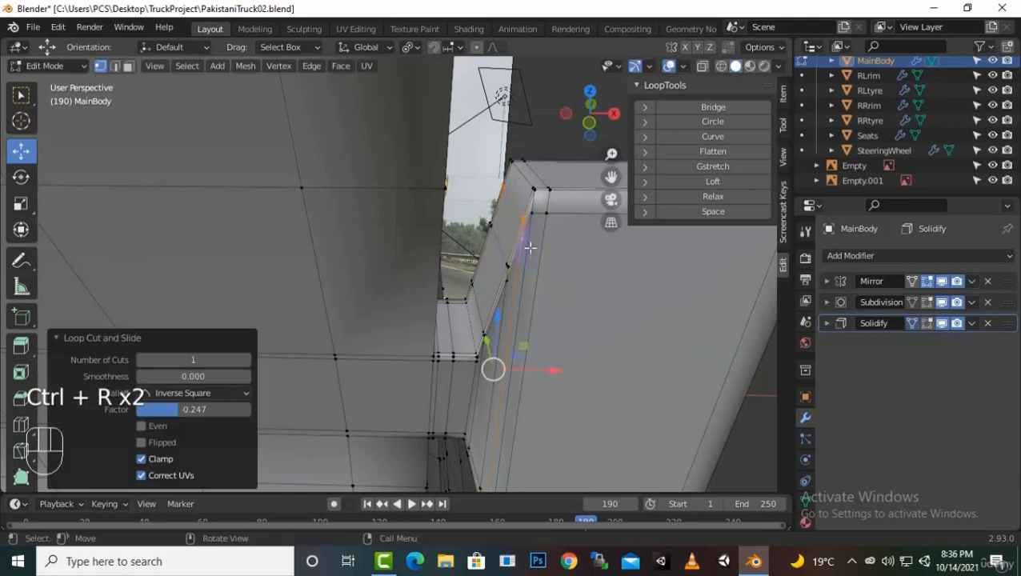
{"action": "middle_click_drag", "start_coordinate": [530, 248], "coordinate": [540, 281]}
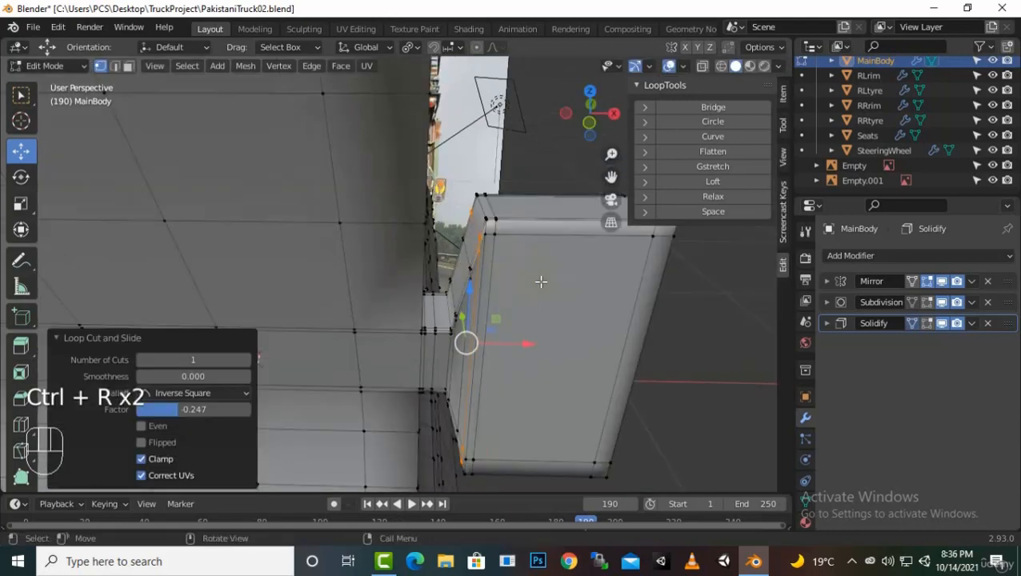
Step: Toggle the Edit Mode display and On Cage options of the MainBody's Solidify and Subdivision modifiers, checking the housing in Object Mode
{"action": "left_click", "coordinate": [928, 325]}
{"action": "left_click", "coordinate": [910, 325]}
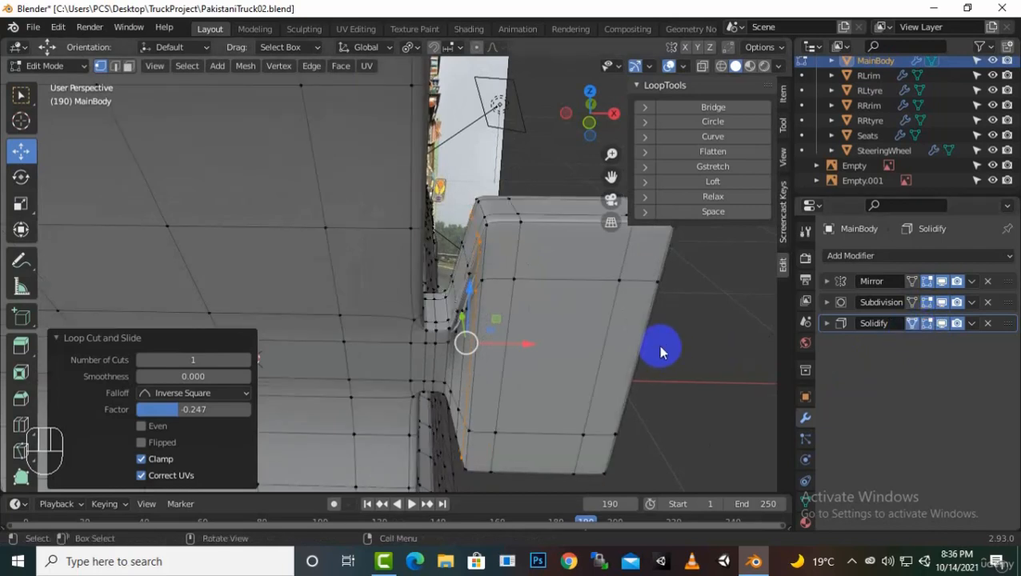
{"action": "key", "text": "Tab"}
{"action": "mouse_move", "coordinate": [663, 345]}
{"action": "middle_mouse_down"}
{"action": "mouse_move", "coordinate": [642, 346]}
{"action": "mouse_move", "coordinate": [669, 337]}
{"action": "middle_mouse_up"}
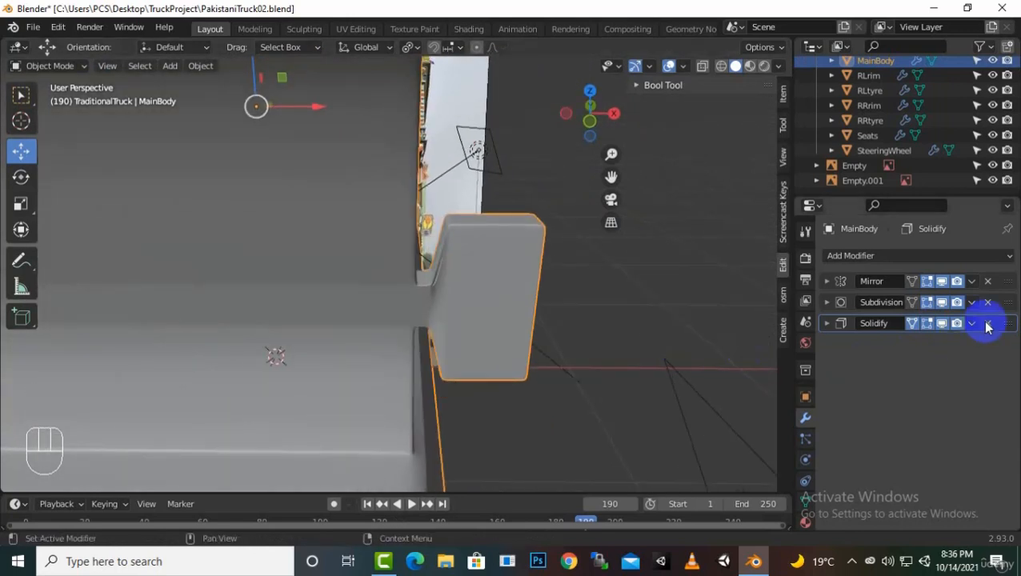
{"action": "left_click", "coordinate": [930, 305]}
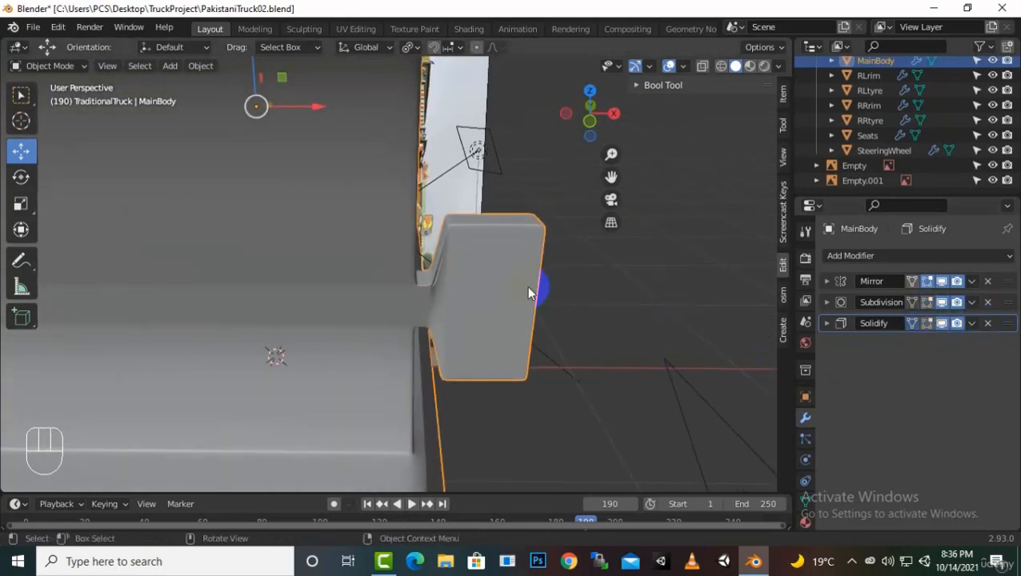
Step: Merge all MainBody vertices by distance at 0.0001 m and recalculate the mesh normals to face outside
{"action": "key", "text": "Tab"}
{"action": "key", "text": "a"}
{"action": "right_click", "coordinate": [480, 290]}
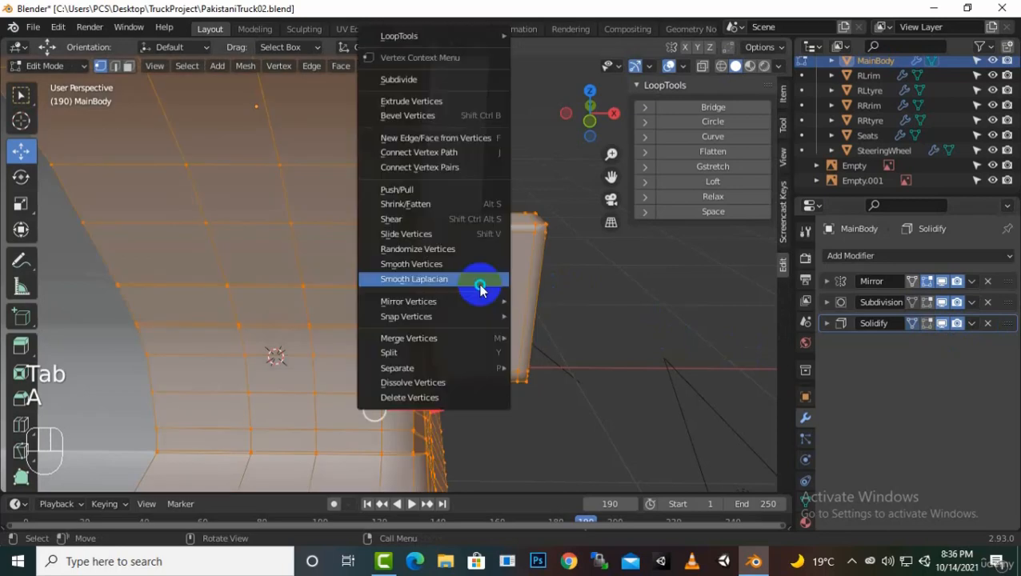
{"action": "mouse_move", "coordinate": [496, 338]}
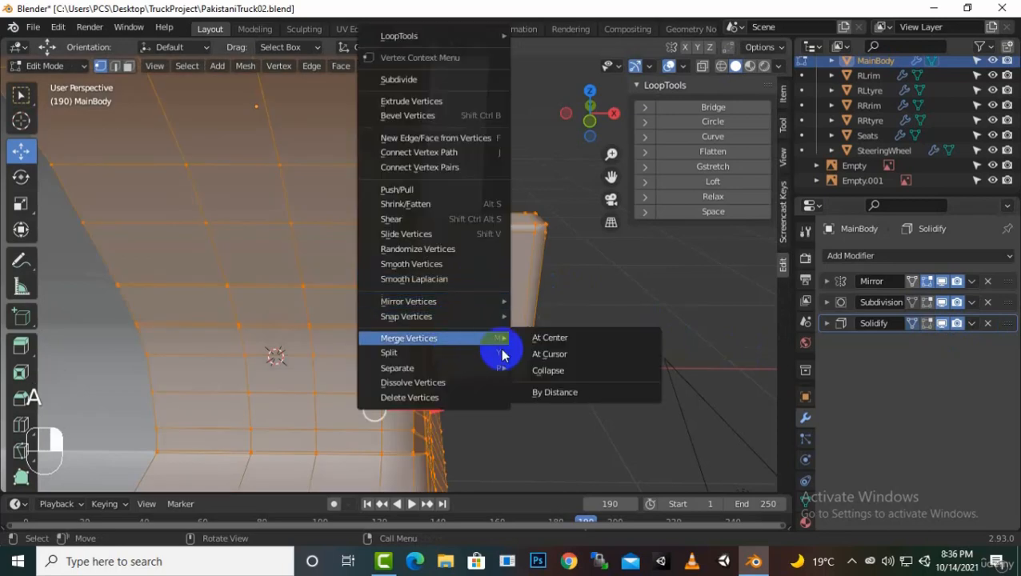
{"action": "left_click", "coordinate": [576, 392]}
{"action": "middle_click_drag", "start_coordinate": [574, 381], "coordinate": [606, 372]}
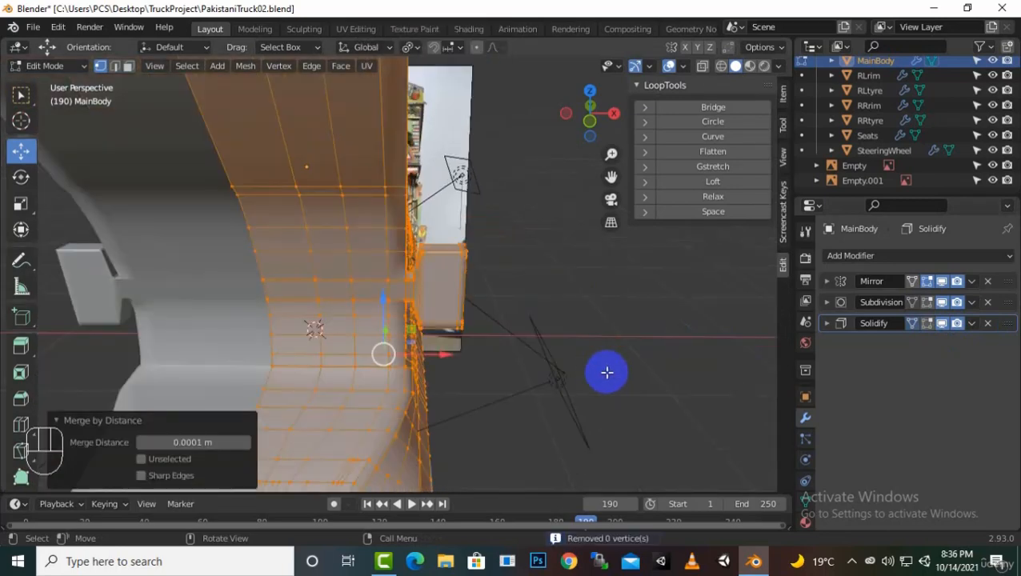
{"action": "key", "text": "shift+n"}
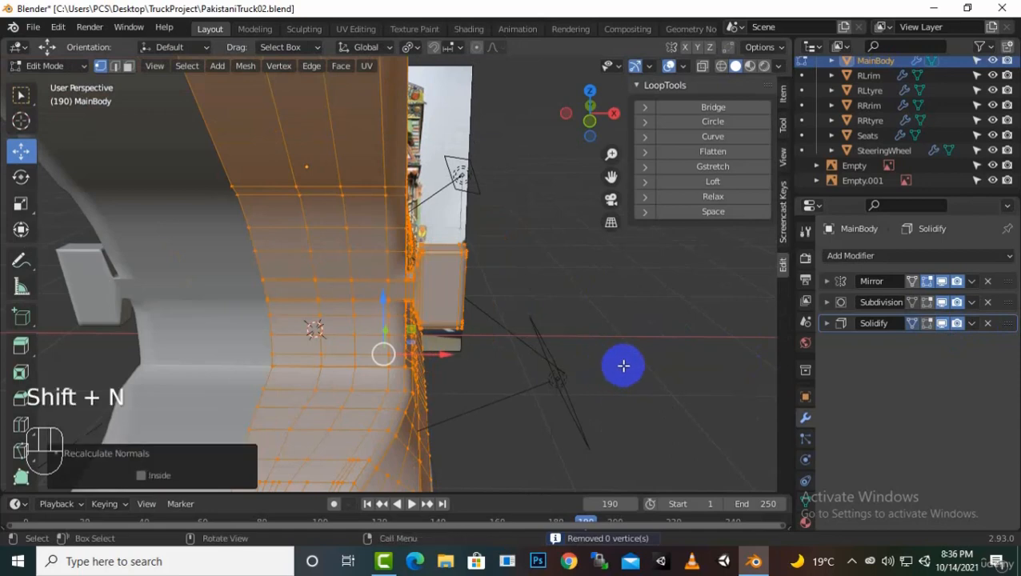
Step: Add one centered edge loop running across the hood and down over its slanted front corner
{"action": "middle_click_drag", "start_coordinate": [632, 322], "coordinate": [611, 360]}
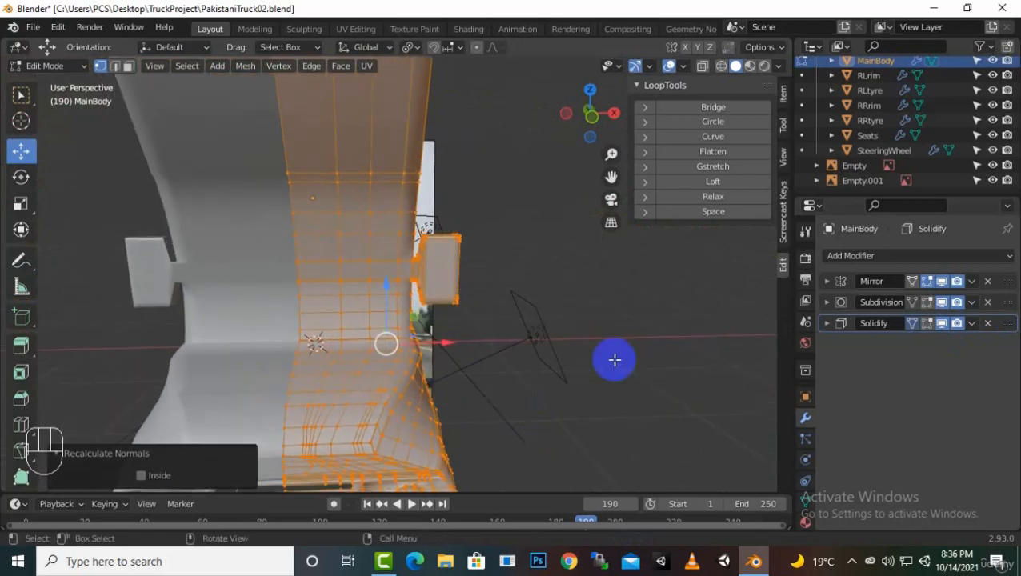
{"action": "mouse_move", "coordinate": [600, 173]}
{"action": "left_mouse_down"}
{"action": "mouse_move", "coordinate": [596, 152]}
{"action": "mouse_move", "coordinate": [604, 177]}
{"action": "left_mouse_up"}
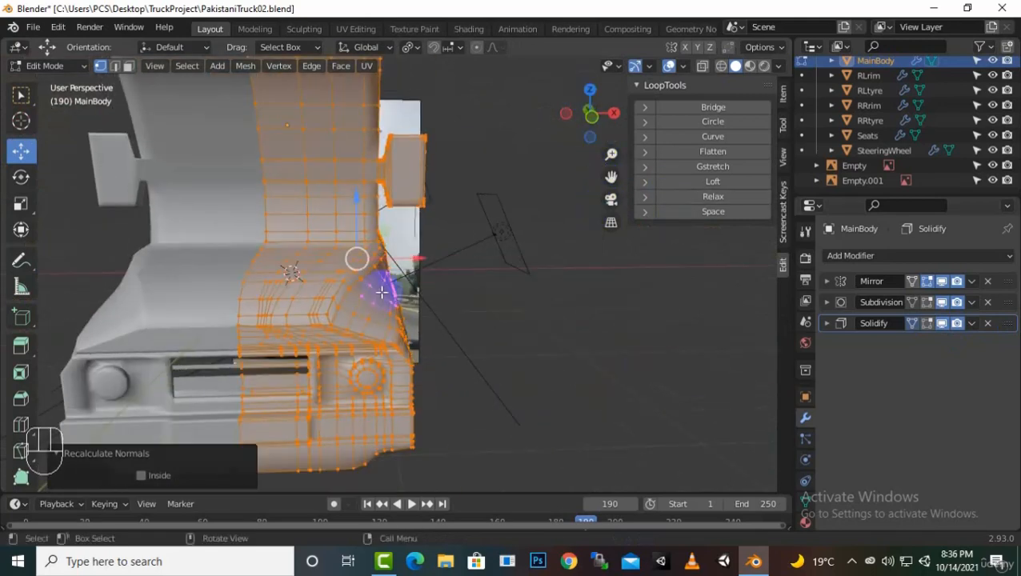
{"action": "scroll", "coordinate": [472, 249], "scroll_direction": "up", "scroll_amount": 3}
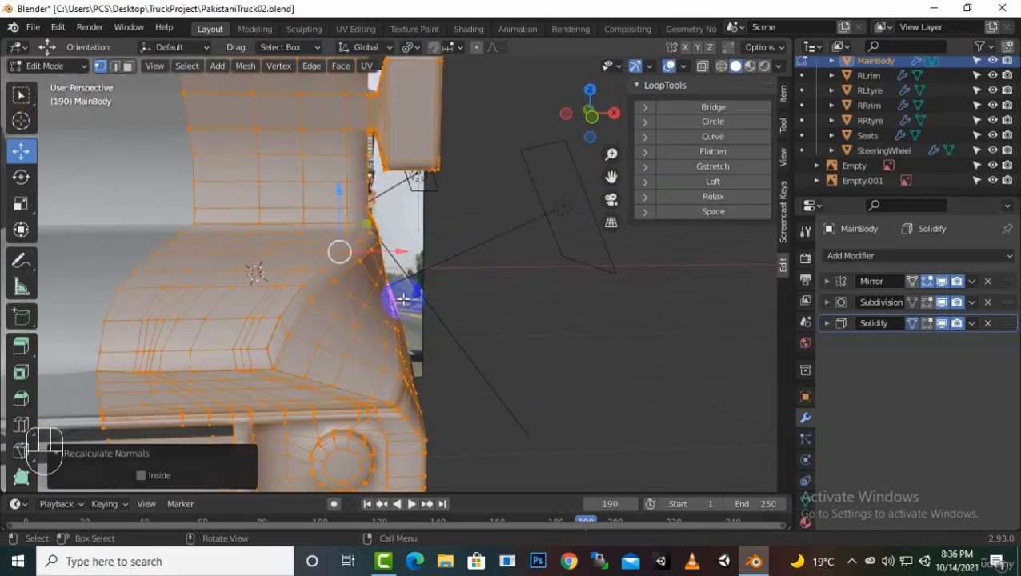
{"action": "middle_click_drag", "start_coordinate": [343, 296], "coordinate": [352, 312]}
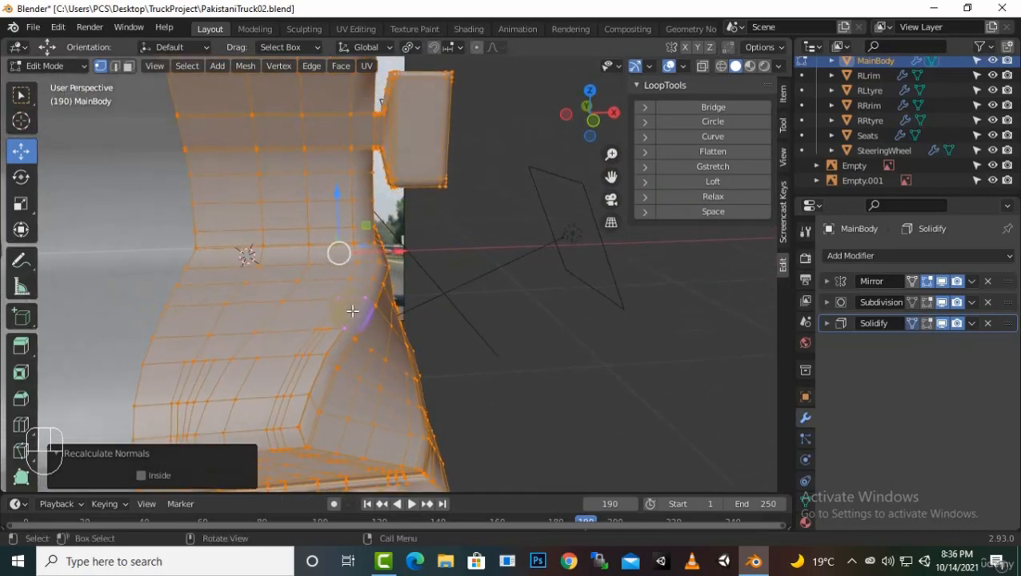
{"action": "middle_click_drag", "start_coordinate": [386, 388], "coordinate": [376, 357]}
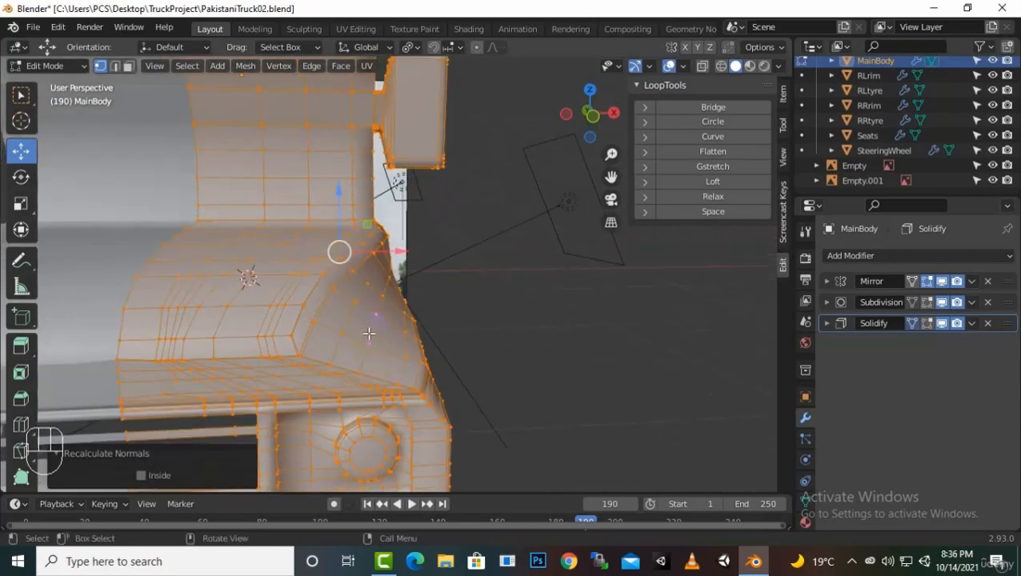
{"action": "scroll", "coordinate": [373, 284], "scroll_direction": "up", "scroll_amount": 1}
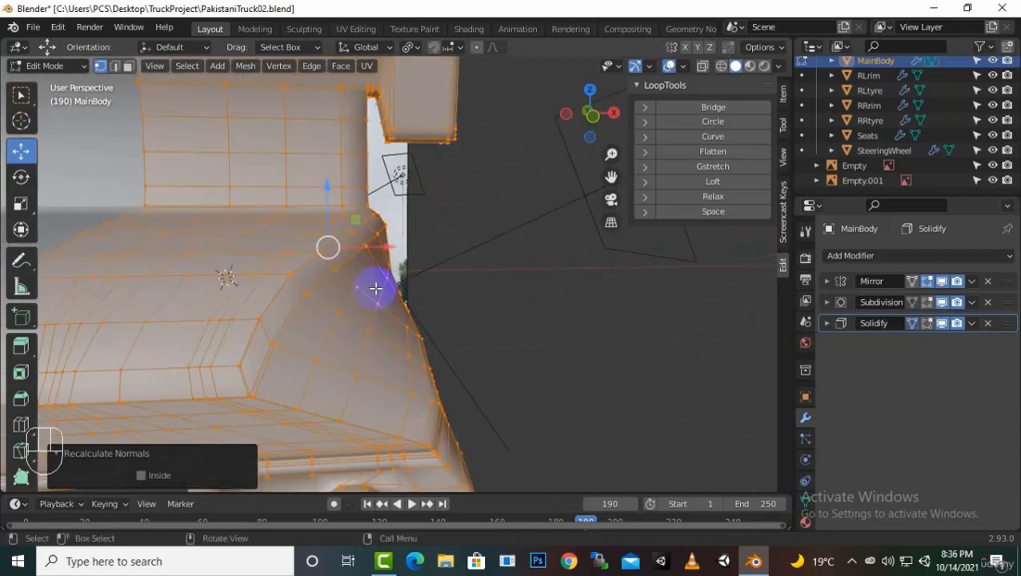
{"action": "middle_click_drag", "start_coordinate": [378, 288], "coordinate": [388, 309]}
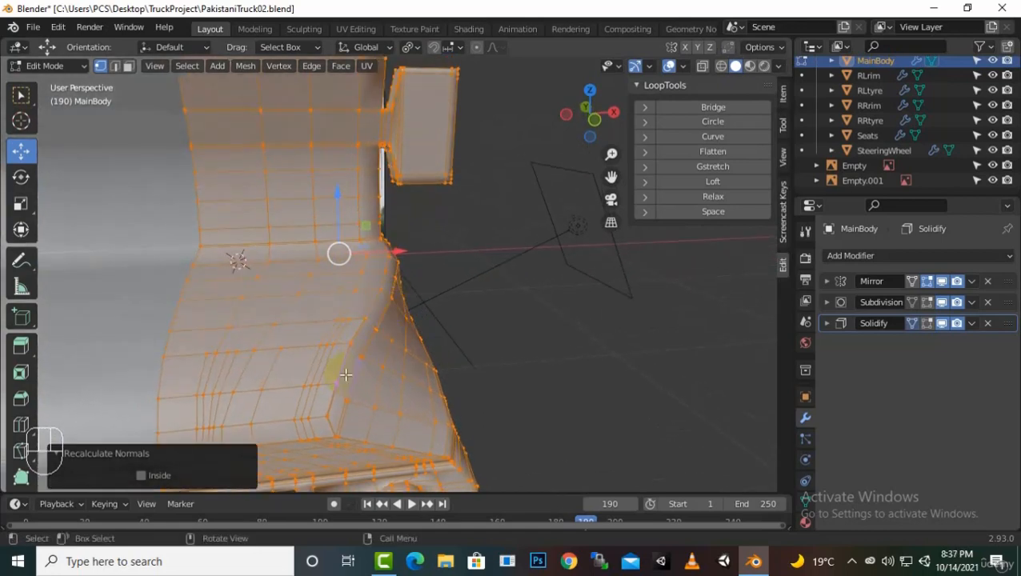
{"action": "key", "text": "ctrl"}
{"action": "key", "text": "ctrl+r"}
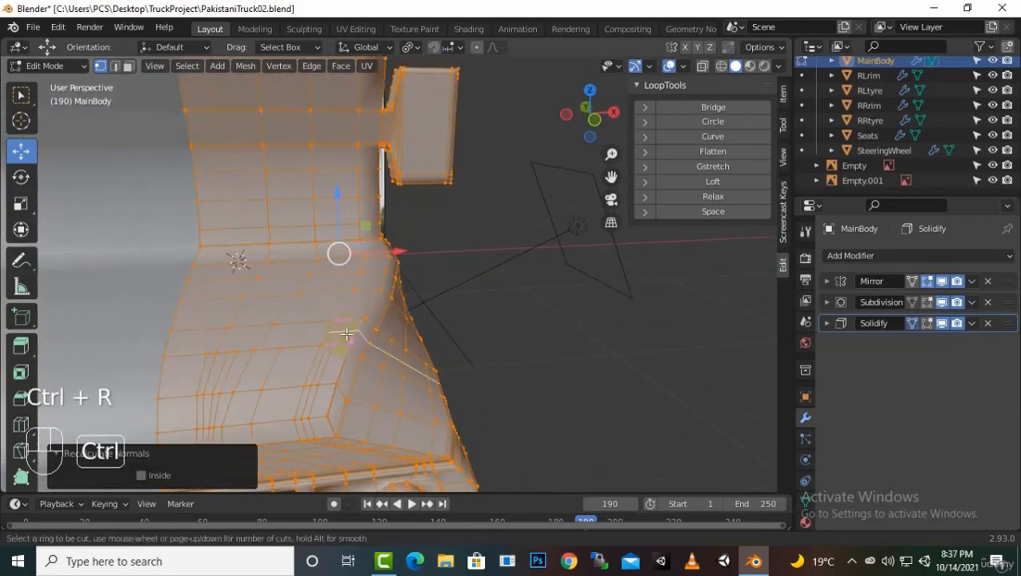
{"action": "left_click", "coordinate": [346, 334]}
{"action": "right_click", "coordinate": [346, 333]}
{"action": "middle_click_drag", "start_coordinate": [366, 348], "coordinate": [370, 358]}
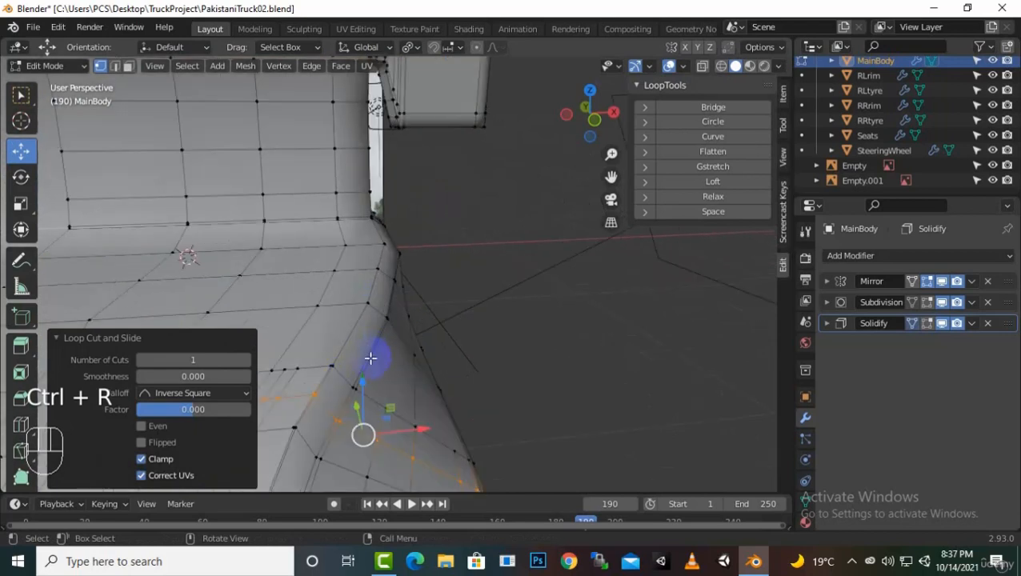
Step: Add three more centered edge loops at the hood's corner, one lengthwise and two crosswise, to form a dense grid
{"action": "key", "text": "ctrl"}
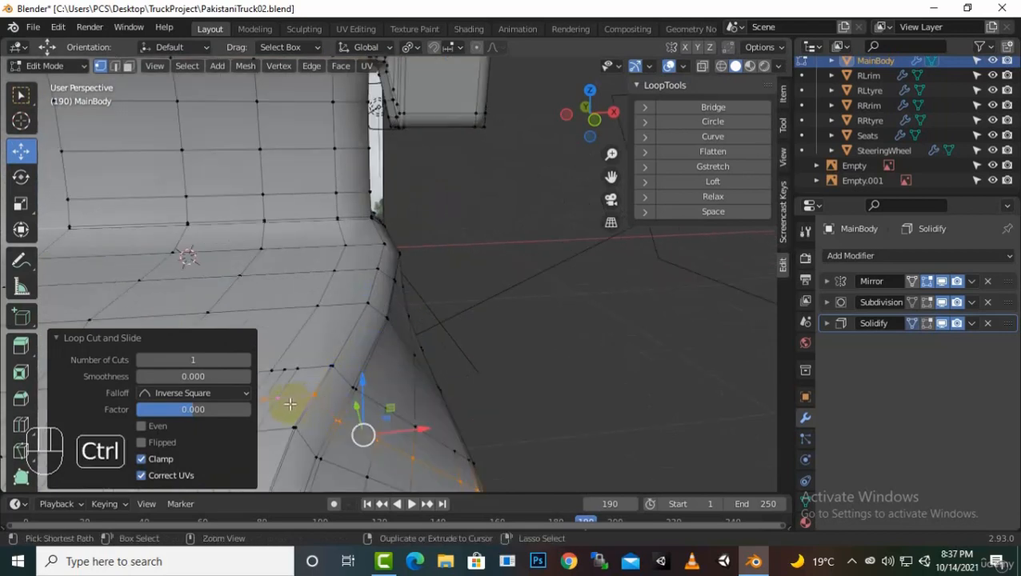
{"action": "key", "text": "ctrl+r"}
{"action": "left_click", "coordinate": [288, 404]}
{"action": "right_click", "coordinate": [289, 403]}
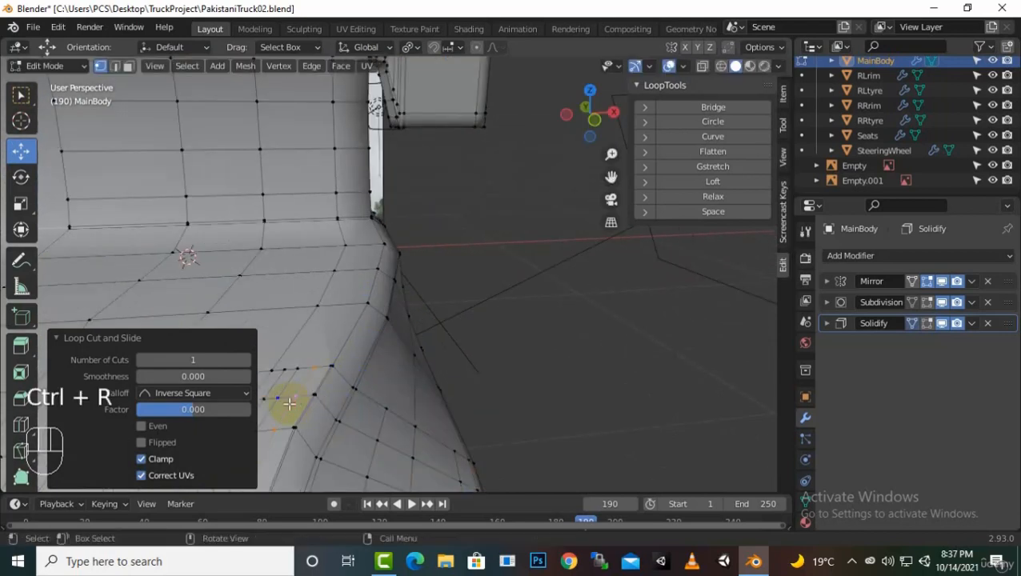
{"action": "key", "text": "ctrl+r"}
{"action": "left_click", "coordinate": [296, 388]}
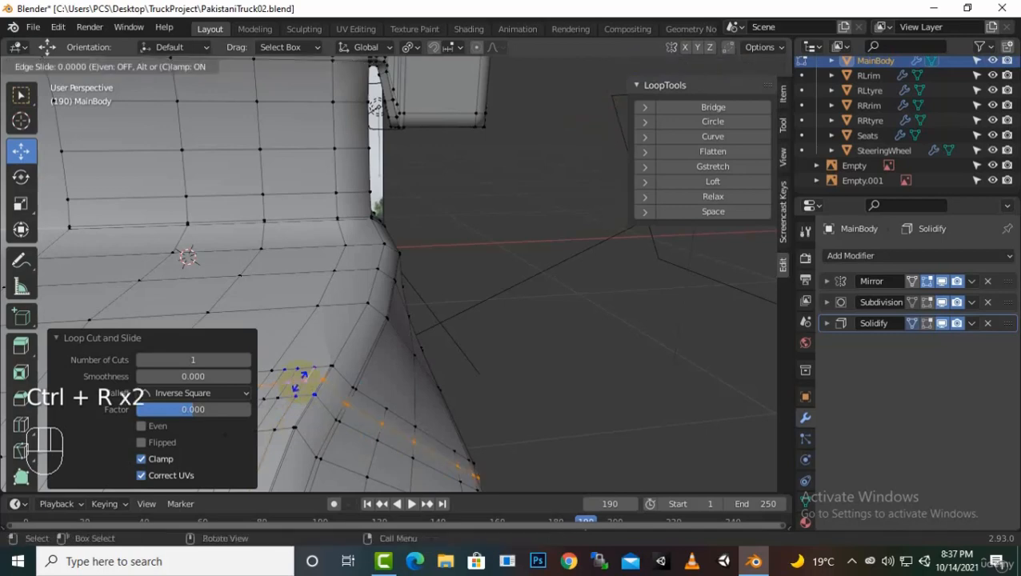
{"action": "right_click", "coordinate": [293, 394]}
{"action": "key", "text": "ctrl+r"}
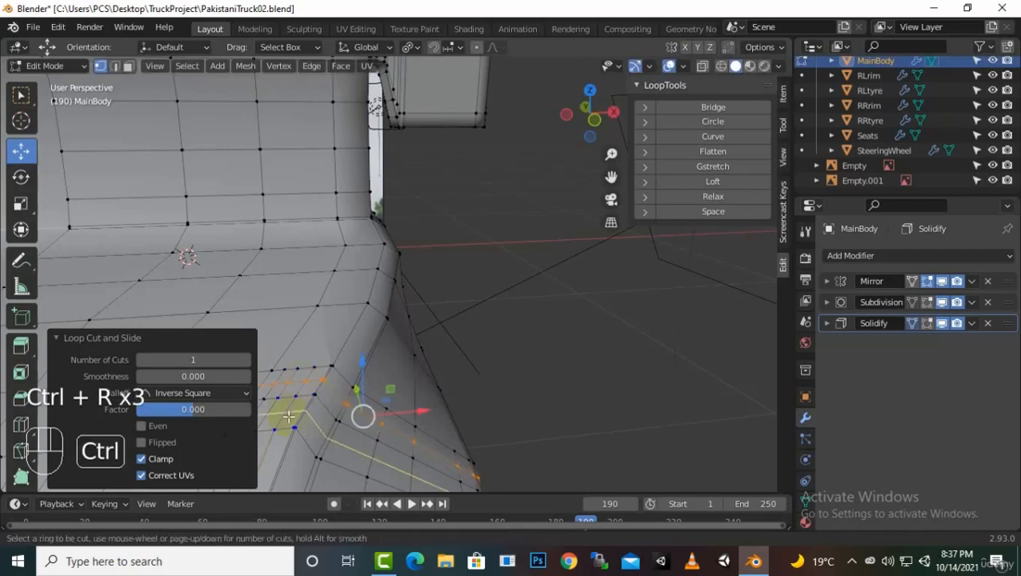
{"action": "left_click", "coordinate": [289, 416]}
{"action": "right_click", "coordinate": [289, 416]}
{"action": "middle_click_drag", "start_coordinate": [289, 416], "coordinate": [394, 415]}
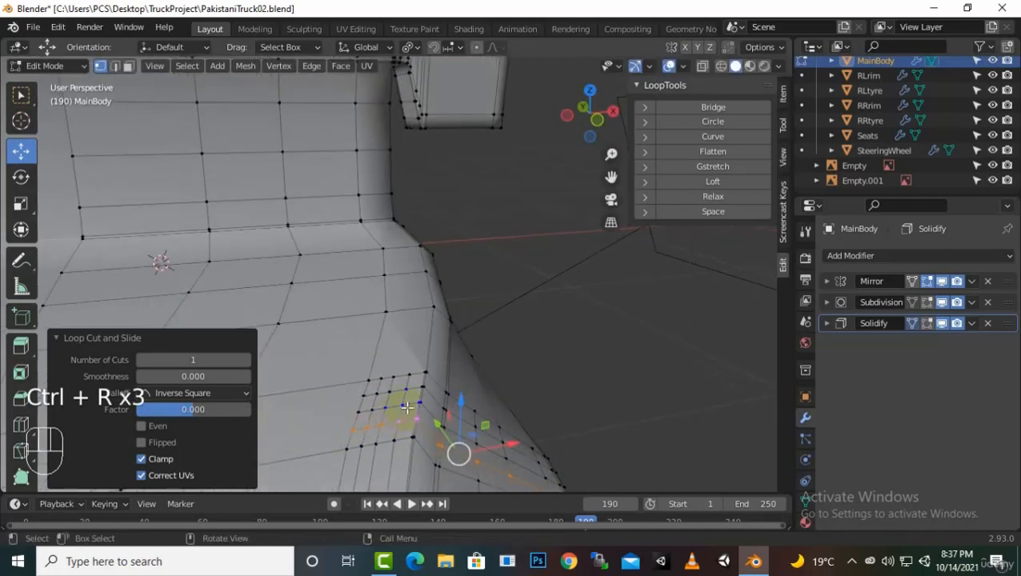
Step: Delete a vertex inside the dense grid at the hood's corner and select the boundary loop of the hole
{"action": "left_click", "coordinate": [407, 408]}
{"action": "key", "text": "Delete"}
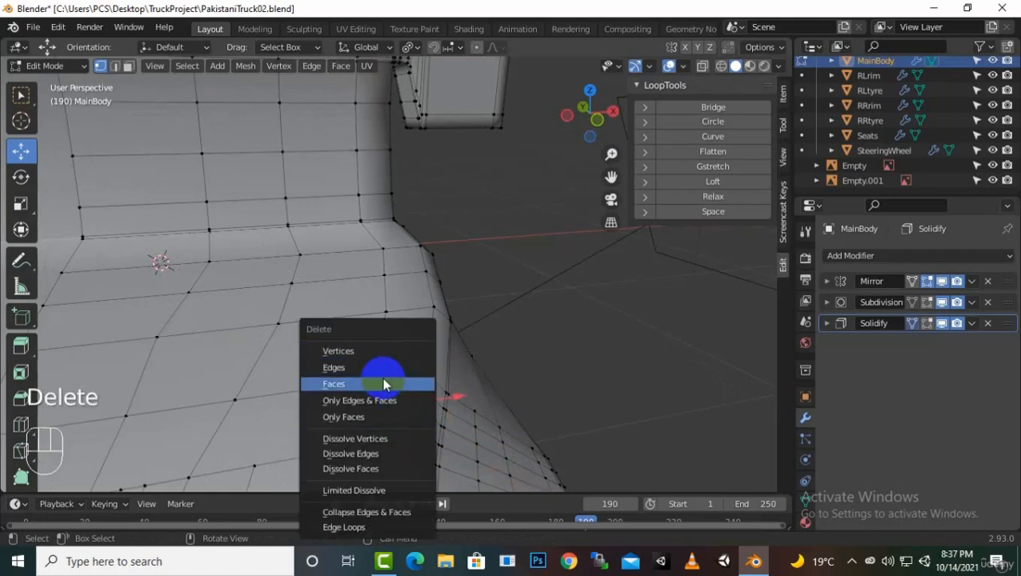
{"action": "left_click", "coordinate": [372, 353]}
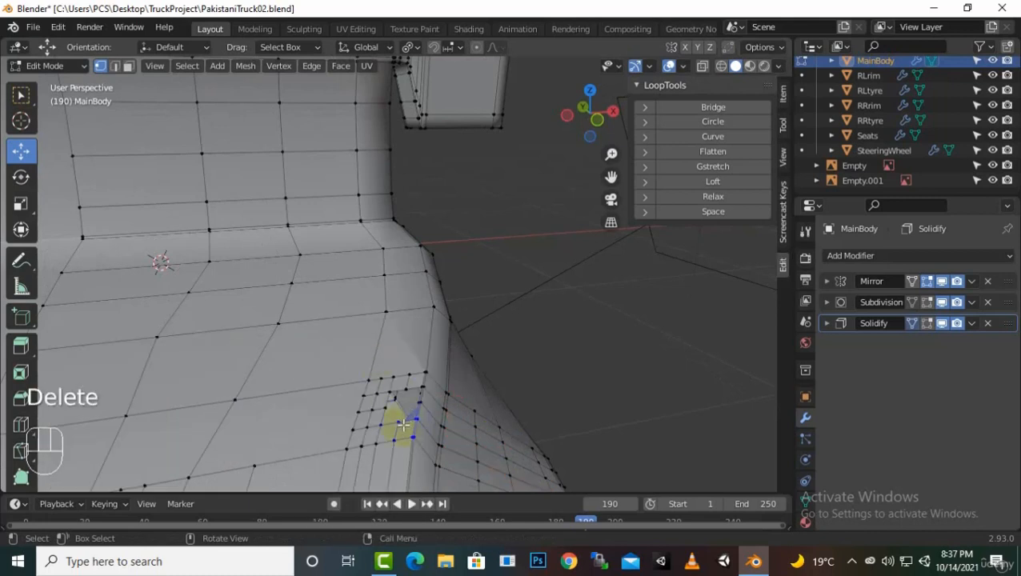
{"action": "left_click", "coordinate": [403, 423], "text": "alt"}
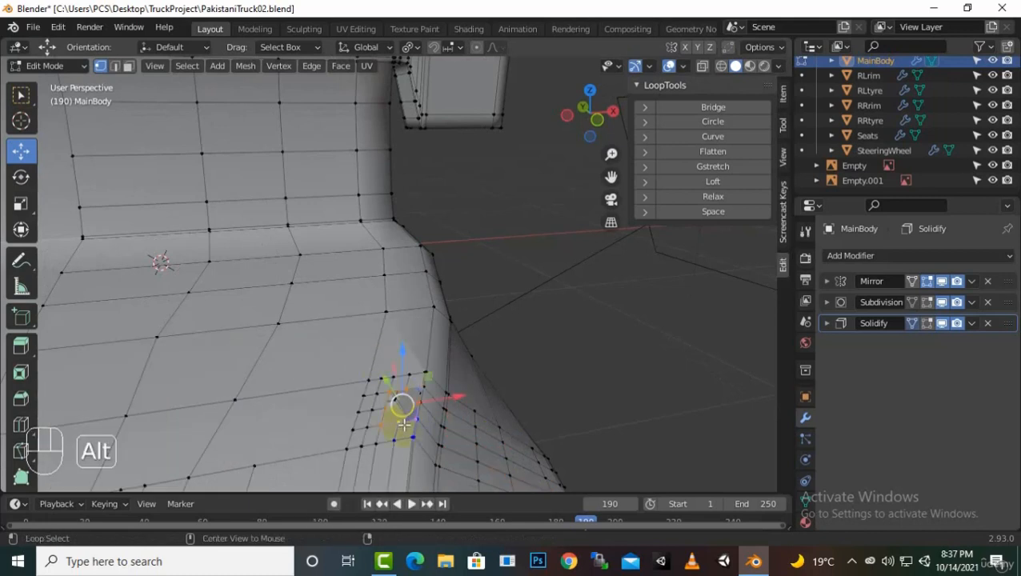
Step: Try to shape the hole's boundary loop into a circle with LoopTools, using the Best fit method
{"action": "left_click", "coordinate": [734, 128]}
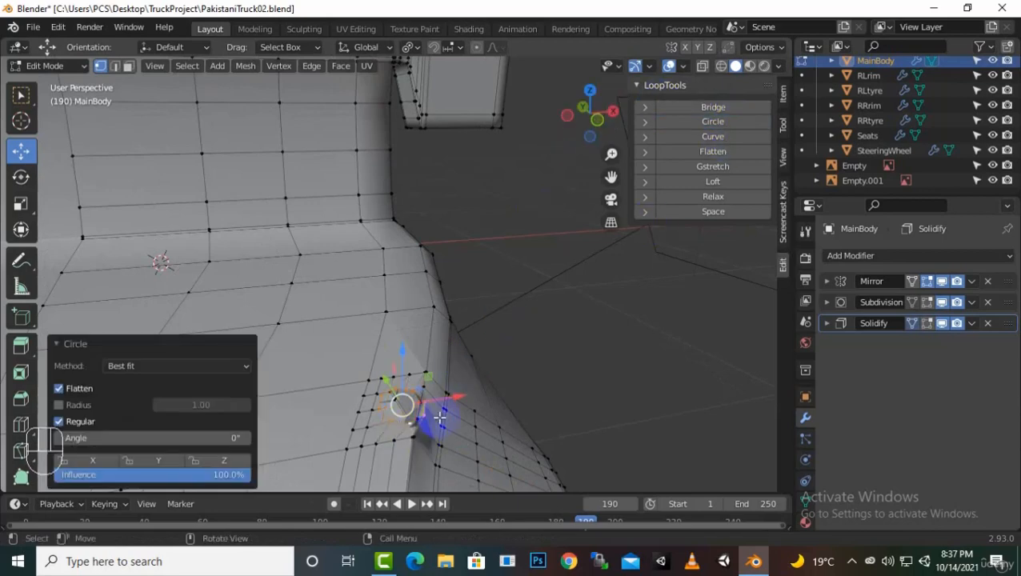
{"action": "scroll", "coordinate": [437, 418], "scroll_direction": "up", "scroll_amount": 1}
{"action": "middle_click_drag", "start_coordinate": [435, 419], "coordinate": [519, 369]}
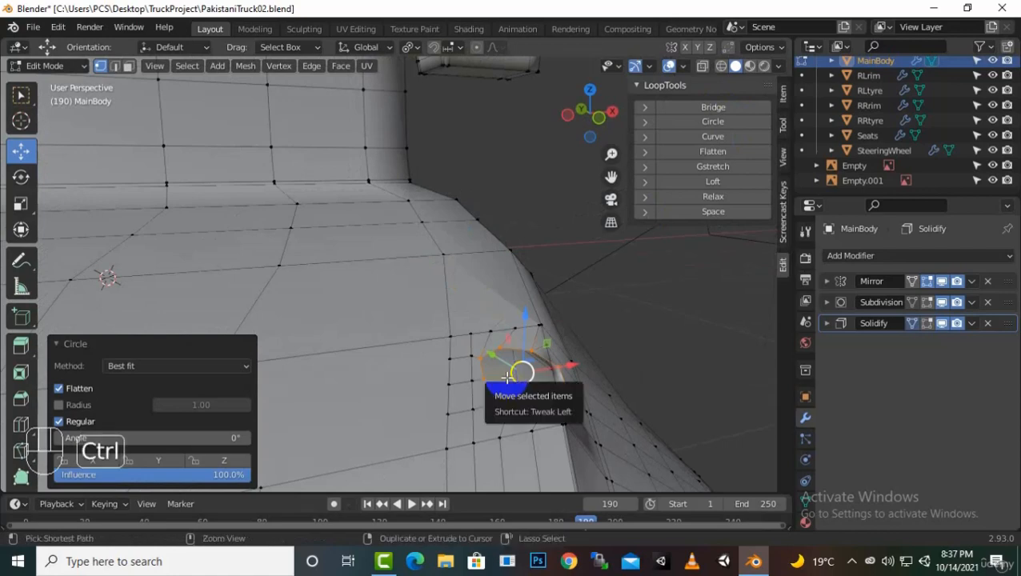
{"action": "key", "text": "ctrl+z"}
{"action": "key", "text": "ctrl+z"}
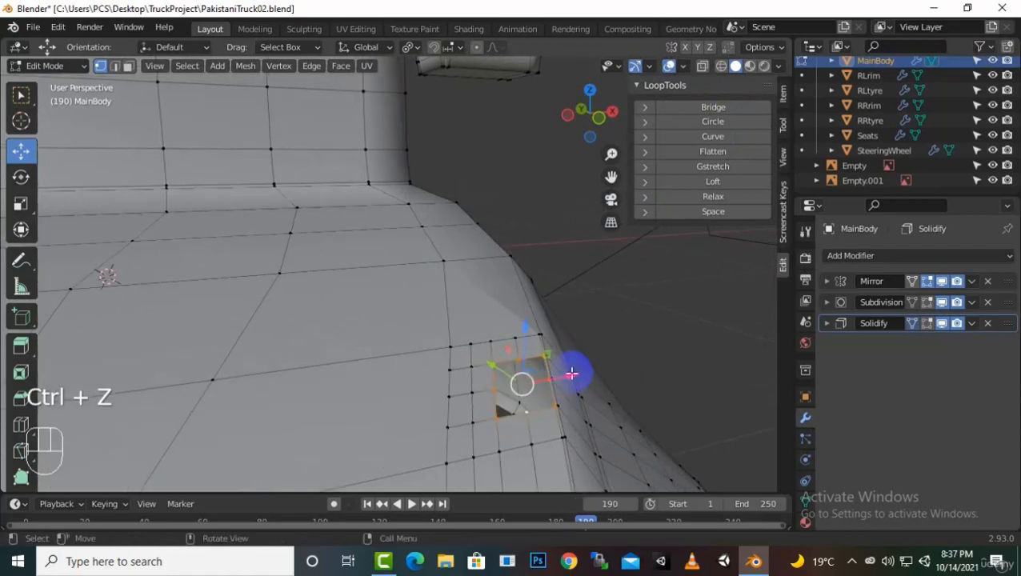
Step: Extrude the square hole's boundary loop at the hood's corner upward along Z by about 0.004 m, then by about 0.02 m
{"action": "middle_click_drag", "start_coordinate": [572, 374], "coordinate": [544, 373]}
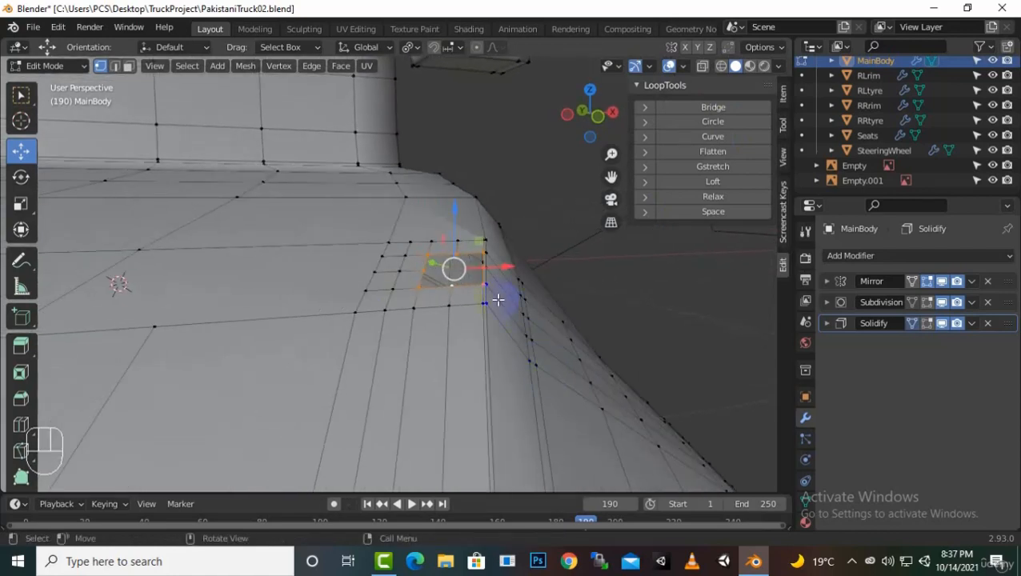
{"action": "key", "text": "e"}
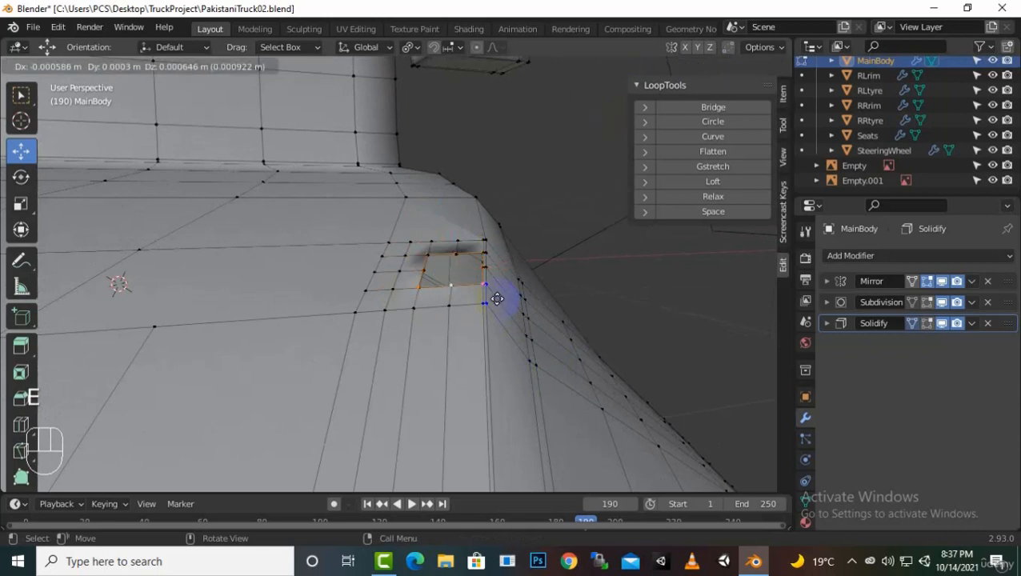
{"action": "key", "text": "z"}
{"action": "left_click", "coordinate": [497, 296]}
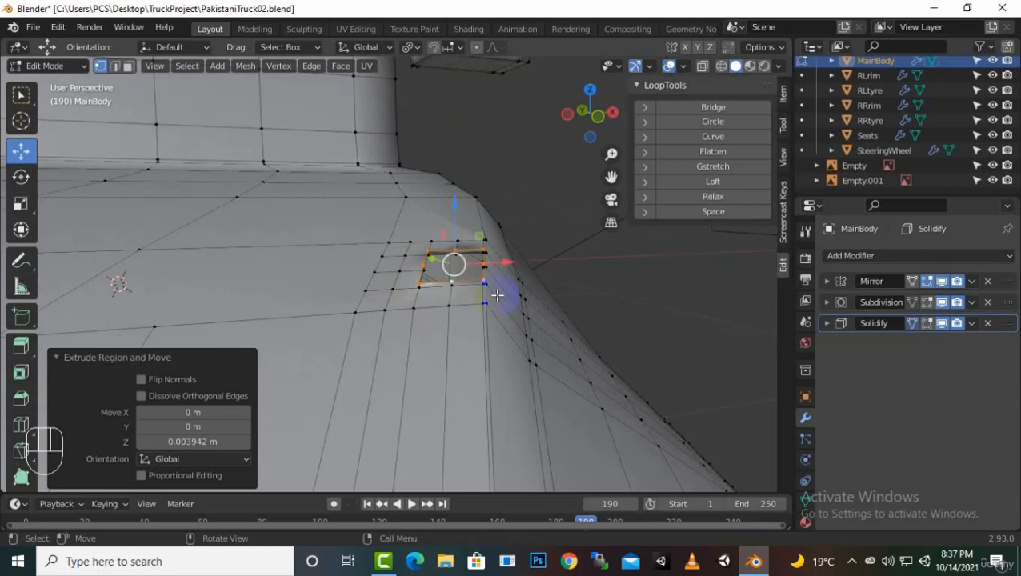
{"action": "key", "text": "e"}
{"action": "key", "text": "z"}
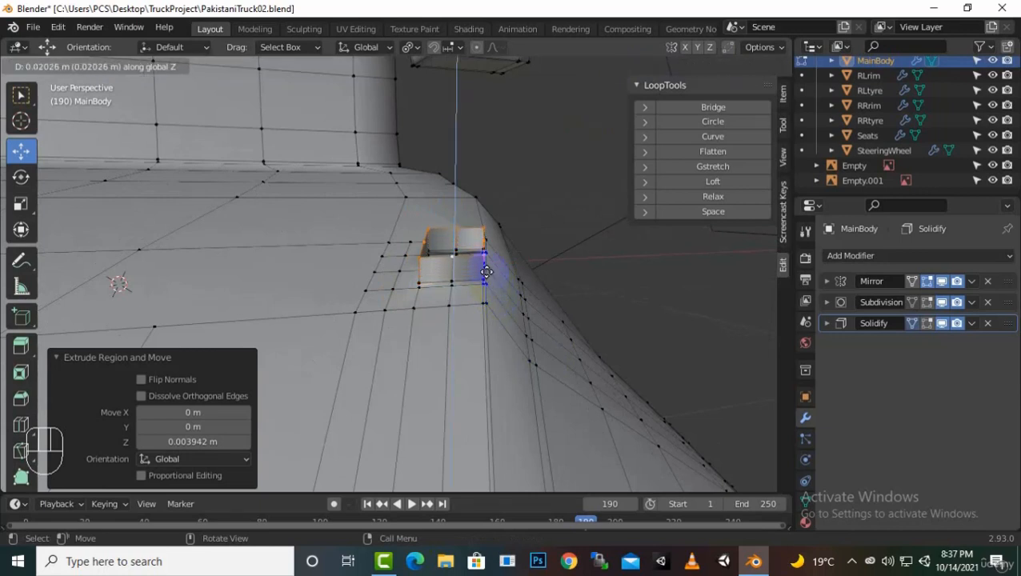
{"action": "left_click", "coordinate": [487, 272]}
Step: Extrude the open top loop twice more along Z, by about 0.010 m and about 0.008 m
{"action": "key", "text": "e"}
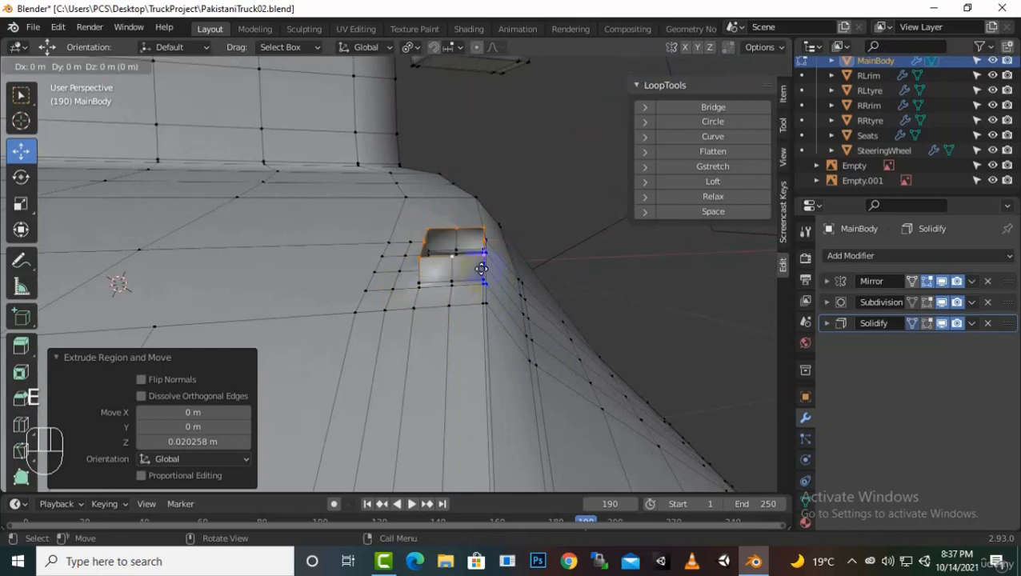
{"action": "key", "text": "z"}
{"action": "left_click", "coordinate": [481, 257]}
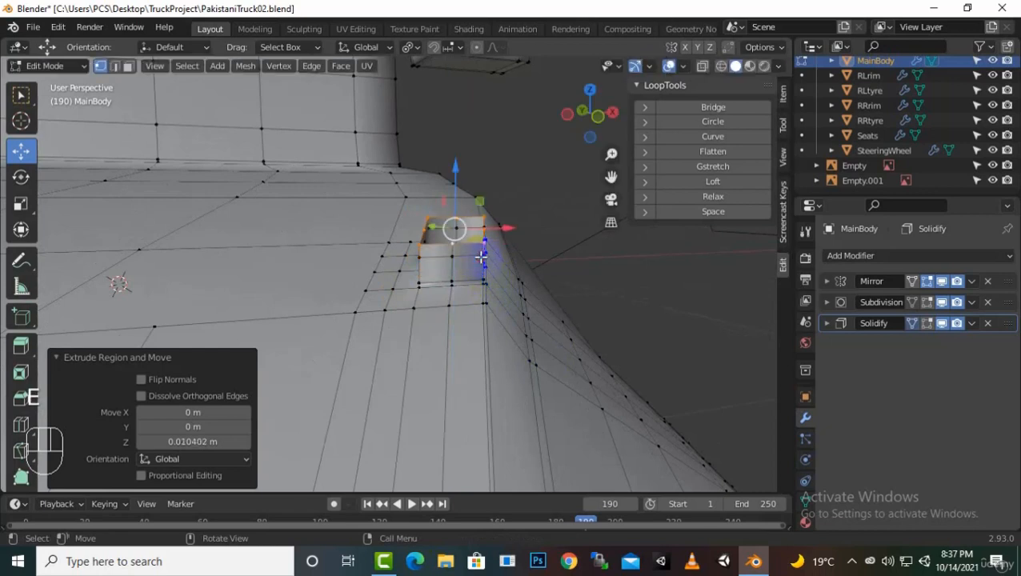
{"action": "key", "text": "g"}
{"action": "key", "text": "z"}
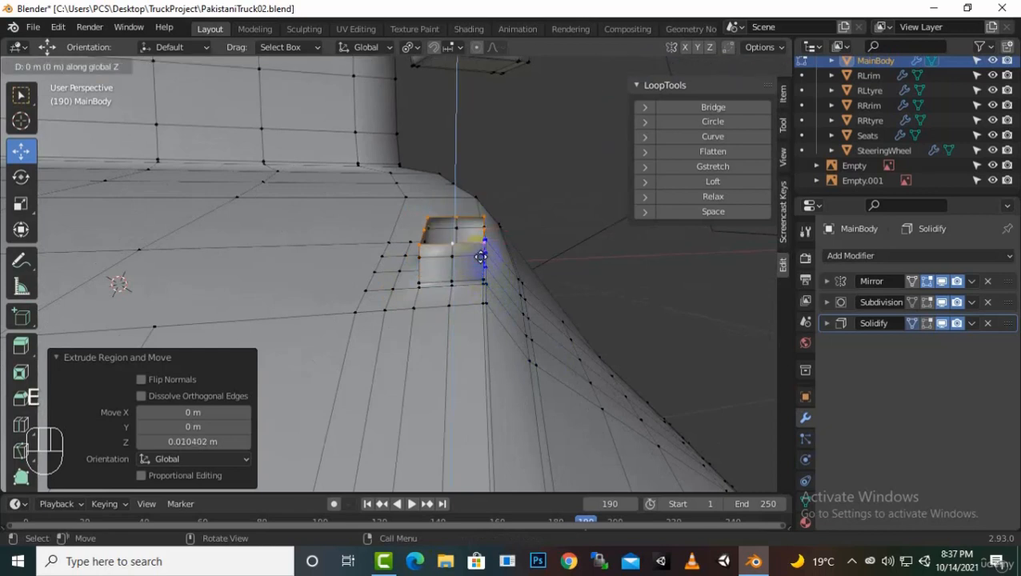
{"action": "left_click", "coordinate": [481, 250]}
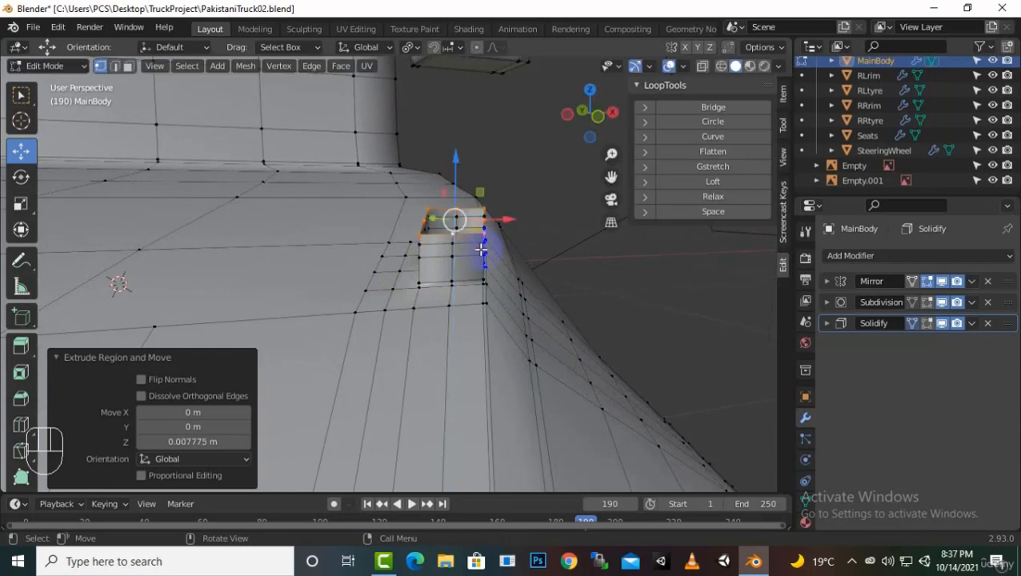
Step: Select the upper edge loops of the extruded post and scale them uniformly to about 0.514
{"action": "key", "text": "alt"}
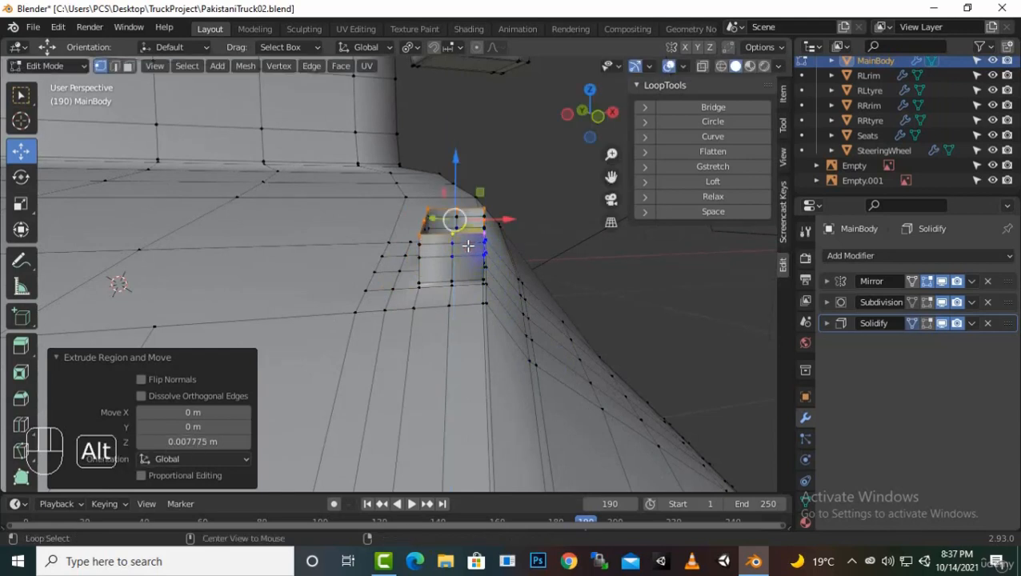
{"action": "left_click", "coordinate": [477, 254], "text": "alt+shift"}
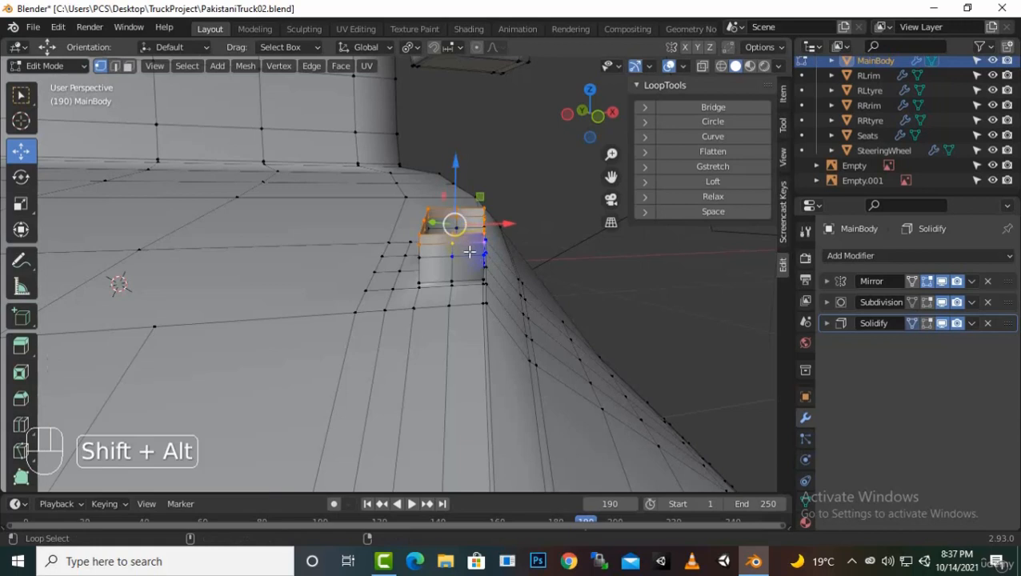
{"action": "middle_click_drag", "start_coordinate": [499, 271], "coordinate": [500, 277]}
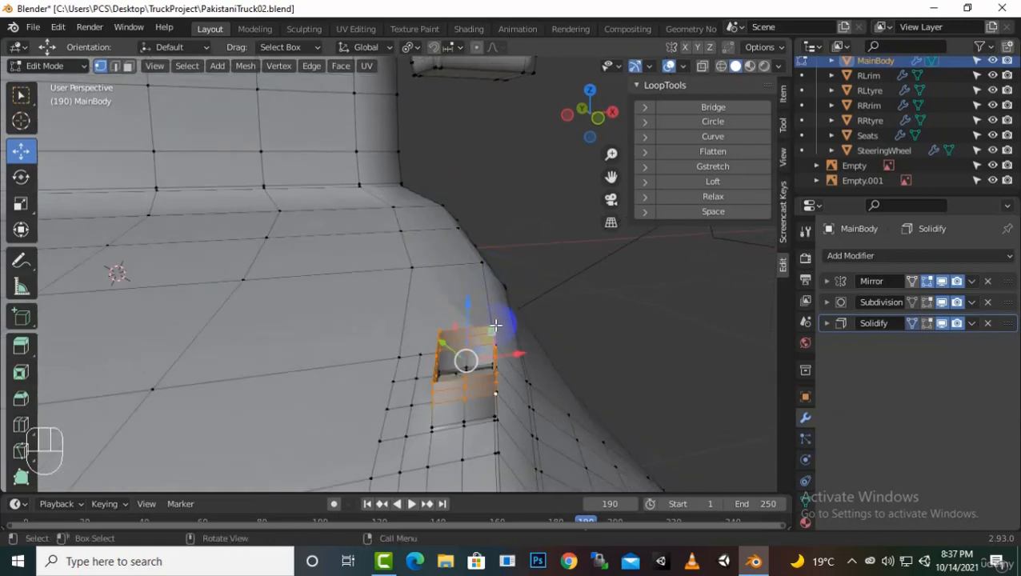
{"action": "key", "text": "s"}
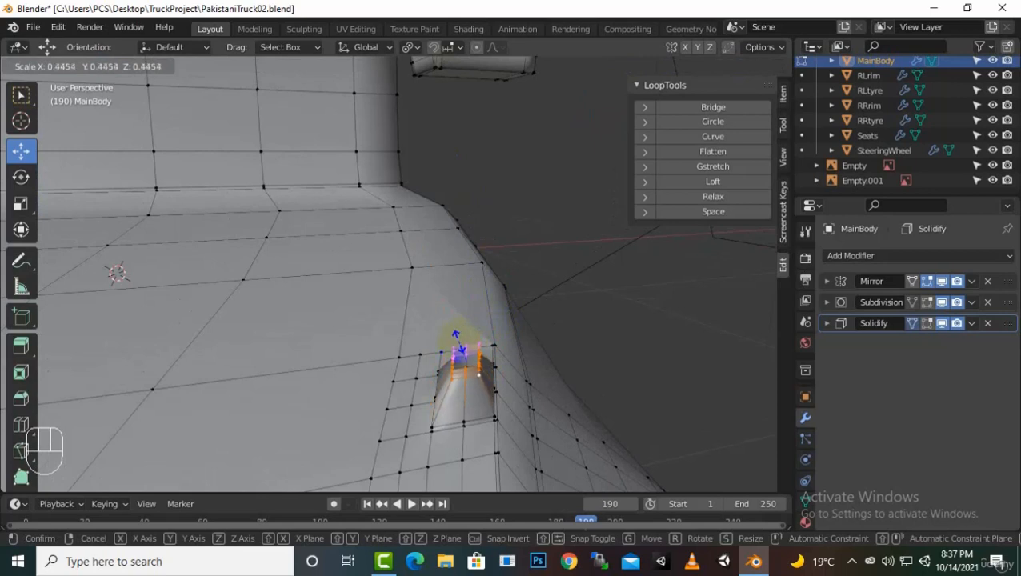
{"action": "left_click", "coordinate": [462, 340]}
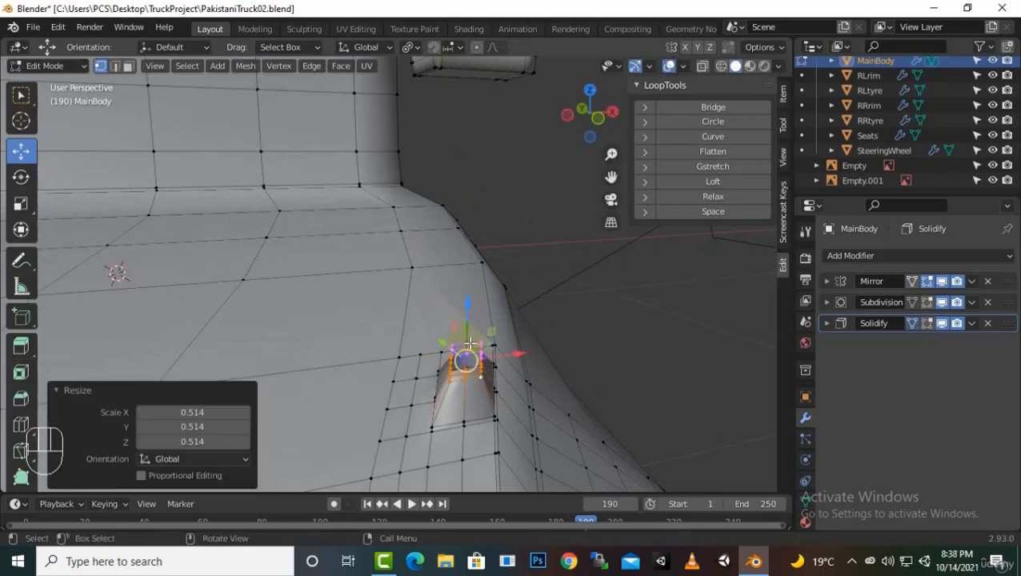
Step: Extrude the post's top boundary loop upward along Z by about 0.026 m and again by about 0.009 m
{"action": "left_click", "coordinate": [472, 372], "text": "alt"}
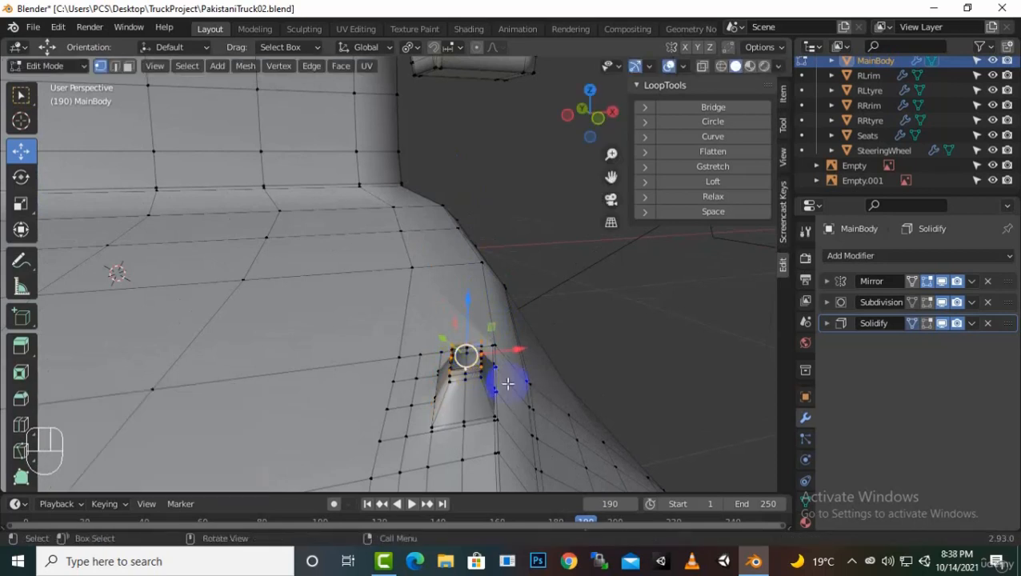
{"action": "key", "text": "e"}
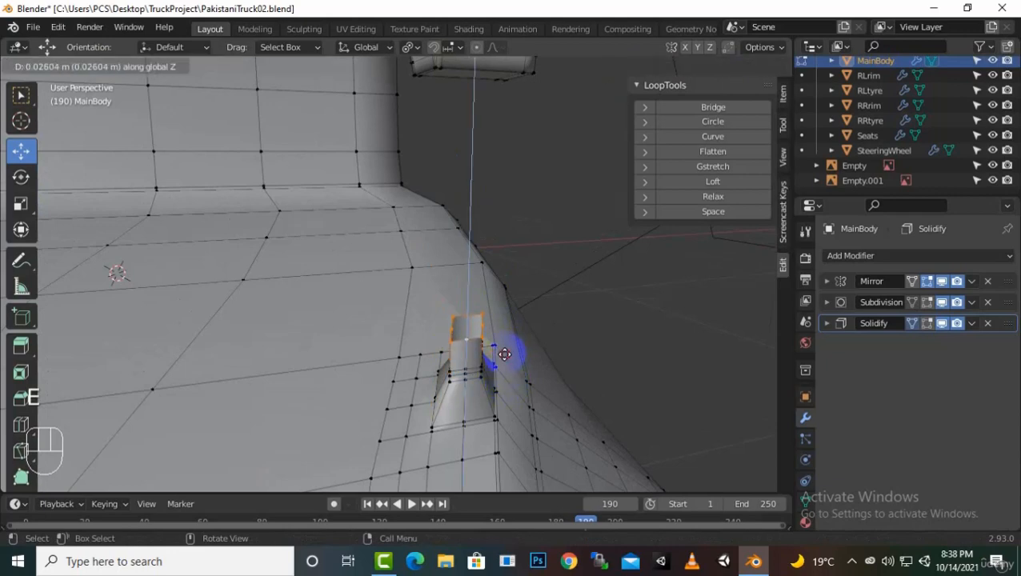
{"action": "left_click", "coordinate": [521, 358]}
{"action": "middle_click_drag", "start_coordinate": [542, 365], "coordinate": [426, 292]}
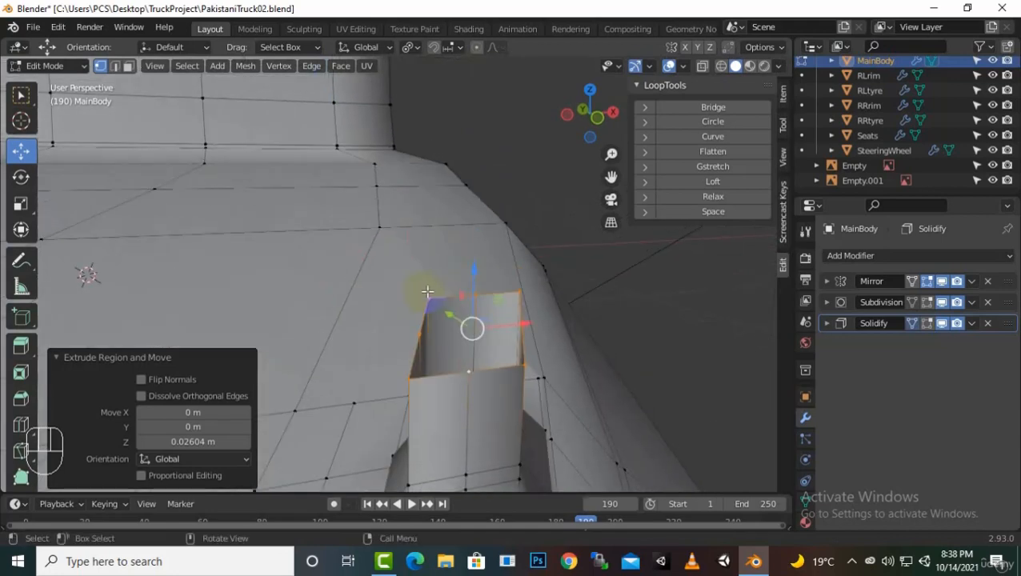
{"action": "key", "text": "e"}
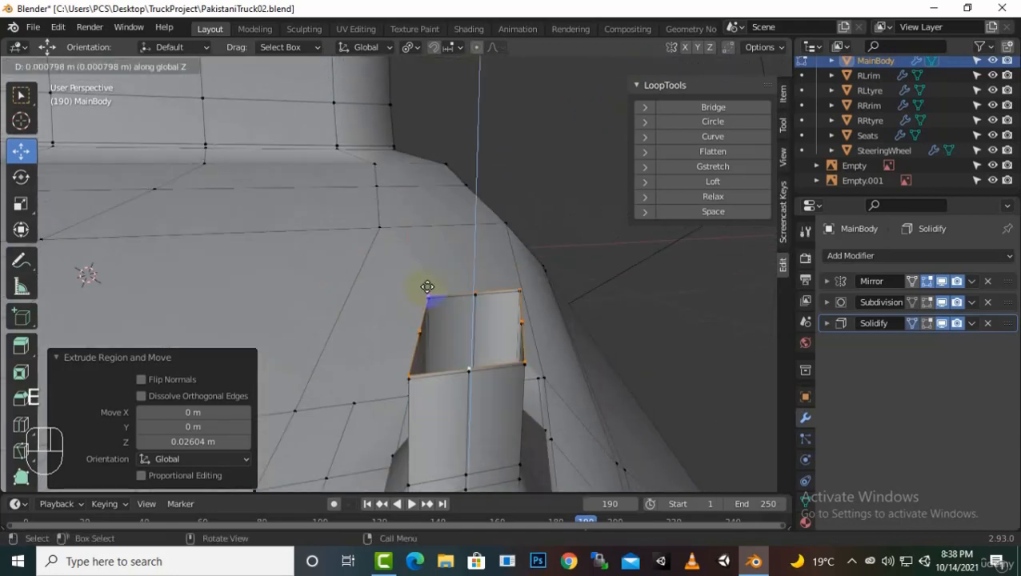
{"action": "left_click", "coordinate": [423, 260]}
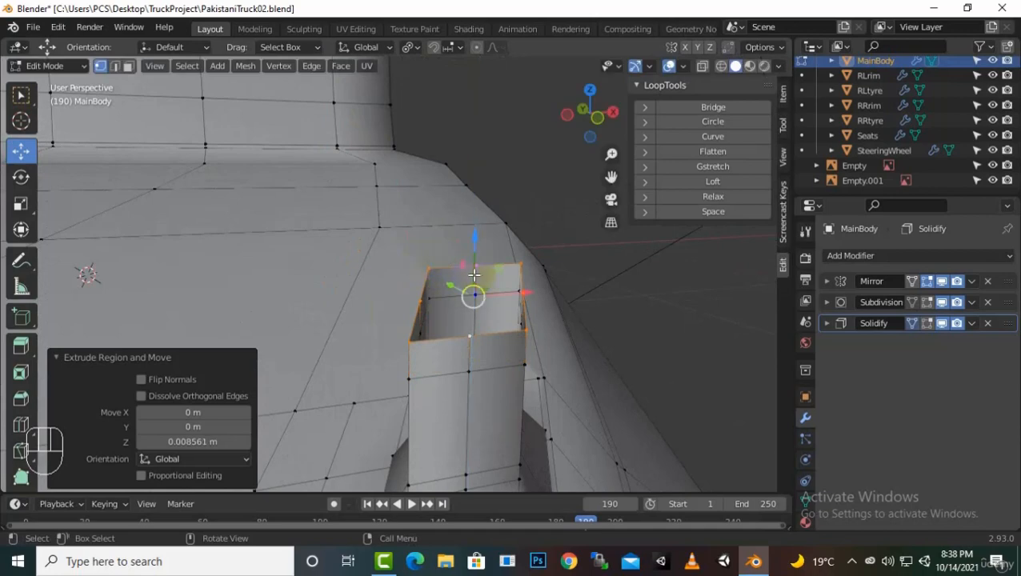
Step: Try to widen the post's top loop along X by a factor of about 2.34
{"action": "key", "text": "s"}
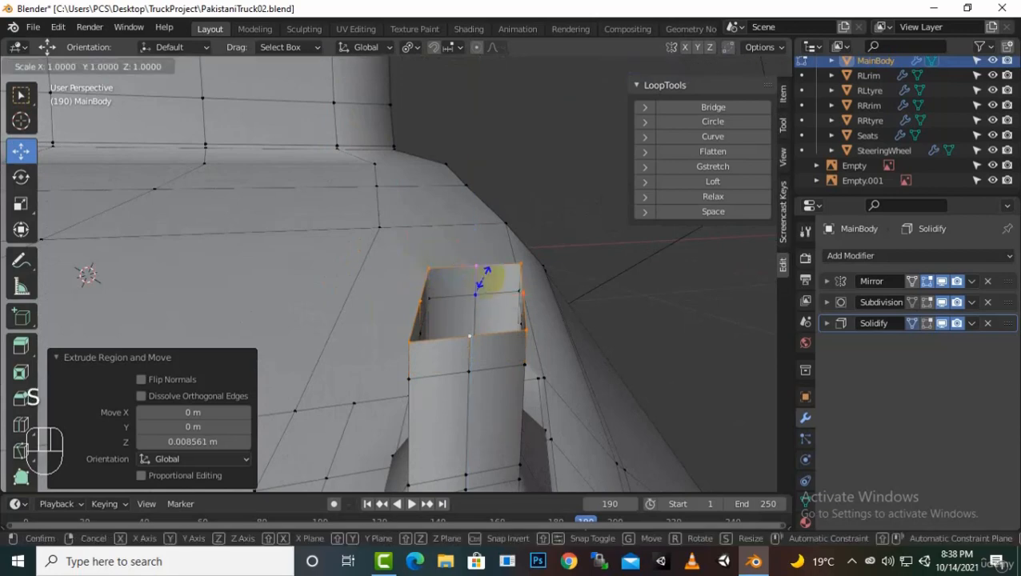
{"action": "key", "text": "x"}
{"action": "left_click", "coordinate": [522, 282]}
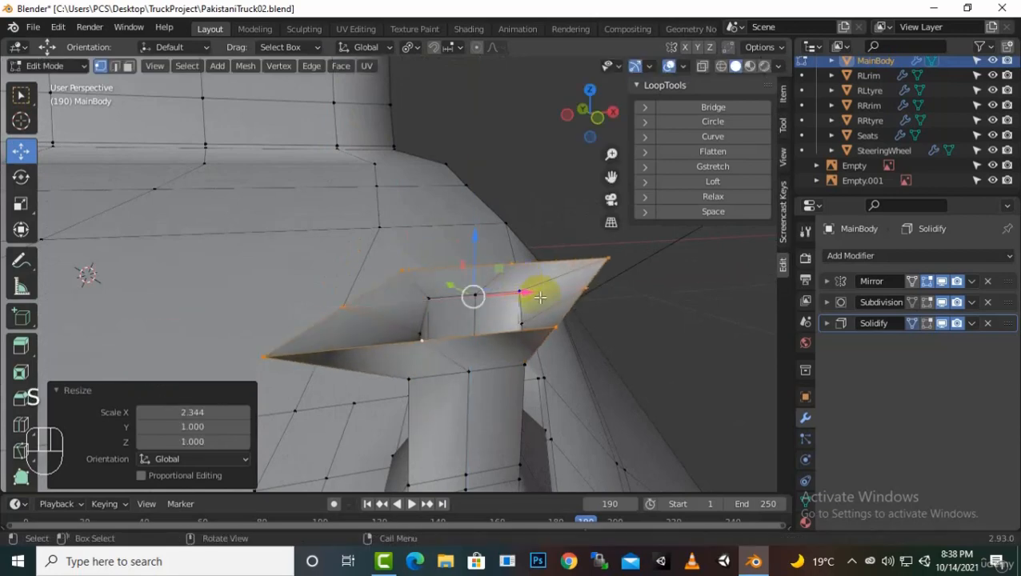
{"action": "middle_click_drag", "start_coordinate": [542, 292], "coordinate": [551, 477]}
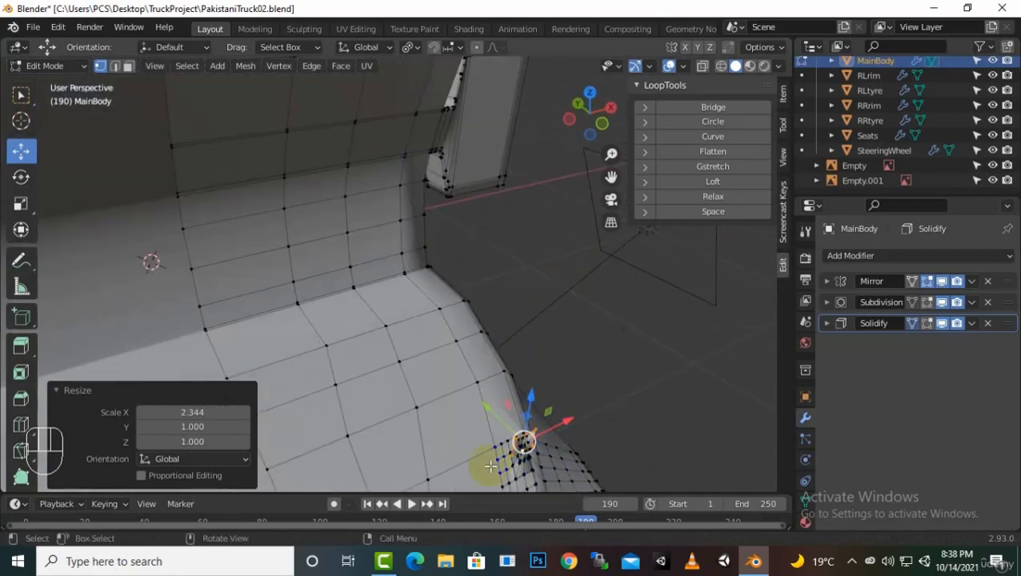
{"action": "key", "text": "ctrl+z"}
Step: Scale the post's top loop uniformly to about 1.53 and extrude it about 0.028 m along Z to form a wider head
{"action": "middle_click_drag", "start_coordinate": [555, 400], "coordinate": [485, 297]}
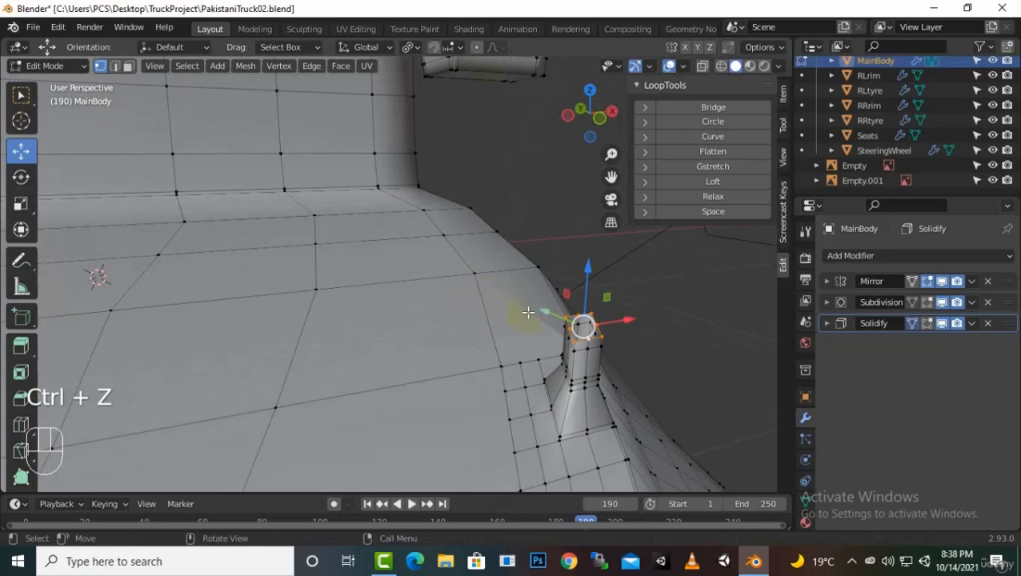
{"action": "key", "text": "s"}
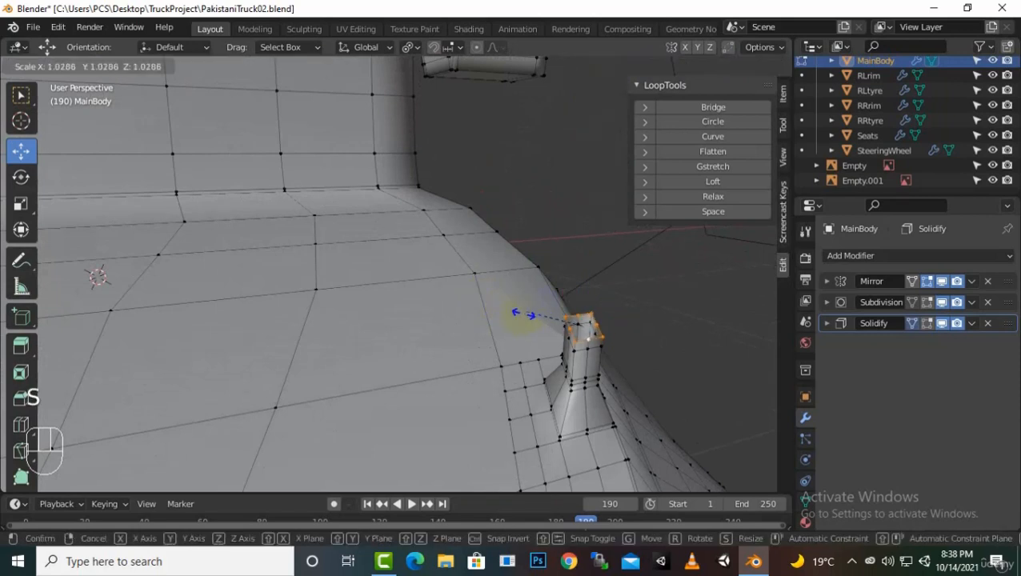
{"action": "left_click", "coordinate": [496, 334]}
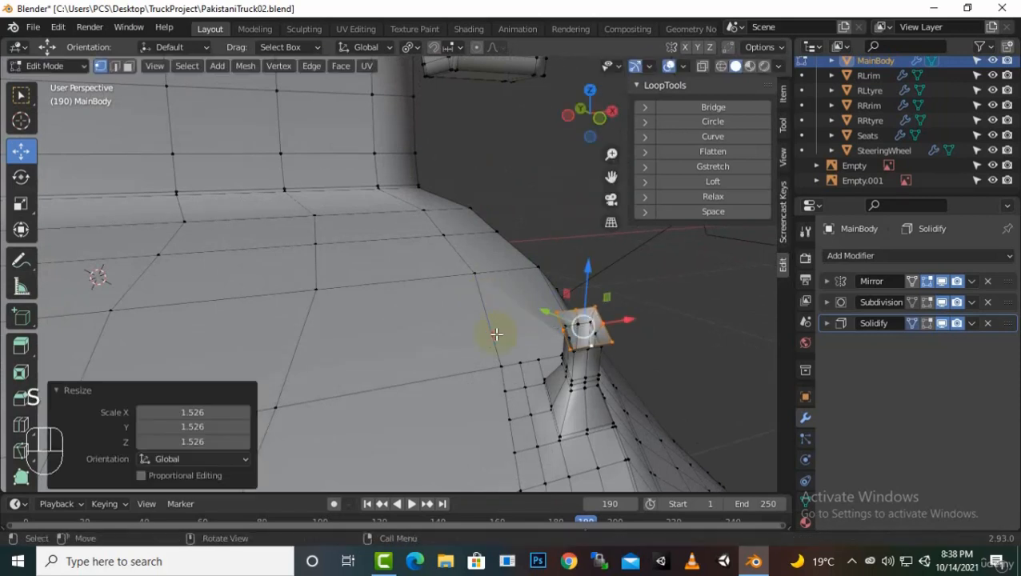
{"action": "key", "text": "e"}
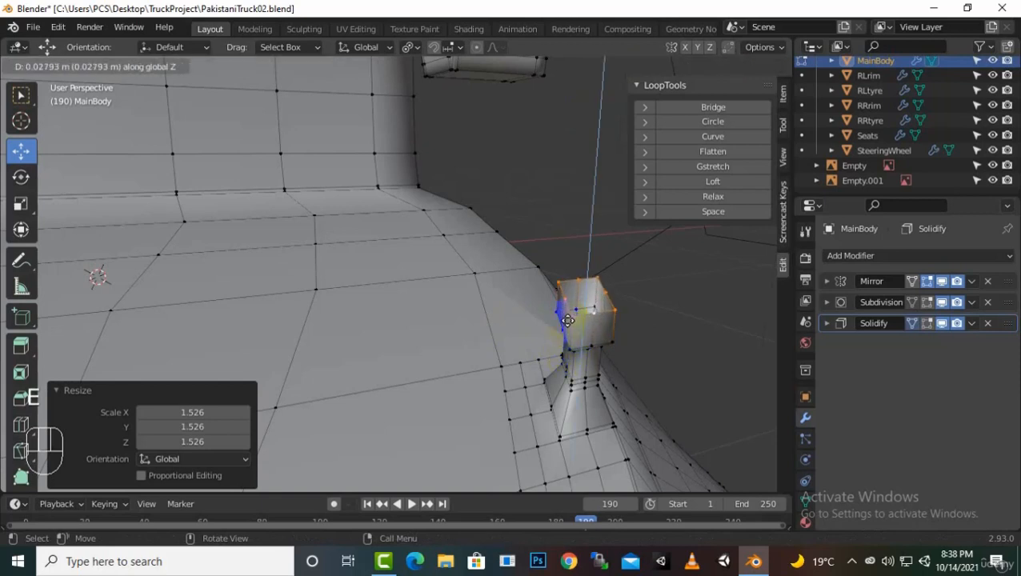
{"action": "left_click", "coordinate": [568, 320]}
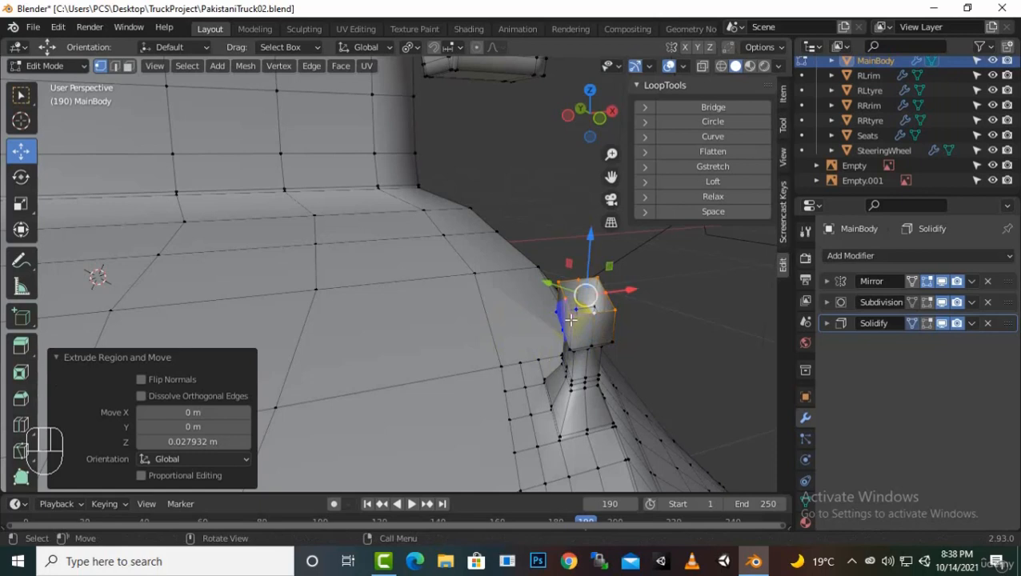
Step: Extrude the head's top loop about 0.004 m along Z, then close it with an extruded loop scaled to about 0.35 and filled
{"action": "key", "text": "e"}
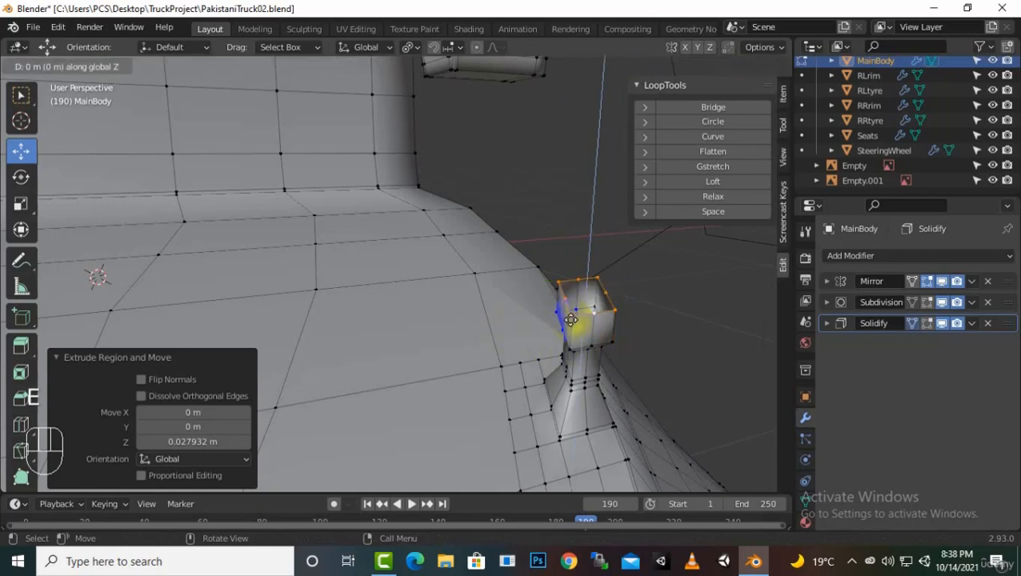
{"action": "left_click", "coordinate": [590, 297]}
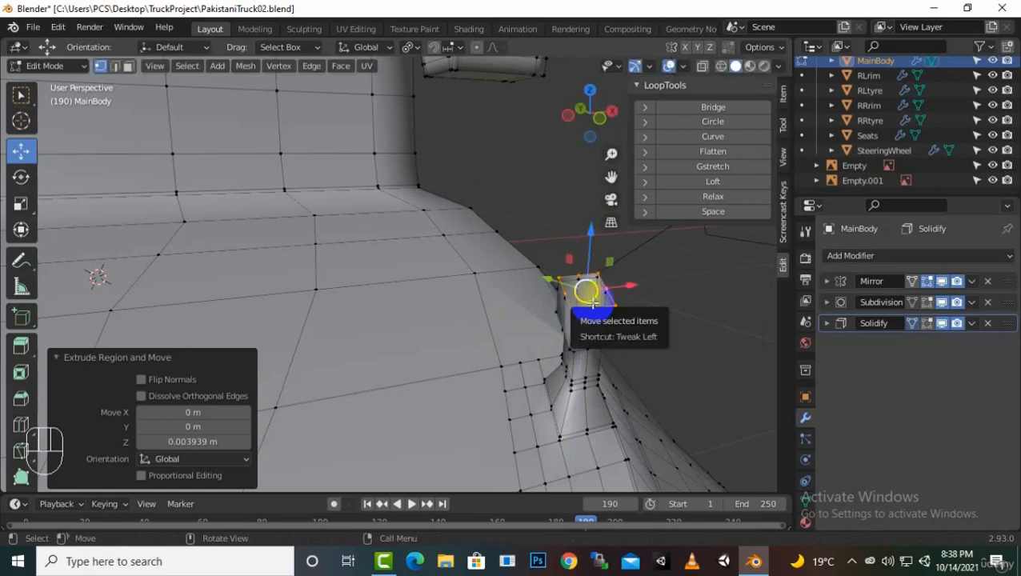
{"action": "left_click", "coordinate": [593, 302]}
{"action": "key", "text": "s"}
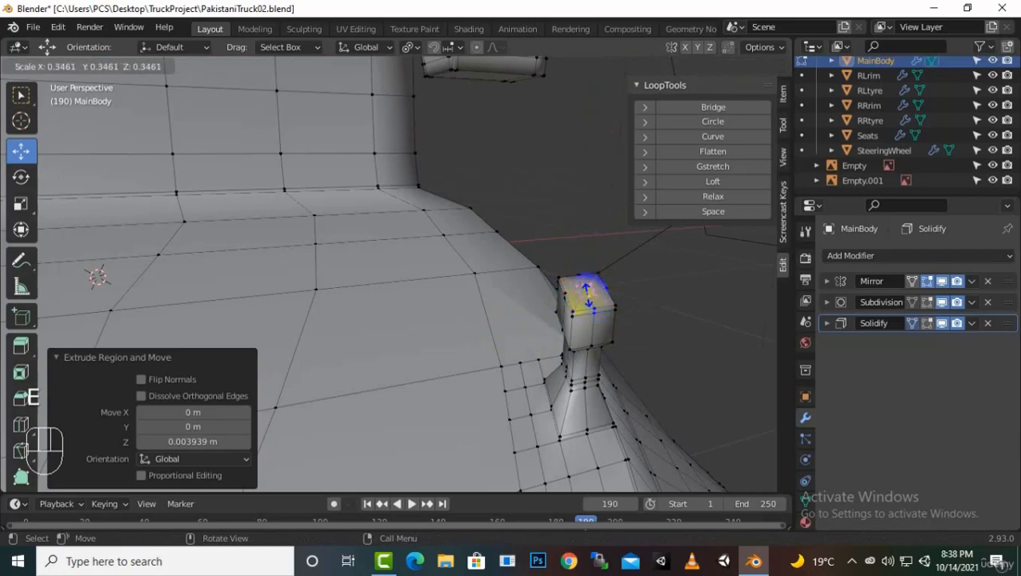
{"action": "left_click", "coordinate": [588, 295]}
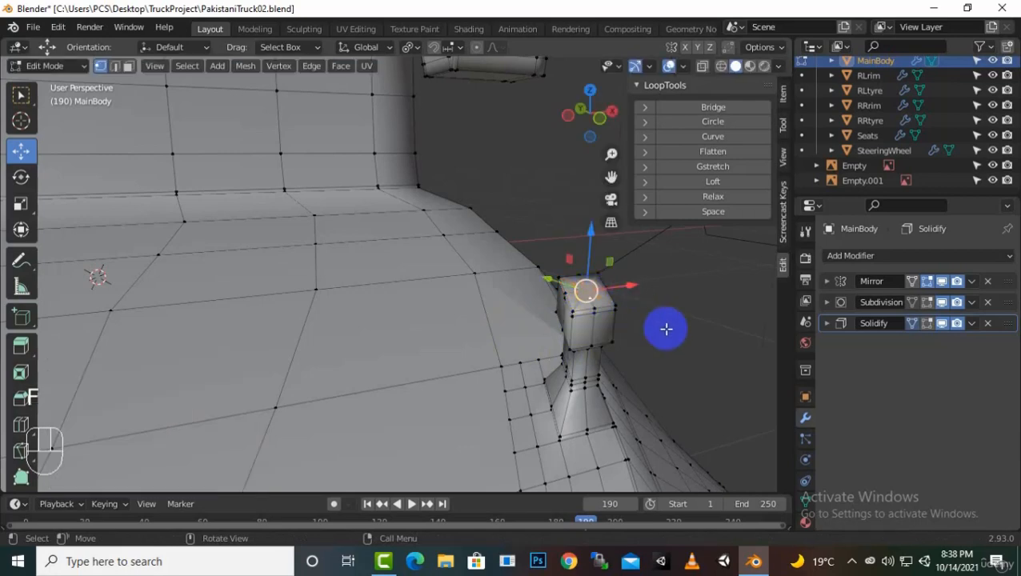
Step: Add one centered horizontal edge loop around the side walls of the post's head
{"action": "mouse_move", "coordinate": [666, 331]}
{"action": "middle_mouse_down"}
{"action": "mouse_move", "coordinate": [665, 320]}
{"action": "mouse_move", "coordinate": [657, 325]}
{"action": "middle_mouse_up"}
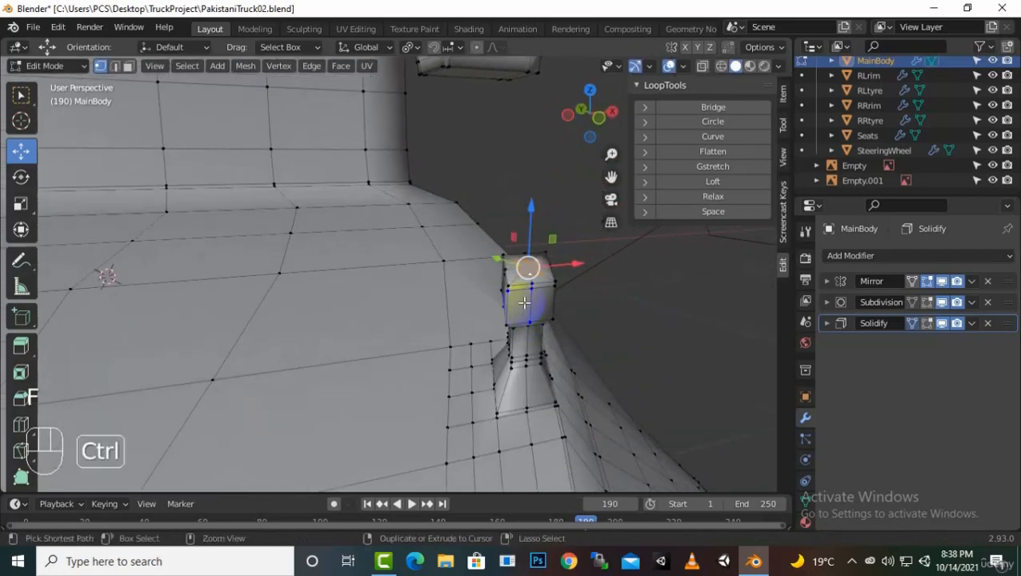
{"action": "key", "text": "ctrl+r"}
{"action": "left_click", "coordinate": [521, 303]}
{"action": "left_click", "coordinate": [522, 302]}
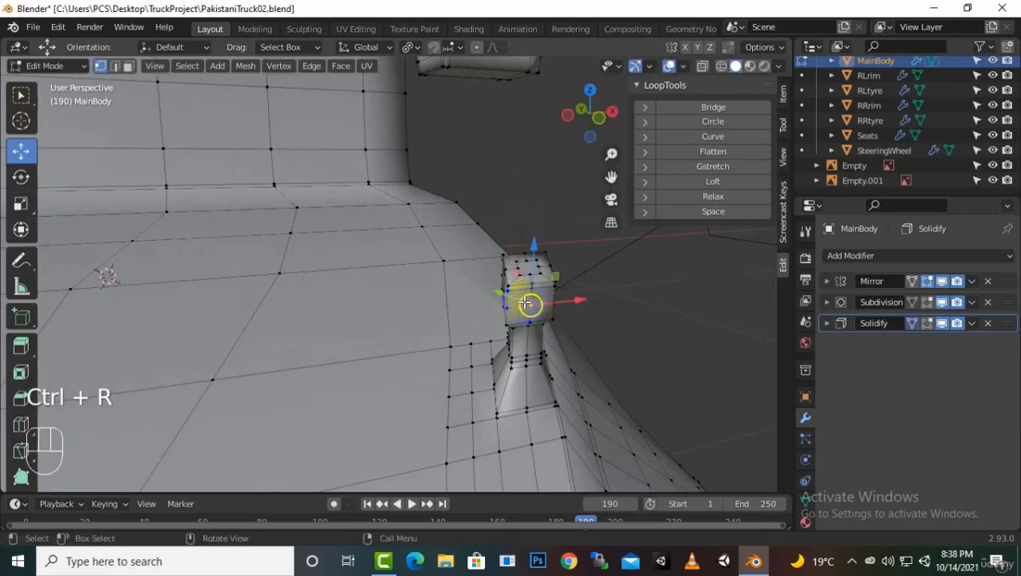
Step: Enable the Subdivision modifier's display in Edit Mode to inspect the smoothed post at the hood's corner
{"action": "middle_click_drag", "start_coordinate": [548, 321], "coordinate": [549, 298]}
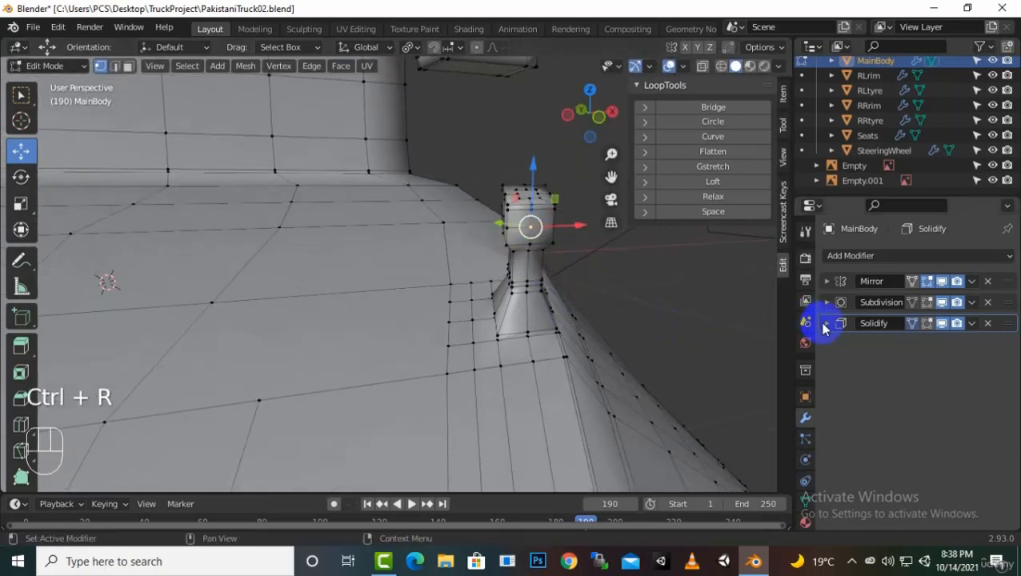
{"action": "left_click", "coordinate": [925, 308]}
{"action": "scroll", "coordinate": [599, 304], "scroll_direction": "down", "scroll_amount": 4}
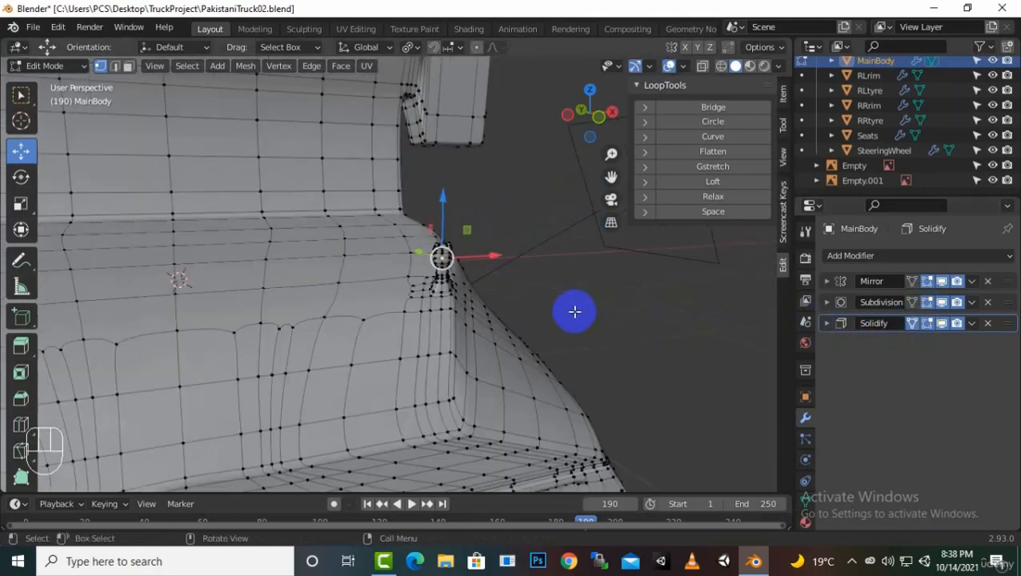
{"action": "middle_click_drag", "start_coordinate": [574, 311], "coordinate": [515, 277]}
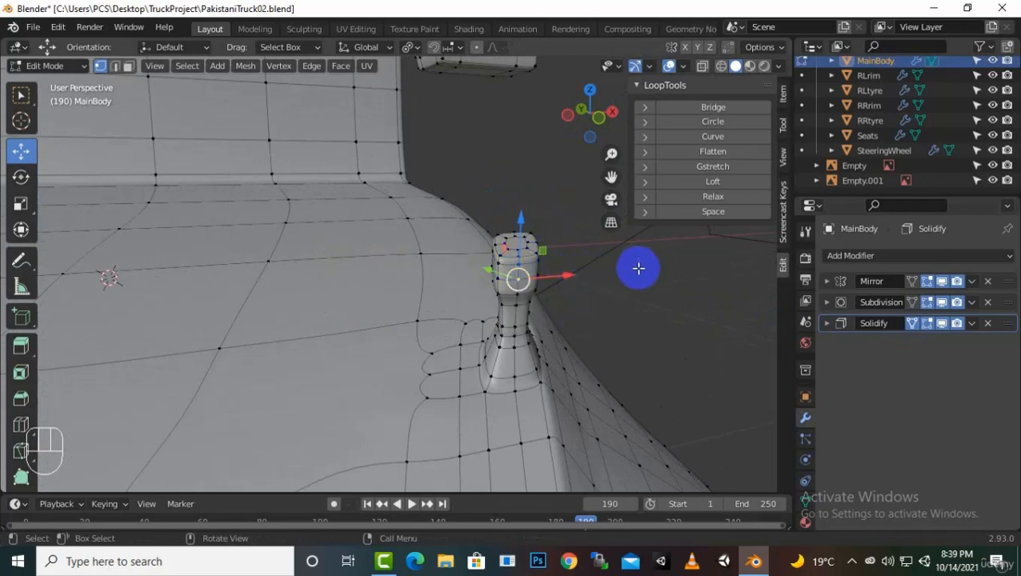
Step: Turn off the Edit Mode display of the Subdivision and Solidify modifiers after inspecting the post's smoothed head
{"action": "middle_click_drag", "start_coordinate": [638, 268], "coordinate": [576, 297]}
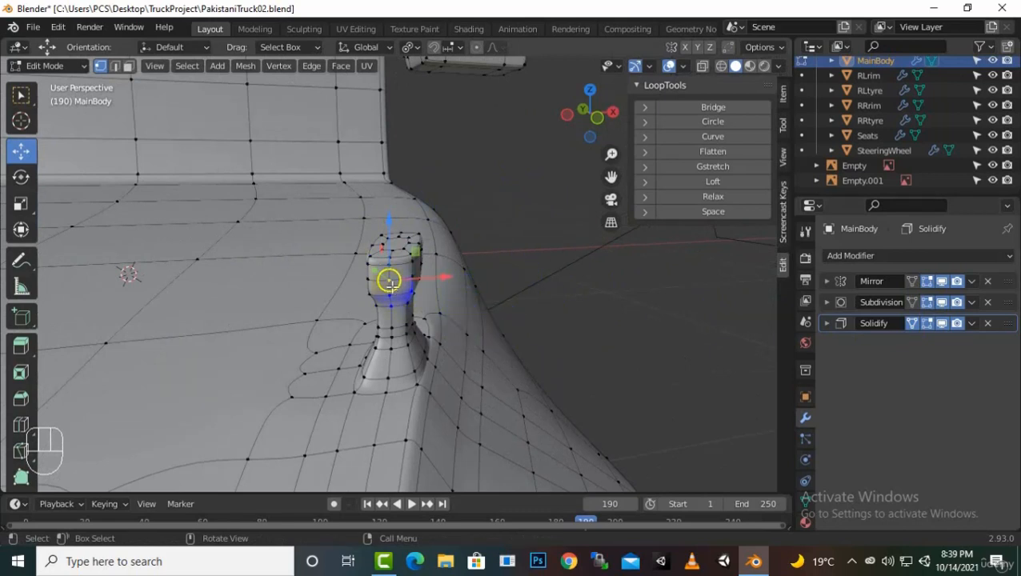
{"action": "scroll", "coordinate": [389, 280], "scroll_direction": "up", "scroll_amount": 5}
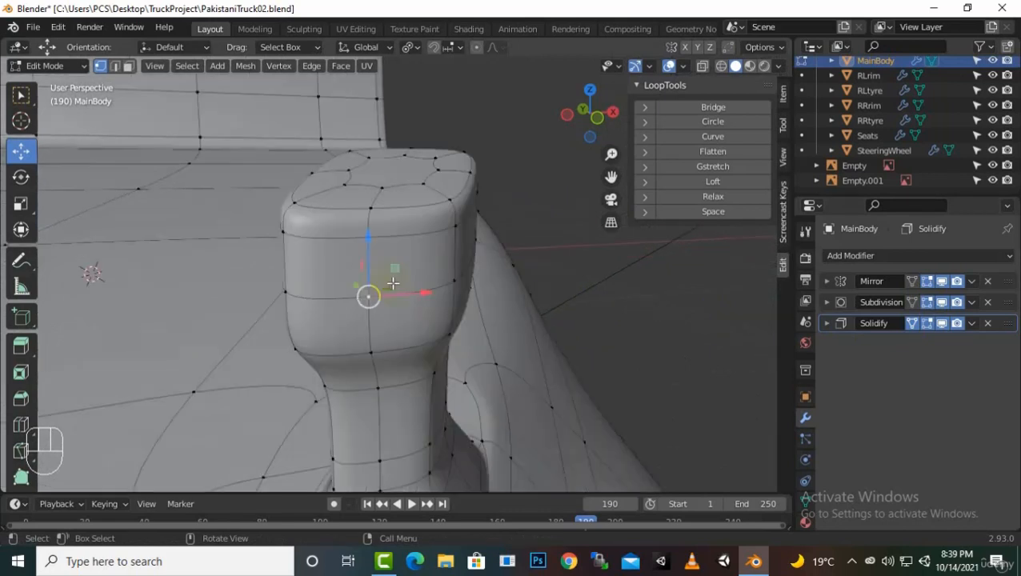
{"action": "left_click", "coordinate": [926, 302]}
{"action": "left_click", "coordinate": [914, 323]}
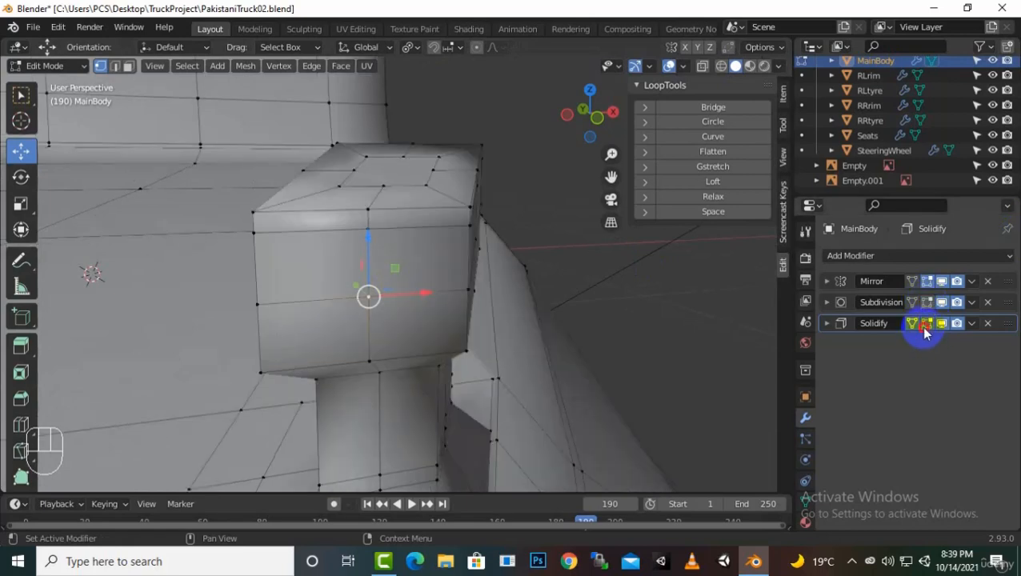
{"action": "middle_click_drag", "start_coordinate": [560, 369], "coordinate": [565, 369]}
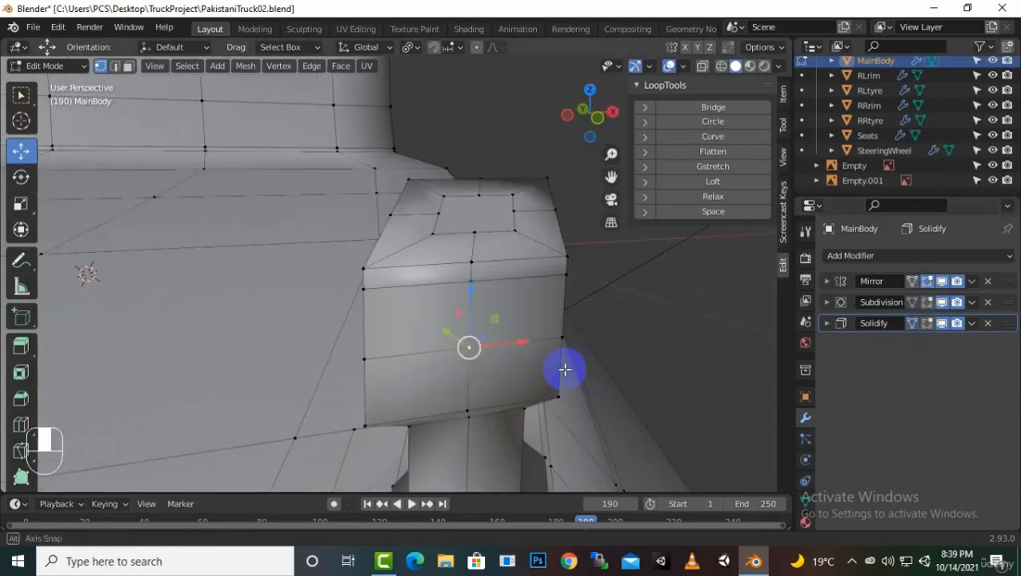
Step: Add two centered vertical edge loops on the post's head, one on each side of its front face's middle edge
{"action": "key", "text": "ctrl+t"}
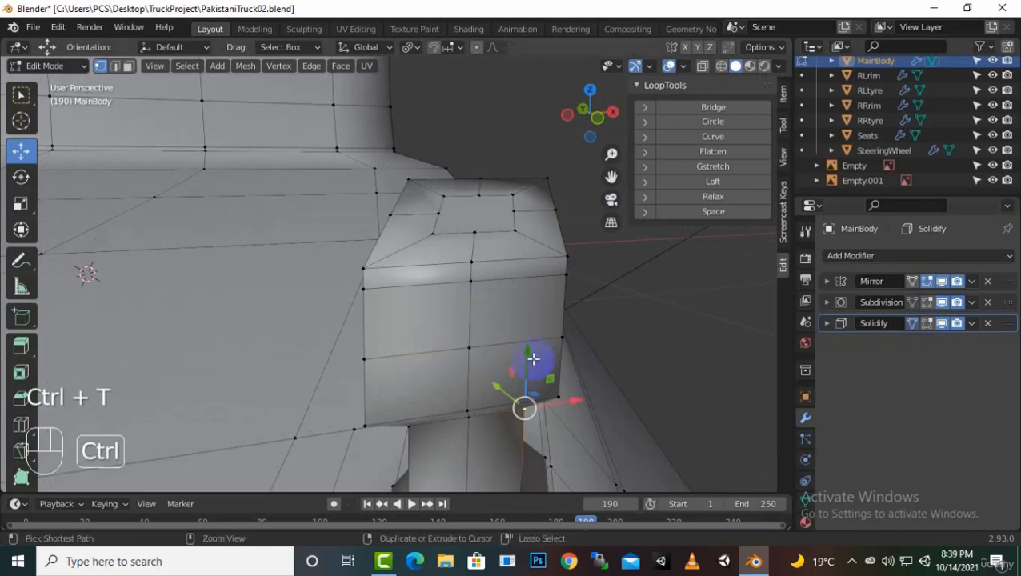
{"action": "key", "text": "ctrl+r"}
{"action": "left_click", "coordinate": [538, 357]}
{"action": "right_click", "coordinate": [545, 358]}
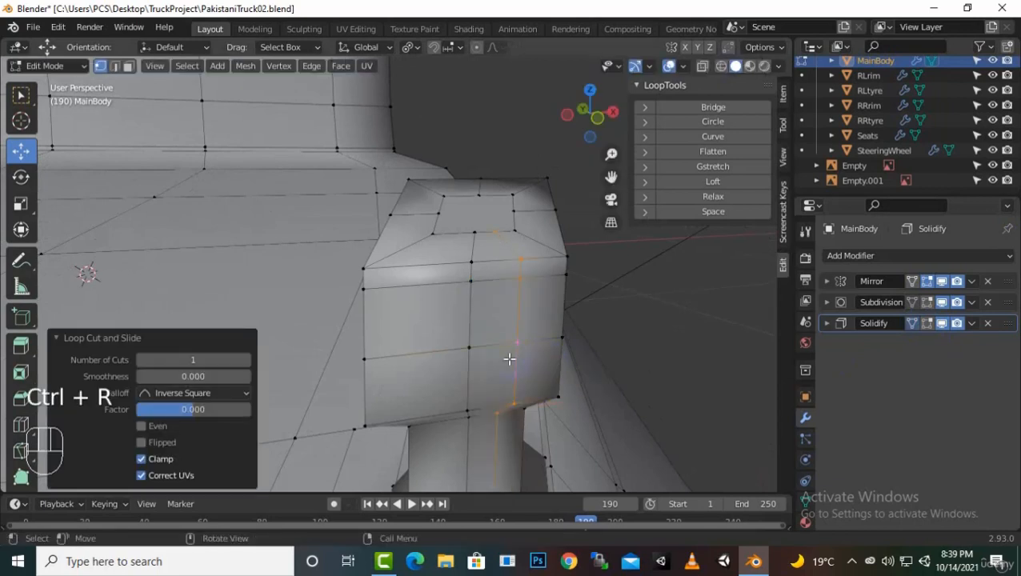
{"action": "key", "text": "ctrl+r"}
{"action": "left_click", "coordinate": [408, 389]}
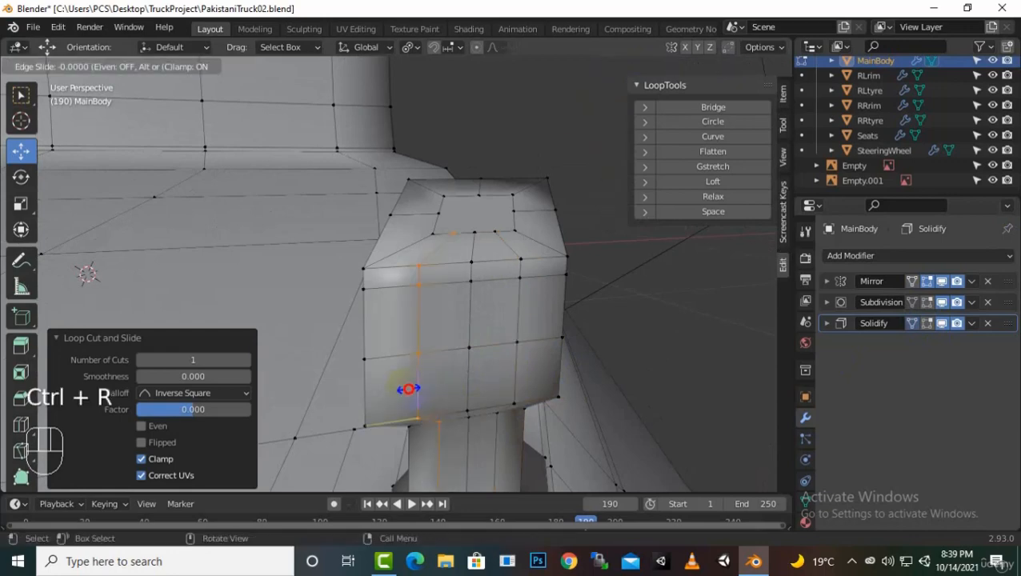
{"action": "right_click", "coordinate": [409, 389]}
{"action": "left_click", "coordinate": [515, 353], "text": "alt"}
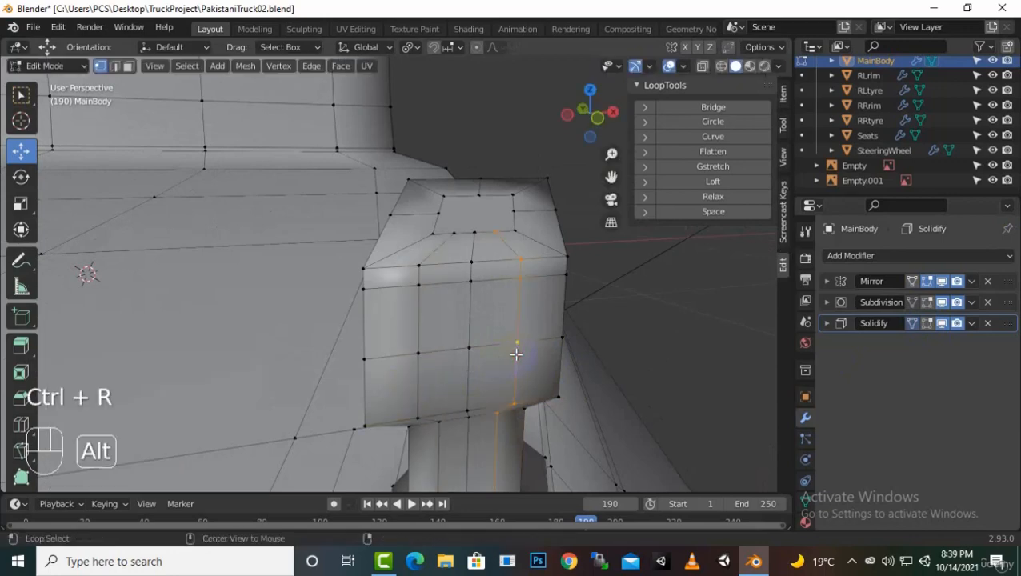
{"action": "middle_click_drag", "start_coordinate": [575, 290], "coordinate": [470, 355]}
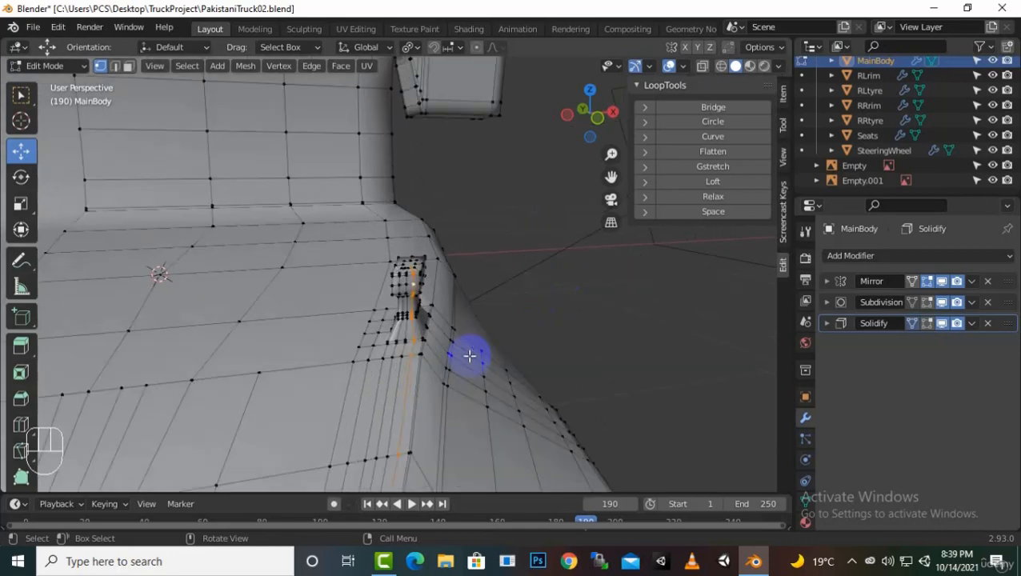
{"action": "scroll", "coordinate": [400, 325], "scroll_direction": "up", "scroll_amount": 4}
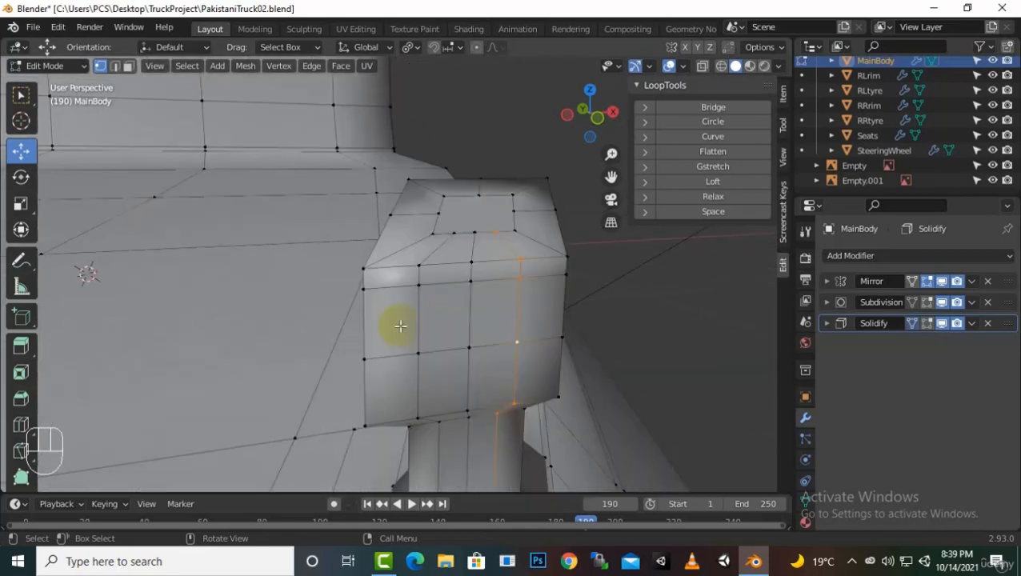
Step: Add a horizontal edge loop around the head's lower part, slid towards its bottom edge with a factor of about 0.628
{"action": "left_click", "coordinate": [473, 344]}
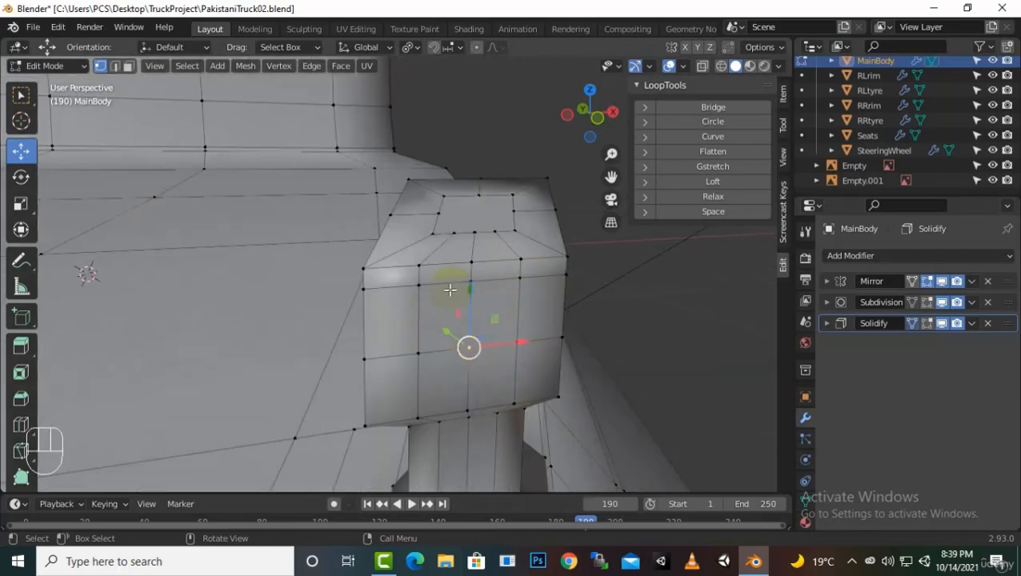
{"action": "key", "text": "ctrl"}
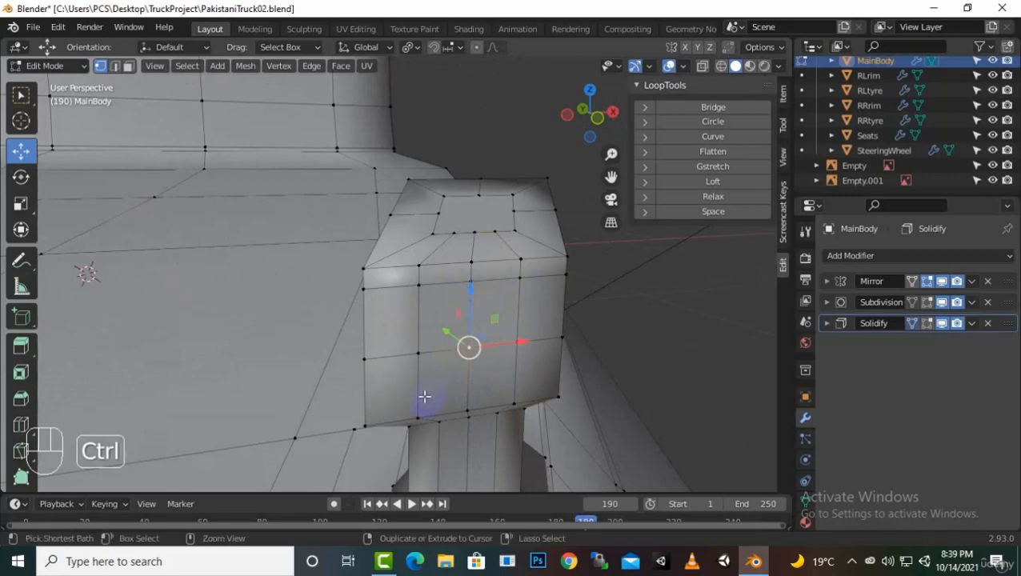
{"action": "key", "text": "ctrl+r"}
{"action": "left_click", "coordinate": [424, 401]}
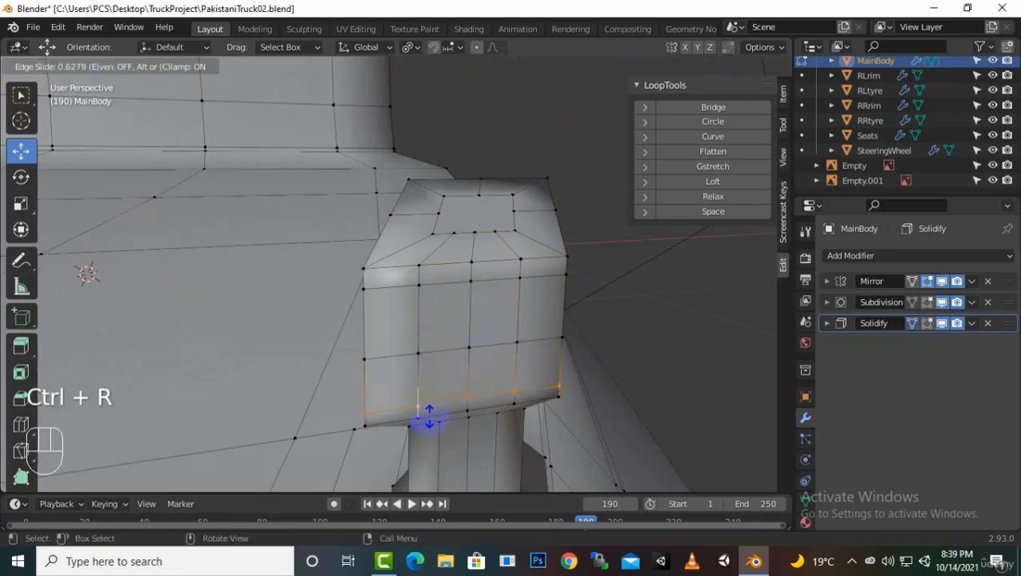
{"action": "left_click", "coordinate": [429, 416]}
{"action": "scroll", "coordinate": [408, 322], "scroll_direction": "down", "scroll_amount": 3}
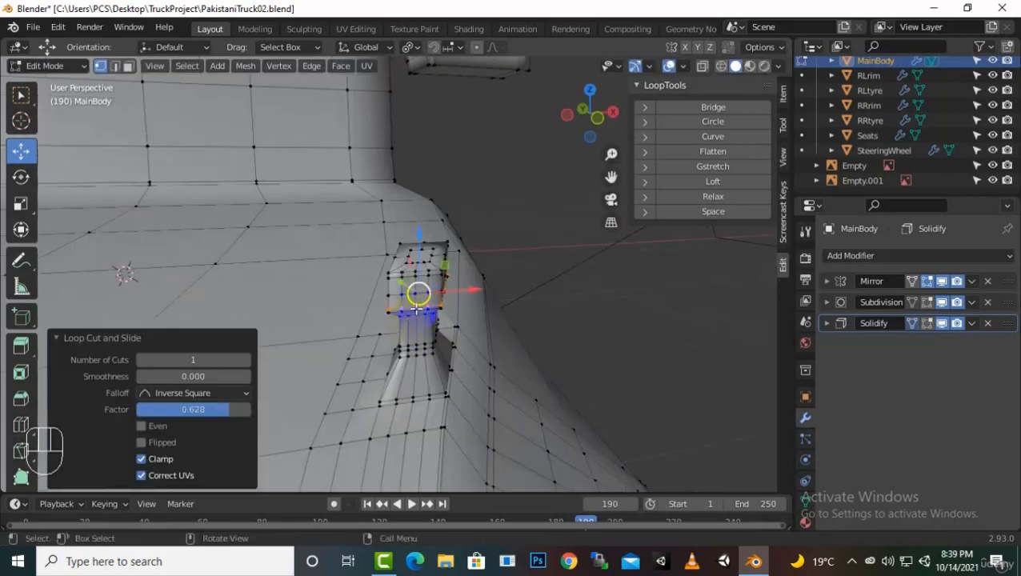
{"action": "scroll", "coordinate": [416, 308], "scroll_direction": "up", "scroll_amount": 4}
Step: Delete the center vertex of the head's front face and reshape the opening's boundary loop with LoopTools Circle
{"action": "left_click", "coordinate": [465, 345]}
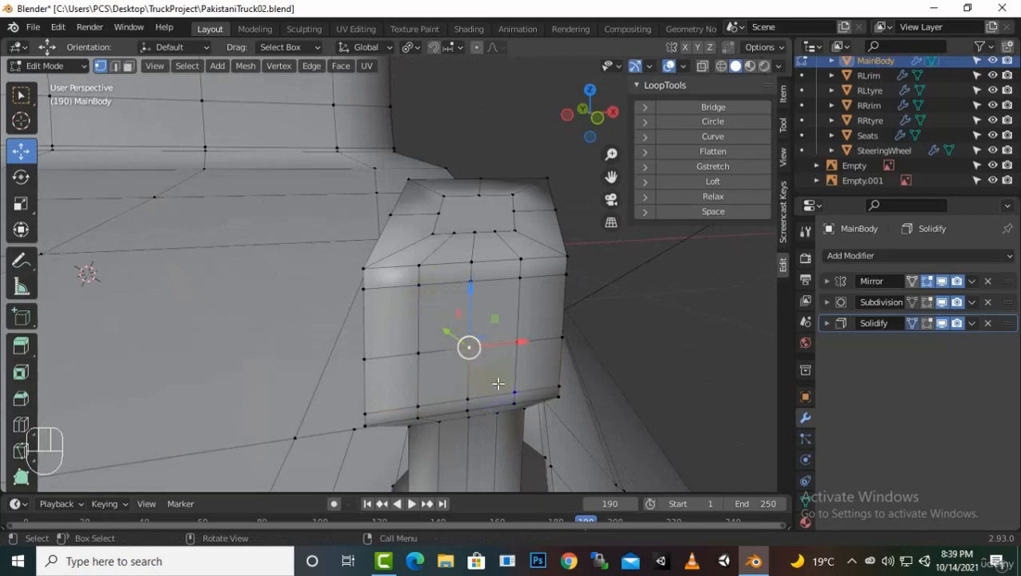
{"action": "key", "text": "x"}
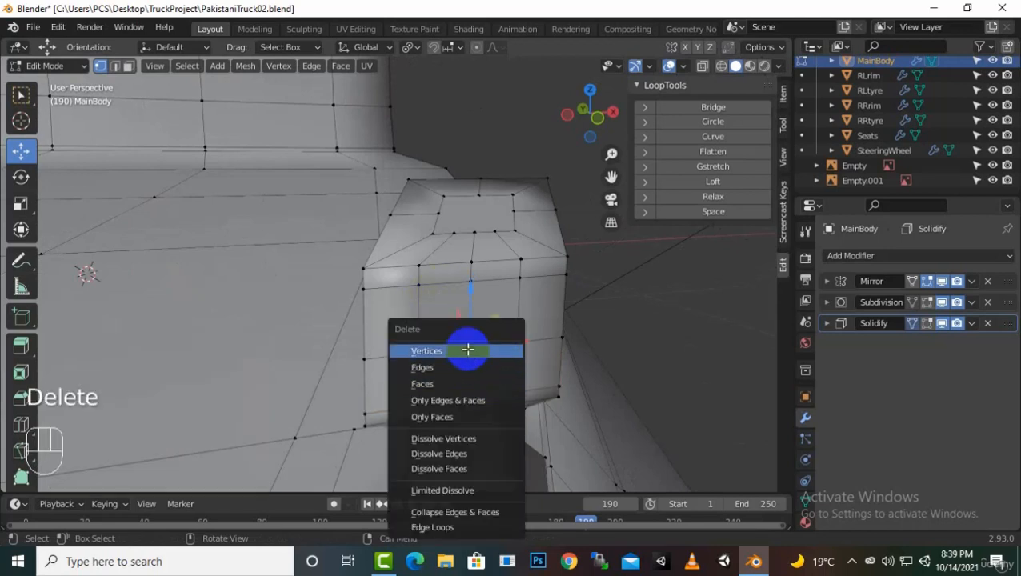
{"action": "left_click", "coordinate": [469, 349]}
{"action": "left_click", "coordinate": [517, 358], "text": "alt"}
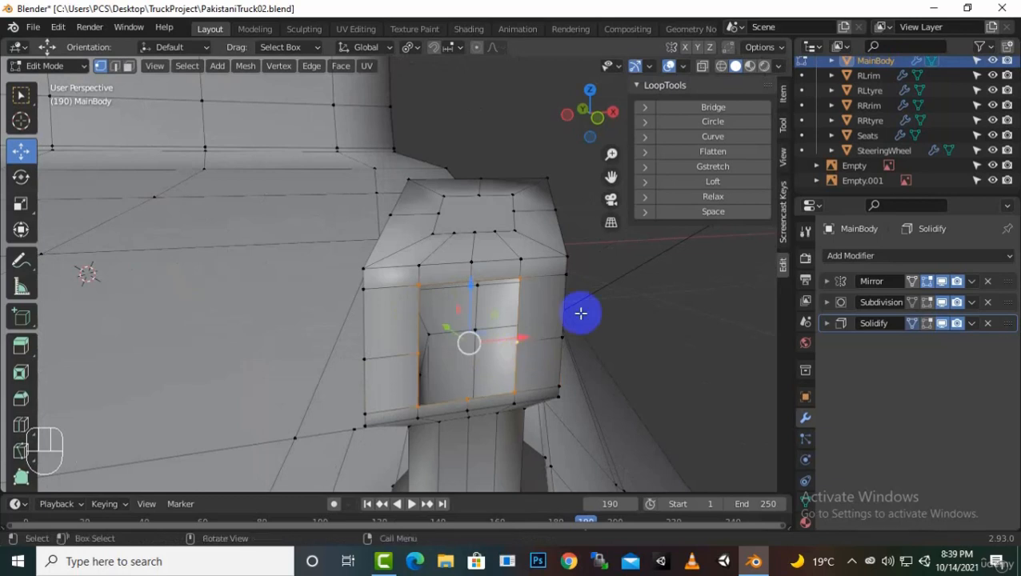
{"action": "left_click", "coordinate": [720, 122]}
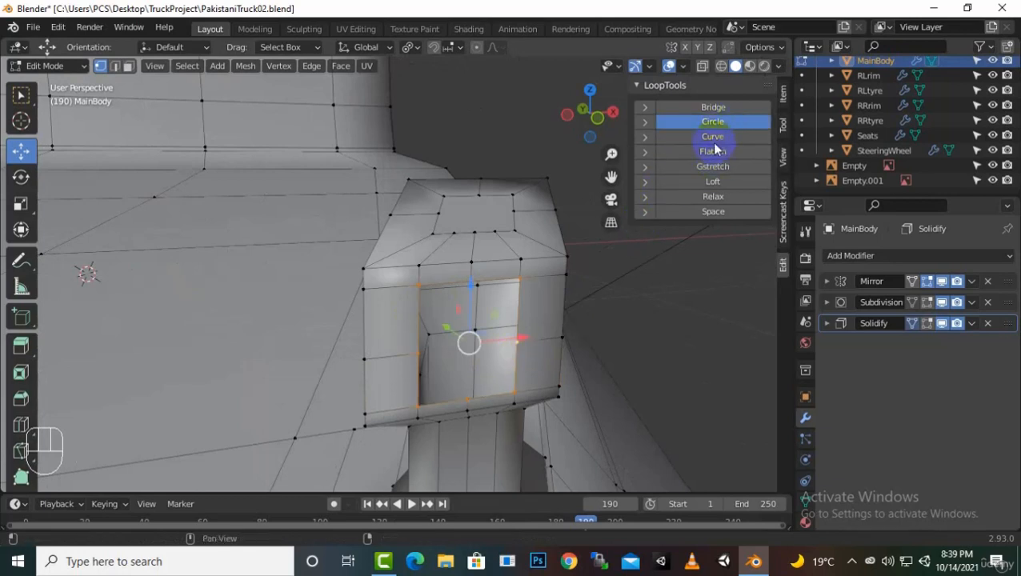
{"action": "left_click", "coordinate": [852, 561]}
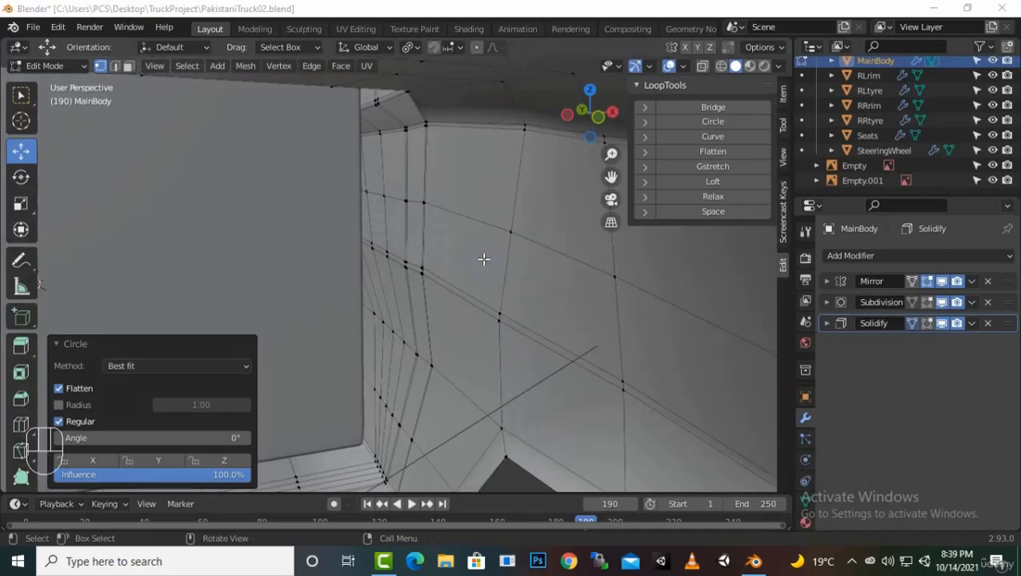
{"action": "scroll", "coordinate": [483, 260], "scroll_direction": "down", "scroll_amount": 2}
{"action": "middle_click_drag", "start_coordinate": [484, 260], "coordinate": [508, 338]}
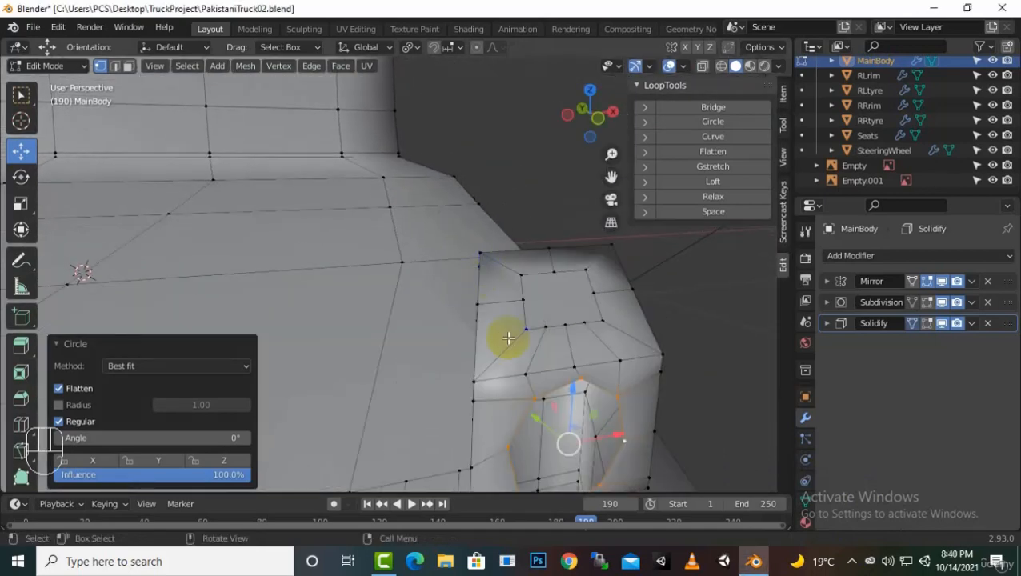
{"action": "scroll", "coordinate": [536, 389], "scroll_direction": "down", "scroll_amount": 3}
{"action": "middle_click_drag", "start_coordinate": [542, 387], "coordinate": [492, 350]}
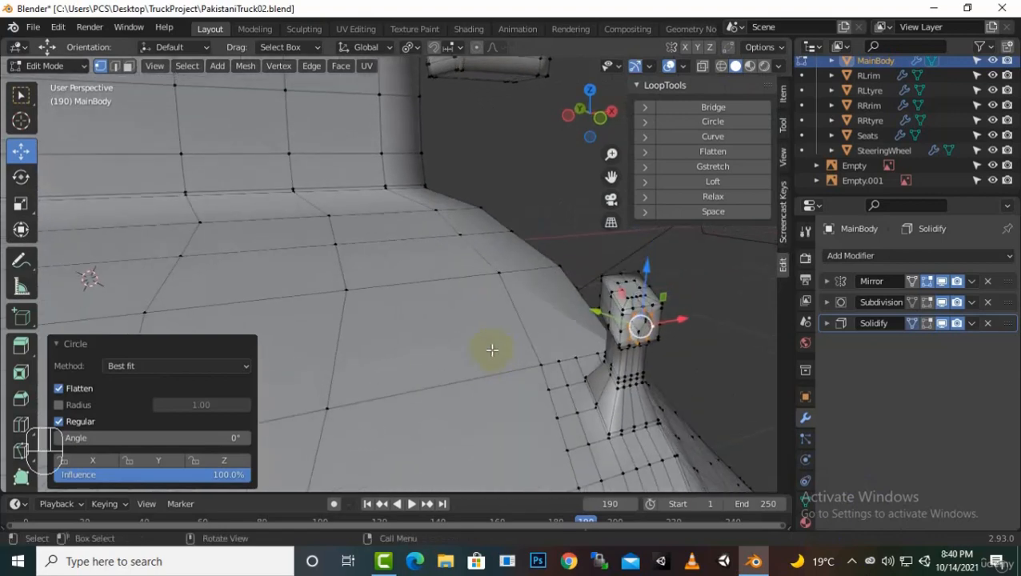
Step: Extrude the circular opening's loop twice by about -0.005 m along Y, then scale the end loop uniformly to about 2.28
{"action": "key", "text": "e"}
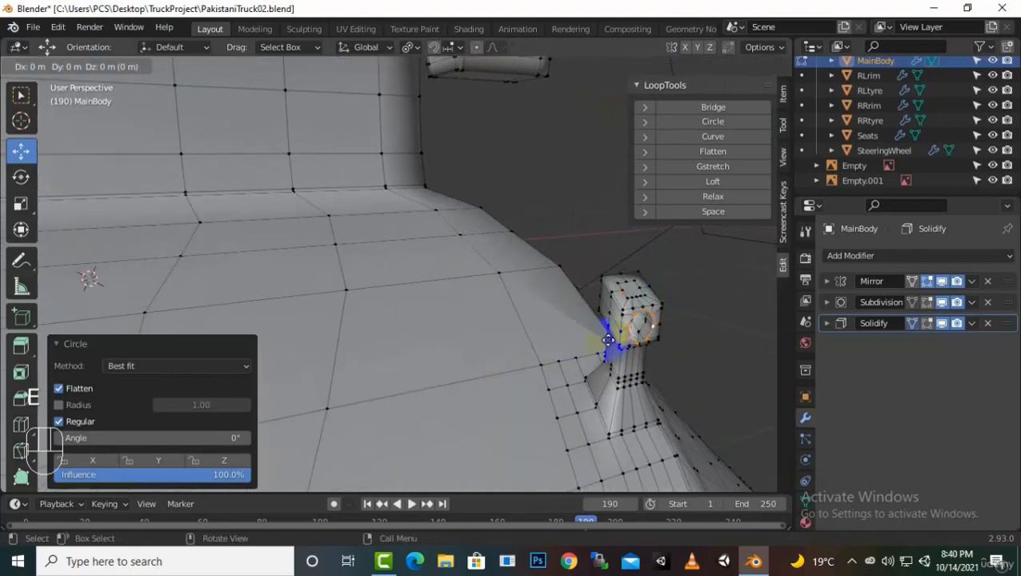
{"action": "key", "text": "y"}
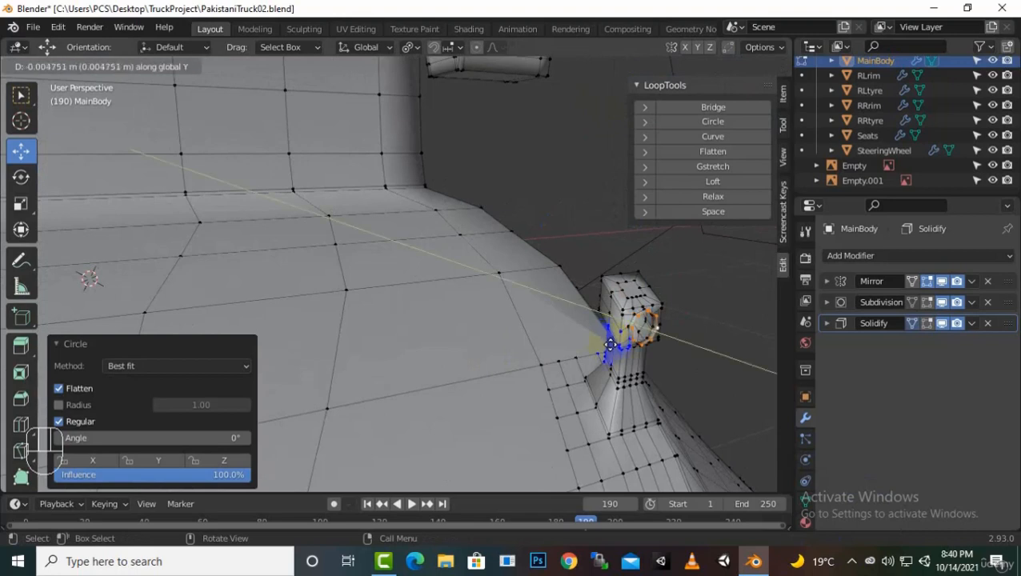
{"action": "left_click", "coordinate": [610, 344]}
{"action": "key", "text": "e"}
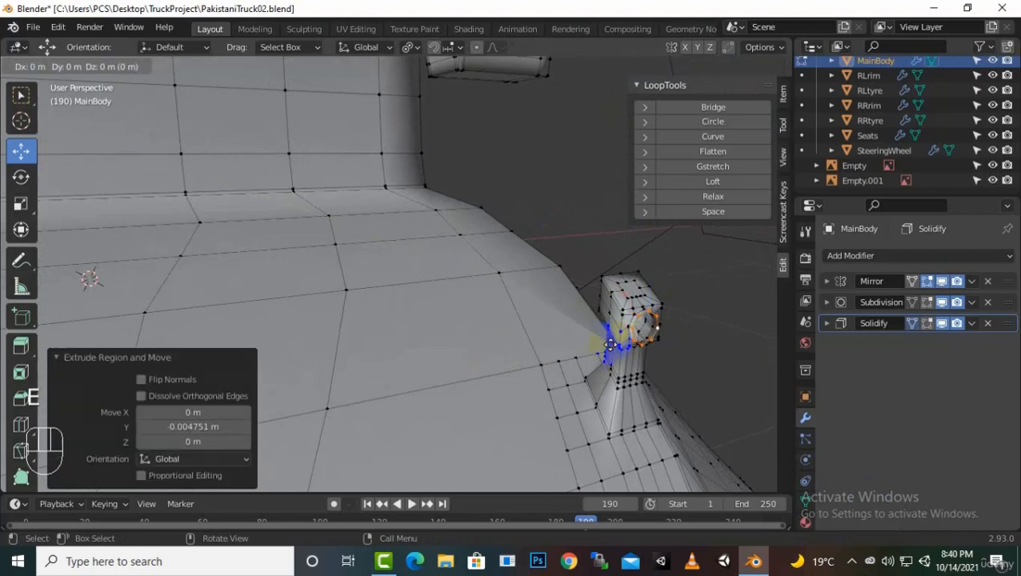
{"action": "key", "text": "y"}
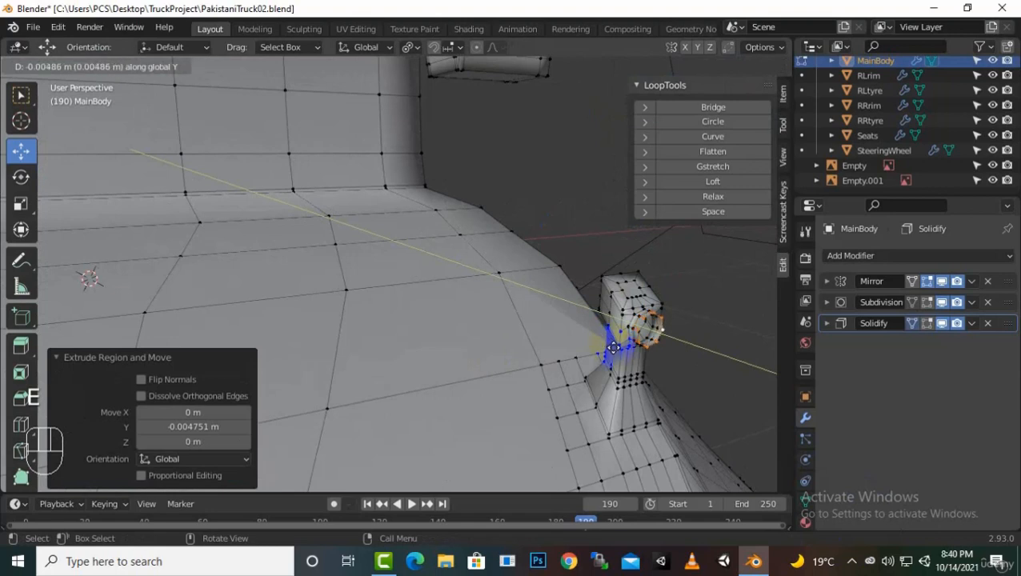
{"action": "left_click", "coordinate": [613, 348]}
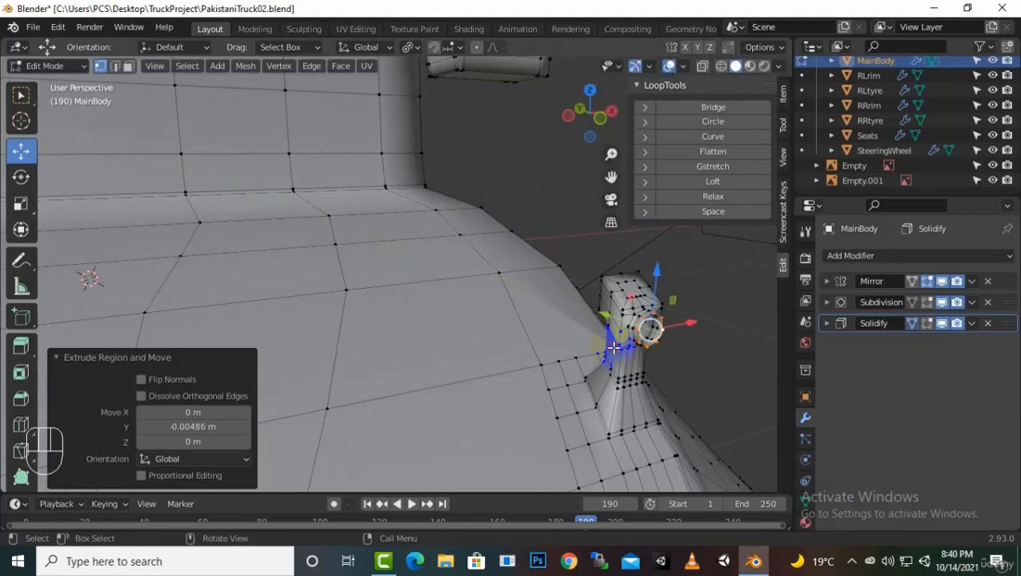
{"action": "key", "text": "s"}
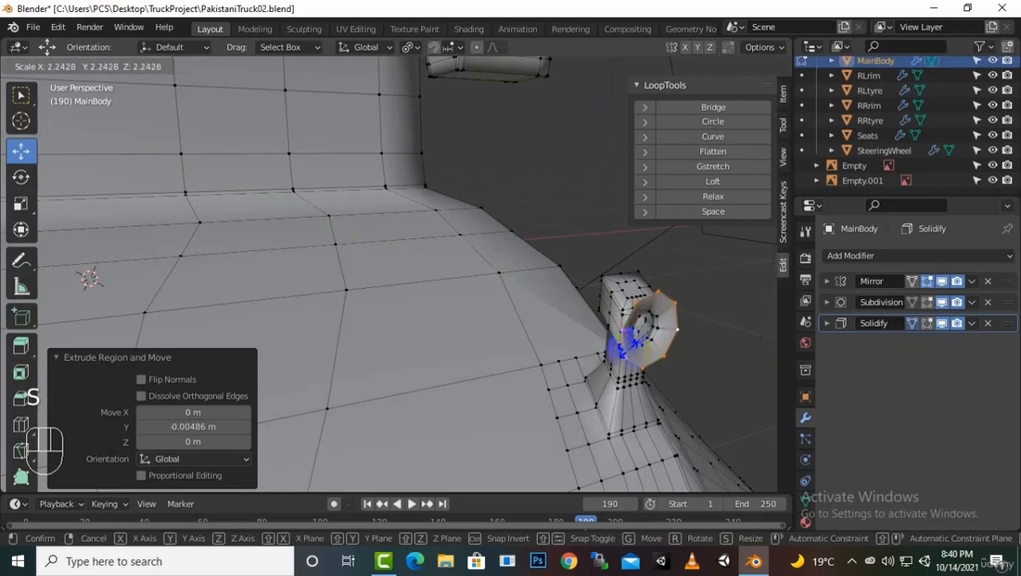
{"action": "left_click", "coordinate": [629, 350]}
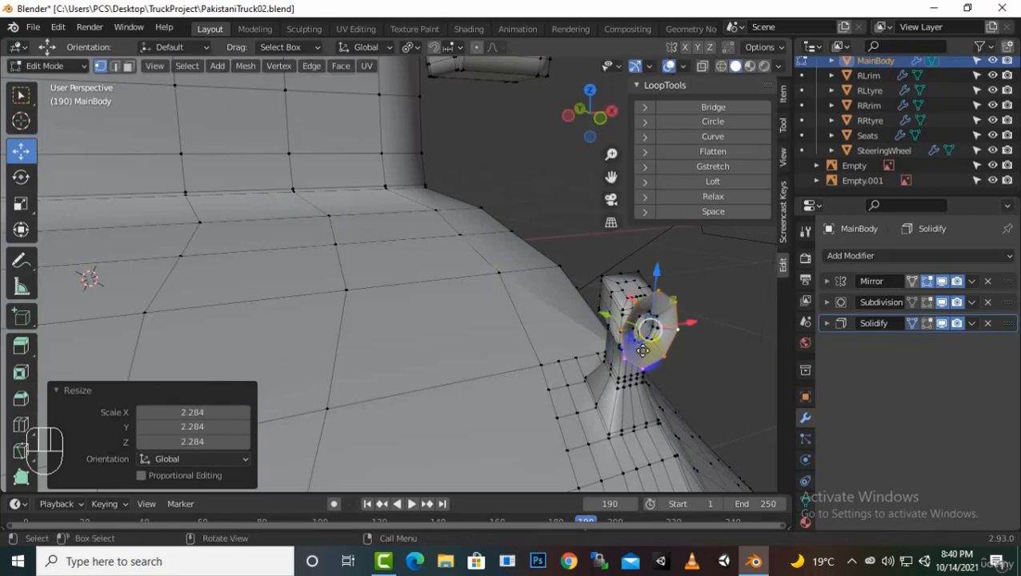
Step: Extrude the flared loop about -0.005 m along Y, then again about -0.016 m to form a round lamp body
{"action": "key", "text": "e"}
{"action": "key", "text": "y"}
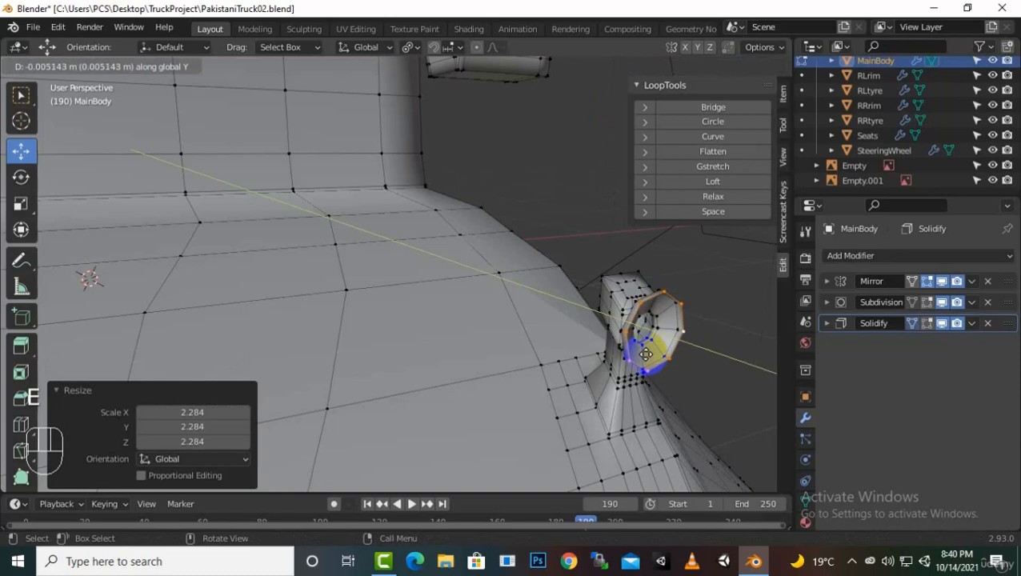
{"action": "left_click", "coordinate": [645, 354]}
{"action": "key", "text": "g"}
{"action": "key", "text": "y"}
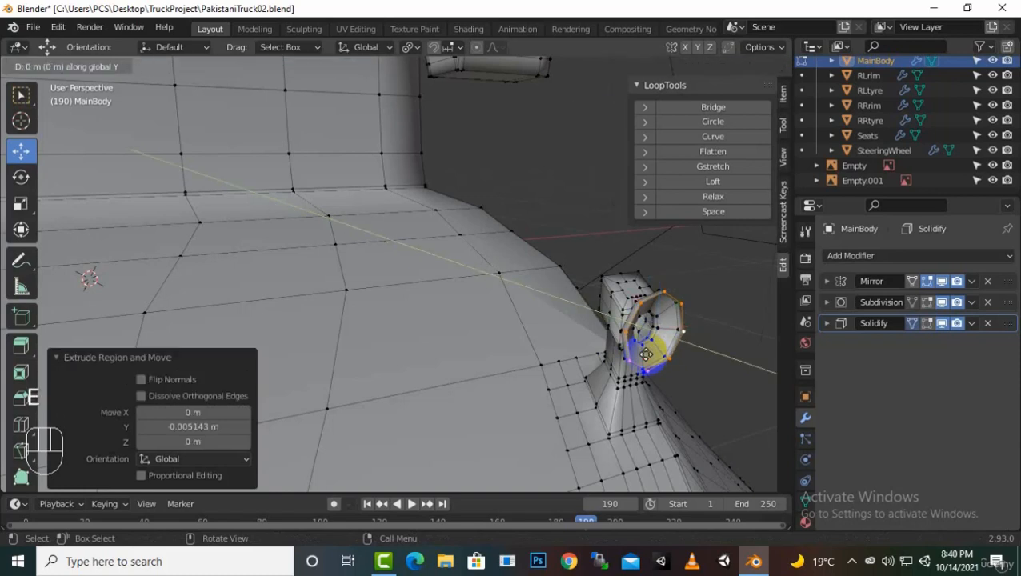
{"action": "left_click", "coordinate": [654, 369]}
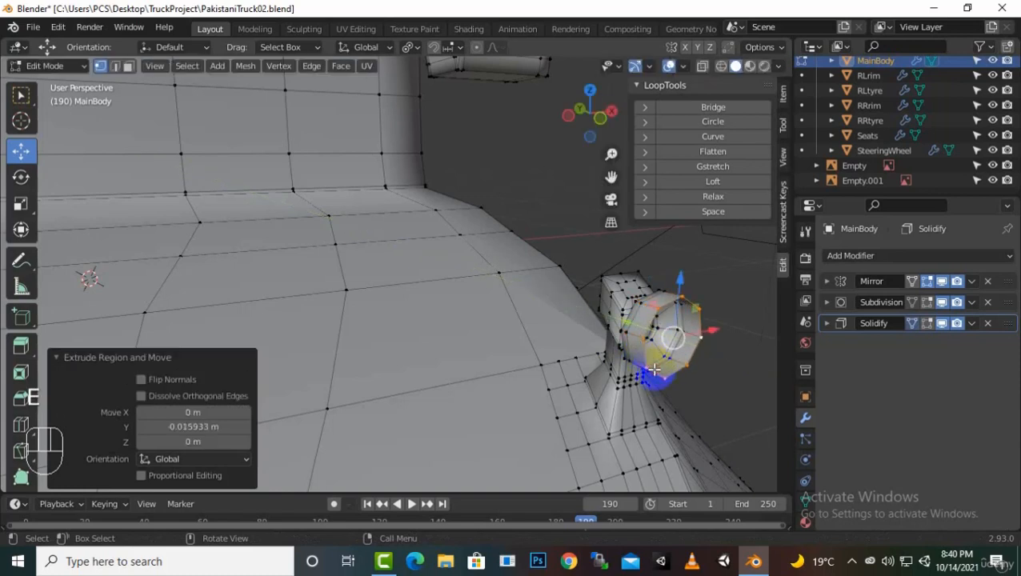
Step: Extrude the round body's end loop about -0.004 m along Y, then close it with an extruded loop scaled to about 0.53 and filled
{"action": "key", "text": "e"}
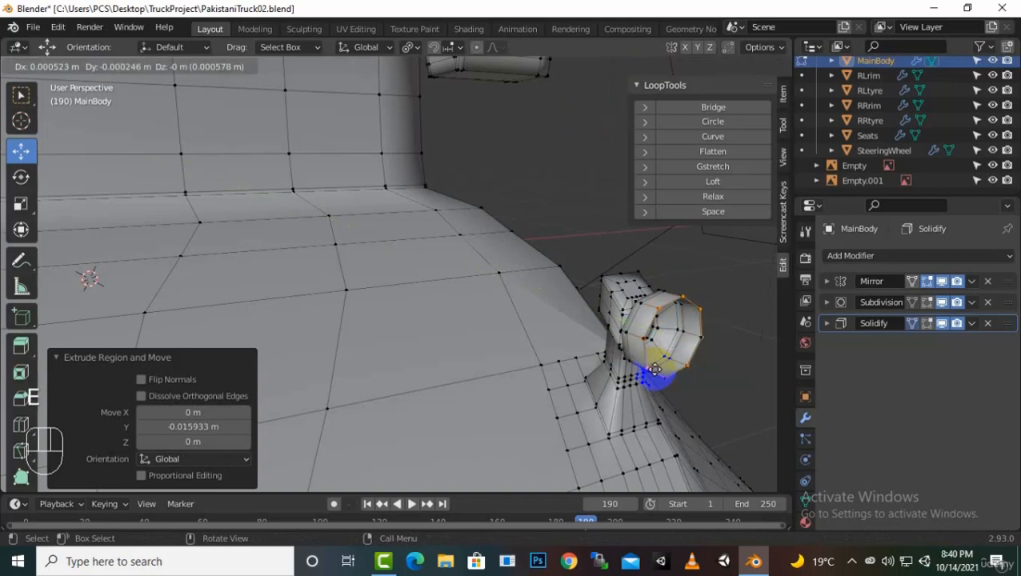
{"action": "key", "text": "y"}
{"action": "left_click", "coordinate": [655, 373]}
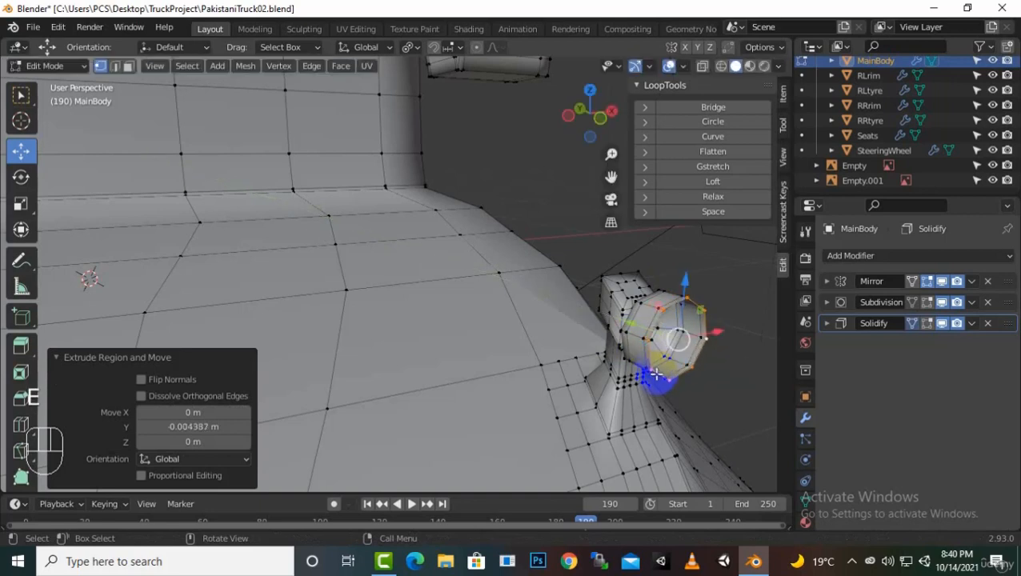
{"action": "key", "text": "e"}
{"action": "key", "text": "s"}
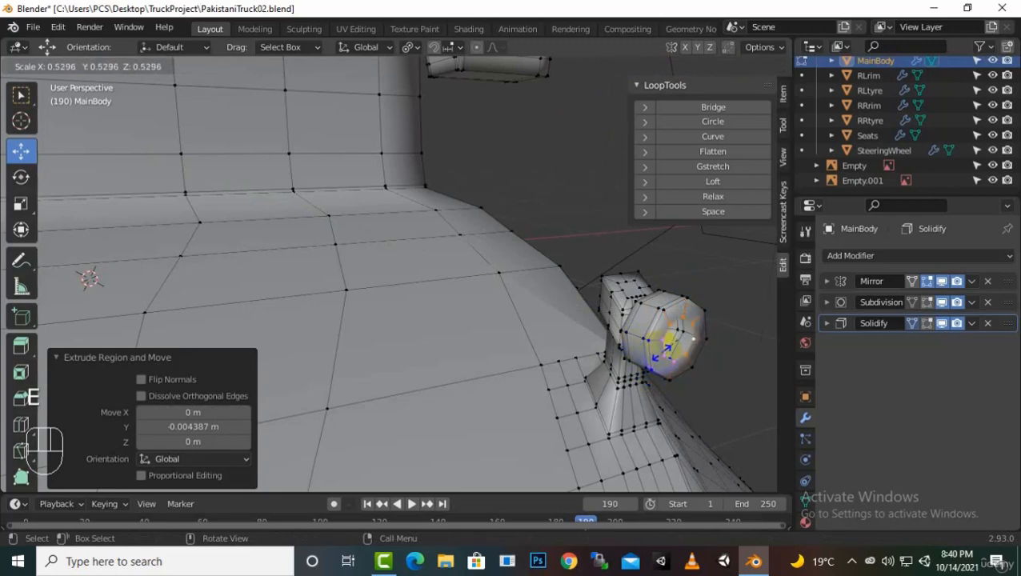
{"action": "left_click", "coordinate": [657, 354]}
{"action": "key", "text": "f"}
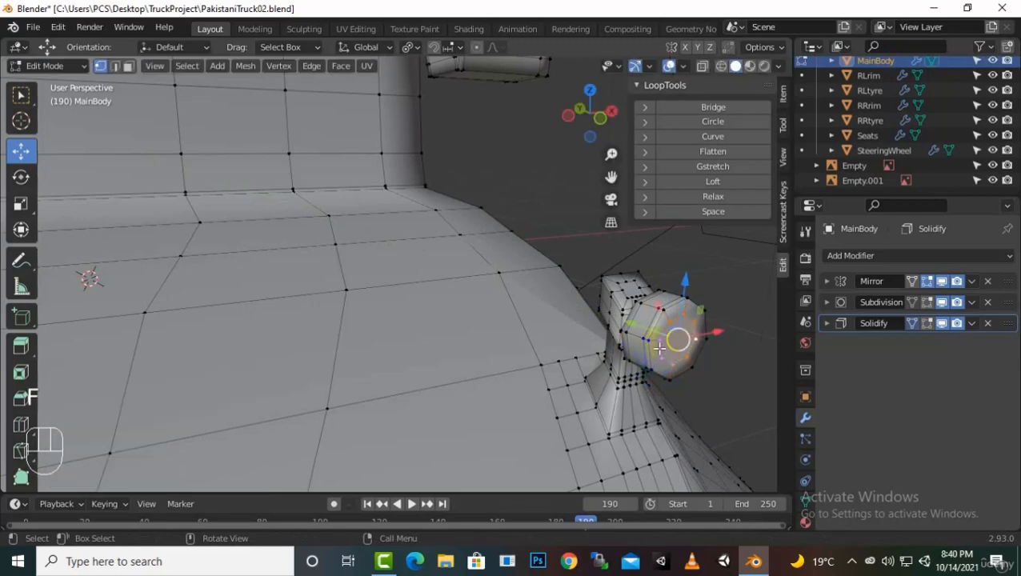
Step: Leave Edit Mode and examine the smoothed lamp post at the hood's corner and the truck's overall front
{"action": "scroll", "coordinate": [658, 349], "scroll_direction": "down", "scroll_amount": 4}
{"action": "middle_click_drag", "start_coordinate": [631, 360], "coordinate": [624, 361]}
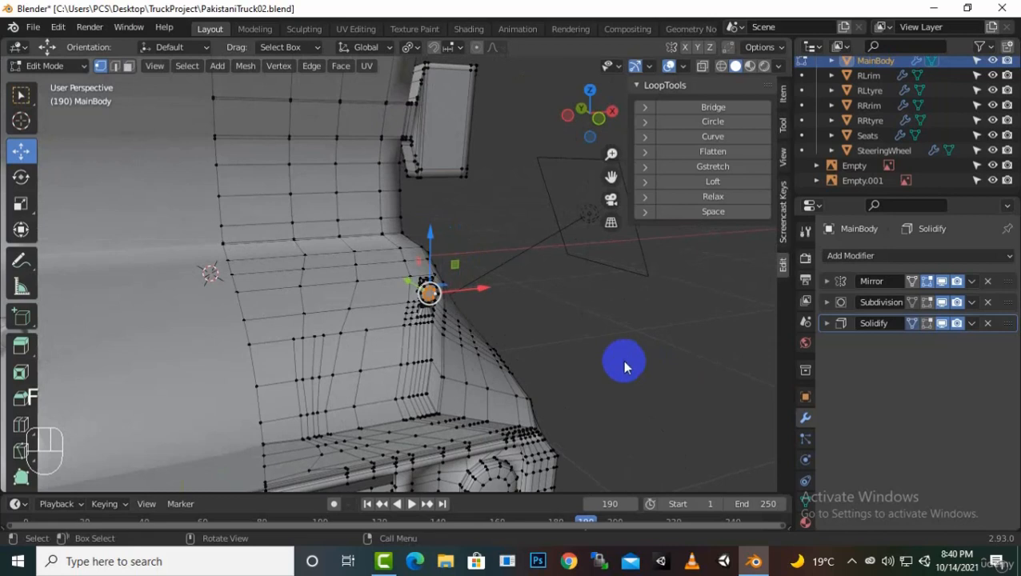
{"action": "key", "text": "Tab"}
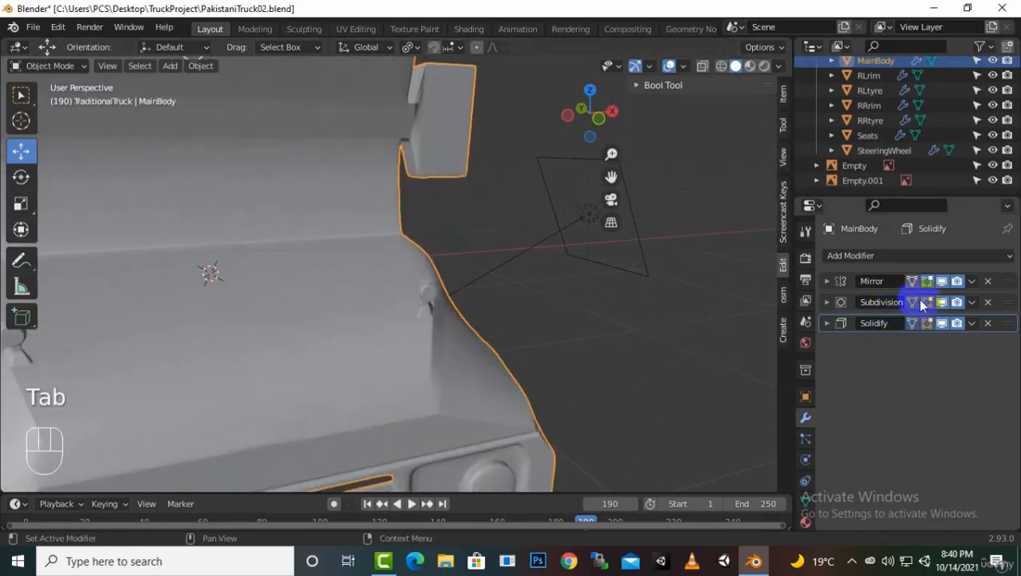
{"action": "left_click", "coordinate": [927, 323]}
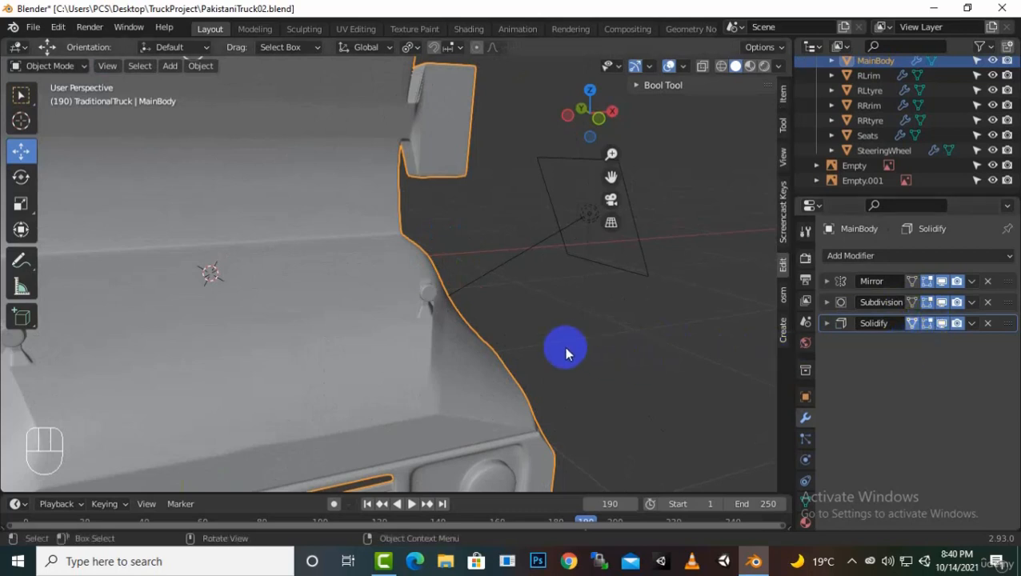
{"action": "middle_click_drag", "start_coordinate": [562, 349], "coordinate": [570, 344]}
{"action": "middle_click_drag", "start_coordinate": [647, 337], "coordinate": [529, 303]}
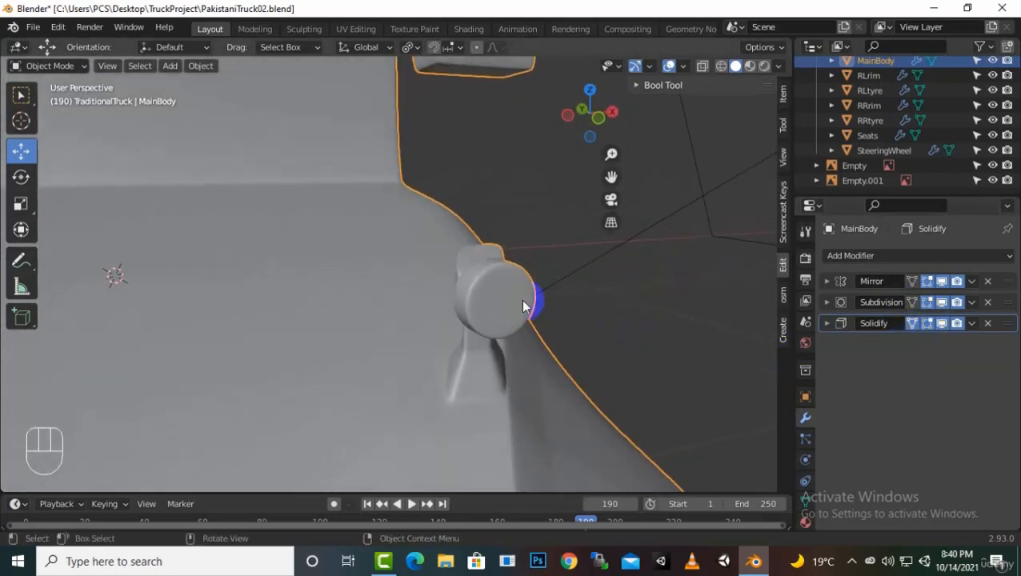
{"action": "middle_click_drag", "start_coordinate": [549, 337], "coordinate": [667, 307]}
{"action": "scroll", "coordinate": [550, 283], "scroll_direction": "down", "scroll_amount": 5}
{"action": "scroll", "coordinate": [554, 382], "scroll_direction": "up", "scroll_amount": 3}
{"action": "middle_click_drag", "start_coordinate": [607, 411], "coordinate": [544, 380]}
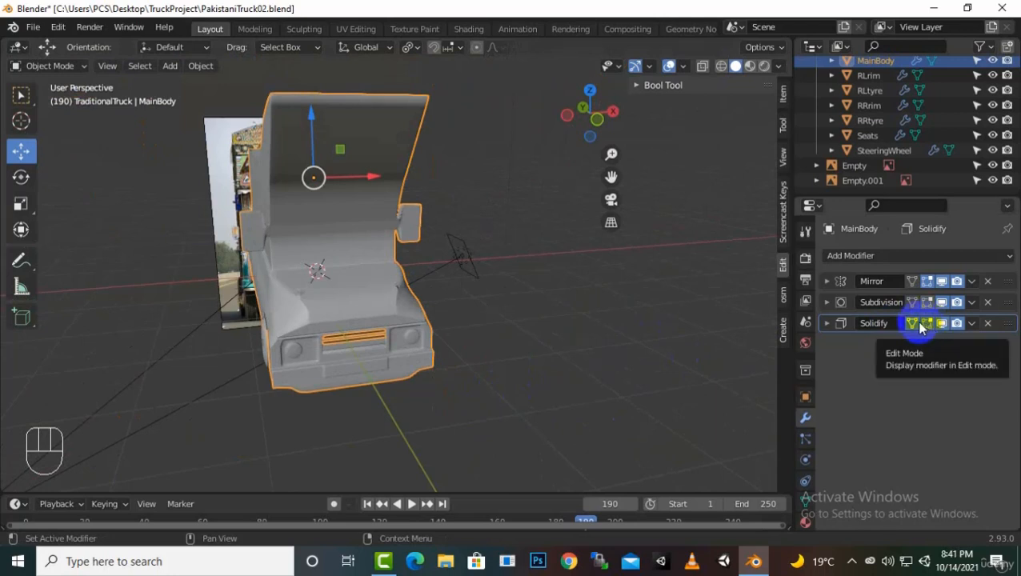
Step: Return to Edit Mode and cut two edge loops across the tall upper front panel, at slide factors of about -0.809 and 0.792
{"action": "middle_click_drag", "start_coordinate": [610, 177], "coordinate": [453, 327]}
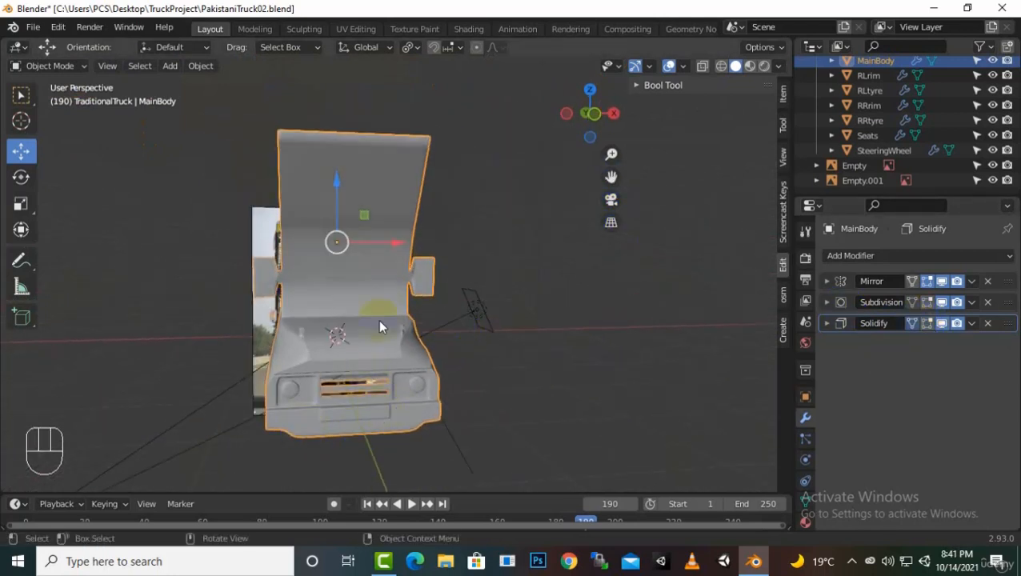
{"action": "left_click_drag", "start_coordinate": [611, 176], "coordinate": [558, 247]}
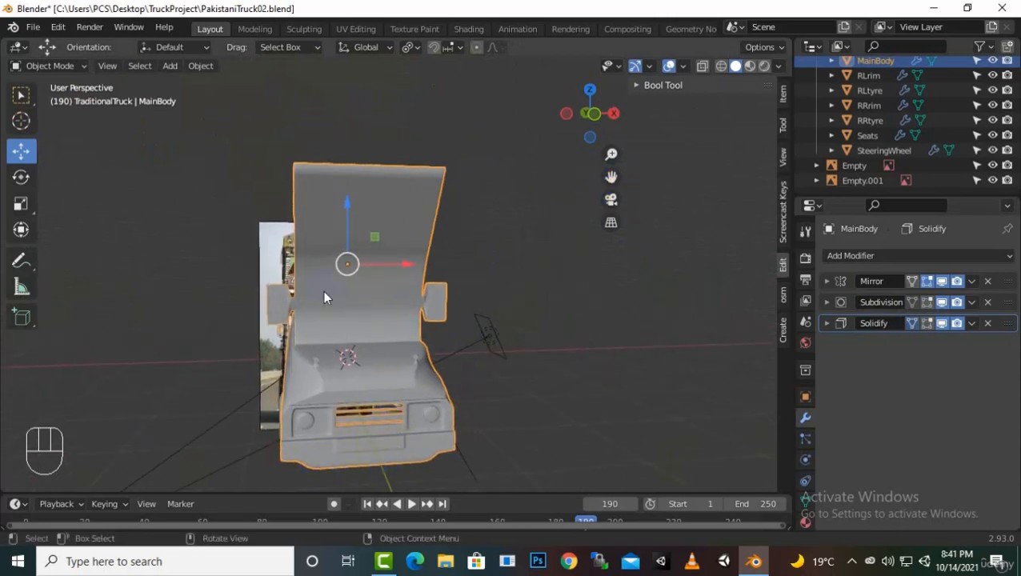
{"action": "scroll", "coordinate": [328, 288], "scroll_direction": "up", "scroll_amount": 4}
{"action": "key", "text": "Tab"}
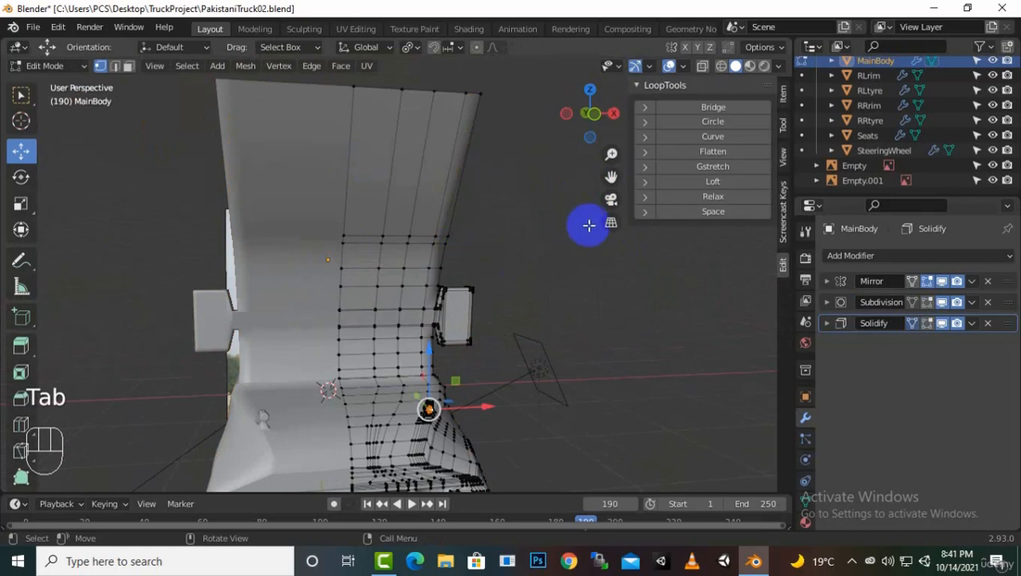
{"action": "left_click_drag", "start_coordinate": [610, 180], "coordinate": [610, 272]}
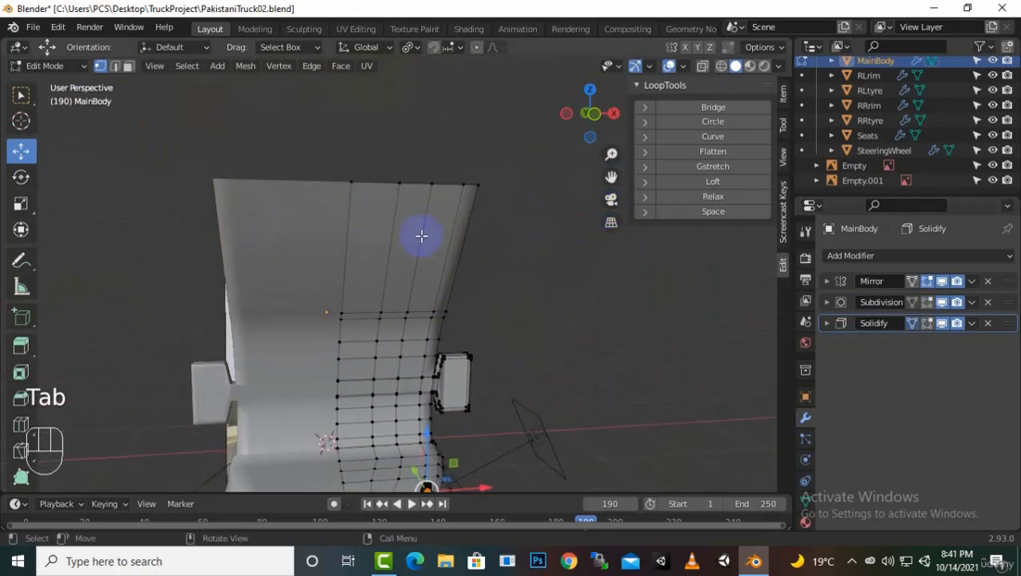
{"action": "key", "text": "ctrl+r"}
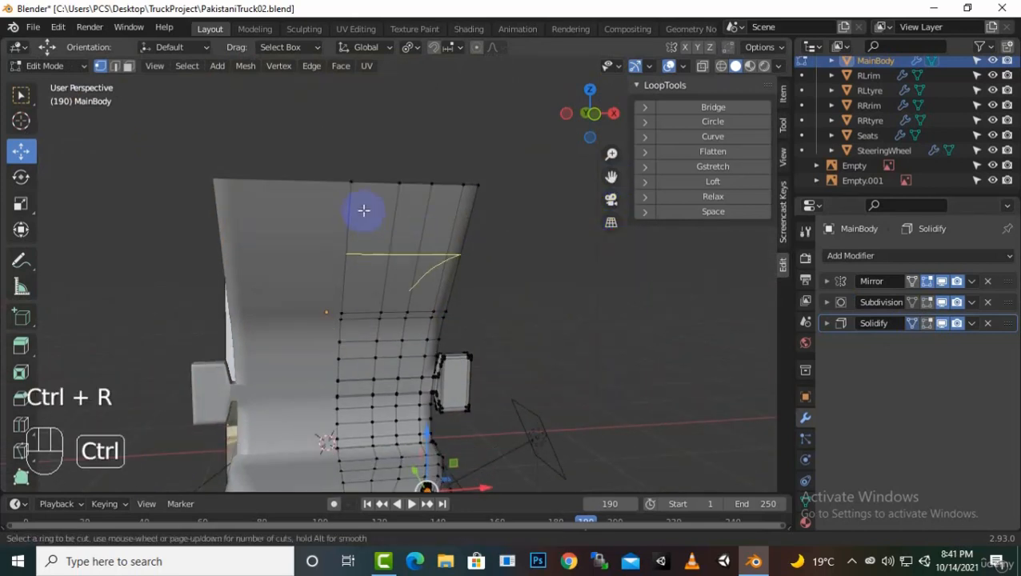
{"action": "left_click", "coordinate": [363, 209]}
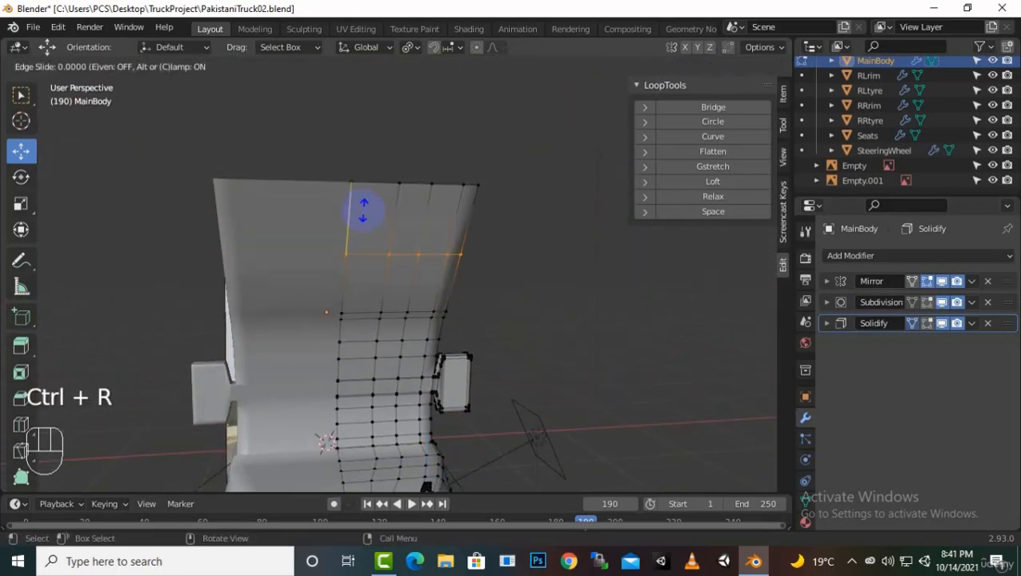
{"action": "left_click", "coordinate": [357, 261]}
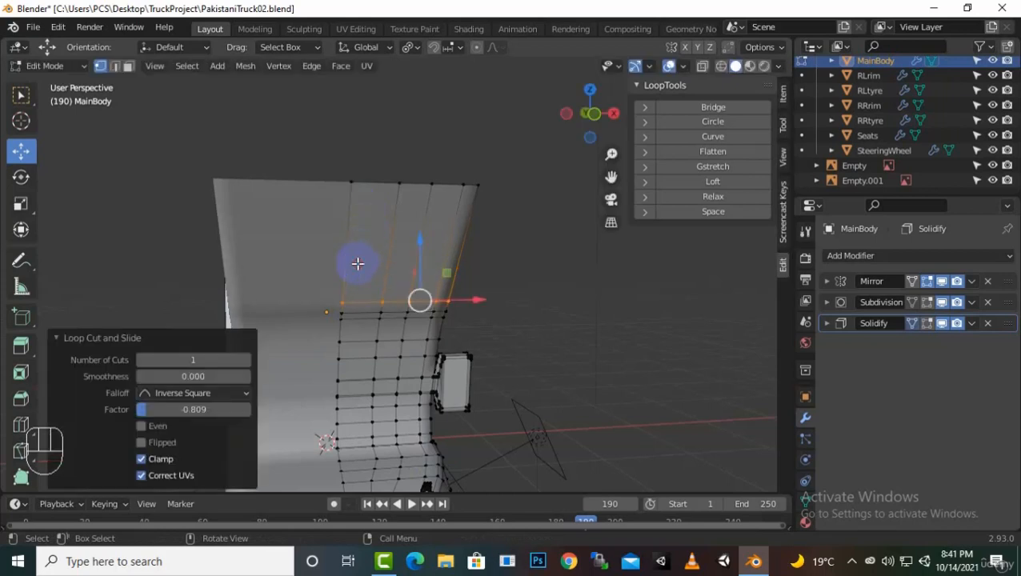
{"action": "key", "text": "ctrl+r"}
{"action": "left_click", "coordinate": [359, 214]}
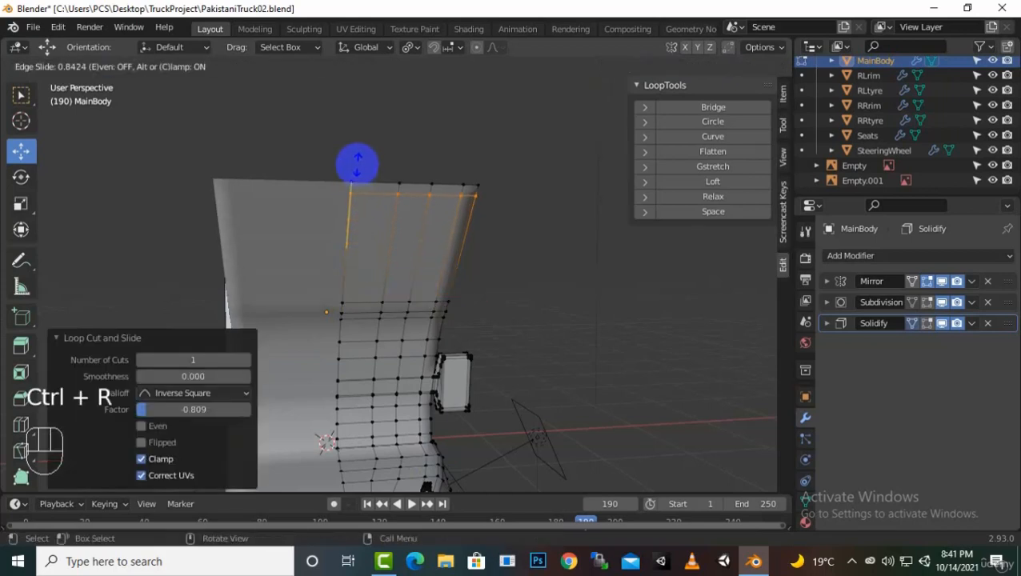
{"action": "left_click", "coordinate": [357, 164]}
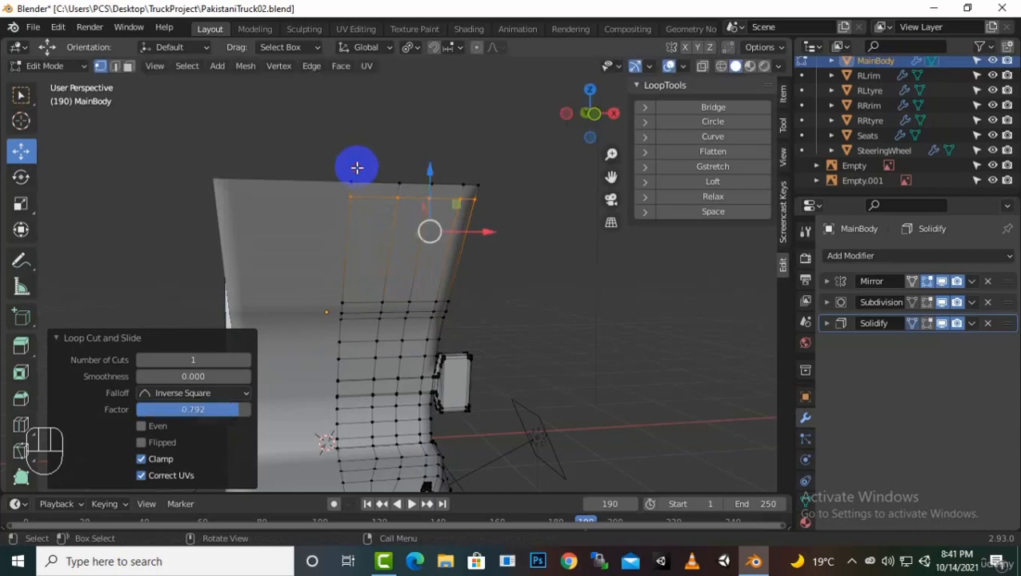
Step: Cut three more edge loops across the upper front panel, at slide factors of about 0.163, 0 and -0.246
{"action": "key", "text": "ctrl+r"}
{"action": "left_click", "coordinate": [364, 240]}
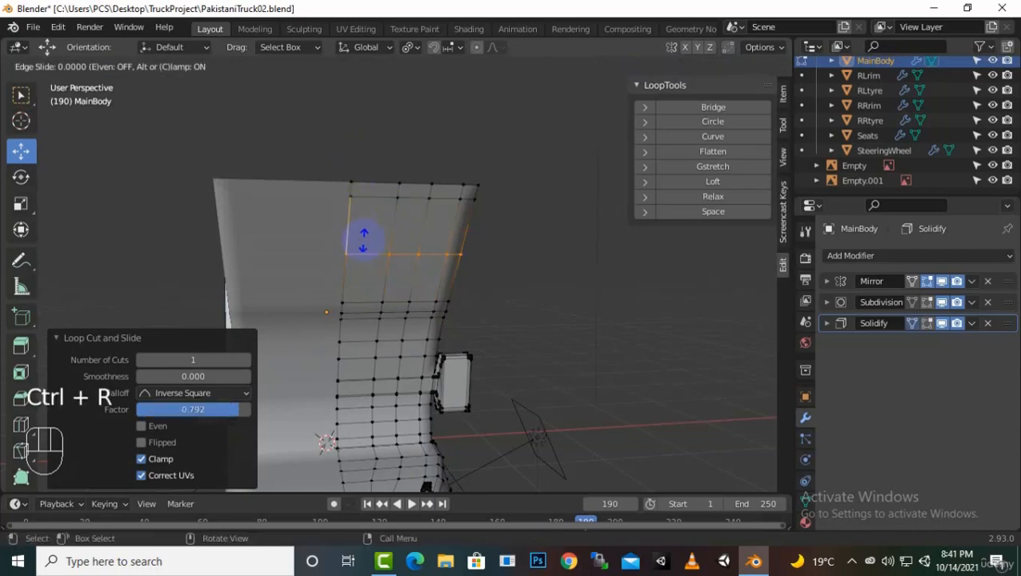
{"action": "left_click", "coordinate": [360, 232]}
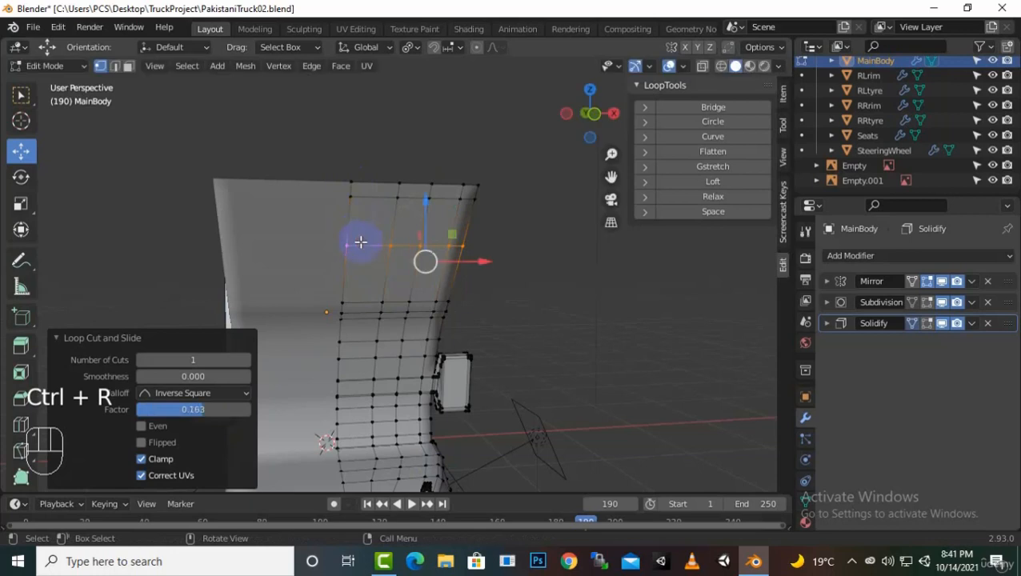
{"action": "key", "text": "ctrl+r"}
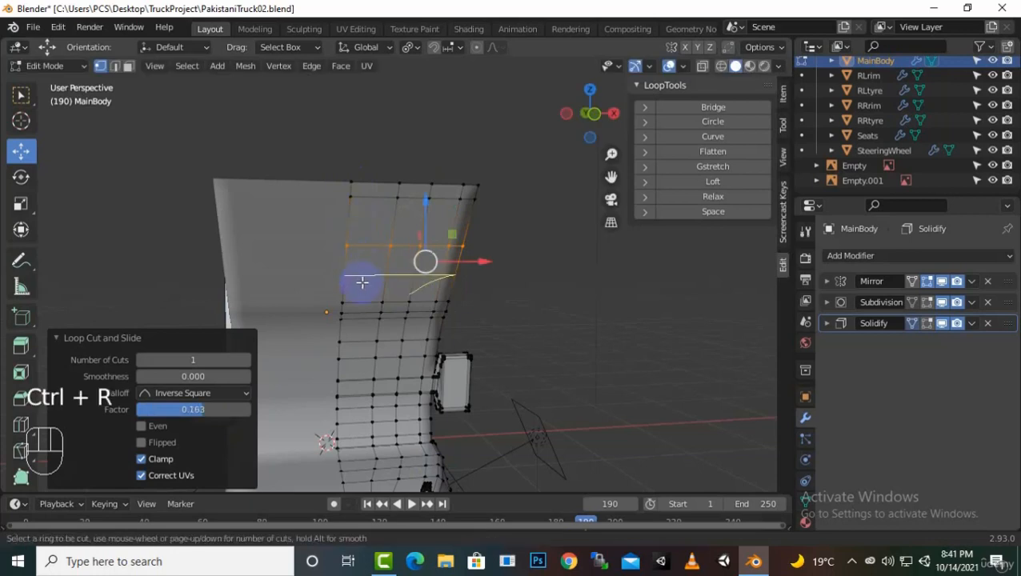
{"action": "left_click", "coordinate": [362, 283]}
{"action": "left_click", "coordinate": [362, 283]}
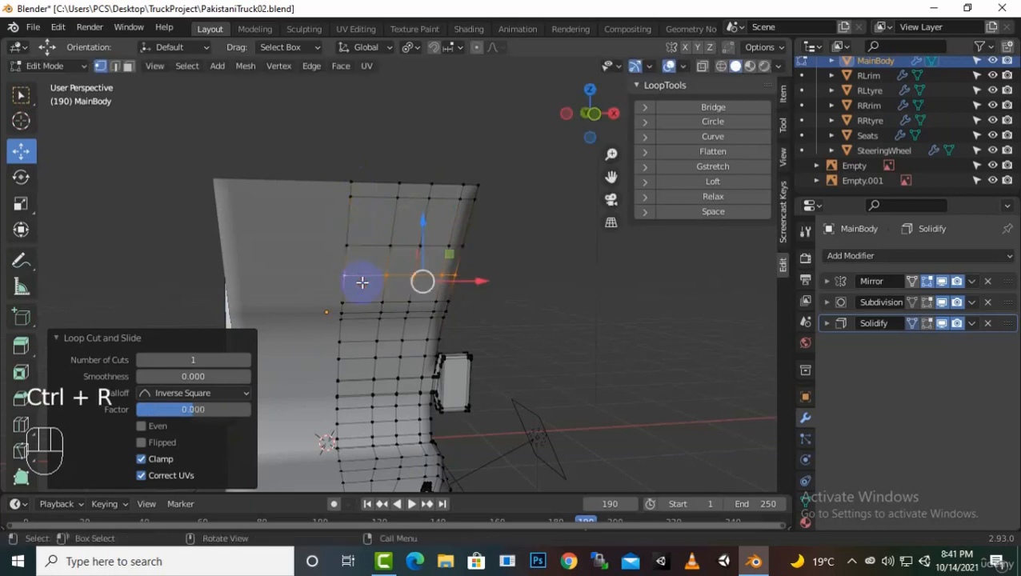
{"action": "key", "text": "ctrl+r"}
{"action": "left_click", "coordinate": [371, 224]}
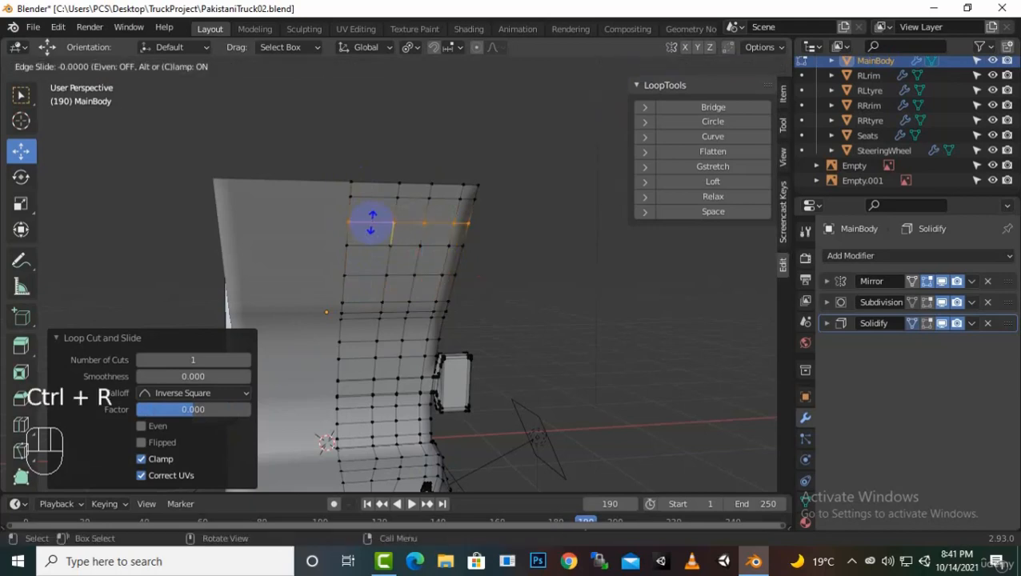
{"action": "left_click", "coordinate": [369, 215]}
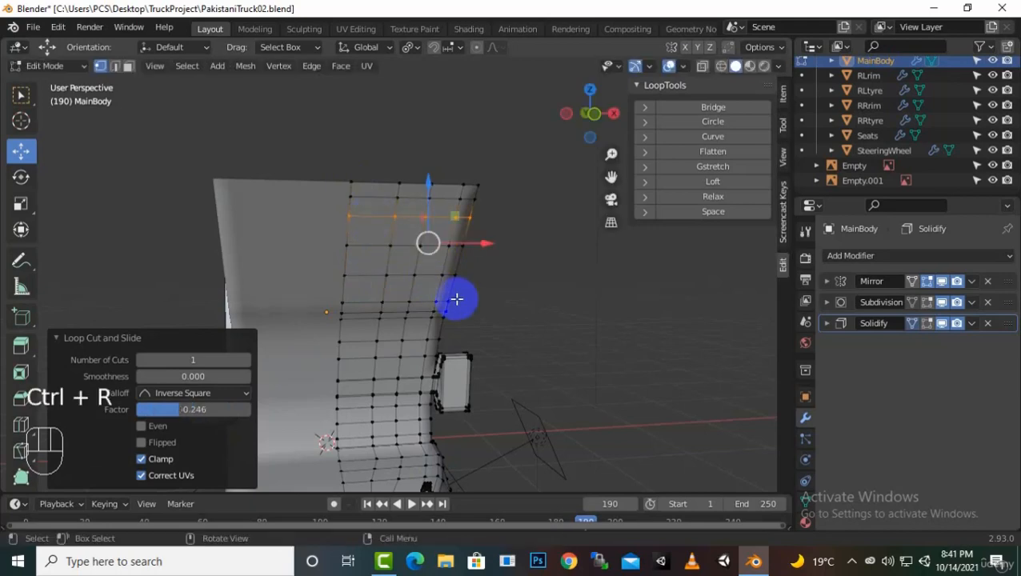
Step: Hide the two reference images, Empty and Empty.001, in the viewport
{"action": "middle_click_drag", "start_coordinate": [456, 298], "coordinate": [136, 338]}
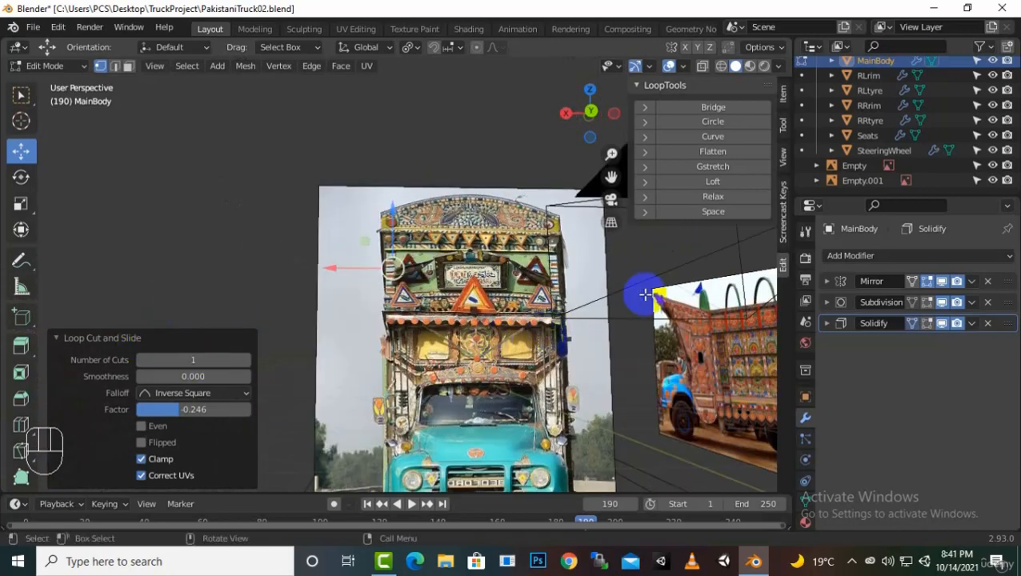
{"action": "left_click", "coordinate": [993, 167]}
{"action": "left_click", "coordinate": [993, 167]}
{"action": "left_click", "coordinate": [993, 167]}
{"action": "left_click", "coordinate": [993, 166]}
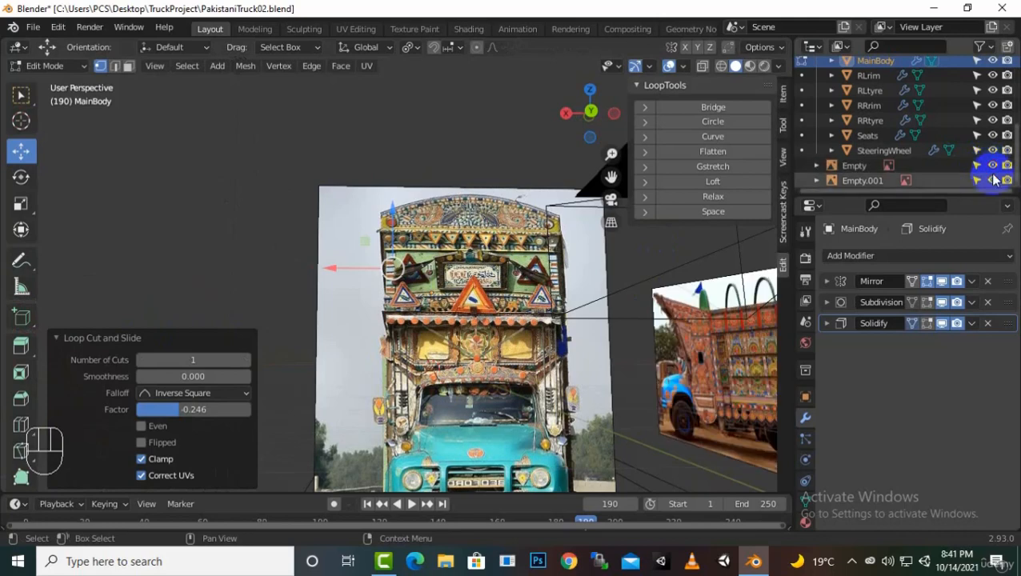
{"action": "left_click", "coordinate": [993, 166]}
{"action": "left_click", "coordinate": [993, 180]}
Step: In face select mode, select two adjacent faces low on the truck's rear beside the mirror line and extrude them about 0.029 m along Y
{"action": "scroll", "coordinate": [342, 472], "scroll_direction": "up", "scroll_amount": 3}
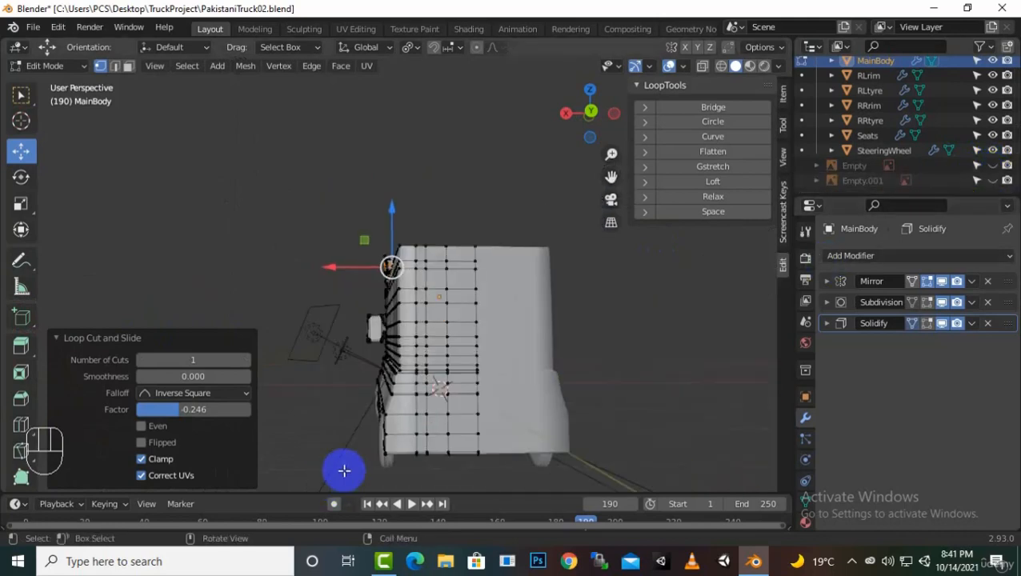
{"action": "left_click_drag", "start_coordinate": [609, 177], "coordinate": [586, 94]}
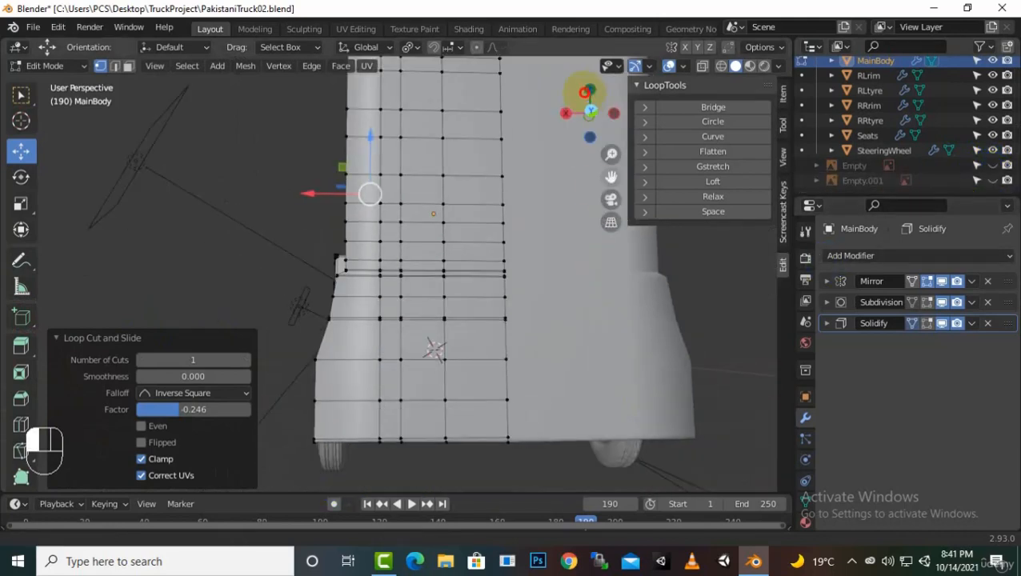
{"action": "scroll", "coordinate": [479, 337], "scroll_direction": "down", "scroll_amount": 3}
{"action": "mouse_move", "coordinate": [490, 387]}
{"action": "middle_mouse_down"}
{"action": "mouse_move", "coordinate": [519, 406]}
{"action": "mouse_move", "coordinate": [547, 403]}
{"action": "mouse_move", "coordinate": [508, 399]}
{"action": "mouse_move", "coordinate": [480, 372]}
{"action": "middle_mouse_up"}
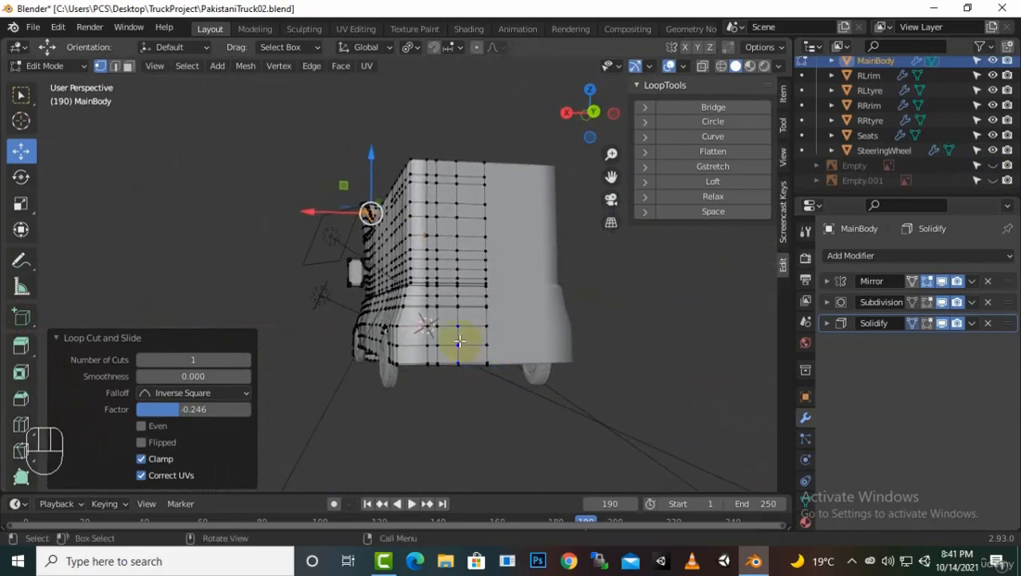
{"action": "left_click", "coordinate": [127, 67]}
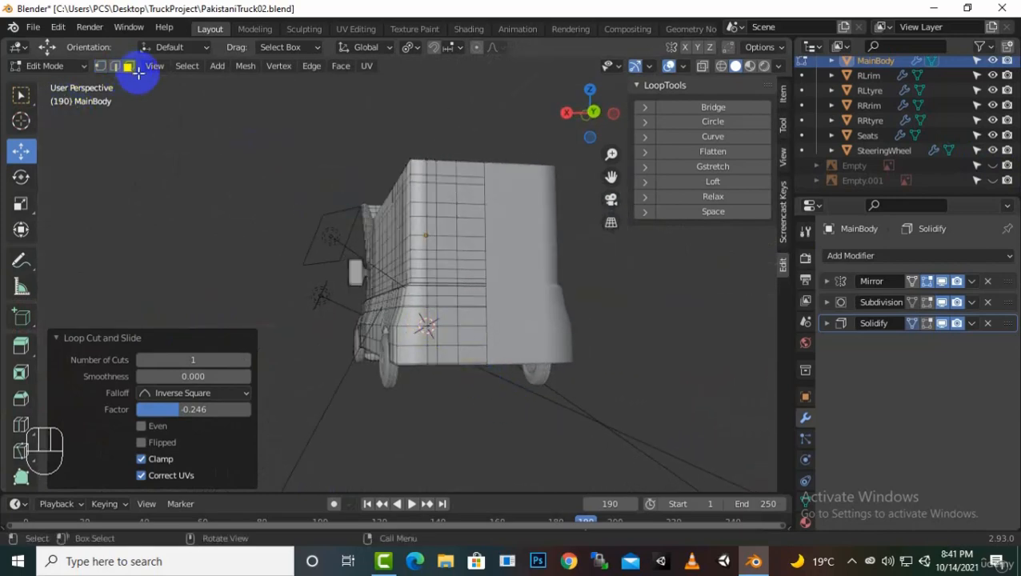
{"action": "left_click", "coordinate": [452, 329]}
{"action": "middle_click_drag", "start_coordinate": [594, 370], "coordinate": [632, 438]}
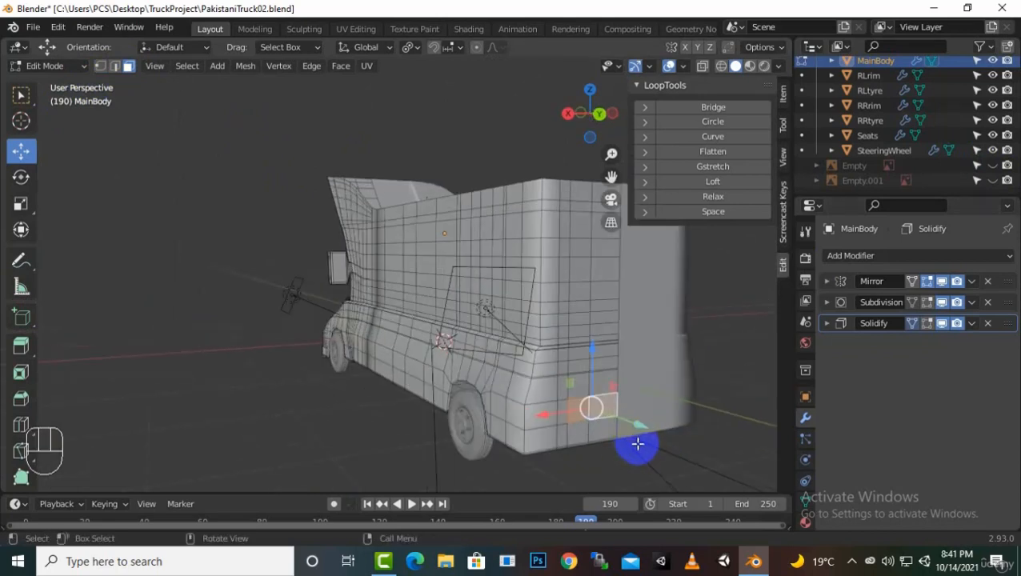
{"action": "key", "text": "e"}
{"action": "key", "text": "y"}
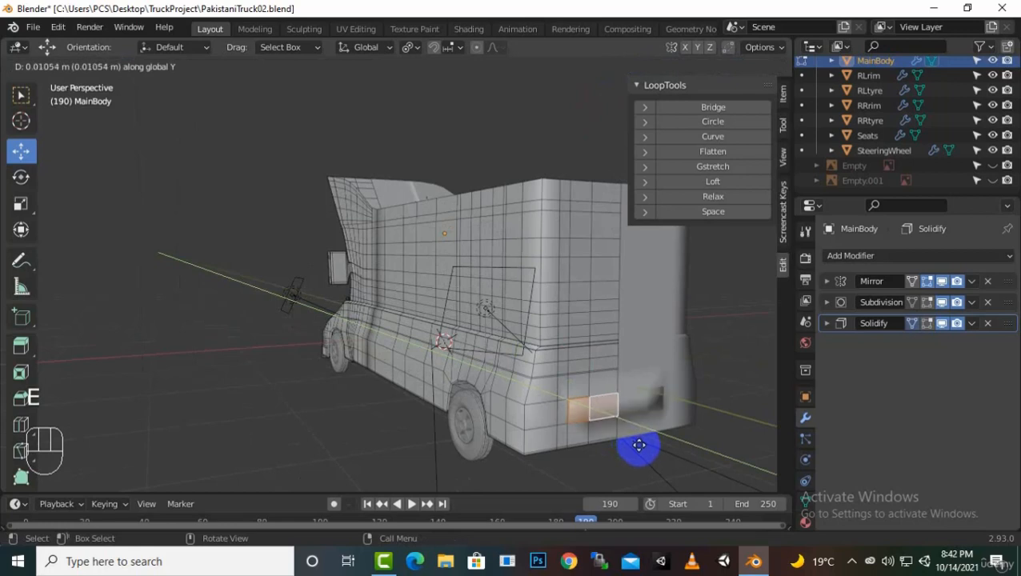
{"action": "left_click", "coordinate": [641, 445]}
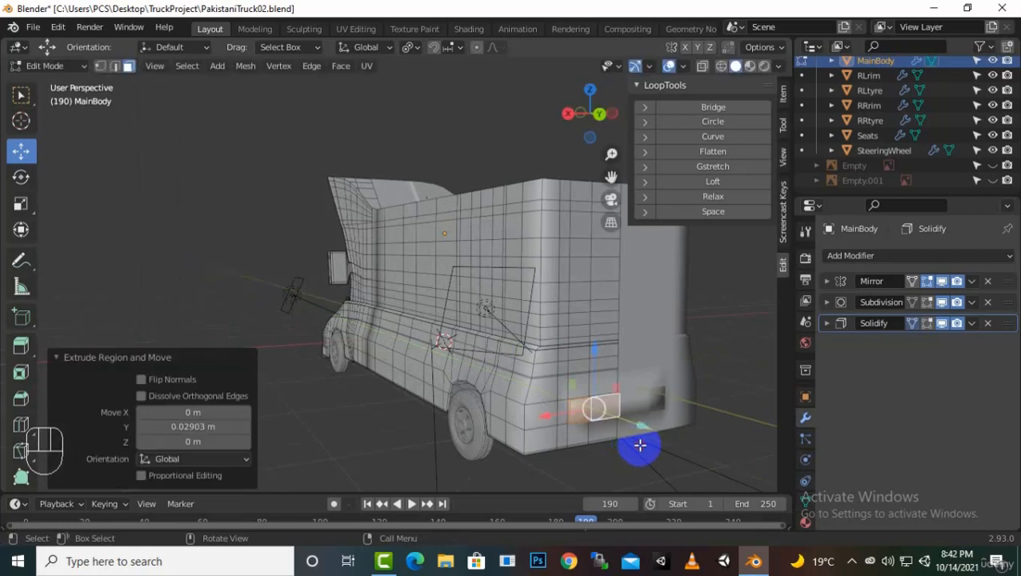
Step: Extrude the selected rear faces a second time by about 0.077 m along Y to form a protruding bumper block
{"action": "key", "text": "e"}
{"action": "key", "text": "y"}
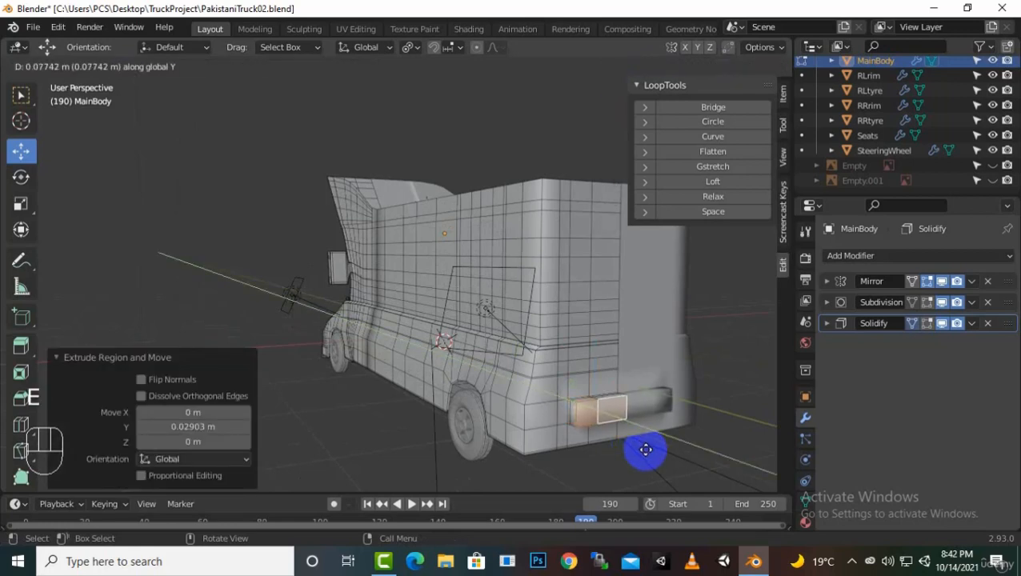
{"action": "left_click", "coordinate": [646, 449]}
{"action": "scroll", "coordinate": [648, 450], "scroll_direction": "up", "scroll_amount": 2}
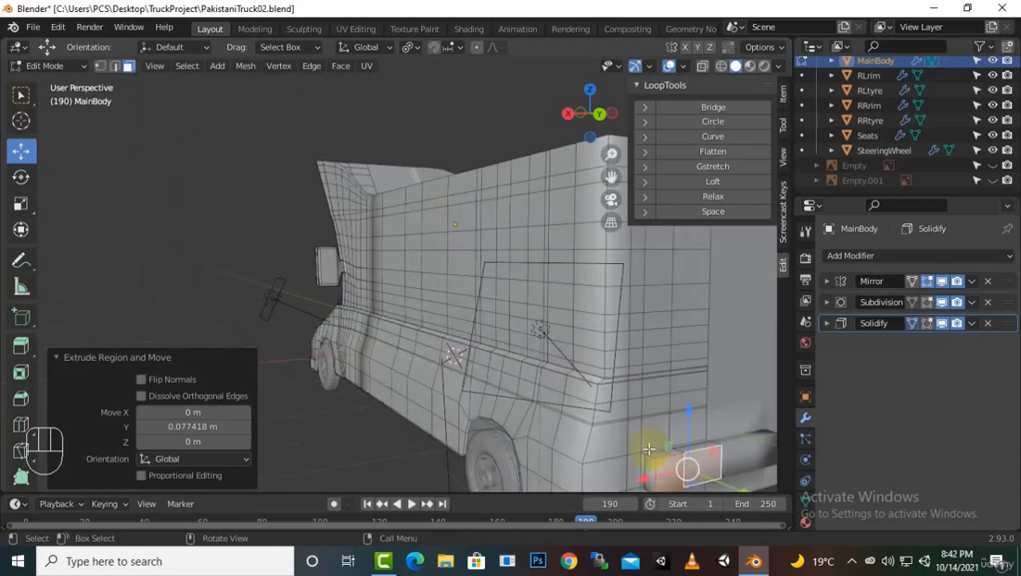
{"action": "middle_click_drag", "start_coordinate": [660, 447], "coordinate": [649, 437]}
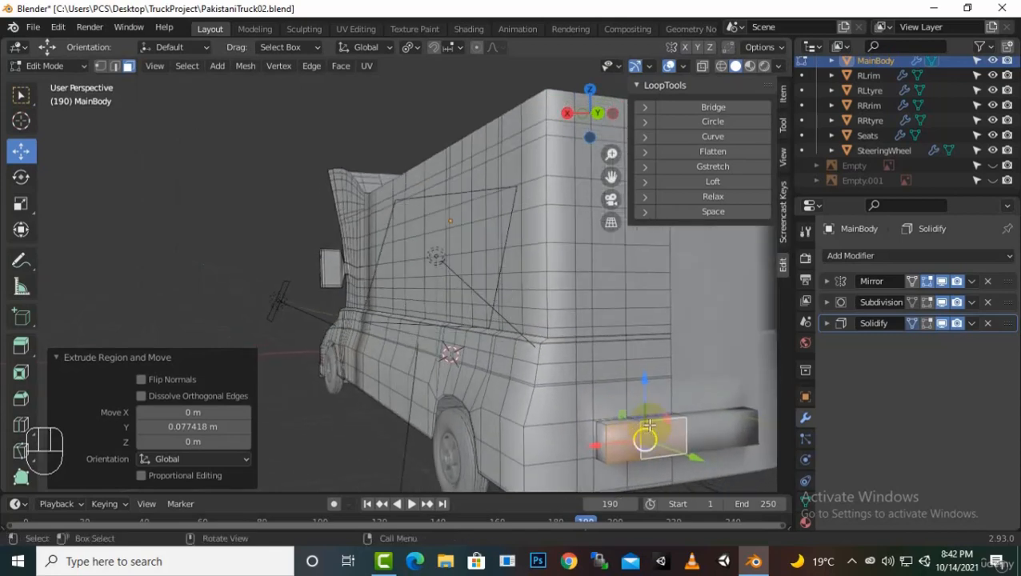
Step: Display the Subdivision modifier in Edit Mode and toggle the Solidify modifier's Edit Mode display on and off to preview the rear block
{"action": "left_click", "coordinate": [926, 324]}
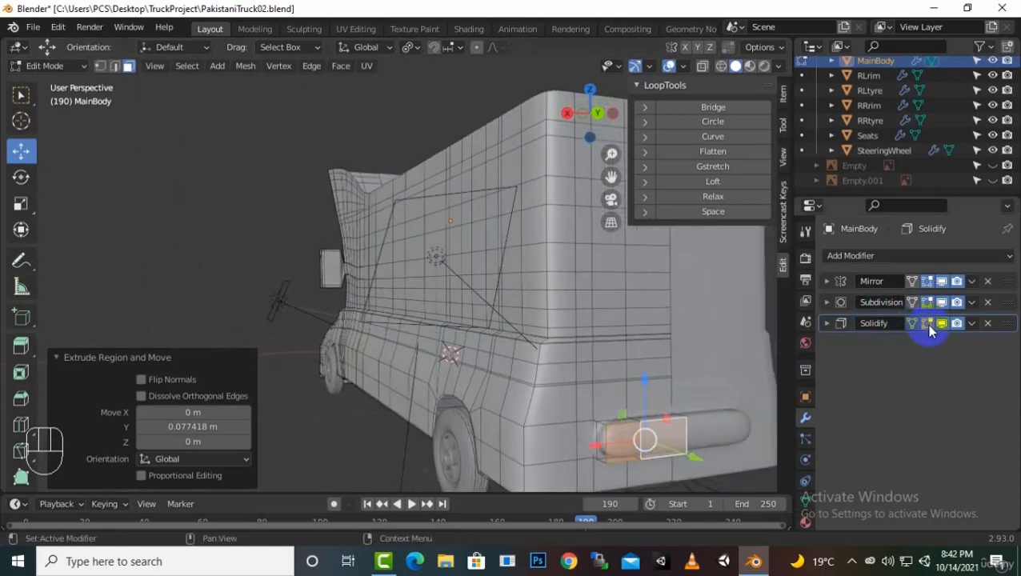
{"action": "left_click", "coordinate": [928, 324]}
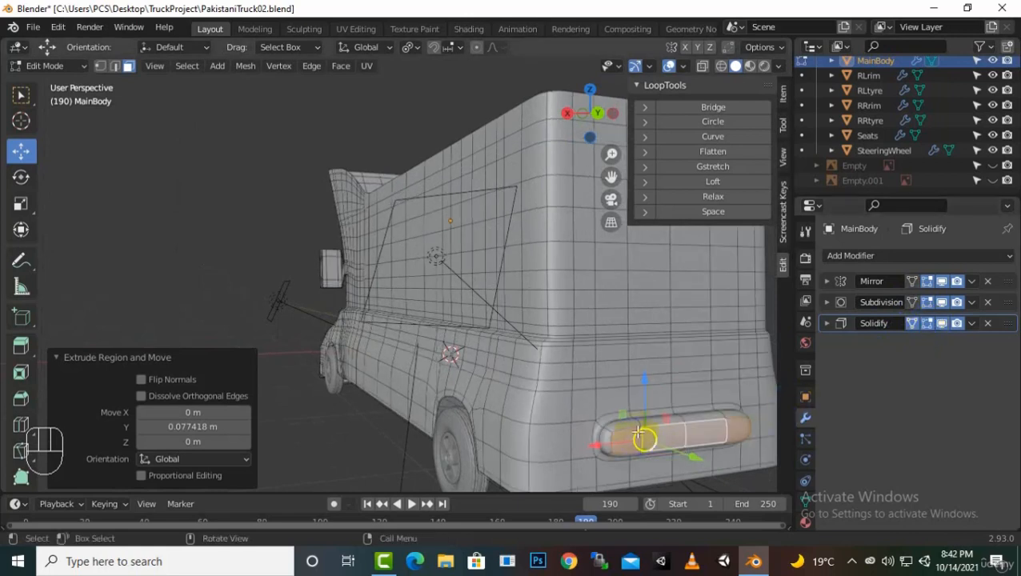
{"action": "left_click", "coordinate": [928, 326]}
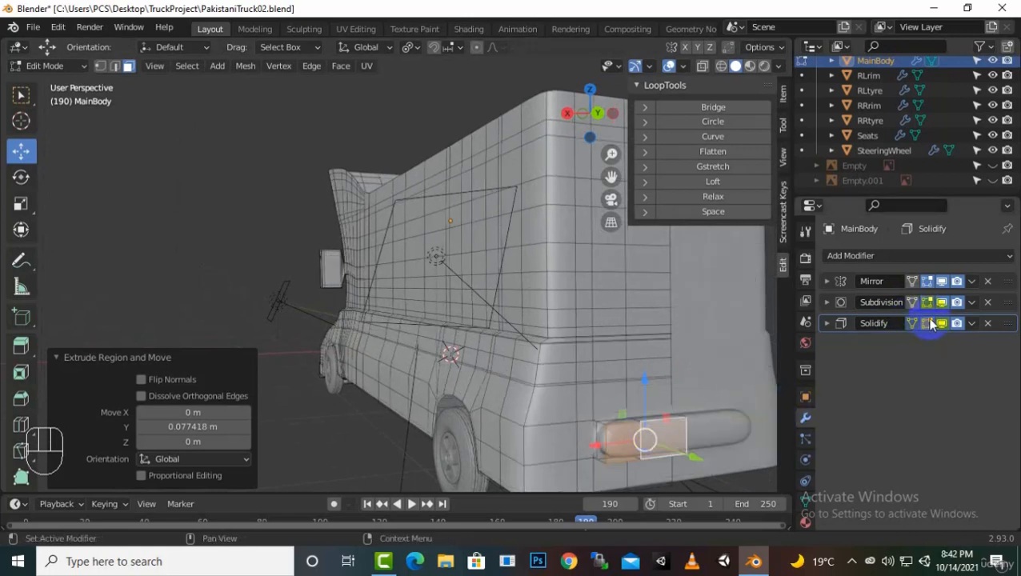
Step: Turn off the Subdivision modifier's Edit Mode display after comparing the rear bumper block with and without smoothing
{"action": "left_click", "coordinate": [928, 307]}
{"action": "left_click", "coordinate": [928, 307]}
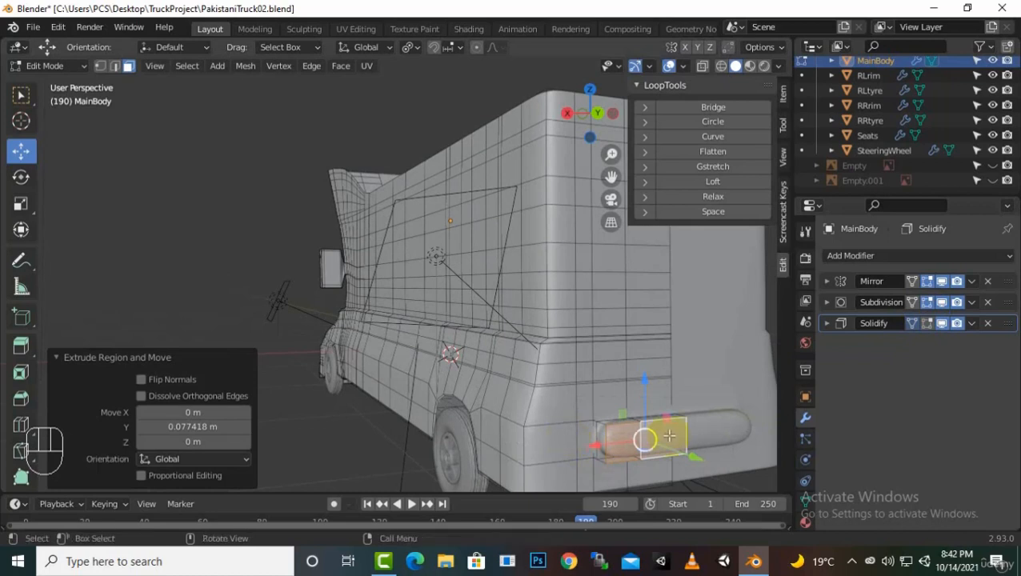
{"action": "left_click", "coordinate": [926, 303]}
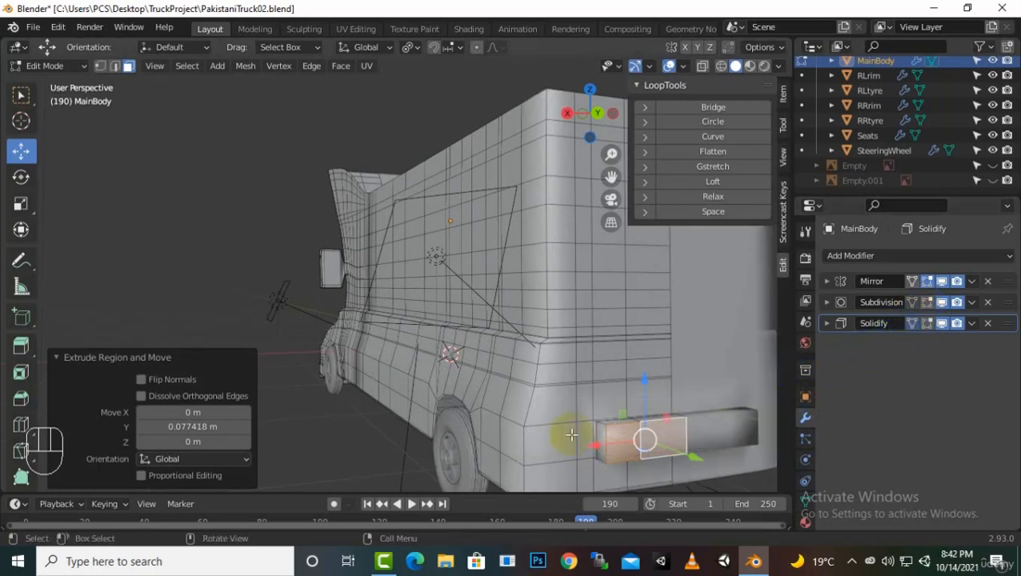
Step: Add two horizontal edge loops through the rear bumper block, slid close to its upper and lower edges with factors 0.885 and -0.880
{"action": "key", "text": "ctrl+r"}
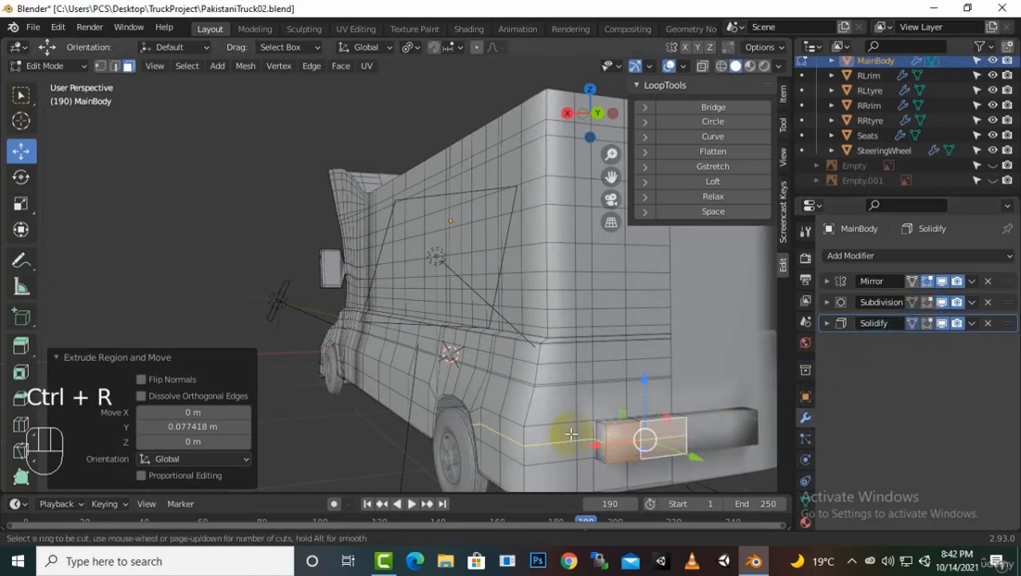
{"action": "left_click", "coordinate": [570, 429]}
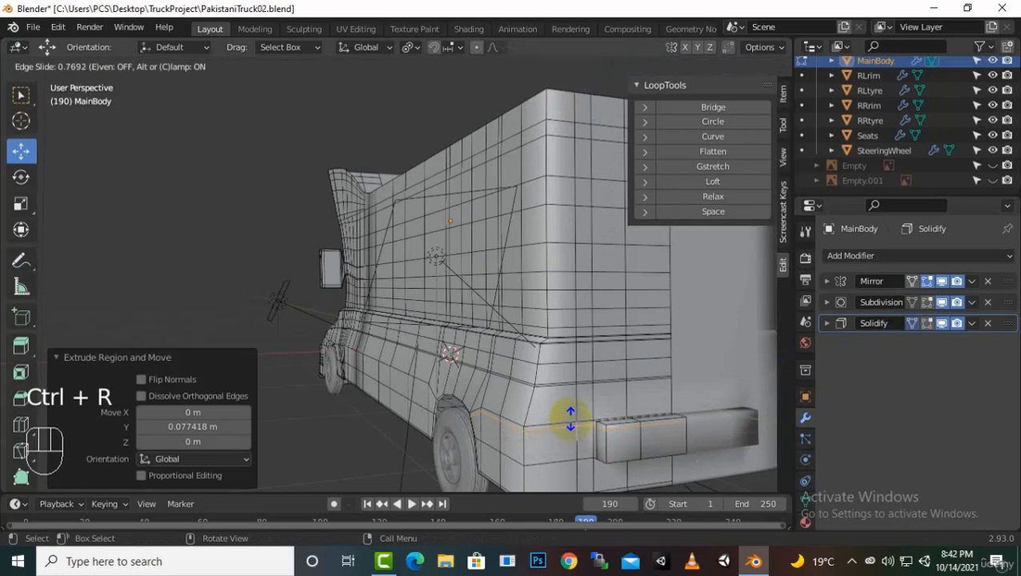
{"action": "left_click", "coordinate": [570, 417]}
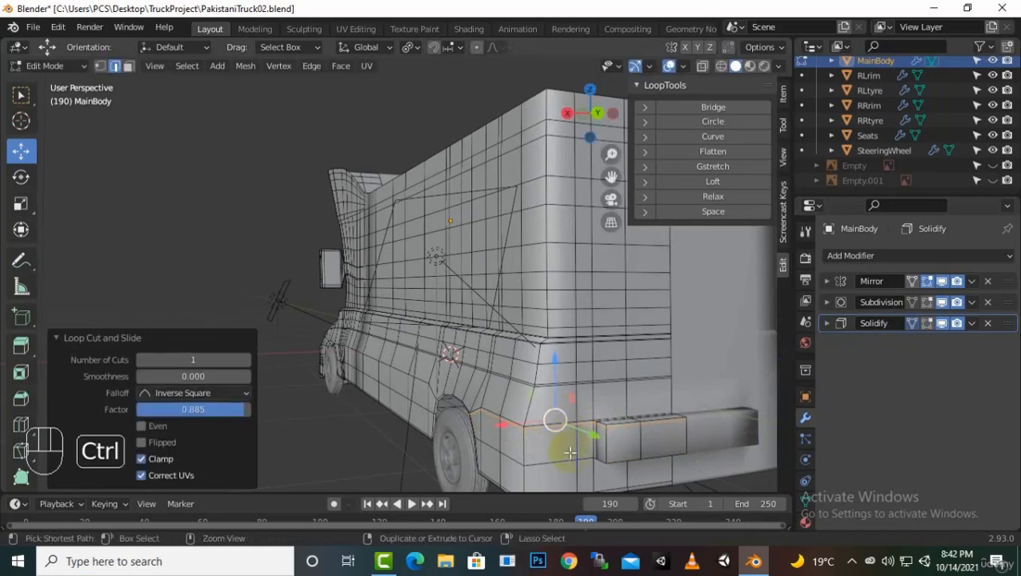
{"action": "key", "text": "ctrl+r"}
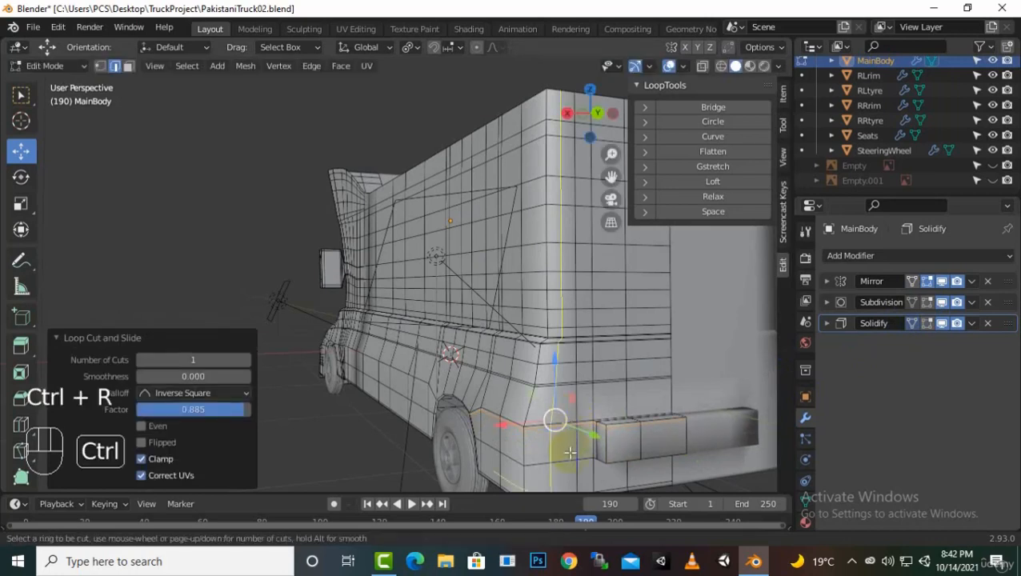
{"action": "left_click", "coordinate": [524, 453]}
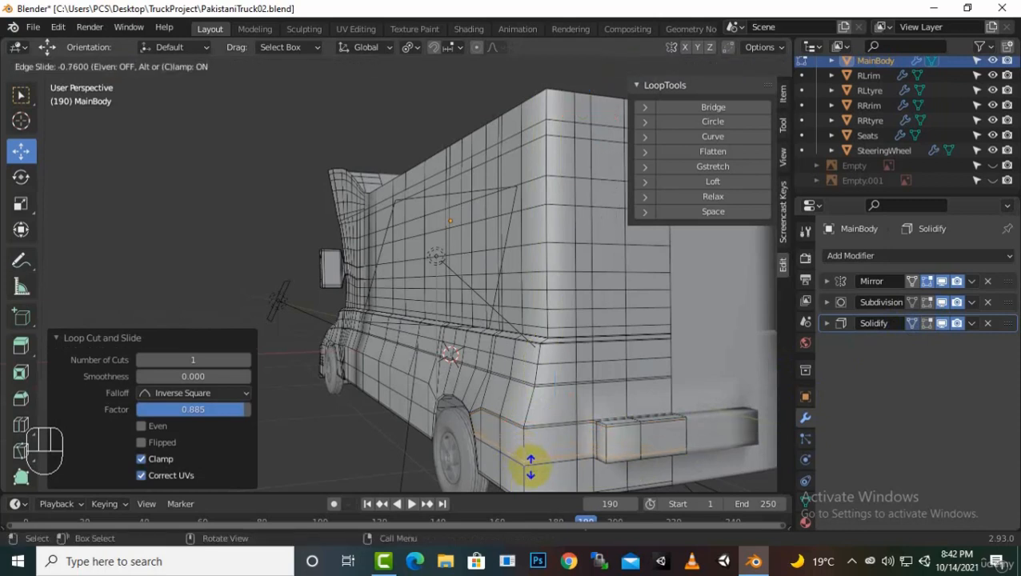
{"action": "left_click", "coordinate": [530, 469]}
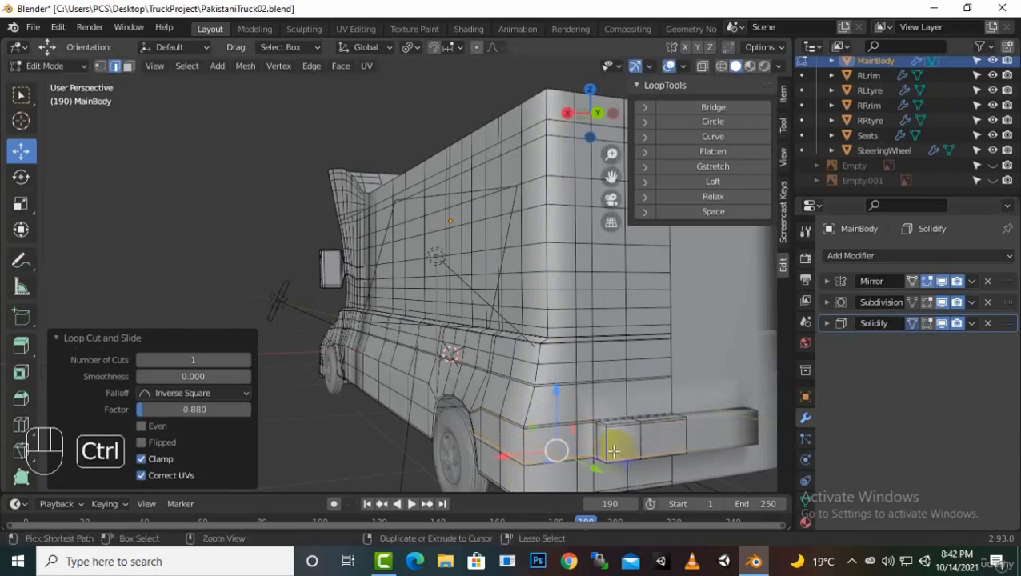
Step: Add a vertical edge loop close to the bumper block's outer end with a slide factor of 0.934
{"action": "key", "text": "ctrl+r"}
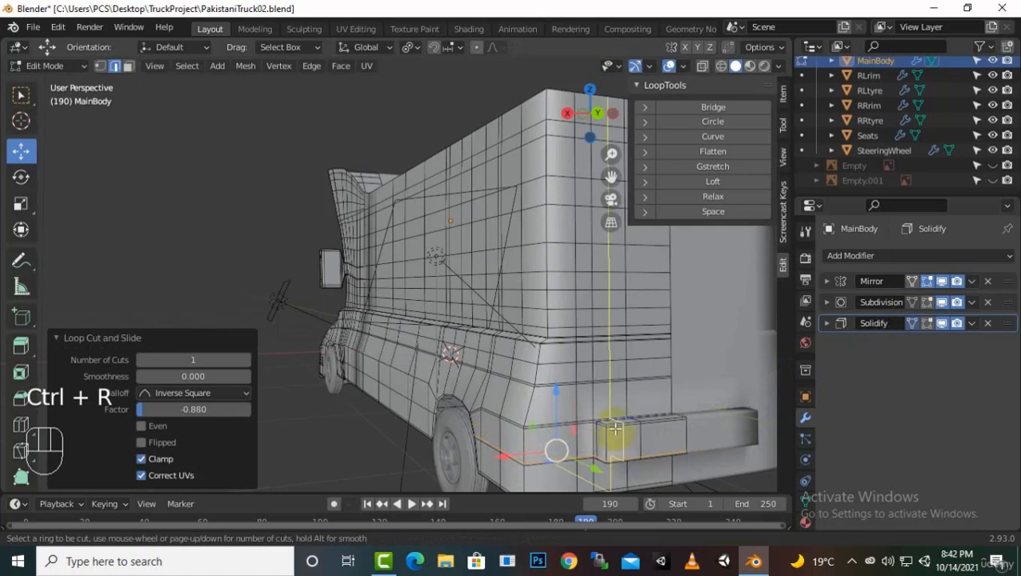
{"action": "left_click", "coordinate": [610, 432]}
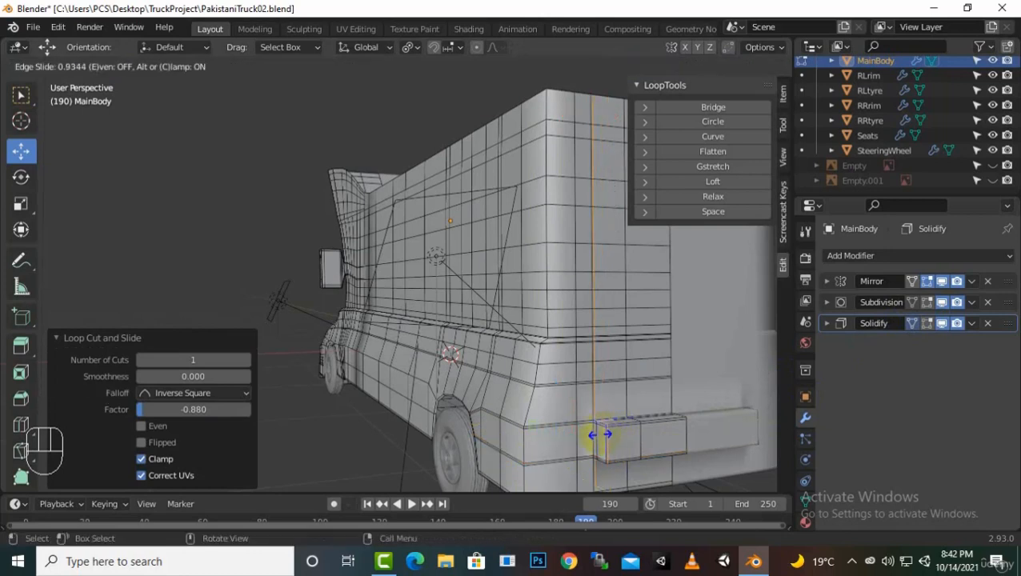
{"action": "left_click", "coordinate": [600, 434]}
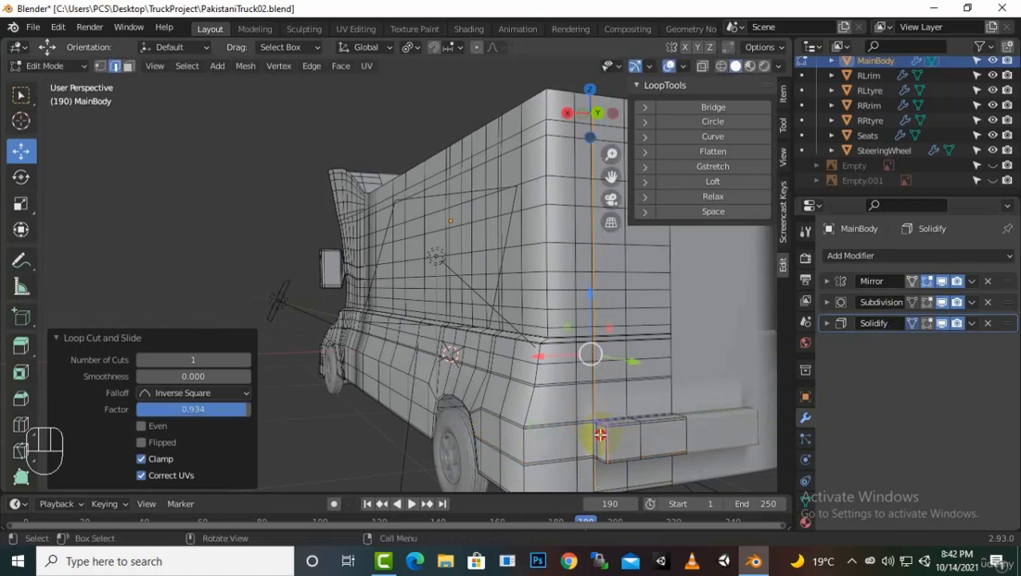
Step: Display the Subdivision and Solidify modifiers in Edit Mode and inspect the sharpened rear bumper block in Object Mode
{"action": "left_click", "coordinate": [928, 323]}
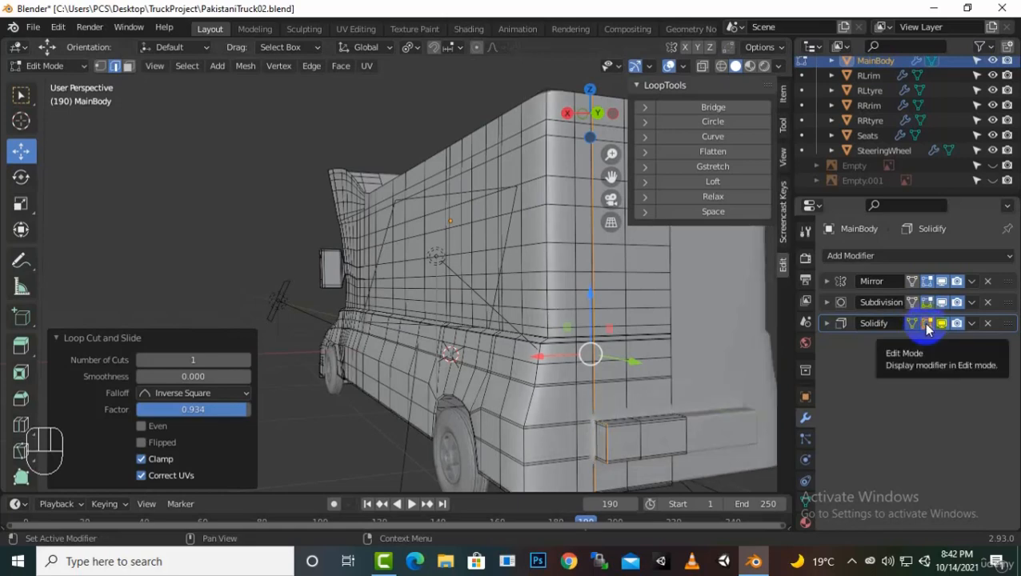
{"action": "left_click", "coordinate": [928, 324]}
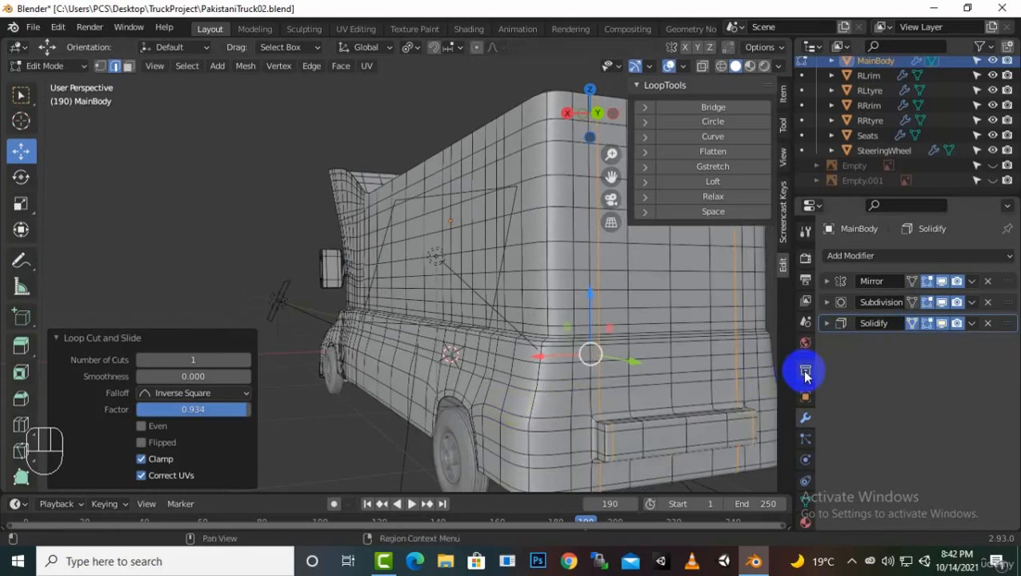
{"action": "key", "text": "Tab"}
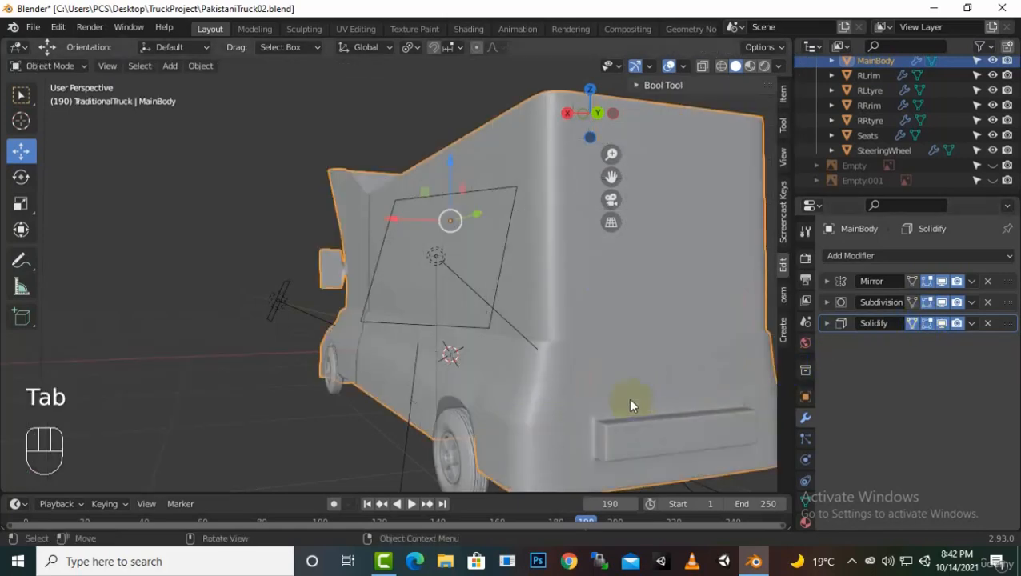
{"action": "middle_click_drag", "start_coordinate": [628, 400], "coordinate": [659, 426]}
{"action": "middle_click_drag", "start_coordinate": [646, 380], "coordinate": [704, 370]}
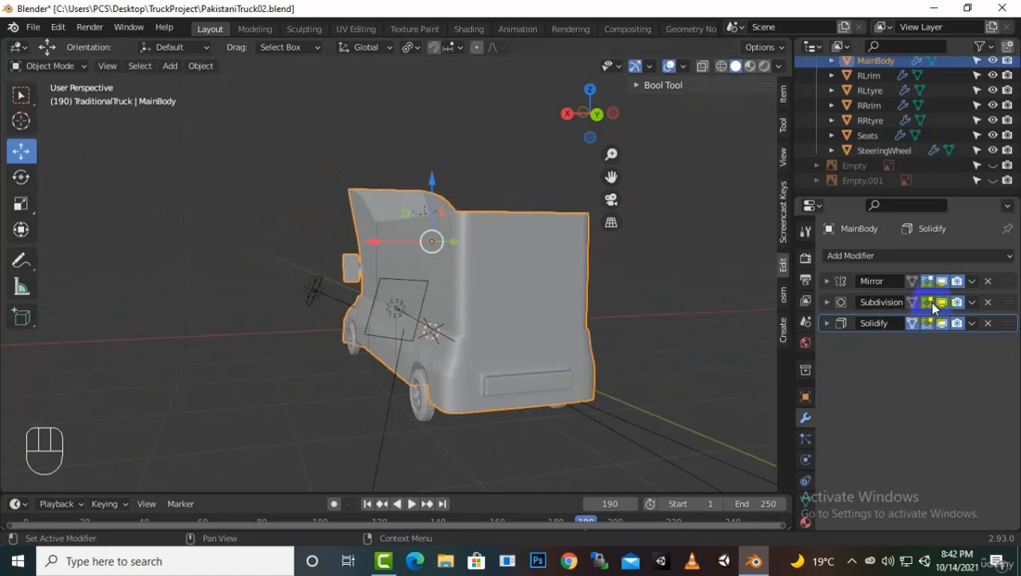
Step: Turn off the Edit Mode display of Subdivision and Solidify and resume editing the MainBody mesh
{"action": "left_click", "coordinate": [930, 304]}
{"action": "left_click", "coordinate": [926, 327]}
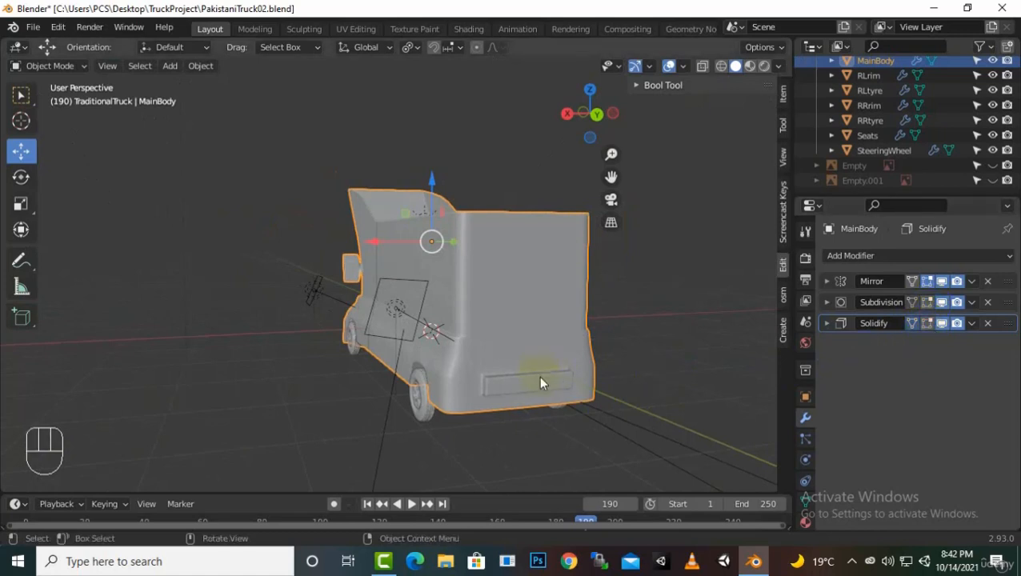
{"action": "key", "text": "Tab"}
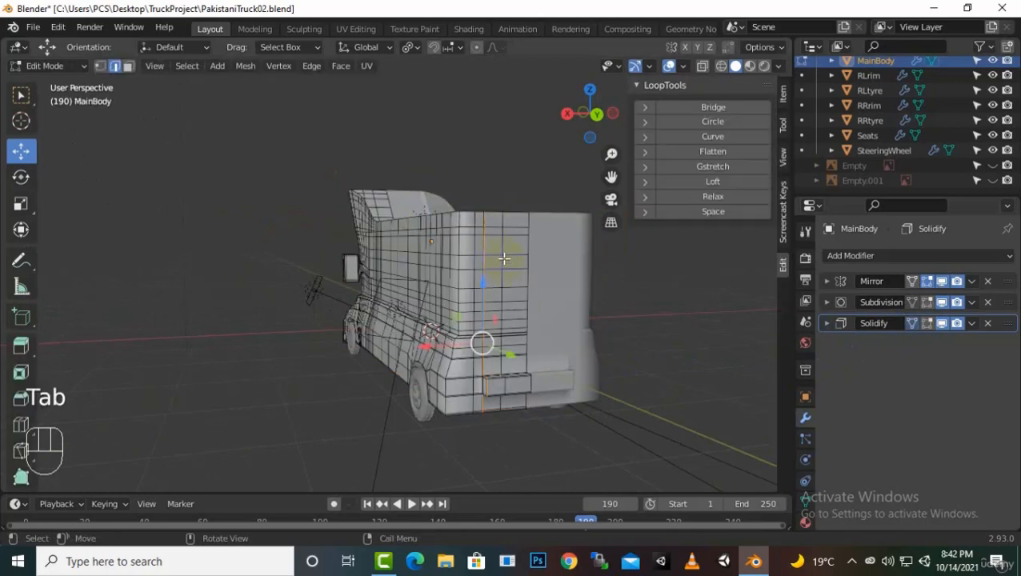
Step: Add two vertical edge loops on the truck's rear beside the outer corner, with slide factors of 0.217 and 0.571
{"action": "middle_click_drag", "start_coordinate": [497, 253], "coordinate": [458, 227]}
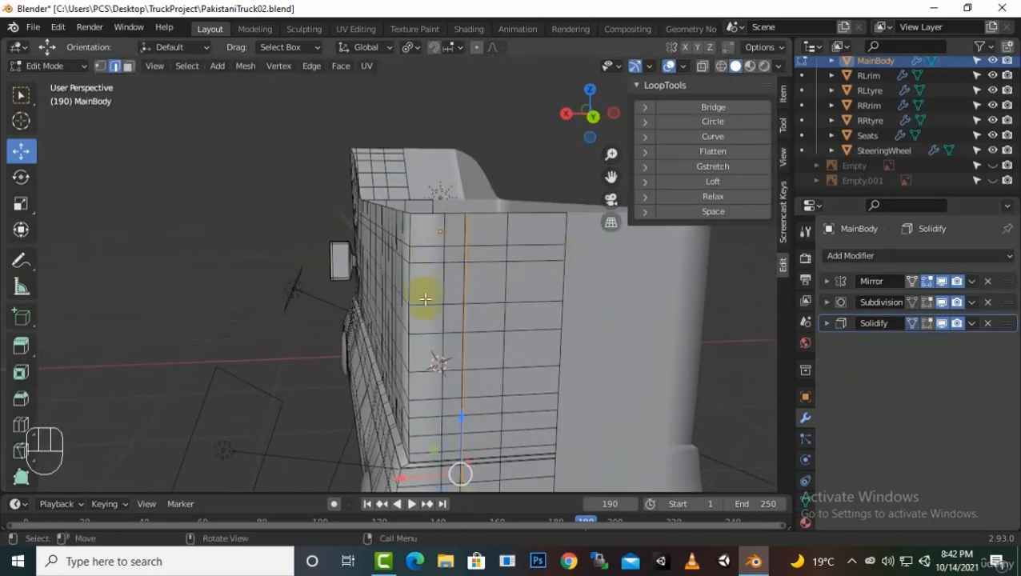
{"action": "key", "text": "ctrl"}
{"action": "key", "text": "ctrl+r"}
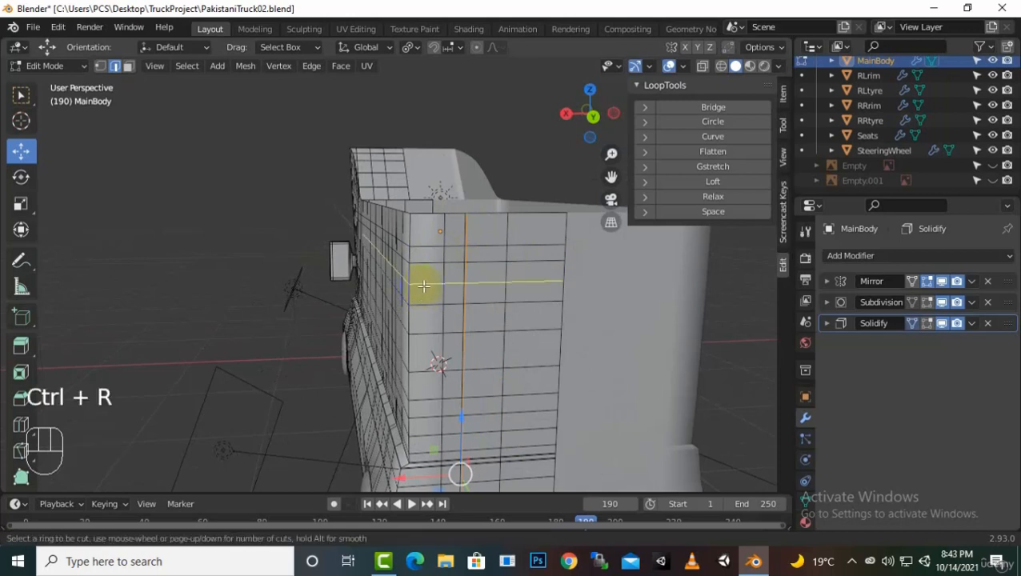
{"action": "left_click", "coordinate": [424, 269]}
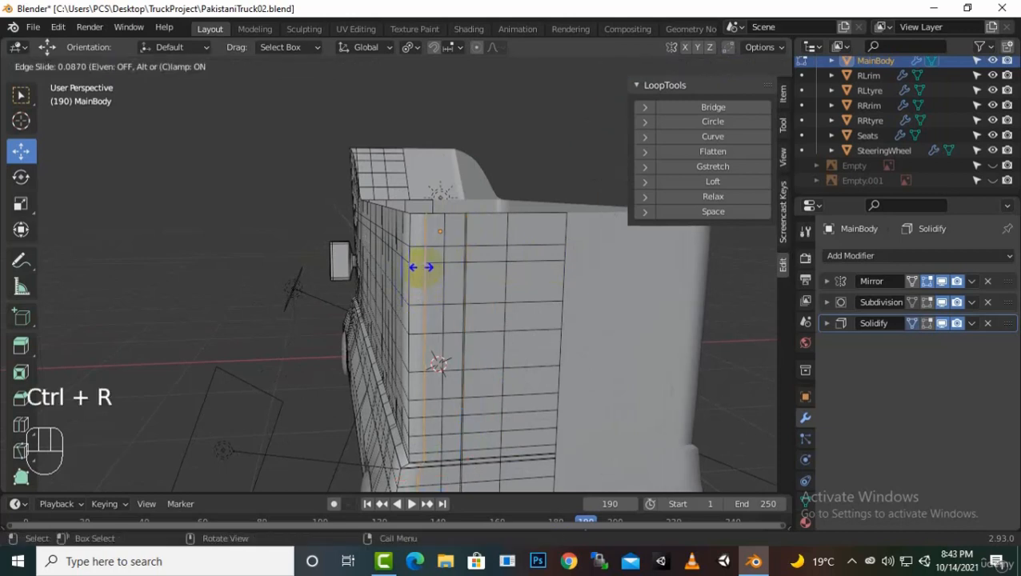
{"action": "left_click", "coordinate": [420, 268]}
{"action": "key", "text": "ctrl"}
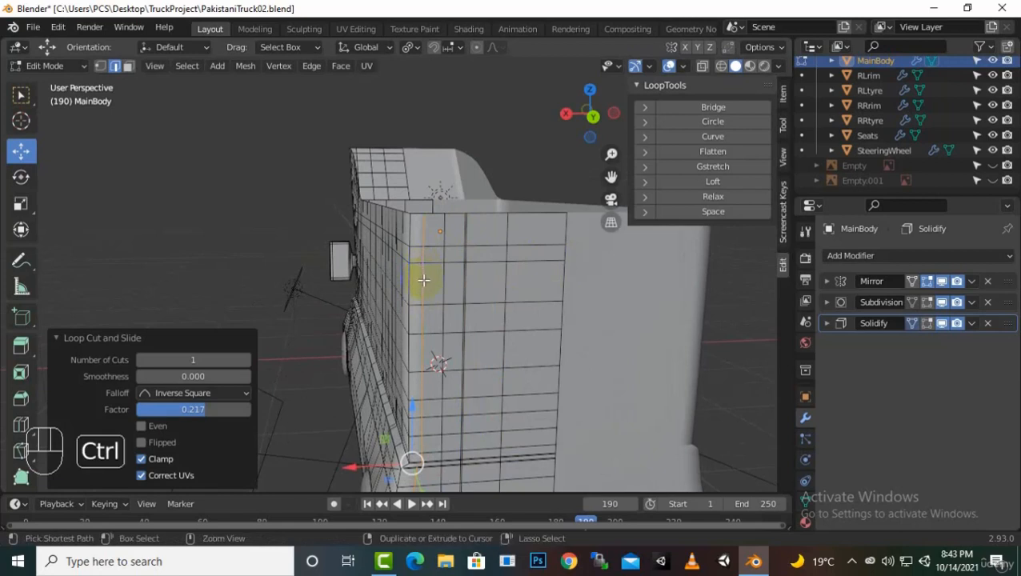
{"action": "key", "text": "ctrl+r"}
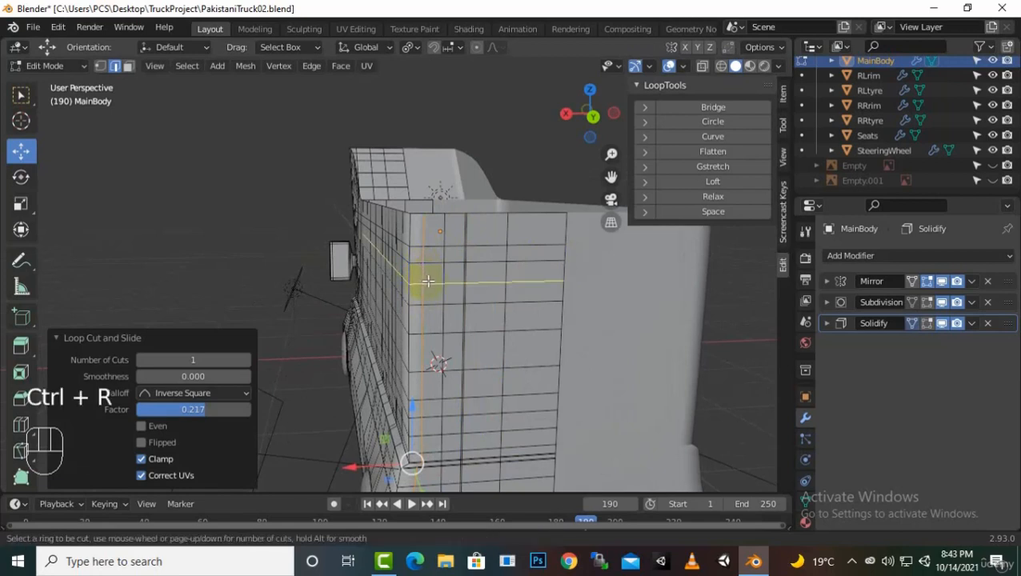
{"action": "left_click", "coordinate": [429, 306]}
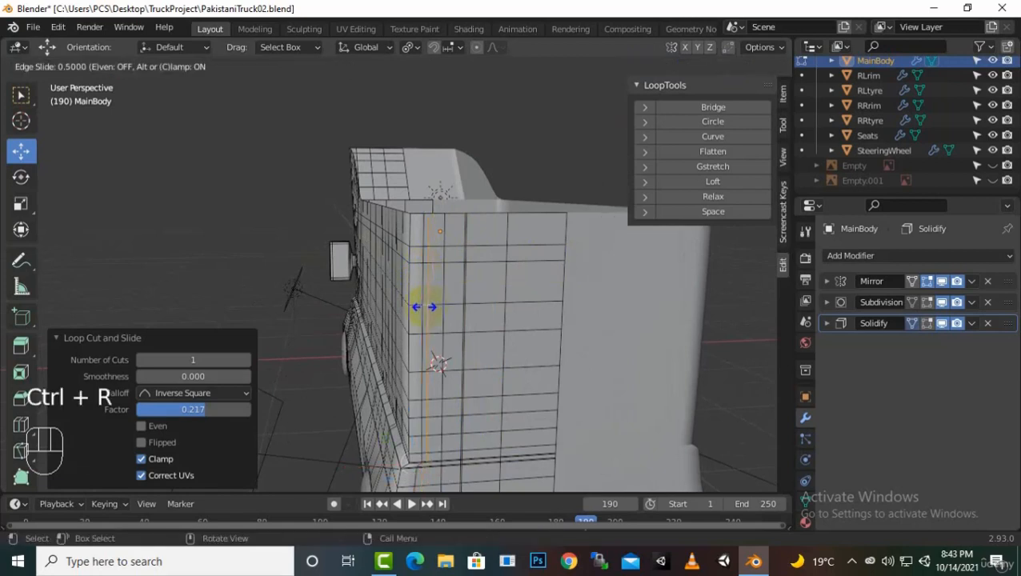
{"action": "left_click", "coordinate": [422, 308]}
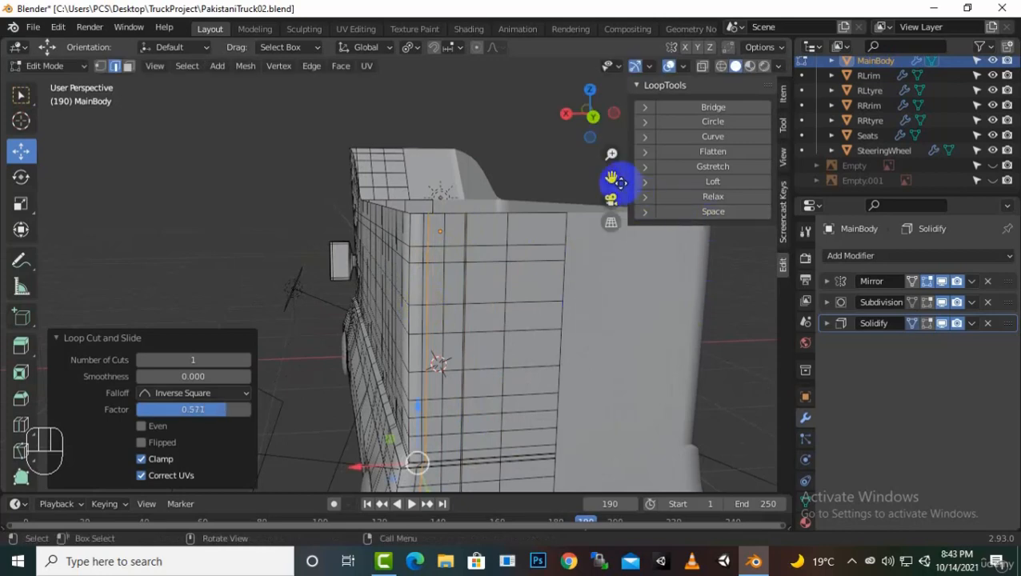
Step: Add a horizontal edge loop around the body just above the lower ledge with a slide factor of -0.342
{"action": "left_click_drag", "start_coordinate": [612, 177], "coordinate": [588, 32]}
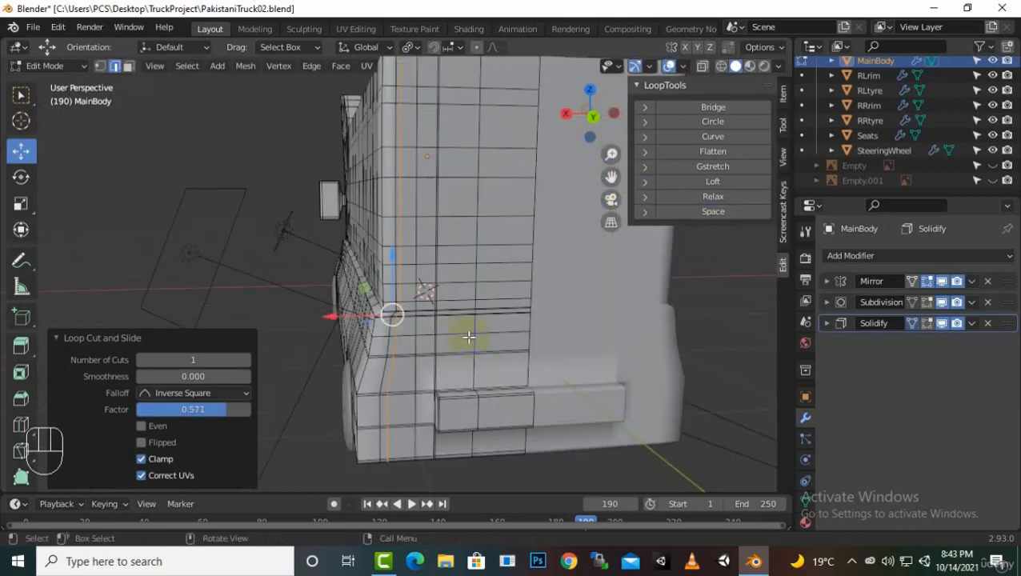
{"action": "mouse_move", "coordinate": [473, 342]}
{"action": "middle_mouse_down"}
{"action": "mouse_move", "coordinate": [488, 352]}
{"action": "mouse_move", "coordinate": [476, 345]}
{"action": "middle_mouse_up"}
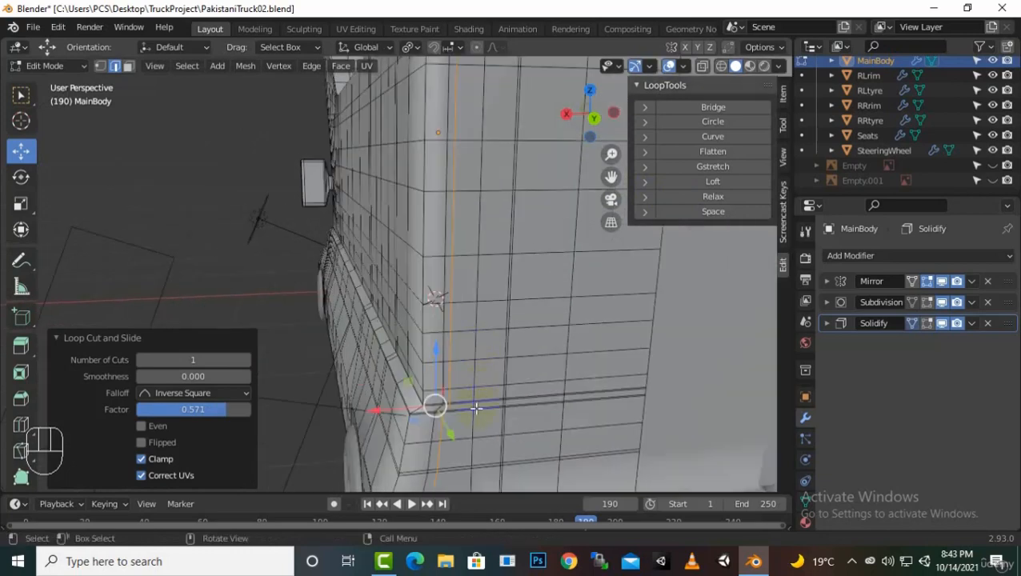
{"action": "middle_click_drag", "start_coordinate": [476, 402], "coordinate": [474, 392]}
{"action": "scroll", "coordinate": [461, 328], "scroll_direction": "up", "scroll_amount": 2}
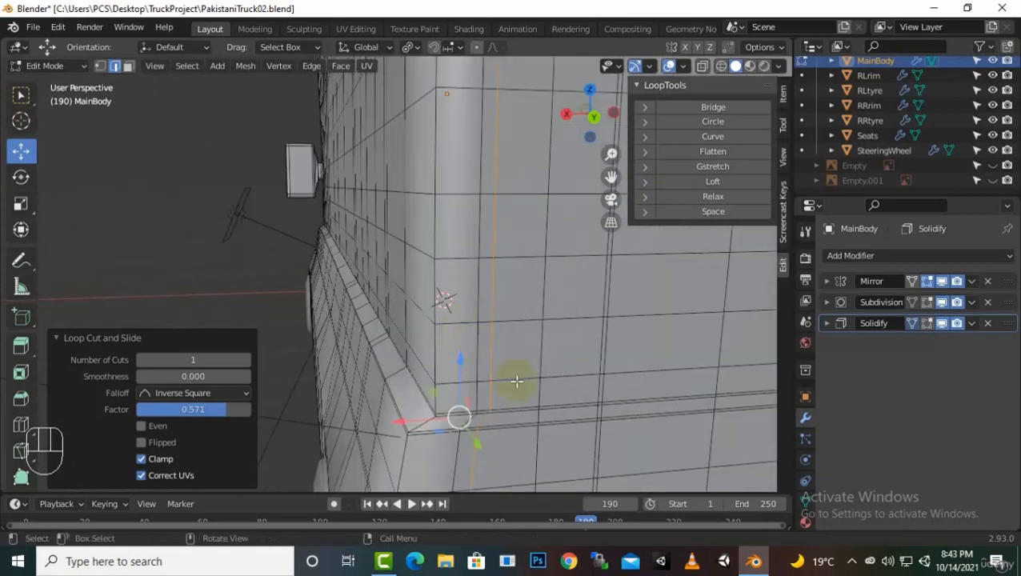
{"action": "key", "text": "ctrl"}
{"action": "key", "text": "ctrl+r"}
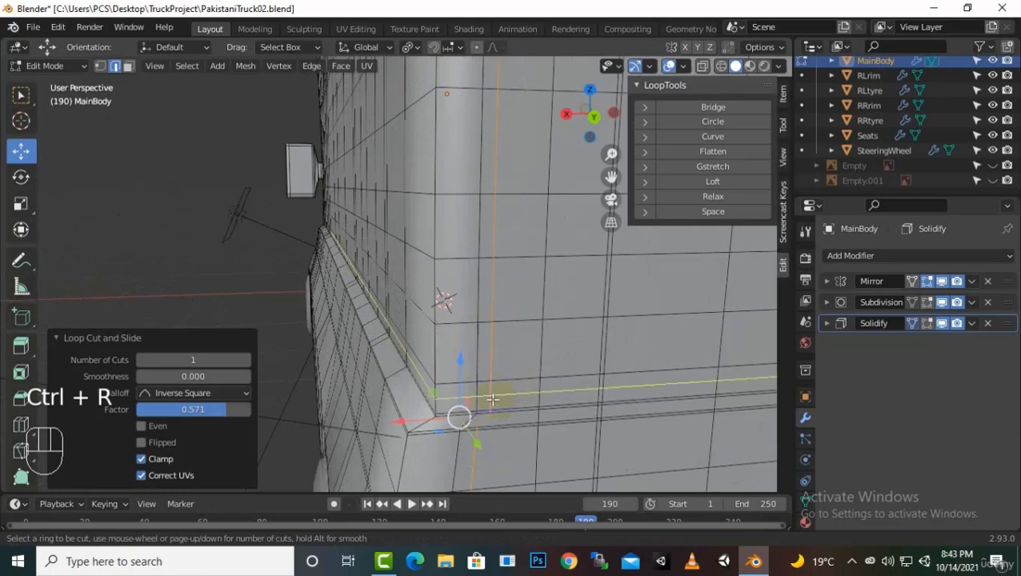
{"action": "left_click", "coordinate": [491, 398]}
{"action": "left_click", "coordinate": [494, 402]}
{"action": "middle_click_drag", "start_coordinate": [553, 392], "coordinate": [565, 382]}
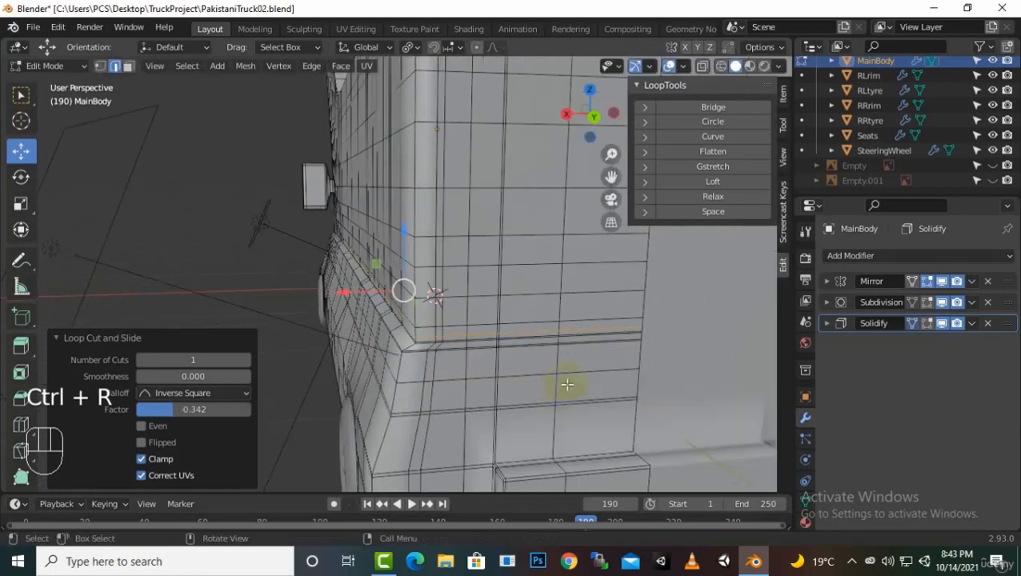
Step: Switch to face selection and select the wide L-shaped strip of faces along the rear panel's outer side and just above the lower ledge
{"action": "left_click", "coordinate": [128, 67]}
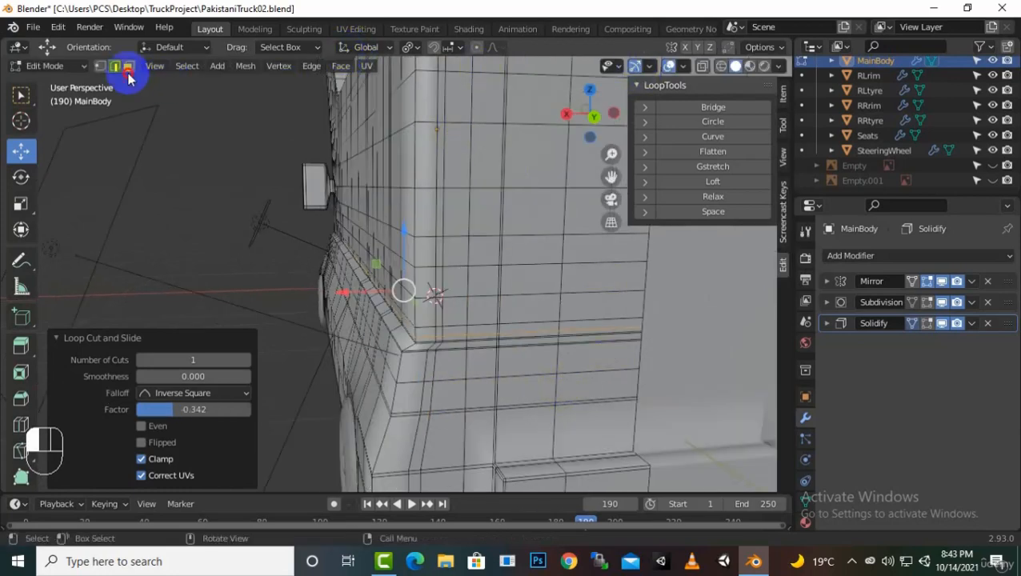
{"action": "left_click", "coordinate": [609, 330]}
{"action": "scroll", "coordinate": [394, 337], "scroll_direction": "down", "scroll_amount": 5}
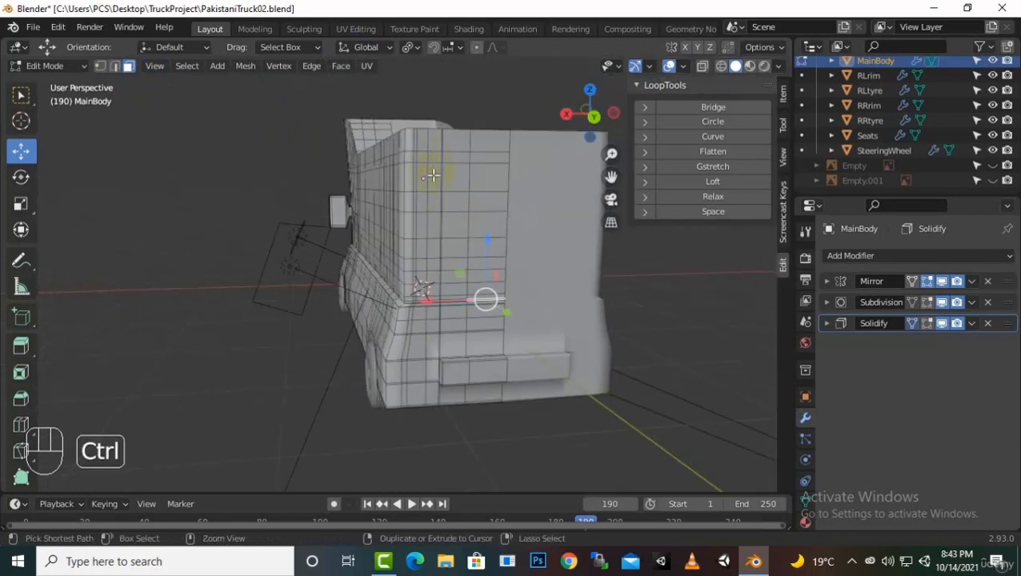
{"action": "left_click", "coordinate": [432, 175], "text": "ctrl"}
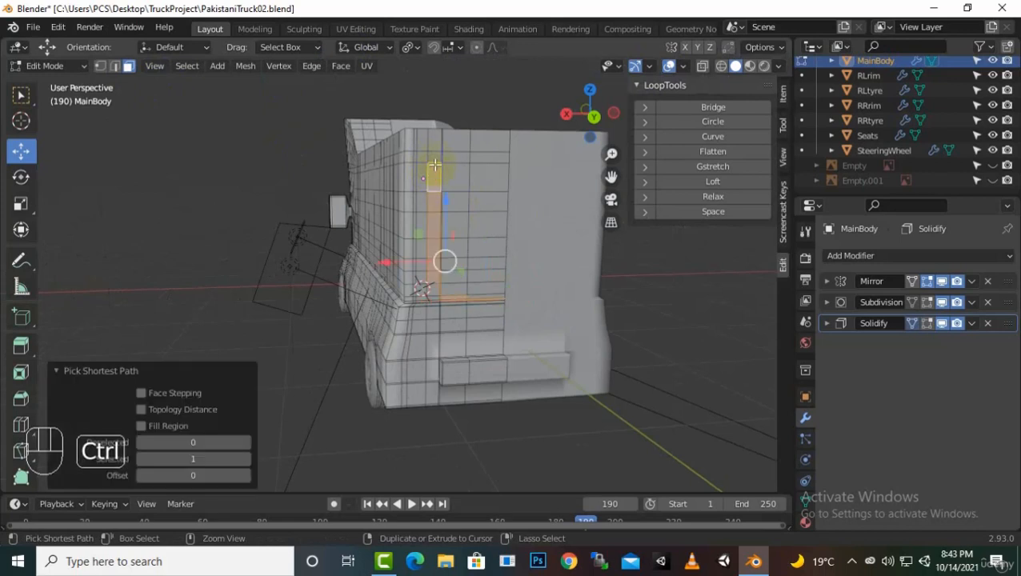
{"action": "left_click", "coordinate": [434, 164], "text": "ctrl"}
{"action": "scroll", "coordinate": [436, 168], "scroll_direction": "up", "scroll_amount": 3}
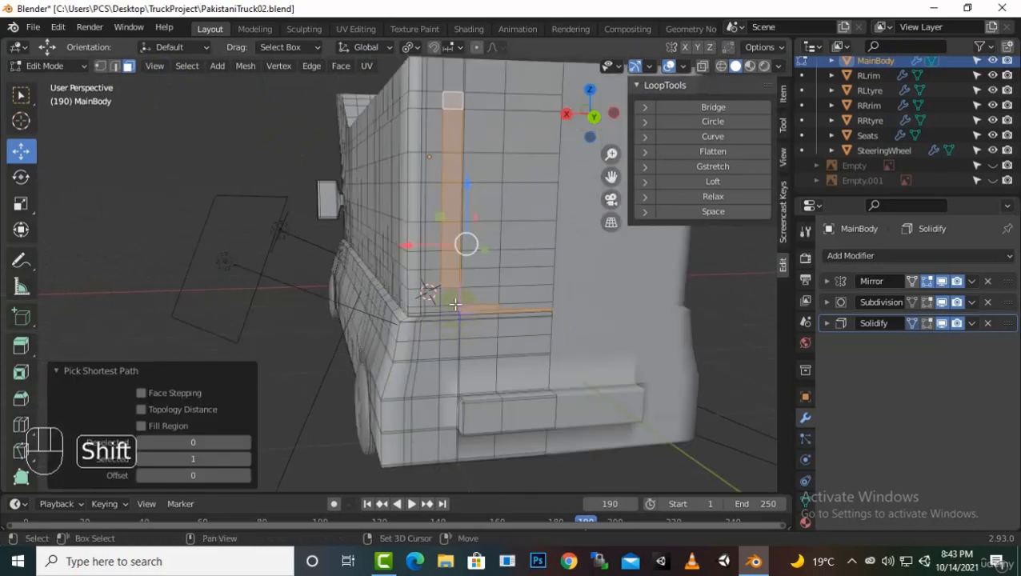
{"action": "left_click", "coordinate": [446, 299], "text": "shift"}
{"action": "scroll", "coordinate": [460, 328], "scroll_direction": "up", "scroll_amount": 4}
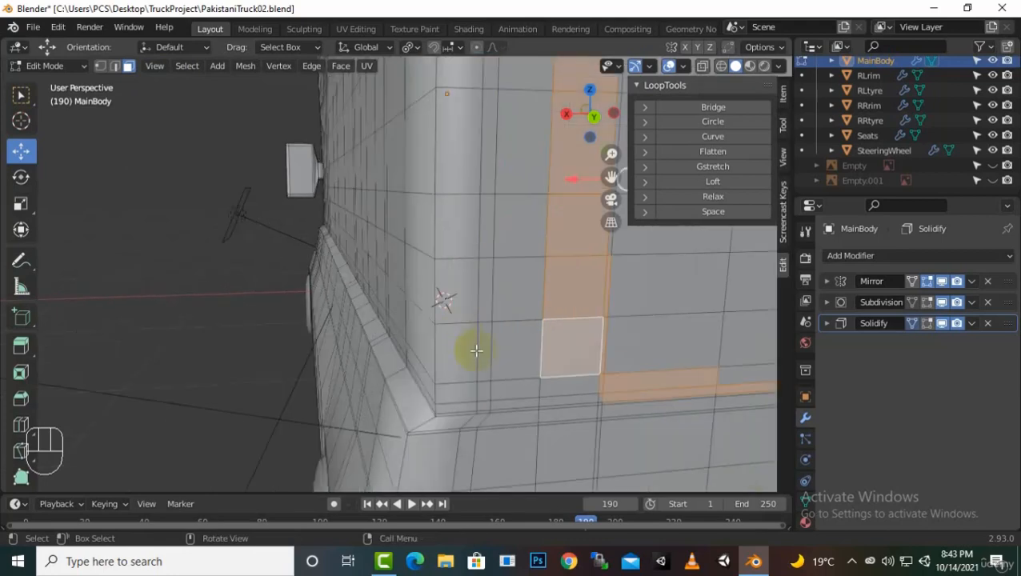
{"action": "left_click", "coordinate": [574, 401], "text": "shift"}
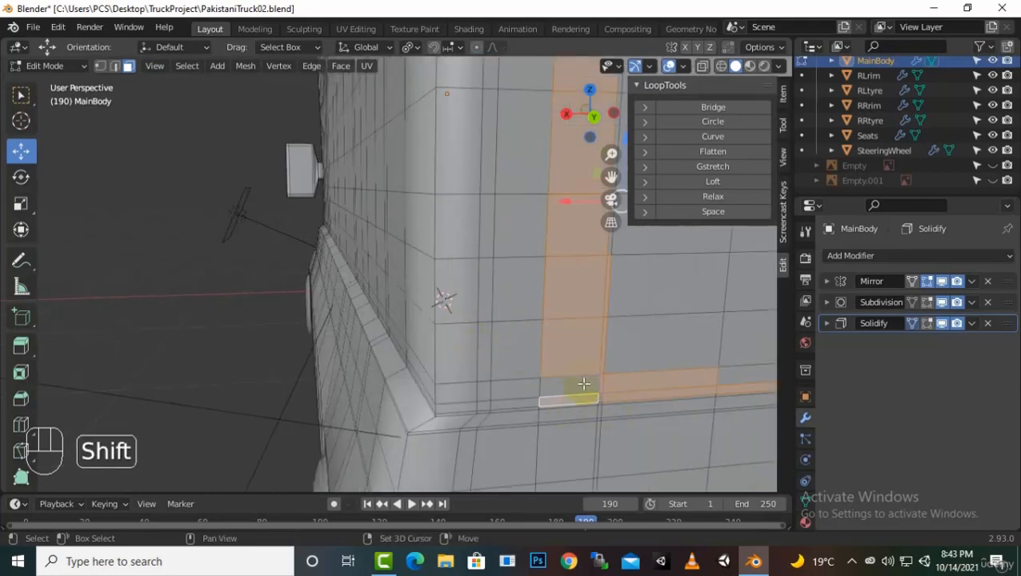
{"action": "left_click", "coordinate": [584, 385], "text": "shift"}
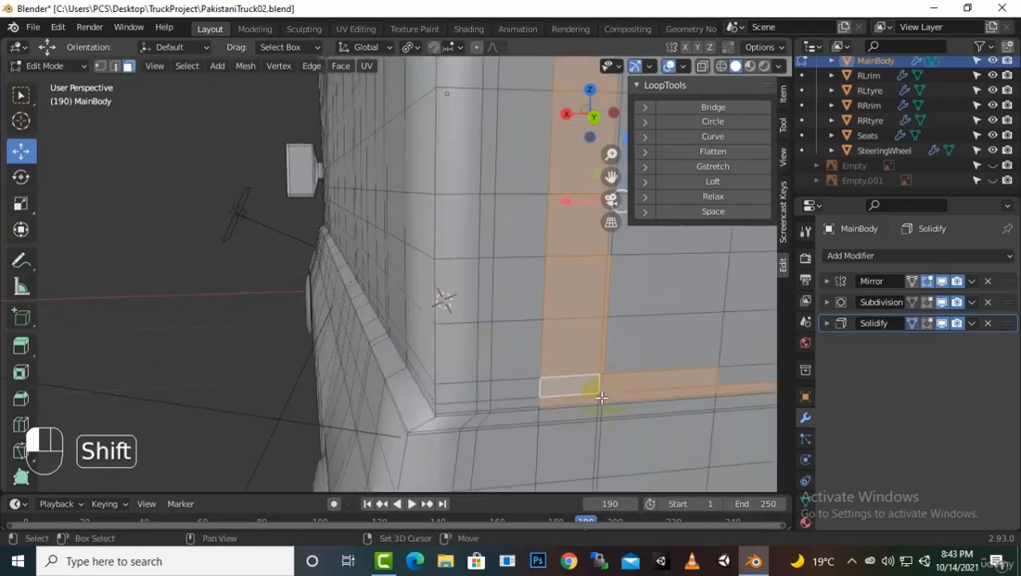
{"action": "left_click", "coordinate": [601, 398], "text": "shift"}
{"action": "left_click", "coordinate": [643, 376], "text": "shift"}
{"action": "scroll", "coordinate": [624, 345], "scroll_direction": "down", "scroll_amount": 6}
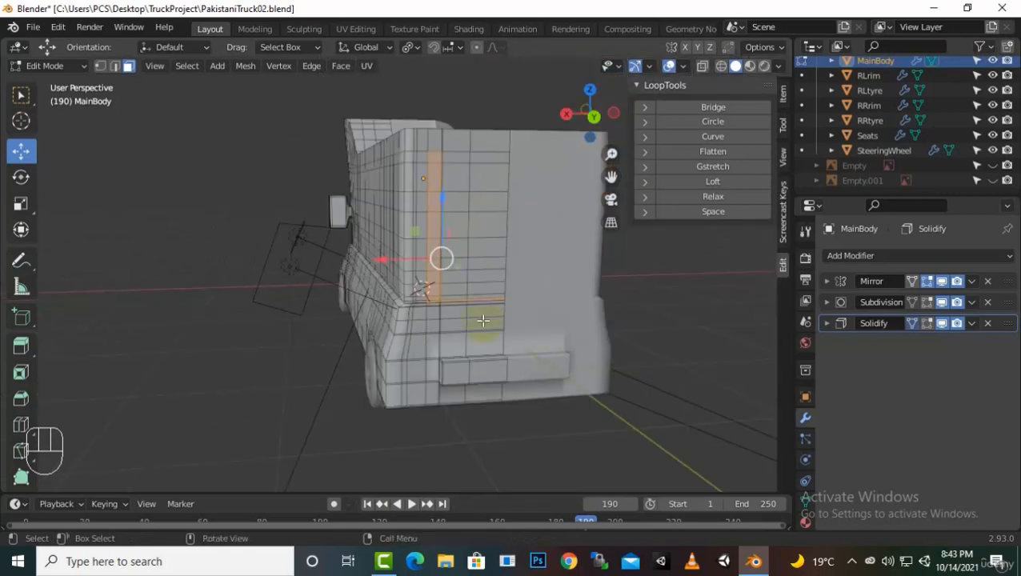
{"action": "scroll", "coordinate": [482, 320], "scroll_direction": "up", "scroll_amount": 6}
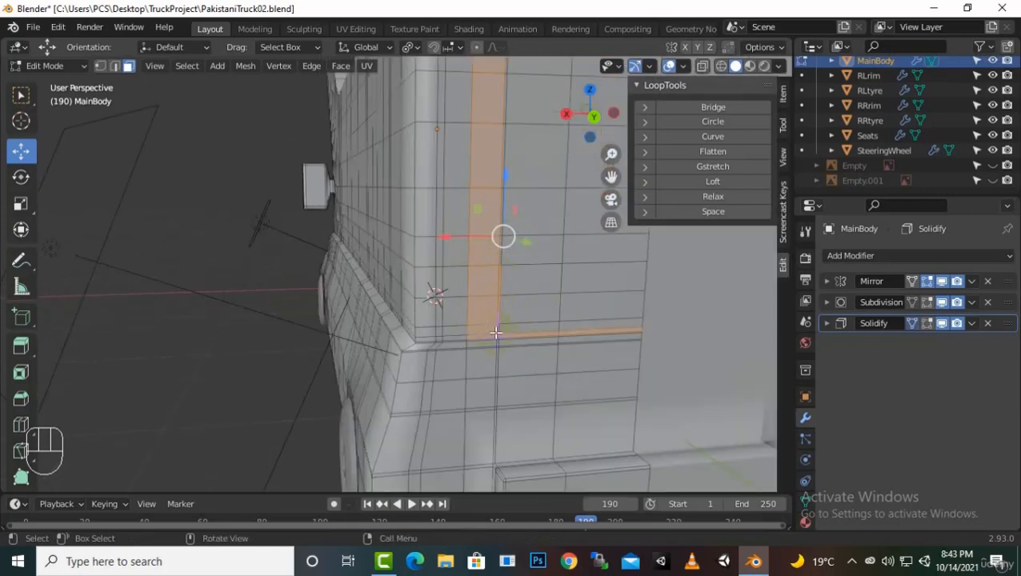
Step: Try selecting the narrow L-shaped face path along the rear panel's inner vertical loop and the strip above the lower ledge
{"action": "left_click", "coordinate": [548, 379]}
{"action": "scroll", "coordinate": [513, 339], "scroll_direction": "up", "scroll_amount": 3}
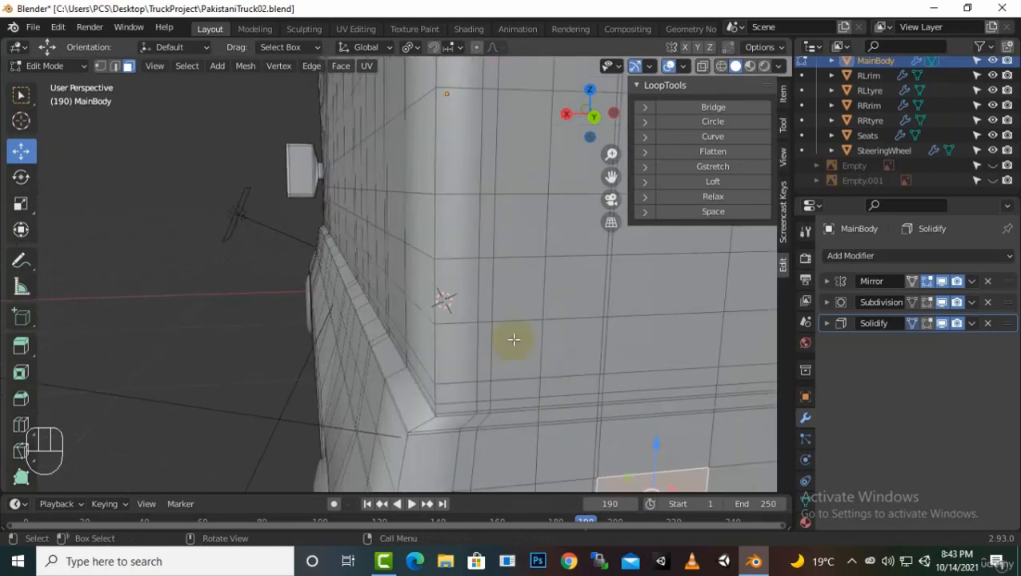
{"action": "left_click", "coordinate": [610, 403]}
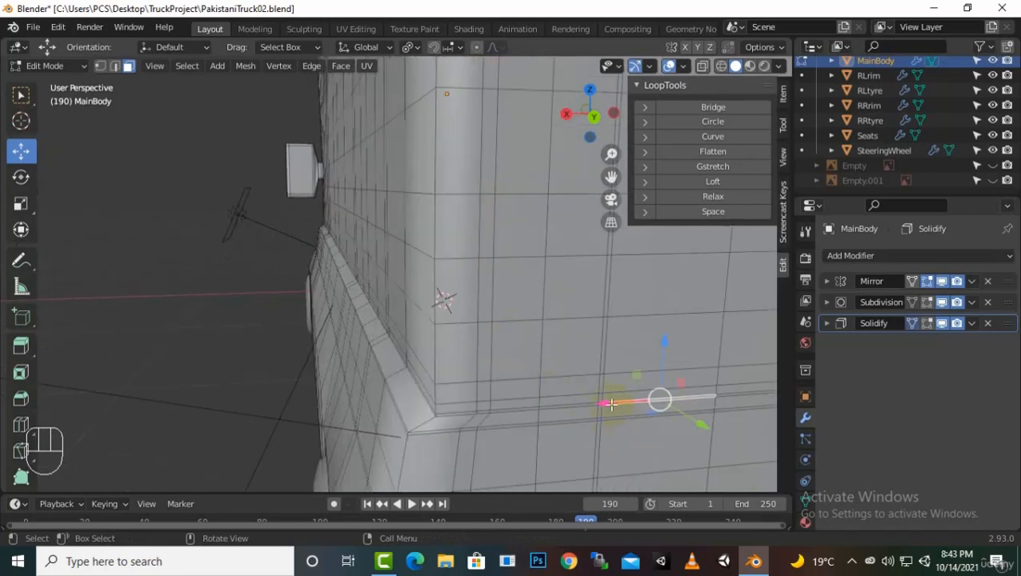
{"action": "scroll", "coordinate": [665, 412], "scroll_direction": "down", "scroll_amount": 3}
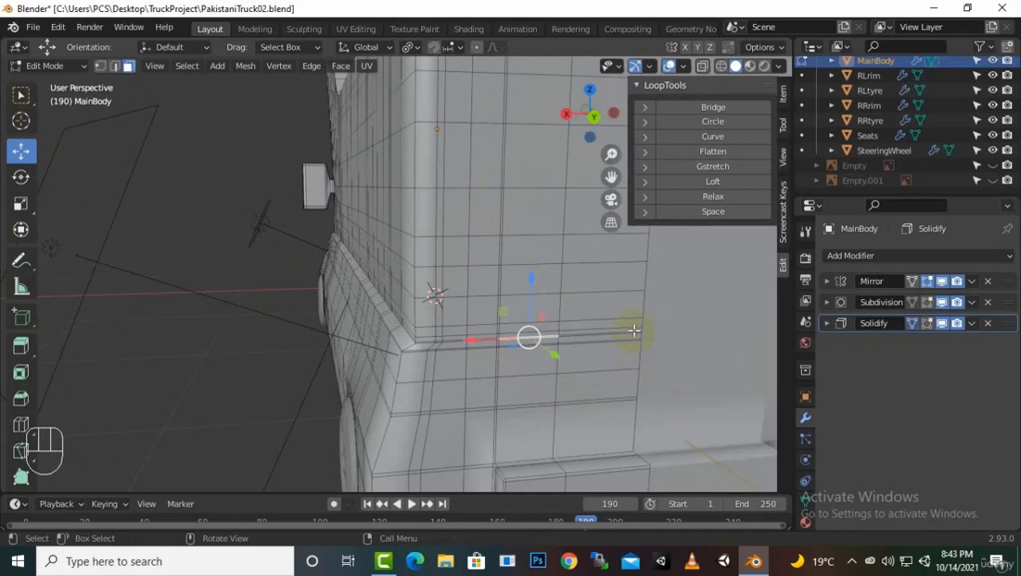
{"action": "scroll", "coordinate": [634, 331], "scroll_direction": "up", "scroll_amount": 3}
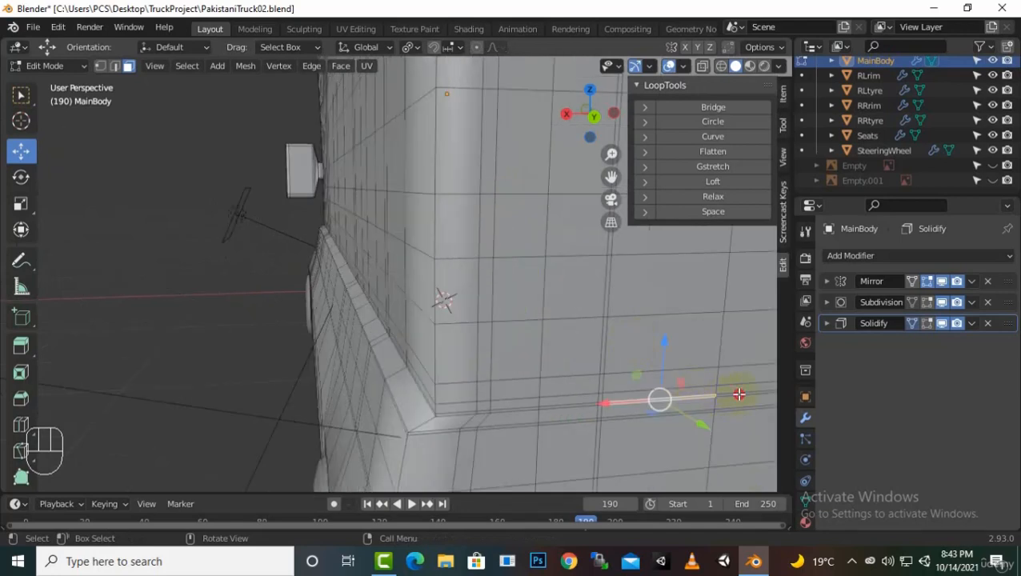
{"action": "scroll", "coordinate": [585, 389], "scroll_direction": "down", "scroll_amount": 2}
{"action": "scroll", "coordinate": [528, 350], "scroll_direction": "up", "scroll_amount": 2}
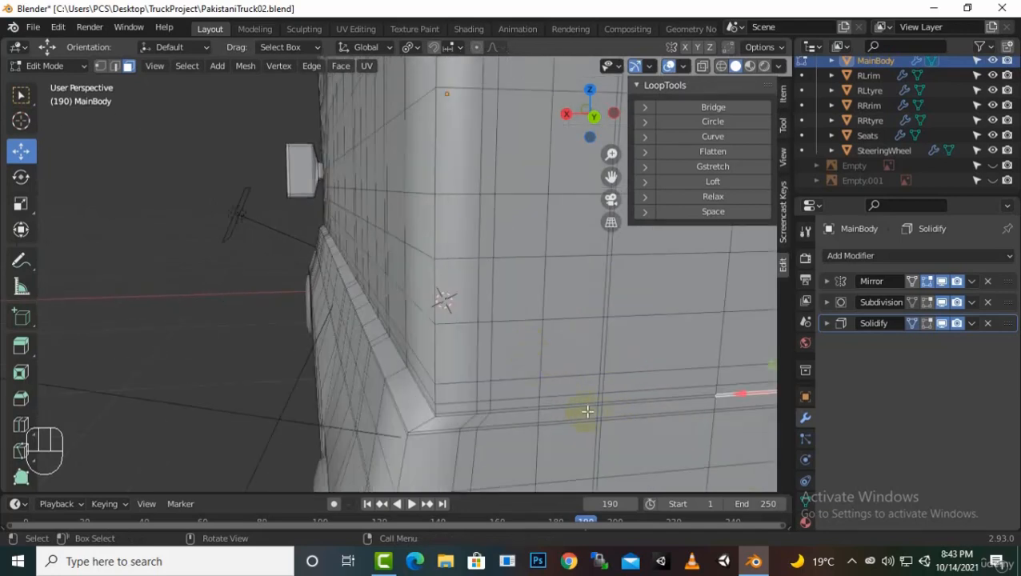
{"action": "left_click", "coordinate": [599, 403], "text": "ctrl"}
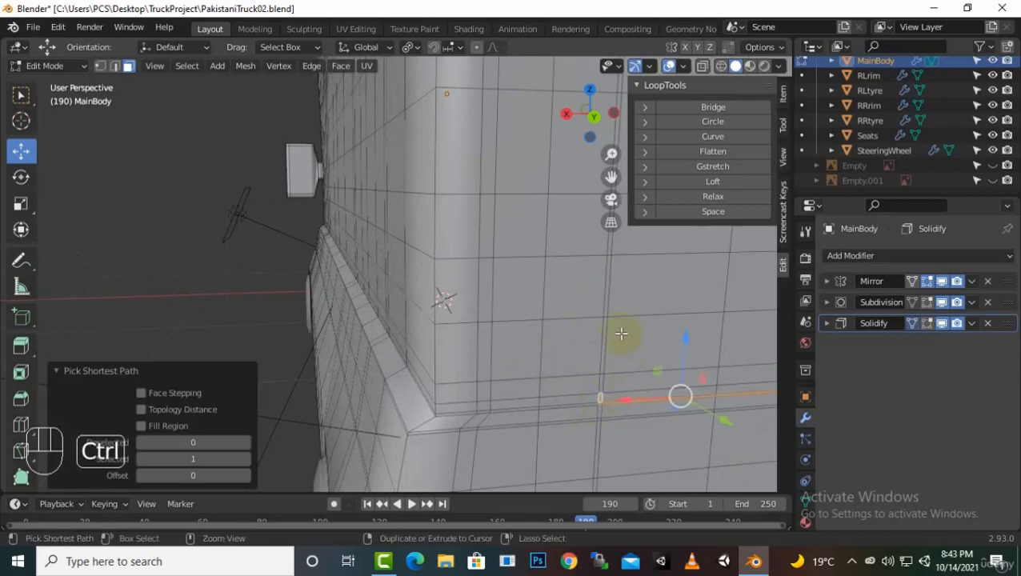
{"action": "scroll", "coordinate": [583, 312], "scroll_direction": "down", "scroll_amount": 2}
{"action": "left_click_drag", "start_coordinate": [610, 176], "coordinate": [467, 421]}
{"action": "left_click", "coordinate": [456, 421], "text": "ctrl"}
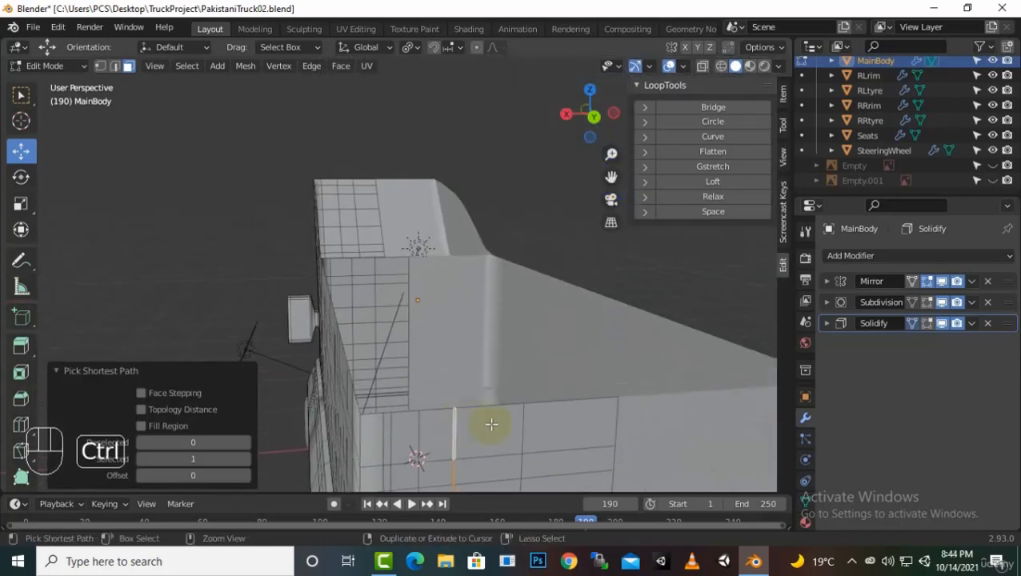
{"action": "scroll", "coordinate": [512, 404], "scroll_direction": "down", "scroll_amount": 3}
{"action": "middle_click_drag", "start_coordinate": [525, 398], "coordinate": [590, 410]}
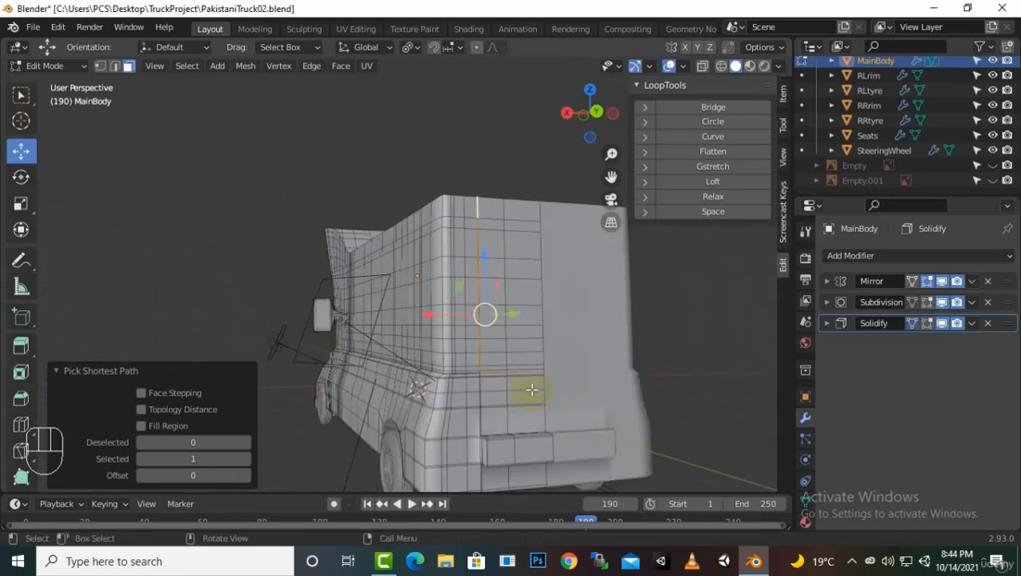
{"action": "scroll", "coordinate": [531, 389], "scroll_direction": "up", "scroll_amount": 2}
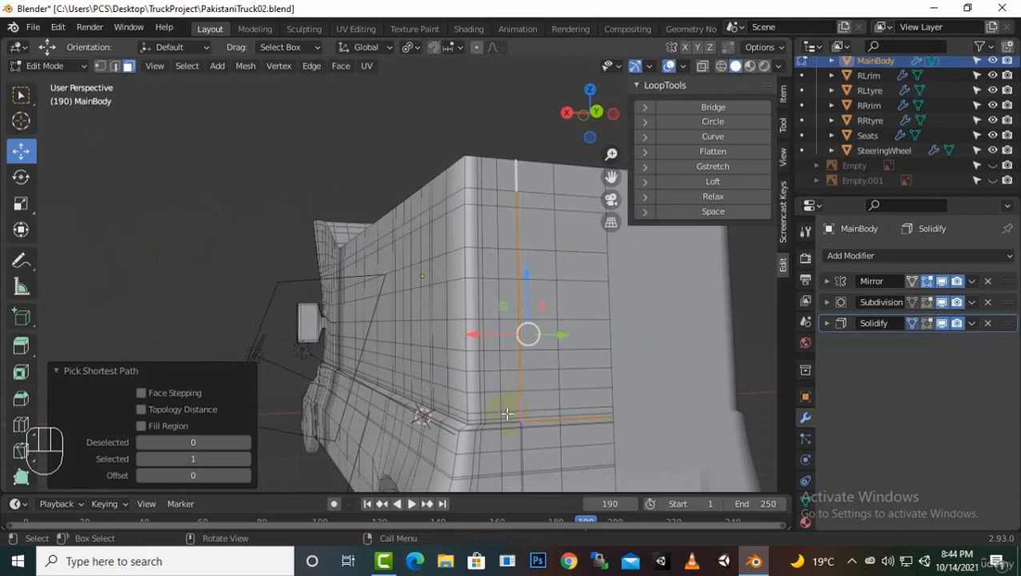
Step: Select the narrow L-shaped strip of faces down the rear's outer corner and along the thin row above the lower ledge to the center
{"action": "left_click", "coordinate": [475, 169]}
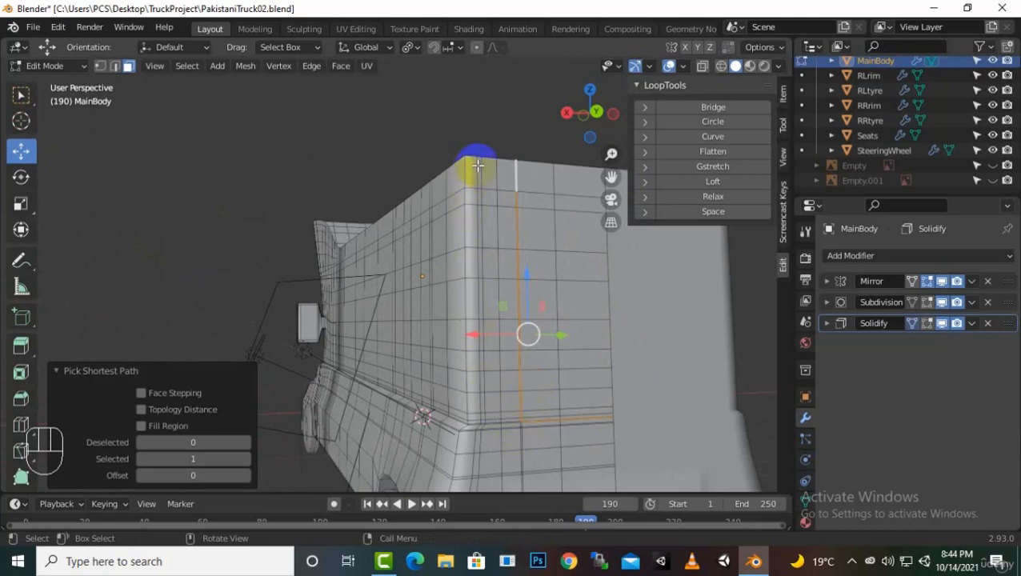
{"action": "key", "text": "ctrl"}
{"action": "left_click", "coordinate": [480, 421], "text": "ctrl"}
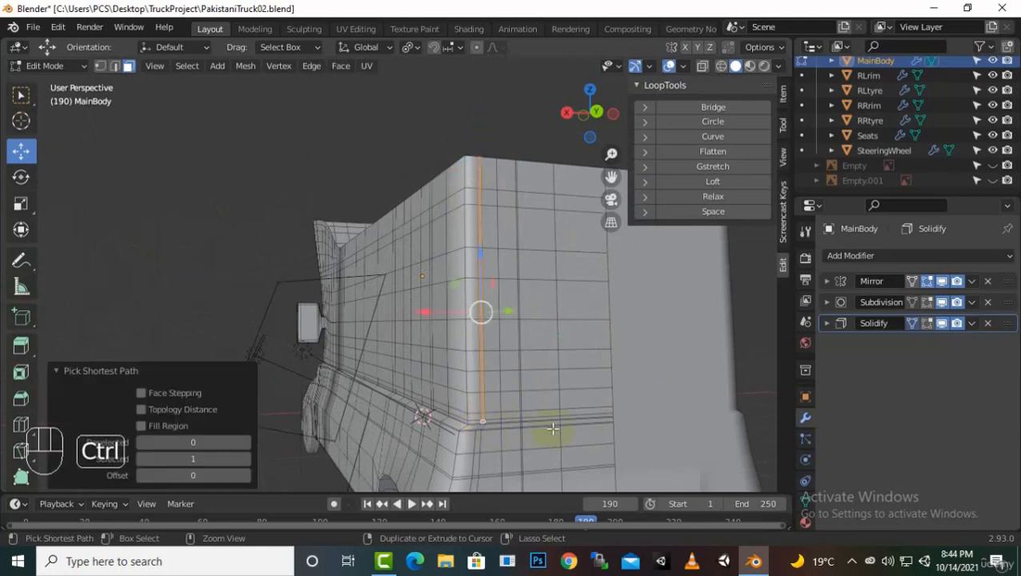
{"action": "left_click", "coordinate": [597, 415], "text": "ctrl"}
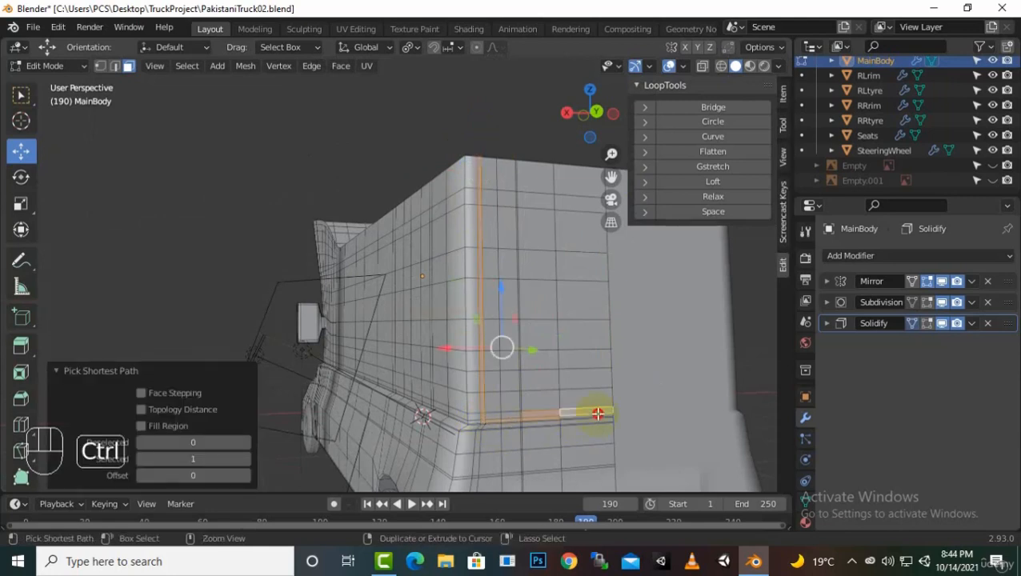
{"action": "left_click", "coordinate": [595, 414], "text": "ctrl"}
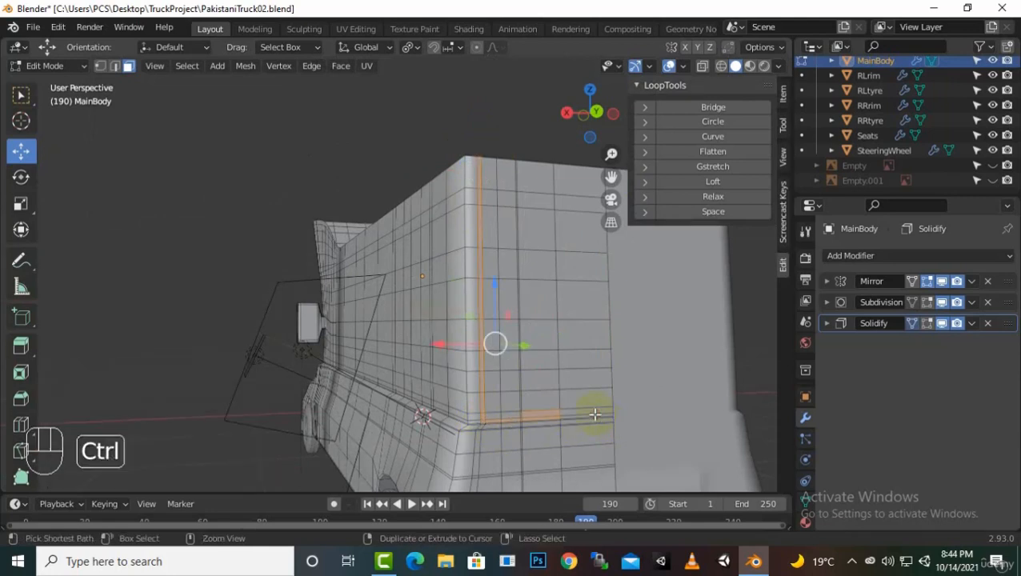
{"action": "left_click", "coordinate": [594, 414], "text": "shift"}
{"action": "left_click", "coordinate": [552, 413], "text": "shift"}
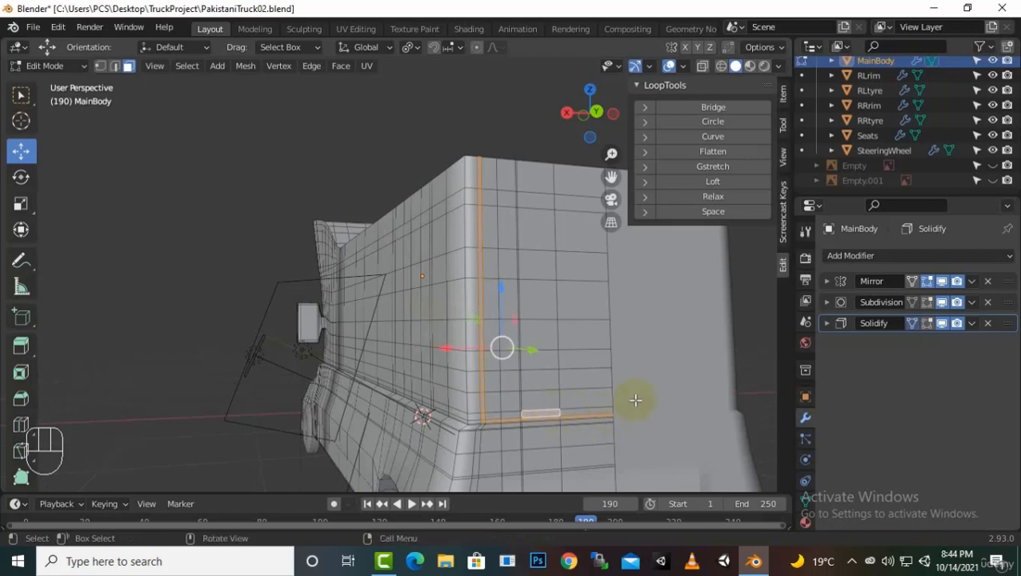
{"action": "left_click", "coordinate": [547, 415], "text": "shift"}
{"action": "middle_click_drag", "start_coordinate": [654, 406], "coordinate": [618, 401]}
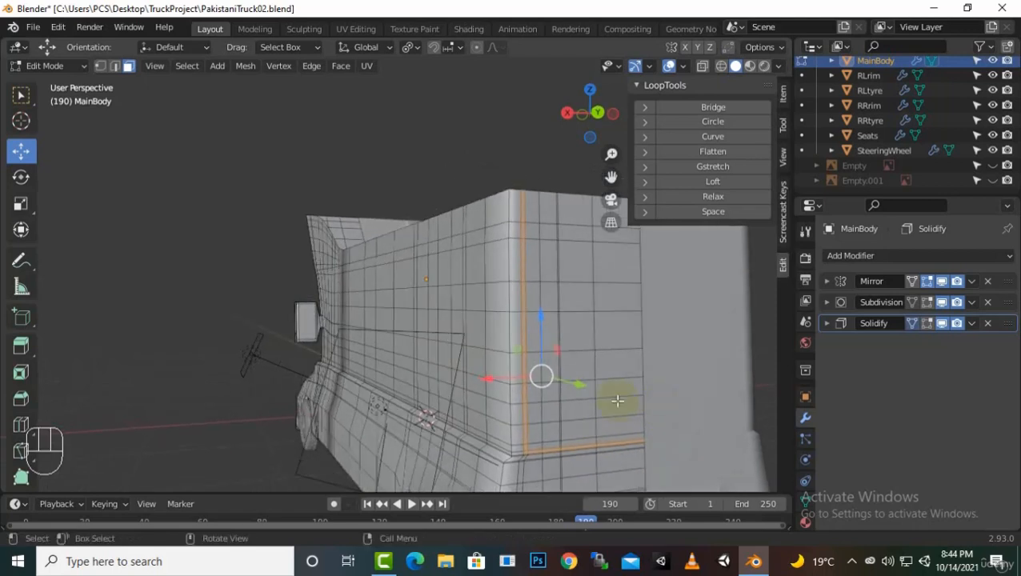
Step: Extrude the selected border faces by about -0.0131 m along the global Y axis
{"action": "key", "text": "e"}
{"action": "key", "text": "y"}
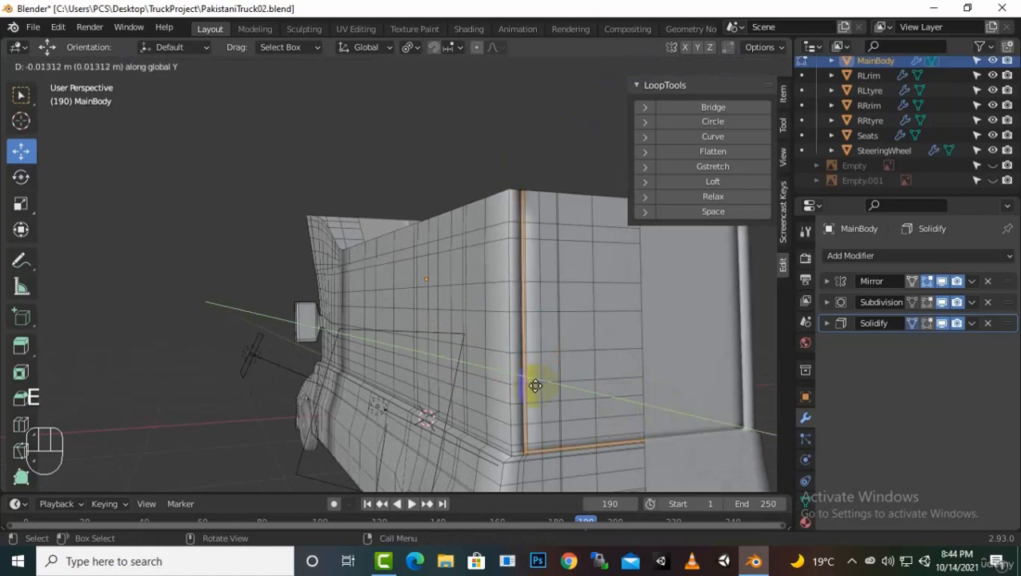
{"action": "left_click", "coordinate": [536, 386]}
Step: Inspect the extruded rear border in Object Mode, toggling the Edit Mode display of Subdivision and Solidify on and off, and return to Edit Mode
{"action": "middle_click_drag", "start_coordinate": [540, 376], "coordinate": [594, 413]}
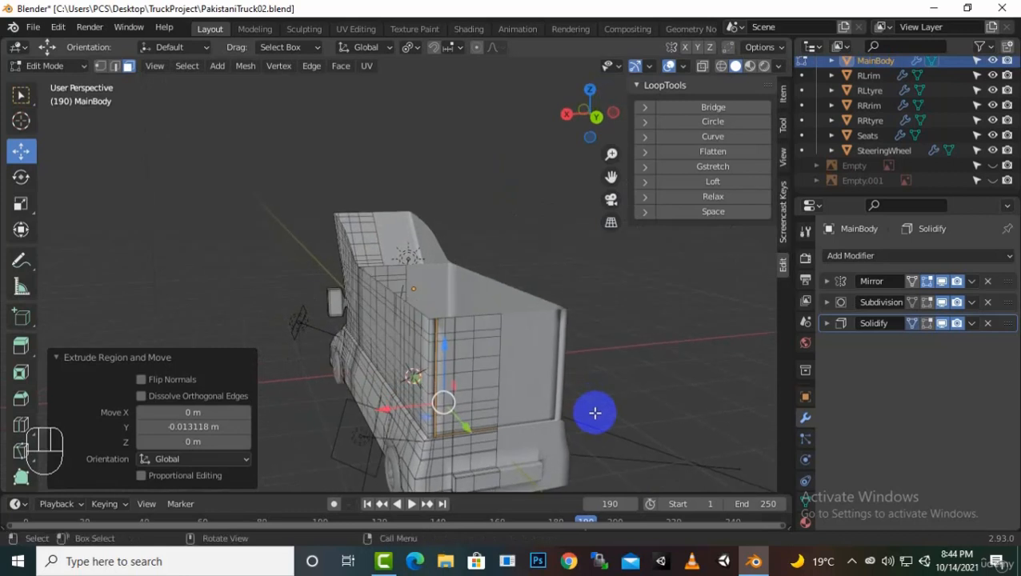
{"action": "key", "text": "Tab"}
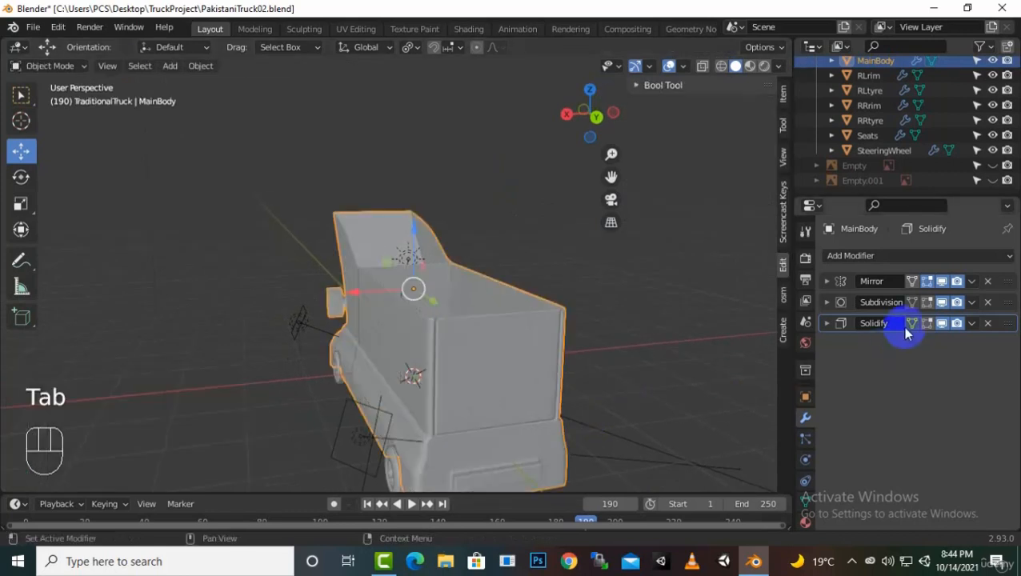
{"action": "left_click", "coordinate": [926, 304]}
{"action": "left_click", "coordinate": [926, 324]}
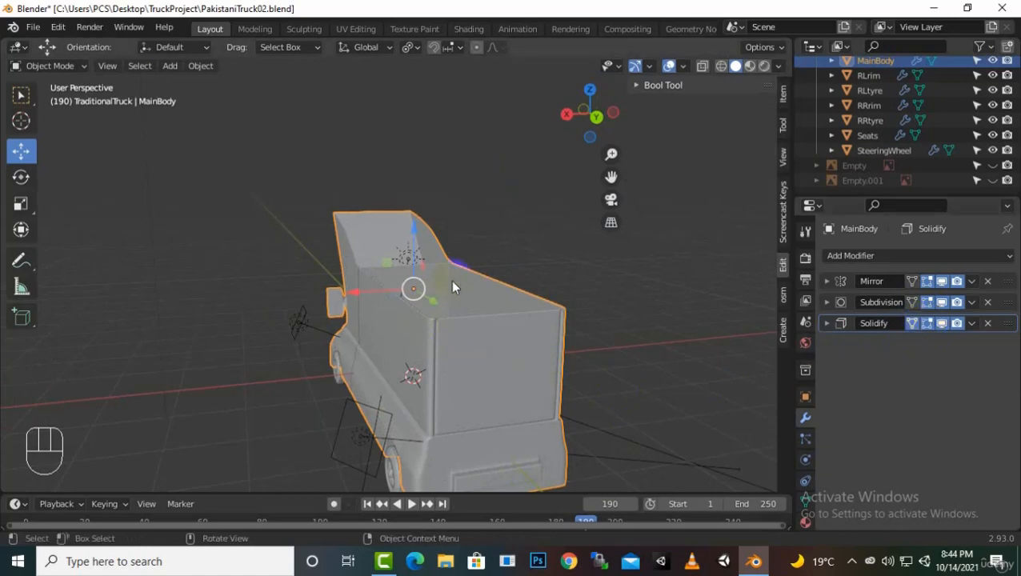
{"action": "middle_click_drag", "start_coordinate": [636, 343], "coordinate": [664, 352]}
{"action": "left_click", "coordinate": [926, 324]}
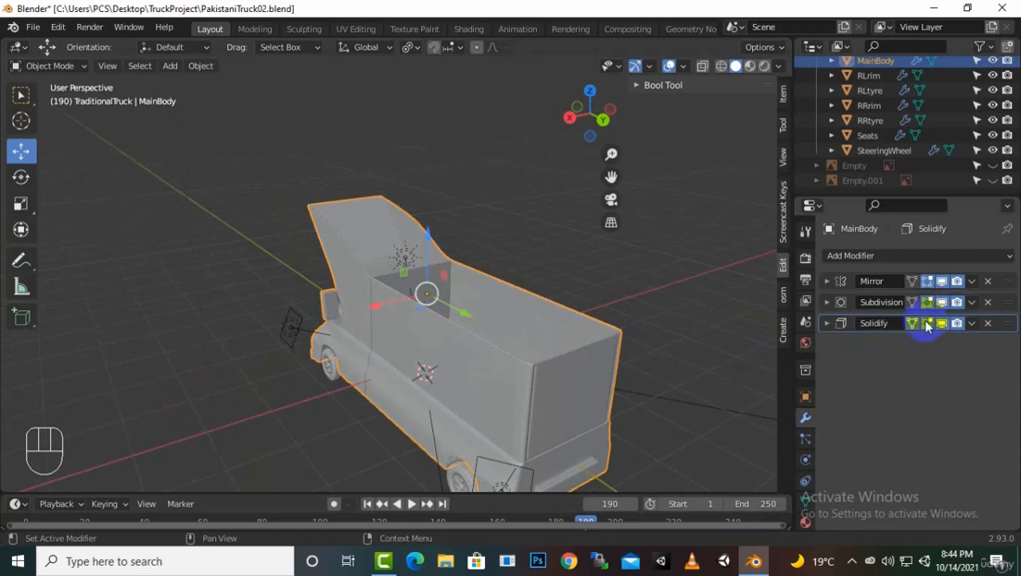
{"action": "left_click", "coordinate": [928, 304]}
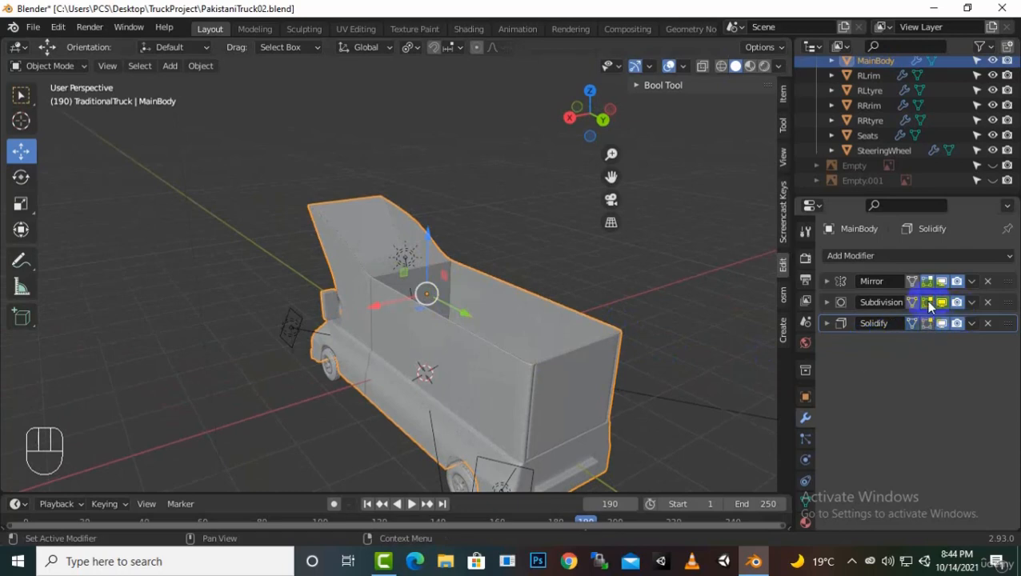
{"action": "key", "text": "Tab"}
Step: Add a centered vertical edge loop through the front part of the cargo box's side panel, just behind the cab
{"action": "middle_click_drag", "start_coordinate": [499, 358], "coordinate": [565, 346]}
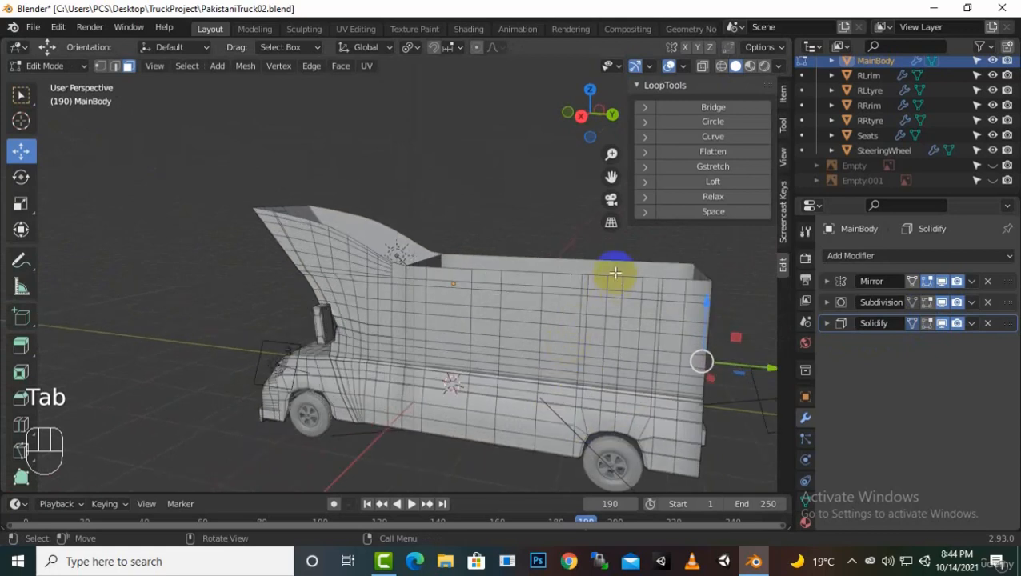
{"action": "middle_click_drag", "start_coordinate": [620, 296], "coordinate": [636, 298]}
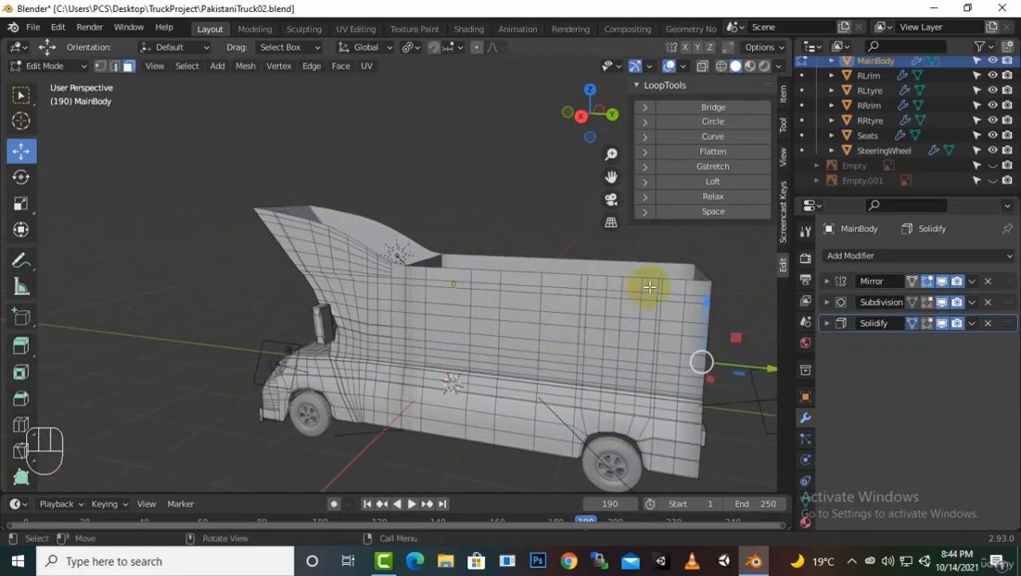
{"action": "scroll", "coordinate": [565, 273], "scroll_direction": "up", "scroll_amount": 2}
{"action": "key", "text": "ctrl"}
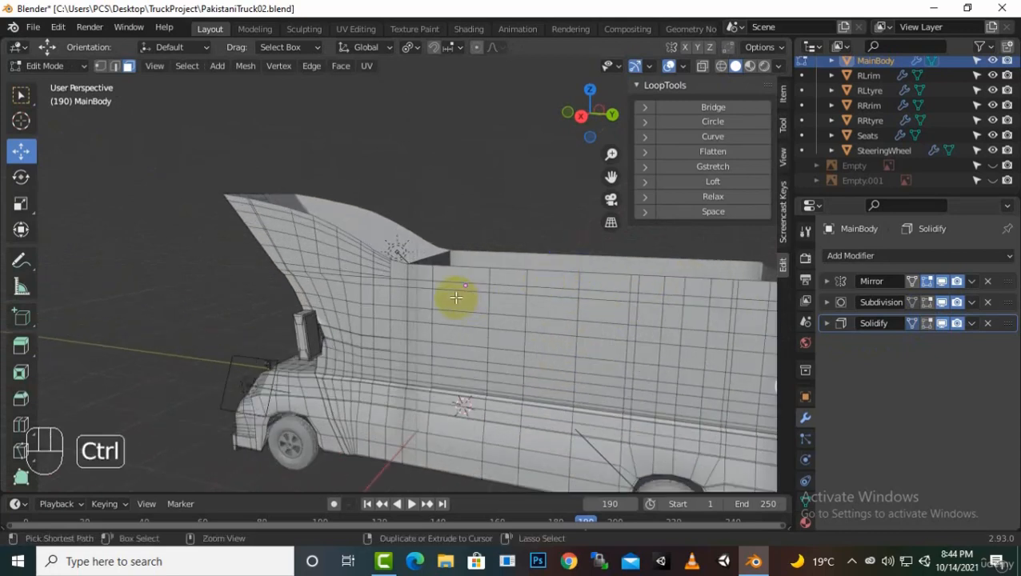
{"action": "key", "text": "ctrl+r"}
{"action": "left_click", "coordinate": [456, 298]}
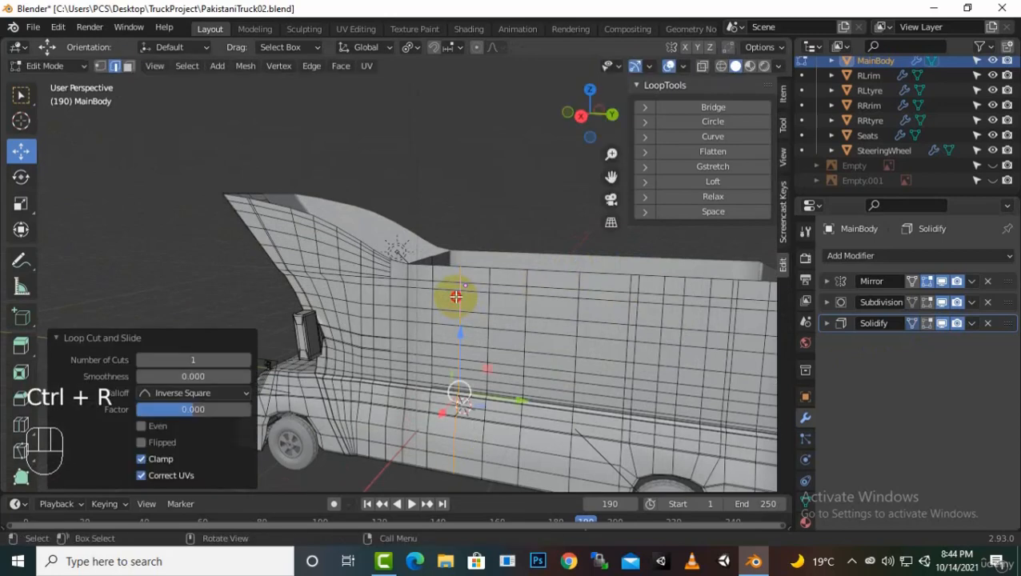
Step: Add more centered vertical edge loops across the wide sections in the middle of the side panel, up to the rear wheel
{"action": "middle_click_drag", "start_coordinate": [540, 315], "coordinate": [645, 326]}
{"action": "key", "text": "ctrl"}
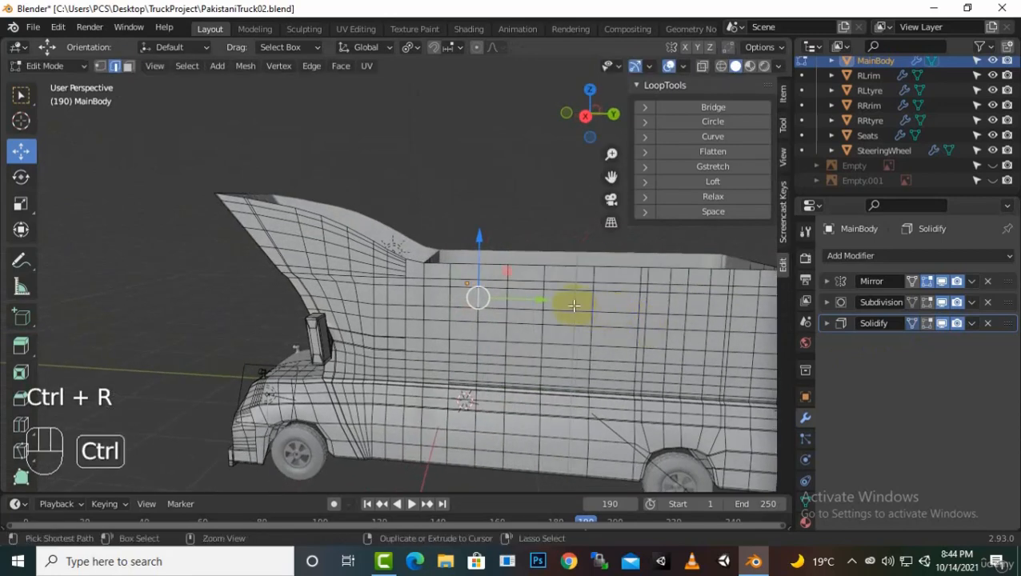
{"action": "key", "text": "ctrl+r"}
{"action": "left_click", "coordinate": [558, 306]}
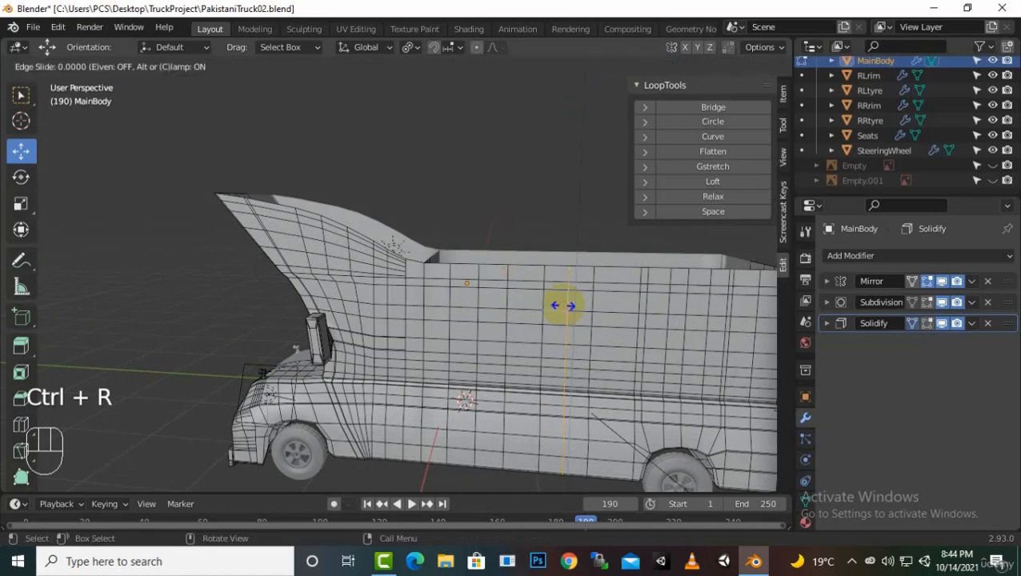
{"action": "right_click", "coordinate": [560, 316]}
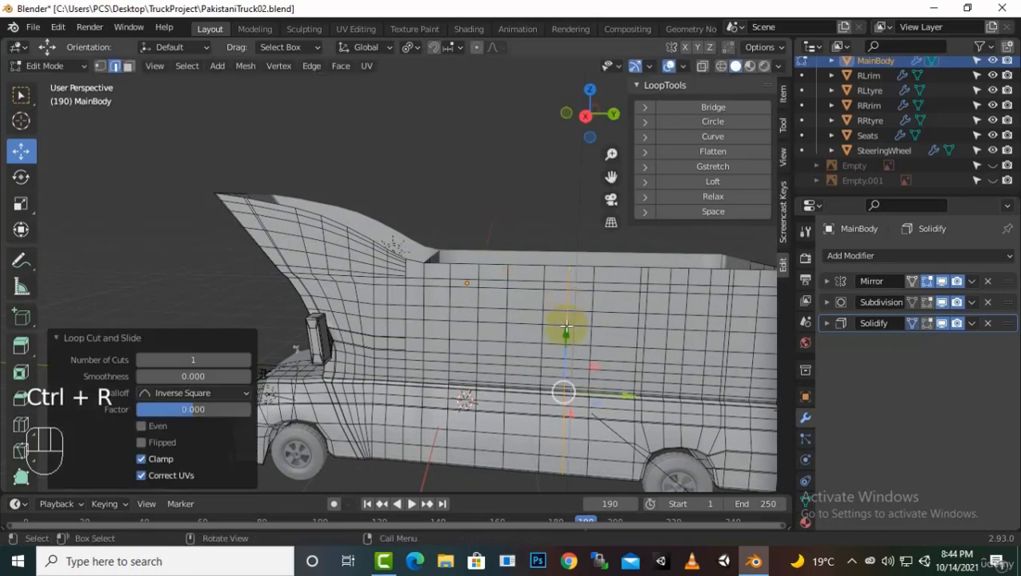
{"action": "key", "text": "ctrl"}
{"action": "key", "text": "ctrl+r"}
{"action": "left_click", "coordinate": [612, 304]}
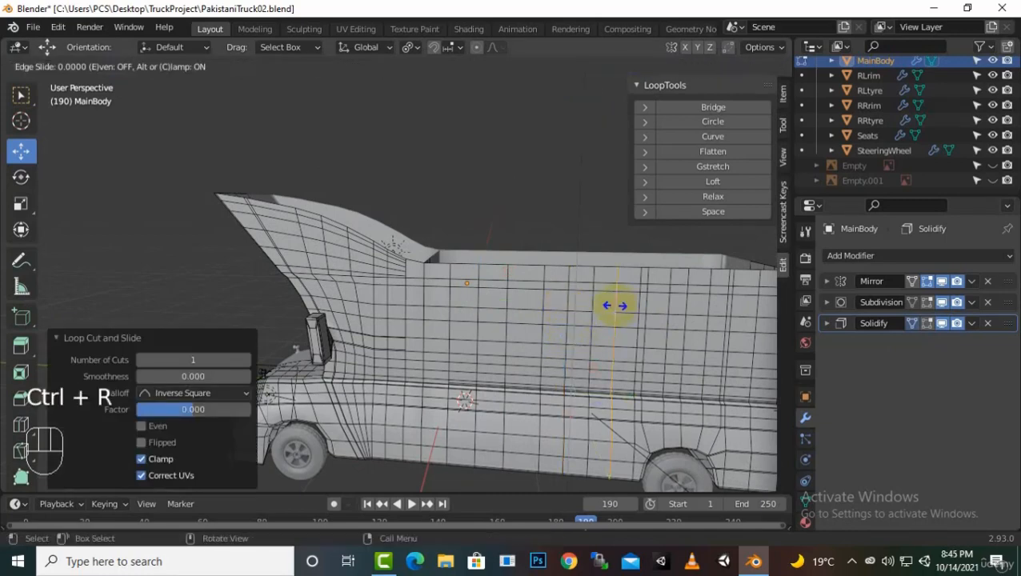
{"action": "right_click", "coordinate": [649, 328]}
{"action": "mouse_move", "coordinate": [649, 328]}
{"action": "middle_mouse_down"}
{"action": "mouse_move", "coordinate": [605, 326]}
{"action": "mouse_move", "coordinate": [647, 322]}
{"action": "middle_mouse_up"}
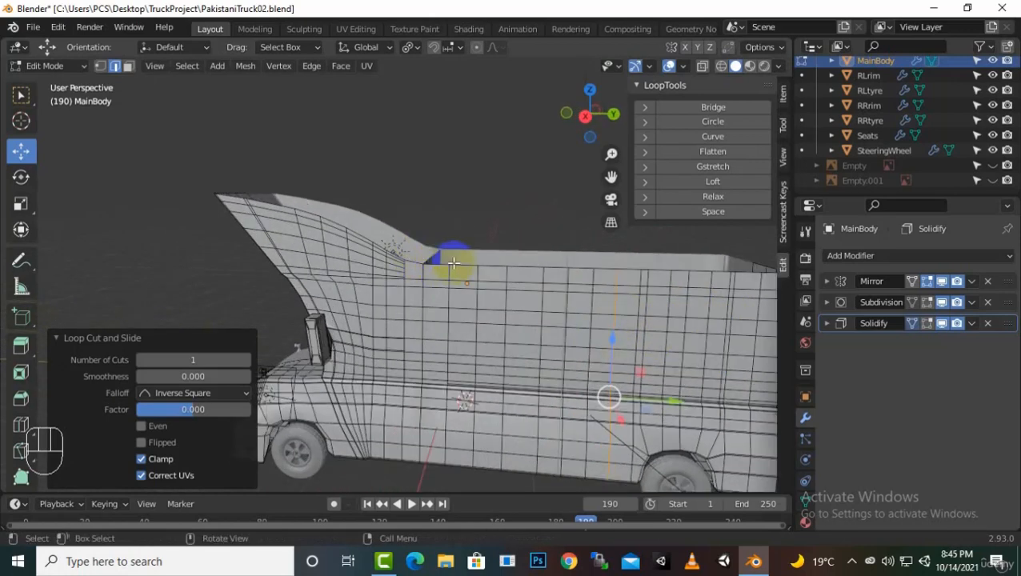
Step: Select alternating edges along the side panel's top rim, from just behind the cab to near the rear corner
{"action": "left_click", "coordinate": [457, 264]}
{"action": "scroll", "coordinate": [456, 230], "scroll_direction": "up", "scroll_amount": 1}
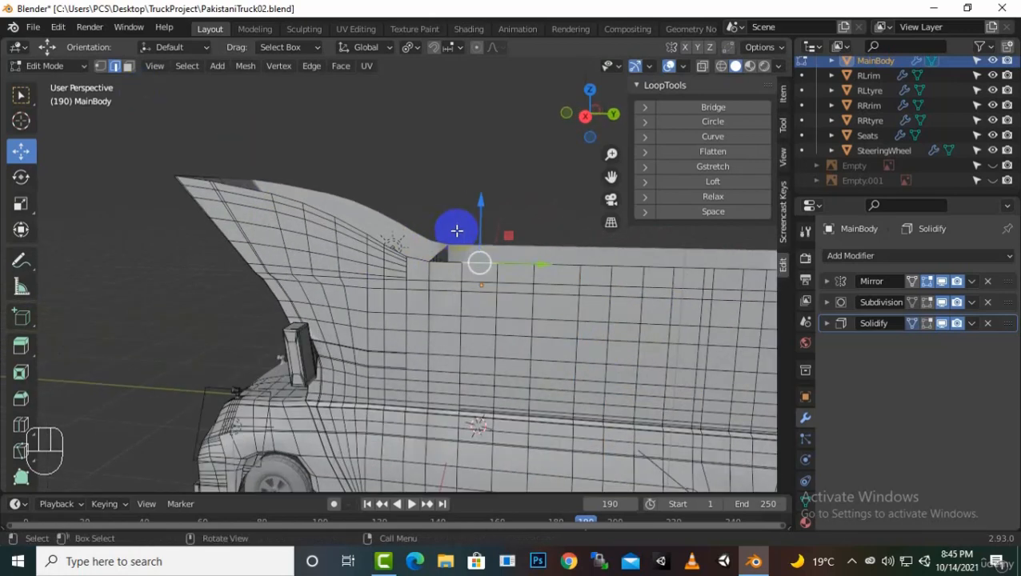
{"action": "left_click", "coordinate": [566, 265], "text": "shift"}
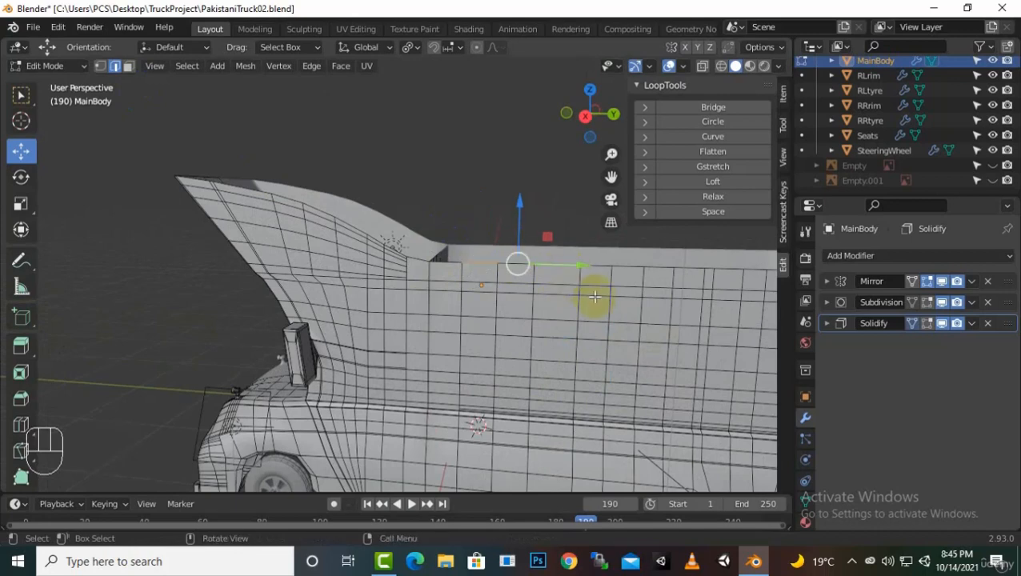
{"action": "middle_click_drag", "start_coordinate": [594, 291], "coordinate": [632, 290]}
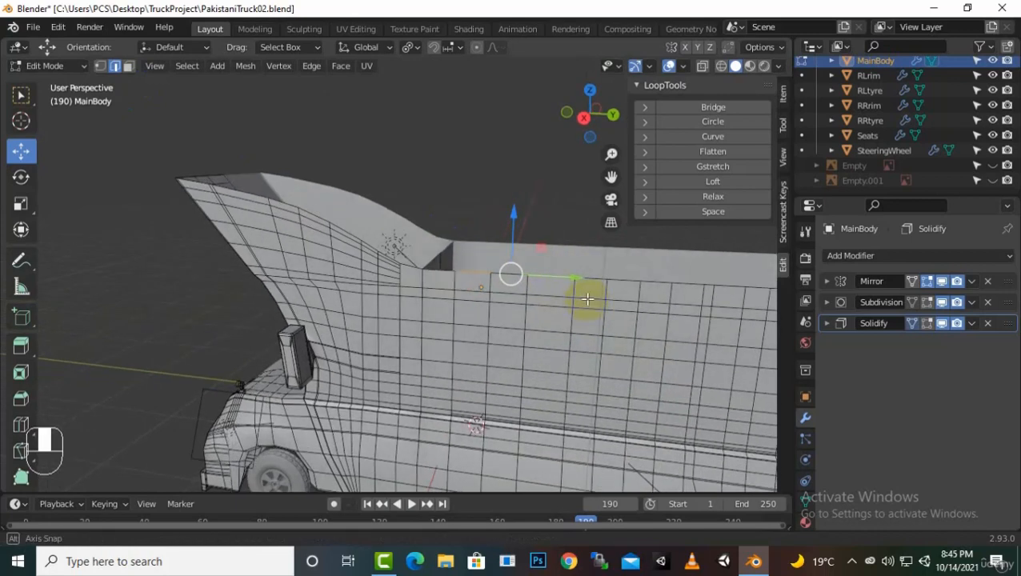
{"action": "left_click", "coordinate": [628, 285], "text": "shift"}
{"action": "scroll", "coordinate": [693, 286], "scroll_direction": "down", "scroll_amount": 1}
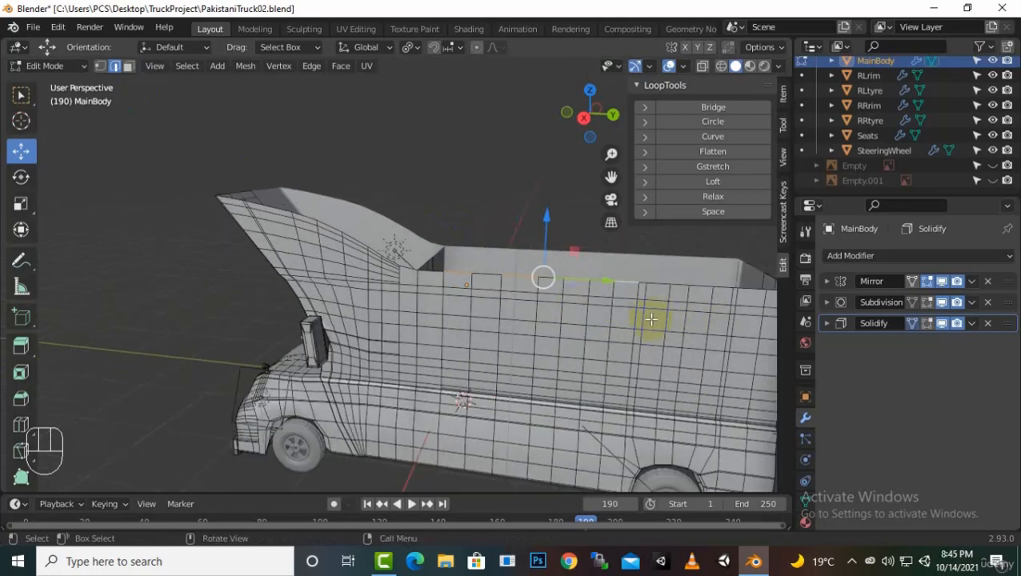
{"action": "middle_click_drag", "start_coordinate": [675, 286], "coordinate": [741, 312]}
{"action": "left_click", "coordinate": [741, 312], "text": "shift"}
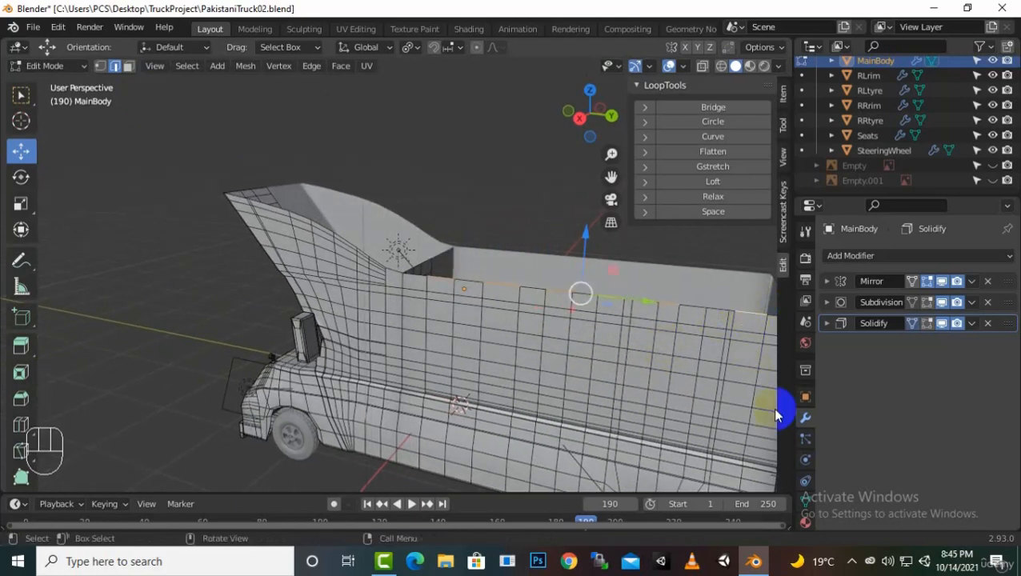
{"action": "left_click", "coordinate": [853, 563]}
{"action": "left_click", "coordinate": [867, 455]}
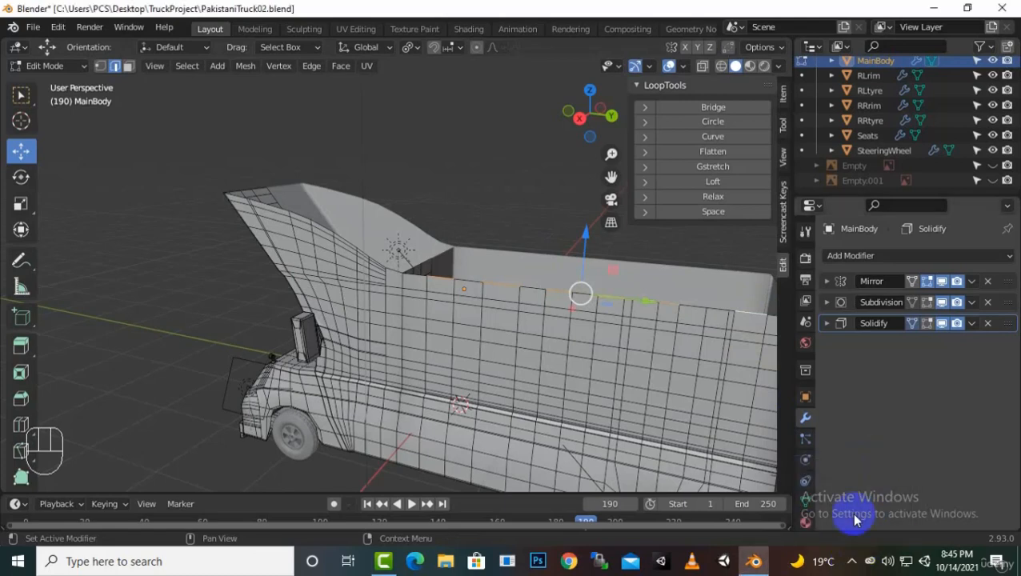
{"action": "left_click", "coordinate": [850, 564]}
Step: Extrude the selected rim edges inward along the global X axis and raise the new edges by about 0.056 m
{"action": "middle_click_drag", "start_coordinate": [591, 346], "coordinate": [604, 376]}
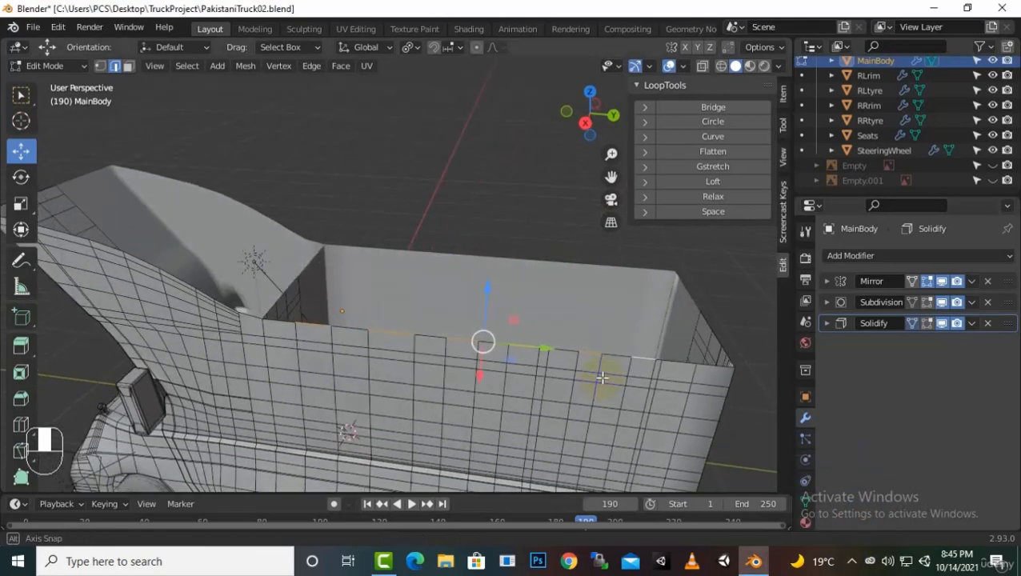
{"action": "scroll", "coordinate": [609, 373], "scroll_direction": "up", "scroll_amount": 2}
{"action": "scroll", "coordinate": [600, 387], "scroll_direction": "up", "scroll_amount": 1}
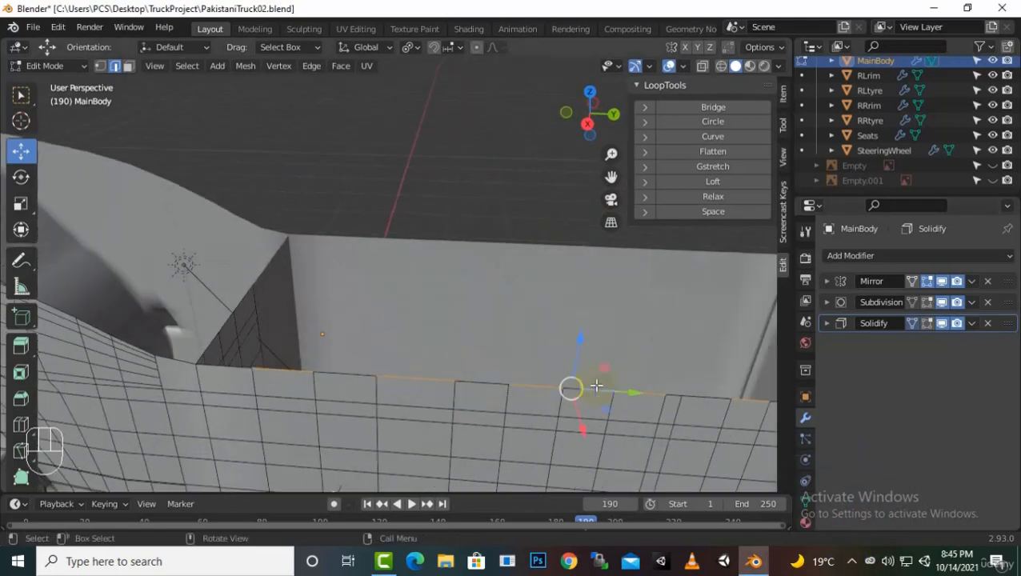
{"action": "scroll", "coordinate": [596, 387], "scroll_direction": "down", "scroll_amount": 4}
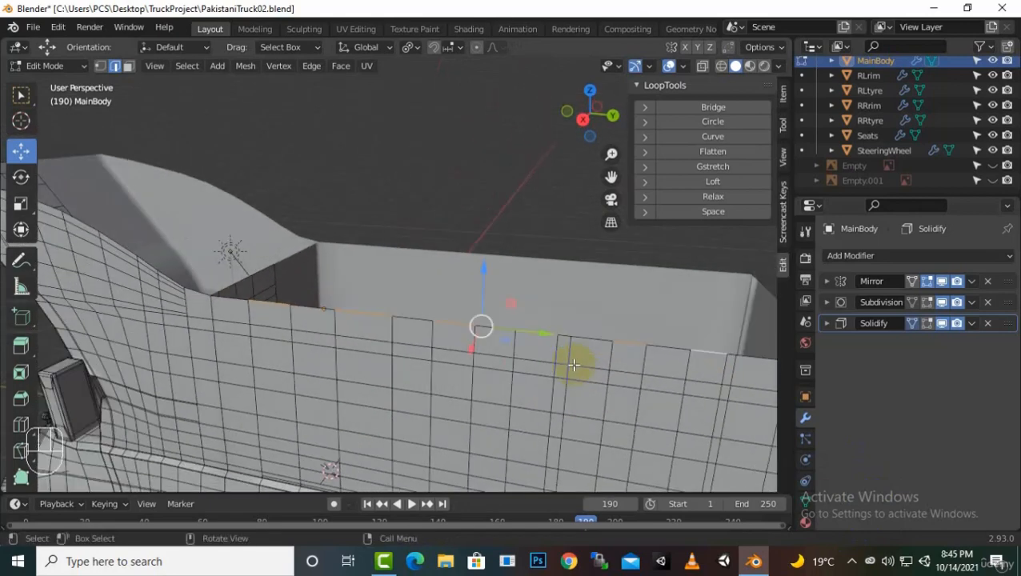
{"action": "middle_click_drag", "start_coordinate": [573, 365], "coordinate": [570, 381]}
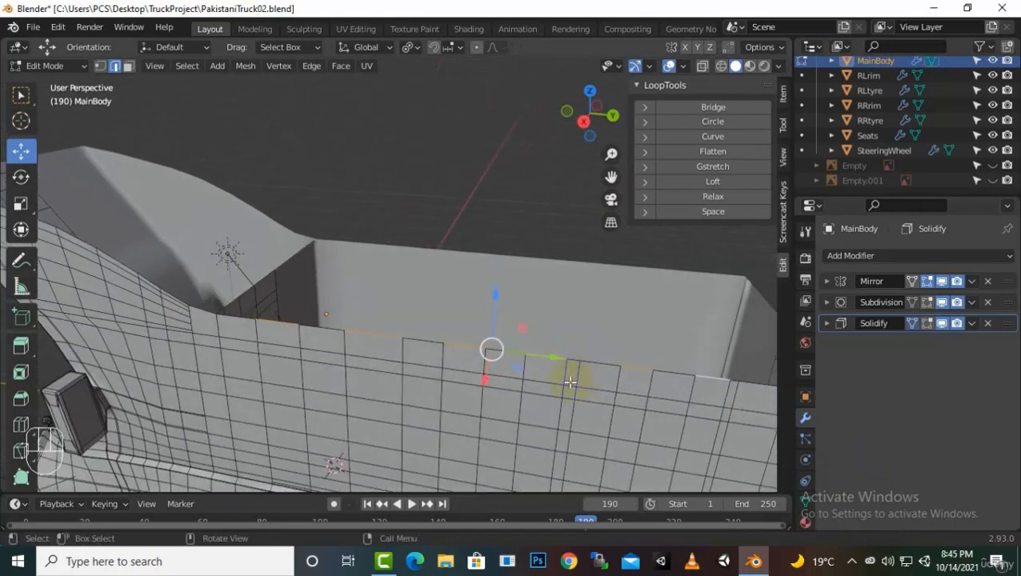
{"action": "key", "text": "e"}
{"action": "key", "text": "x"}
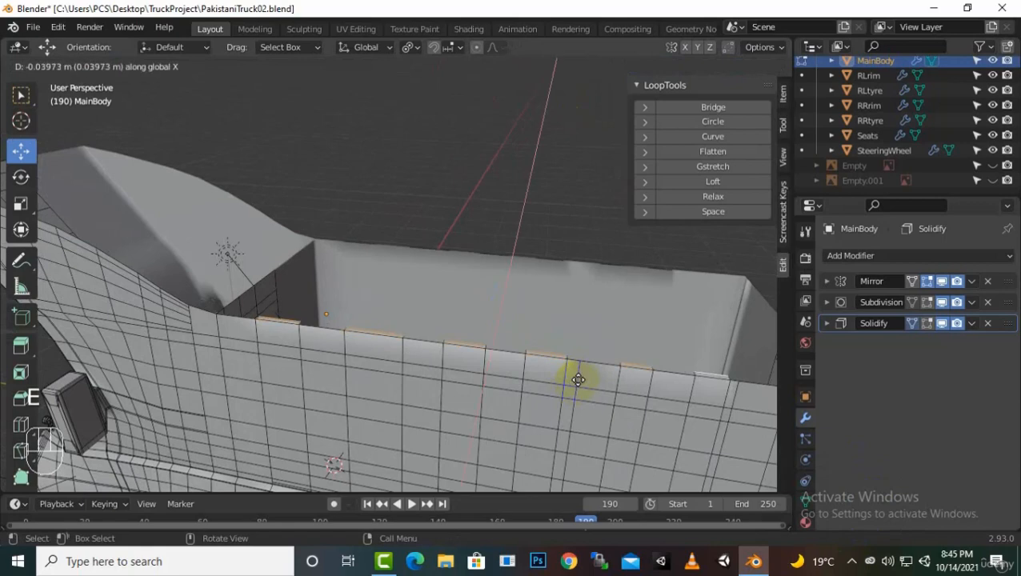
{"action": "left_click", "coordinate": [588, 376]}
{"action": "middle_click_drag", "start_coordinate": [588, 393], "coordinate": [332, 266]}
{"action": "left_click_drag", "start_coordinate": [337, 251], "coordinate": [337, 241]}
Step: Extrude the slat ends by about -0.376 m along global X and raise them by about 0.113 m
{"action": "key", "text": "e"}
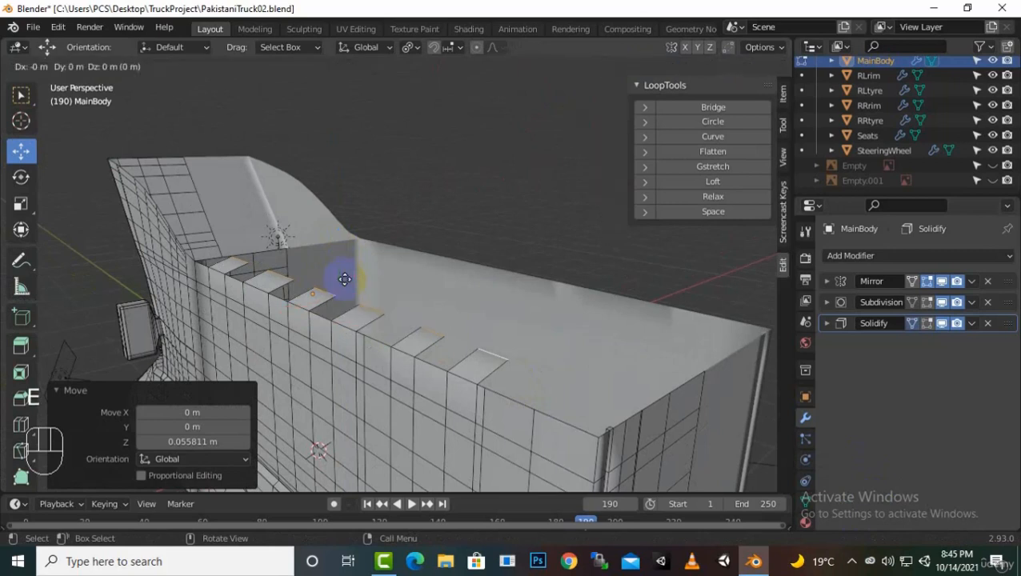
{"action": "key", "text": "x"}
{"action": "left_click", "coordinate": [387, 277]}
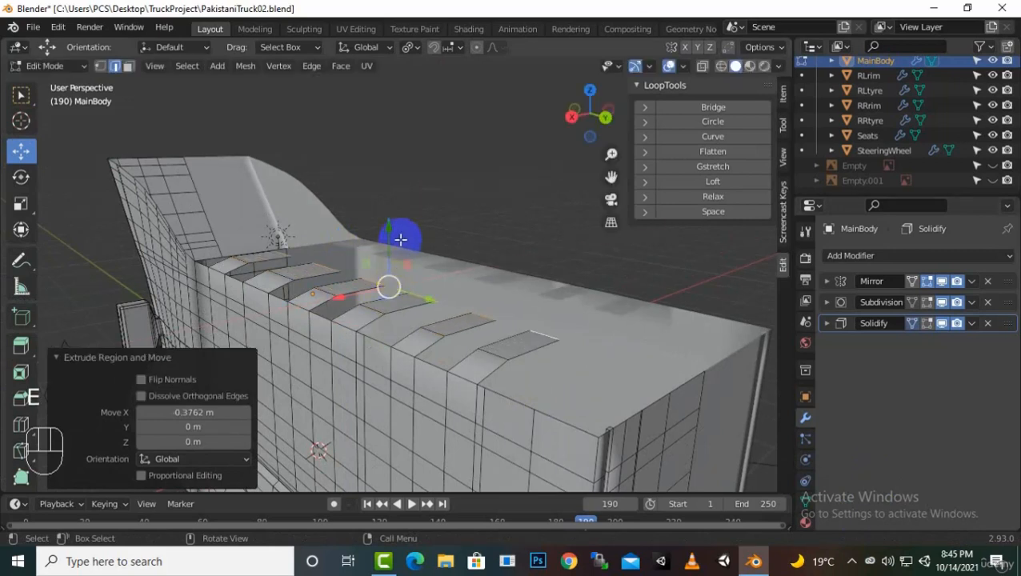
{"action": "left_click_drag", "start_coordinate": [390, 234], "coordinate": [387, 217]}
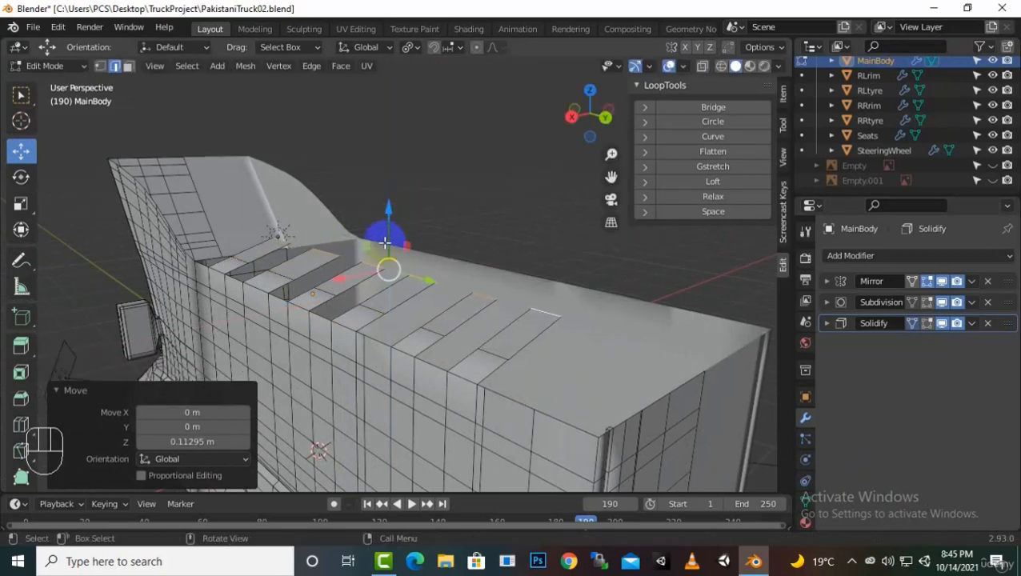
Step: Extrude a third slat segment inward along global X and raise its end edges to continue the roof slope
{"action": "key", "text": "e"}
{"action": "key", "text": "x"}
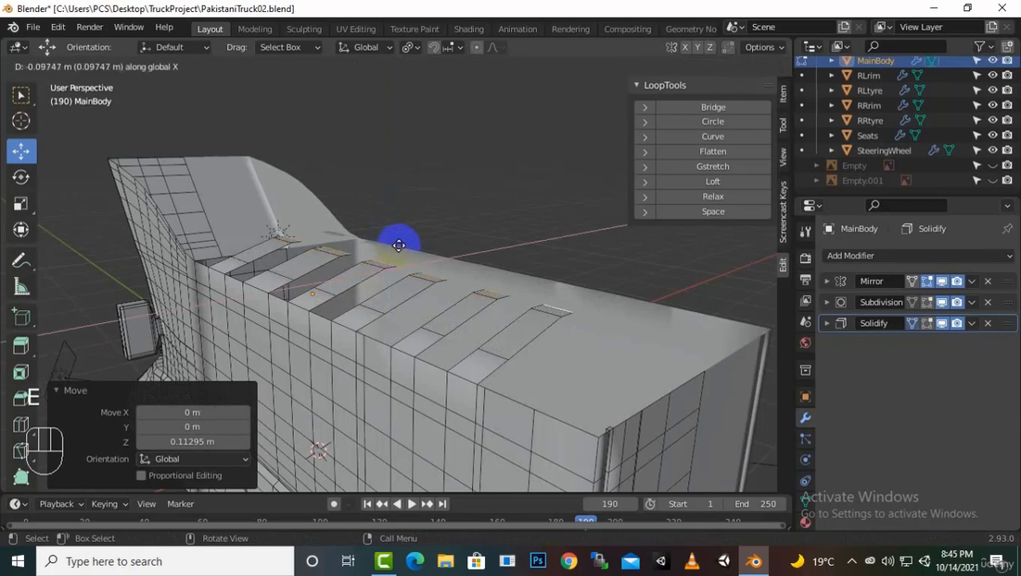
{"action": "left_click", "coordinate": [412, 242]}
{"action": "left_click_drag", "start_coordinate": [413, 218], "coordinate": [415, 204]}
{"action": "middle_click_drag", "start_coordinate": [416, 207], "coordinate": [467, 351]}
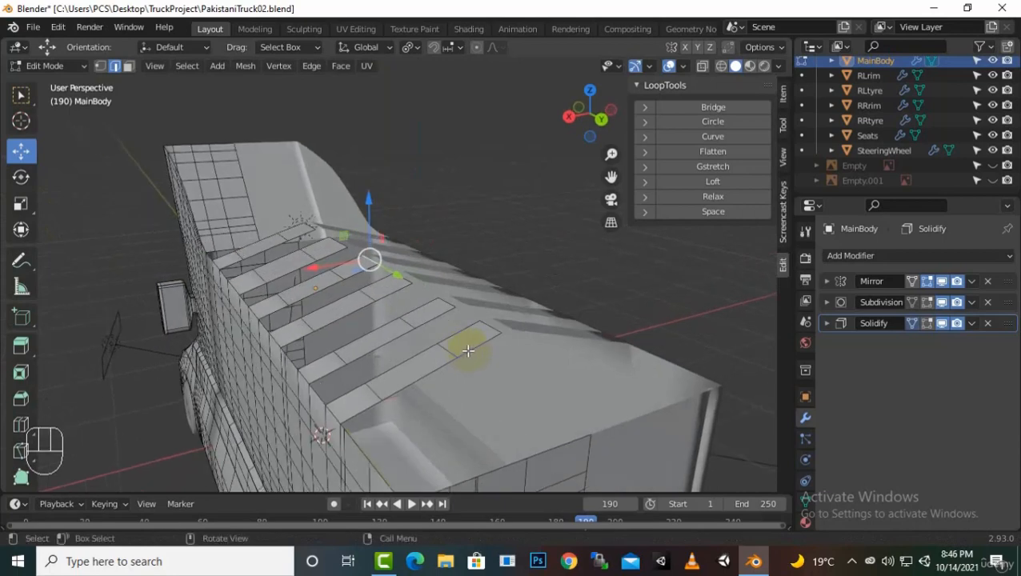
{"action": "key", "text": "ctrl+z"}
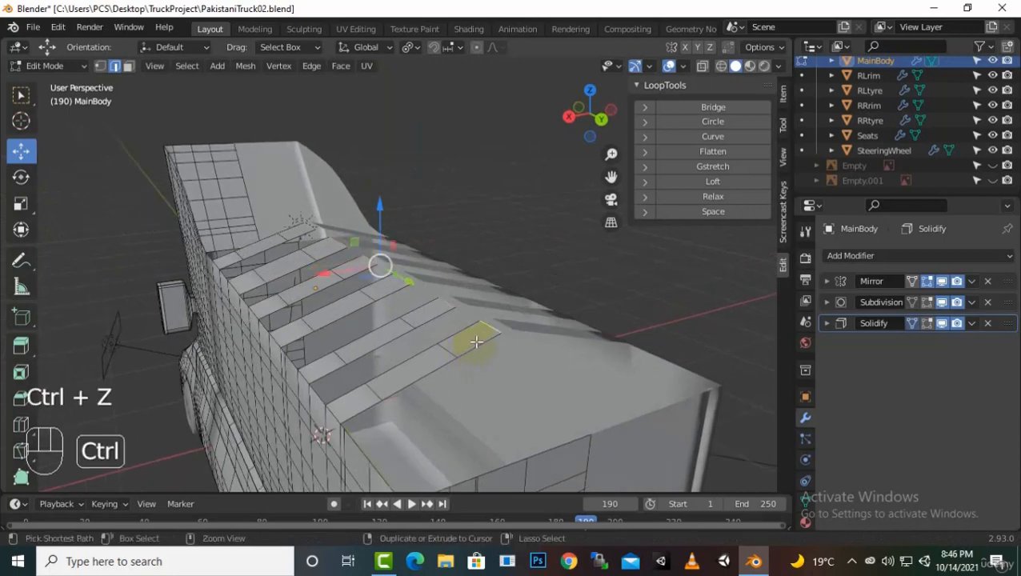
Step: Extrude the raised slat ends by about -0.249 m along global X toward the truck's centerline
{"action": "key", "text": "e"}
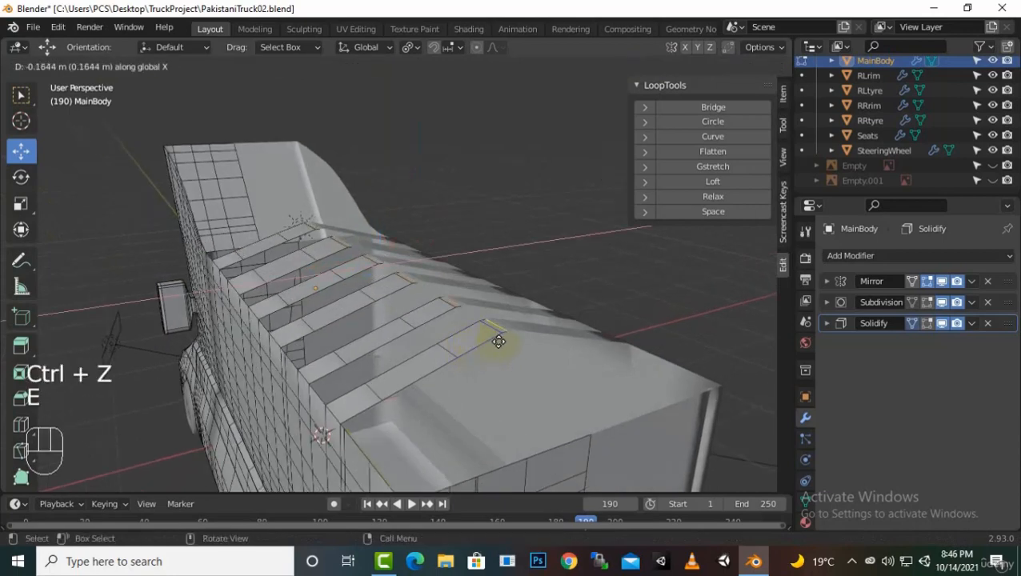
{"action": "left_click", "coordinate": [506, 343]}
{"action": "middle_click_drag", "start_coordinate": [538, 394], "coordinate": [385, 352]}
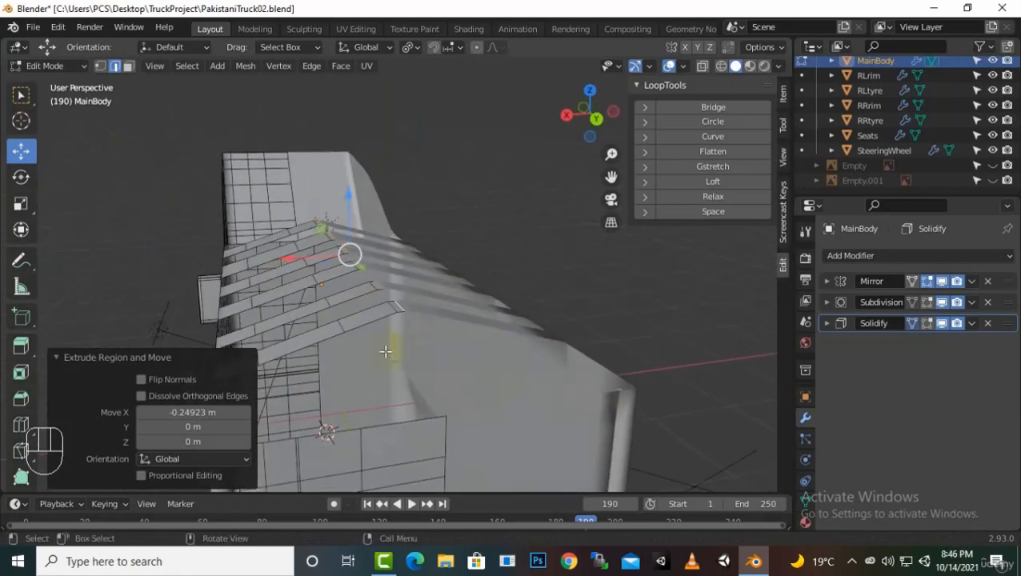
Step: Add a centered loop cut to the rearmost roof slat and open the edge operations
{"action": "key", "text": "ctrl"}
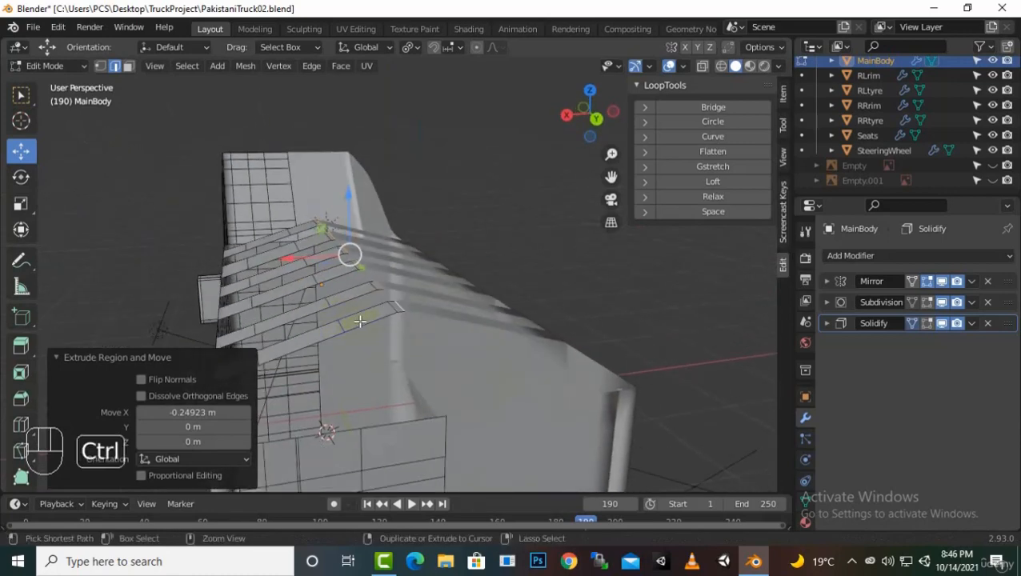
{"action": "key", "text": "ctrl+r"}
{"action": "left_click", "coordinate": [344, 322]}
{"action": "right_click", "coordinate": [344, 321]}
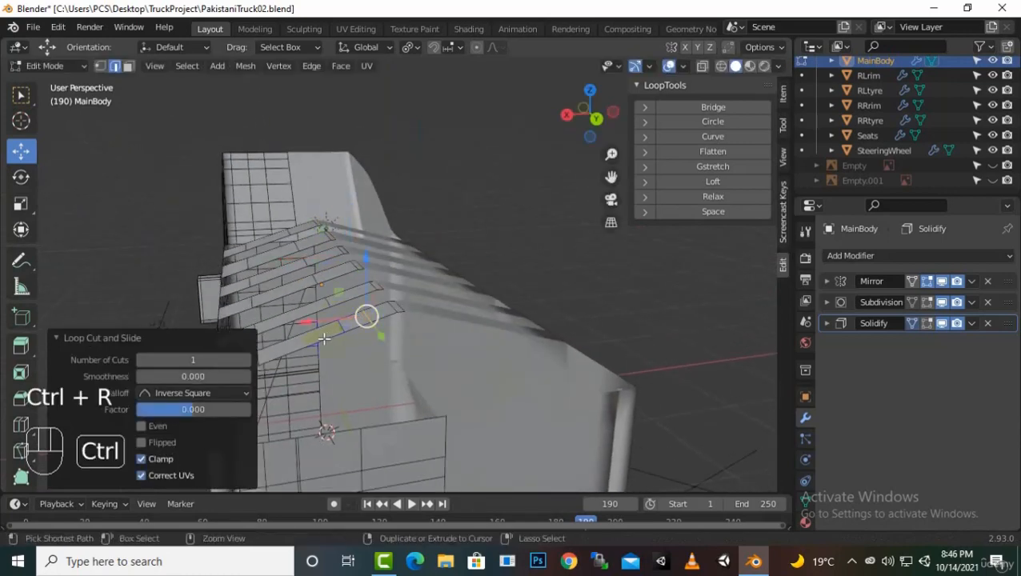
{"action": "key", "text": "ctrl+e"}
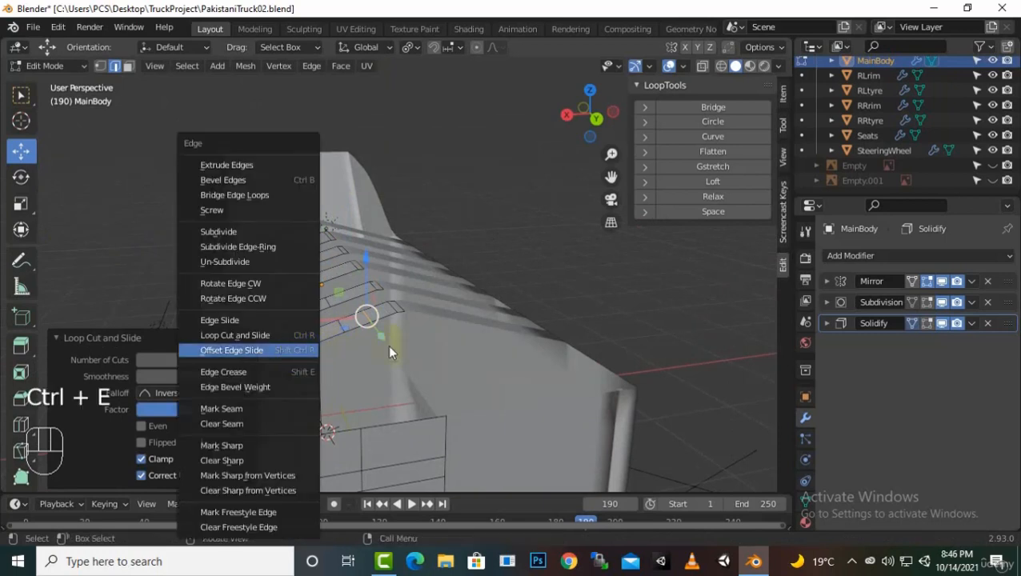
Step: Undo the slat loop cut and all roof slat extrusions, back to the selected top-rim edges
{"action": "key", "text": "ctrl+z"}
{"action": "key", "text": "ctrl+z"}
{"action": "key", "text": "ctrl+z"}
{"action": "key", "text": "ctrl+z"}
{"action": "key", "text": "ctrl+z"}
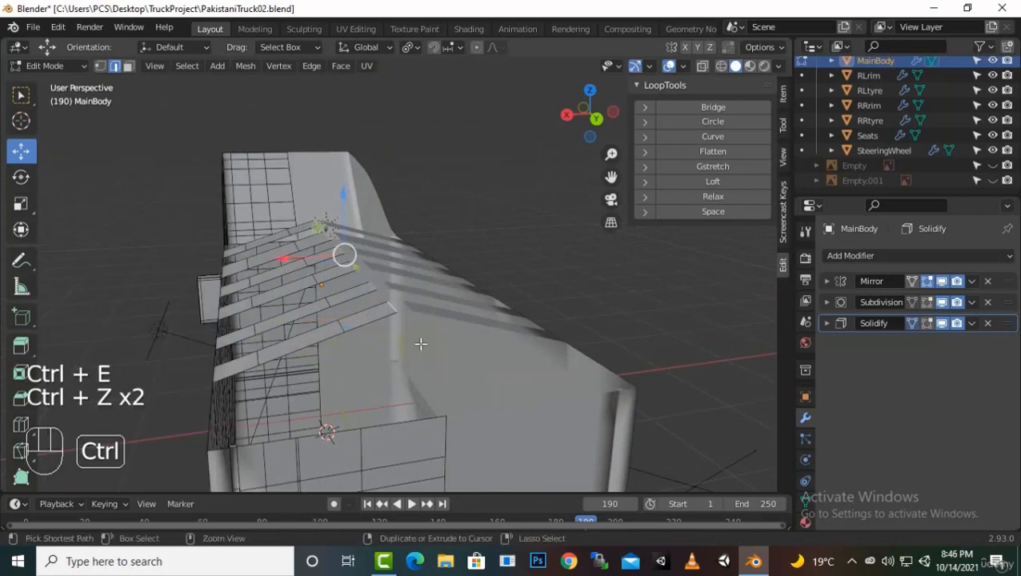
{"action": "key", "text": "ctrl+z"}
{"action": "key", "text": "ctrl+z"}
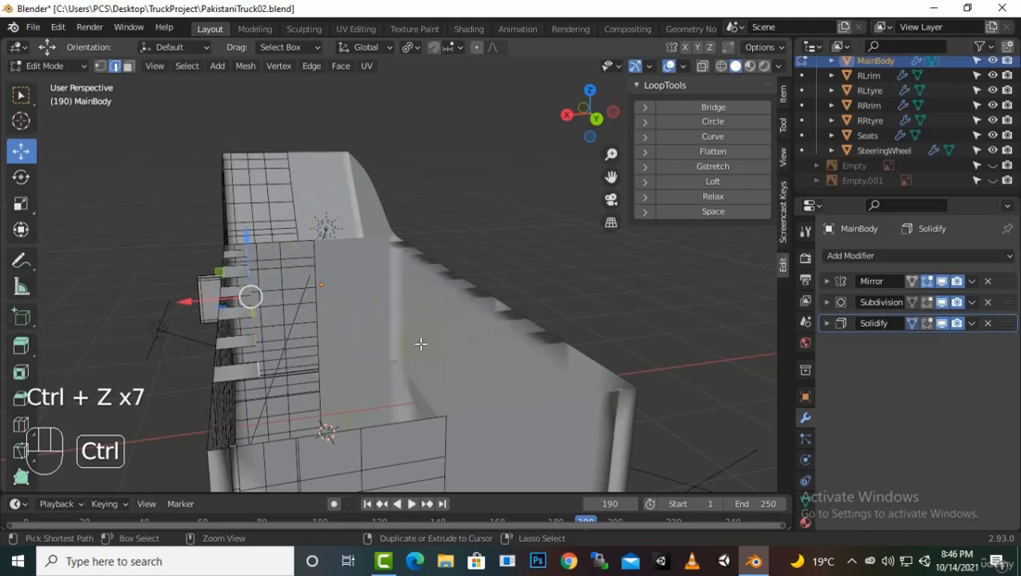
{"action": "key", "text": "ctrl+z"}
Step: Extrude the selected top-rim edges about -0.055 m along global X and raise the new edges about 0.048 m
{"action": "middle_click_drag", "start_coordinate": [419, 342], "coordinate": [250, 355]}
{"action": "scroll", "coordinate": [363, 330], "scroll_direction": "down", "scroll_amount": 1}
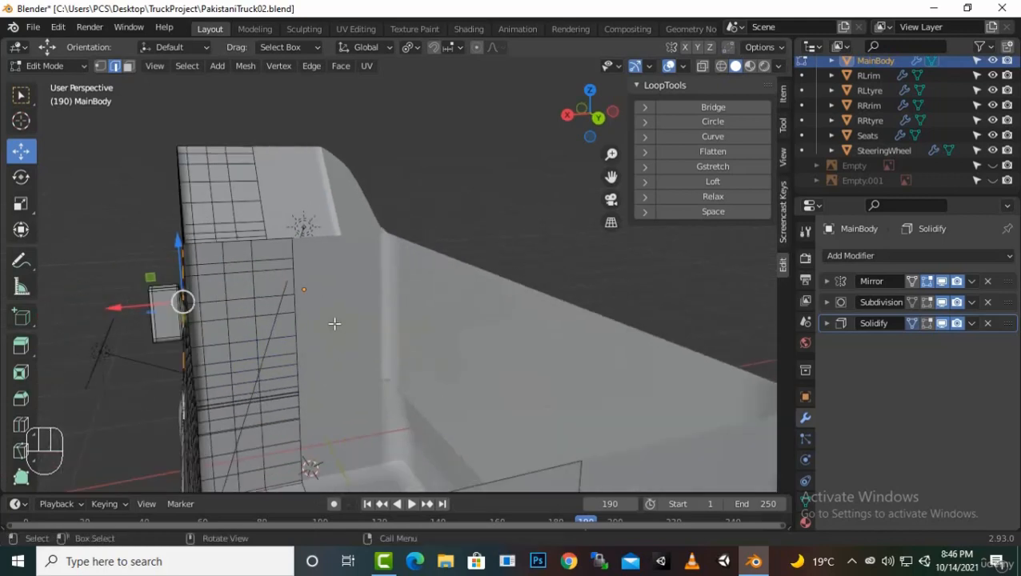
{"action": "key", "text": "e"}
{"action": "key", "text": "x"}
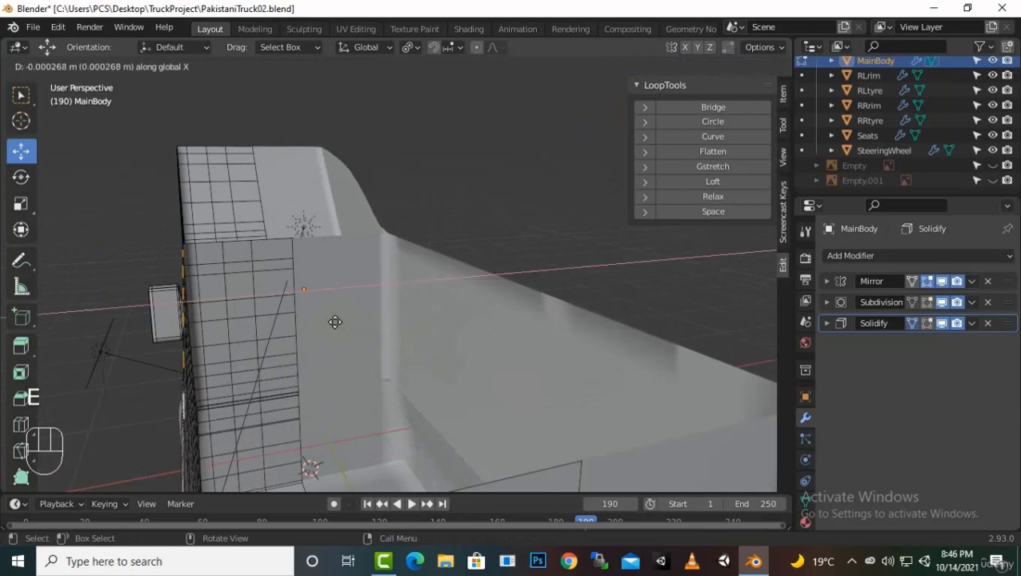
{"action": "left_click", "coordinate": [347, 320]}
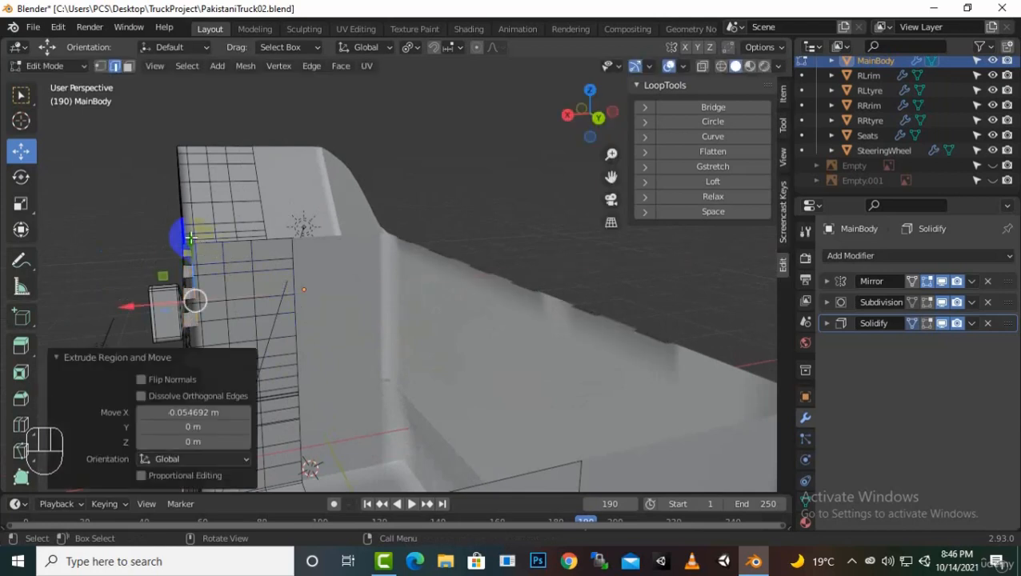
{"action": "left_click_drag", "start_coordinate": [190, 237], "coordinate": [193, 223]}
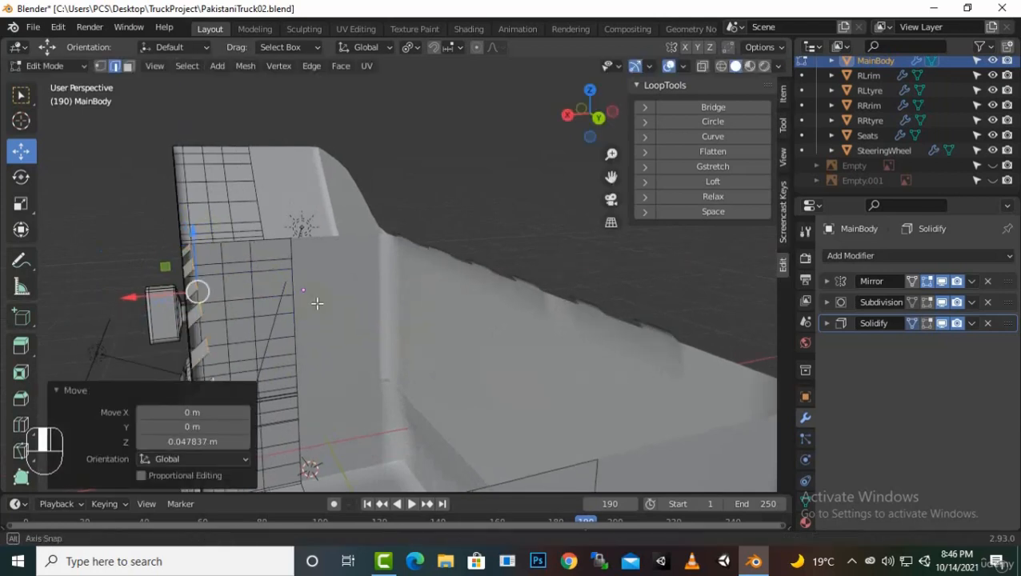
Step: Extrude a second slat segment inward along global X and raise its end edges about 0.064 m
{"action": "middle_click_drag", "start_coordinate": [317, 304], "coordinate": [321, 296]}
{"action": "key", "text": "e"}
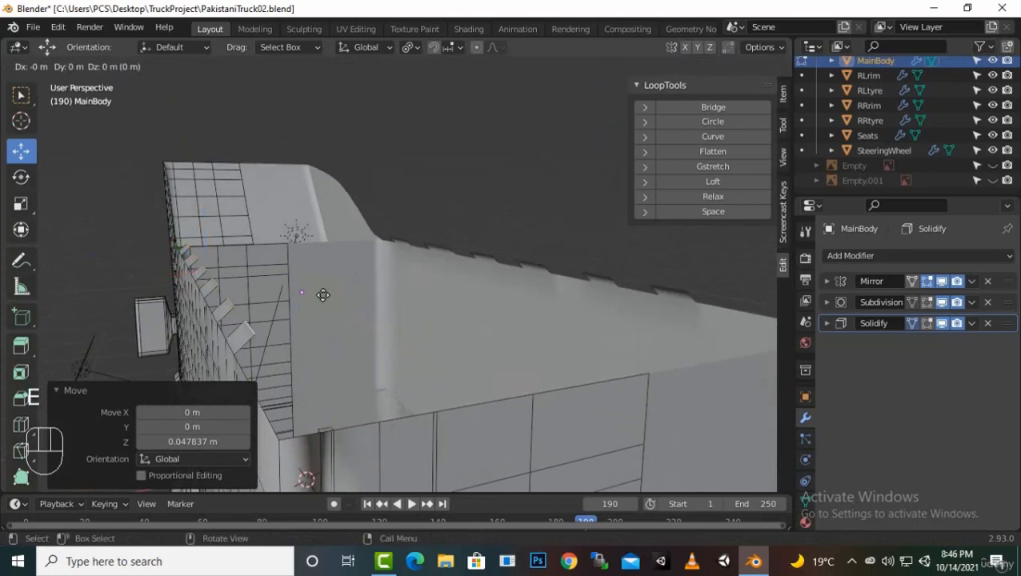
{"action": "key", "text": "x"}
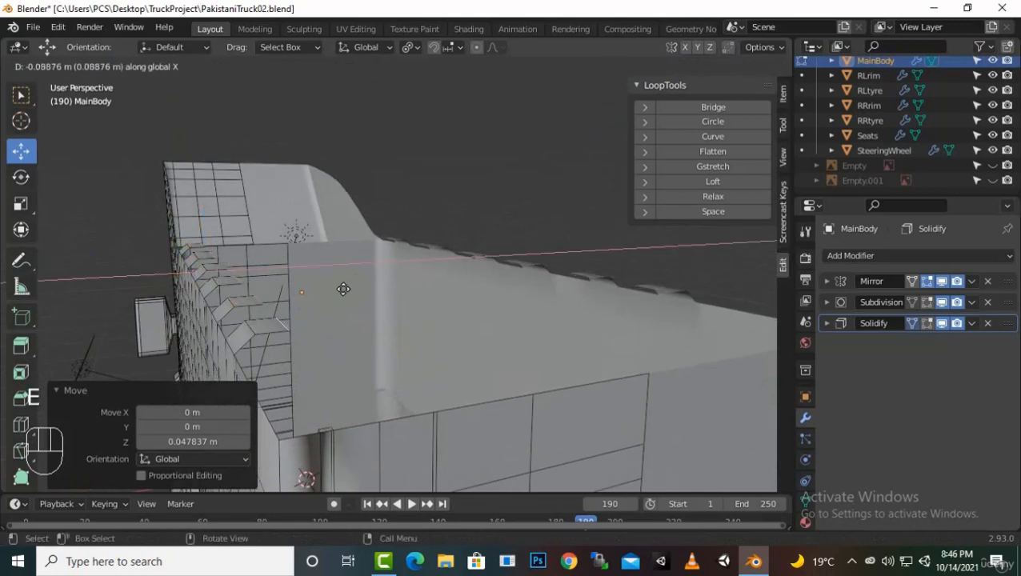
{"action": "left_click", "coordinate": [354, 290]}
{"action": "left_click_drag", "start_coordinate": [237, 224], "coordinate": [237, 205]}
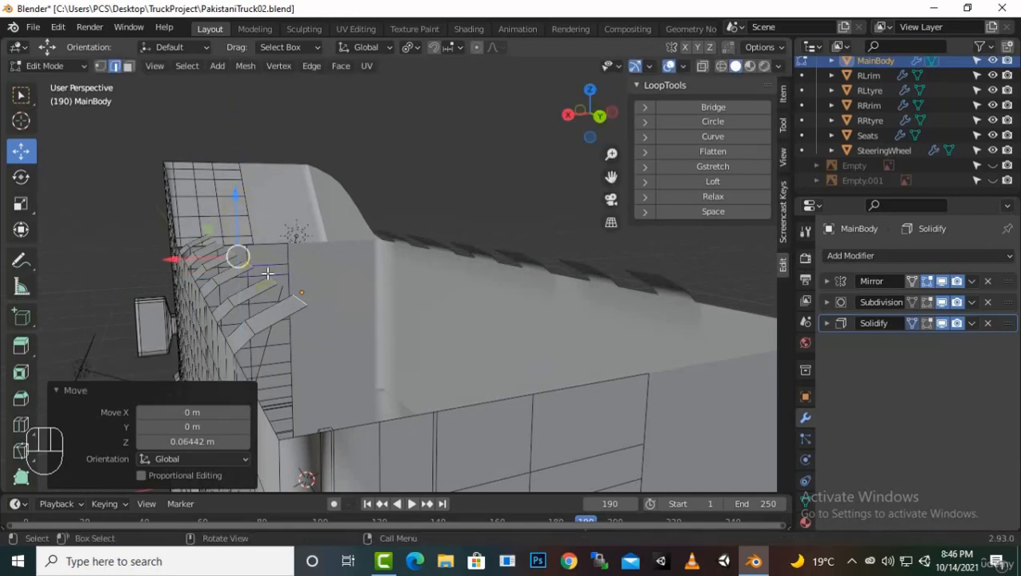
Step: Extrude a third slat segment about -0.162 m along global X and raise its end edges about 0.037 m
{"action": "key", "text": "e"}
{"action": "key", "text": "x"}
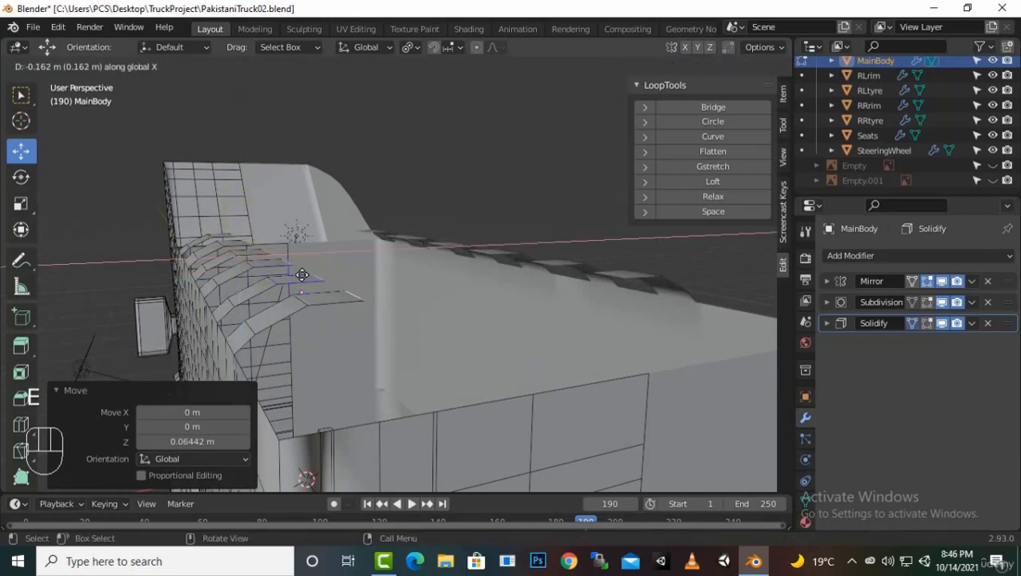
{"action": "left_click", "coordinate": [300, 275]}
{"action": "left_click_drag", "start_coordinate": [269, 216], "coordinate": [267, 205]}
Step: Extrude a fourth slat segment about -0.159 m along global X and raise its end edges about 0.026 m
{"action": "key", "text": "e"}
{"action": "key", "text": "x"}
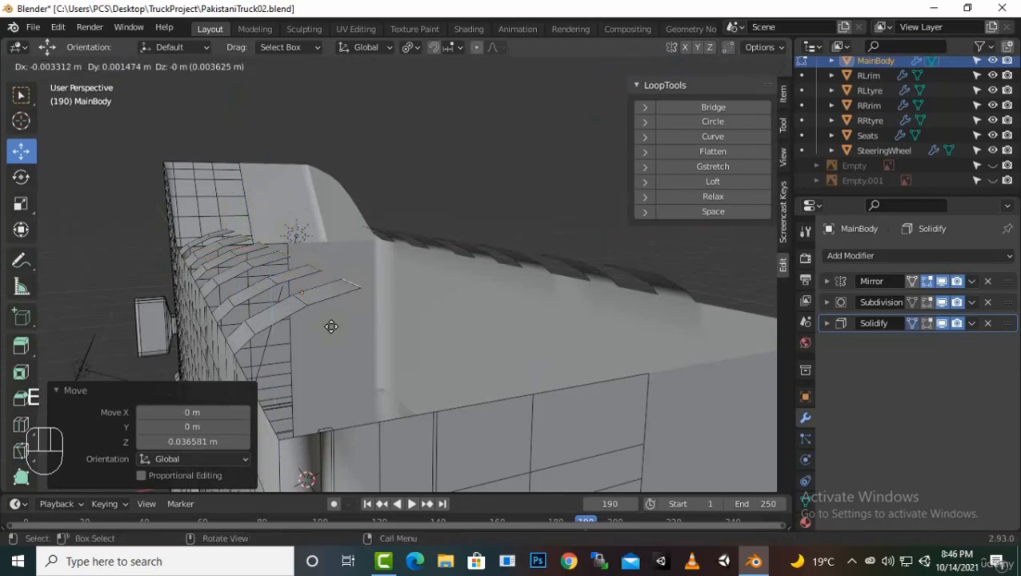
{"action": "left_click", "coordinate": [362, 324]}
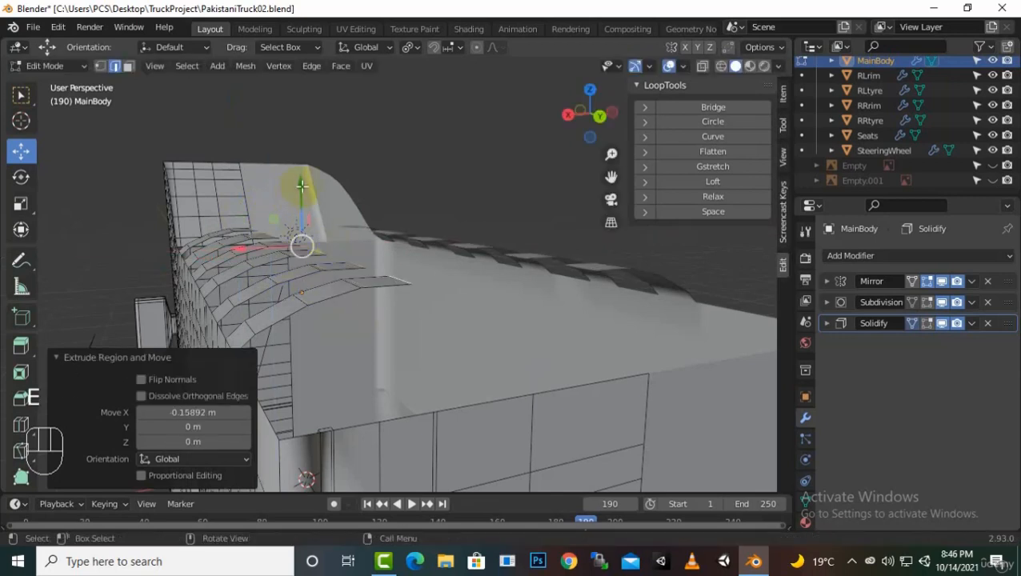
{"action": "left_click_drag", "start_coordinate": [301, 186], "coordinate": [305, 177]}
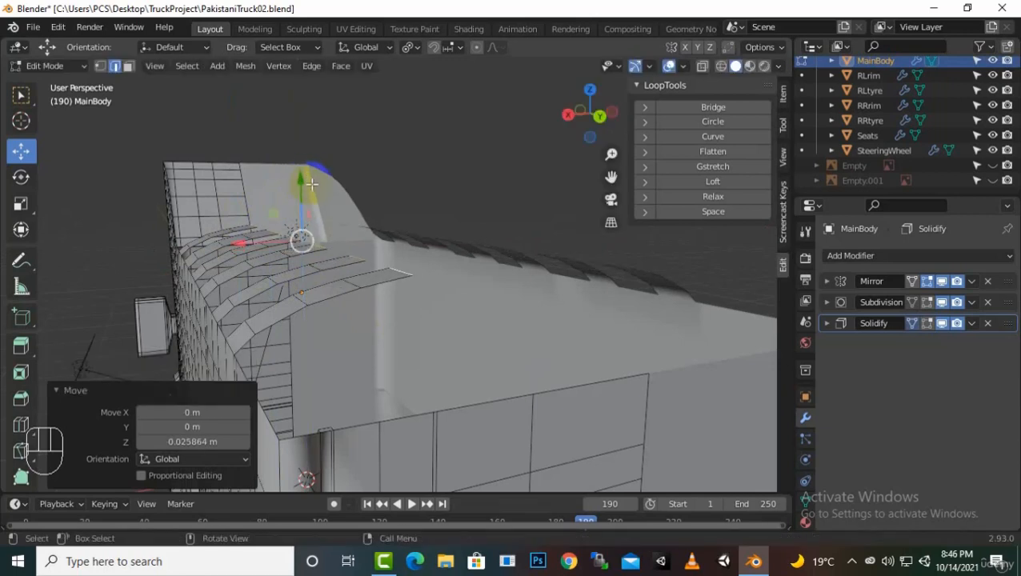
Step: Extrude a fifth slat segment about -0.145 m along global X and raise its end edges about 0.007 m
{"action": "key", "text": "e"}
{"action": "key", "text": "x"}
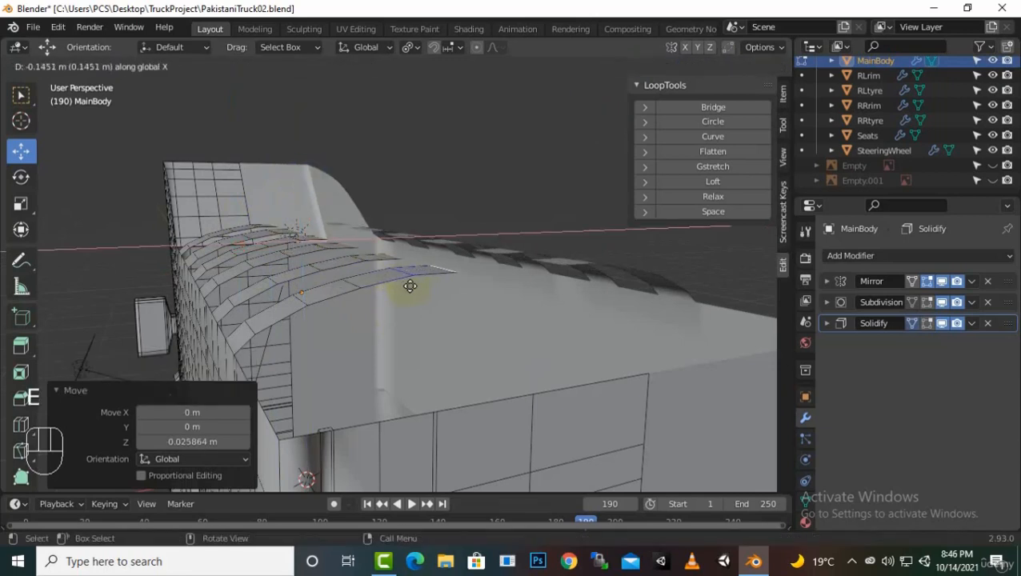
{"action": "left_click", "coordinate": [408, 285]}
{"action": "left_click_drag", "start_coordinate": [330, 192], "coordinate": [337, 189]}
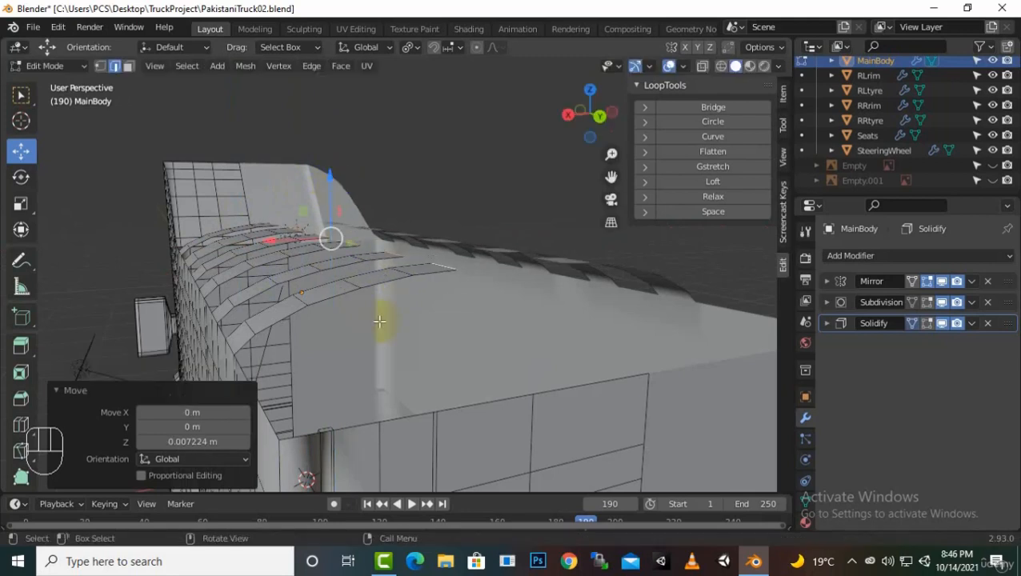
Step: Extrude a sixth slat segment about -0.153 m along global X and raise its end edges about 0.012 m
{"action": "key", "text": "e"}
{"action": "key", "text": "x"}
{"action": "left_click", "coordinate": [406, 322]}
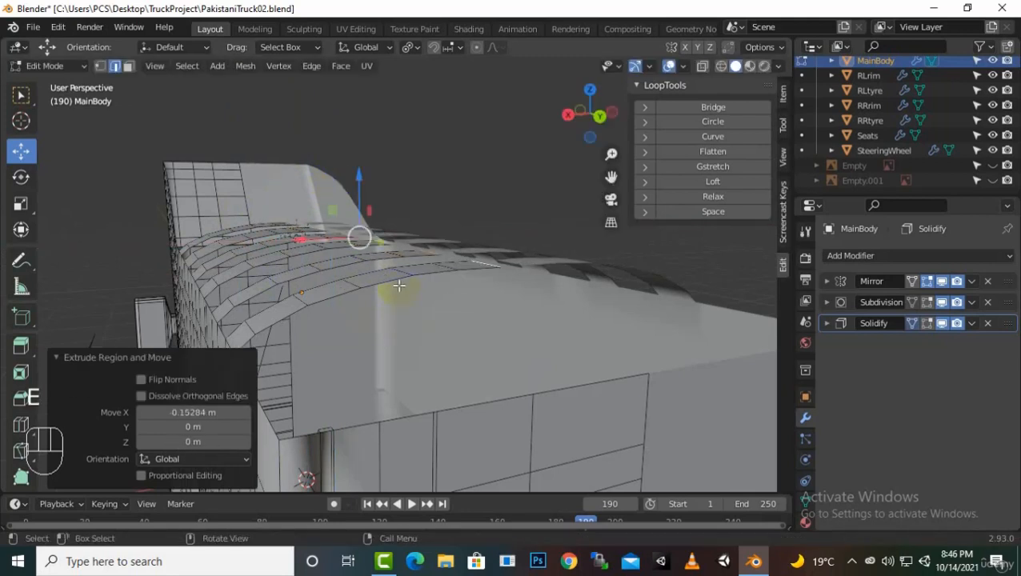
{"action": "left_click_drag", "start_coordinate": [358, 175], "coordinate": [360, 169]}
Step: Extrude the final slat segment about -0.258 m along global X so the slats meet at the truck's centerline
{"action": "key", "text": "e"}
{"action": "key", "text": "x"}
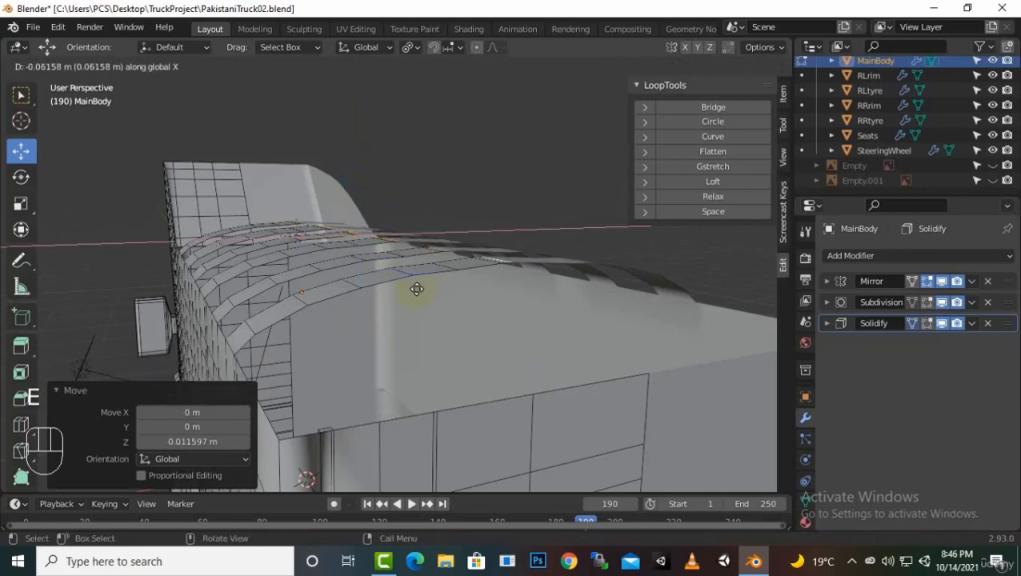
{"action": "left_click", "coordinate": [445, 296]}
{"action": "middle_click_drag", "start_coordinate": [445, 296], "coordinate": [554, 356]}
{"action": "scroll", "coordinate": [401, 383], "scroll_direction": "up", "scroll_amount": 1}
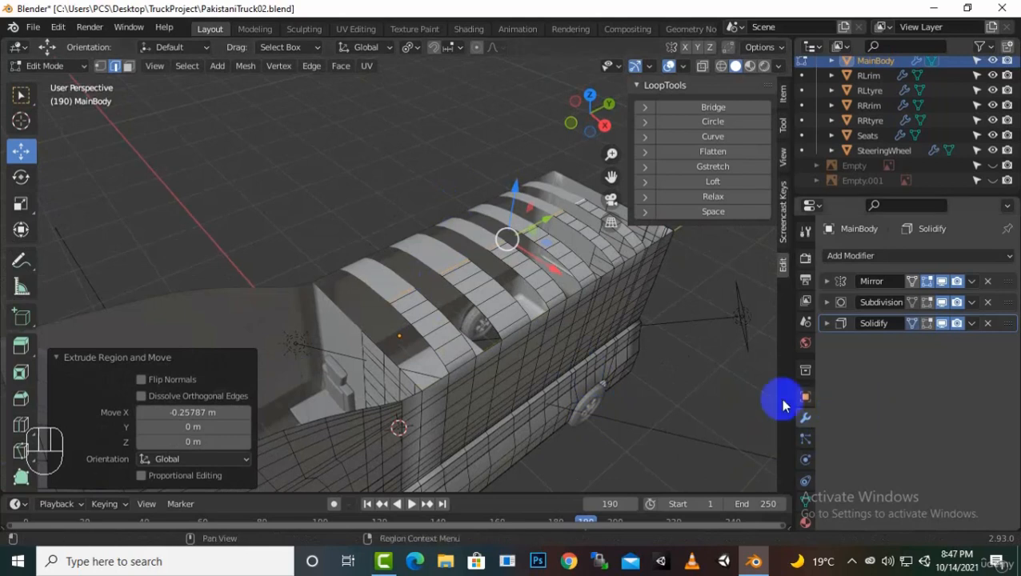
Step: Enable the Solidify modifier's edit-mode display, switch to Object Mode and examine the arched roof slats and truck body from all sides
{"action": "left_click", "coordinate": [928, 326]}
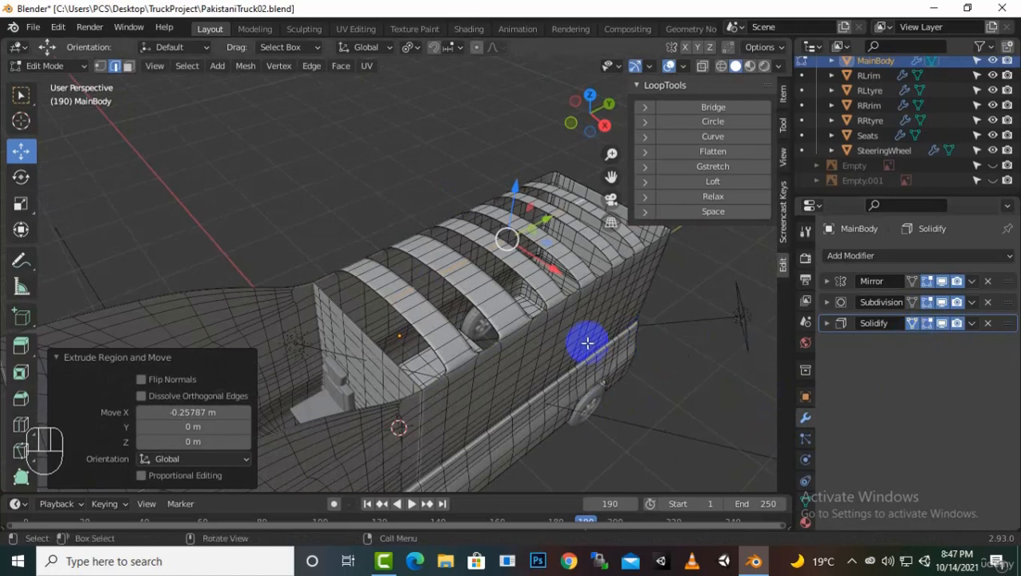
{"action": "key", "text": "Tab"}
{"action": "scroll", "coordinate": [616, 344], "scroll_direction": "down", "scroll_amount": 2}
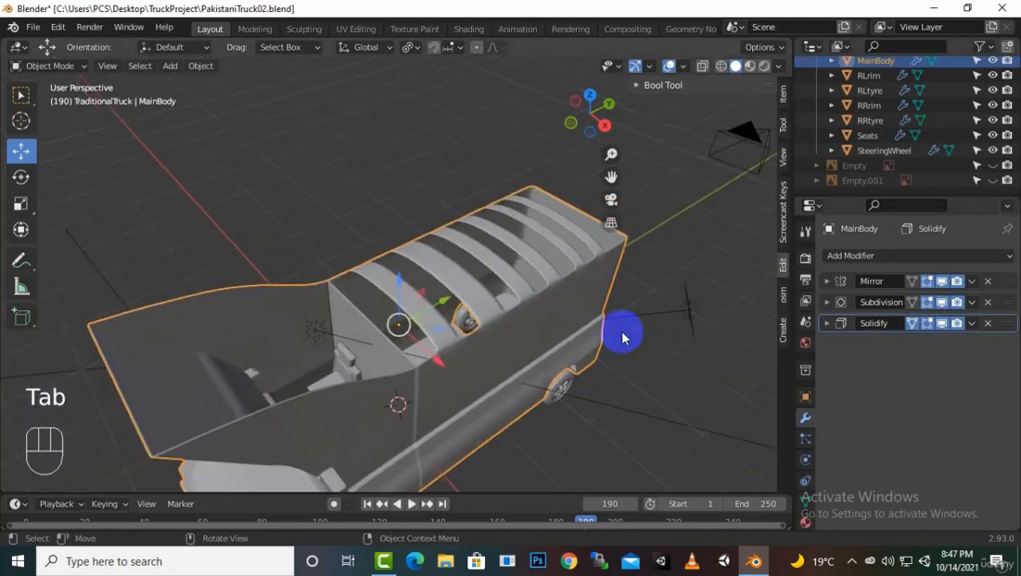
{"action": "middle_click_drag", "start_coordinate": [622, 338], "coordinate": [654, 334]}
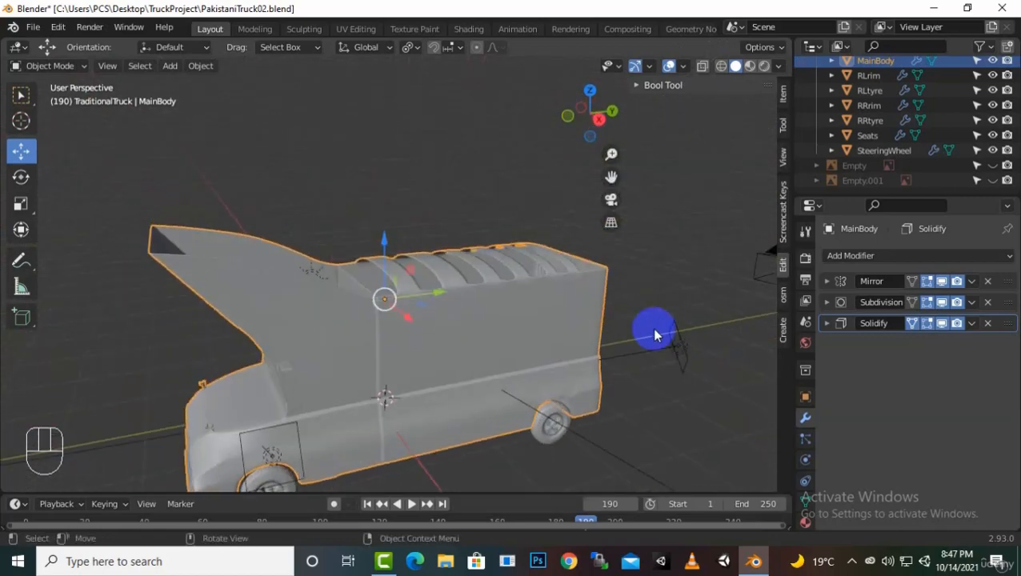
{"action": "middle_click_drag", "start_coordinate": [485, 331], "coordinate": [475, 355]}
{"action": "scroll", "coordinate": [502, 296], "scroll_direction": "down", "scroll_amount": 3}
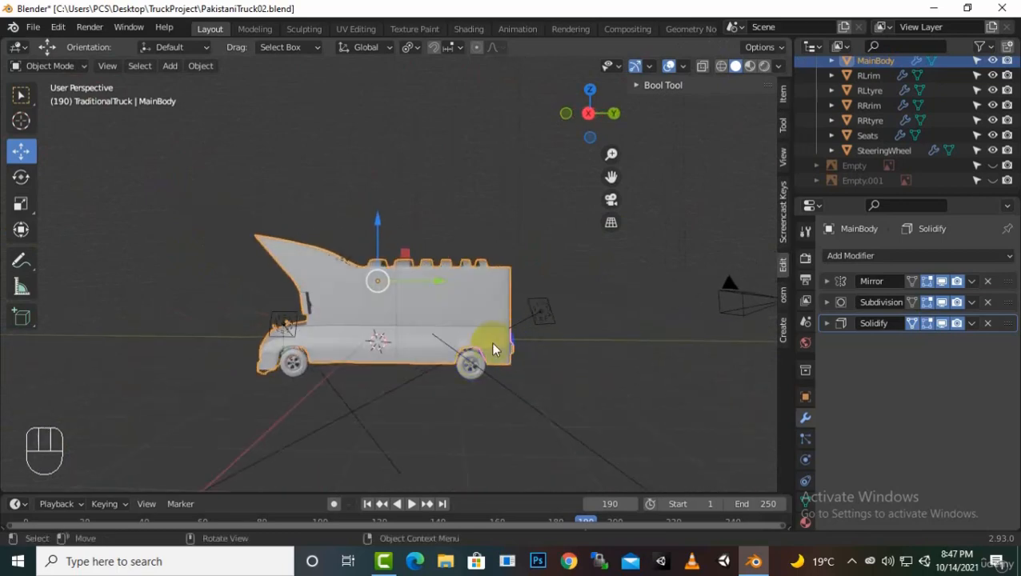
{"action": "scroll", "coordinate": [494, 350], "scroll_direction": "up", "scroll_amount": 4}
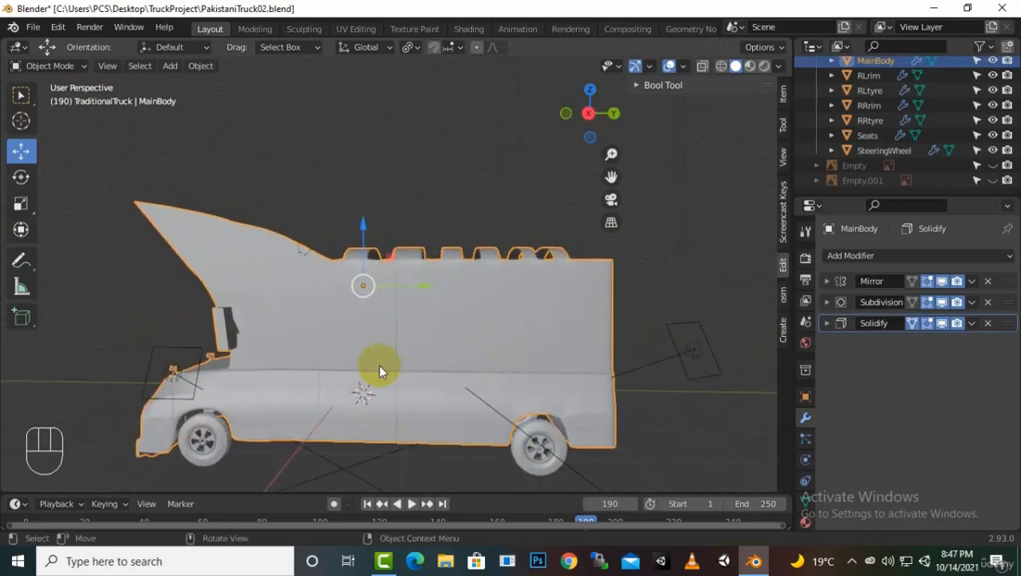
{"action": "middle_click_drag", "start_coordinate": [379, 364], "coordinate": [552, 356]}
{"action": "middle_click_drag", "start_coordinate": [320, 392], "coordinate": [264, 402]}
{"action": "scroll", "coordinate": [291, 328], "scroll_direction": "down", "scroll_amount": 5}
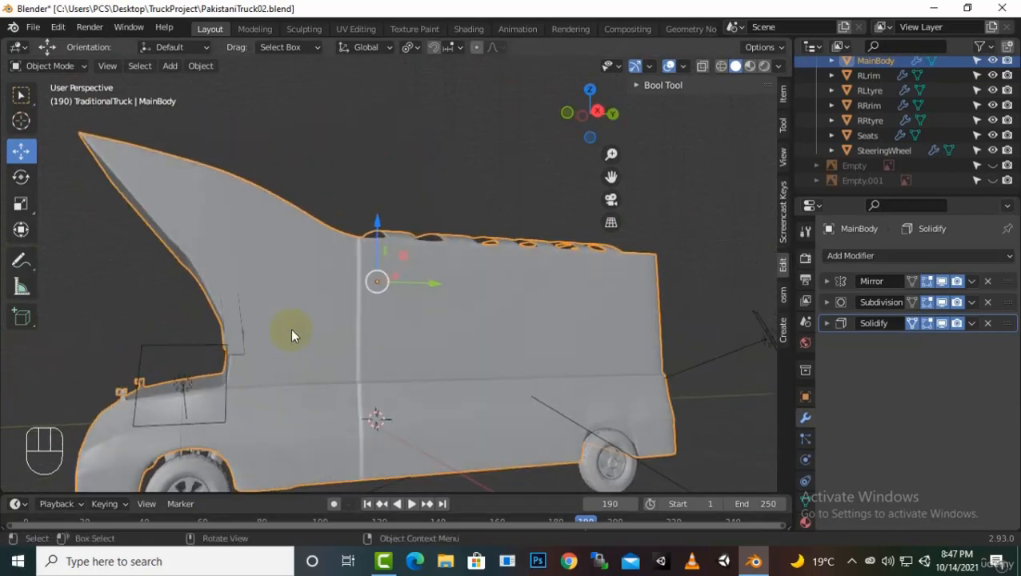
{"action": "scroll", "coordinate": [389, 389], "scroll_direction": "up", "scroll_amount": 8}
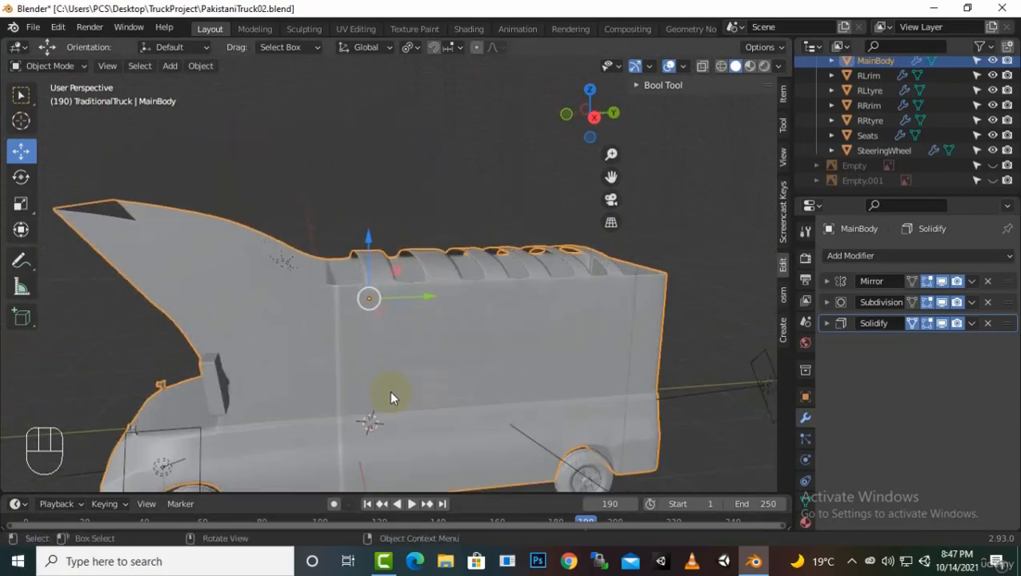
{"action": "middle_click_drag", "start_coordinate": [296, 353], "coordinate": [477, 331]}
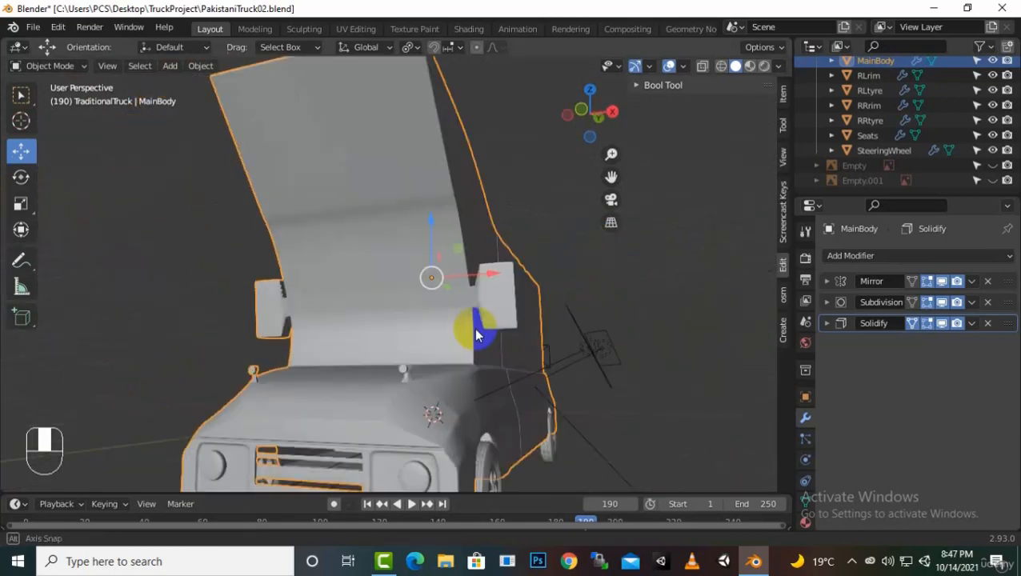
{"action": "scroll", "coordinate": [480, 332], "scroll_direction": "down", "scroll_amount": 5}
{"action": "scroll", "coordinate": [481, 356], "scroll_direction": "up", "scroll_amount": 2}
{"action": "middle_click_drag", "start_coordinate": [518, 357], "coordinate": [216, 369]}
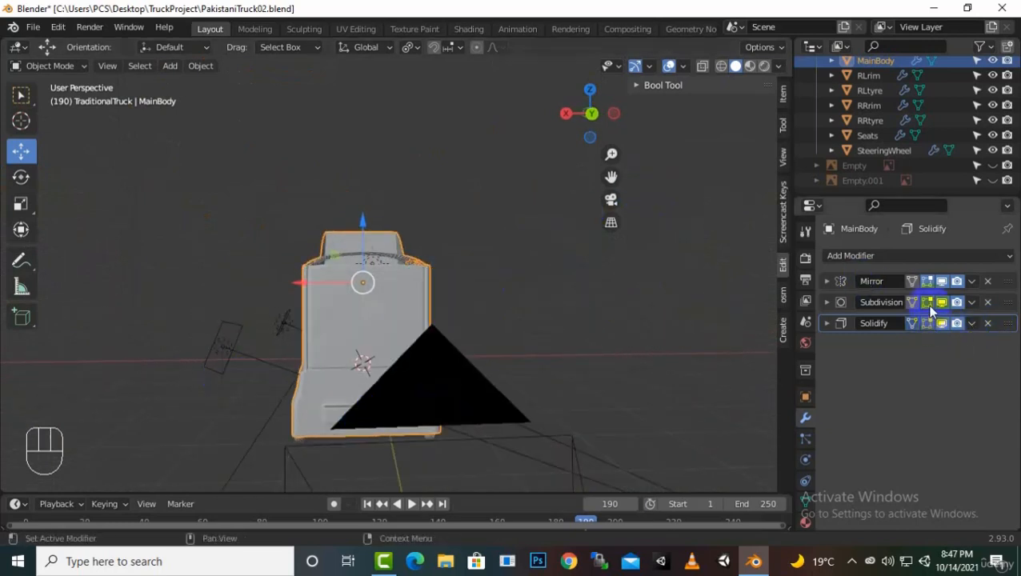
Step: In Edit Mode, add centered horizontal and vertical loop cuts through the lower rear panel beside and below the bumper block
{"action": "key", "text": "Tab"}
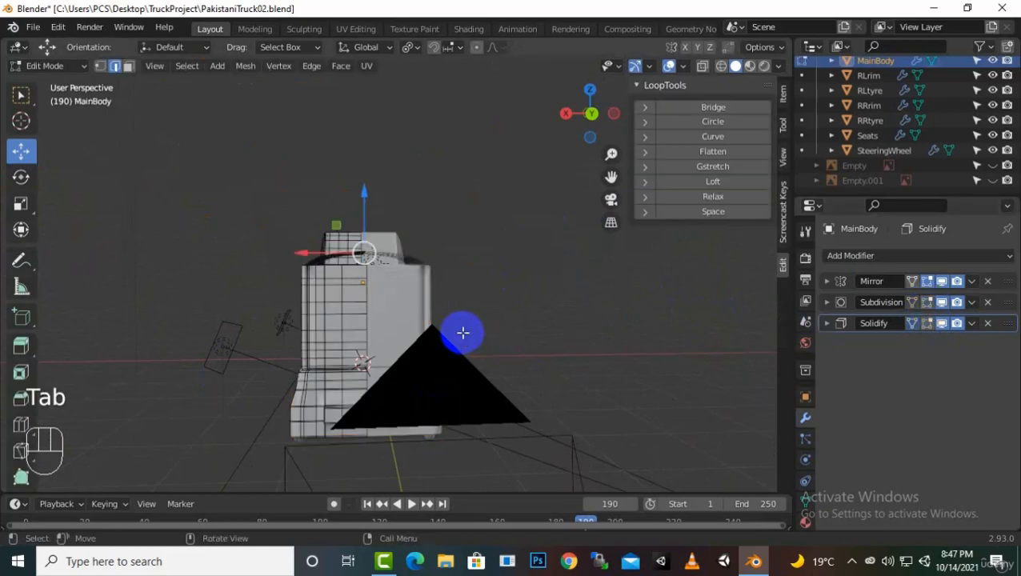
{"action": "left_click_drag", "start_coordinate": [611, 180], "coordinate": [629, 112]}
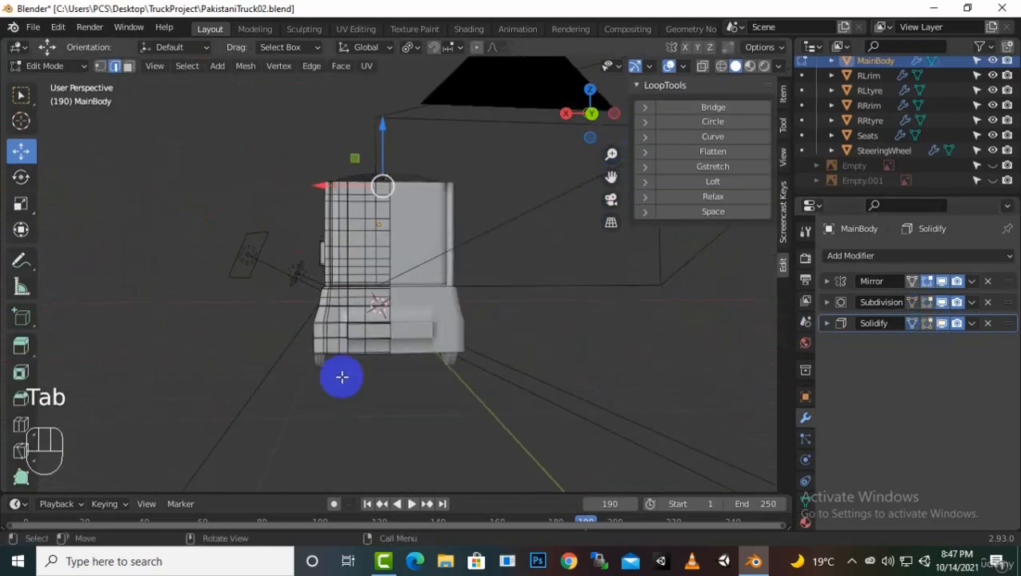
{"action": "scroll", "coordinate": [341, 380], "scroll_direction": "up", "scroll_amount": 5}
{"action": "middle_click_drag", "start_coordinate": [339, 381], "coordinate": [380, 359]}
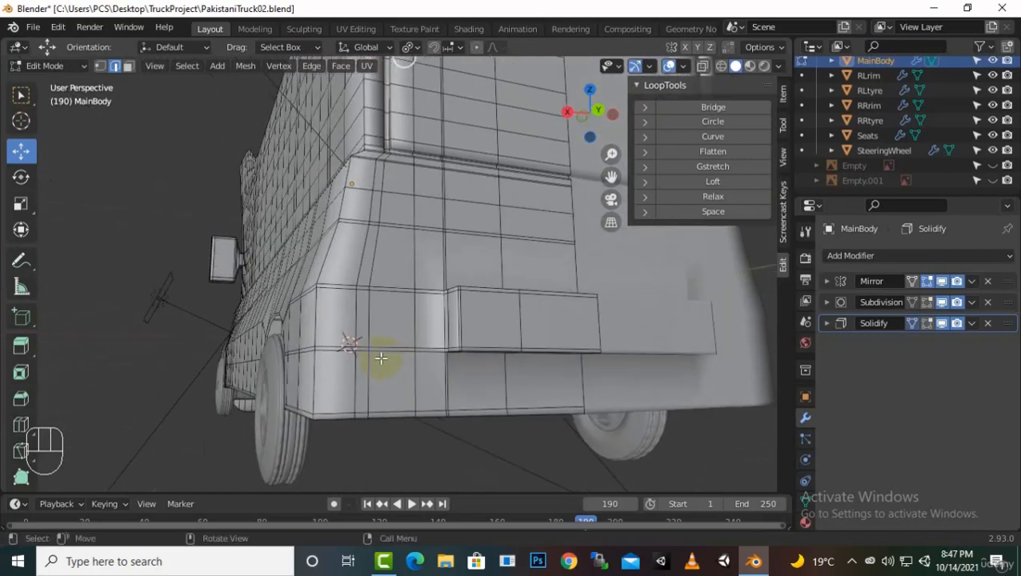
{"action": "key", "text": "ctrl"}
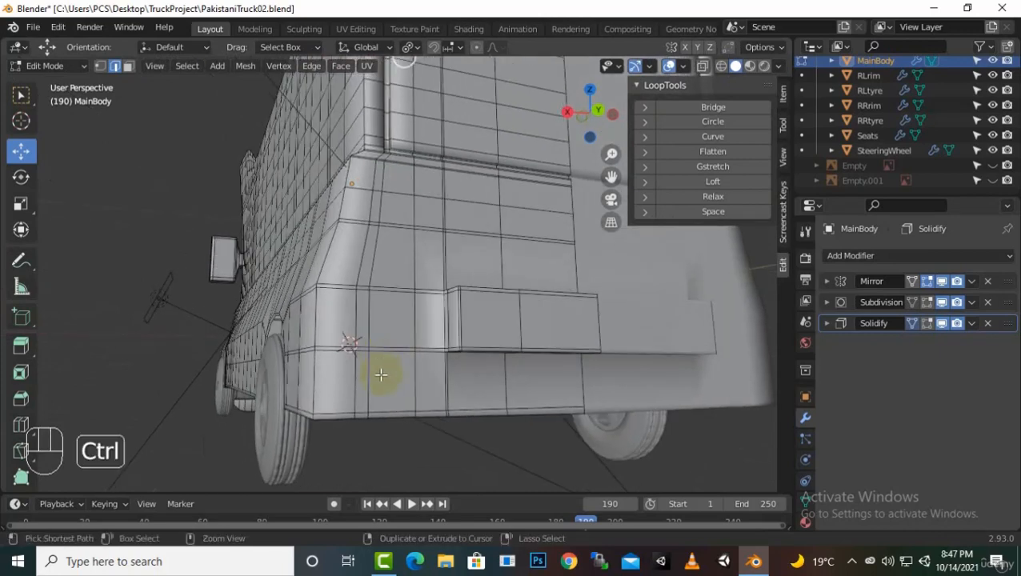
{"action": "key", "text": "ctrl+r"}
{"action": "left_click", "coordinate": [381, 376]}
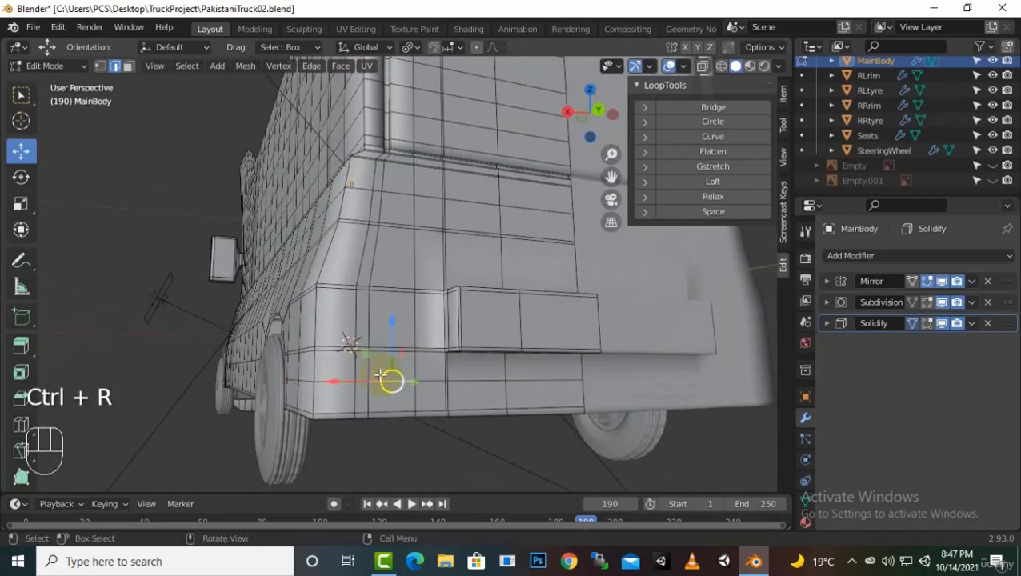
{"action": "key", "text": "ctrl+r"}
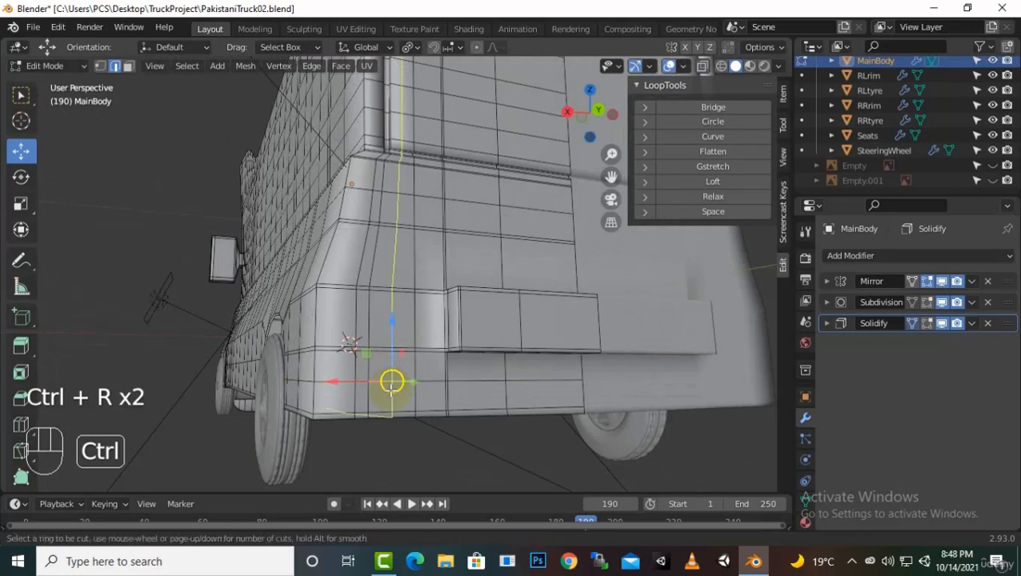
{"action": "left_click", "coordinate": [392, 384]}
{"action": "left_click", "coordinate": [390, 396]}
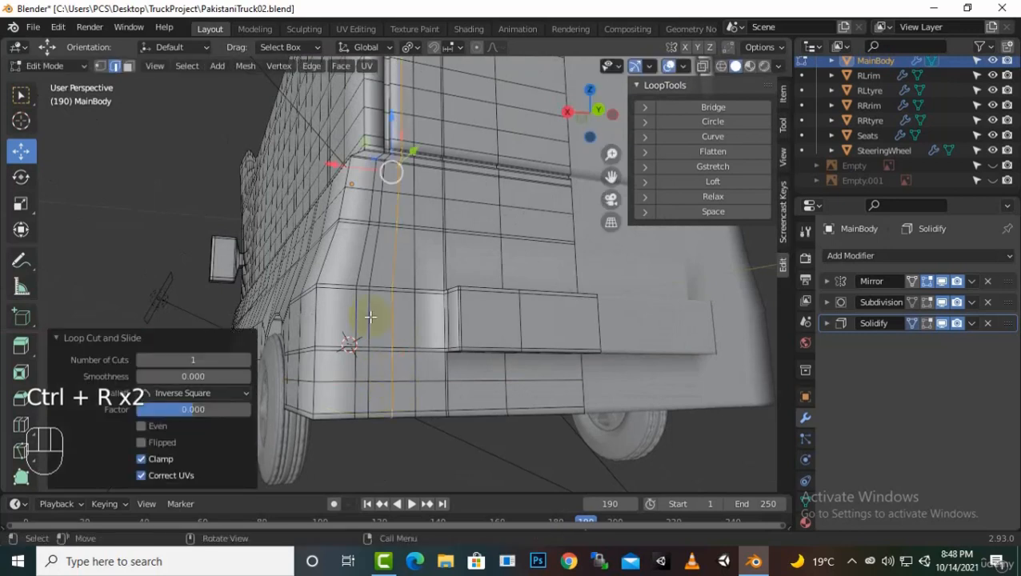
Step: Delete the vertex where the two new loop cuts cross to open a hole in the lower rear panel, and select a vertex on its rim
{"action": "left_click", "coordinate": [100, 66]}
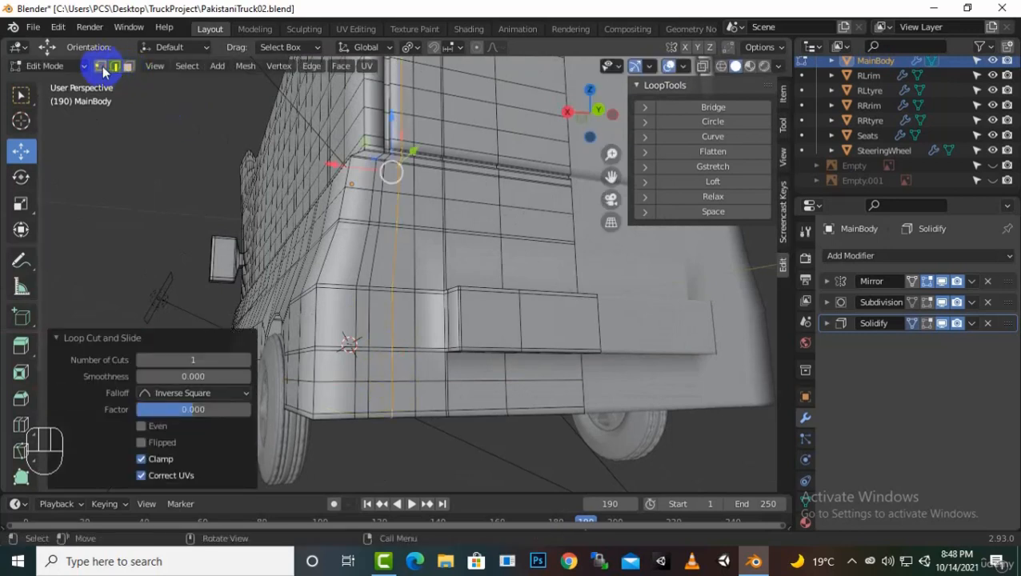
{"action": "left_click", "coordinate": [393, 381]}
{"action": "key", "text": "Delete"}
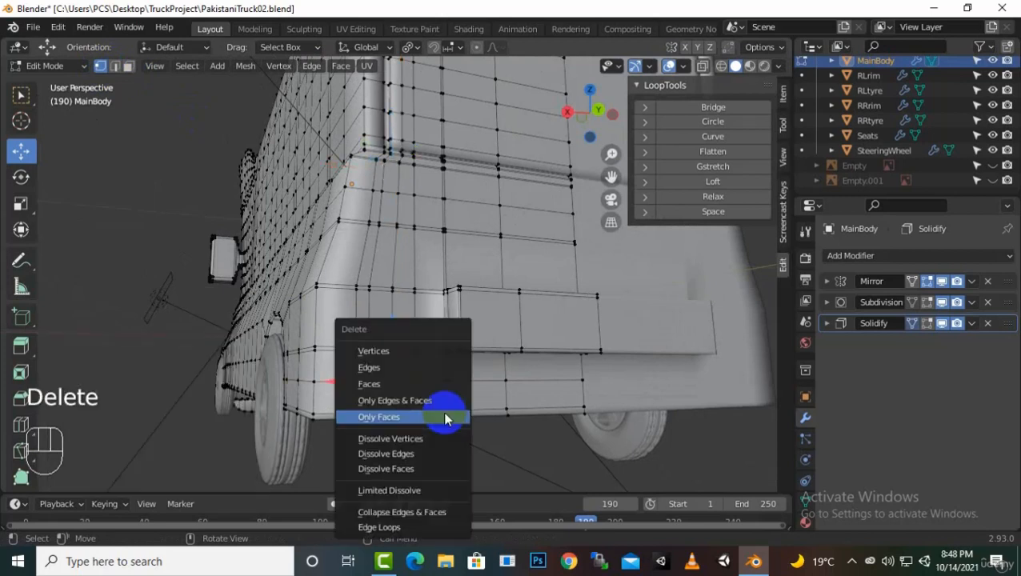
{"action": "left_click", "coordinate": [425, 346]}
{"action": "left_click", "coordinate": [417, 392]}
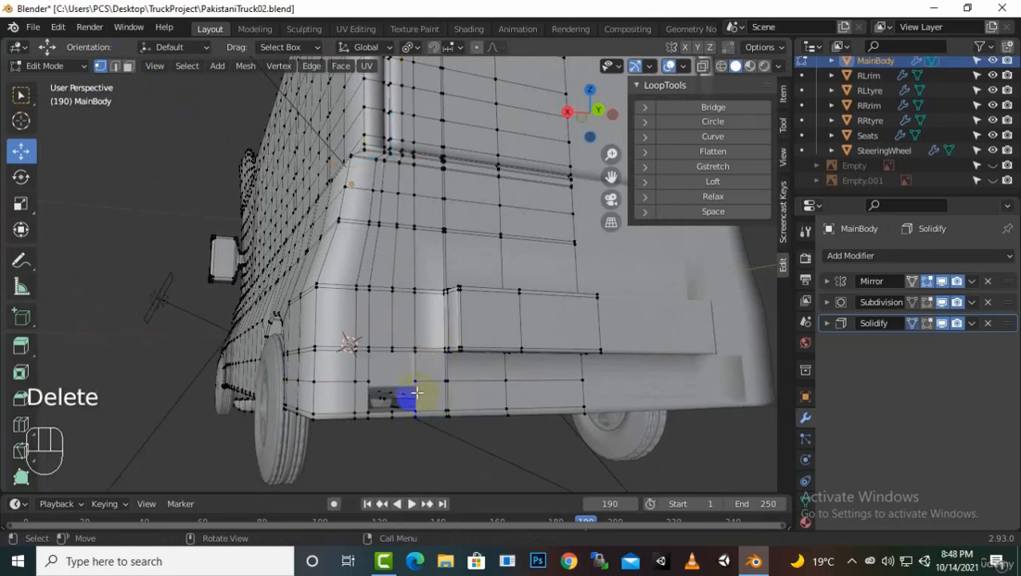
Step: Select the hole's rim loop in the lower rear panel, make it circular with LoopTools Circle and scale it to about 0.863
{"action": "left_click", "coordinate": [429, 405], "text": "alt"}
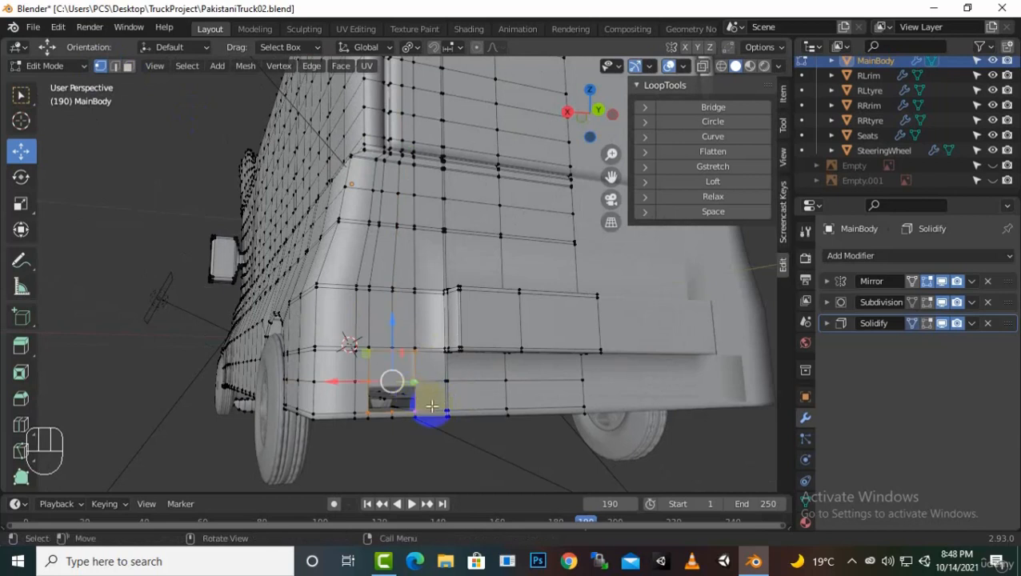
{"action": "left_click", "coordinate": [715, 123]}
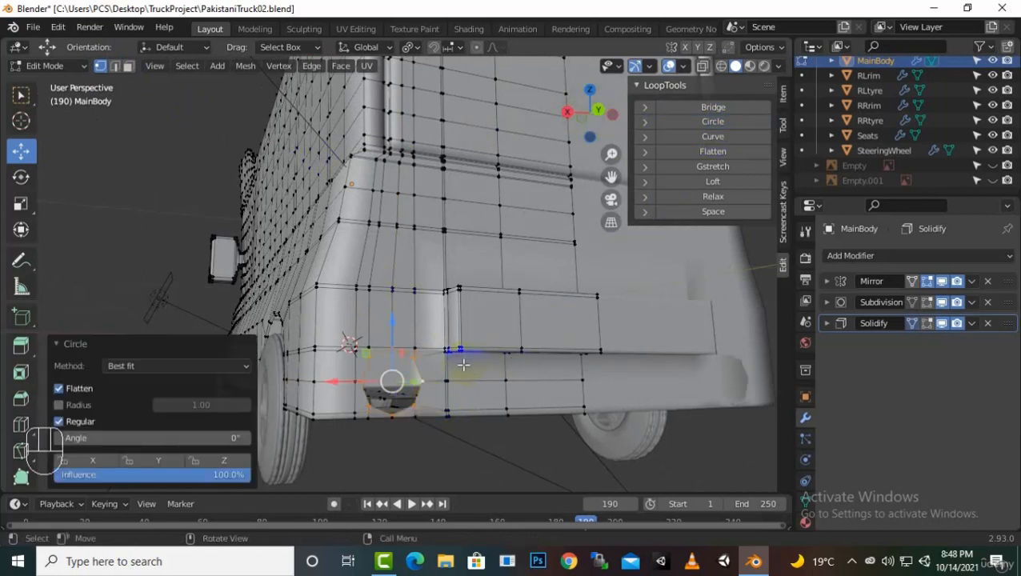
{"action": "key", "text": "s"}
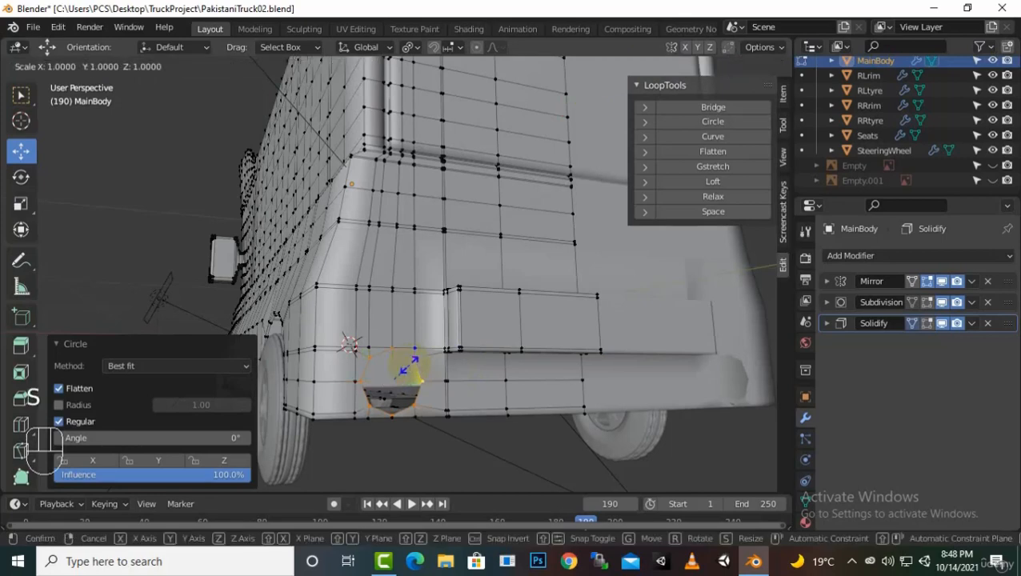
{"action": "left_click", "coordinate": [406, 366]}
Step: Extrude the circular rim outward along global Y three times, by about 0.008 m, 0.040 m and 0.052 m, to form a short tube
{"action": "middle_click_drag", "start_coordinate": [392, 378], "coordinate": [522, 410]}
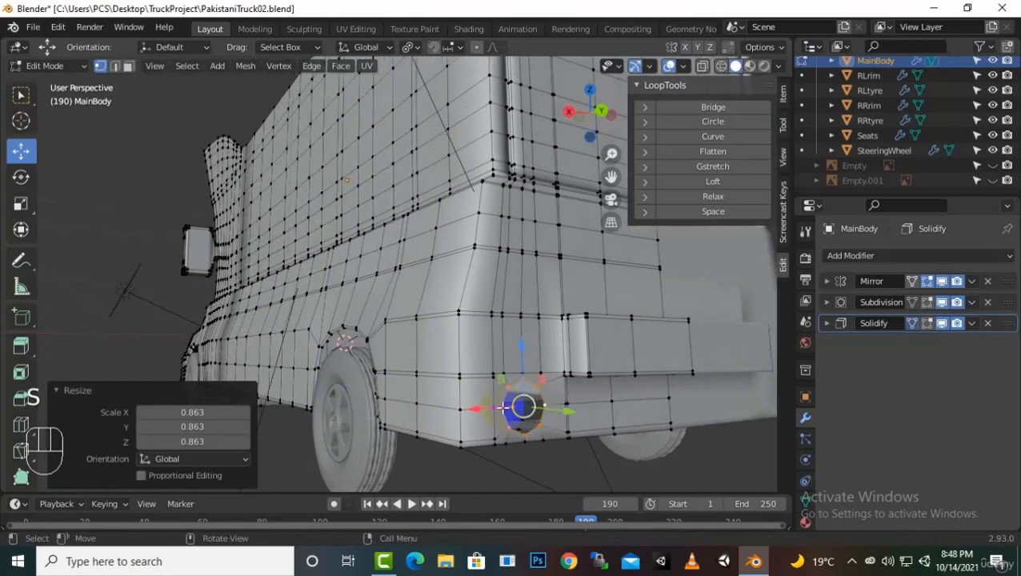
{"action": "key", "text": "e"}
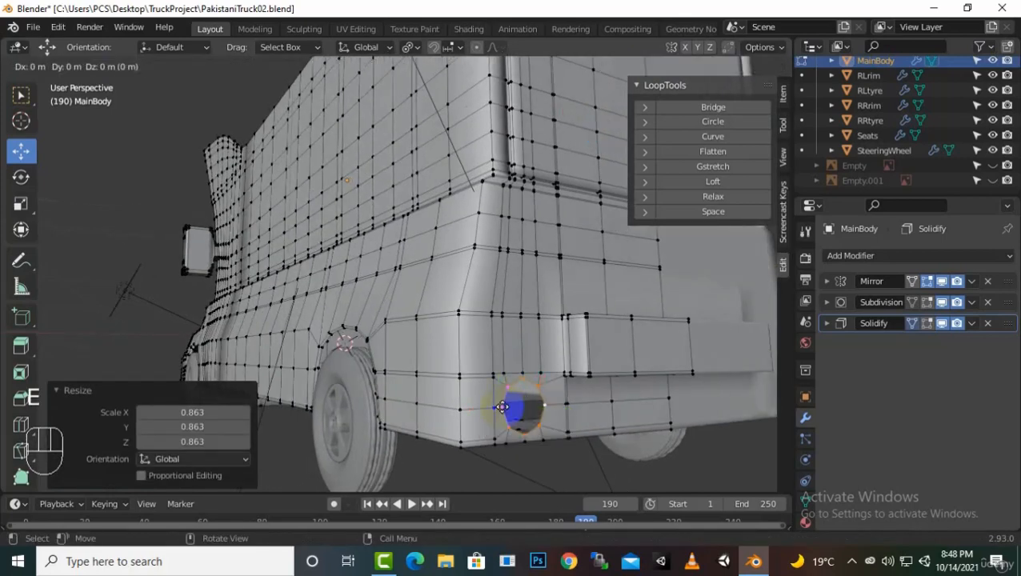
{"action": "key", "text": "y"}
{"action": "left_click", "coordinate": [503, 409]}
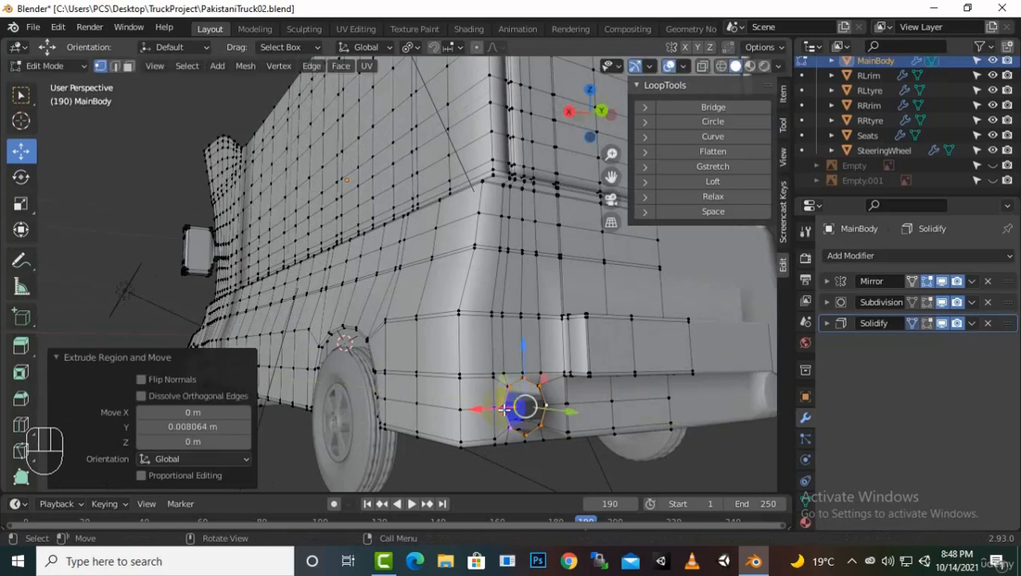
{"action": "key", "text": "e"}
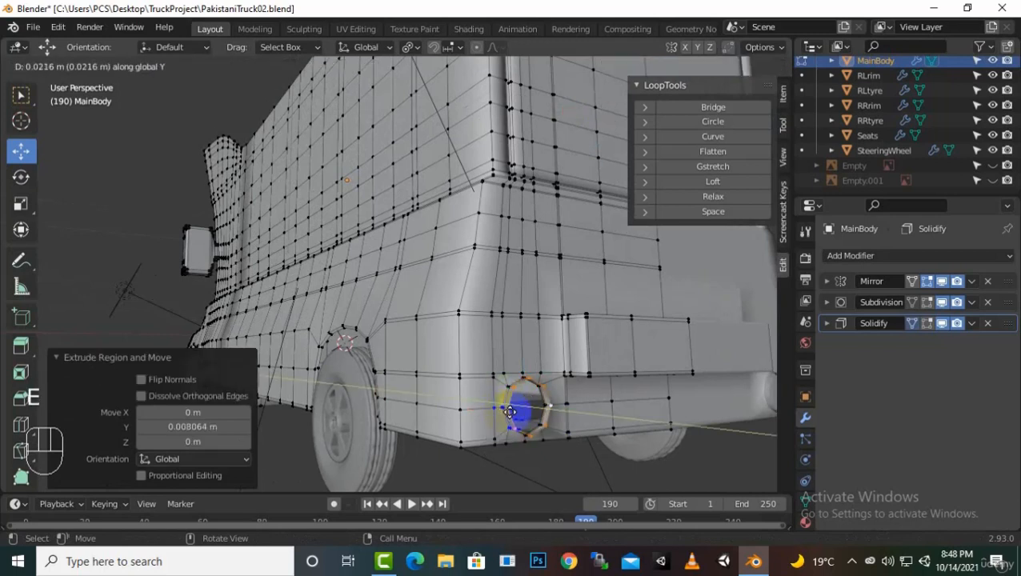
{"action": "left_click", "coordinate": [512, 413]}
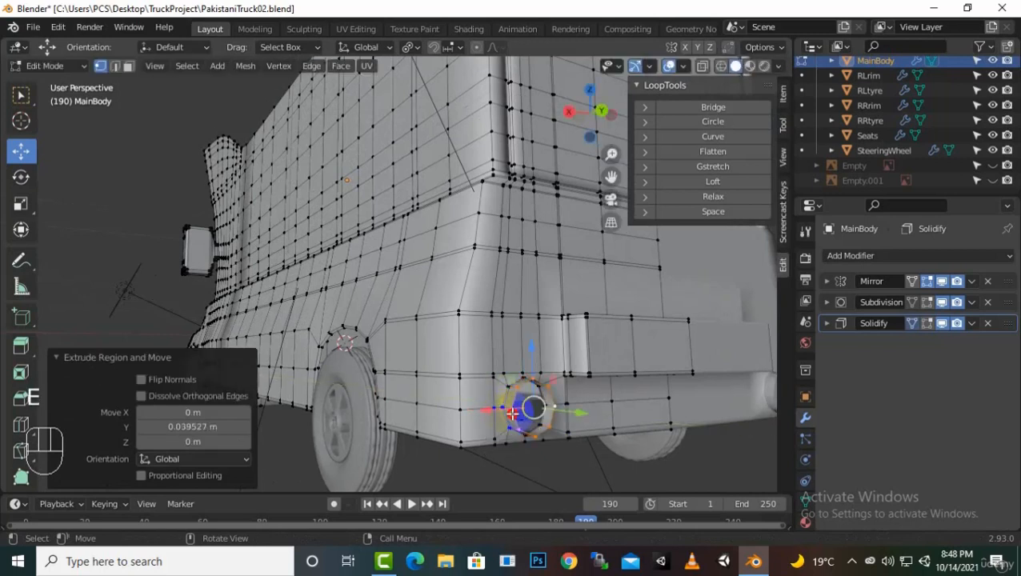
{"action": "key", "text": "e"}
{"action": "left_click", "coordinate": [522, 419]}
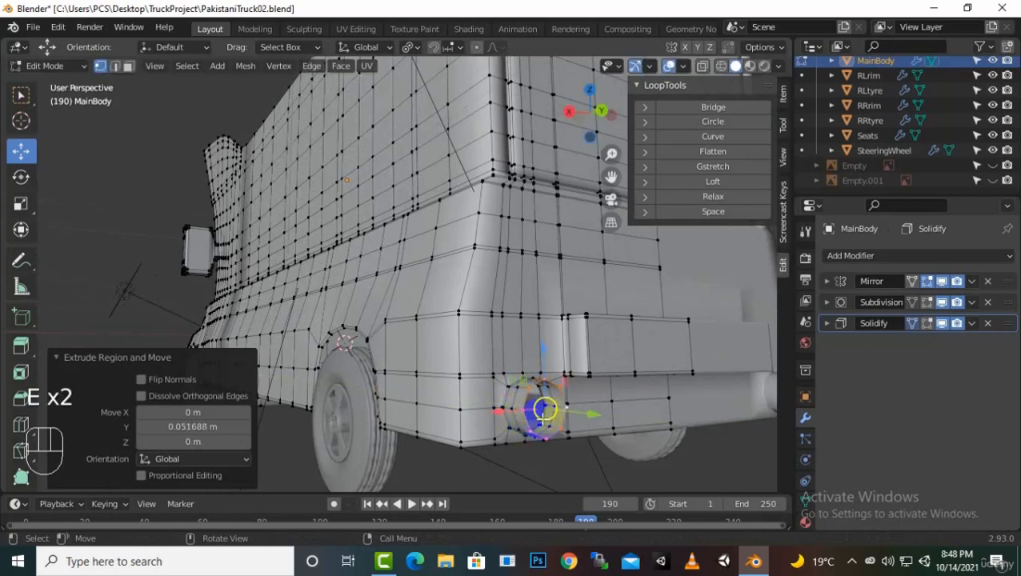
Step: Extrude the tube's outer rim inward at a scale of about 0.728 and fill the remaining opening with a face
{"action": "key", "text": "e"}
{"action": "key", "text": "s"}
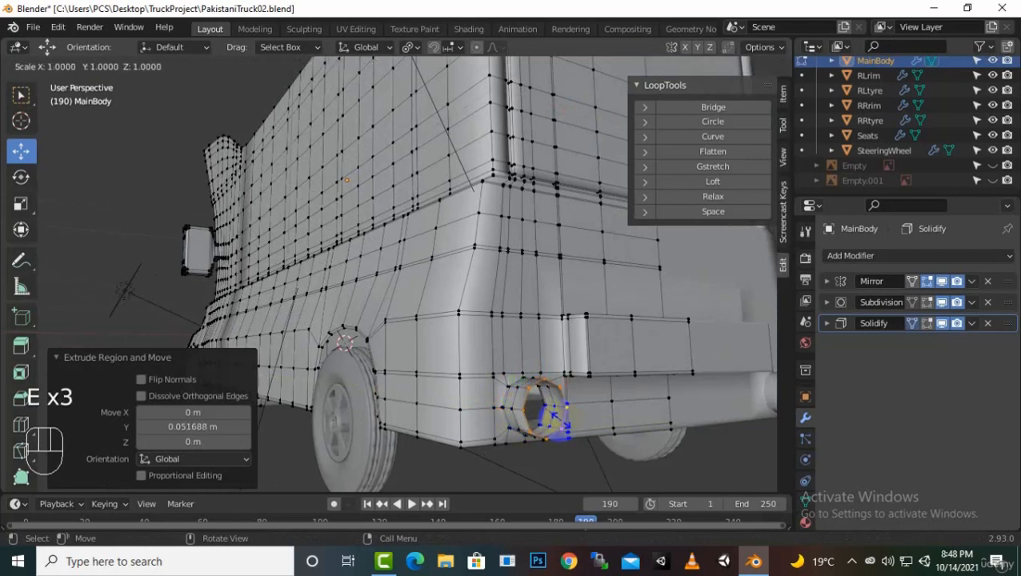
{"action": "left_click", "coordinate": [553, 419]}
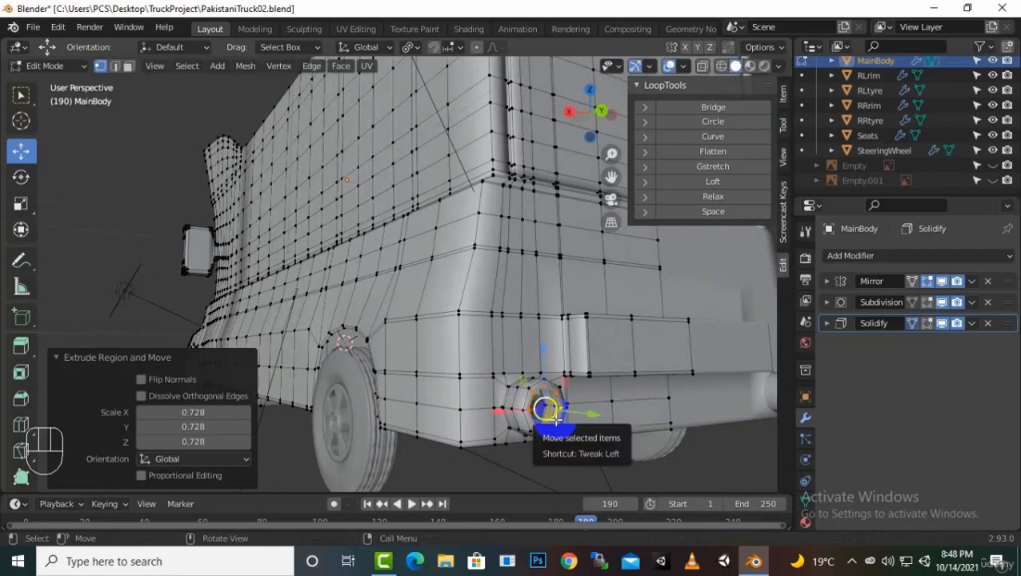
{"action": "key", "text": "f"}
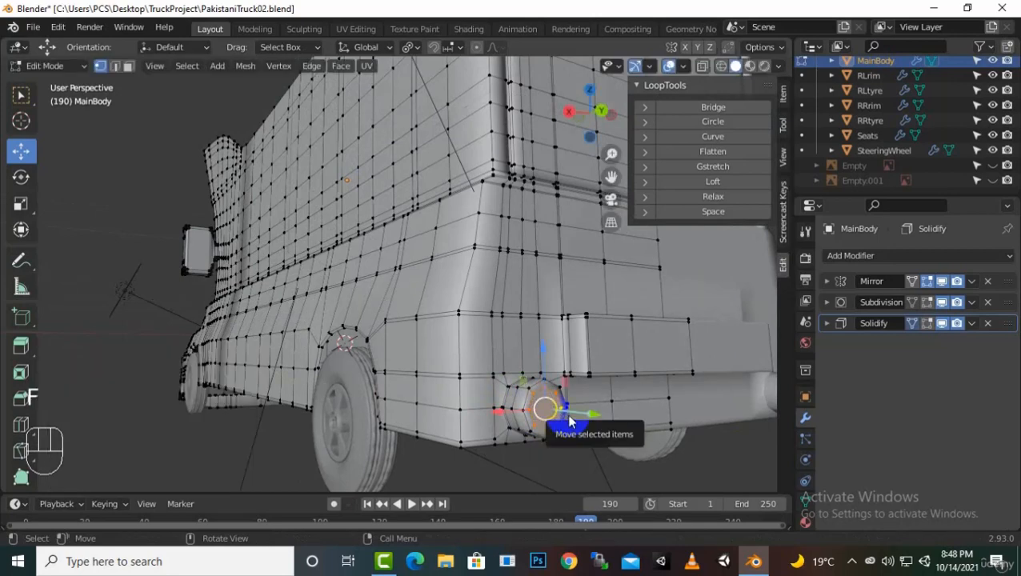
Step: Switch to Object Mode and examine the whole truck body from the front, rear and both sides
{"action": "key", "text": "Tab"}
{"action": "middle_click_drag", "start_coordinate": [527, 306], "coordinate": [712, 400]}
{"action": "middle_click_drag", "start_coordinate": [417, 351], "coordinate": [585, 378]}
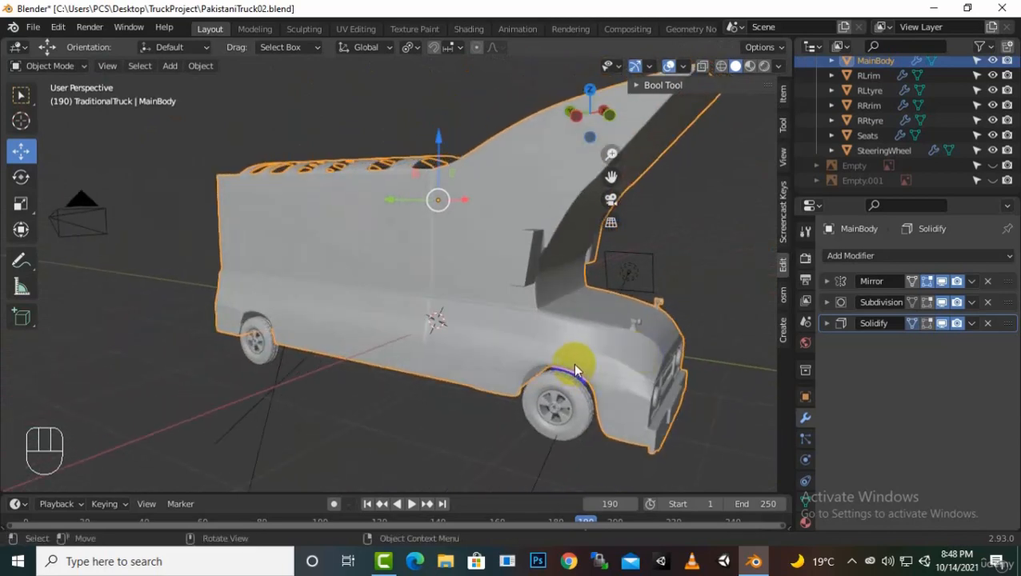
{"action": "middle_click_drag", "start_coordinate": [594, 357], "coordinate": [457, 351]}
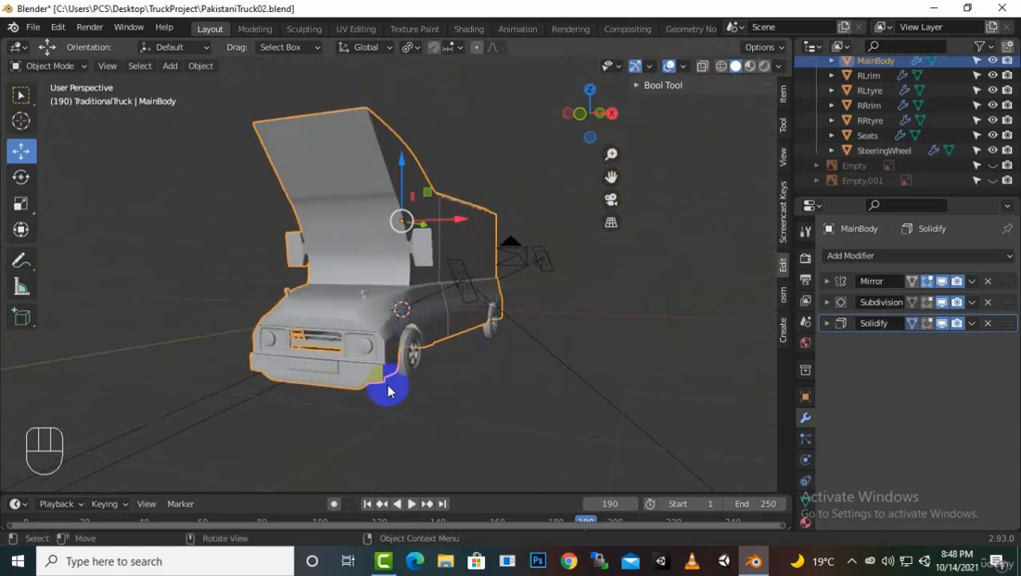
{"action": "middle_click_drag", "start_coordinate": [449, 408], "coordinate": [358, 296]}
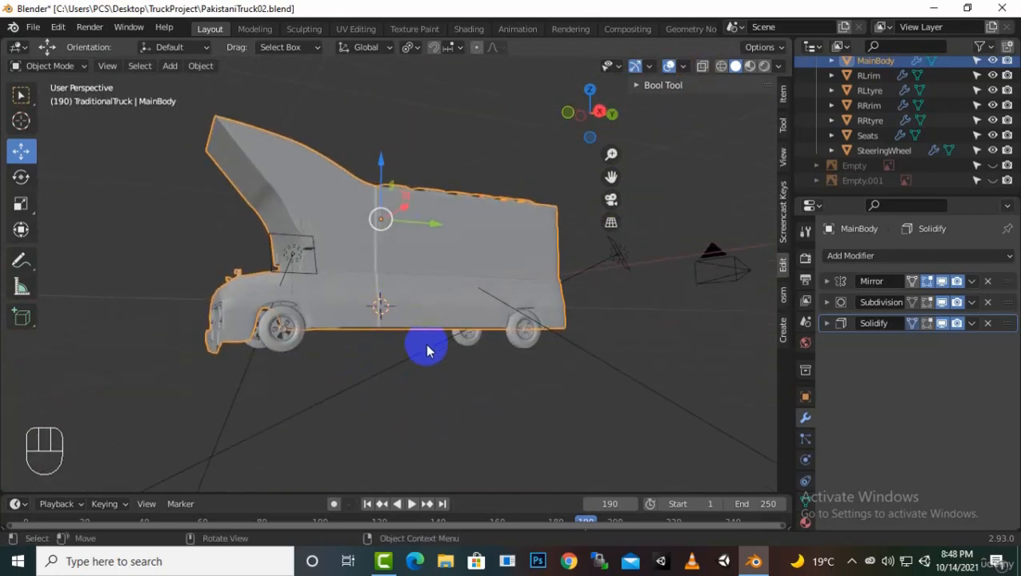
{"action": "middle_click_drag", "start_coordinate": [424, 344], "coordinate": [367, 368]}
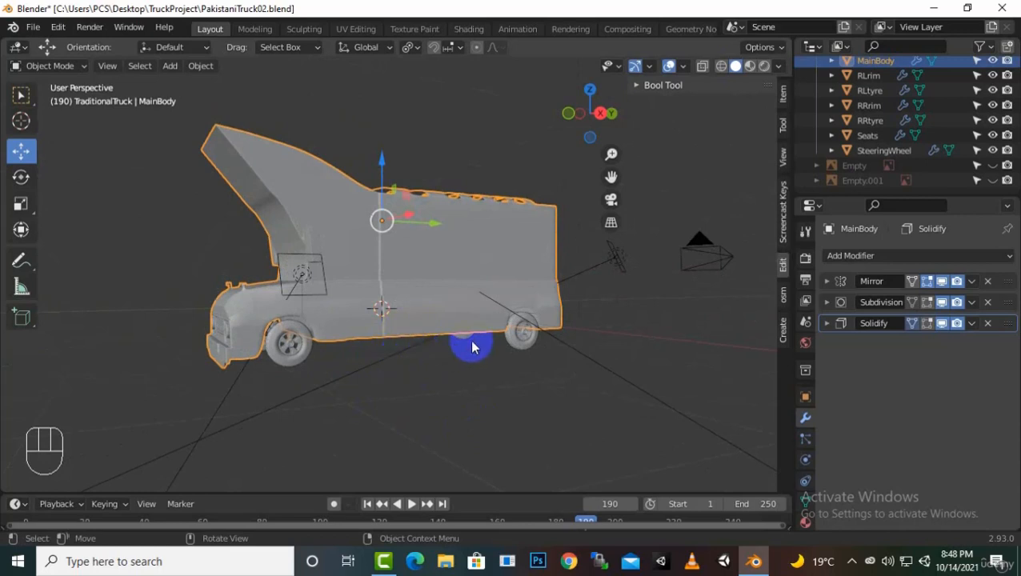
{"action": "middle_click_drag", "start_coordinate": [475, 358], "coordinate": [554, 413]}
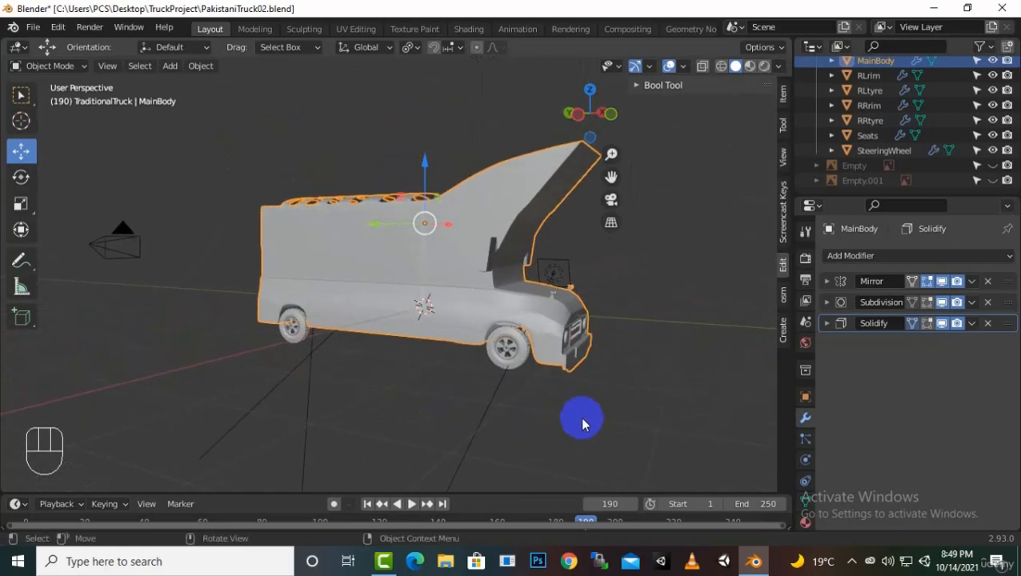
{"action": "middle_click_drag", "start_coordinate": [396, 360], "coordinate": [547, 387]}
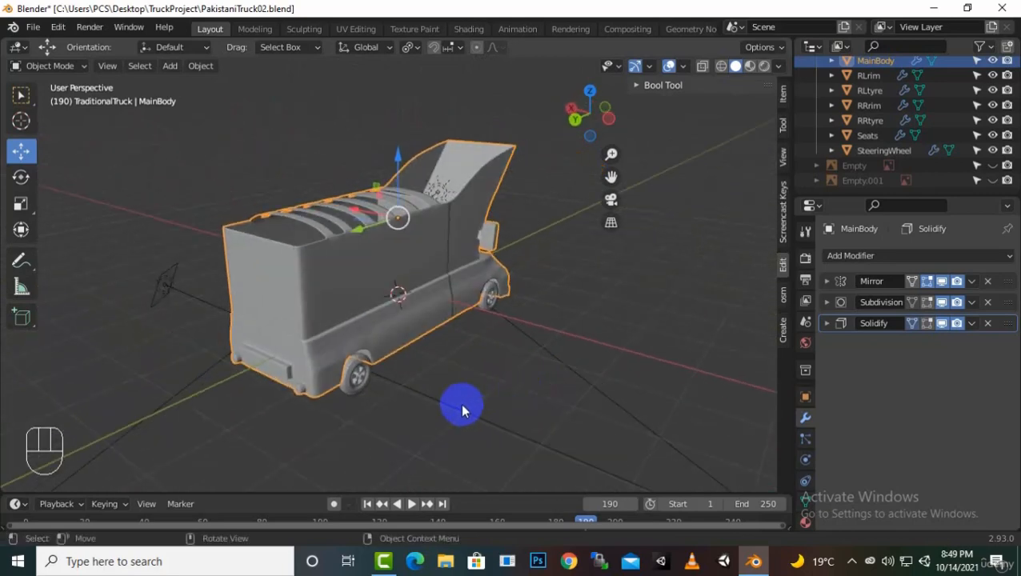
{"action": "middle_click_drag", "start_coordinate": [461, 408], "coordinate": [403, 381]}
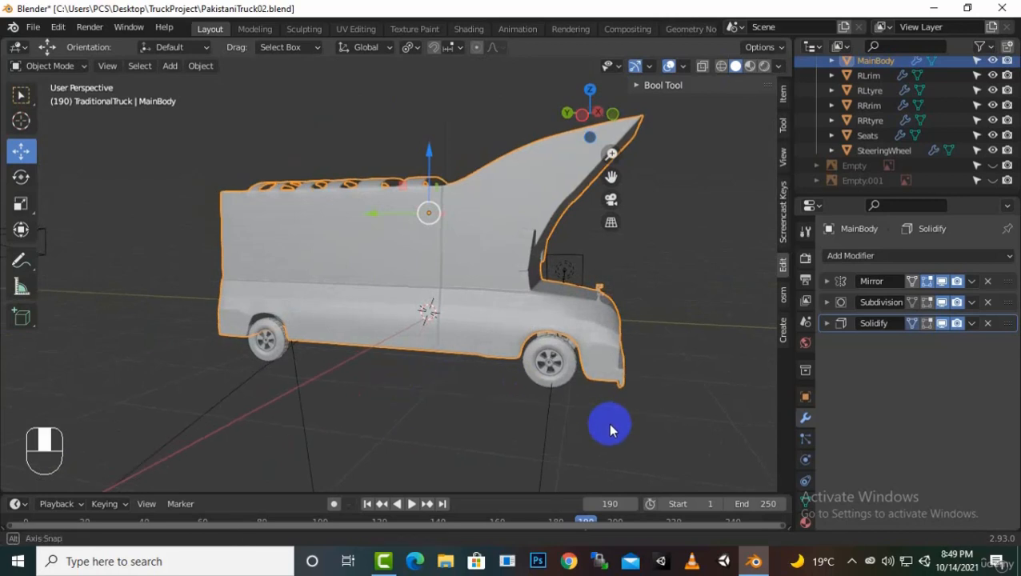
{"action": "middle_click_drag", "start_coordinate": [608, 424], "coordinate": [568, 424]}
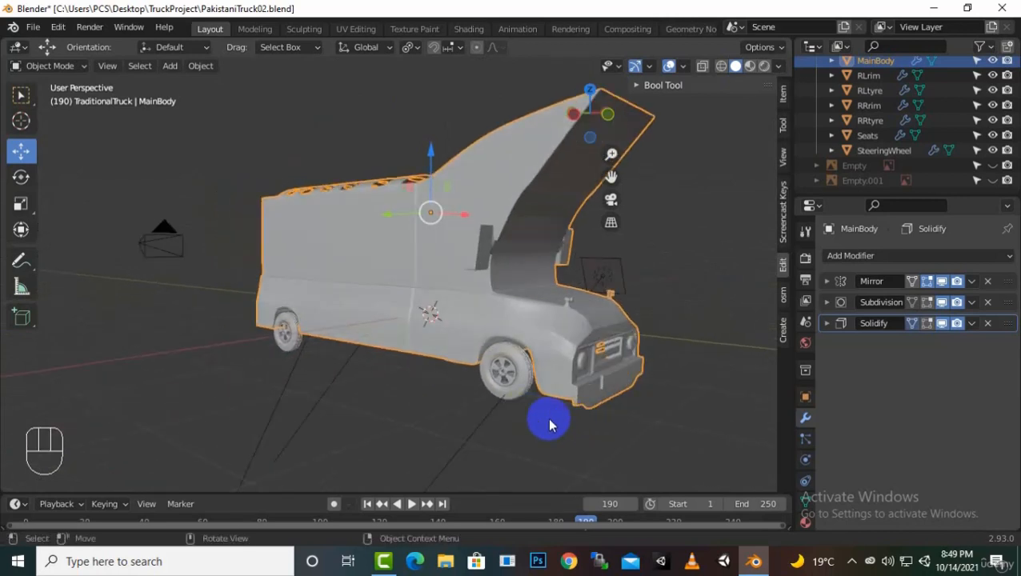